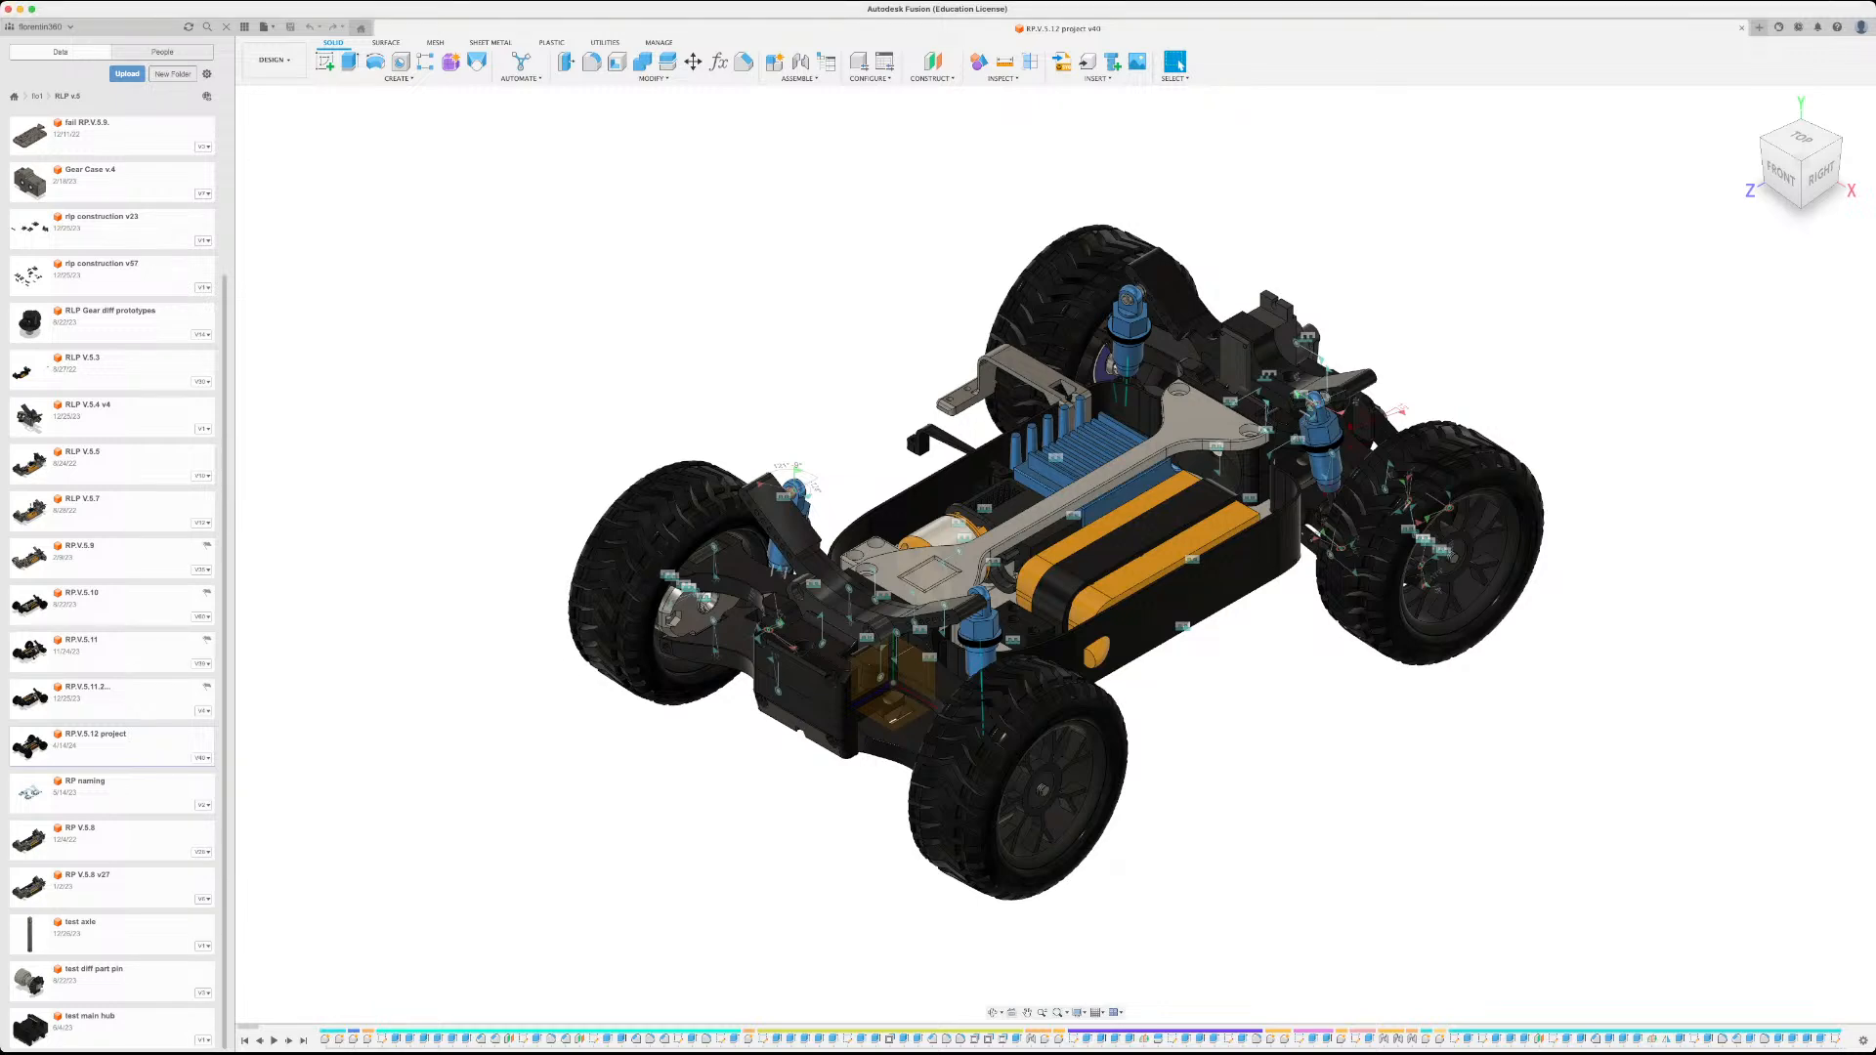
- Preview the RC car with in-canvas rendering in the Render workspace and view it from several angles
shift+middle_drag(1163, 615, 1197, 507)
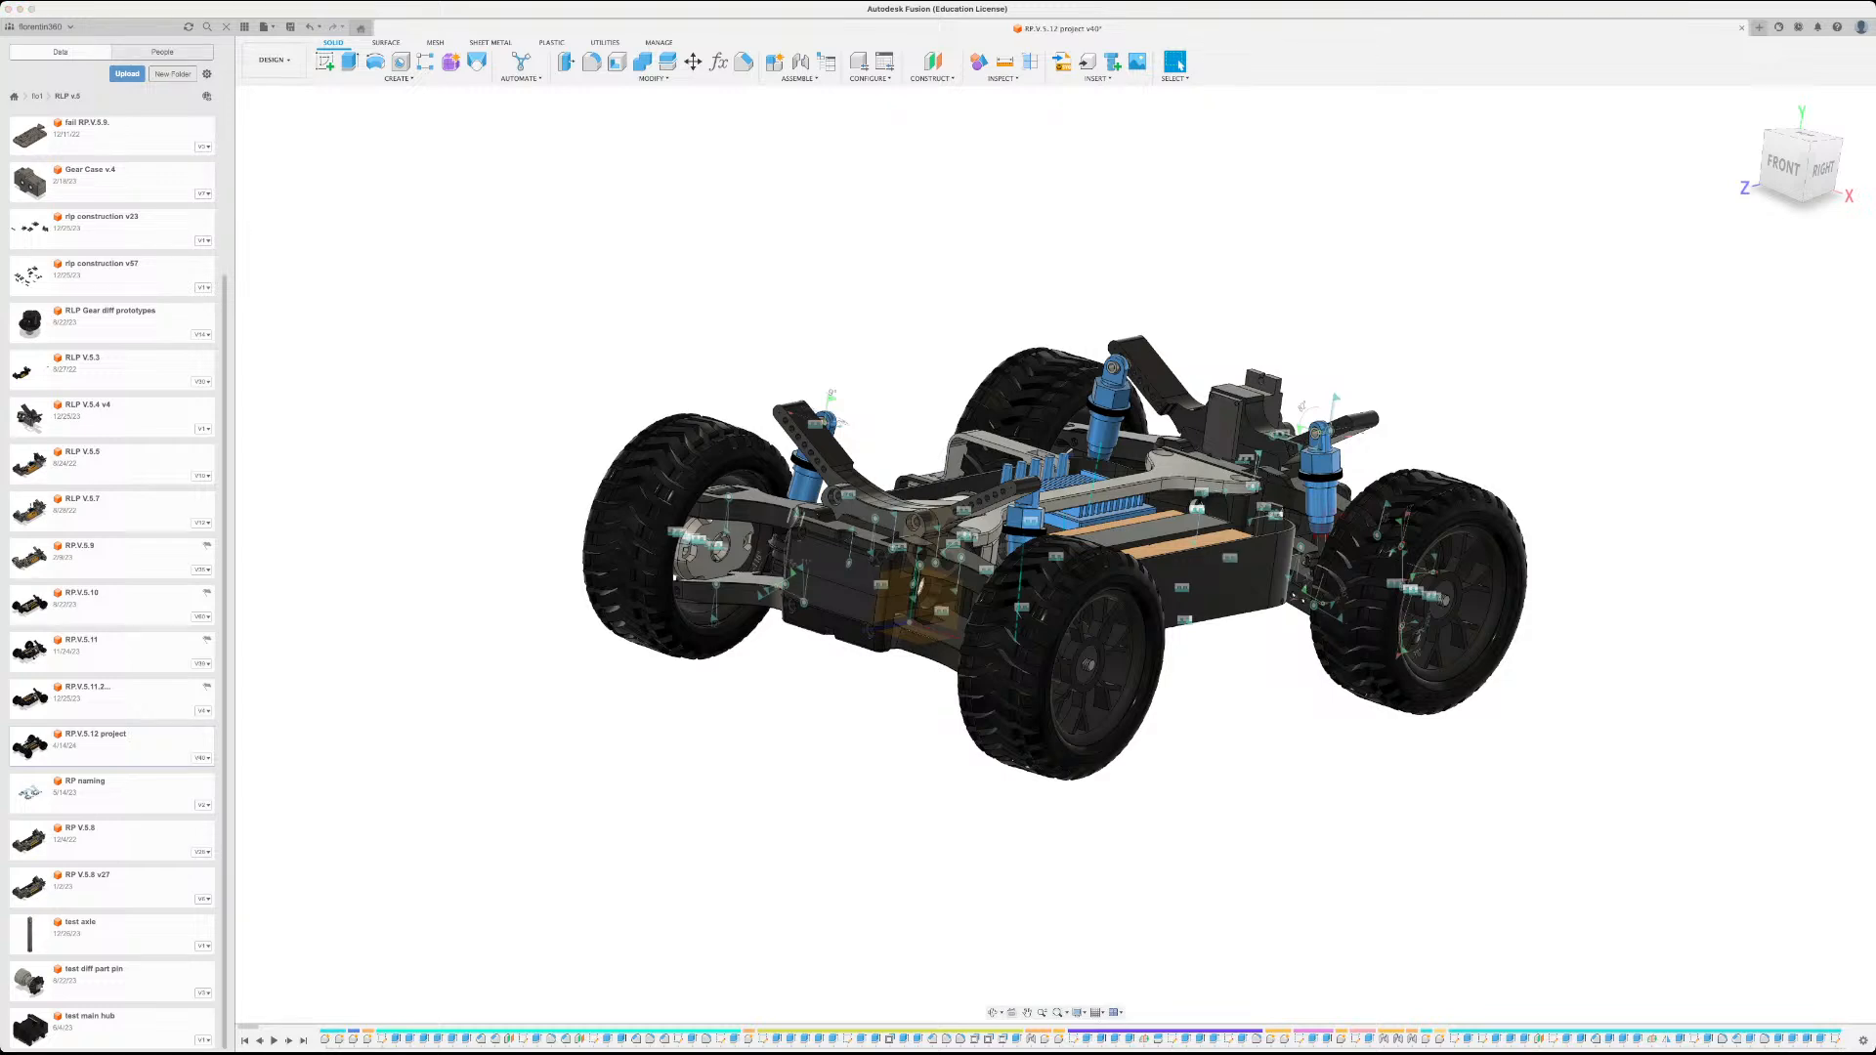
shift+middle_drag(1300, 508, 894, 504)
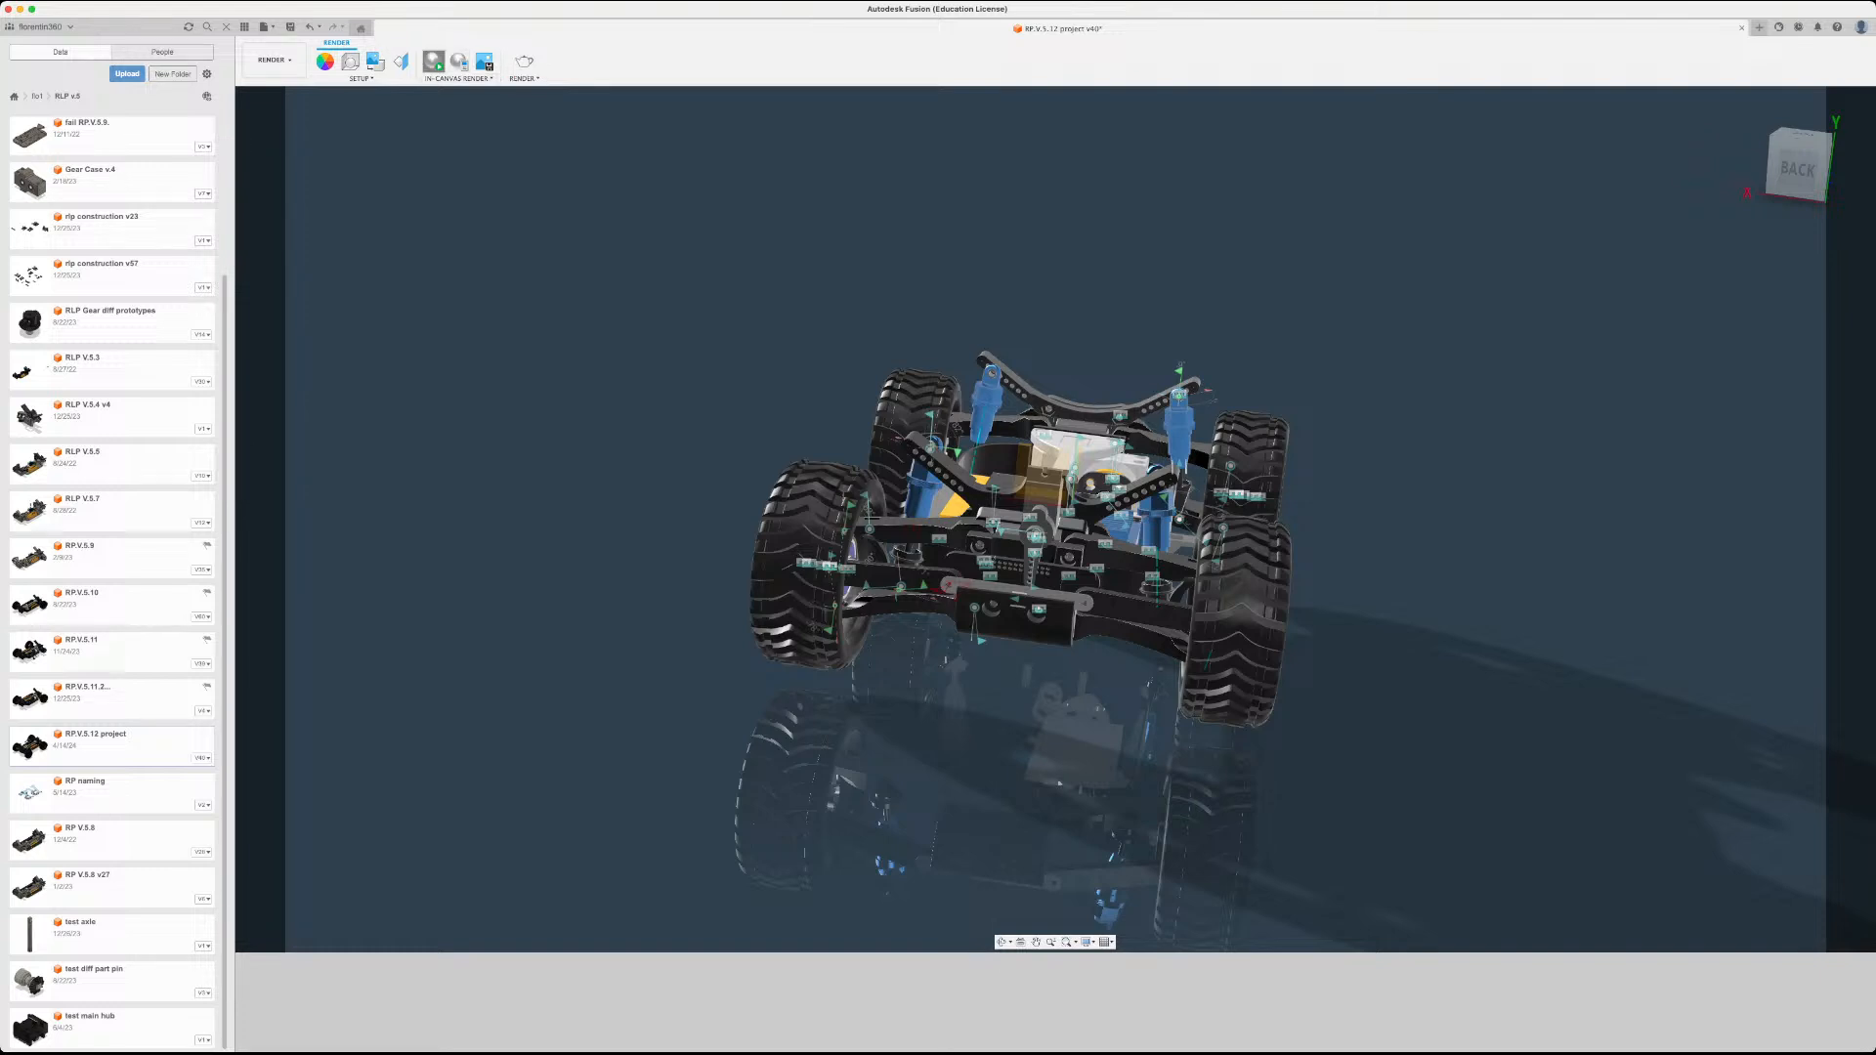
click(433, 61)
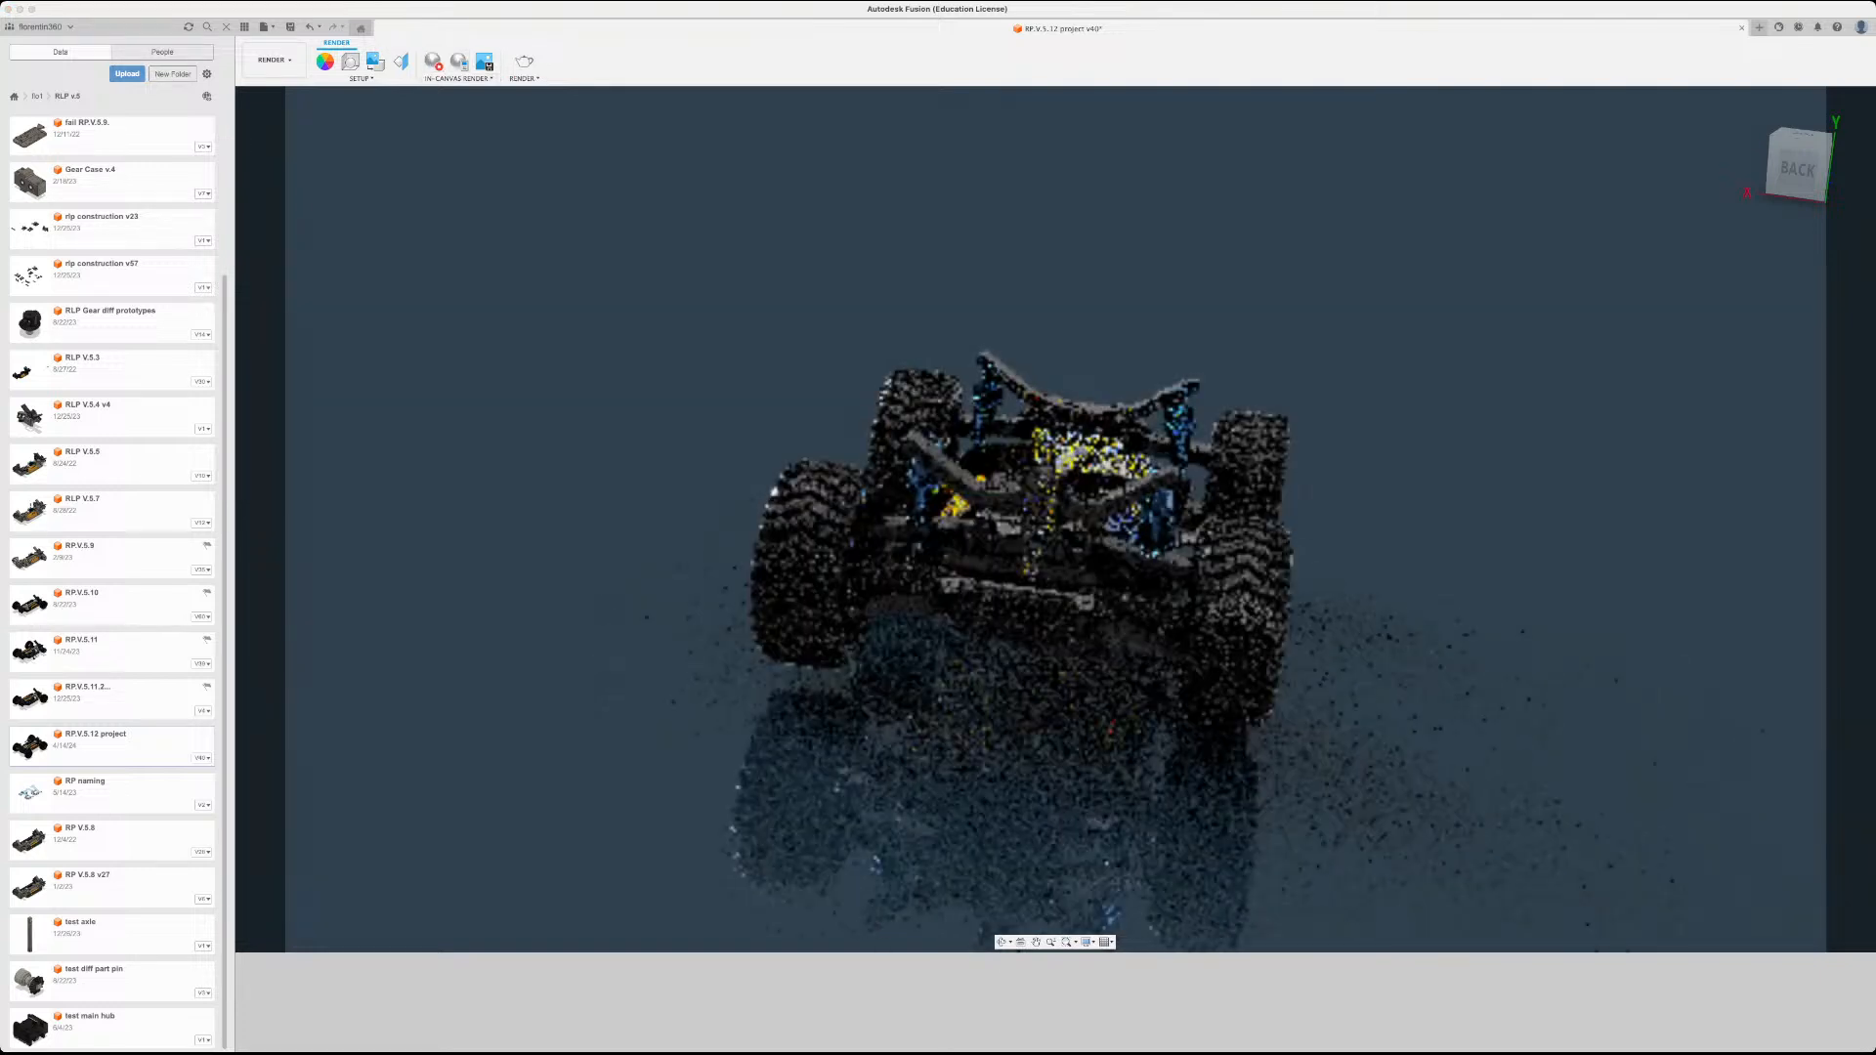
shift+middle_drag(1134, 689, 1071, 879)
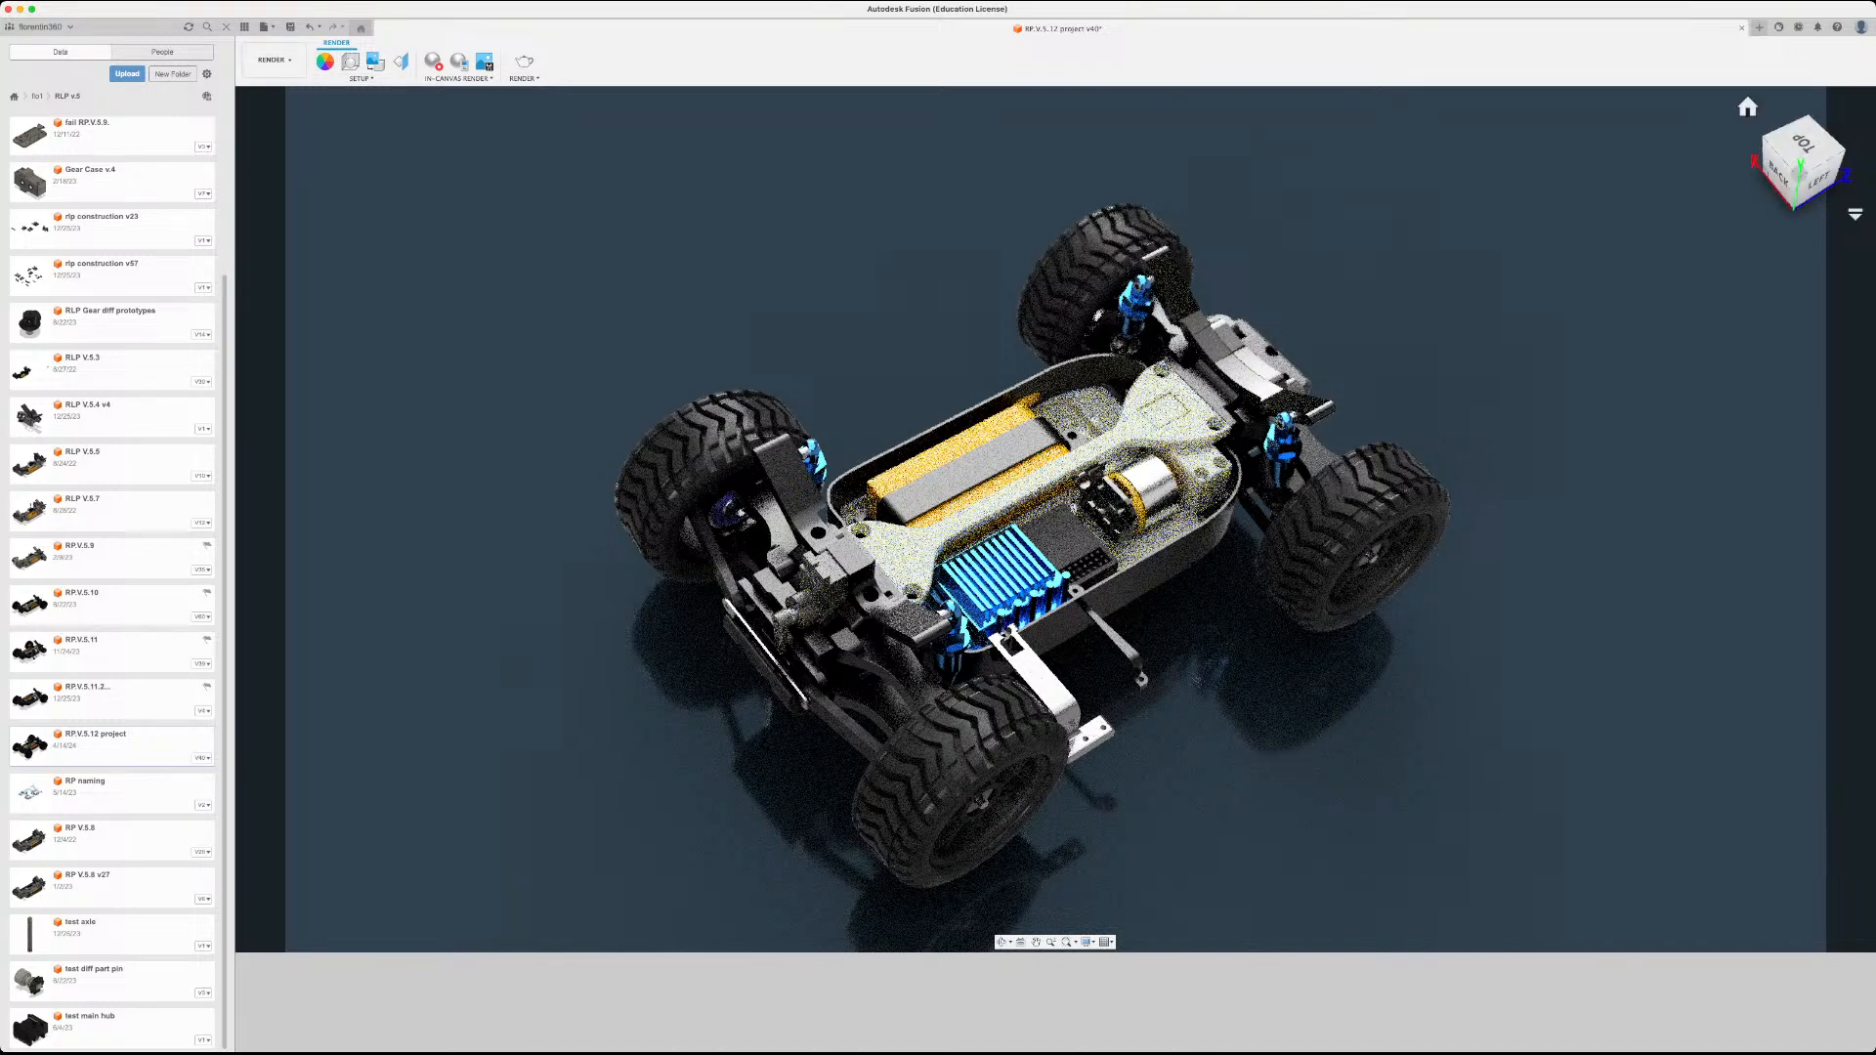
- Inspect the wheel hub and steering link from the back view with a temporary section cut from the steering bracket face
click(1777, 174)
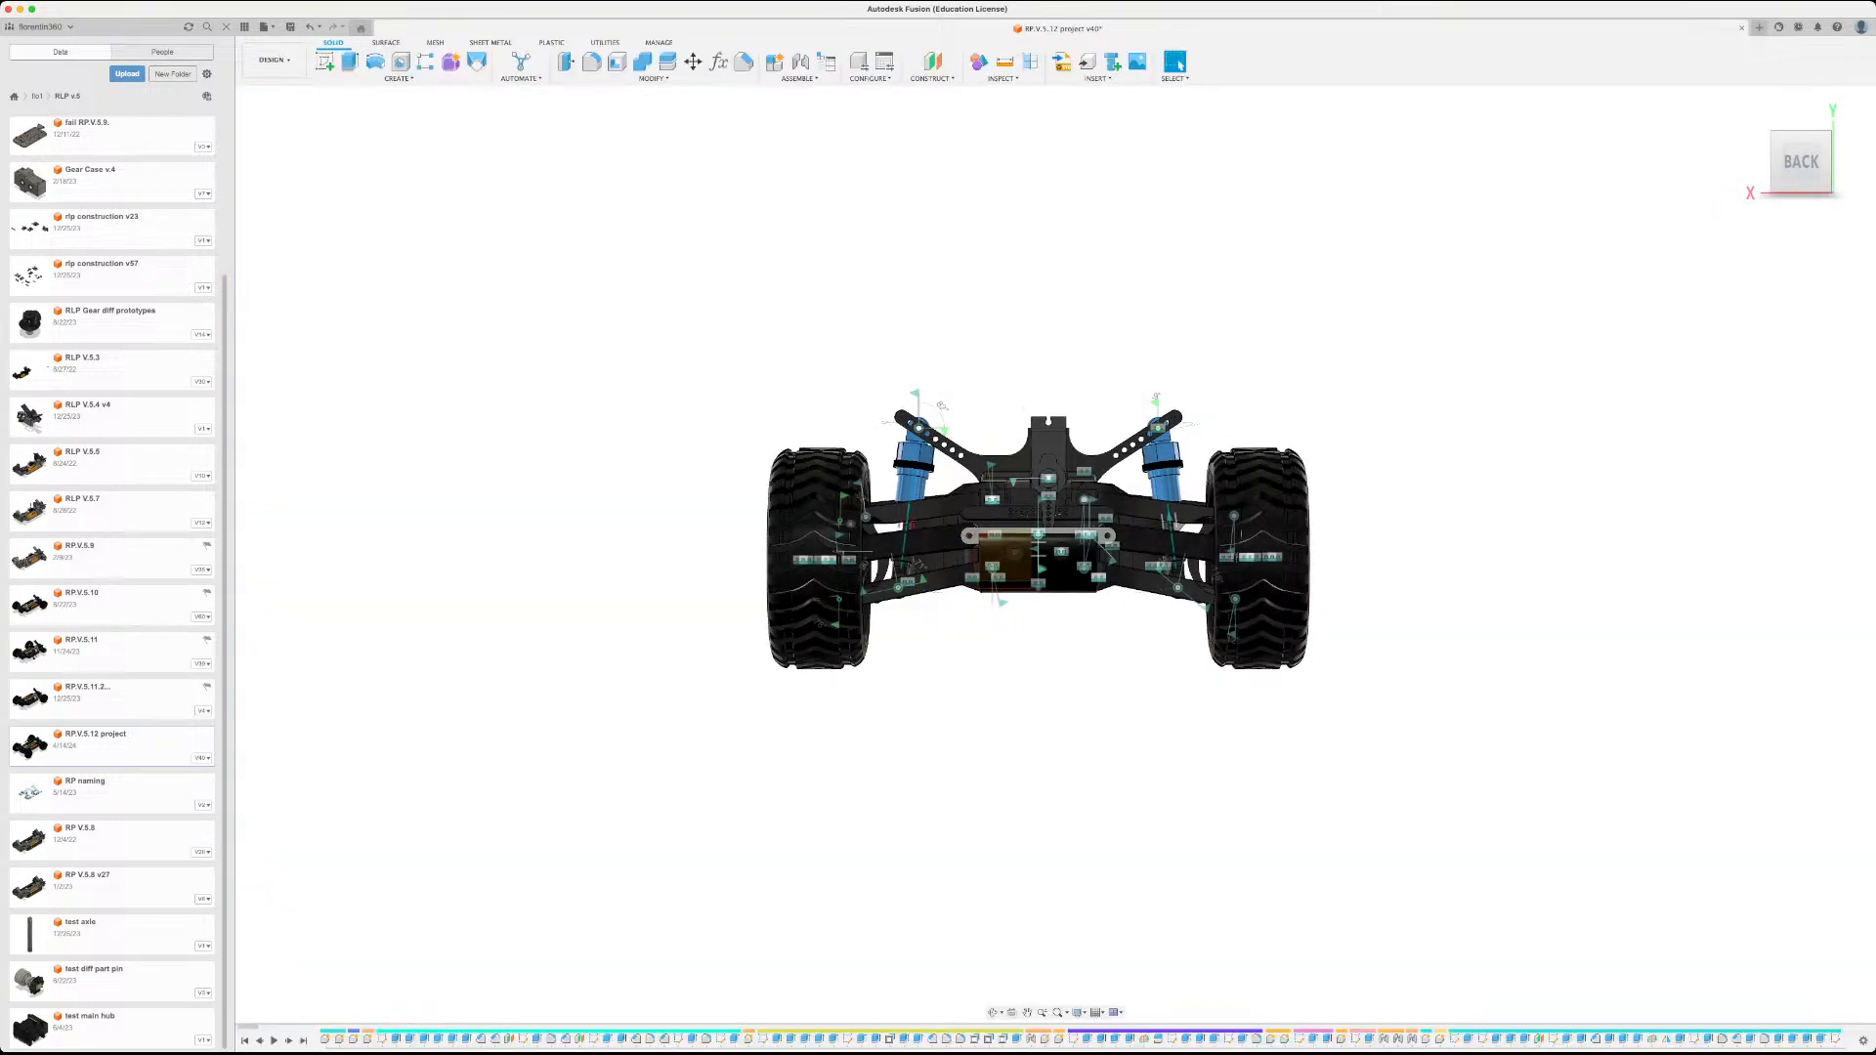
scroll(1317, 580, up, 5)
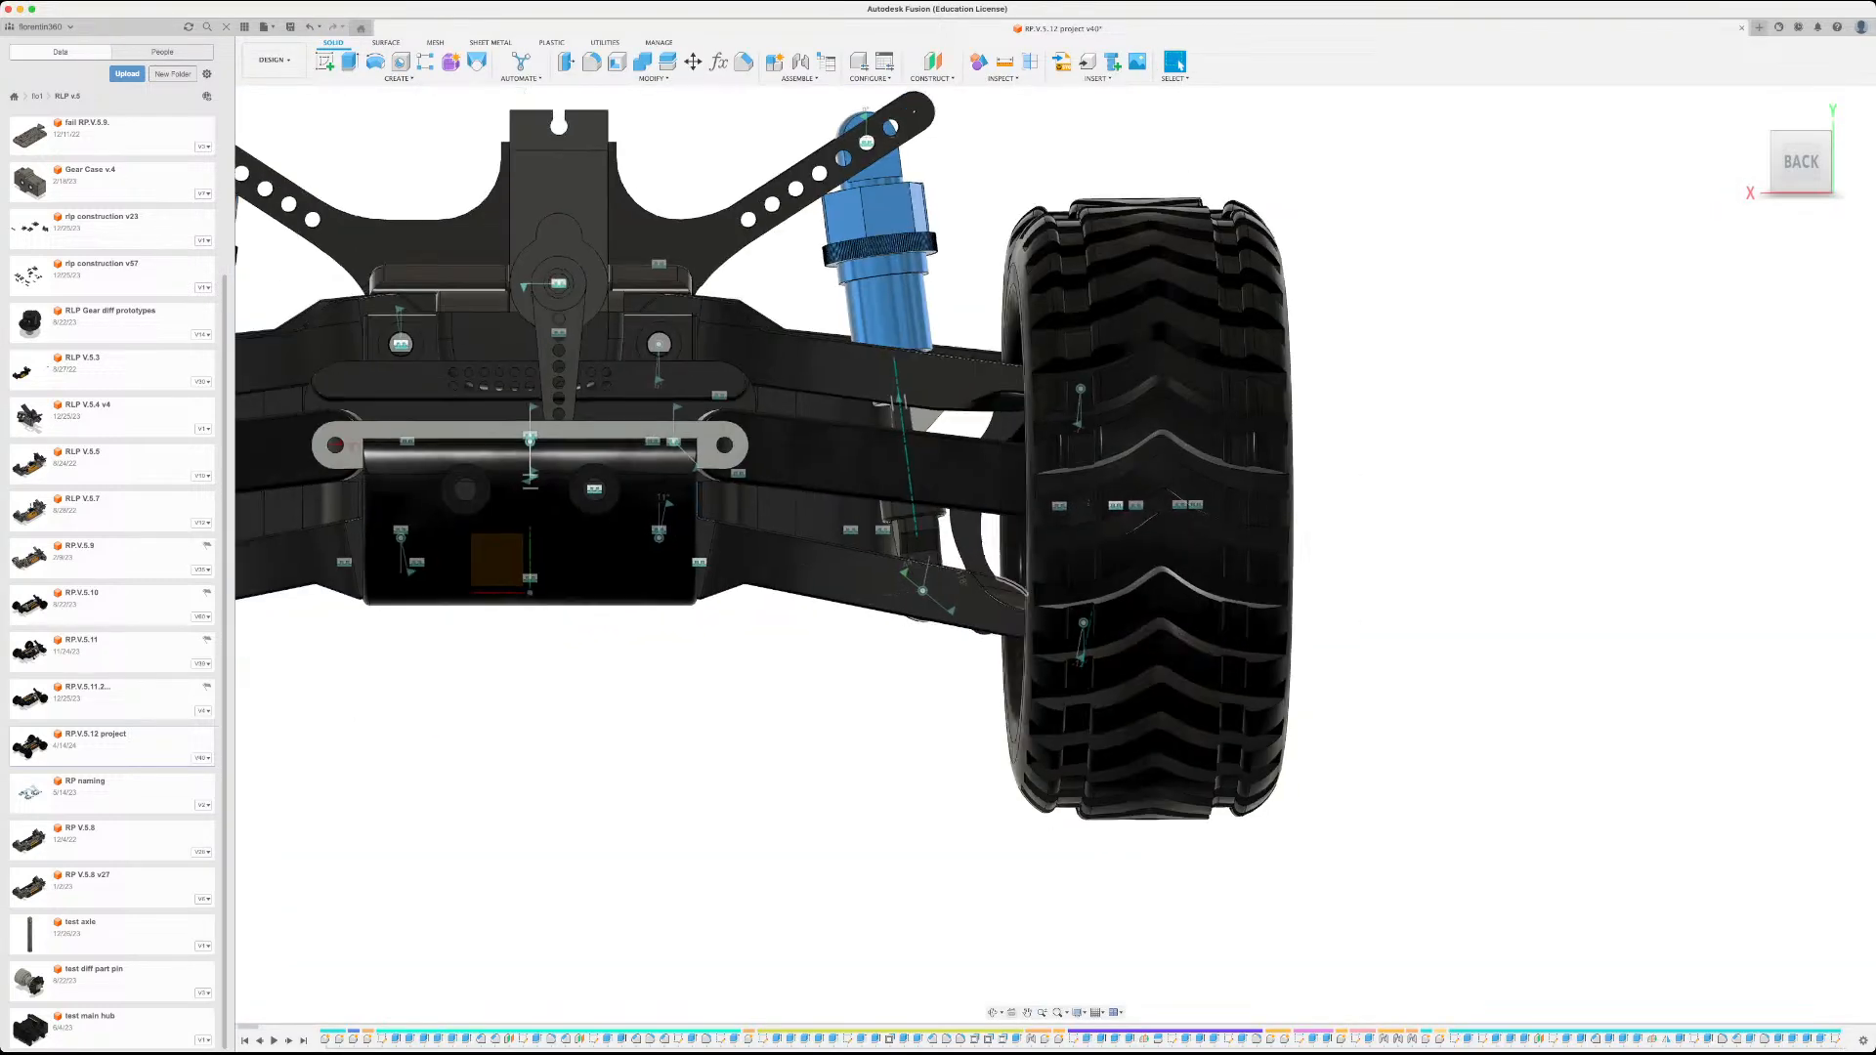
middle_drag(1317, 580, 1169, 596)
scroll(1173, 598, up, 3)
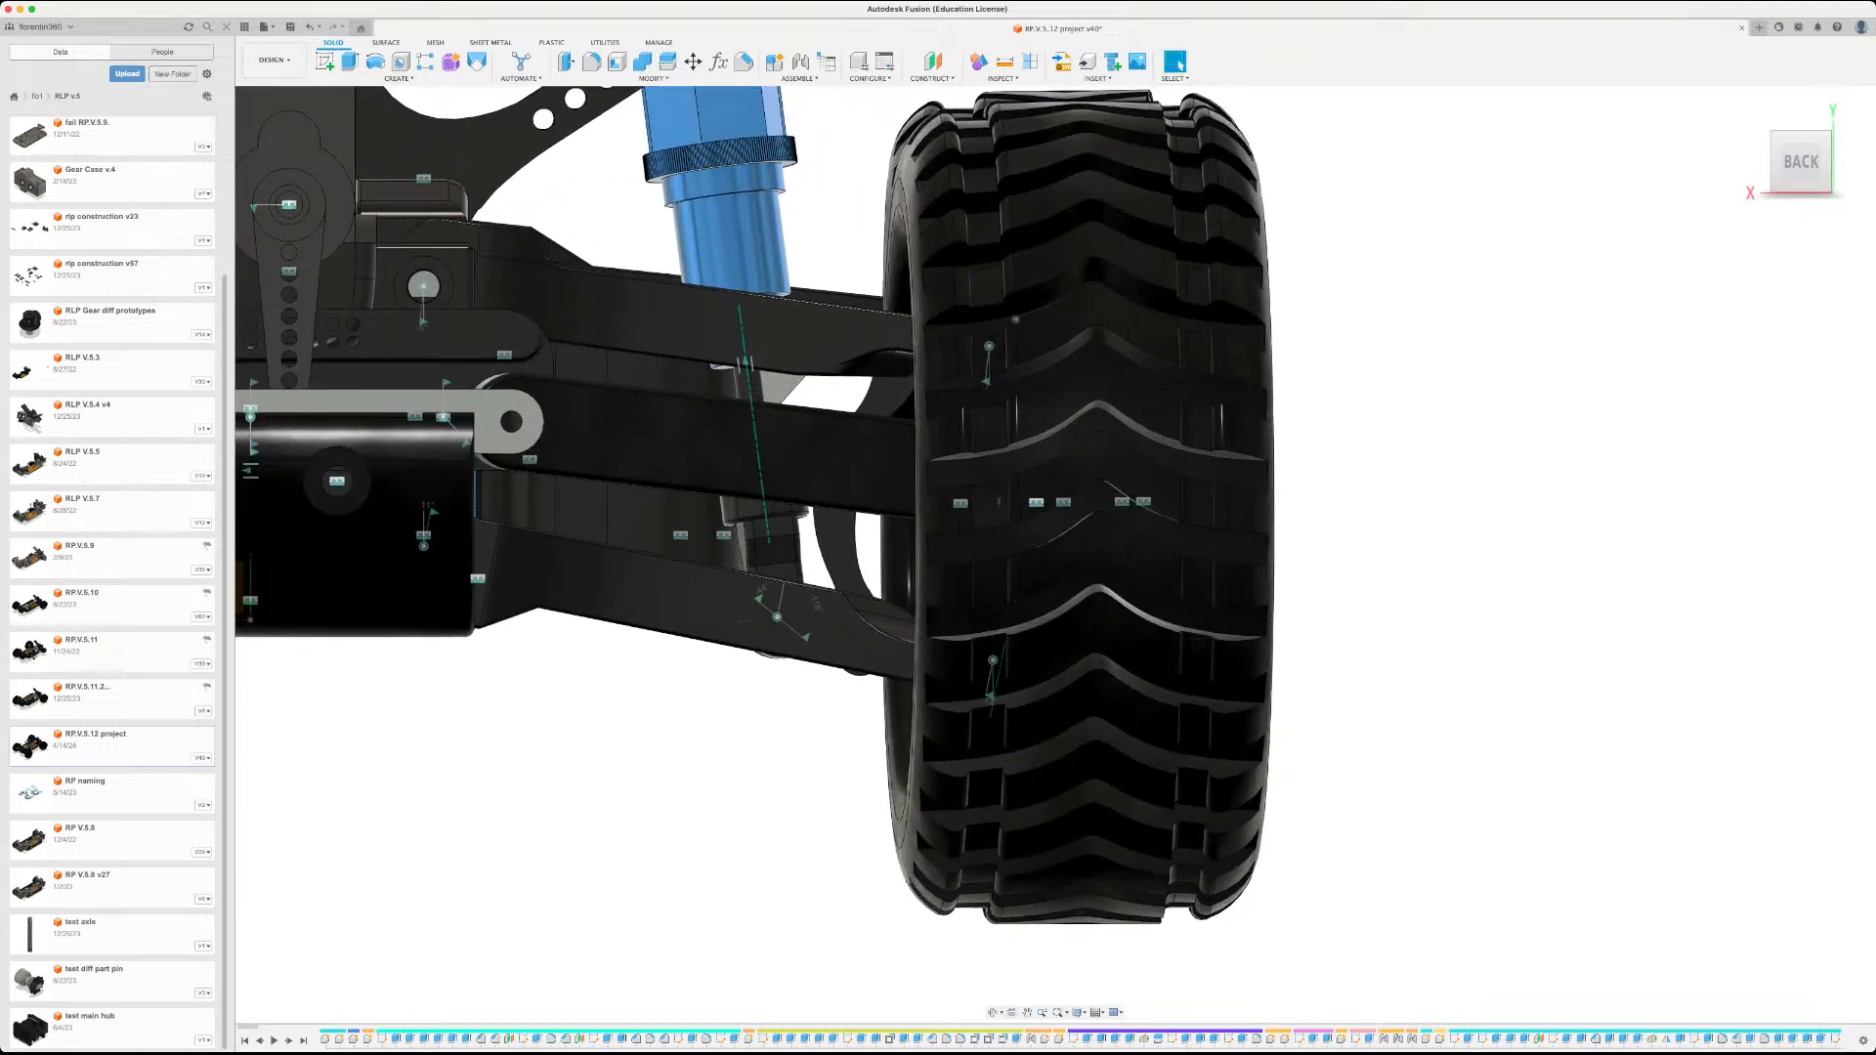
key(shift+s)
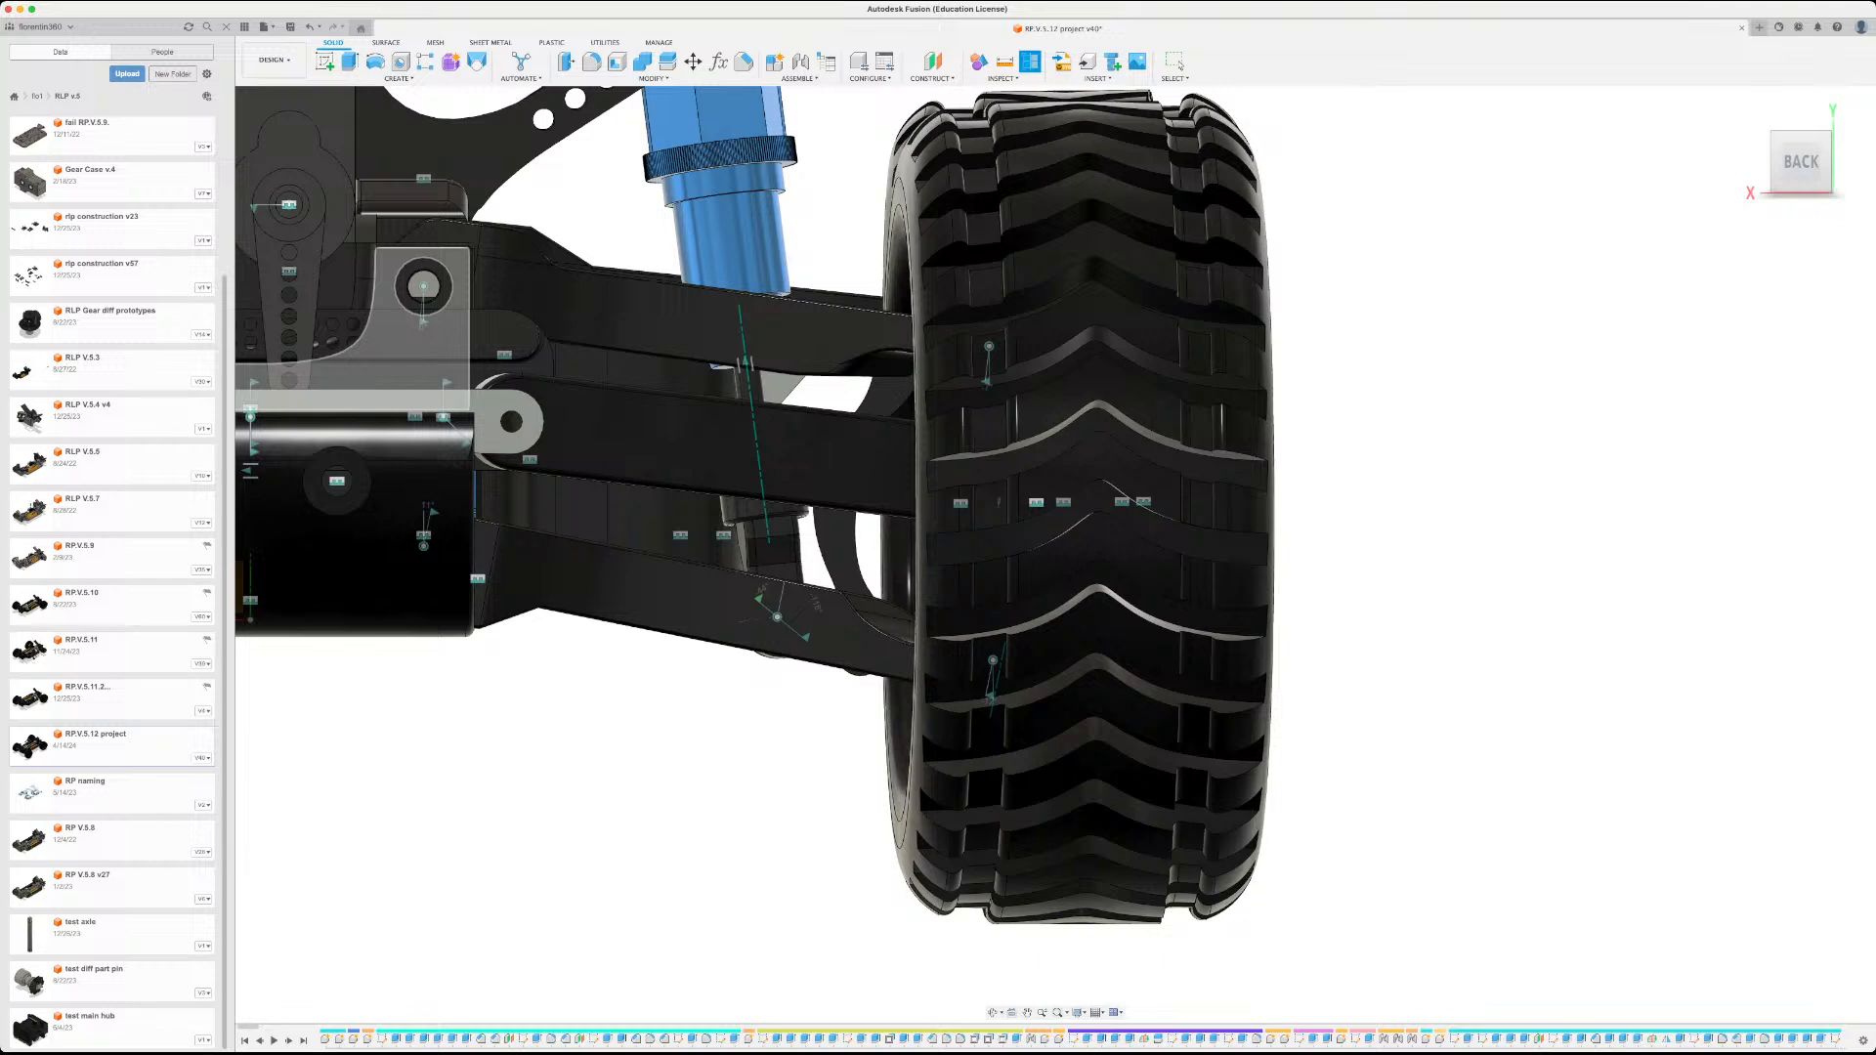
click(428, 358)
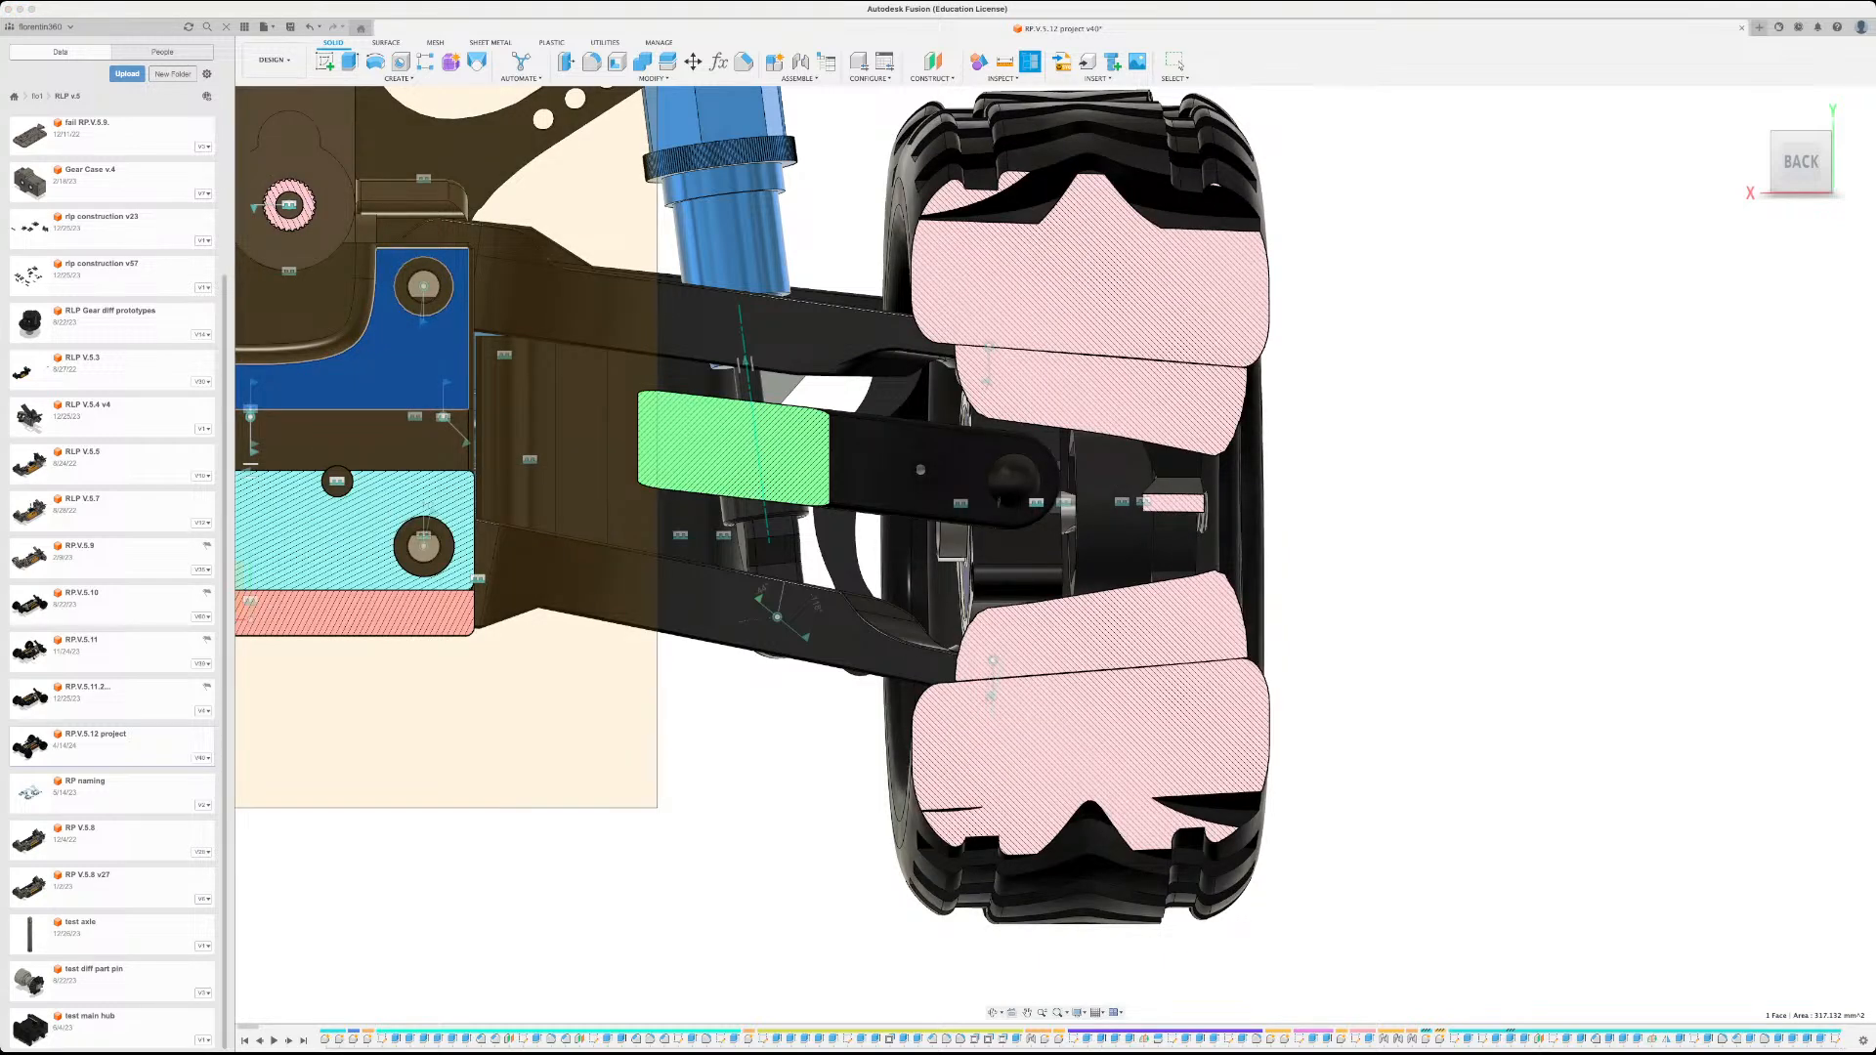
scroll(1264, 469, up, 3)
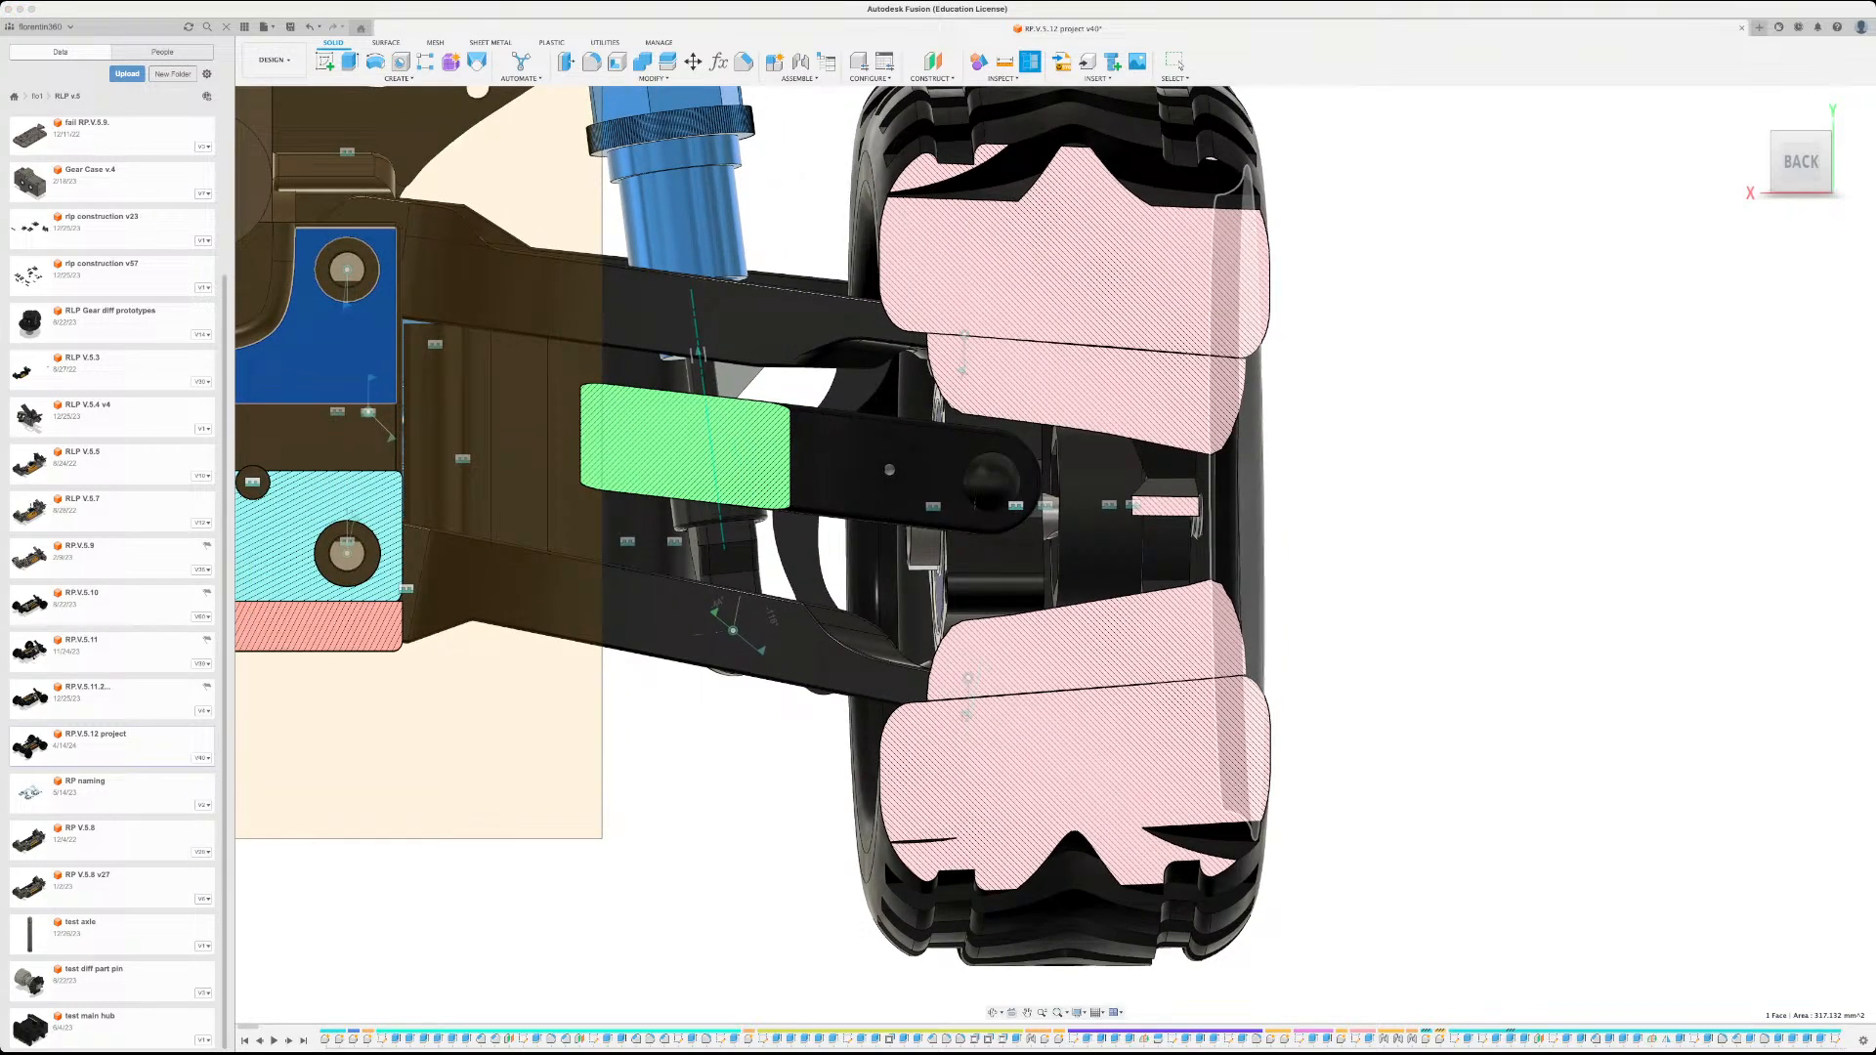
drag(353, 348, 367, 376)
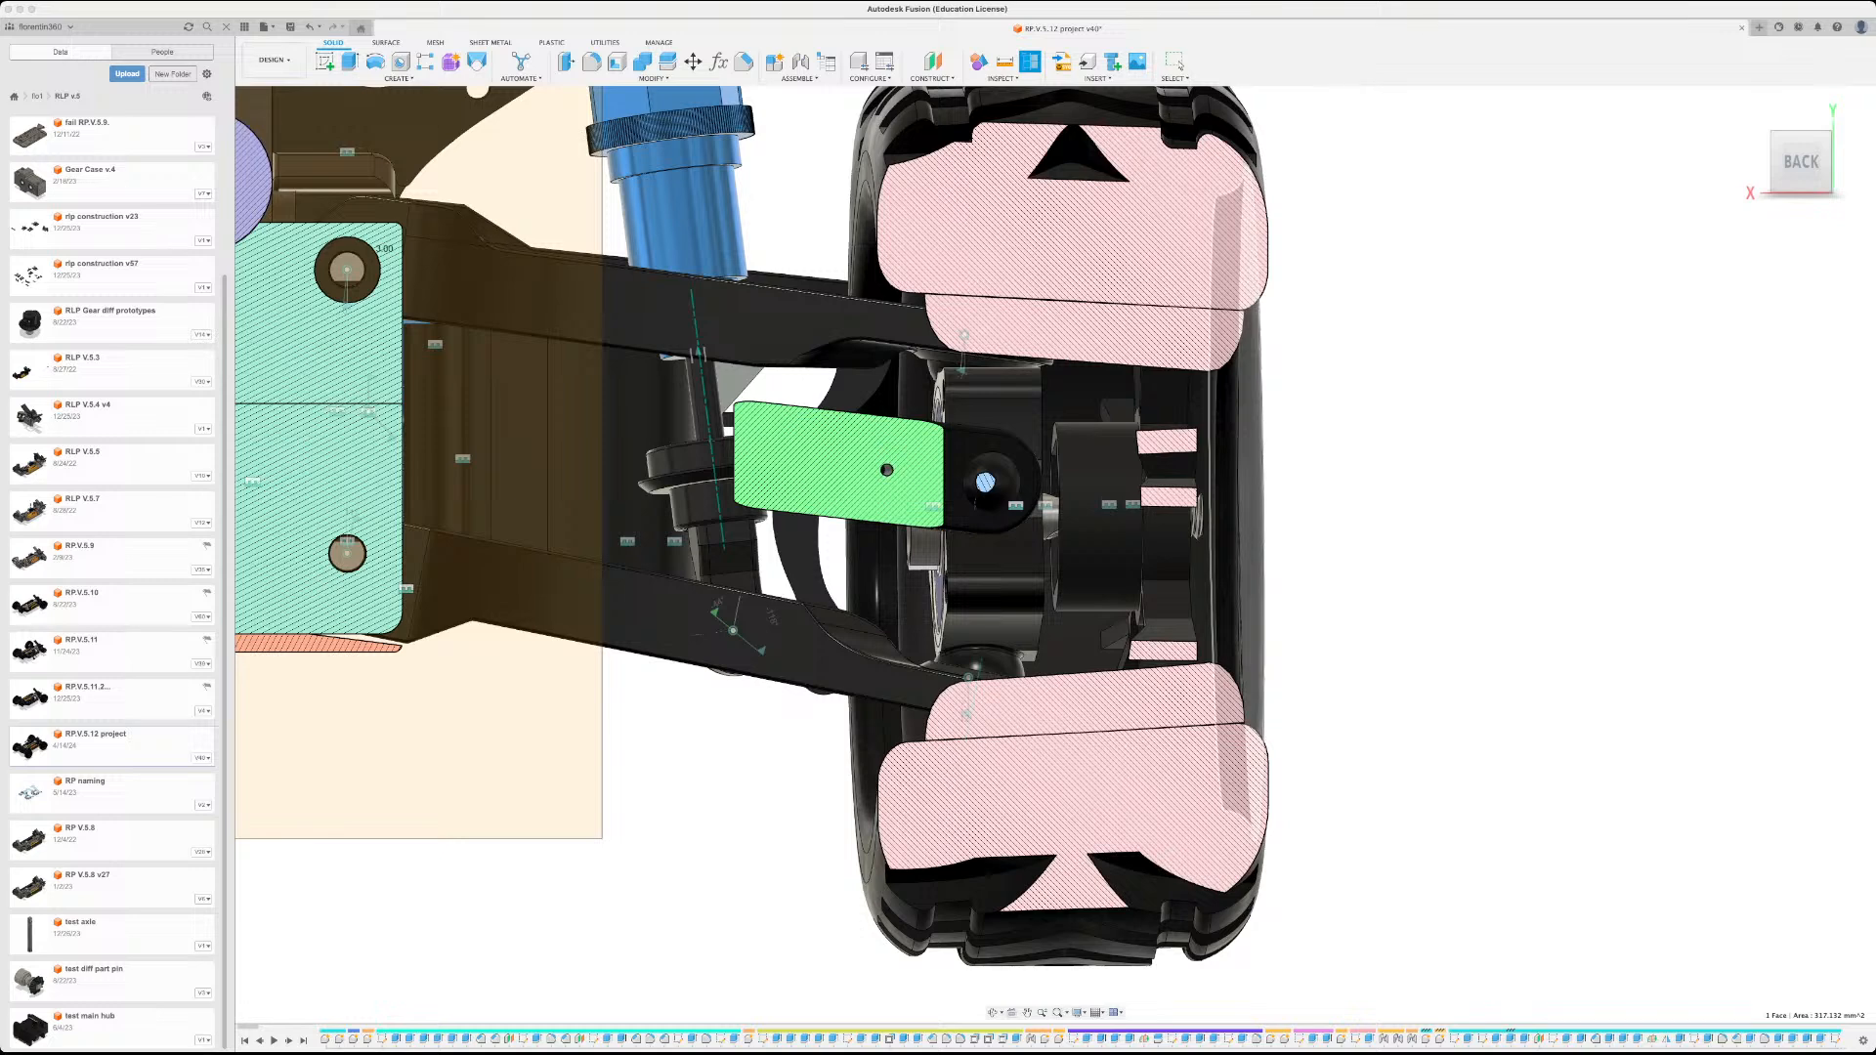
drag(347, 301, 347, 308)
middle_drag(962, 148, 880, 265)
scroll(879, 310, down, 2)
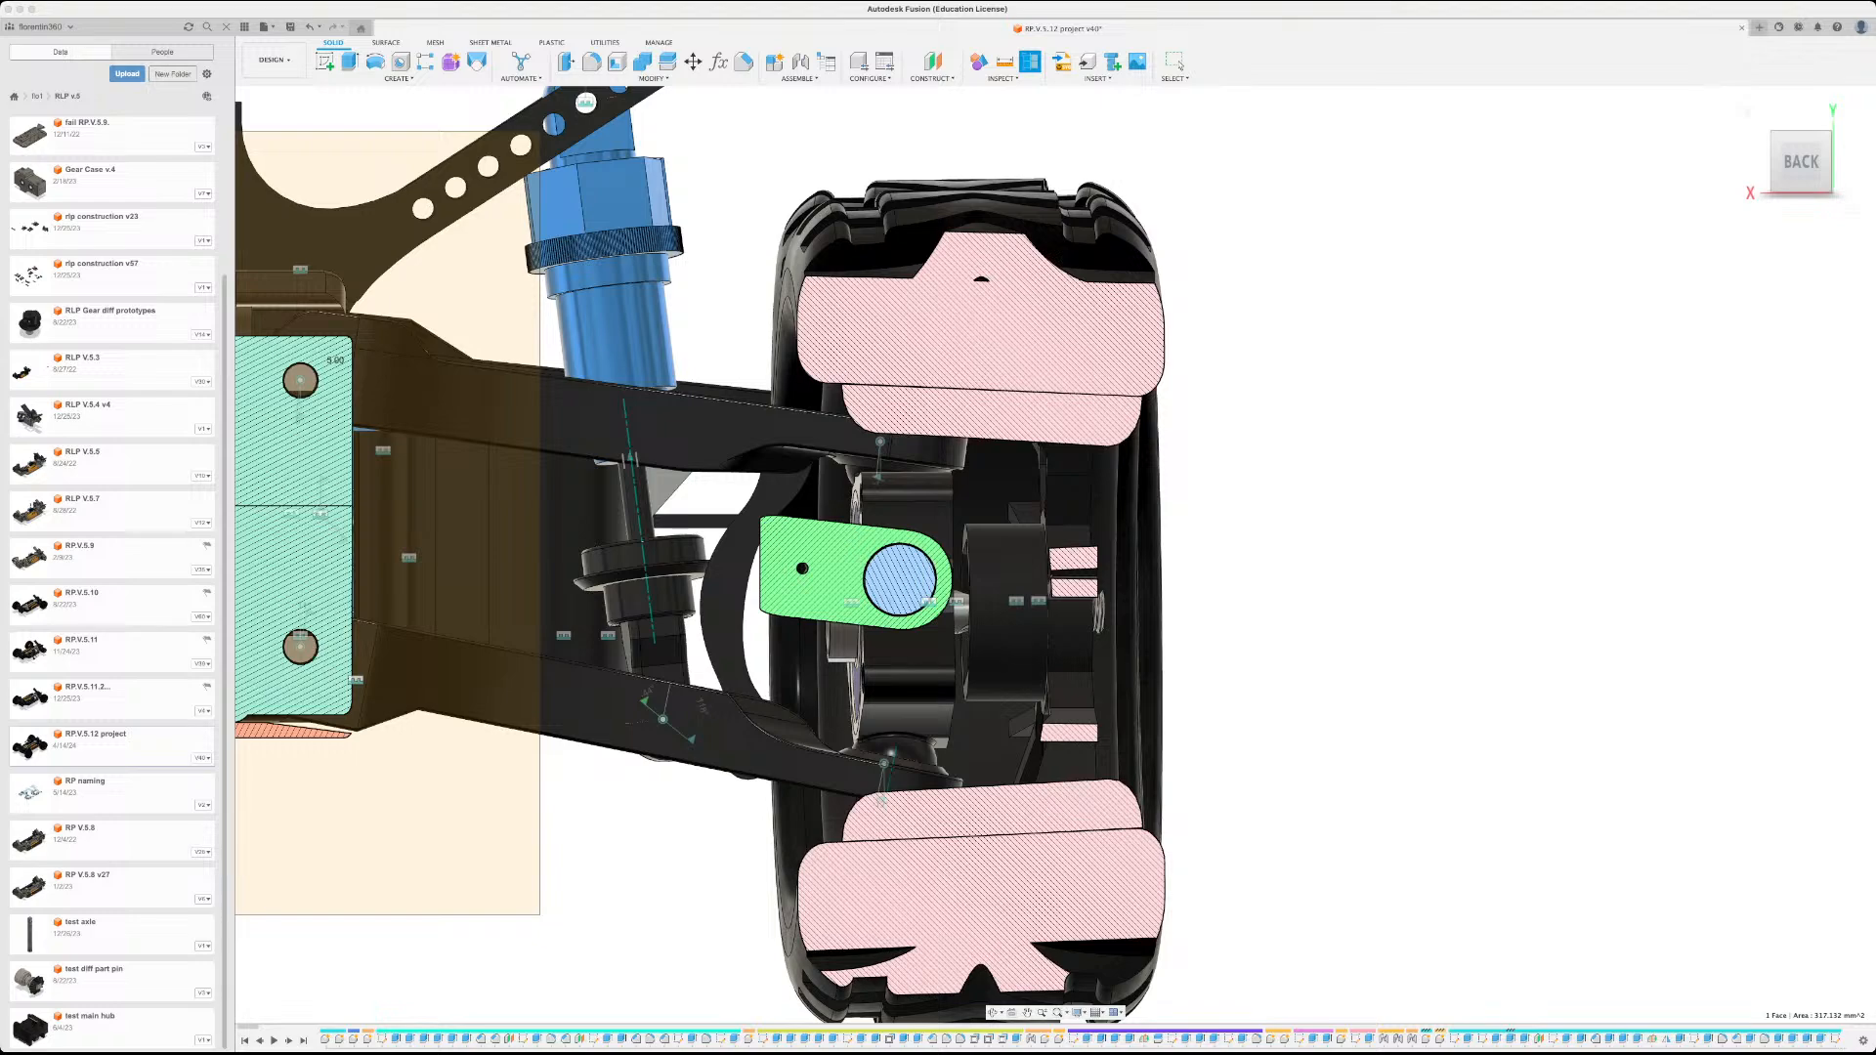
key(Escape)
- Examine the wheel alignment of both axles from the top view
scroll(1495, 508, down, 6)
shift+middle_drag(1496, 508, 1434, 863)
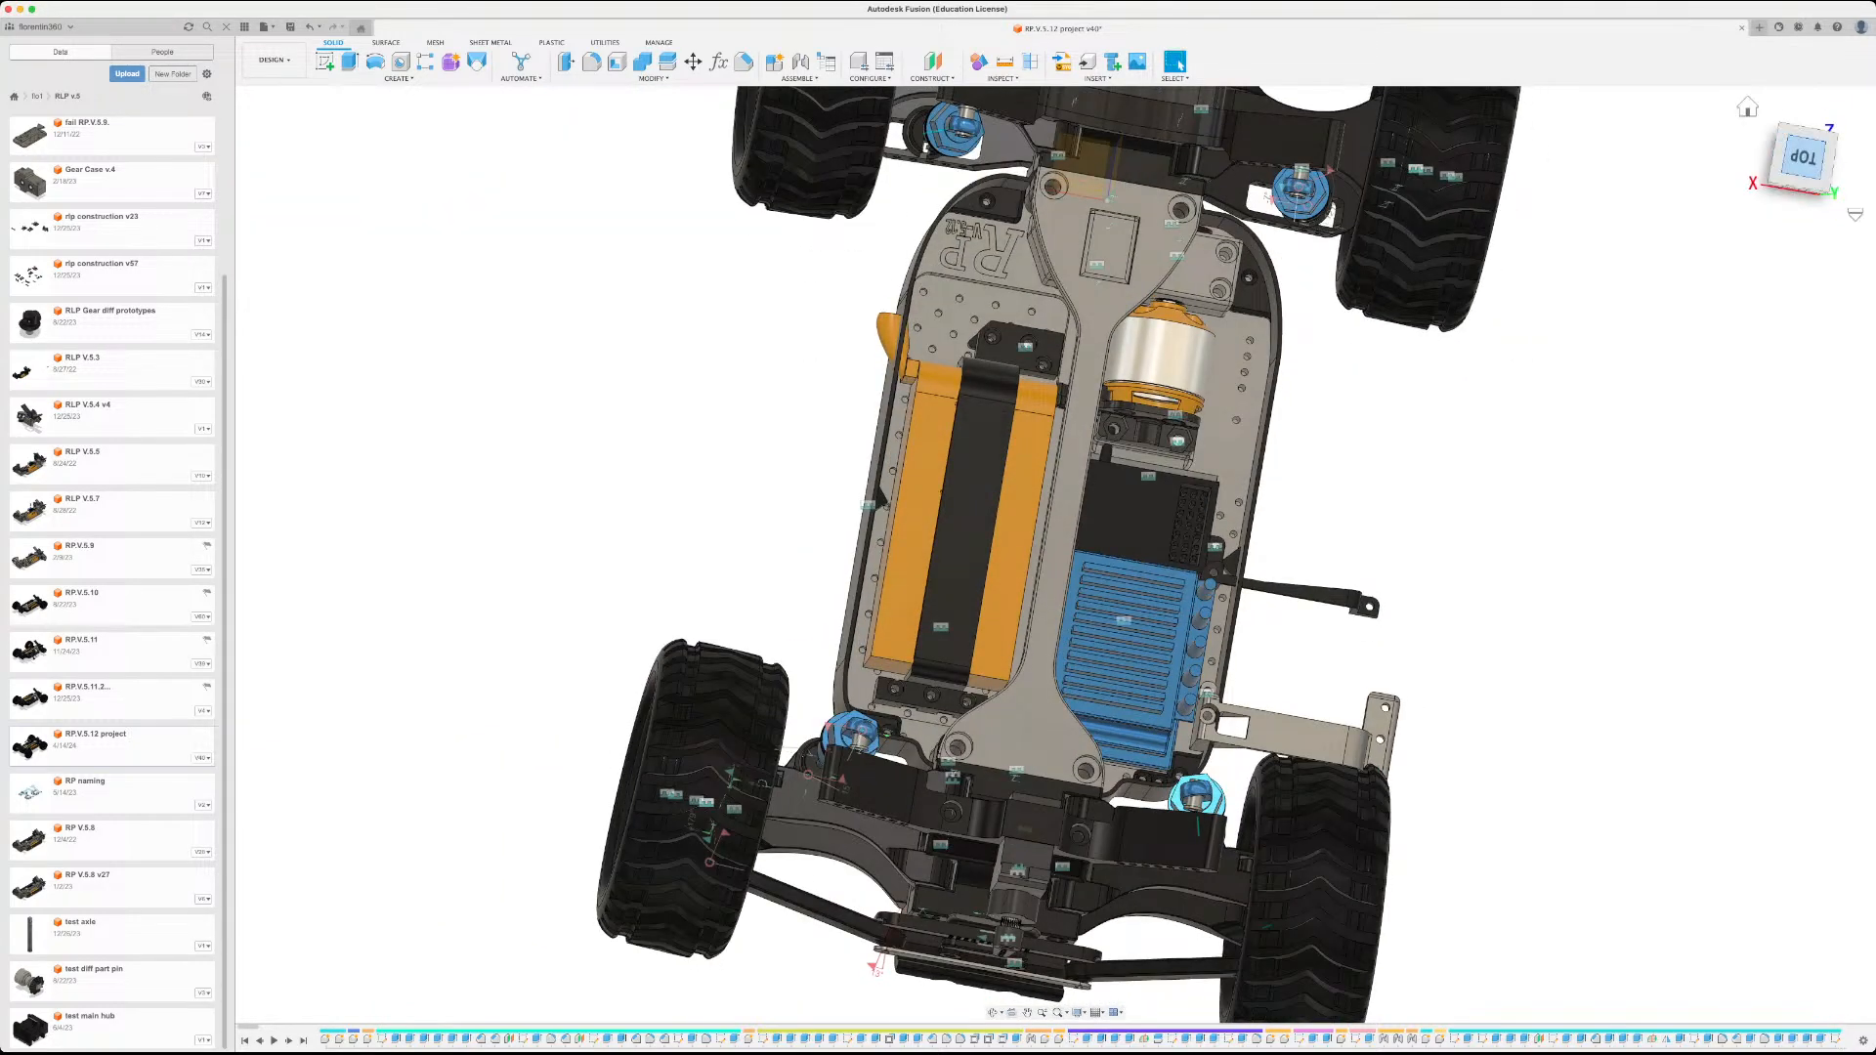
click(1803, 168)
middle_drag(1505, 469, 1488, 713)
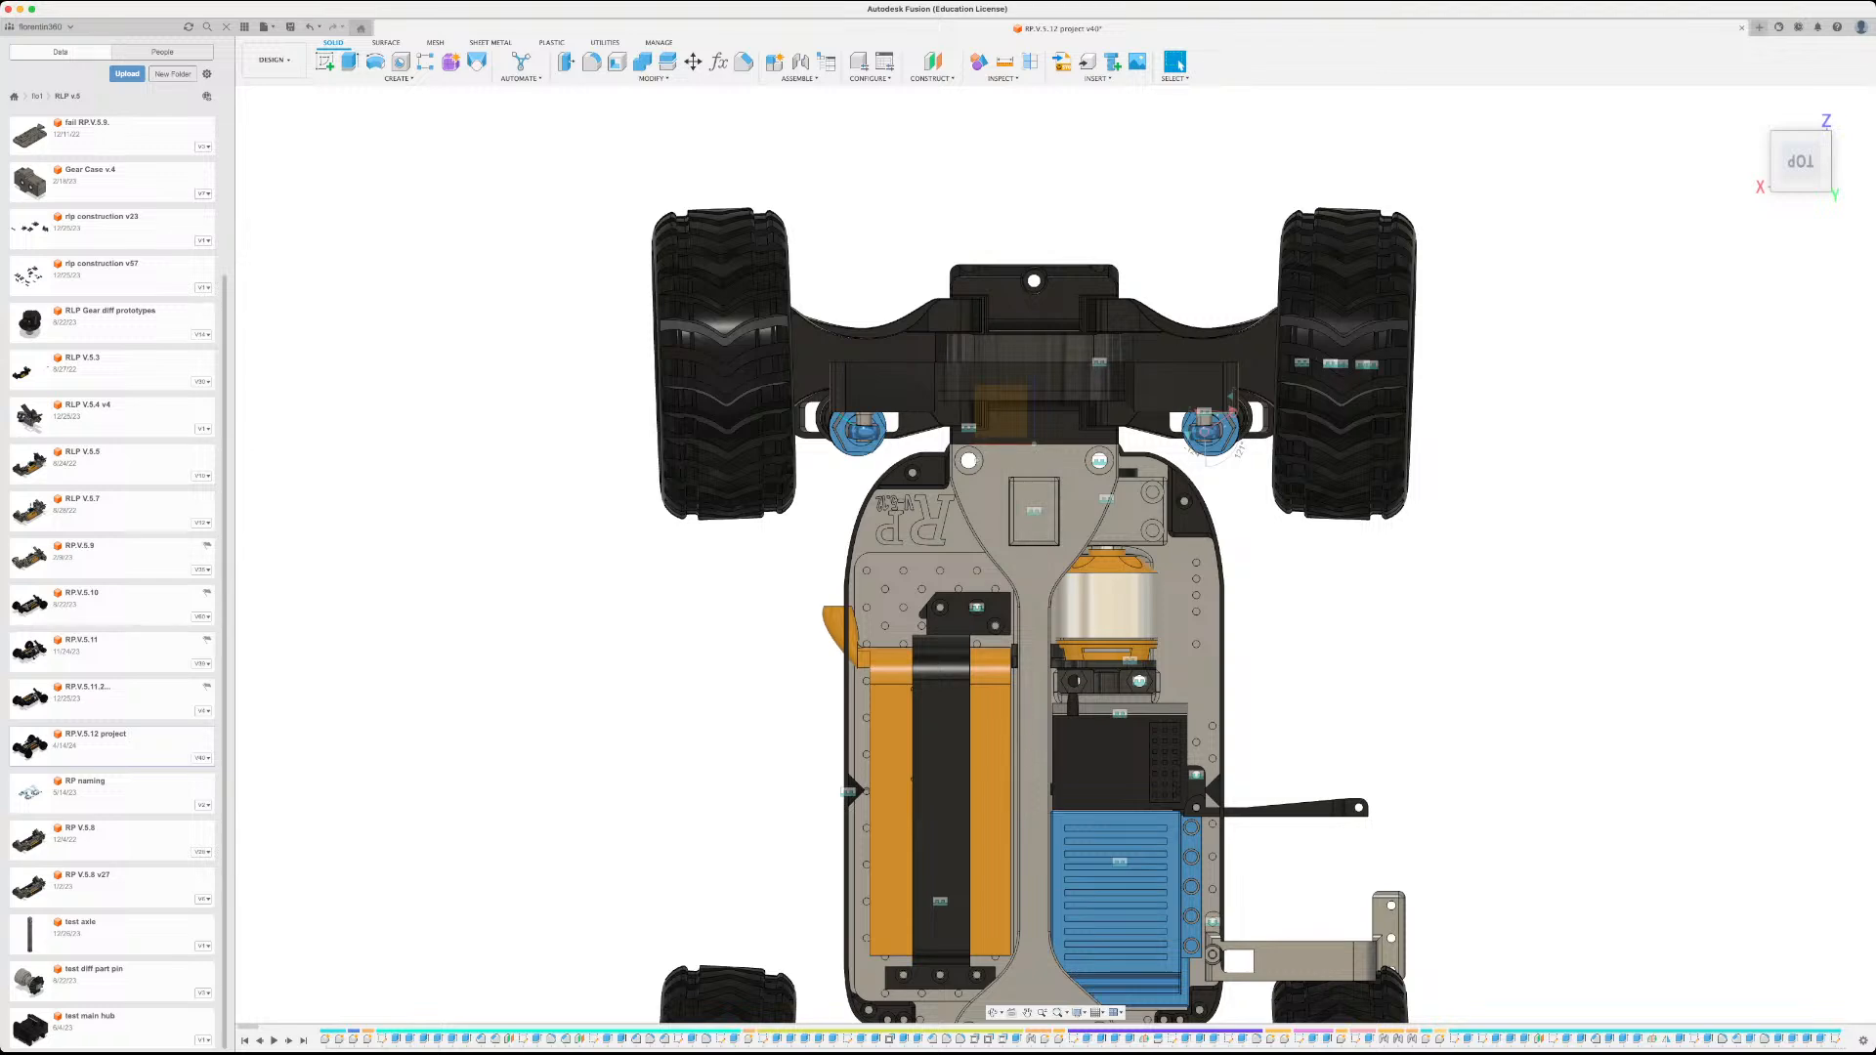
middle_drag(1446, 840, 1535, 260)
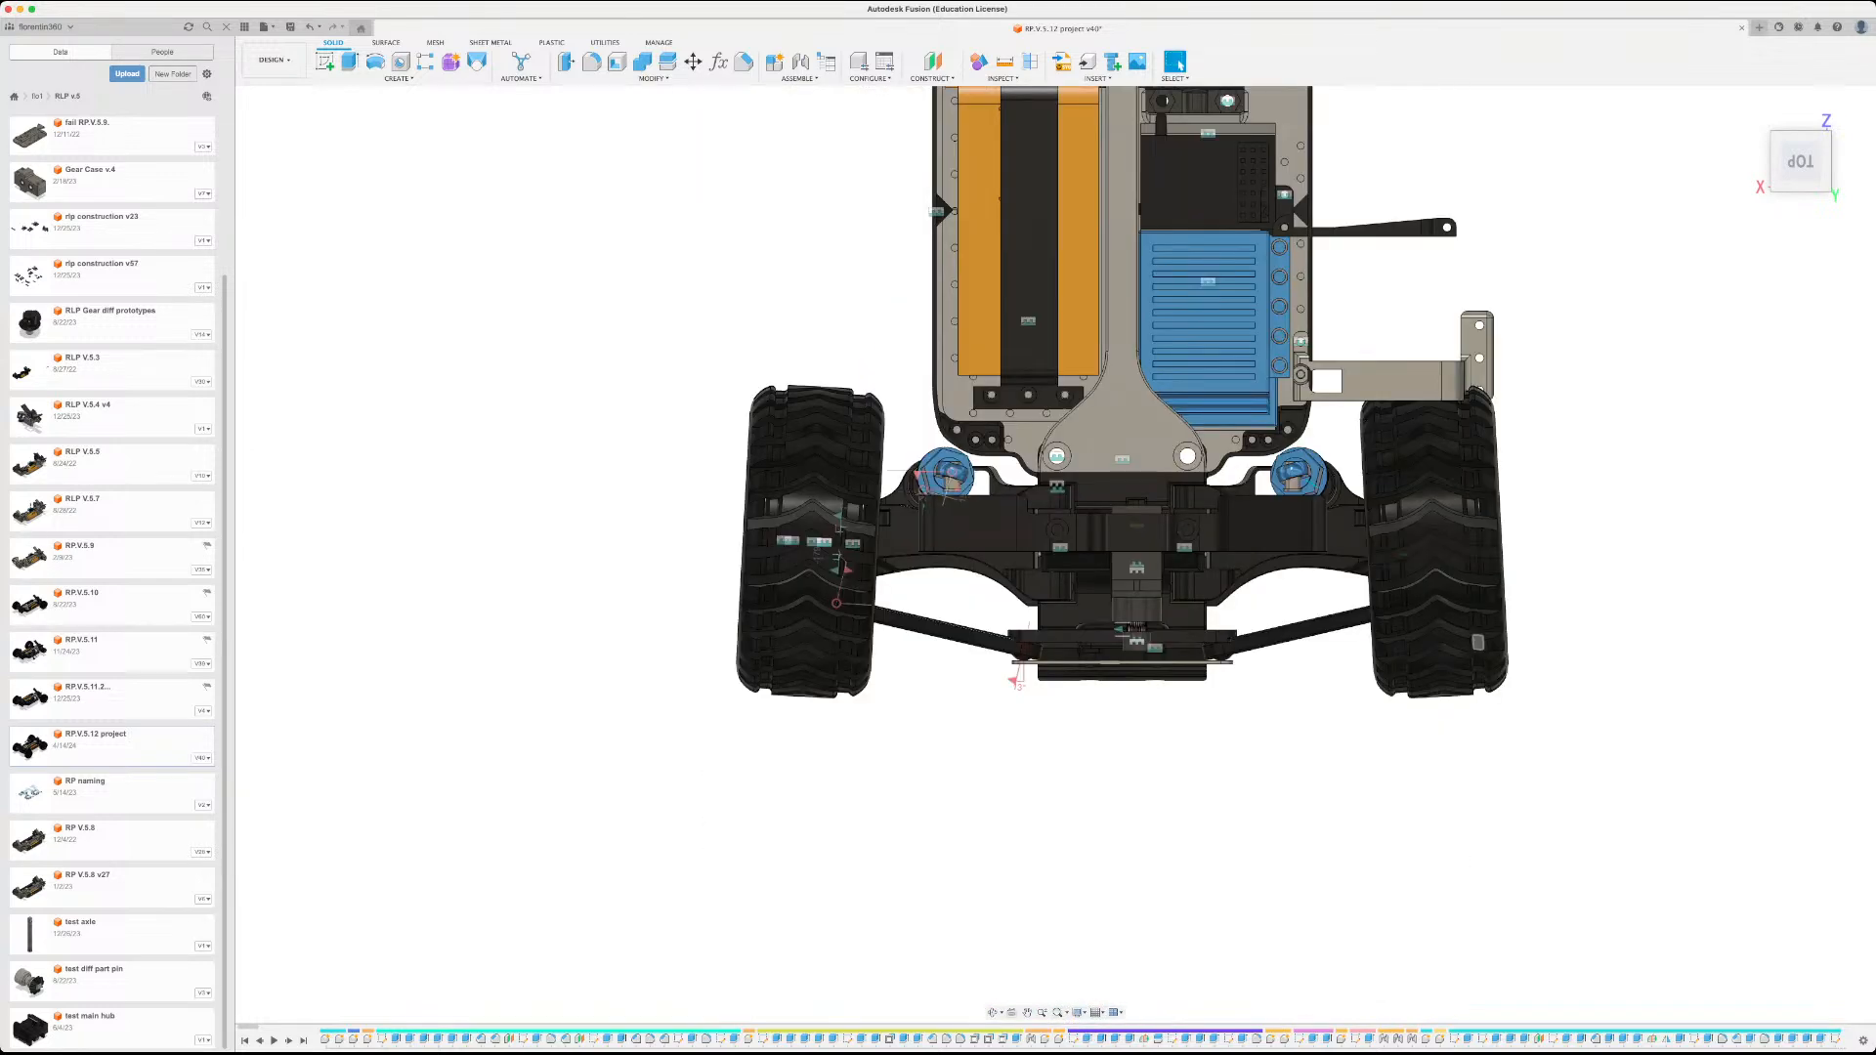
- Try moving a suspension arm on the steering axle by hand, and undo the move
shift+middle_drag(1524, 625, 1536, 322)
shift+middle_drag(1105, 675, 1065, 645)
scroll(892, 696, up, 10)
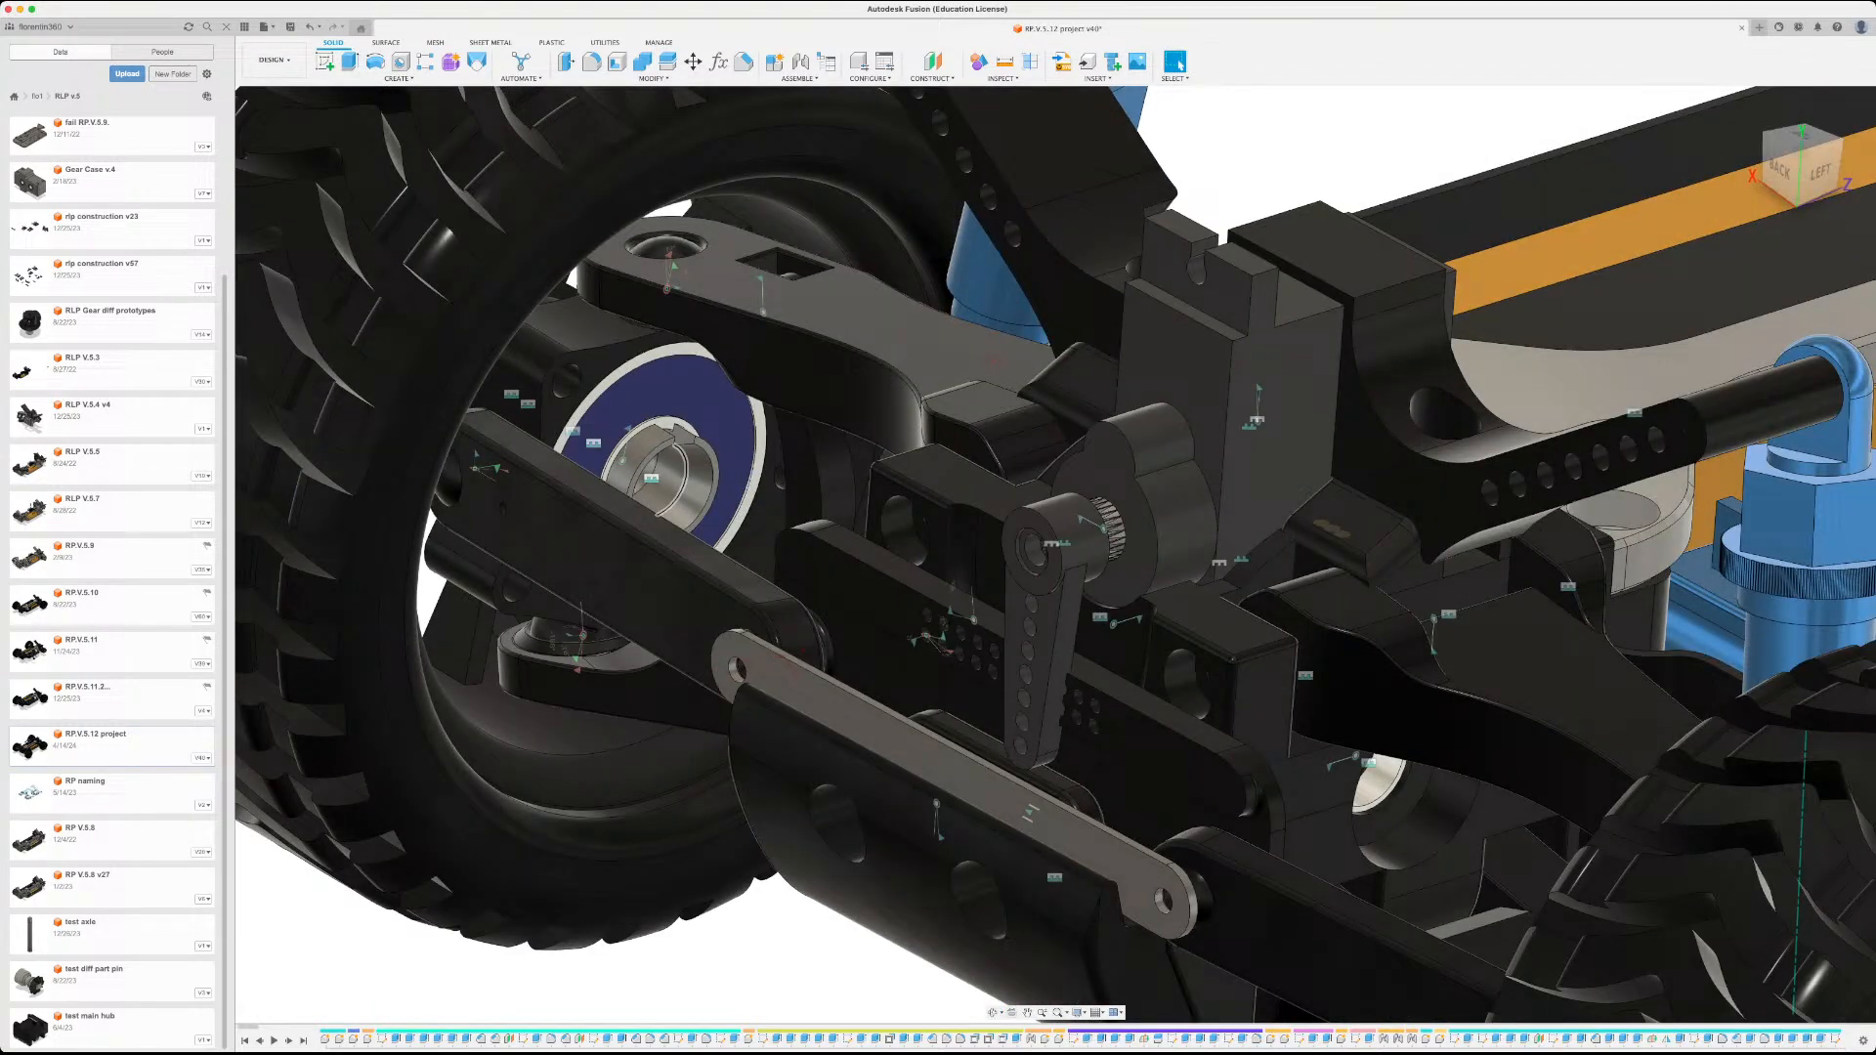
scroll(823, 386, down, 3)
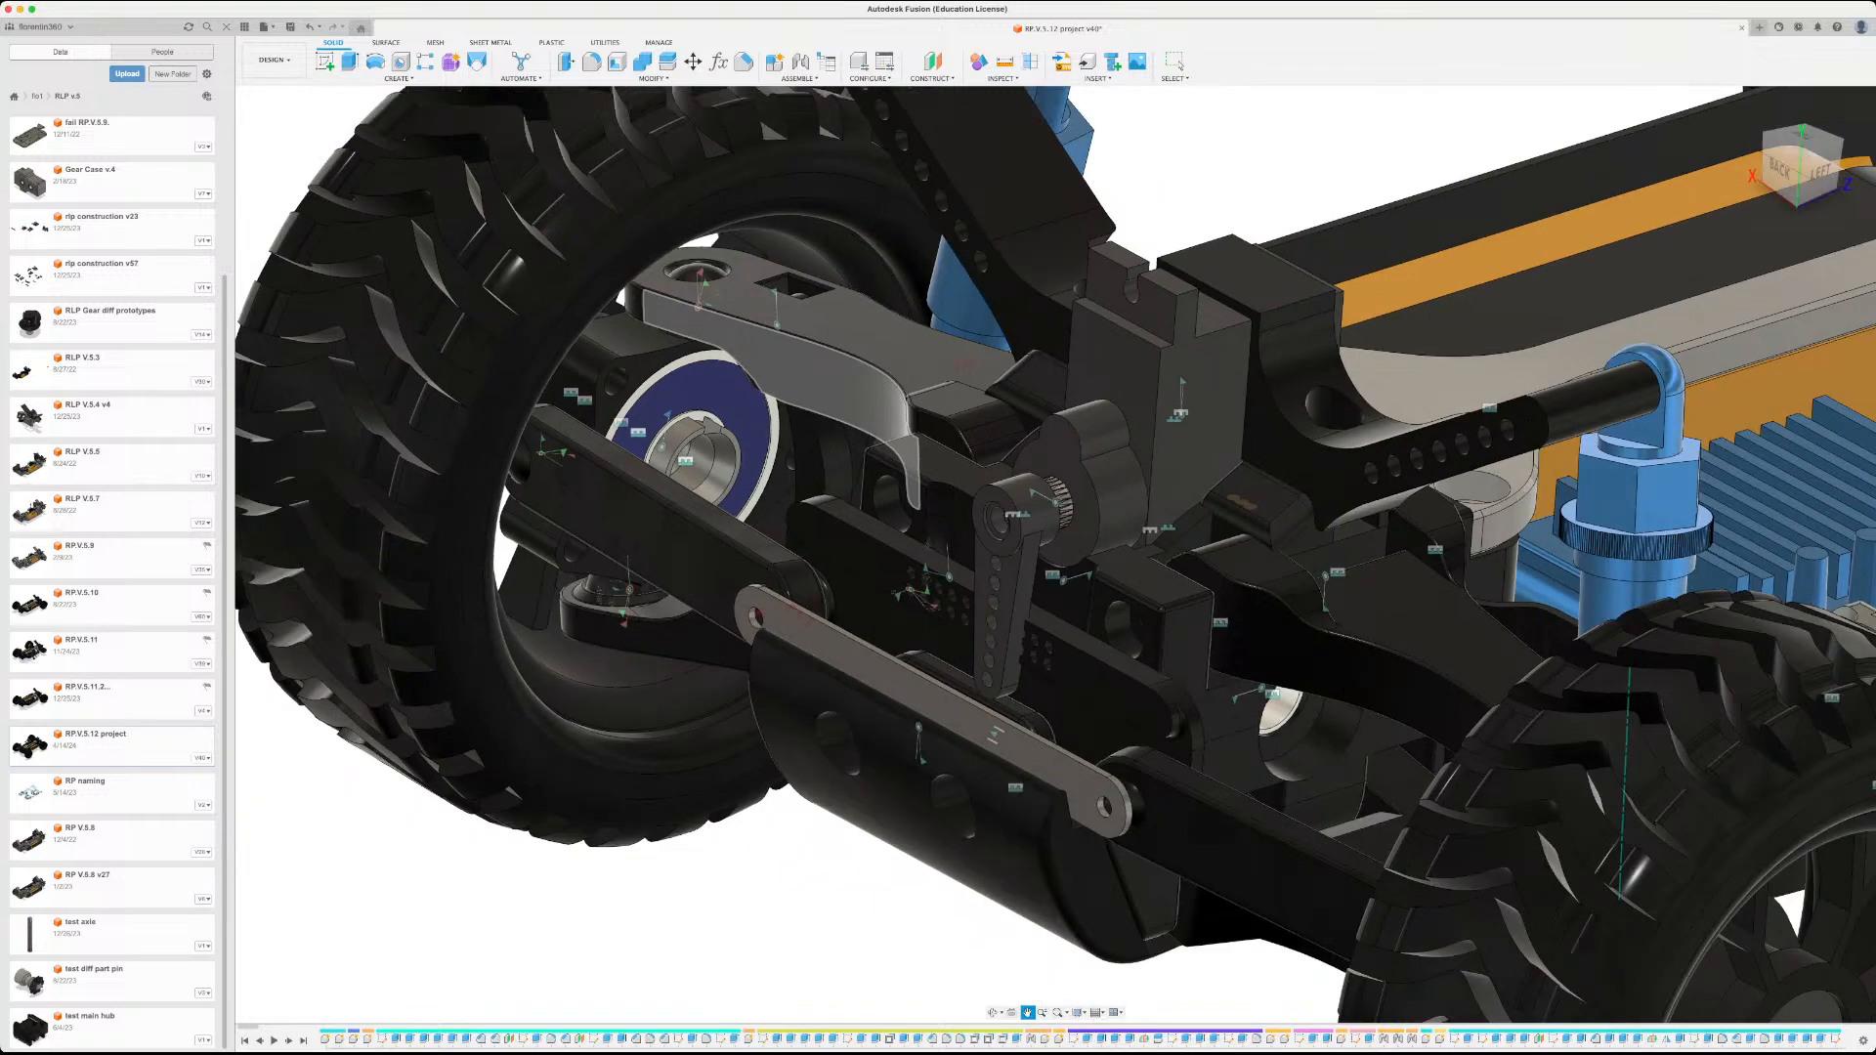
middle_drag(822, 386, 811, 360)
scroll(916, 313, down, 5)
shift+middle_drag(1255, 593, 1473, 530)
drag(1139, 590, 1145, 558)
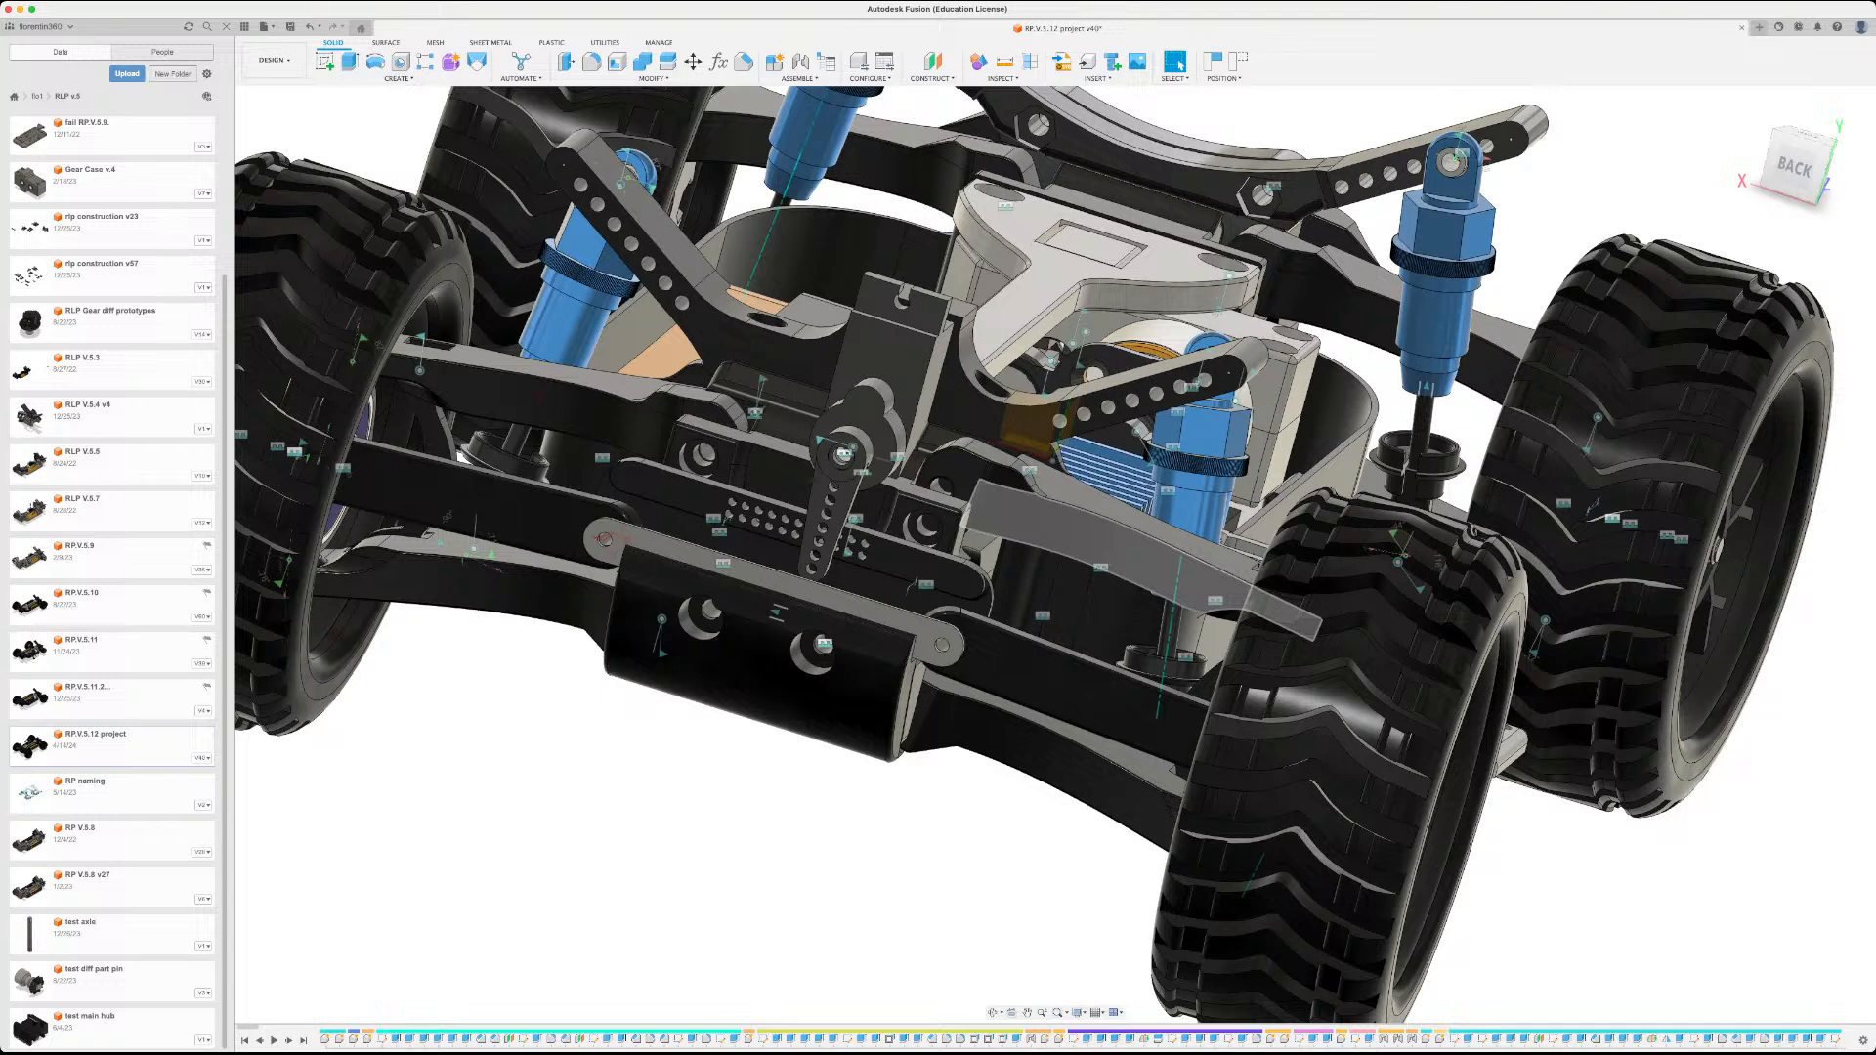
key(super+z)
- Try to move the opposite suspension arm and wheel hub on the steering axle by hand
middle_drag(1145, 558, 1426, 641)
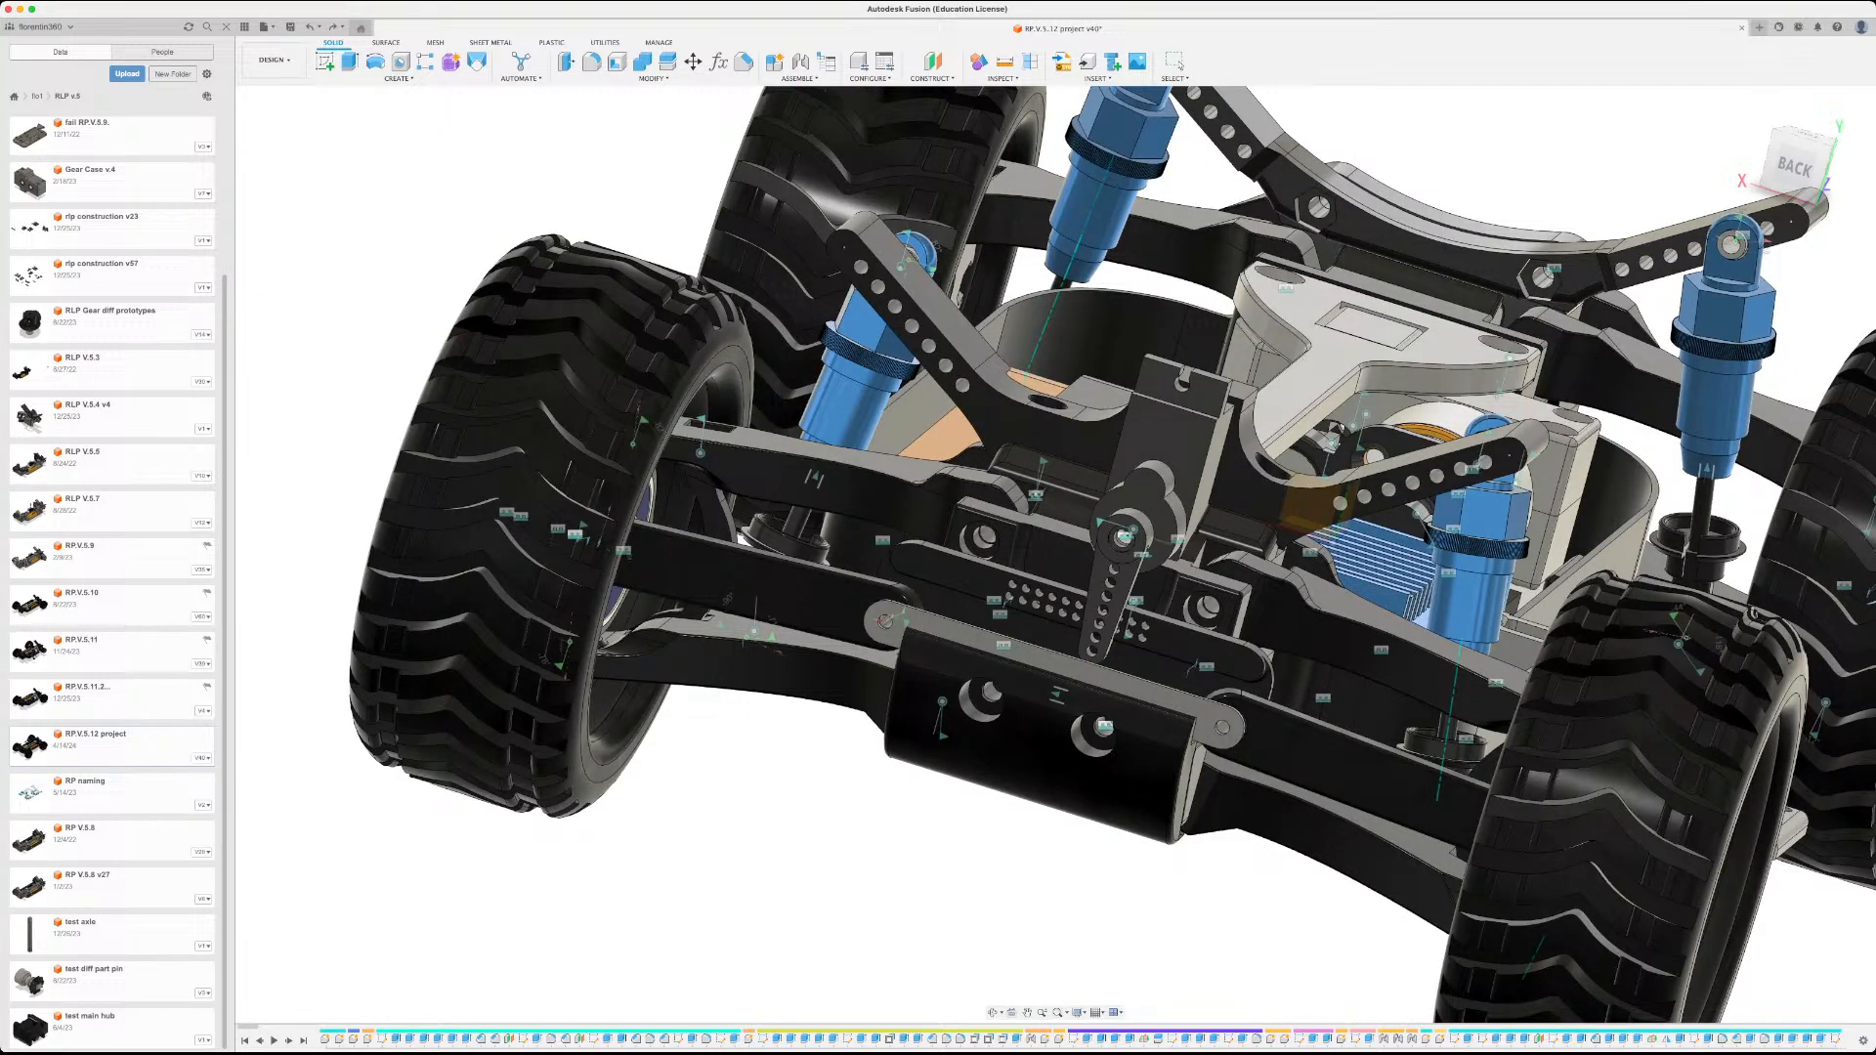
drag(843, 483, 782, 449)
shift+middle_drag(586, 533, 435, 675)
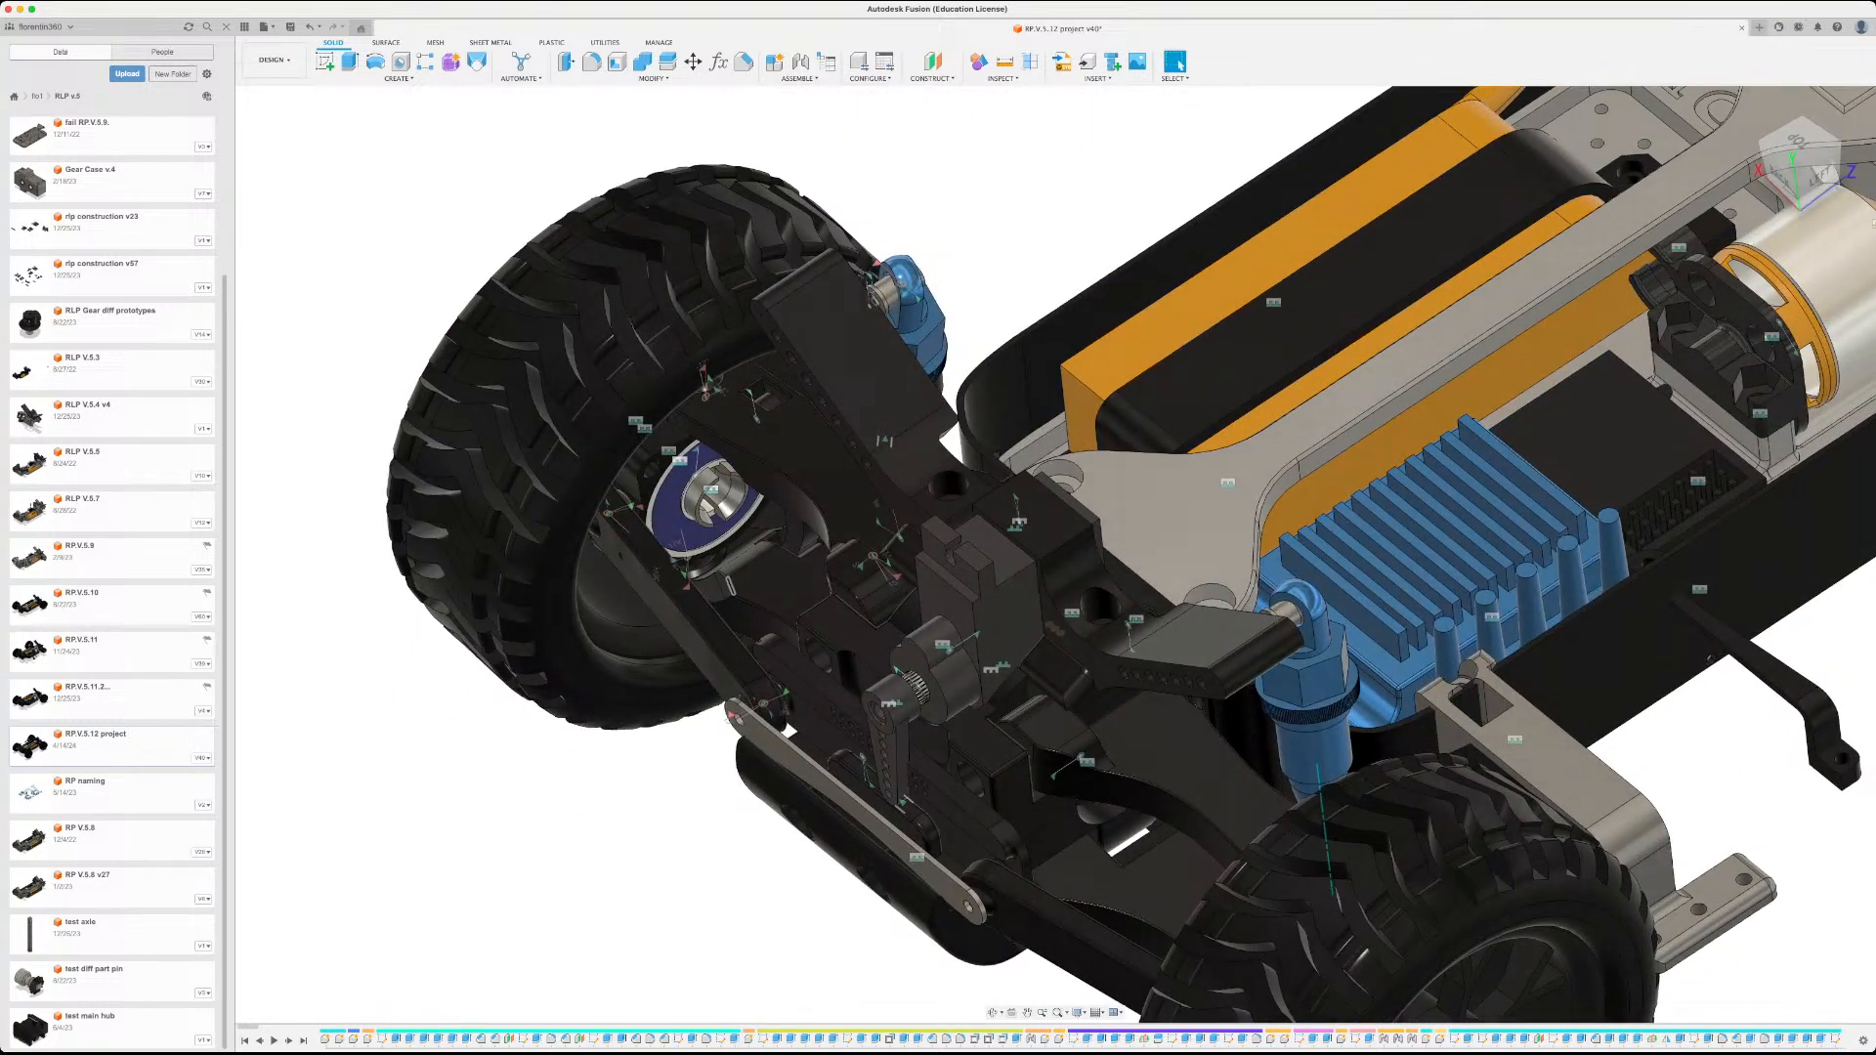
drag(722, 507, 725, 514)
- Try moving the suspension parts on the axle opposite the steering end, and undo the move
shift+middle_drag(1085, 415, 587, 522)
scroll(1026, 470, down, 5)
scroll(828, 591, up, 5)
shift+middle_drag(829, 592, 777, 613)
drag(1065, 635, 999, 604)
shift+middle_drag(999, 604, 1070, 657)
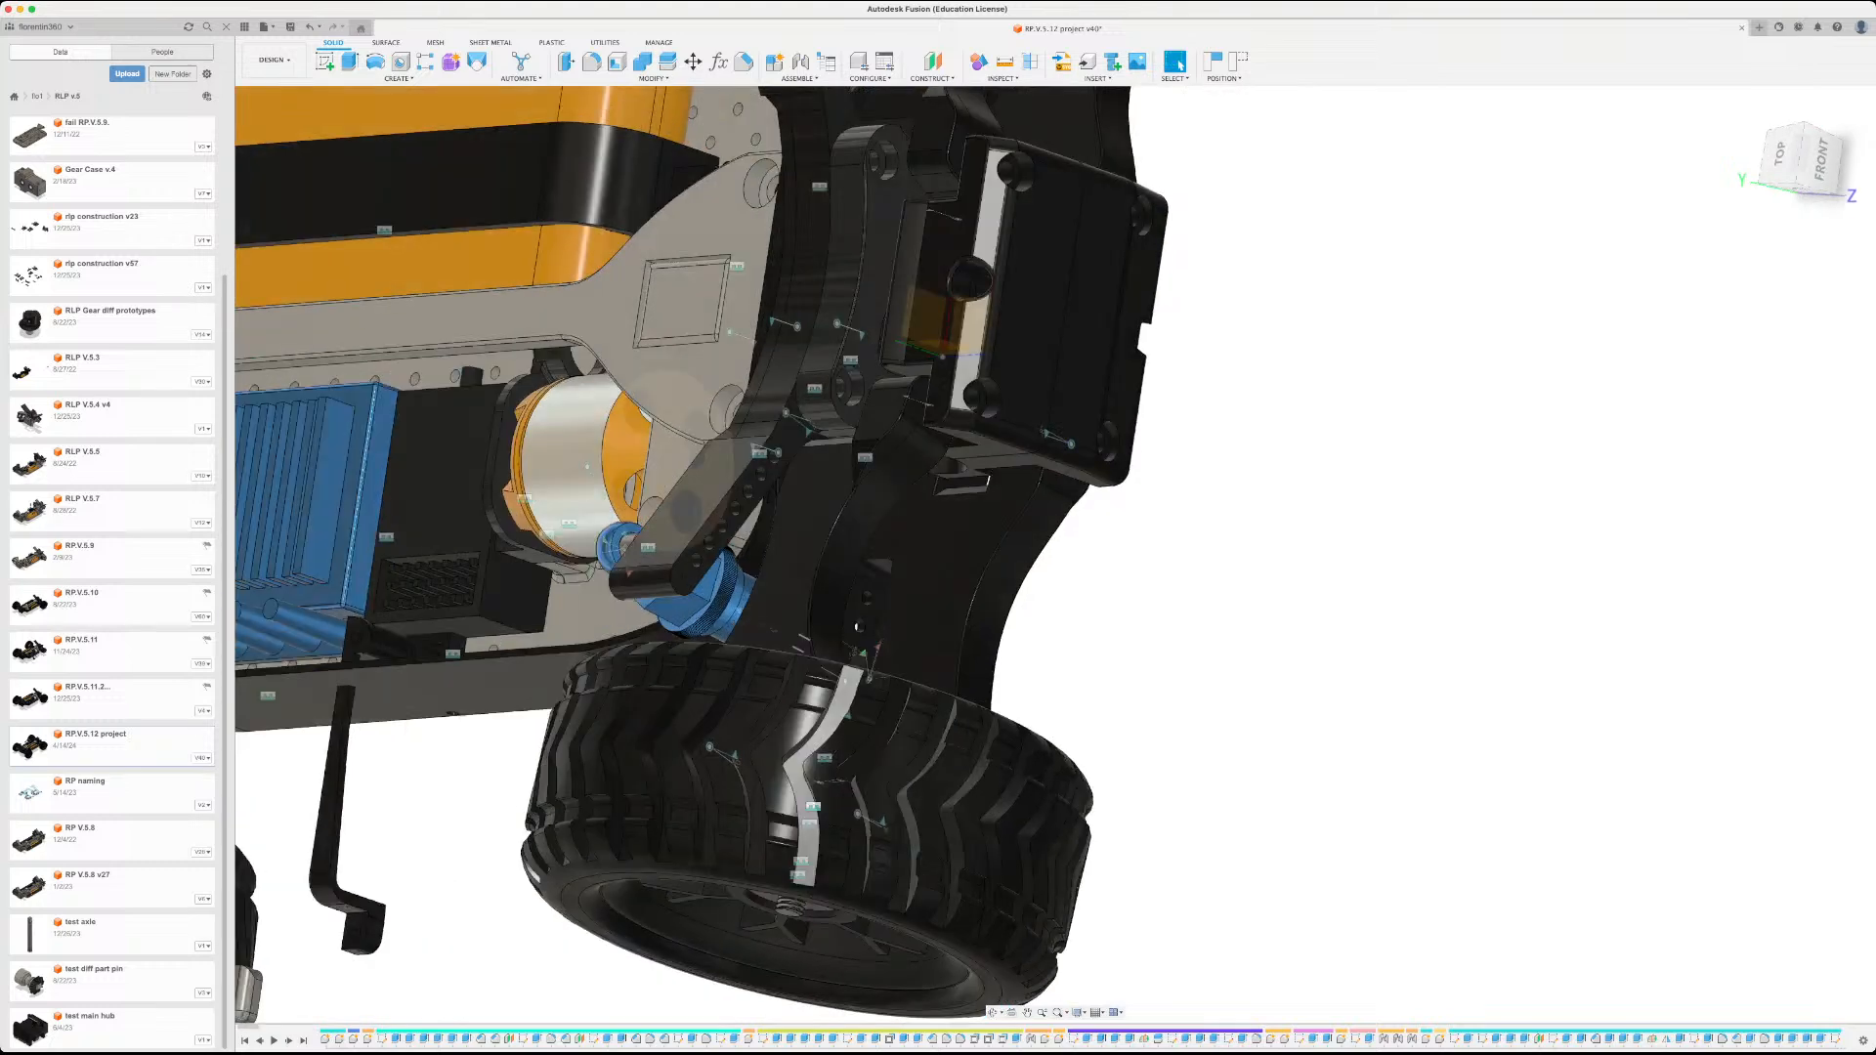
key(super+z)
- Examine the toe angle of all four wheels with the whole car in the top view
scroll(1271, 420, down, 5)
shift+middle_drag(1270, 420, 1398, 366)
middle_drag(684, 255, 1075, 428)
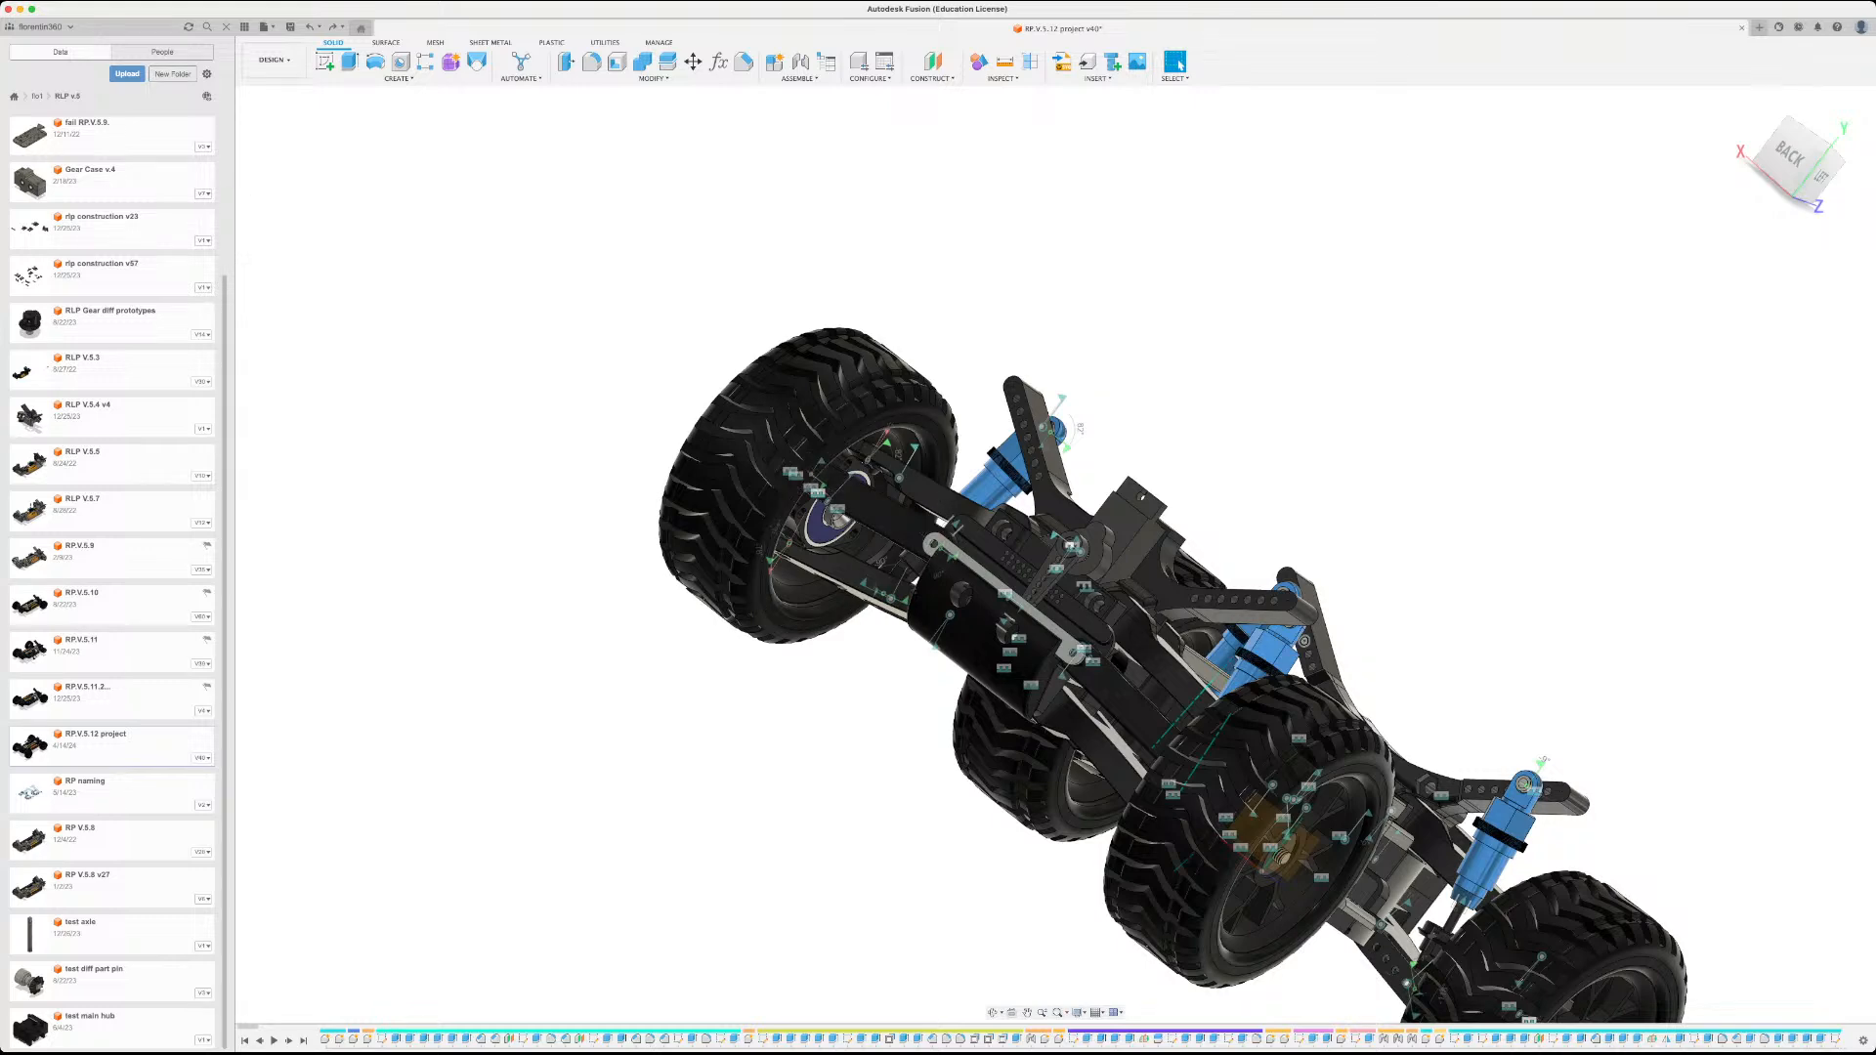
shift+middle_drag(1300, 635, 1368, 667)
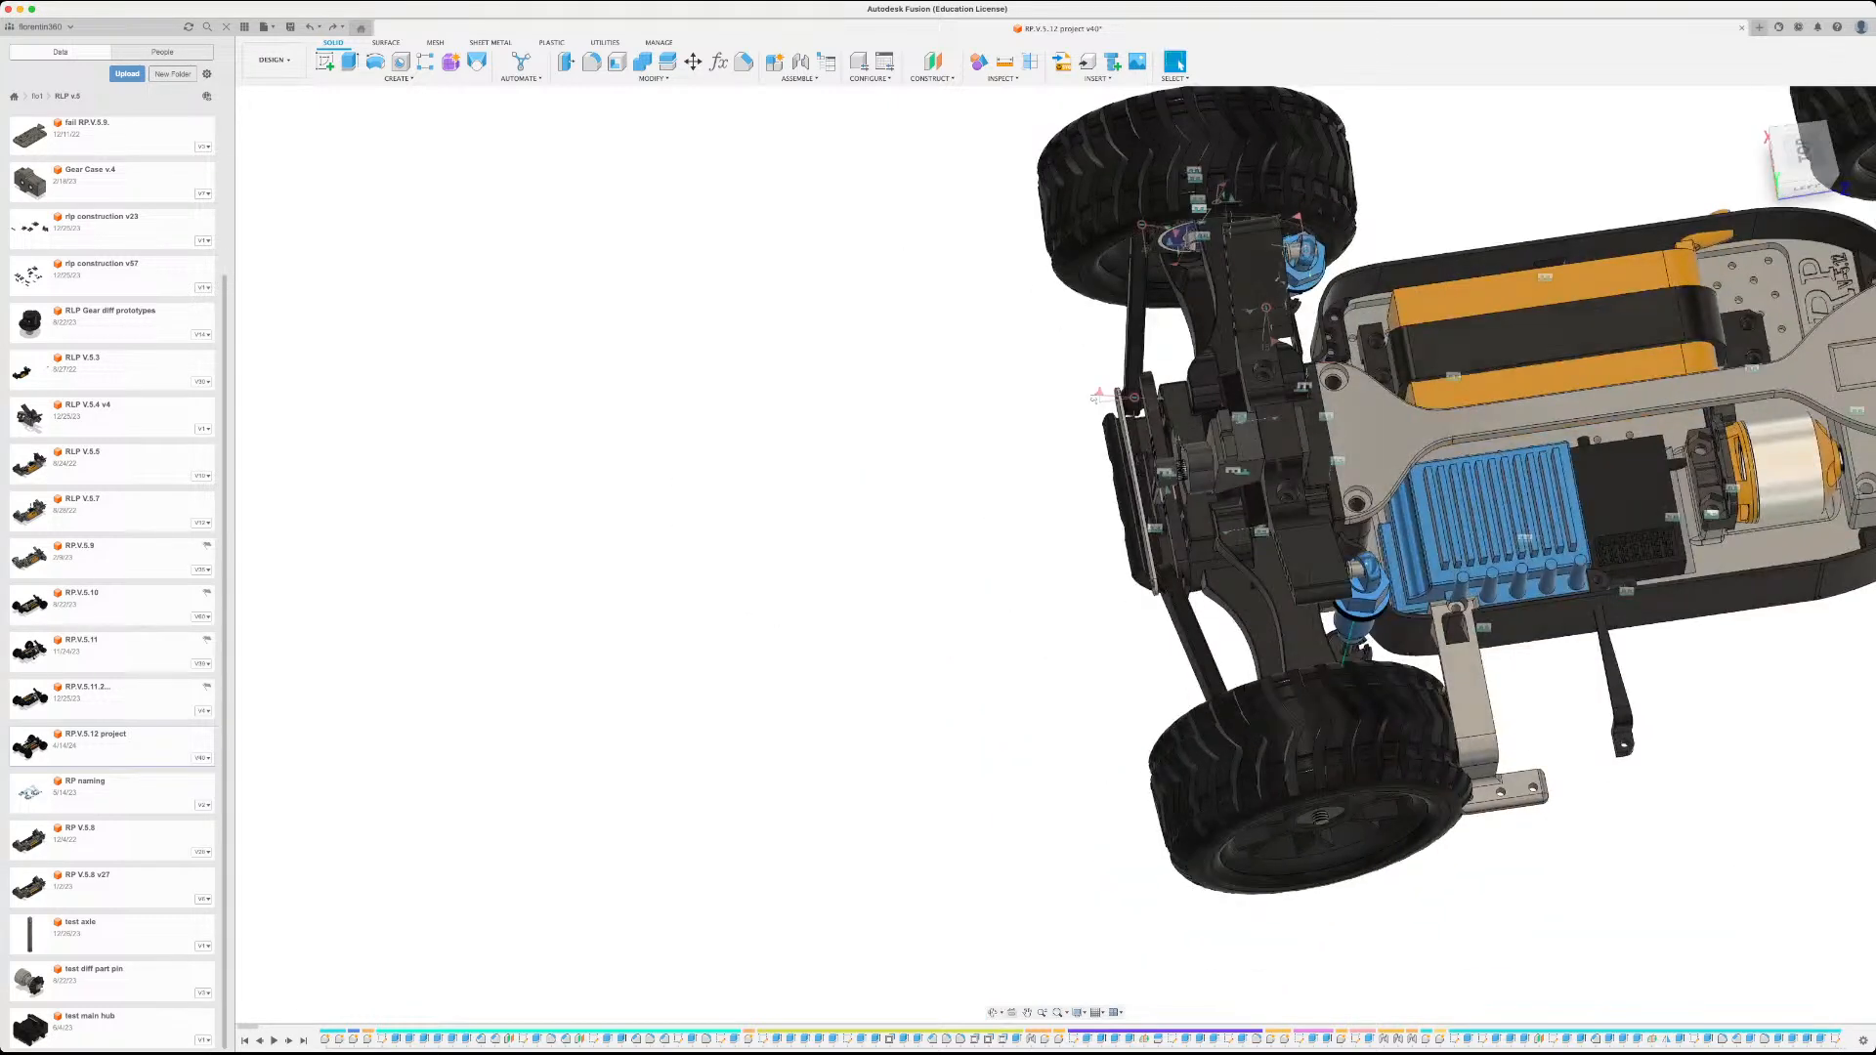
click(1804, 151)
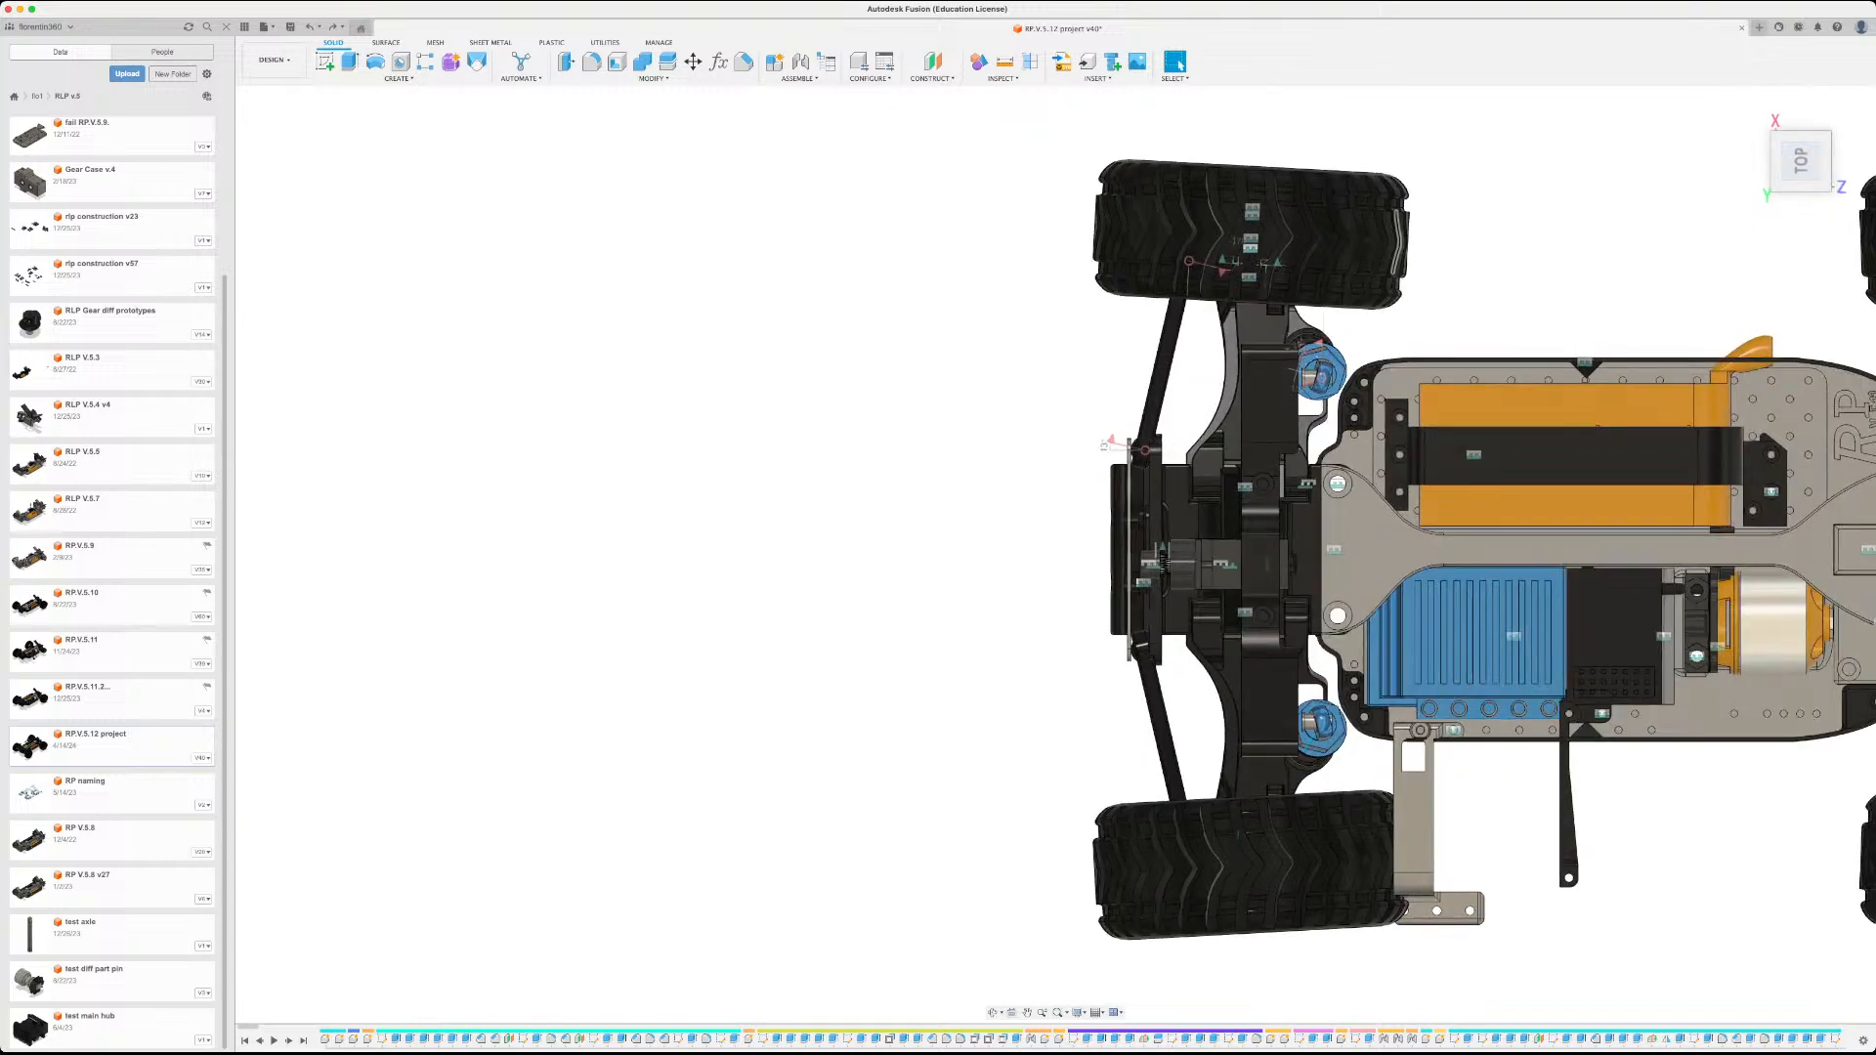
middle_drag(1564, 457, 1230, 484)
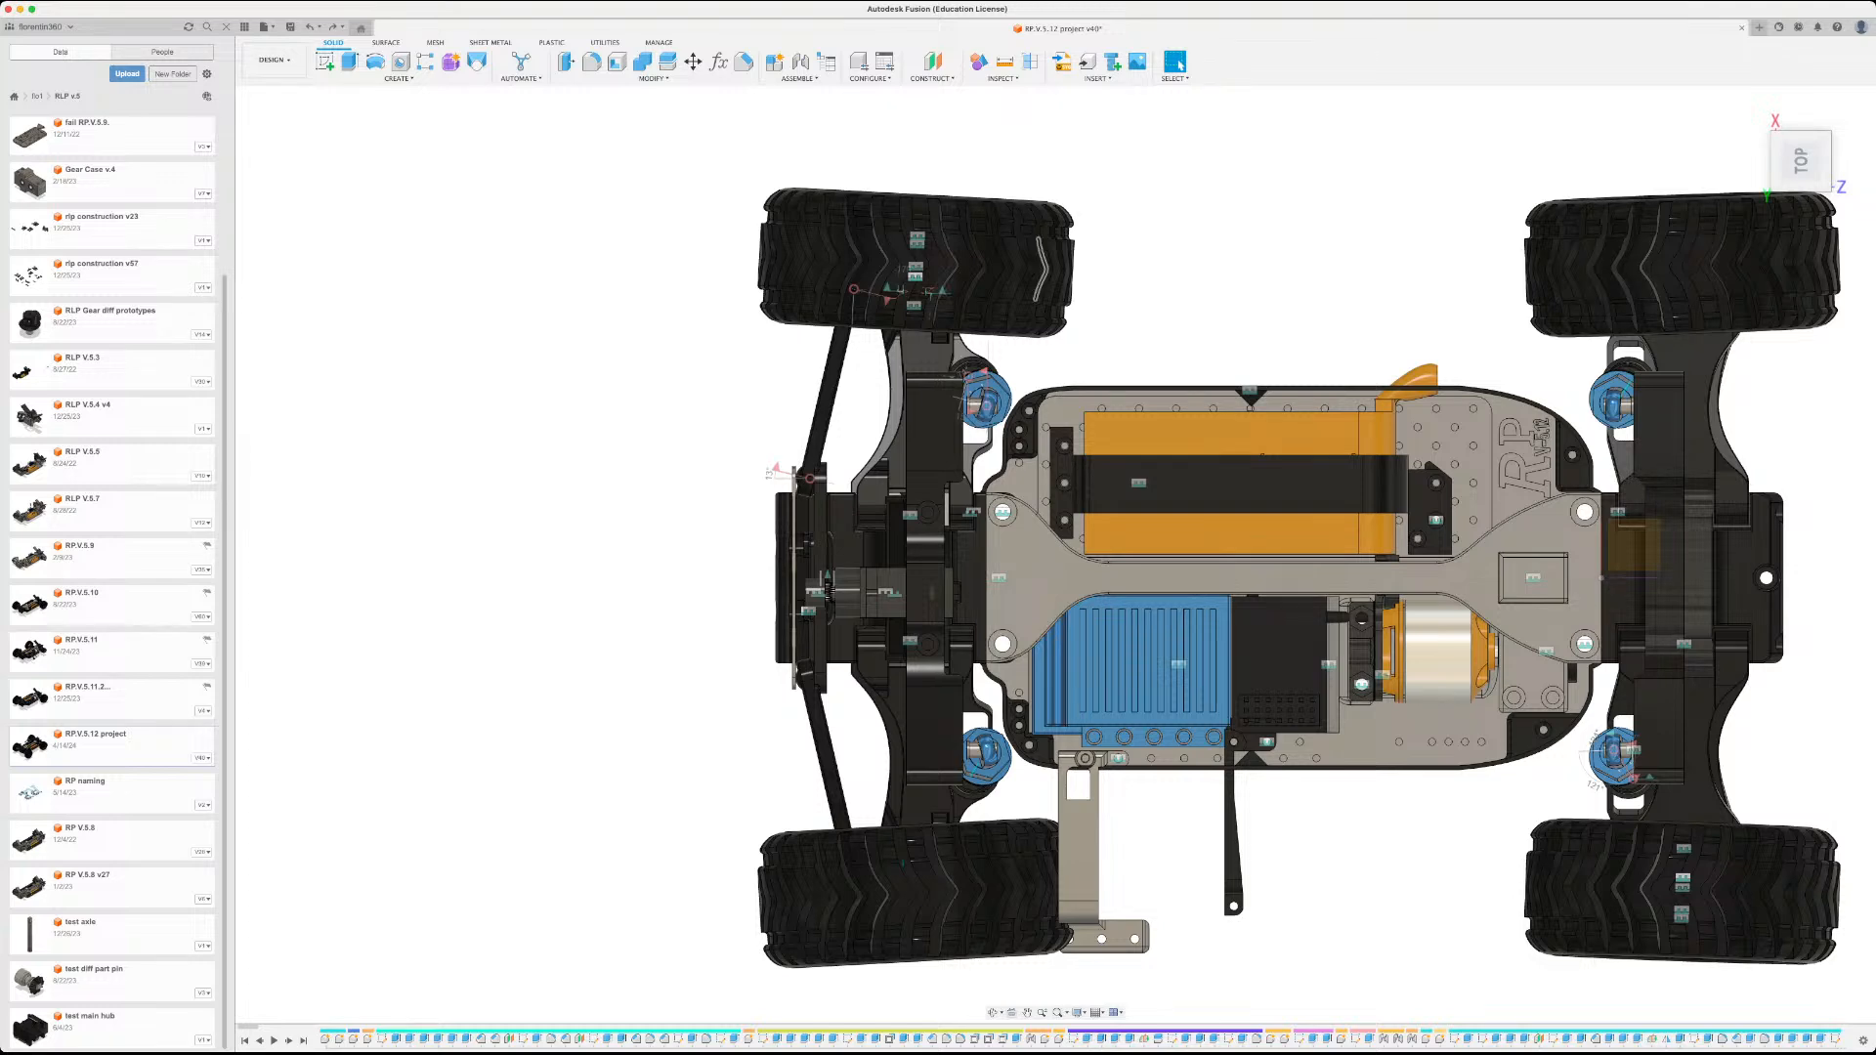
click(986, 266)
middle_drag(1666, 265, 1337, 235)
scroll(1337, 235, down, 1)
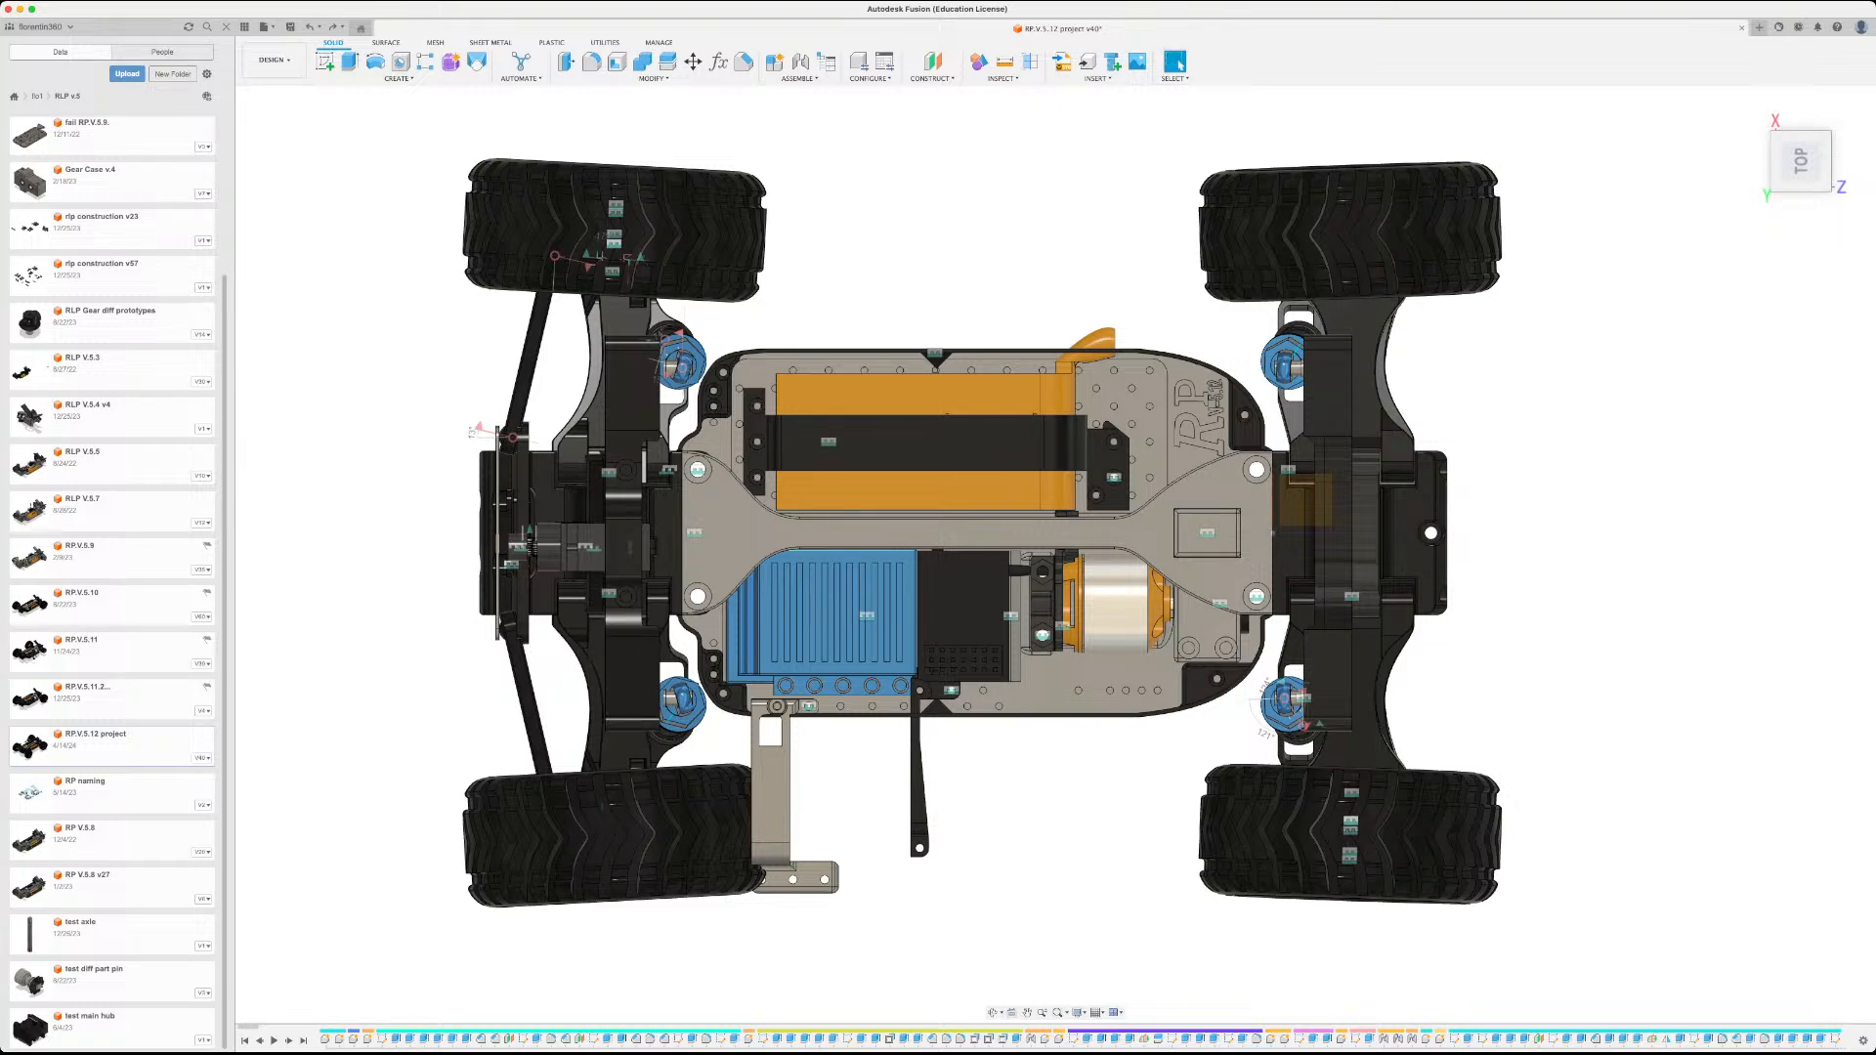
- Inspect the servo horn and steering linkage up close, and return to the top view
shift+middle_drag(630, 450, 735, 312)
shift+middle_drag(569, 479, 596, 440)
scroll(581, 471, up, 5)
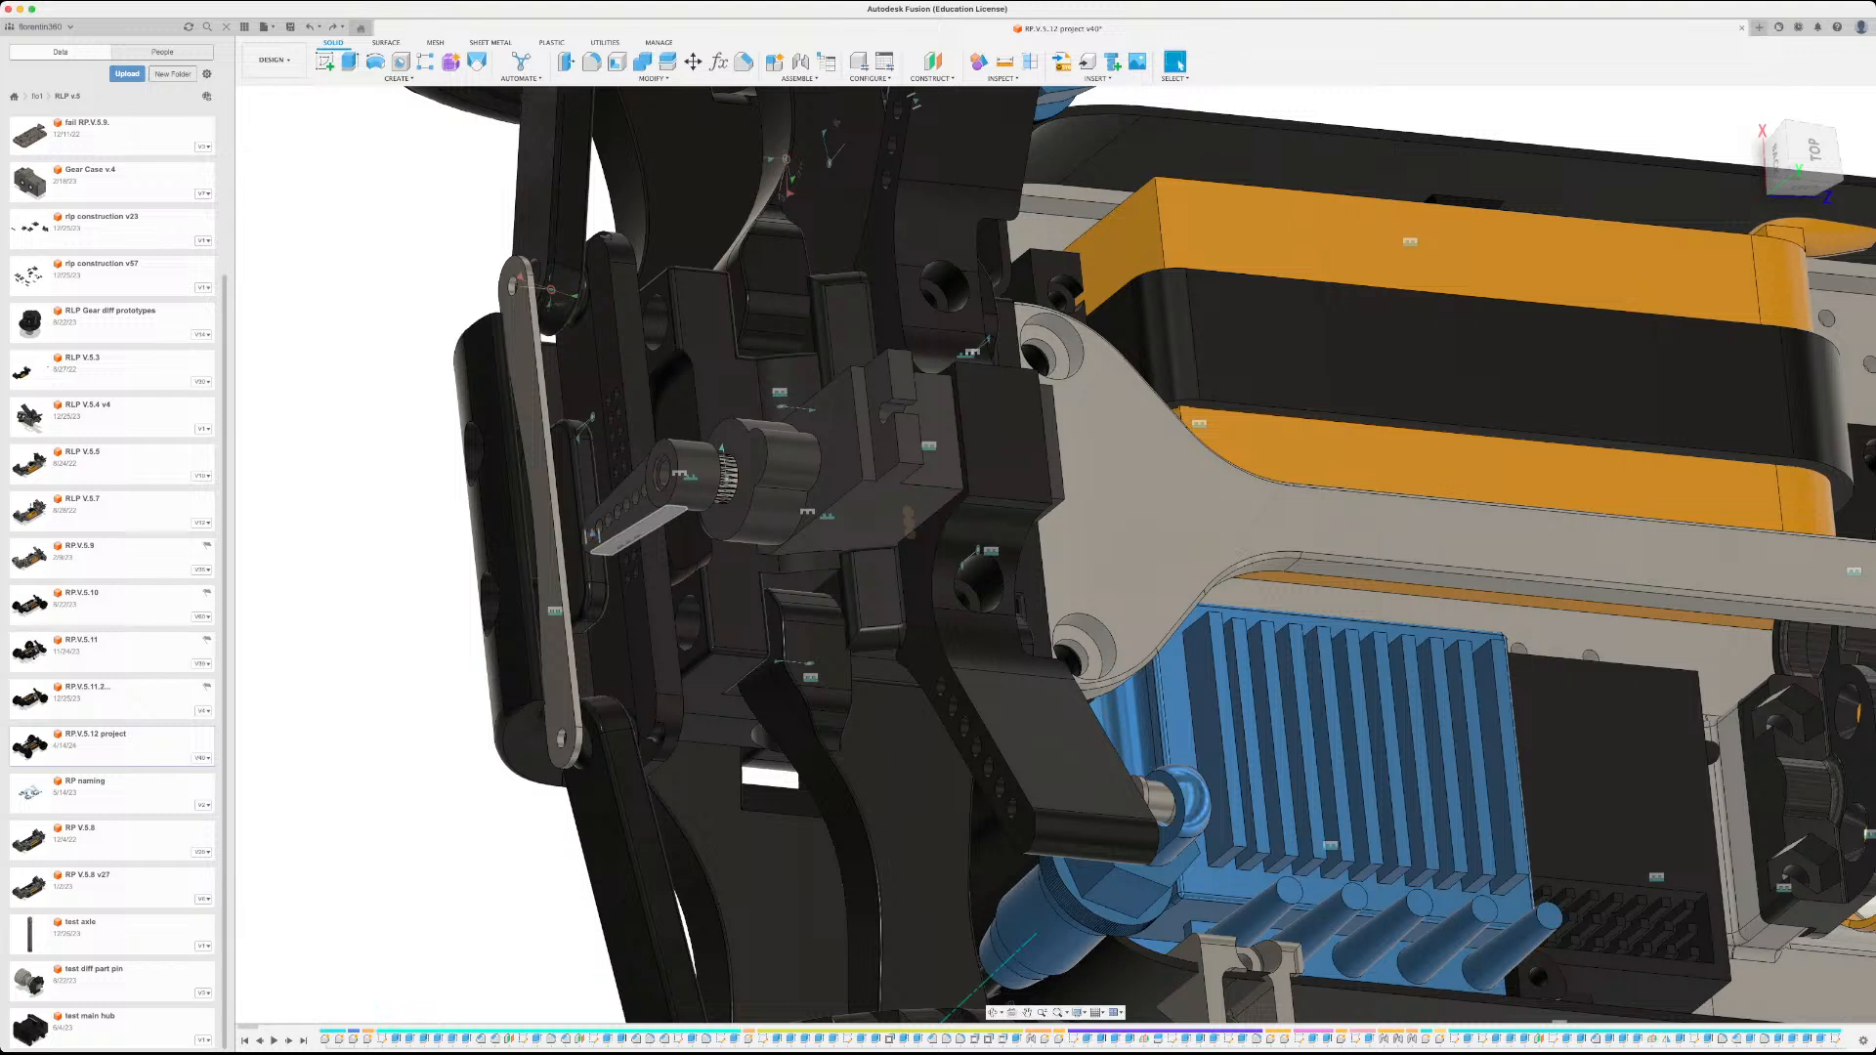
click(1813, 152)
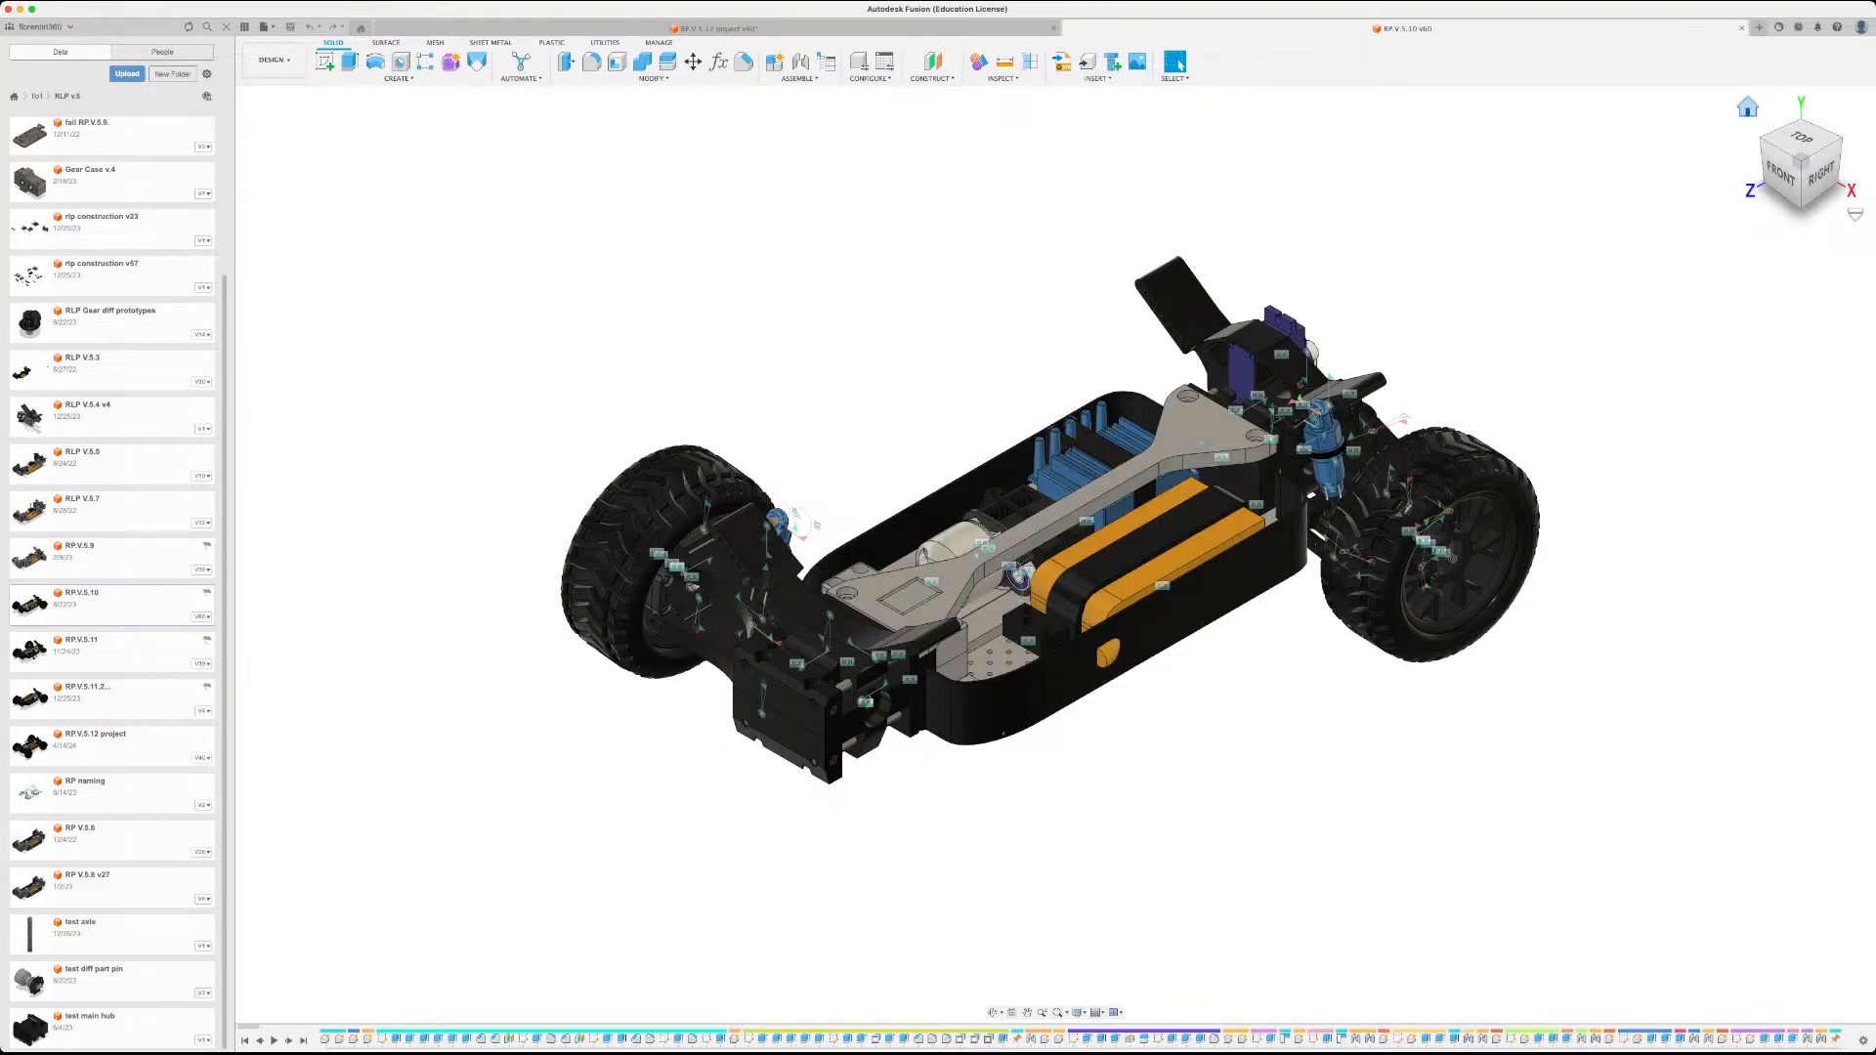
- In the RP.V.5.10 design, slide the steering rack by hand to turn the wheel
shift+middle_drag(1056, 557, 967, 582)
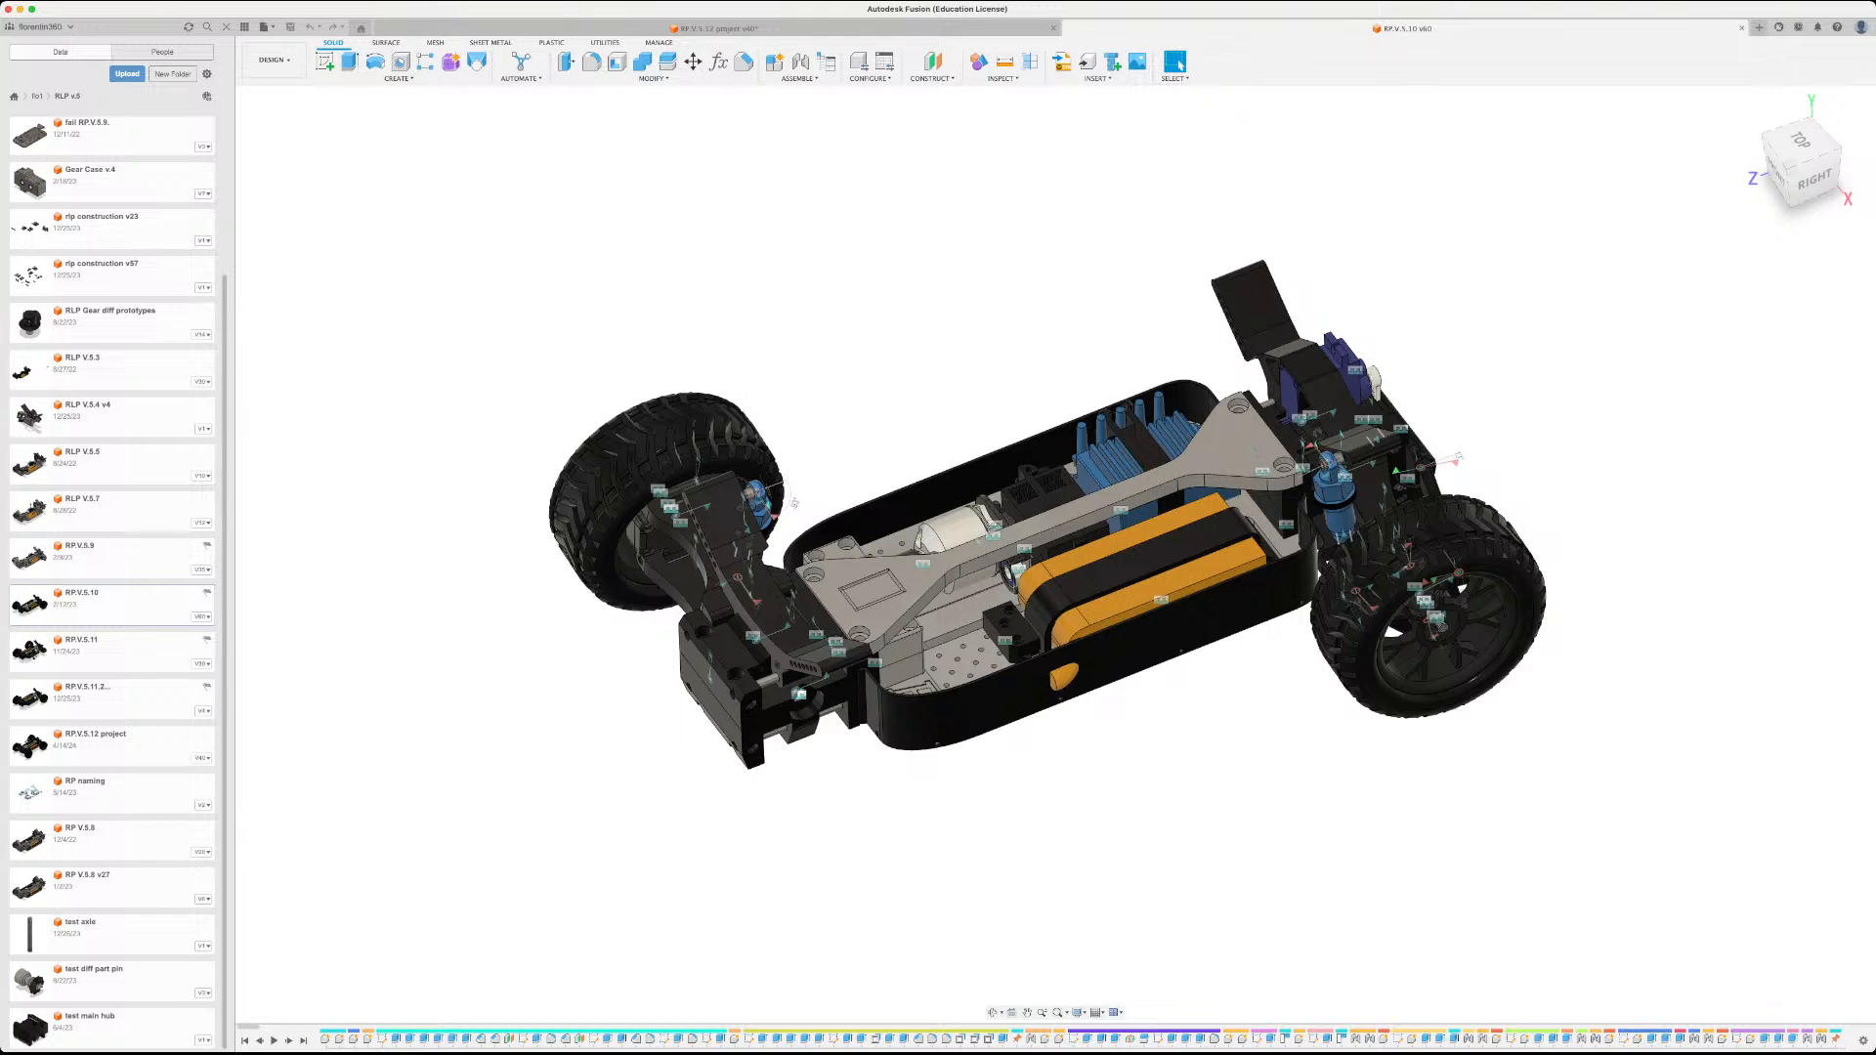
shift+middle_drag(1466, 586, 1290, 674)
scroll(1332, 626, up, 5)
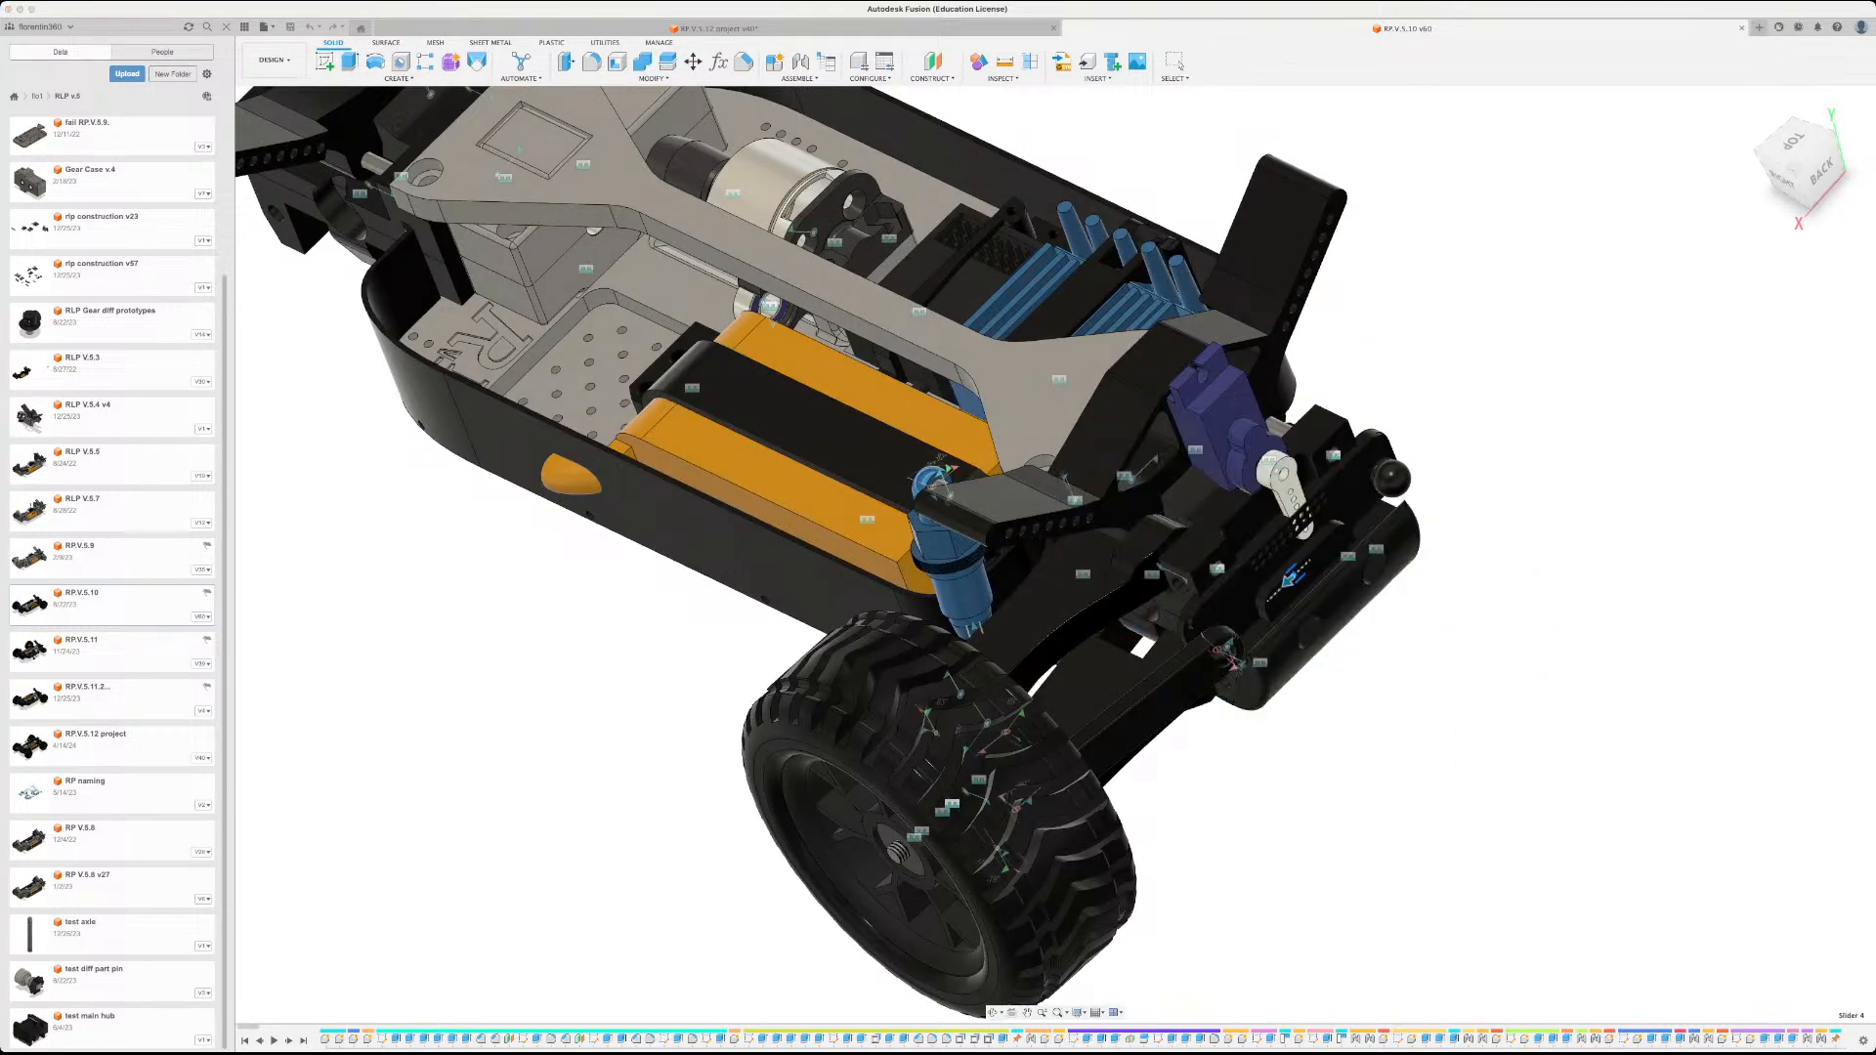
drag(1292, 578, 1281, 587)
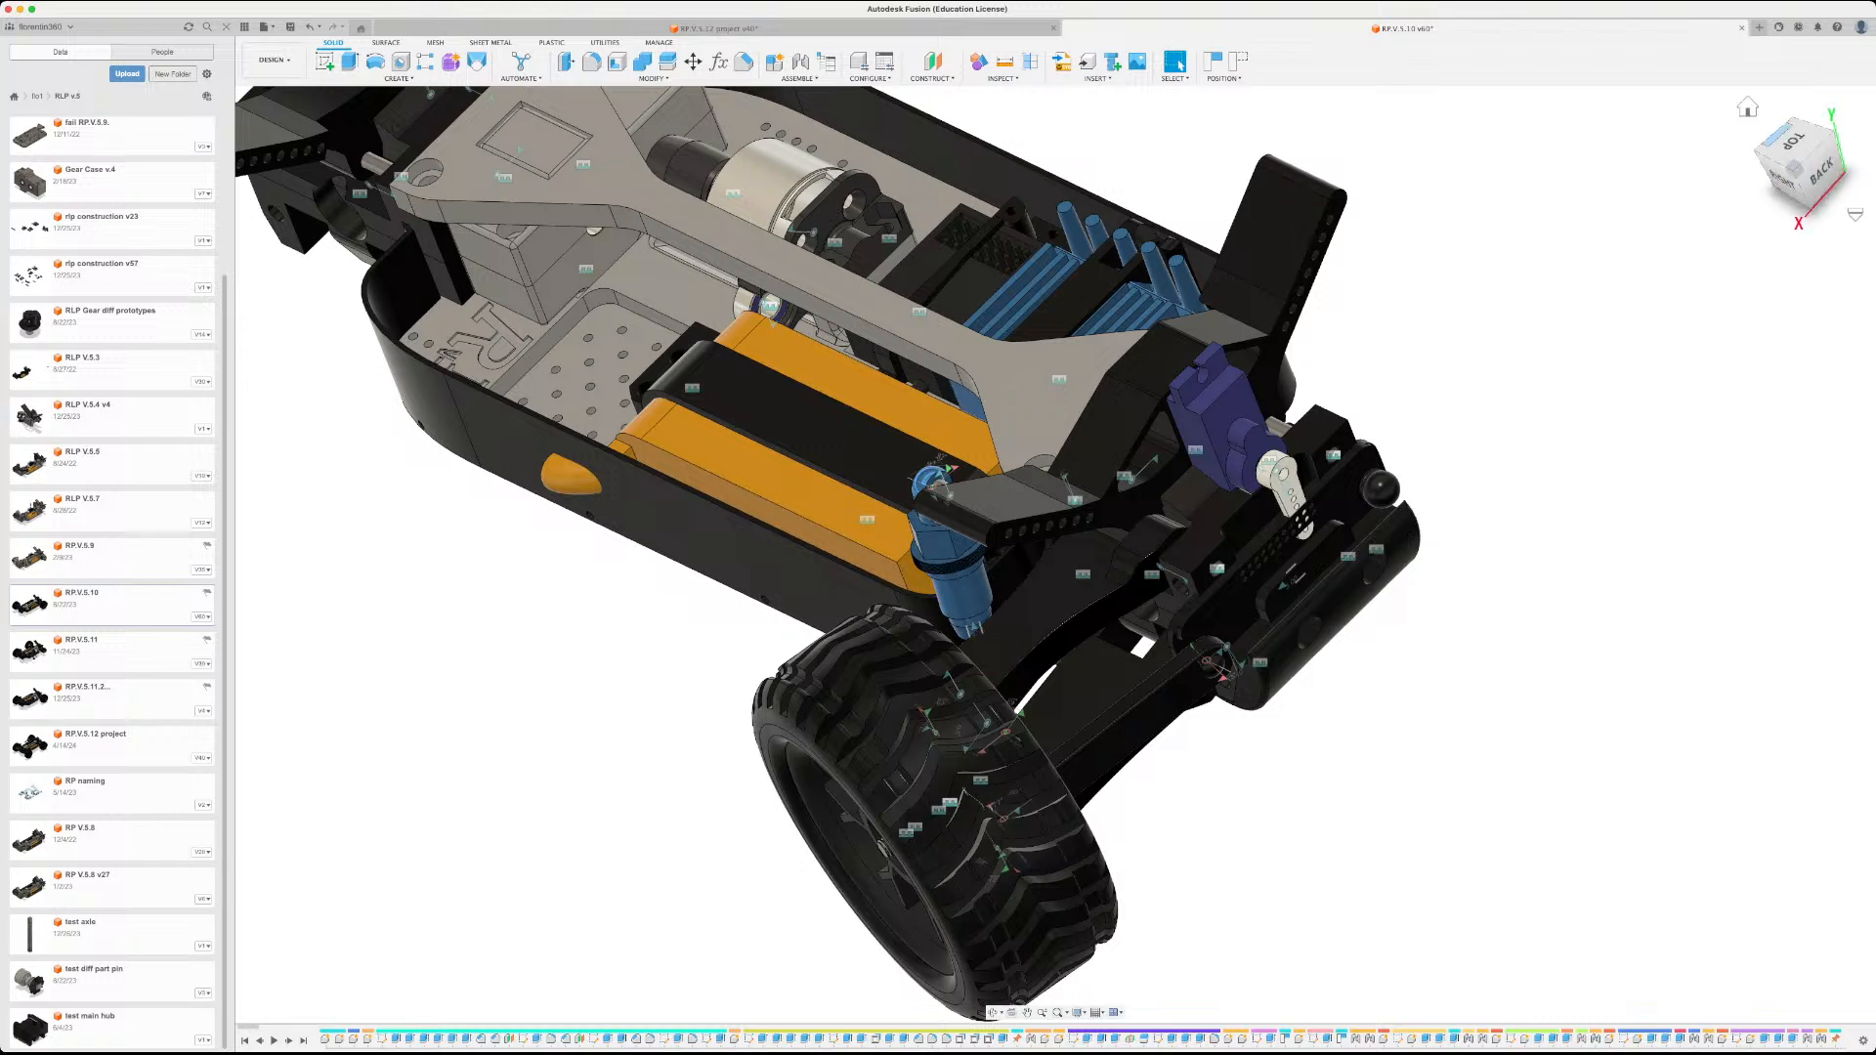
- Examine the turned wheel of RP.V.5.10 from the top view, and switch back to the RP.V.5.12 project design
click(1794, 141)
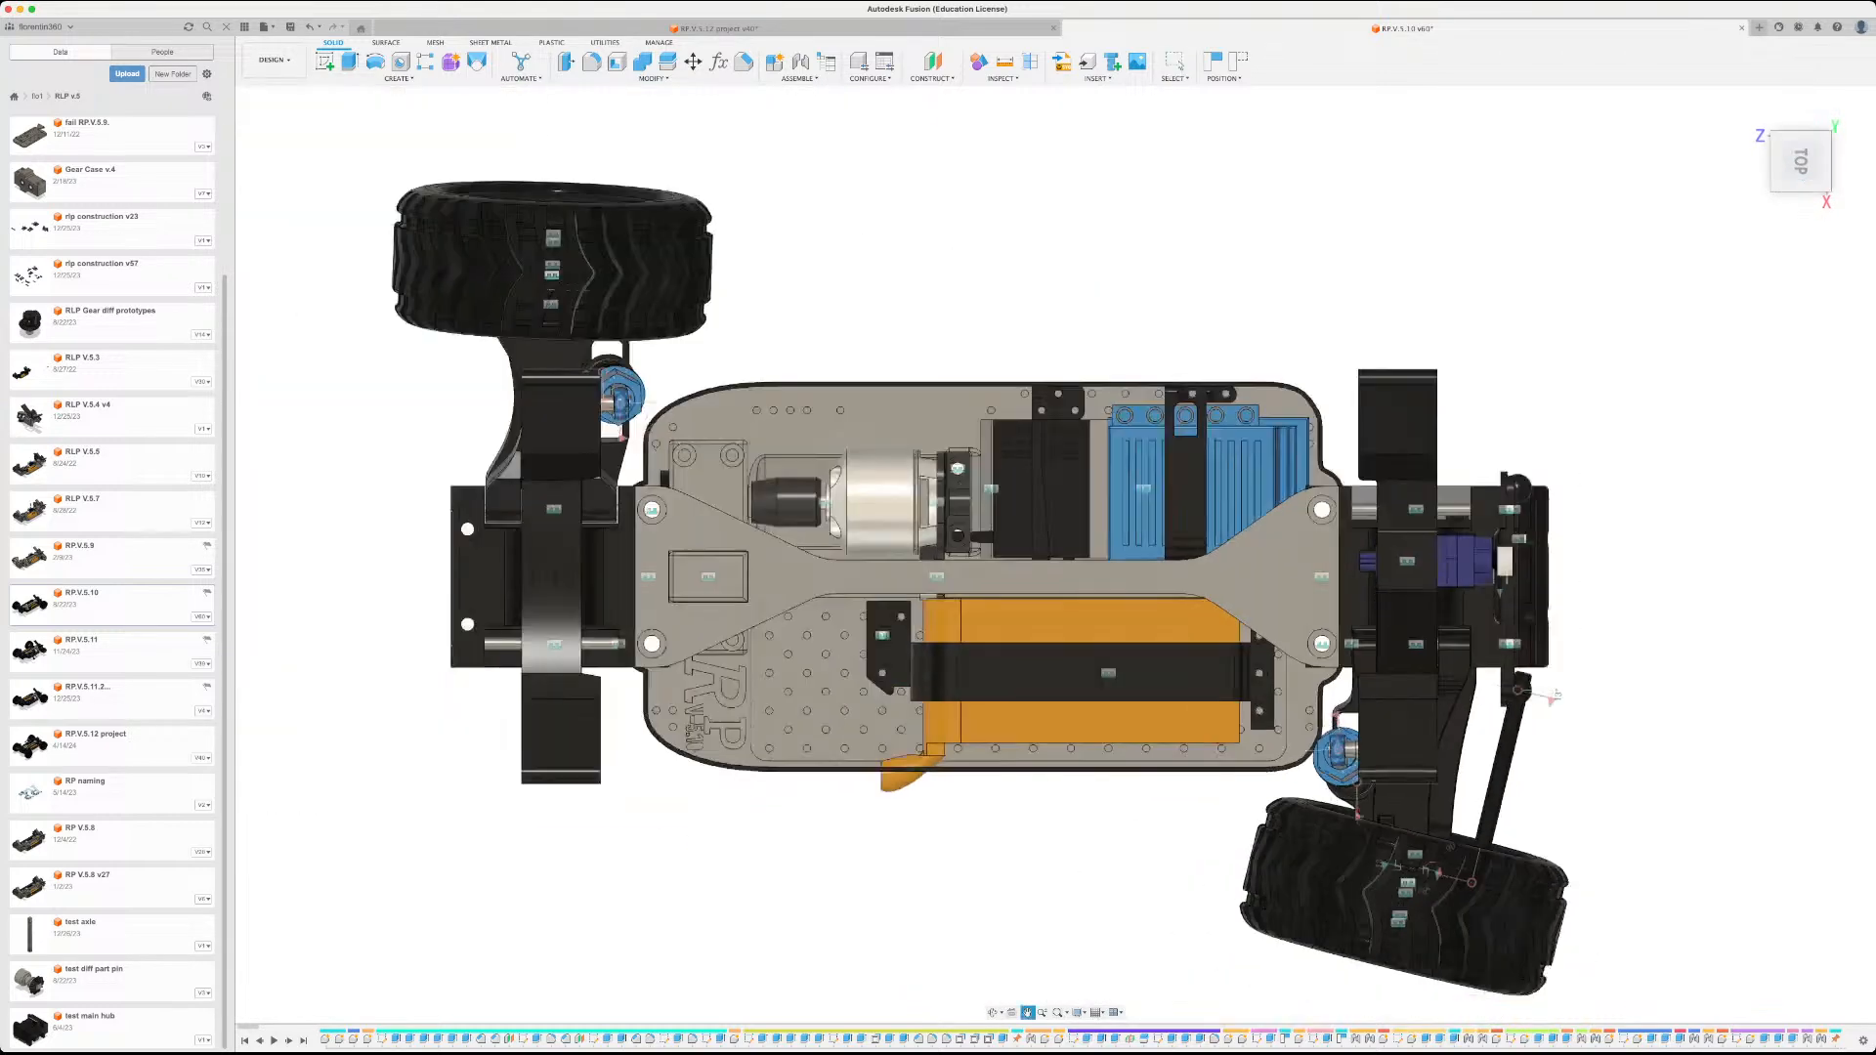
scroll(1216, 675, down, 1)
middle_drag(1221, 676, 1108, 565)
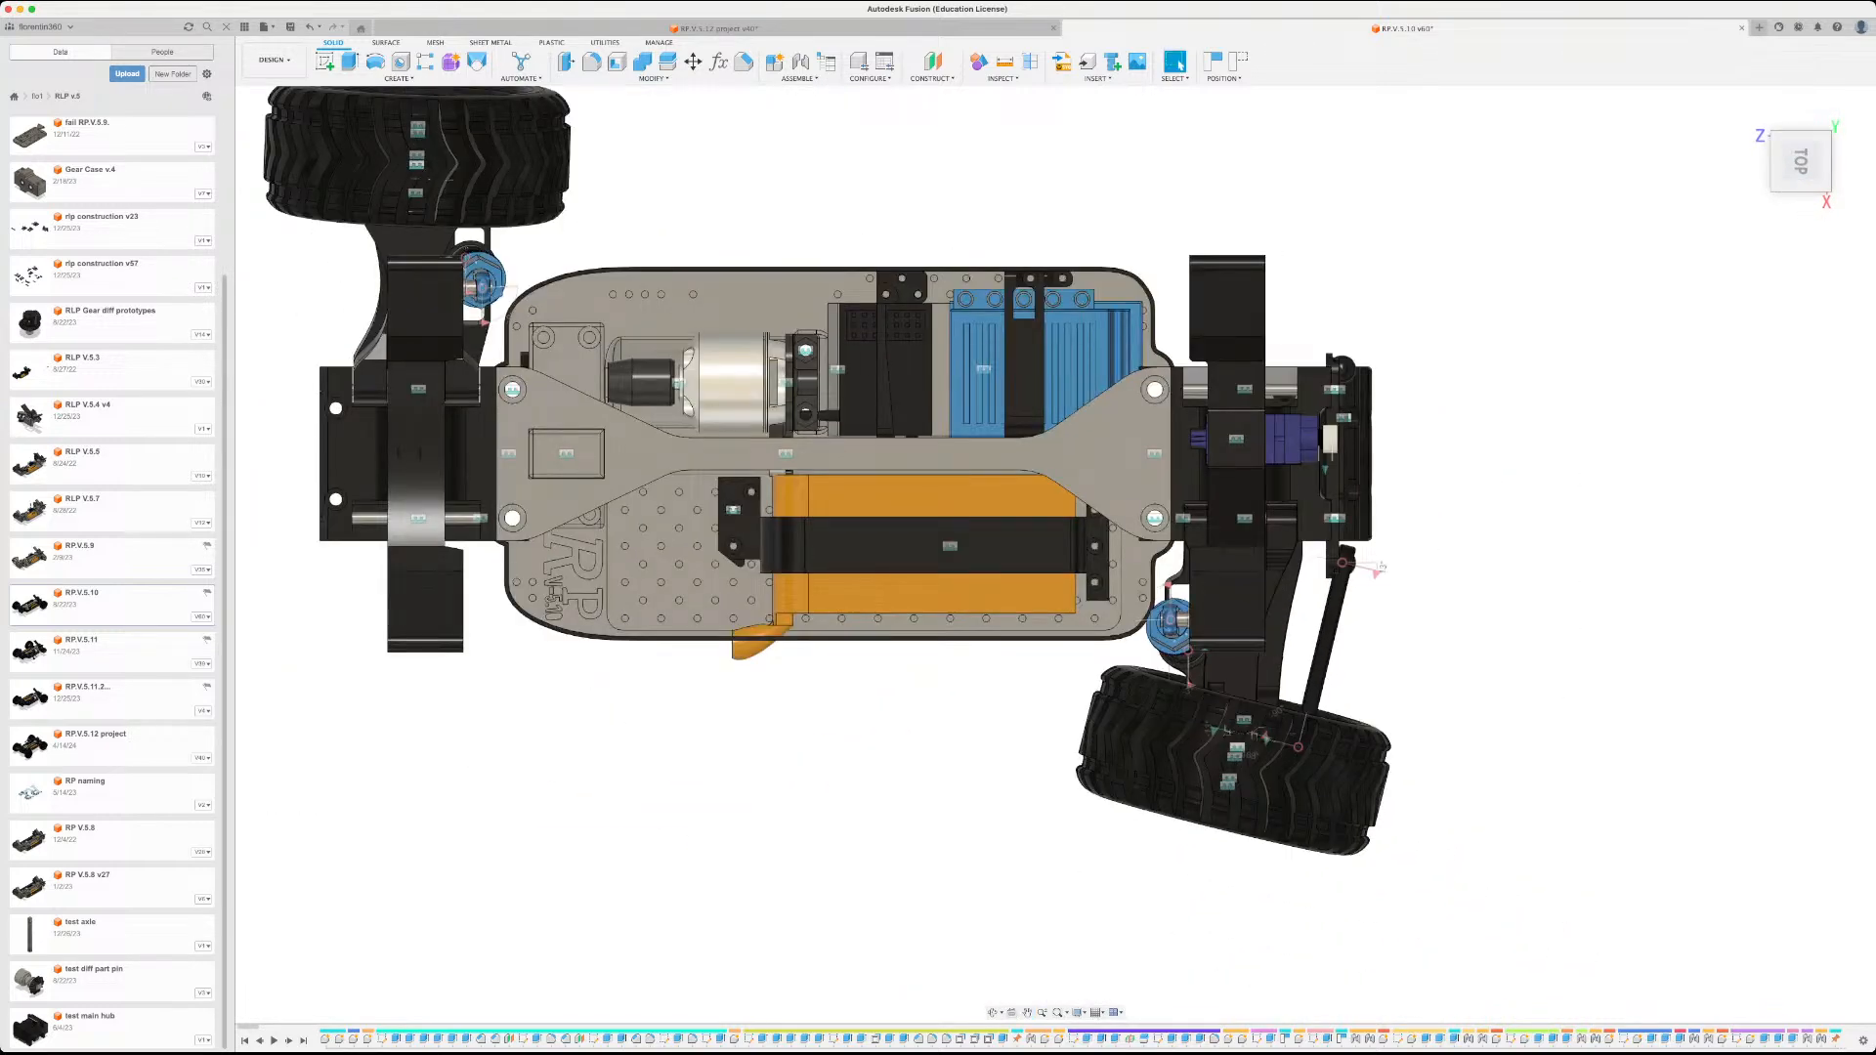
scroll(1564, 713, down, 2)
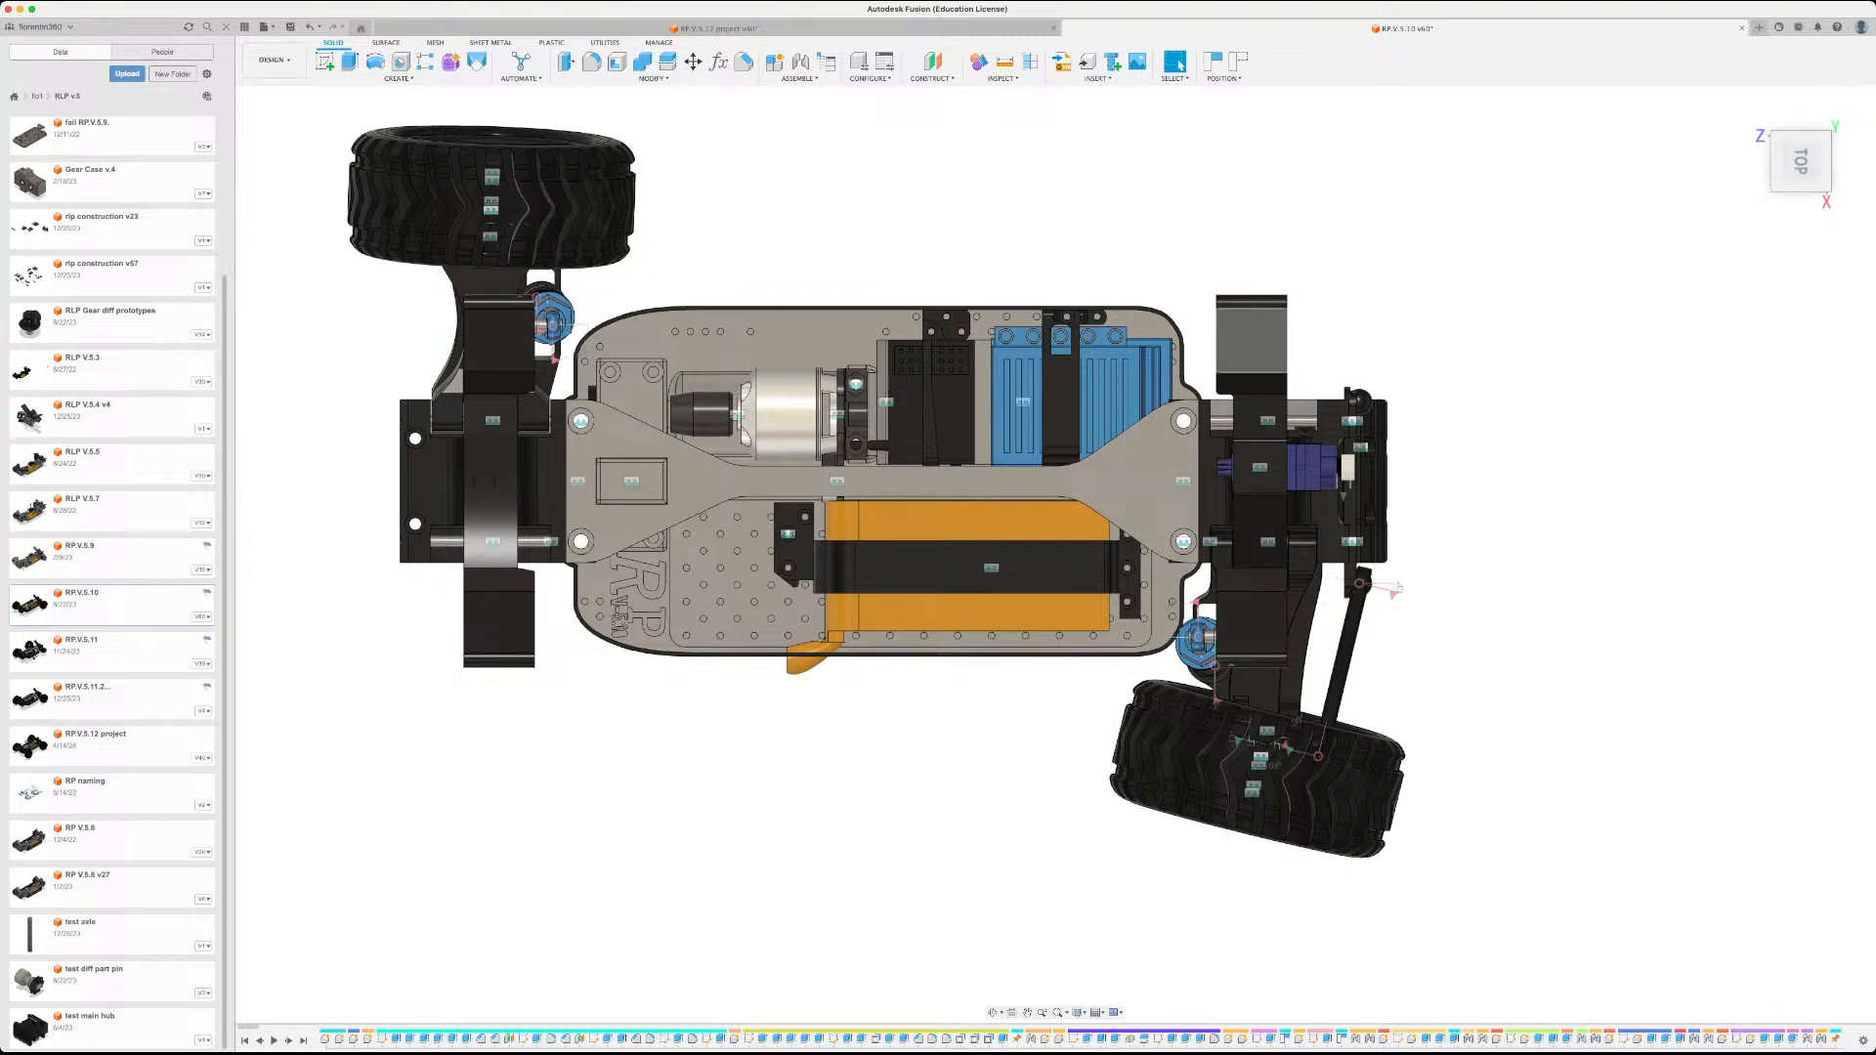
click(718, 28)
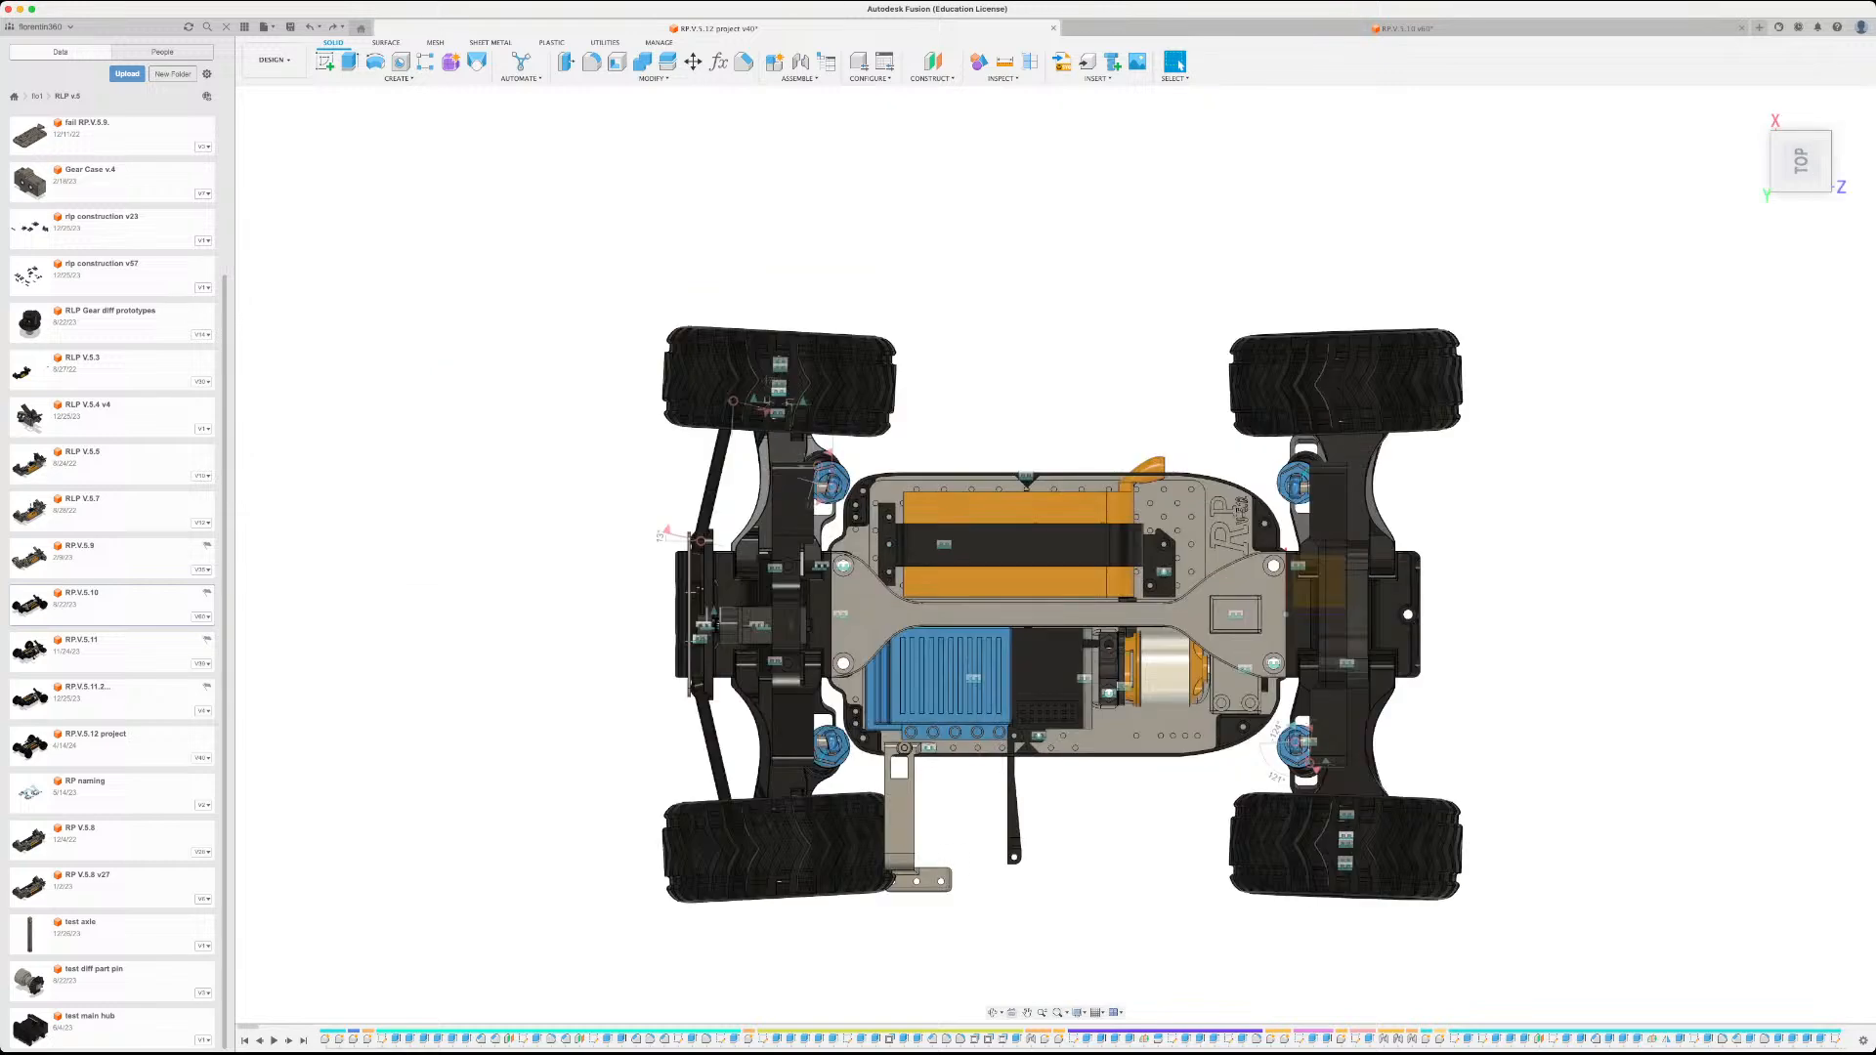
- Examine the alignment of all four wheels from the top view, nudging the rear wheel slightly by hand
shift+middle_drag(1055, 547, 1221, 709)
shift+middle_drag(1221, 586, 1261, 704)
click(1792, 158)
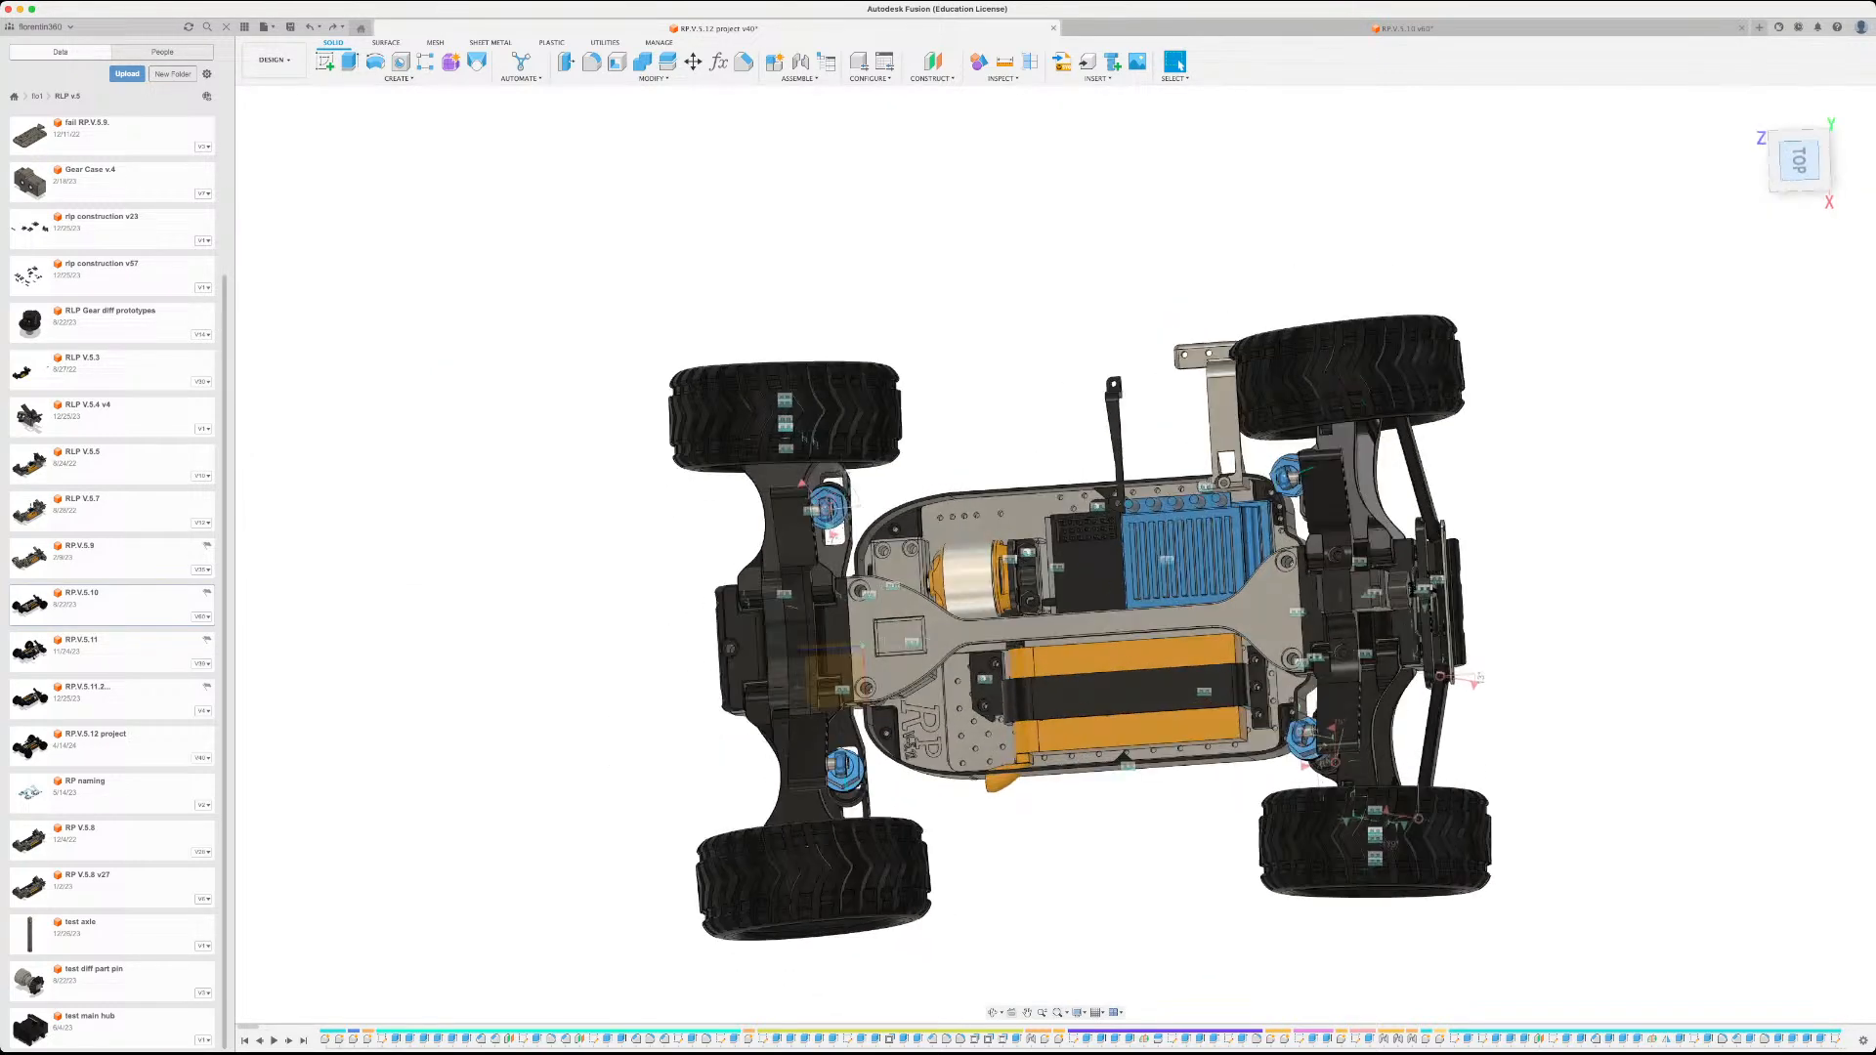
middle_drag(1085, 635, 1061, 578)
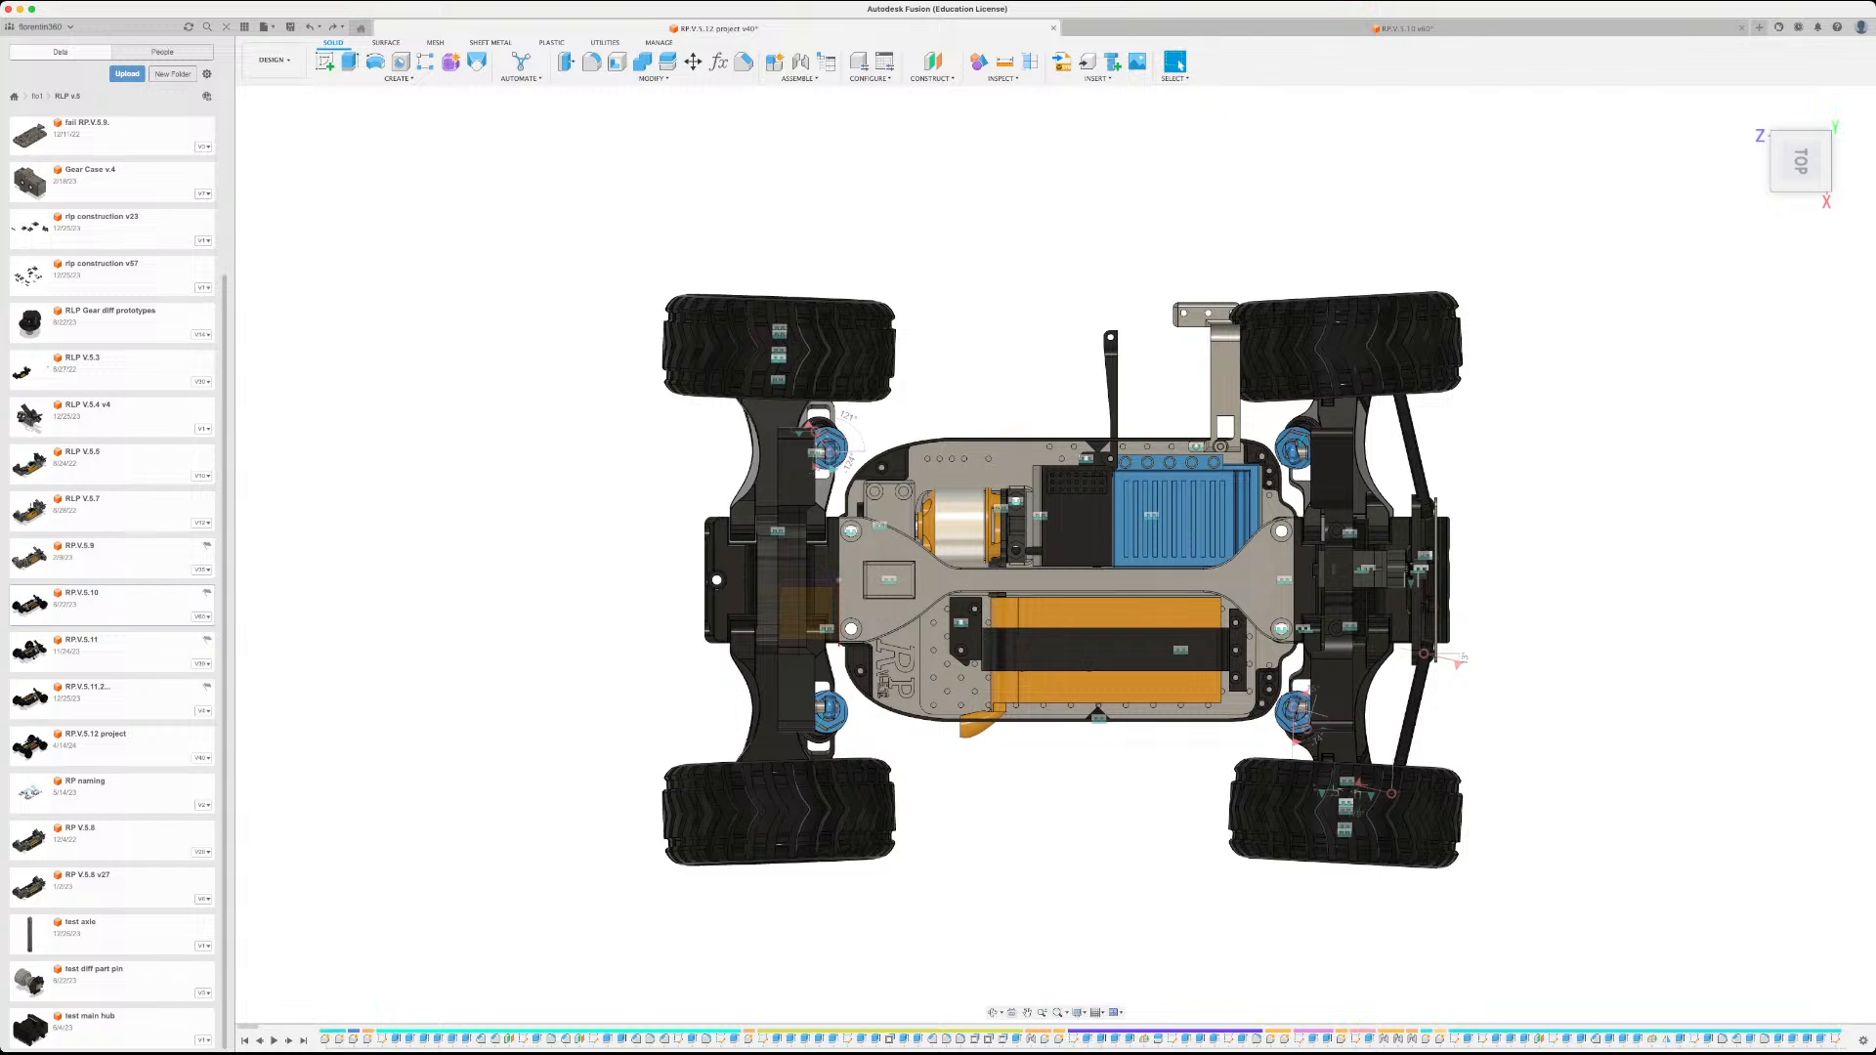
click(1349, 347)
key(Escape)
drag(838, 352, 841, 345)
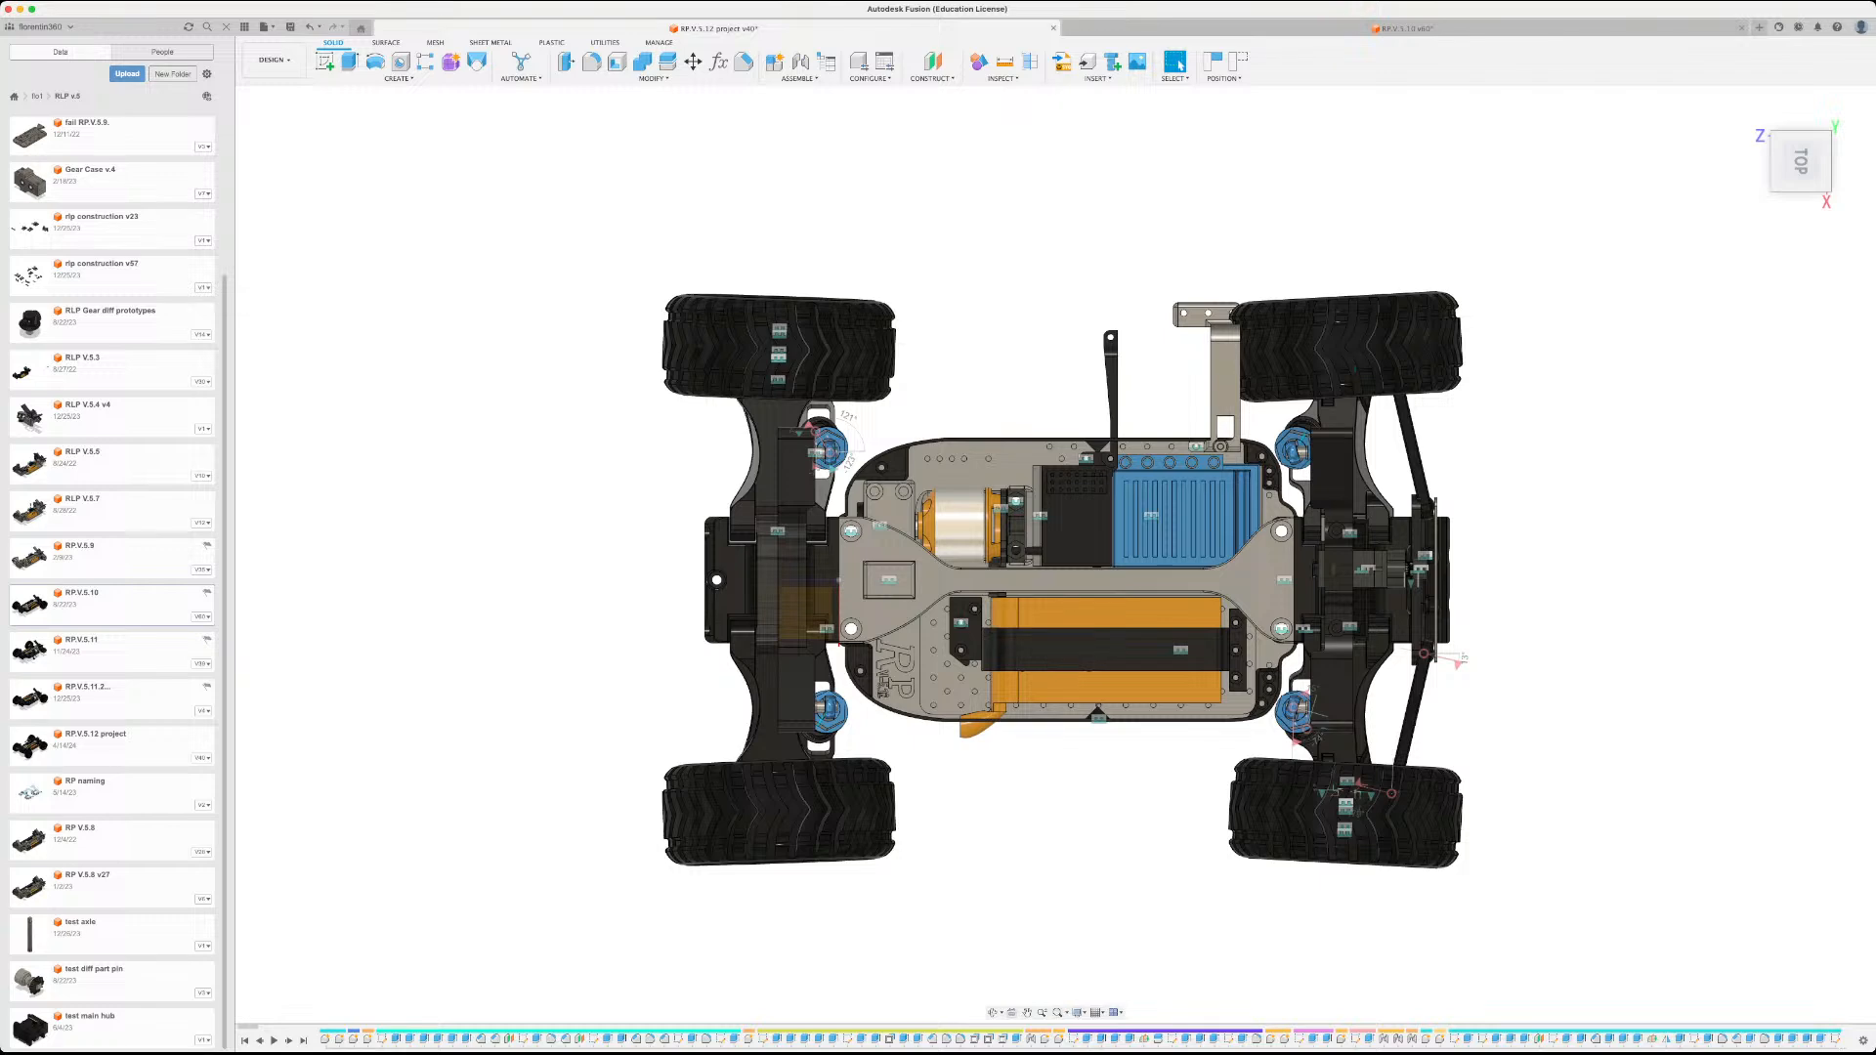
shift+middle_drag(1334, 928, 1212, 753)
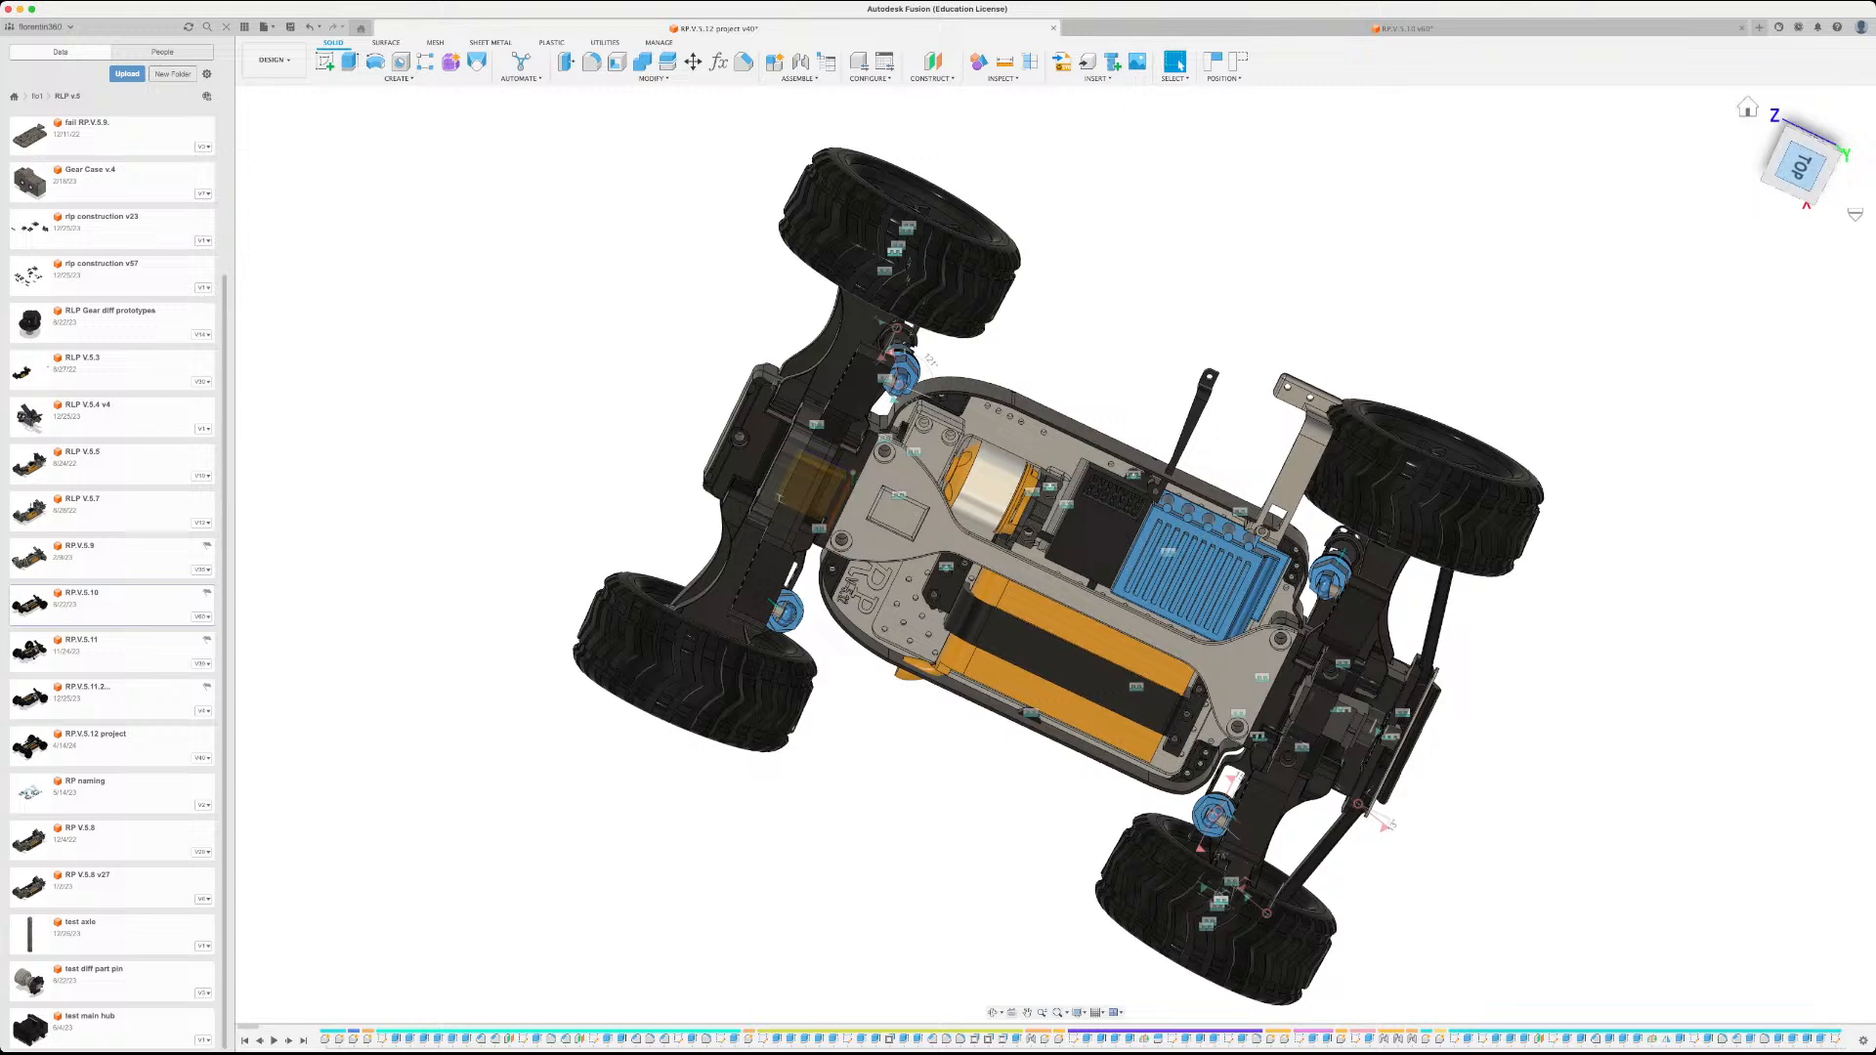
click(1801, 168)
- Open the steering link component for editing, edit the hole spacing dimension in its base sketch, and finish the sketch
shift+middle_drag(1192, 762, 923, 655)
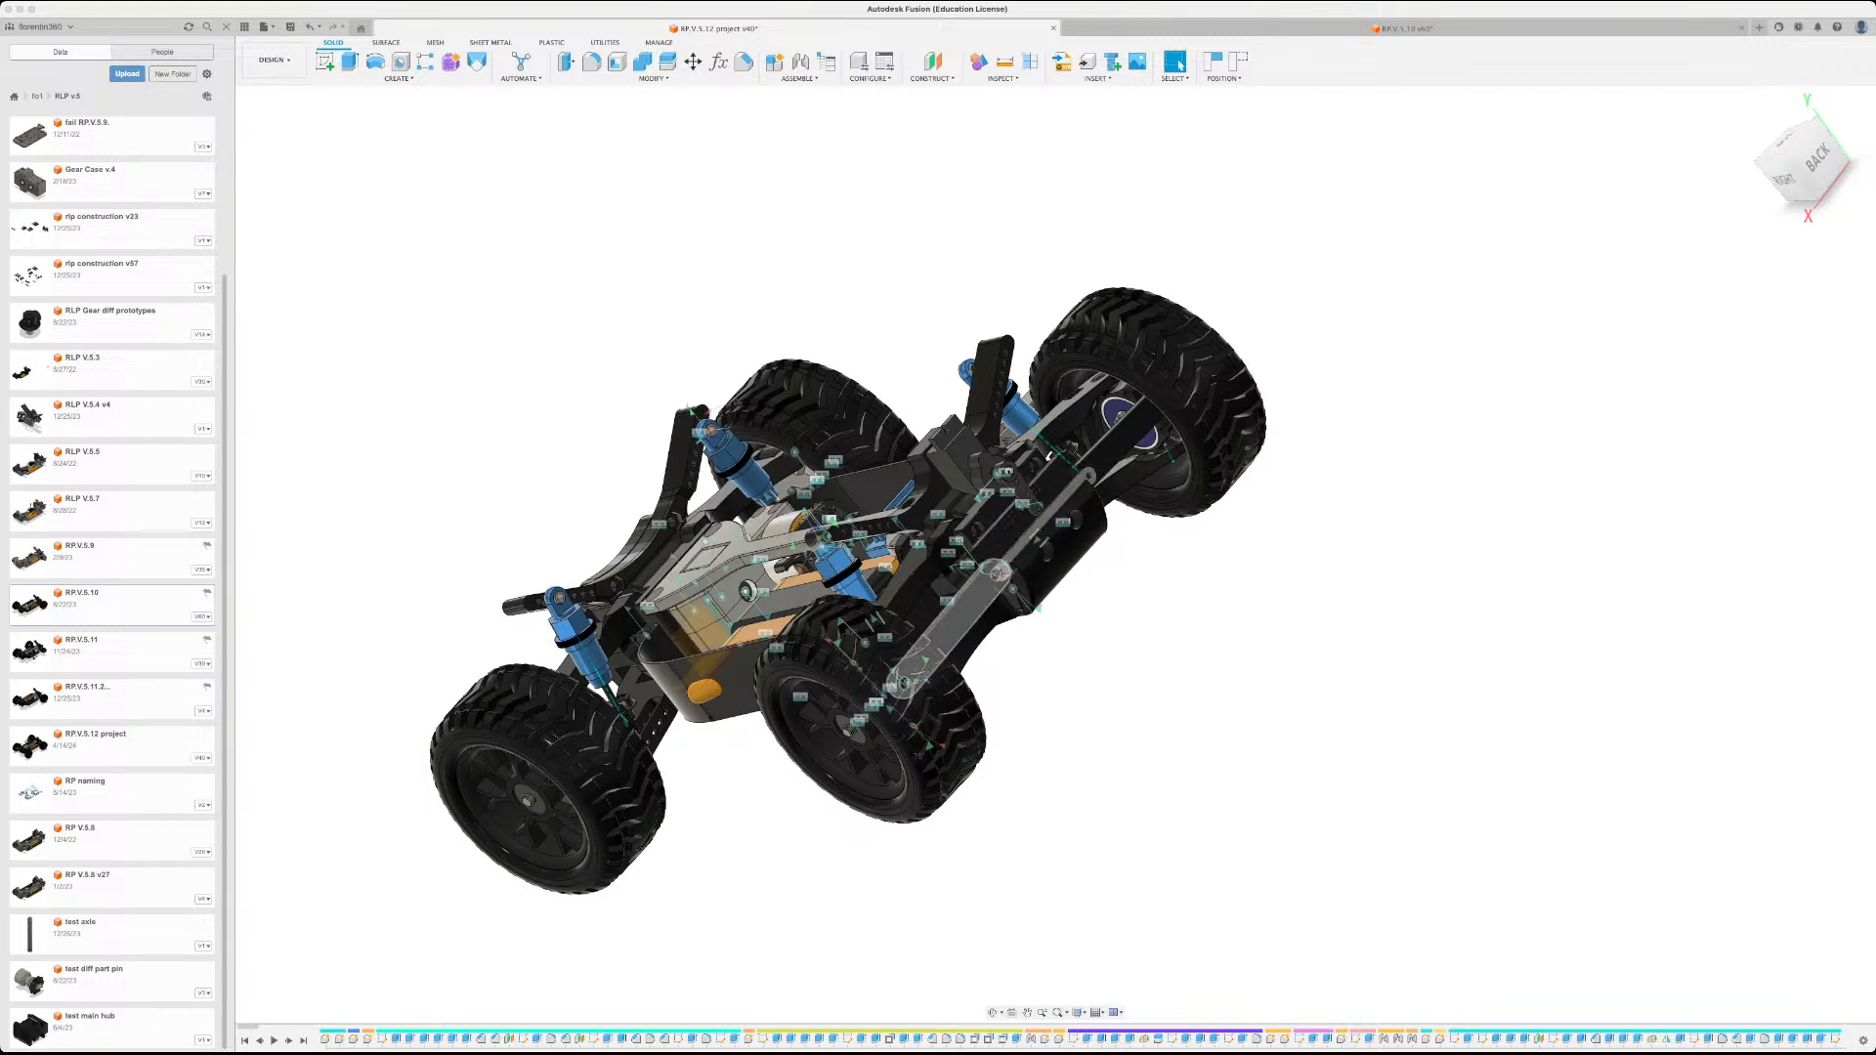
double_click(948, 630)
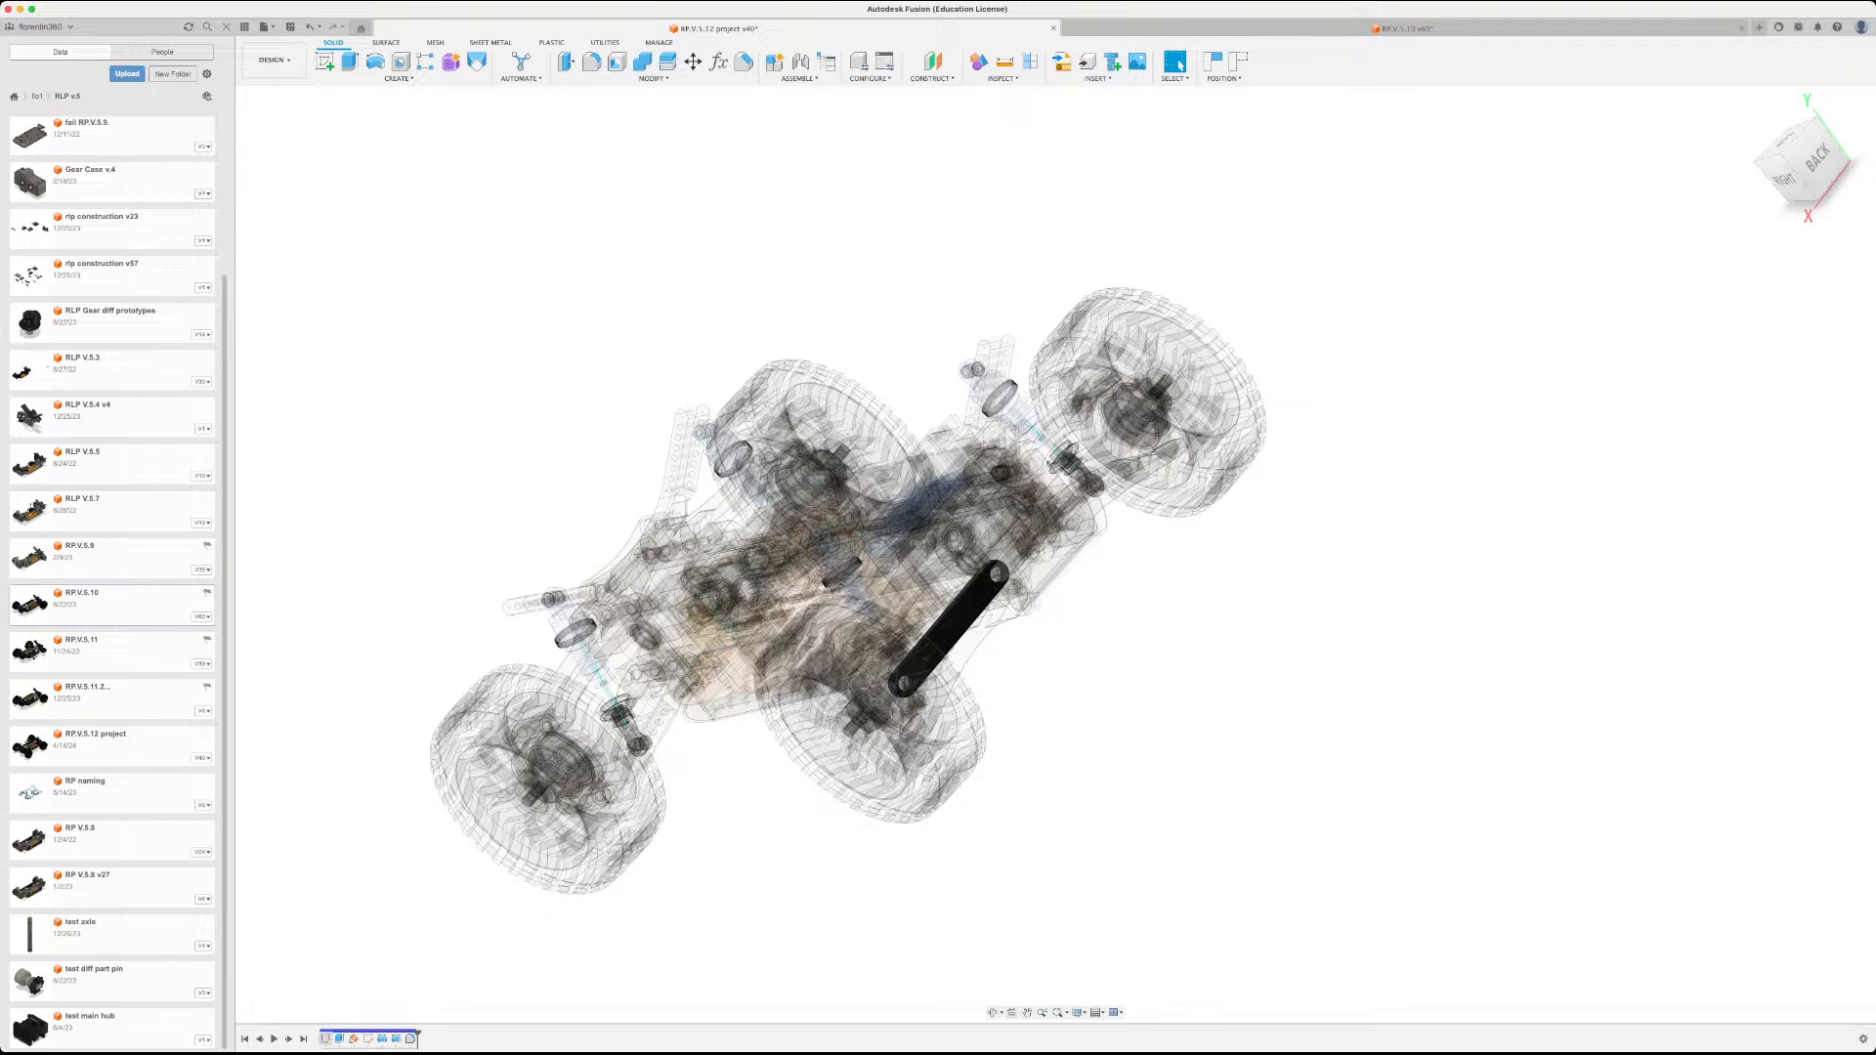
double_click(325, 1038)
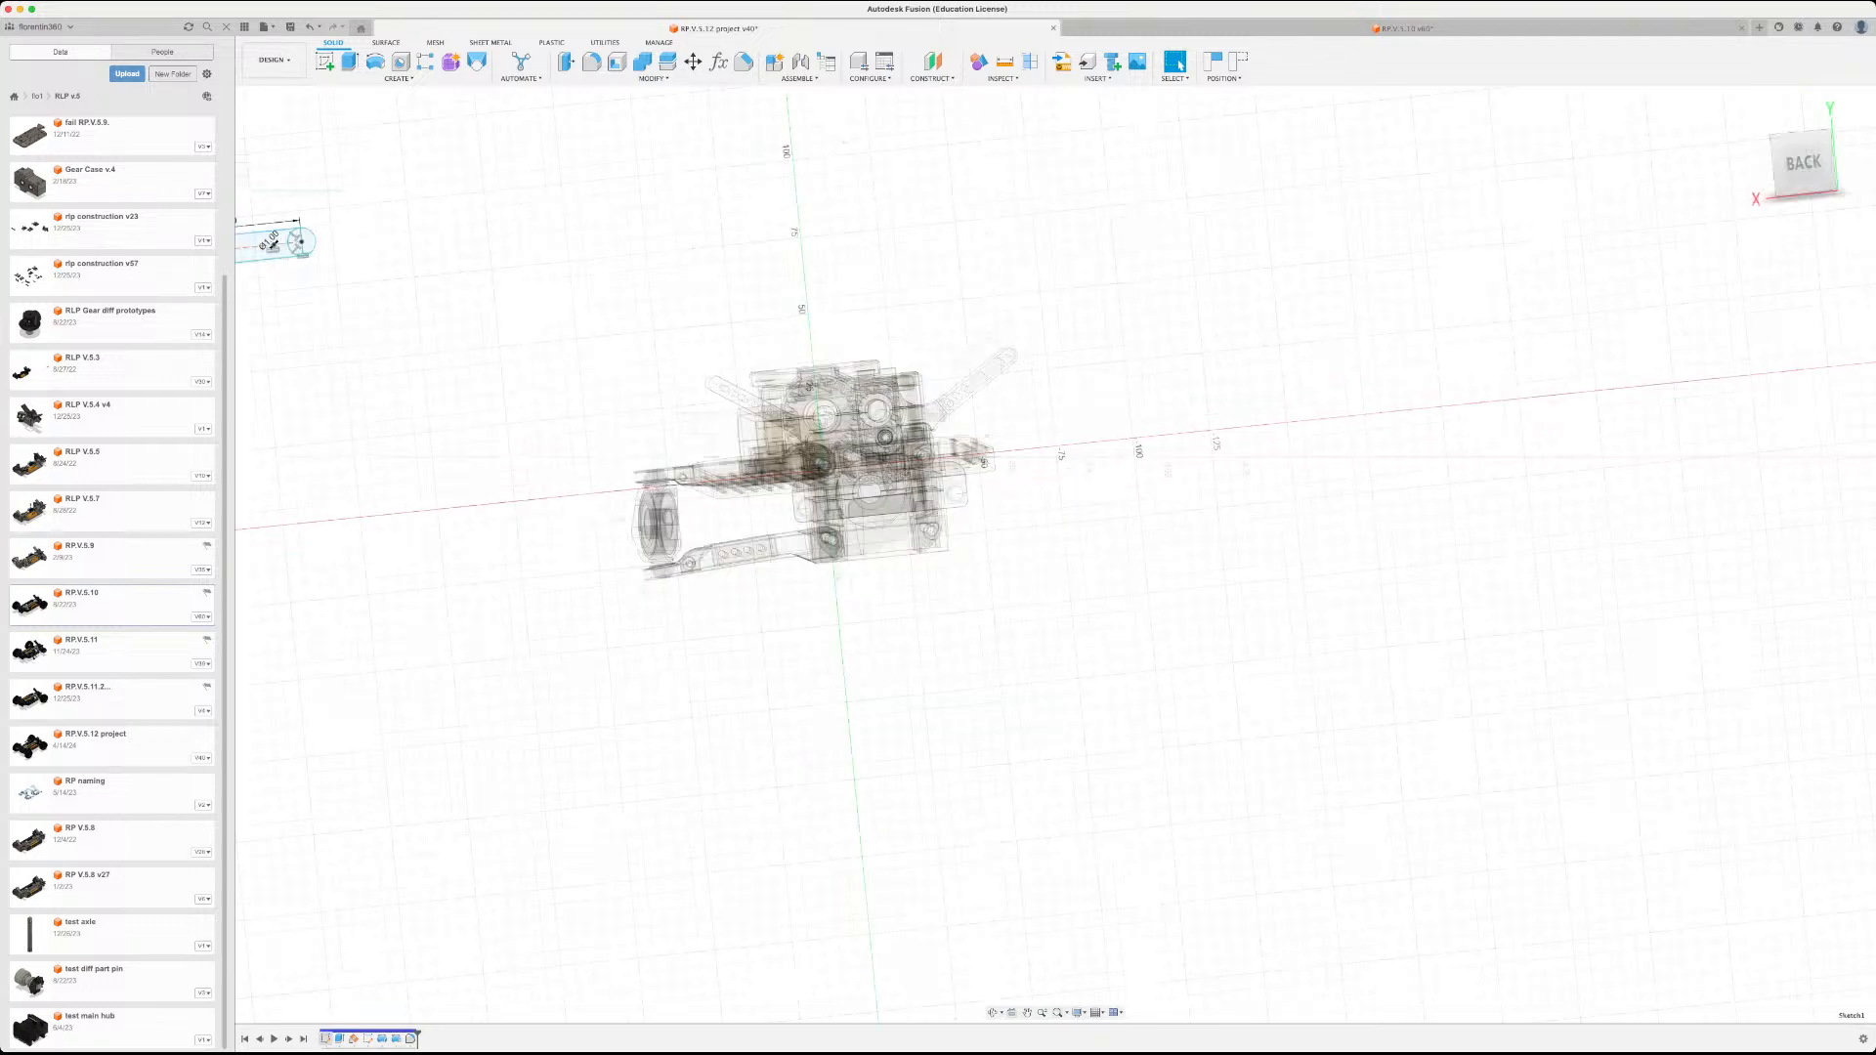
middle_drag(488, 430, 1001, 477)
scroll(776, 223, up, 2)
double_click(773, 180)
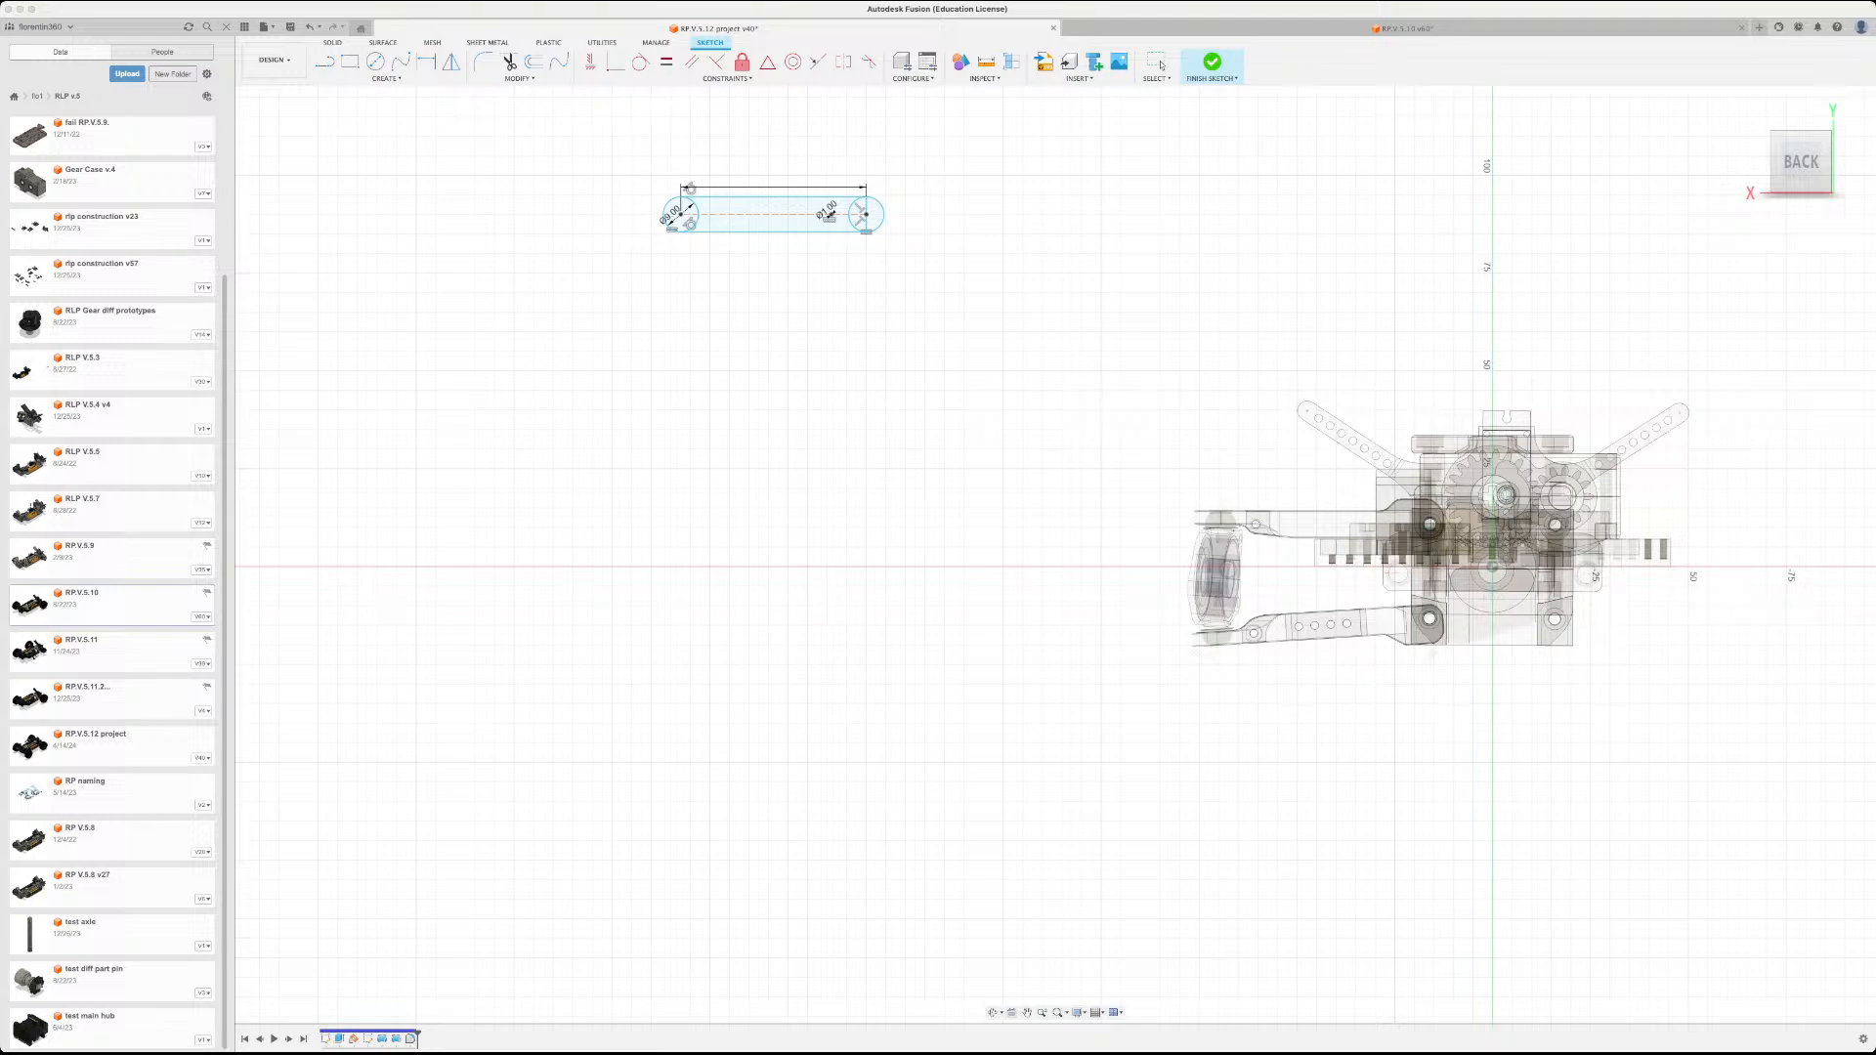
click(1212, 63)
- Examine the steering link's fit between the steering rack and the wheel, from the top view and up close
mouse_move(1413, 600)
middle_down()
mouse_move(1176, 591)
mouse_move(1067, 631)
middle_up()
shift+middle_drag(1067, 631, 1139, 650)
scroll(1138, 650, up, 3)
shift+middle_drag(1139, 650, 1142, 672)
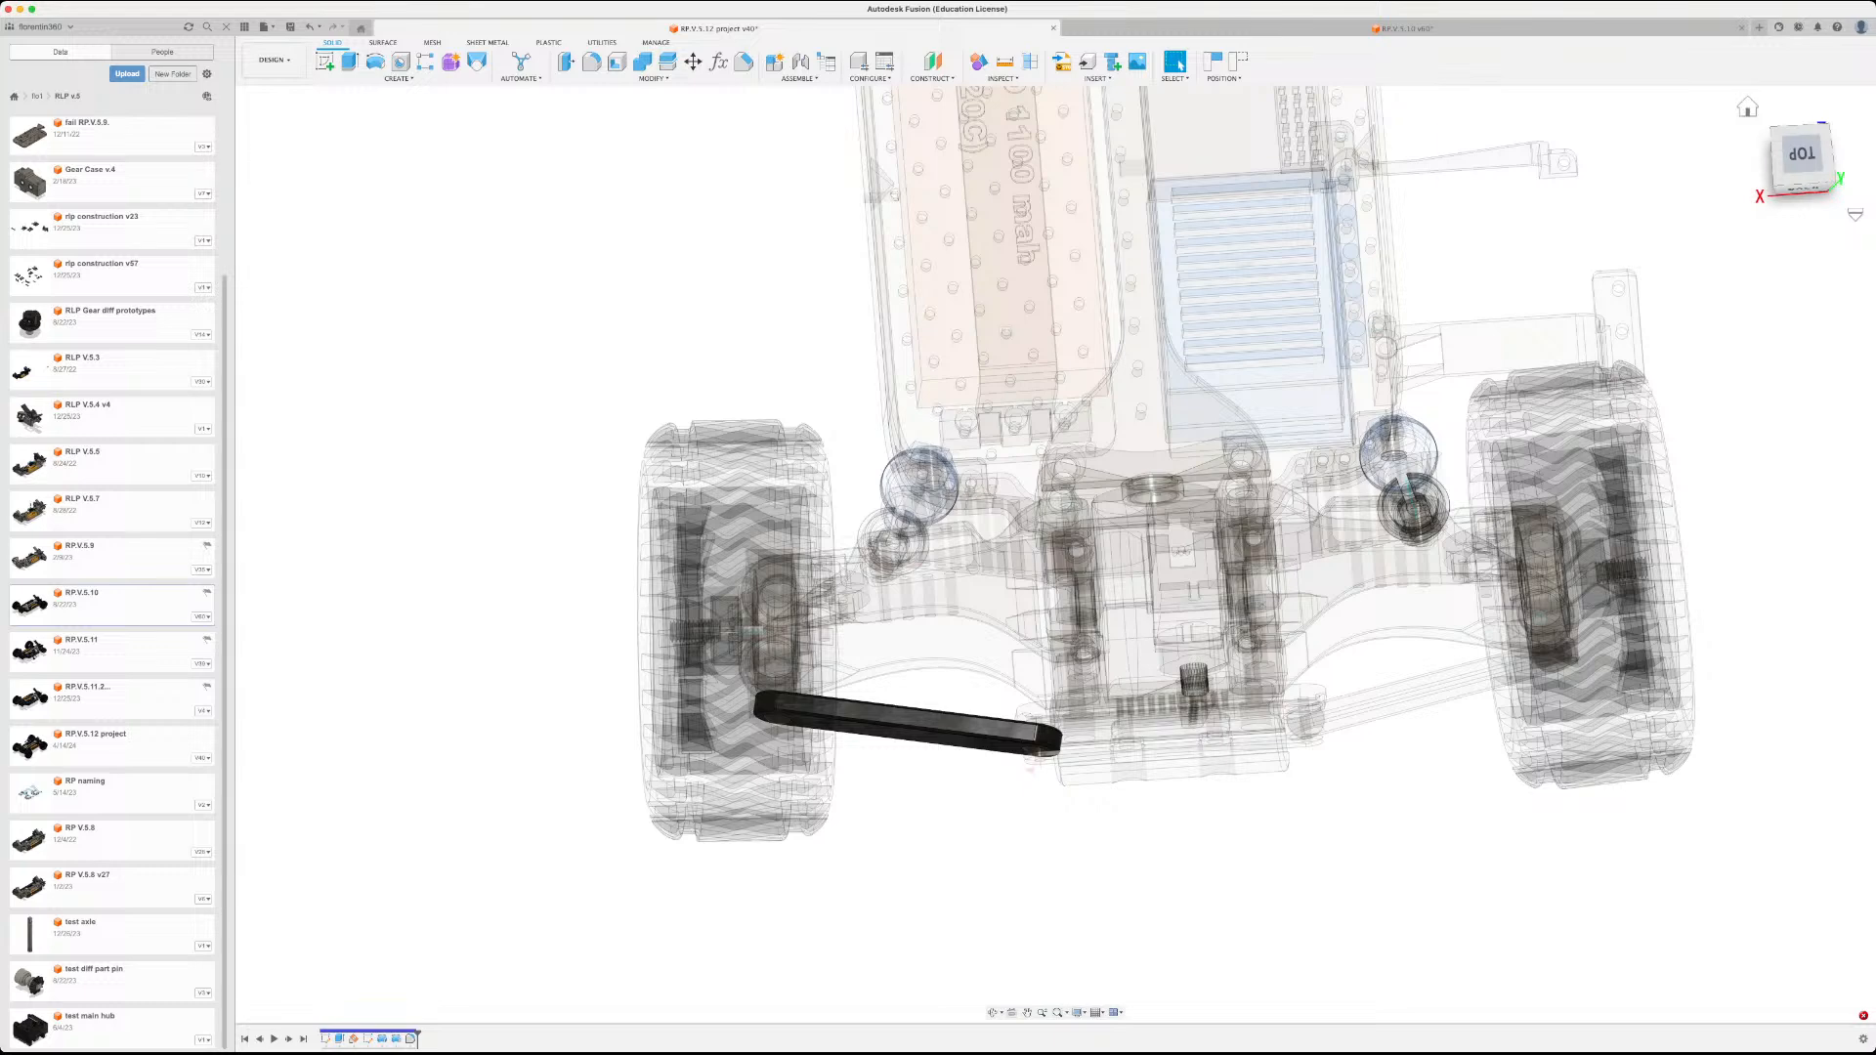
click(1801, 154)
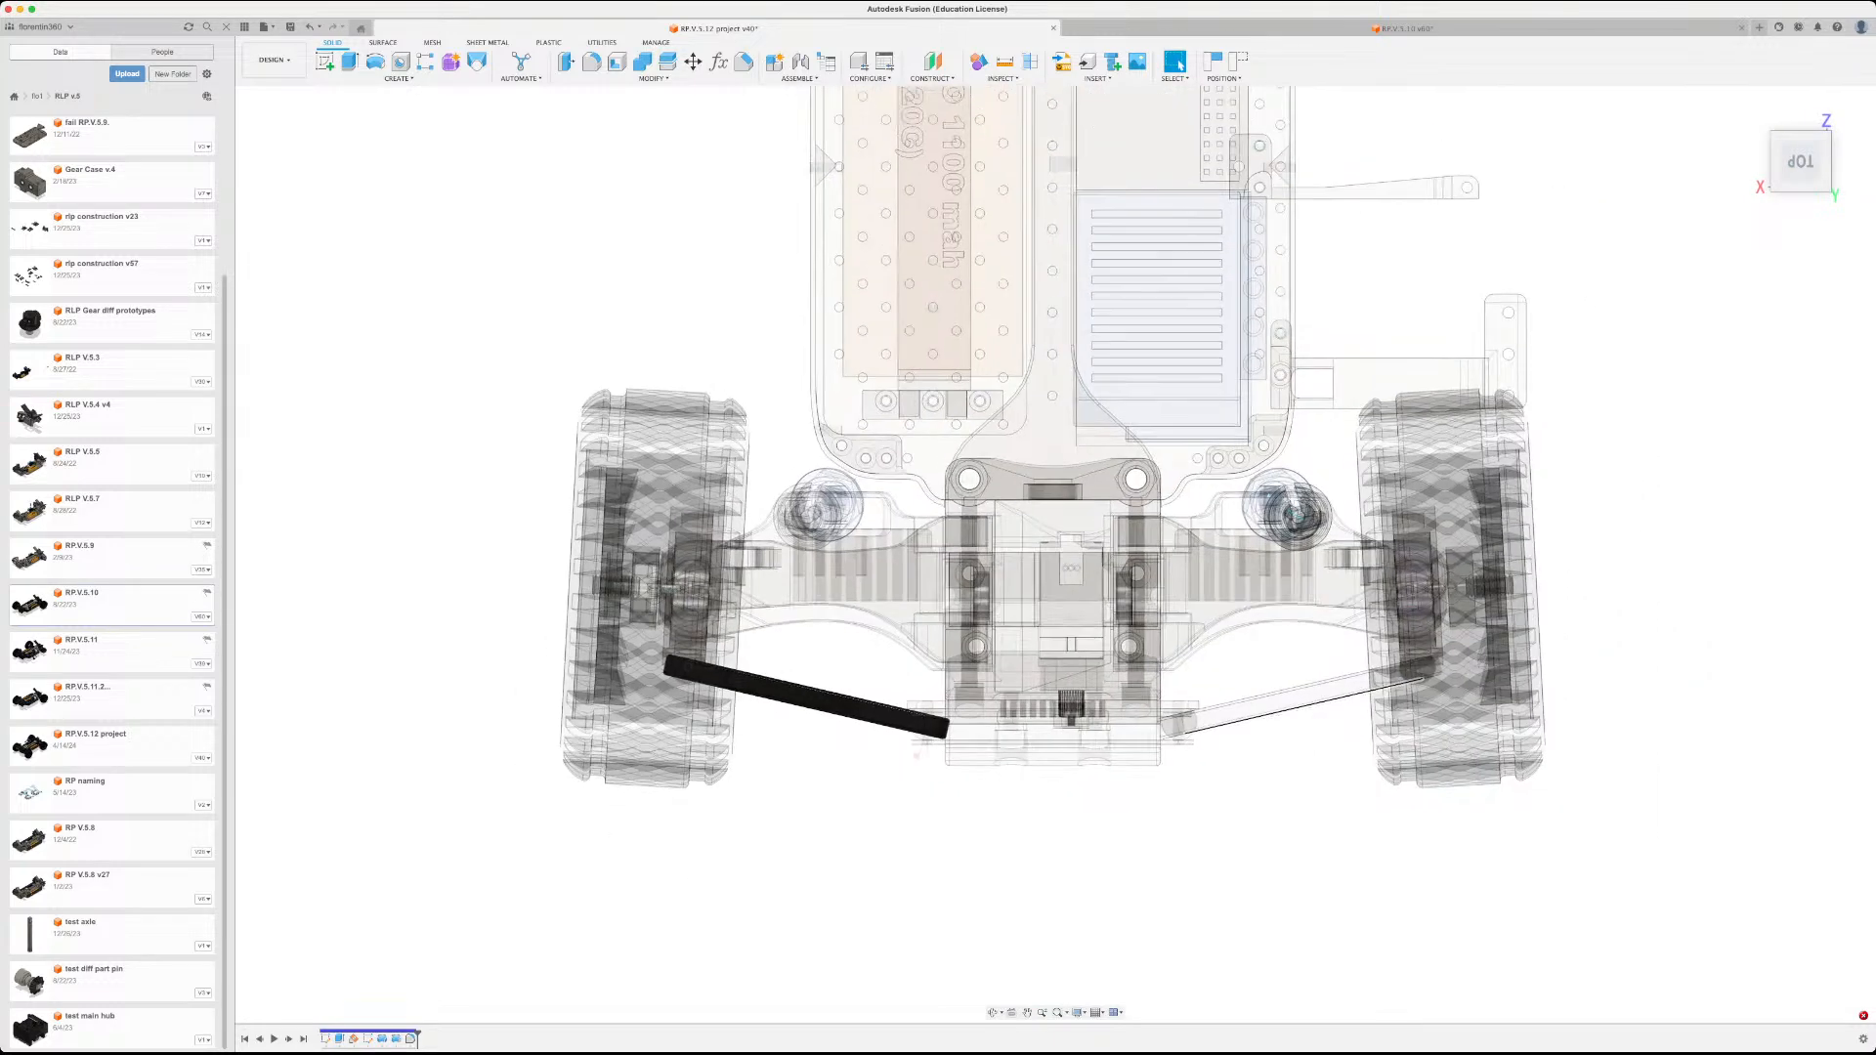
middle_drag(690, 740, 688, 744)
scroll(688, 744, up, 5)
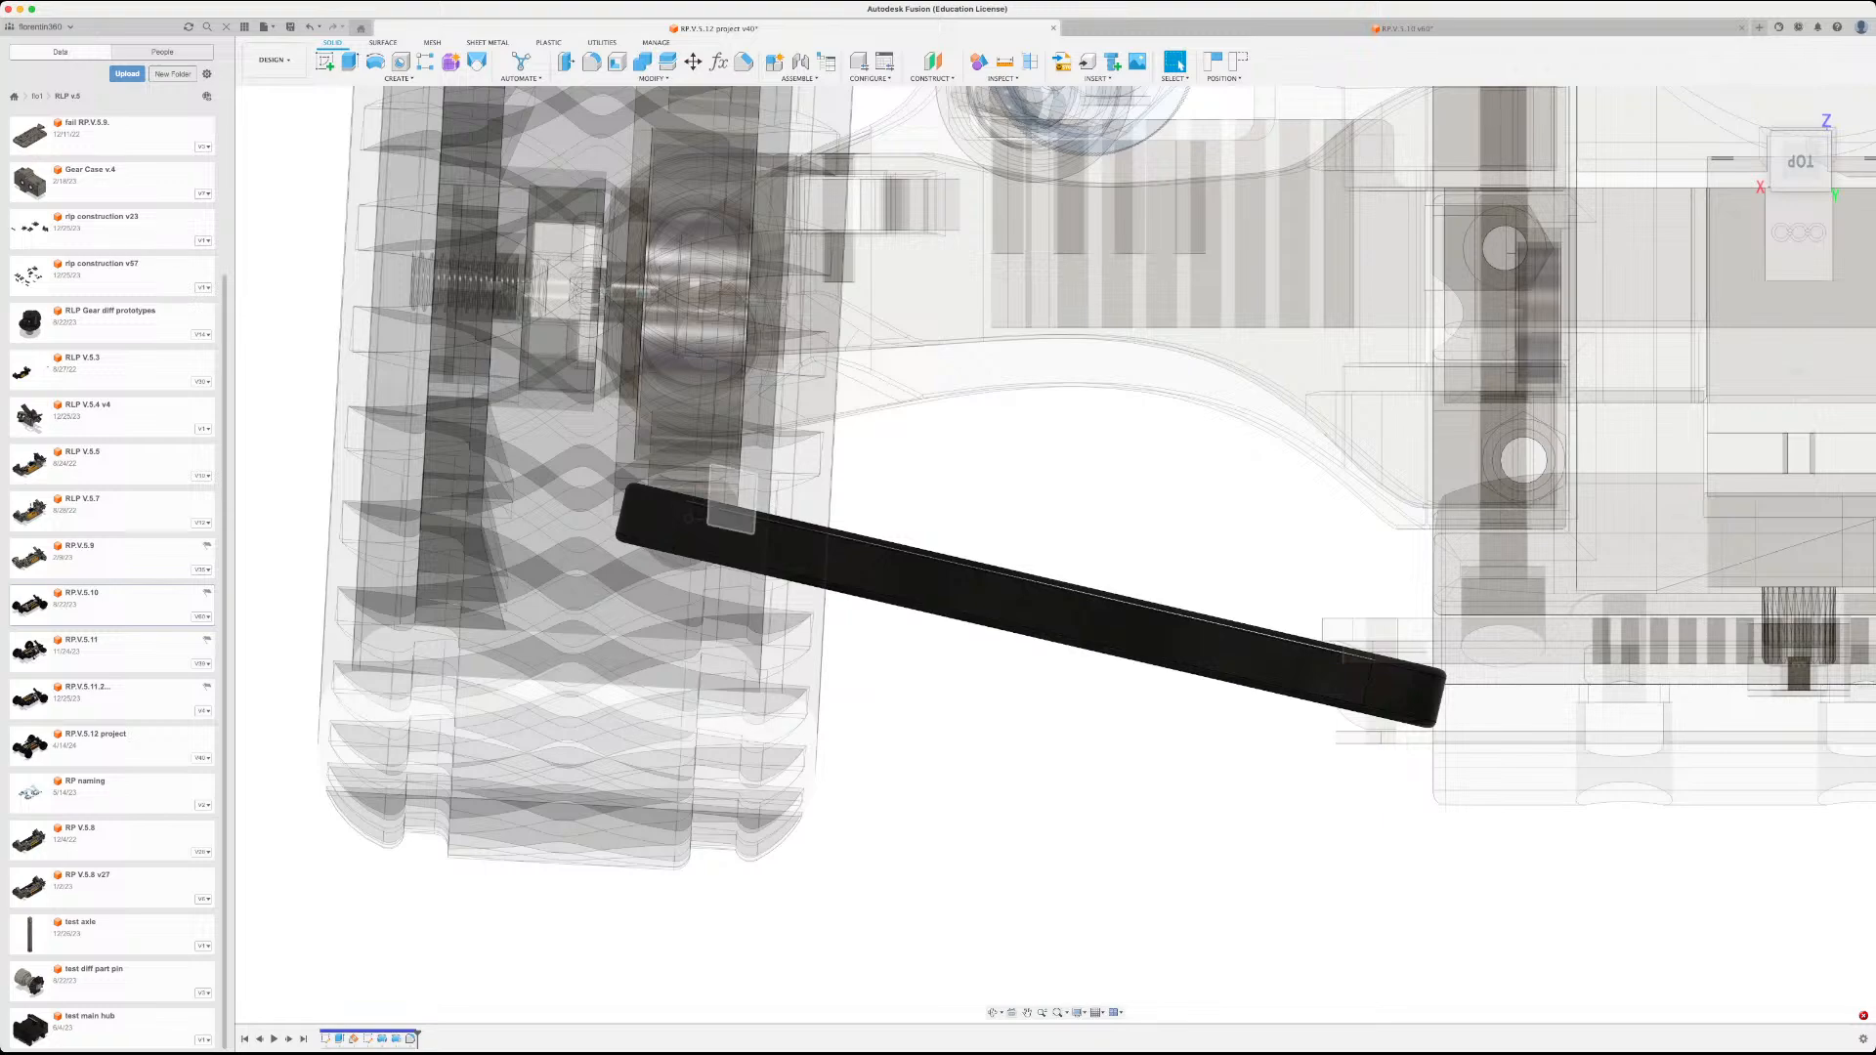
scroll(688, 547, down, 3)
shift+middle_drag(803, 635, 816, 591)
scroll(806, 585, down, 1)
scroll(811, 585, down, 3)
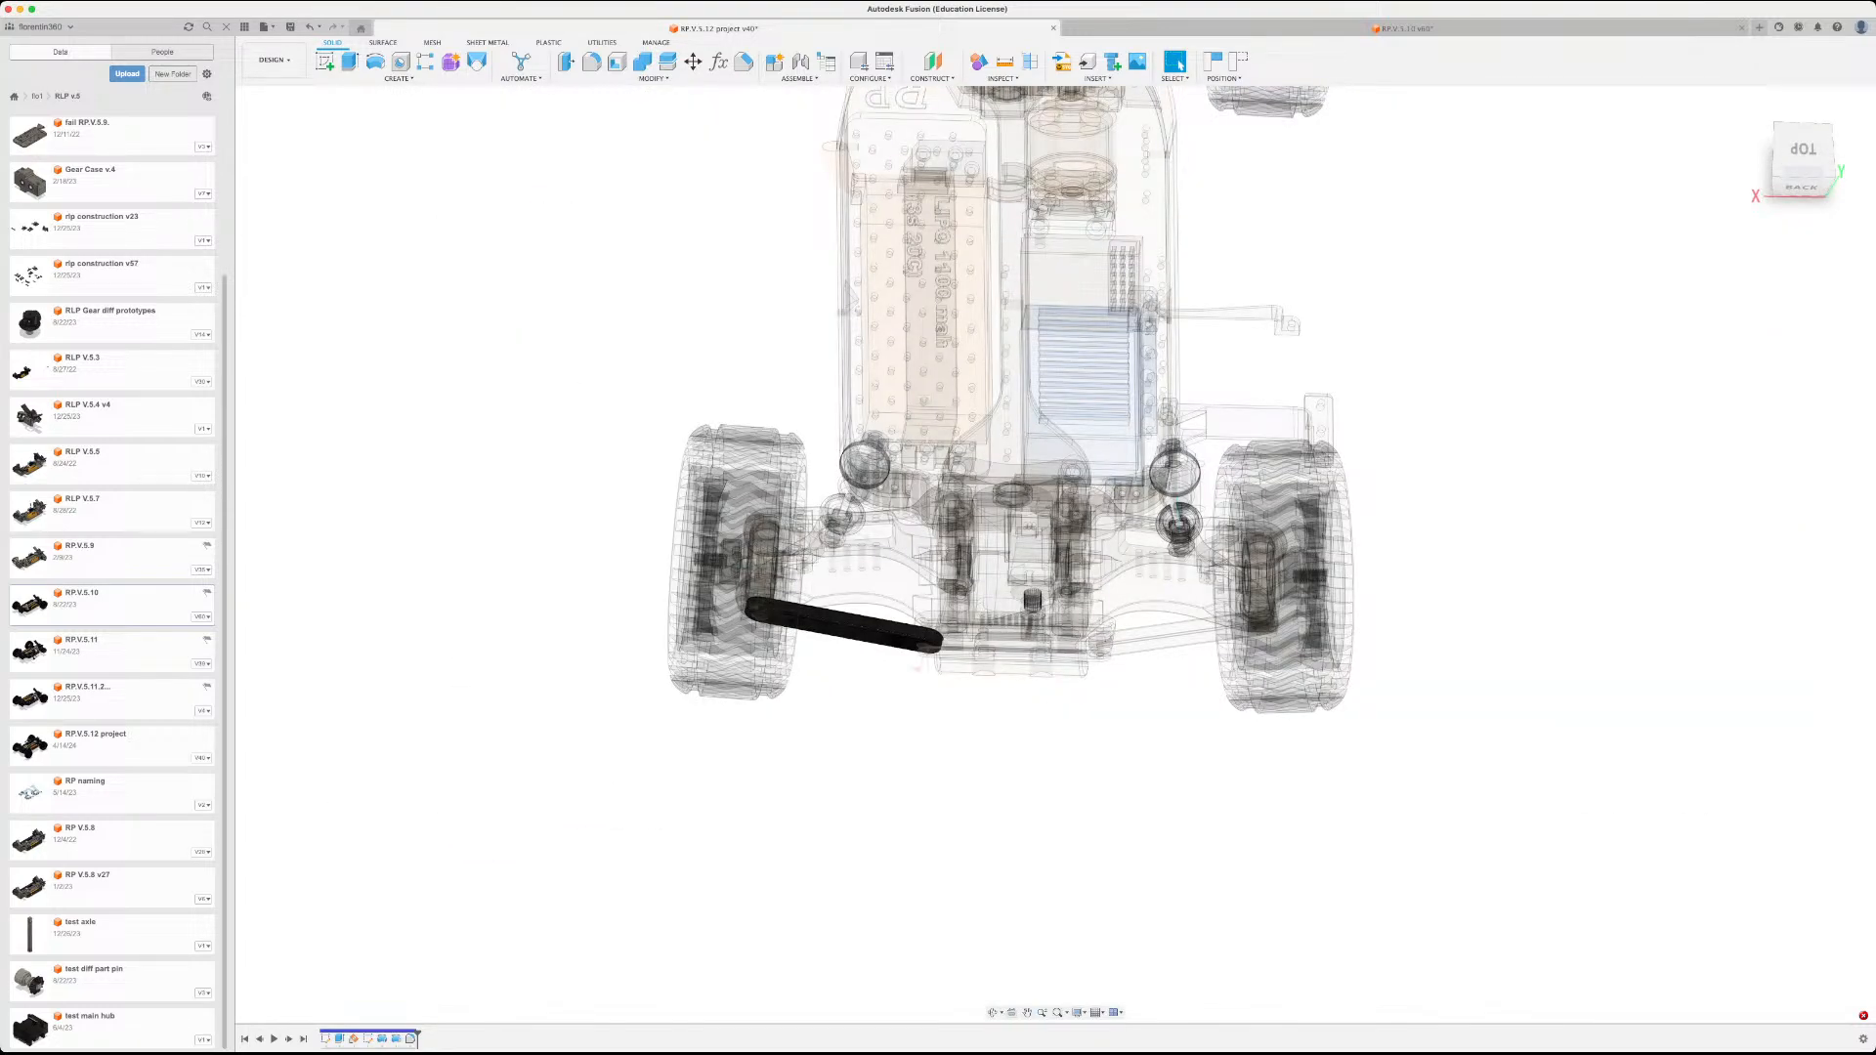
- Return to the whole car assembly and look through its timeline features with the car in the top view
scroll(667, 1022, down, 5)
scroll(677, 1038, down, 5)
scroll(676, 1038, down, 20)
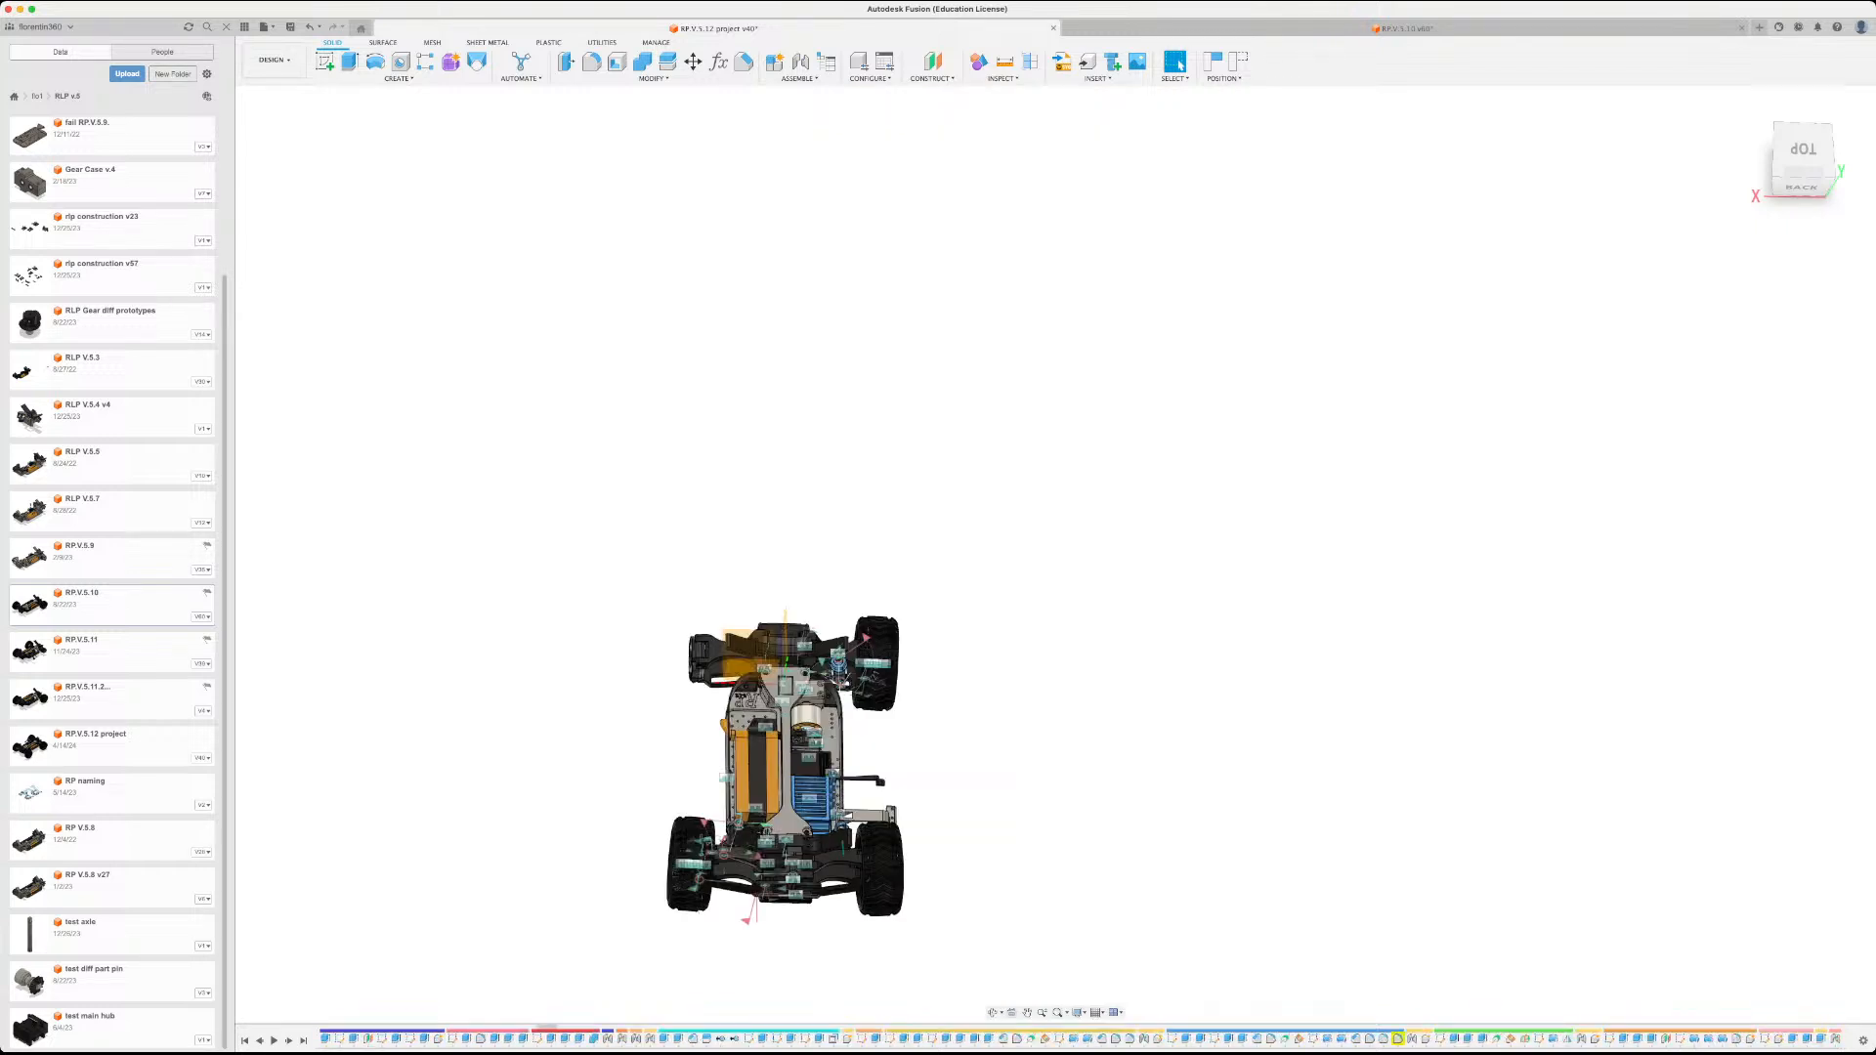
scroll(676, 1038, down, 20)
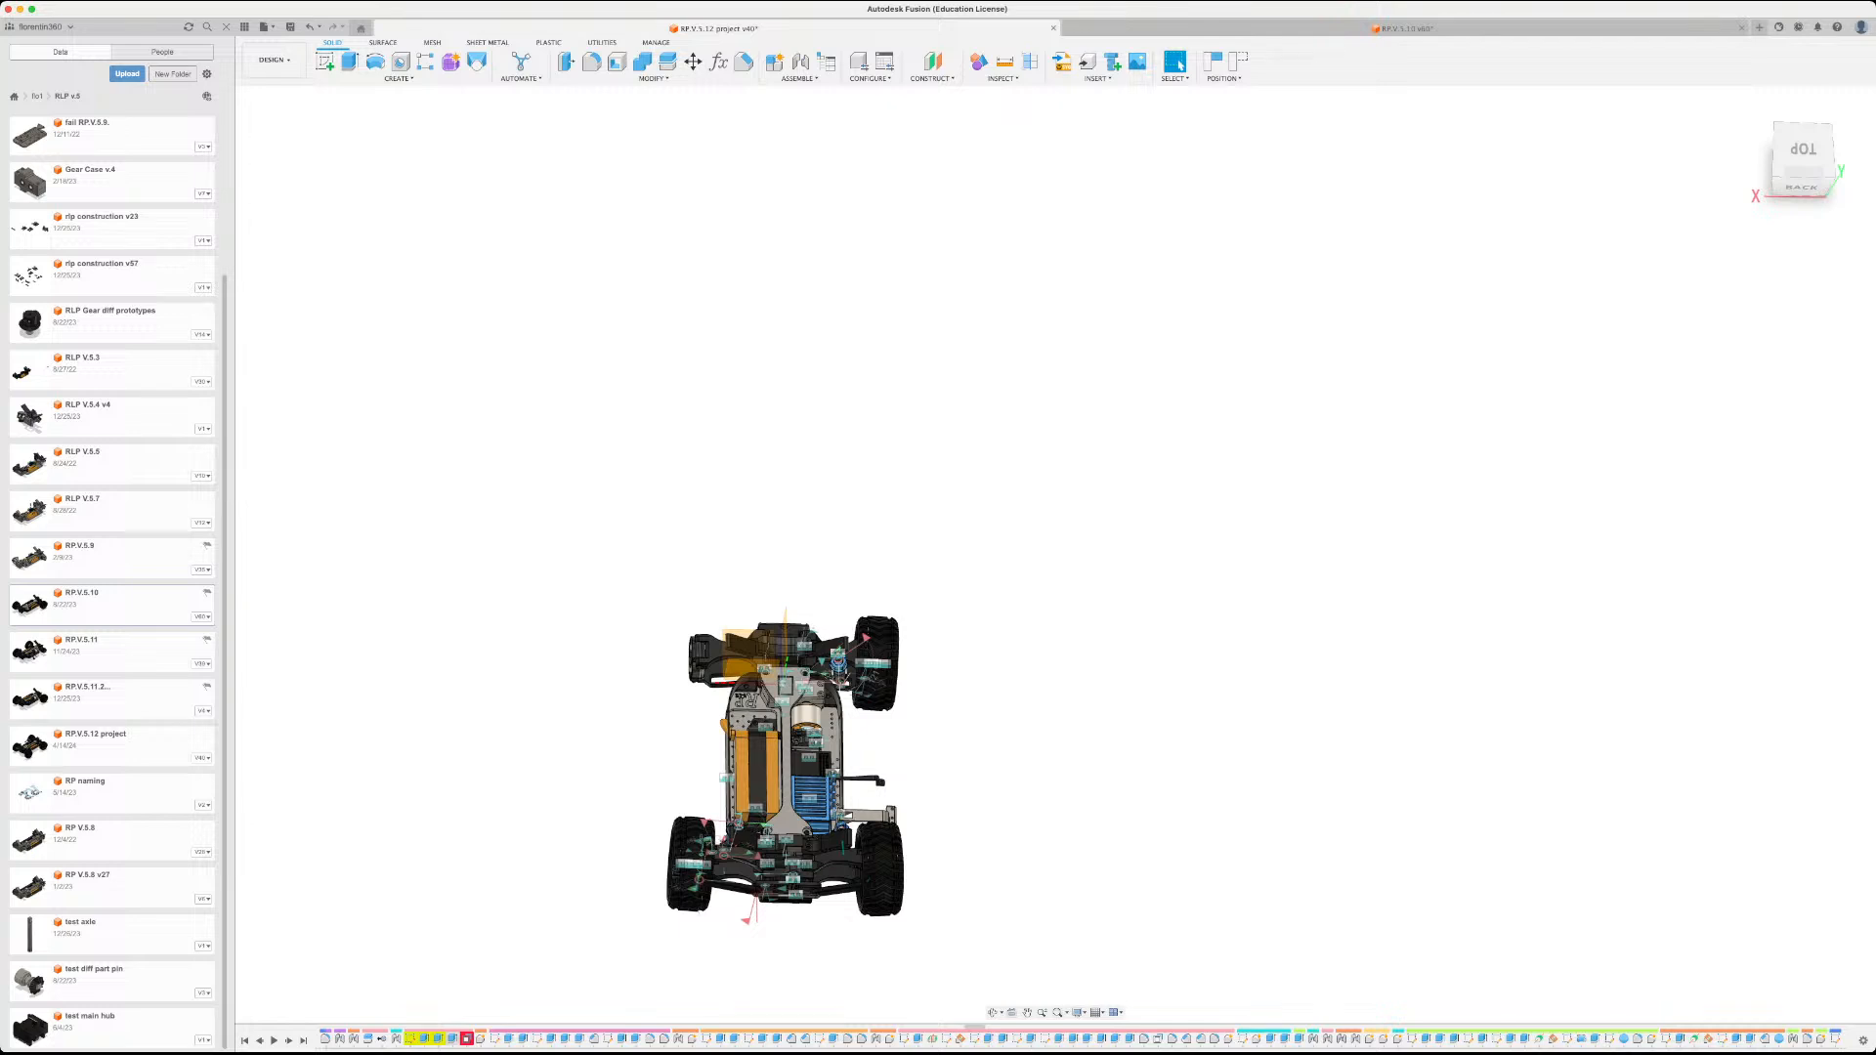
mouse_move(763, 772)
shift+middle_down()
mouse_move(977, 763)
mouse_move(812, 758)
mouse_move(899, 723)
mouse_move(821, 753)
mouse_move(801, 831)
mouse_move(831, 879)
mouse_move(901, 917)
shift+middle_up()
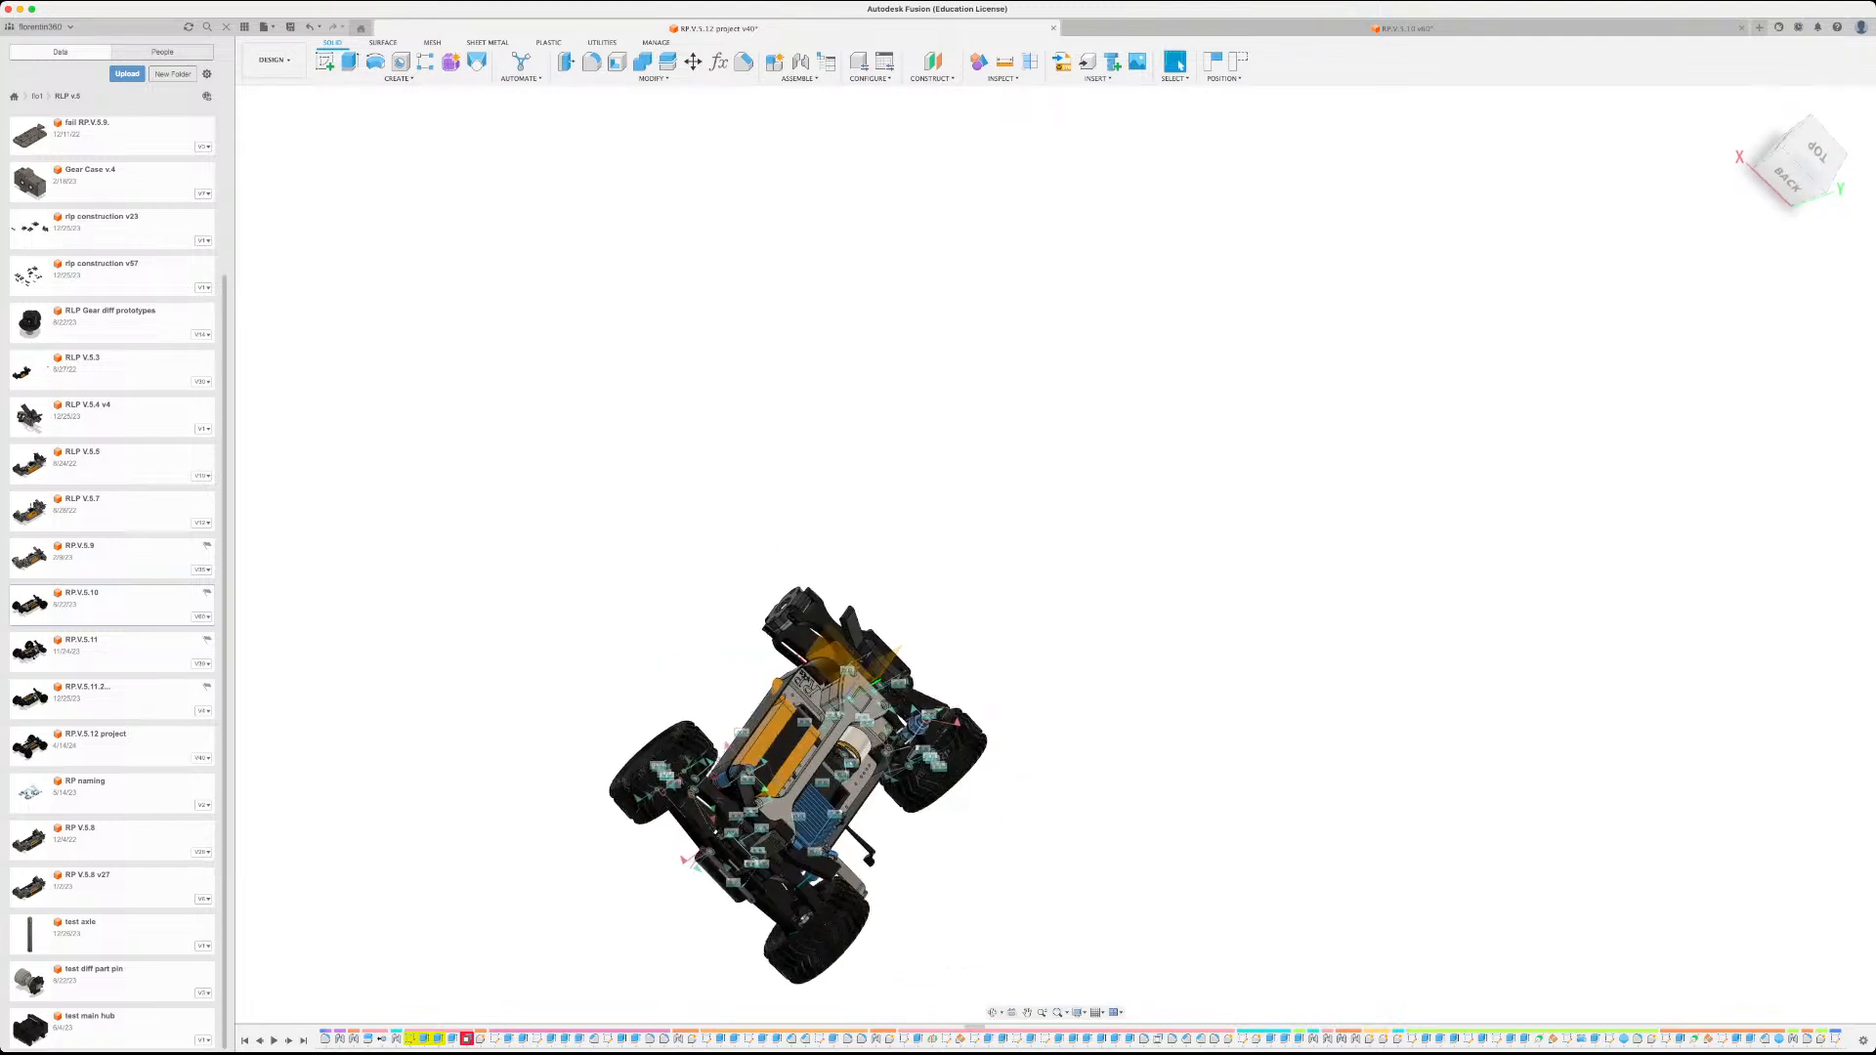
click(1817, 153)
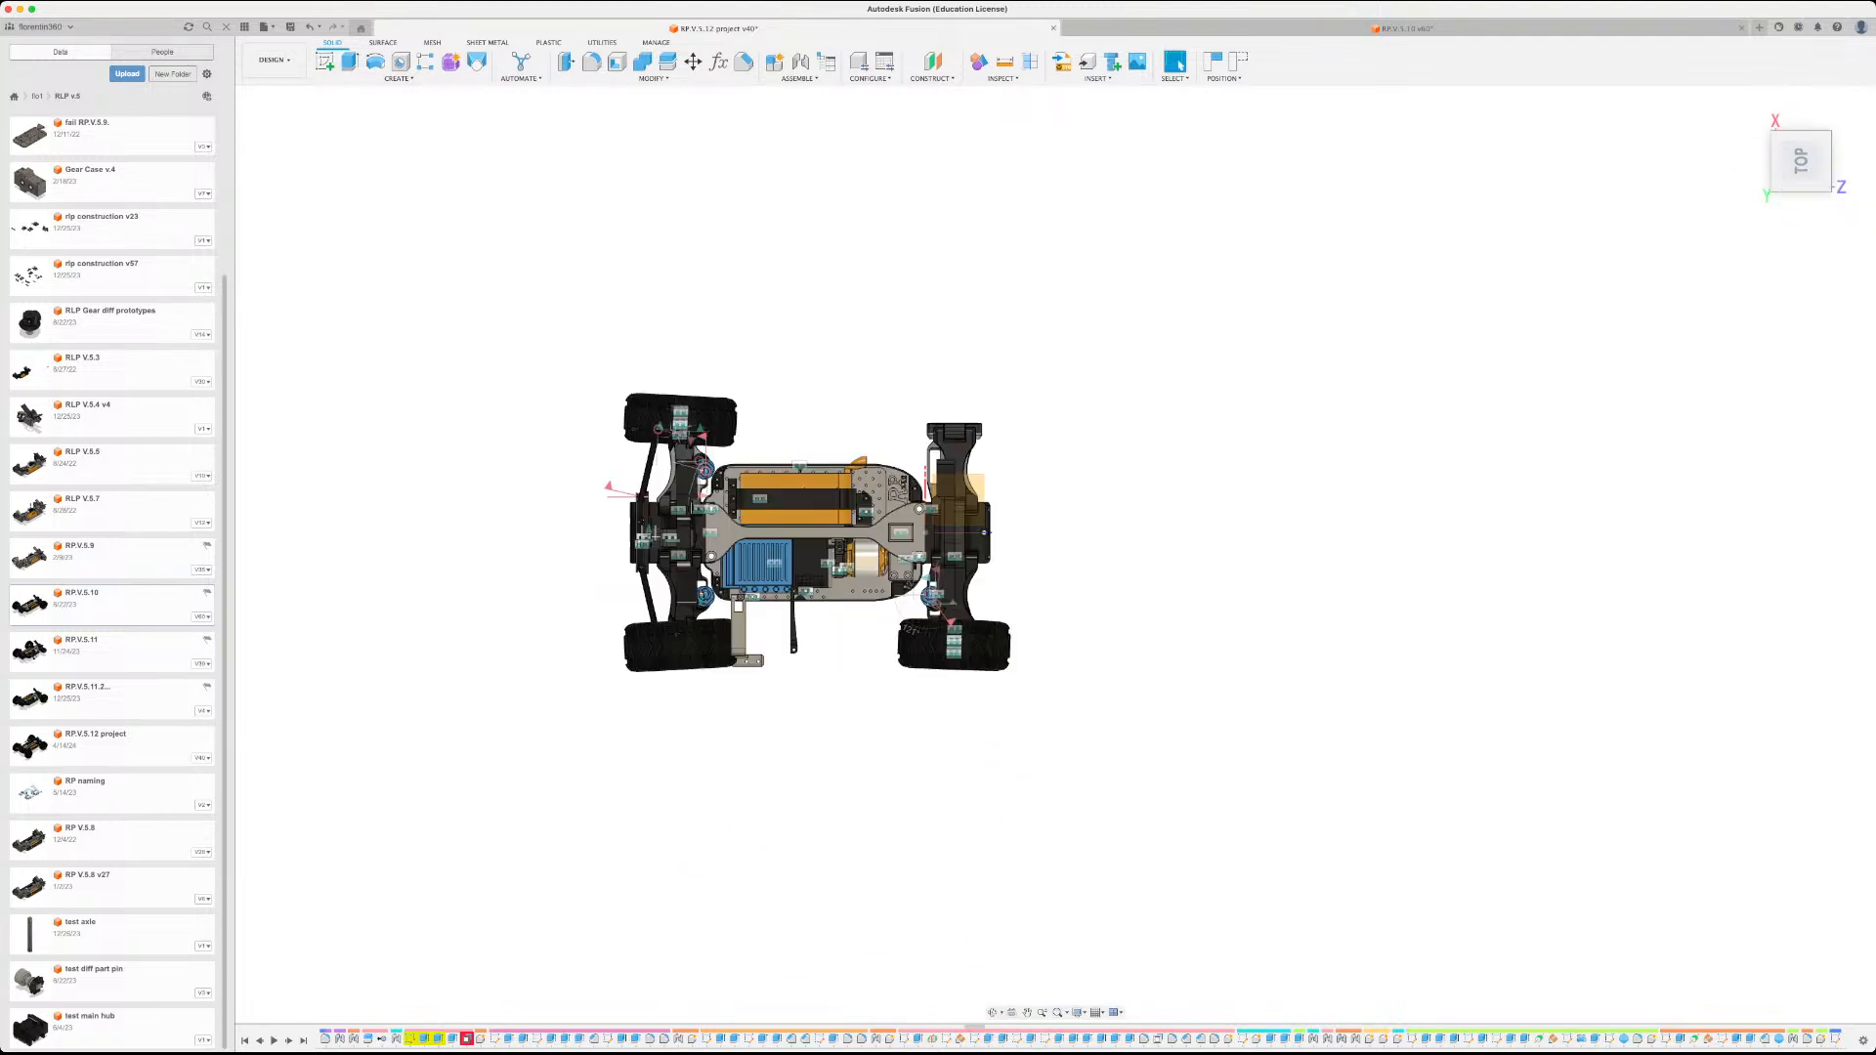
middle_drag(811, 538, 1012, 657)
shift+middle_drag(1124, 757, 1129, 726)
scroll(616, 1040, right, 20)
scroll(616, 1040, right, 10)
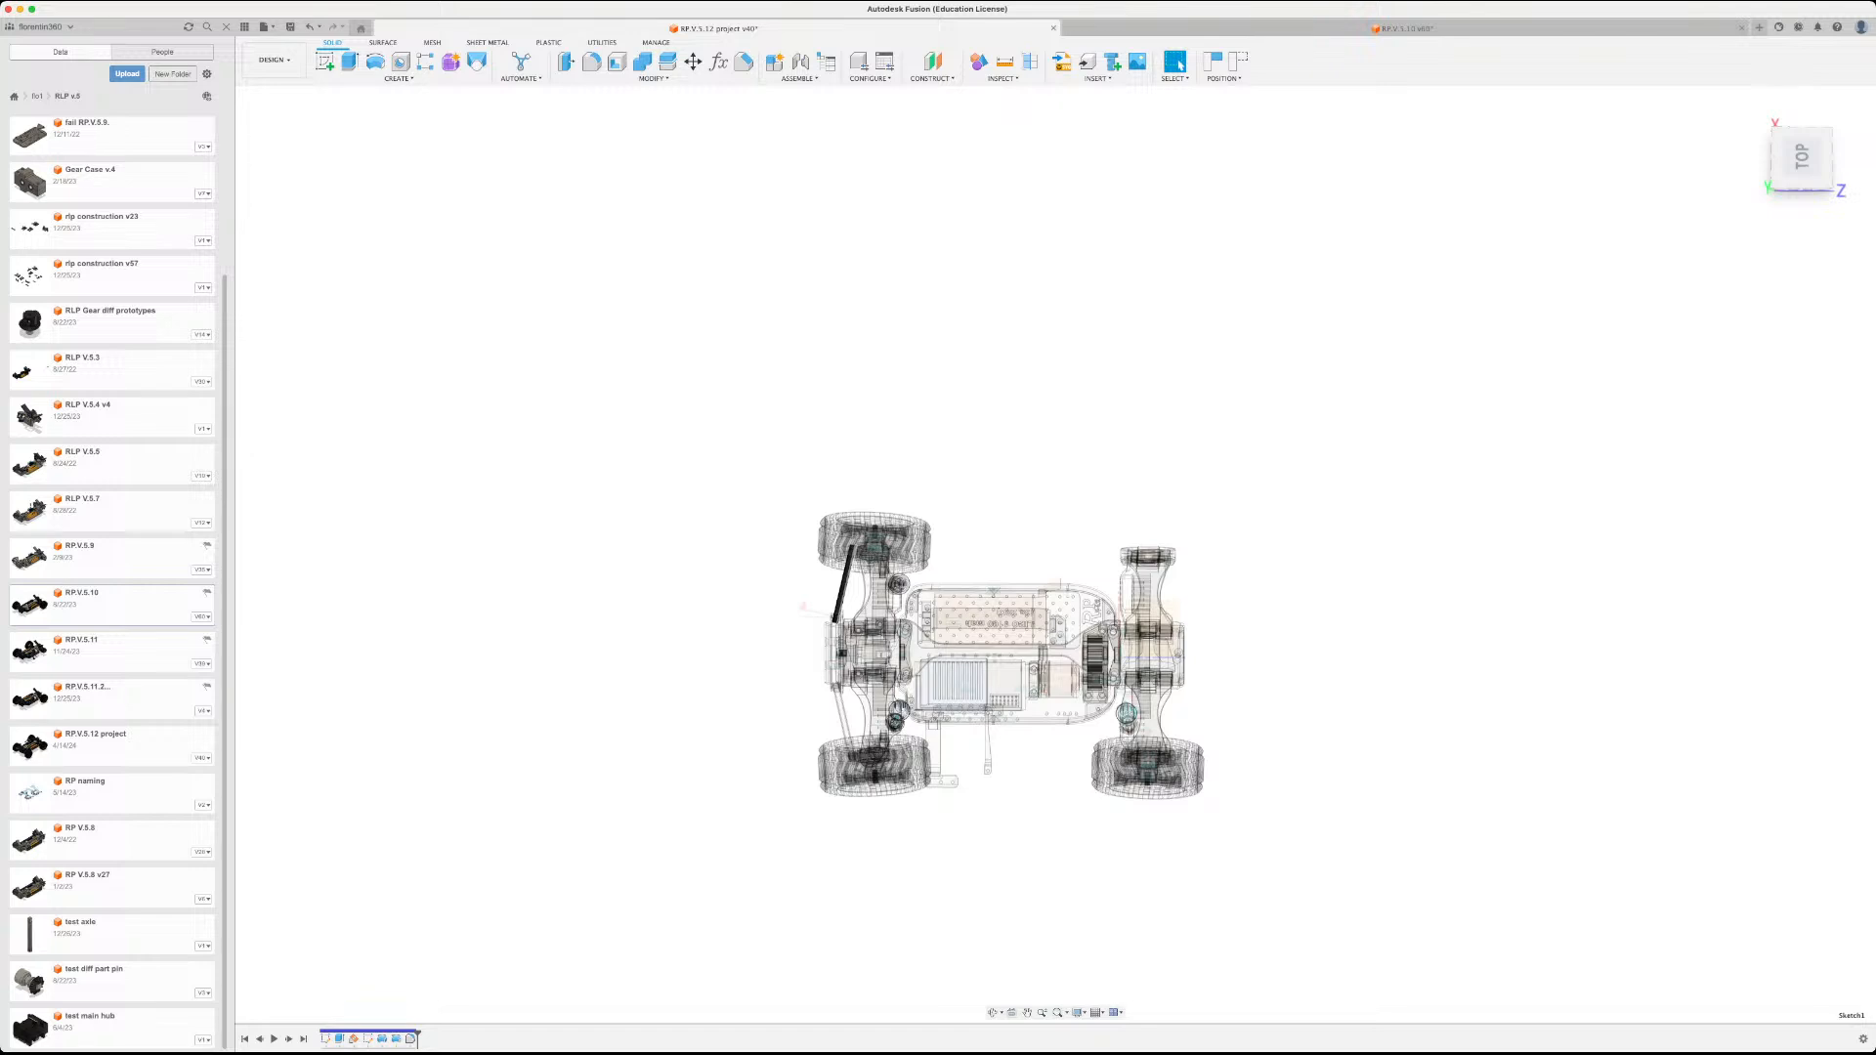
- Reopen the steering link's base sketch, edit it once more, and finish the sketch
double_click(325, 1039)
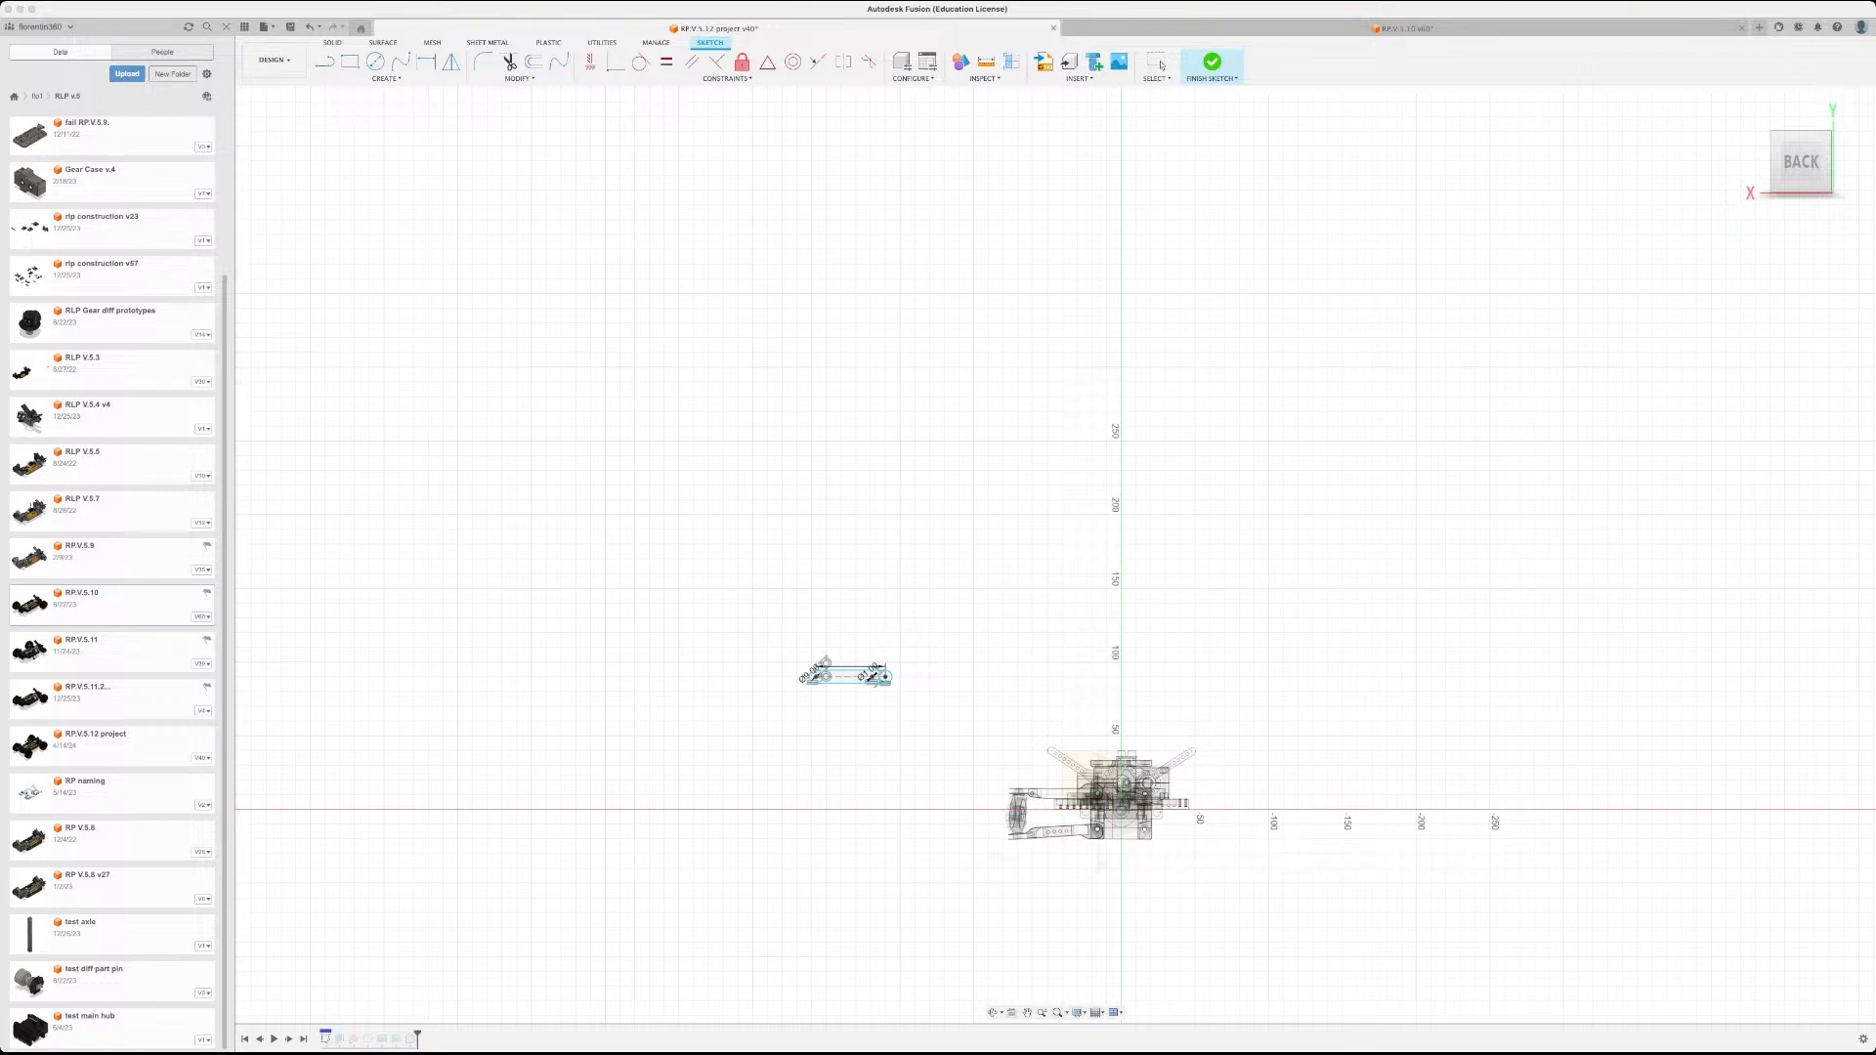
key(Return)
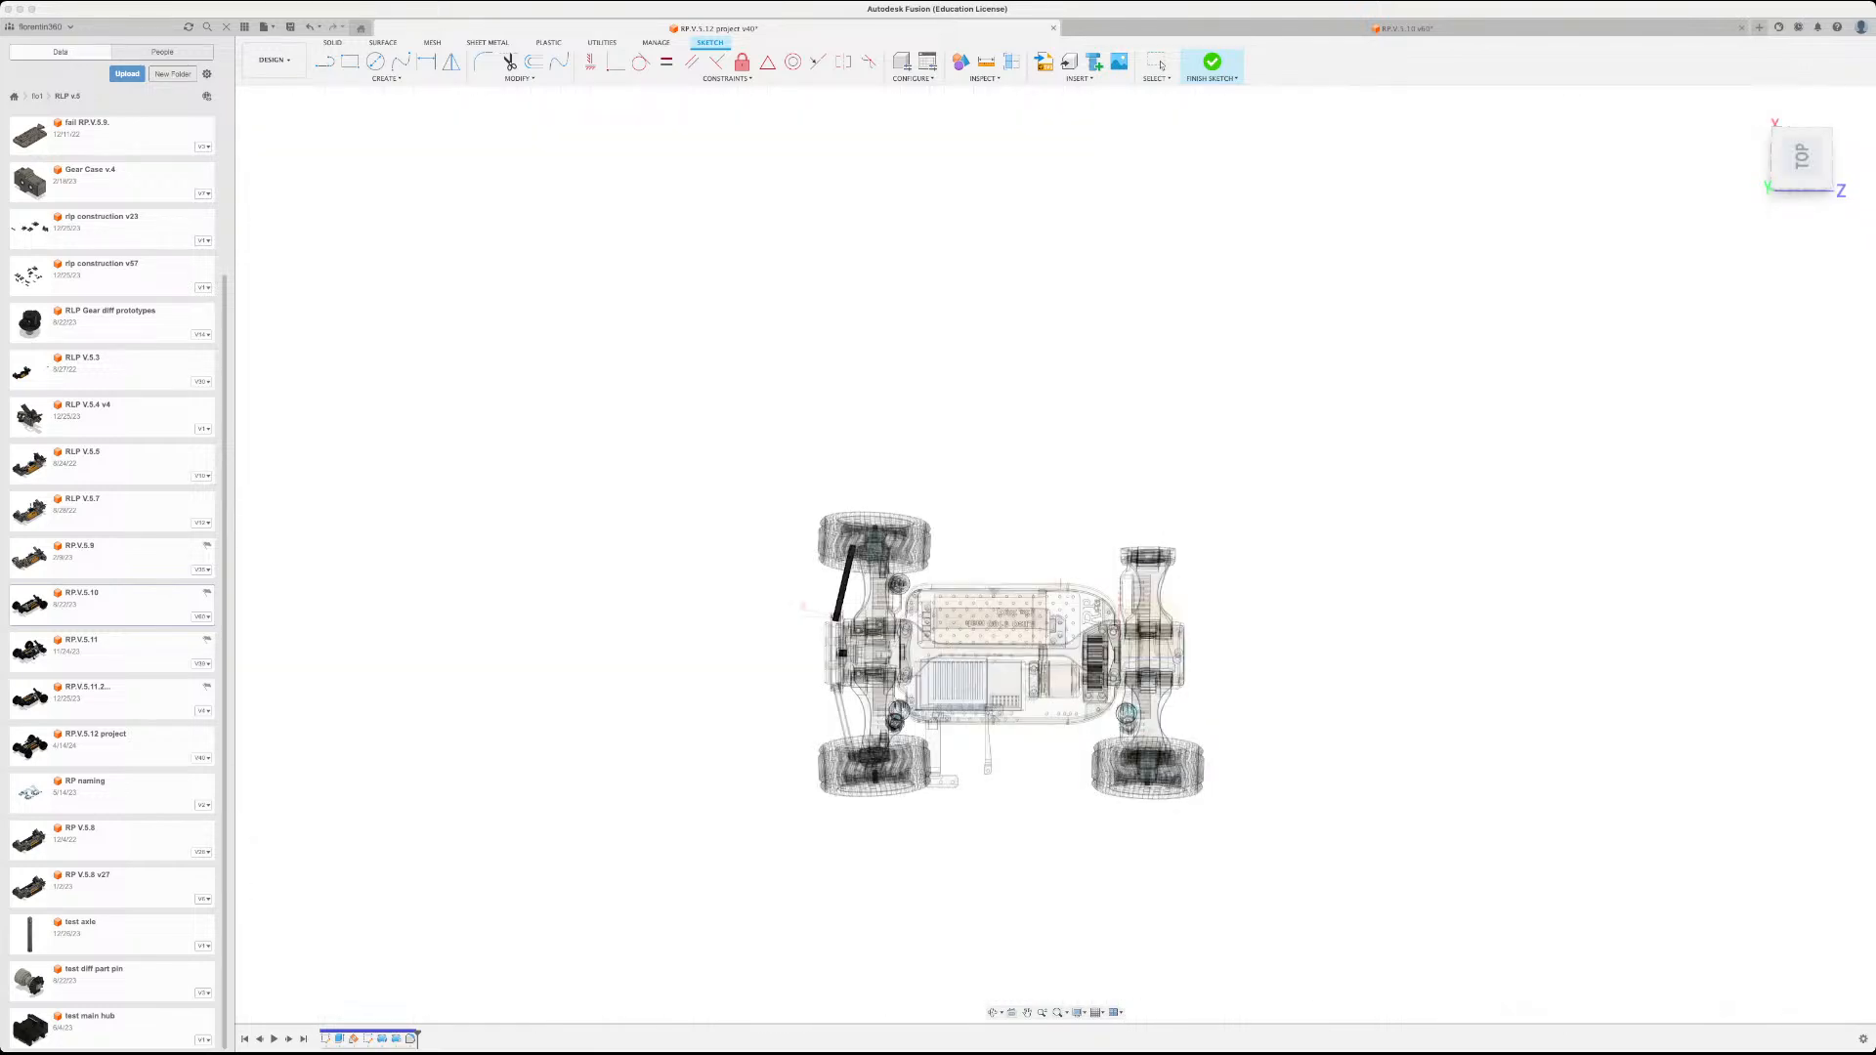
click(1195, 64)
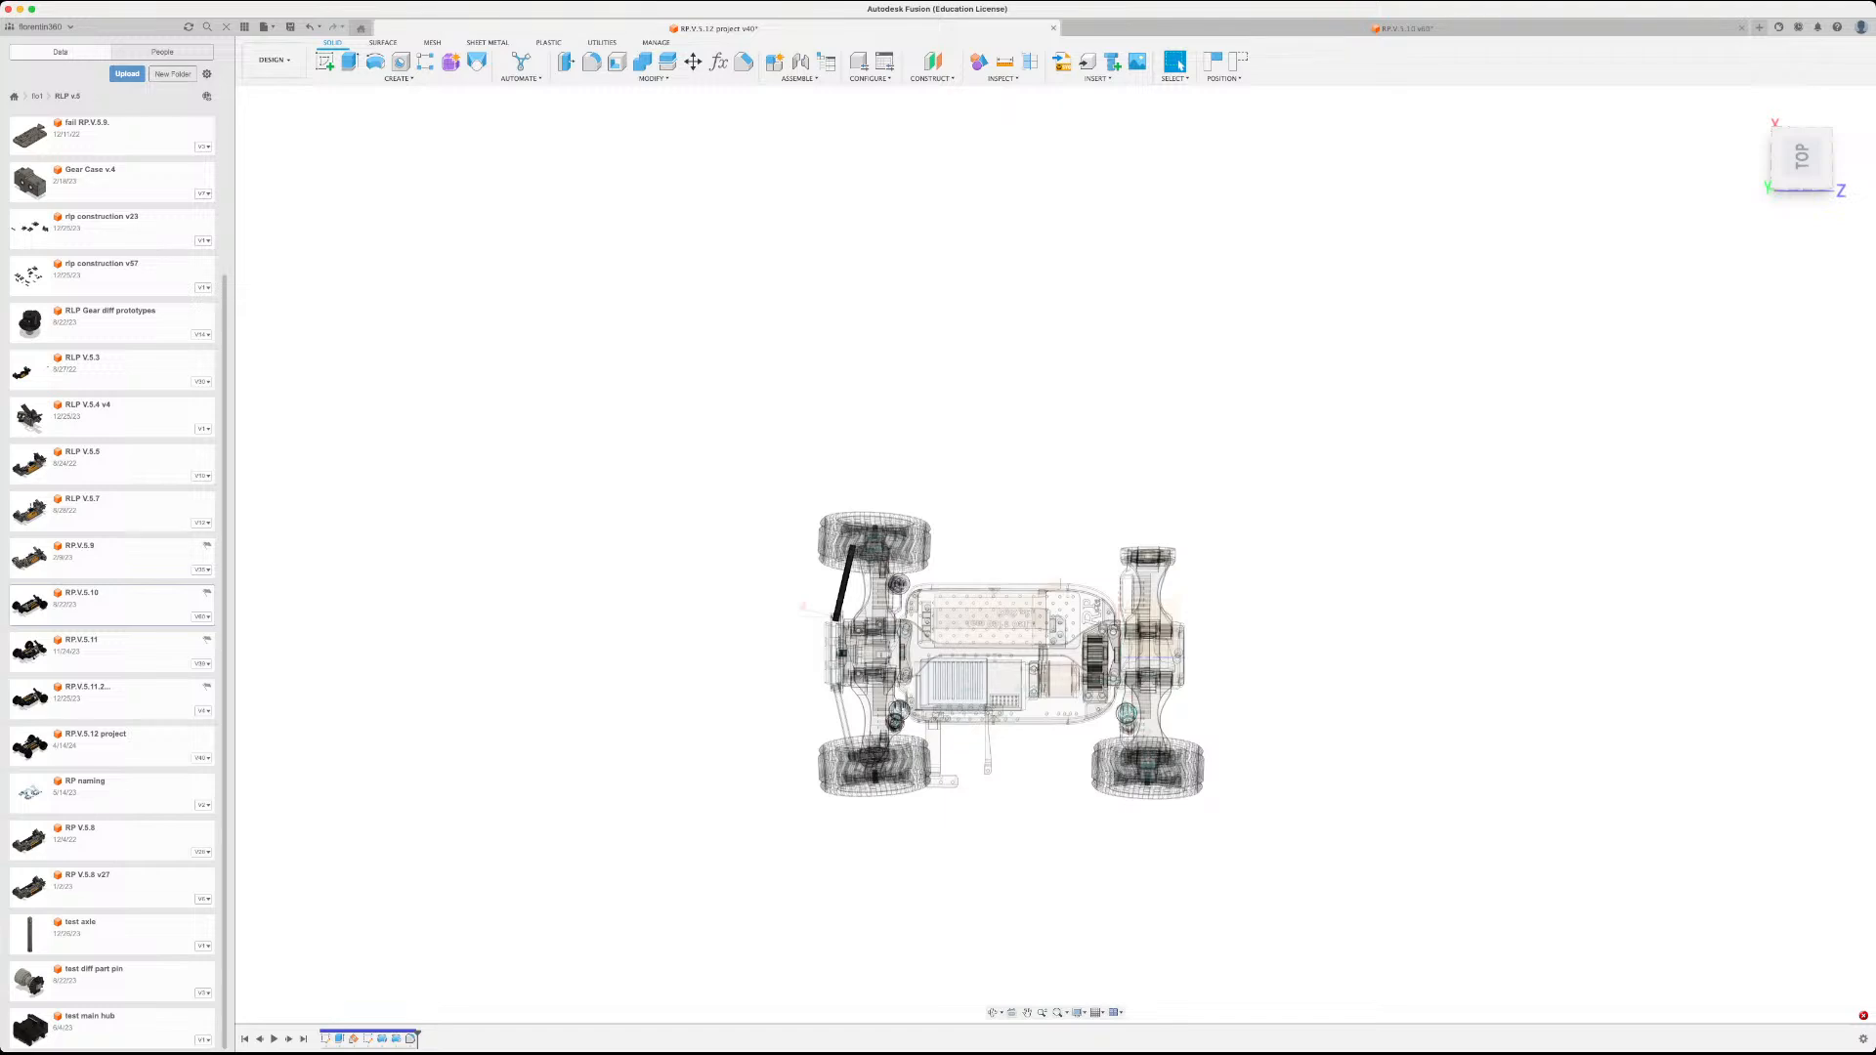
- Measure the distance between the circular edges of the steering link's two end holes
scroll(919, 676, down, 1)
scroll(918, 676, up, 2)
mouse_move(918, 665)
shift+middle_down()
mouse_move(918, 695)
mouse_move(919, 661)
mouse_move(919, 678)
shift+middle_up()
scroll(918, 676, up, 5)
scroll(735, 545, up, 3)
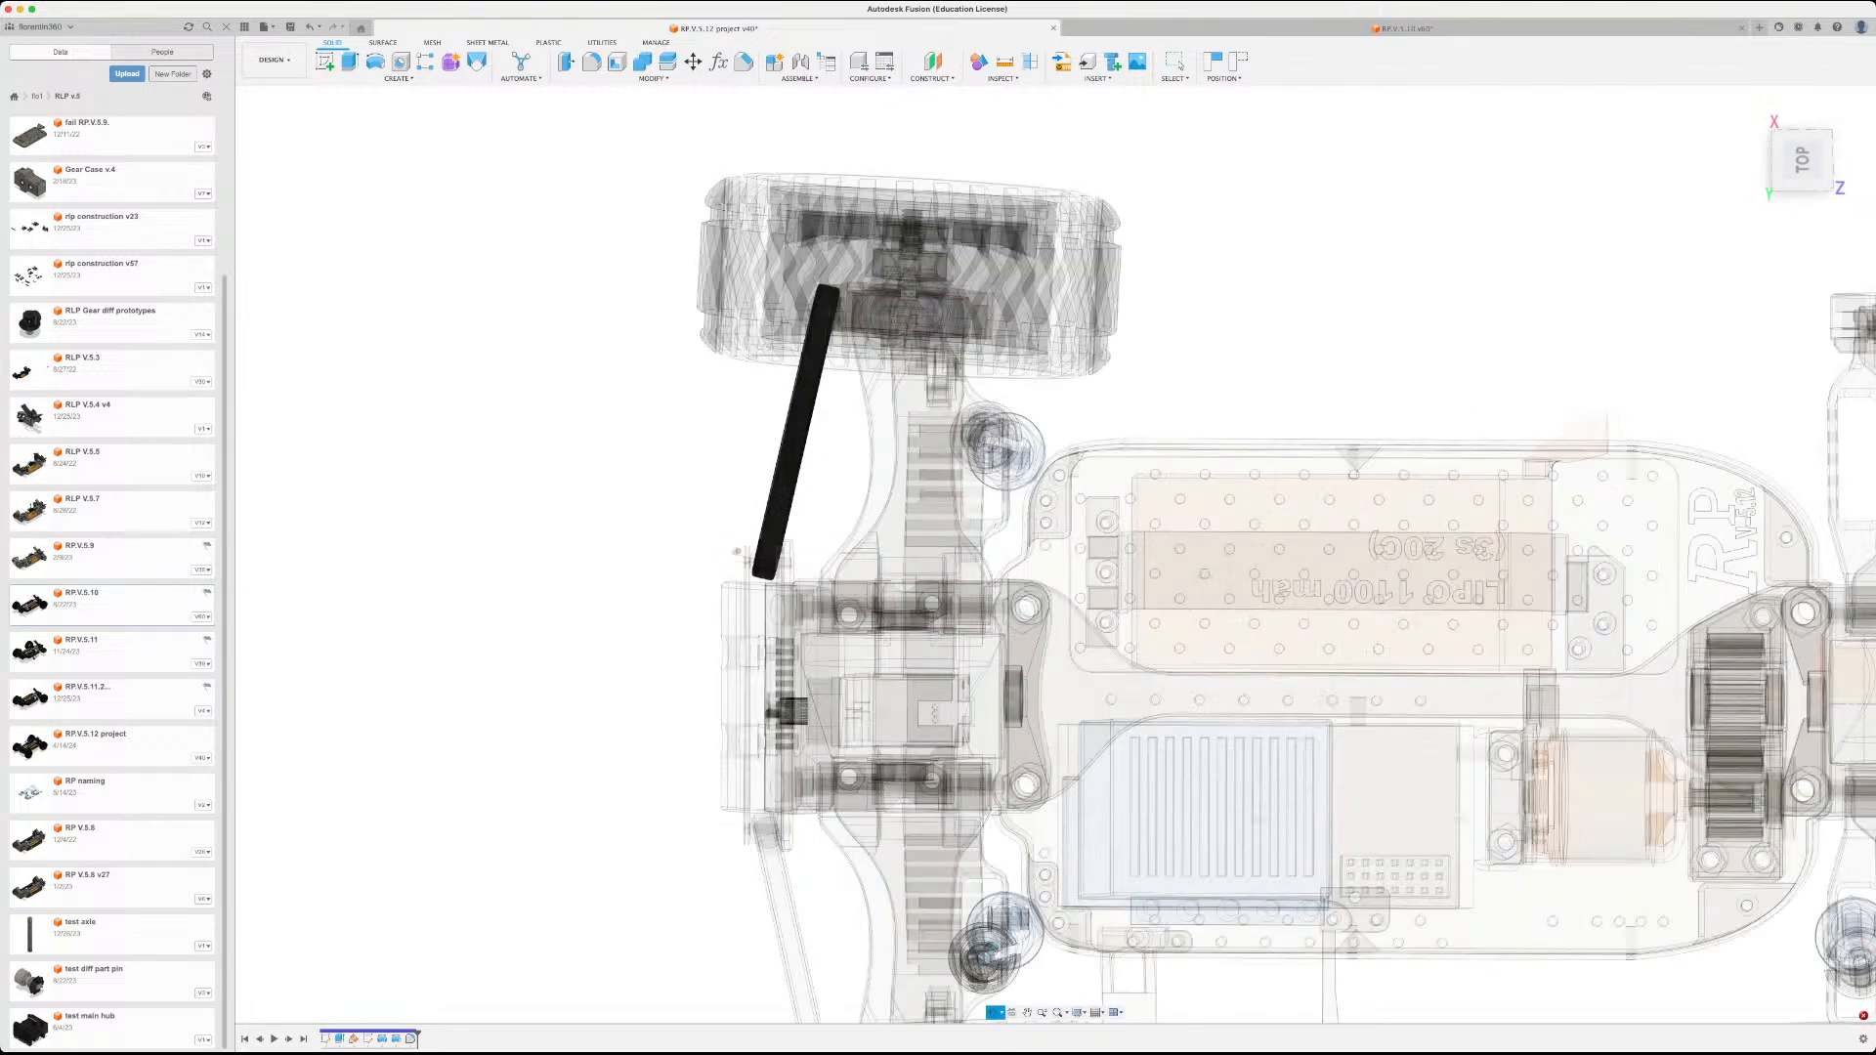
shift+middle_drag(737, 552, 774, 510)
scroll(774, 508, up, 2)
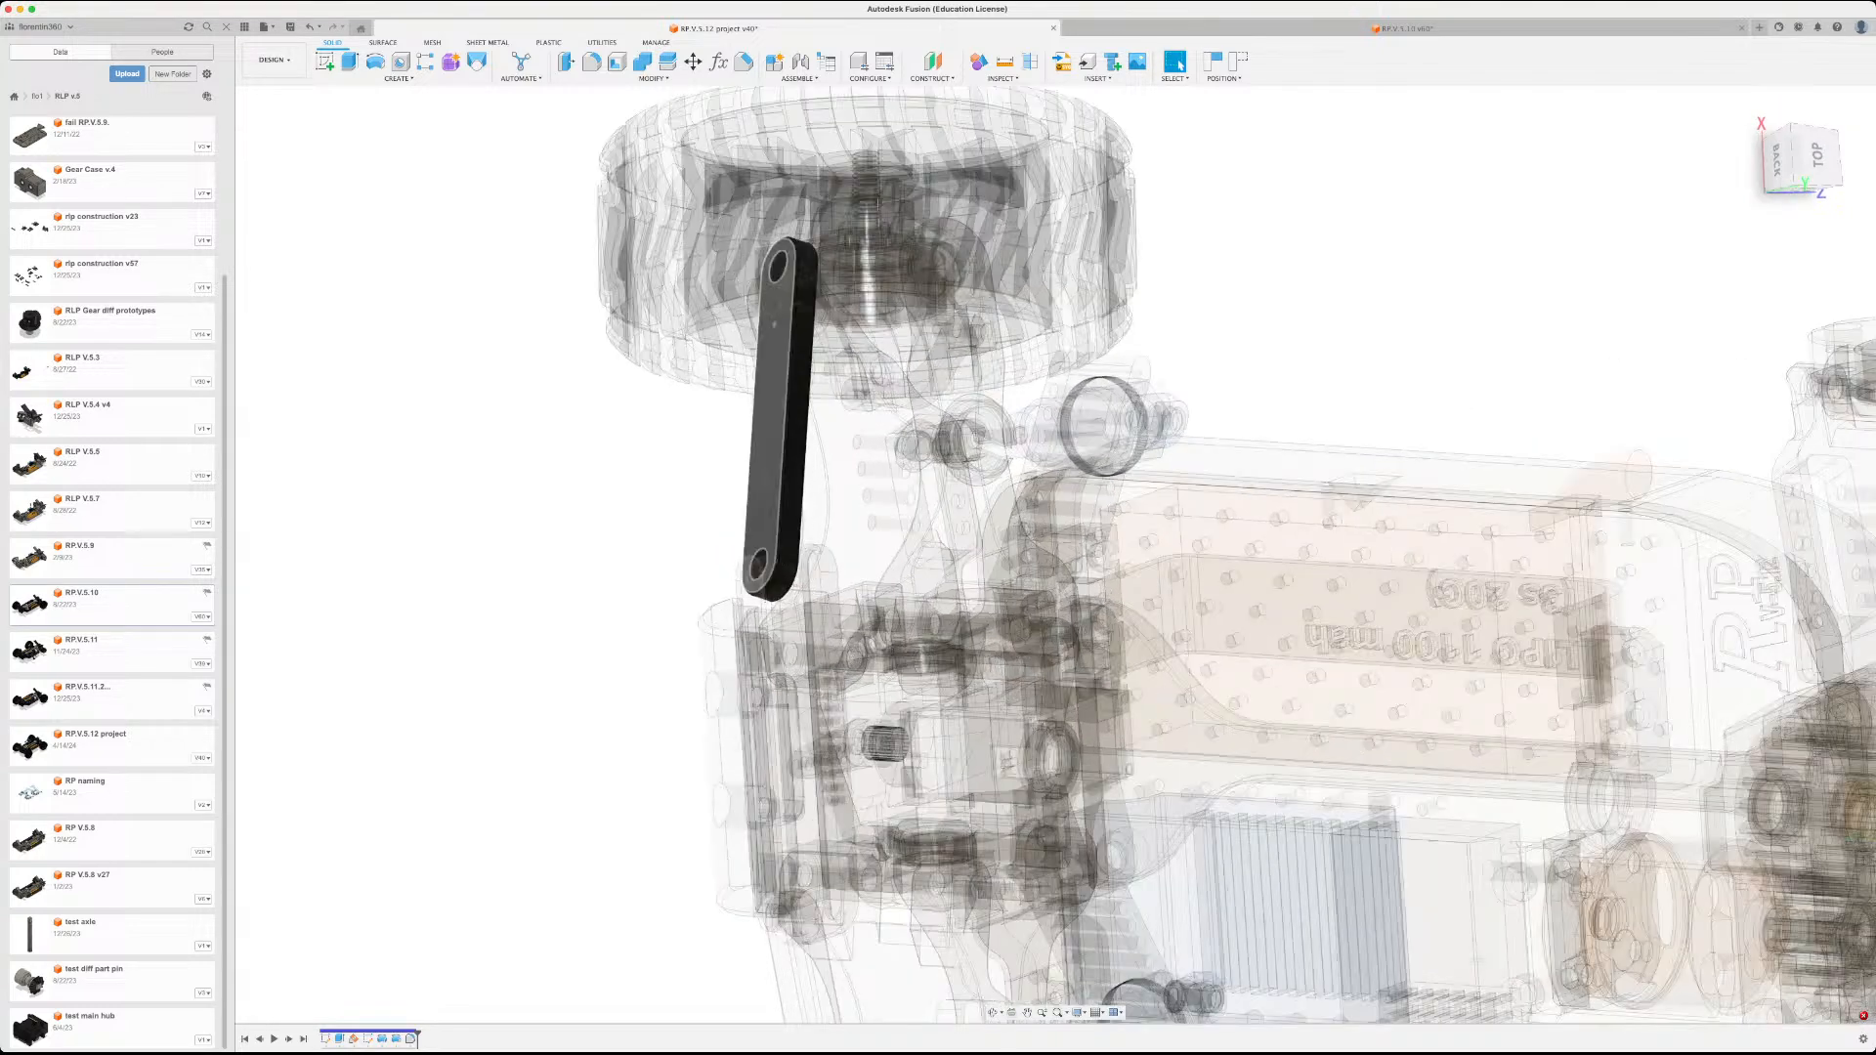
key(i)
click(764, 554)
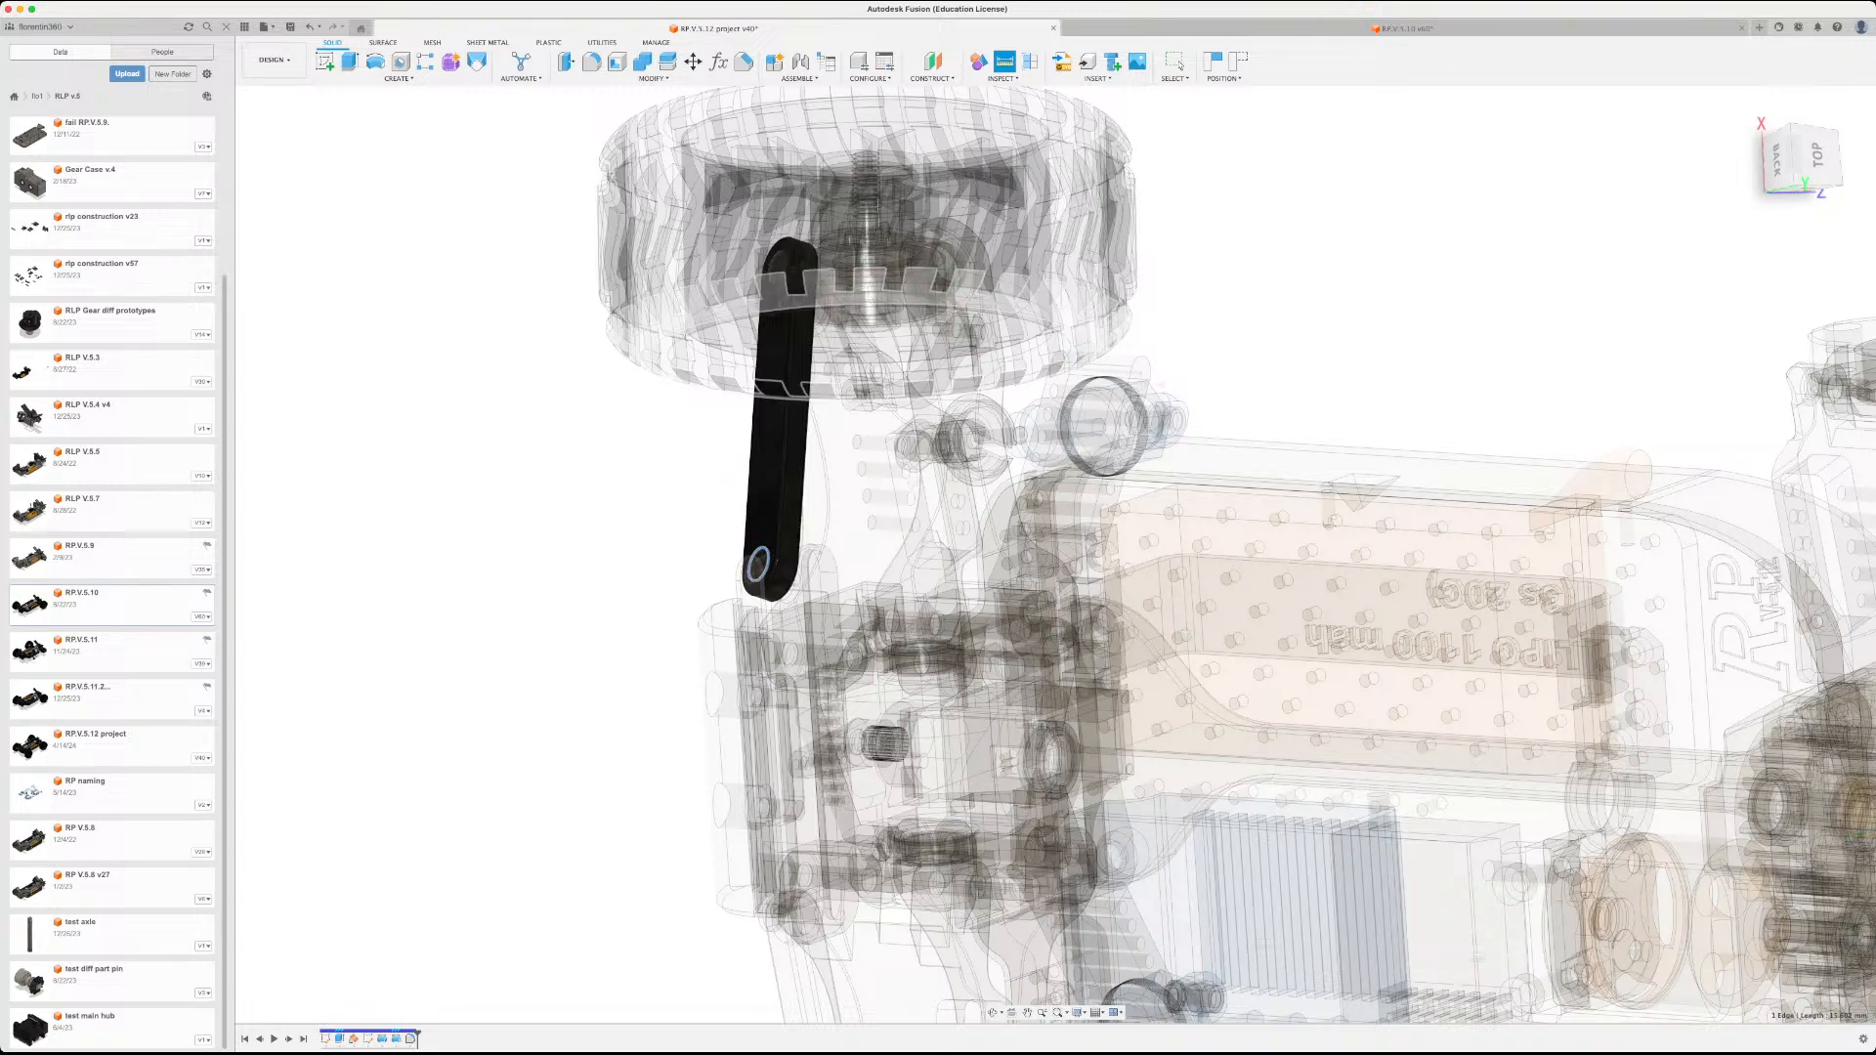
scroll(794, 262, up, 5)
shift+middle_drag(794, 262, 786, 174)
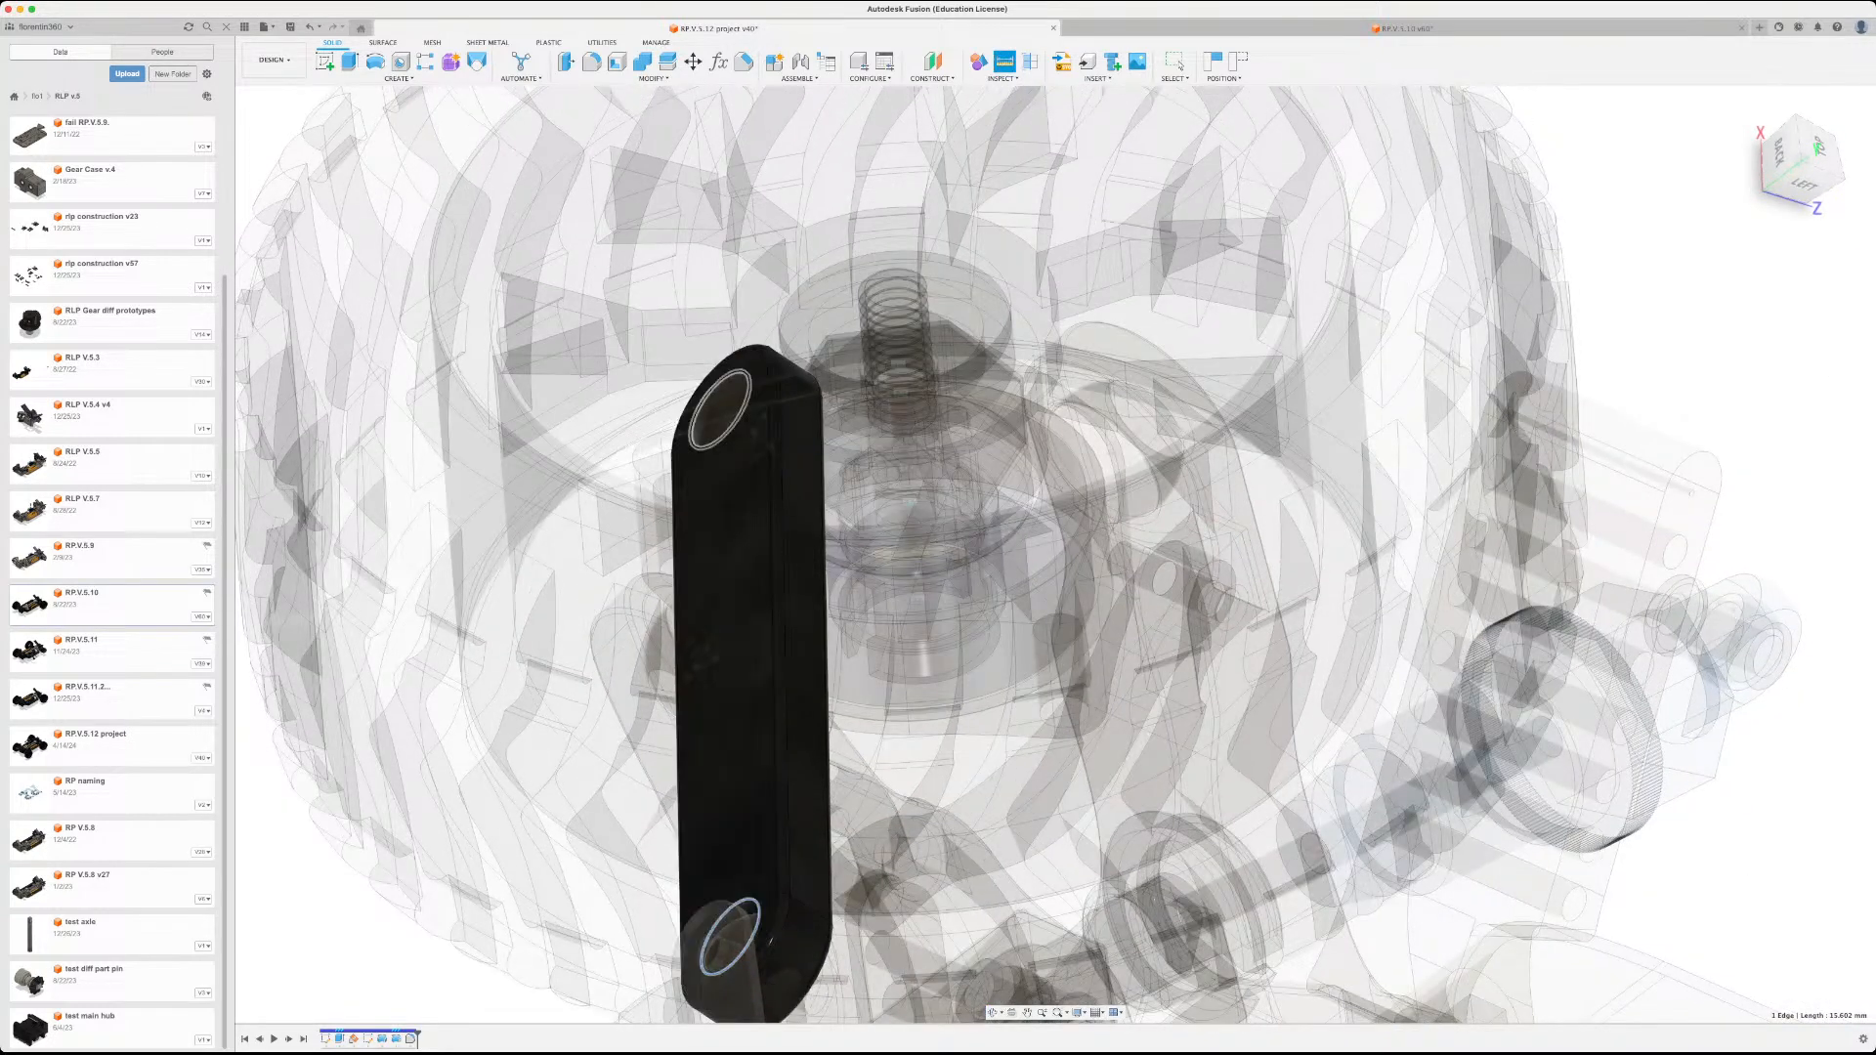
scroll(723, 436, down, 5)
click(723, 436)
shift+middle_drag(813, 469, 827, 559)
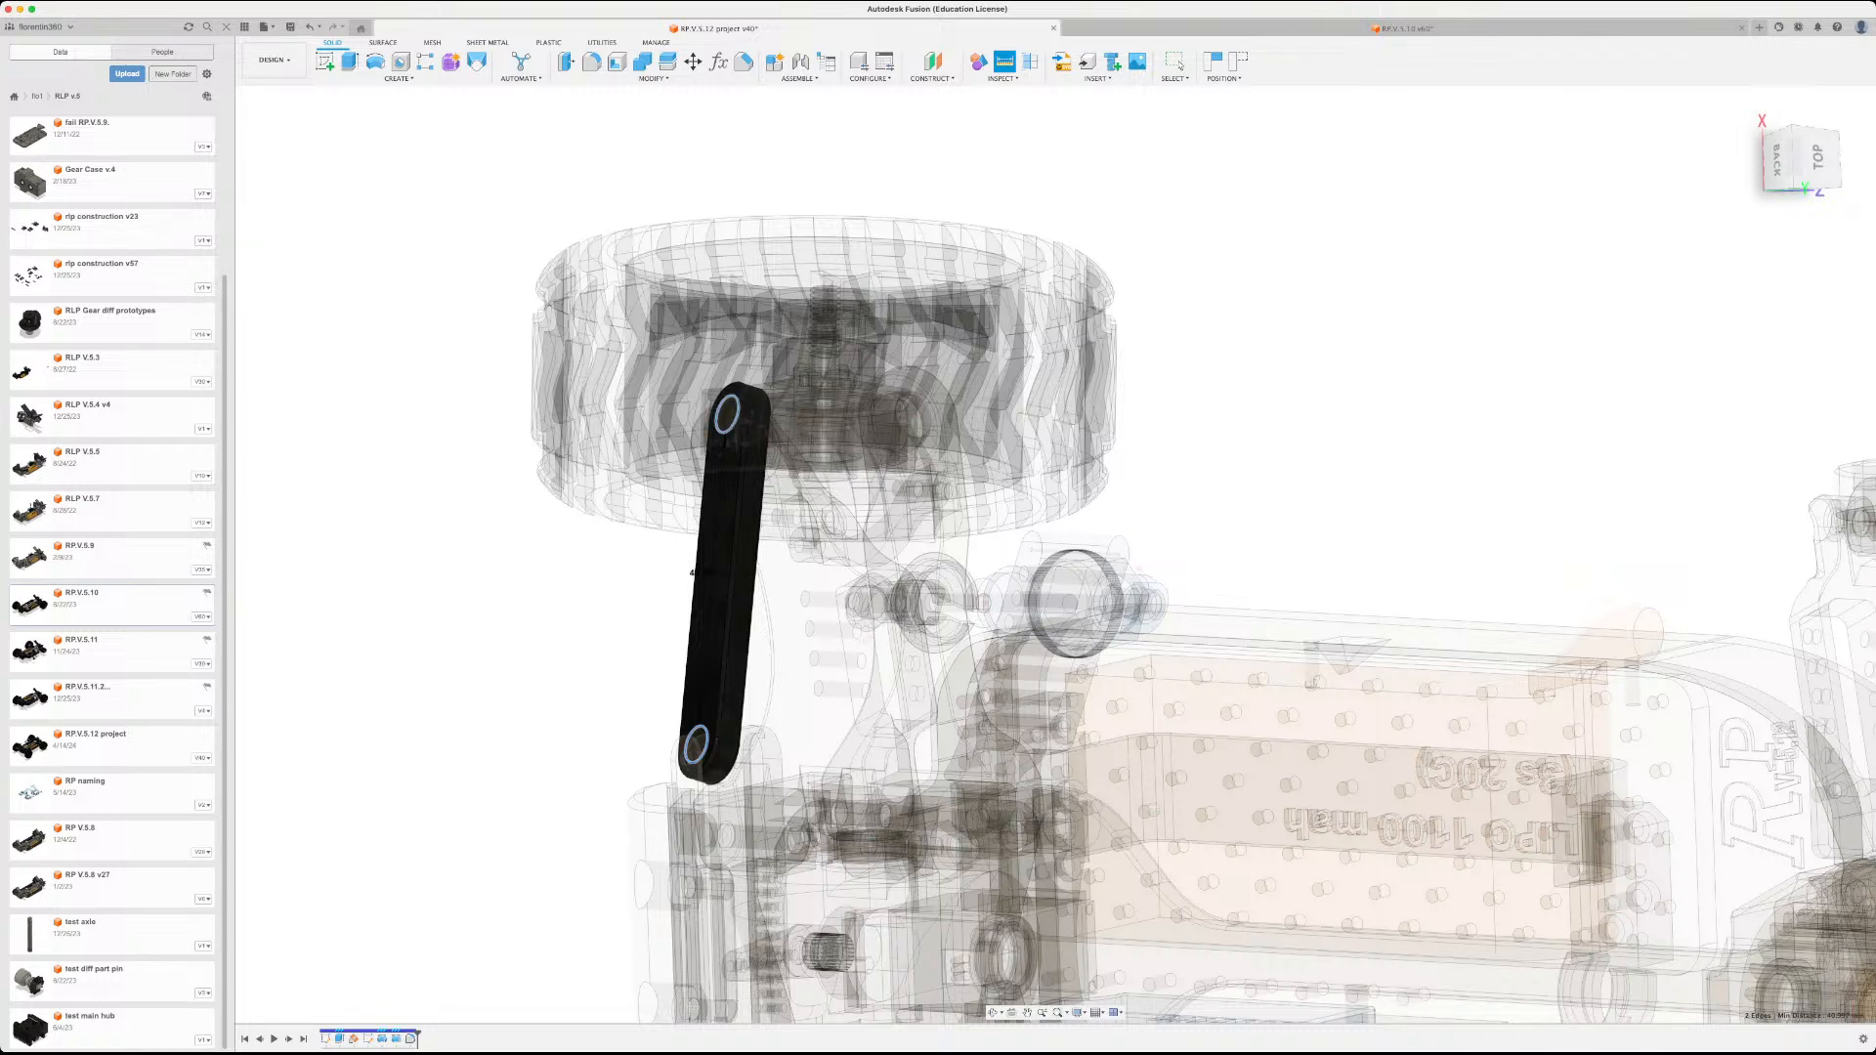
key(Escape)
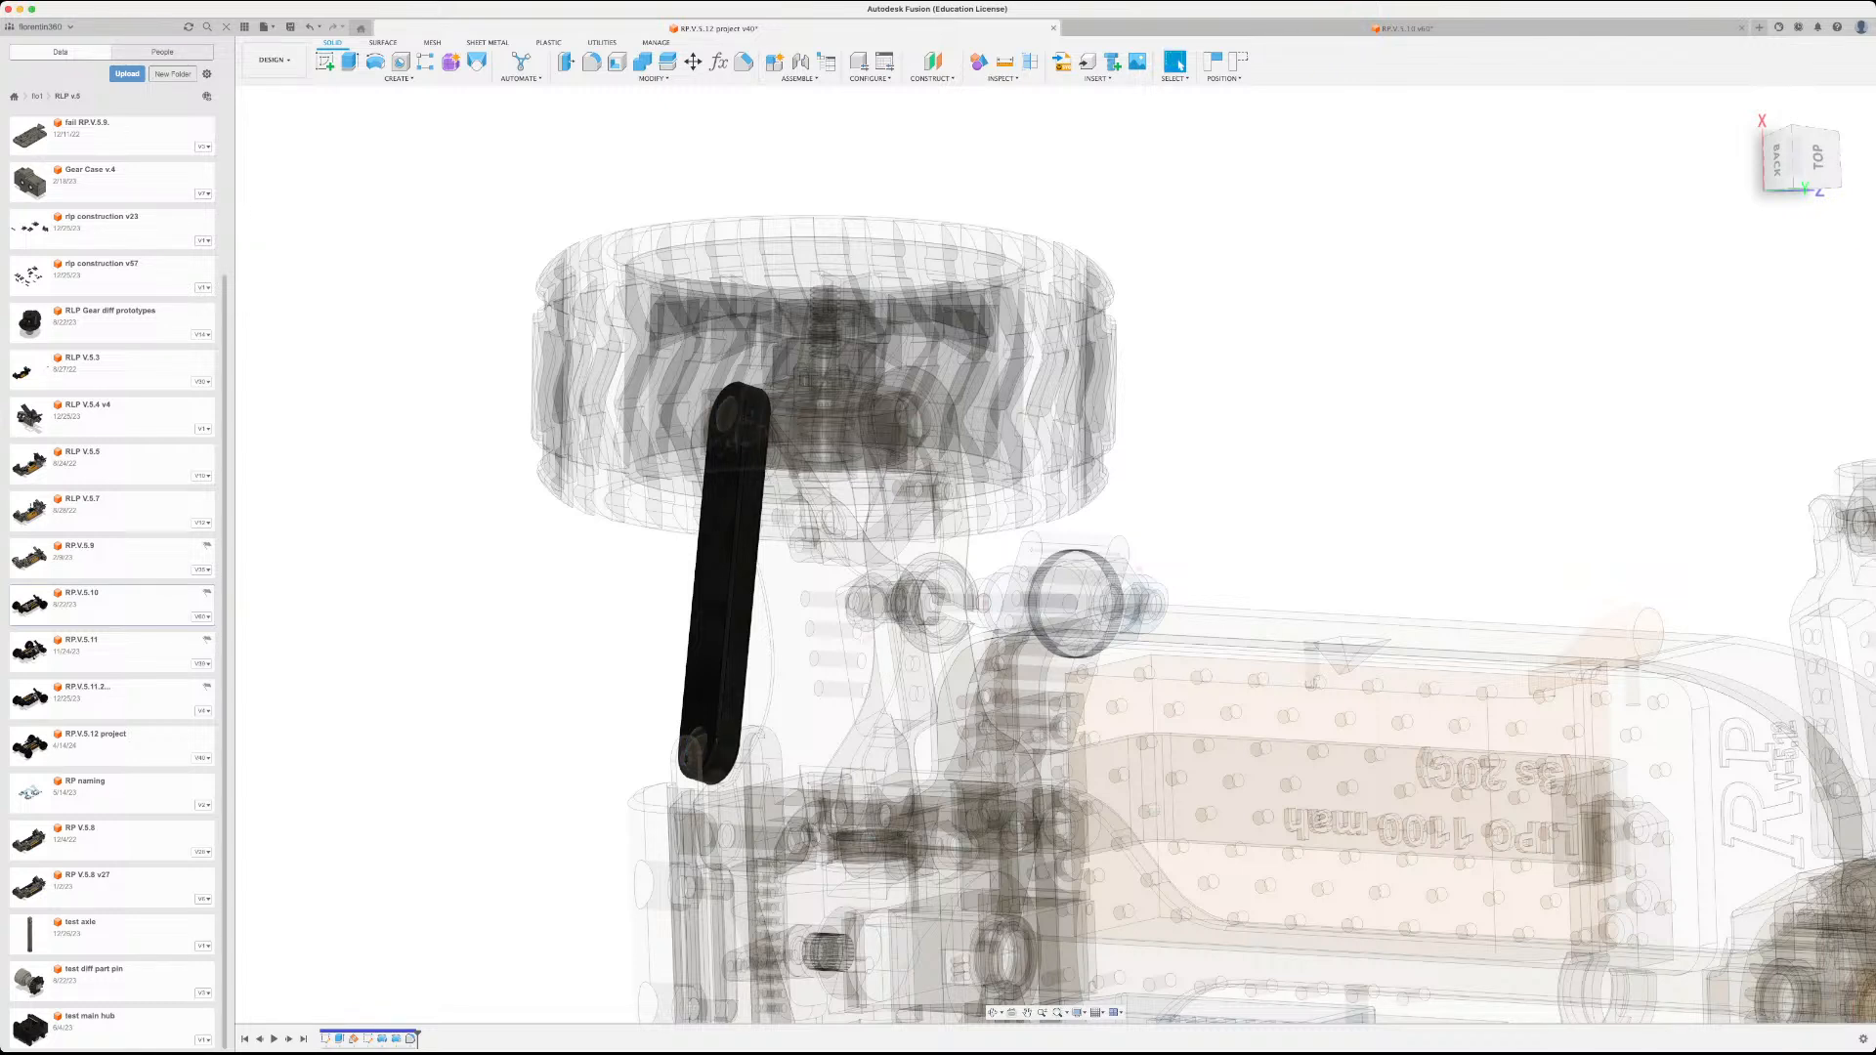
- Check the hole spacing in the steering link's base sketch, and remeasure the distance between the hole edges on the body
double_click(325, 1039)
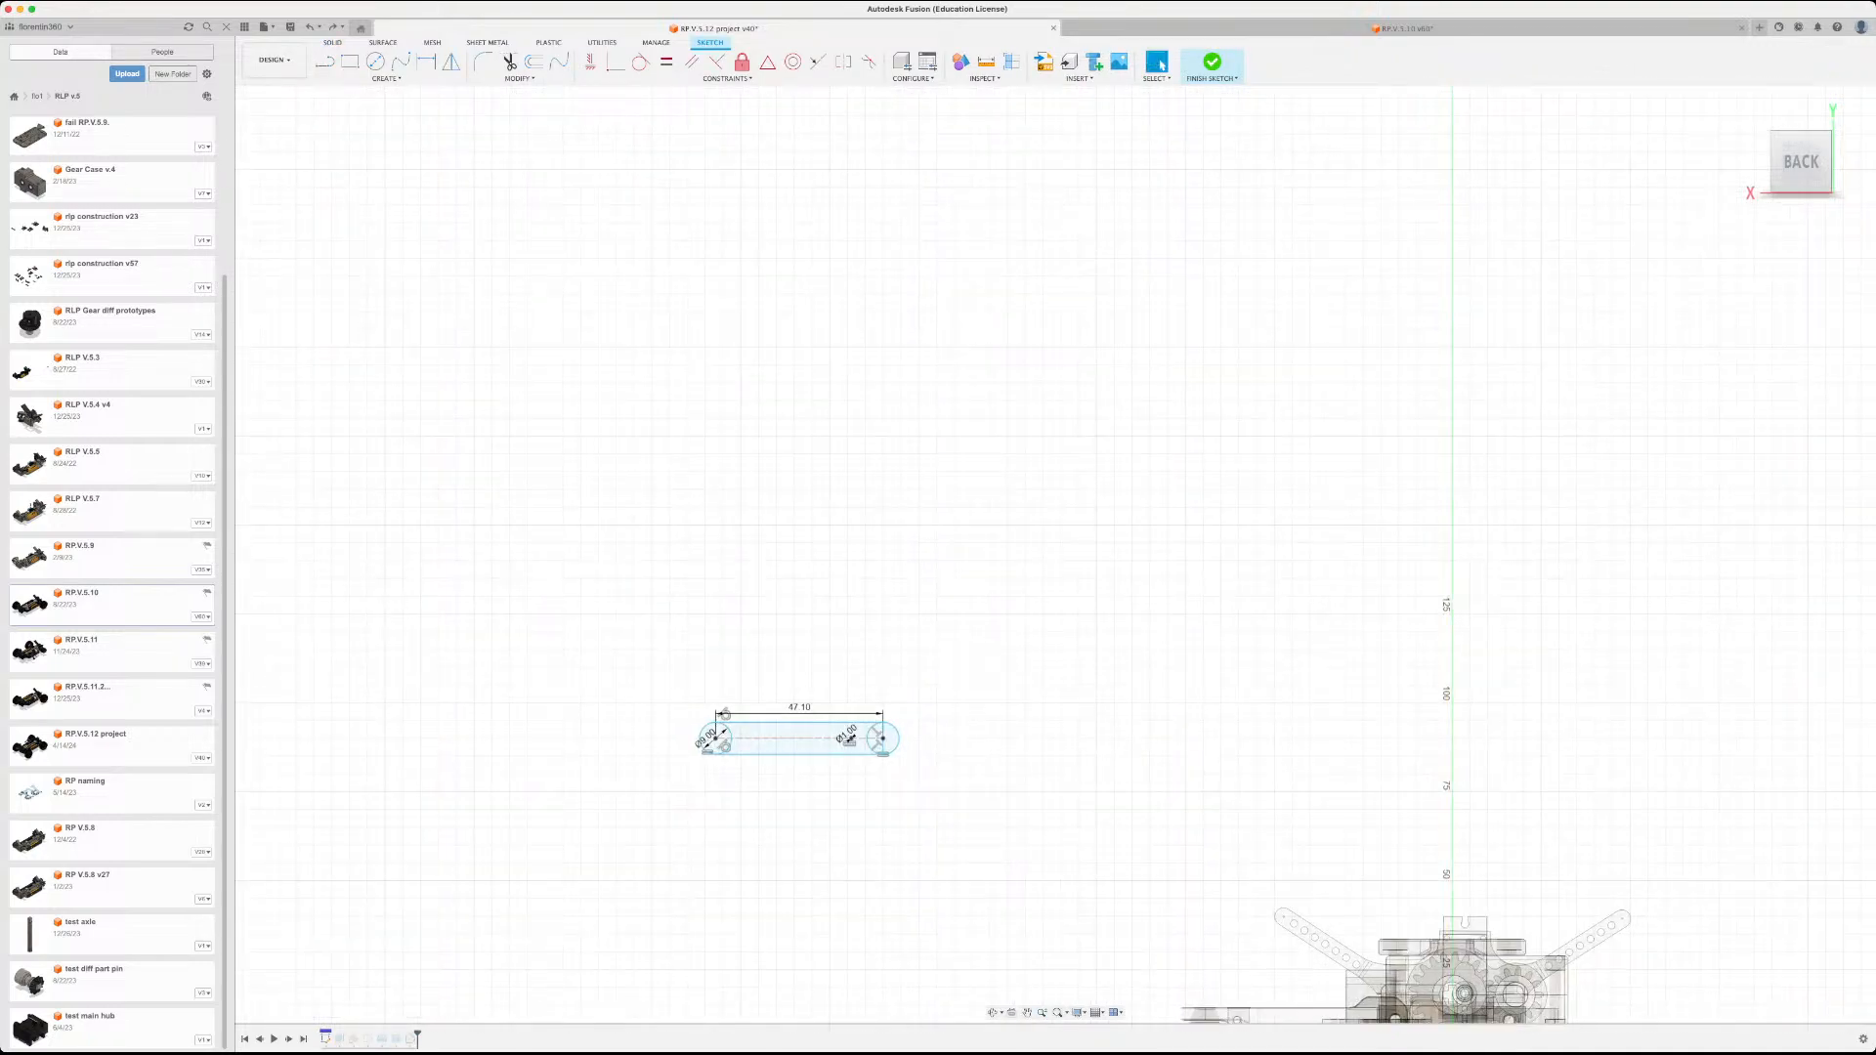
scroll(1273, 702, up, 8)
shift+middle_drag(1272, 702, 1159, 392)
key(i)
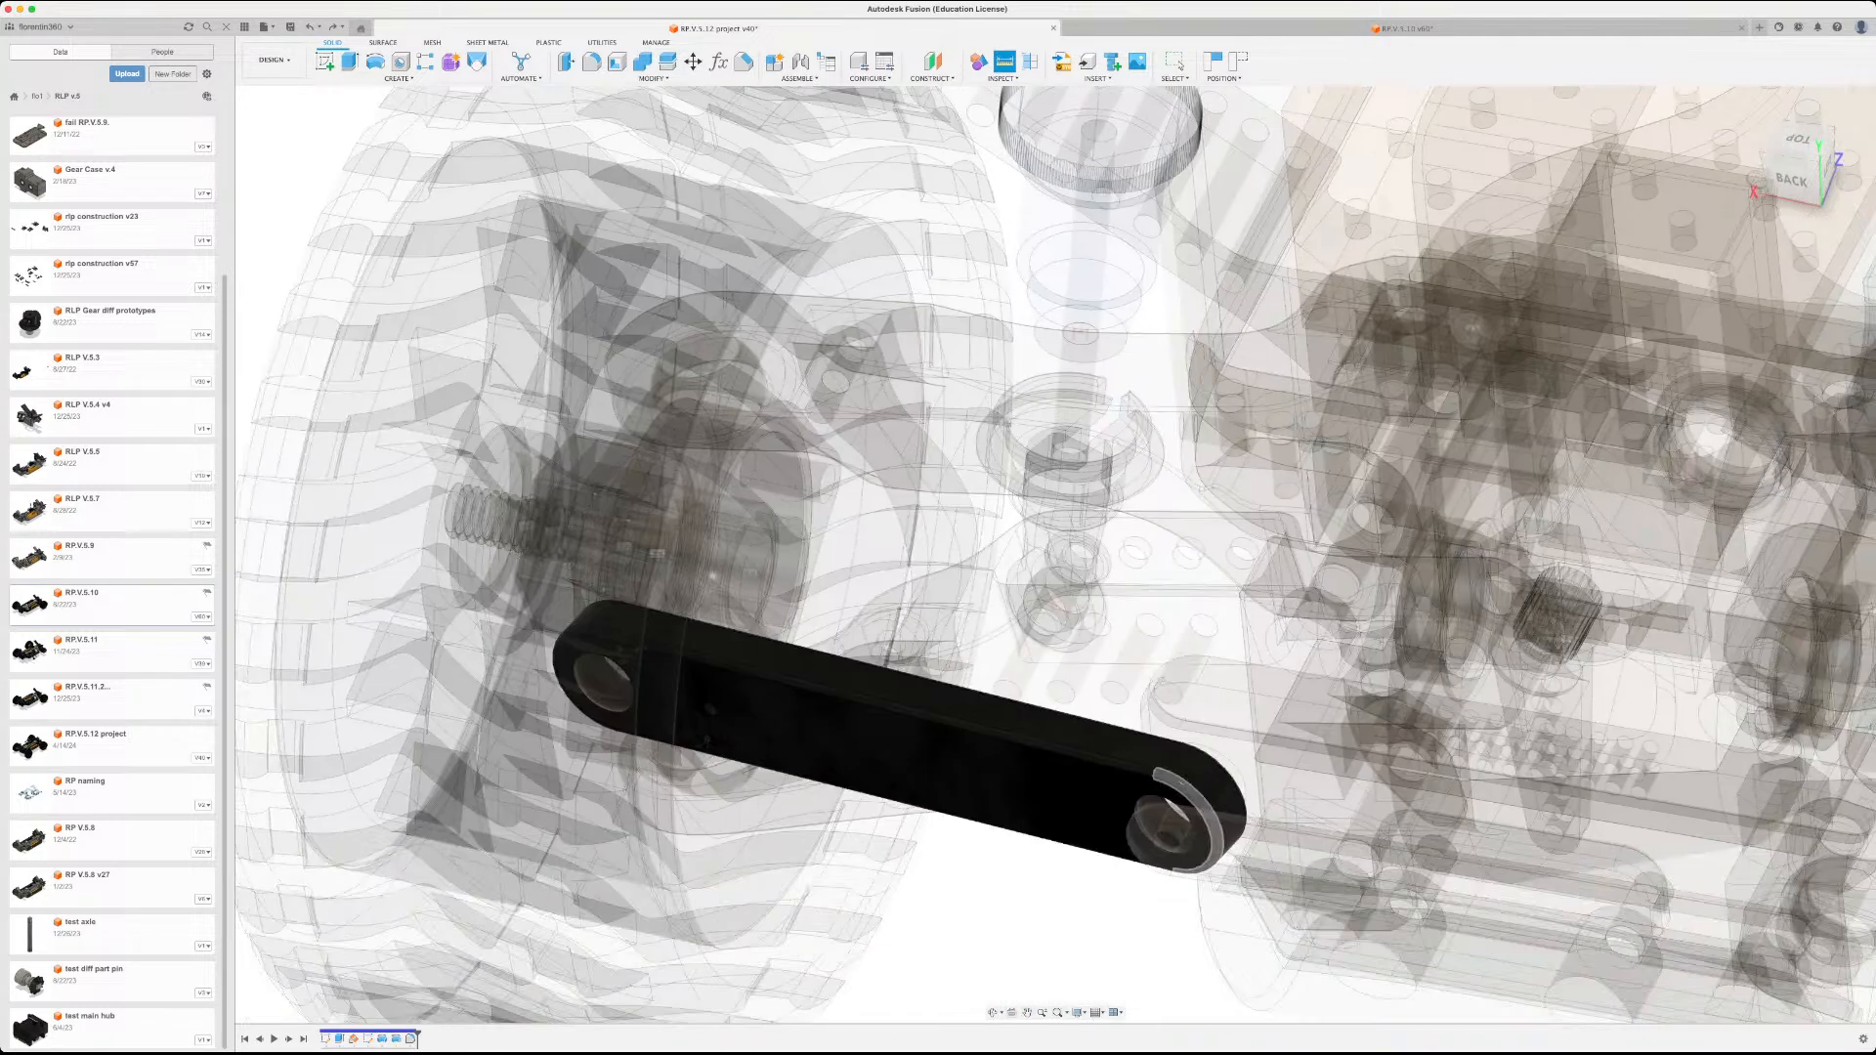
click(1142, 831)
shift+middle_drag(1142, 831, 918, 782)
click(681, 707)
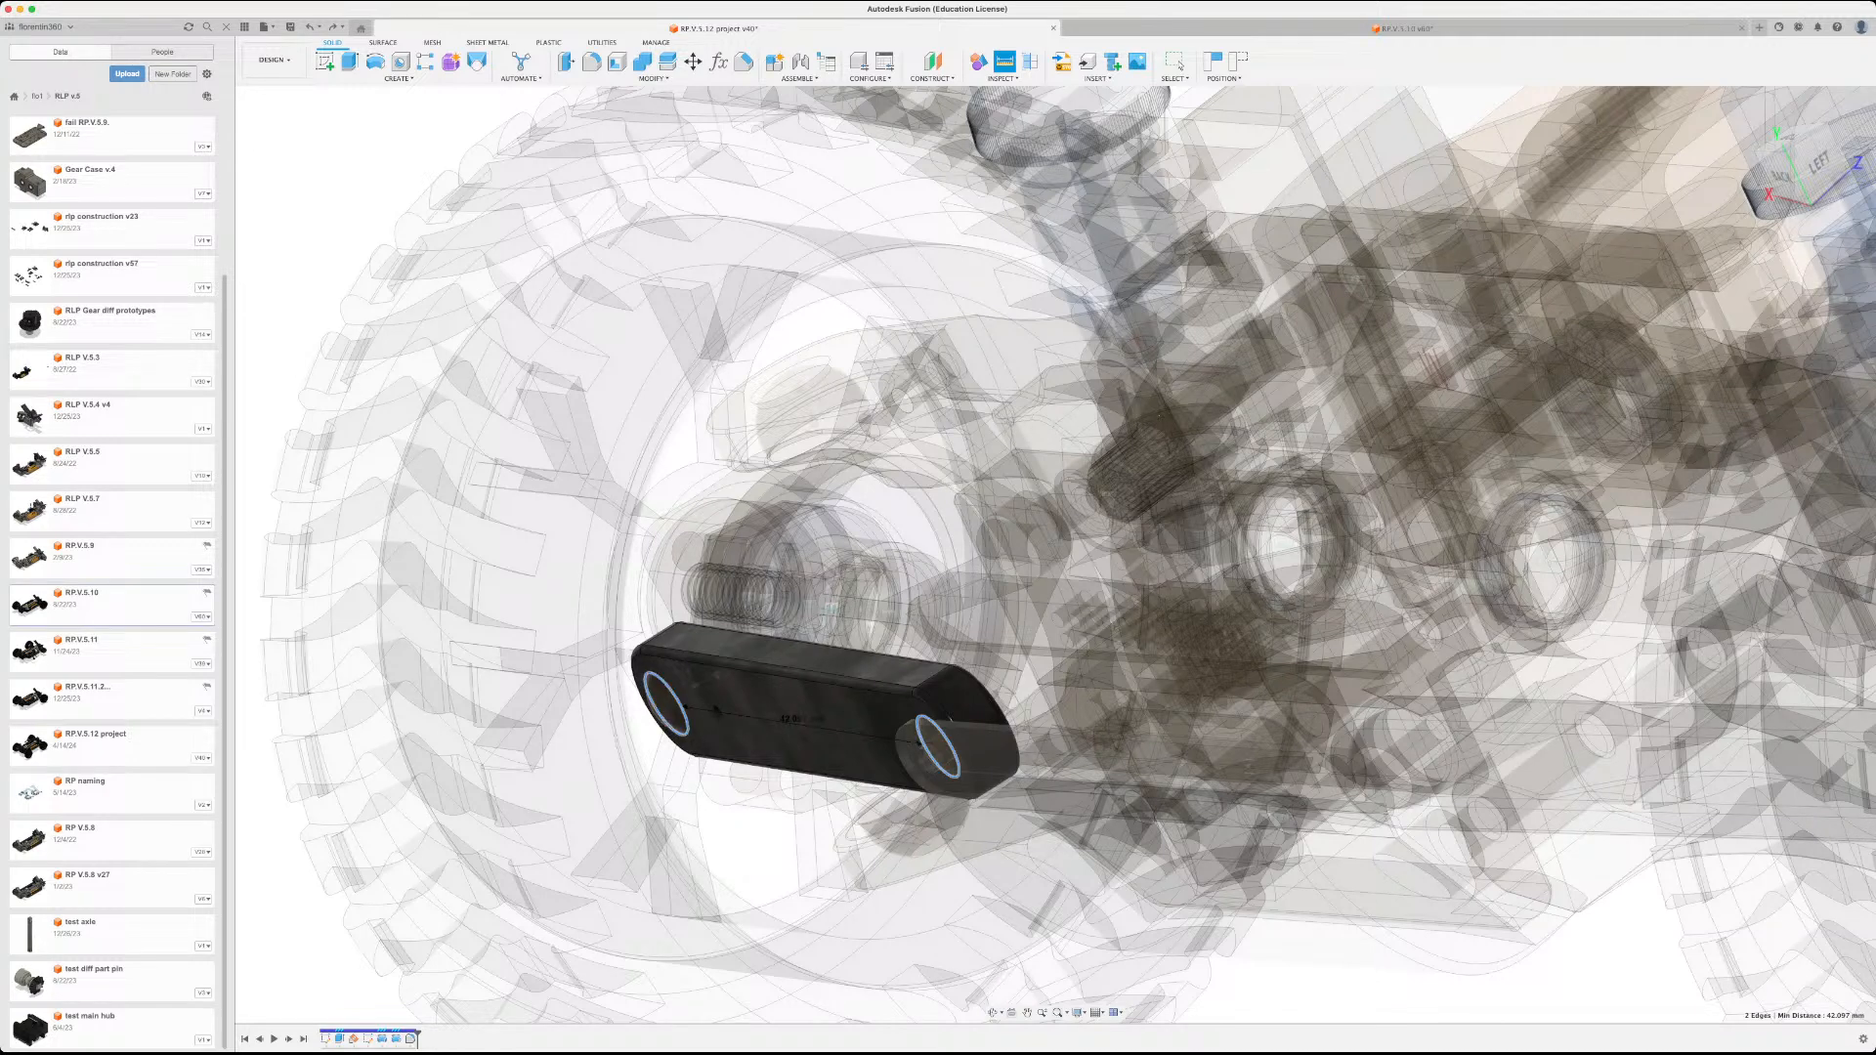
key(Escape)
scroll(912, 584, down, 6)
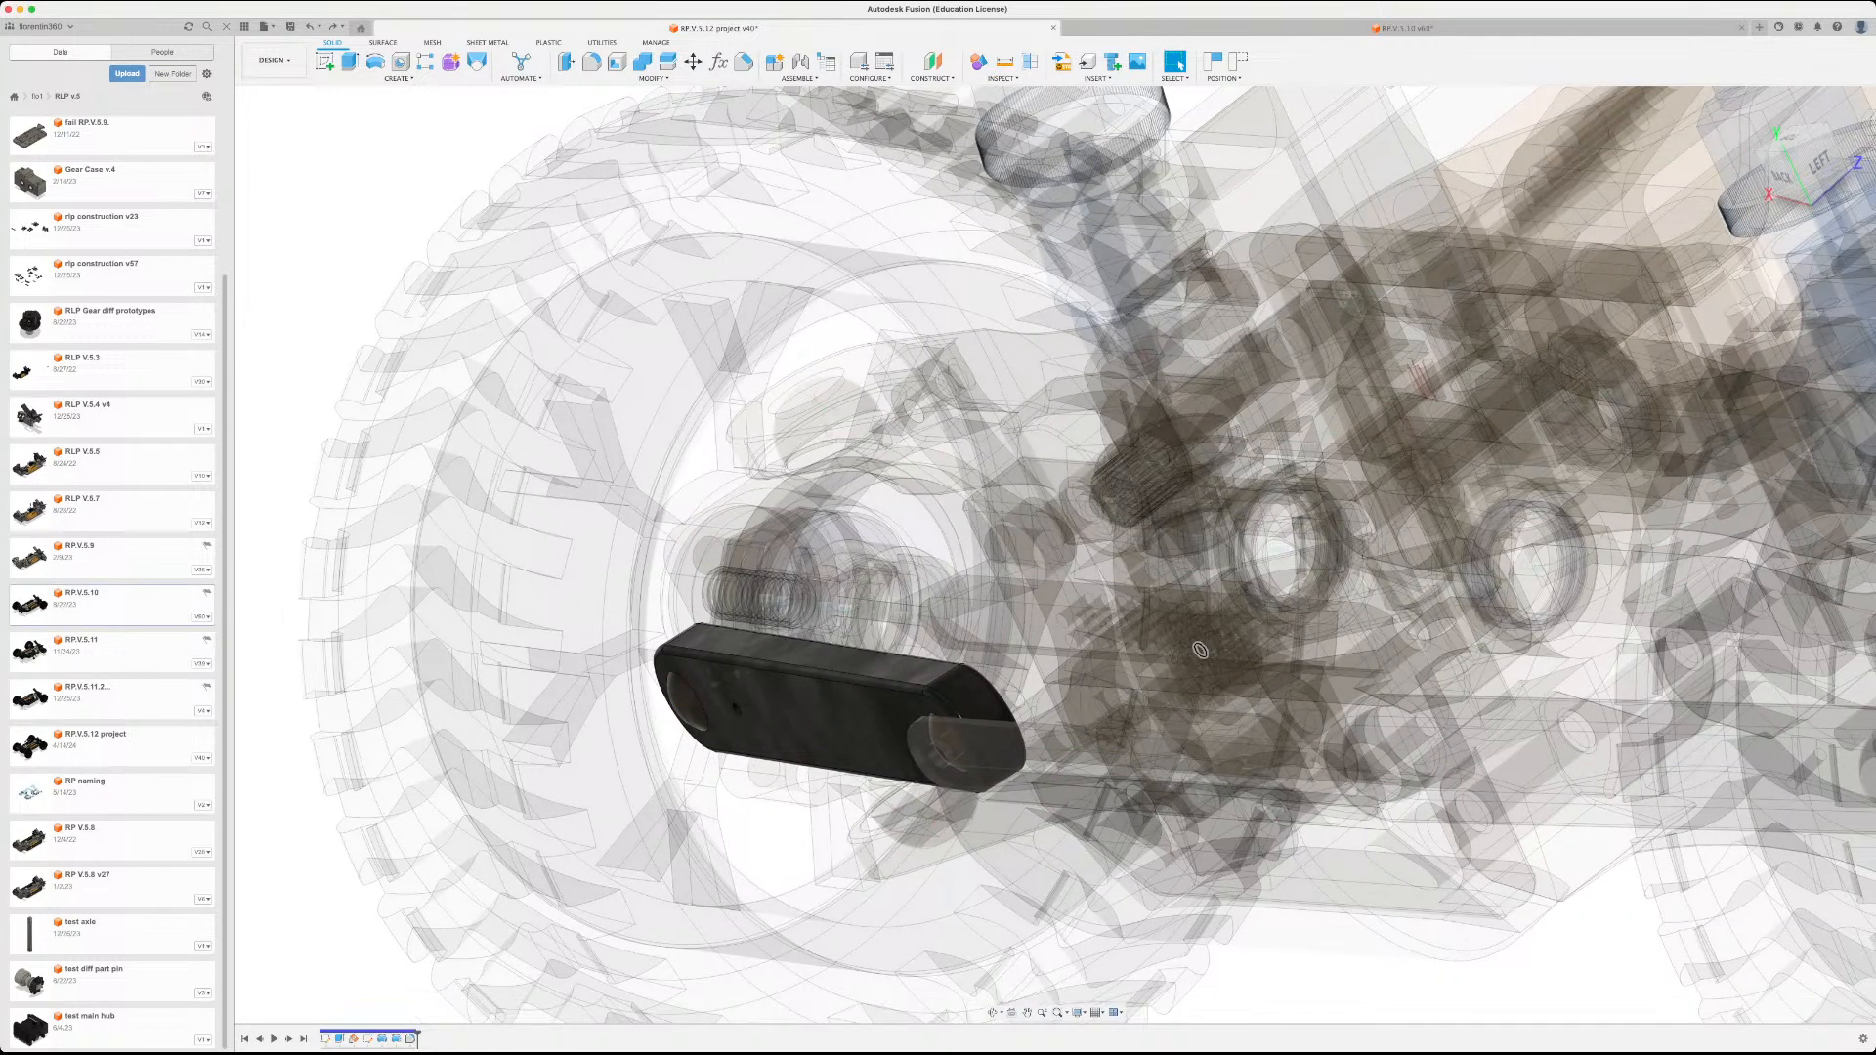
- Set the hole spacing in the steering link's base sketch to 44 mm and finish the sketch
click(326, 1039)
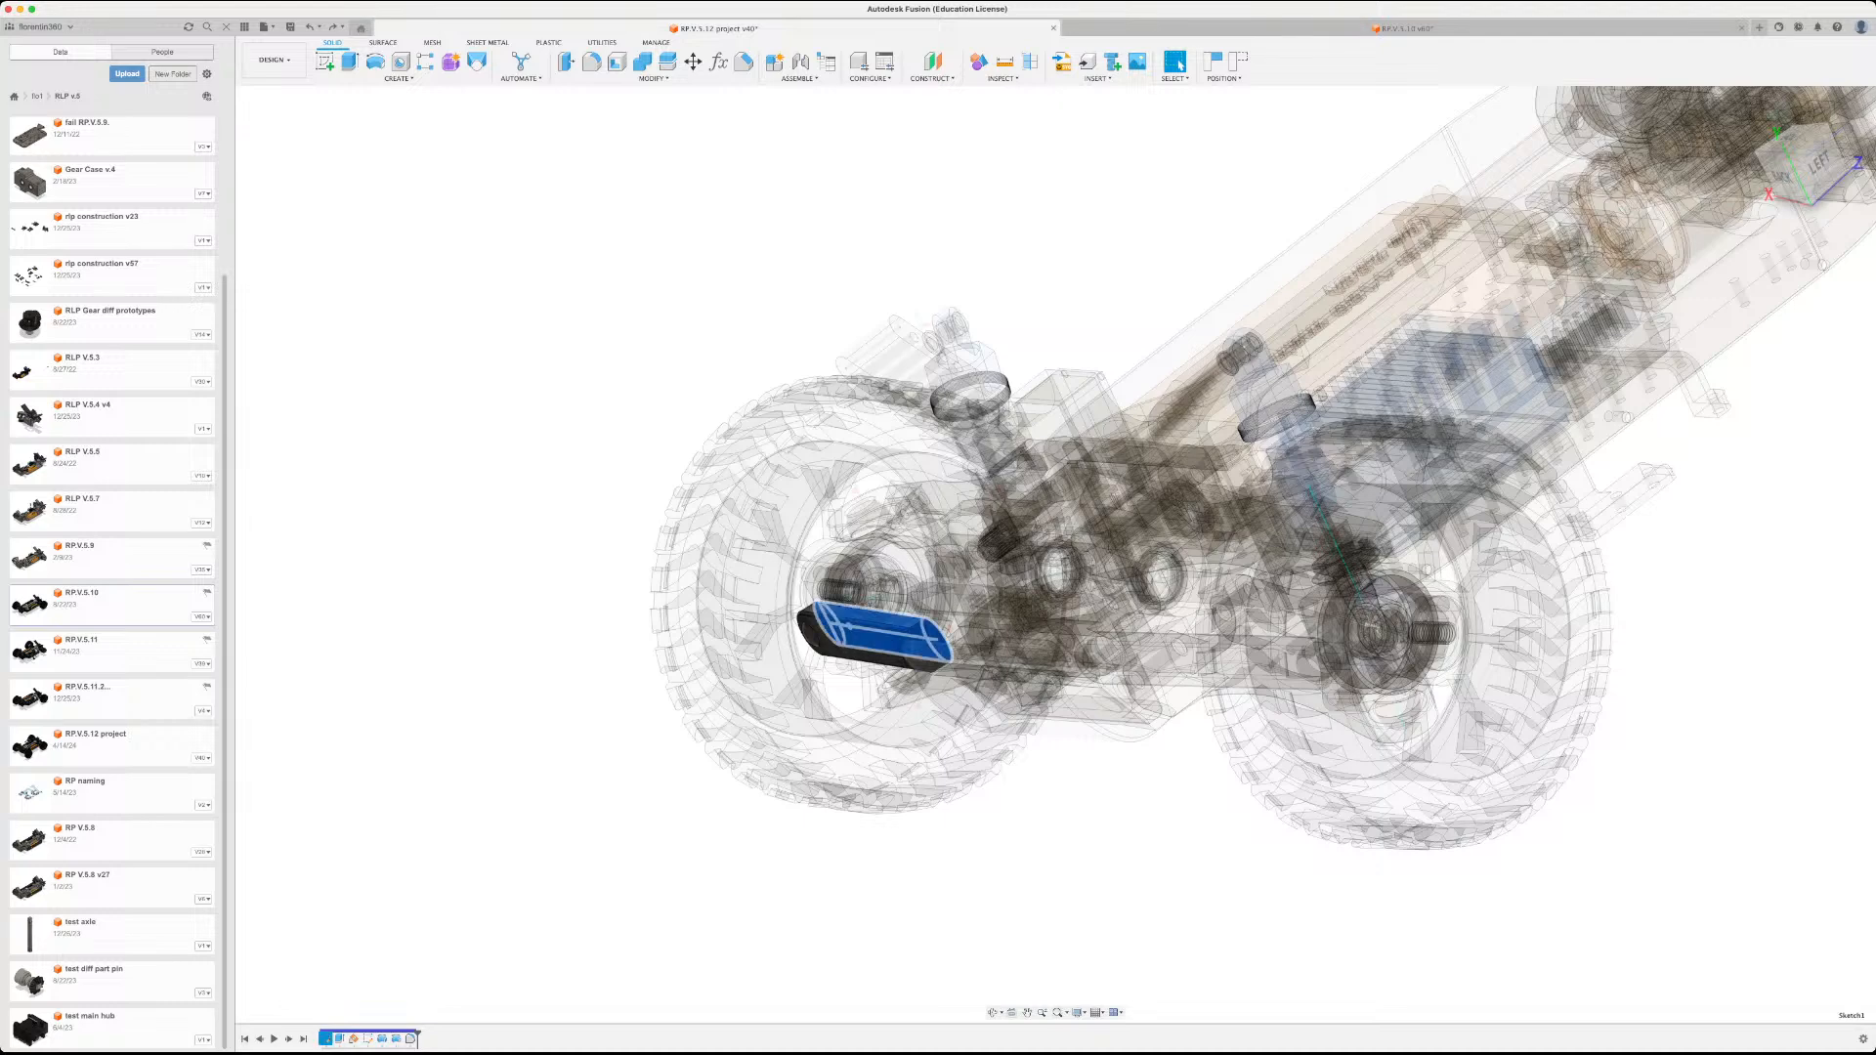
double_click(325, 1039)
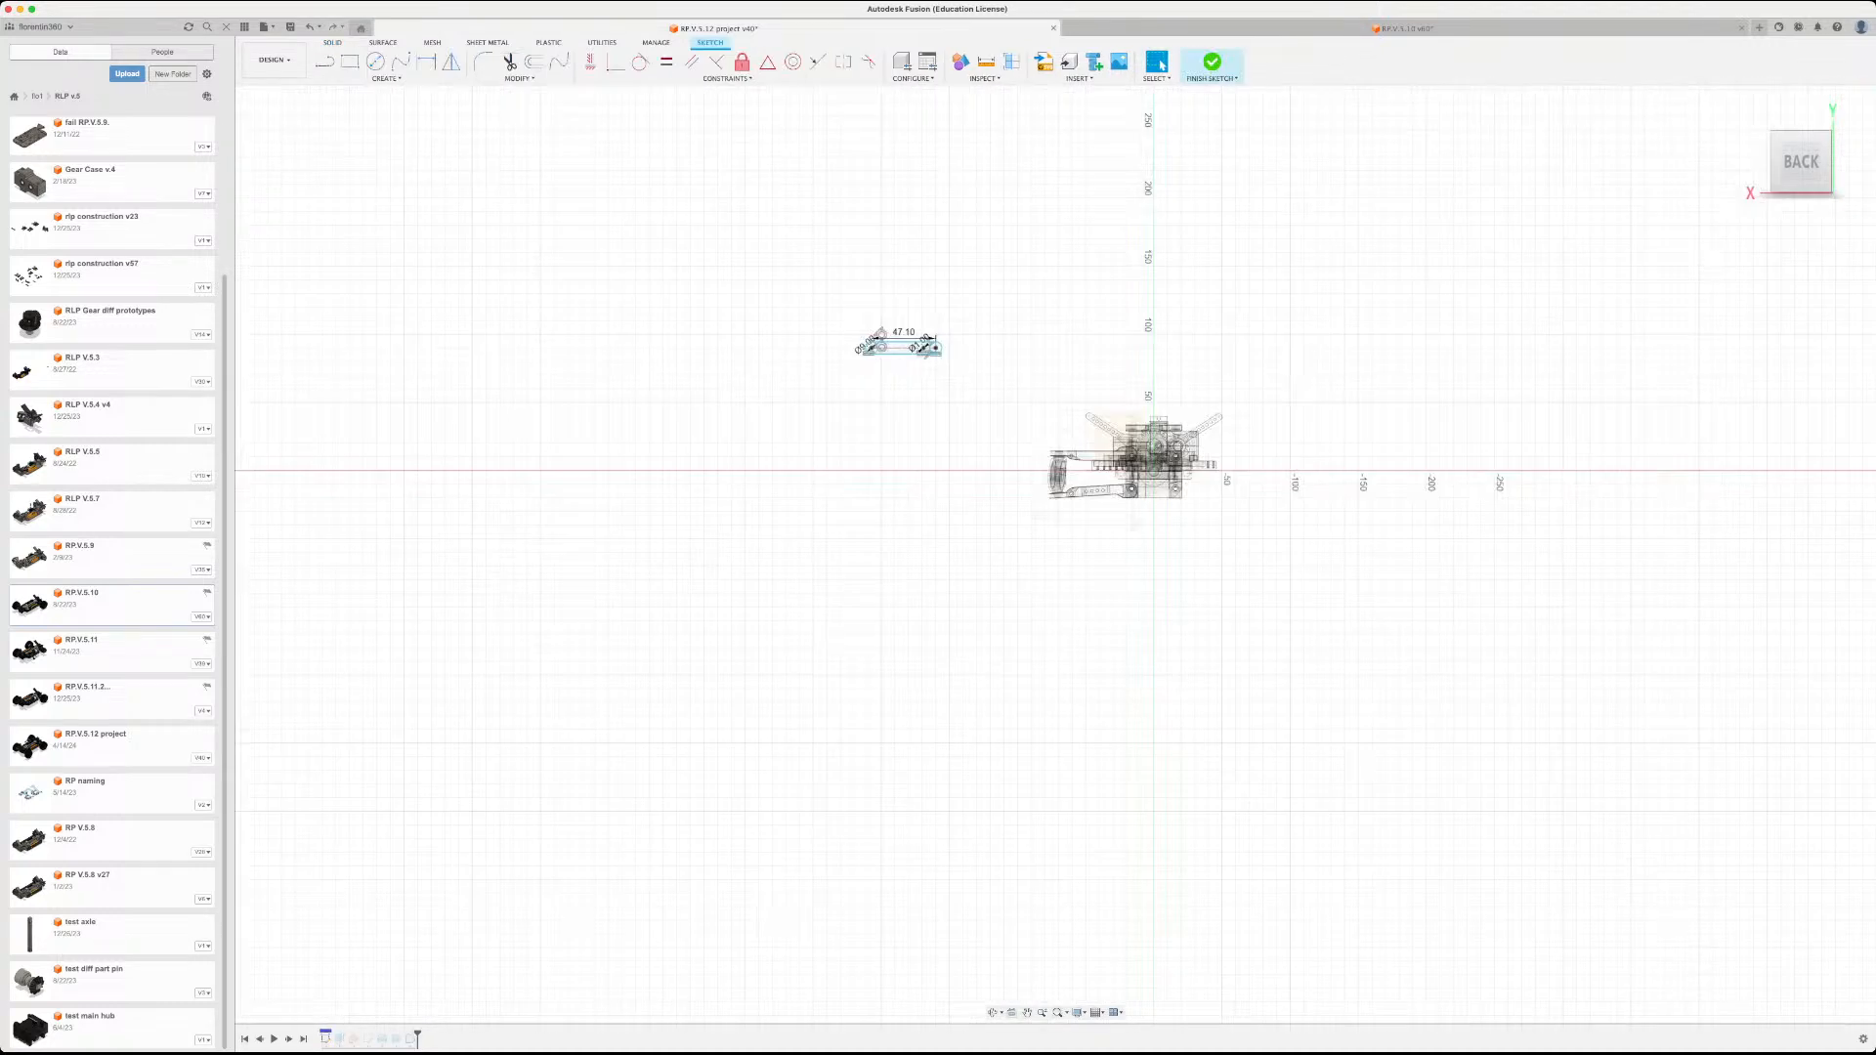
double_click(914, 341)
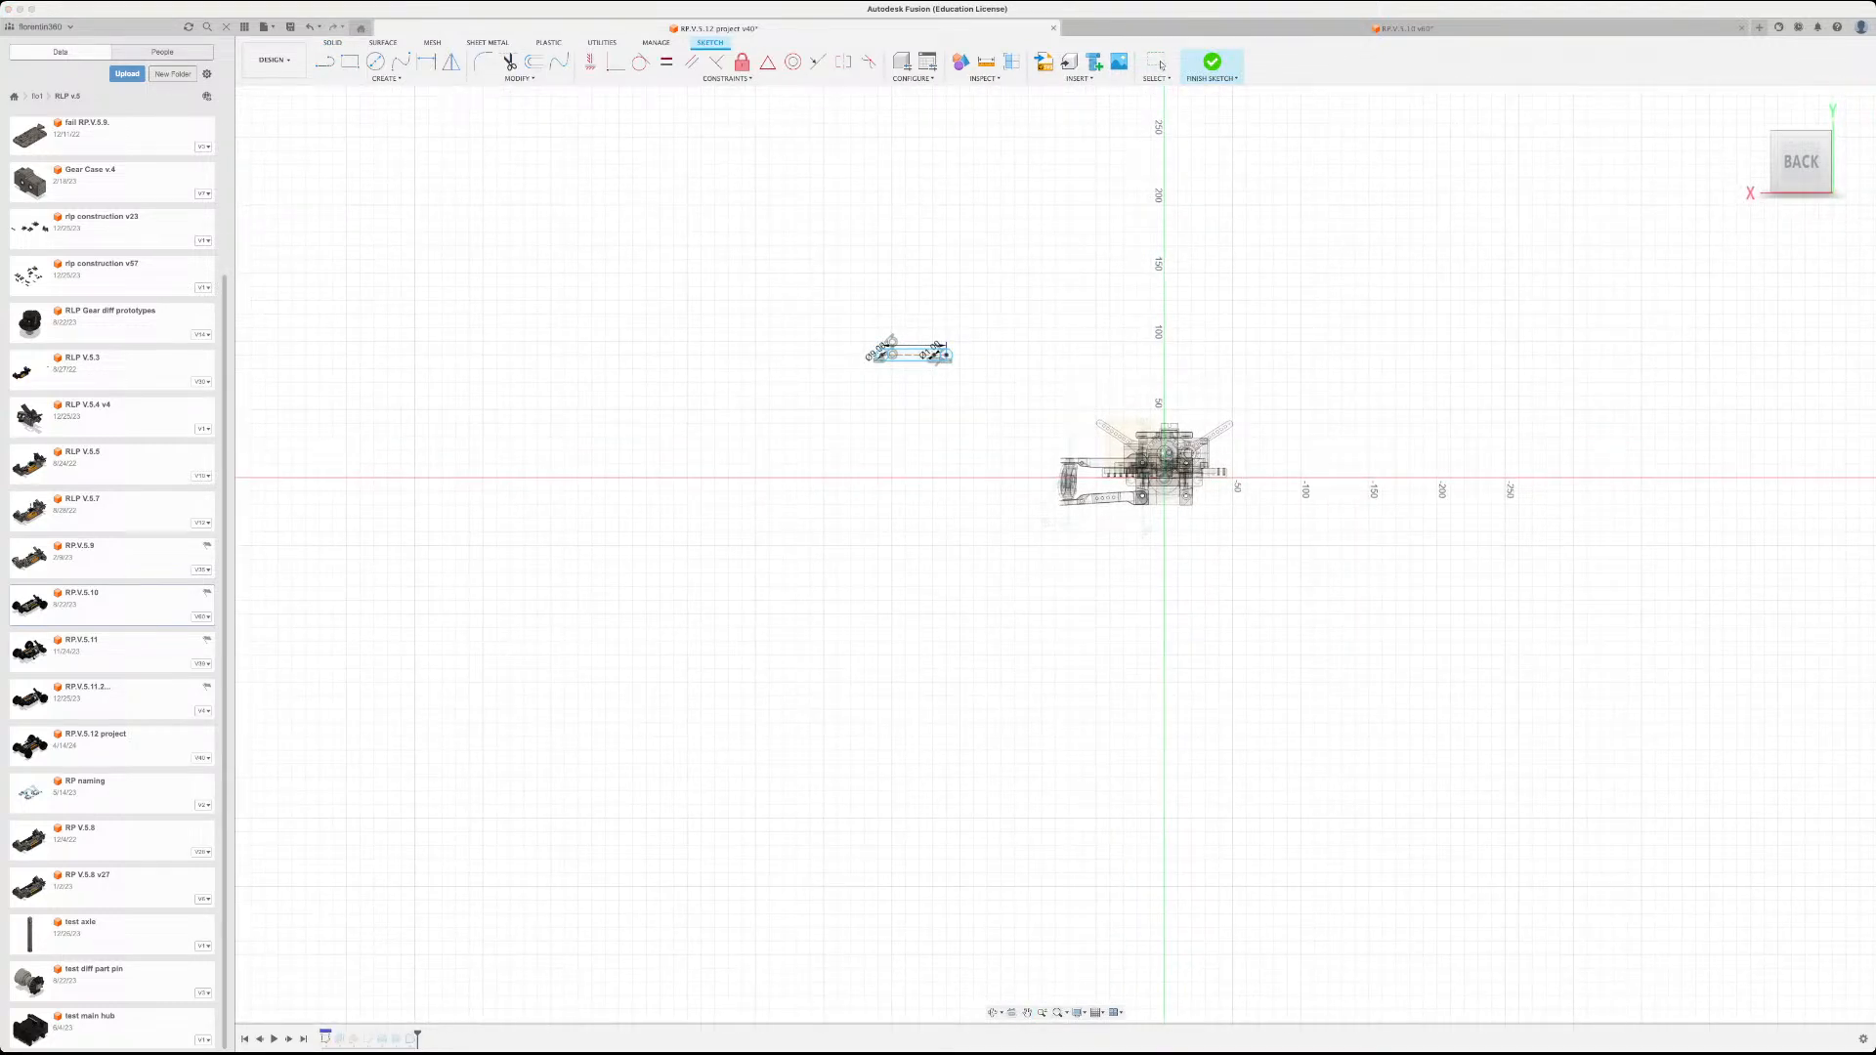
text(44)
key(Return)
click(1212, 62)
click(1212, 64)
- Examine the steering link and the wheel's toe angle from above, and inspect the link's end holes up close
shift+middle_drag(1163, 430, 1158, 606)
scroll(1223, 547, up, 5)
shift+middle_drag(1222, 548, 1219, 621)
scroll(1061, 665, down, 1)
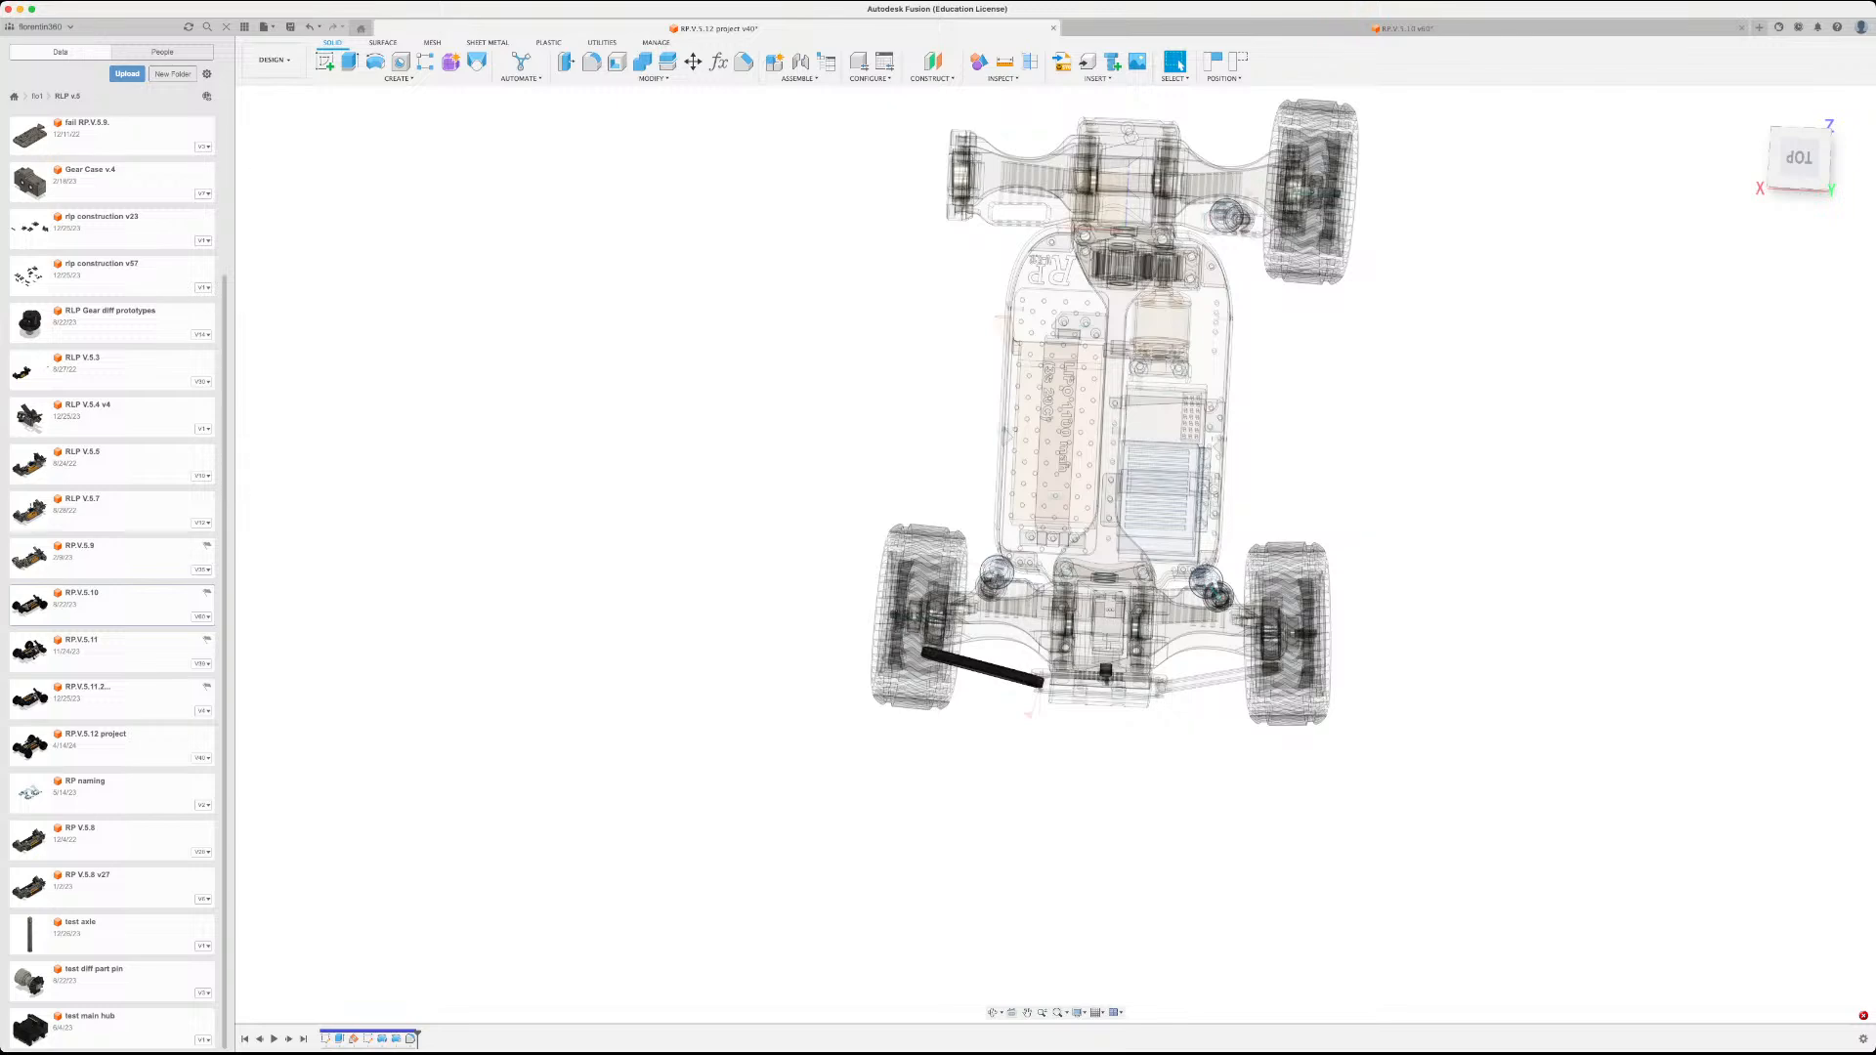
scroll(1030, 535, up, 2)
scroll(1026, 454, up, 4)
shift+middle_drag(1030, 535, 1026, 441)
scroll(940, 590, up, 10)
shift+middle_drag(940, 590, 922, 546)
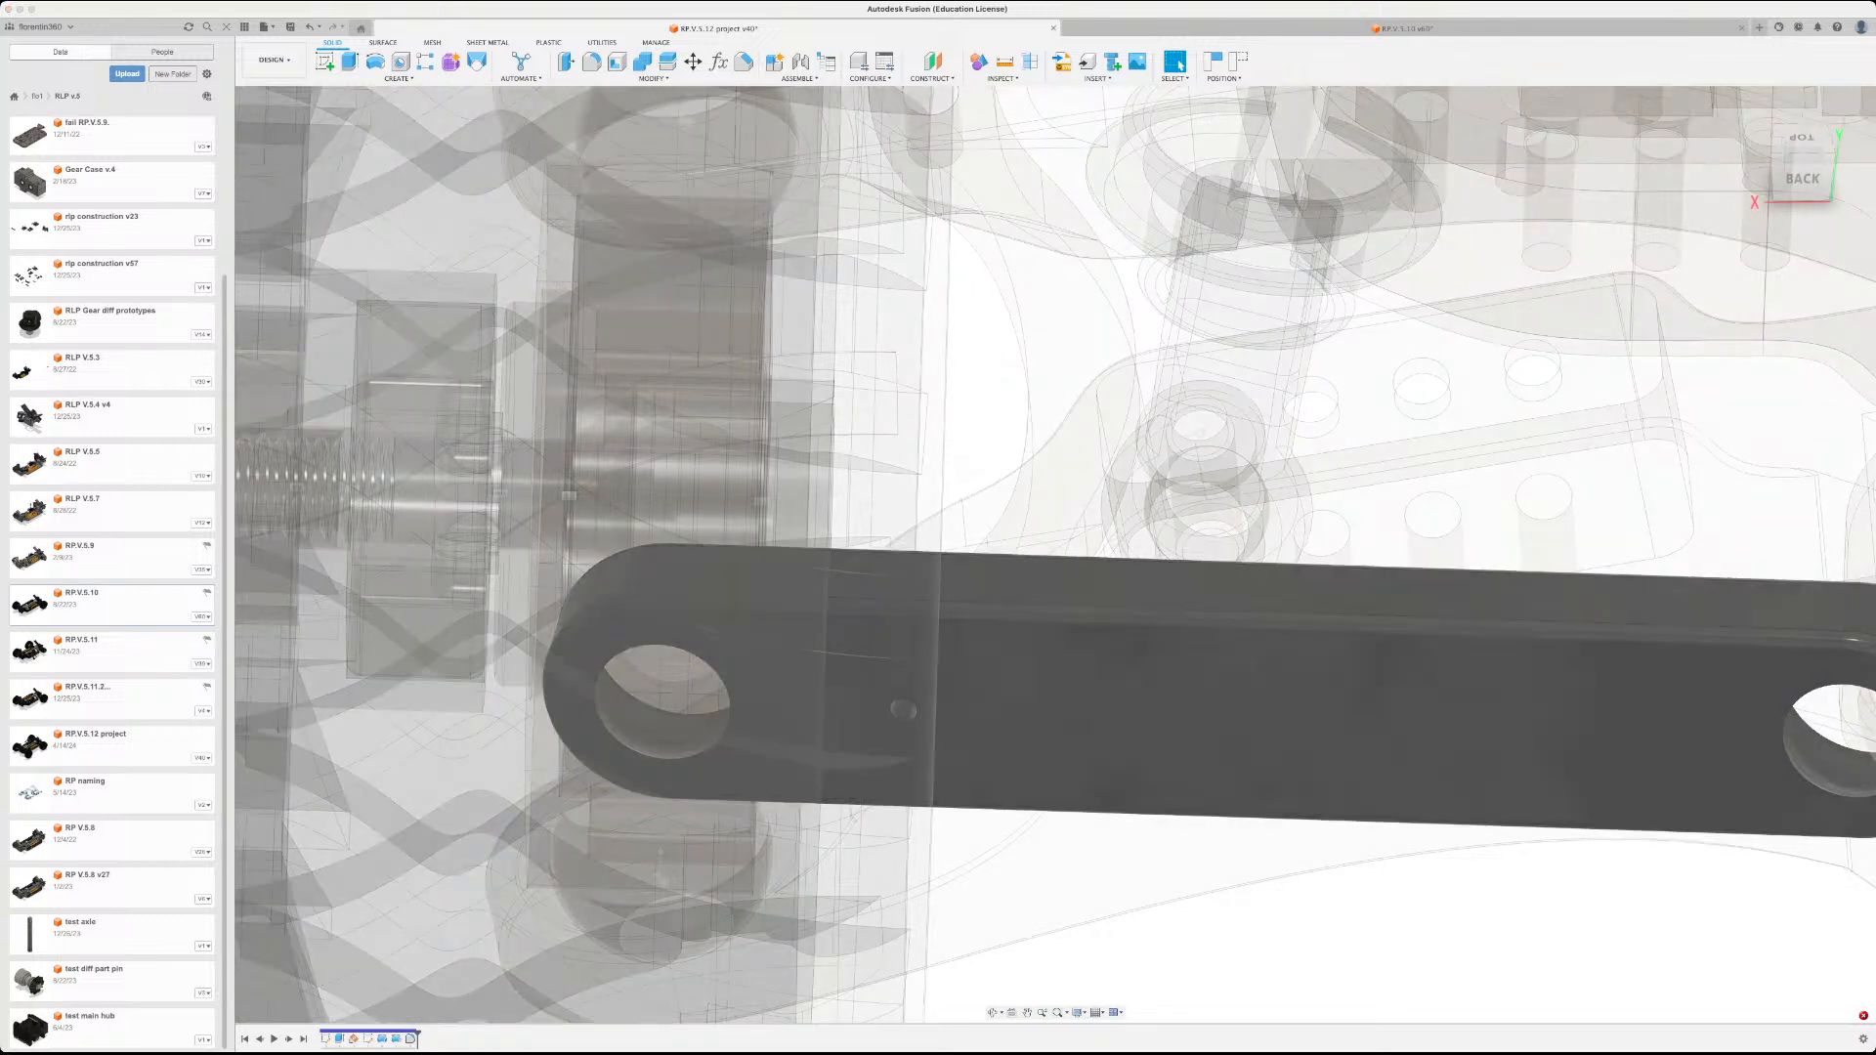
- Return to the full assembly and inspect where the steering link's inner end meets the steering bar
double_click(922, 545)
scroll(921, 546, down, 5)
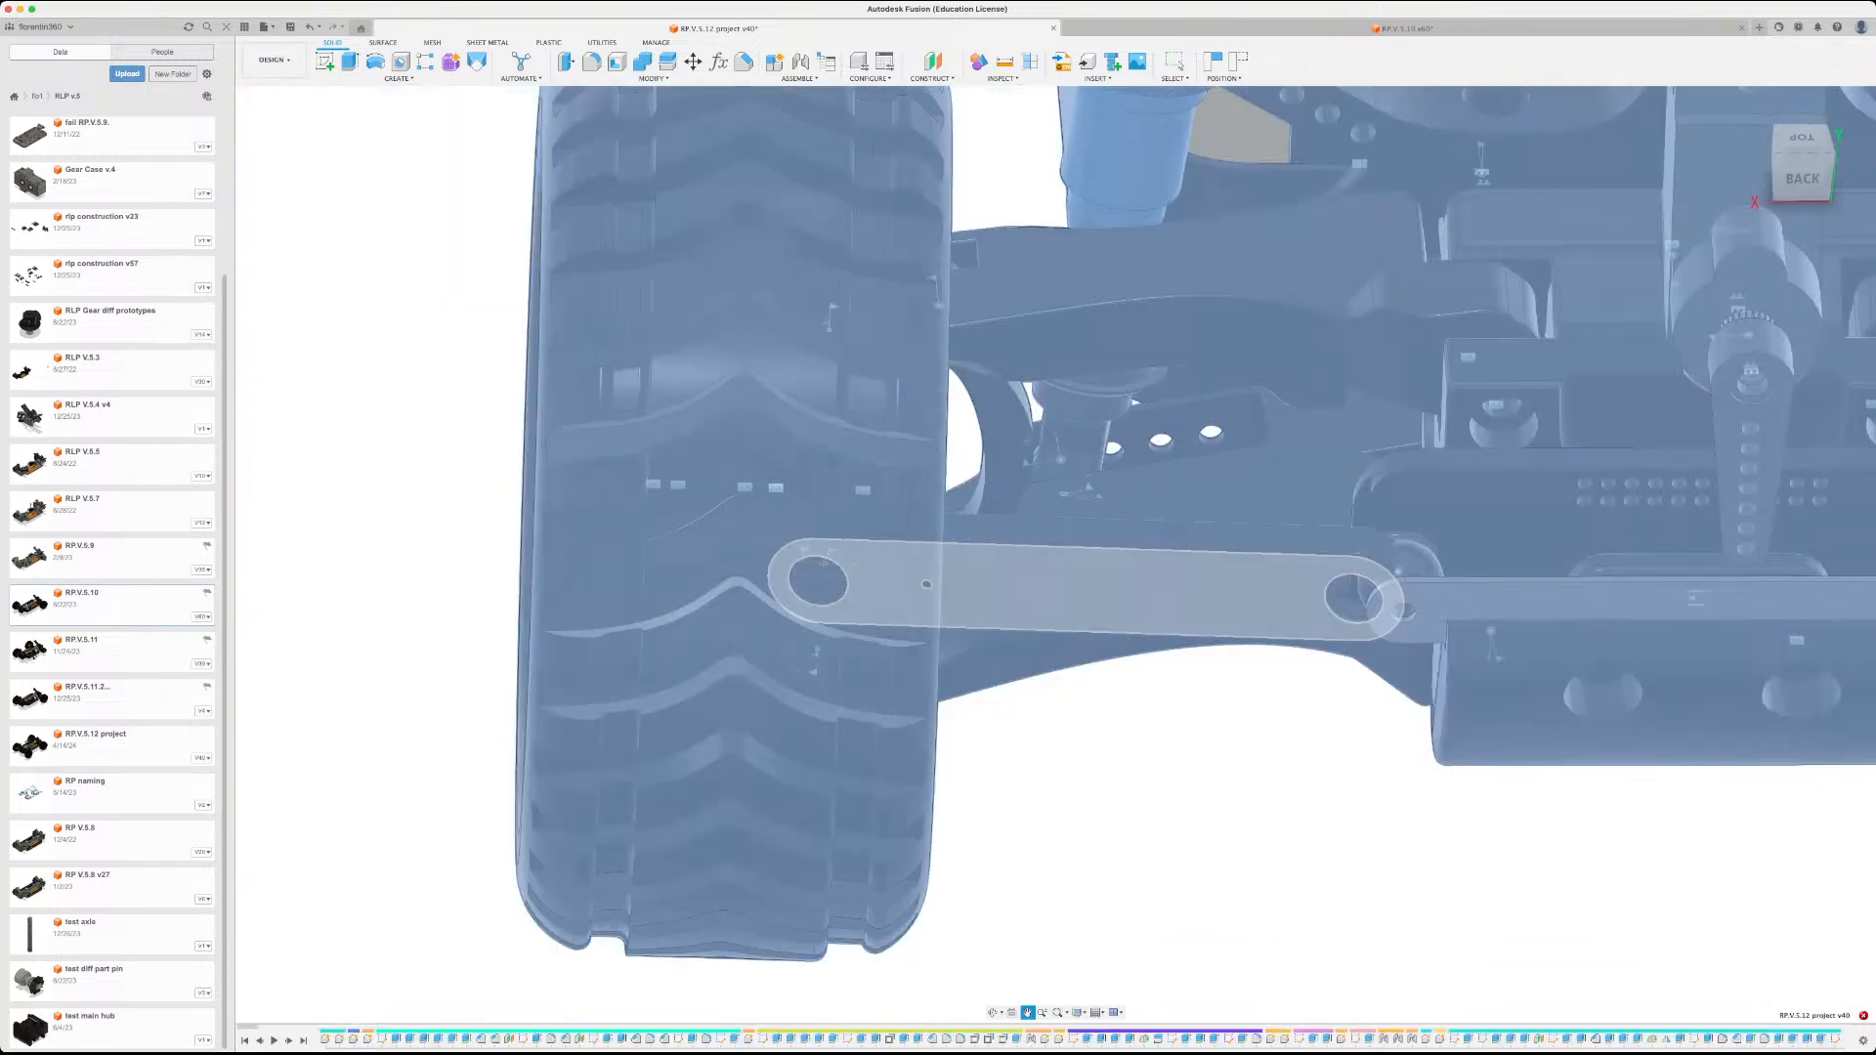
middle_drag(921, 545, 841, 449)
scroll(1124, 452, up, 1)
scroll(1320, 430, up, 10)
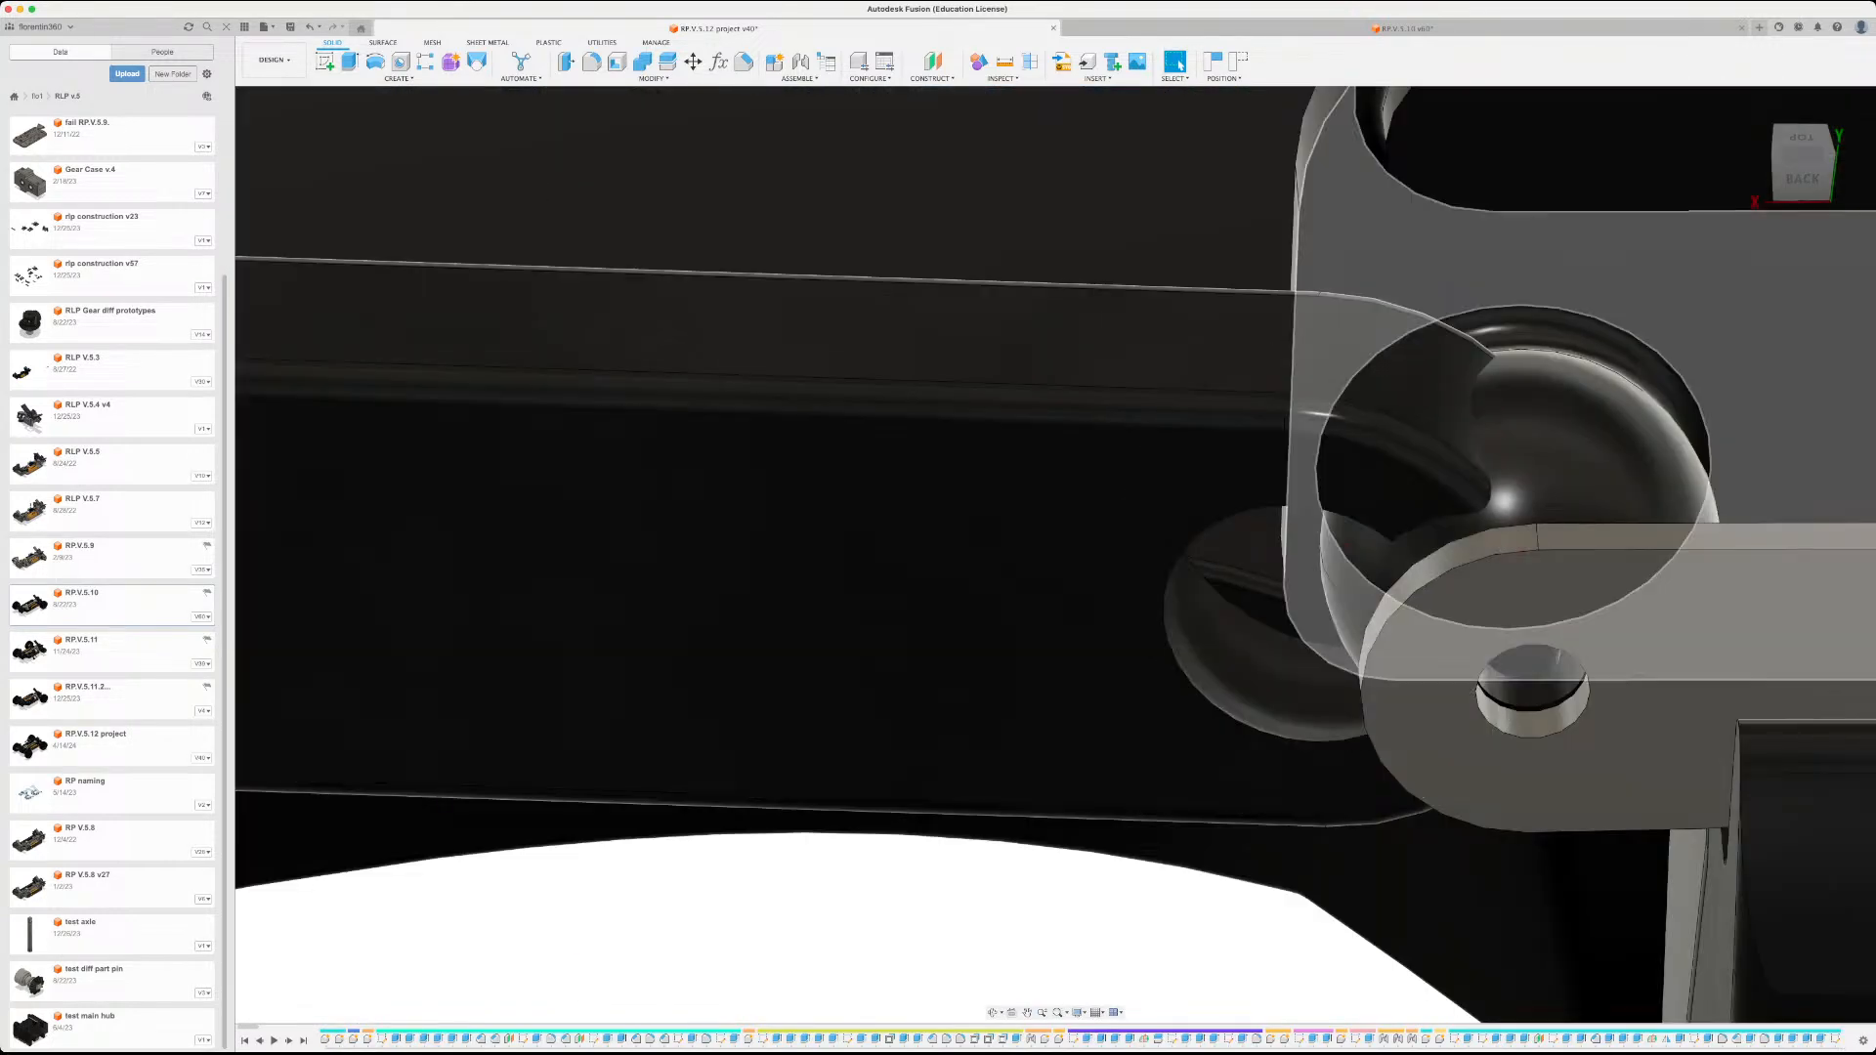
shift+middle_drag(1865, 650, 1874, 690)
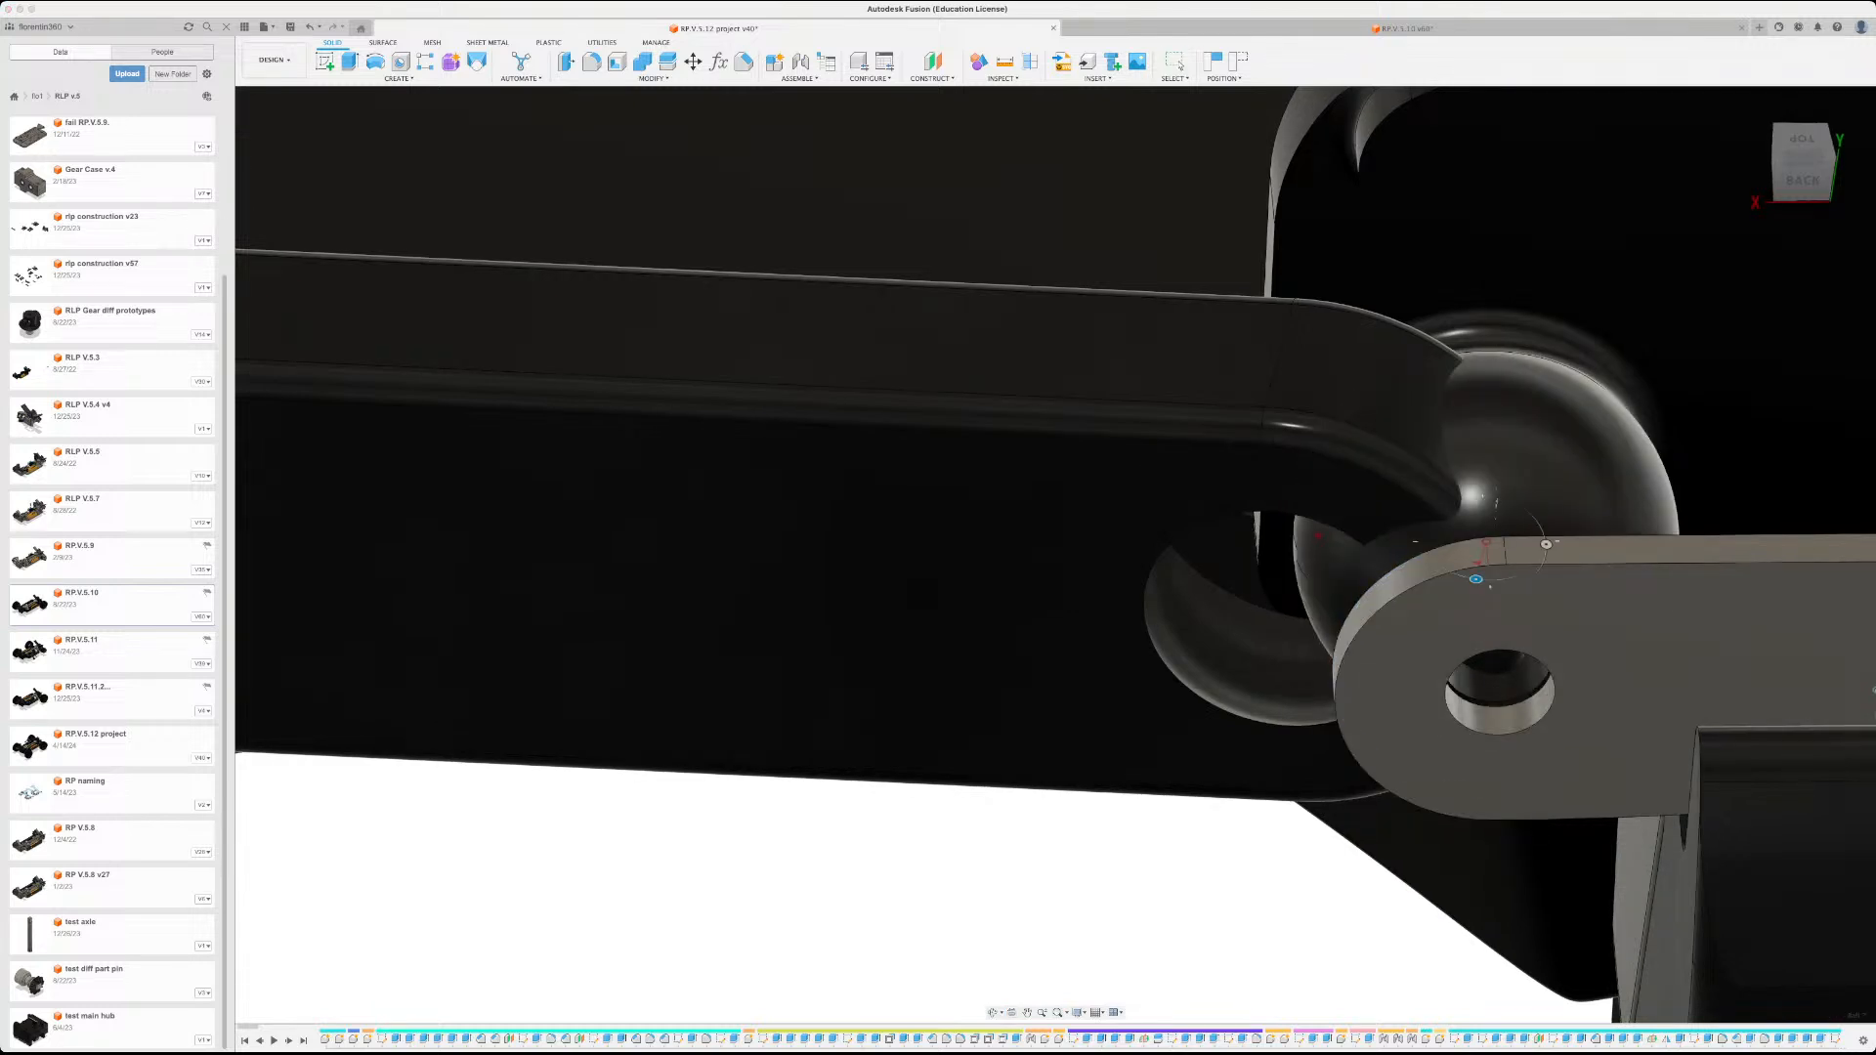
- Edit the ball joint between the steering link's inner end and the steering bar, and accept it
click(1417, 570)
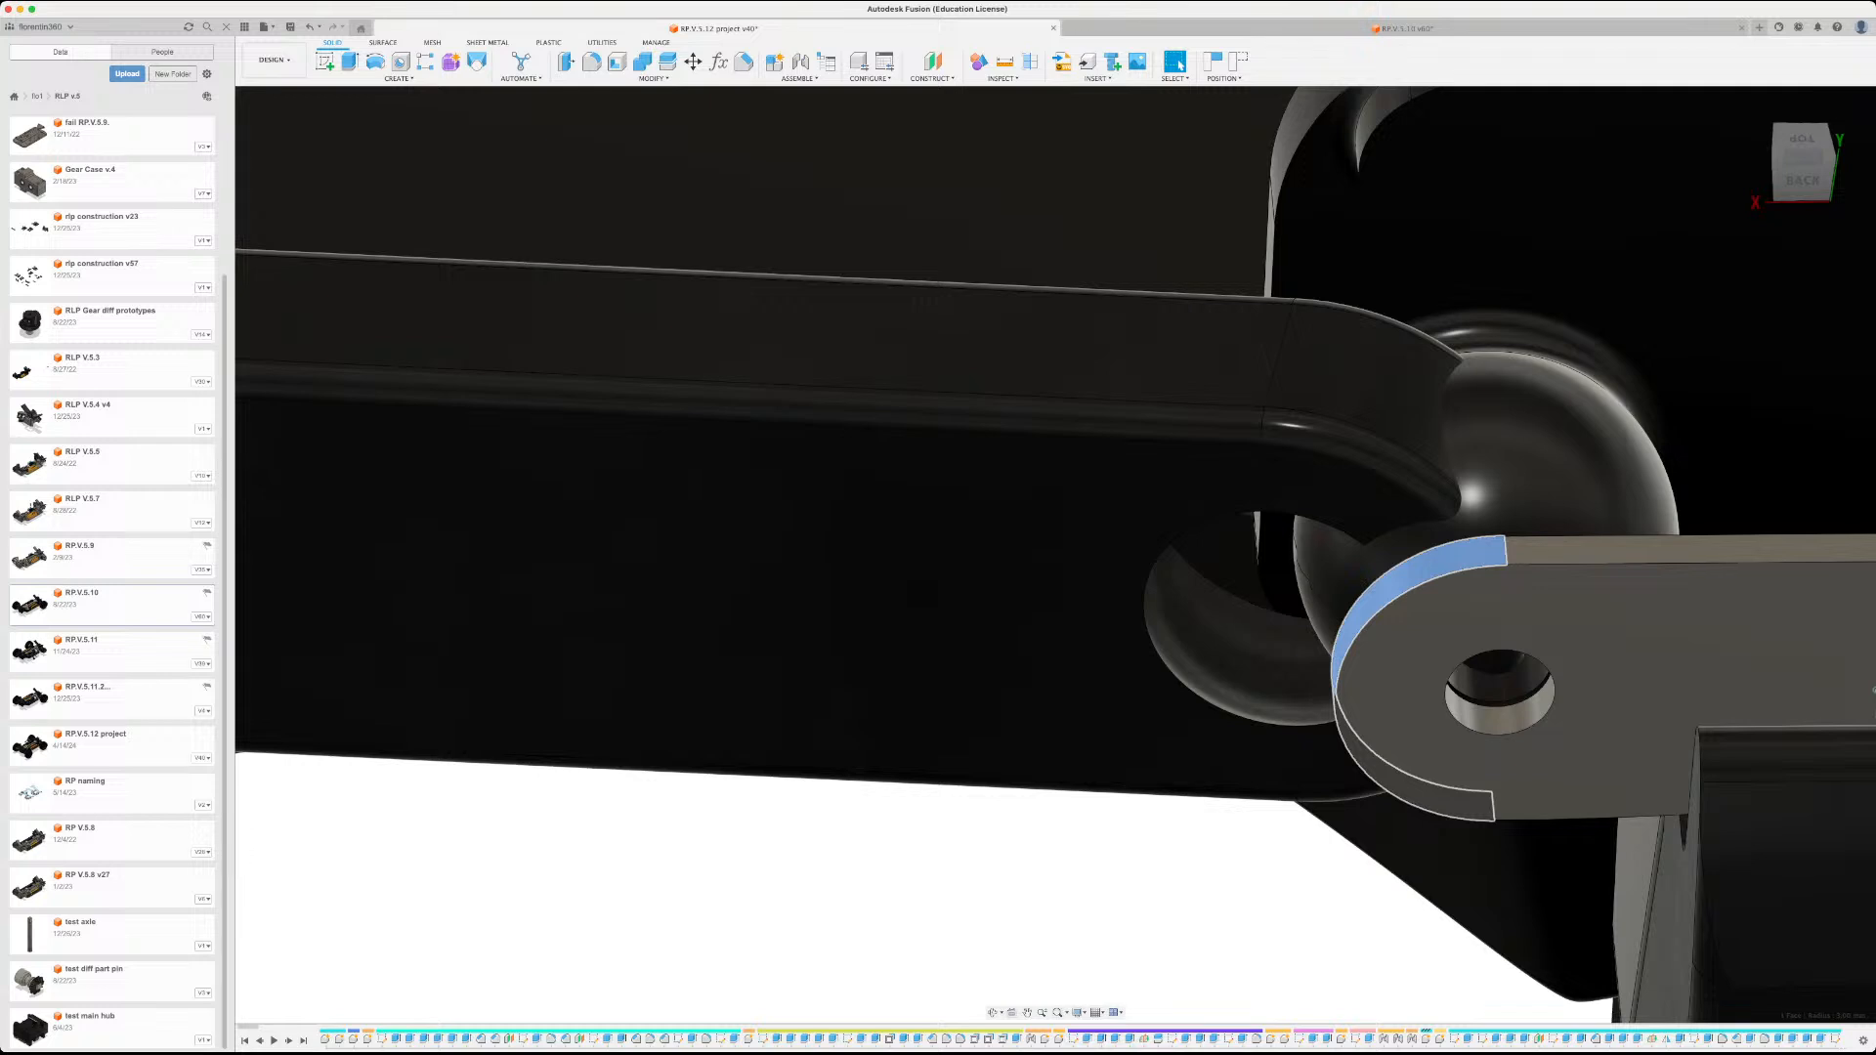
key(Escape)
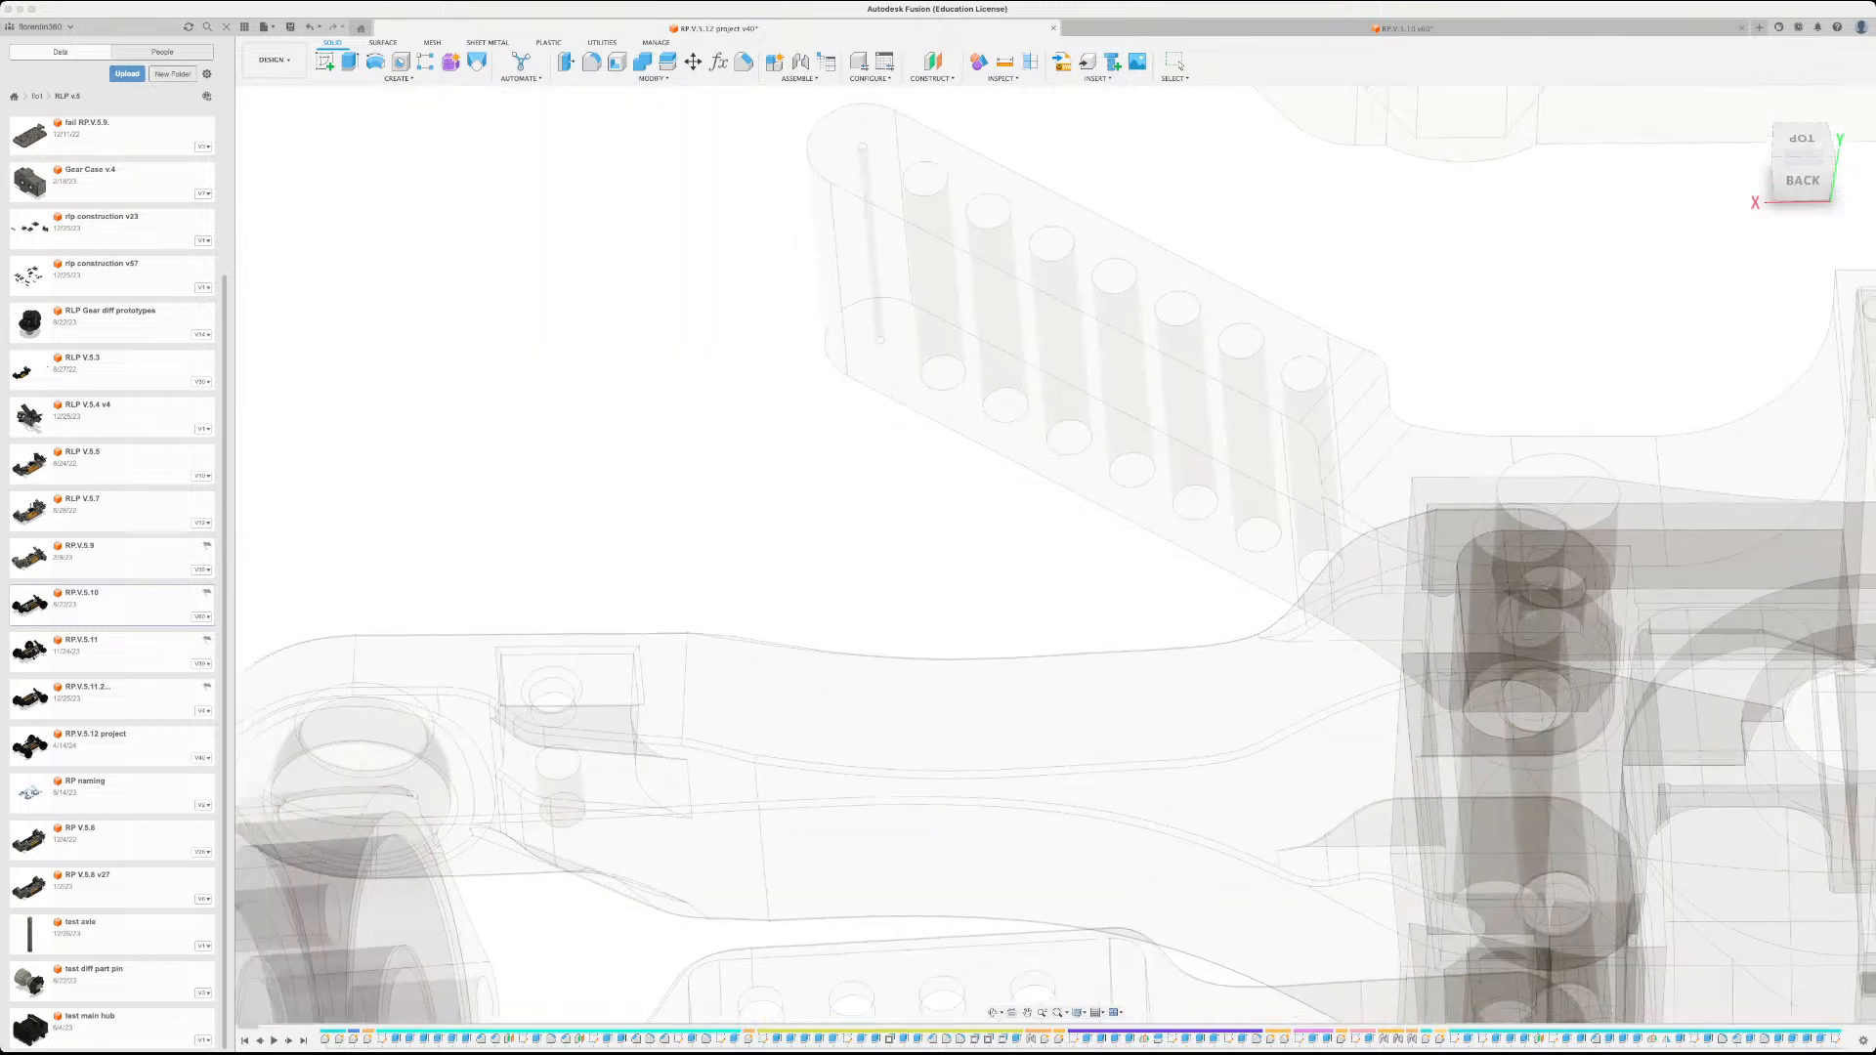
scroll(1662, 420, down, 5)
middle_drag(1662, 420, 1560, 260)
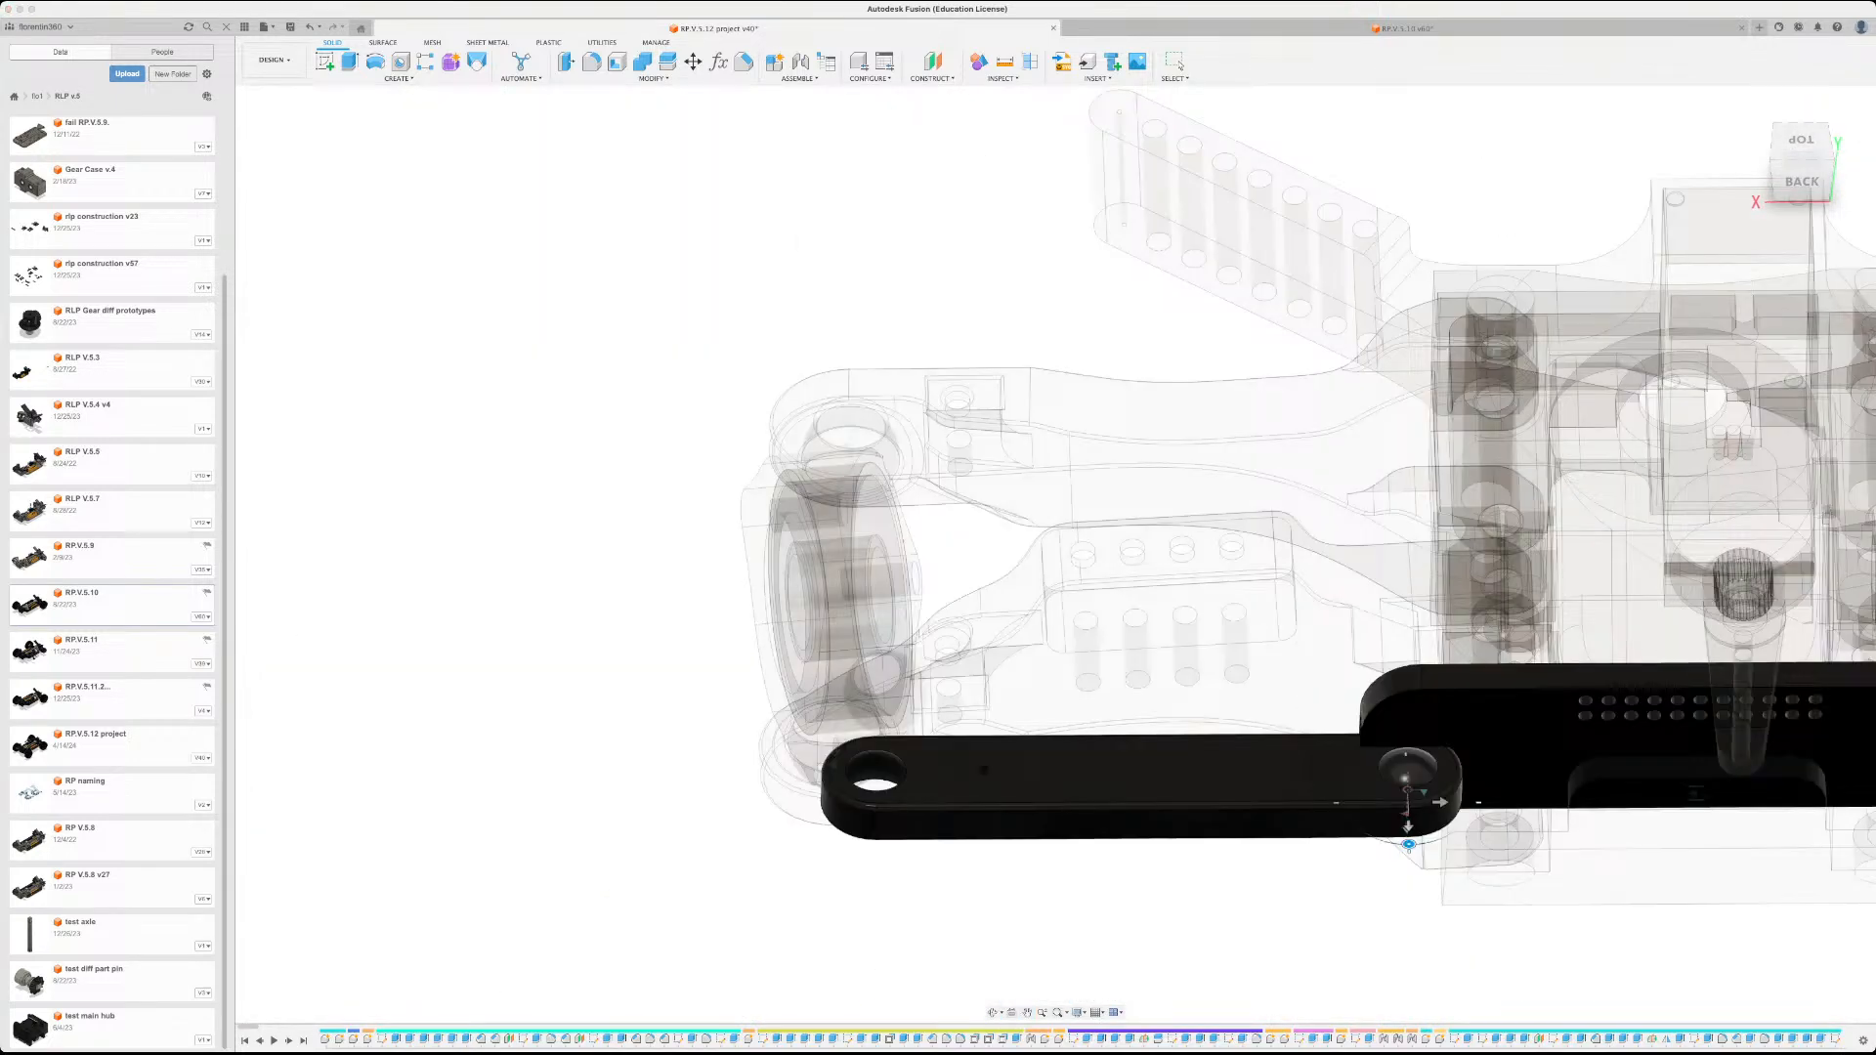
key(Return)
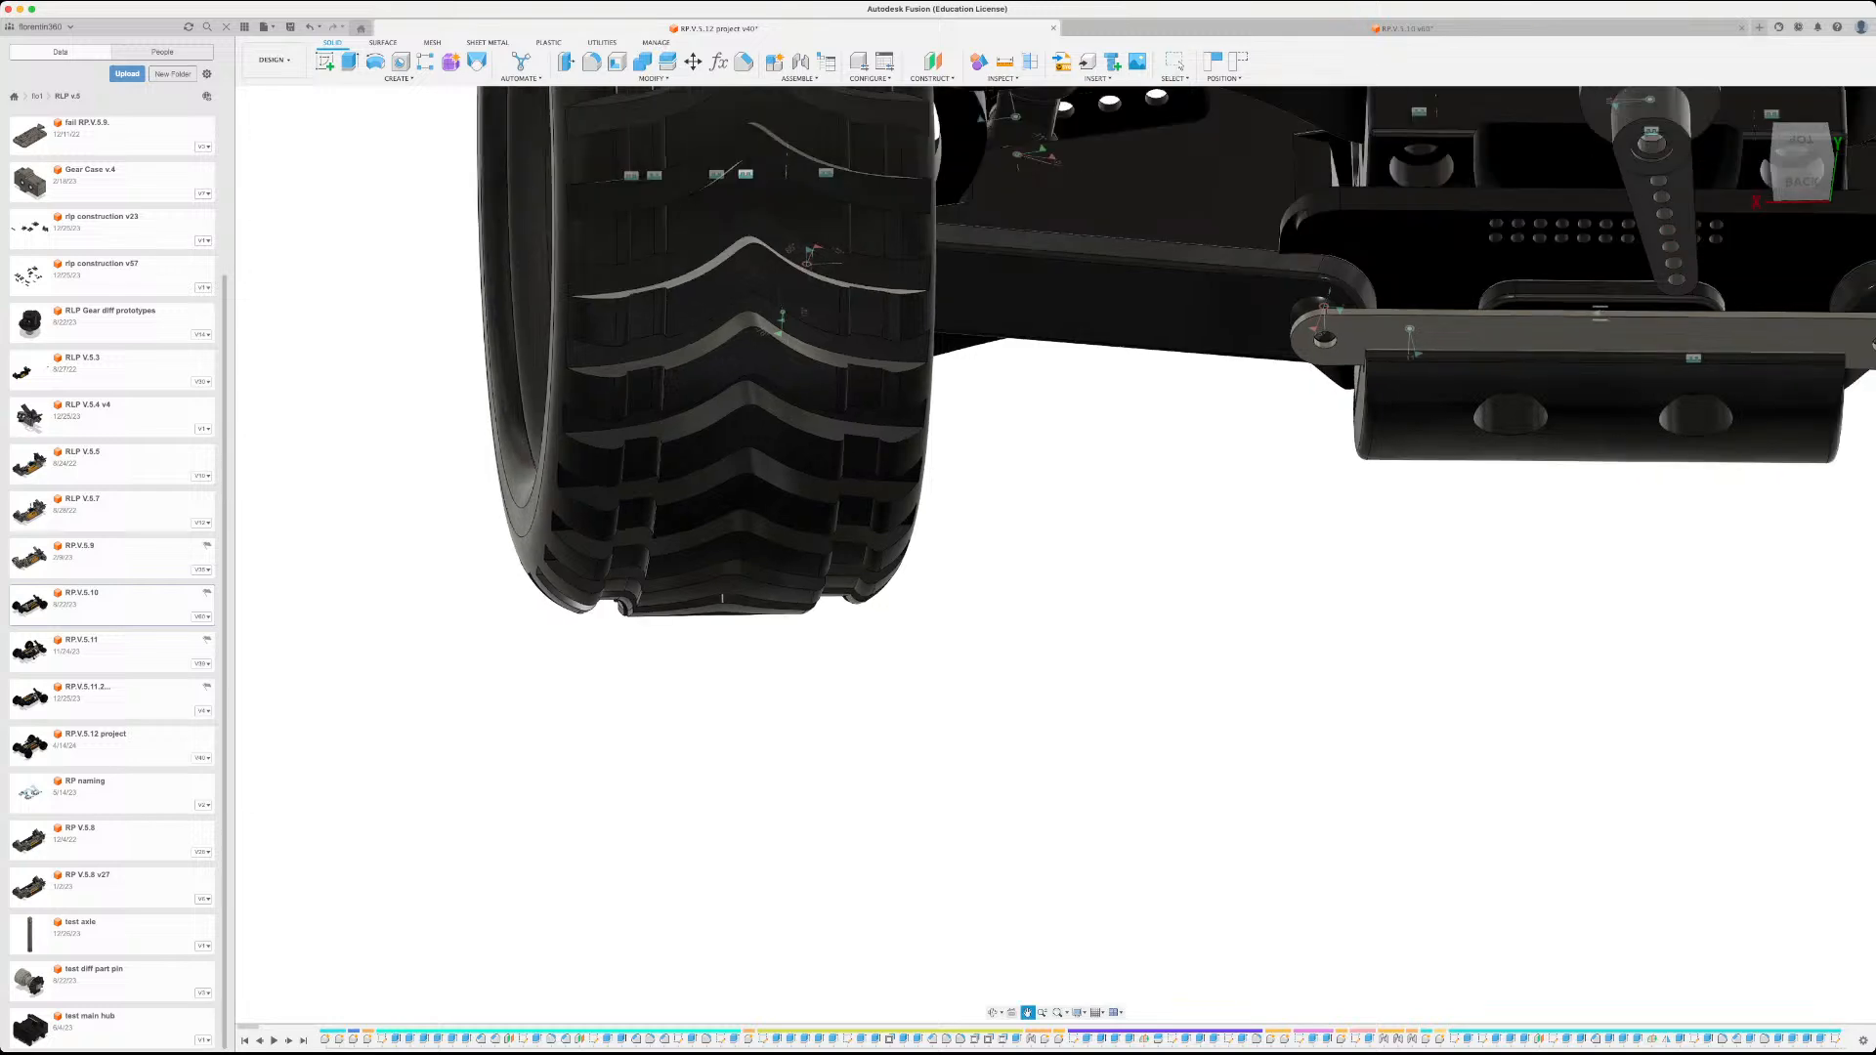
- Examine the toe angle of the wheels and the steering link between them from the back and from above
middle_drag(1113, 455, 880, 583)
click(880, 582)
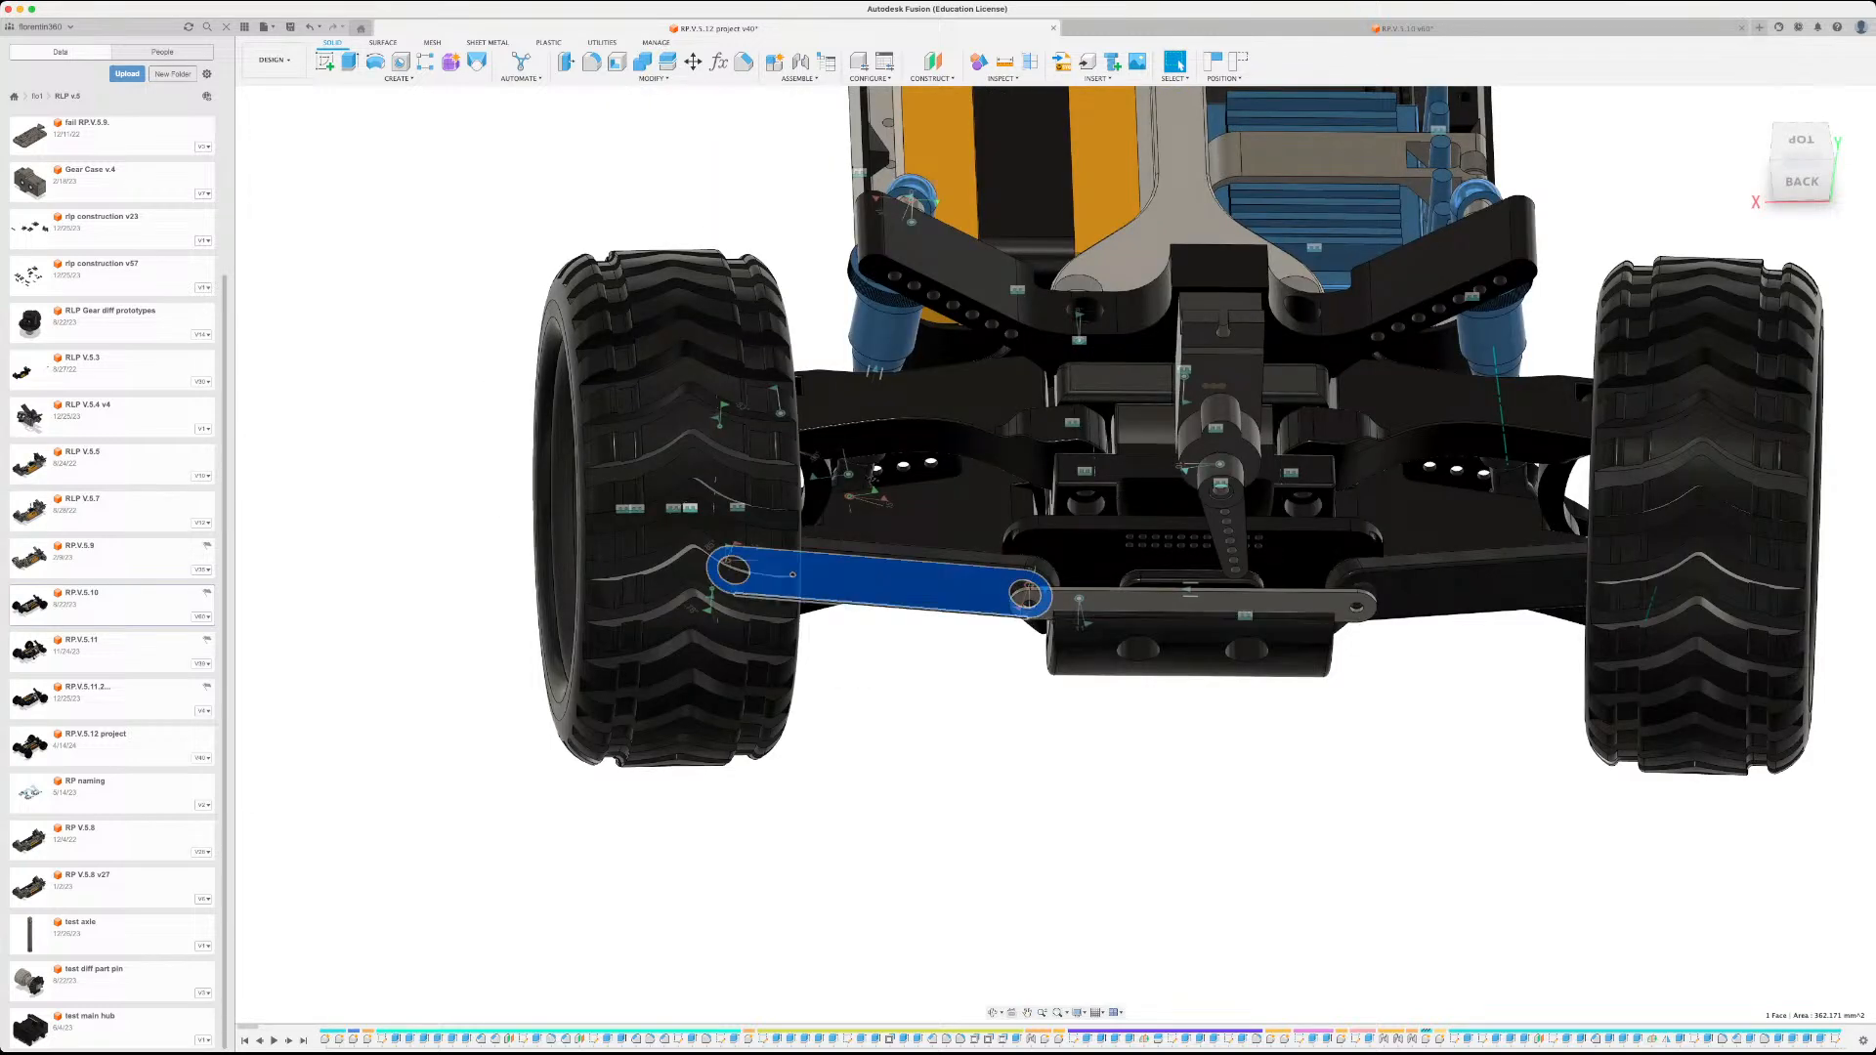
key(Escape)
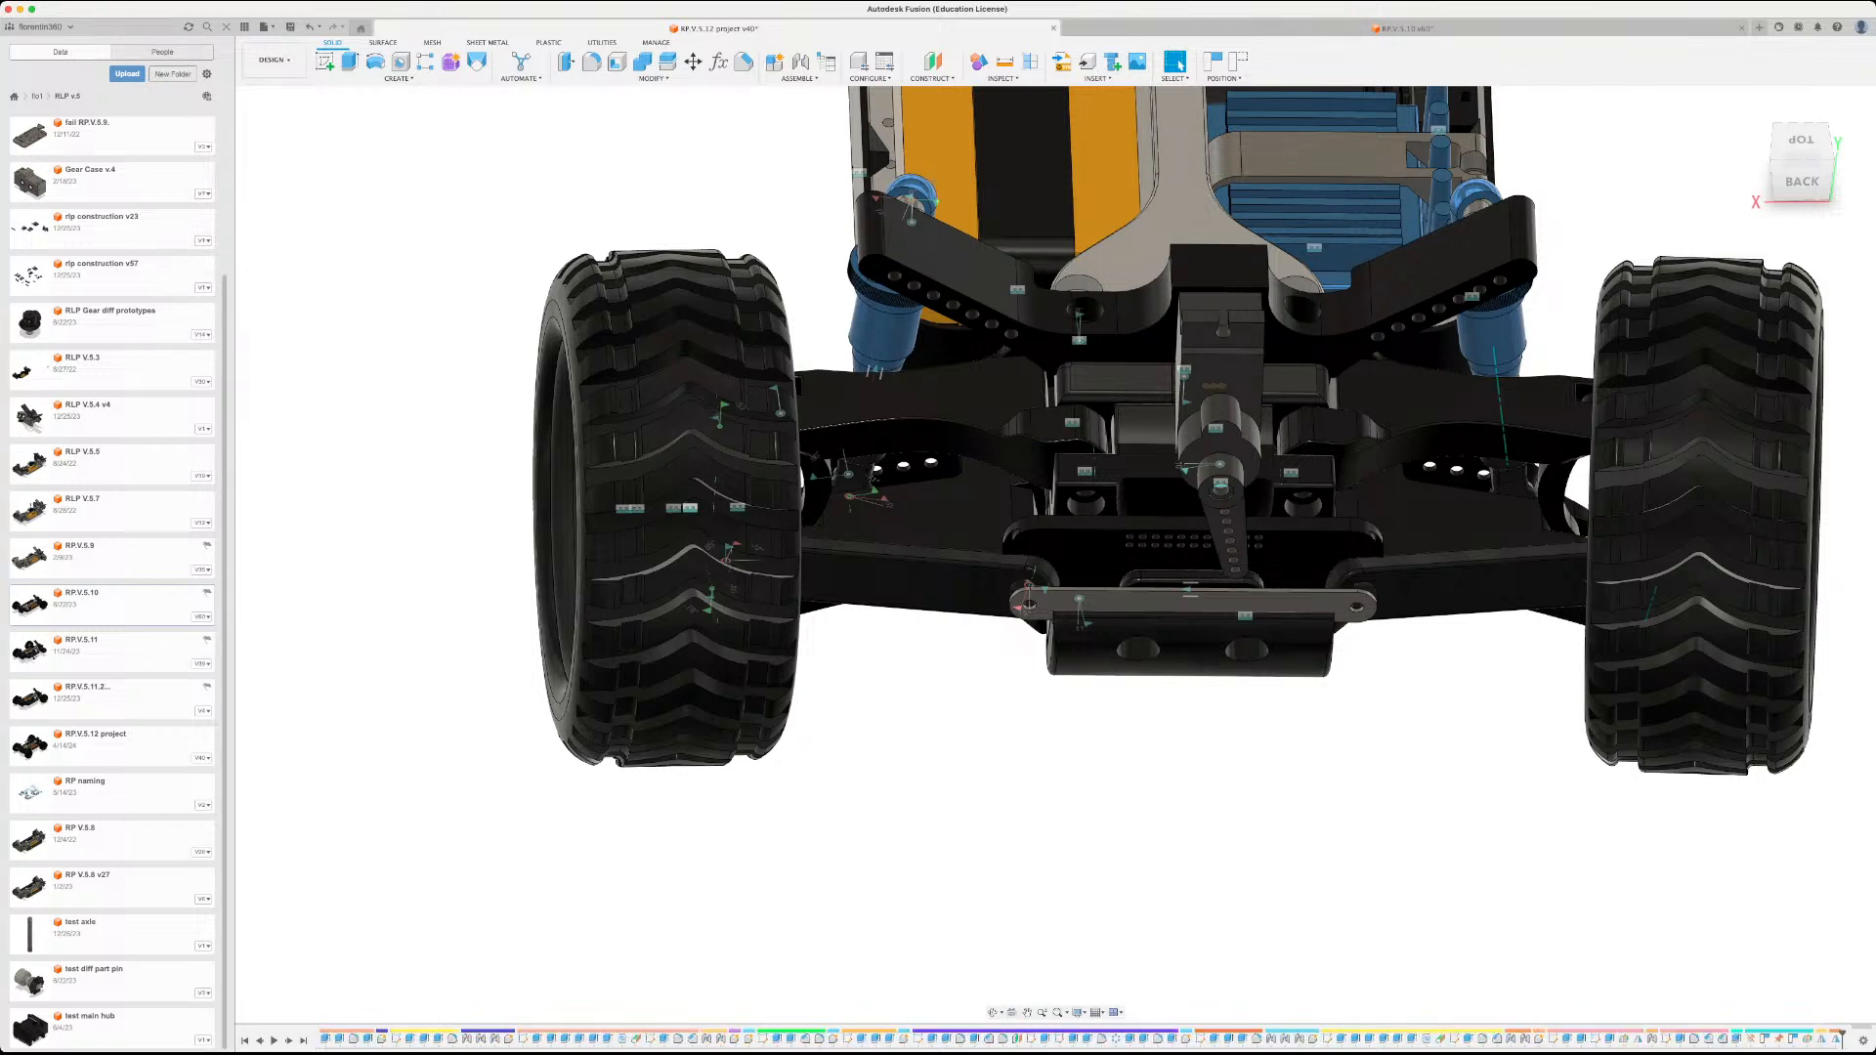
scroll(1280, 723, down, 5)
middle_drag(1280, 723, 1248, 806)
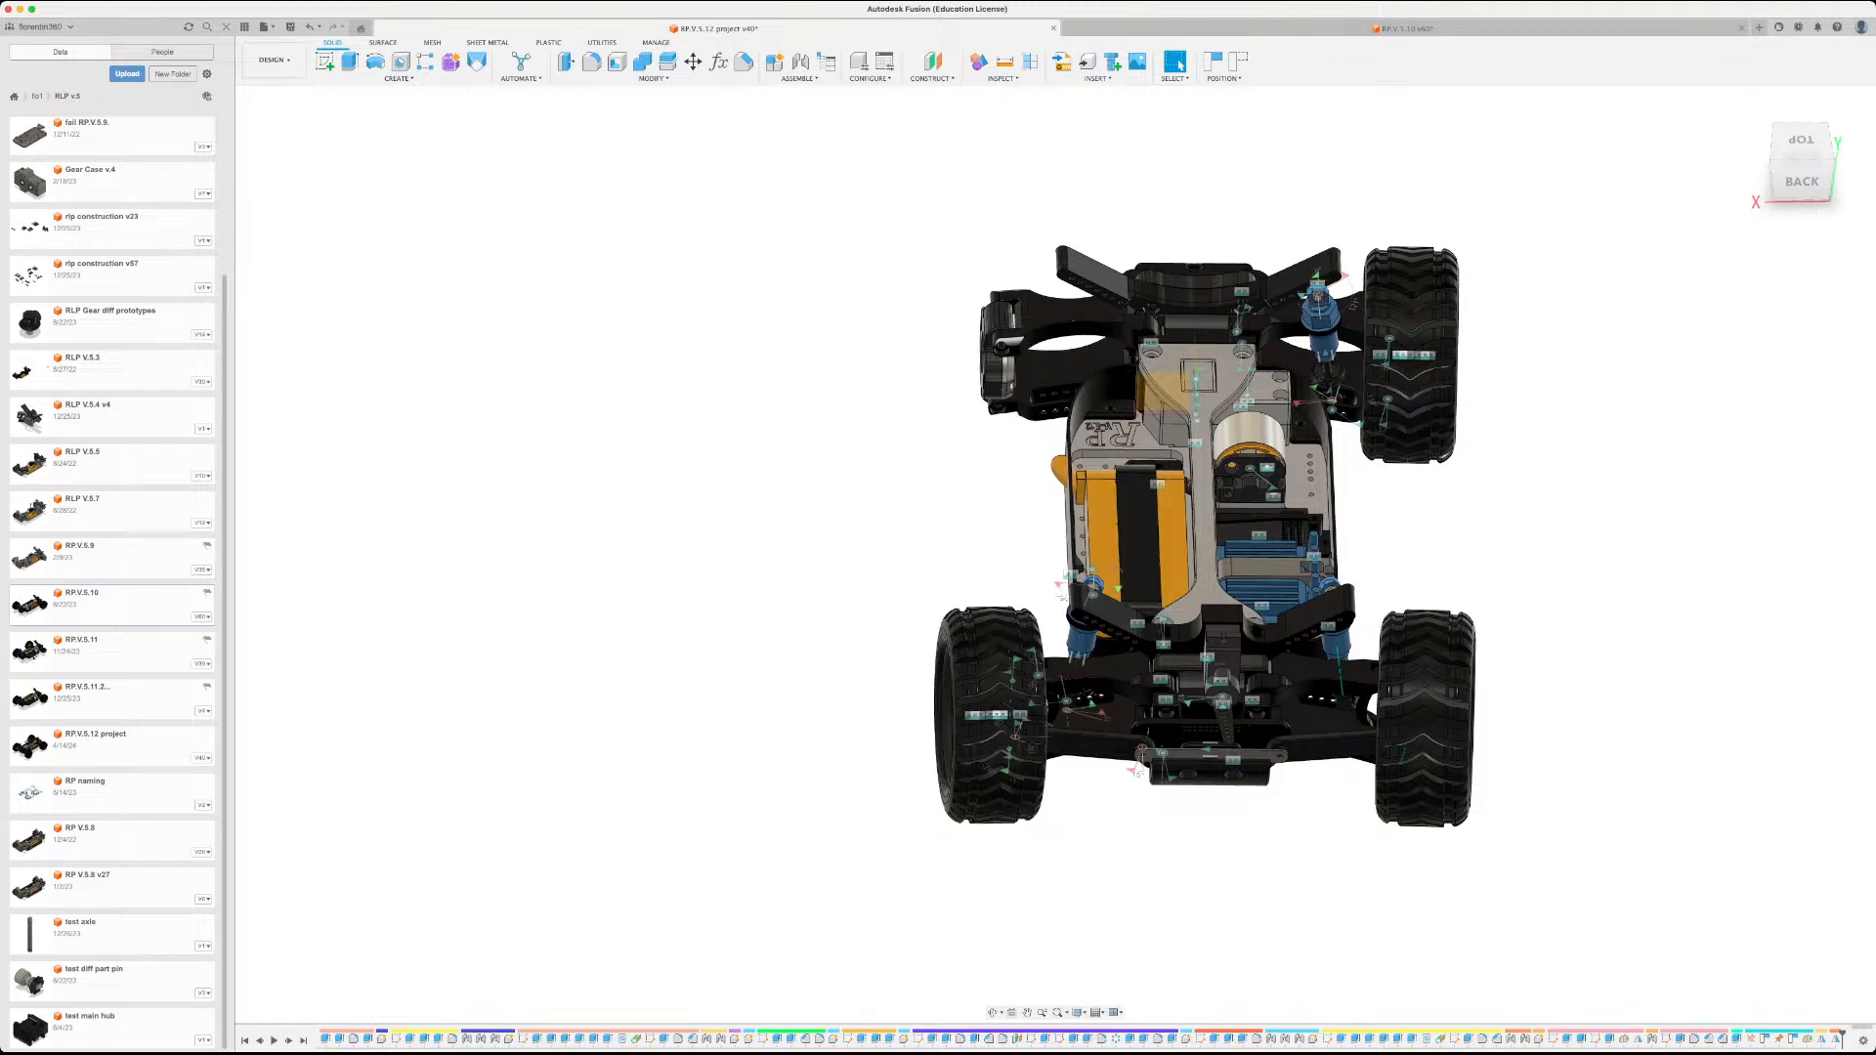
scroll(1215, 757, up, 5)
mouse_move(1215, 757)
shift+middle_down()
mouse_move(1173, 751)
mouse_move(1190, 774)
mouse_move(1194, 748)
shift+middle_up()
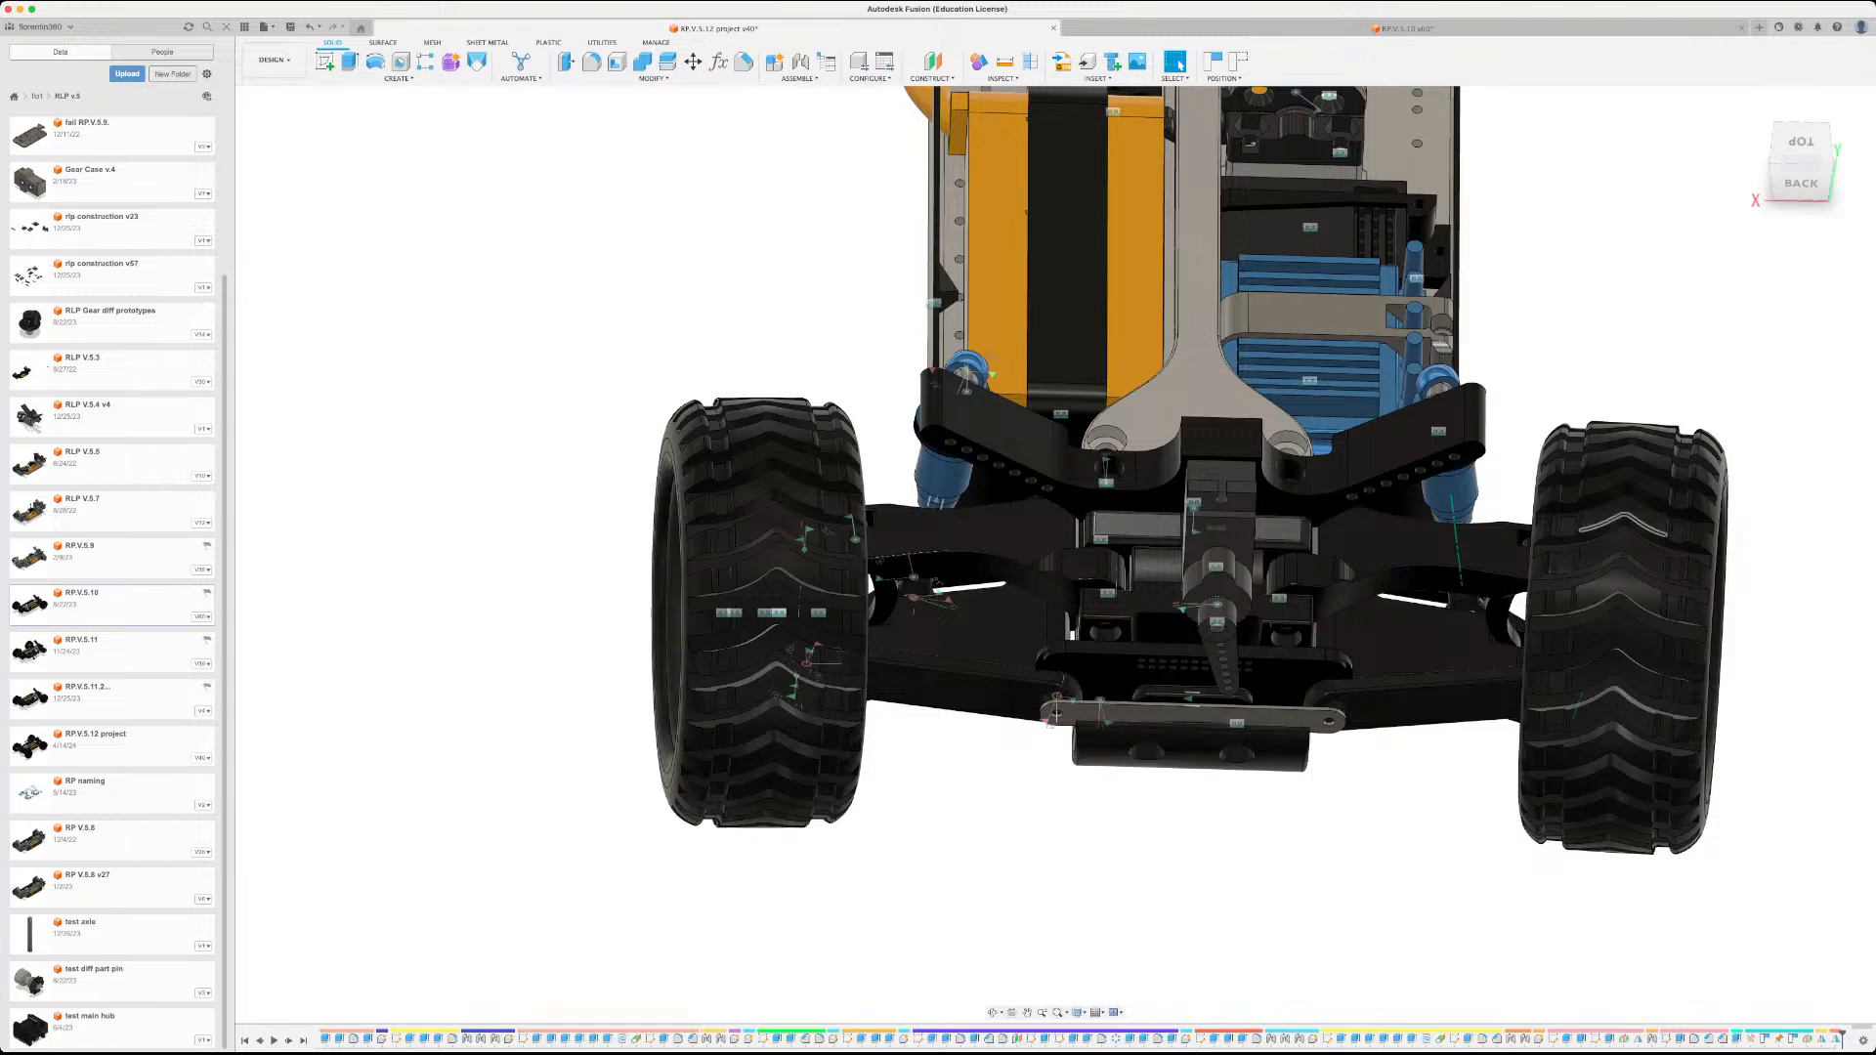
click(1050, 715)
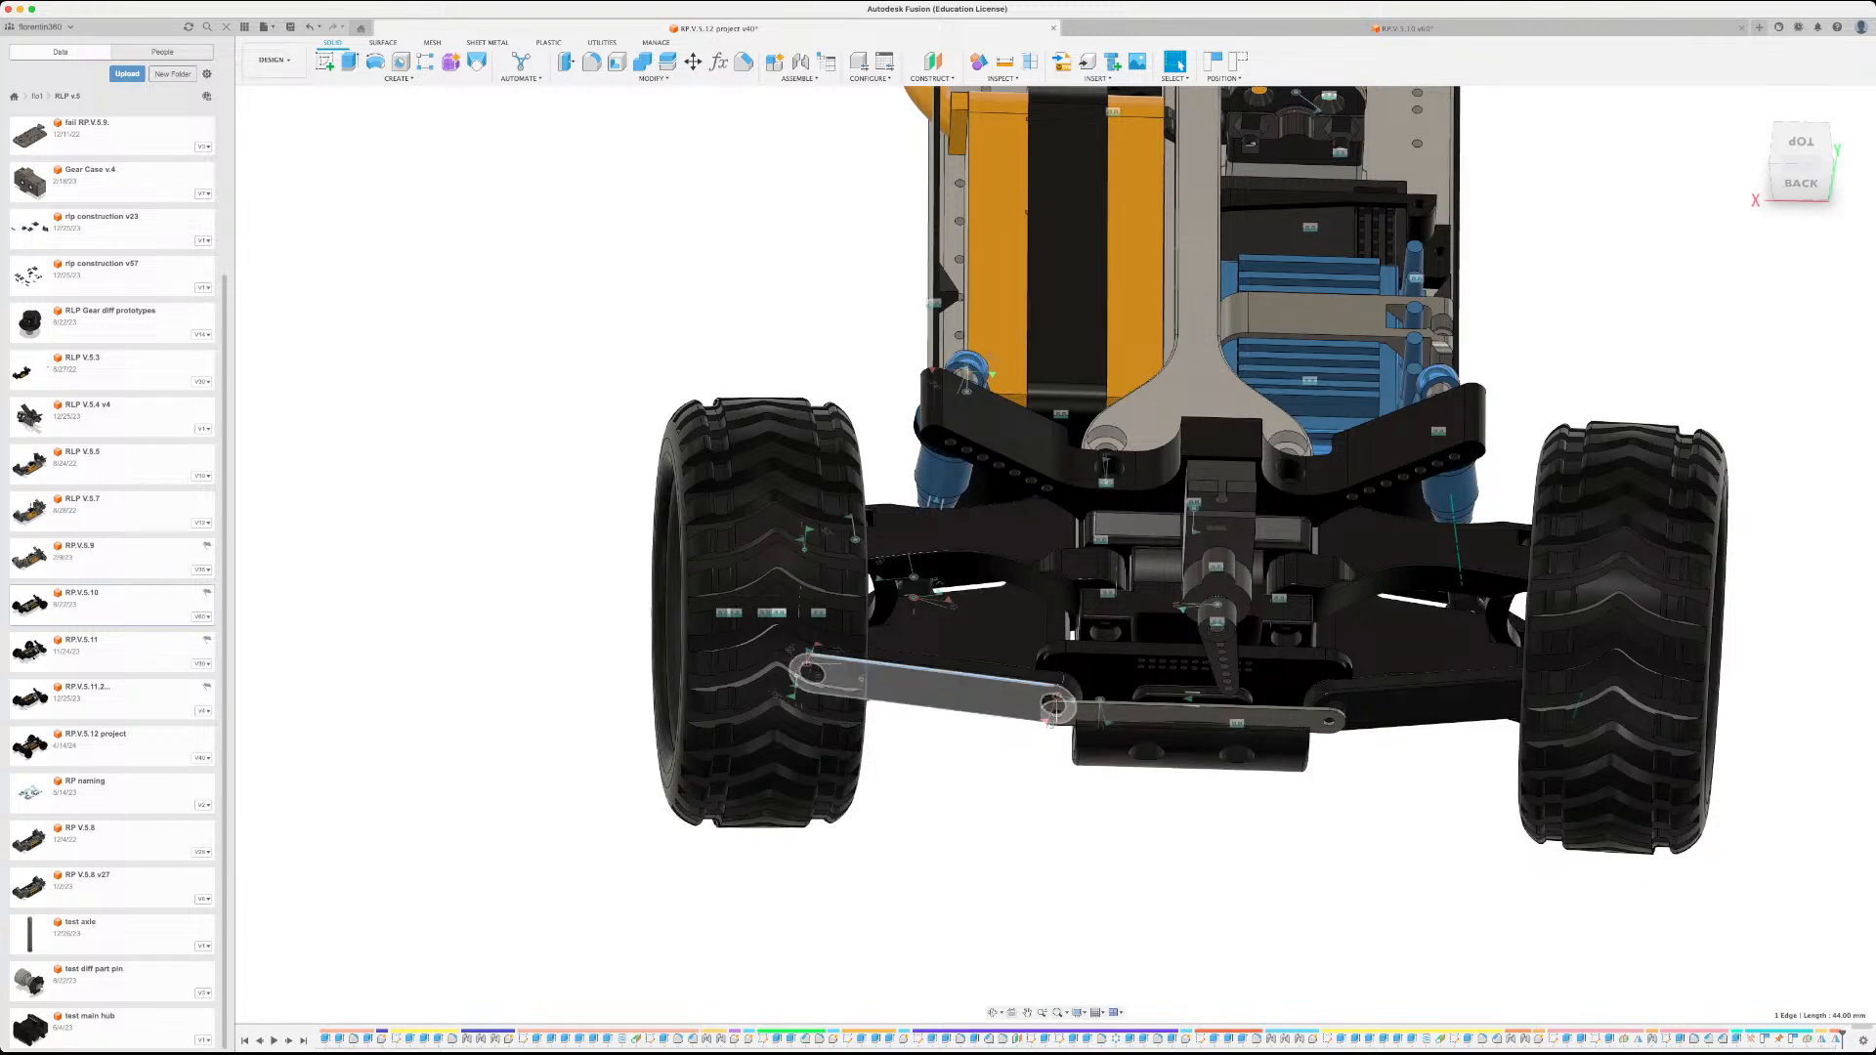
shift+middle_drag(1051, 715, 1047, 745)
key(e)
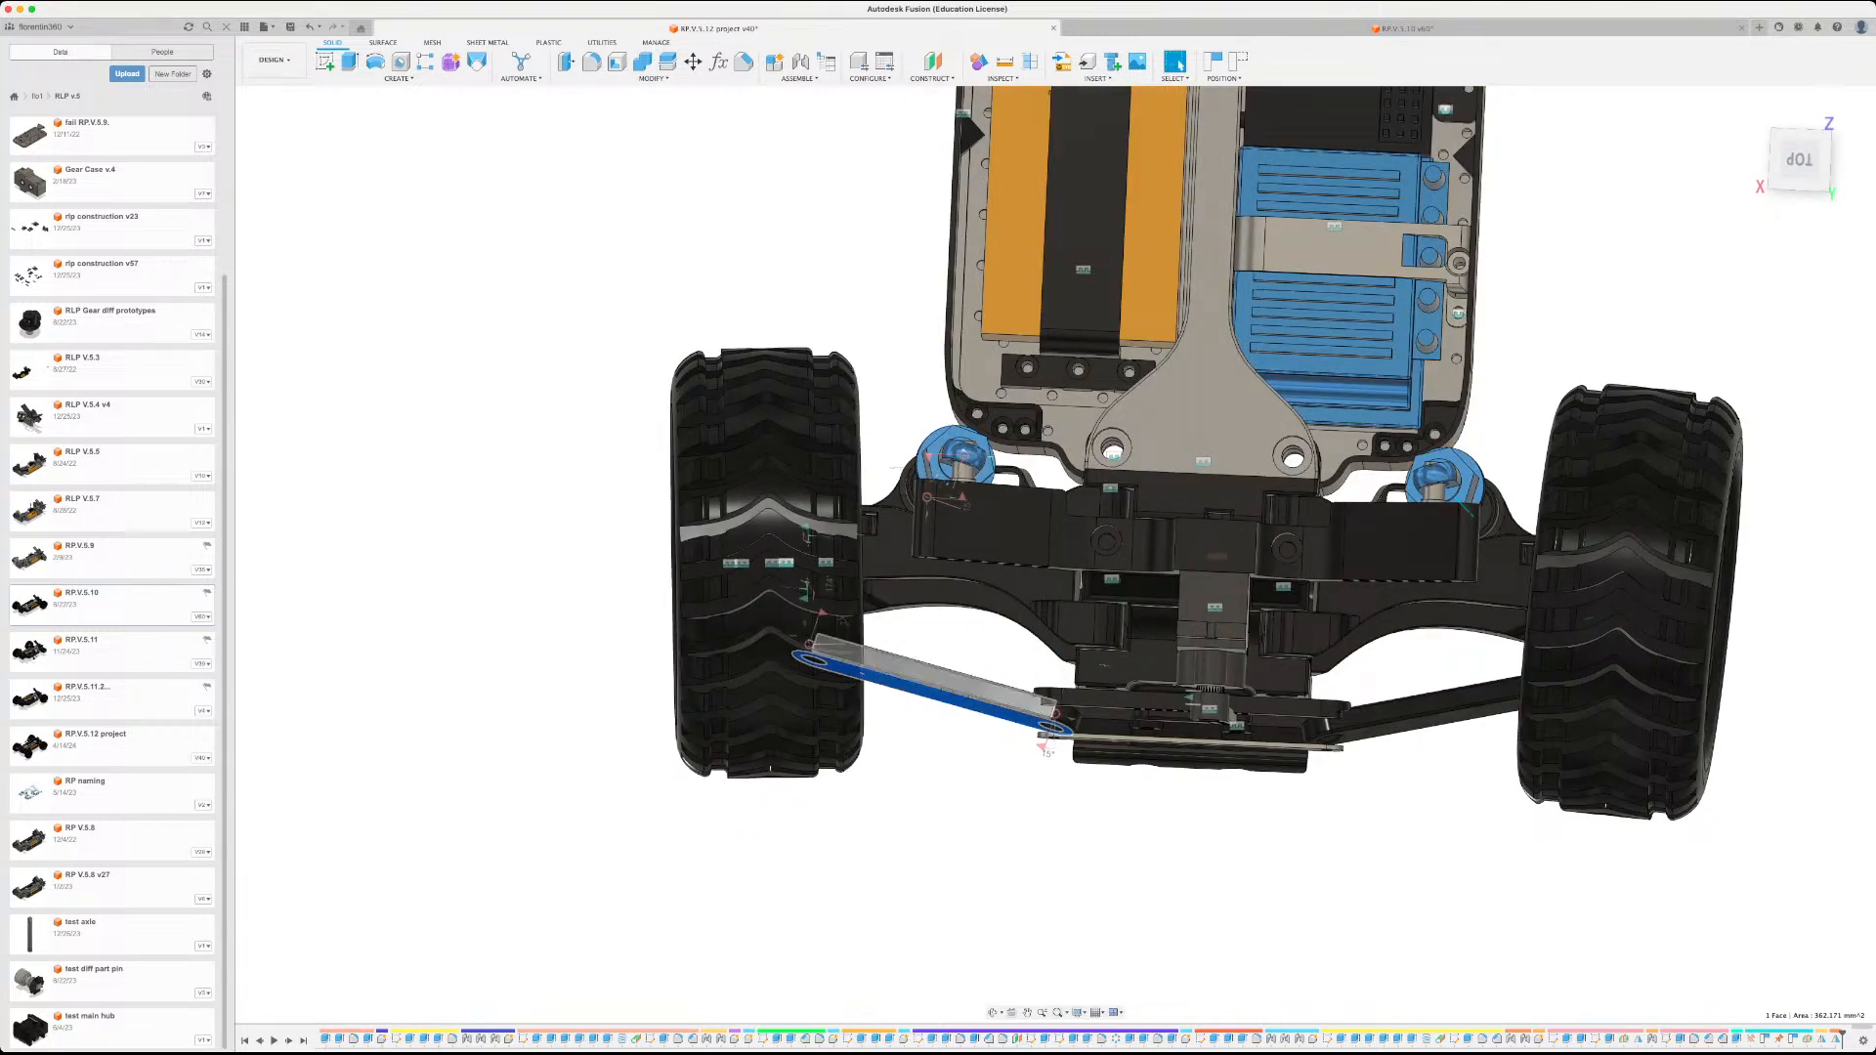
key(Escape)
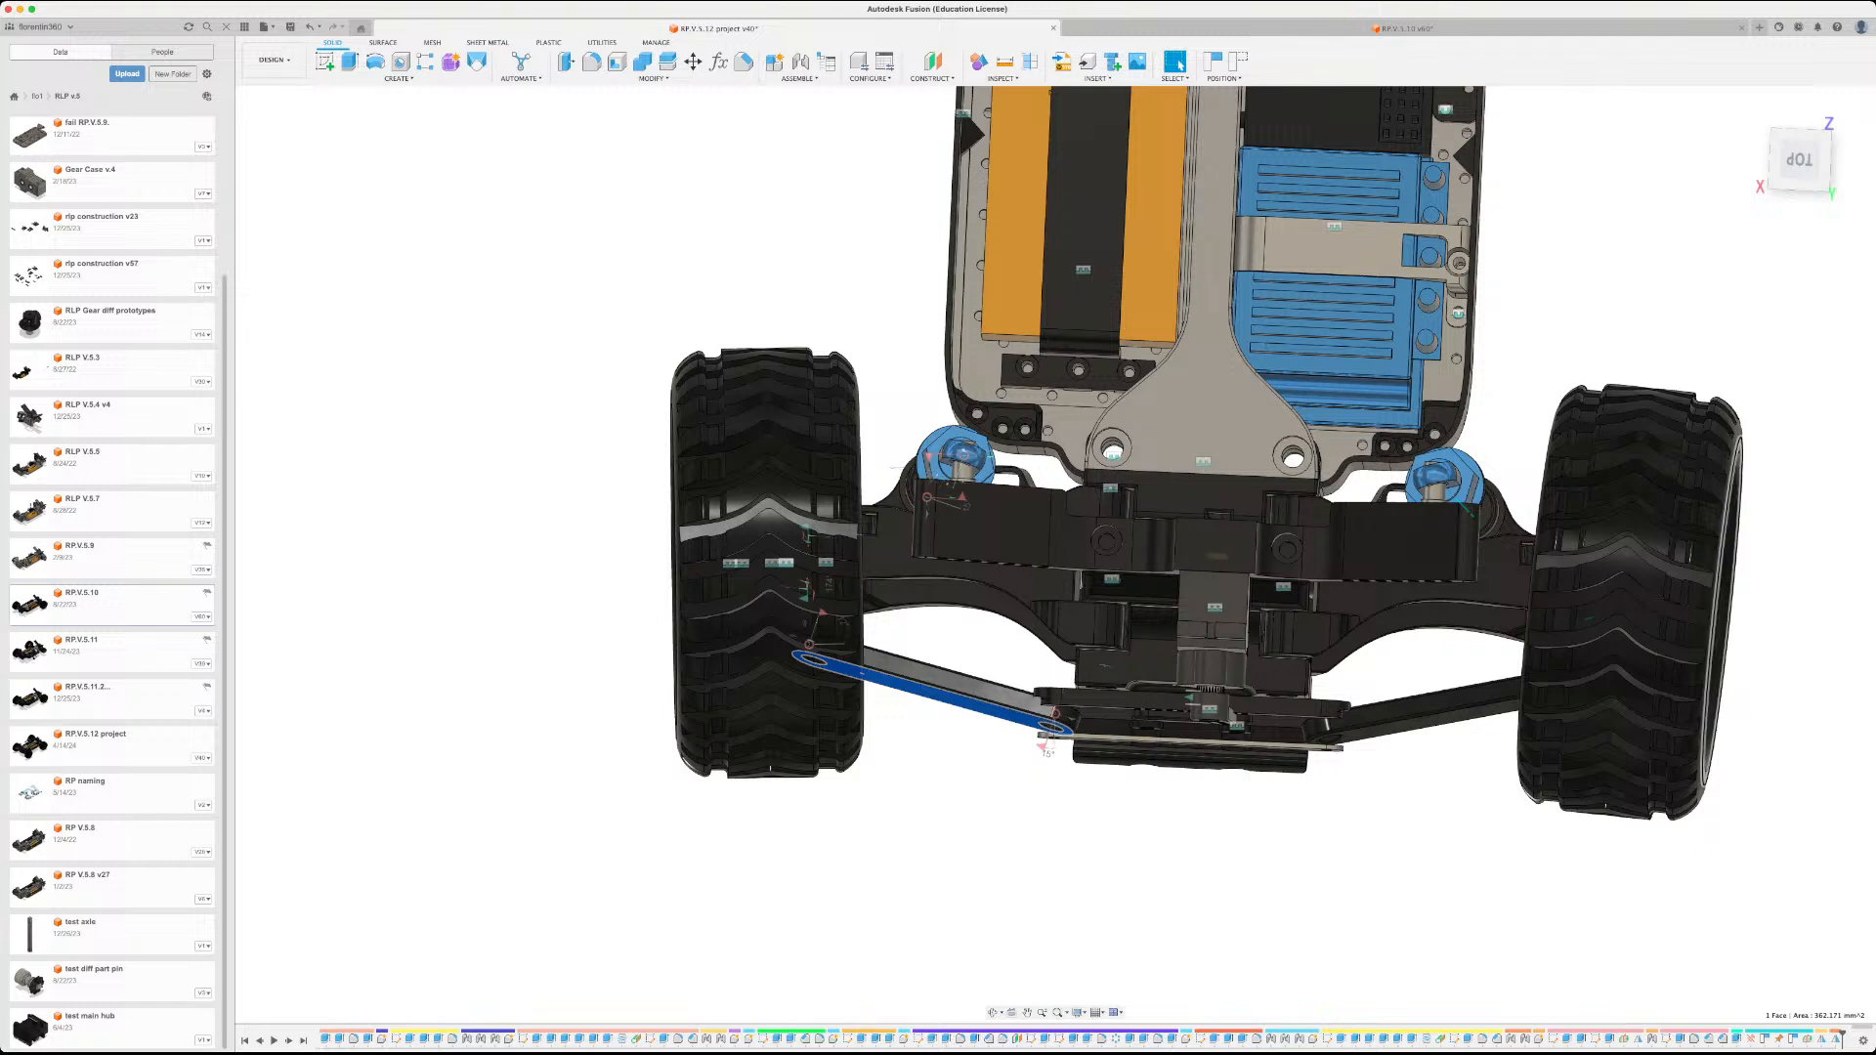
shift+middle_drag(1048, 745, 1044, 656)
key(Escape)
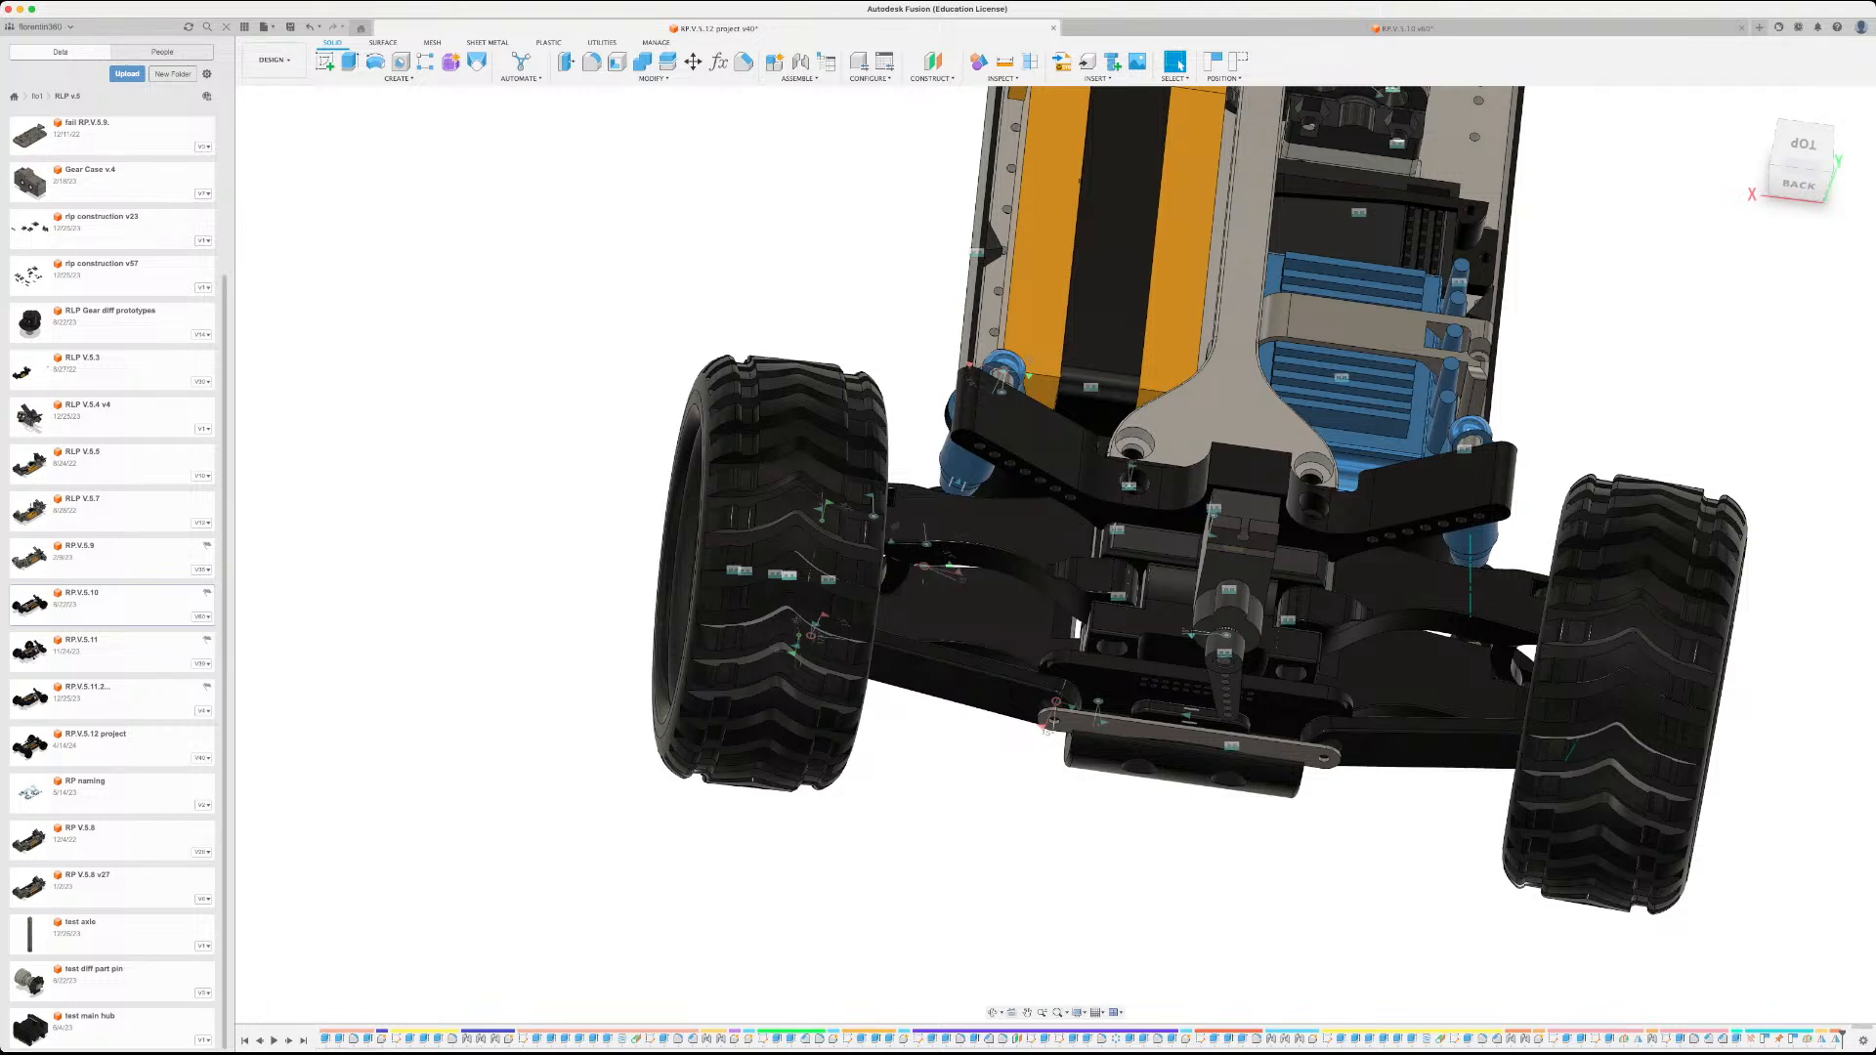
- Set the hole spacing in the steering link's base sketch to 47 mm and finish the sketch
double_click(937, 673)
click(325, 1039)
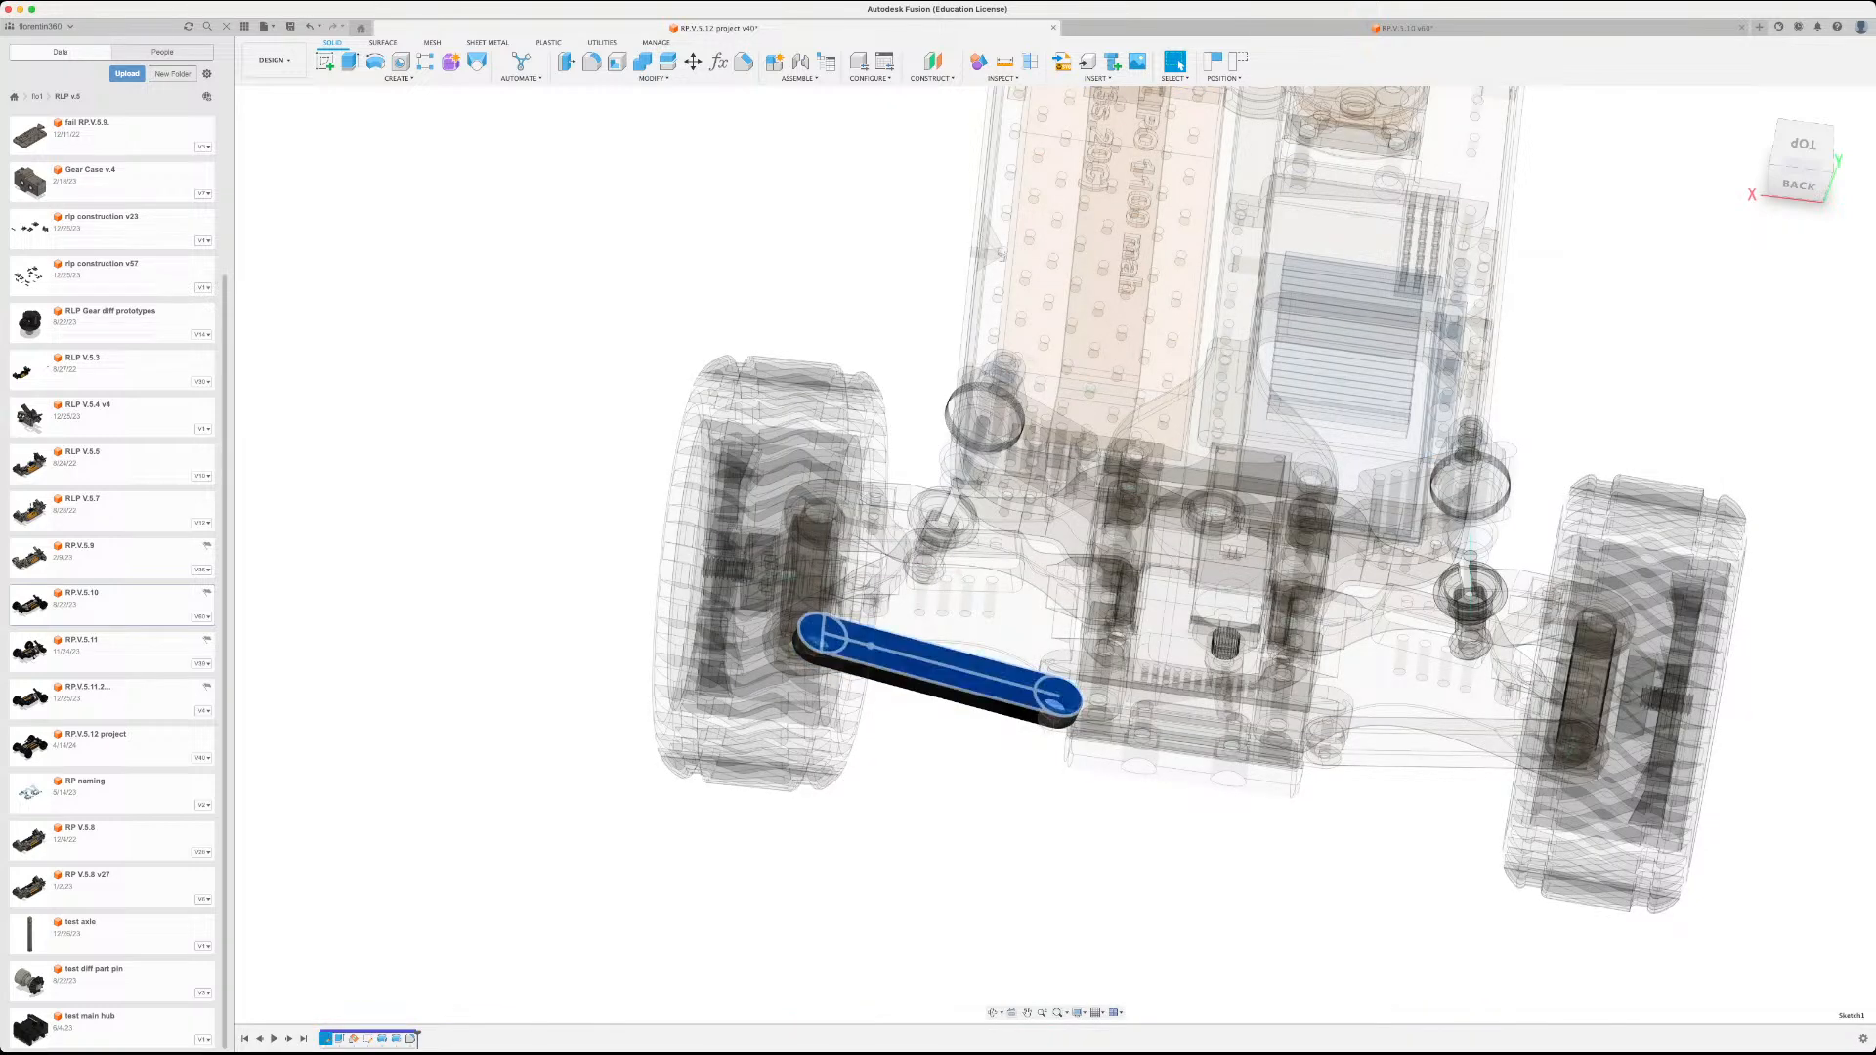
double_click(326, 1039)
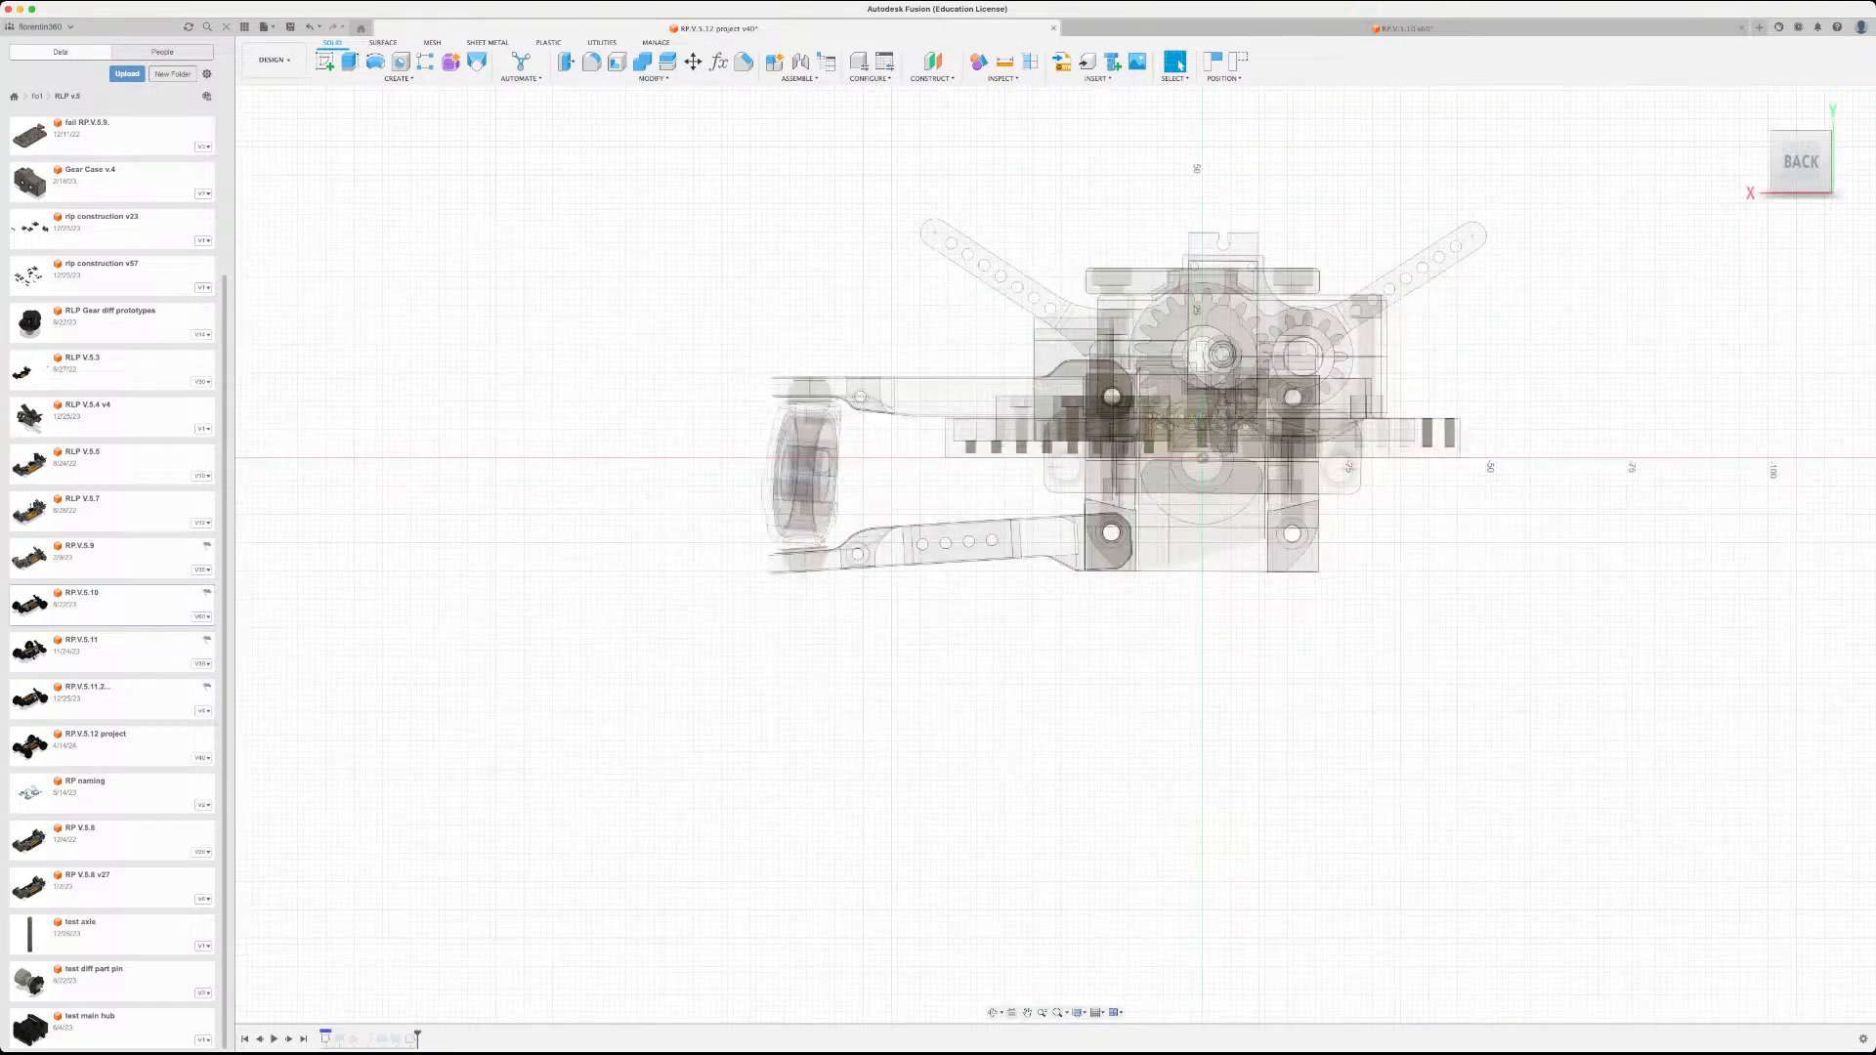
double_click(943, 437)
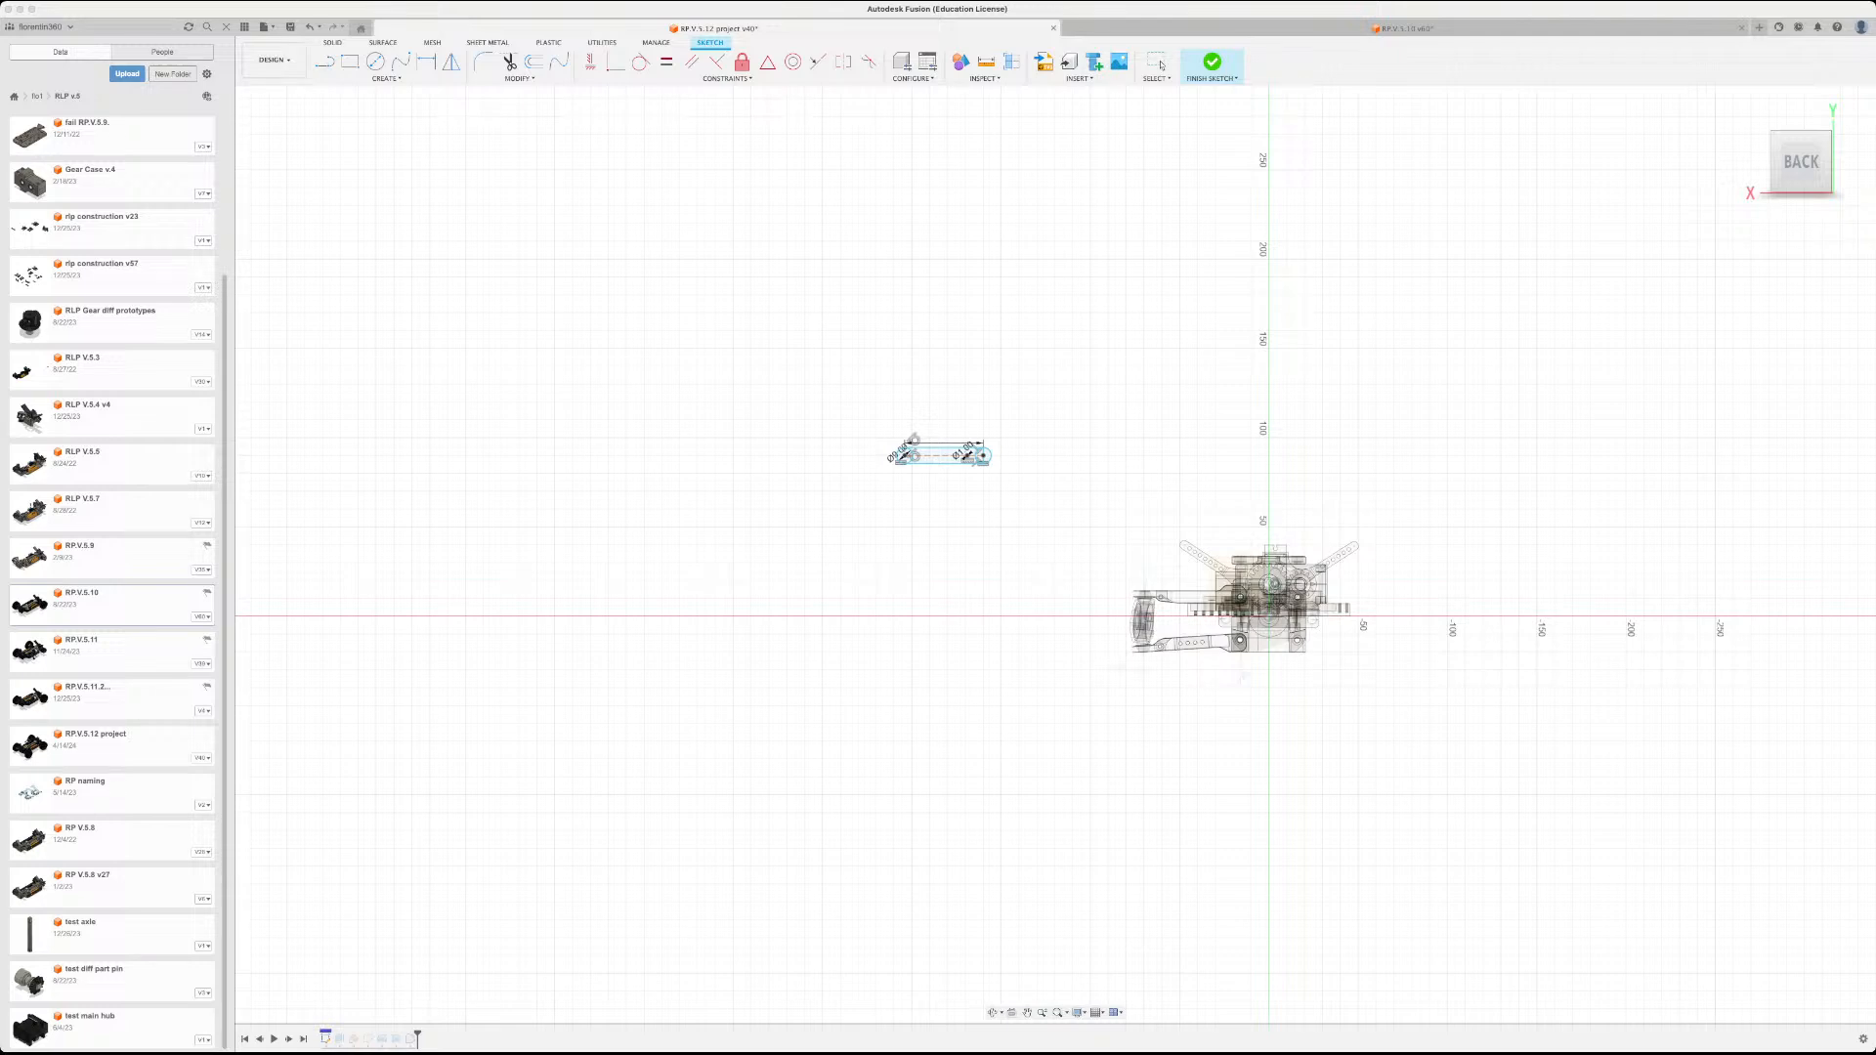
key(Return)
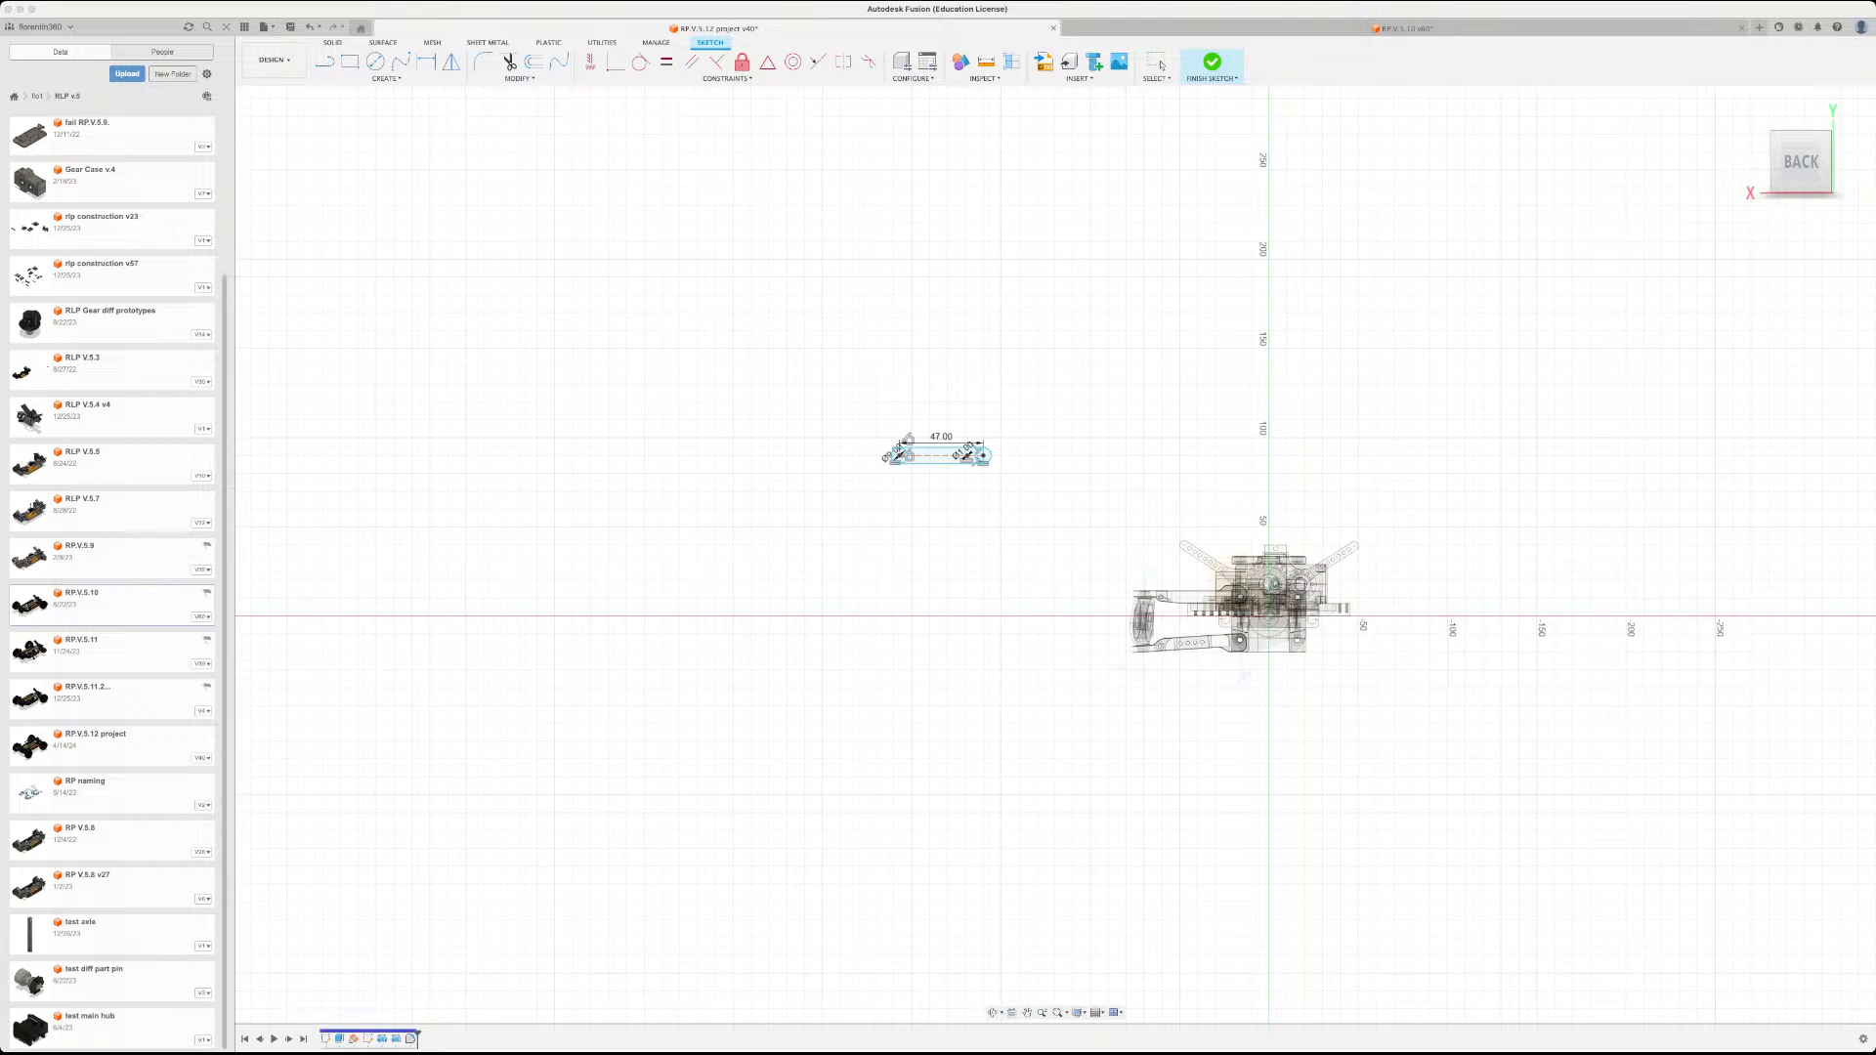
click(1212, 64)
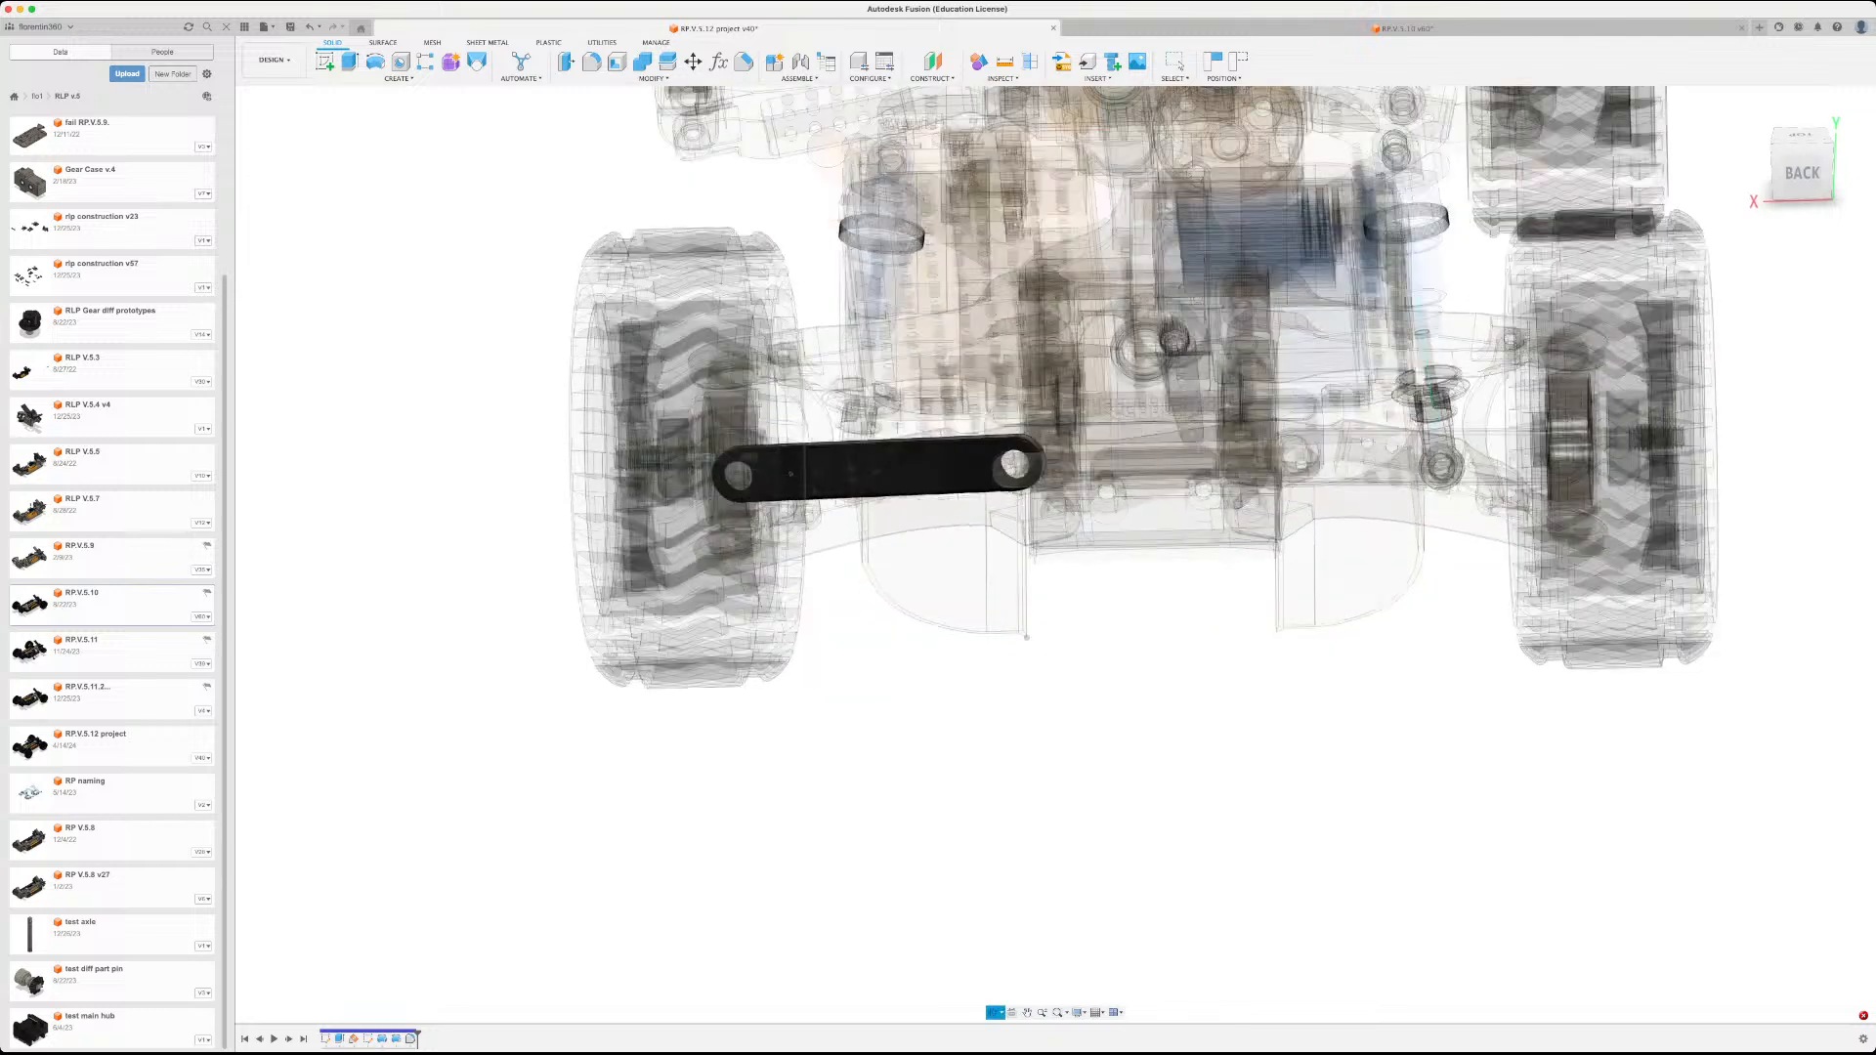
- Reopen the ball joint at the steering link's inner end and reselect its snap point on the link's hole
mouse_move(1016, 645)
shift+middle_down()
mouse_move(1018, 745)
mouse_move(977, 684)
mouse_move(999, 616)
mouse_move(985, 598)
mouse_move(953, 698)
mouse_move(963, 616)
mouse_move(987, 636)
shift+middle_up()
scroll(1017, 745, down, 5)
scroll(963, 616, up, 10)
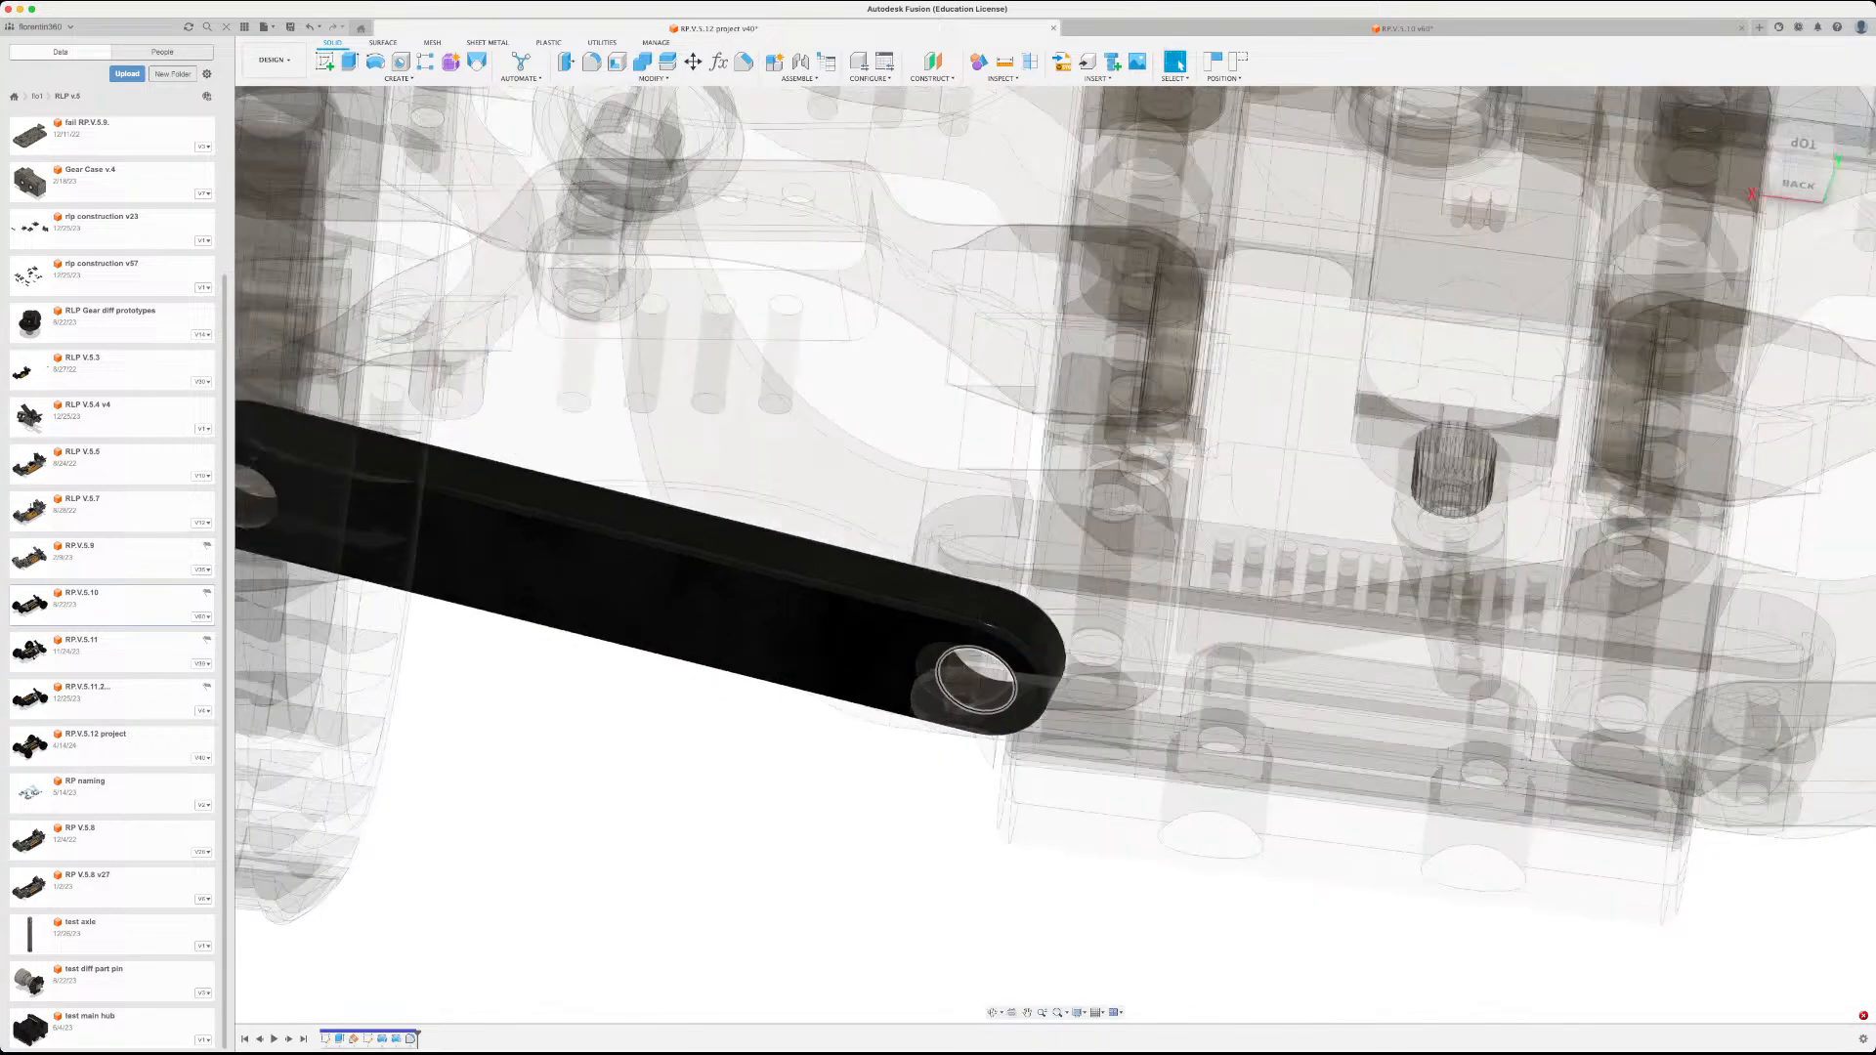
scroll(978, 693, up, 5)
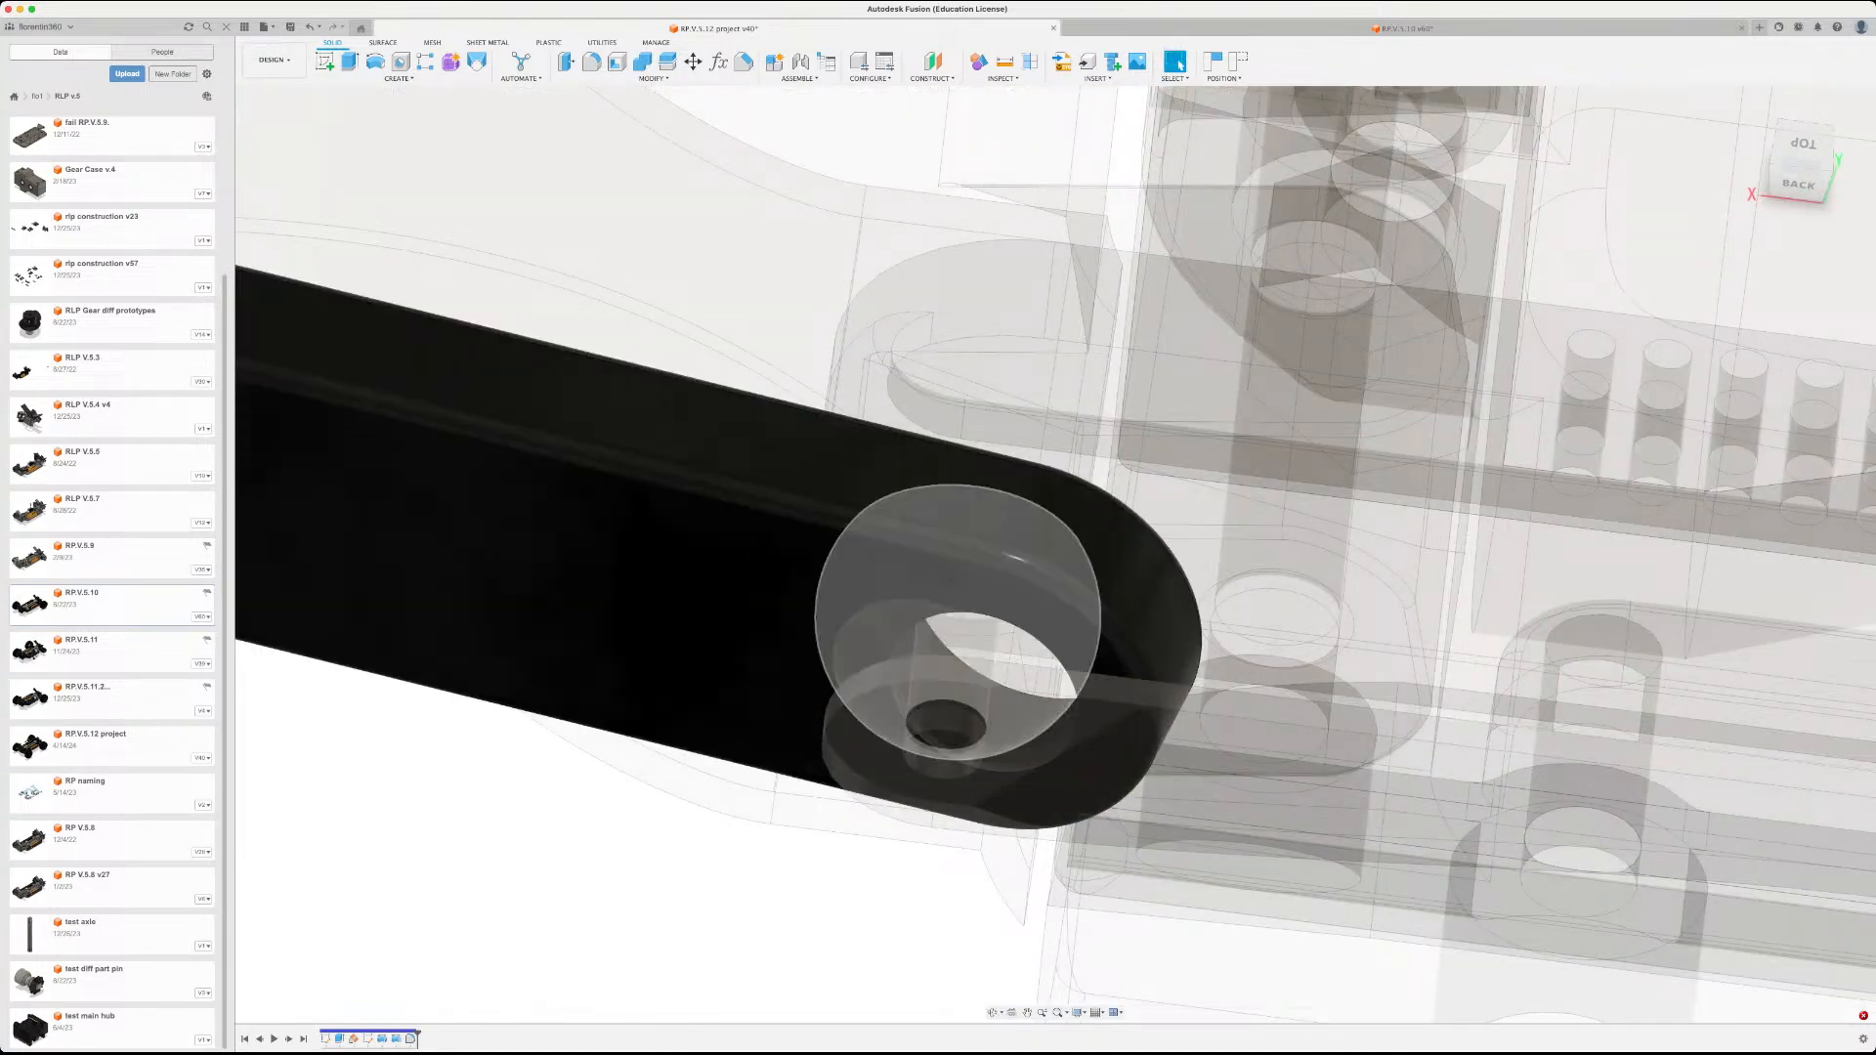
click(960, 615)
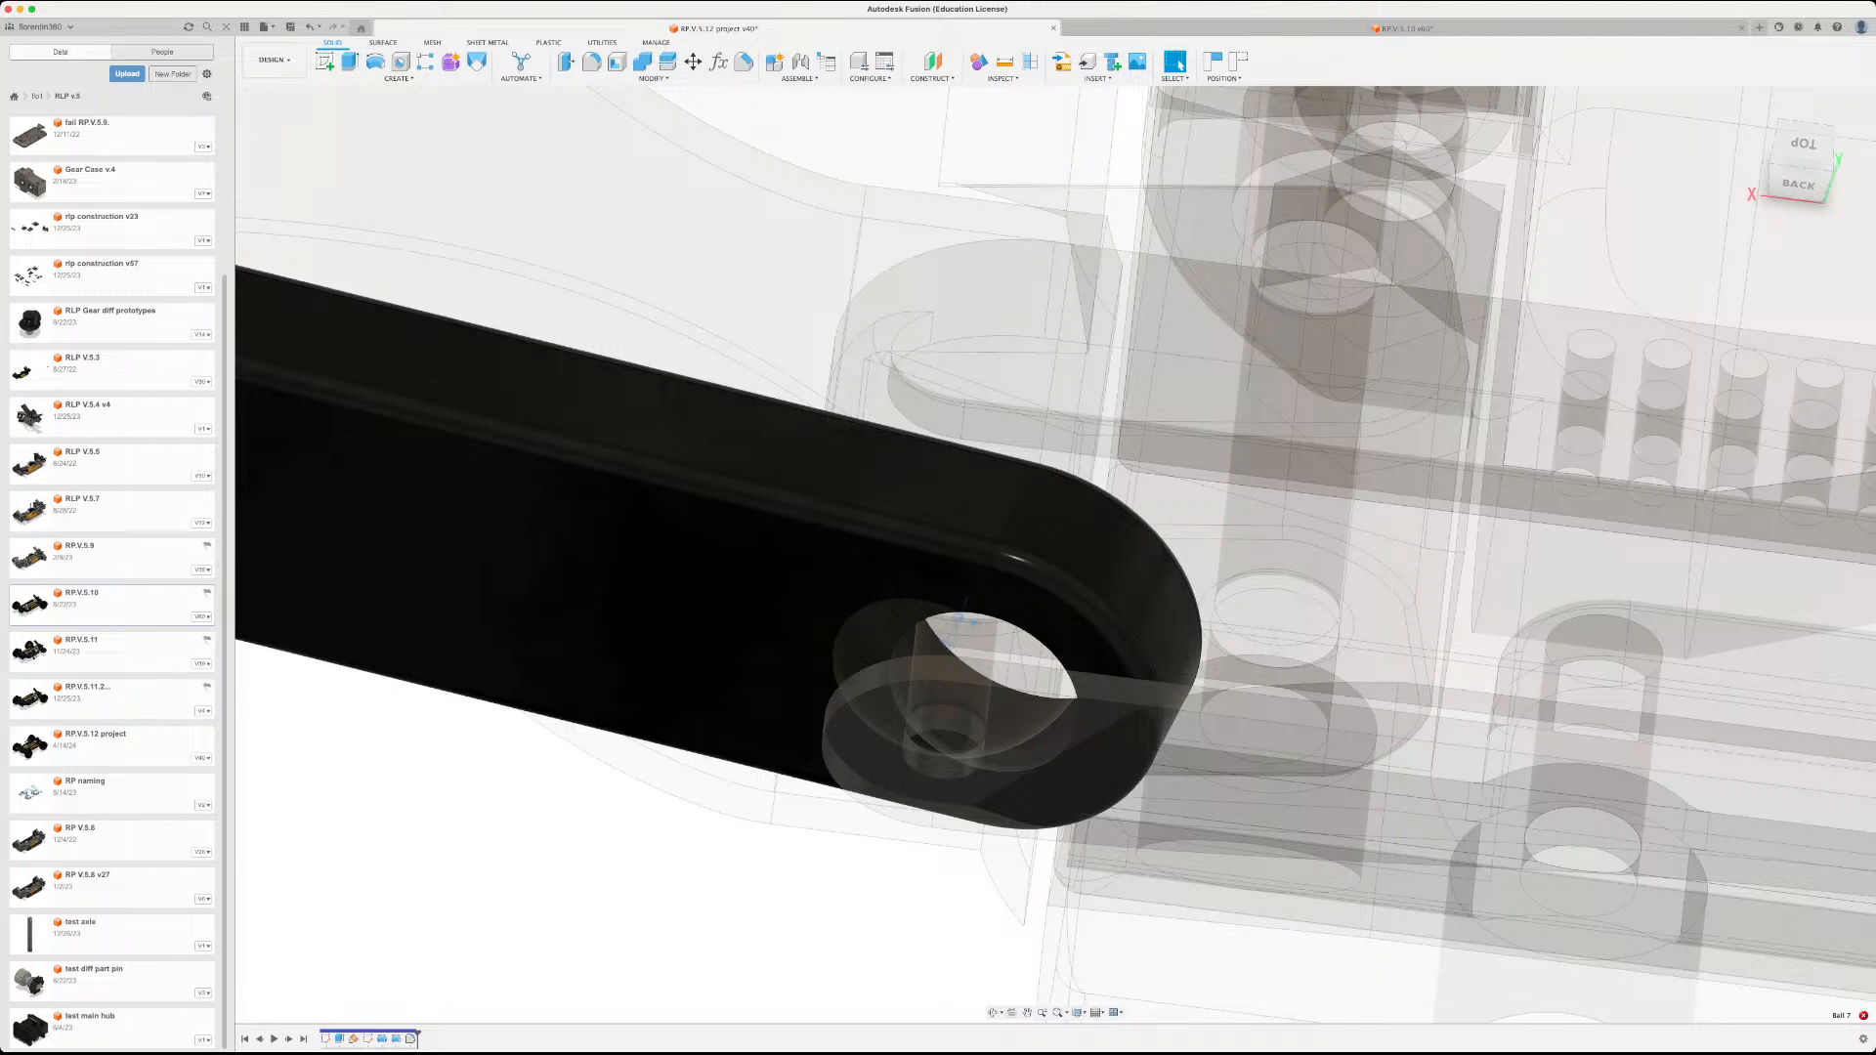
double_click(960, 617)
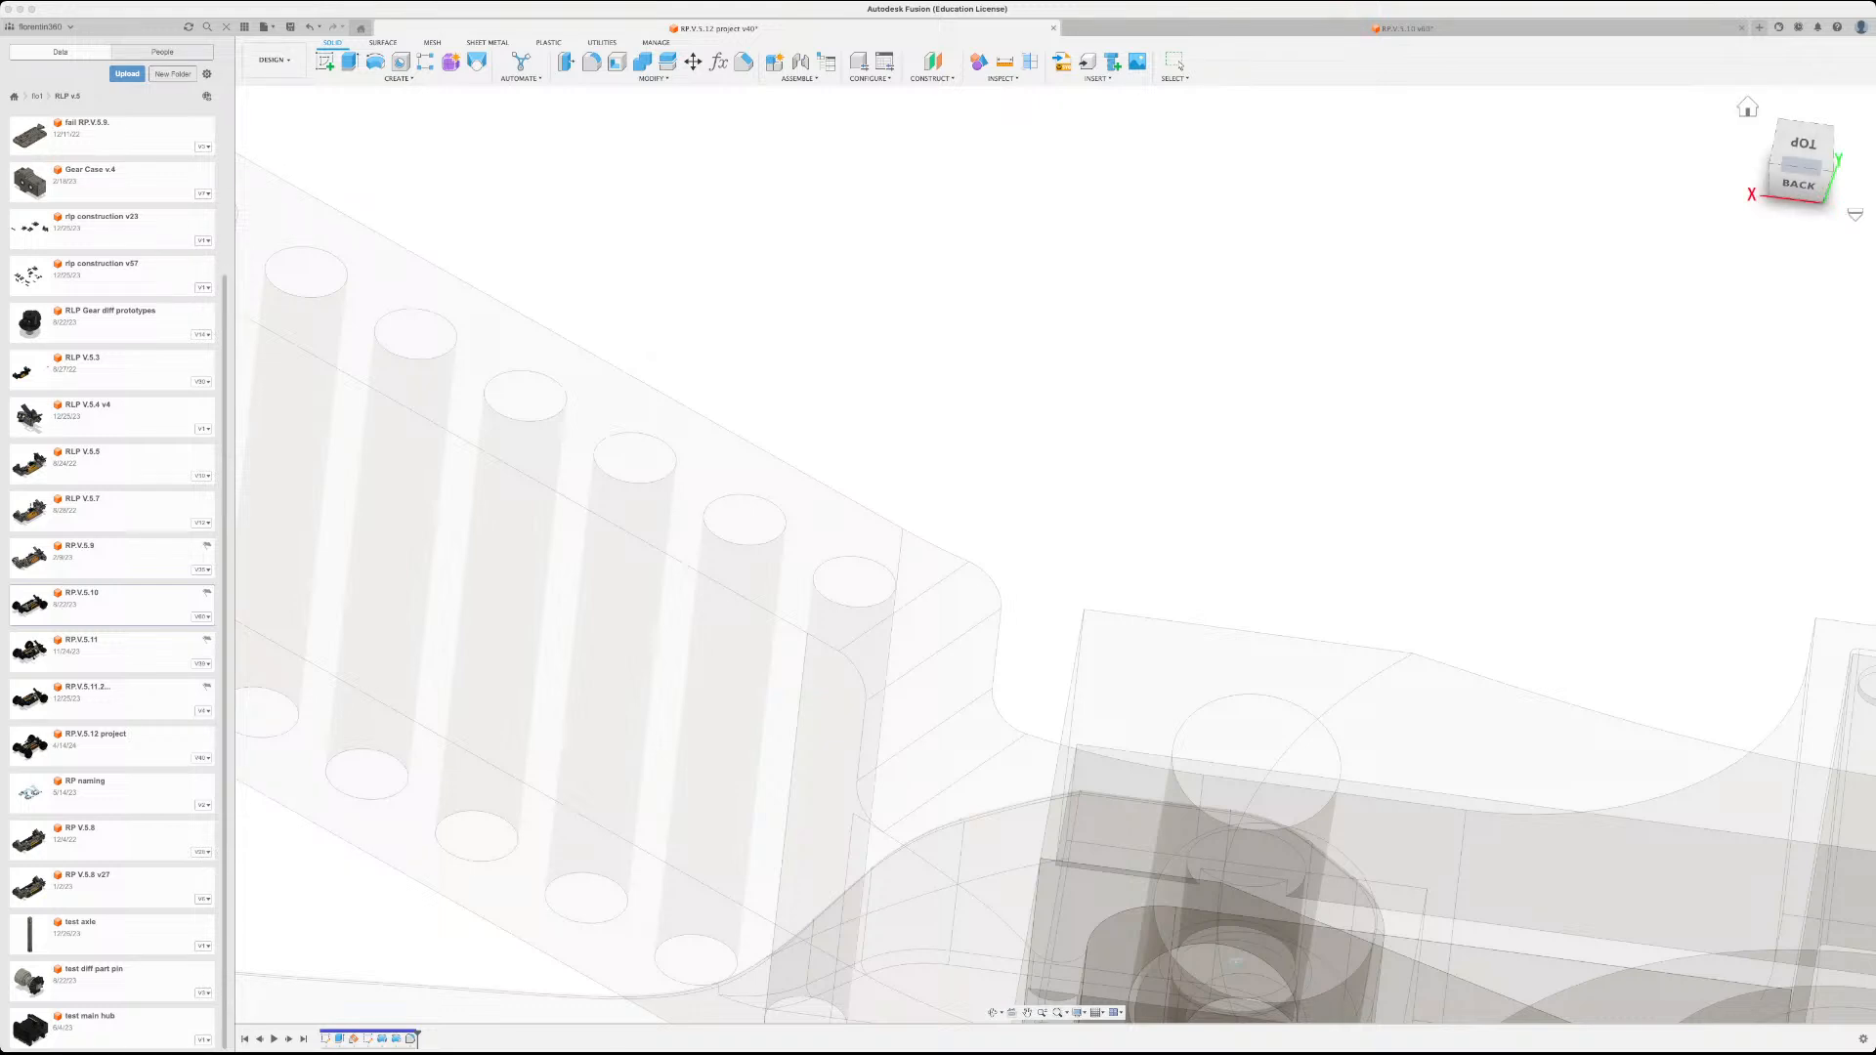
scroll(1309, 829, down, 10)
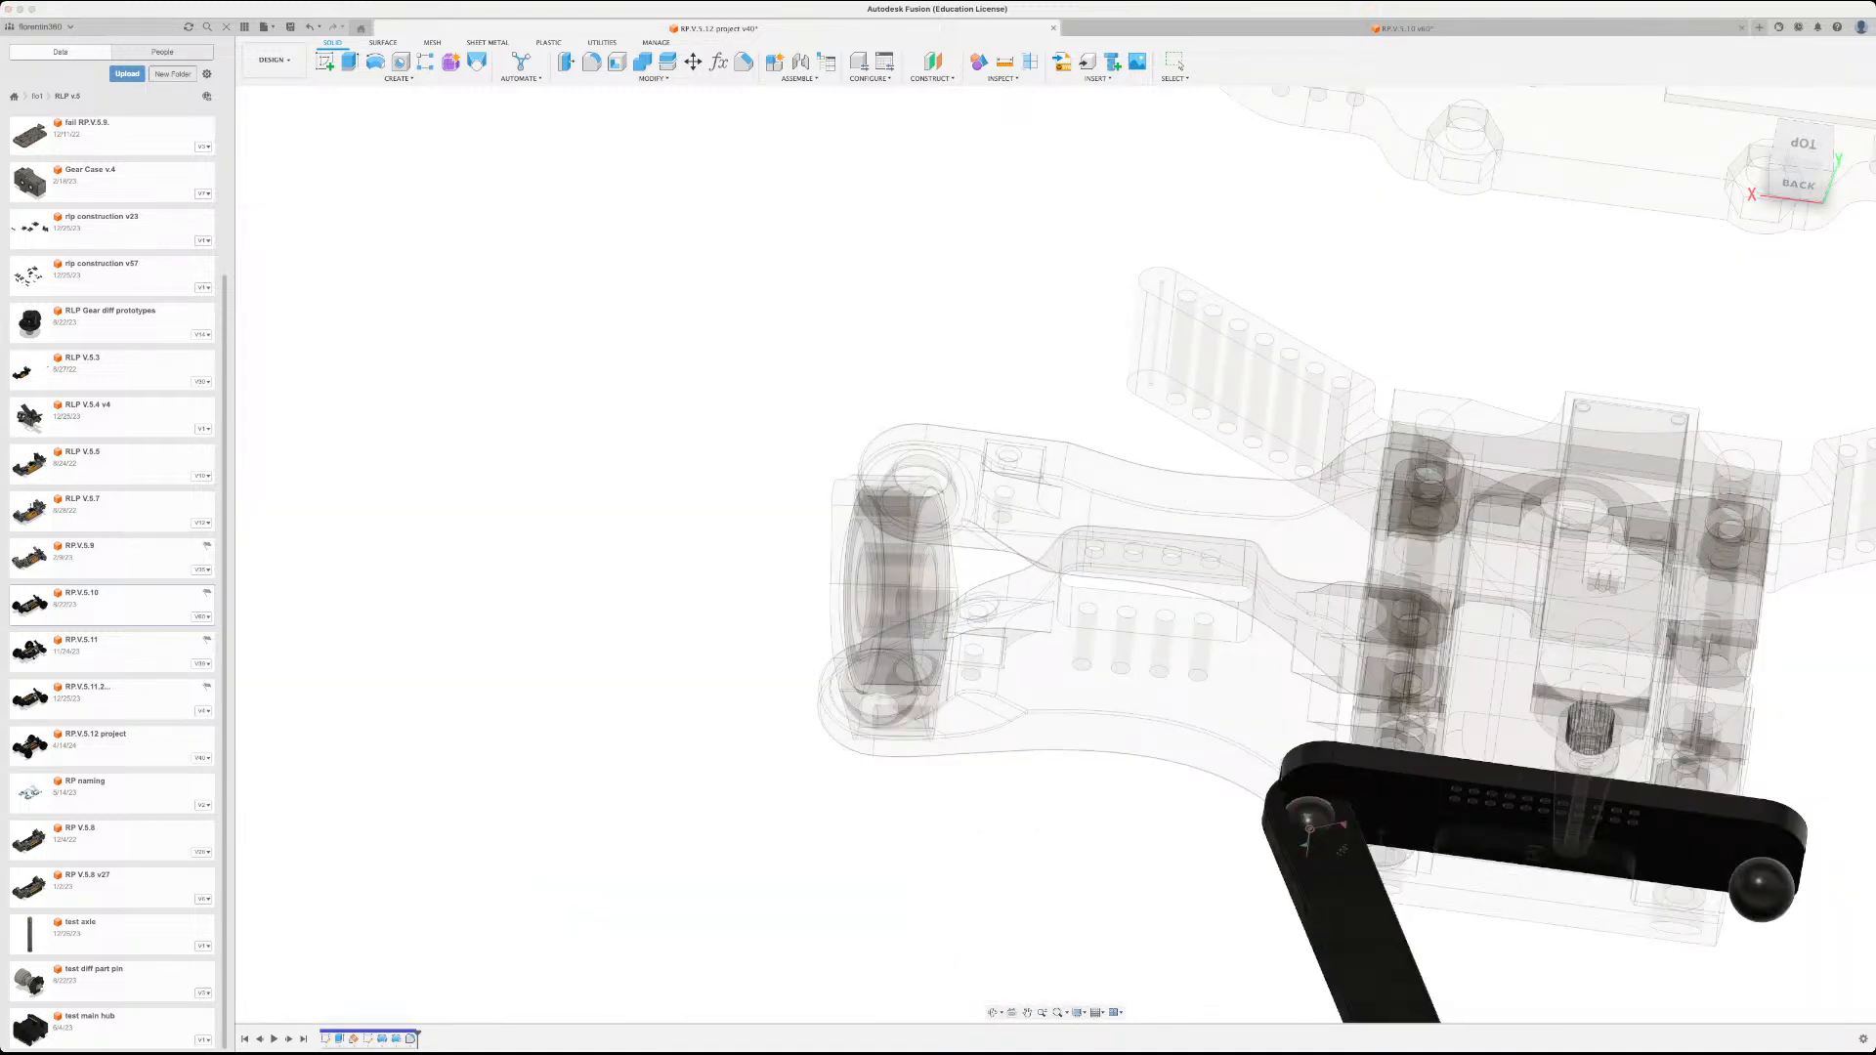
scroll(1305, 816, up, 6)
middle_drag(1310, 828, 1200, 662)
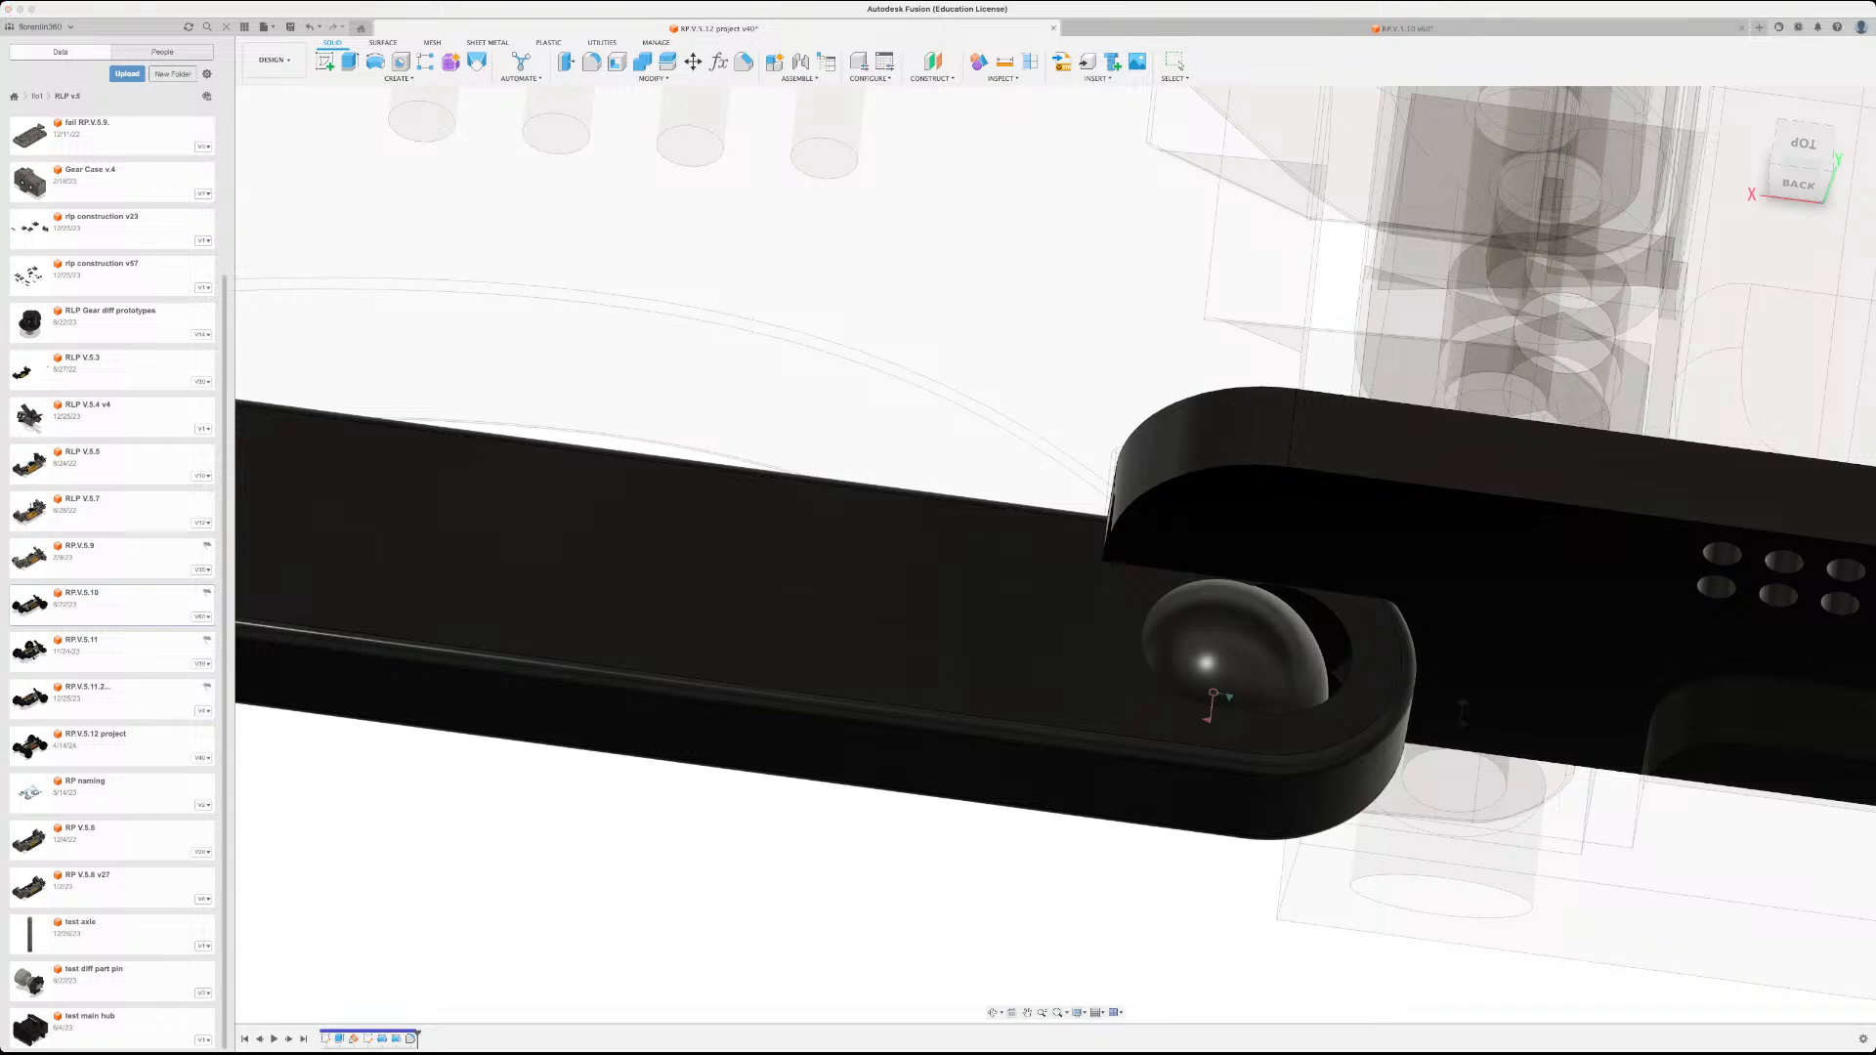
drag(1206, 767, 1303, 174)
key(j)
middle_drag(1427, 309, 1380, 362)
scroll(1377, 496, down, 5)
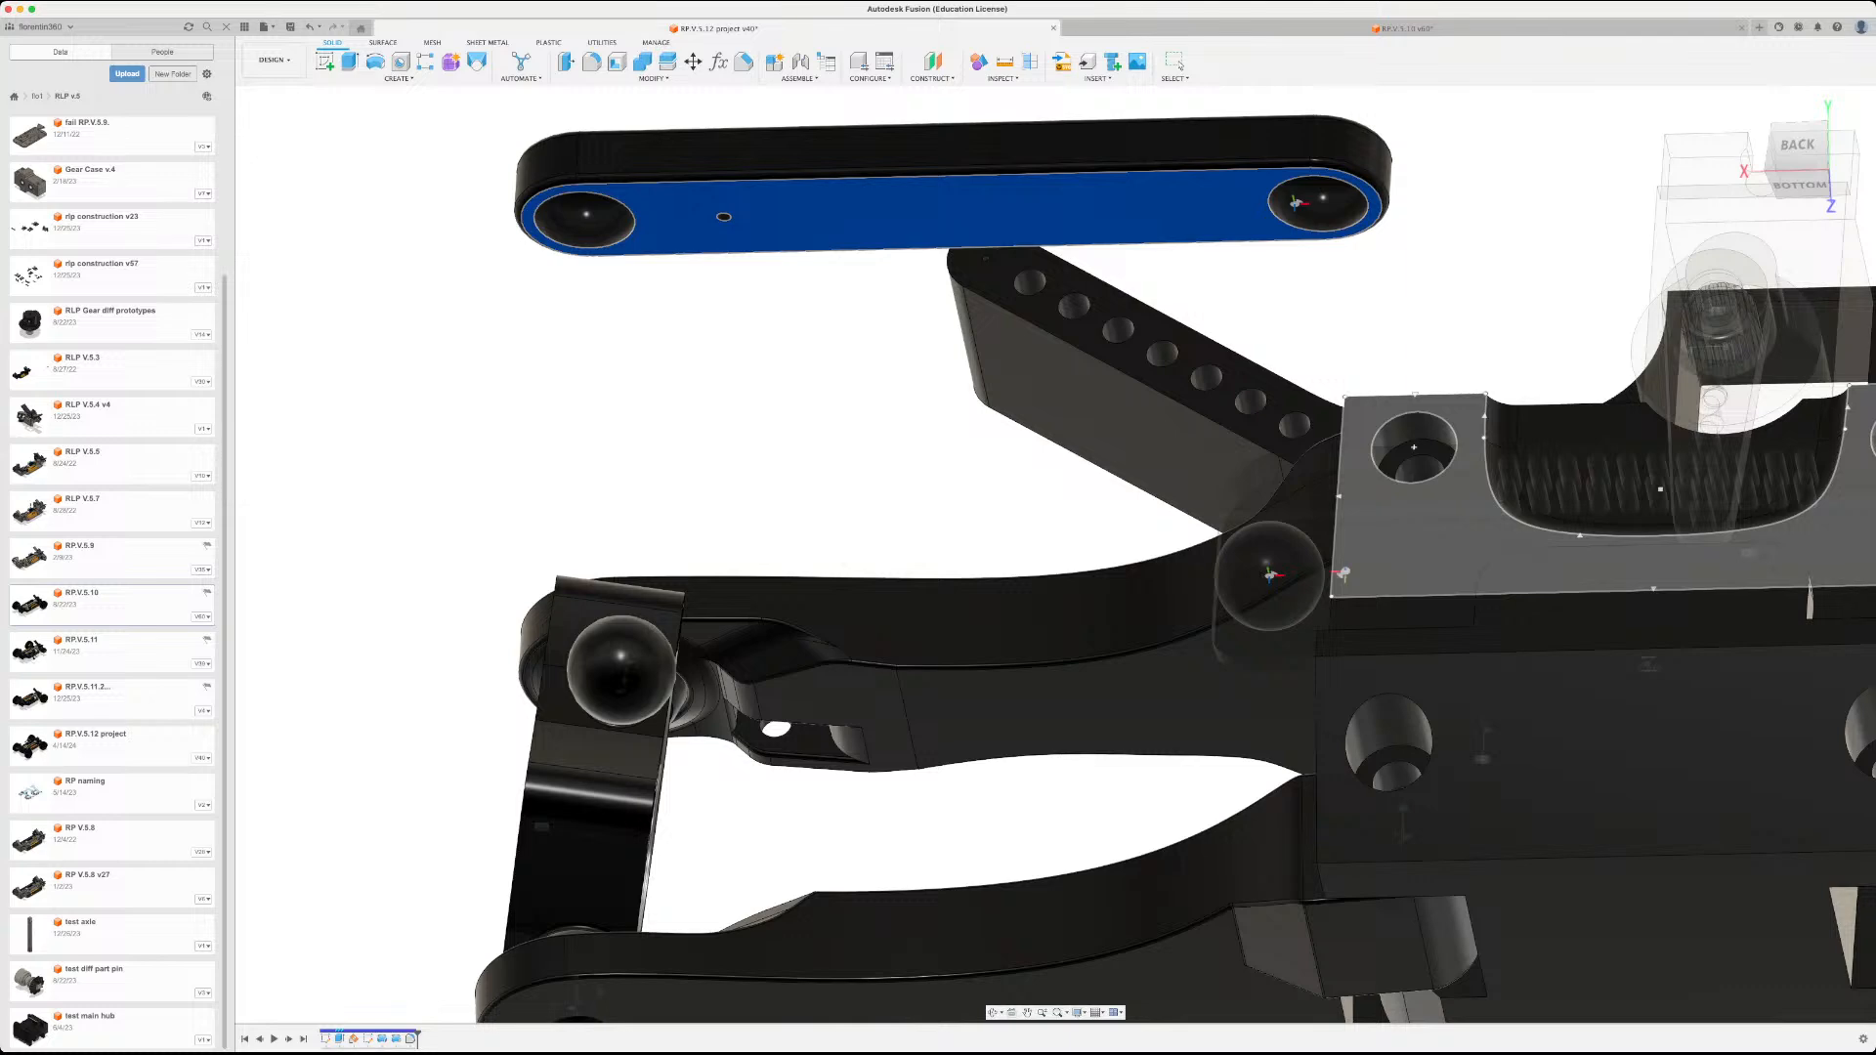
middle_drag(1377, 495, 1282, 697)
key(v)
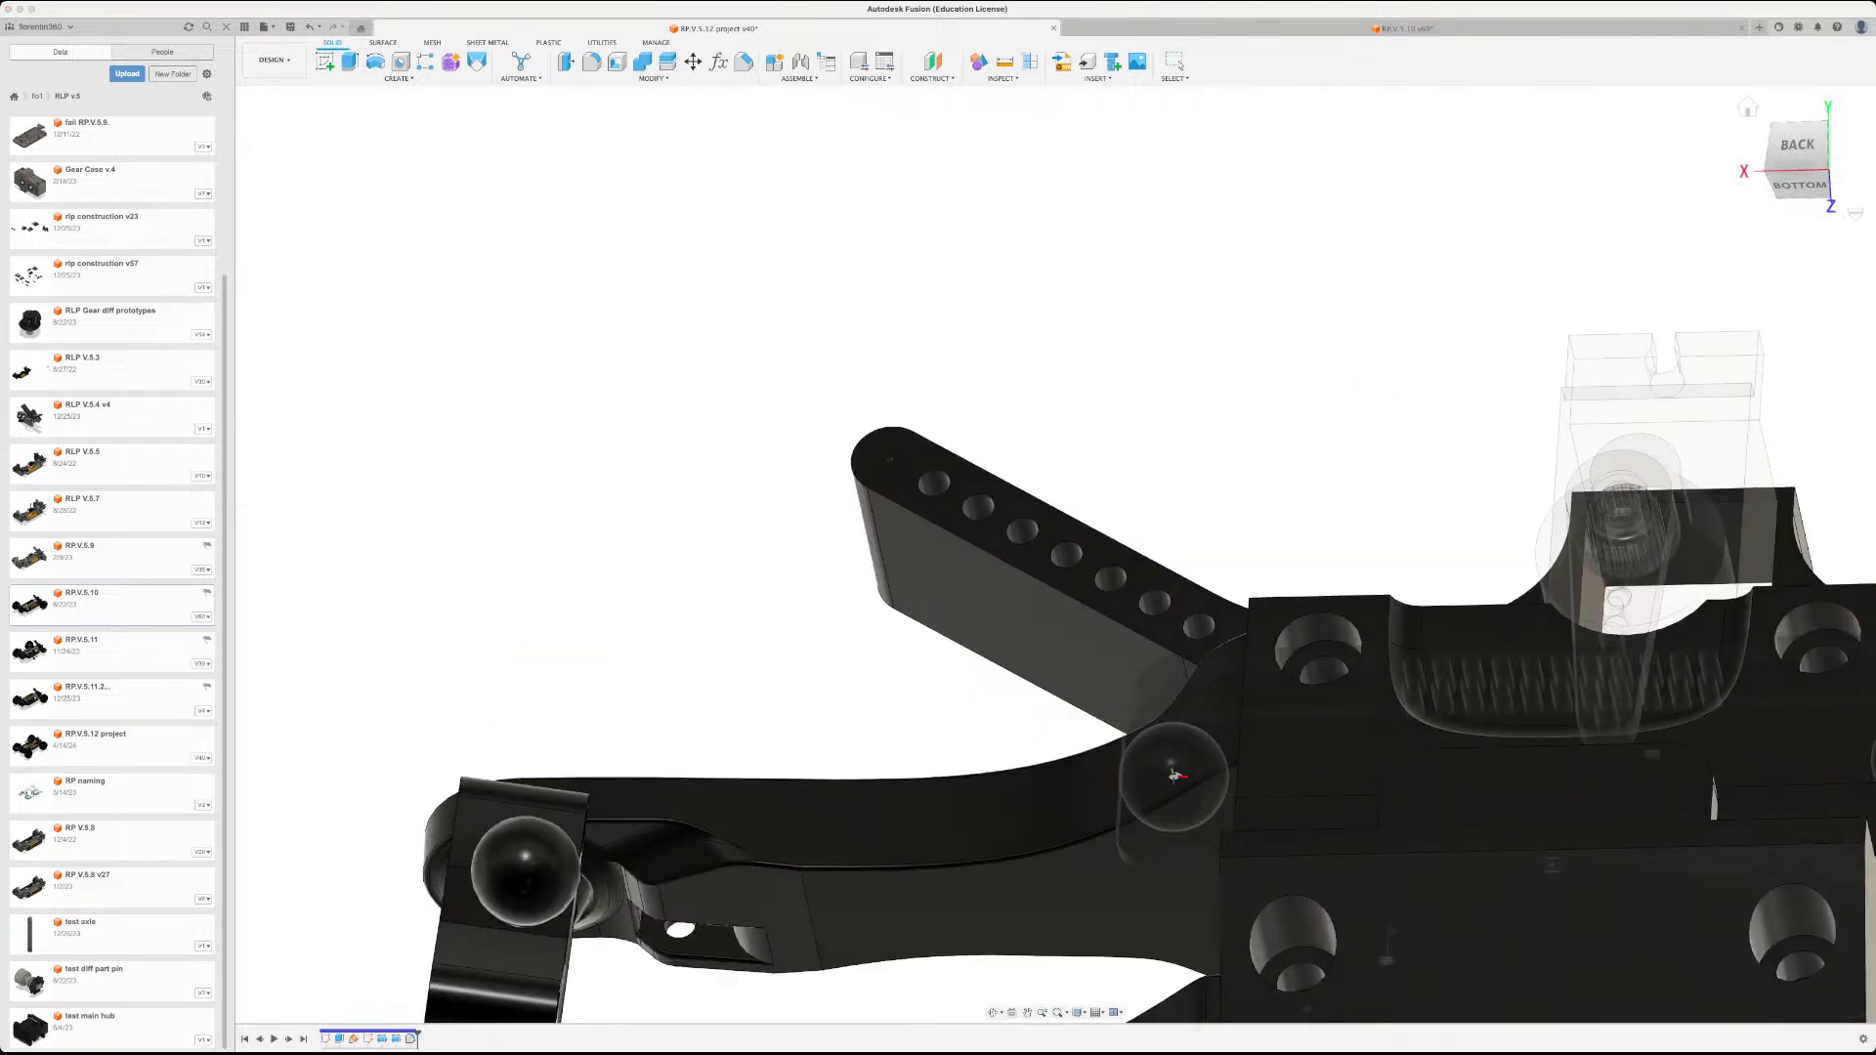
- Accept the ball joint edit and reopen the joint at the steering link's inner end for editing
scroll(1532, 532, down, 5)
shift+middle_drag(1532, 532, 1520, 576)
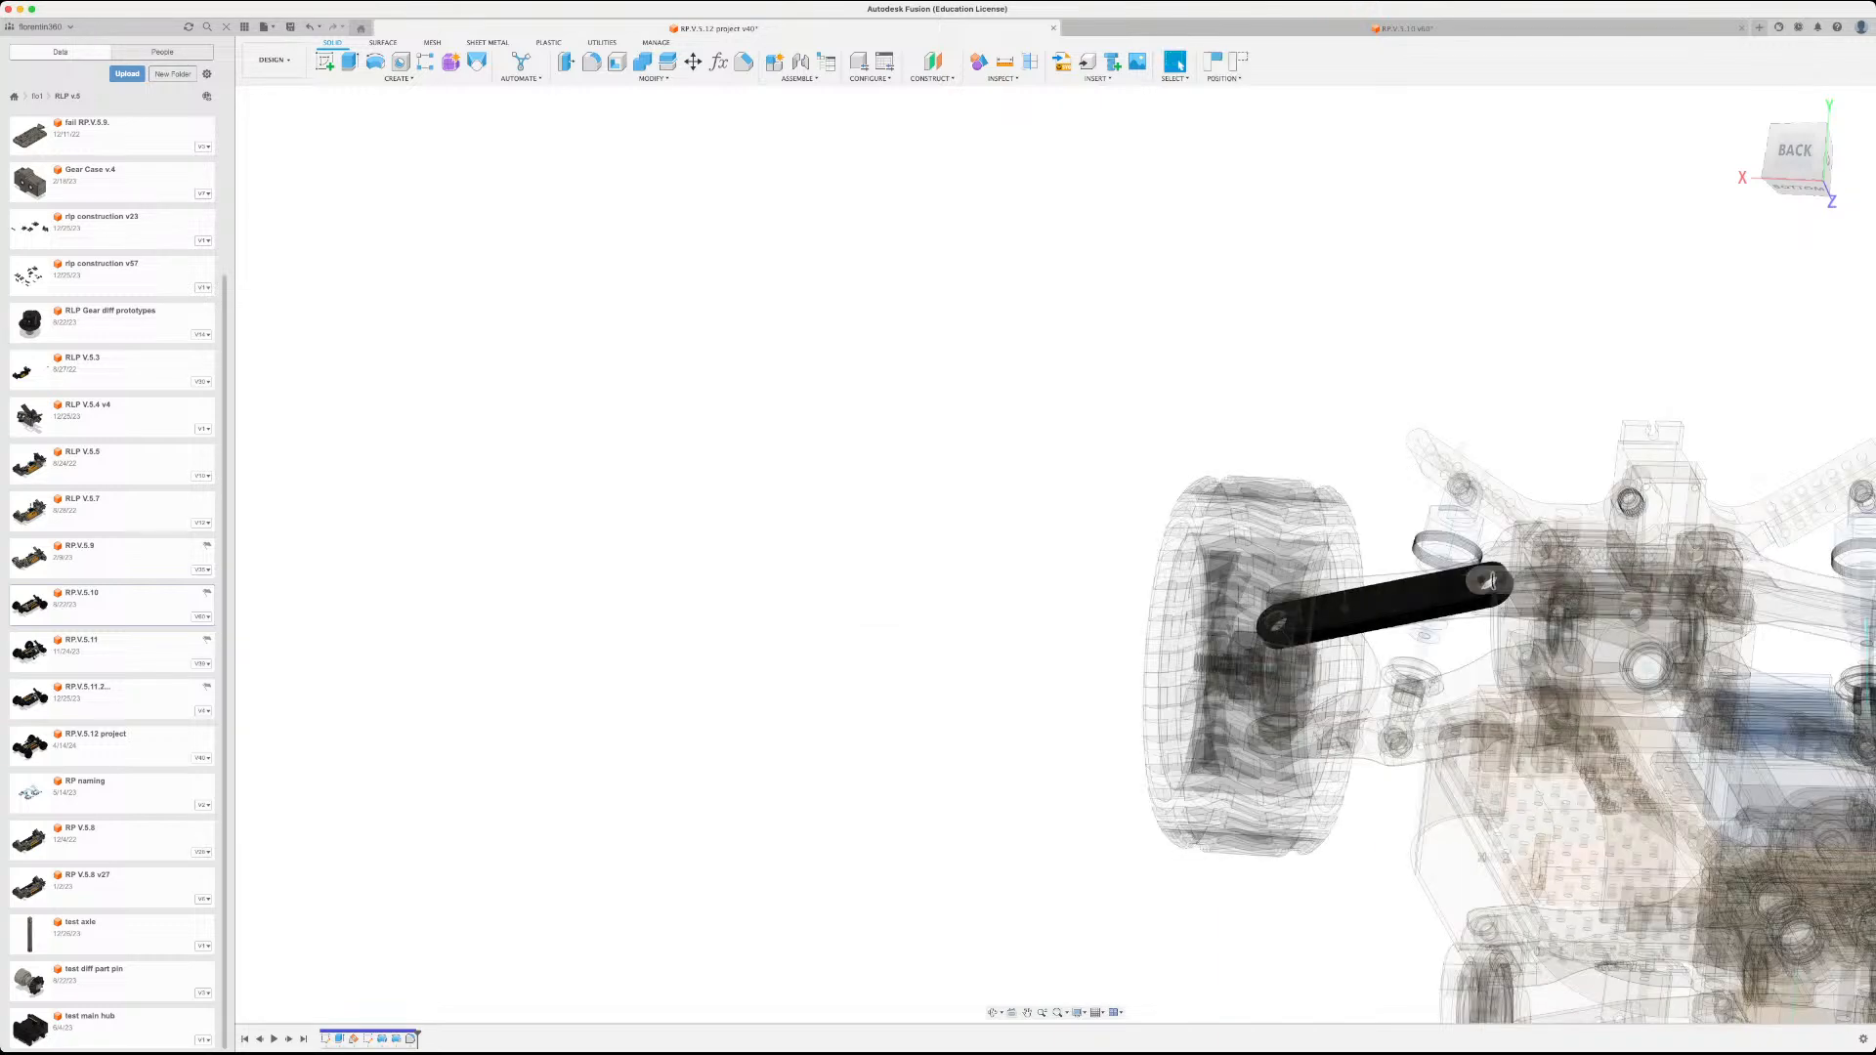
scroll(1481, 585, up, 6)
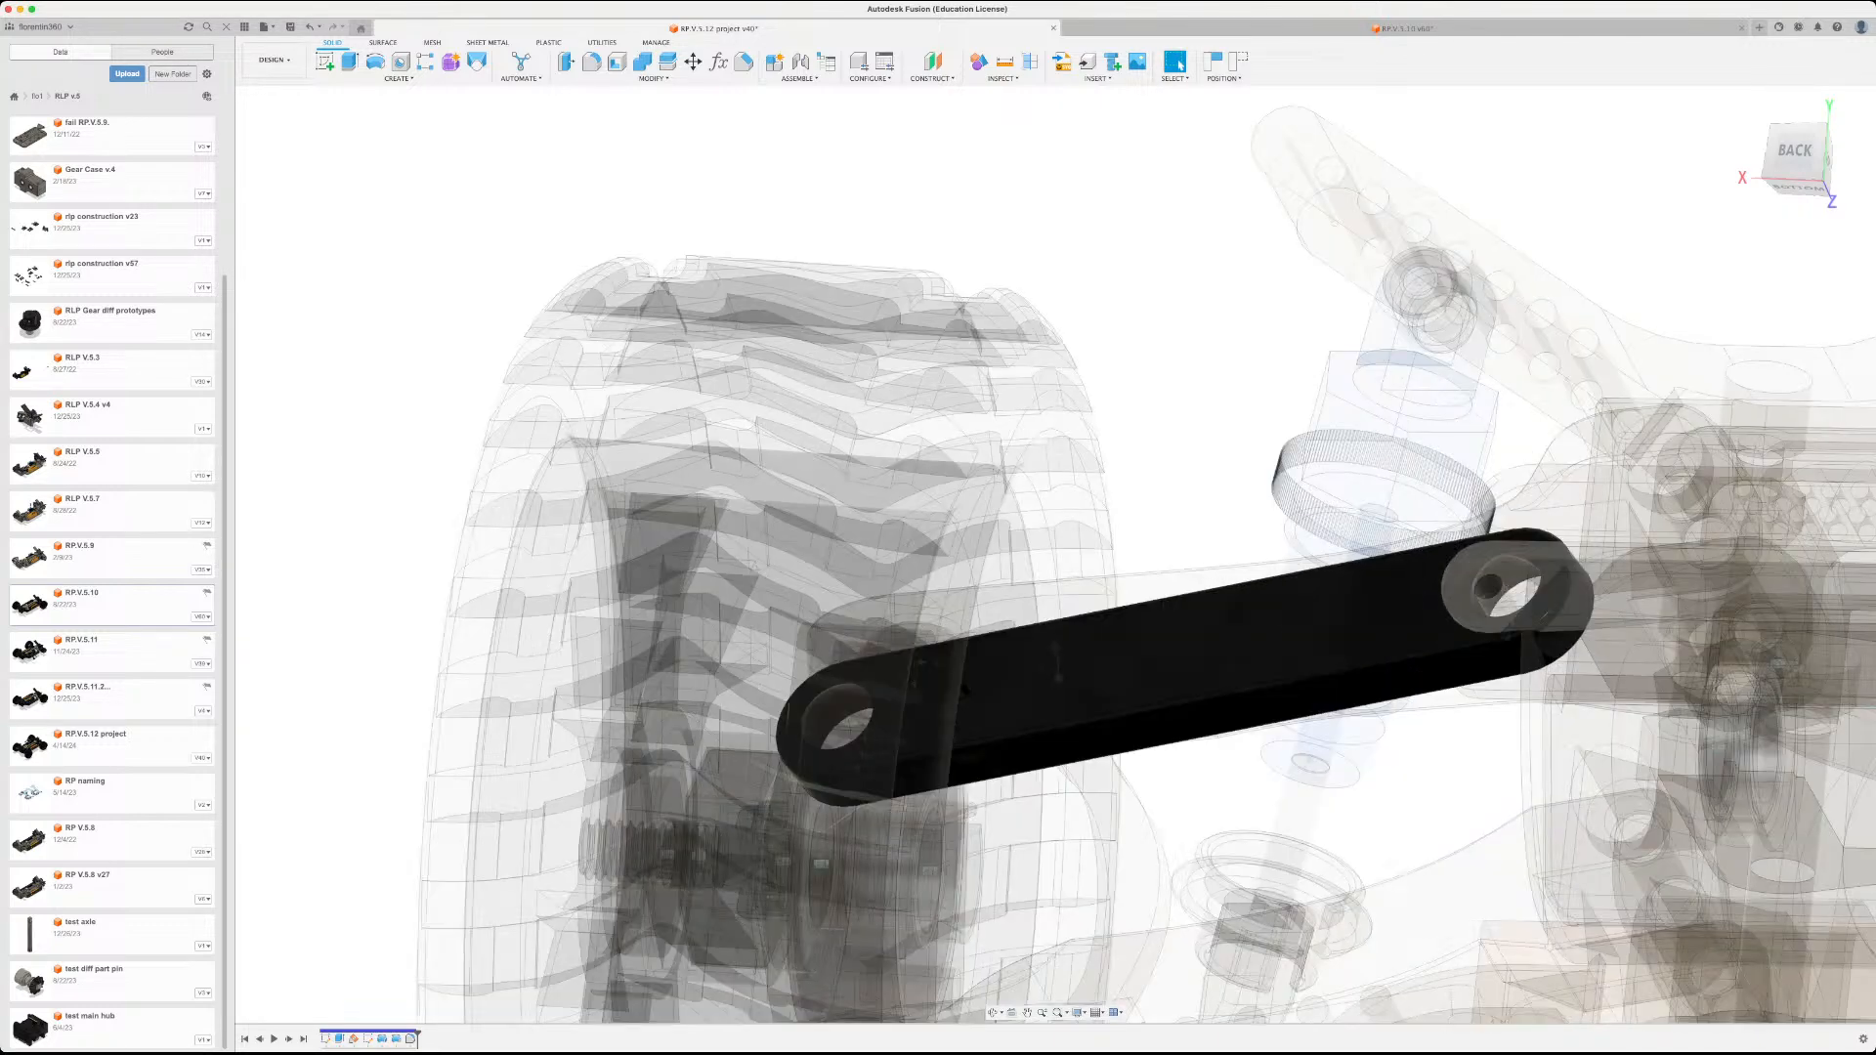
scroll(1486, 586, up, 4)
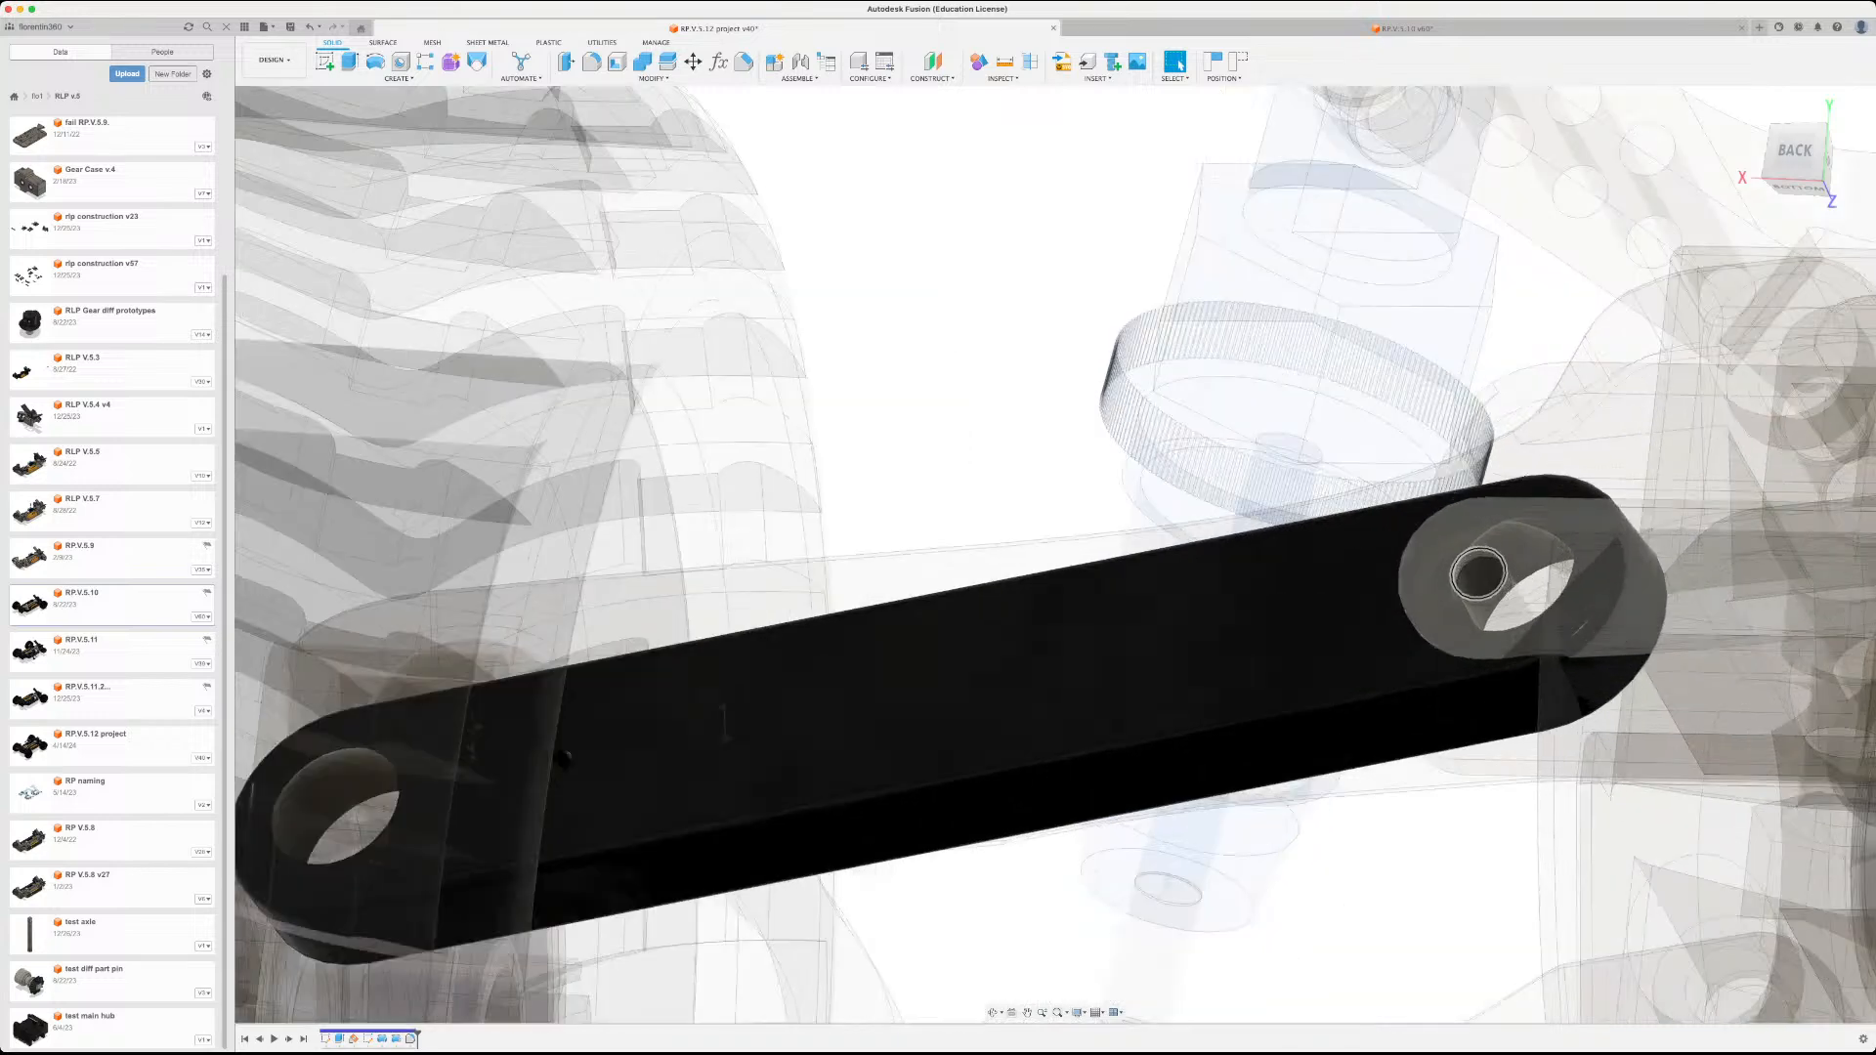
click(1512, 617)
double_click(1512, 618)
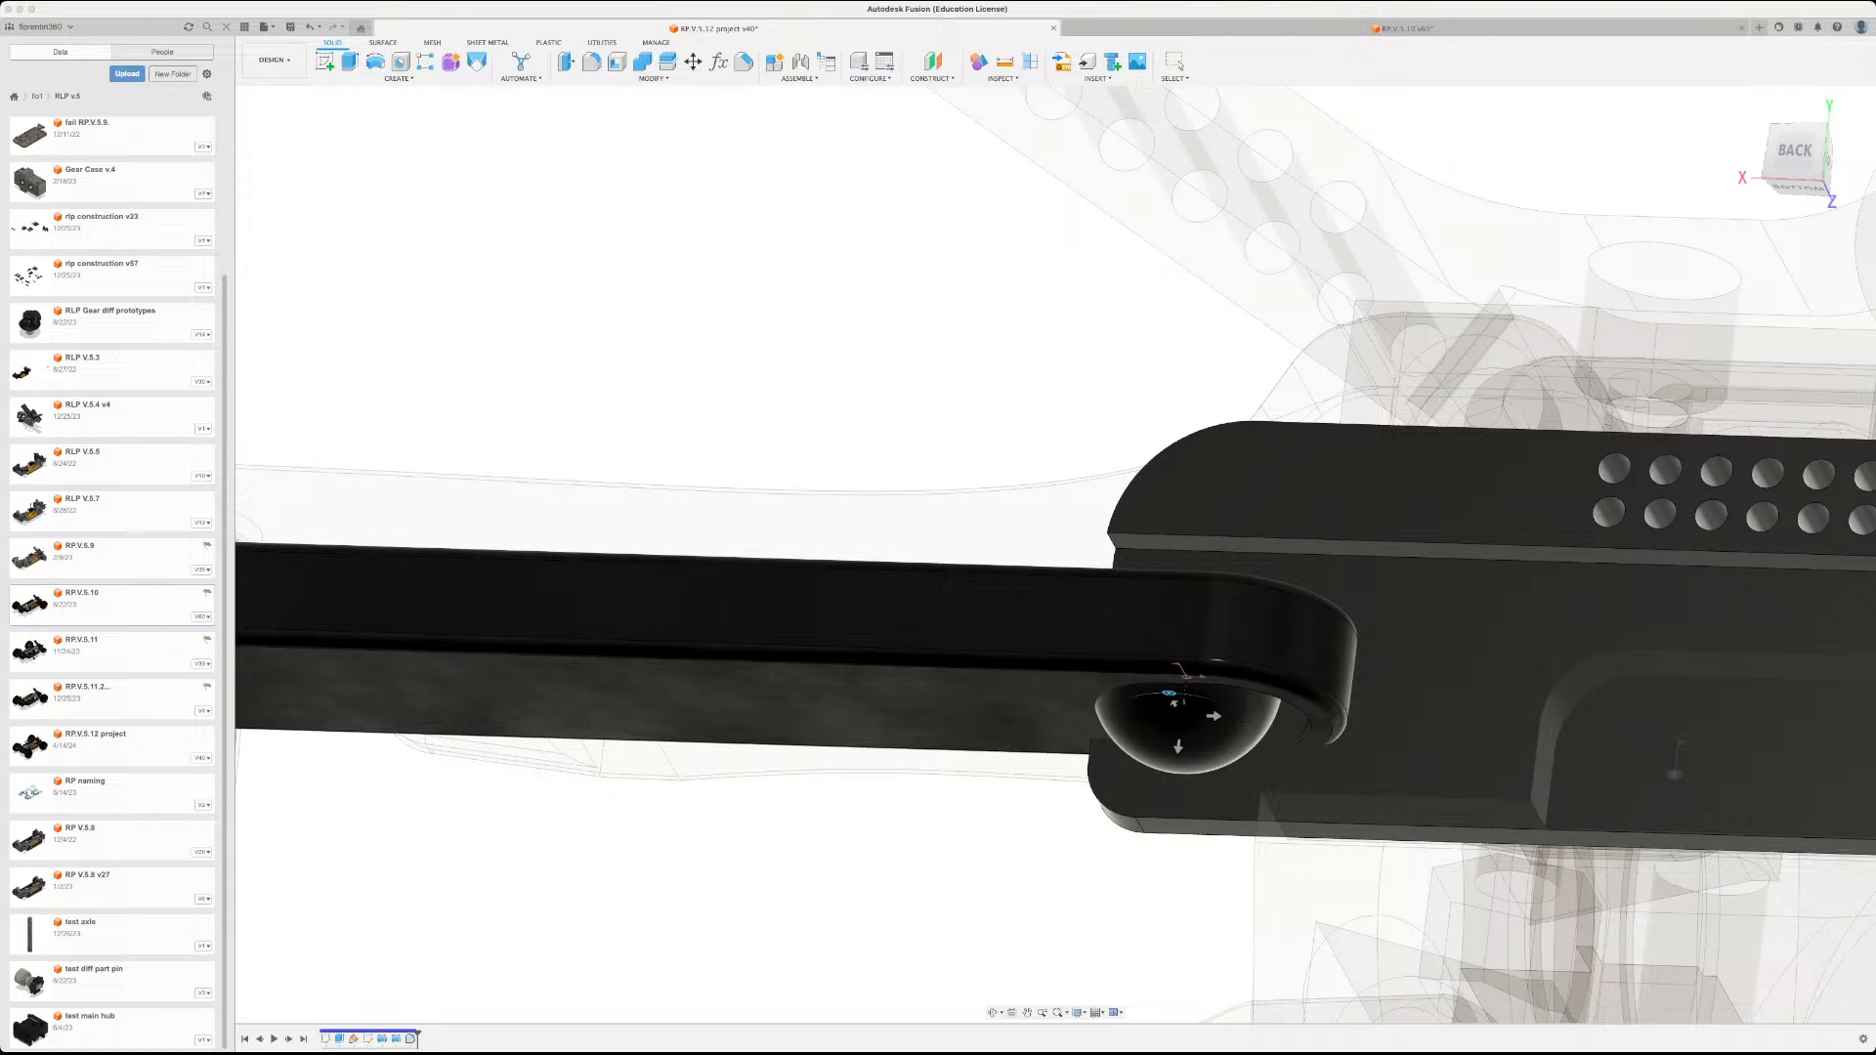
- Try to reselect the joint's snap point on the steering link's lower face, and undo that selection
scroll(1554, 538, down, 3)
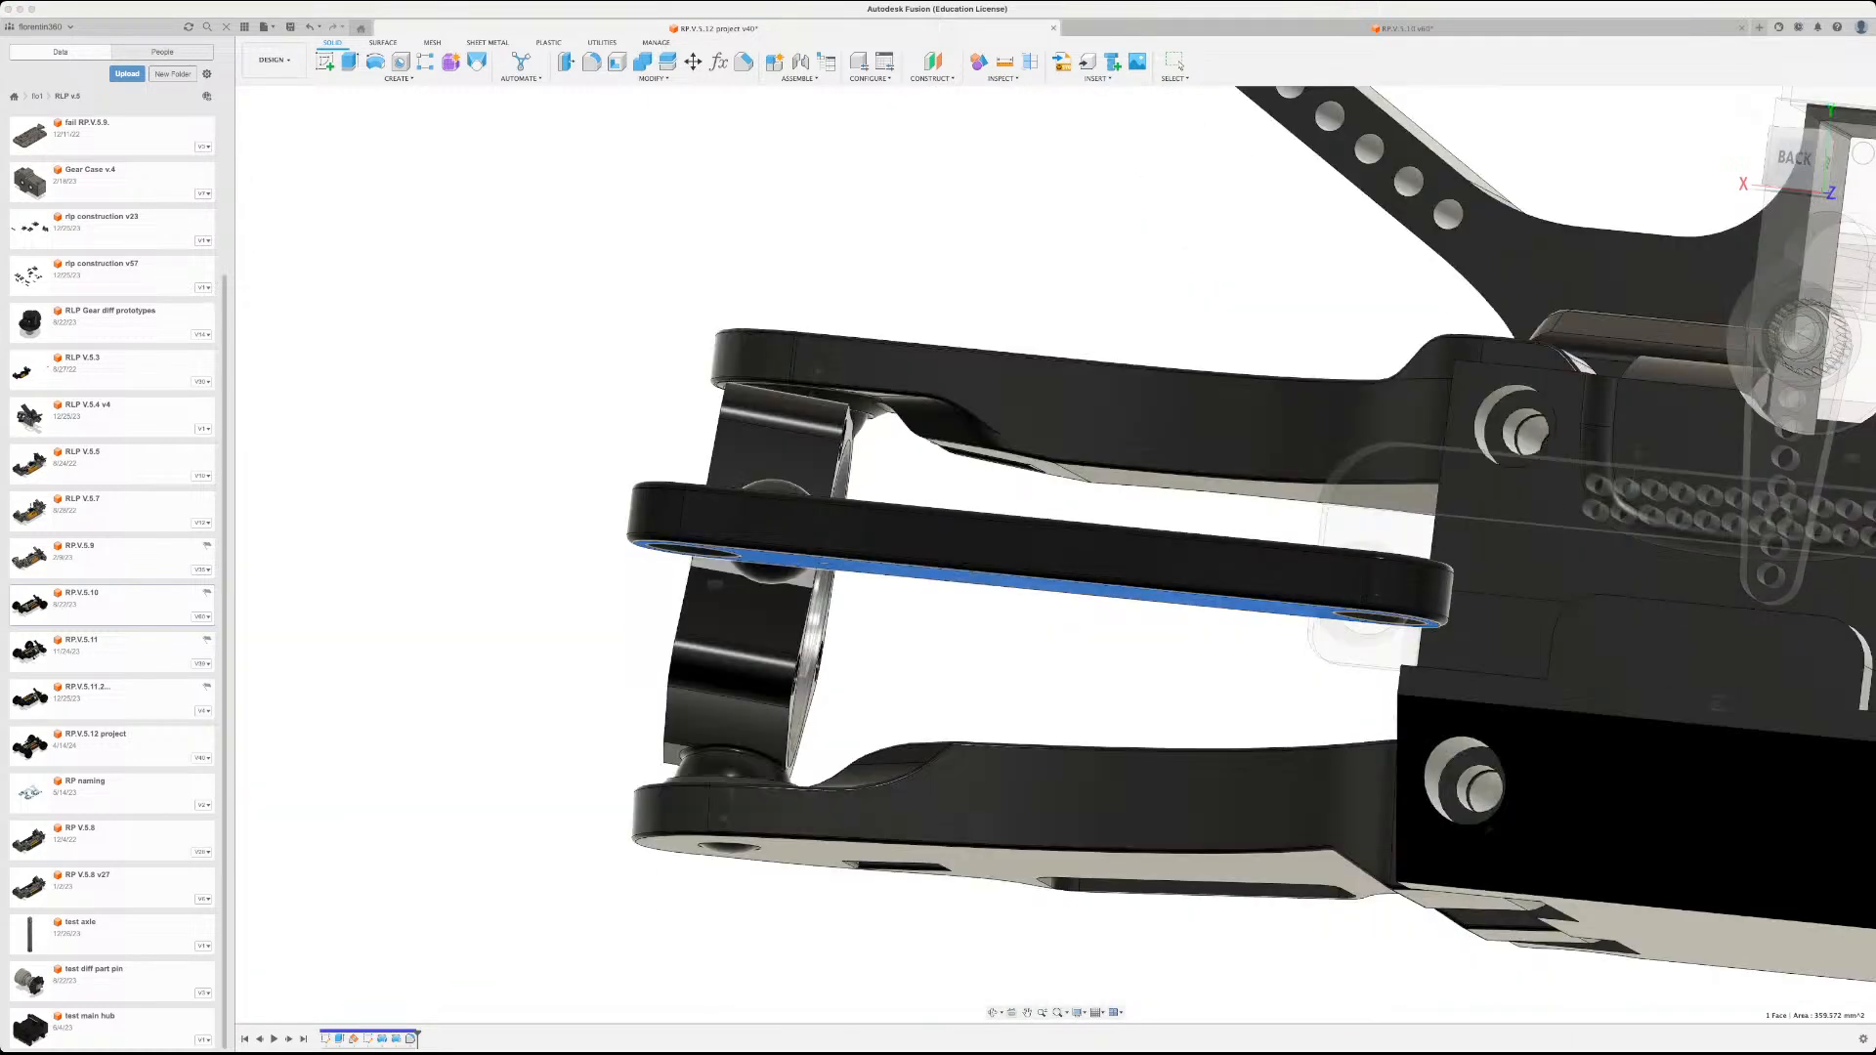
scroll(1539, 620, down, 5)
middle_drag(1579, 606, 1513, 682)
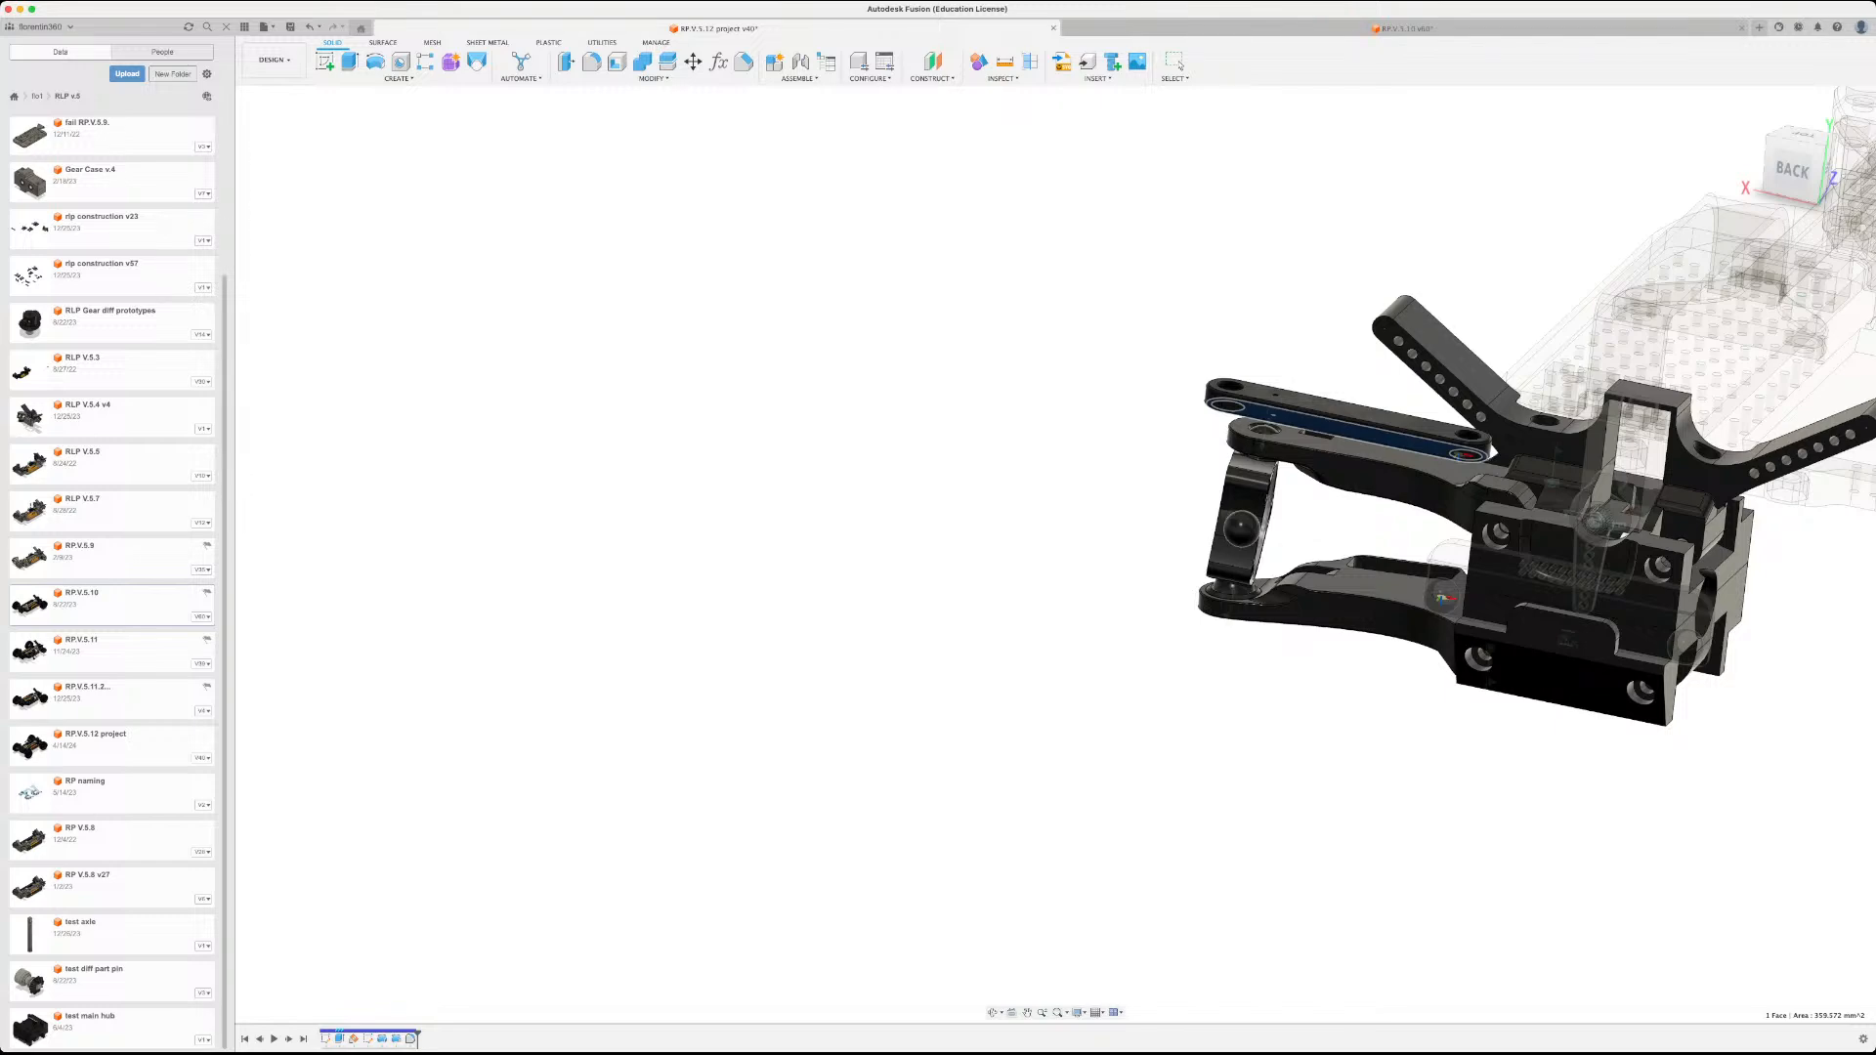
scroll(1521, 391, up, 10)
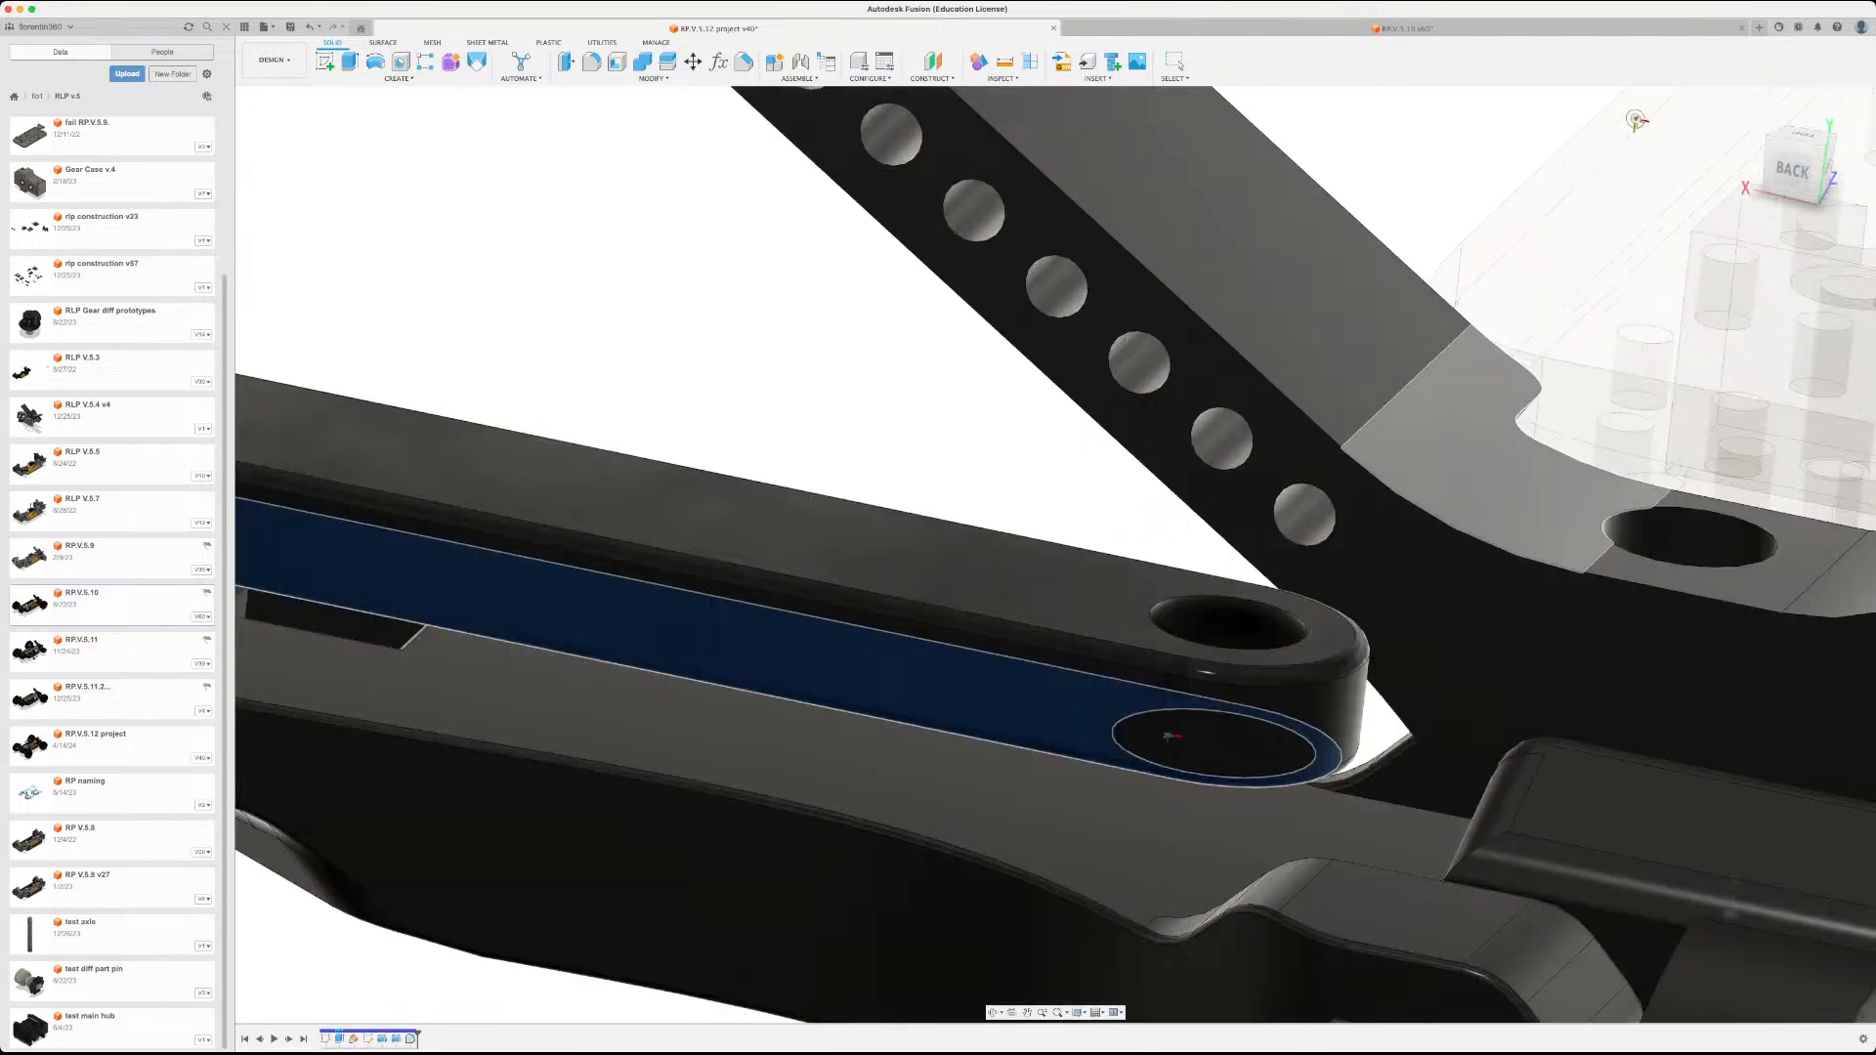
scroll(1622, 498, down, 10)
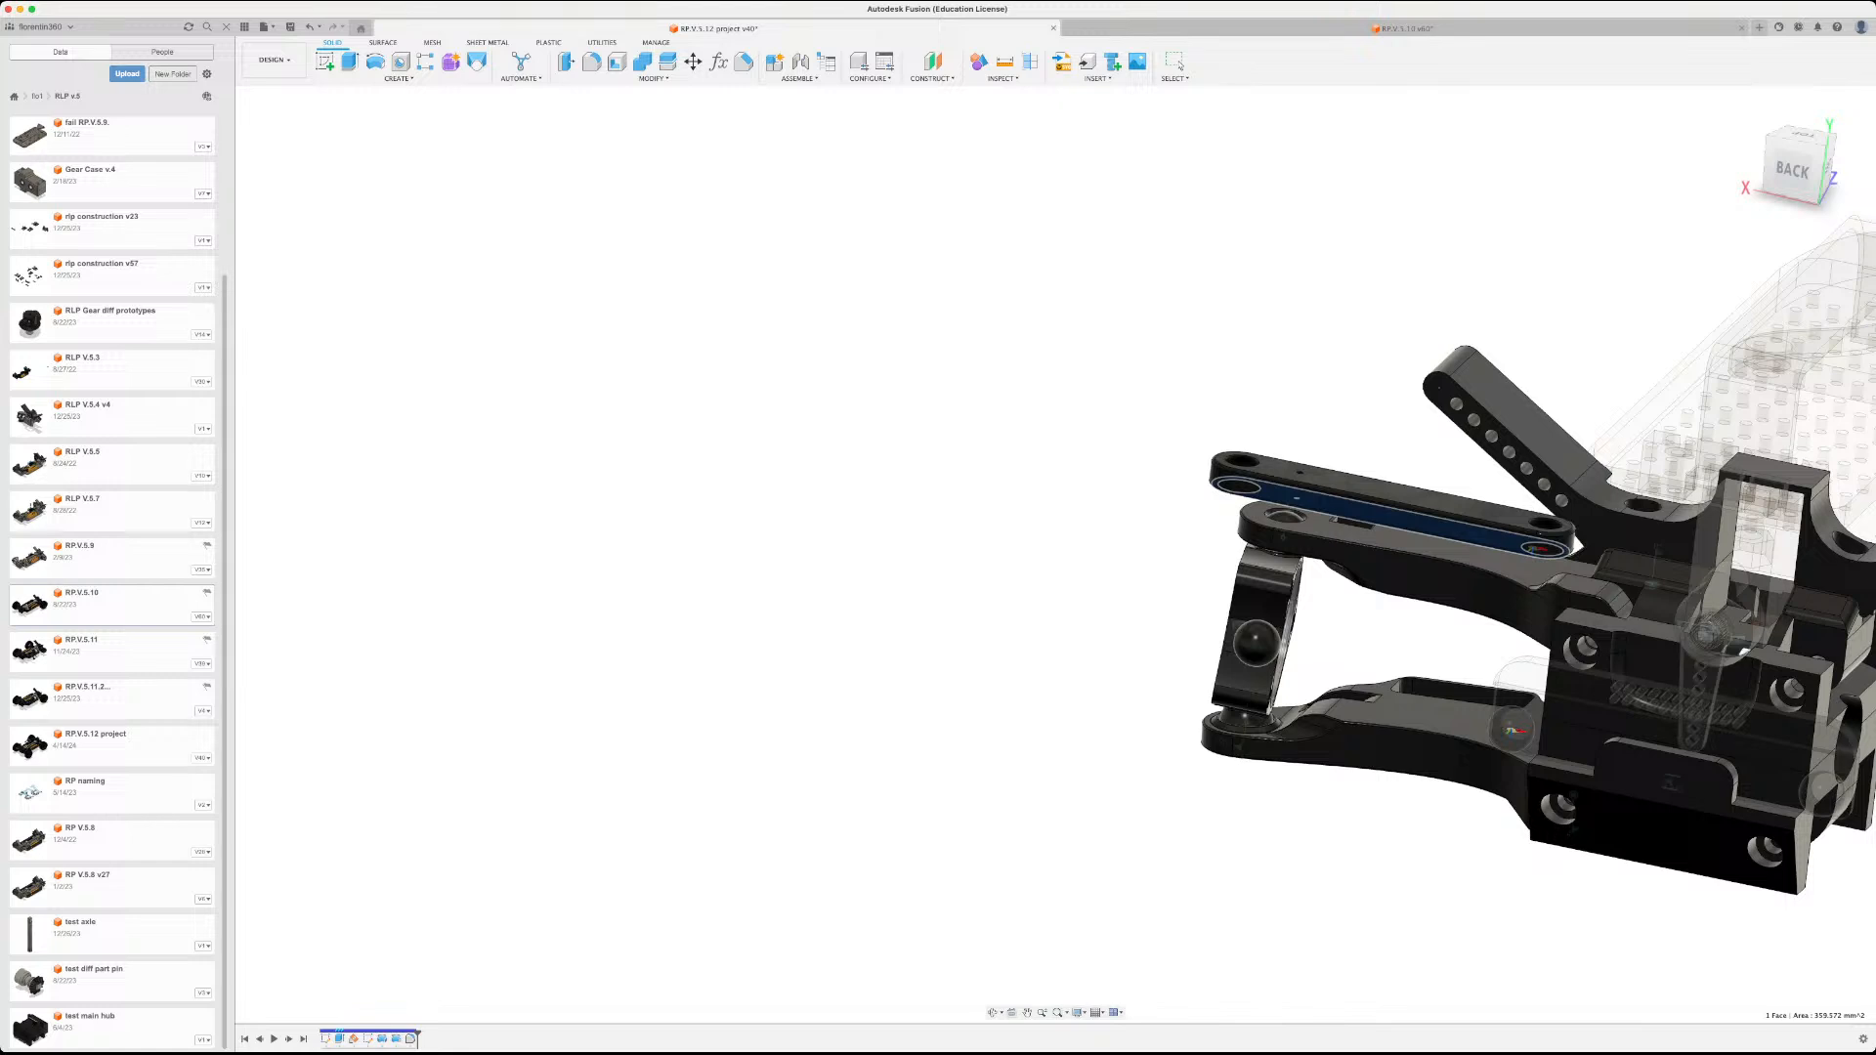
middle_drag(1622, 499, 1520, 542)
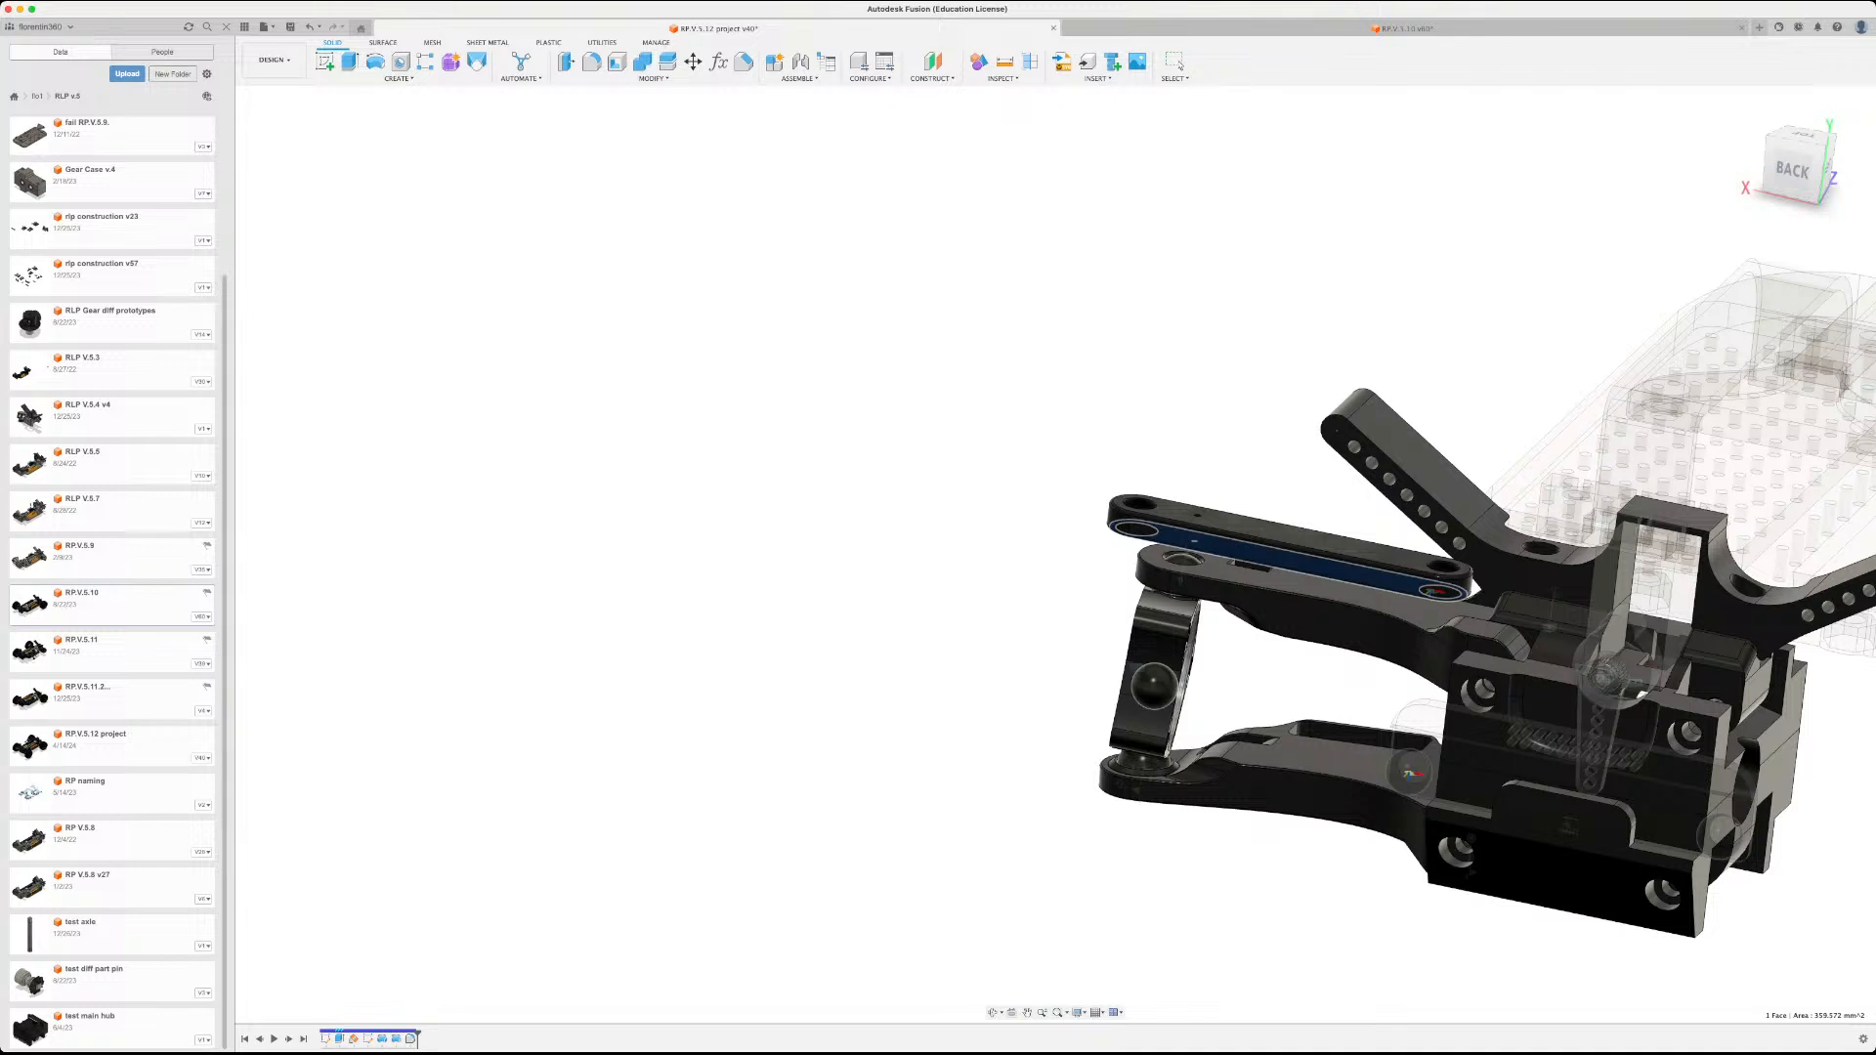
key(super+z)
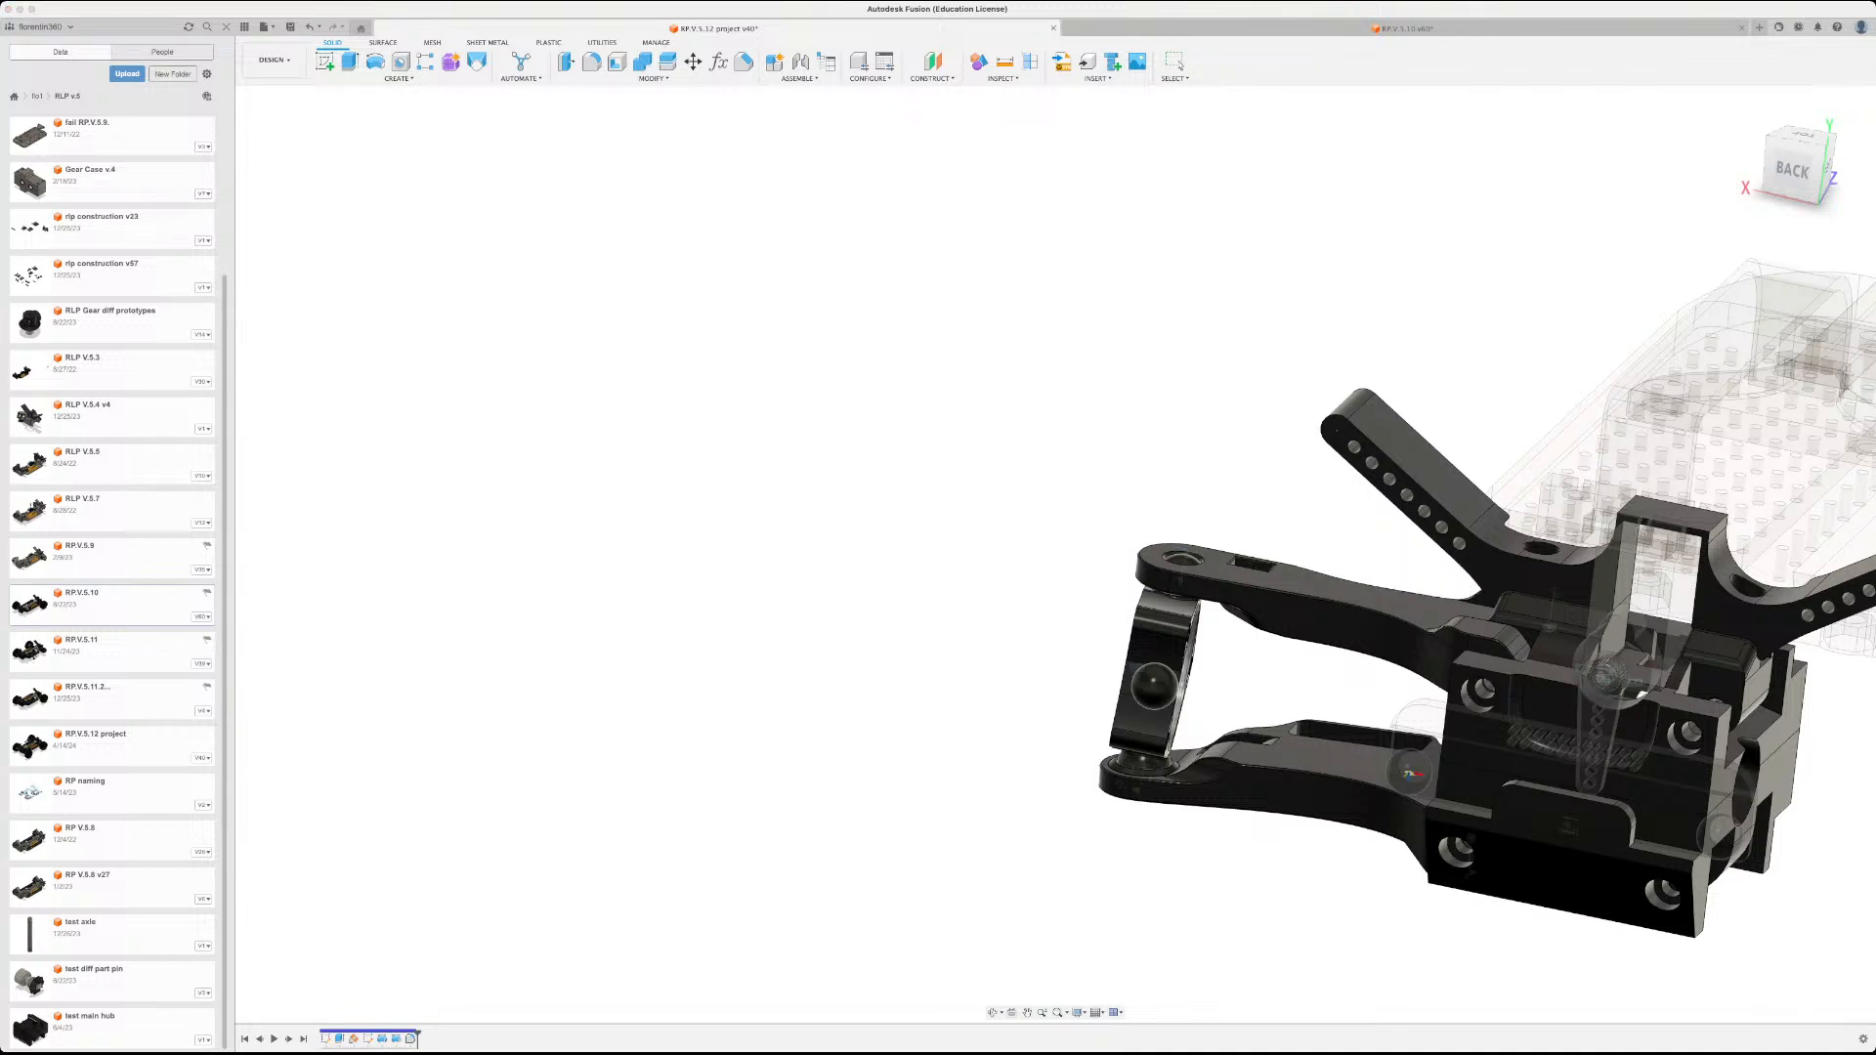
- Try a snap point at the steering link's end hole for its ball joint with the steering bar
scroll(1185, 330, down, 5)
middle_drag(1185, 330, 1156, 558)
scroll(933, 125, up, 8)
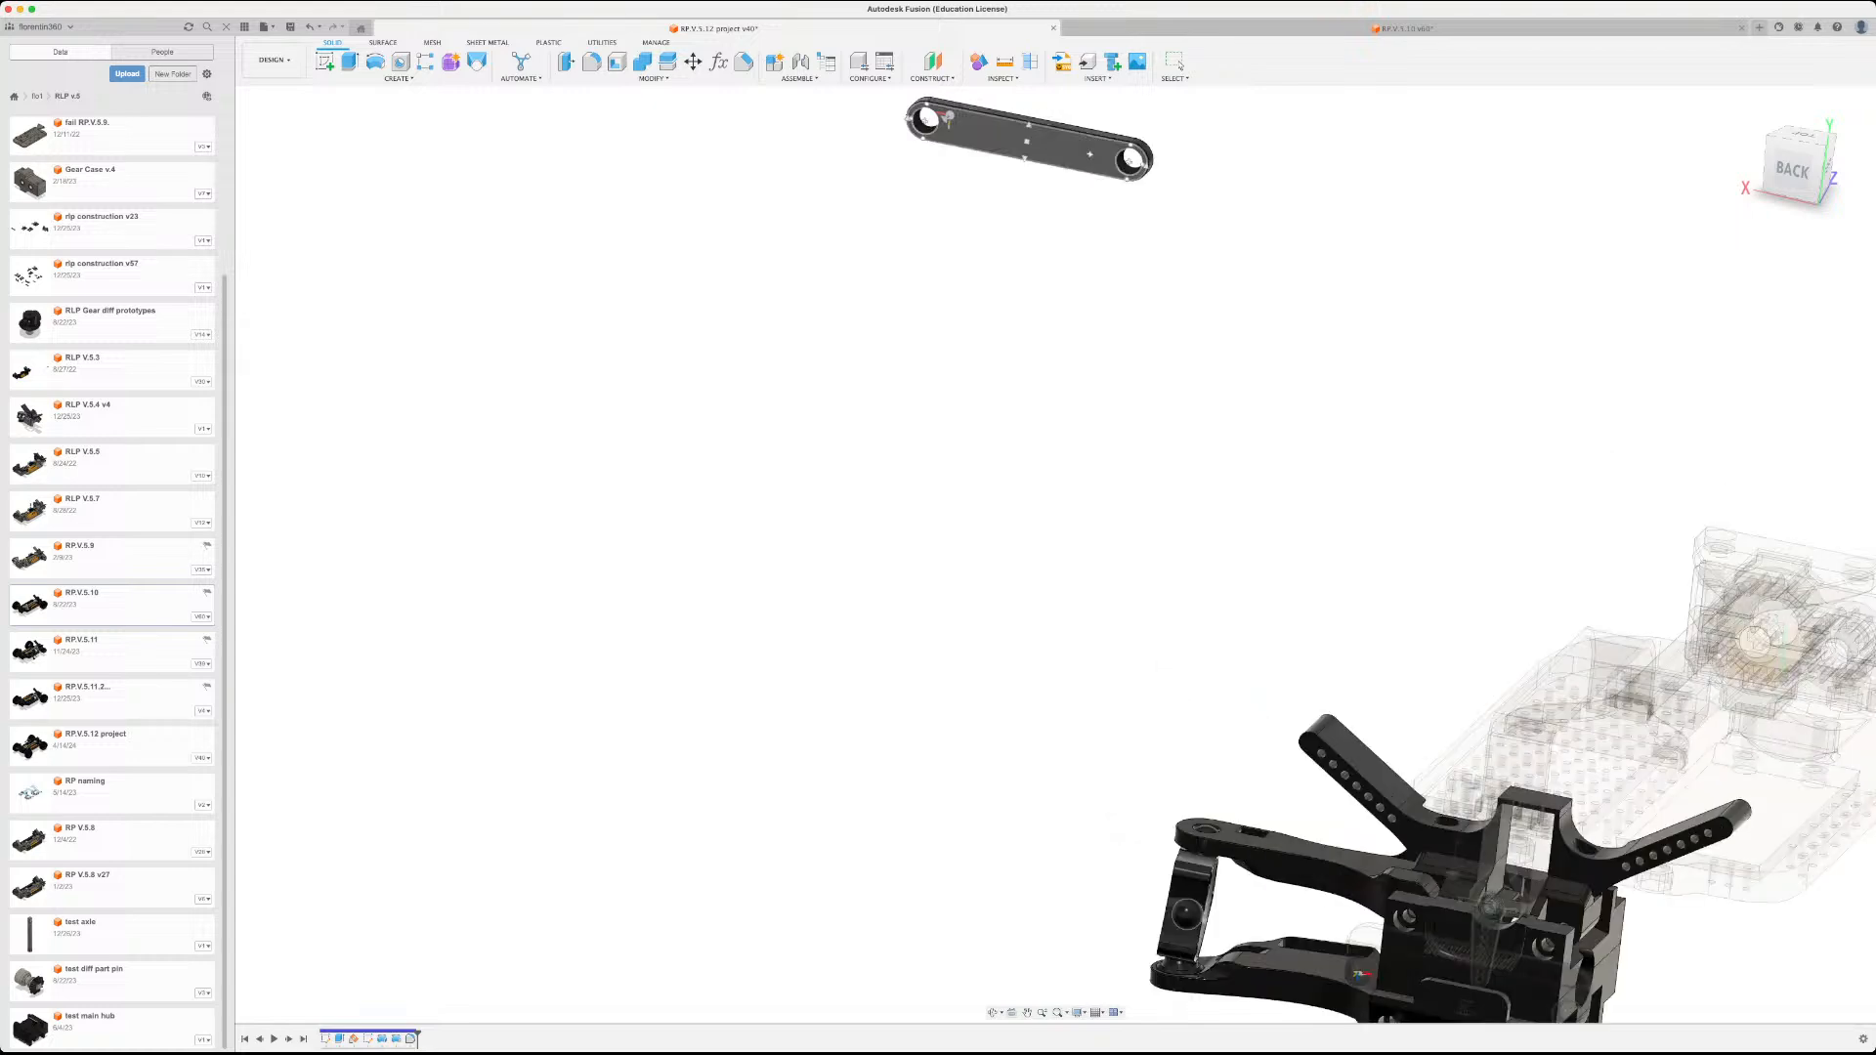
middle_drag(933, 125, 649, 325)
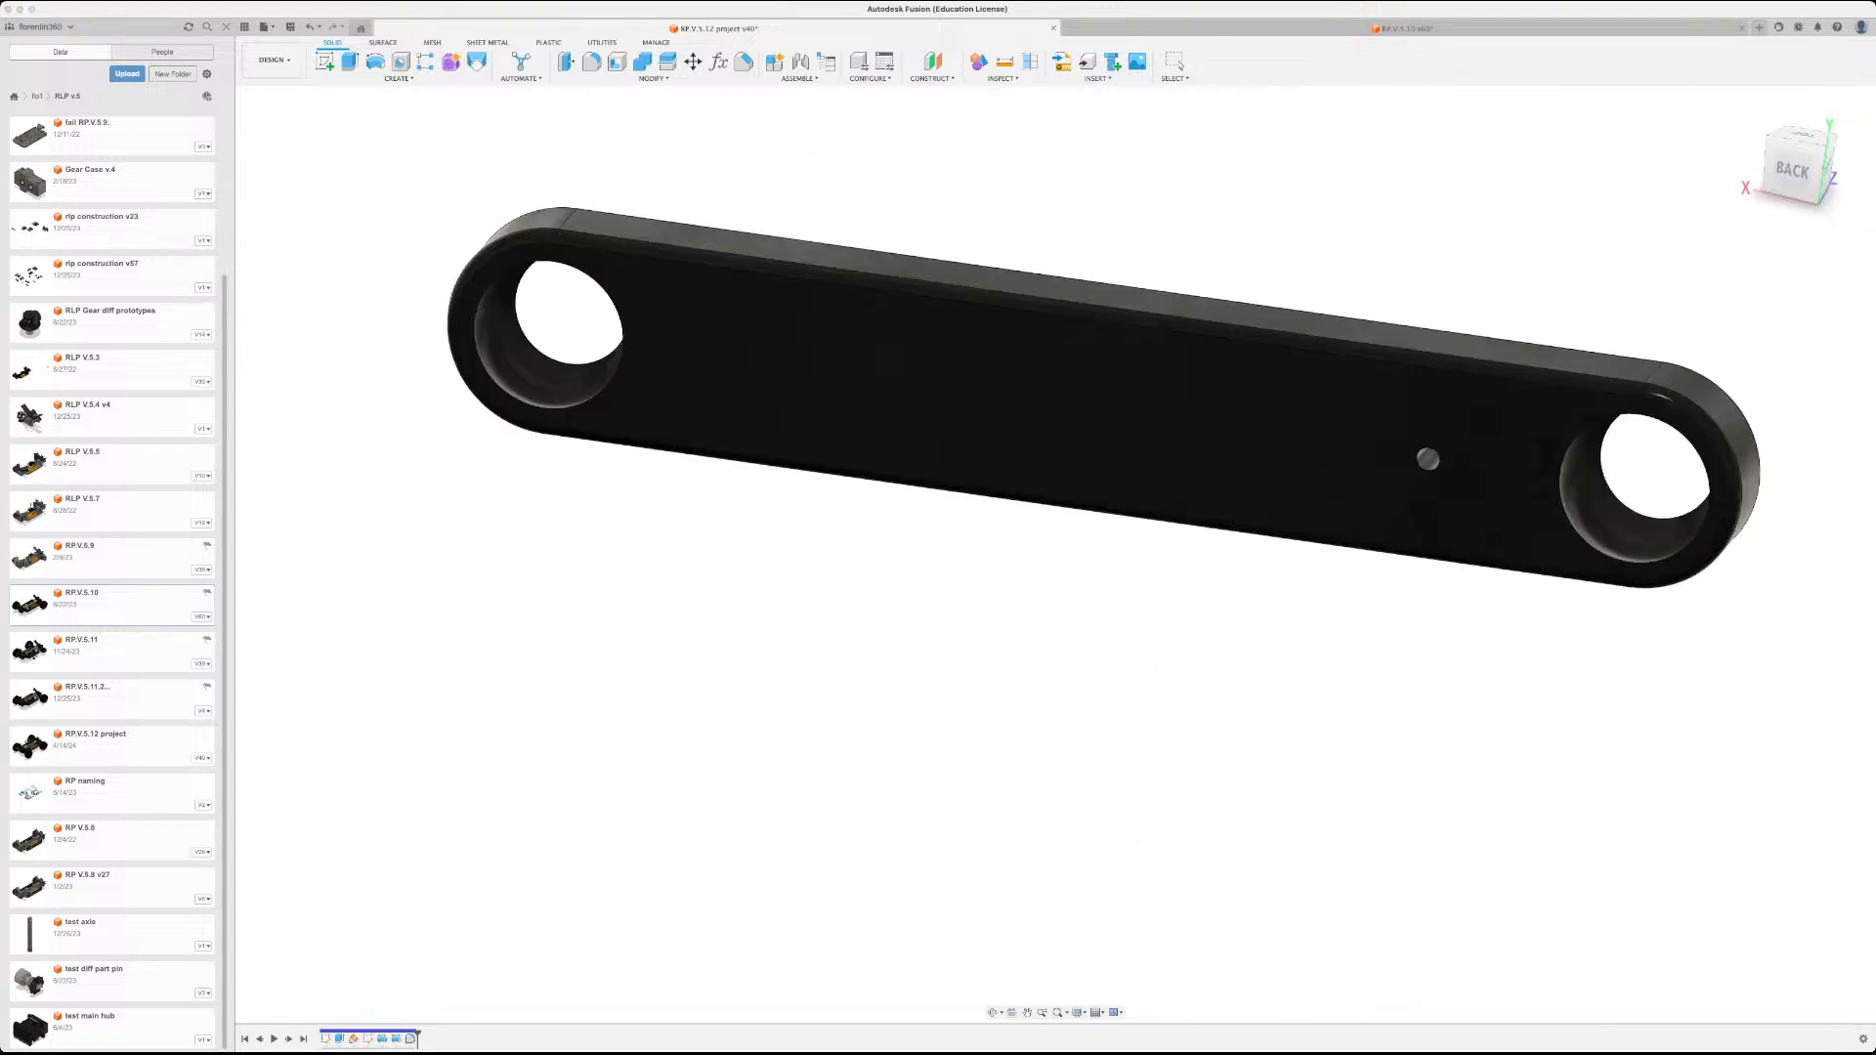
scroll(1510, 968, down, 10)
middle_drag(1490, 972, 1473, 829)
scroll(1473, 830, up, 8)
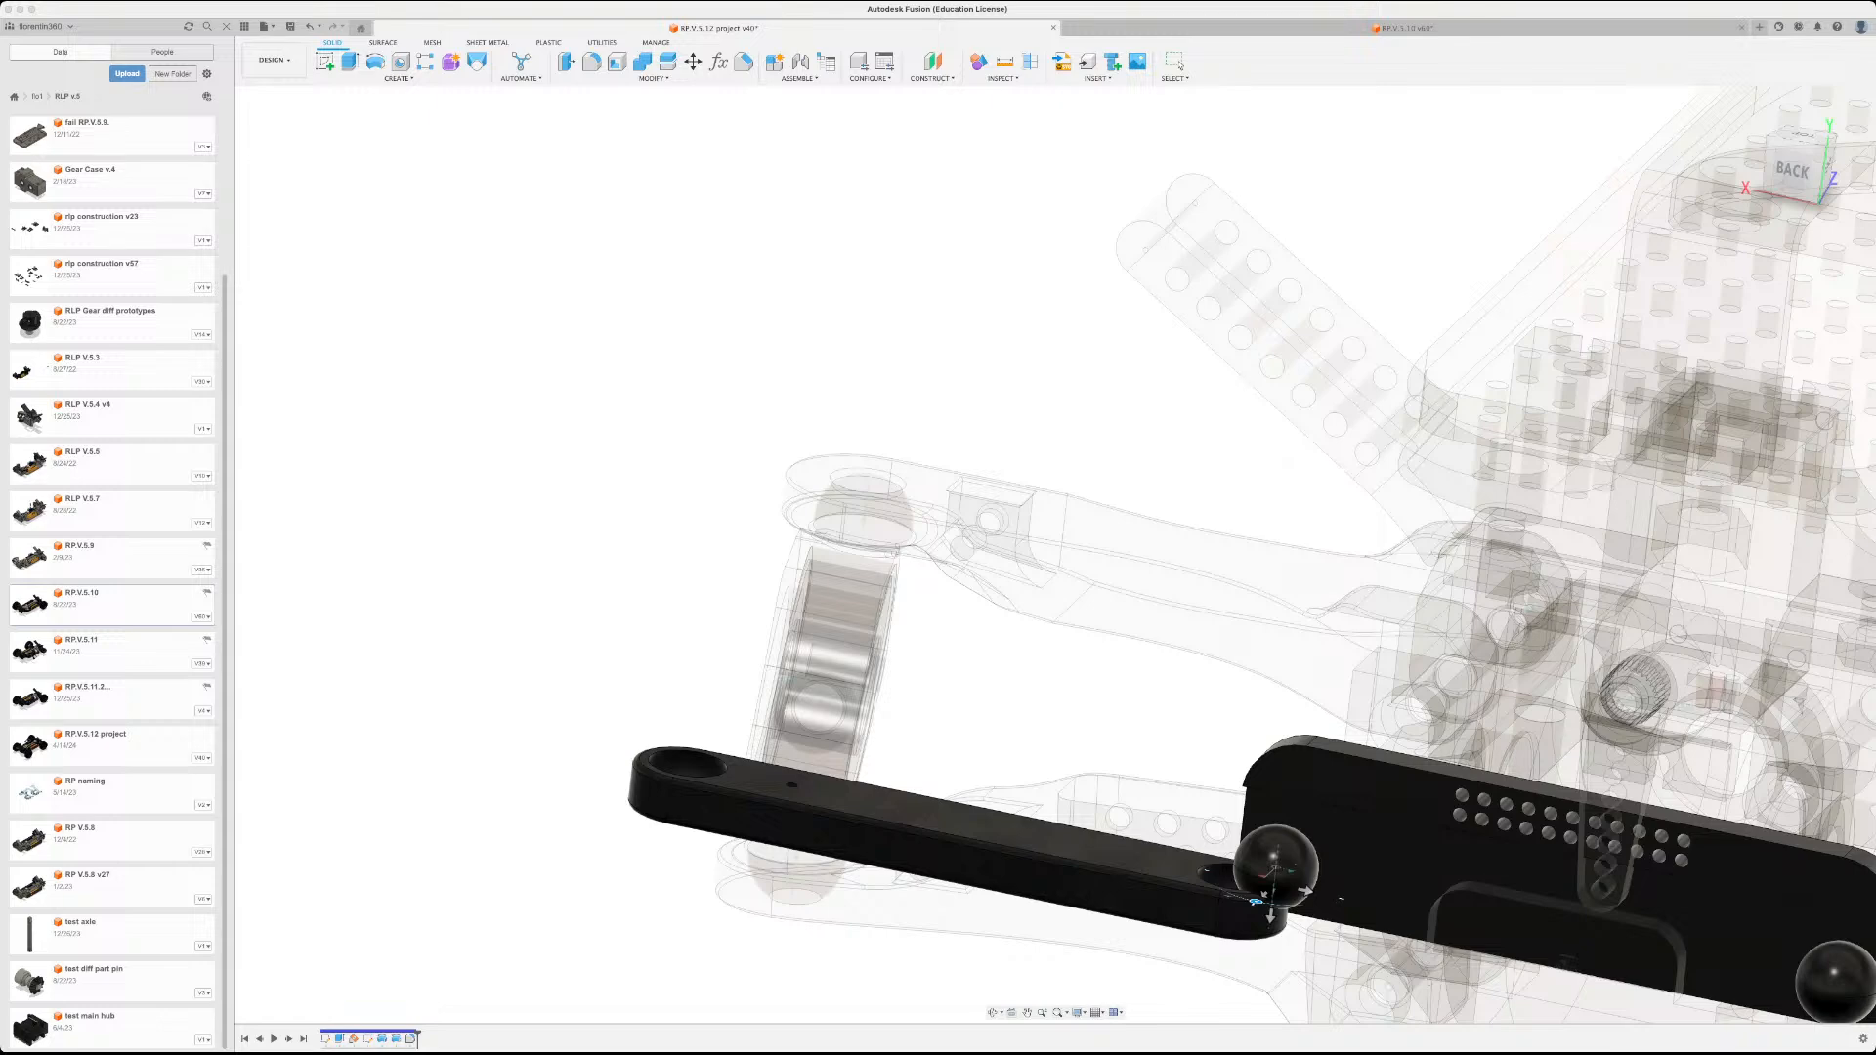
- Clear the hole rim selected as the ball joint's snap on the steering link
shift+middle_drag(1270, 772, 1259, 832)
scroll(1264, 886, up, 6)
click(1759, 327)
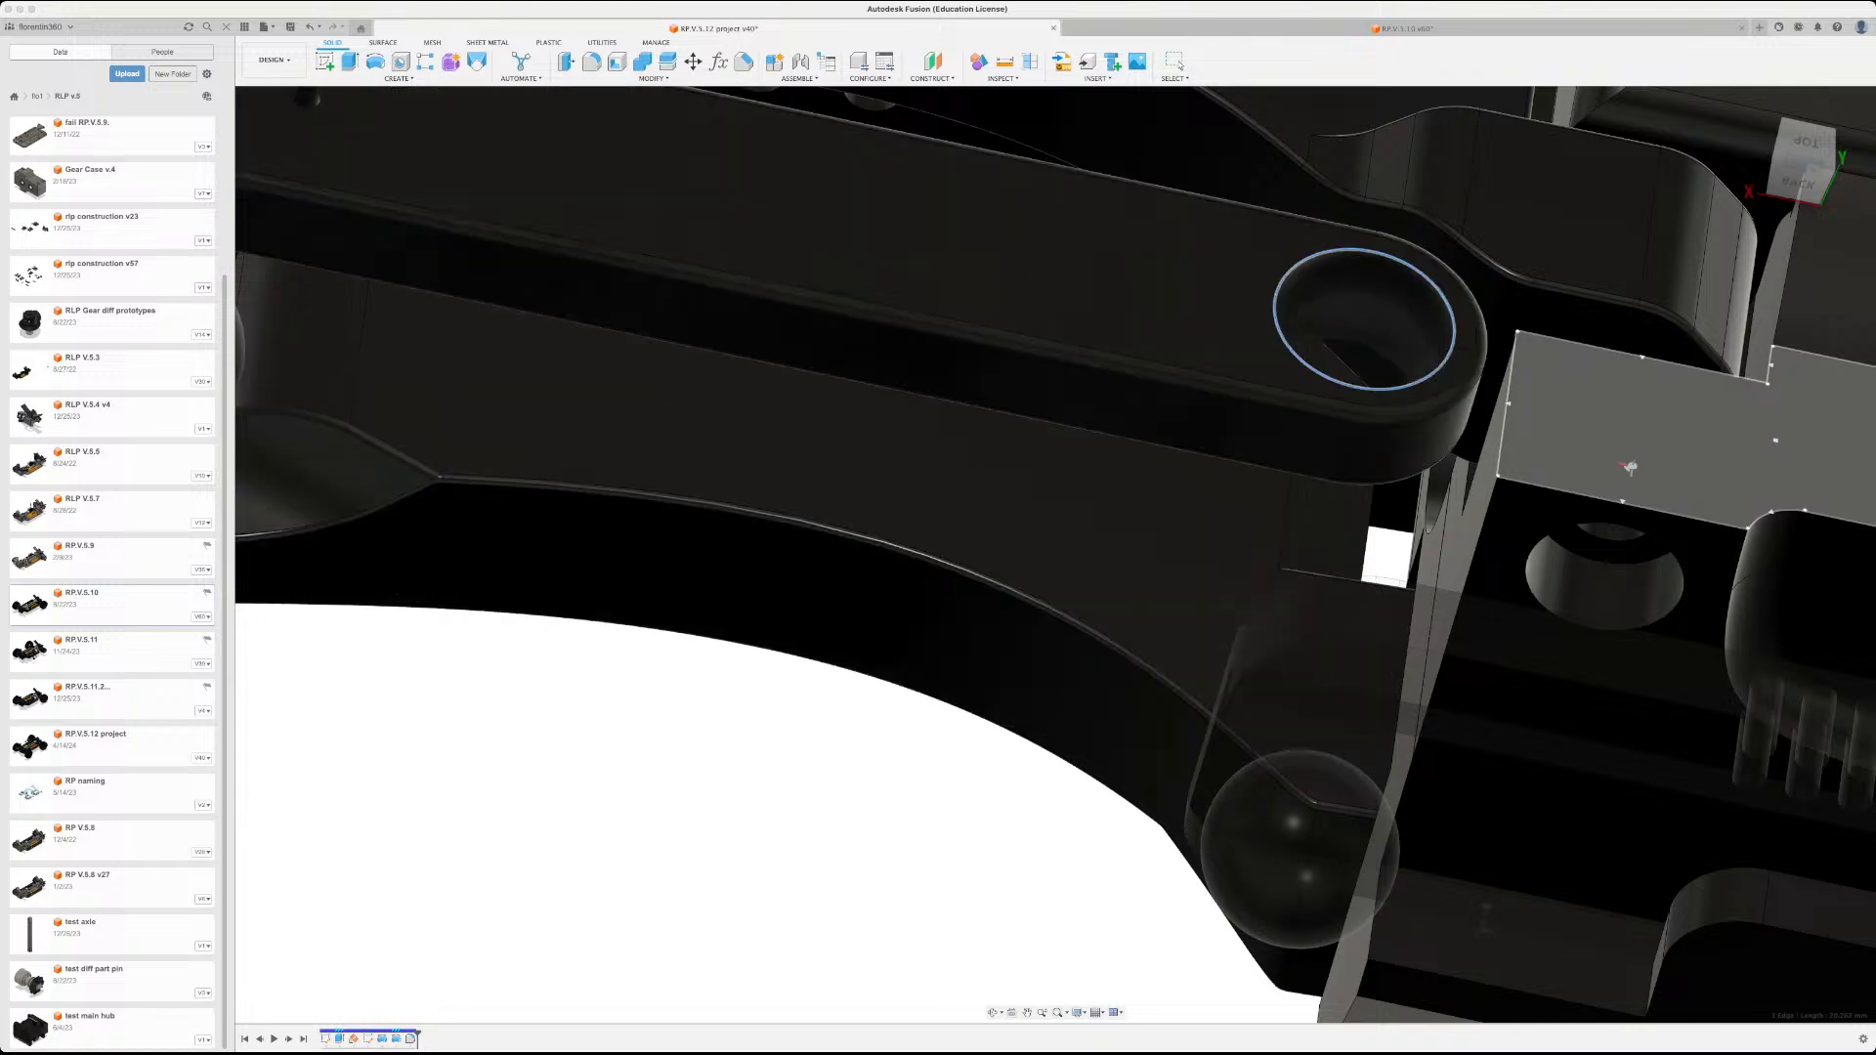
shift+middle_drag(1630, 467, 1463, 325)
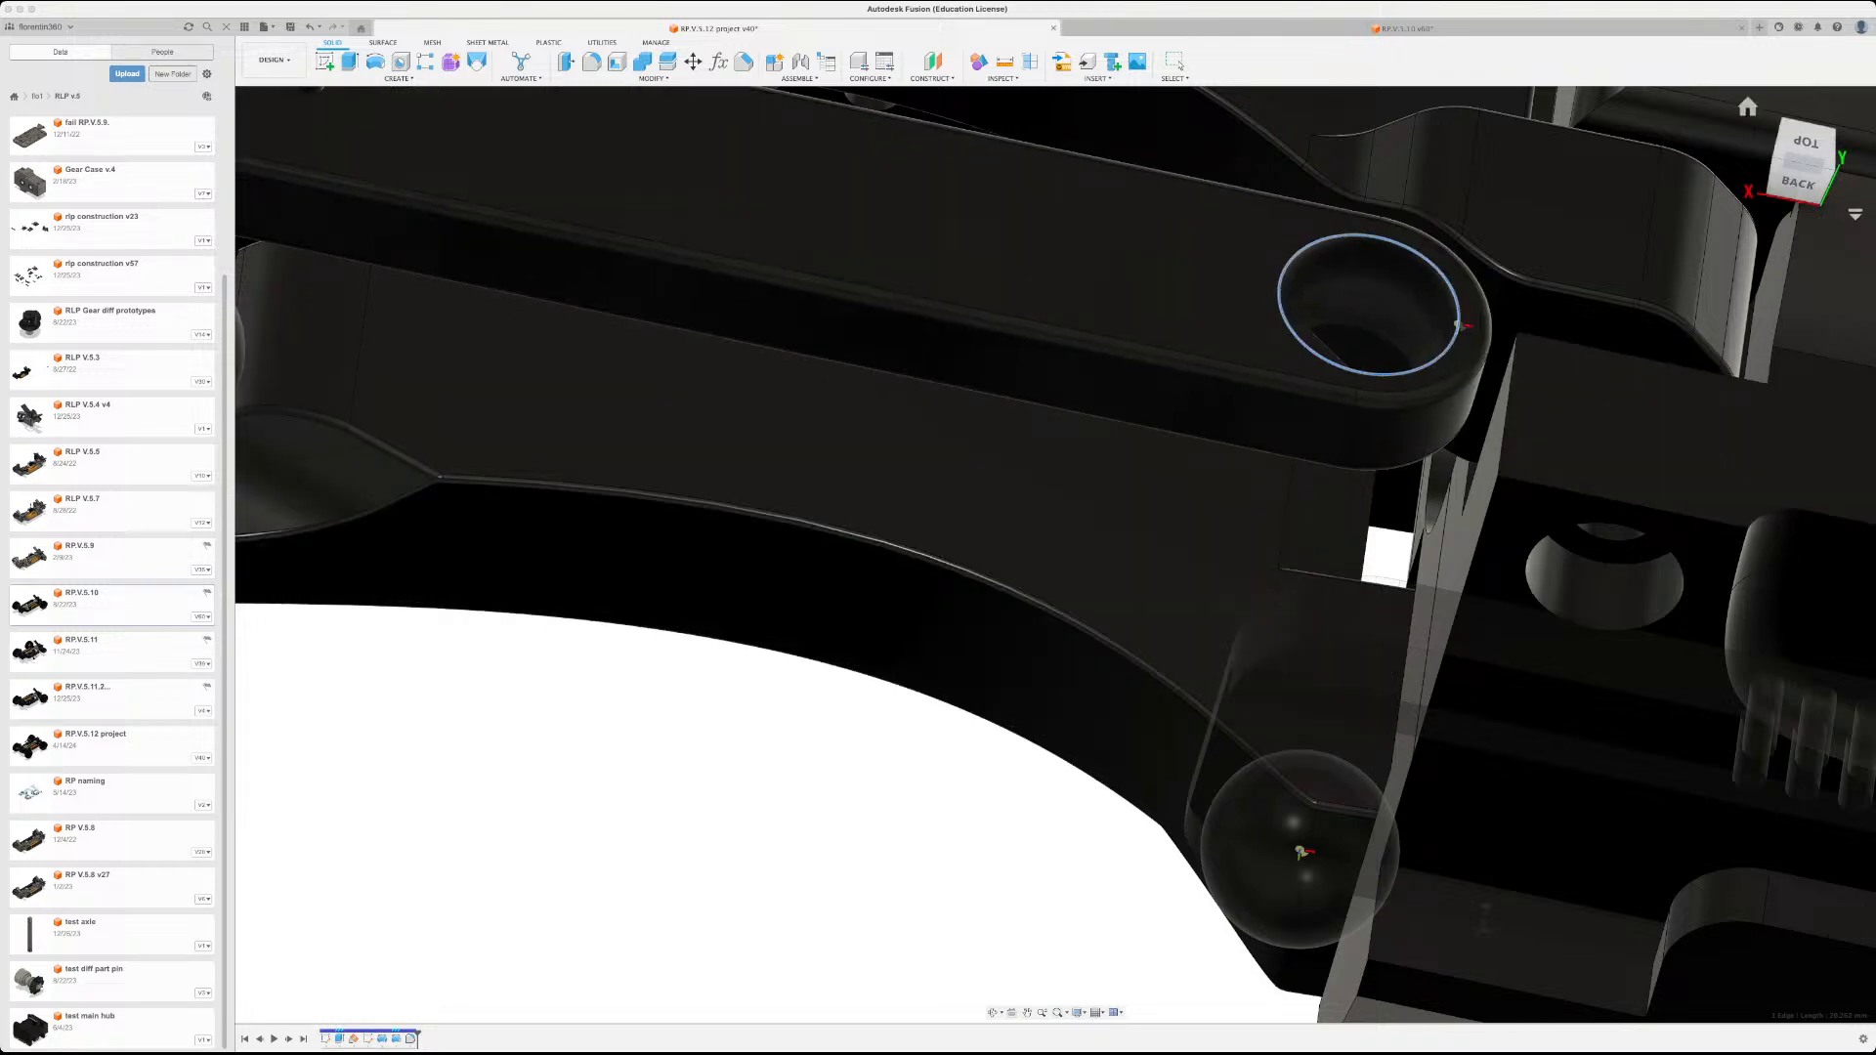
key(Escape)
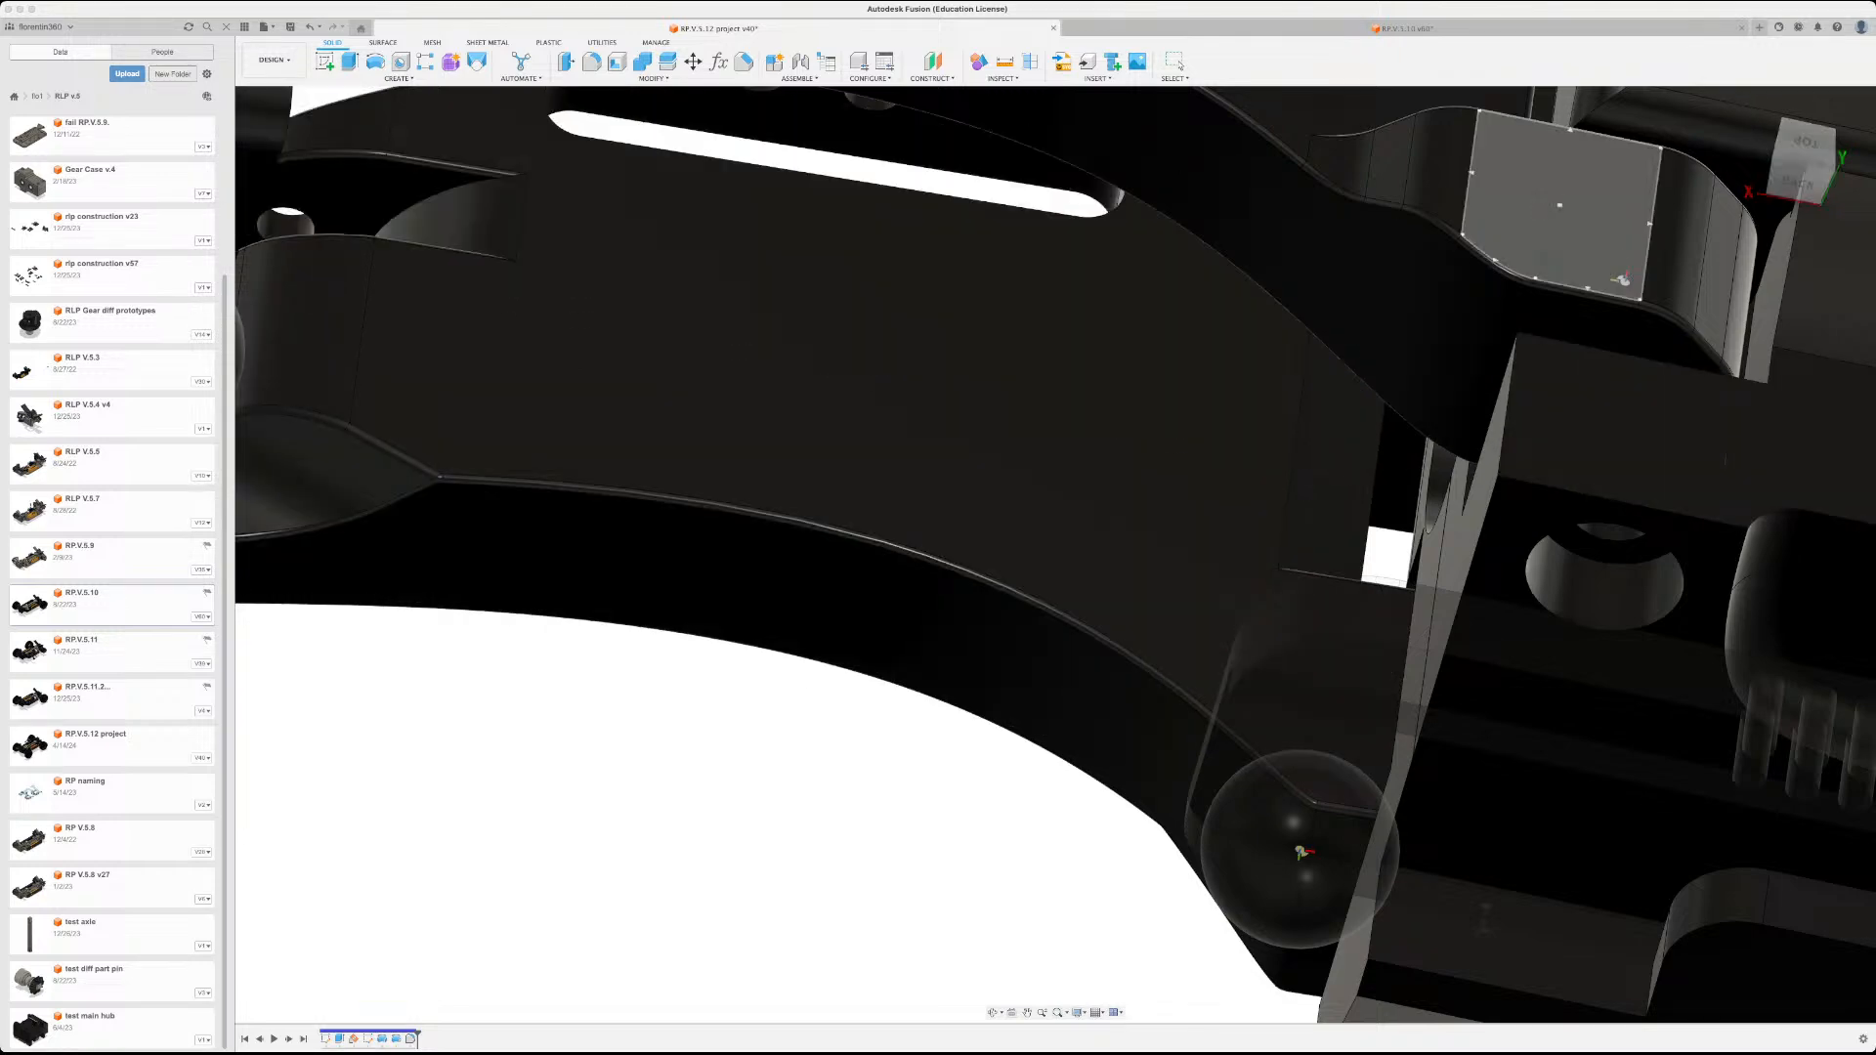
- Try a snap point on the steering link's flat face beside the end hole, and clear it again
scroll(1298, 420, down, 6)
middle_drag(1292, 430, 1405, 1017)
middle_drag(1221, 108, 1561, 1011)
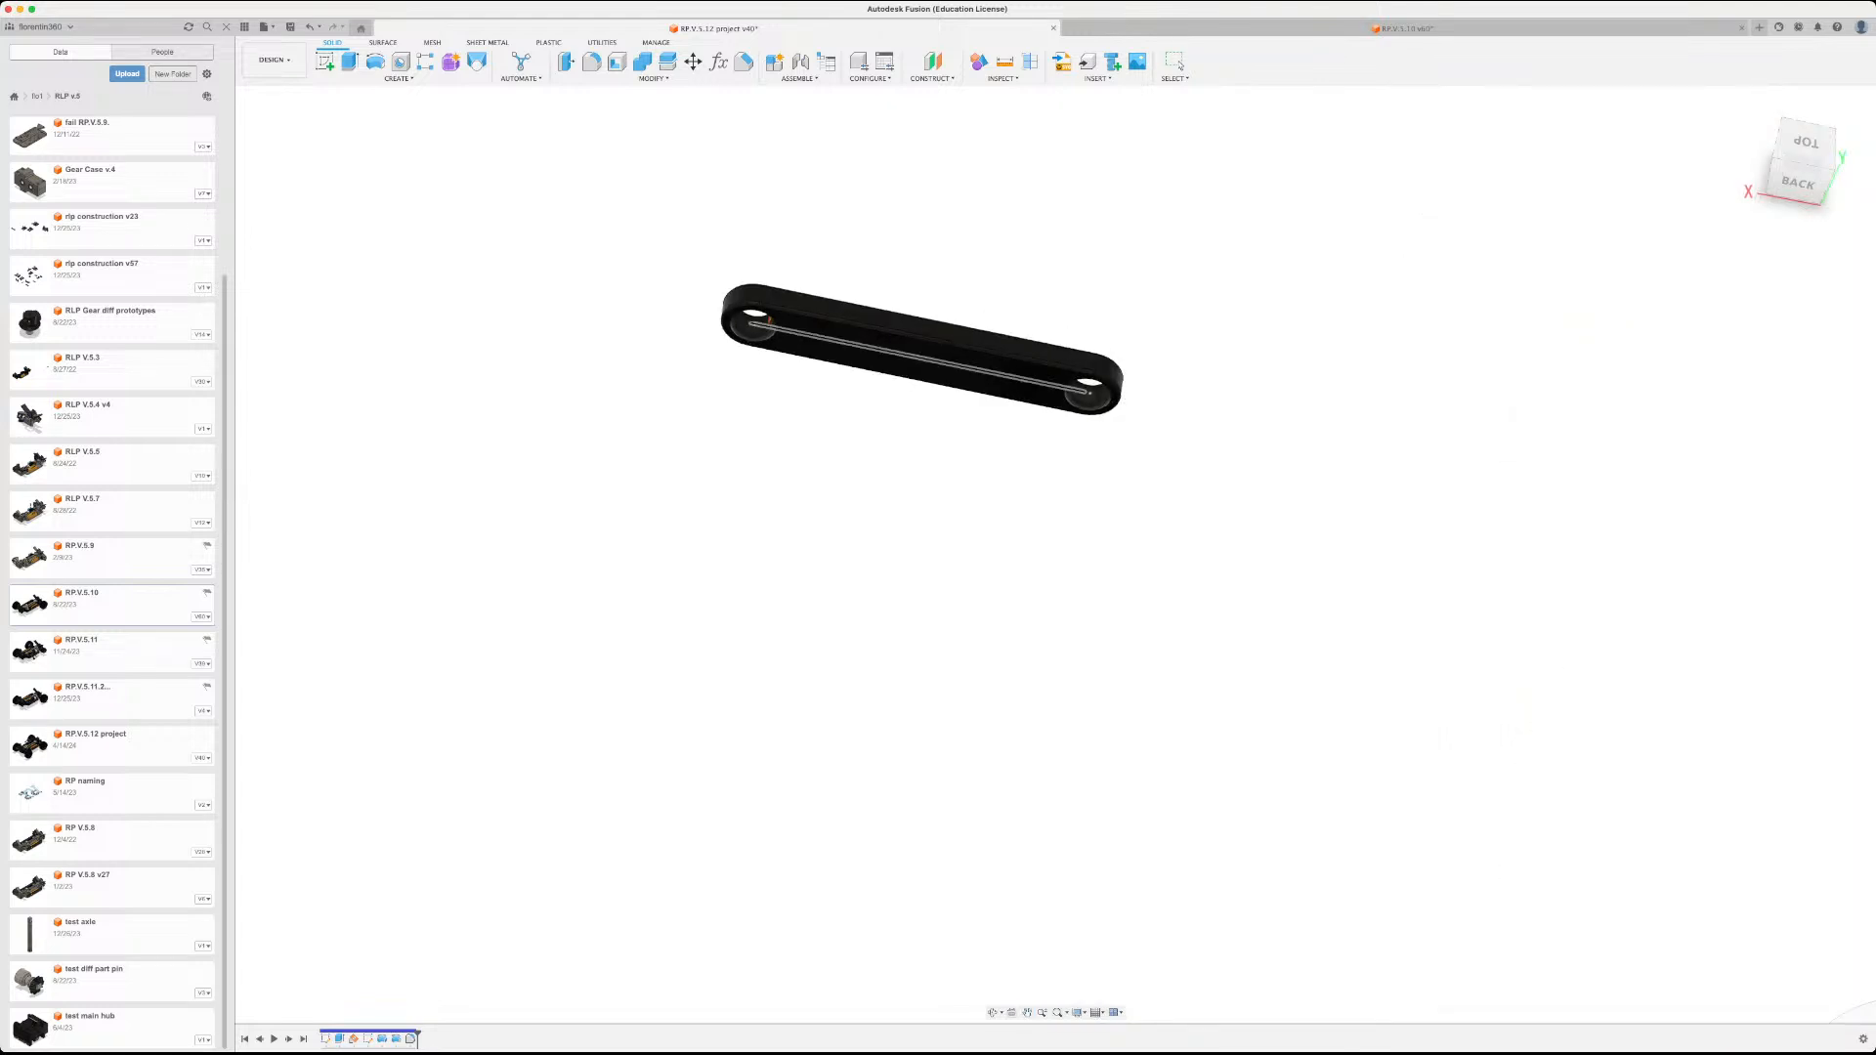
scroll(781, 322, up, 10)
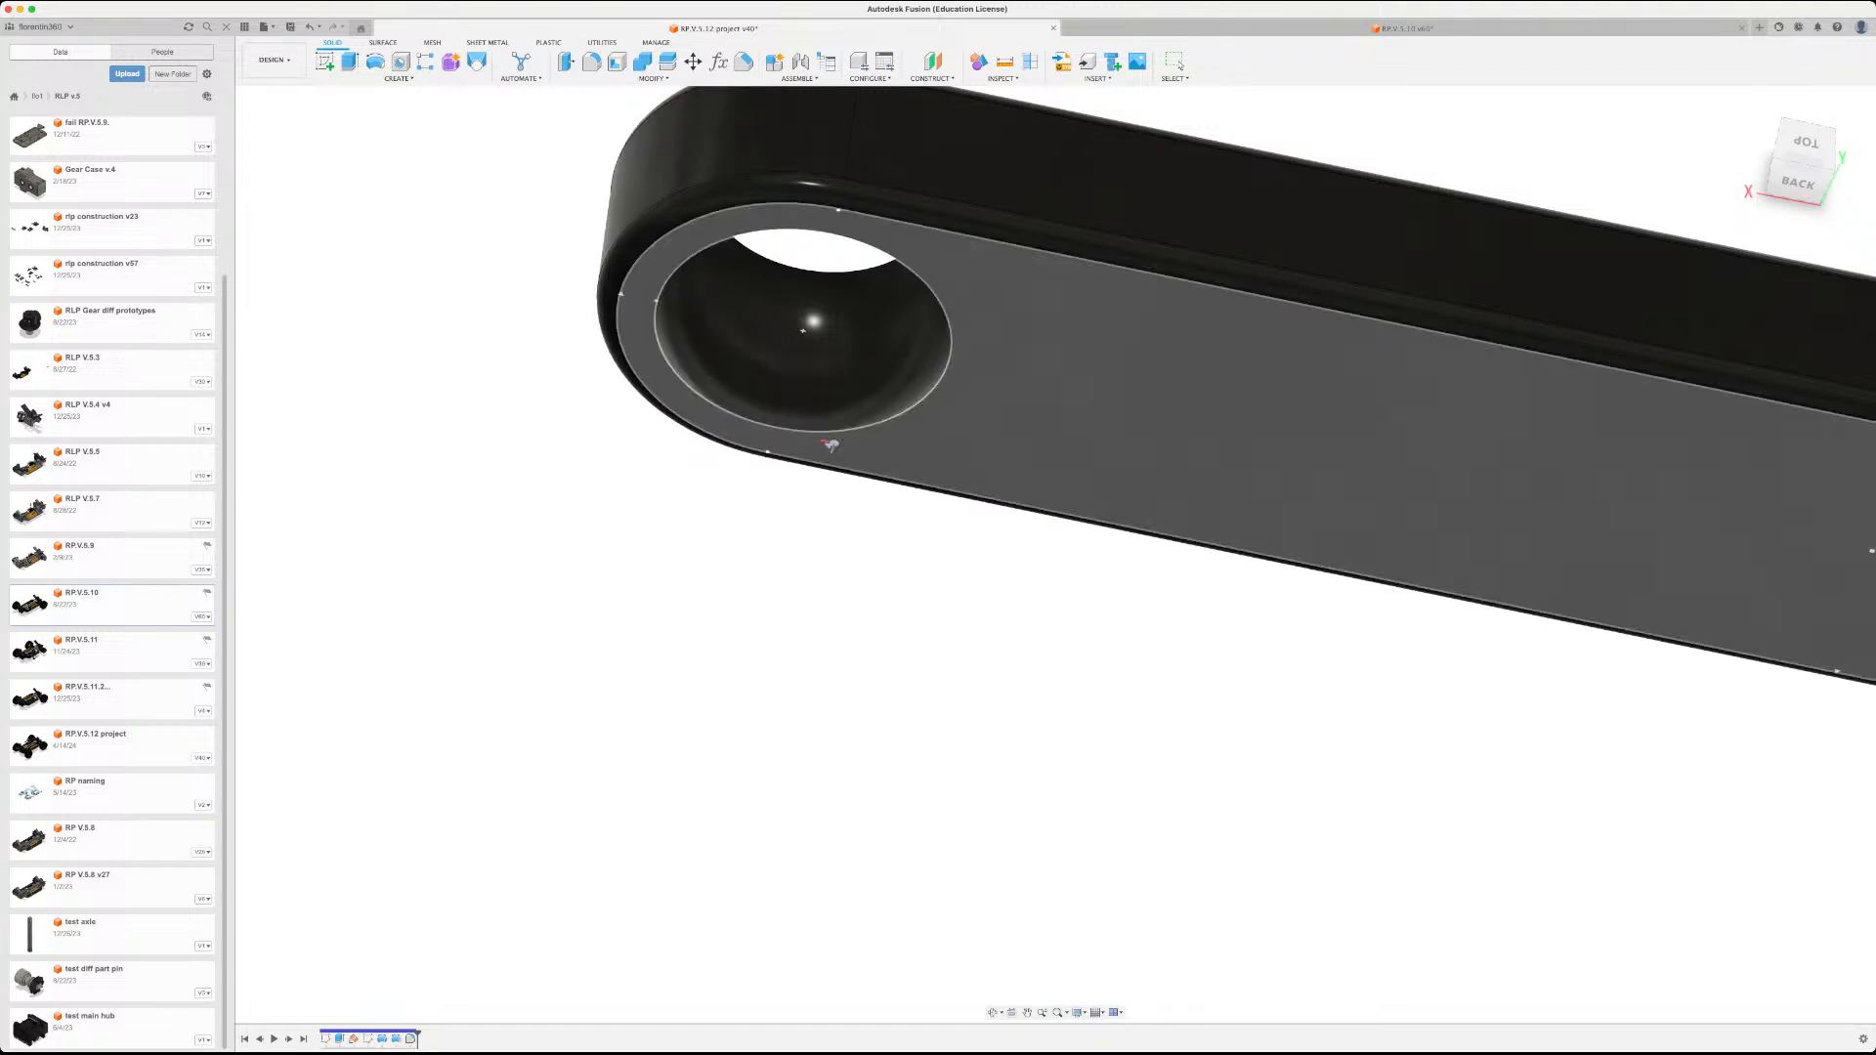
click(1076, 478)
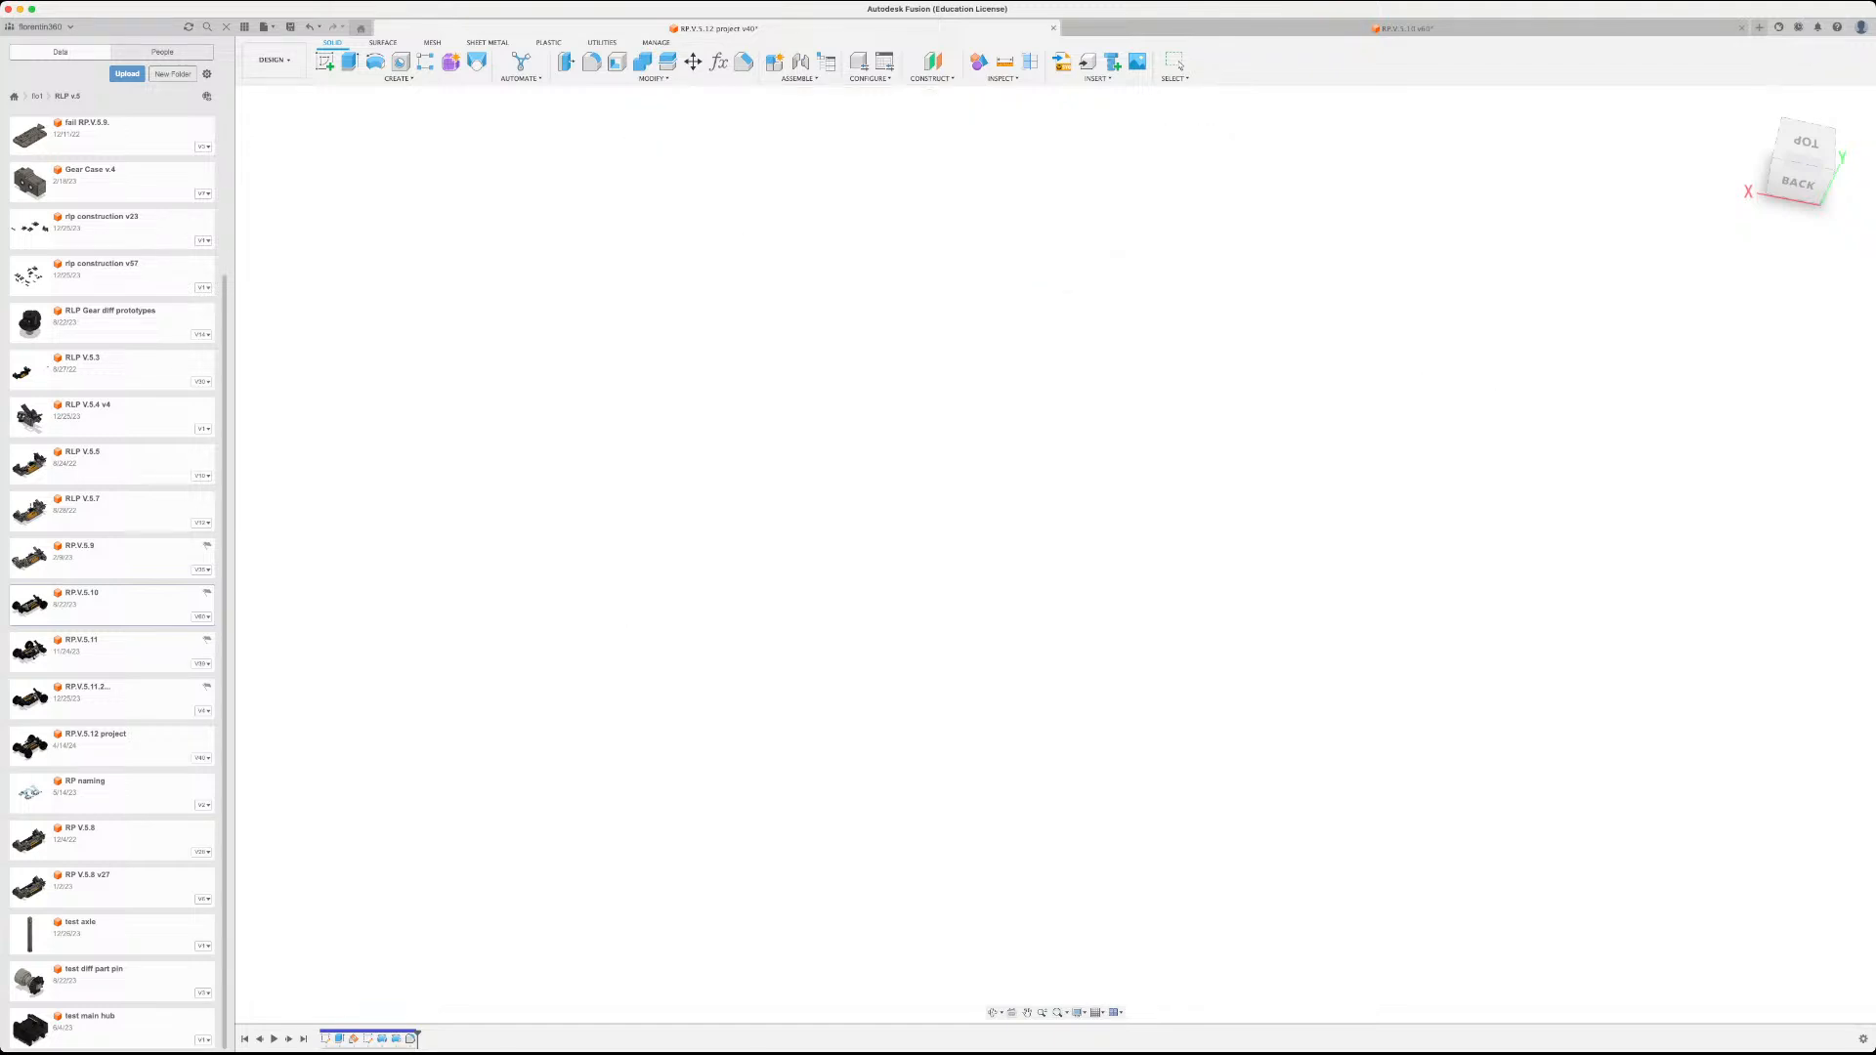
scroll(1095, 567, down, 10)
middle_drag(1095, 567, 959, 360)
scroll(1212, 983, up, 5)
scroll(1452, 933, up, 5)
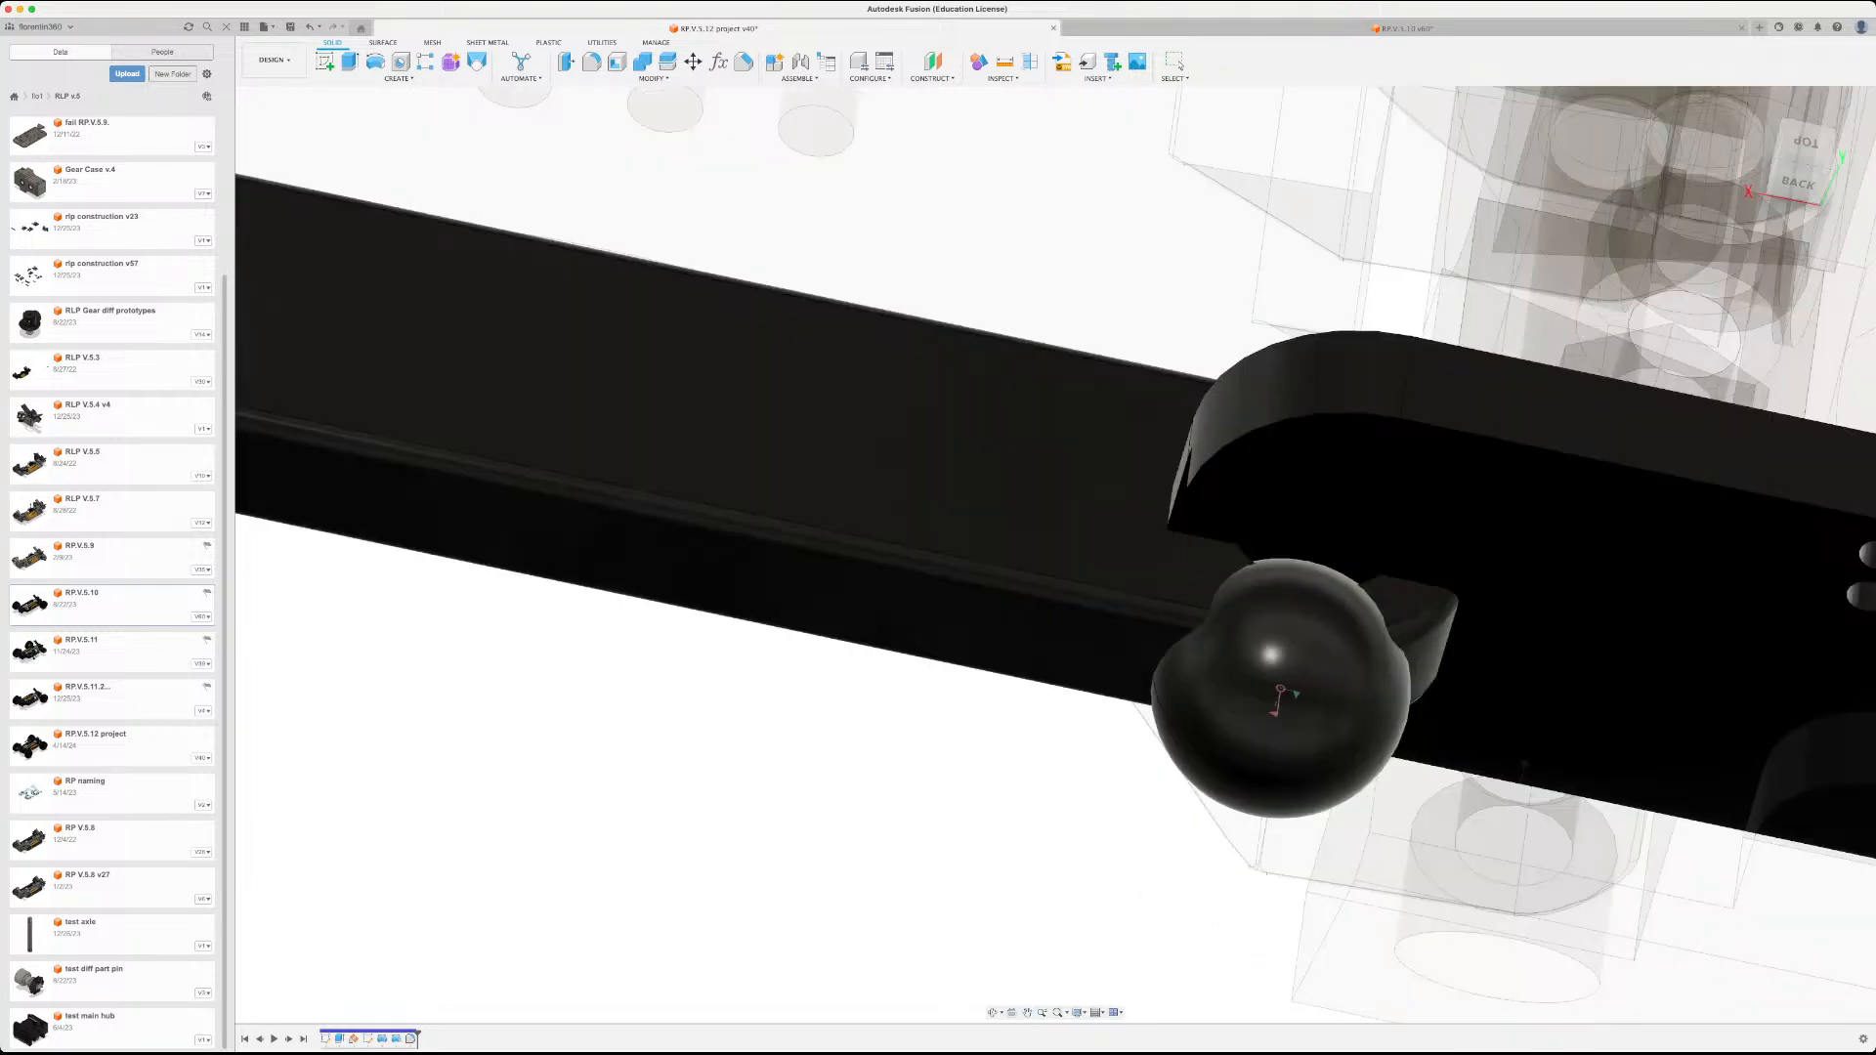
click(1281, 689)
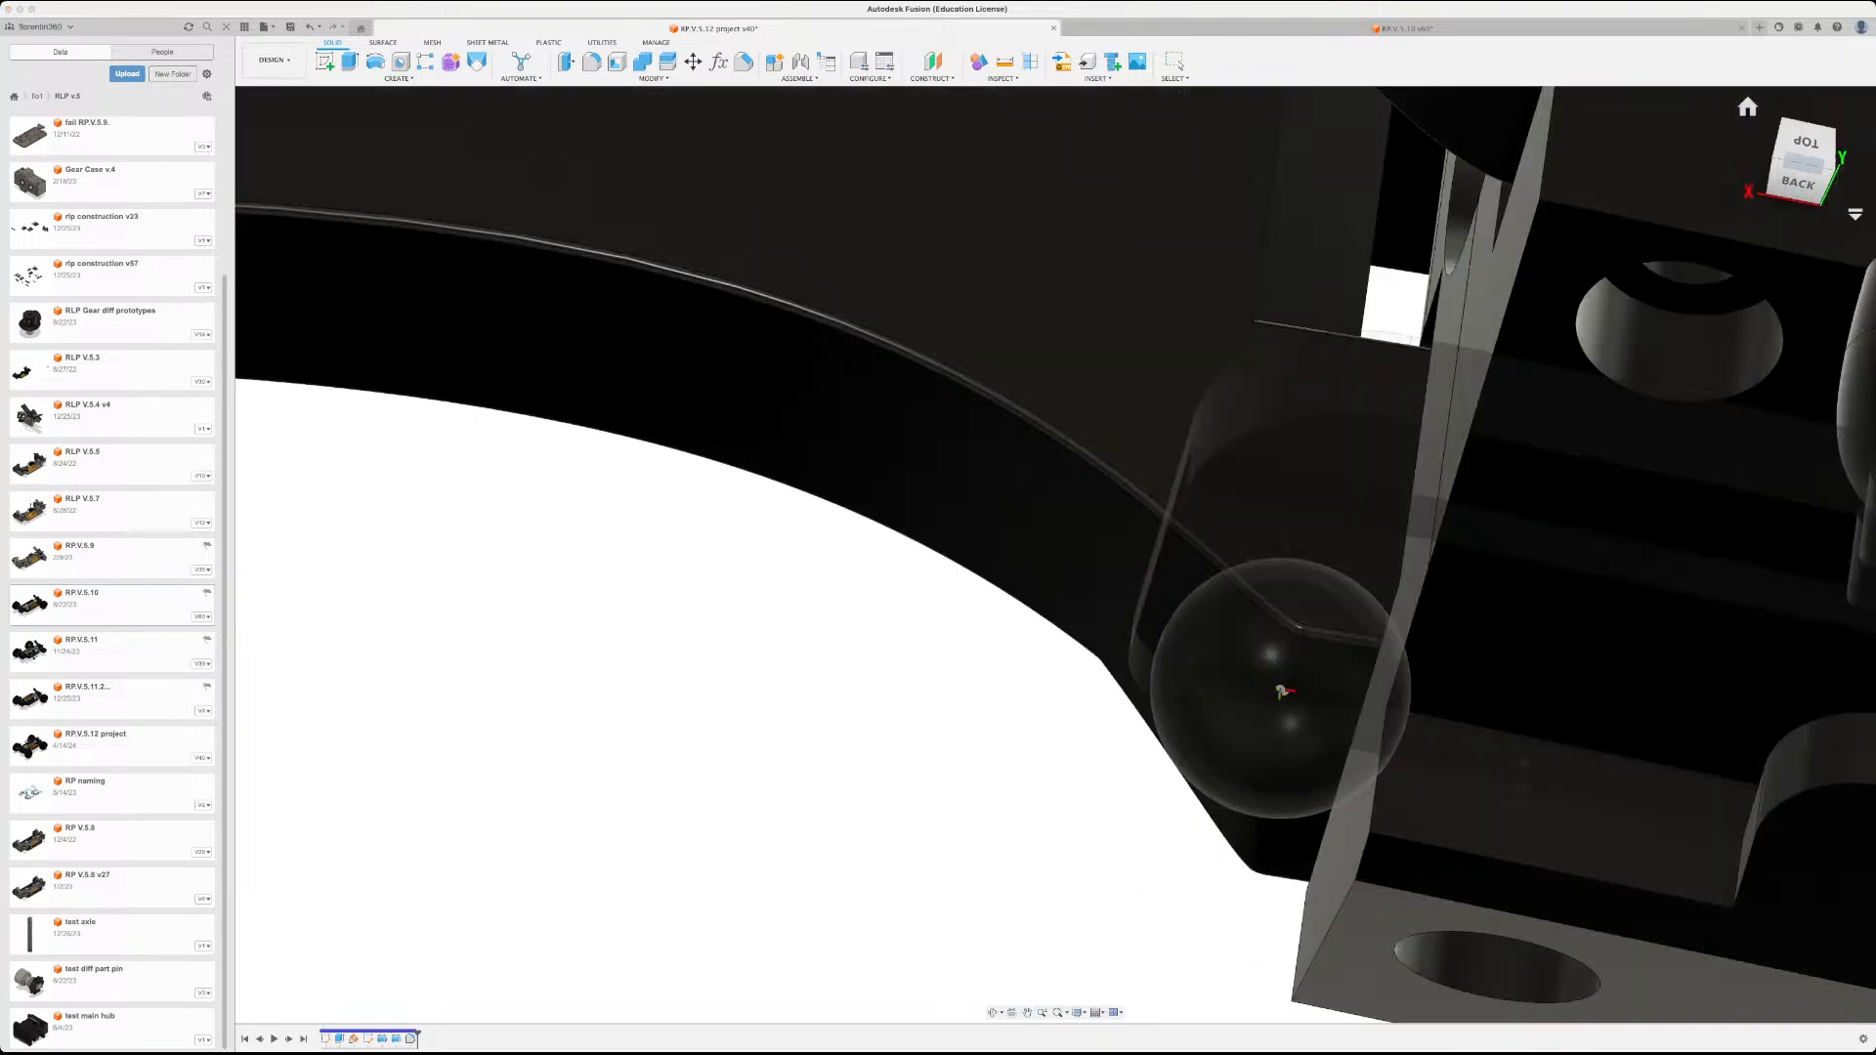
- Set the ball joint's snap on the steering link to a point inside its end hole
scroll(1193, 385, down, 4)
middle_drag(1193, 385, 1444, 585)
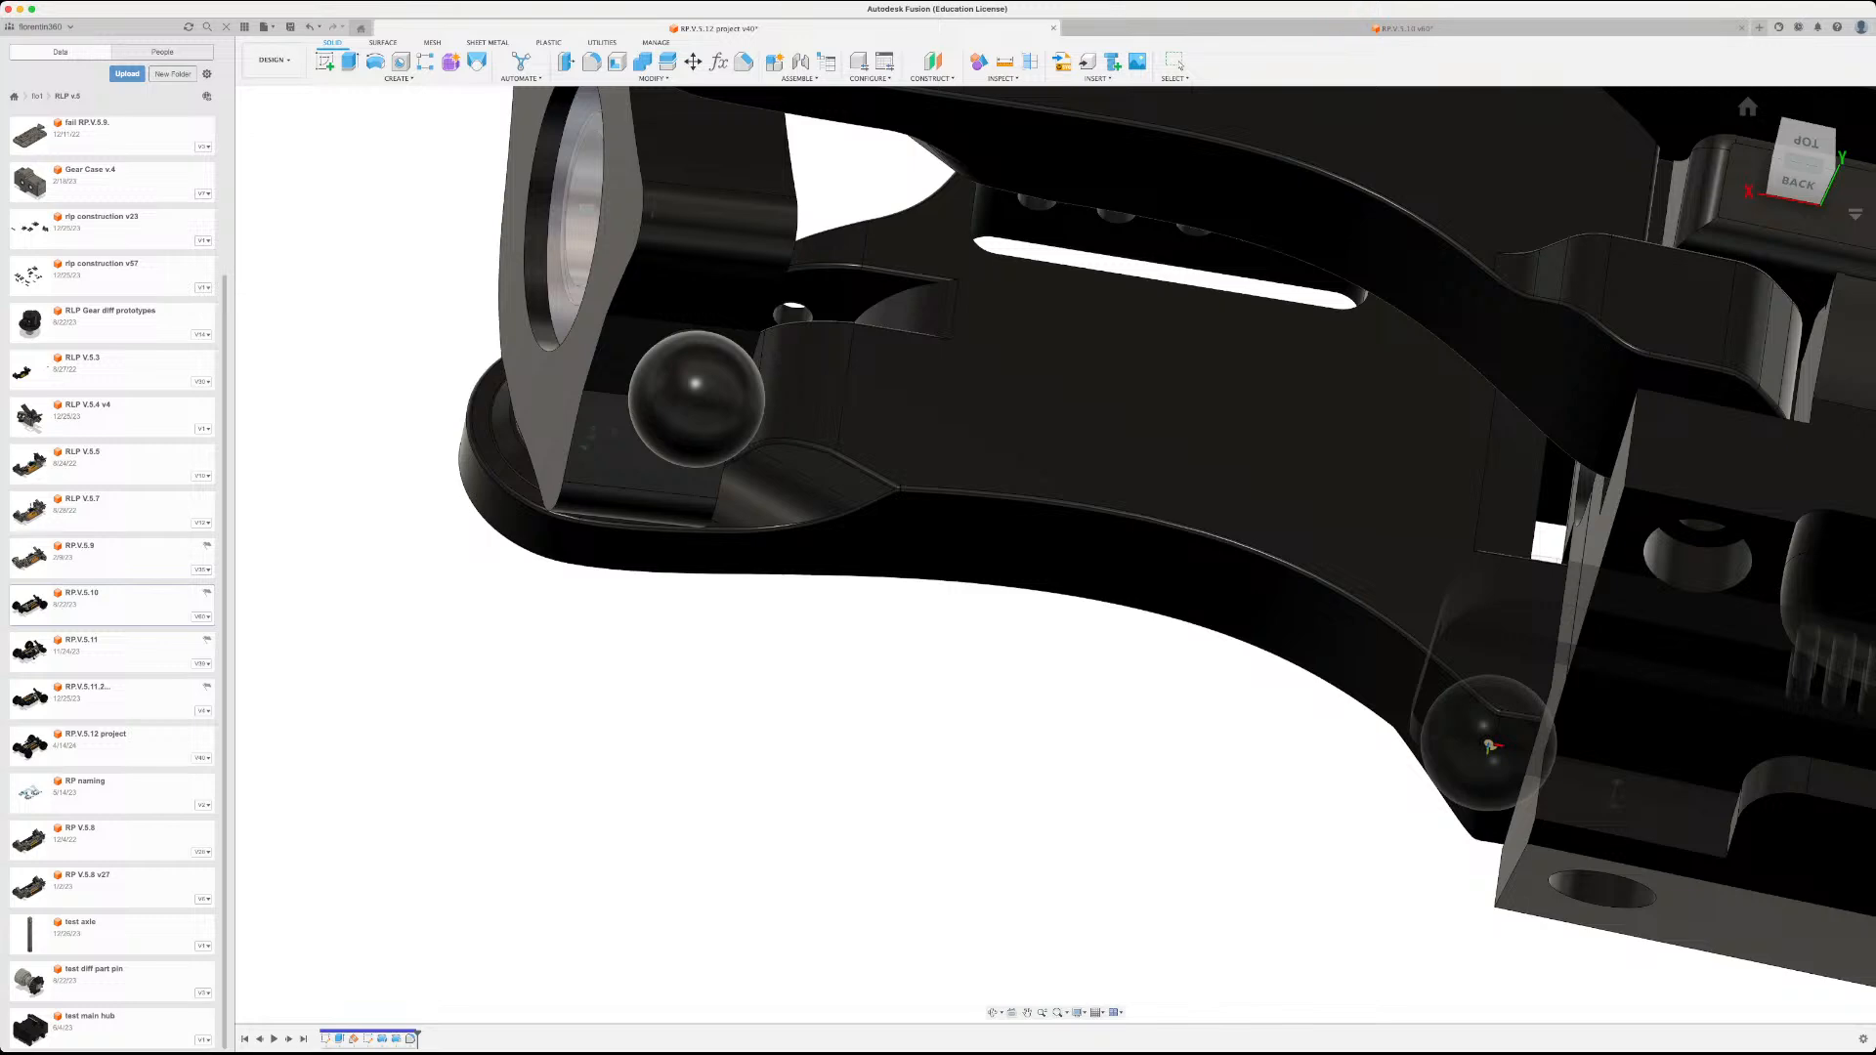
scroll(1221, 317, down, 10)
middle_drag(1221, 318, 1397, 757)
middle_drag(1398, 489, 1439, 928)
scroll(1190, 579, down, 5)
scroll(1085, 415, up, 12)
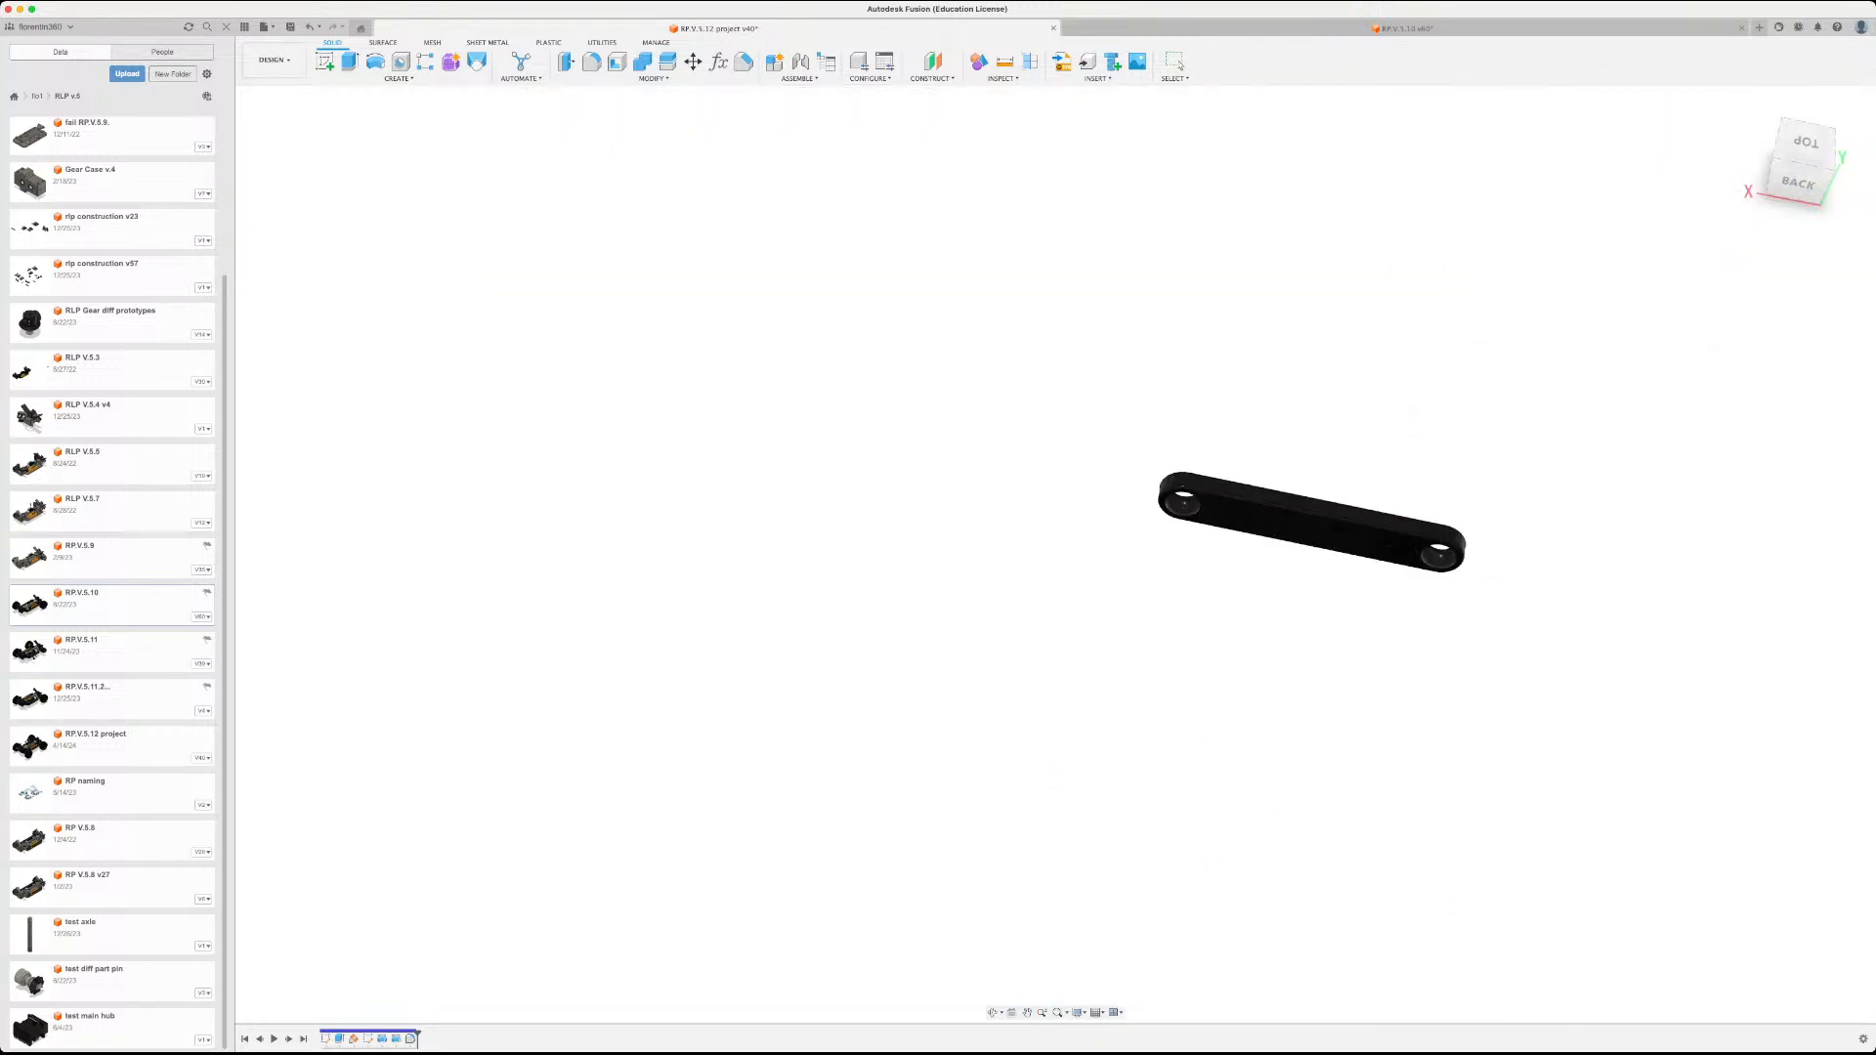
scroll(1200, 555, up, 5)
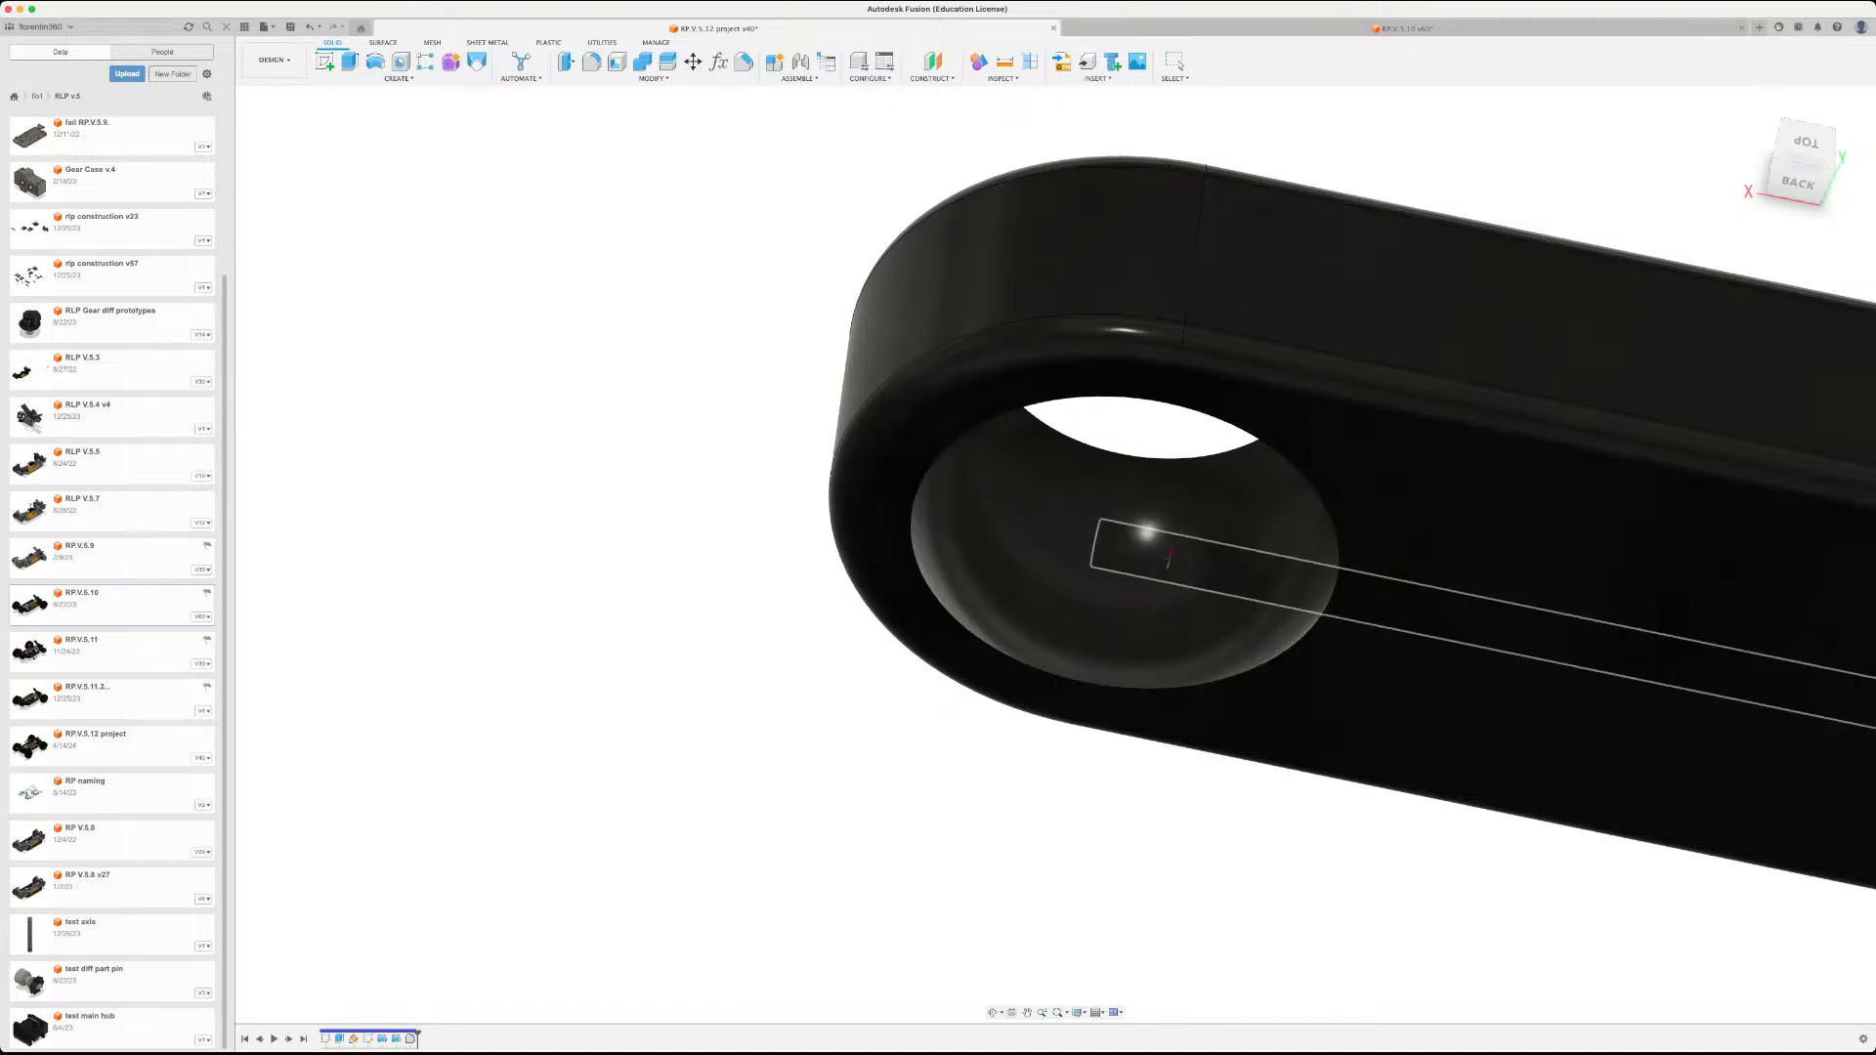
scroll(1757, 664, up, 5)
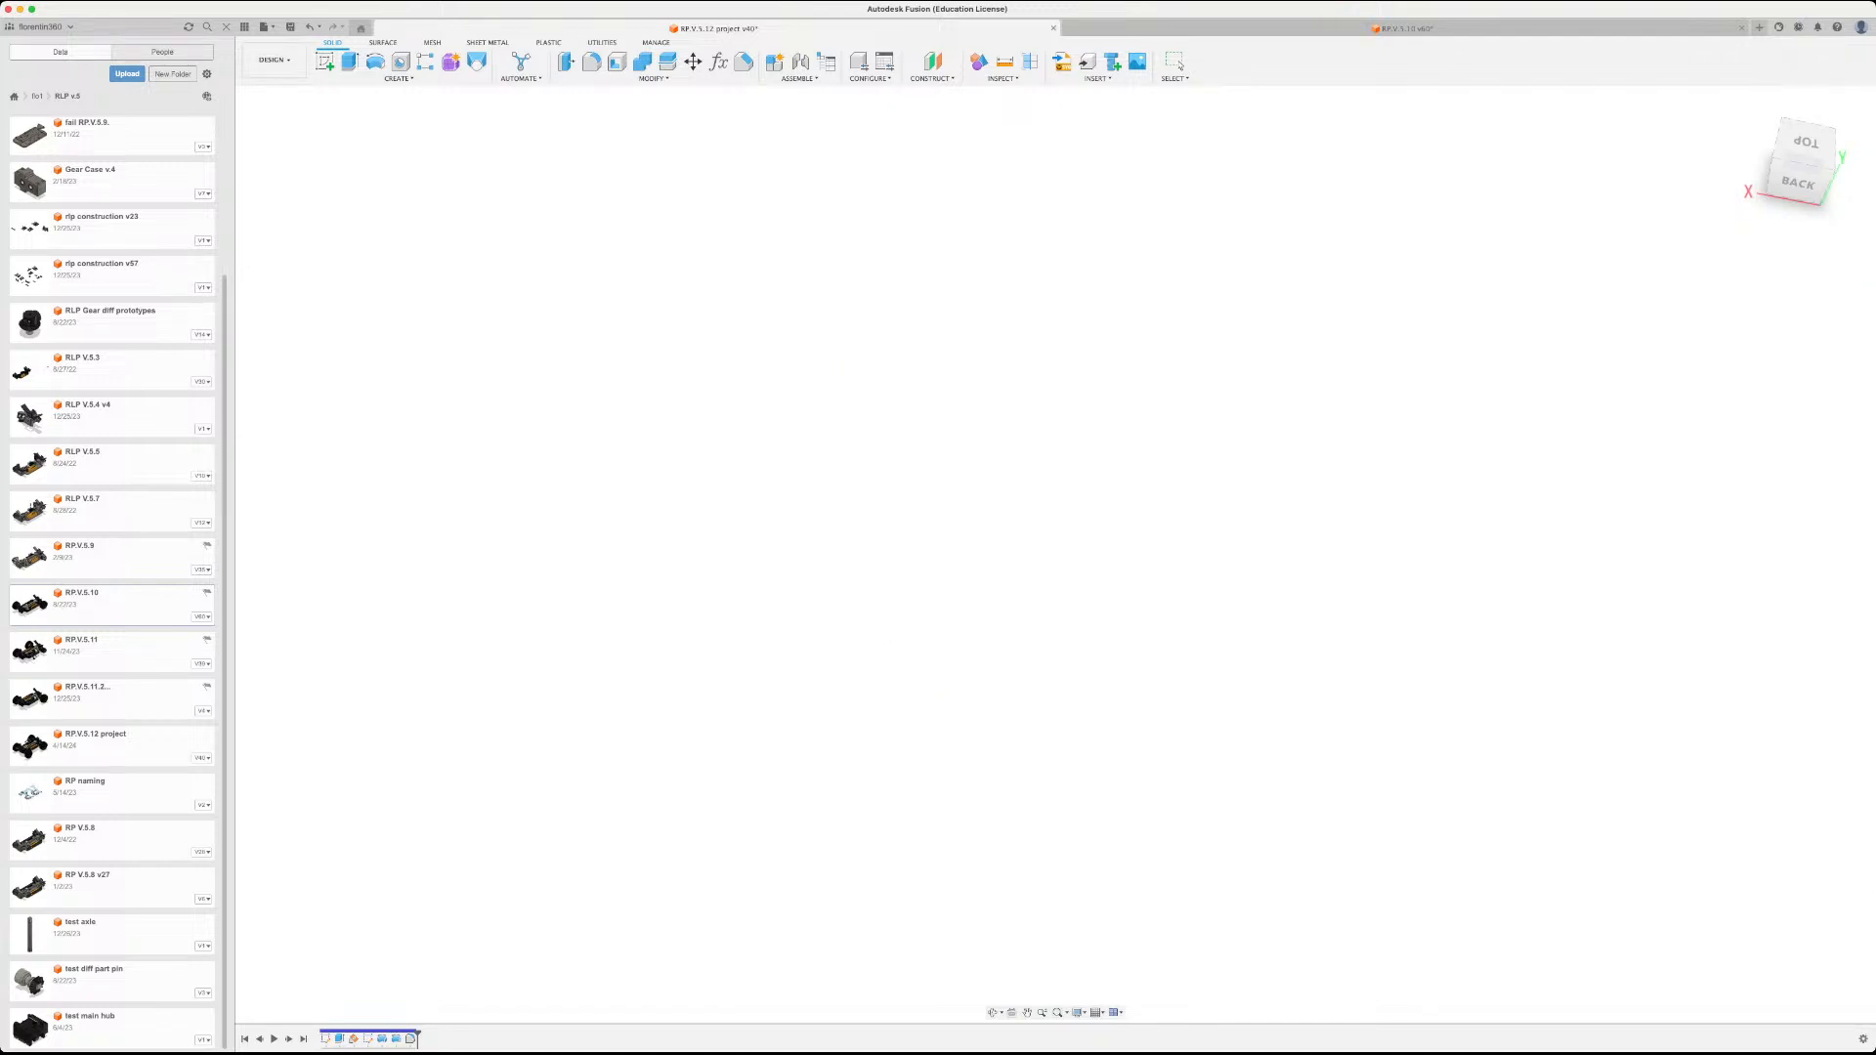
scroll(1519, 406, down, 10)
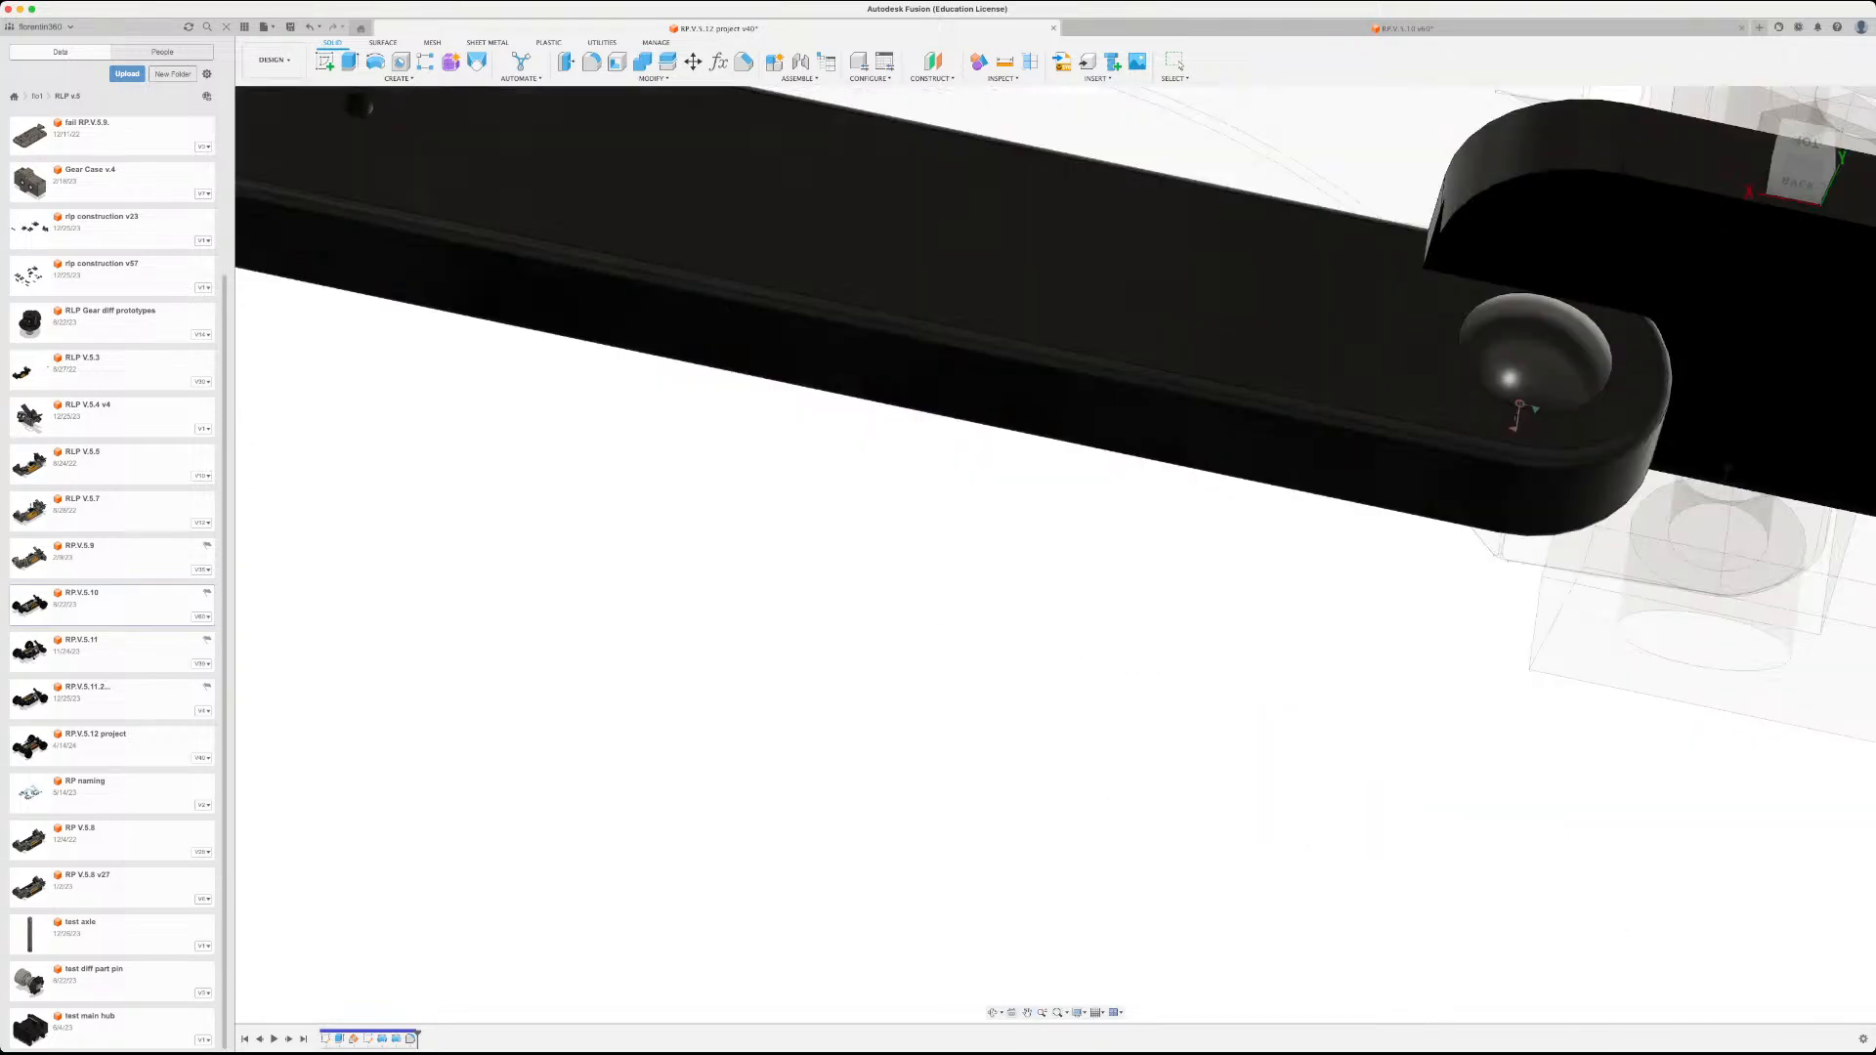
- Check how the ball sits in the steering link's hole and accept the ball joint edit
middle_drag(1519, 406, 1381, 523)
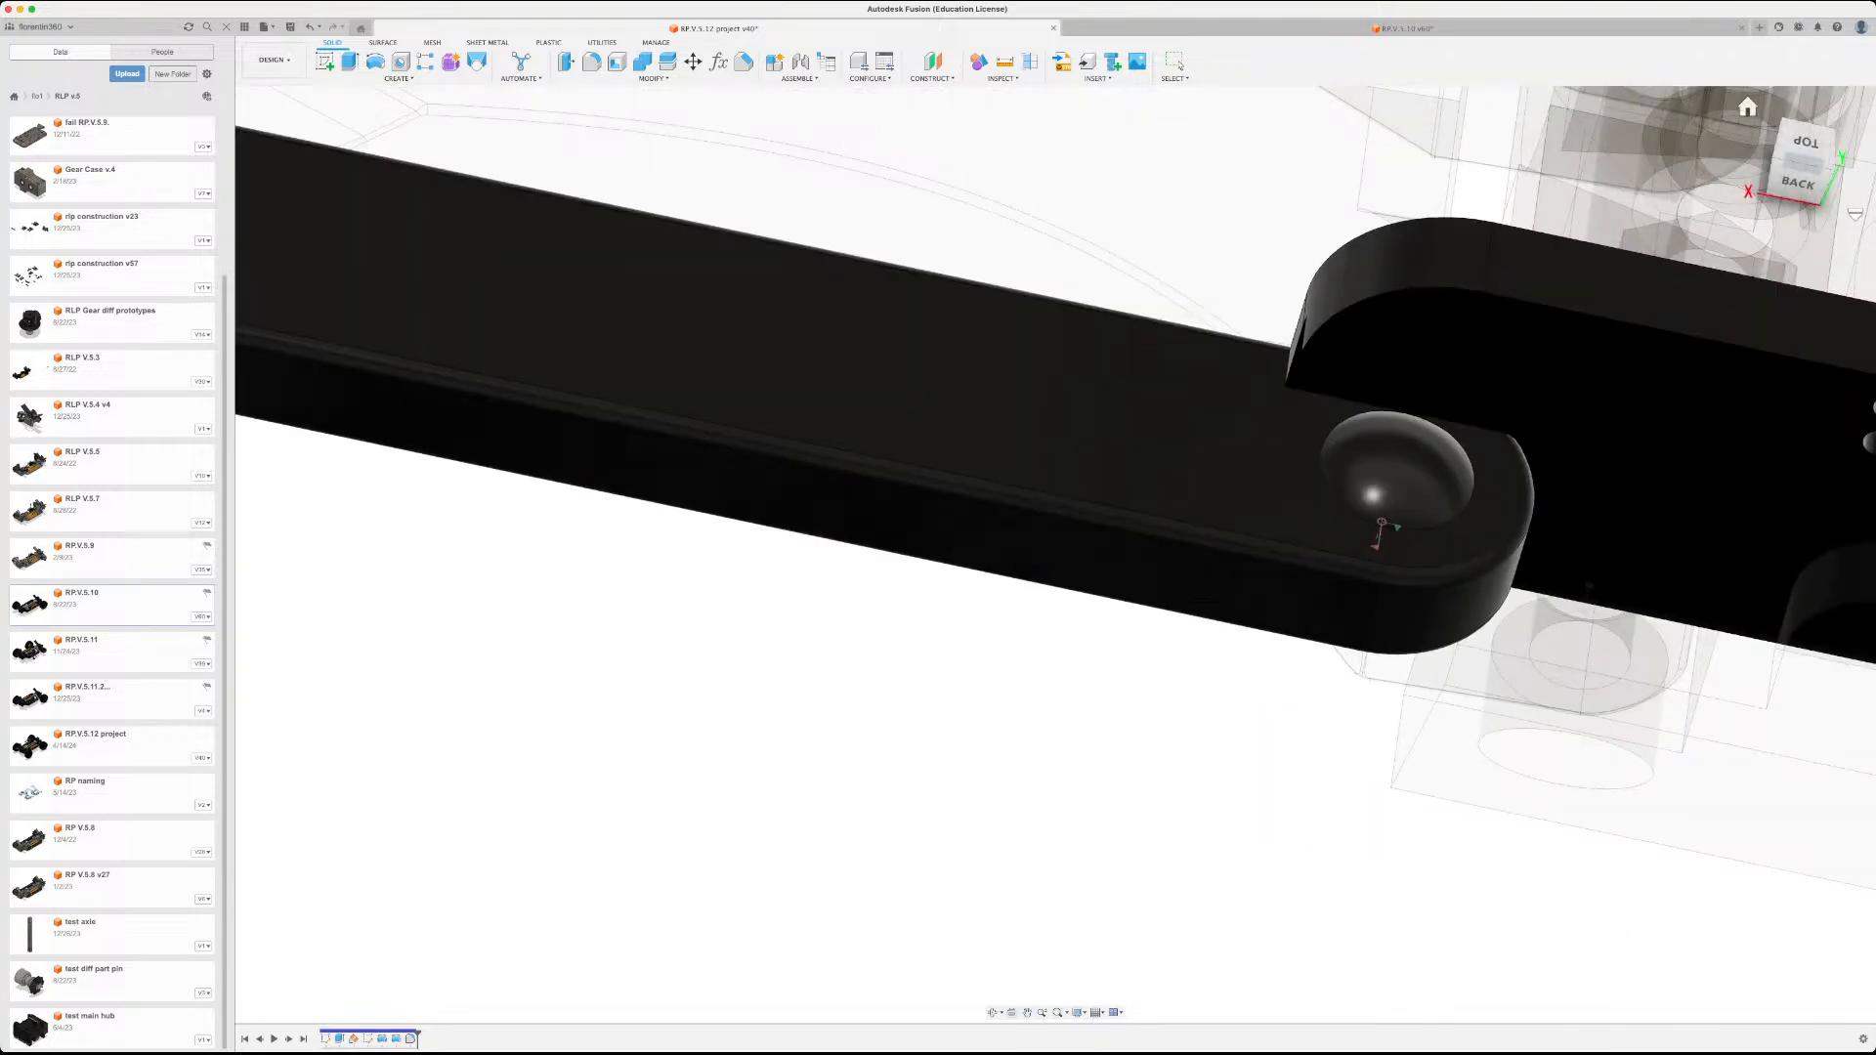
shift+middle_drag(1381, 523, 1376, 484)
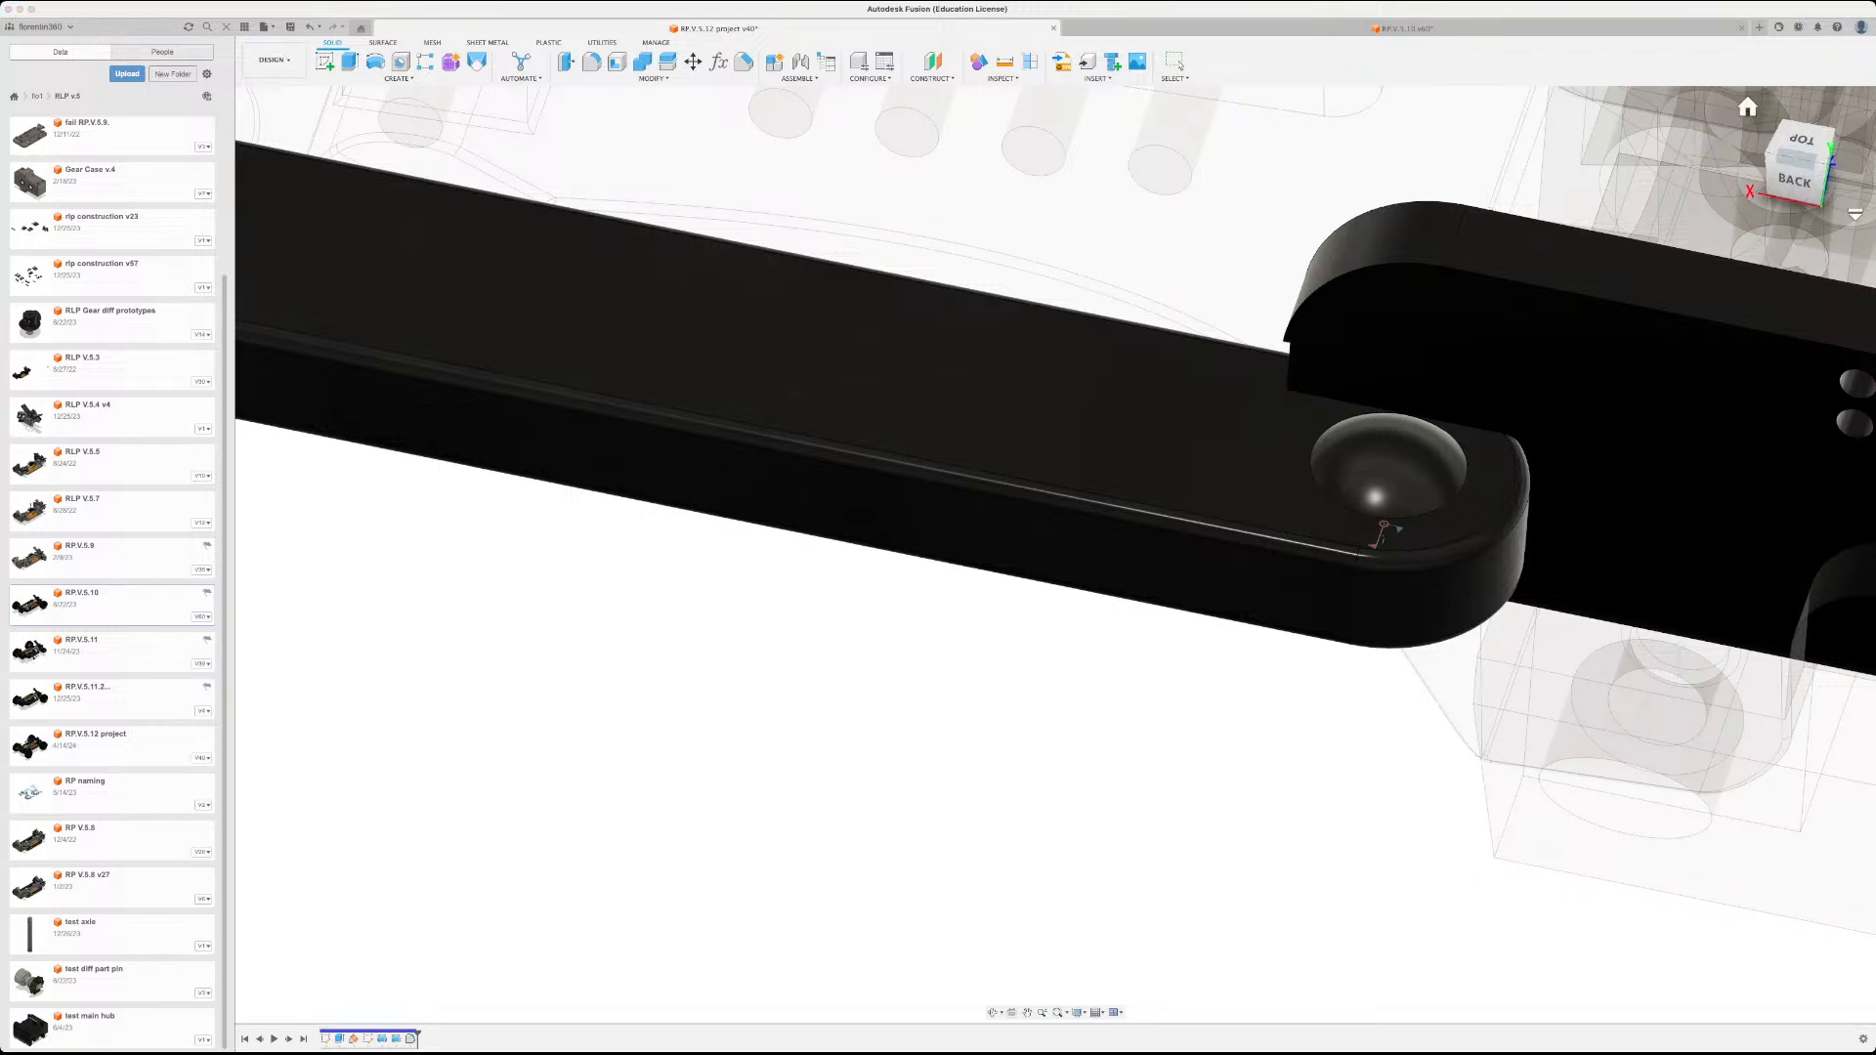
click(1378, 504)
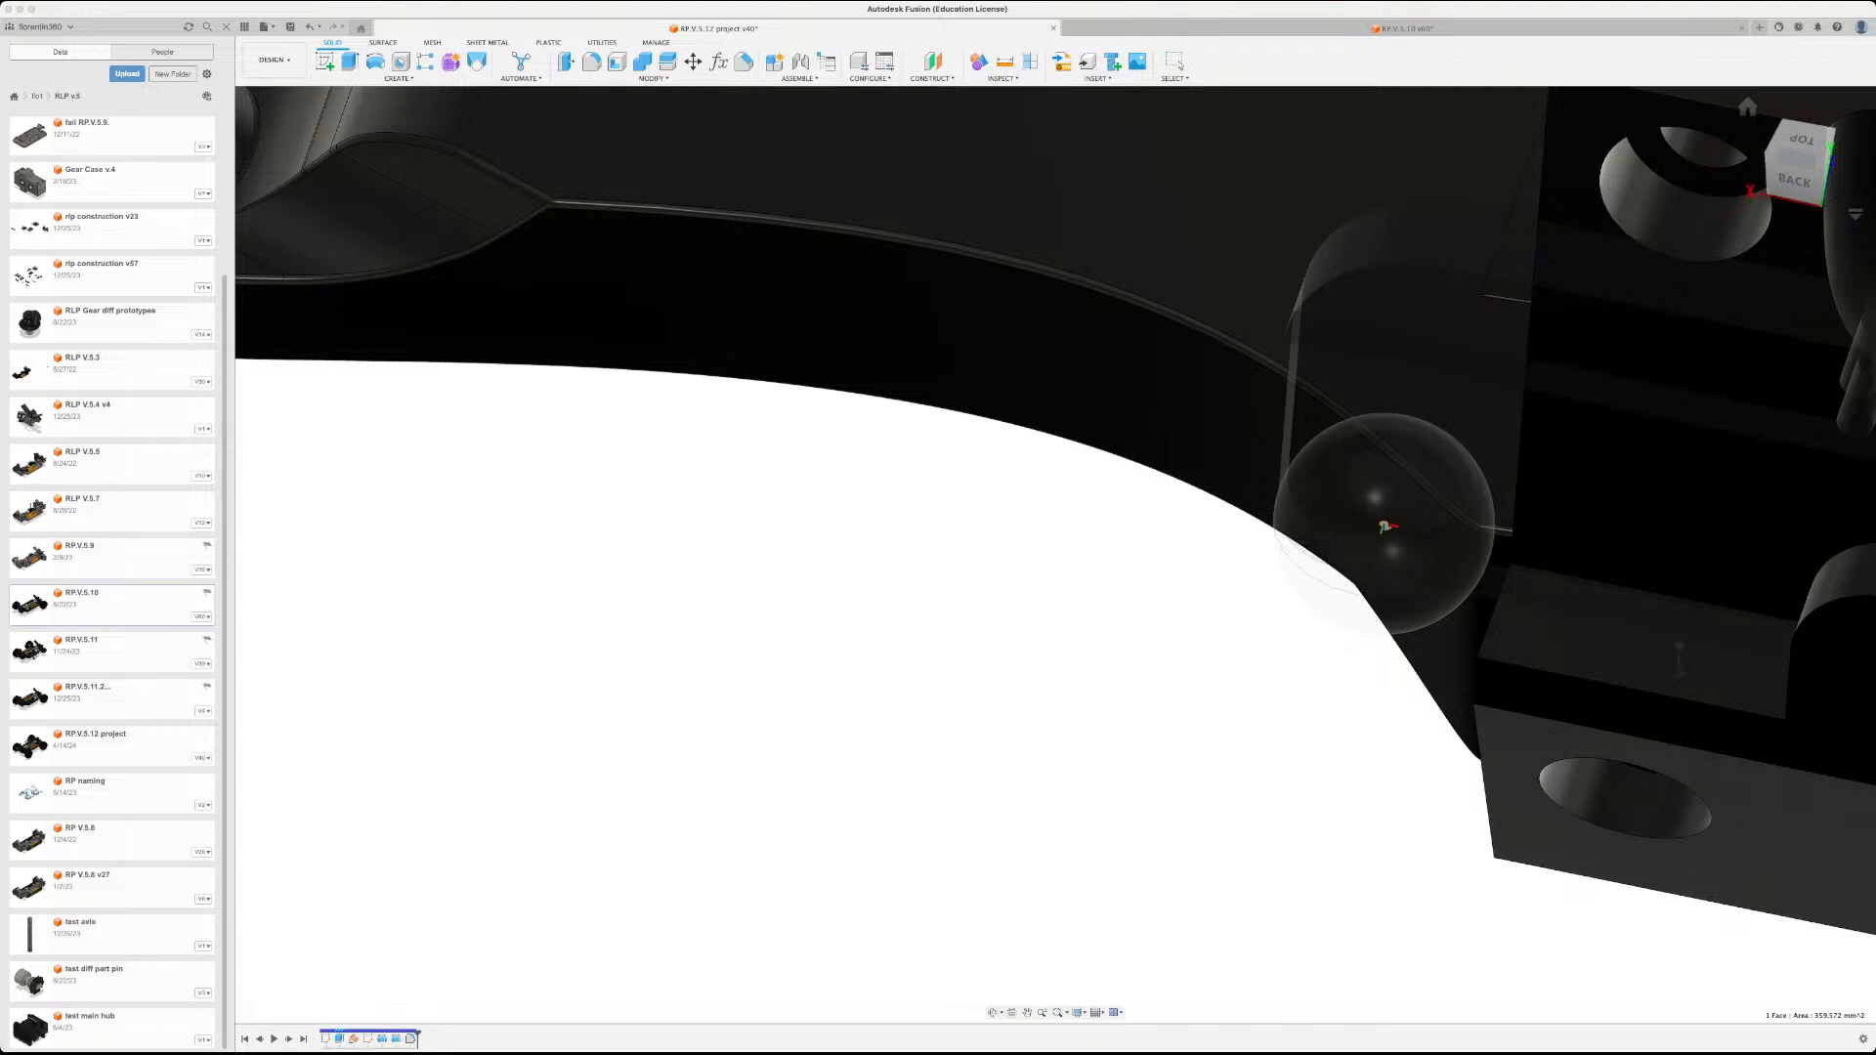
scroll(1384, 526, down, 5)
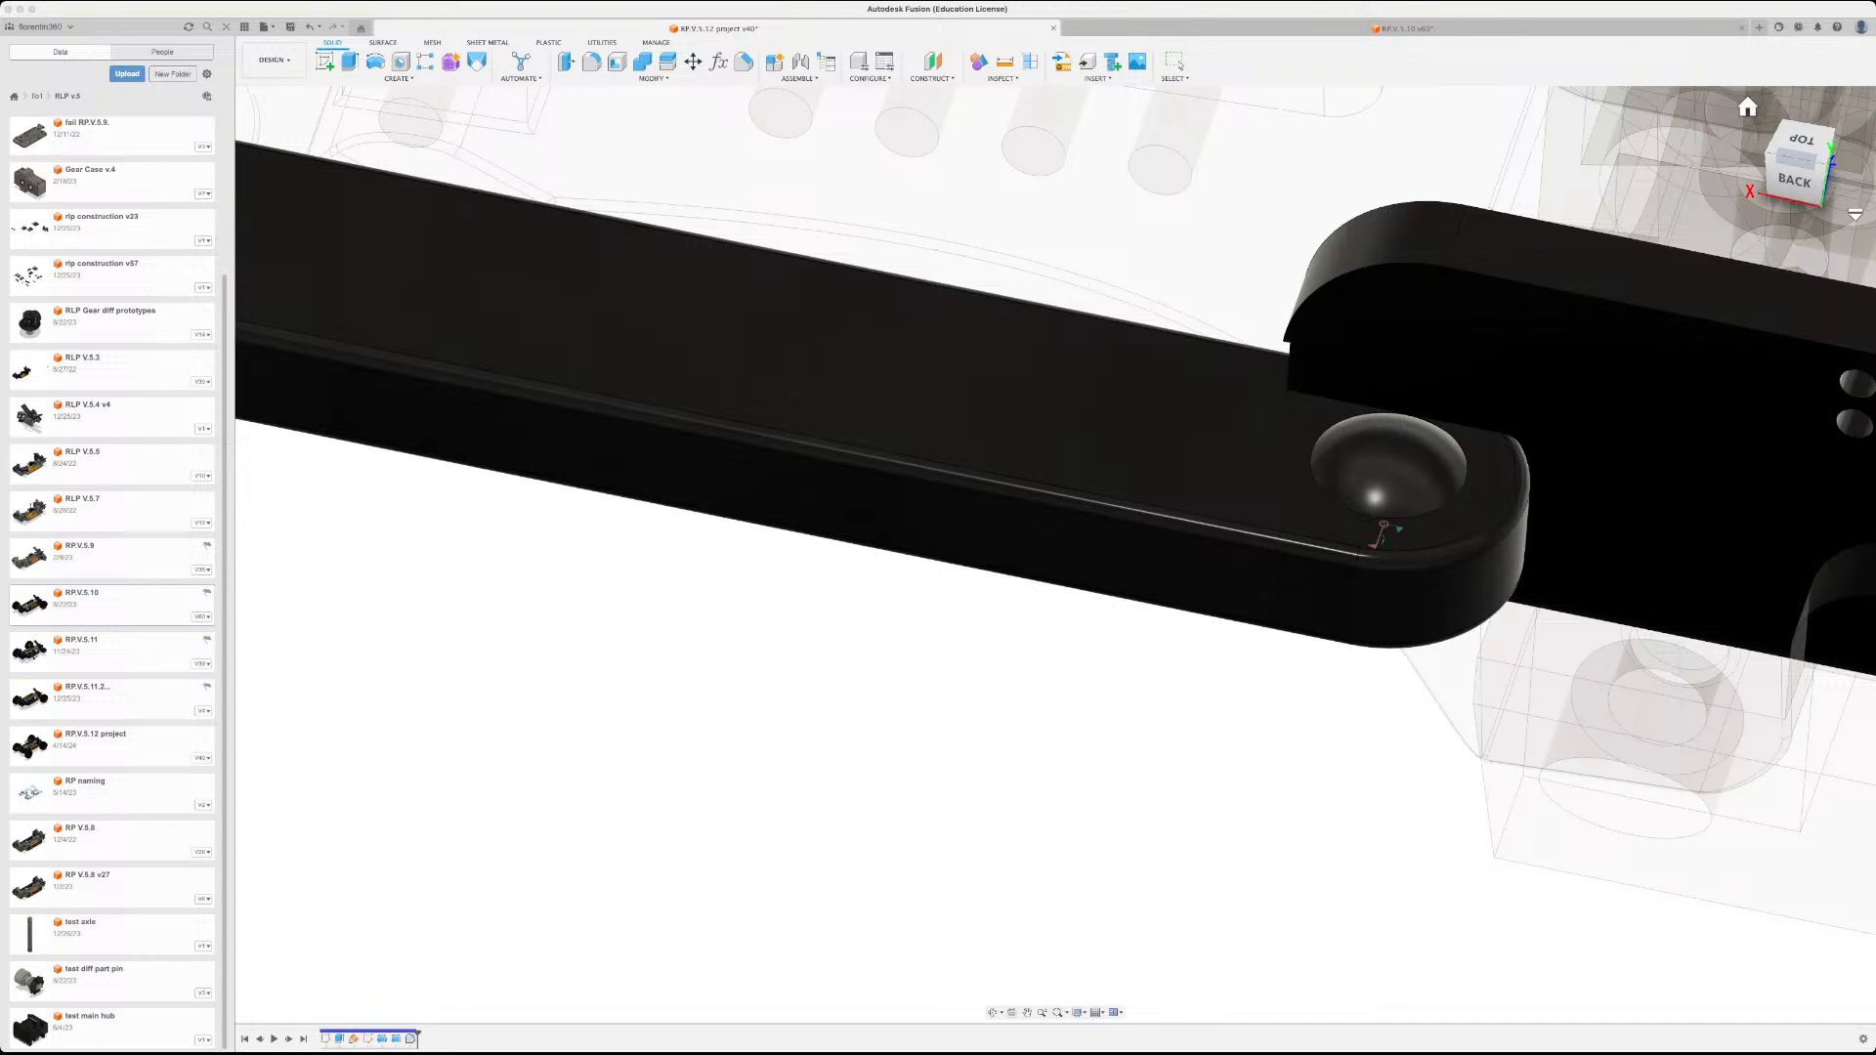
scroll(1056, 554, up, 5)
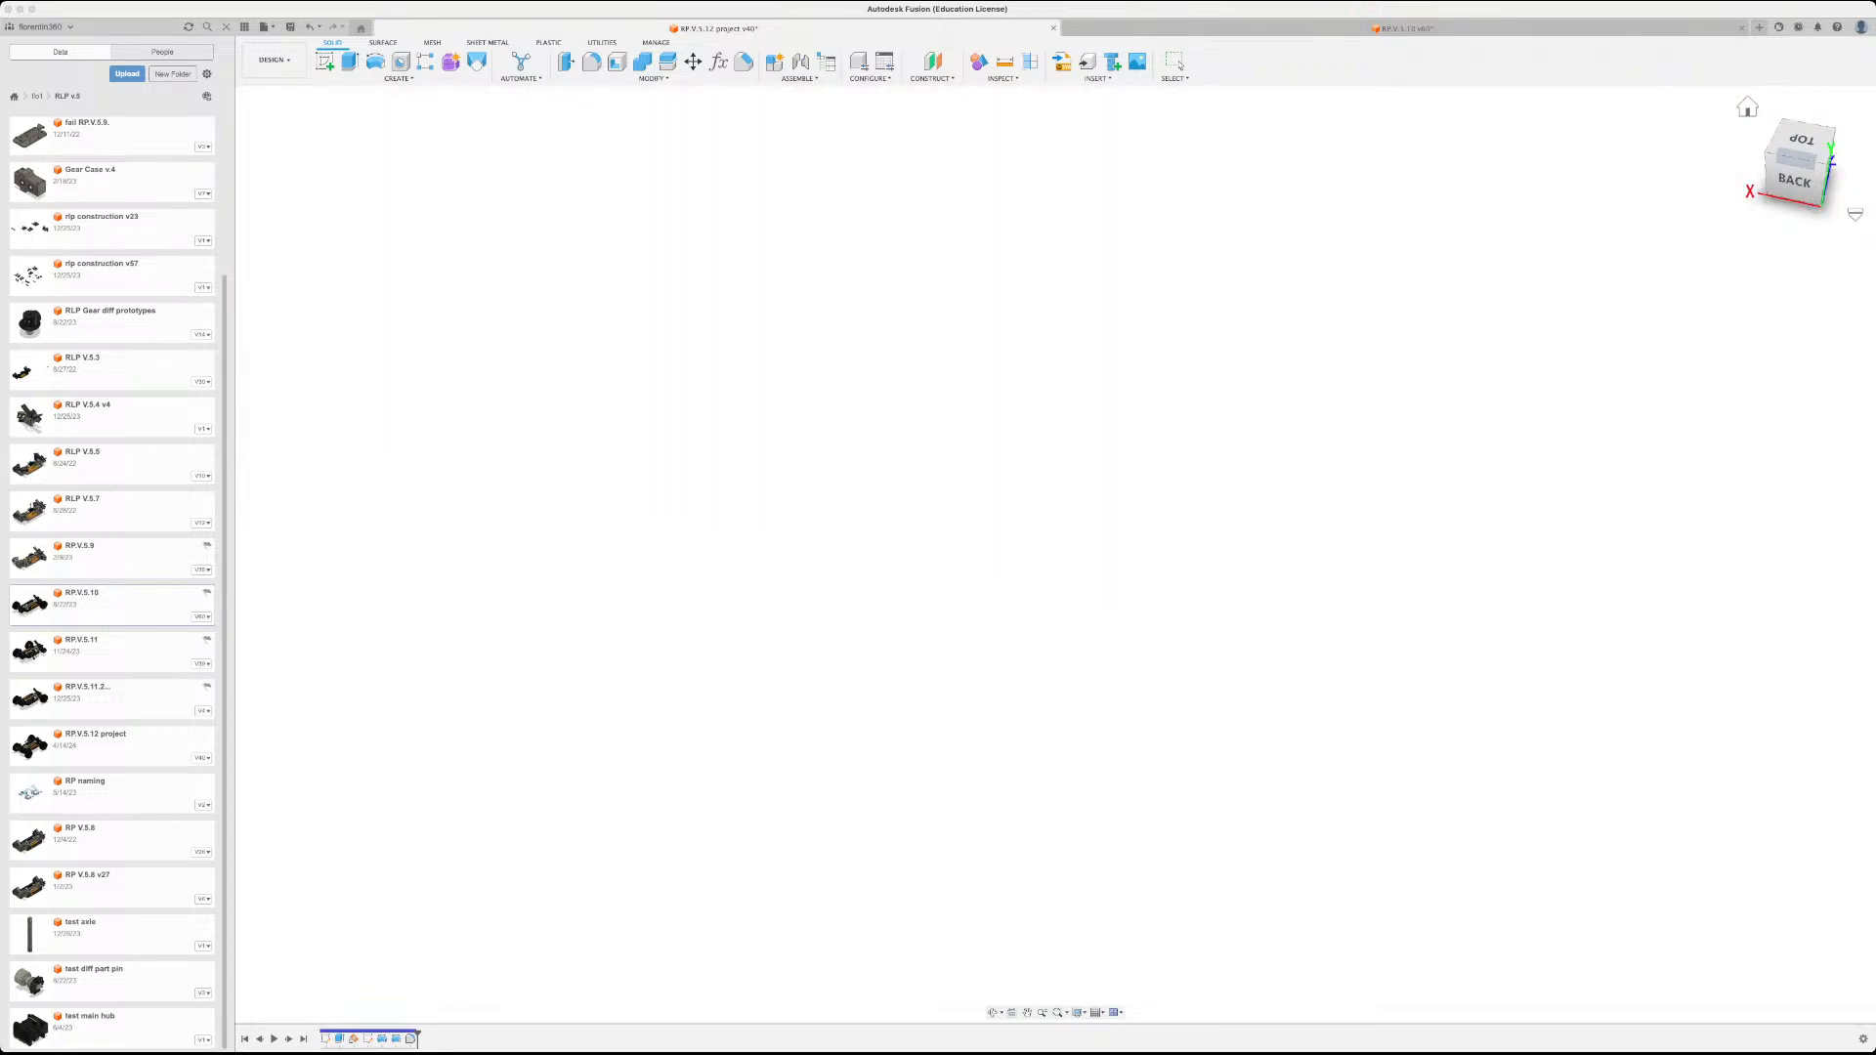
middle_drag(1163, 391, 1163, 675)
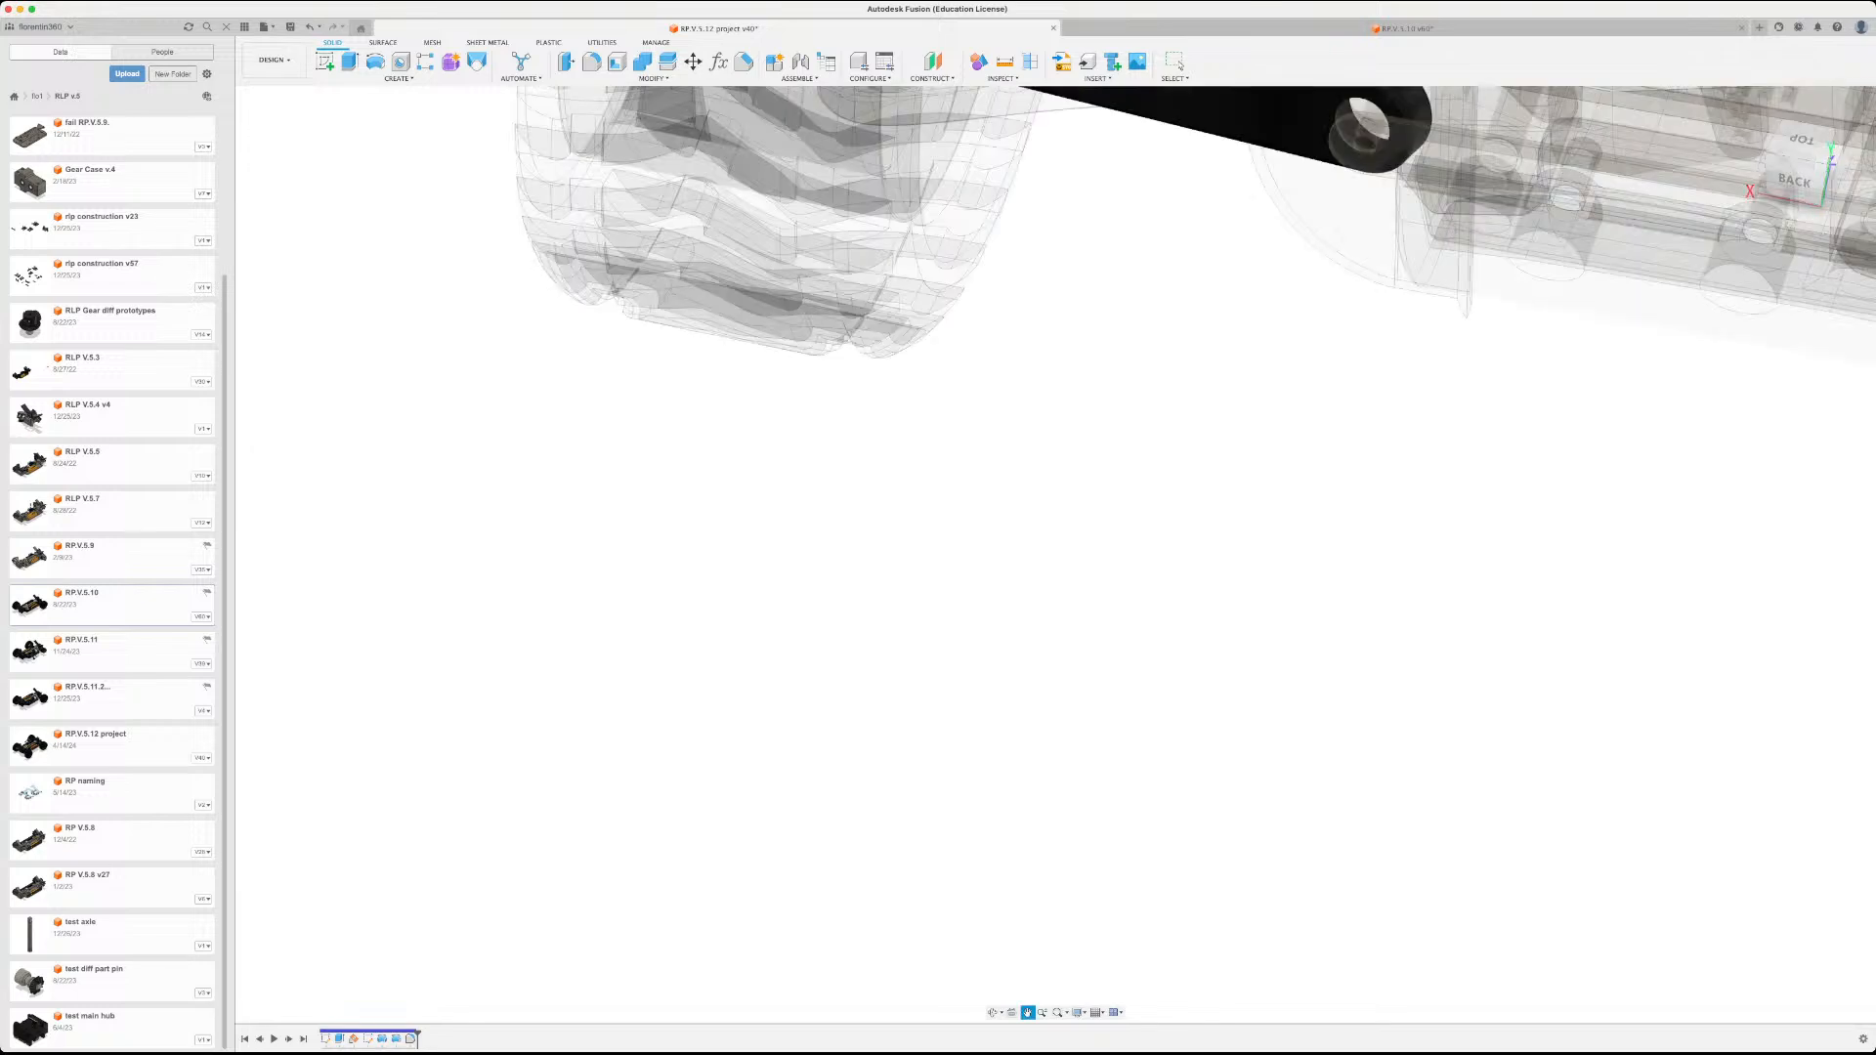
middle_click(1163, 674)
middle_click(1163, 674)
- Examine the toe angle of both wheels and the steering link's position from directly above
scroll(919, 796, up, 5)
shift+middle_drag(977, 777, 970, 924)
scroll(1805, 184, down, 5)
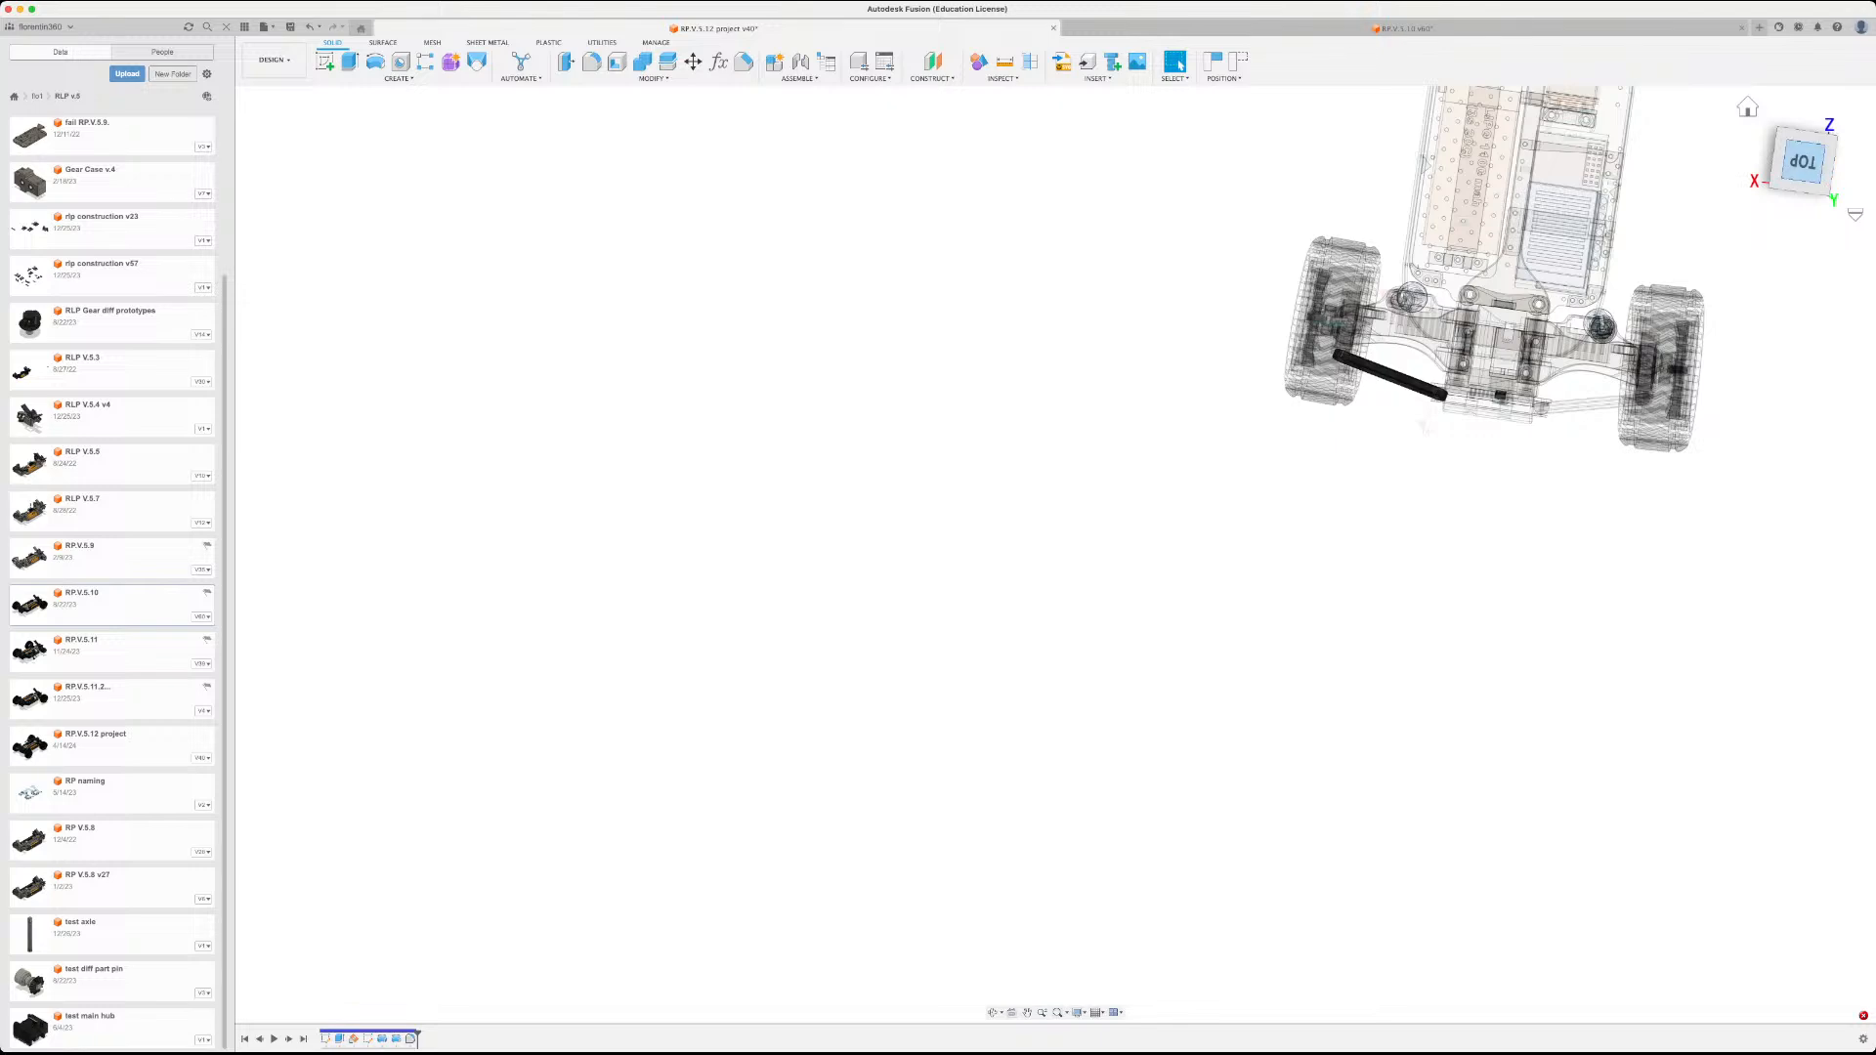
click(1805, 161)
scroll(1622, 278, up, 6)
scroll(1446, 547, down, 5)
middle_drag(1446, 548, 1426, 686)
mouse_move(1114, 721)
shift+middle_down()
mouse_move(1114, 523)
mouse_move(1123, 708)
shift+middle_up()
click(1802, 160)
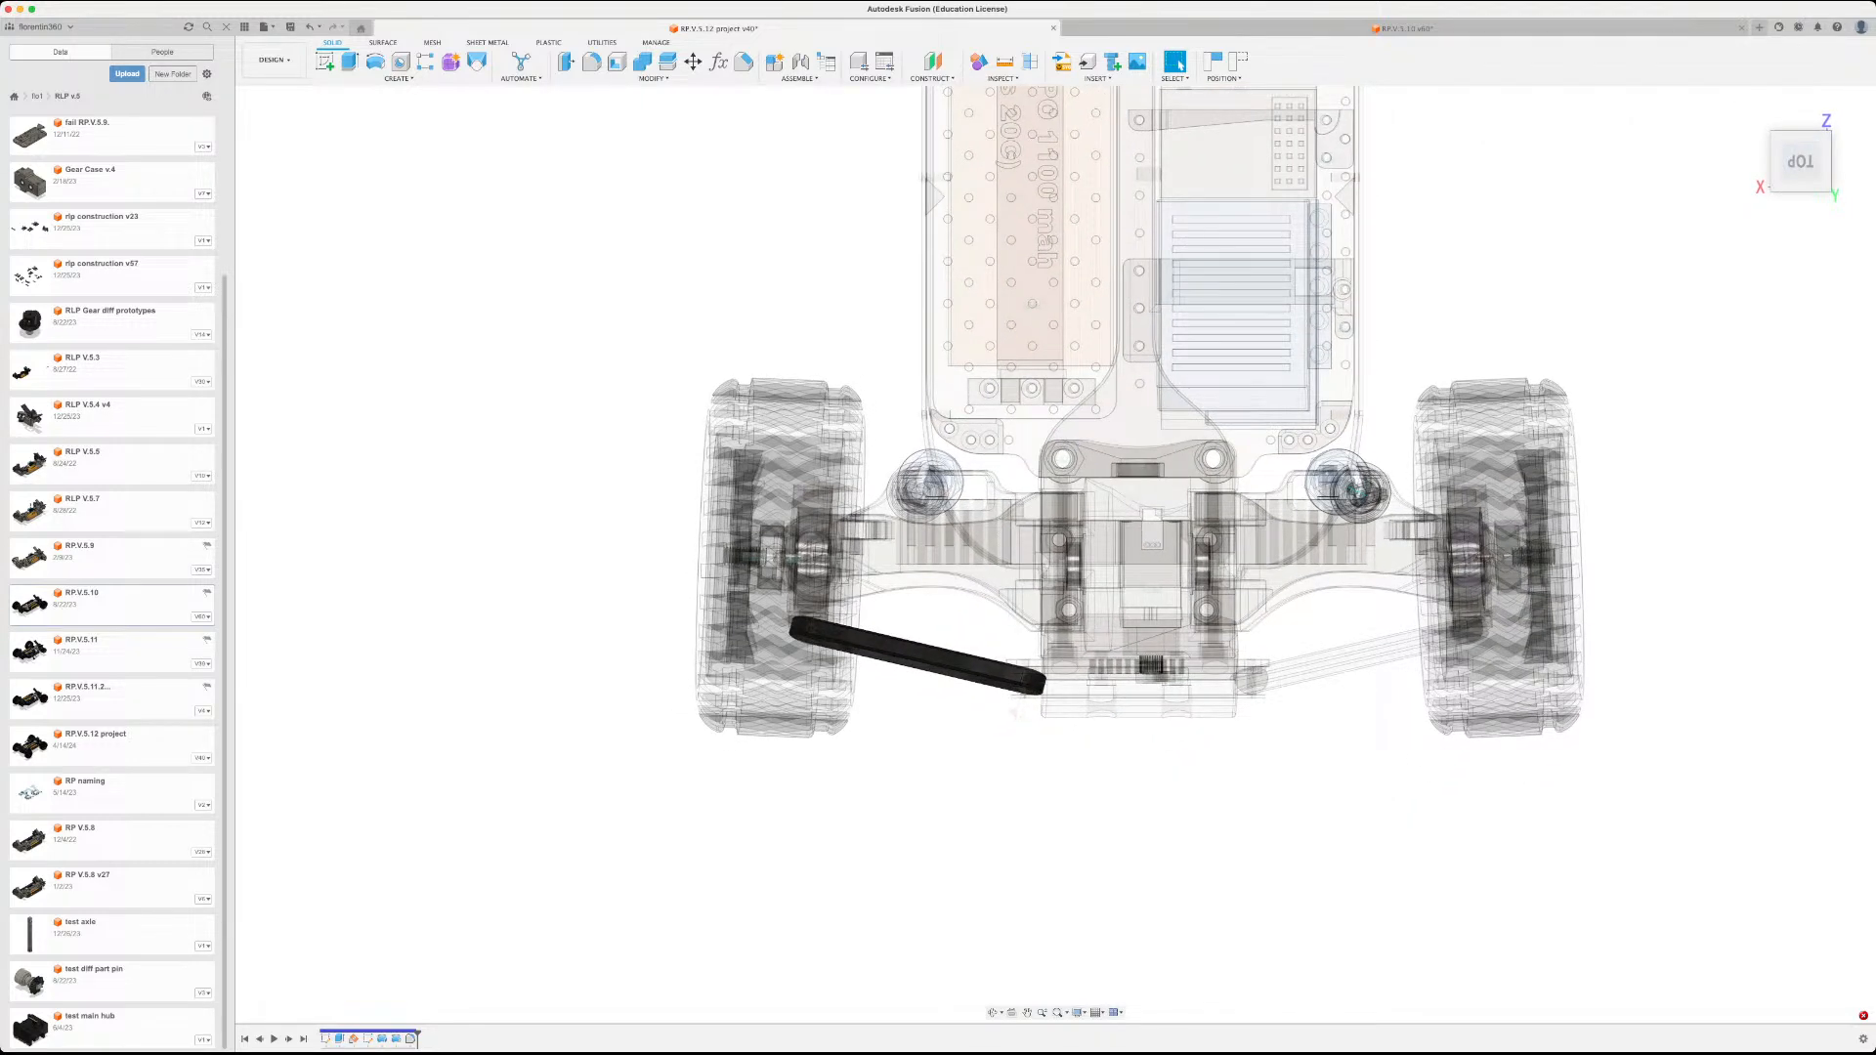
- Open the steering link's base sketch and examine the link, the steering bar and both wheels, including from directly behind the car
click(326, 1040)
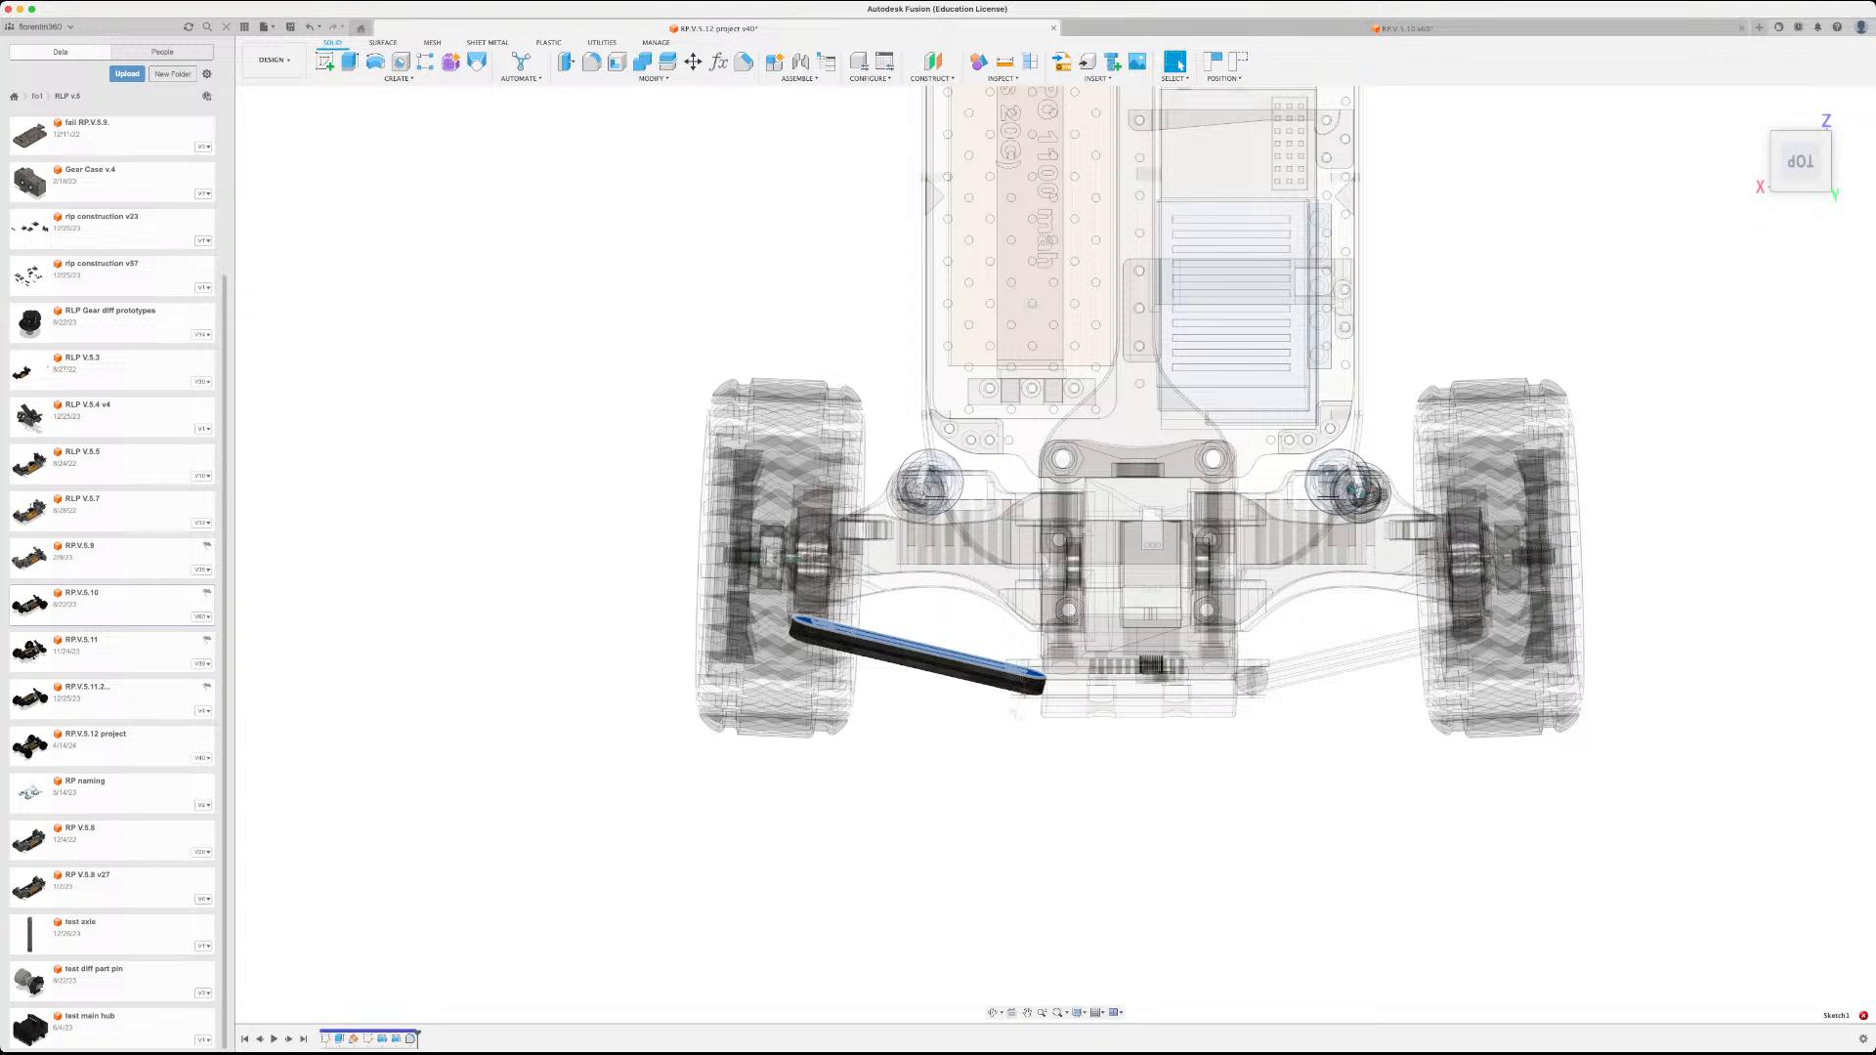
double_click(326, 1040)
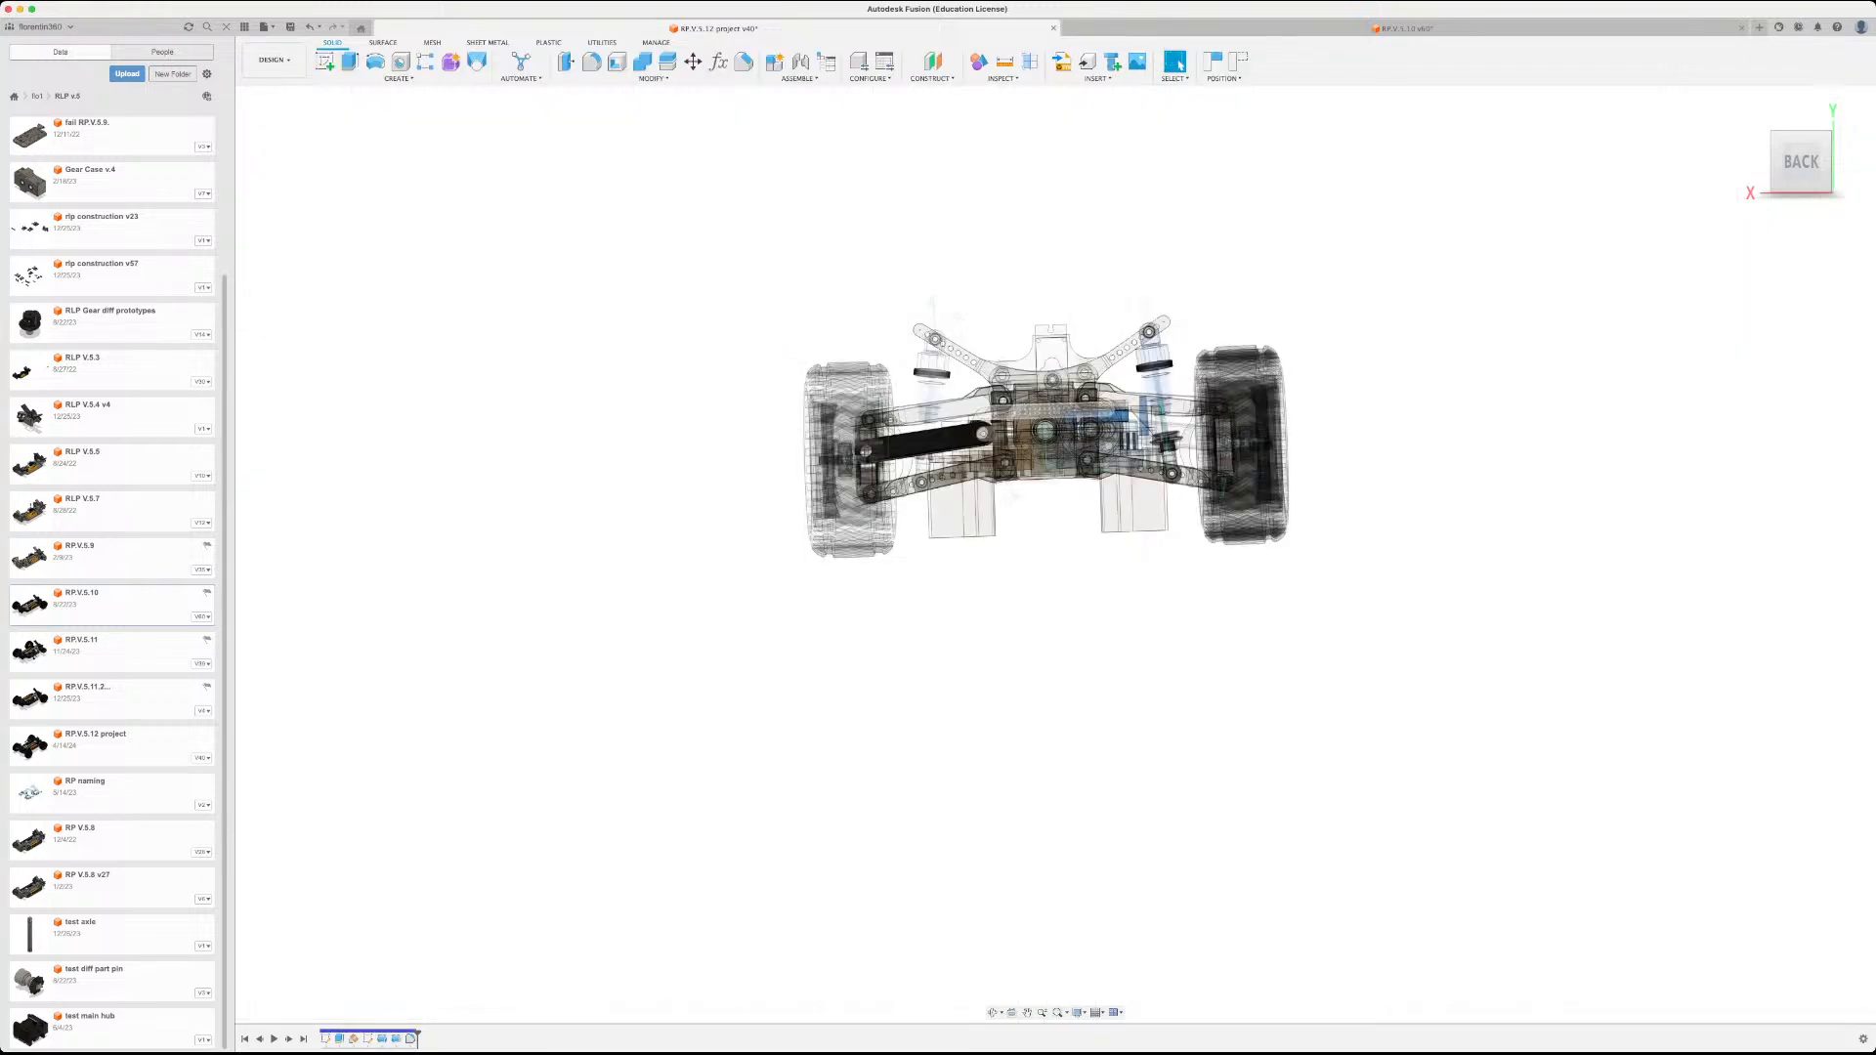
shift+middle_drag(1026, 450, 1573, 821)
scroll(1217, 592, up, 5)
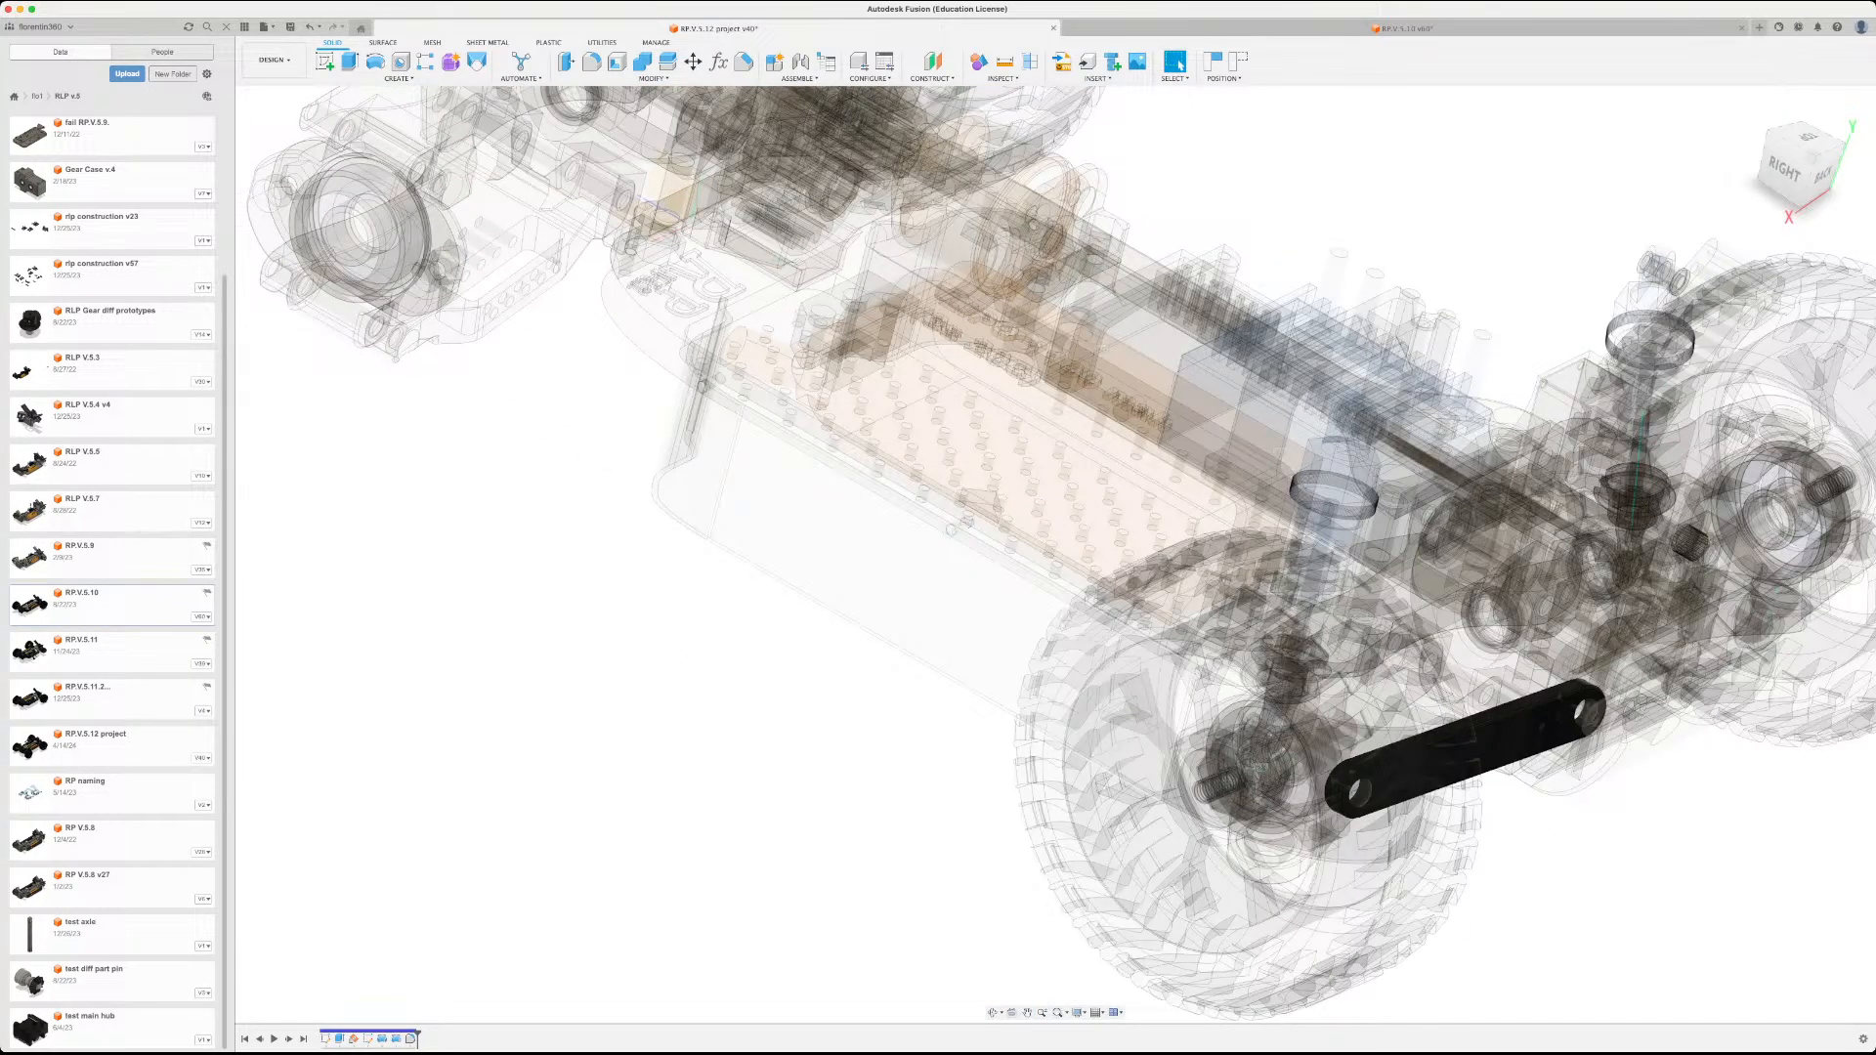
shift+middle_drag(1573, 821, 1534, 812)
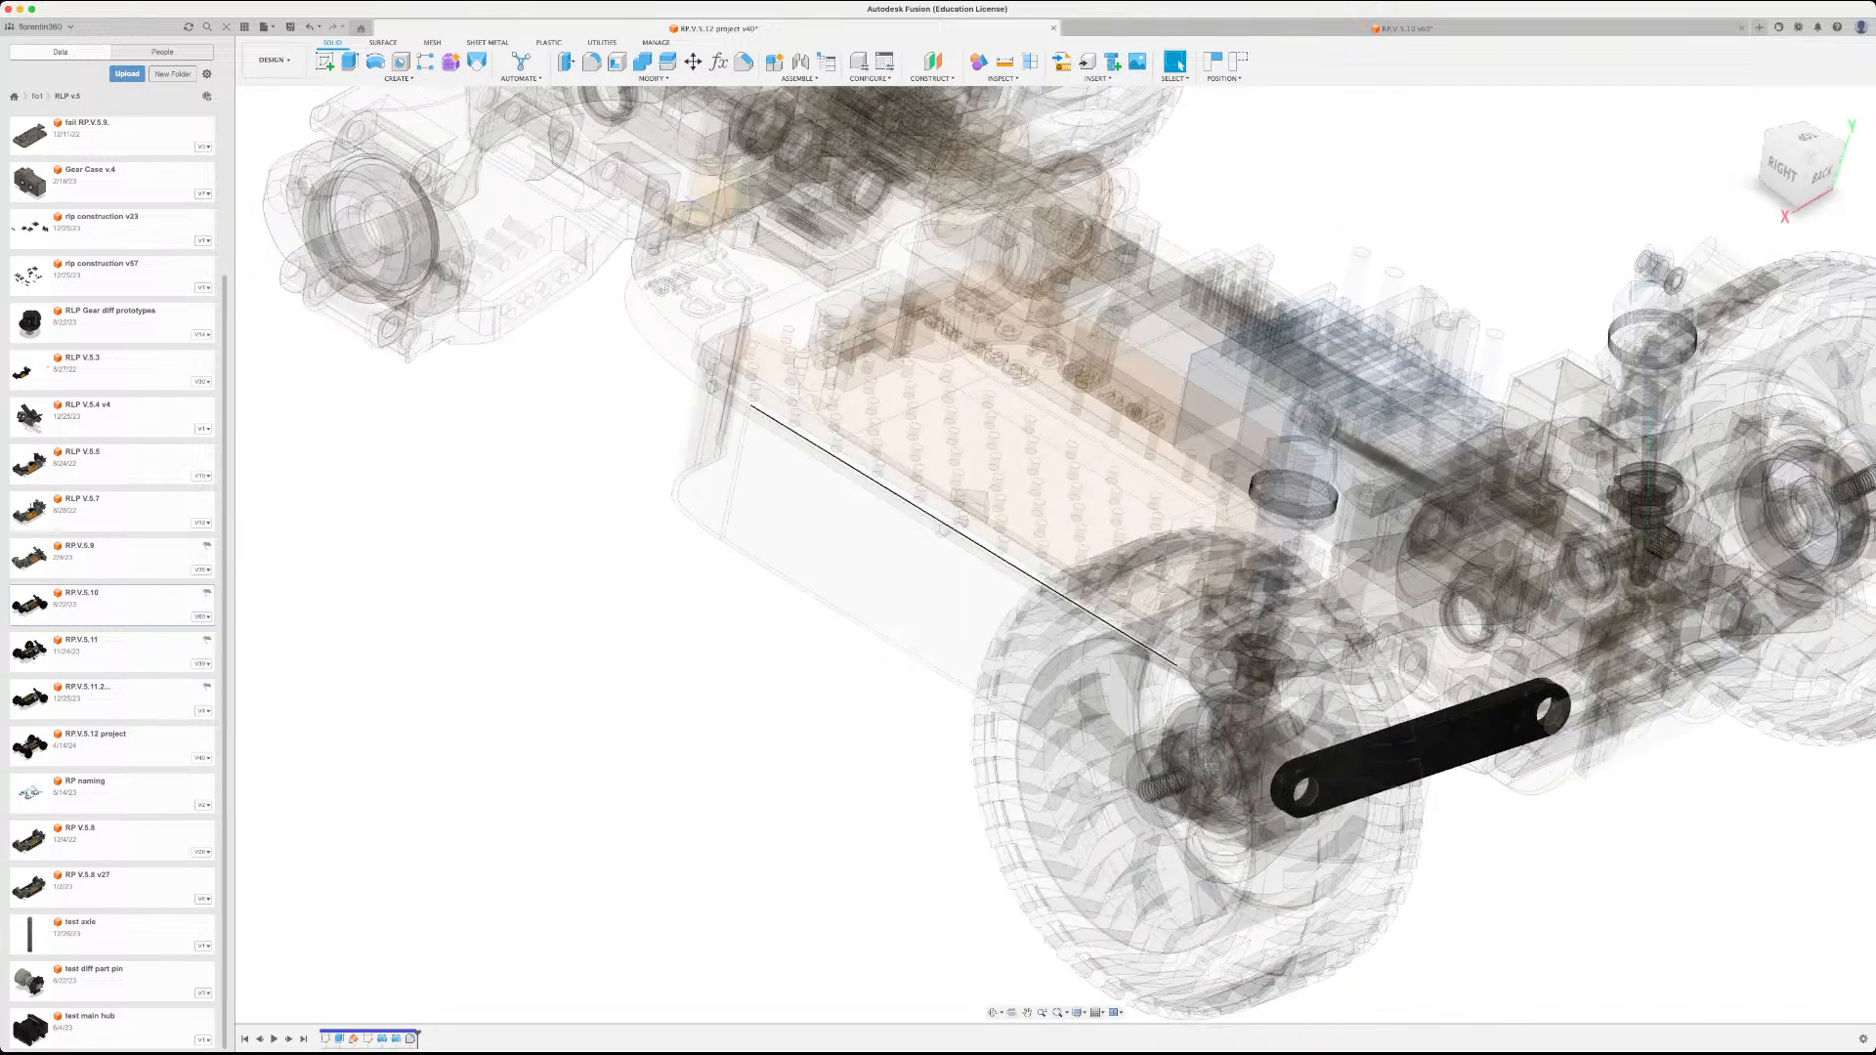
shift+middle_drag(943, 530, 1192, 754)
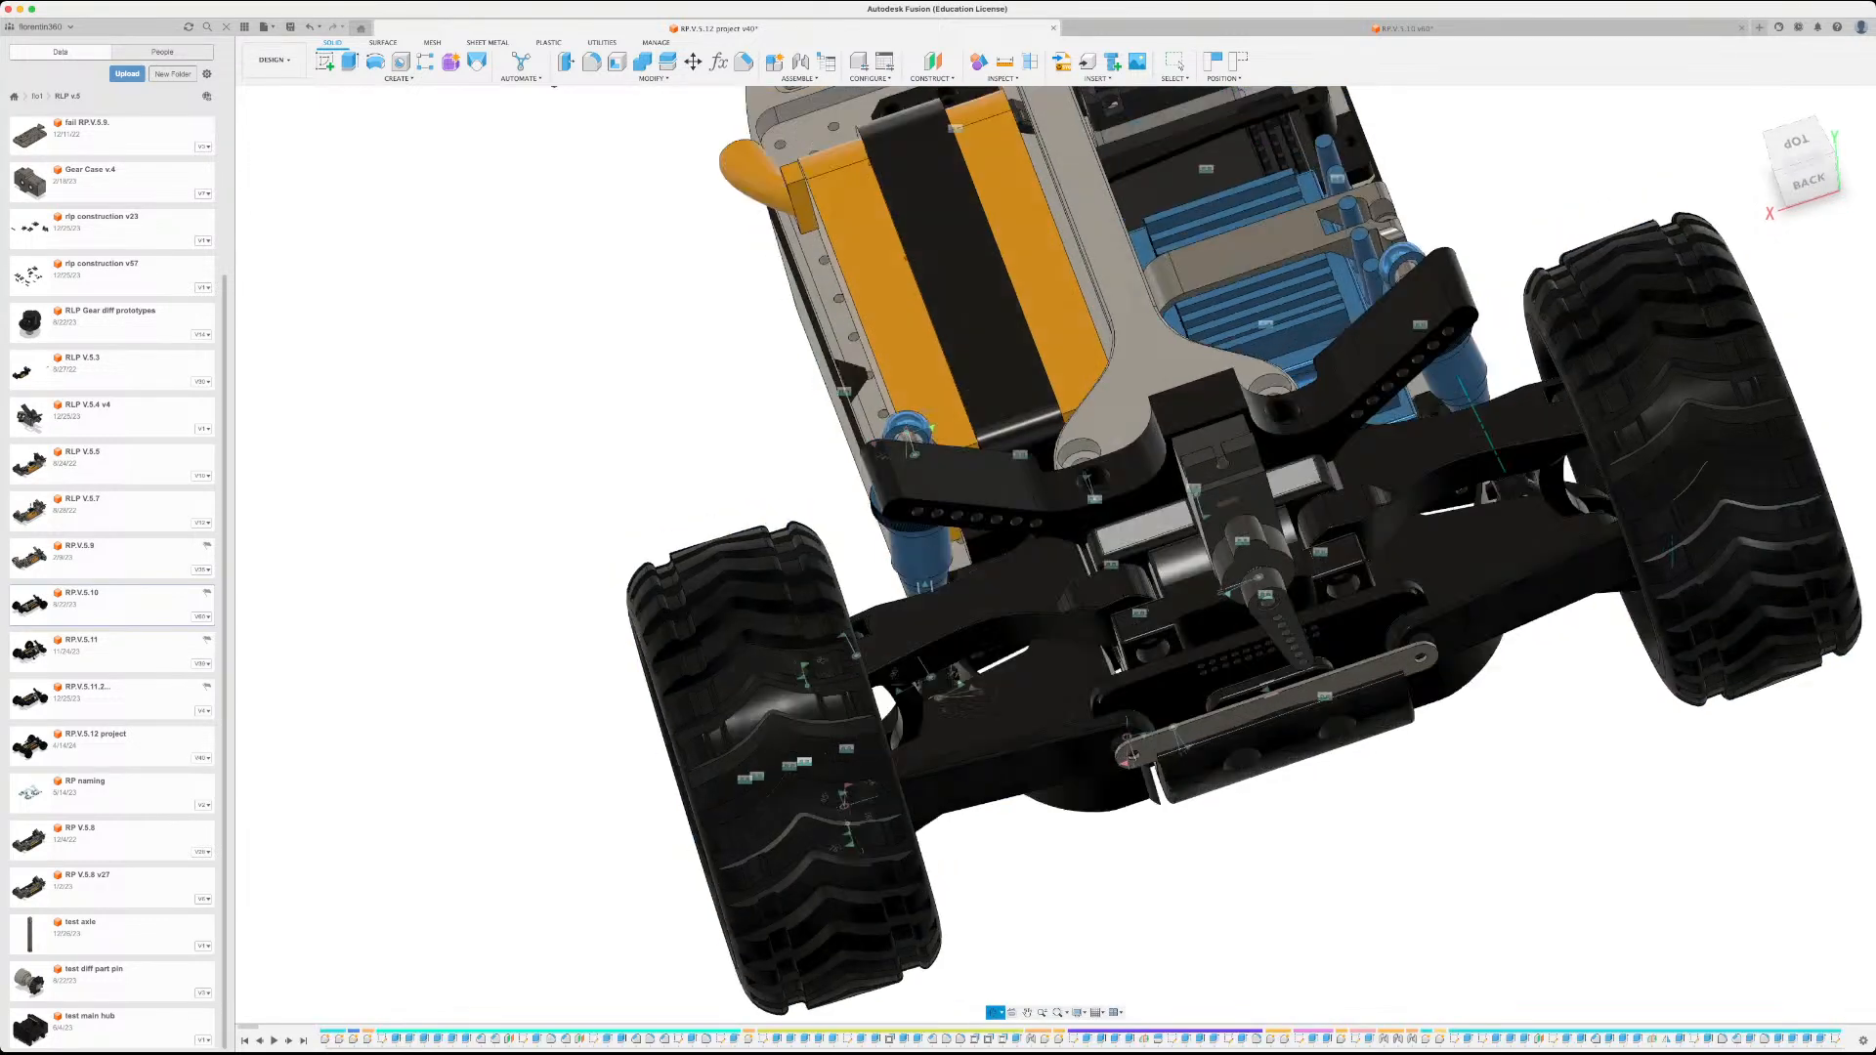
shift+middle_drag(1192, 755, 1241, 421)
click(1800, 162)
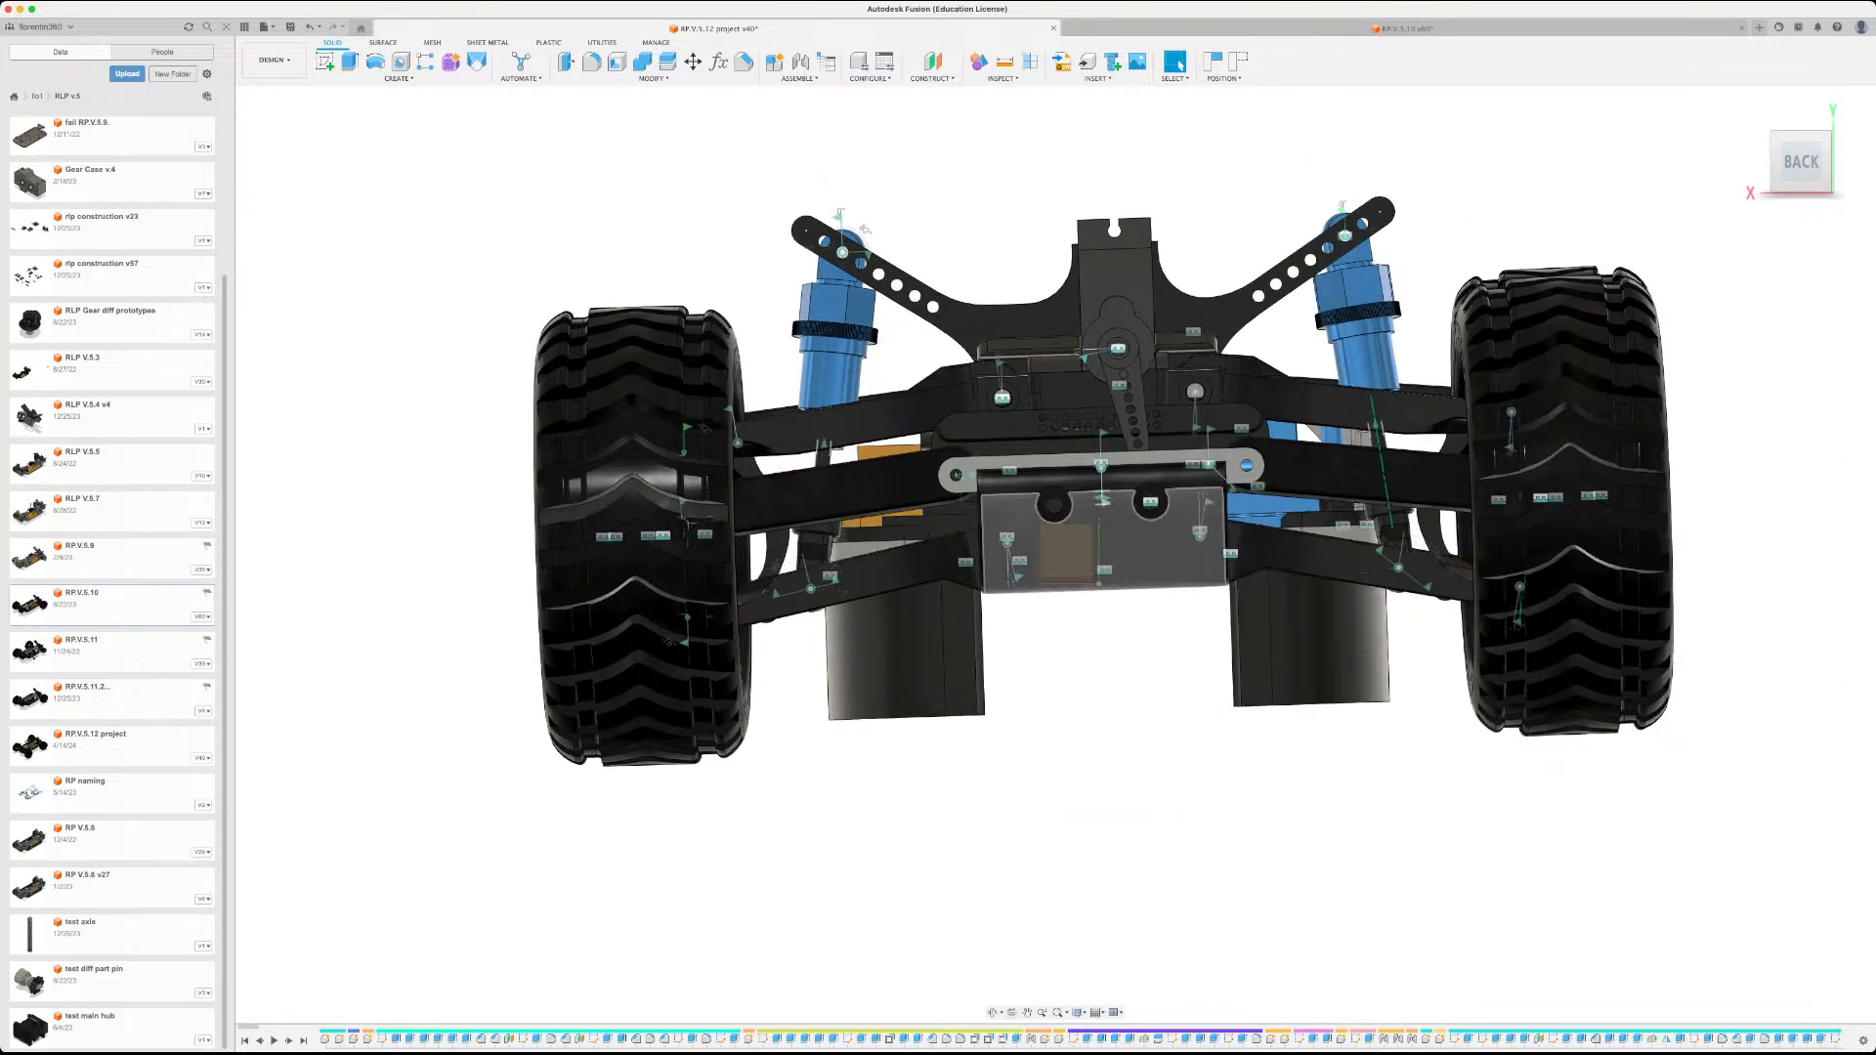
scroll(1250, 980, down, 1)
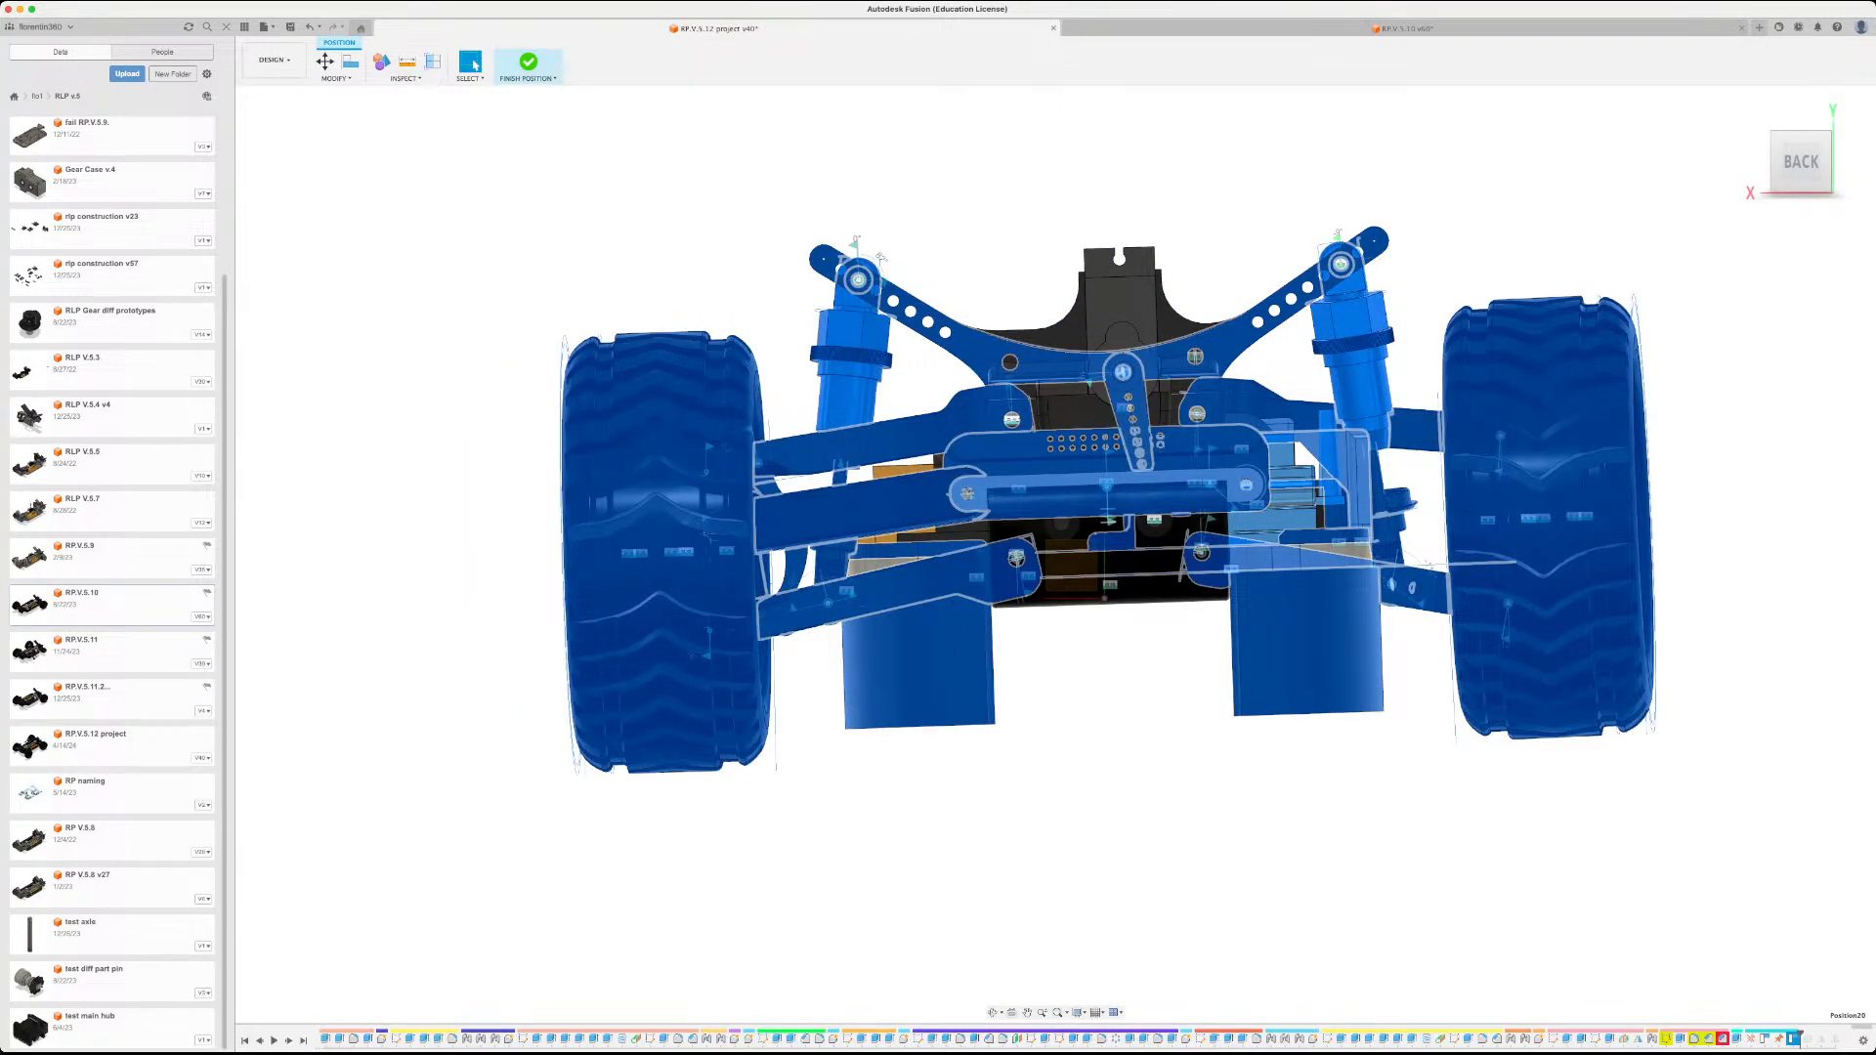
- Try to move the main hub beneath the chassis within the captured position, using the origin point at its edge as the second selection
click(326, 62)
shift+middle_drag(1163, 909, 1173, 723)
scroll(1141, 834, up, 5)
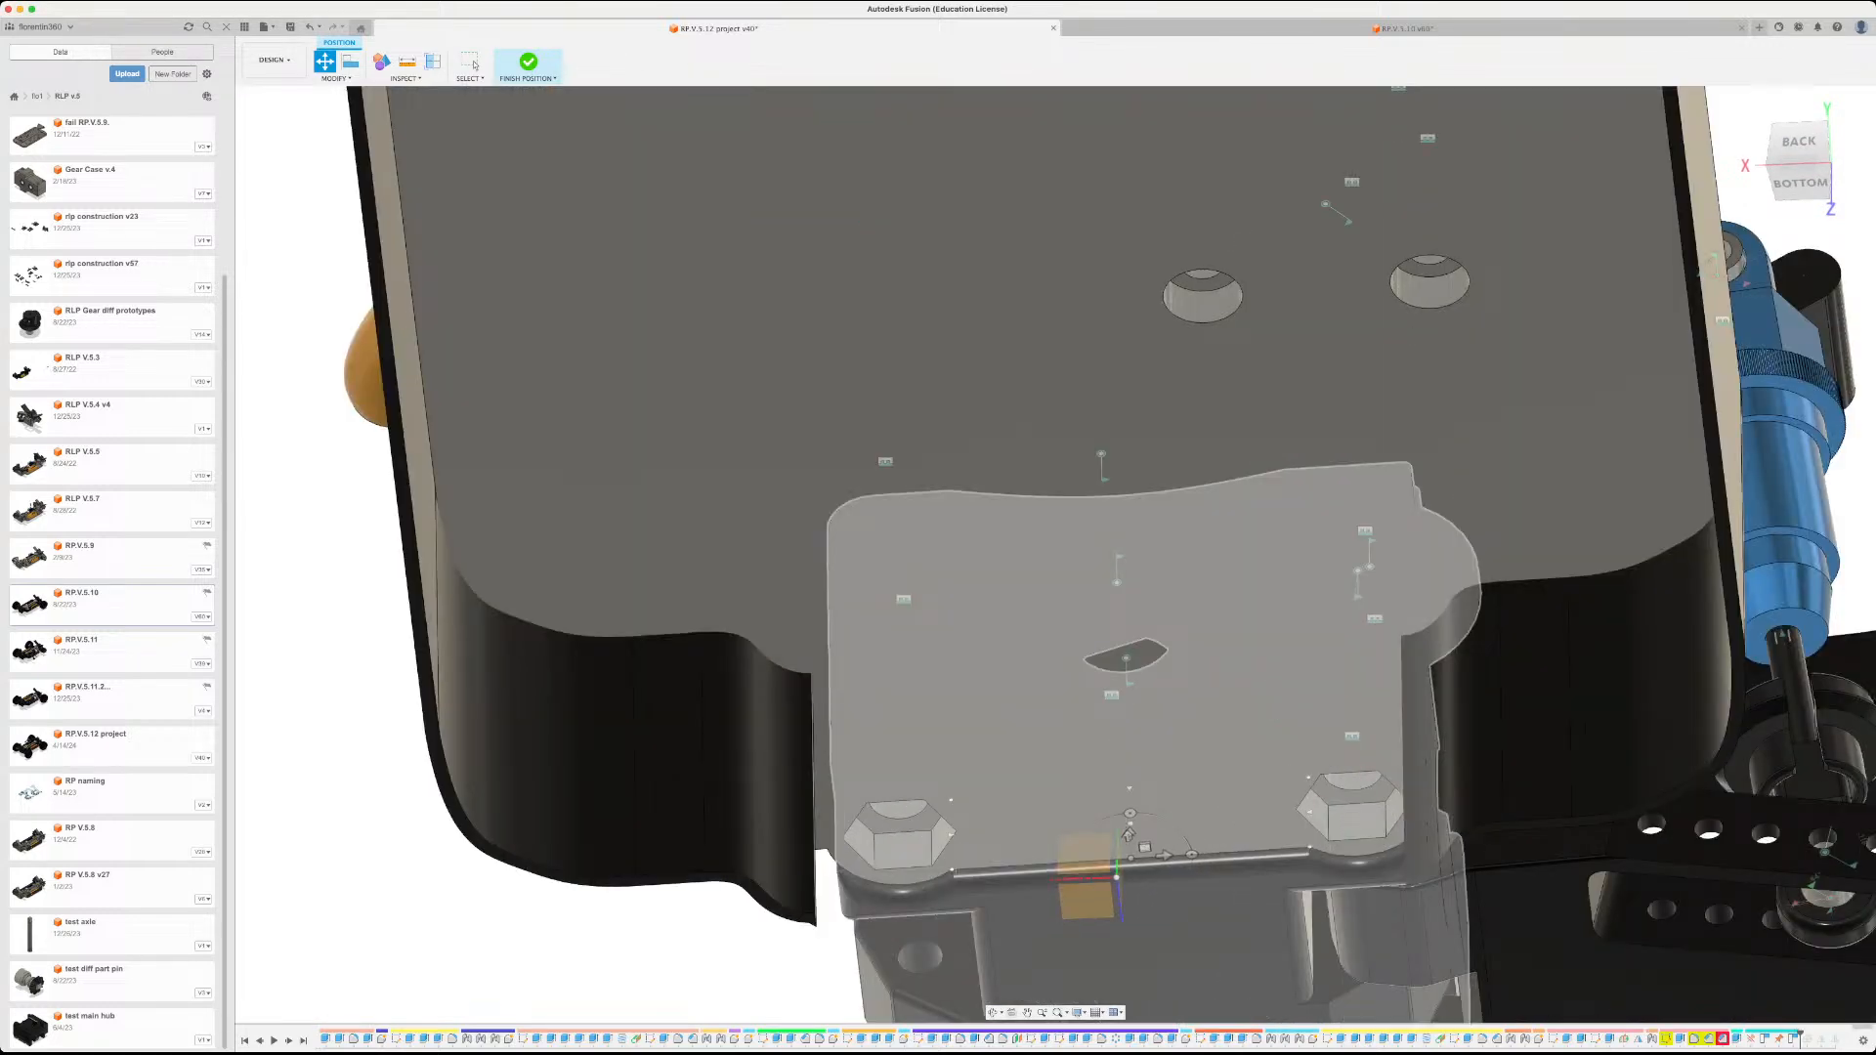
click(1129, 834)
shift+middle_drag(1131, 836, 977, 928)
middle_drag(977, 928, 1603, 284)
scroll(1075, 547, down, 3)
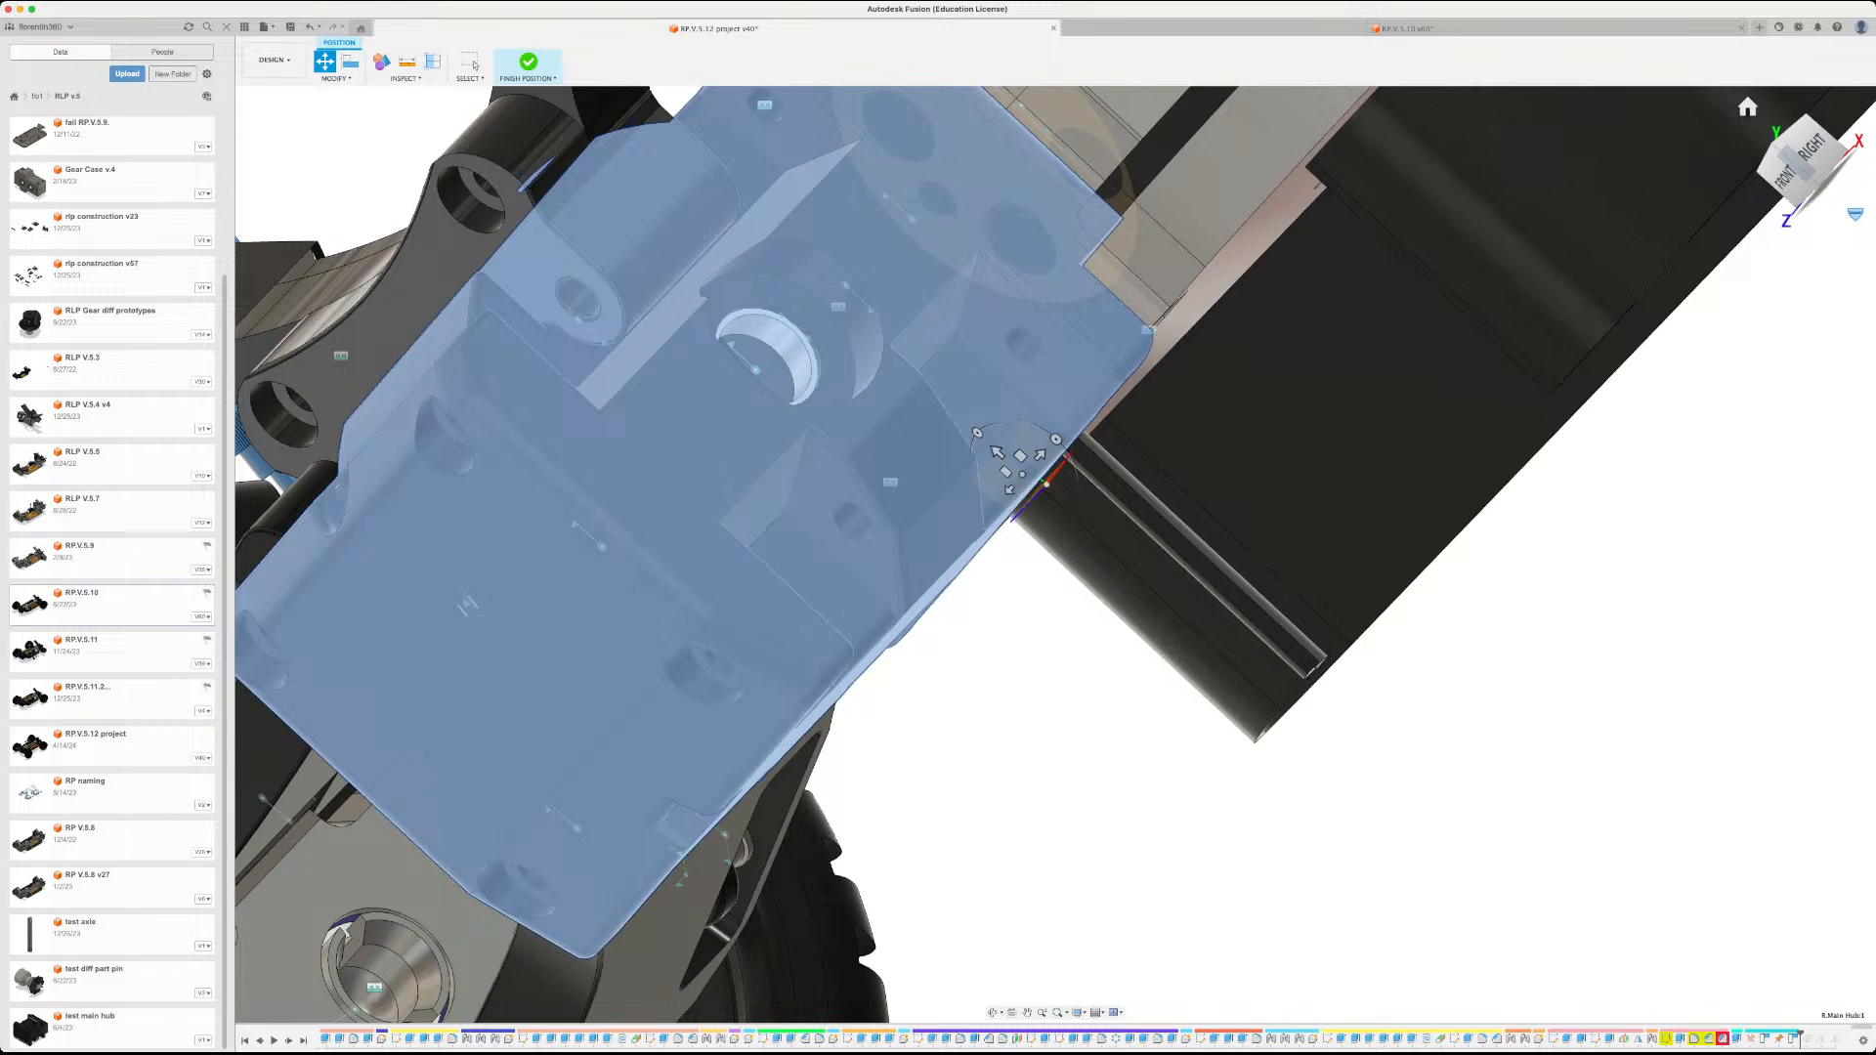
shift+middle_drag(1212, 528, 840, 293)
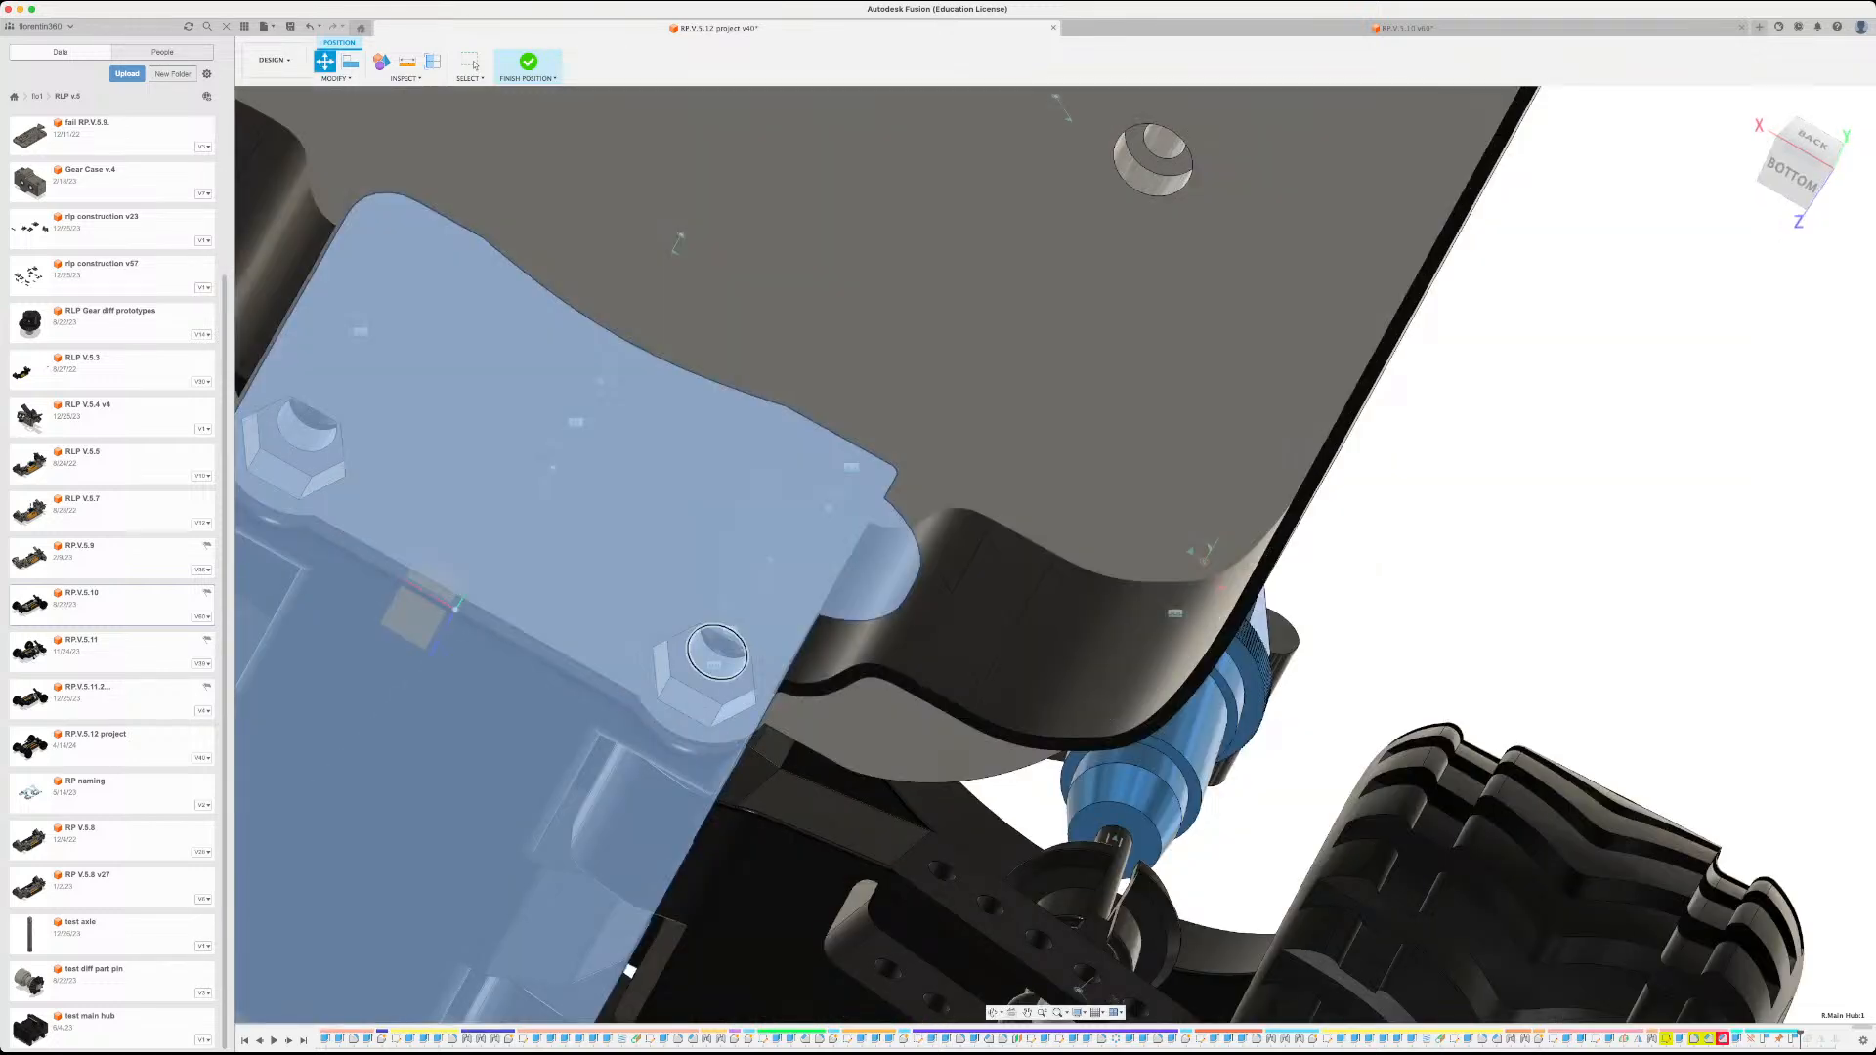
click(455, 609)
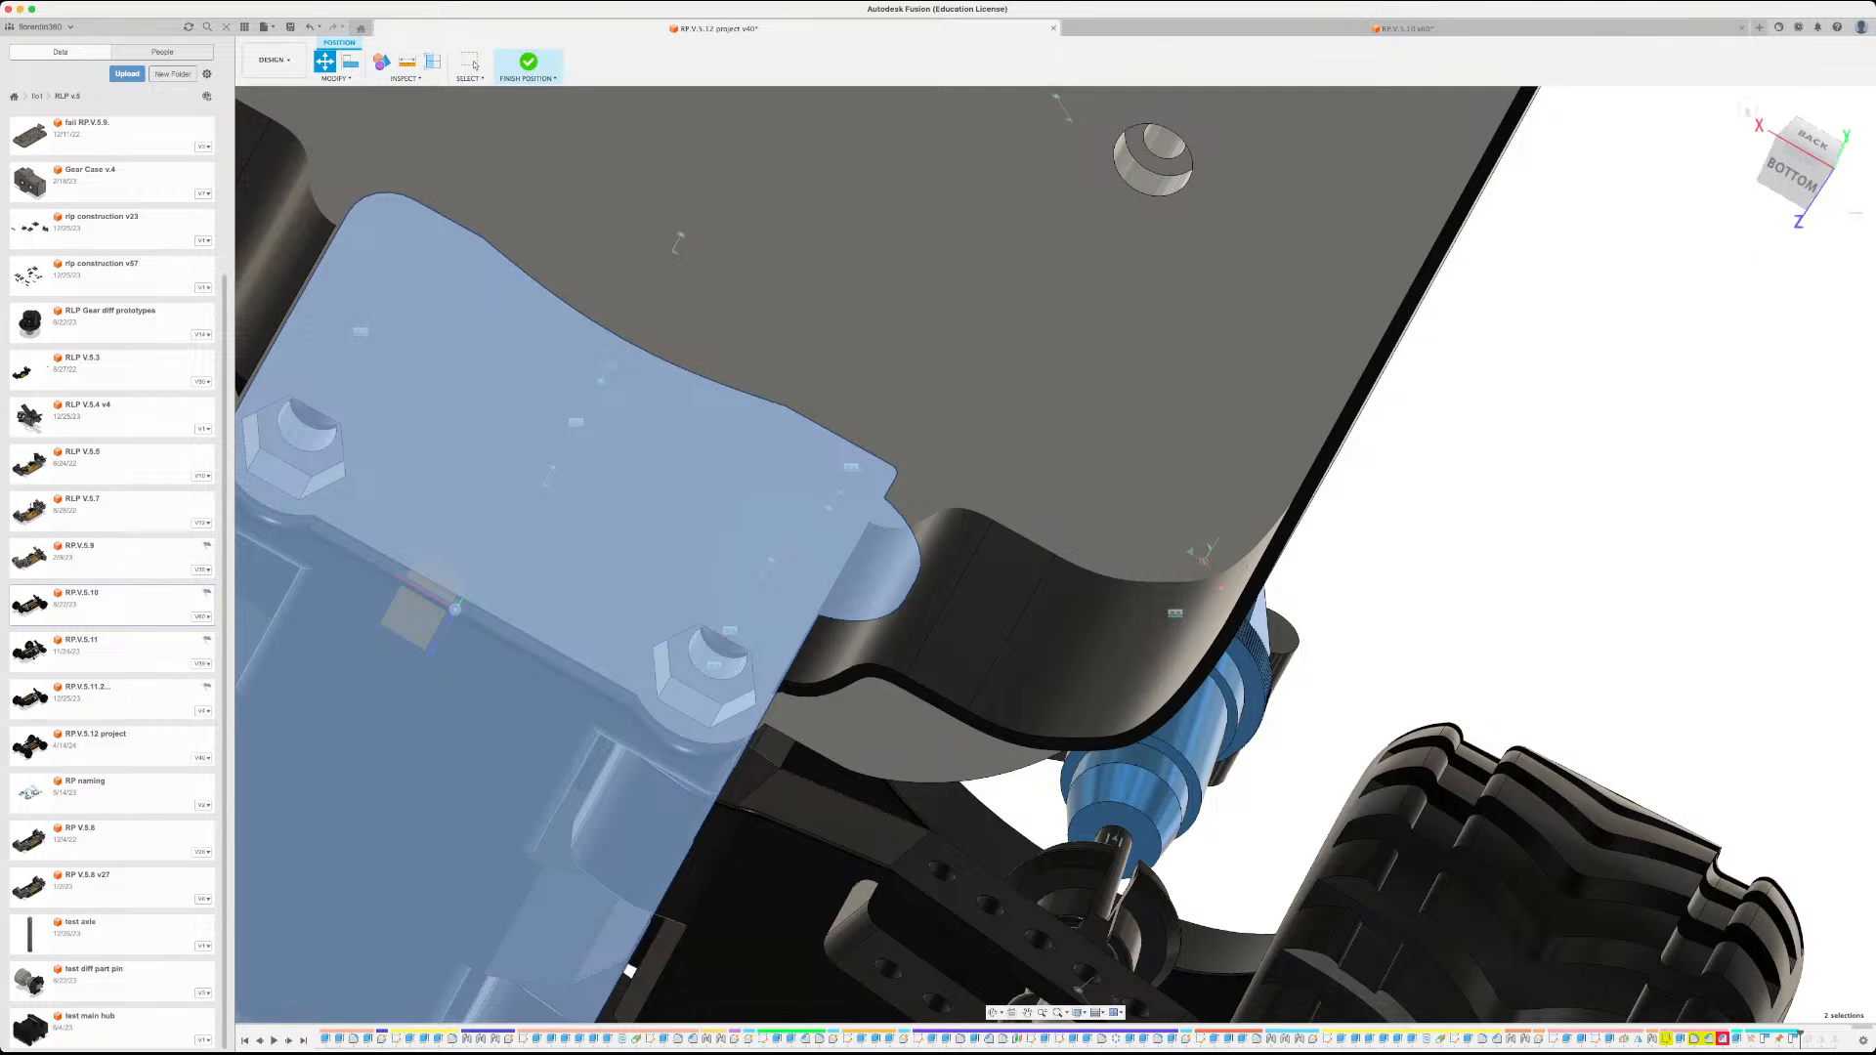
scroll(1212, 523, down, 3)
middle_drag(880, 625, 1158, 737)
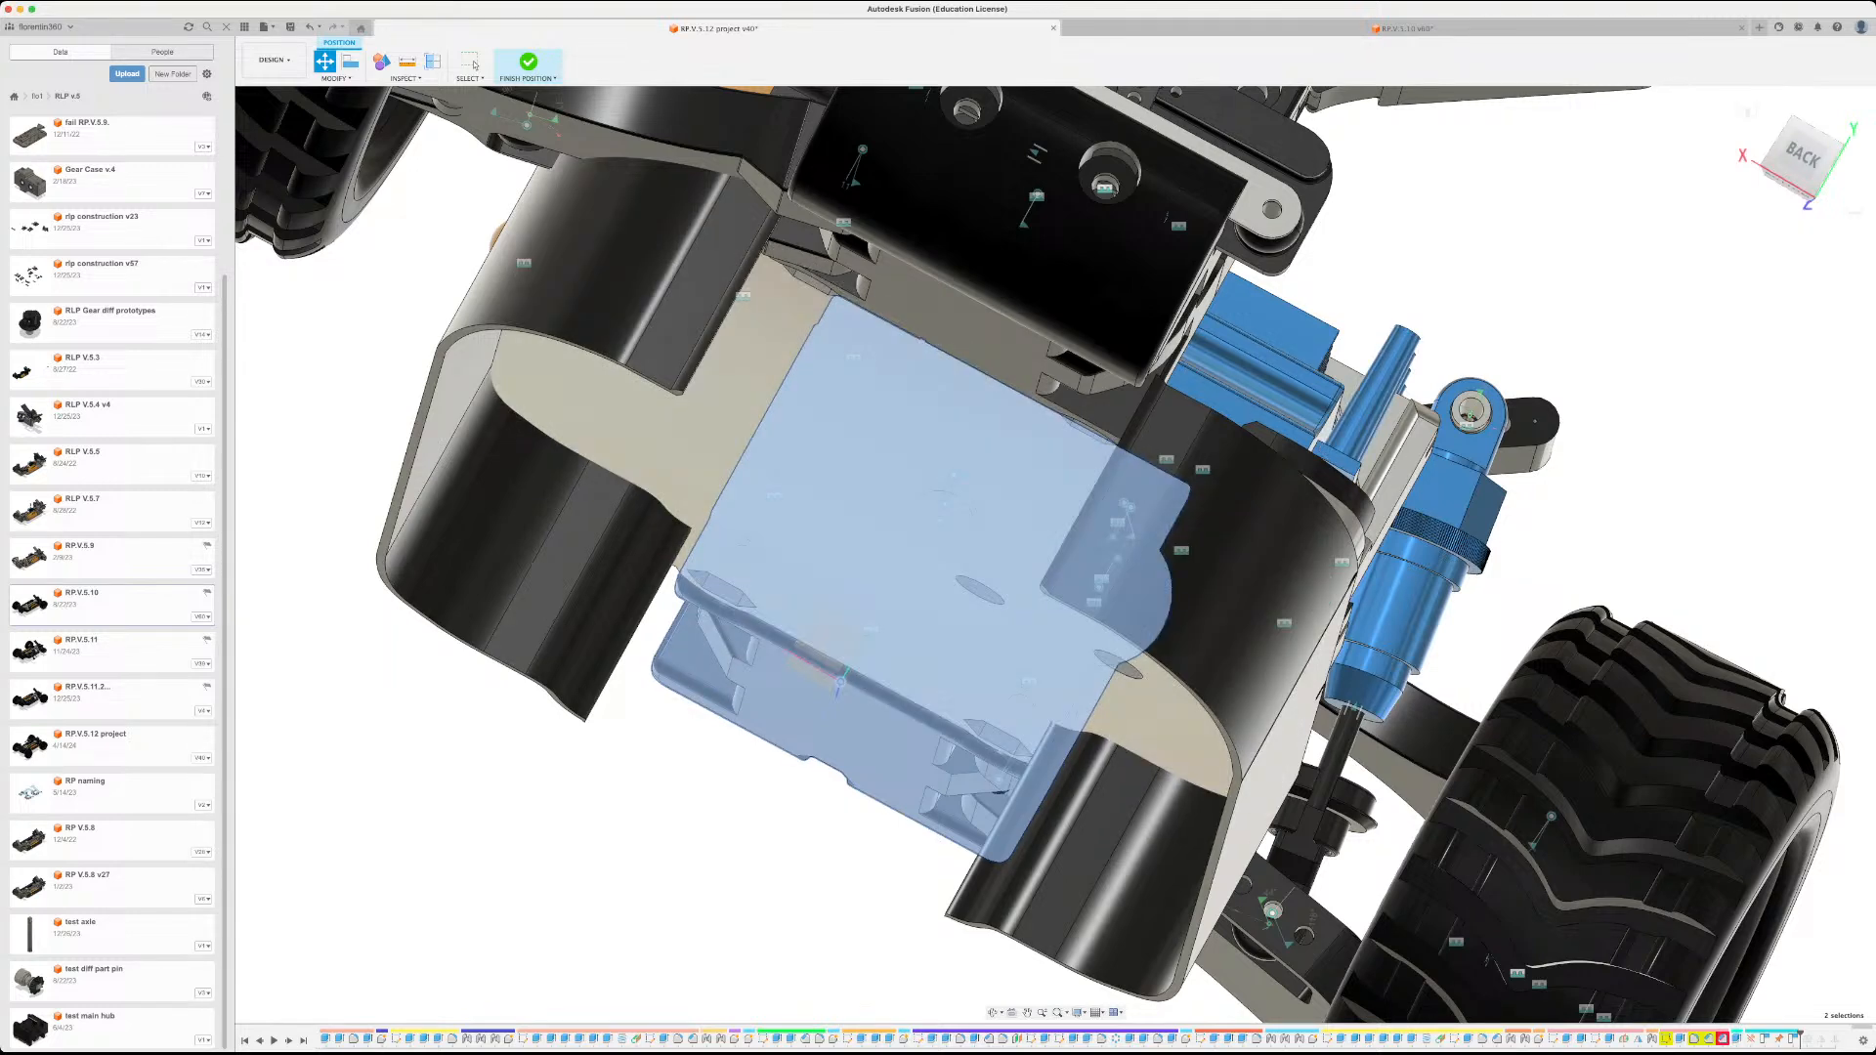
key(Escape)
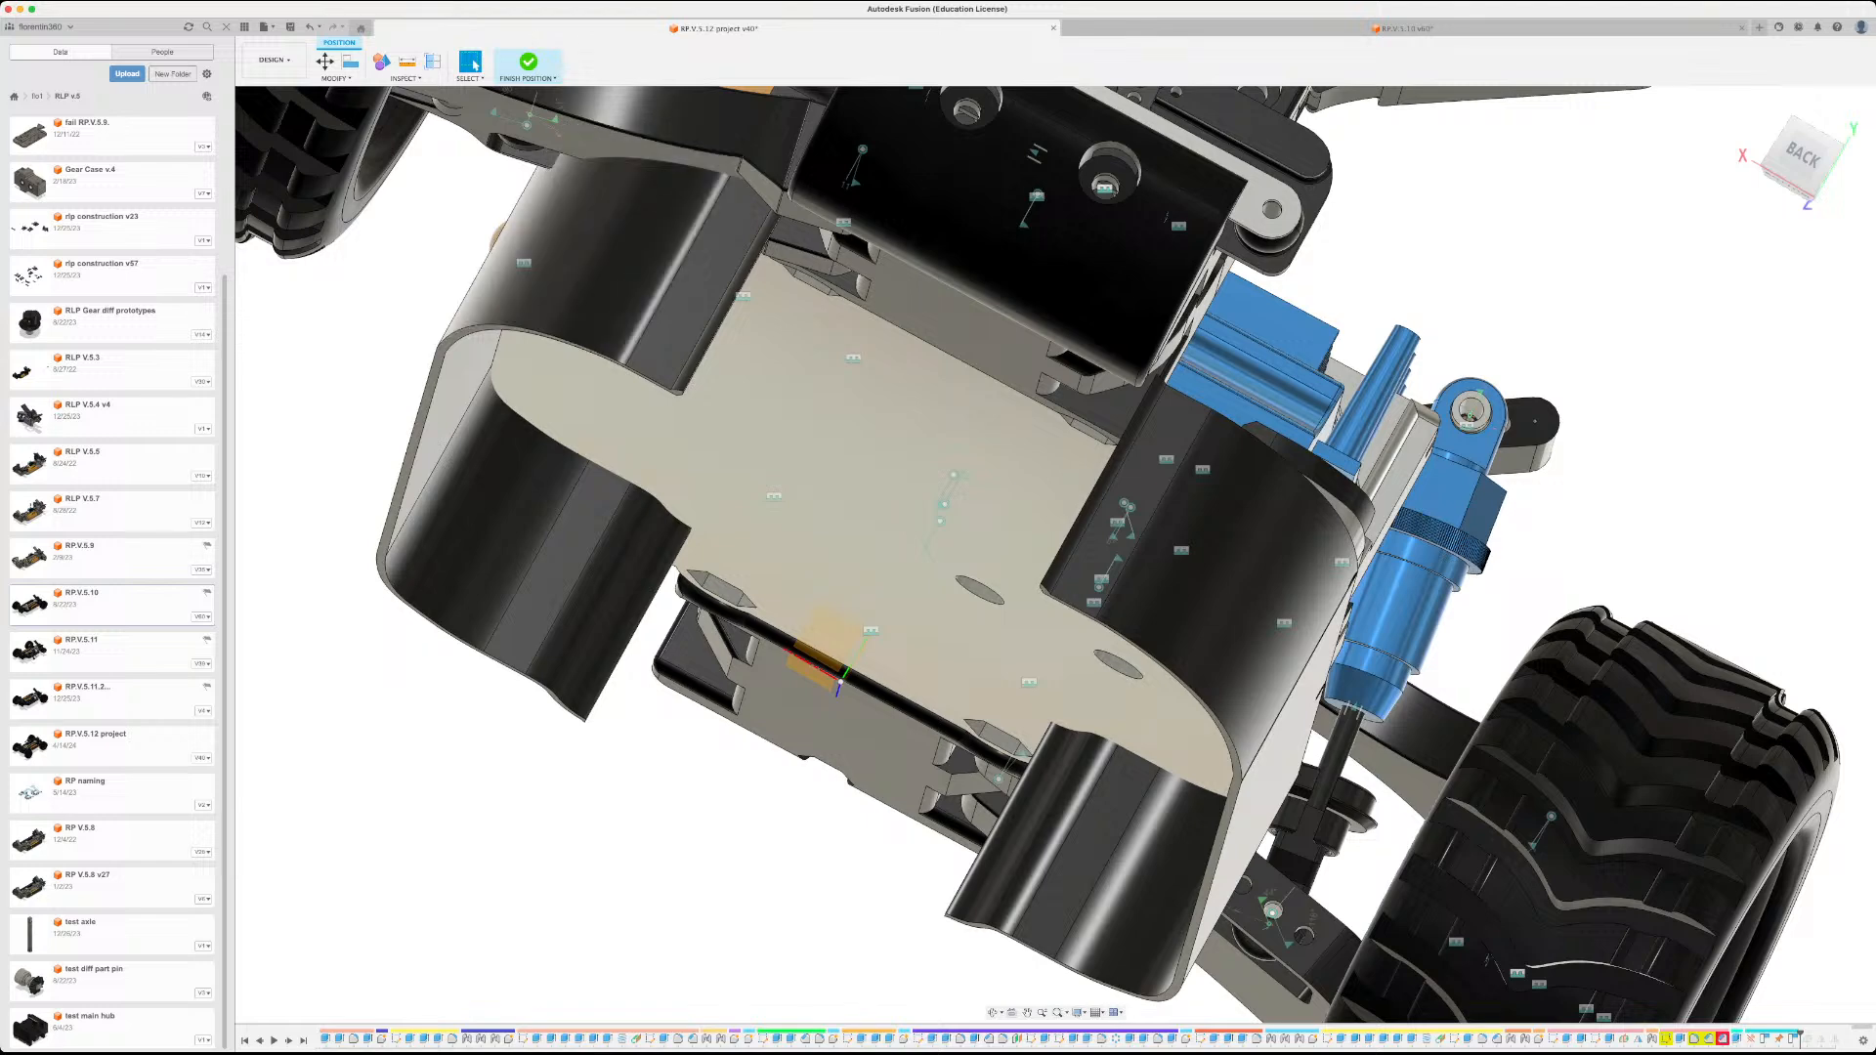
- Try again to pick the main hub for moving, inspecting its plate edge beside the hex recesses, and cancel the move
key(m)
click(896, 686)
scroll(894, 687, up, 5)
shift+middle_drag(894, 687, 892, 548)
shift+middle_drag(896, 630, 978, 572)
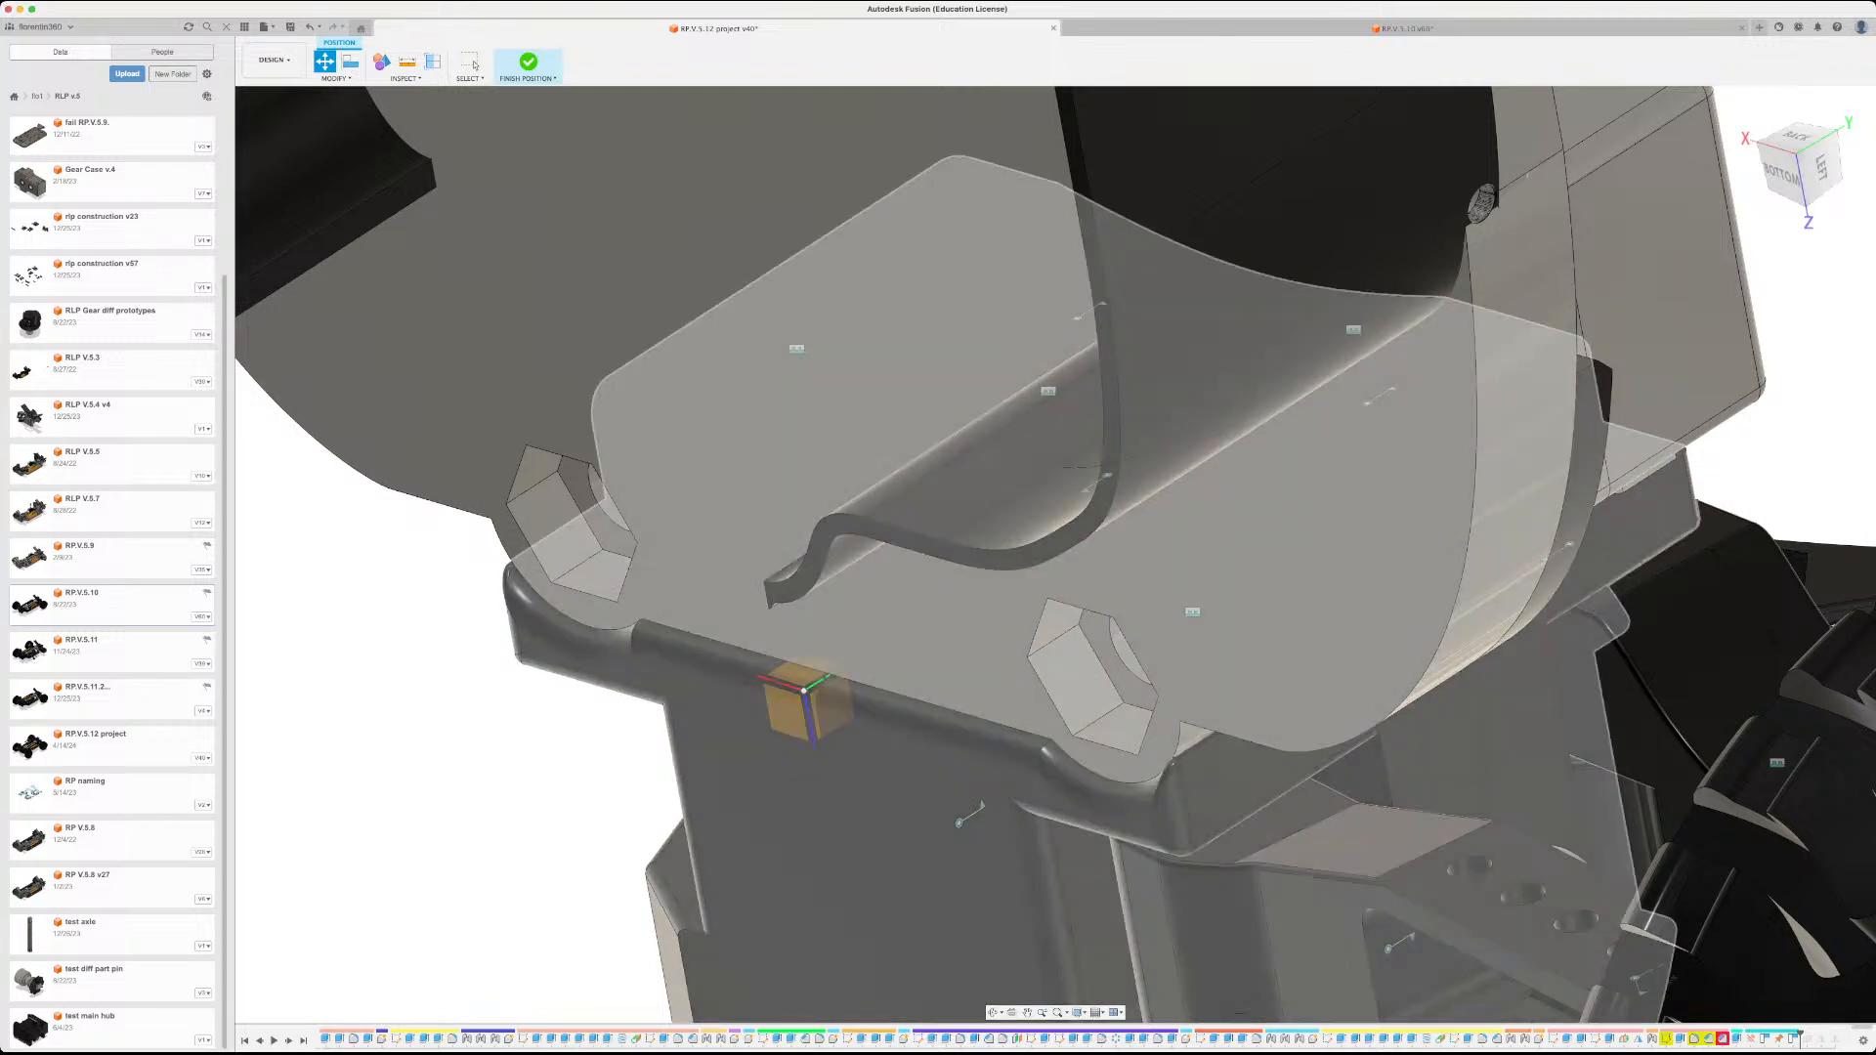
click(977, 586)
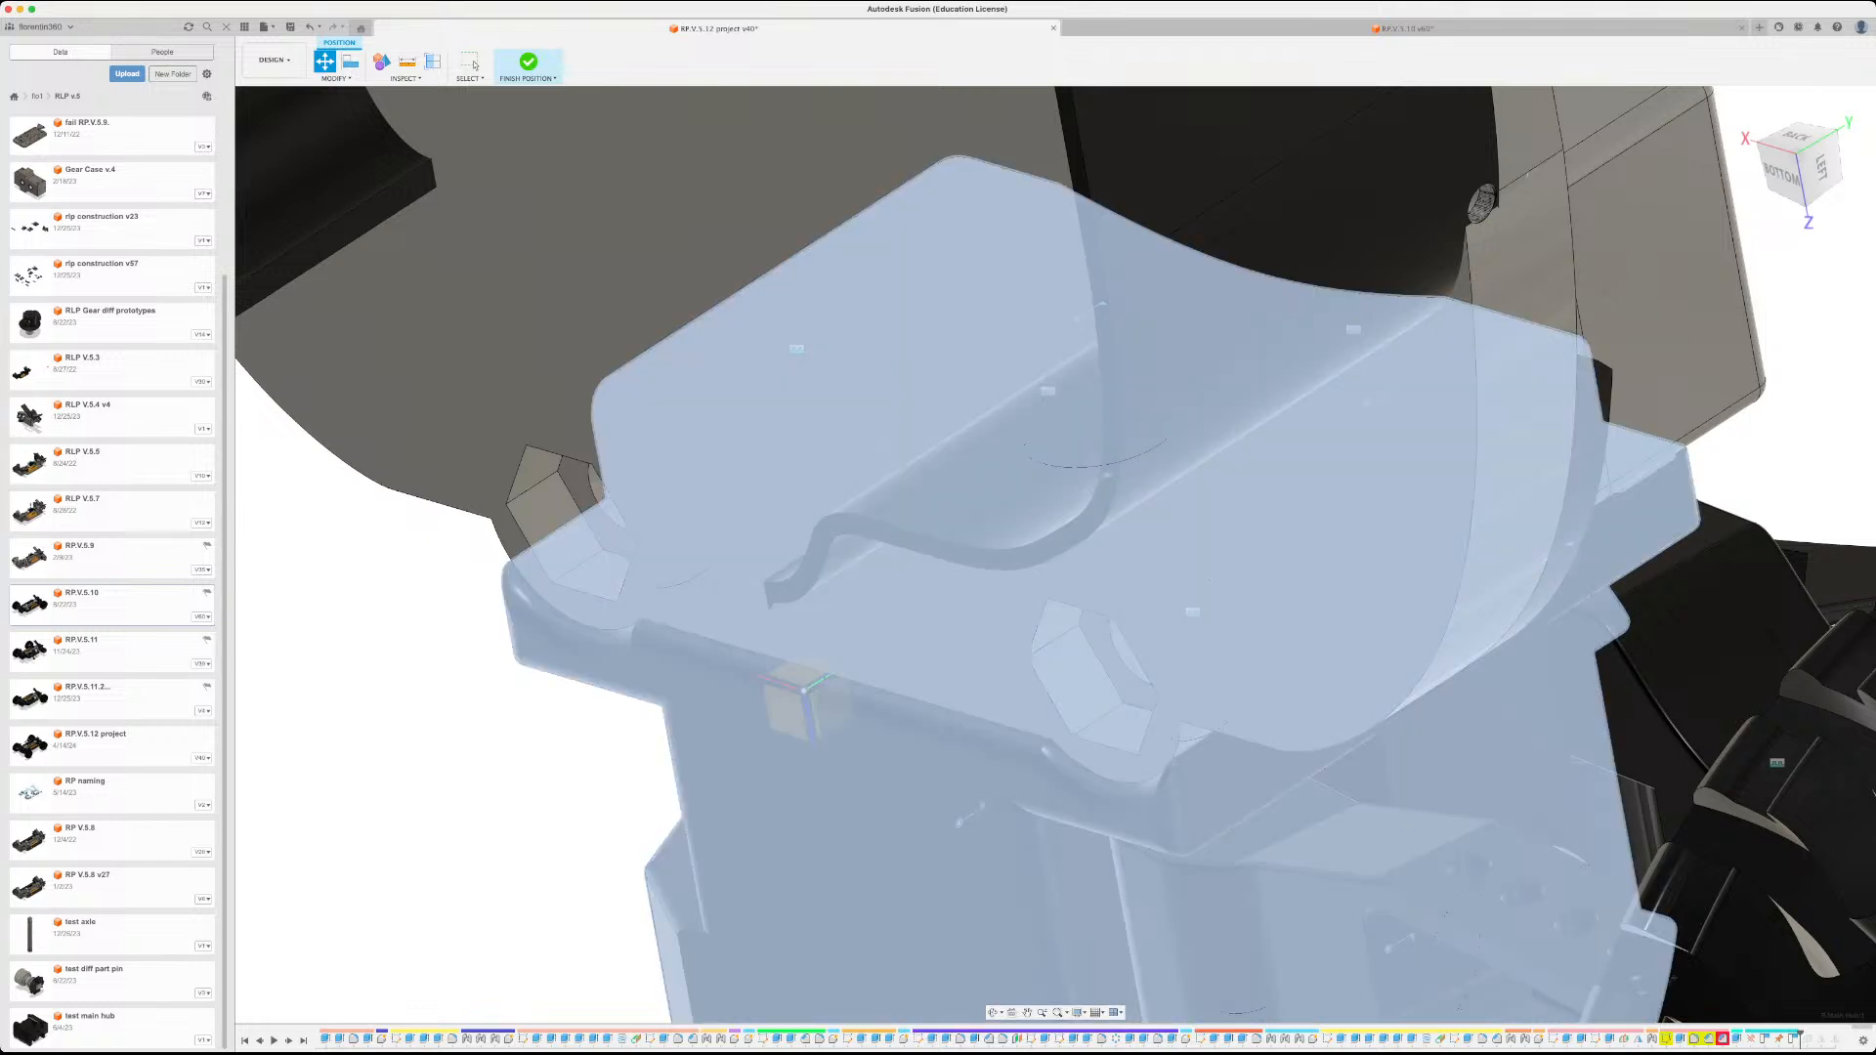
key(Escape)
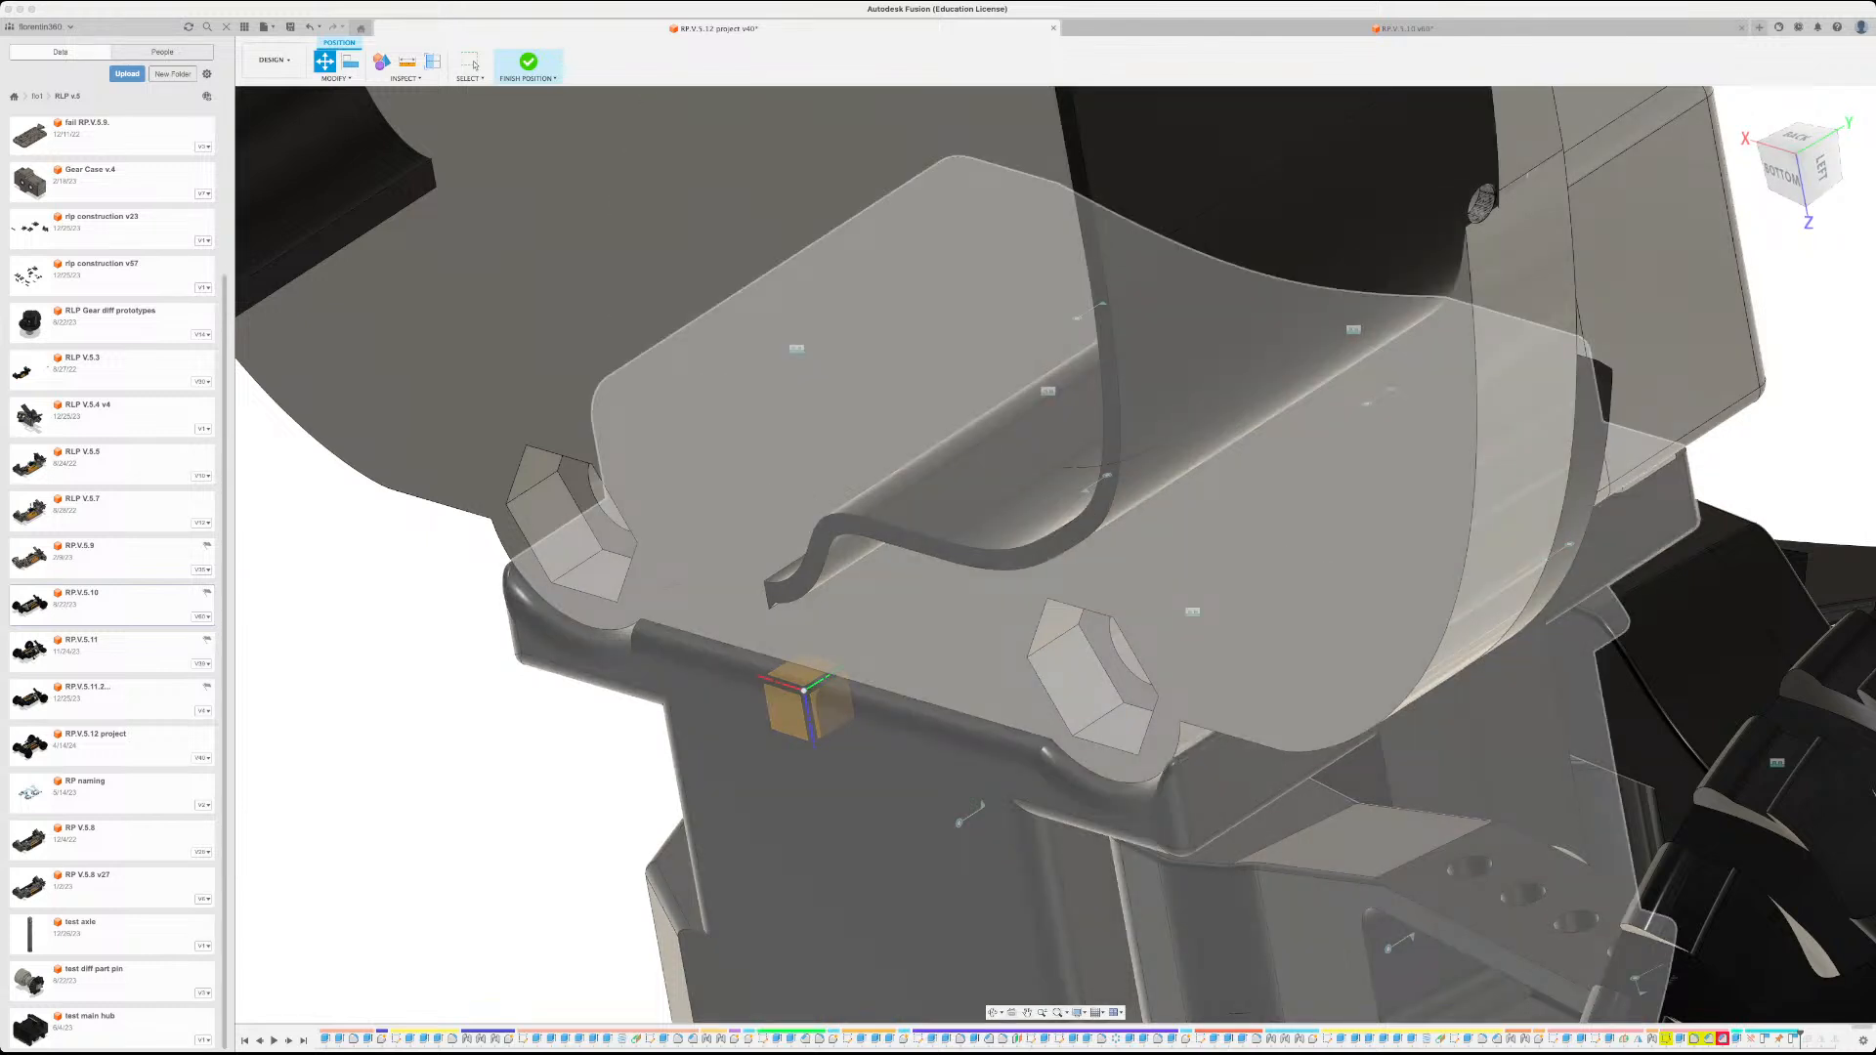
click(1271, 469)
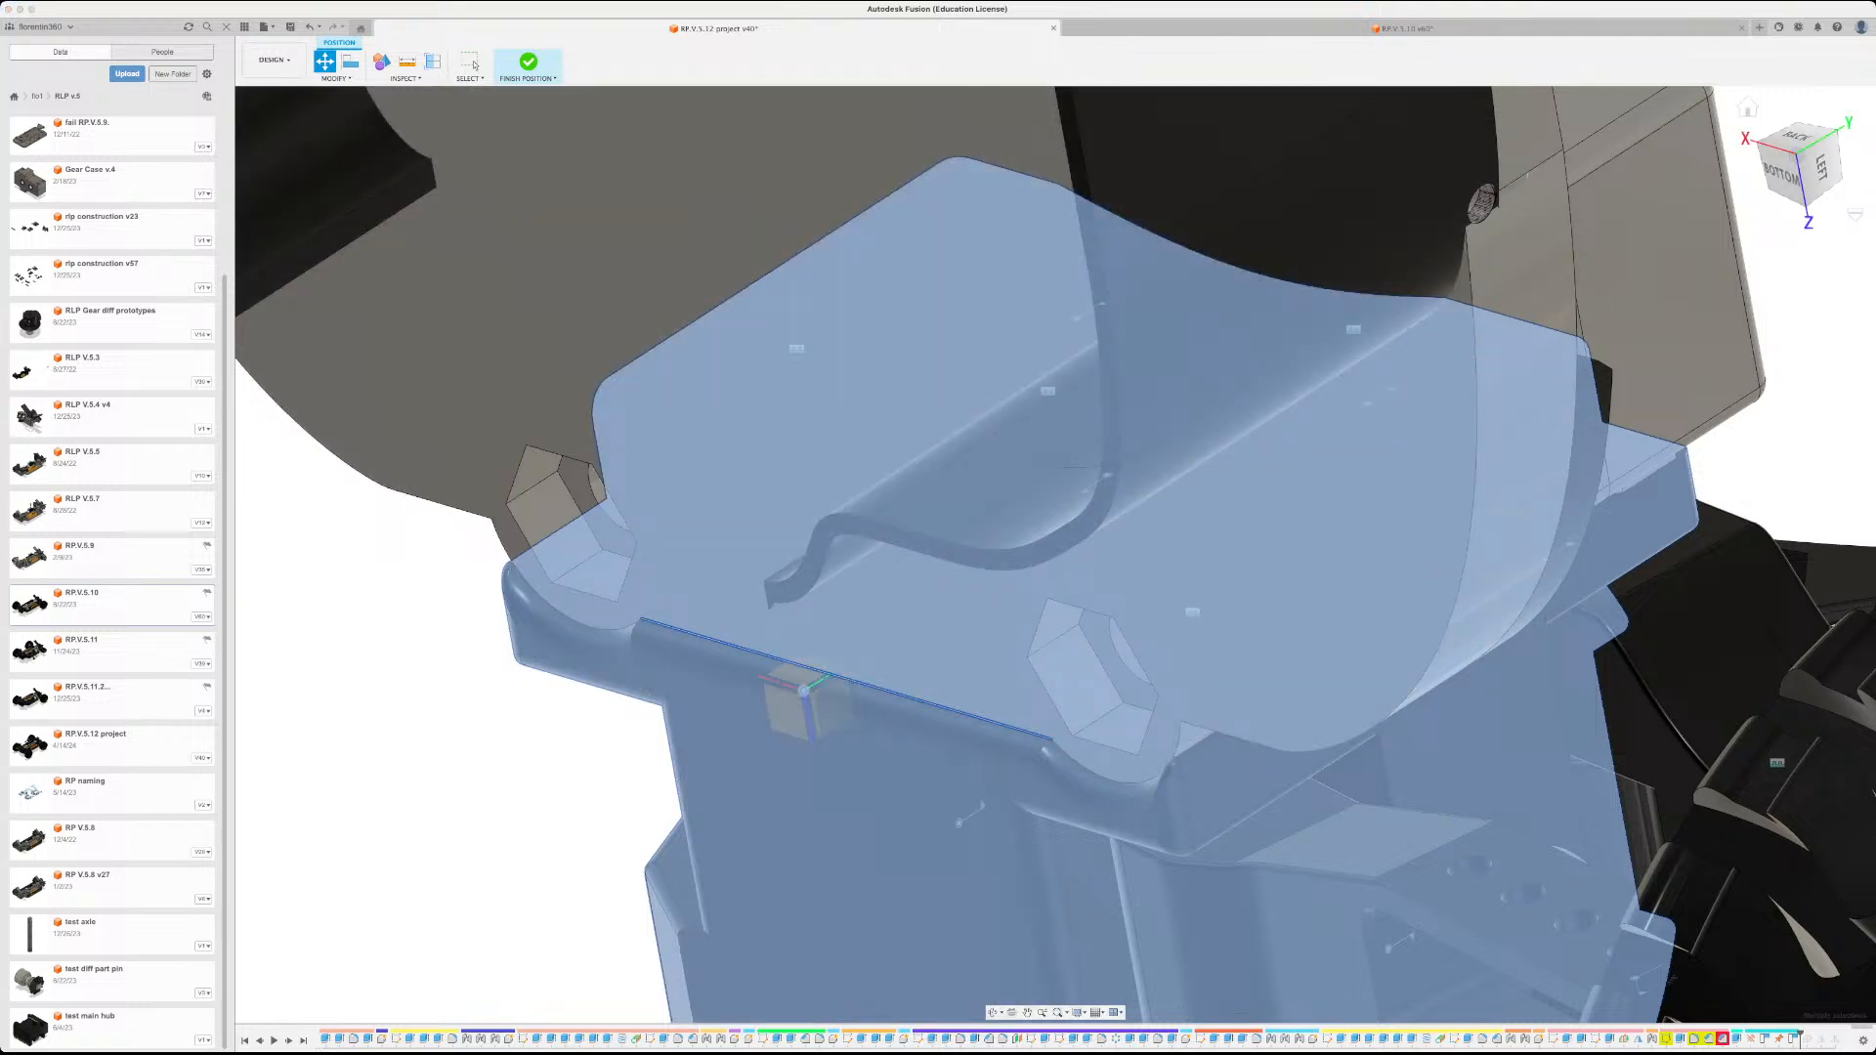
scroll(1182, 404, down, 5)
shift+middle_drag(1183, 405, 1154, 572)
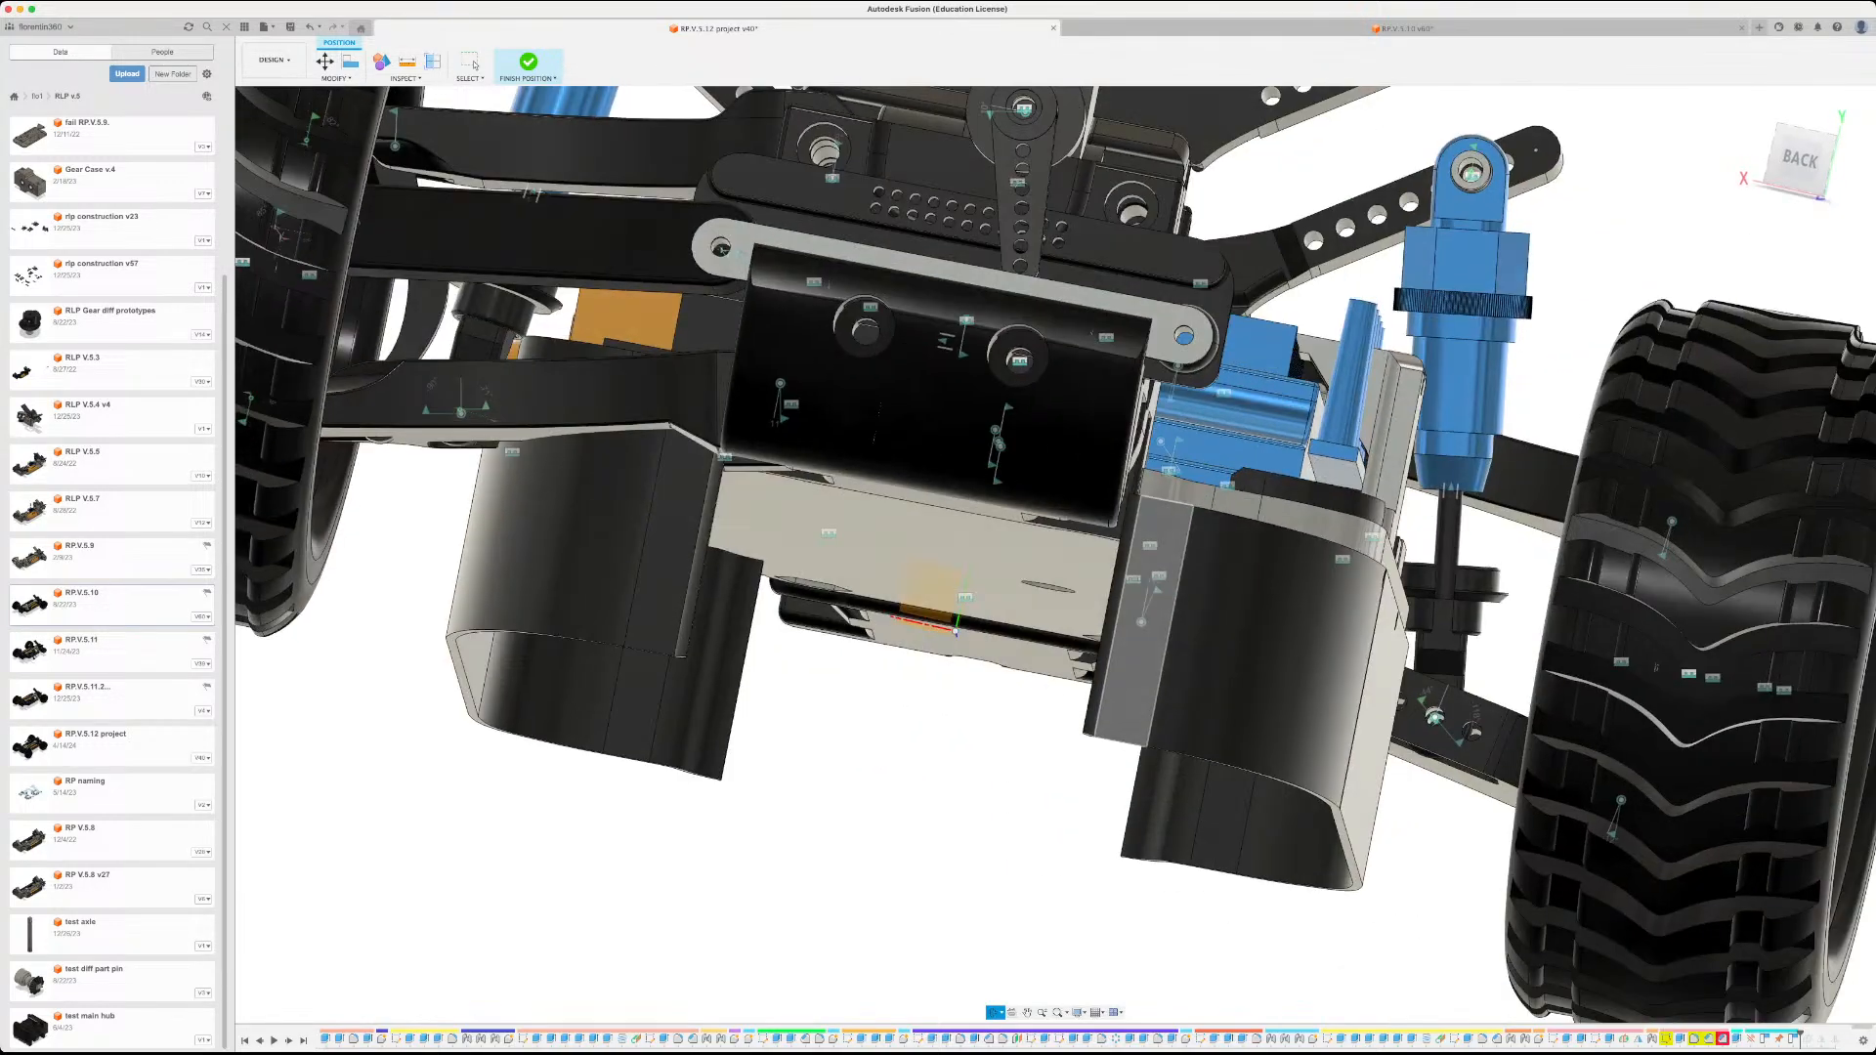
click(1802, 161)
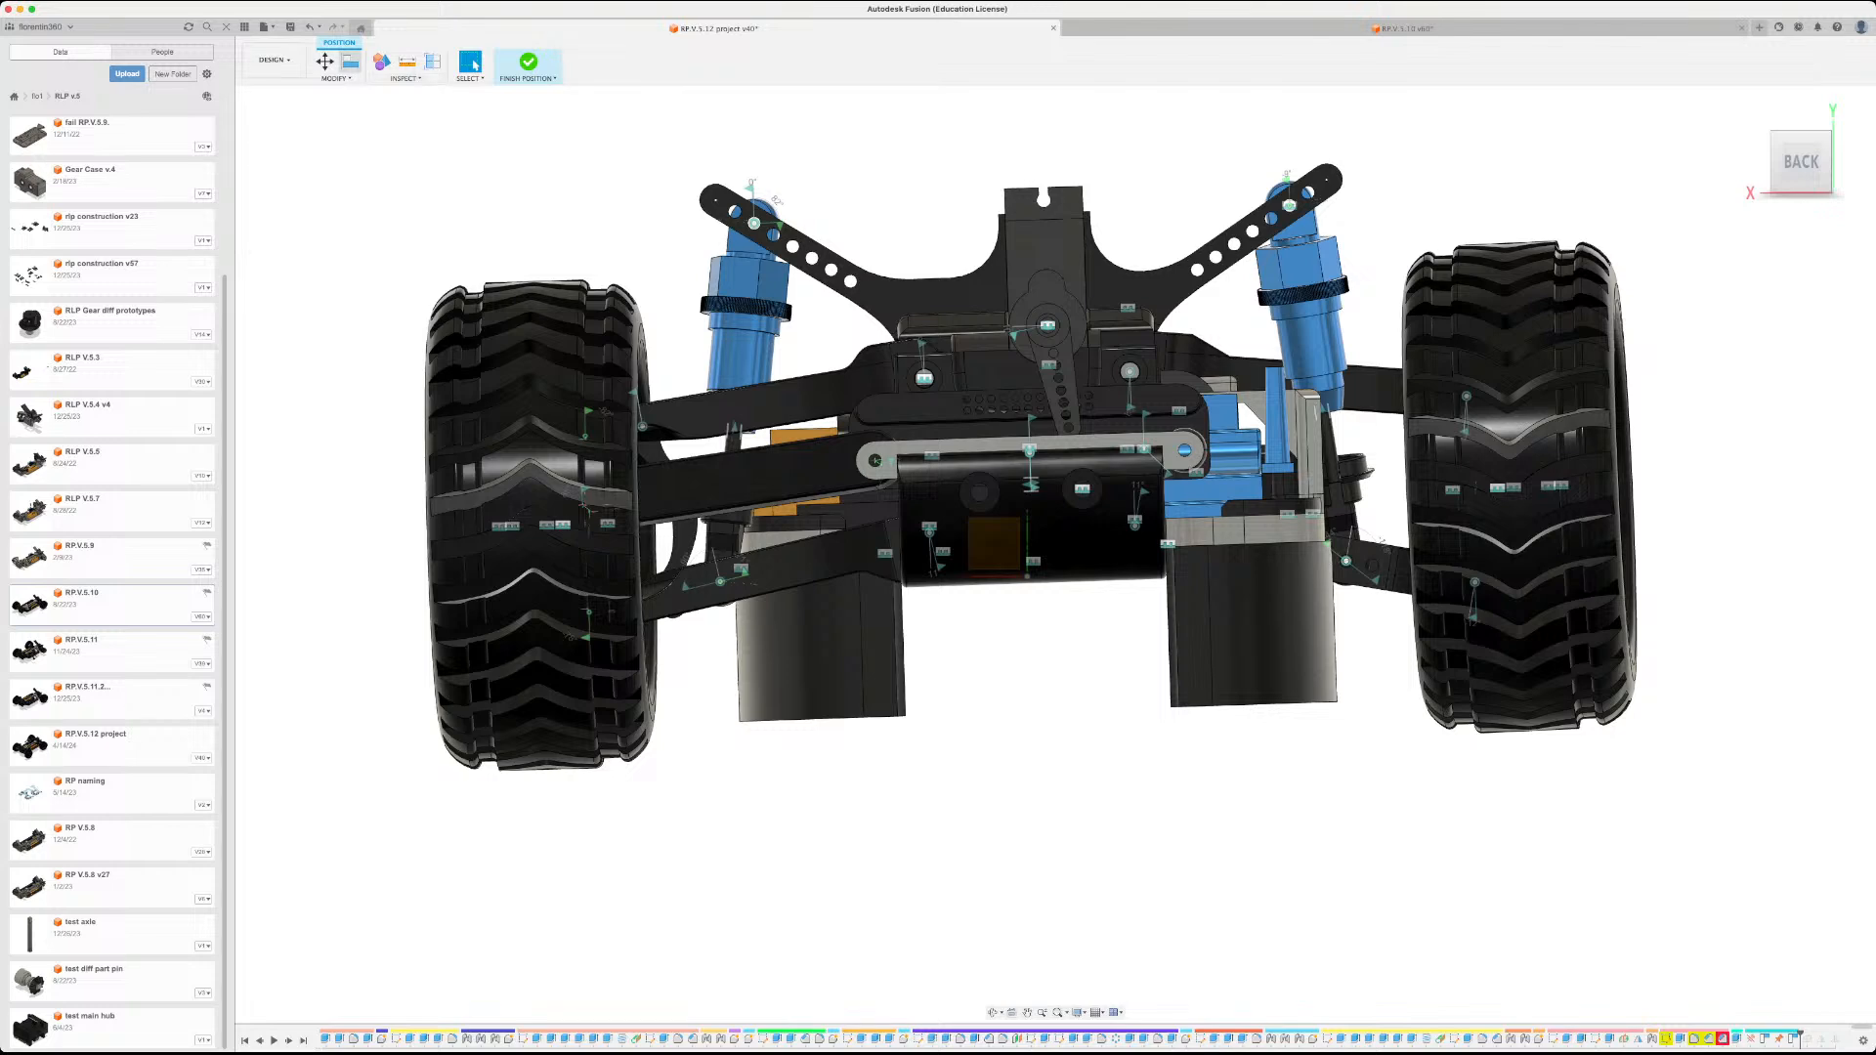
- Restart the component move and try picking parts on the chassis underside, including the mudguard, clearing each selection
click(325, 61)
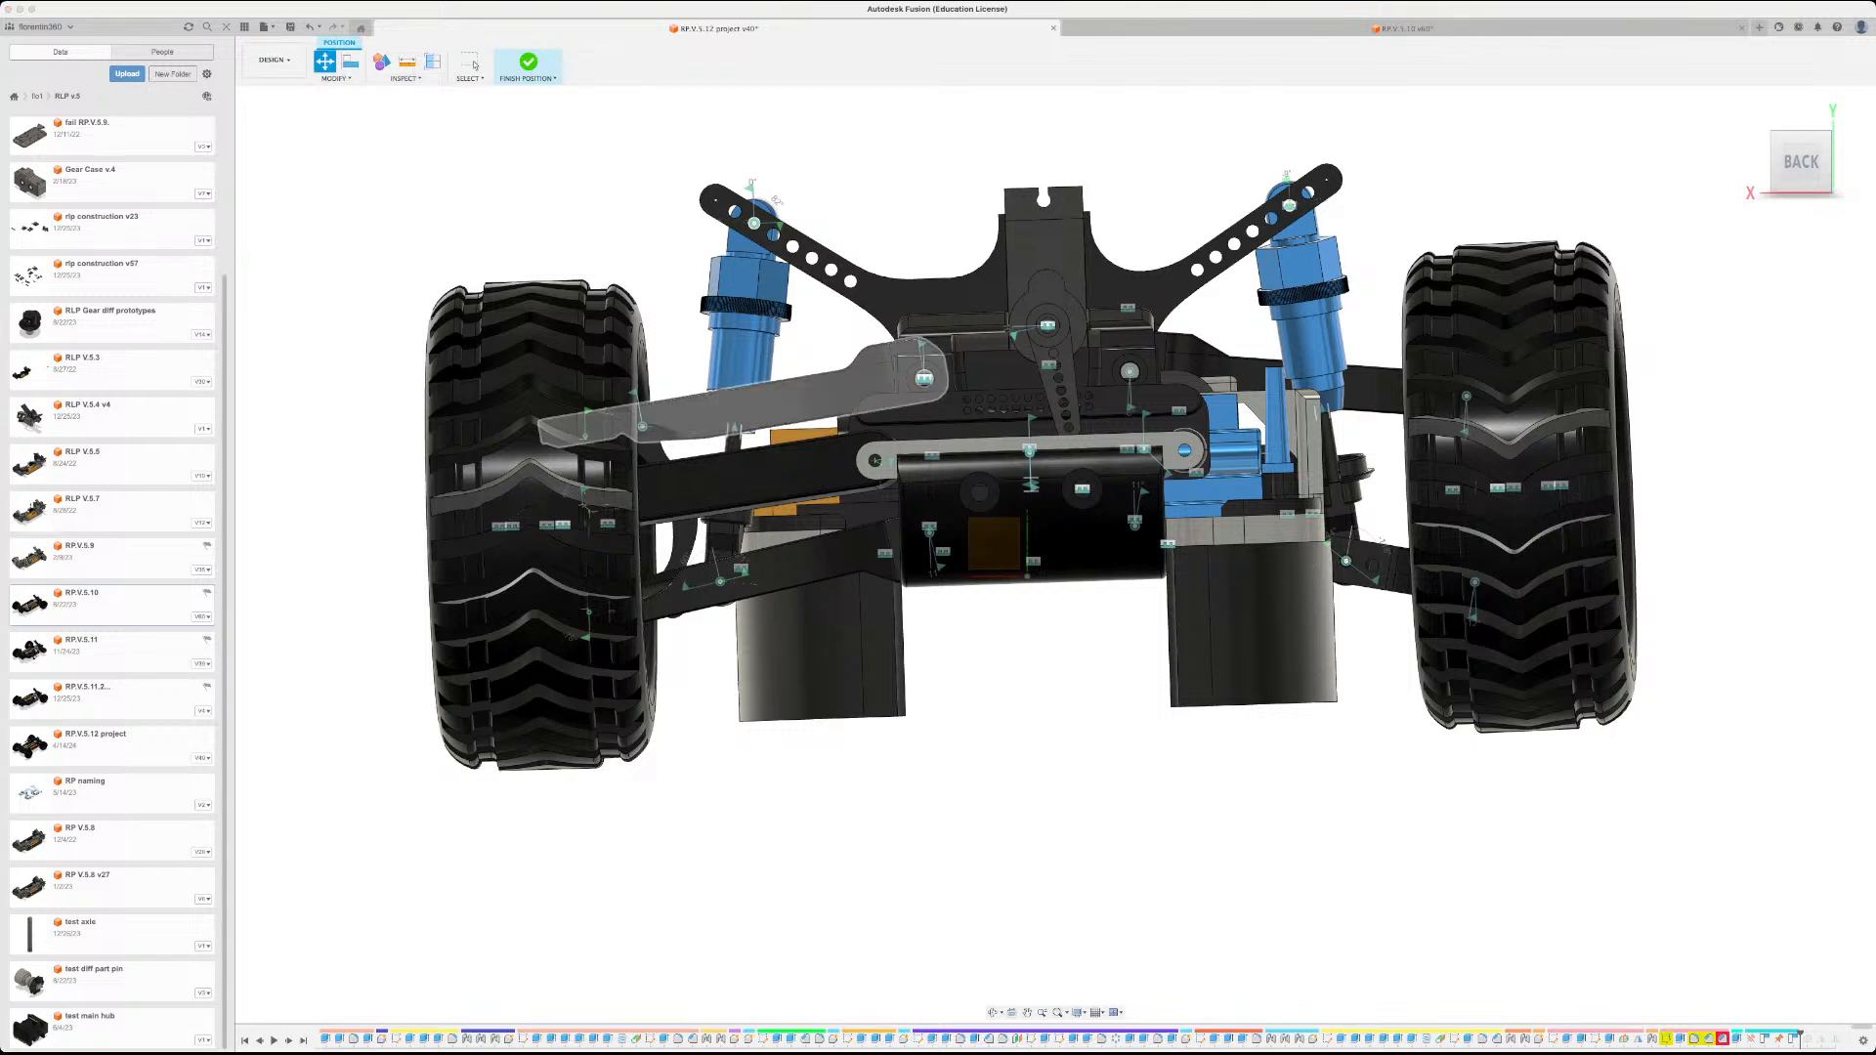
scroll(1015, 635, up, 8)
shift+middle_drag(1015, 636, 989, 532)
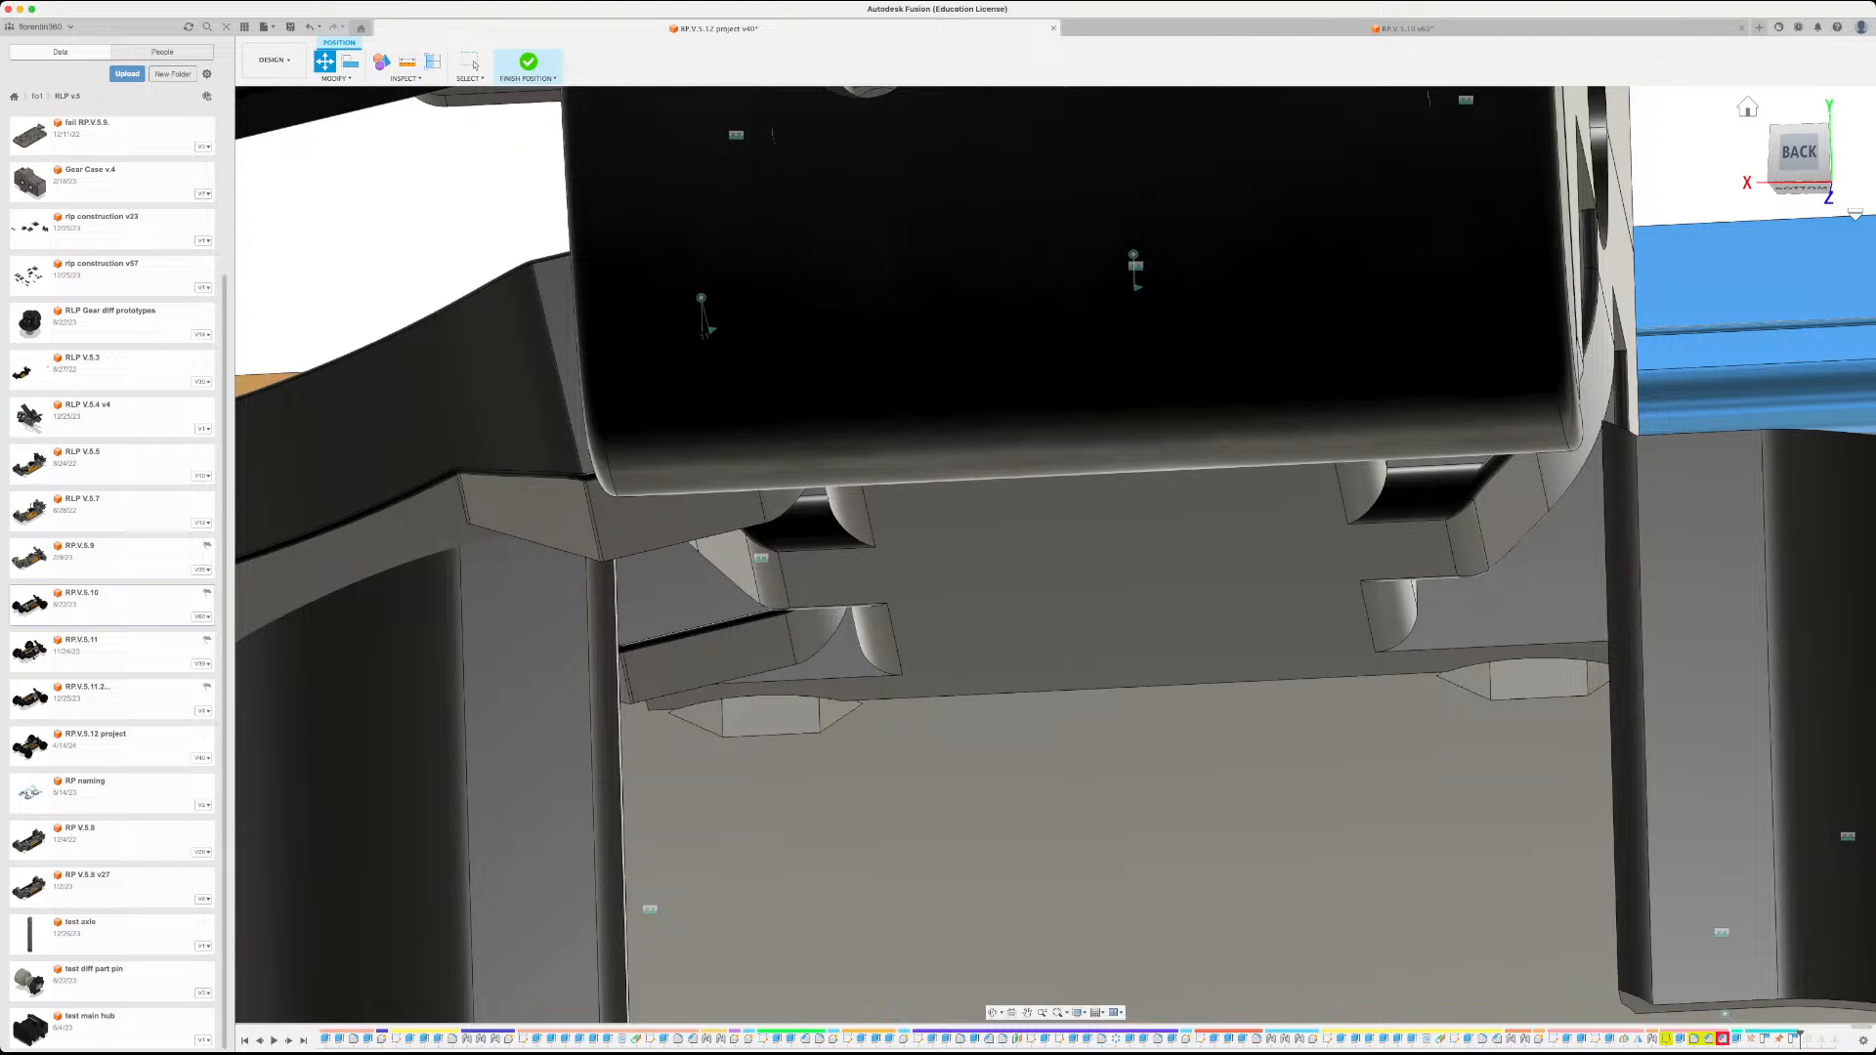
middle_drag(1662, 802, 1632, 444)
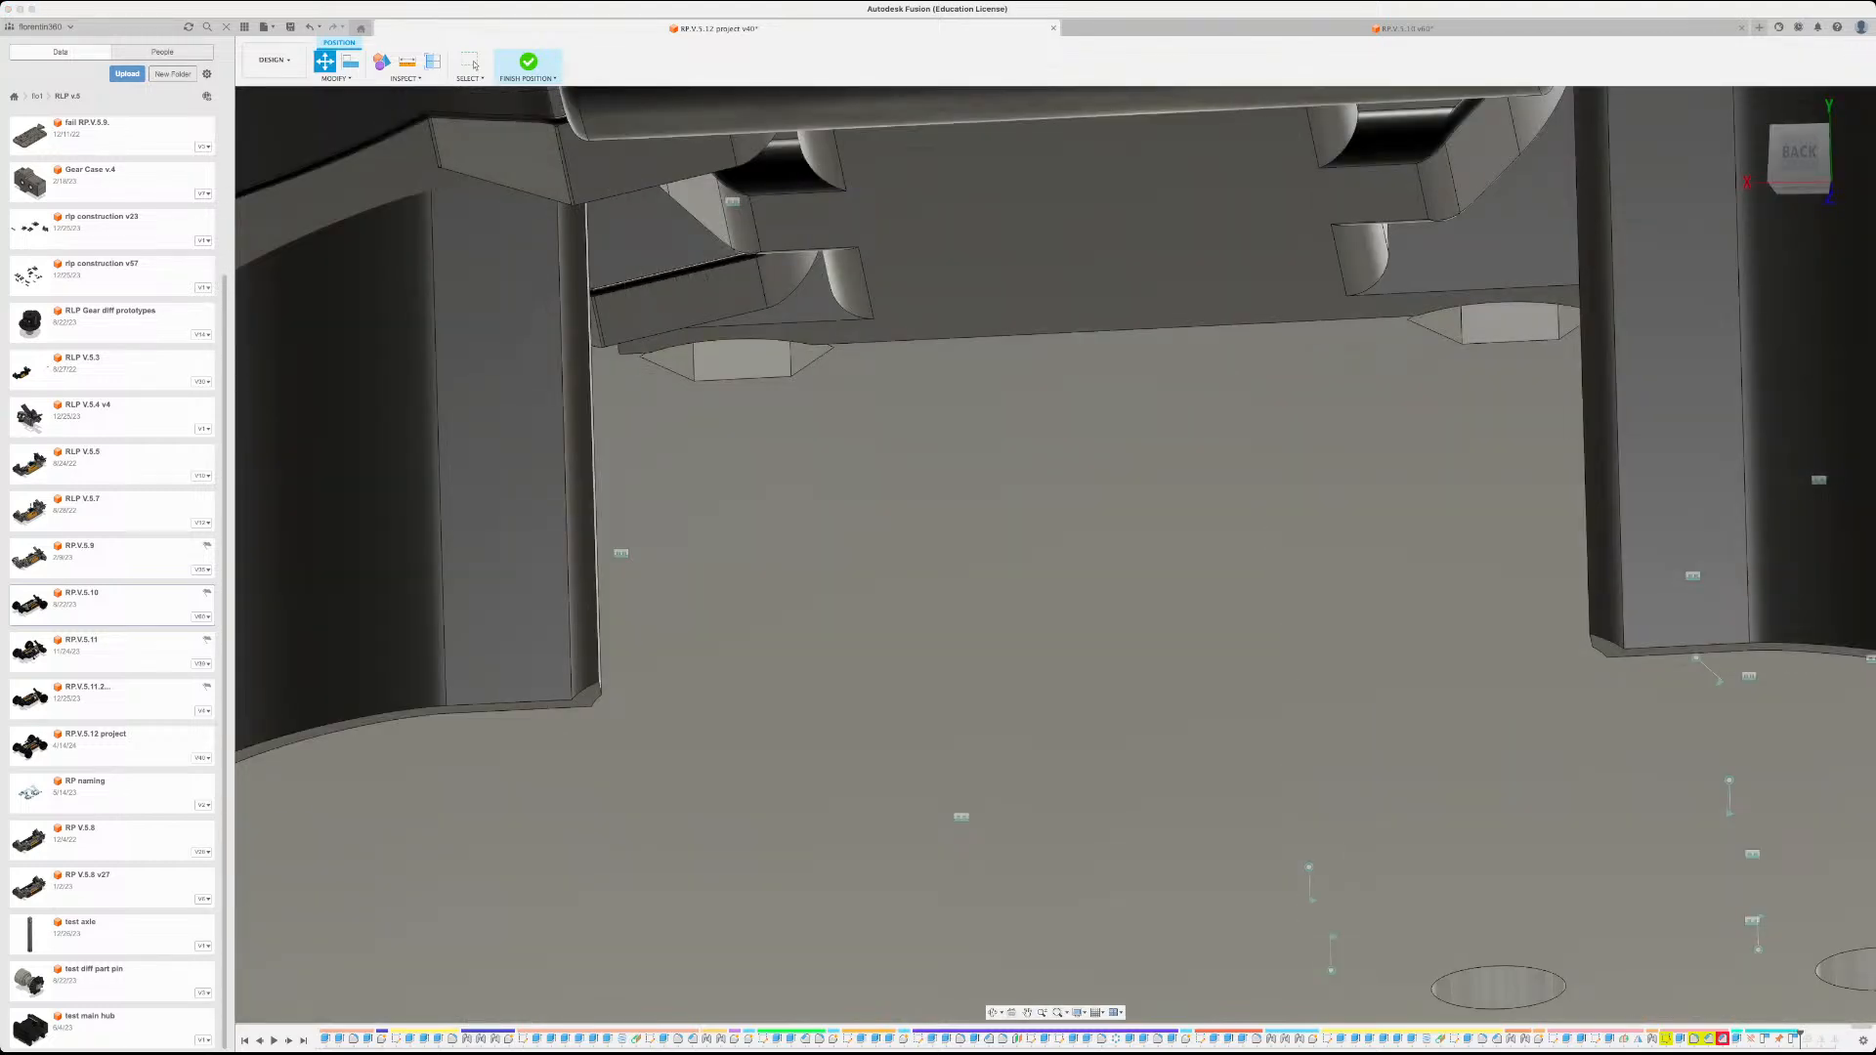
scroll(1194, 584, down, 10)
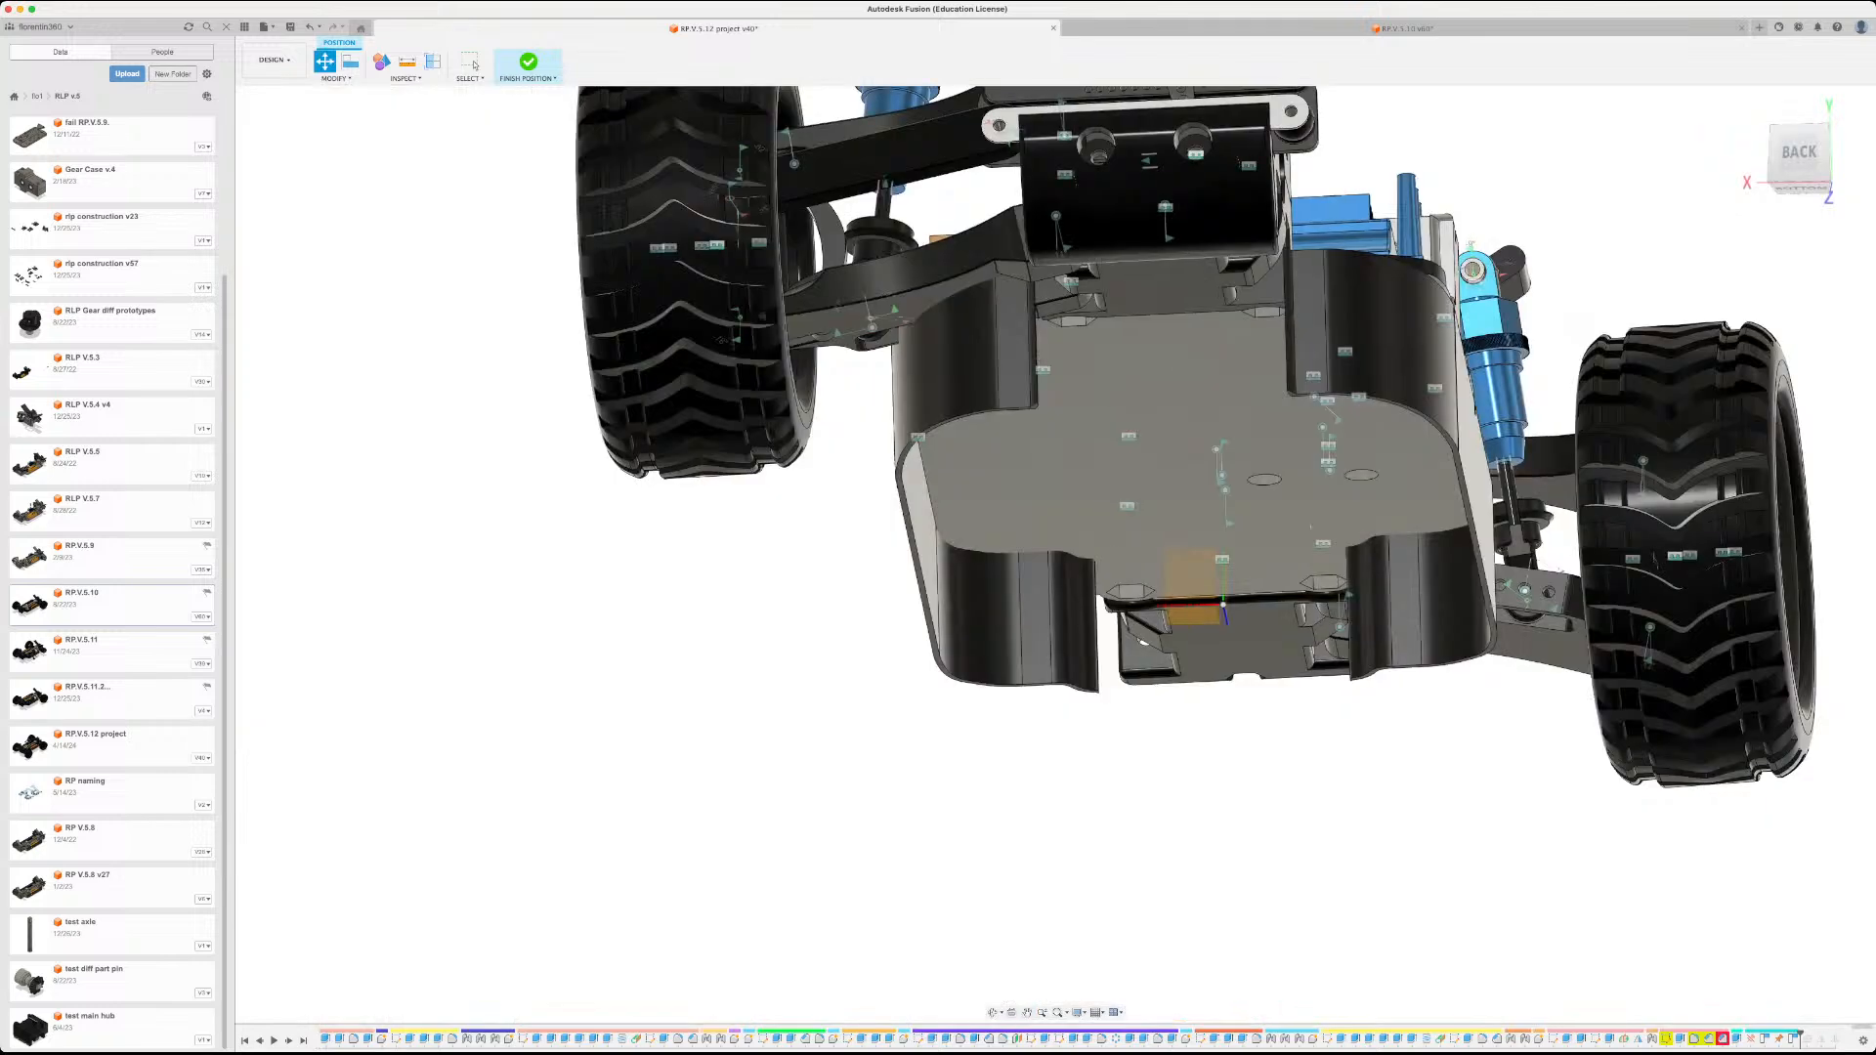
scroll(1194, 577, up, 10)
scroll(1066, 377, down, 5)
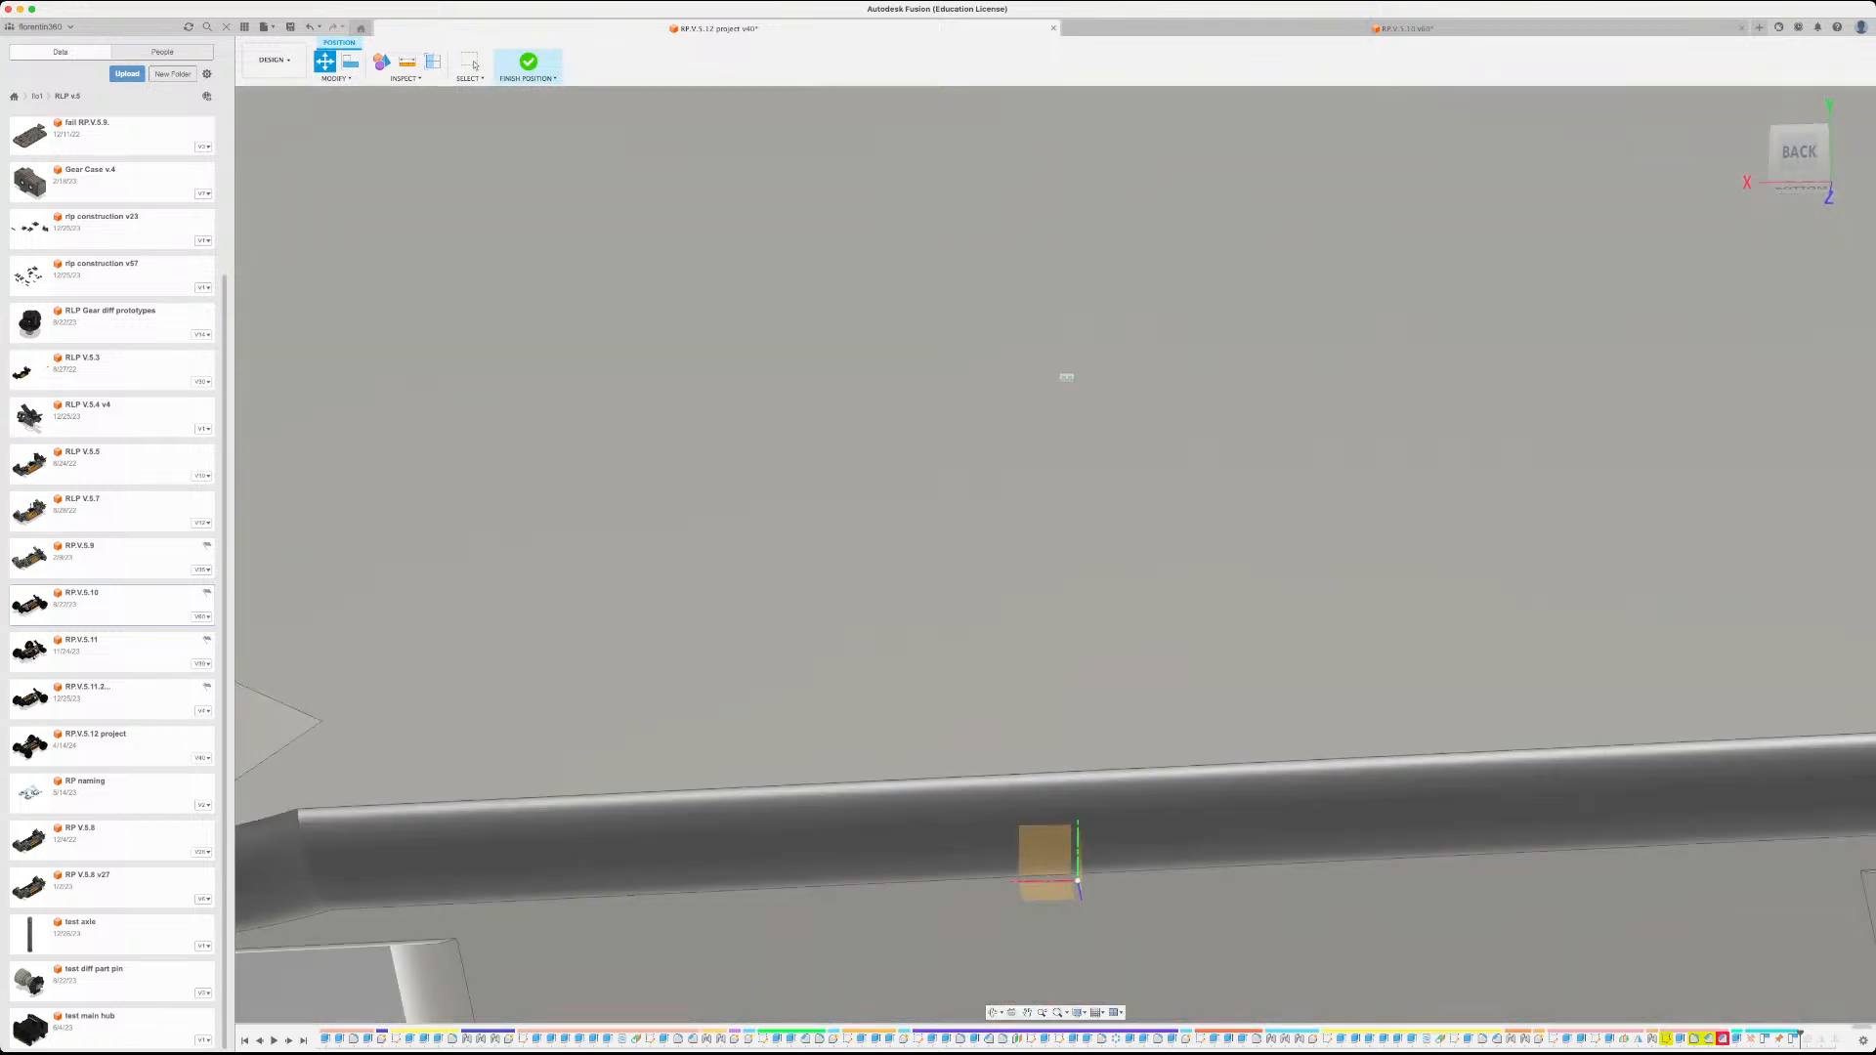
click(1060, 625)
scroll(1060, 626, down, 5)
shift+middle_drag(1060, 626, 723, 479)
key(Escape)
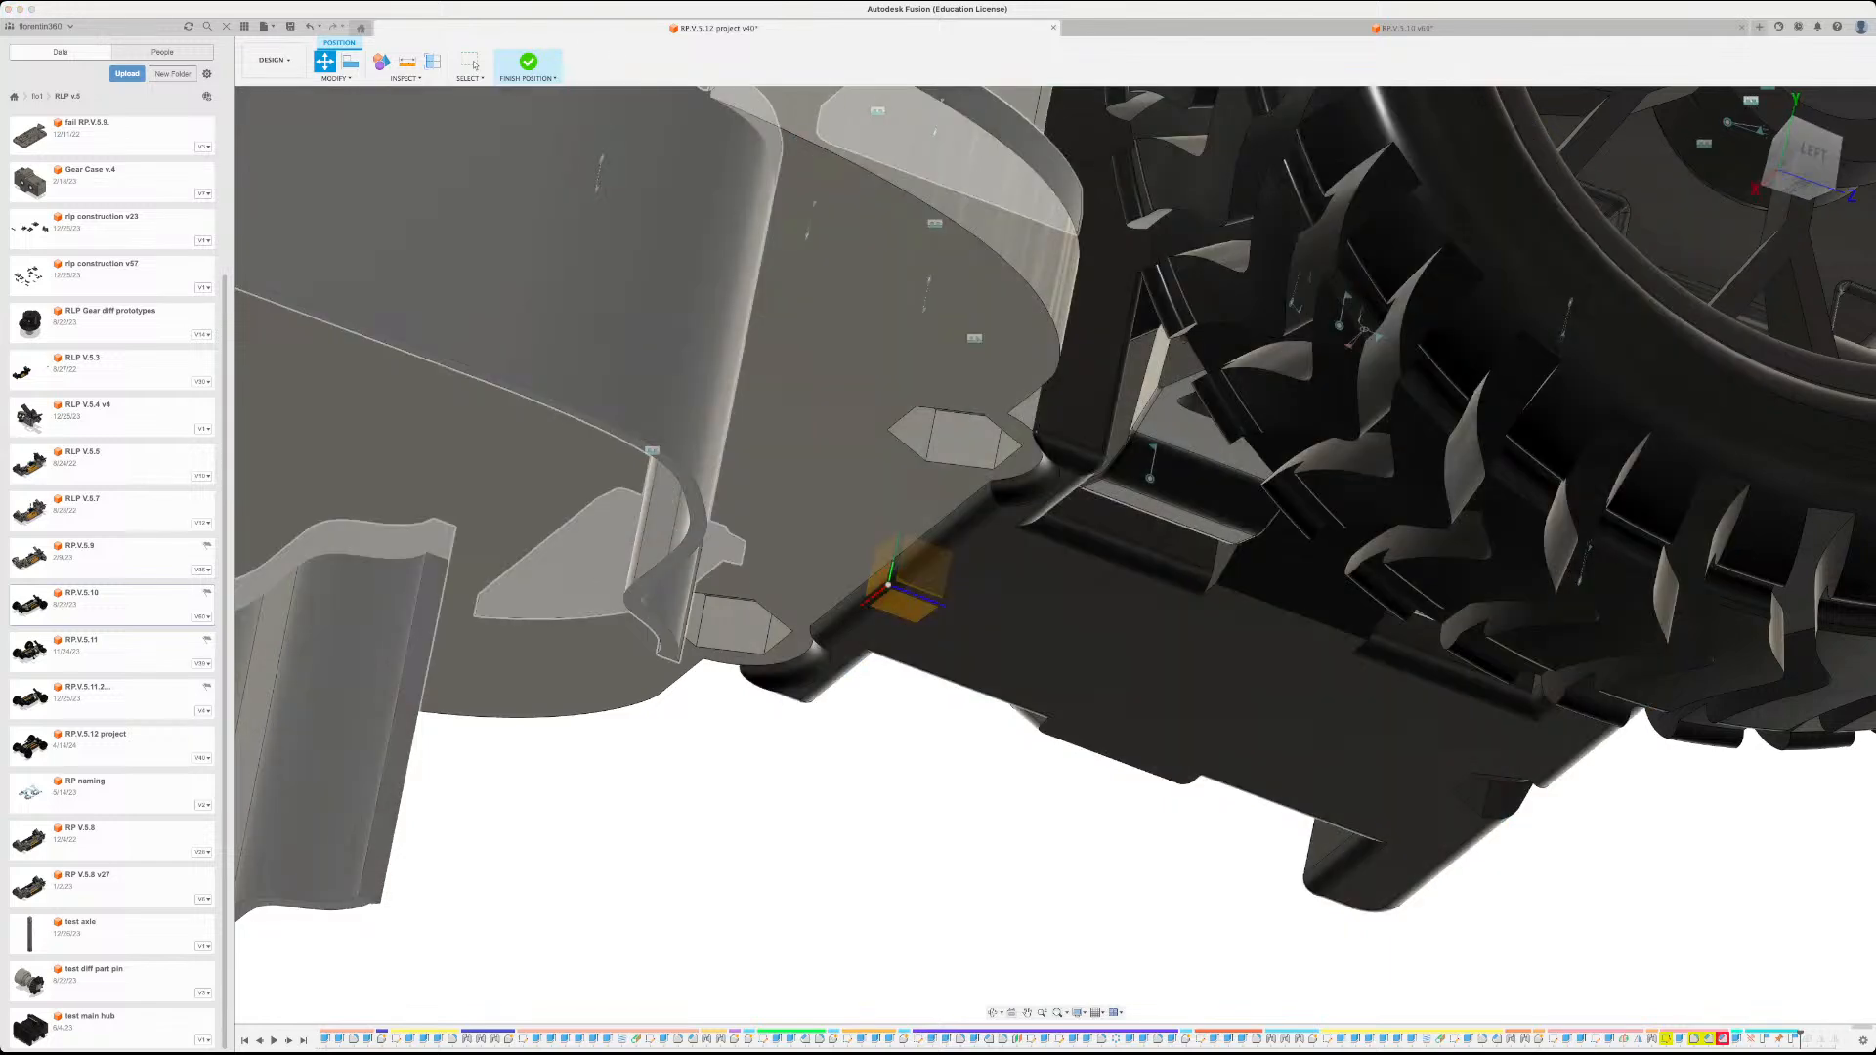
click(672, 430)
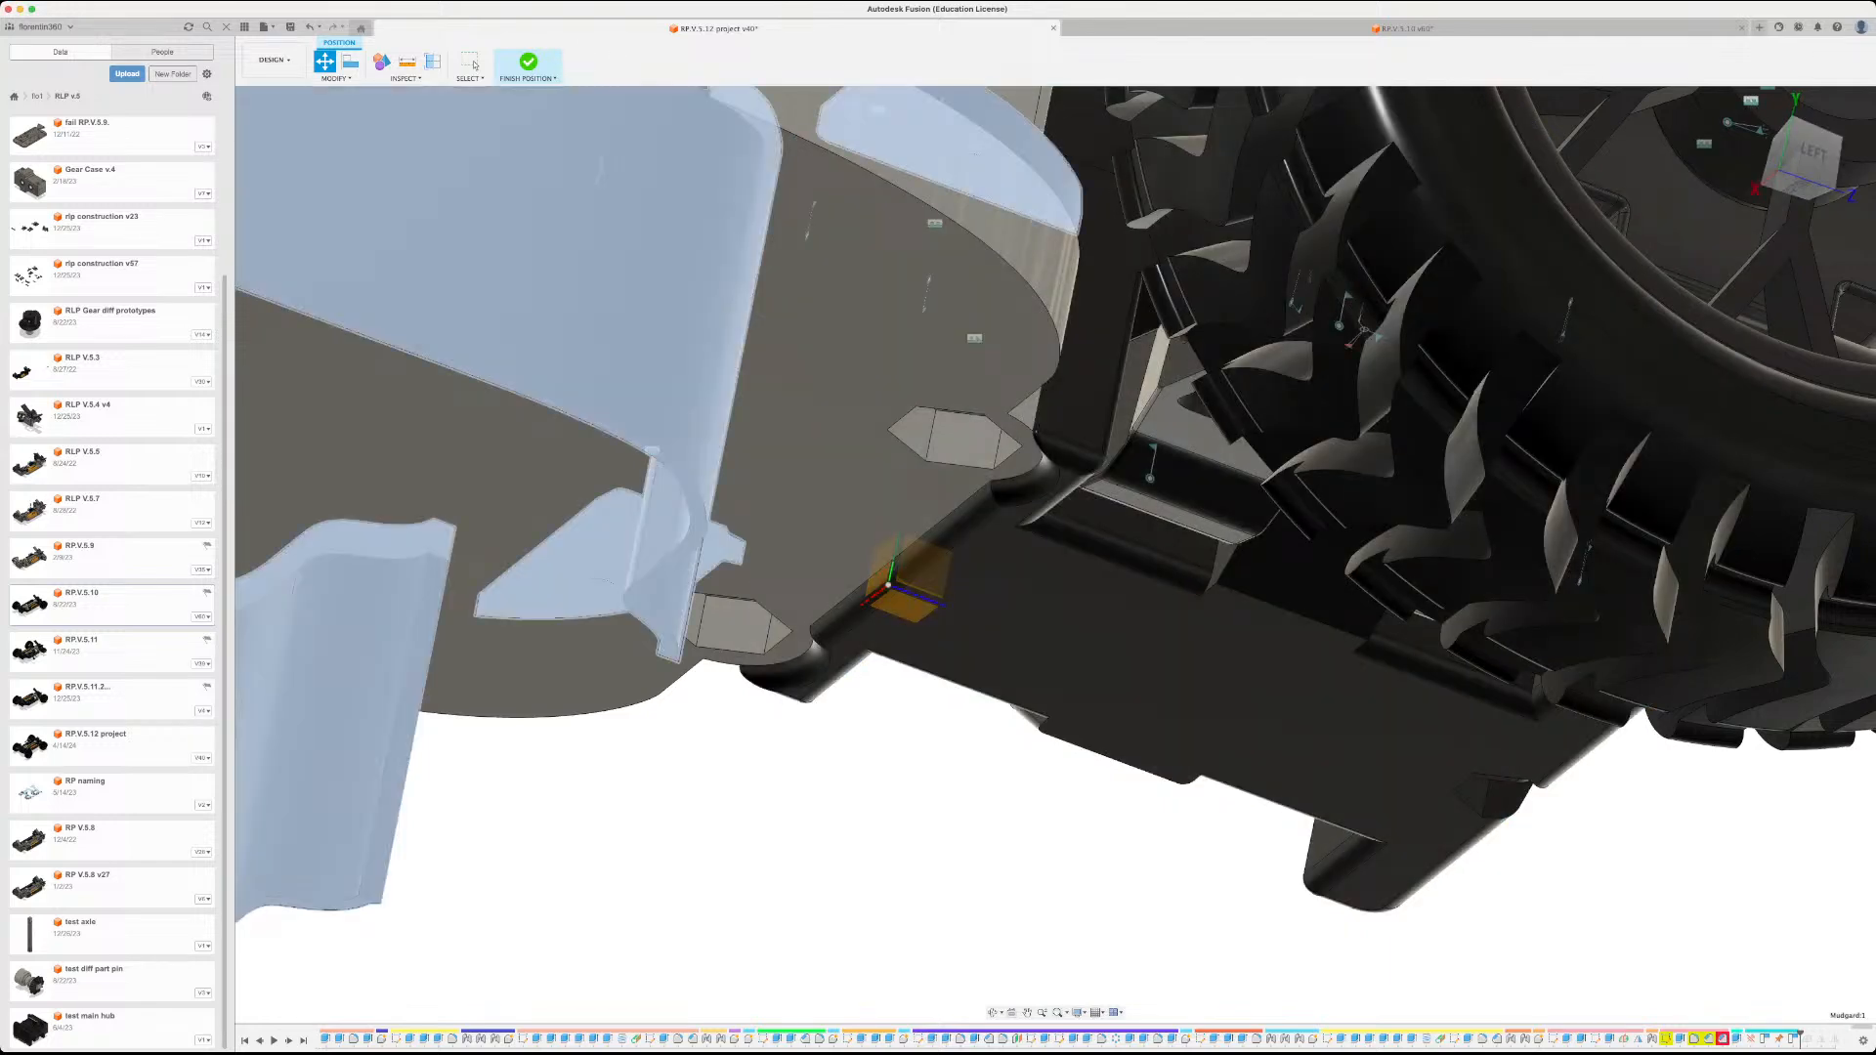
key(Escape)
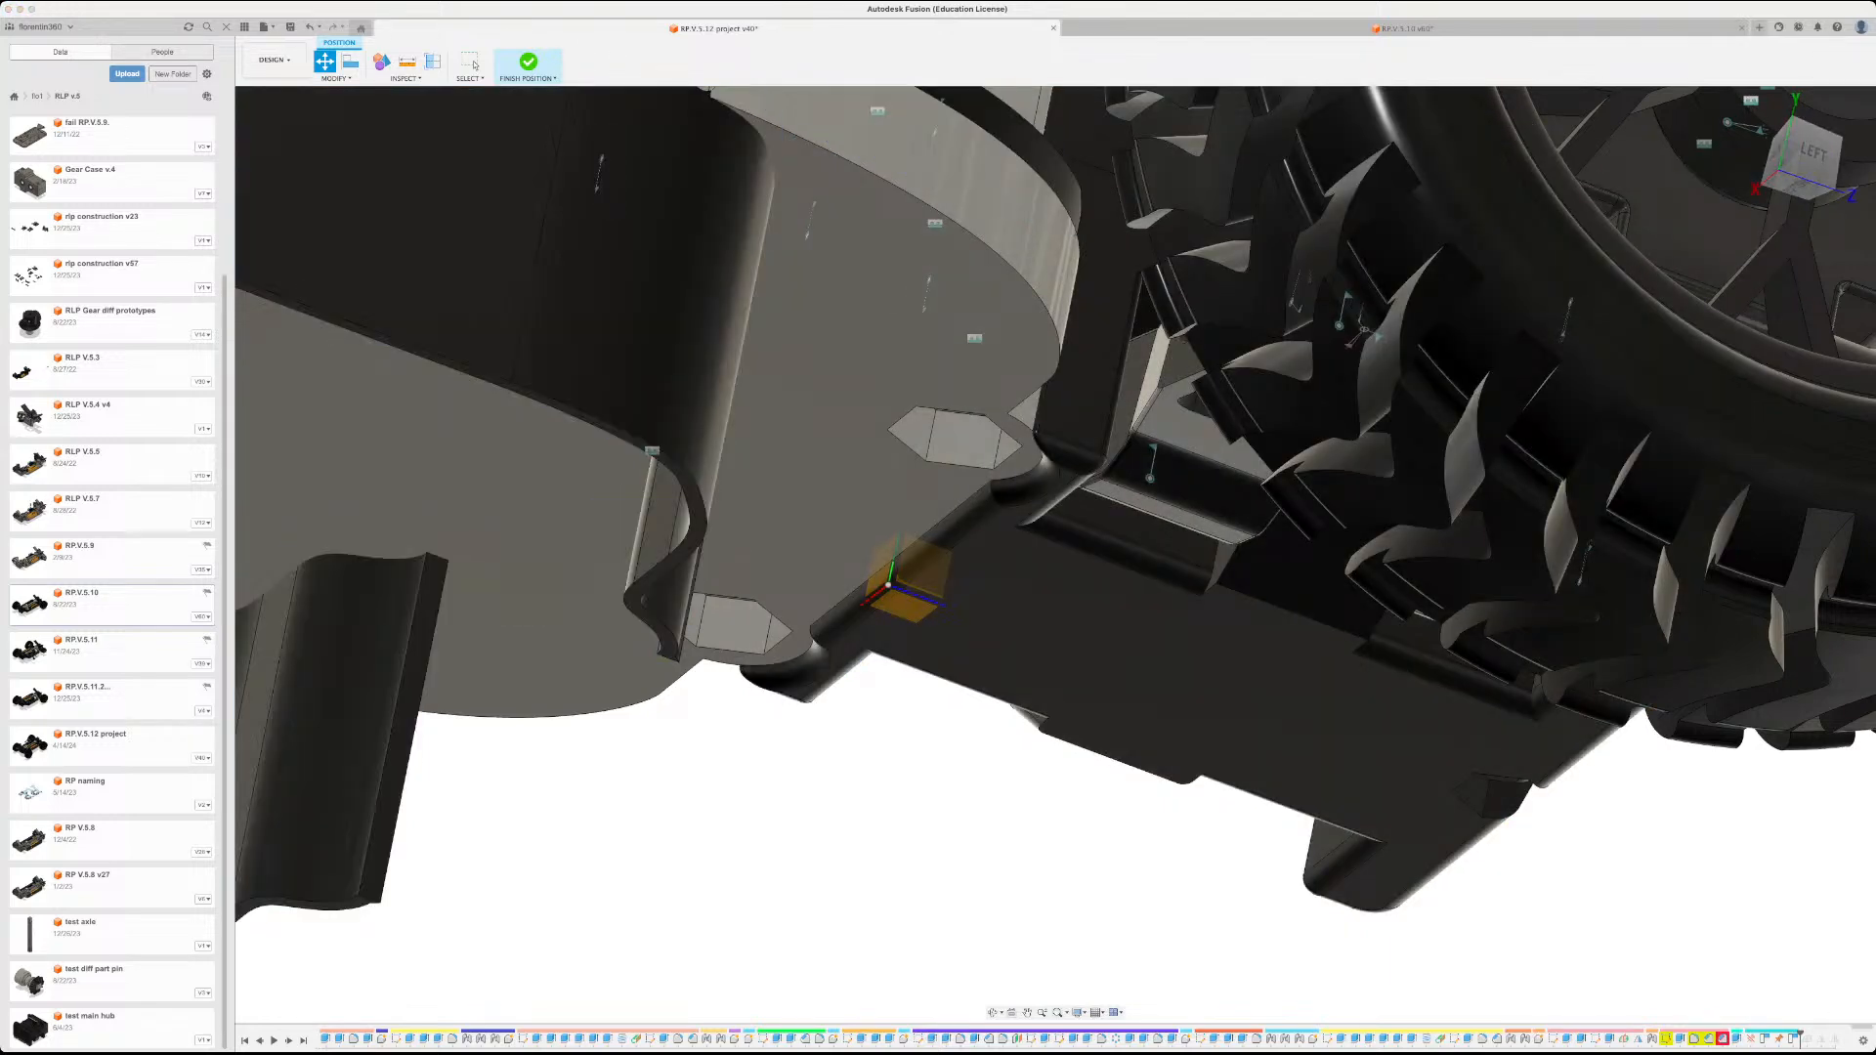
- Select the main chassis to check which component it is, finish the captured position edit and clear the selection
scroll(618, 698, down, 2)
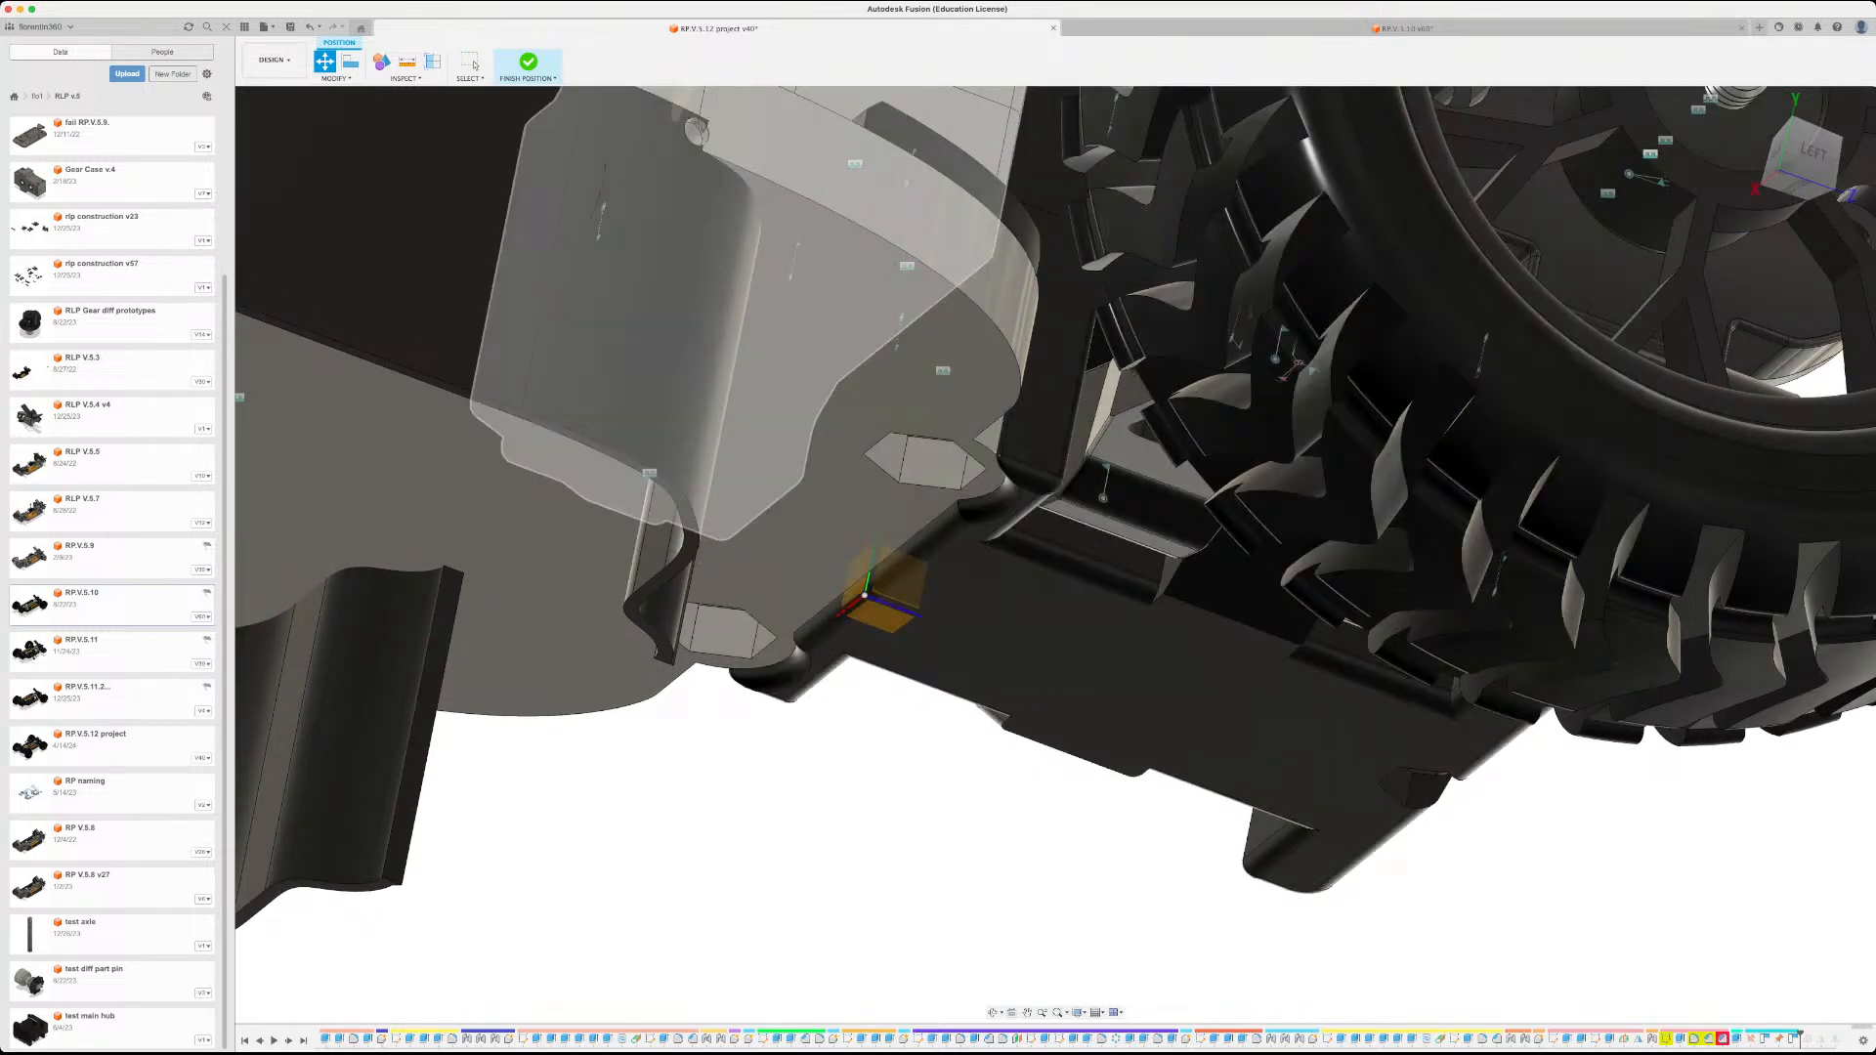
scroll(758, 530, down, 3)
shift+middle_drag(781, 498, 780, 606)
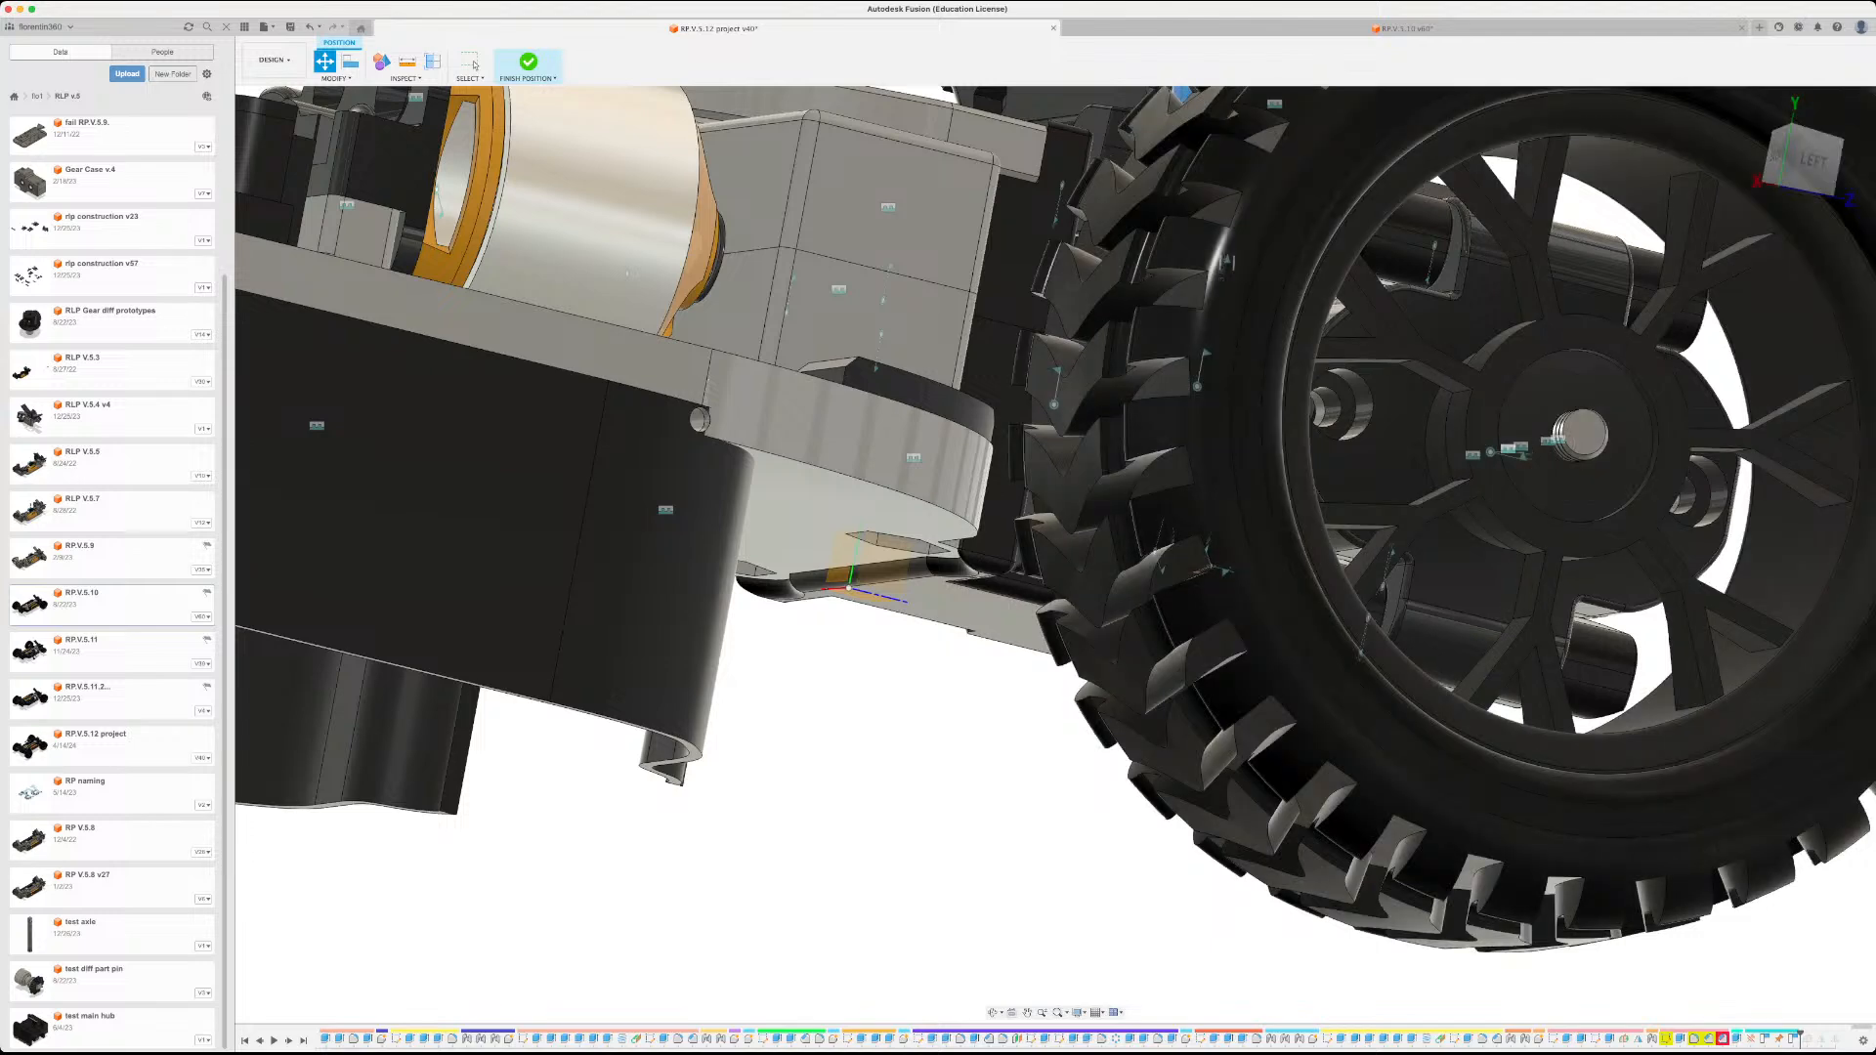
click(473, 64)
click(831, 430)
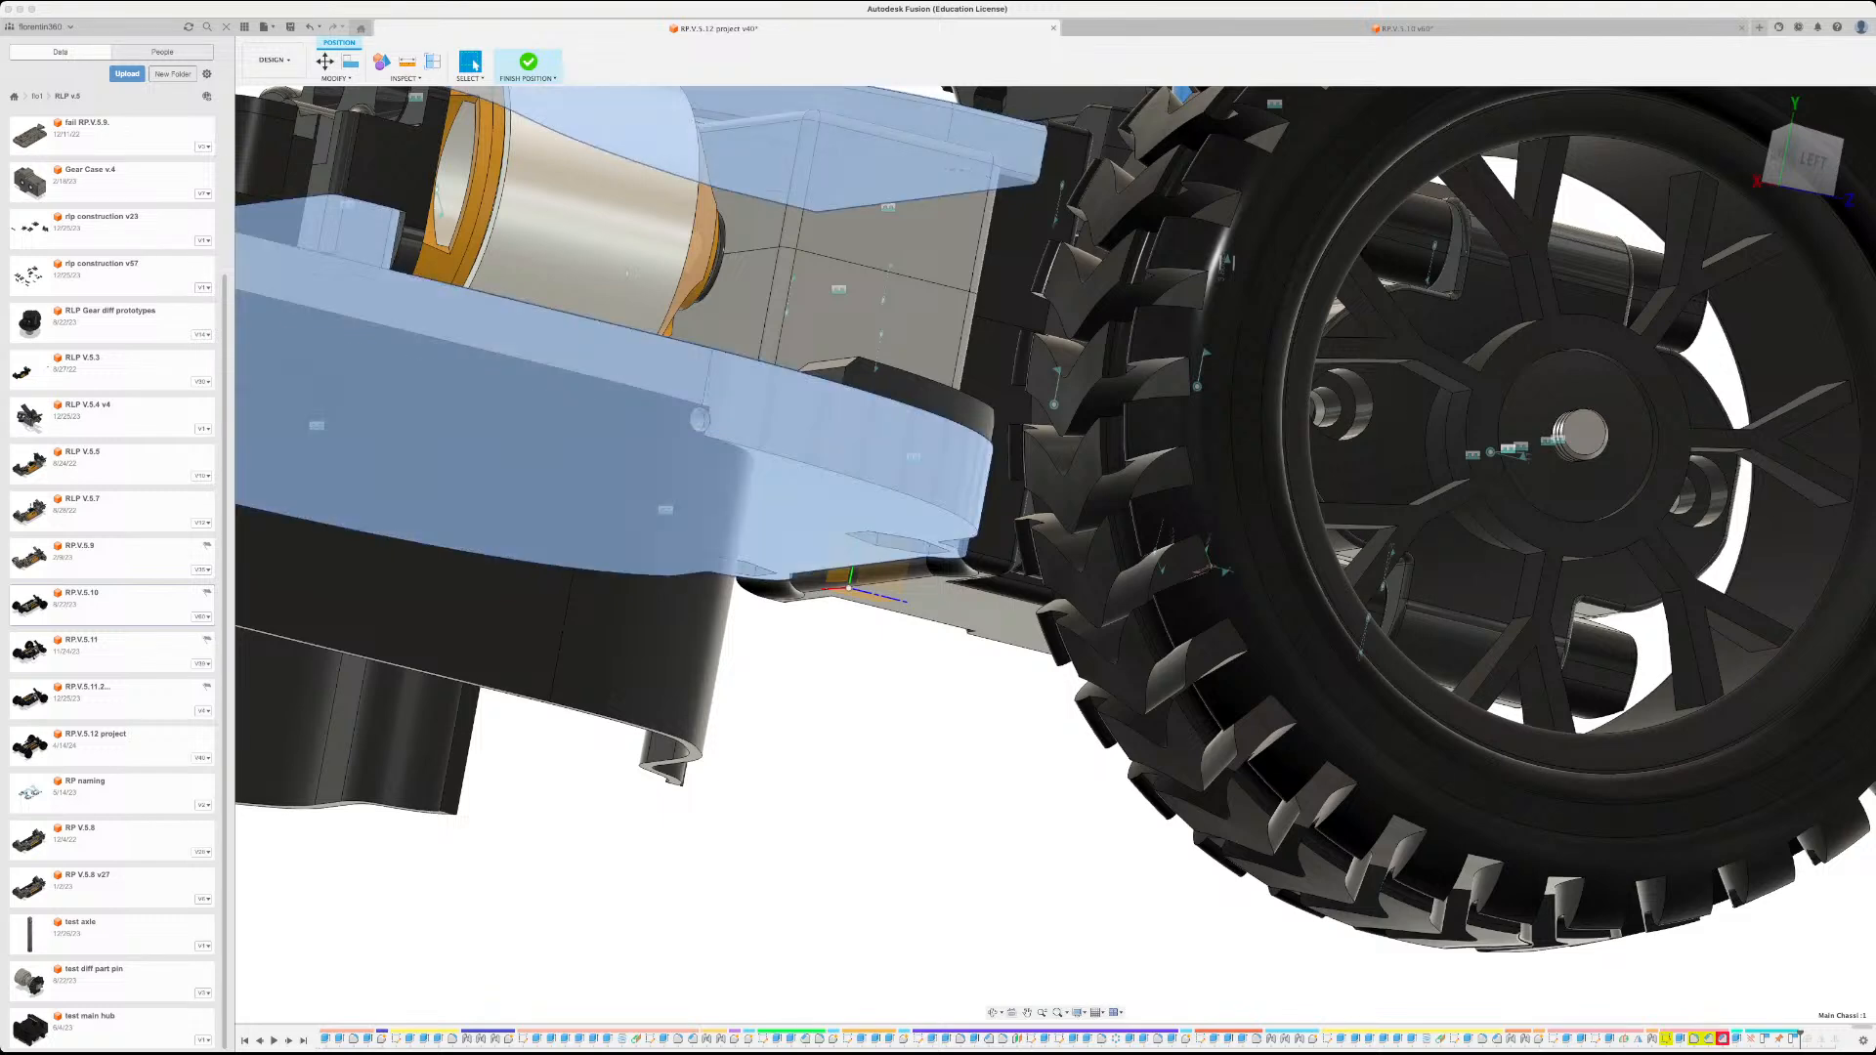
click(529, 64)
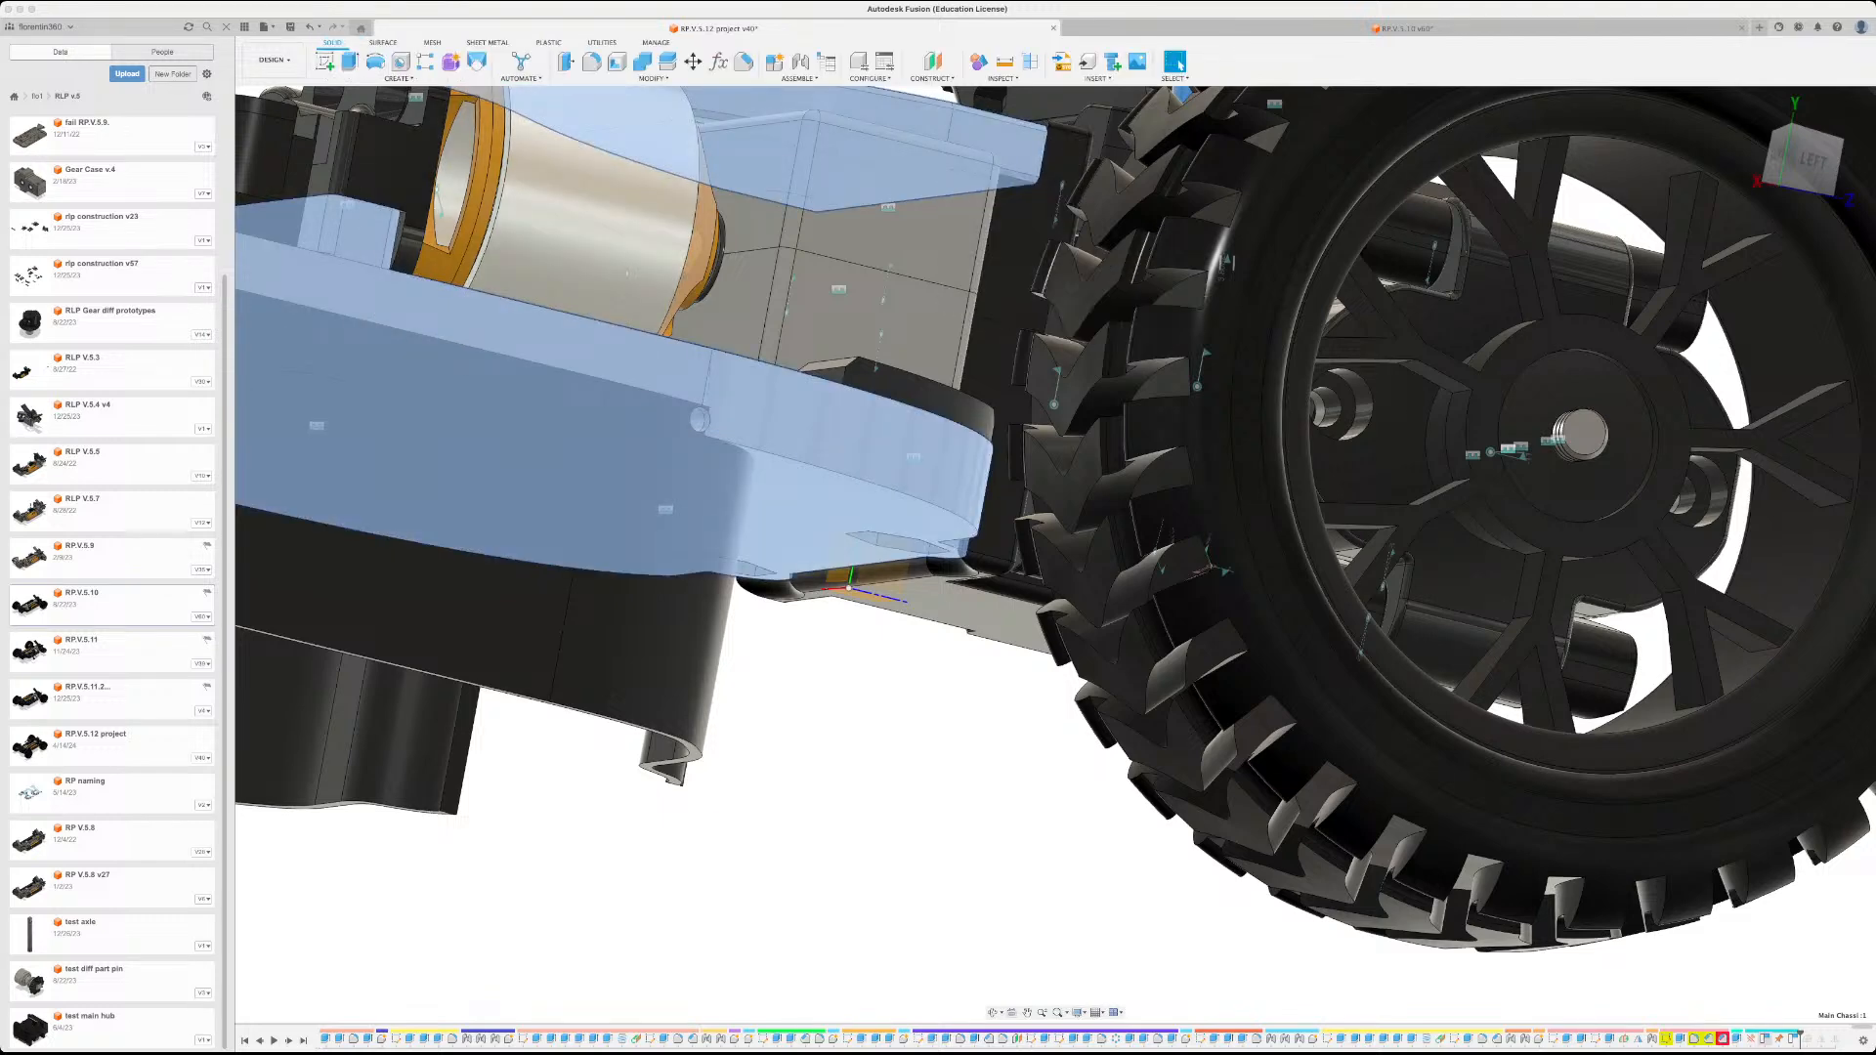
key(Escape)
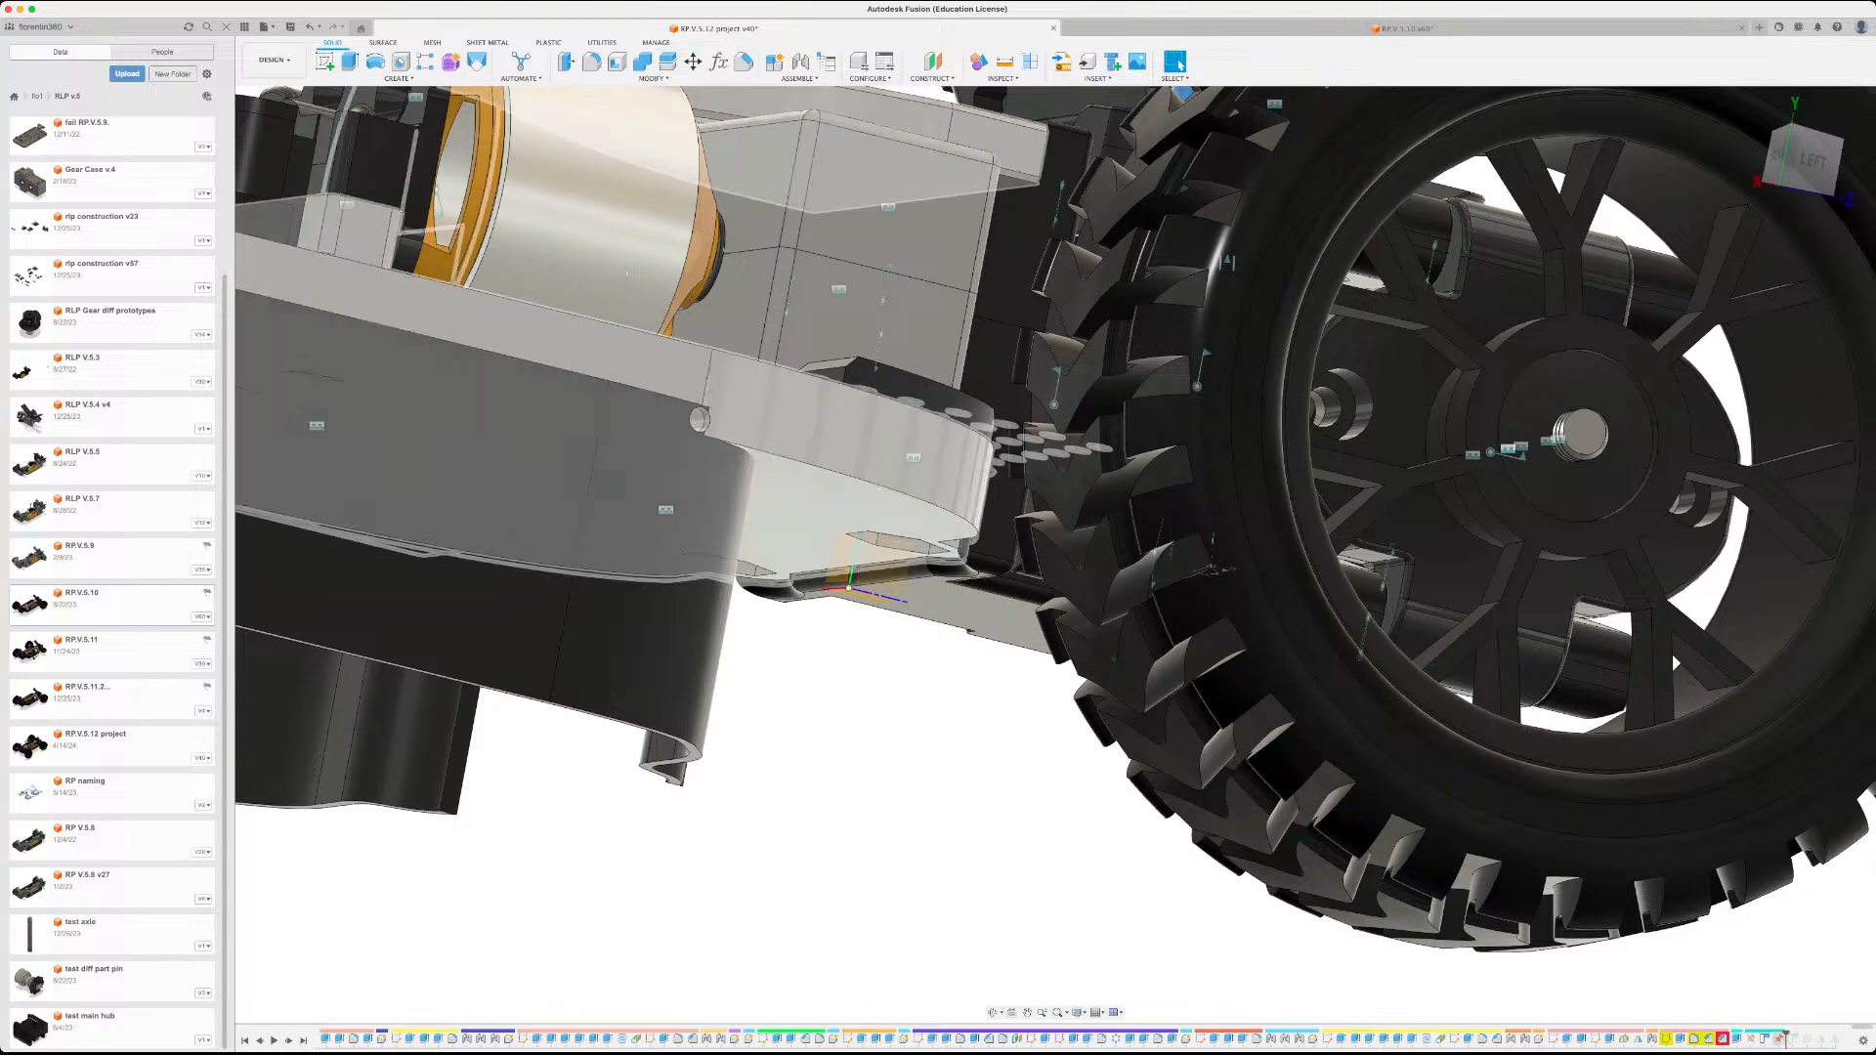
- Roll the timeline back slightly and reopen the captured position for editing
click(1778, 1040)
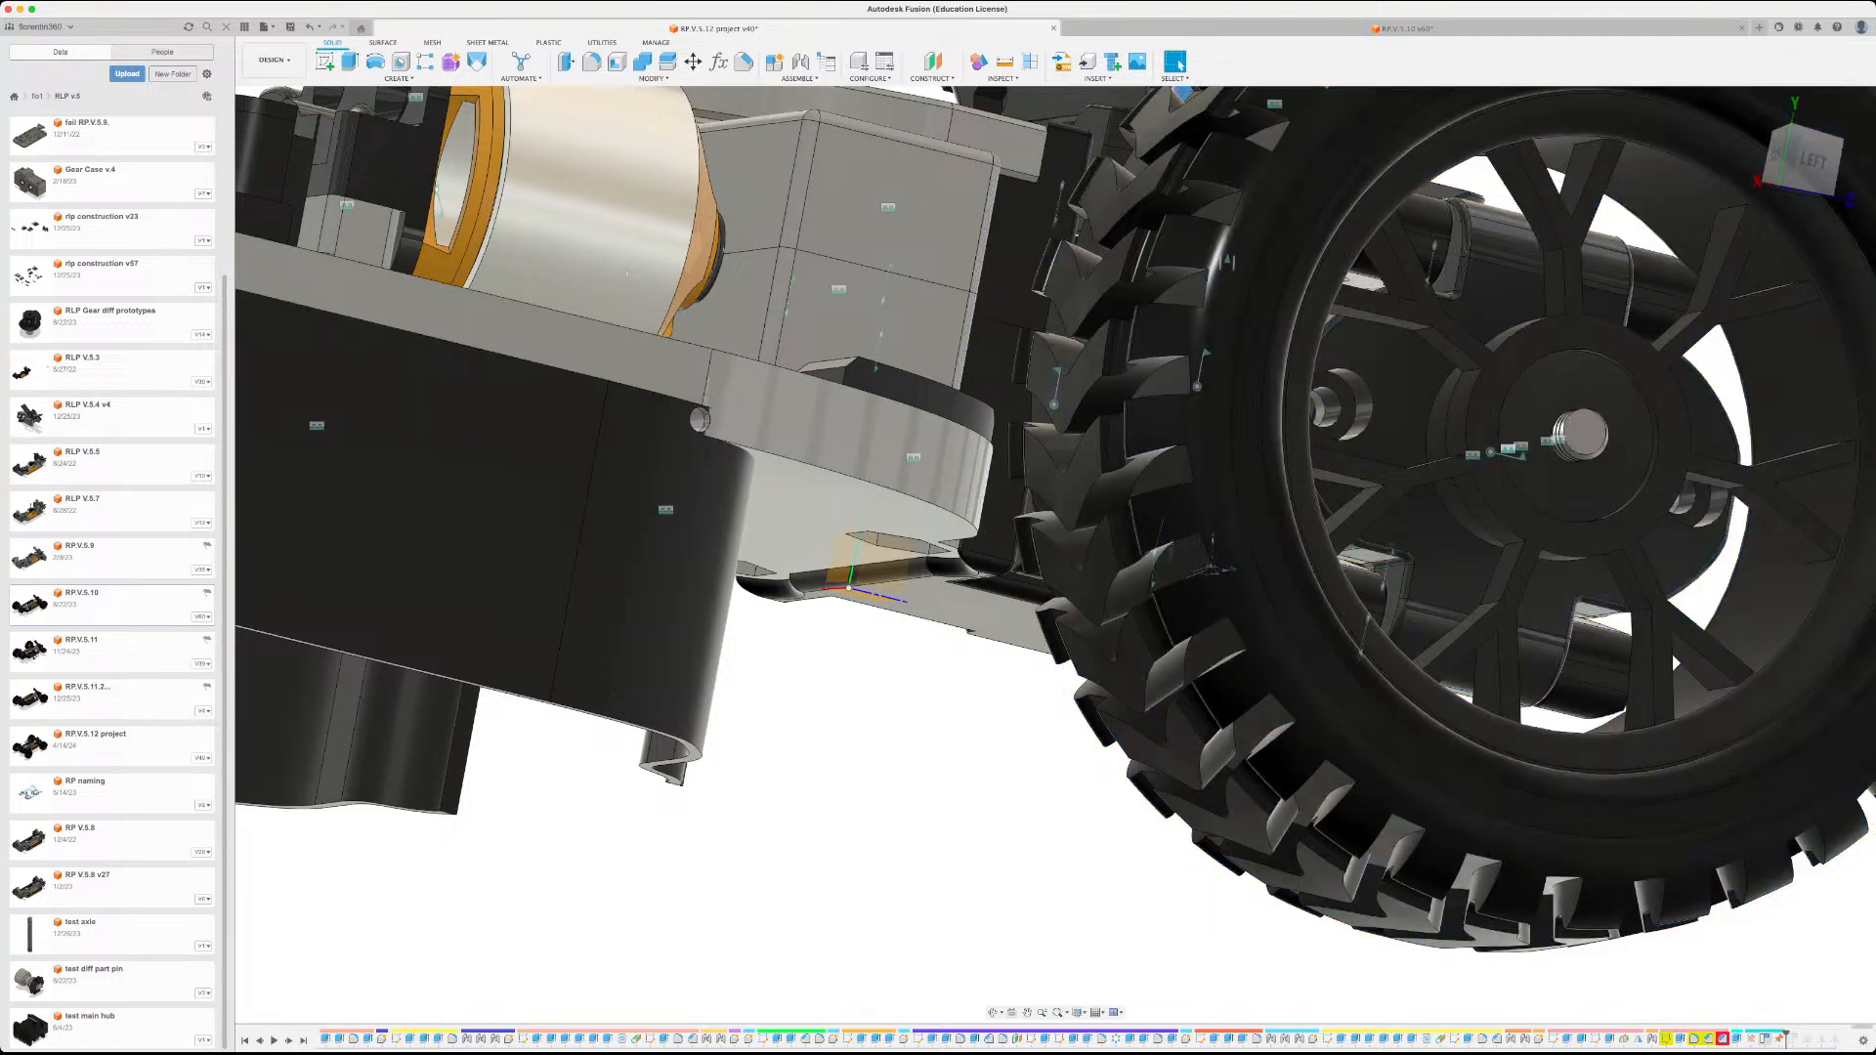
drag(1784, 1038, 1771, 1038)
double_click(1765, 1040)
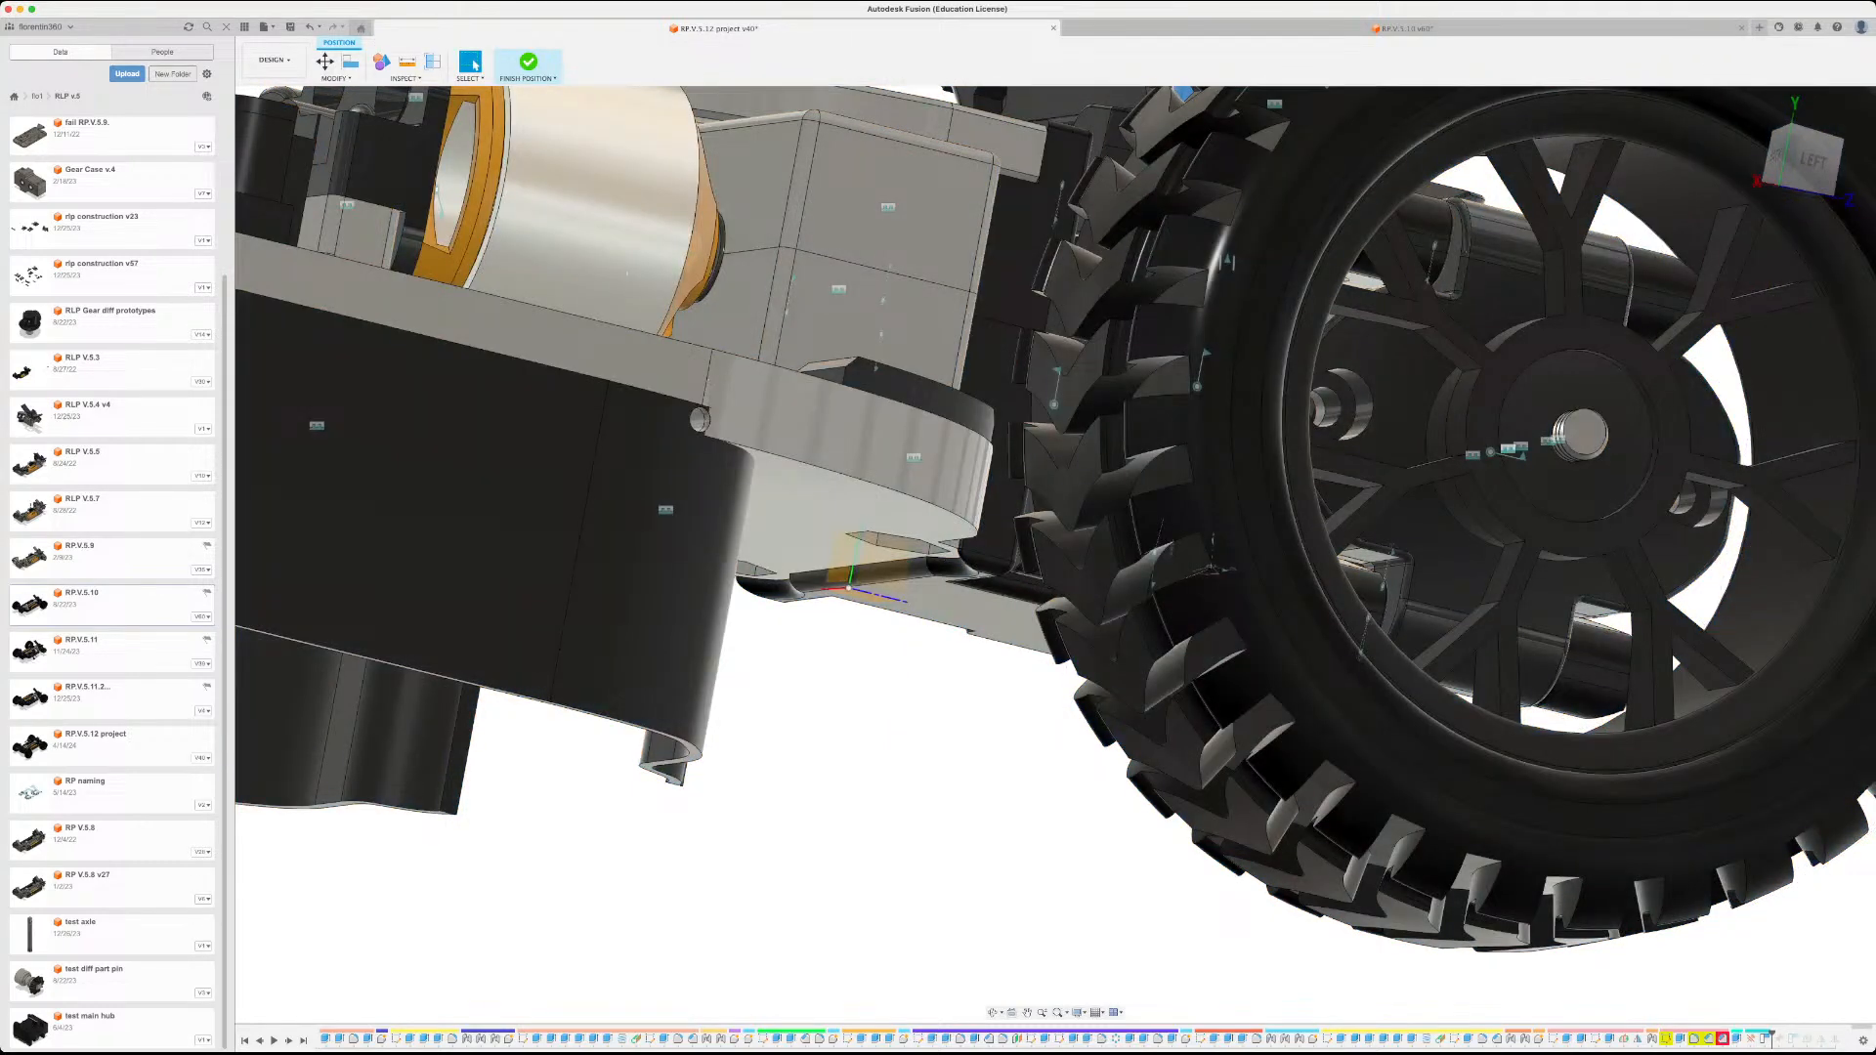
- Try to move the main chassis using its underside and the origin point at its edge, check it from the back, and cancel
middle_drag(880, 606, 1246, 435)
key(m)
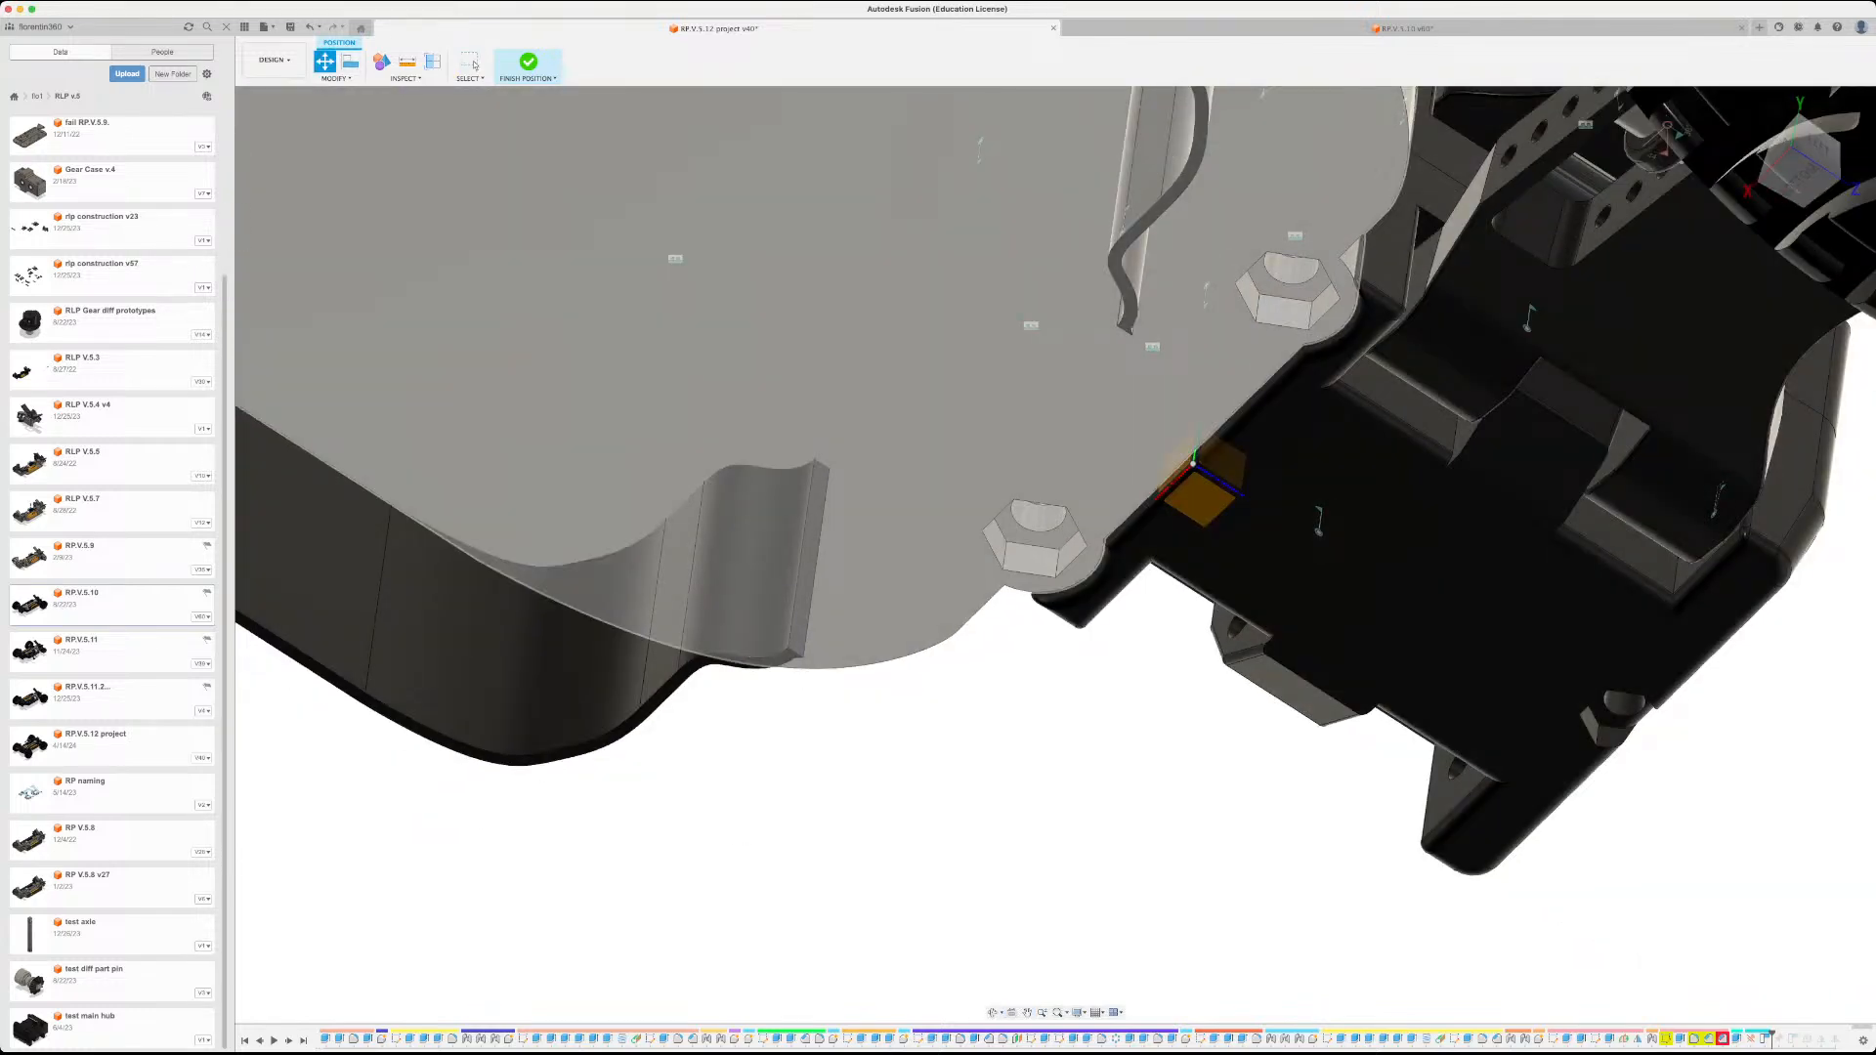
click(1056, 411)
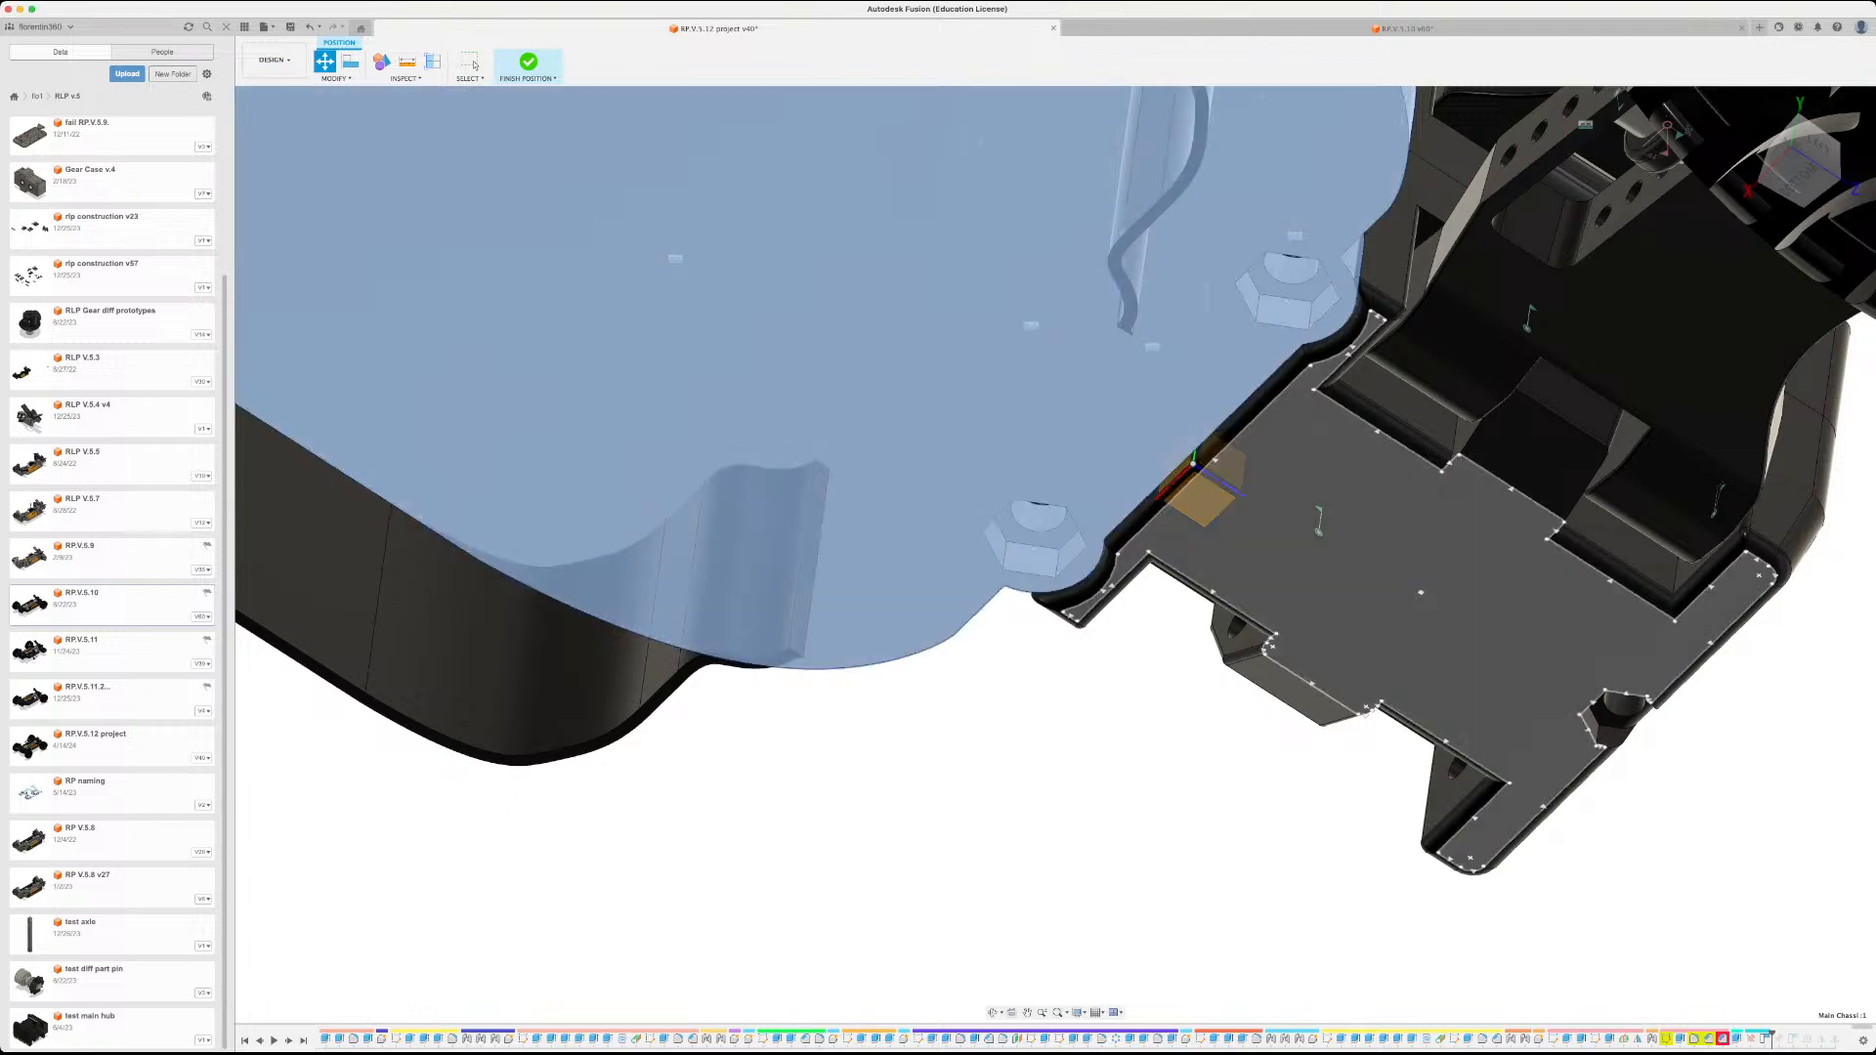
shift+middle_drag(1173, 518, 1265, 445)
scroll(1185, 479, up, 3)
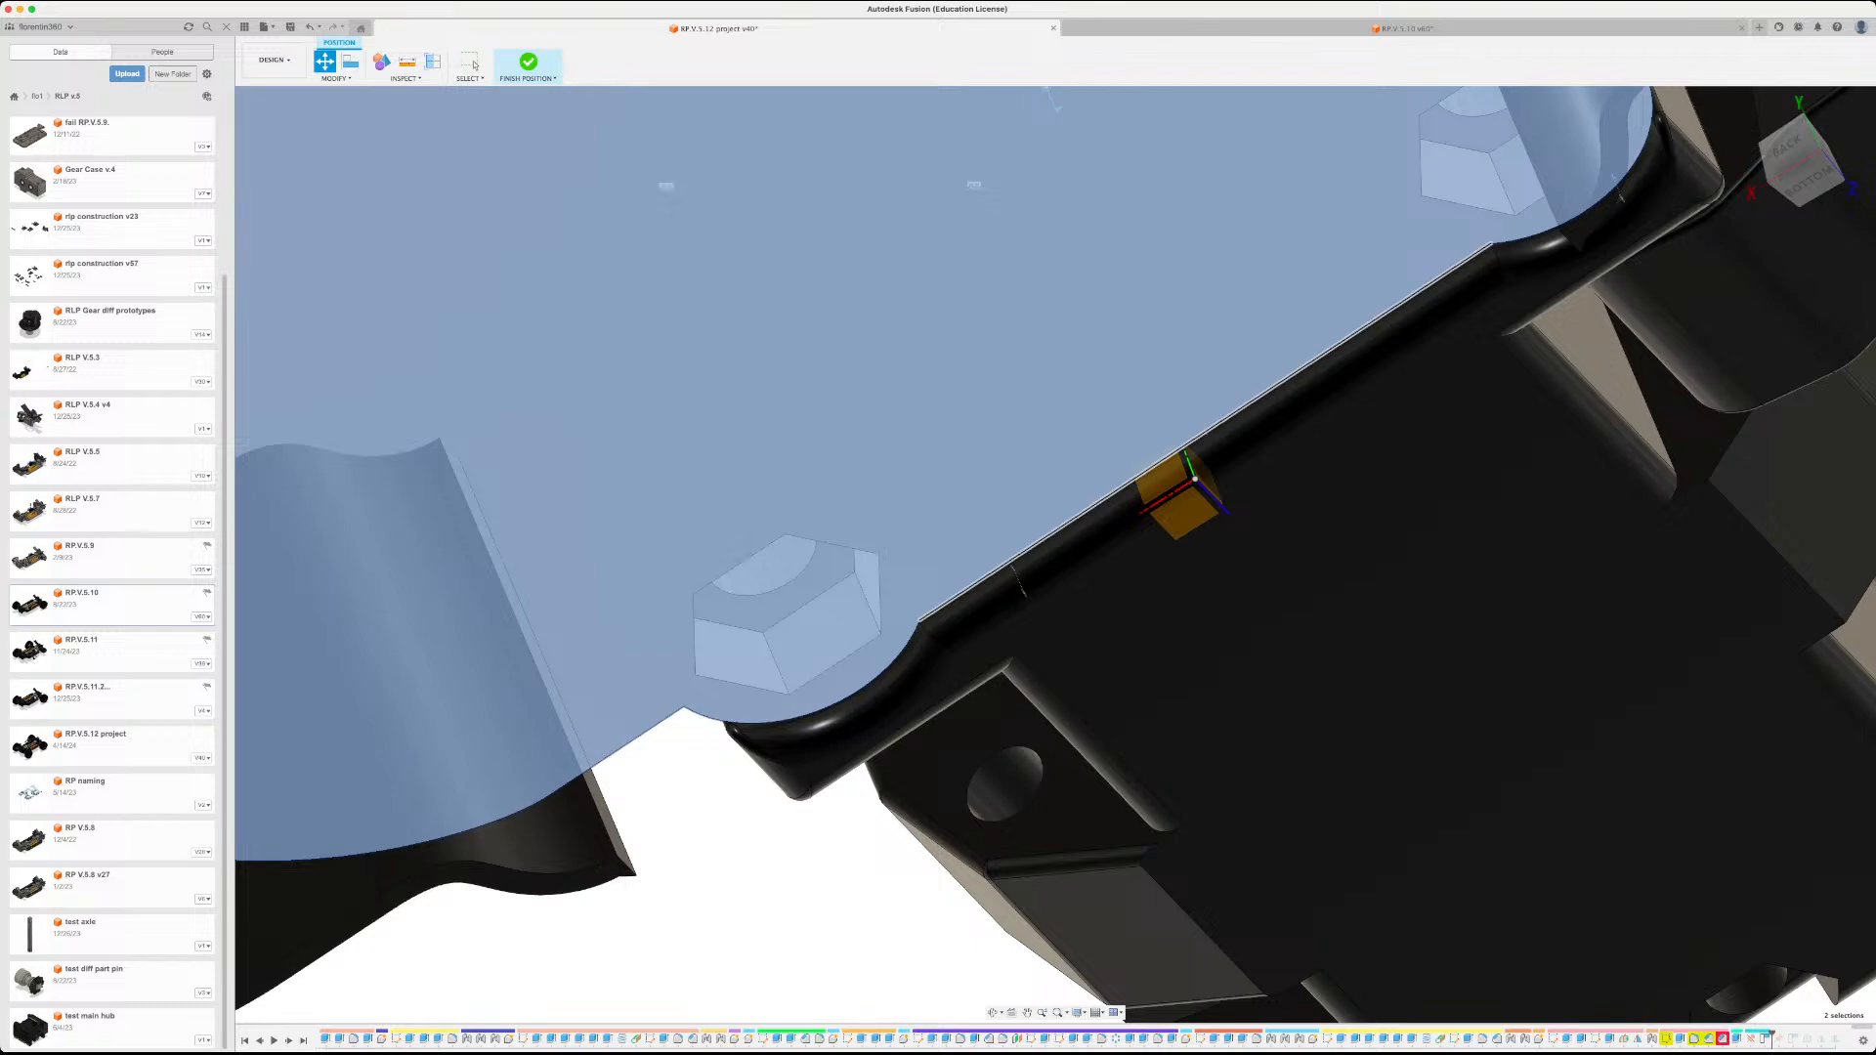
click(1194, 479)
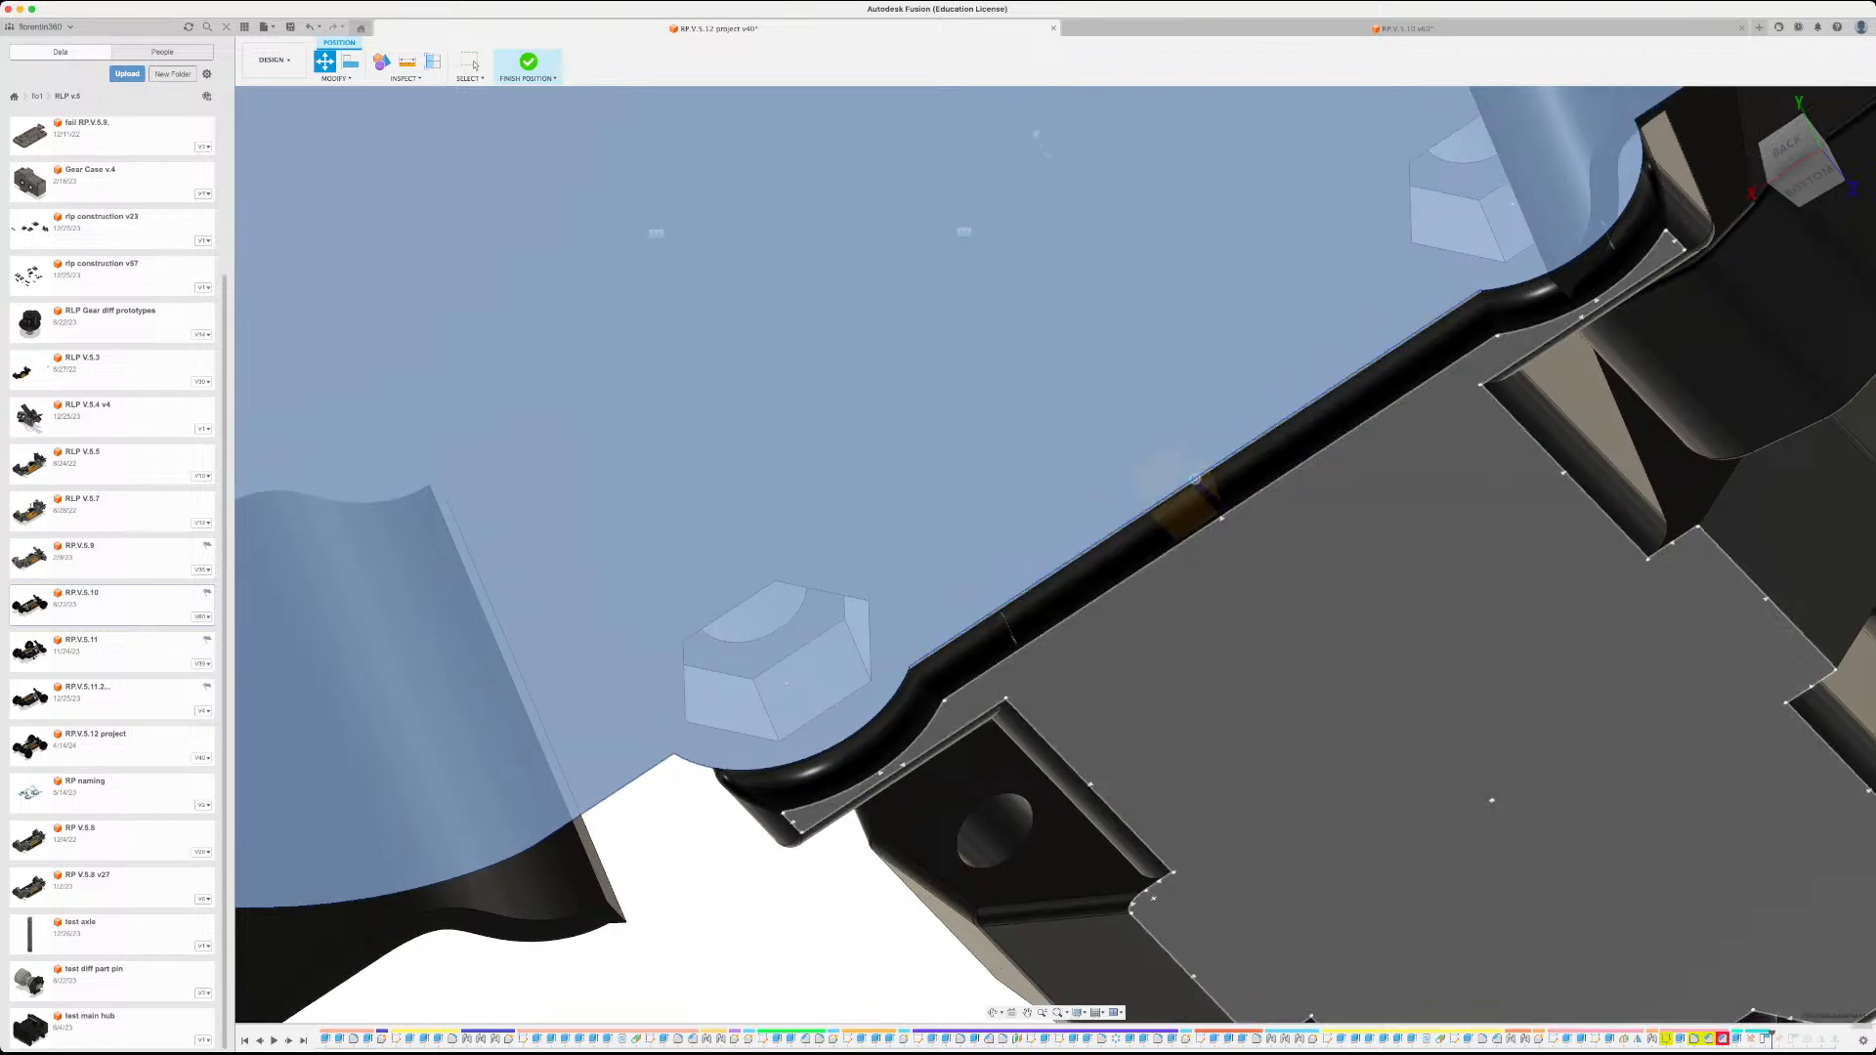
scroll(1288, 508, down, 10)
shift+middle_drag(1288, 508, 1345, 618)
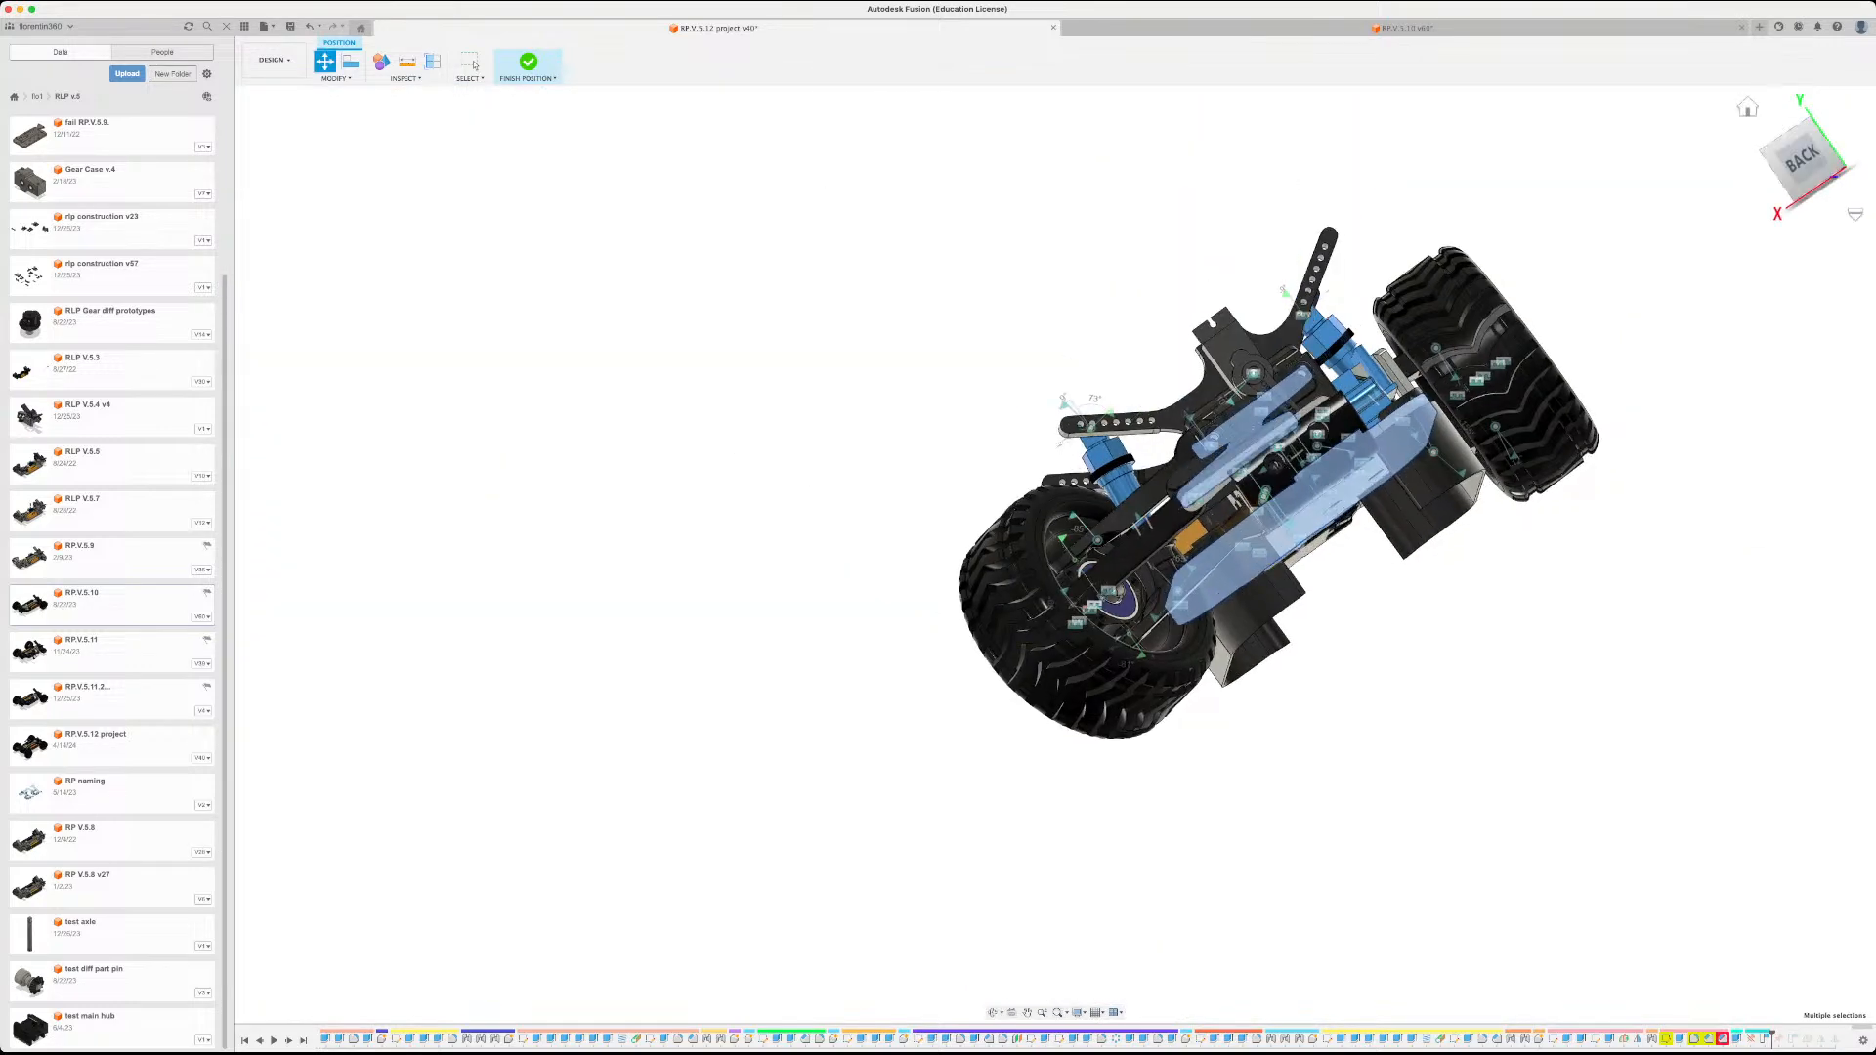
click(1805, 163)
scroll(1357, 608, up, 5)
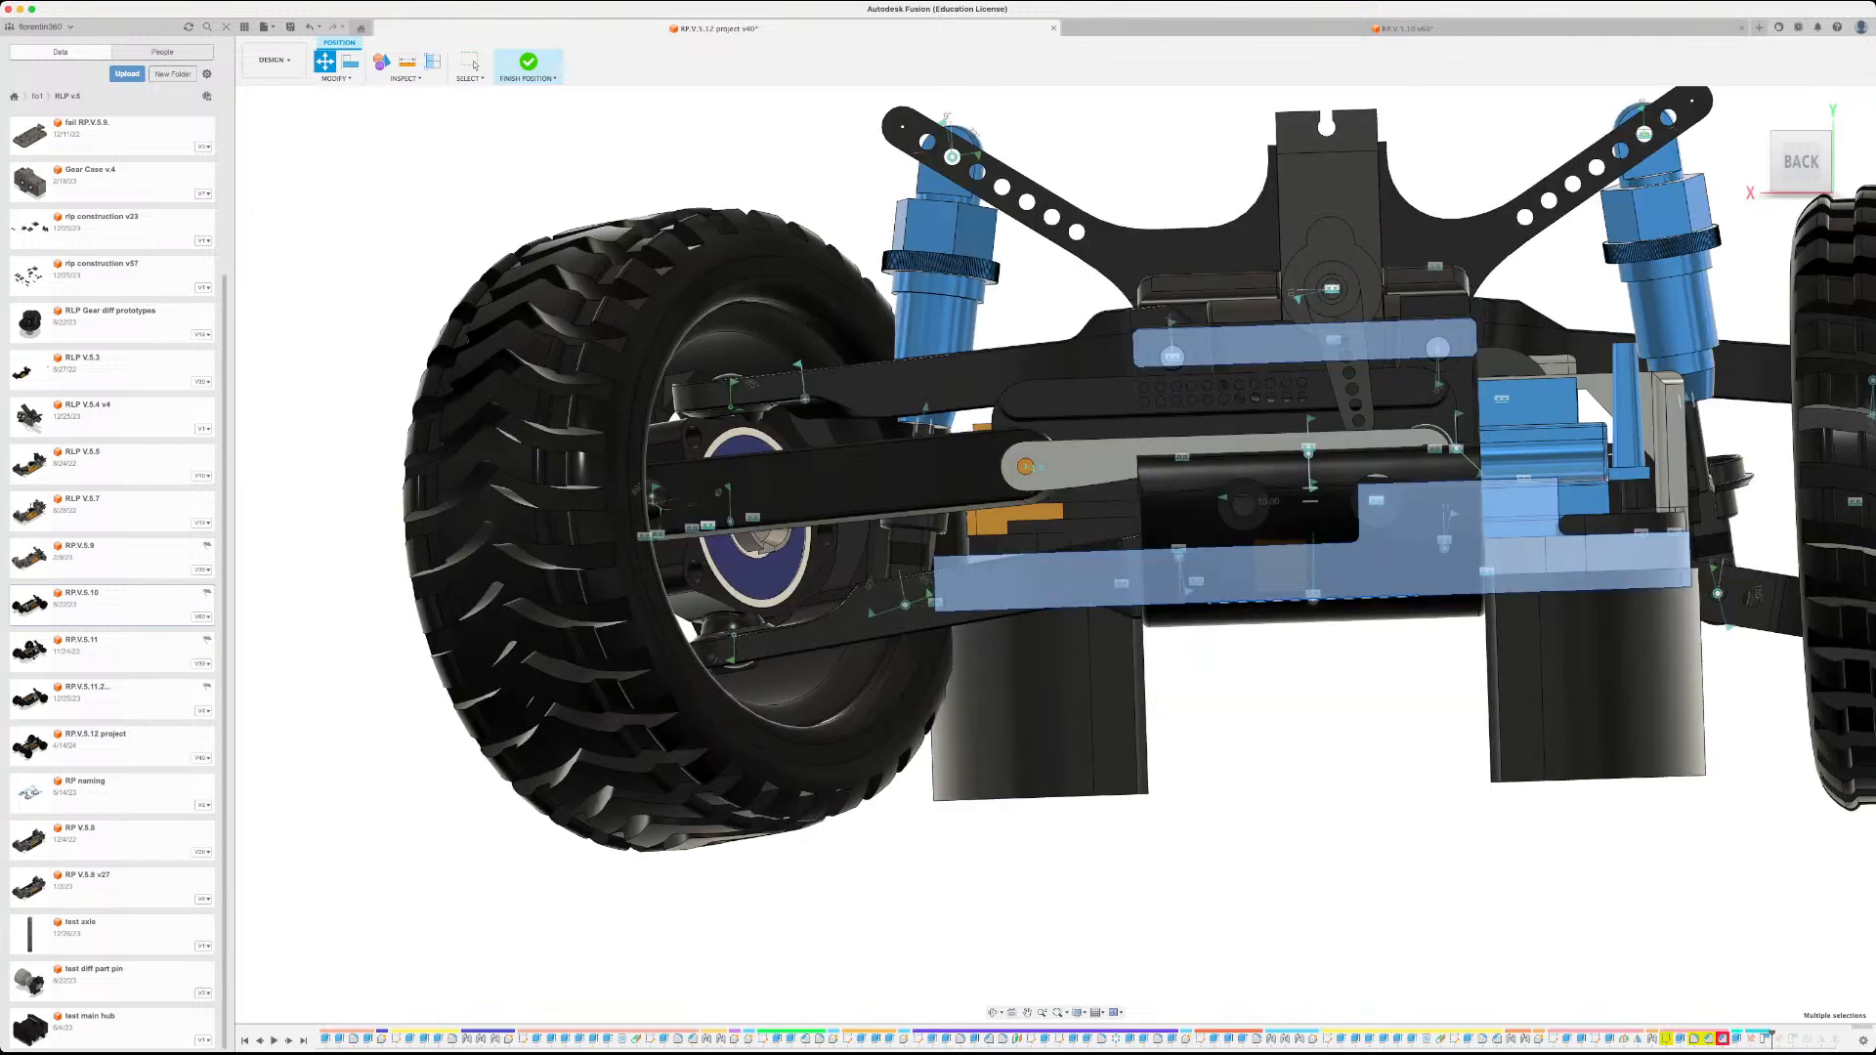
scroll(1359, 622, up, 1)
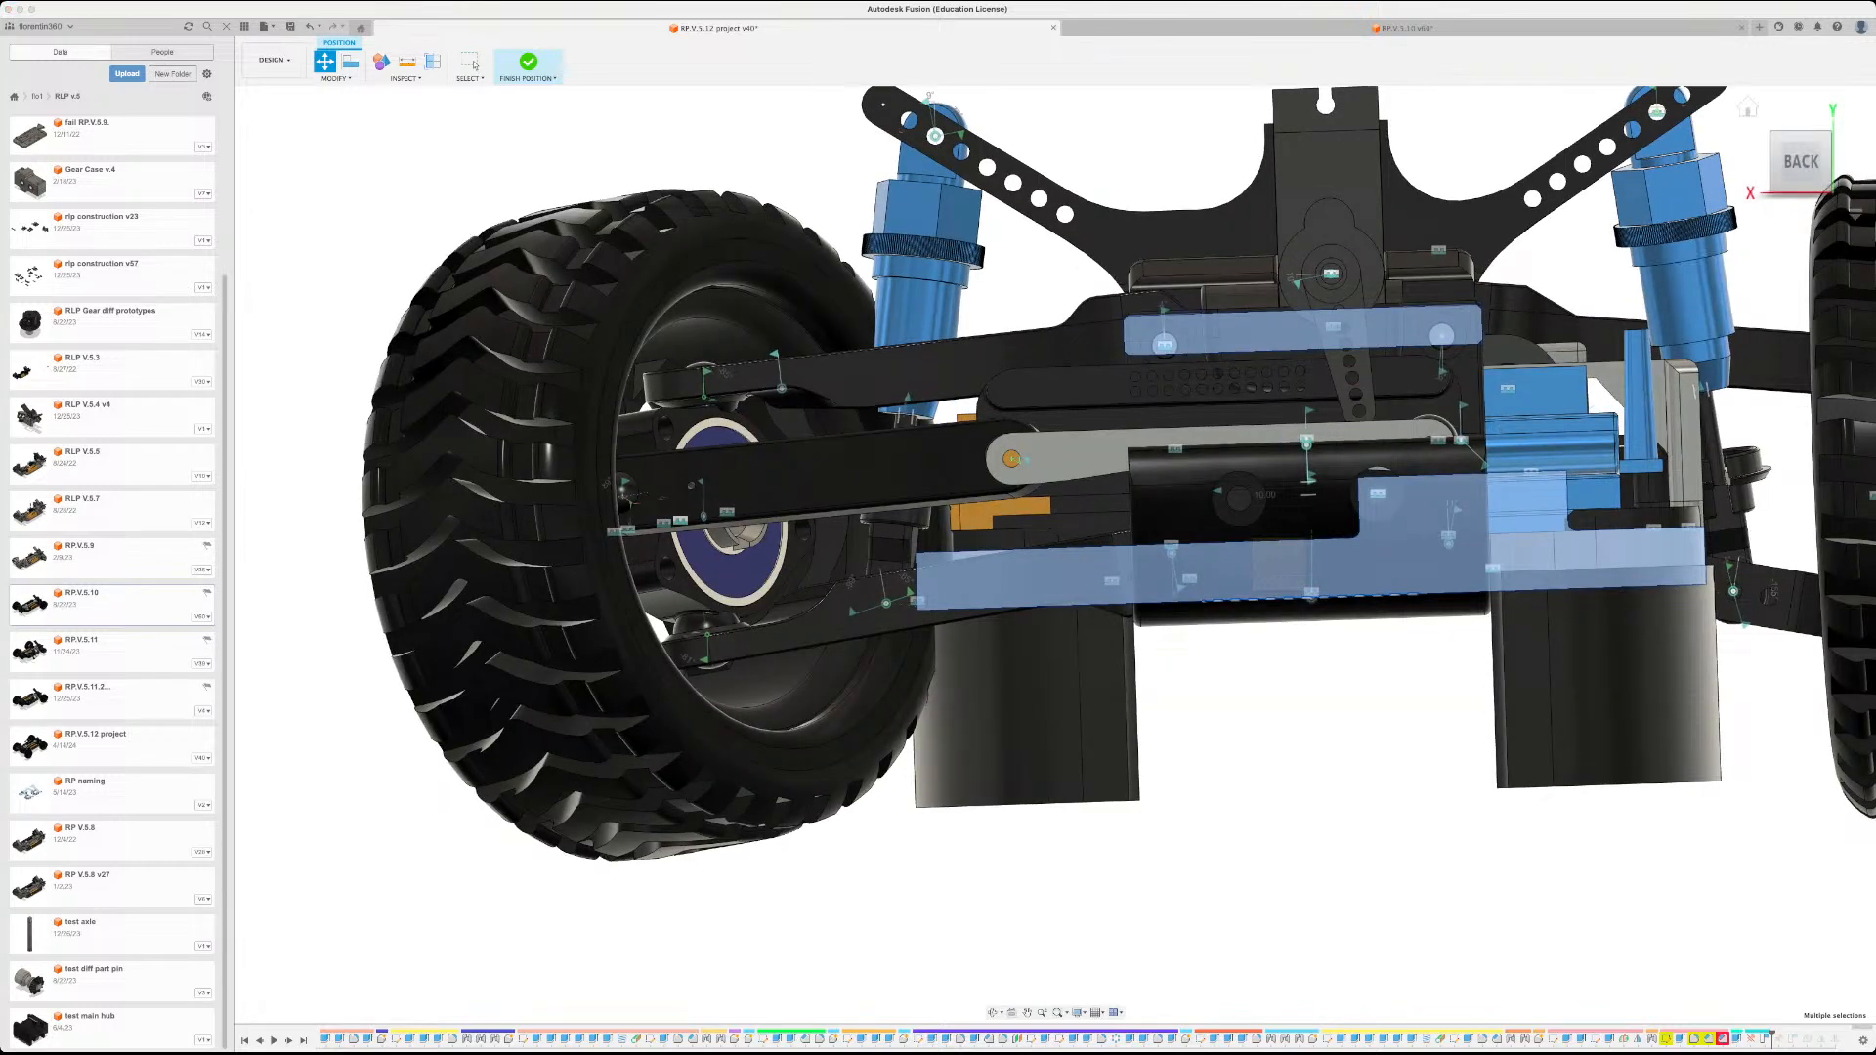
key(Escape)
- Restart the component move and try picking the main chassis and the rounded hub edge beside the origin point
middle_drag(1356, 586, 1153, 582)
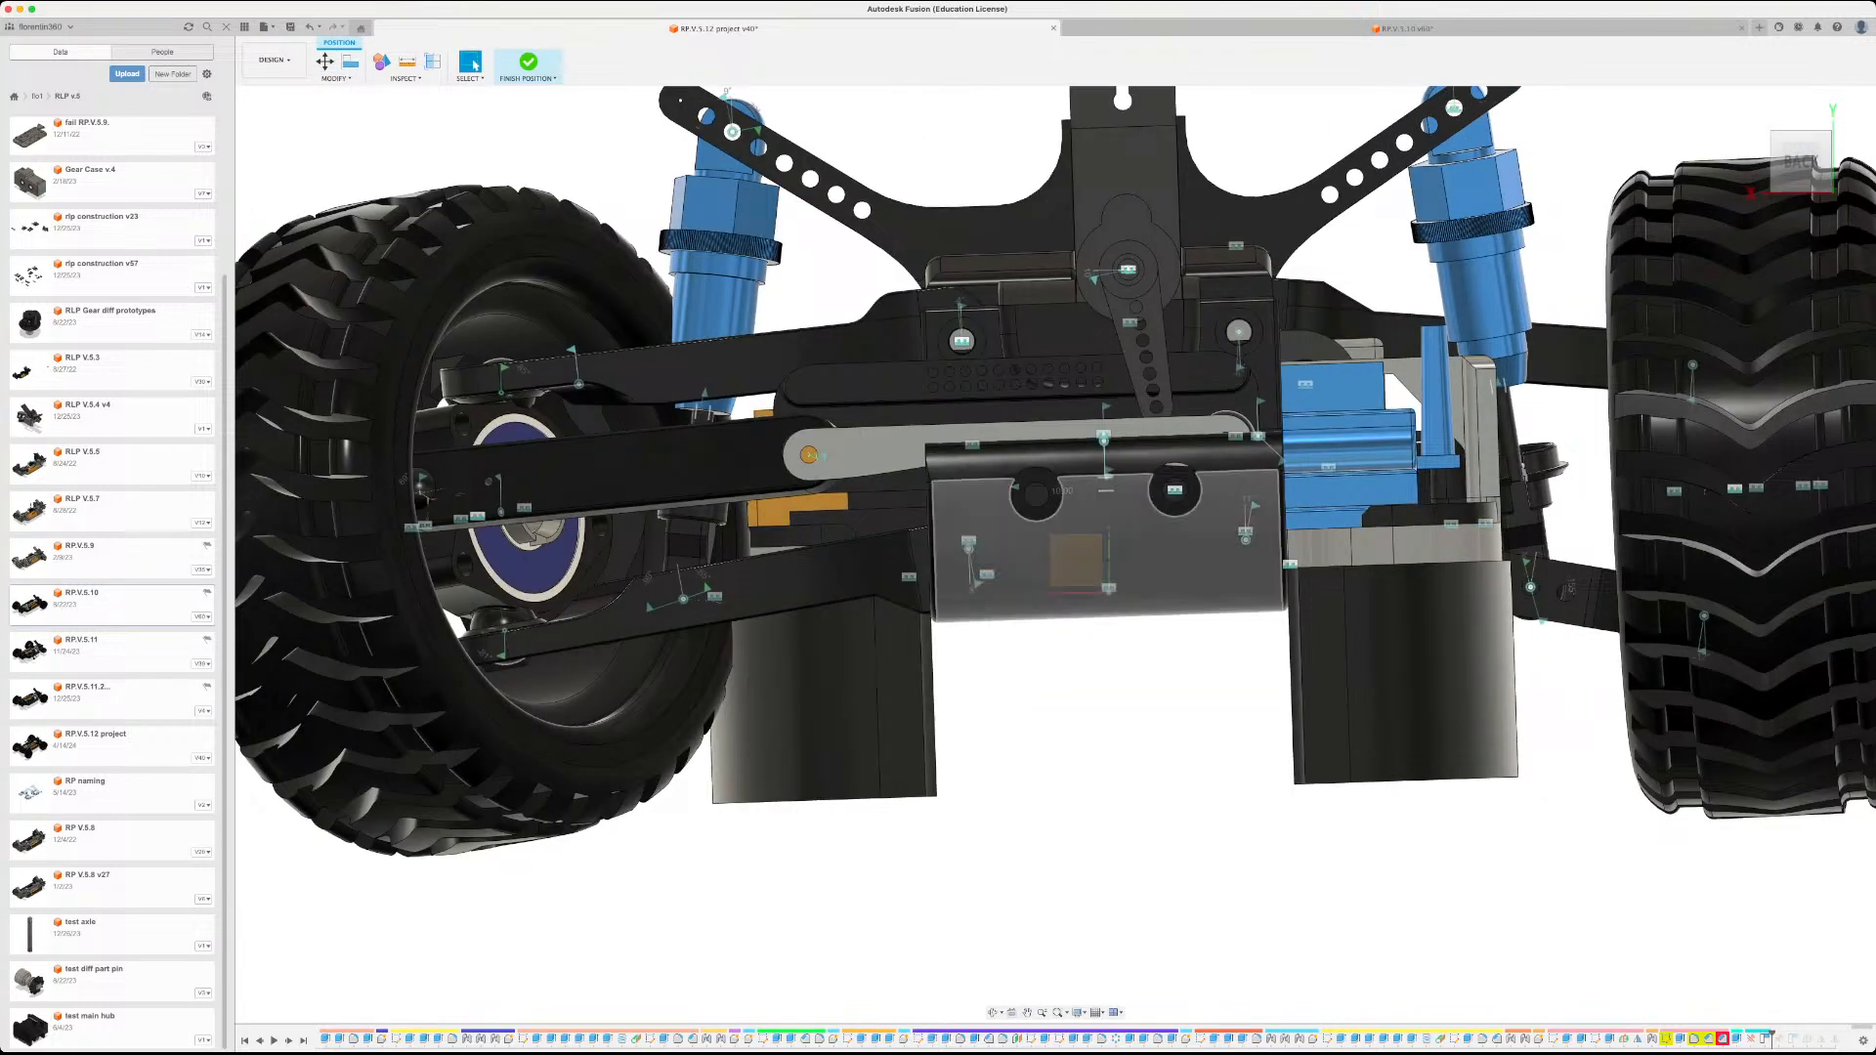
scroll(1160, 578, up, 1)
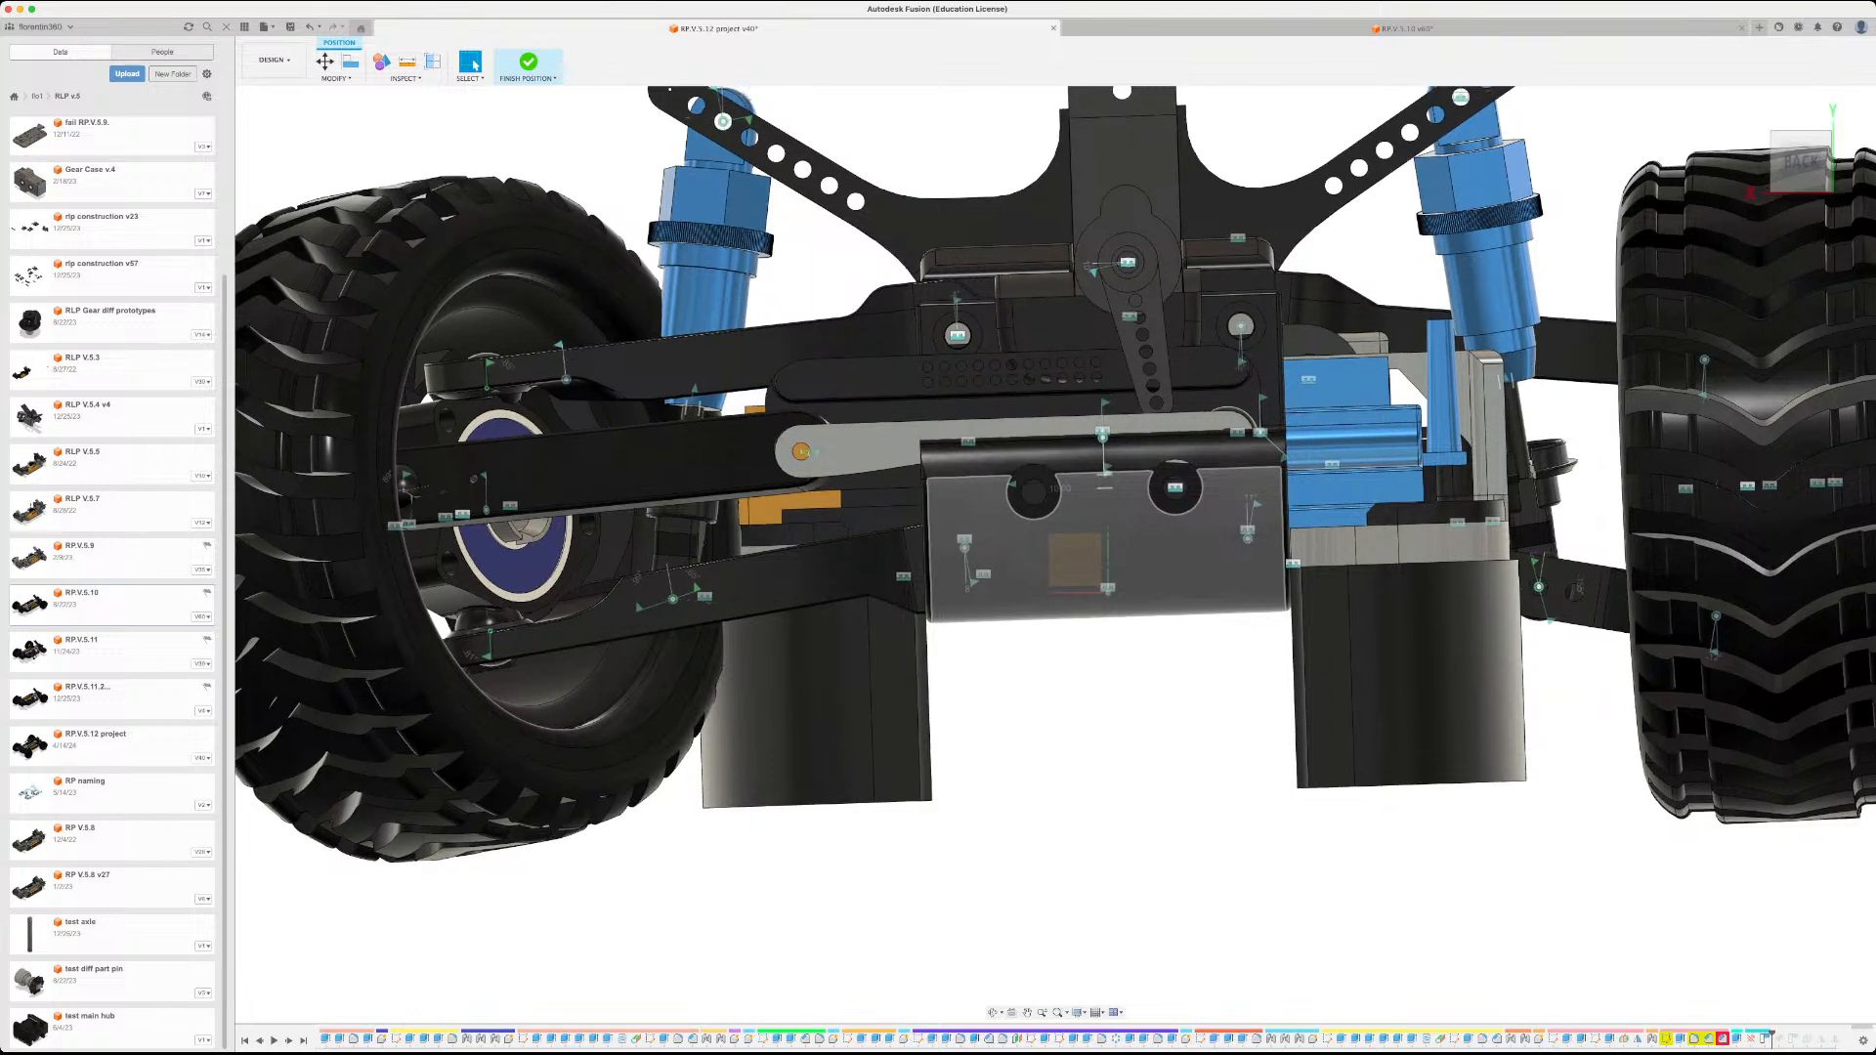
click(324, 61)
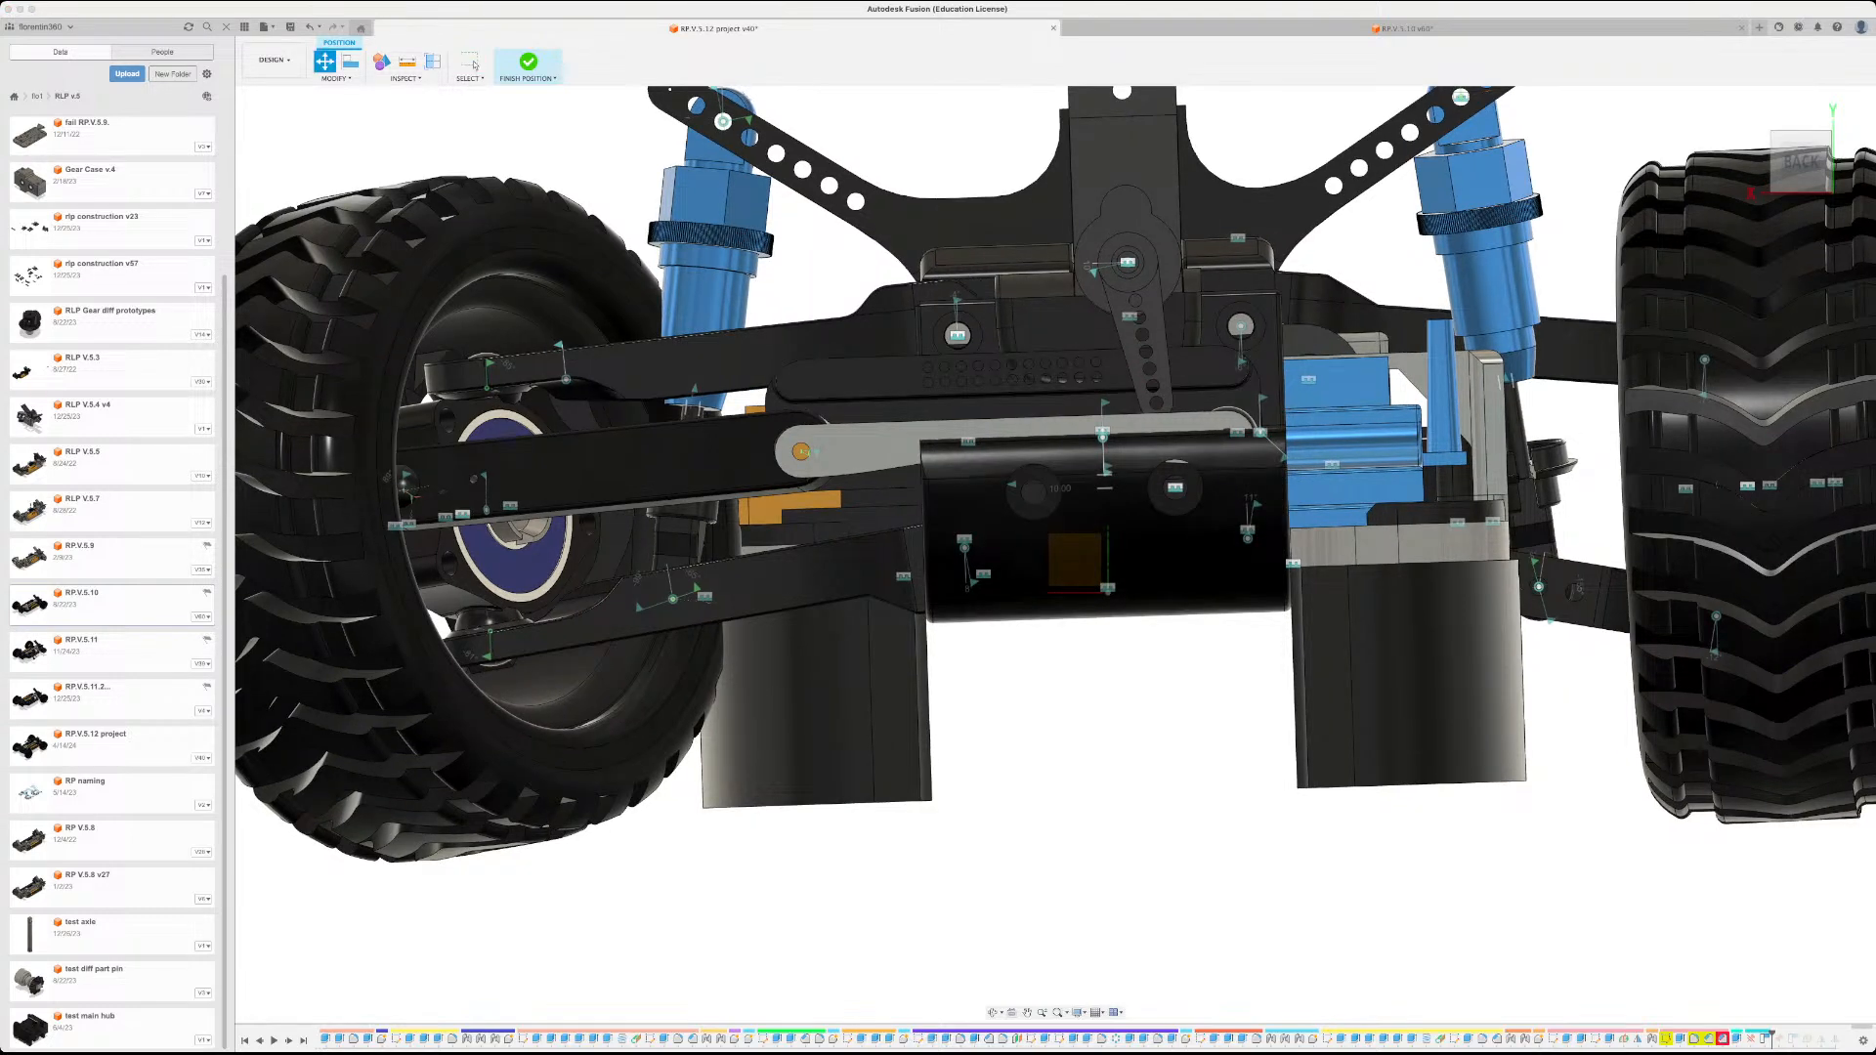
shift+middle_drag(1407, 684, 1260, 635)
scroll(1337, 543, up, 5)
middle_drag(1337, 543, 1301, 200)
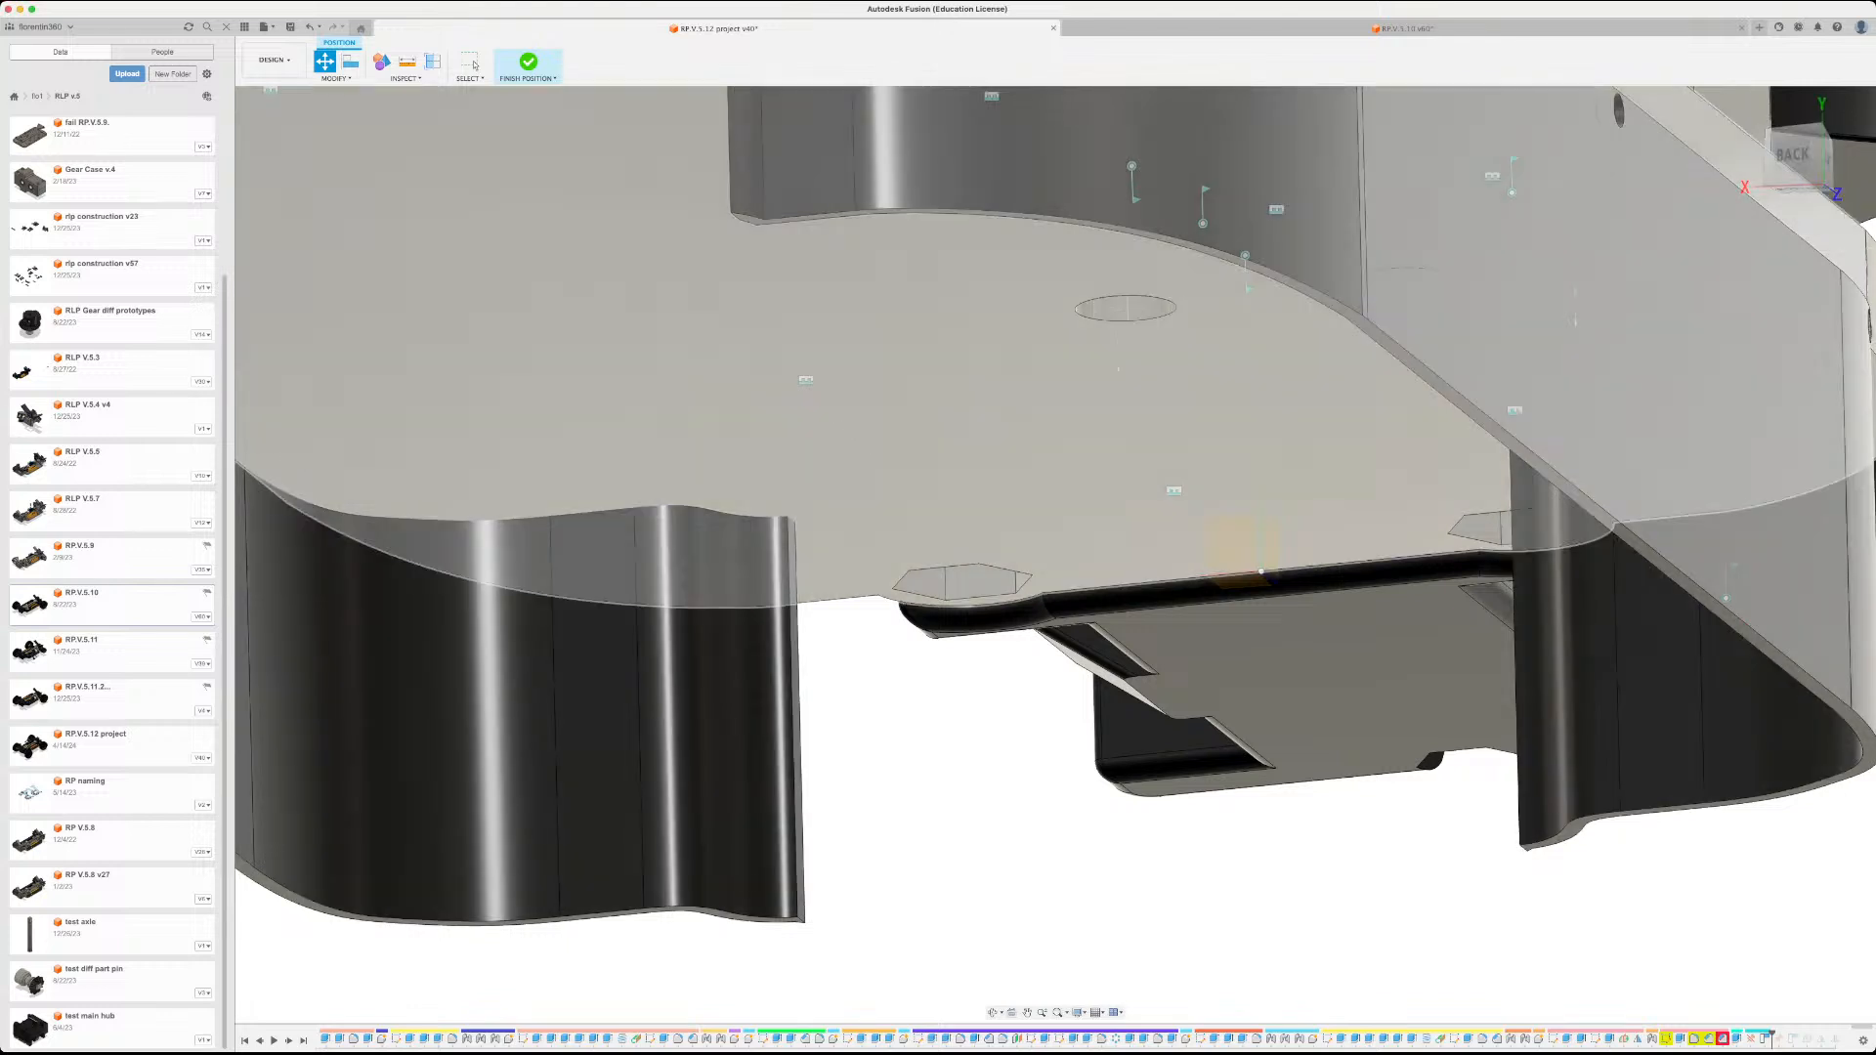
click(1260, 571)
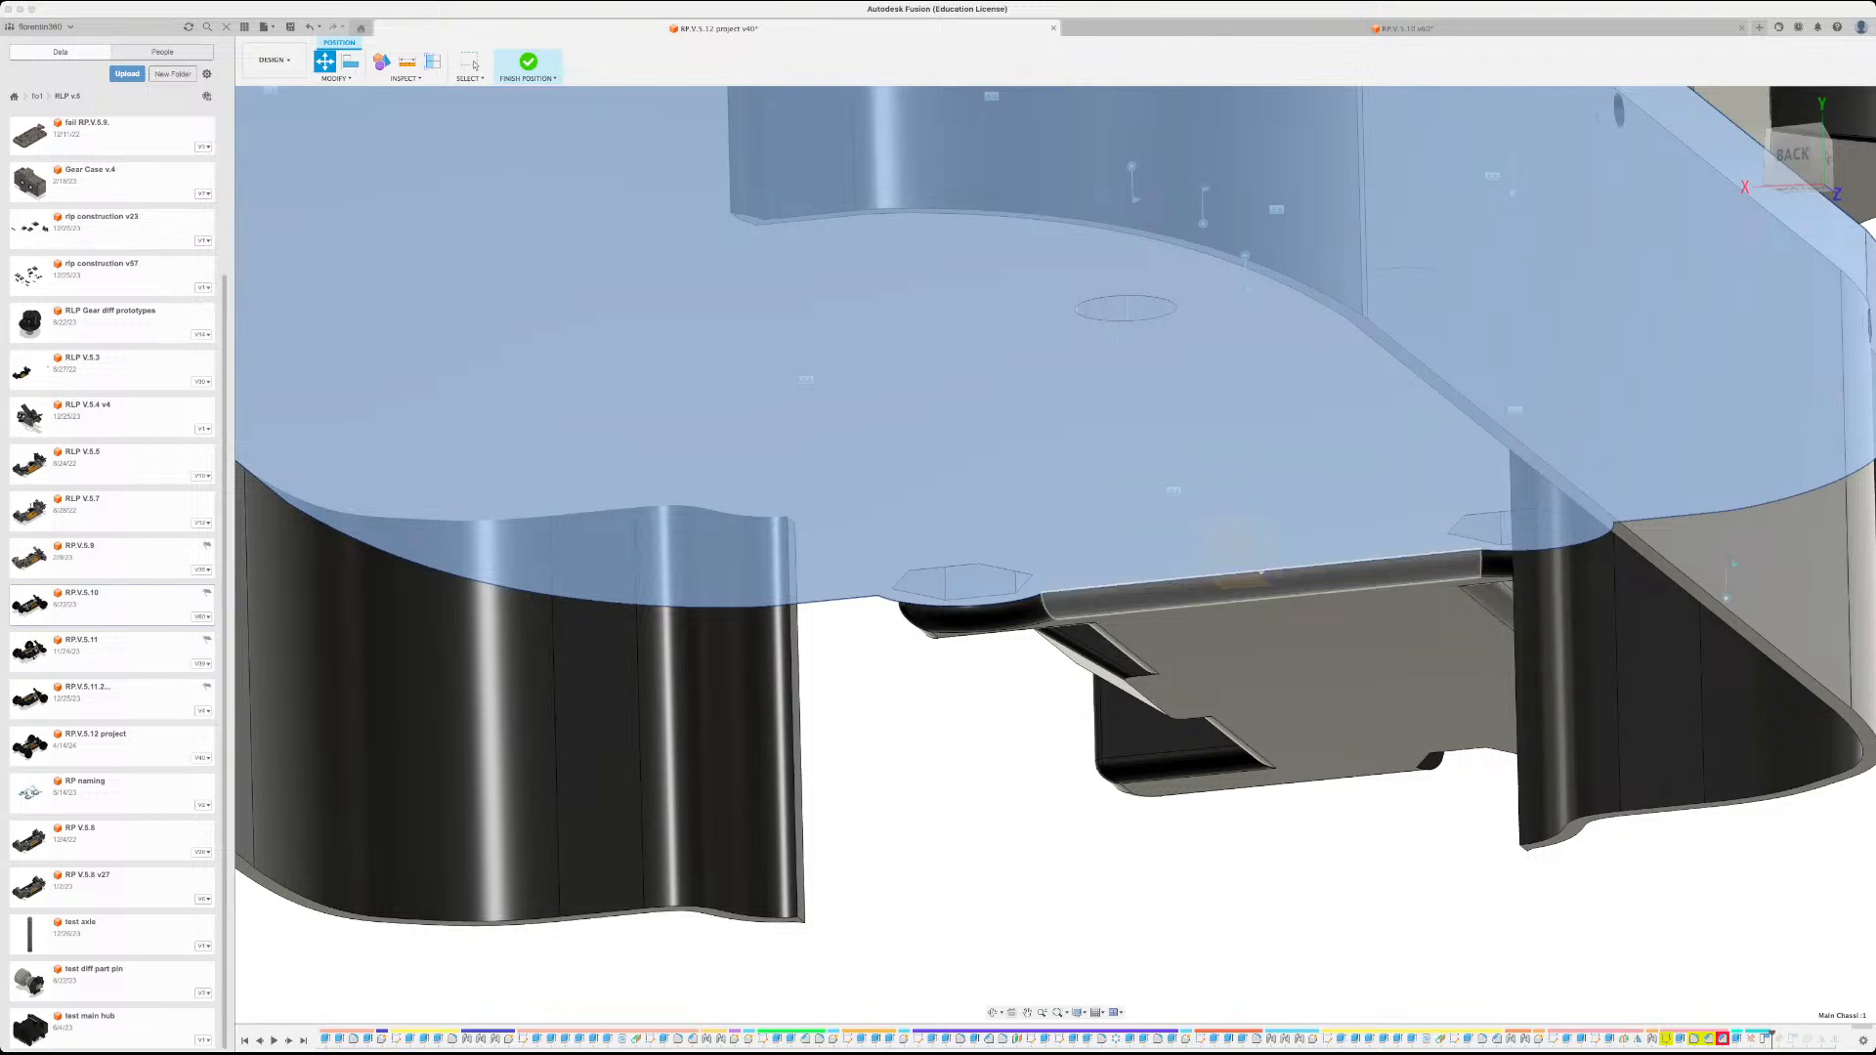
scroll(1241, 579, up, 8)
shift+middle_drag(1241, 578, 1021, 575)
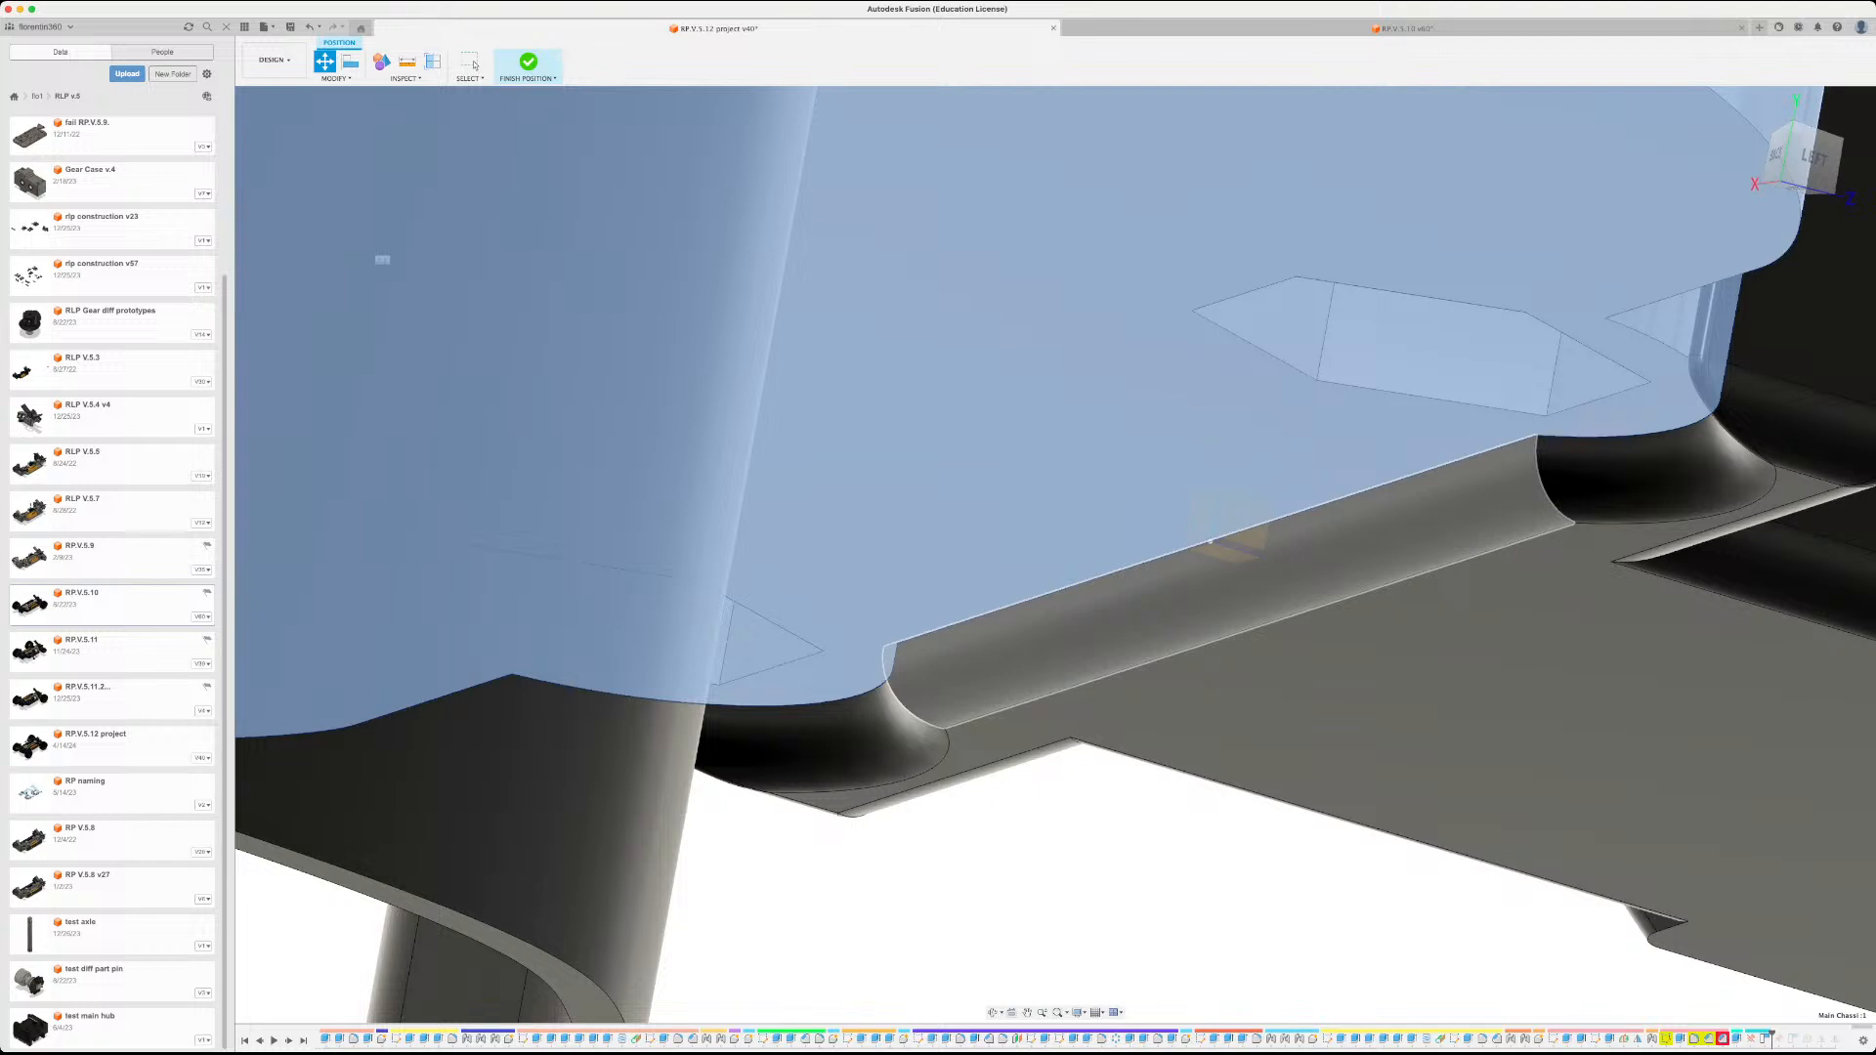
click(1324, 575)
shift+middle_drag(1324, 575, 1286, 503)
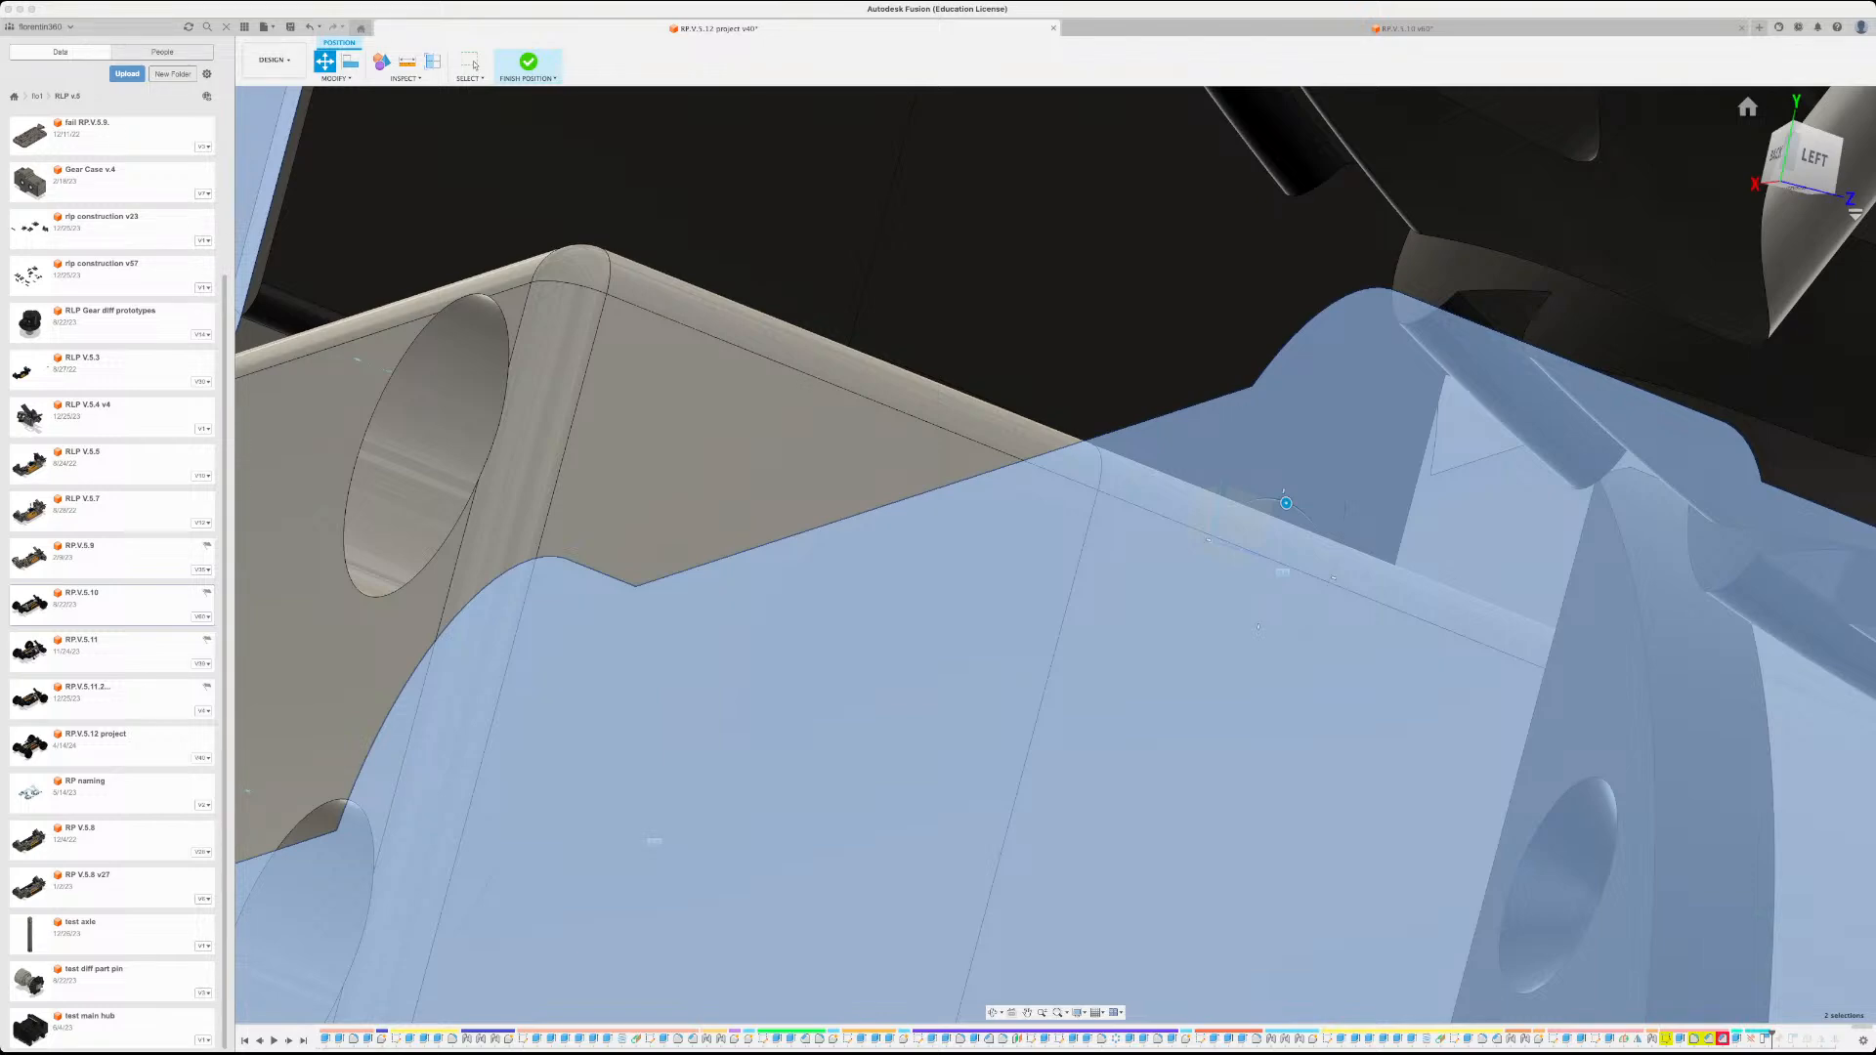
- Inspect how the chassis sits in the front view and cancel the restarted component move
scroll(1286, 504, down, 10)
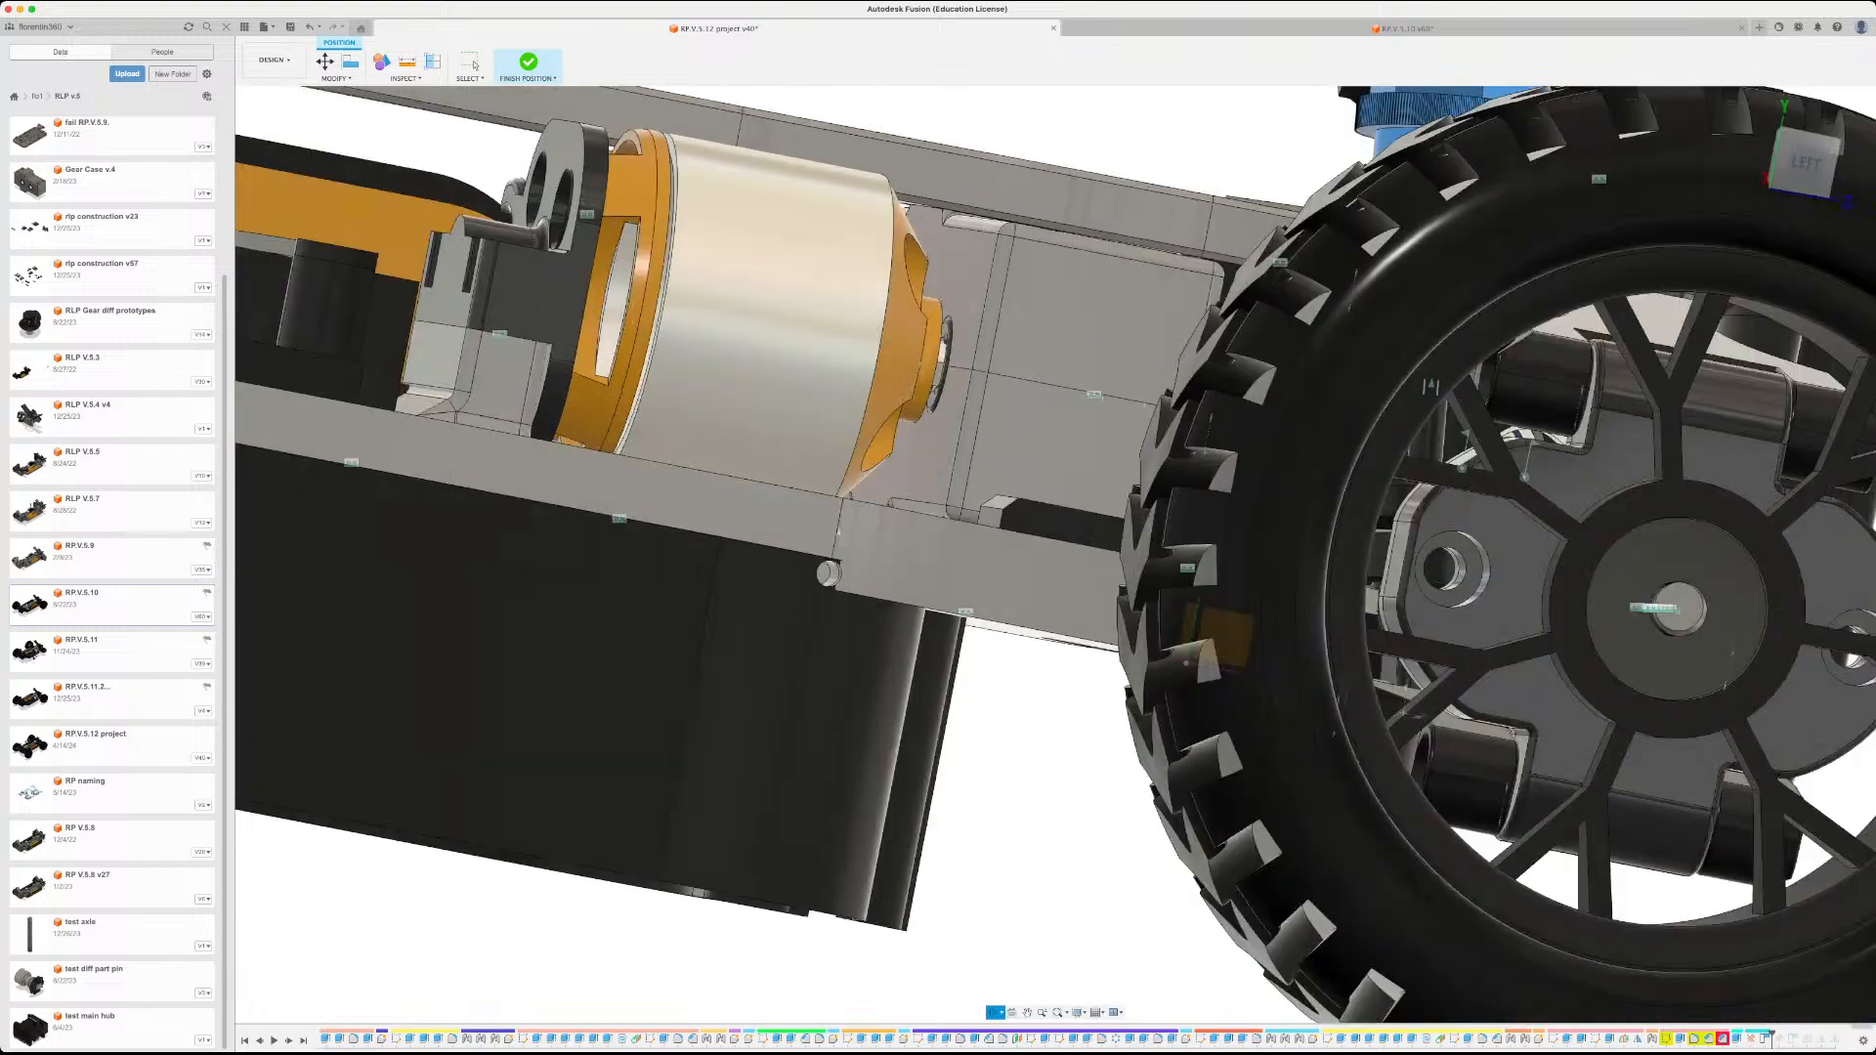
shift+middle_drag(1286, 504, 1148, 567)
scroll(1124, 474, down, 1)
scroll(1124, 474, down, 5)
click(1802, 158)
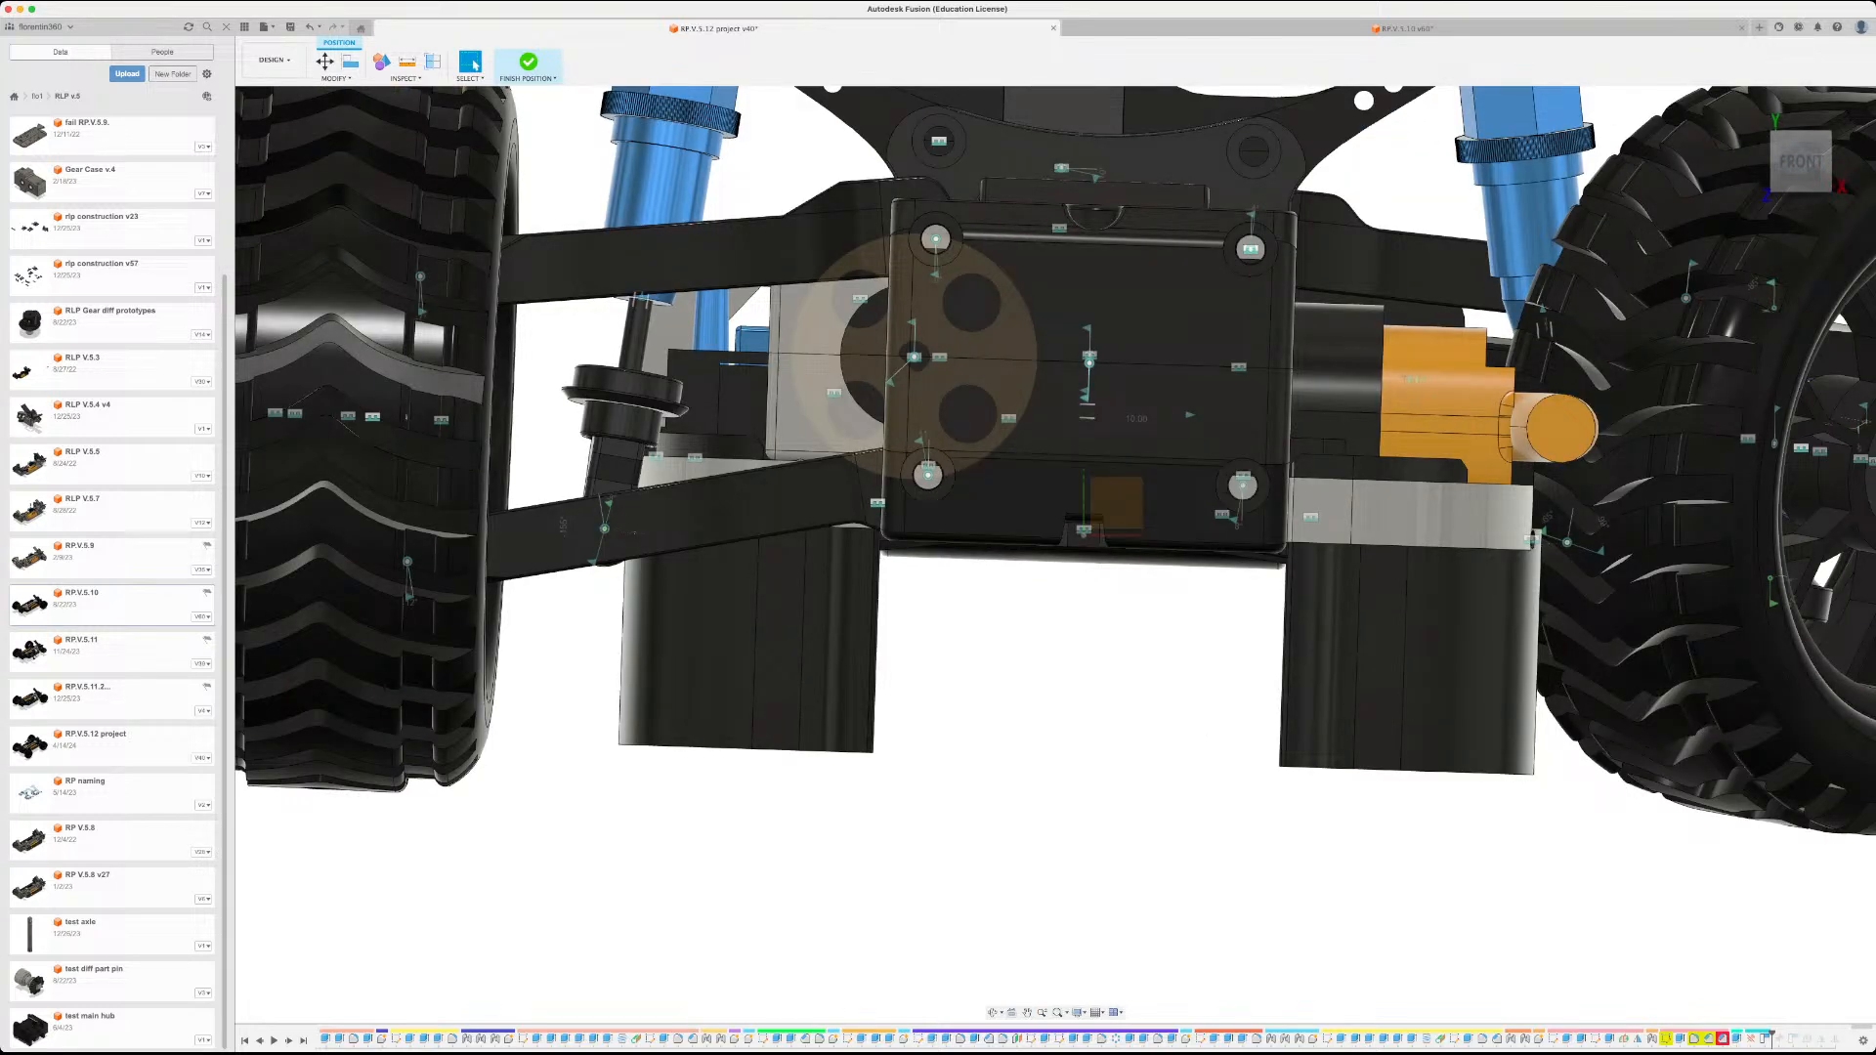
click(325, 60)
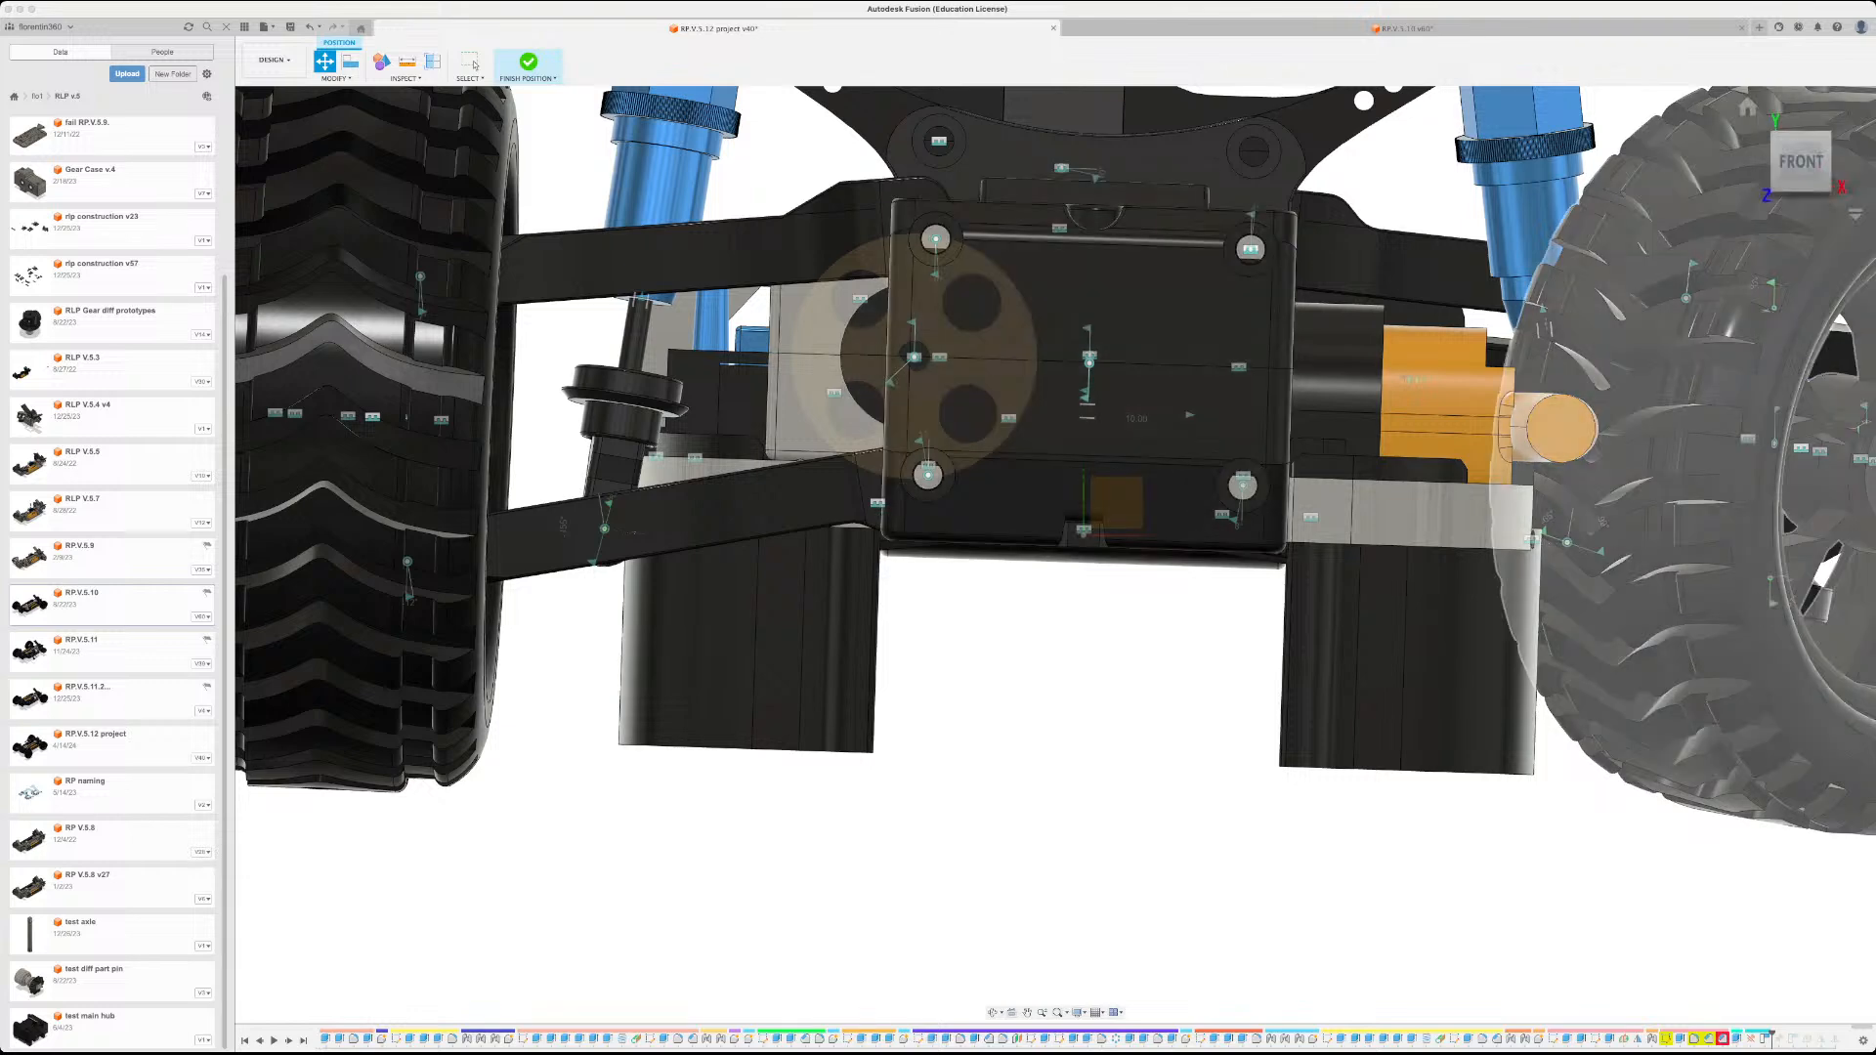
key(Escape)
- Align the main chassis's underside face with the origin point at the hub edge
click(350, 62)
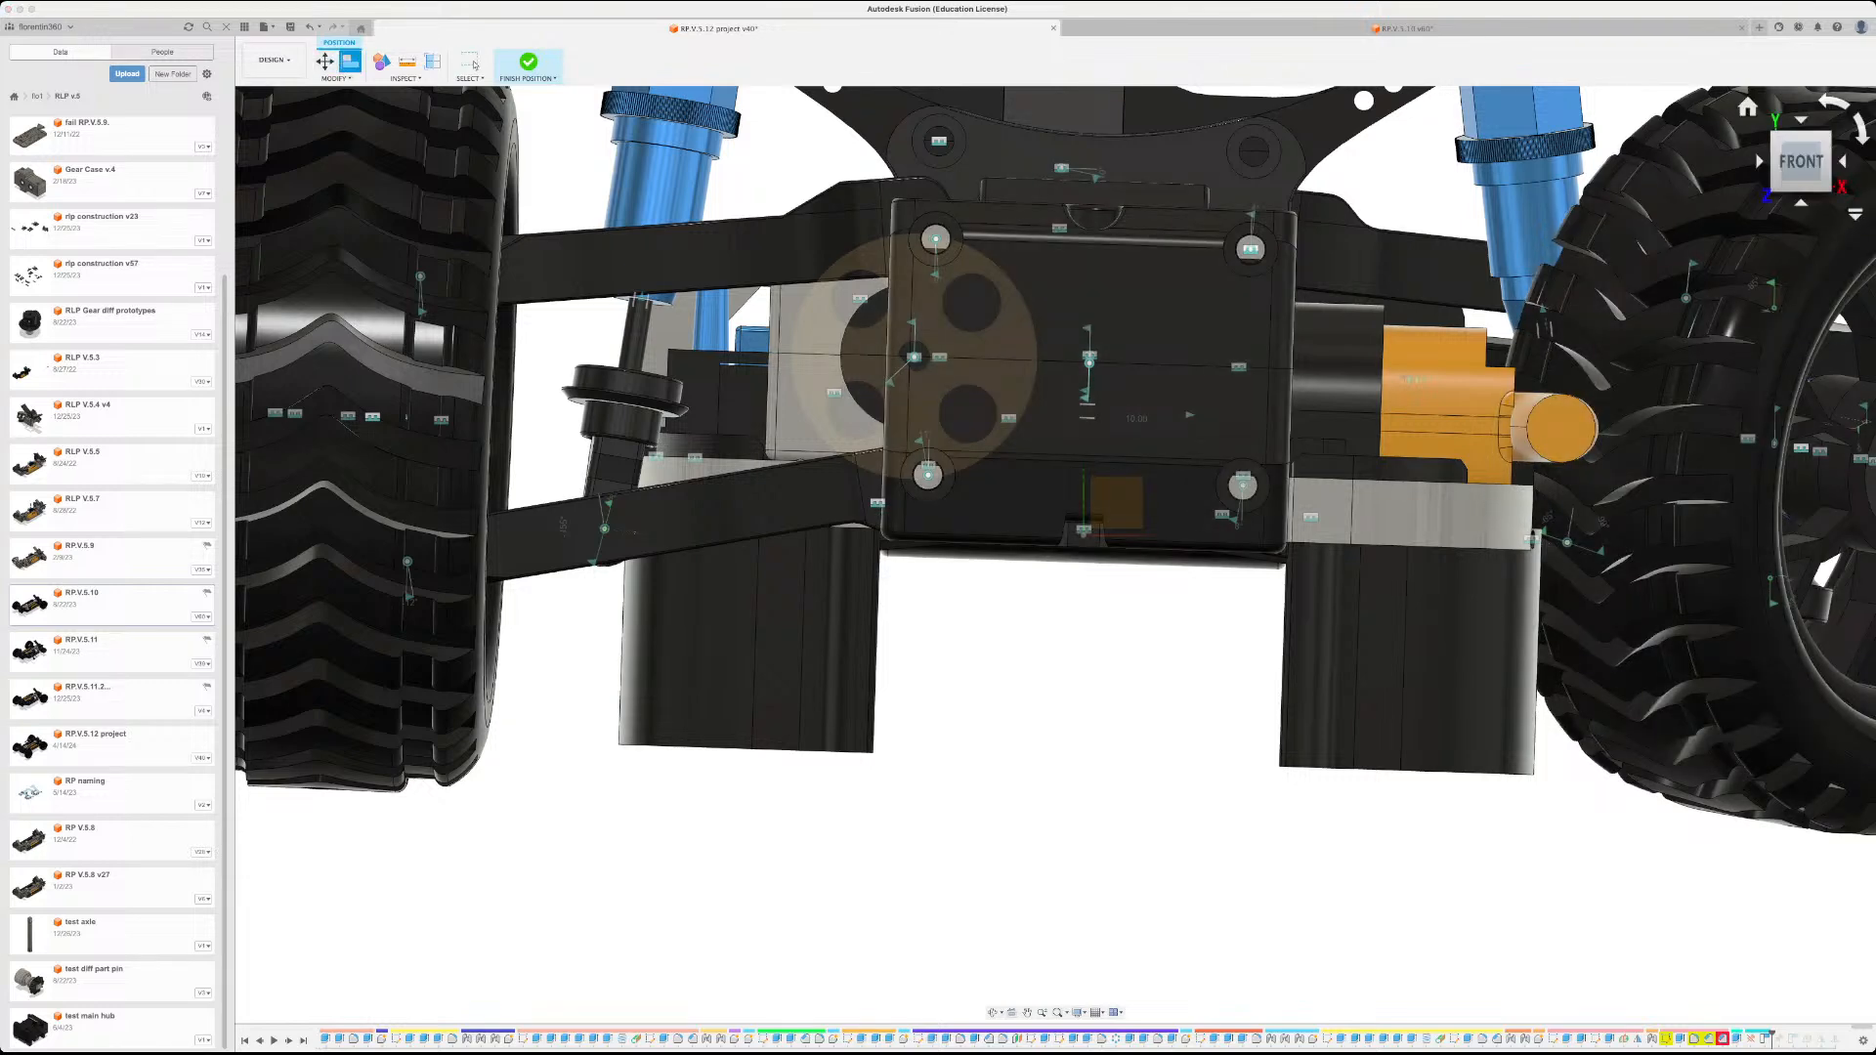
shift+middle_drag(1378, 470, 1437, 449)
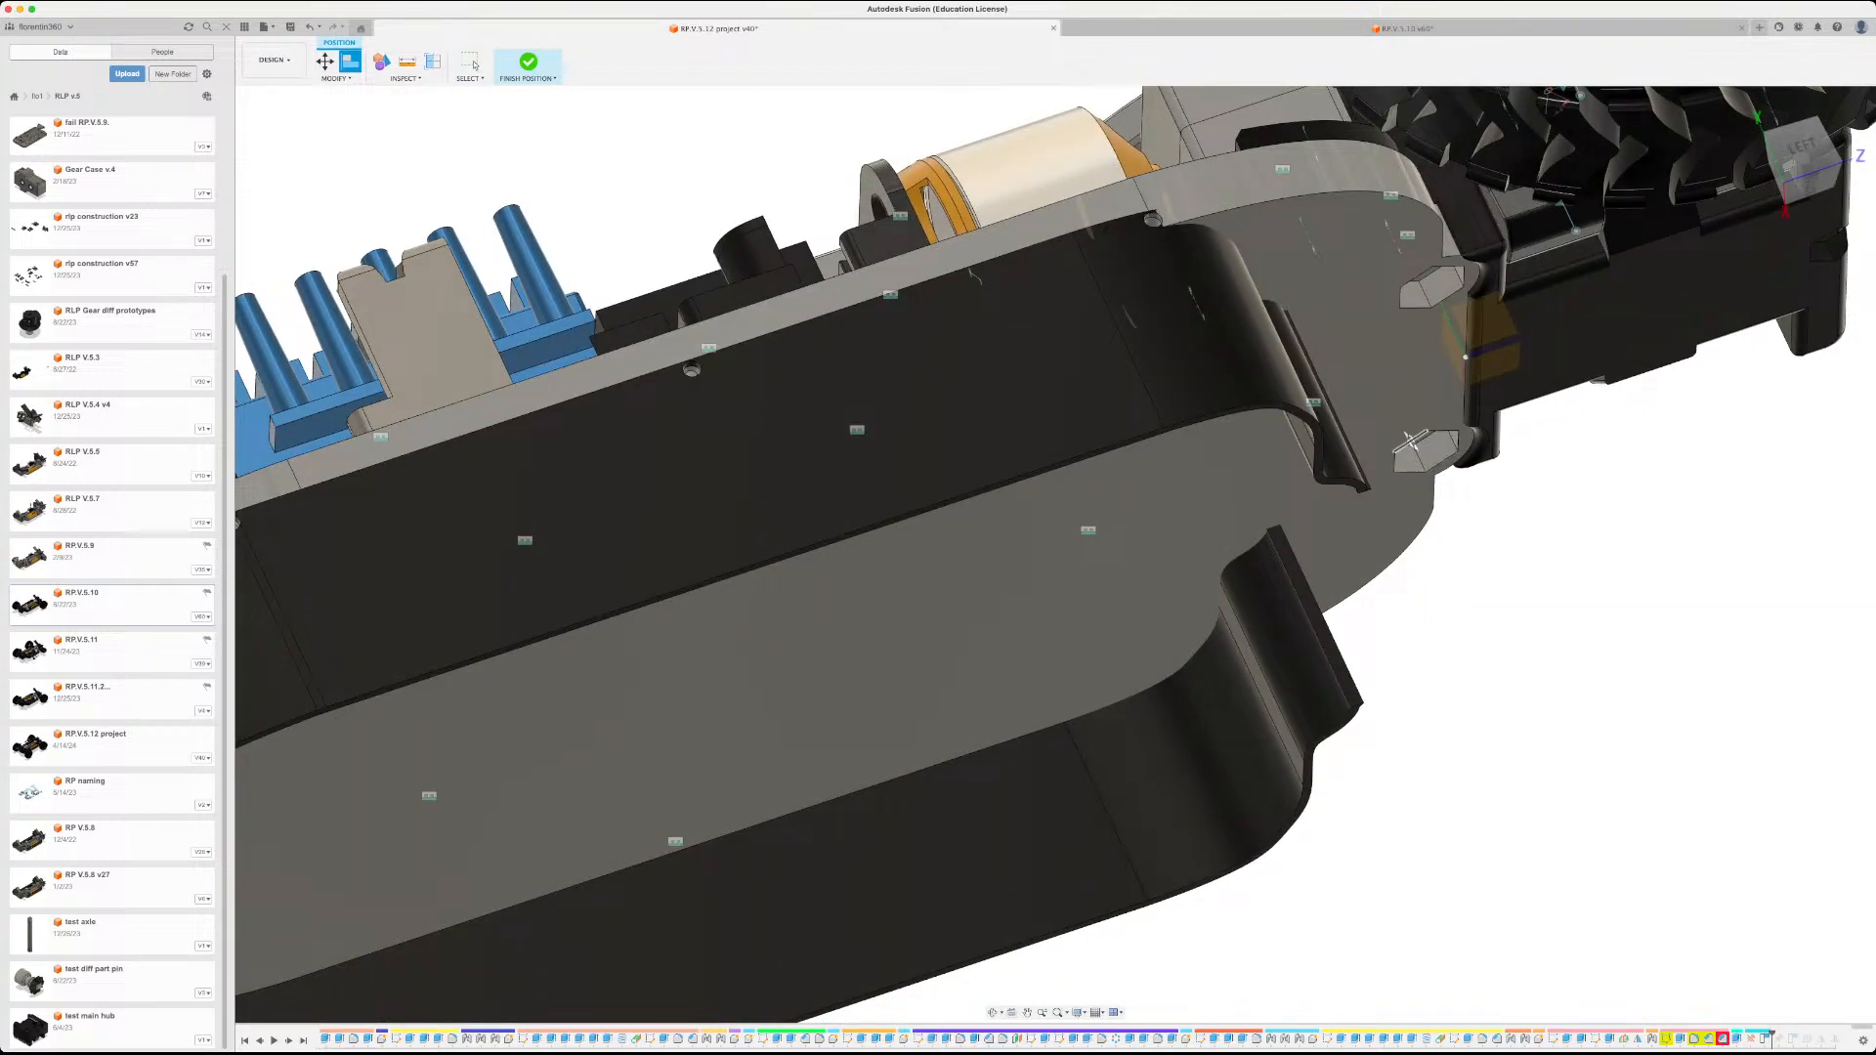
click(1403, 414)
shift+middle_drag(1554, 371, 1495, 332)
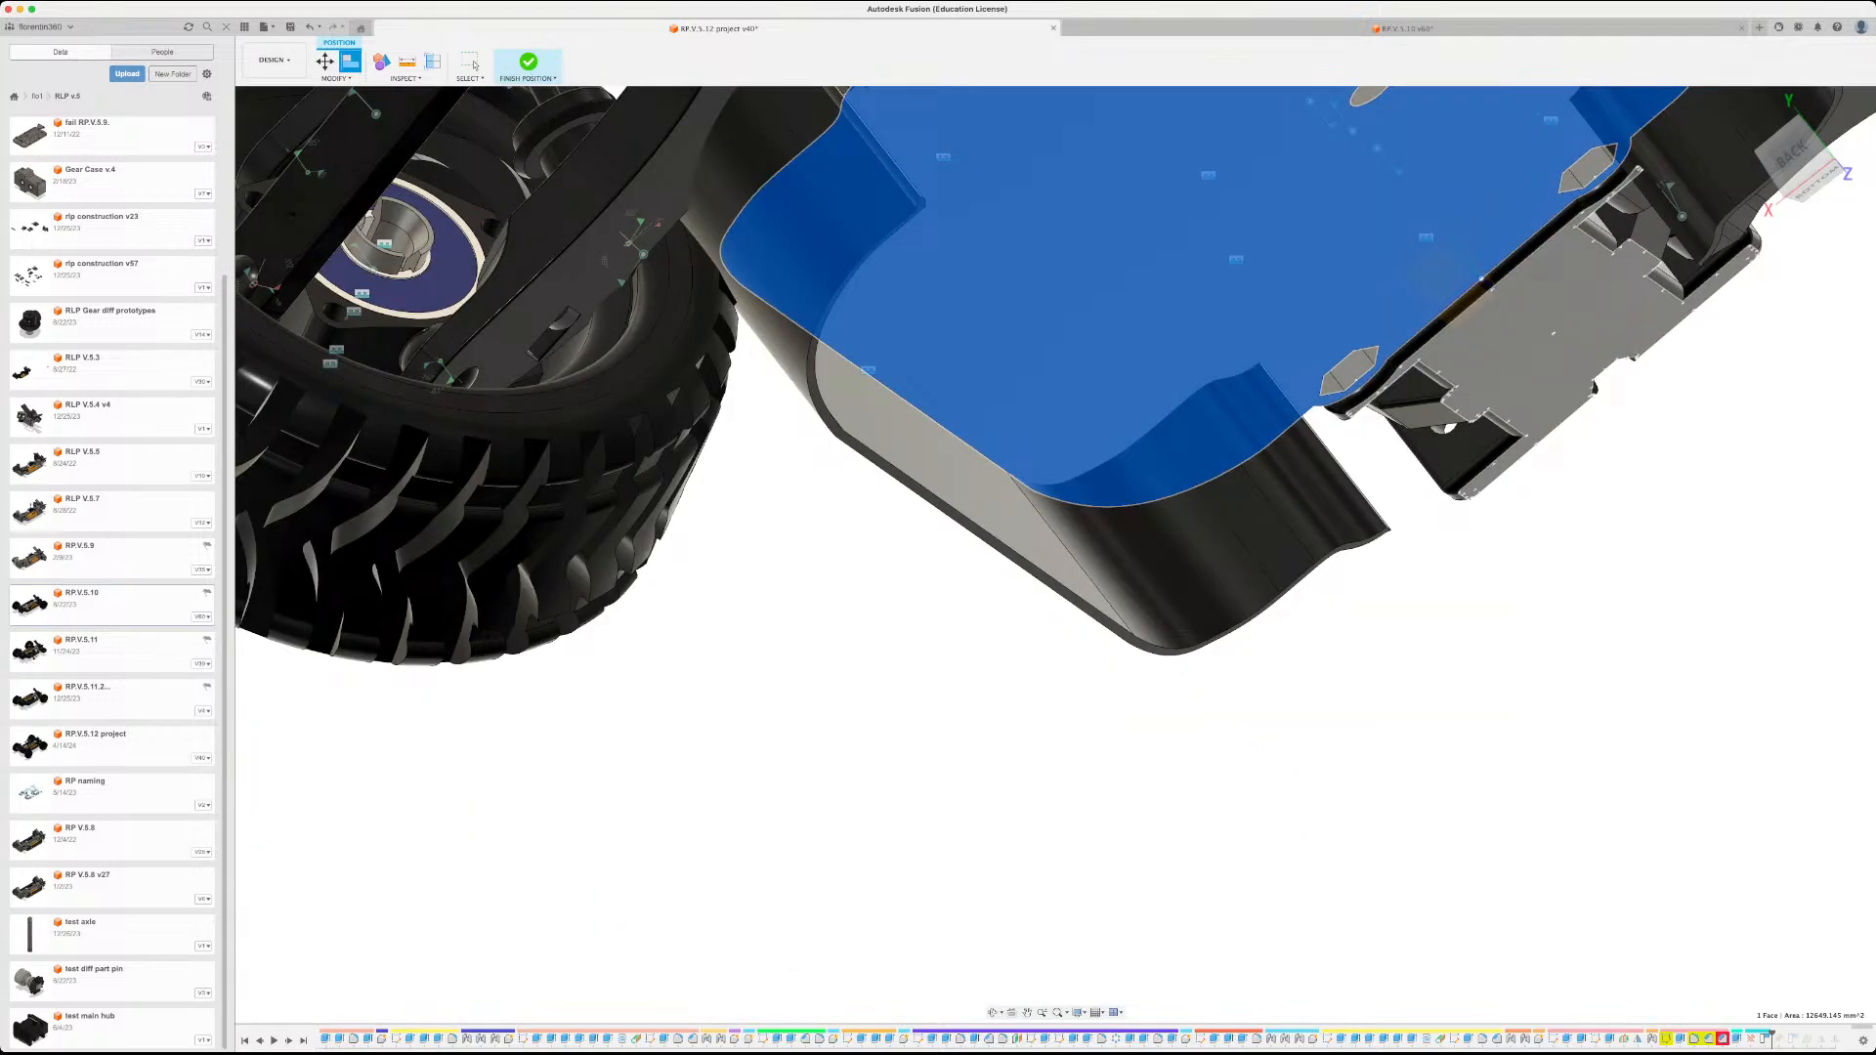
scroll(1480, 283, up, 10)
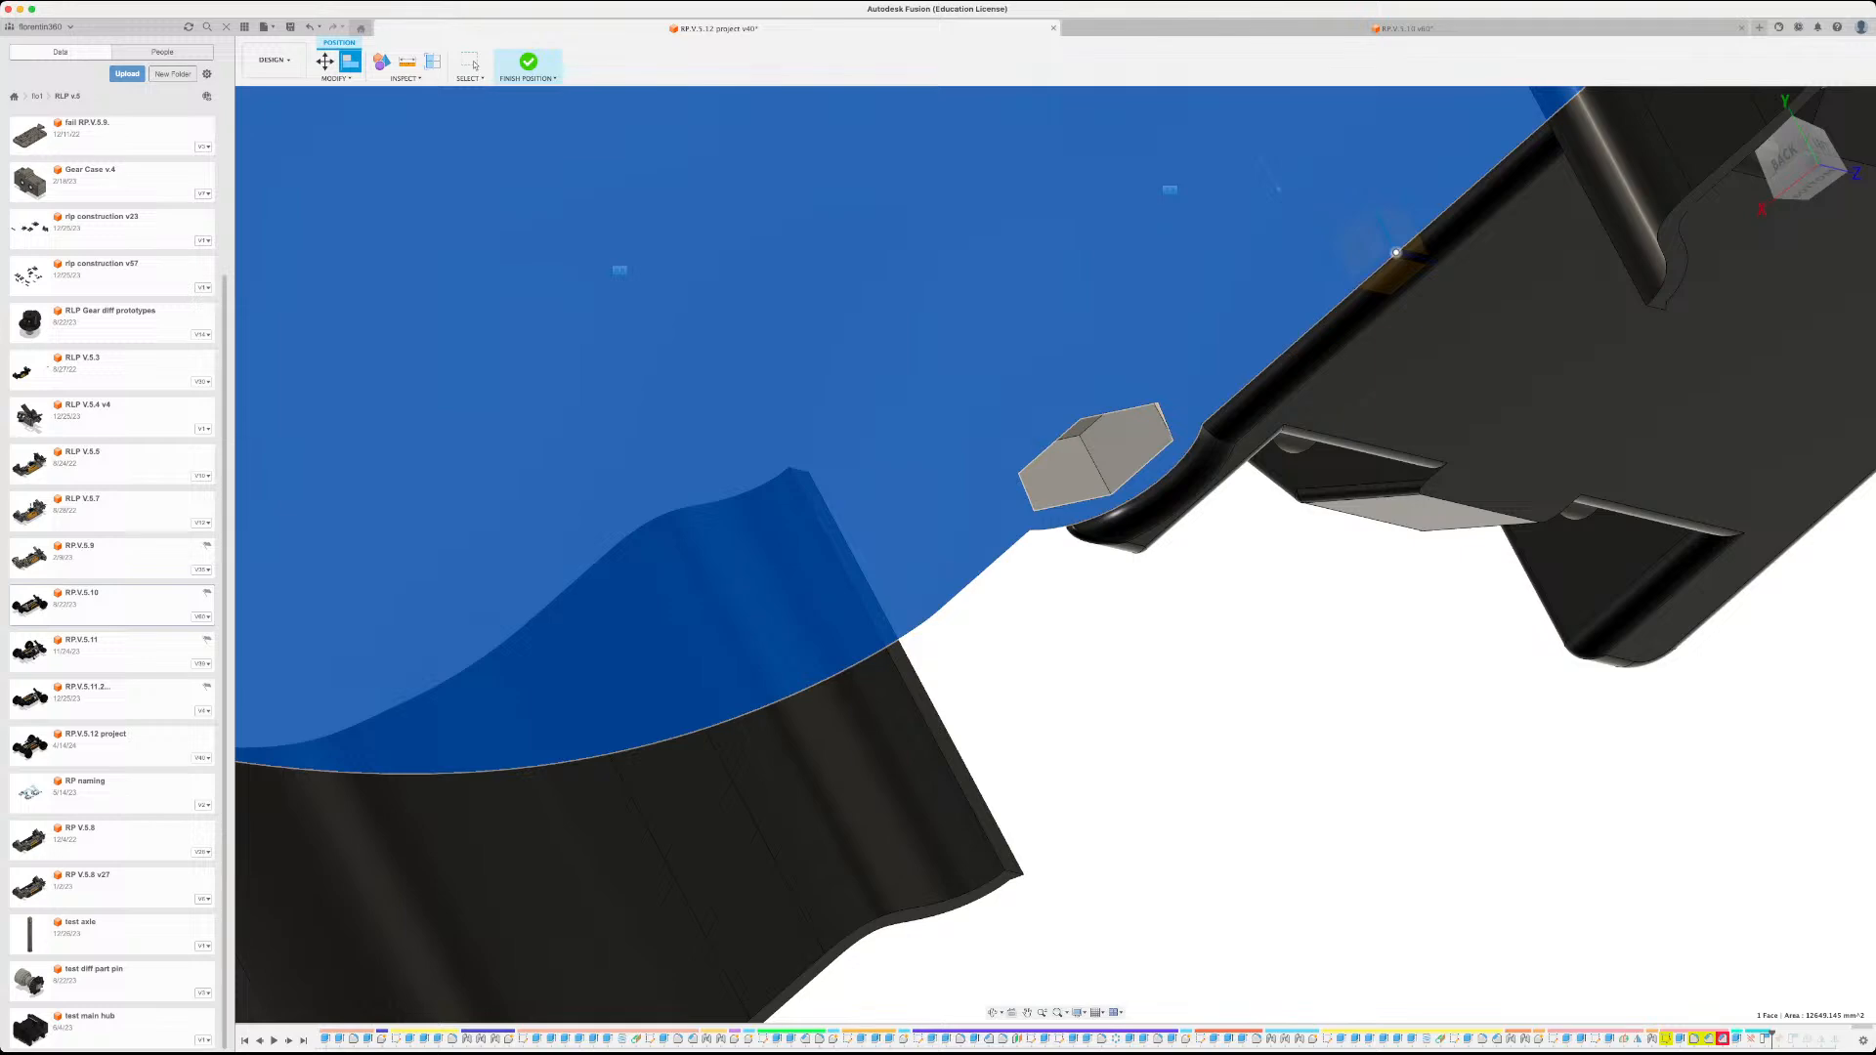
scroll(1396, 253, down, 10)
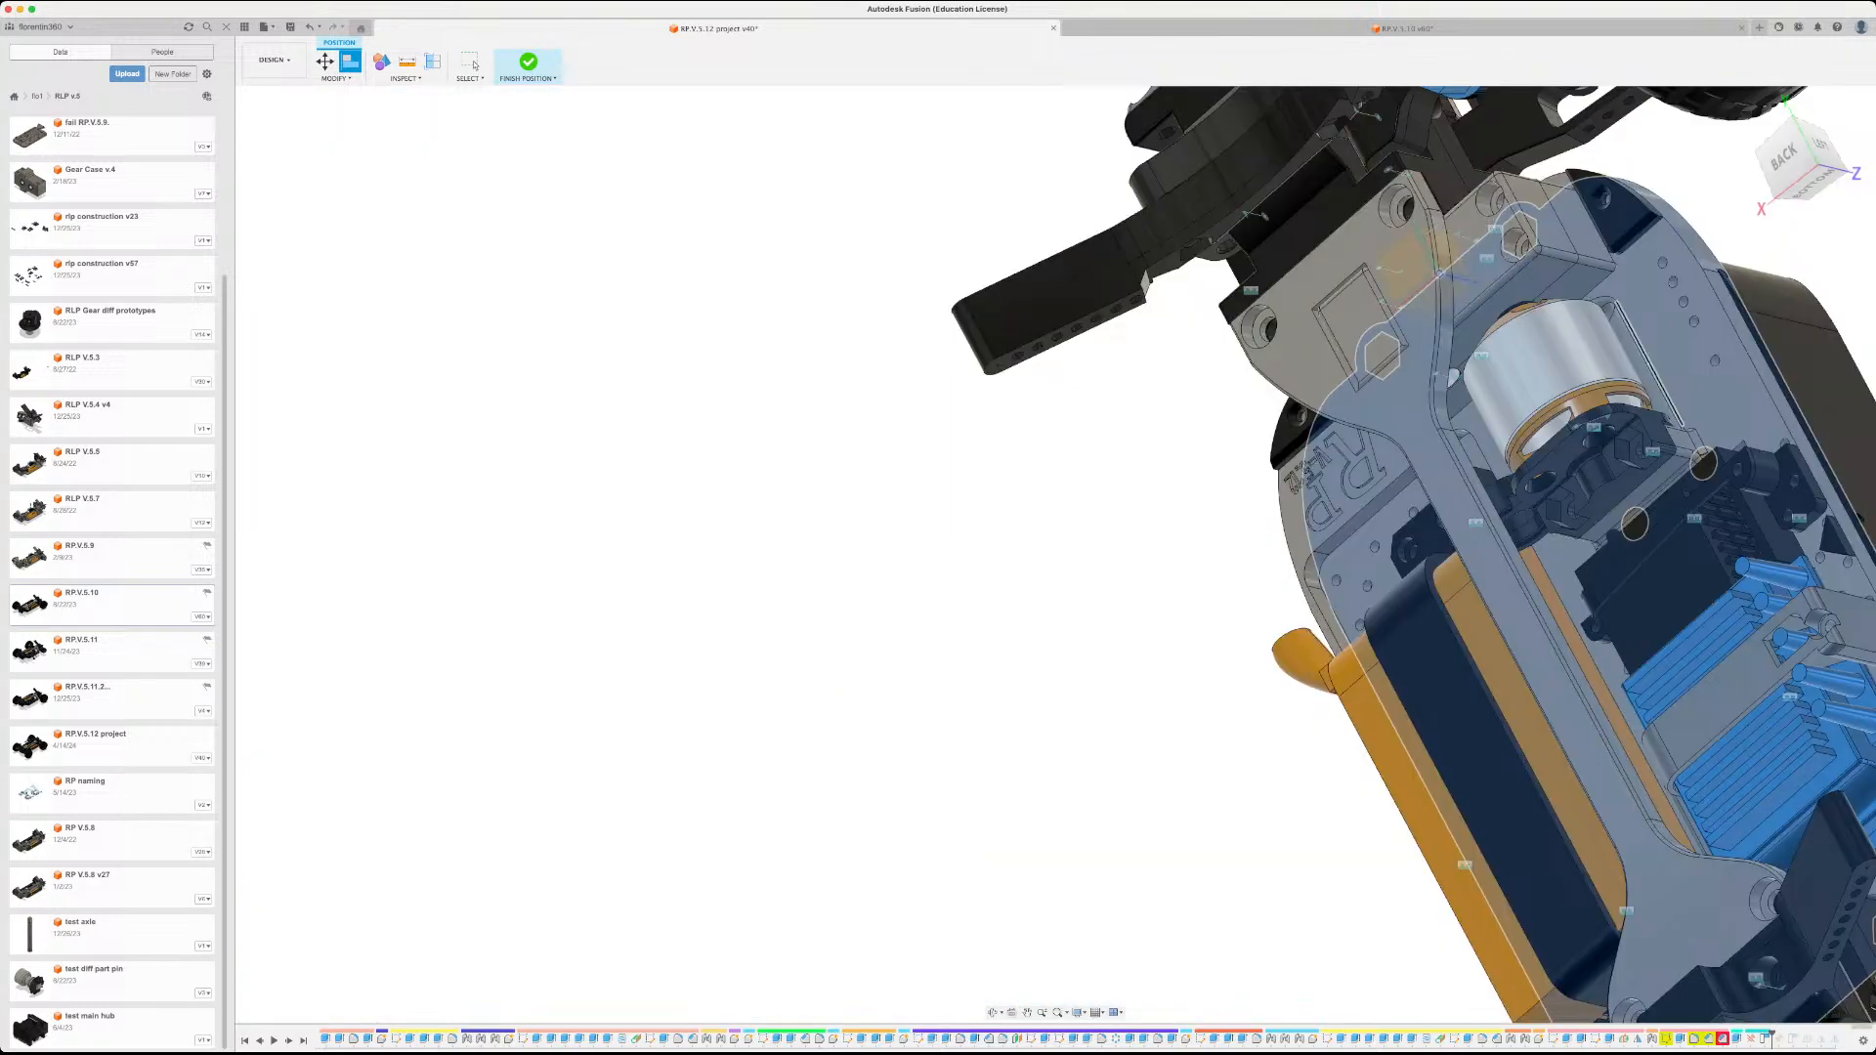
shift+middle_drag(1518, 366, 1652, 625)
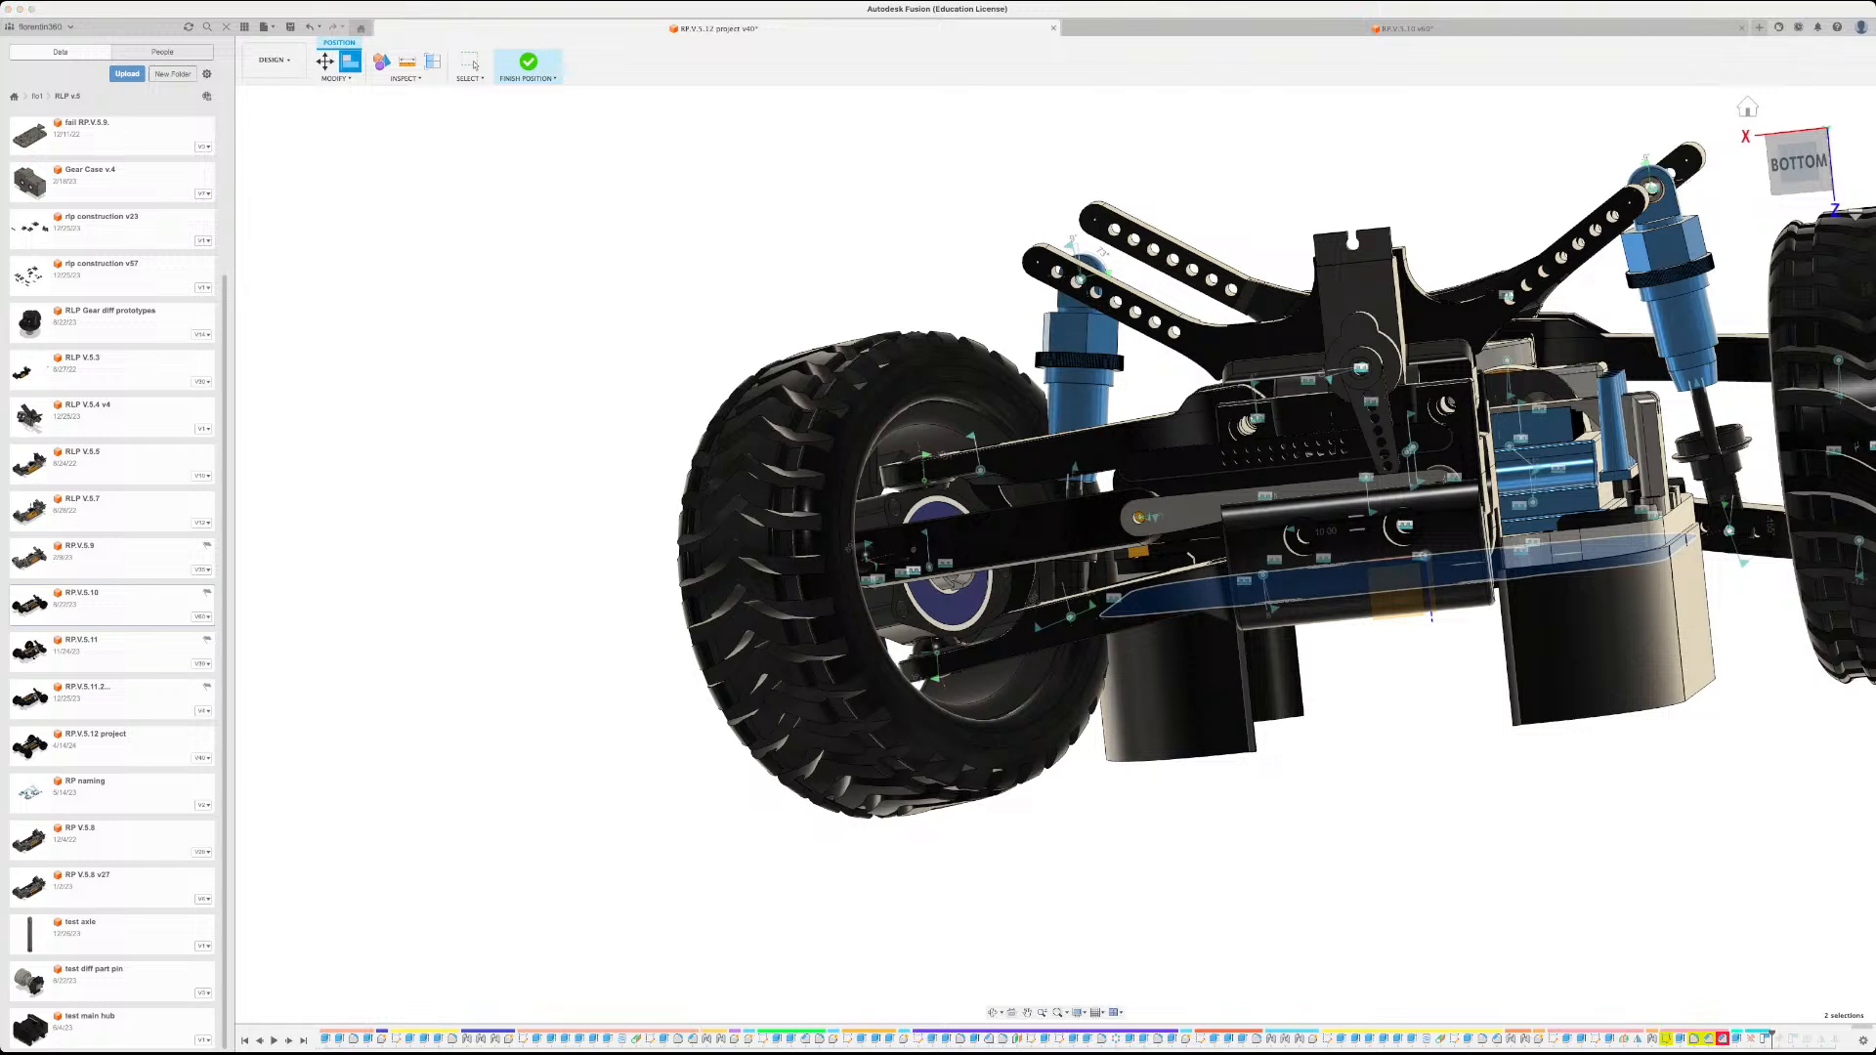
key(Escape)
- Check the realigned chassis from the bottom view and undo the last alignment
click(1799, 164)
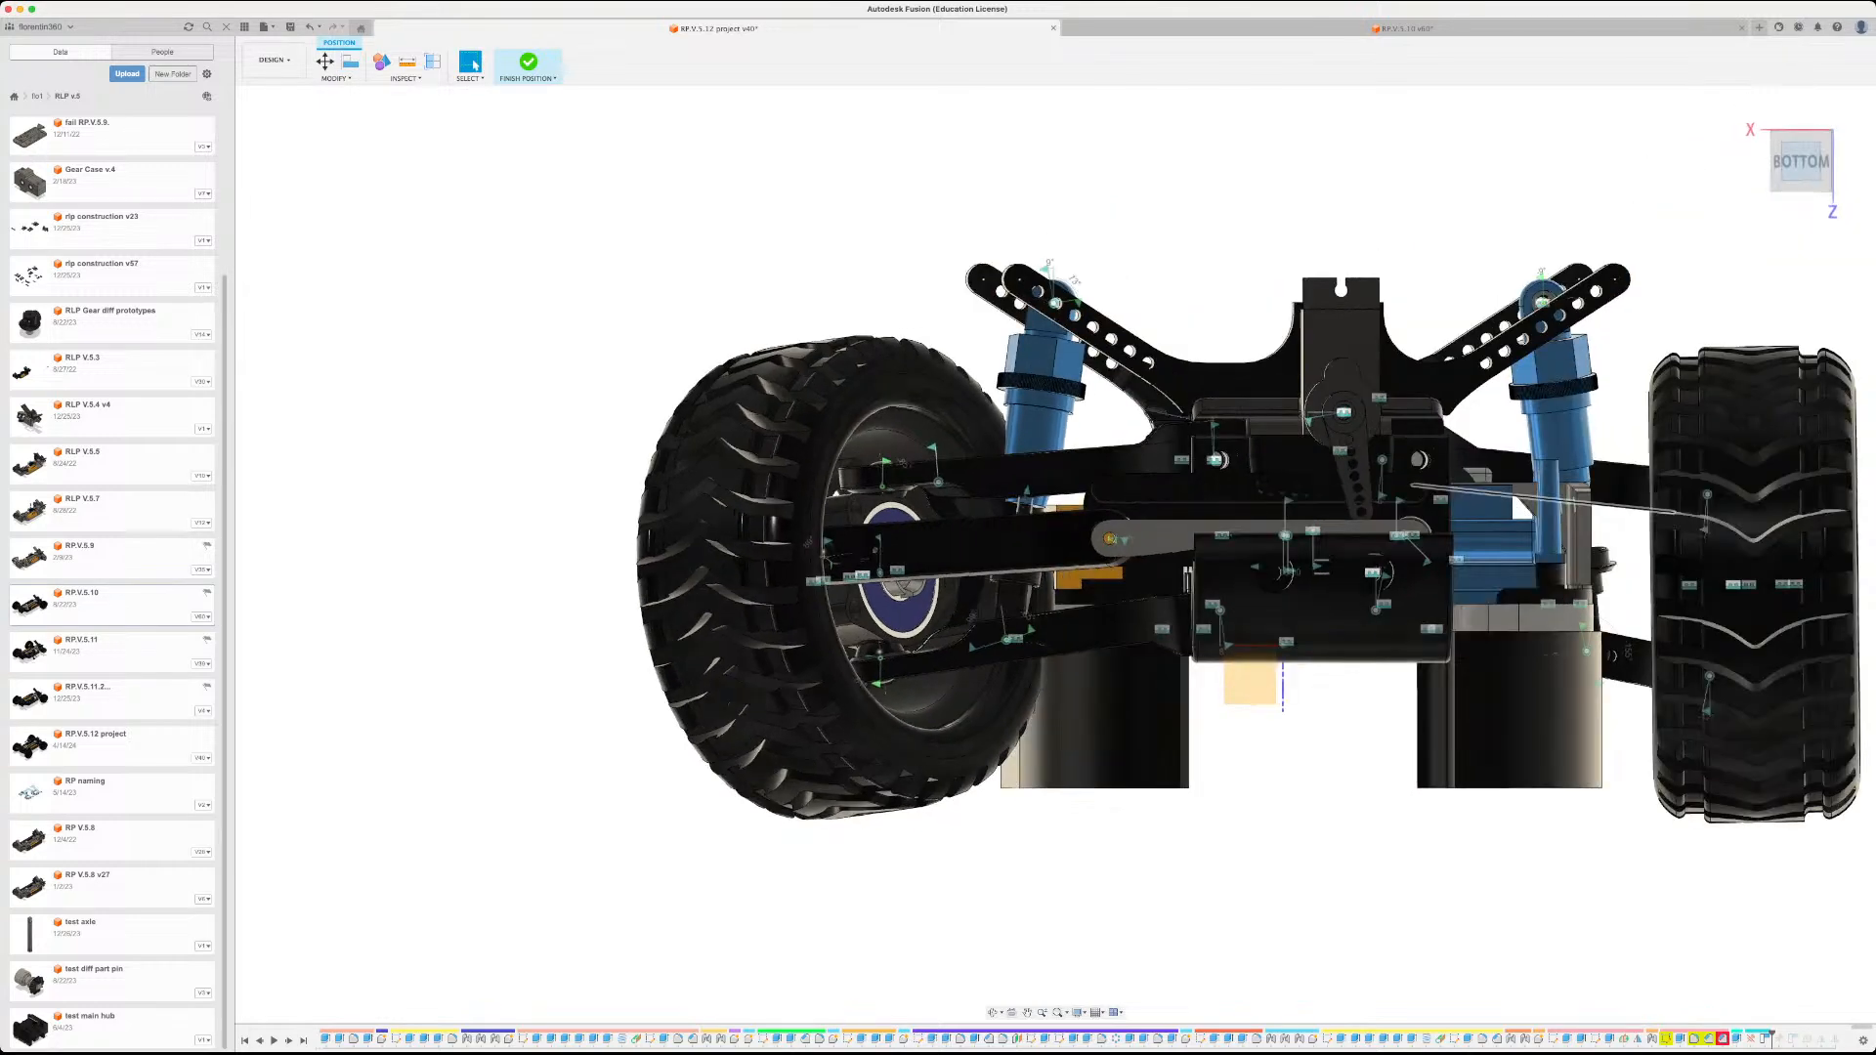
scroll(1335, 650, up, 4)
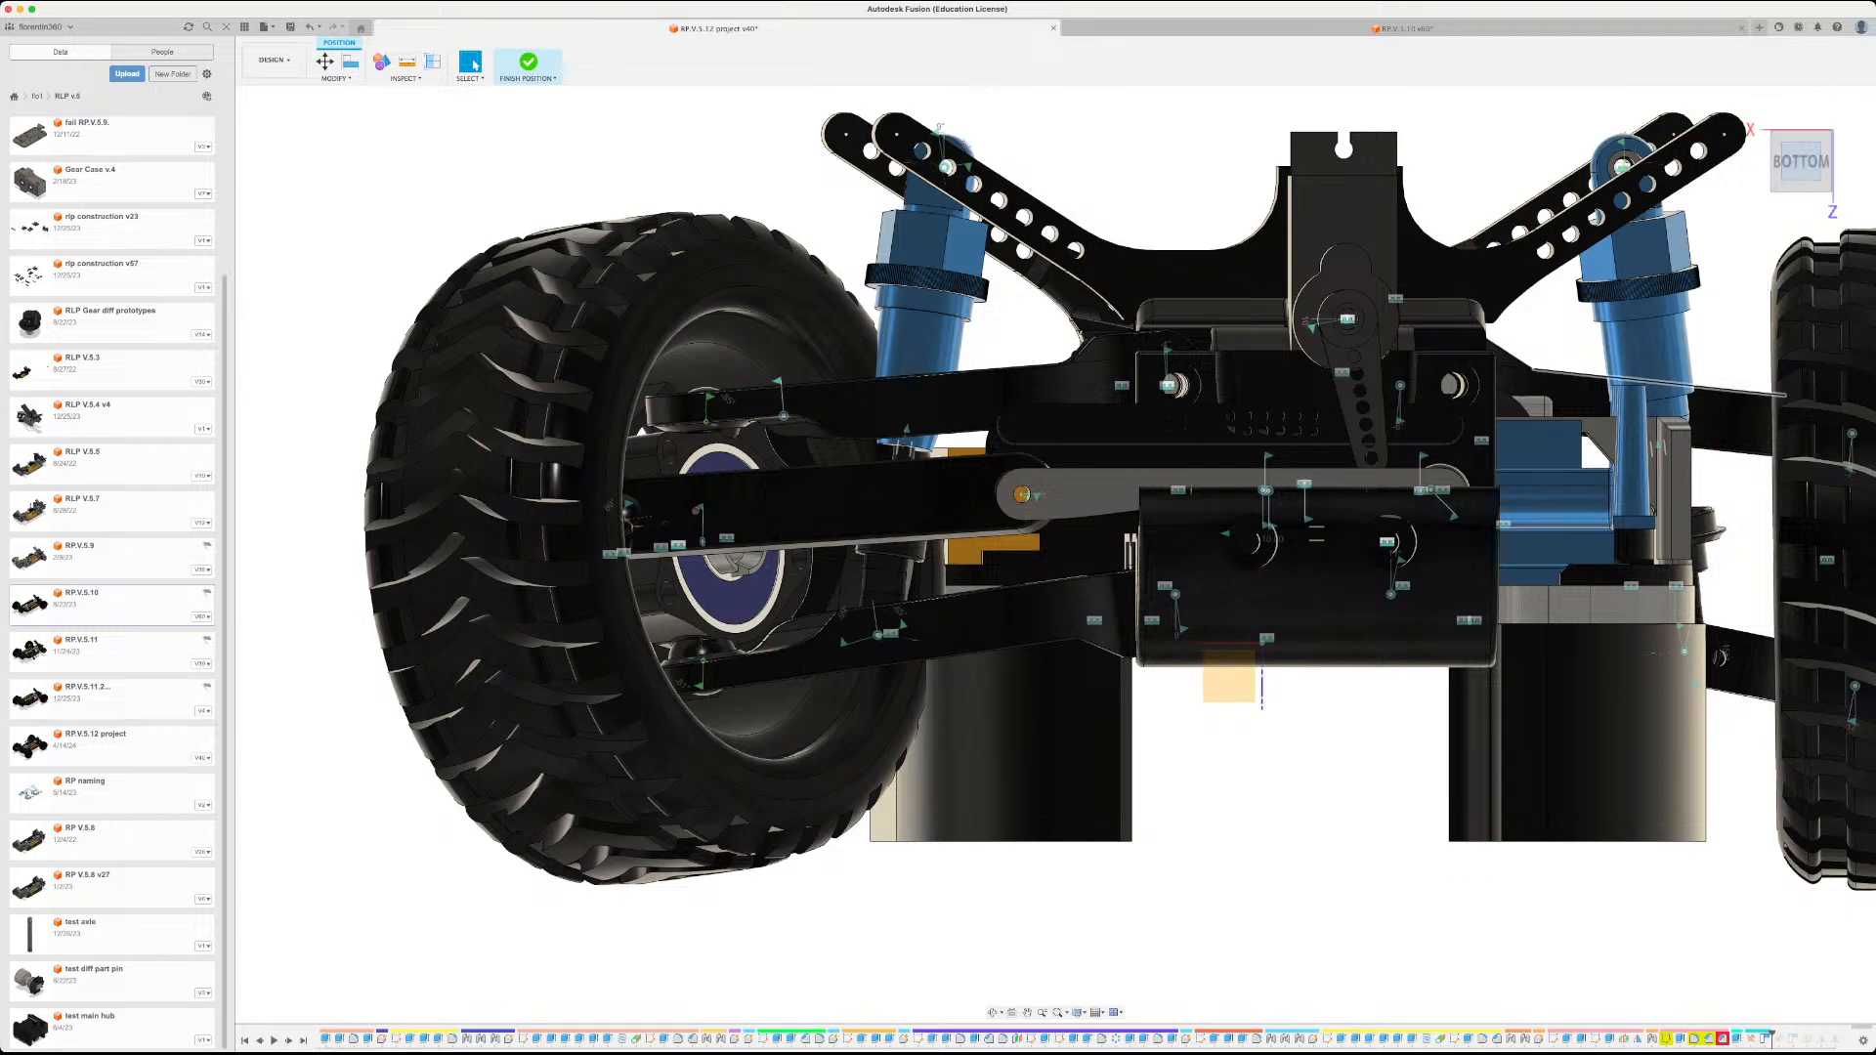
shift+middle_drag(1563, 415, 1451, 364)
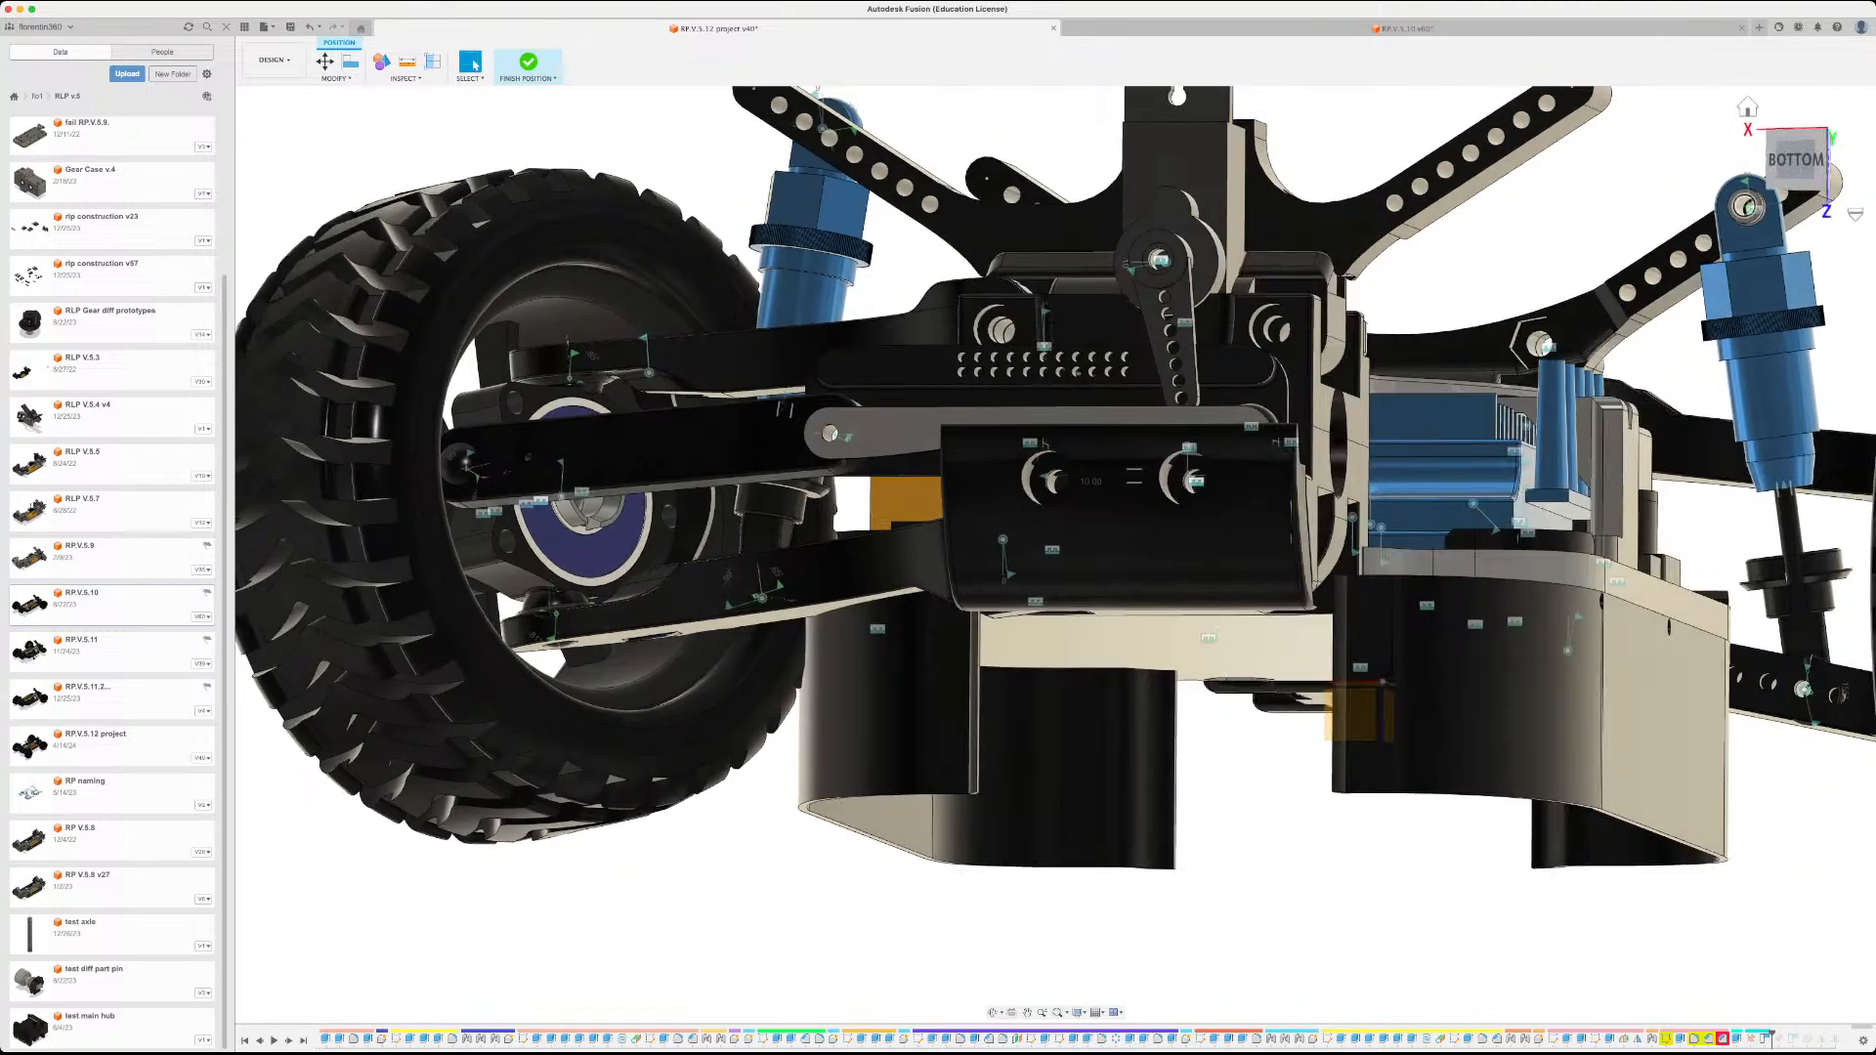
click(1796, 159)
middle_drag(1630, 426, 1492, 414)
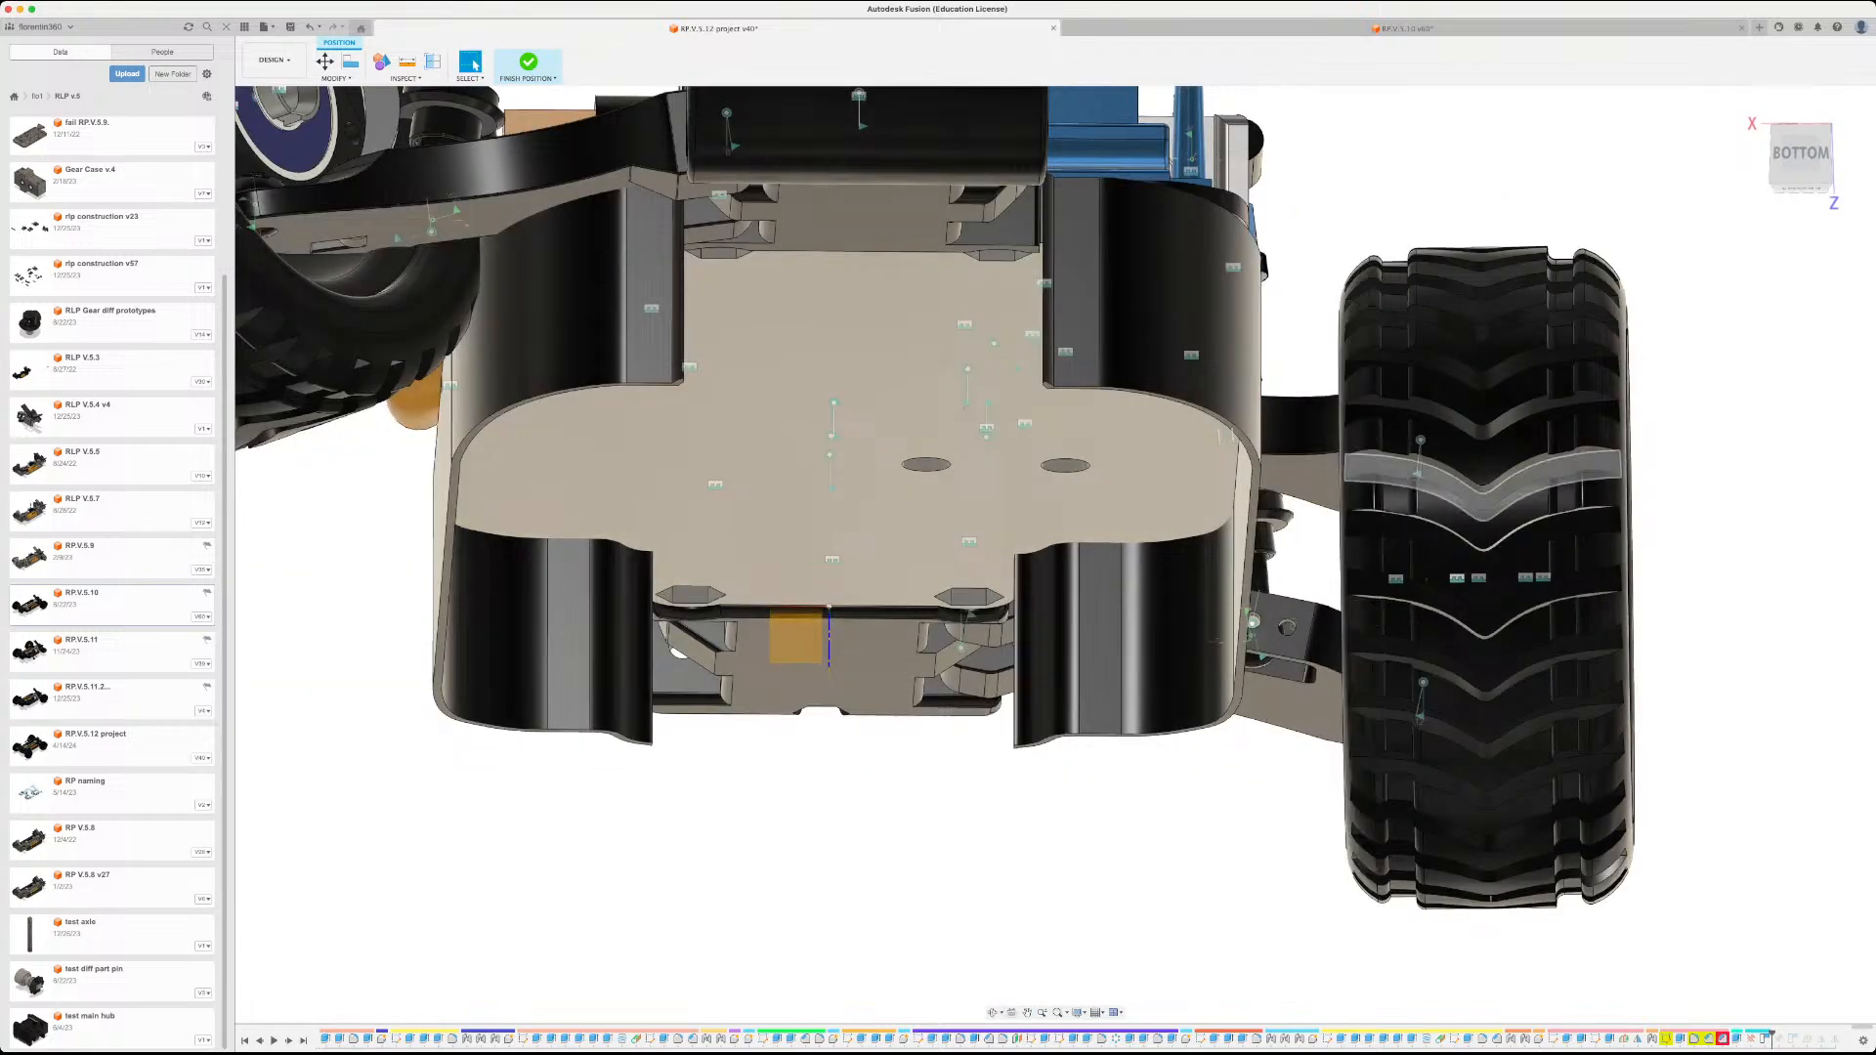
key(super+z)
scroll(1167, 493, down, 4)
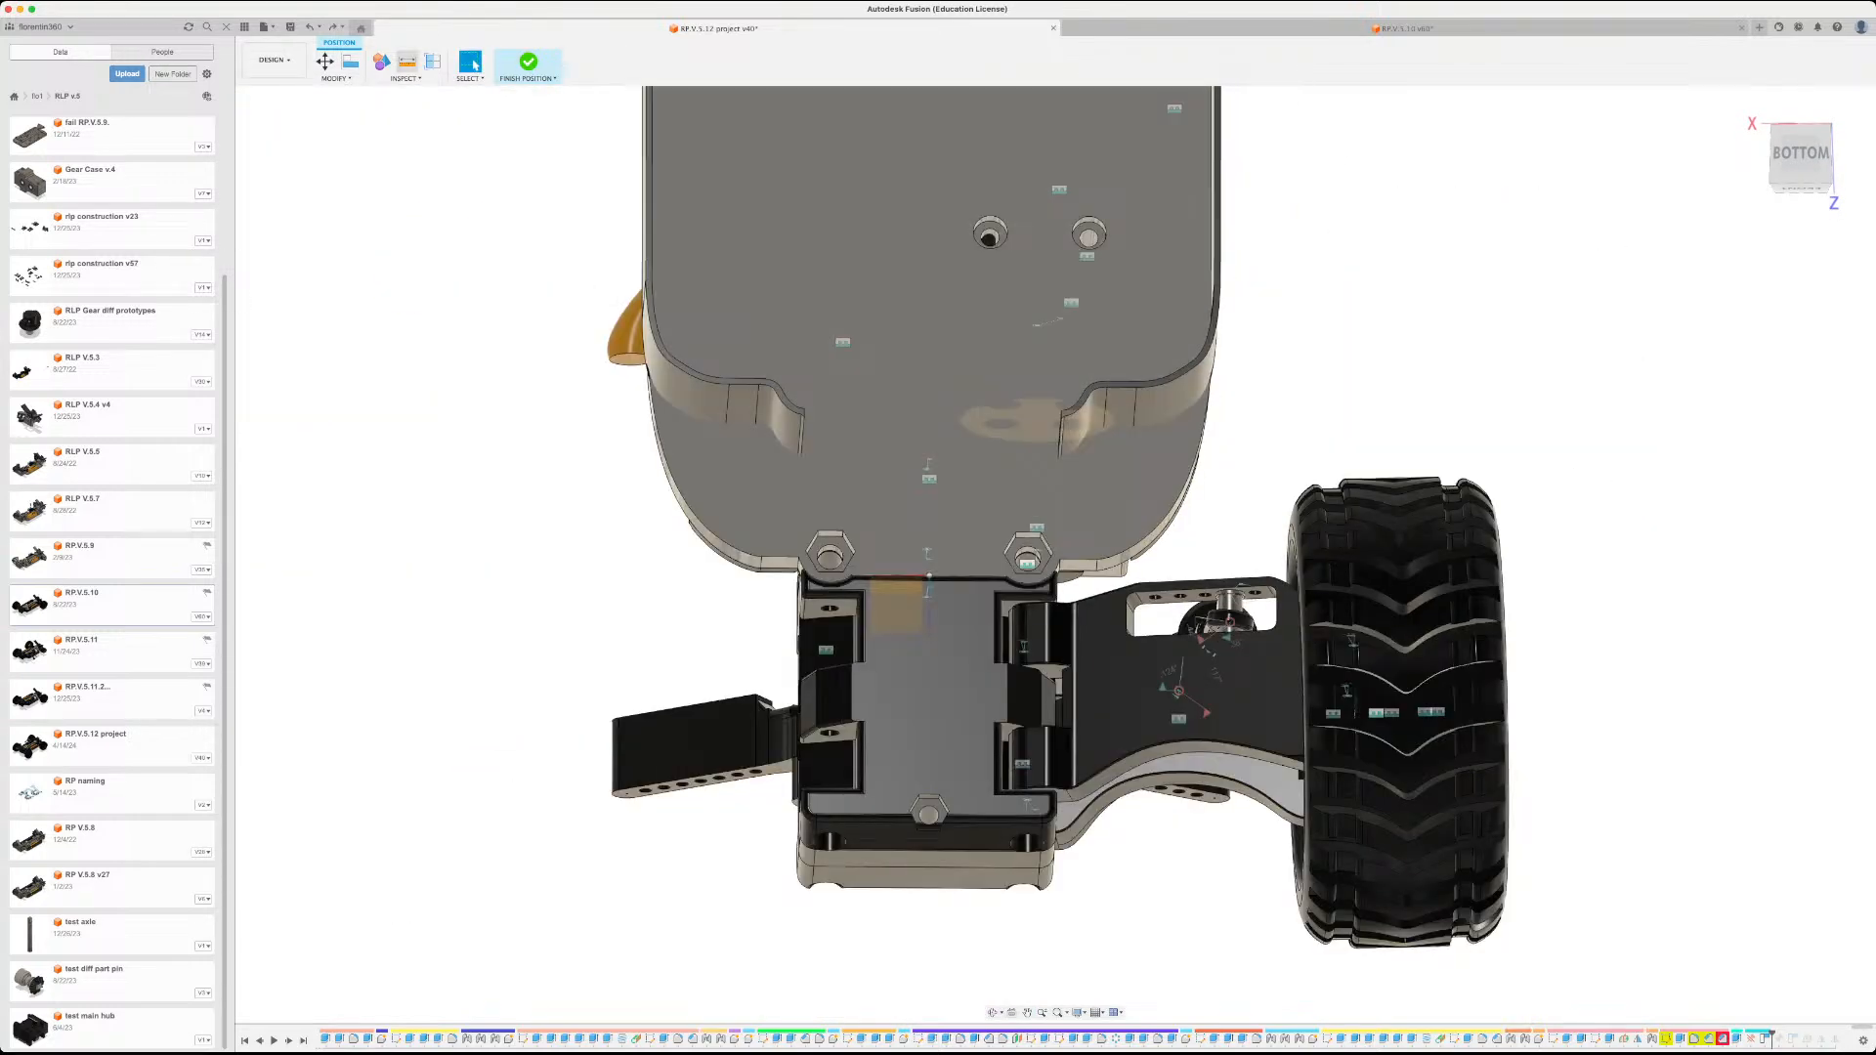
- Align the main chassis's underside face with the Y axis of the origin at the hub edge
click(351, 61)
shift+middle_drag(1224, 615, 1216, 681)
scroll(930, 558, up, 5)
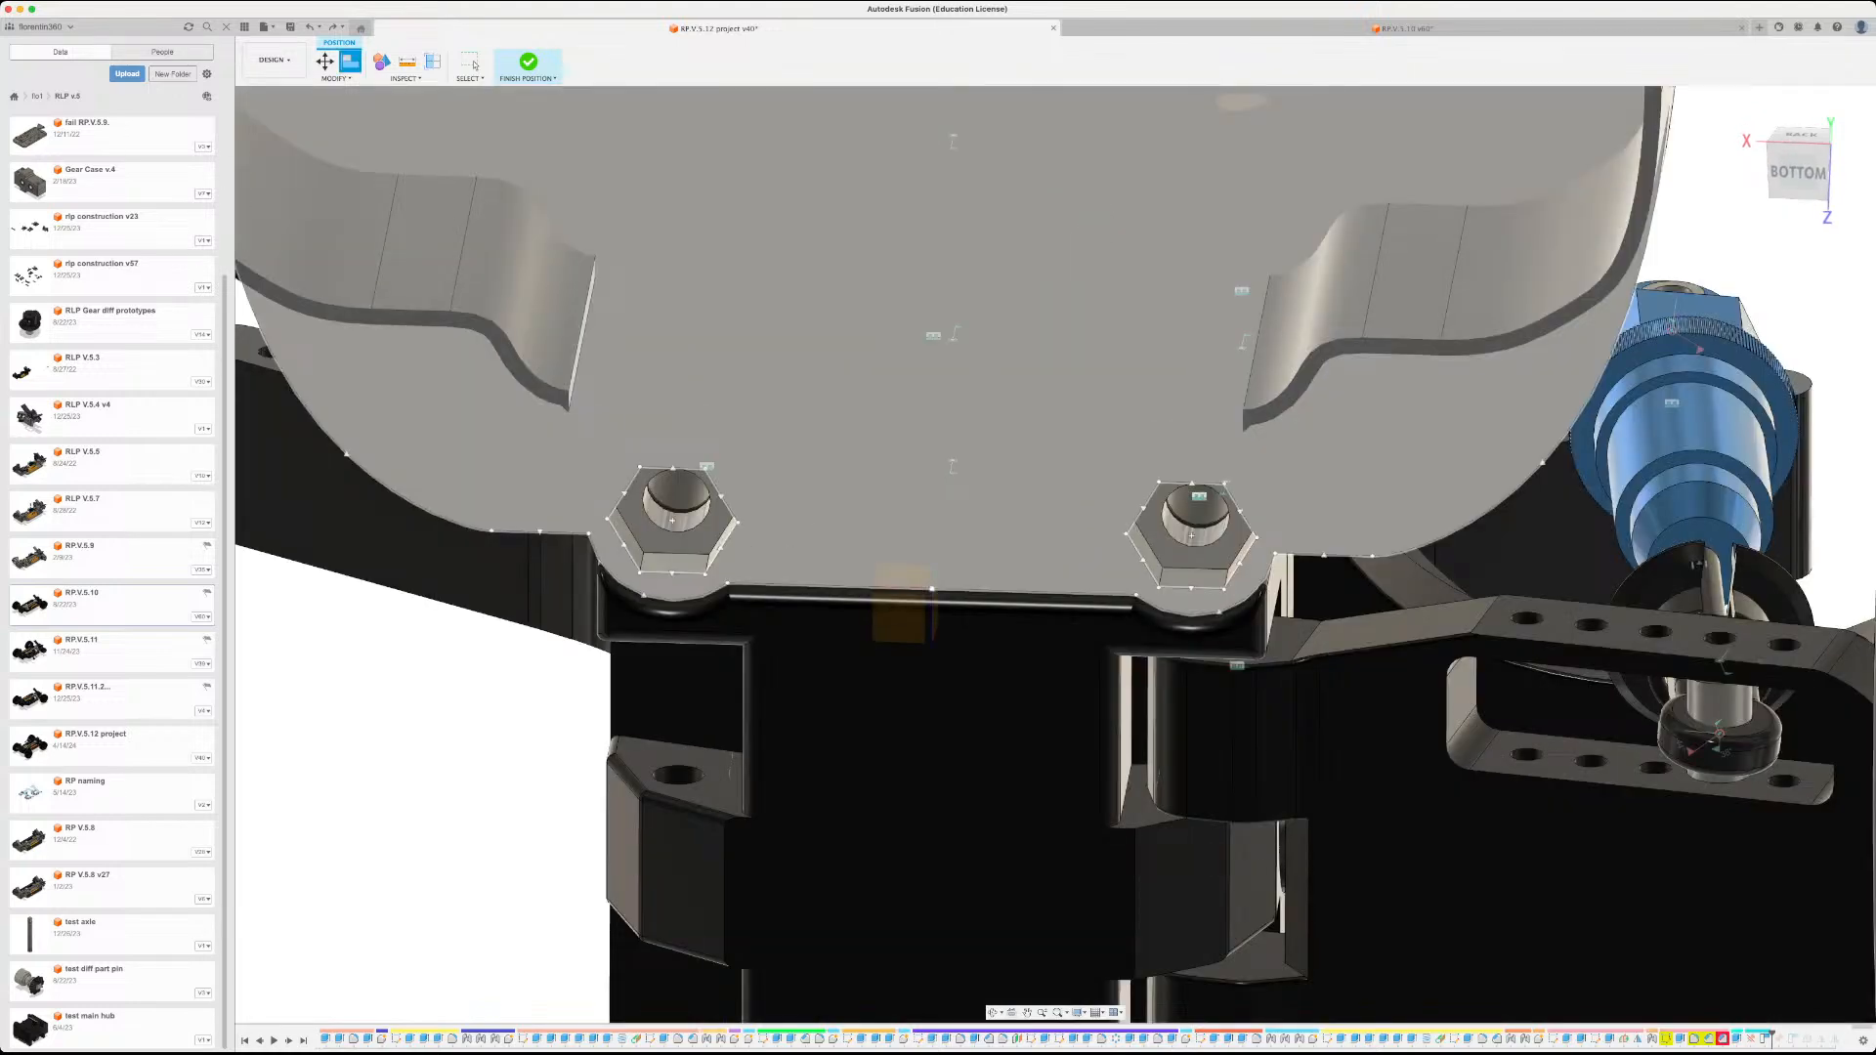
click(931, 588)
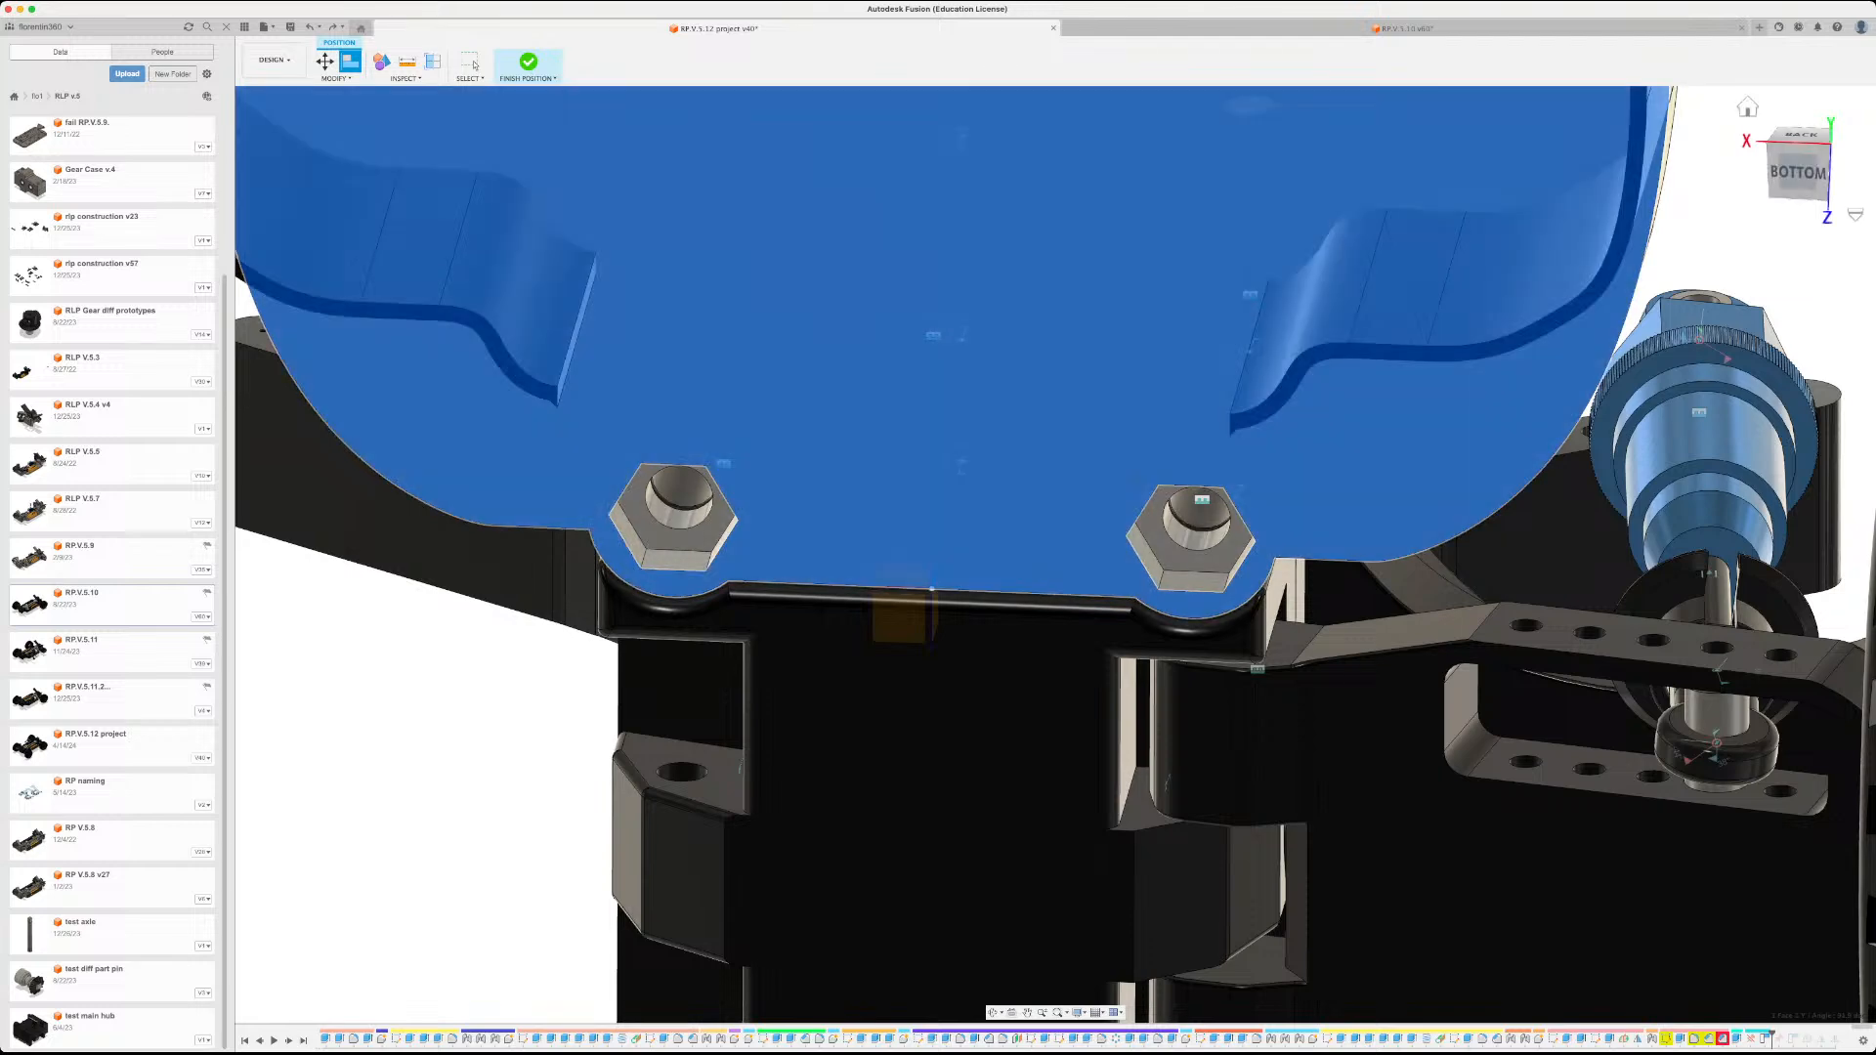
scroll(1622, 318, down, 5)
shift+middle_drag(1622, 318, 1632, 411)
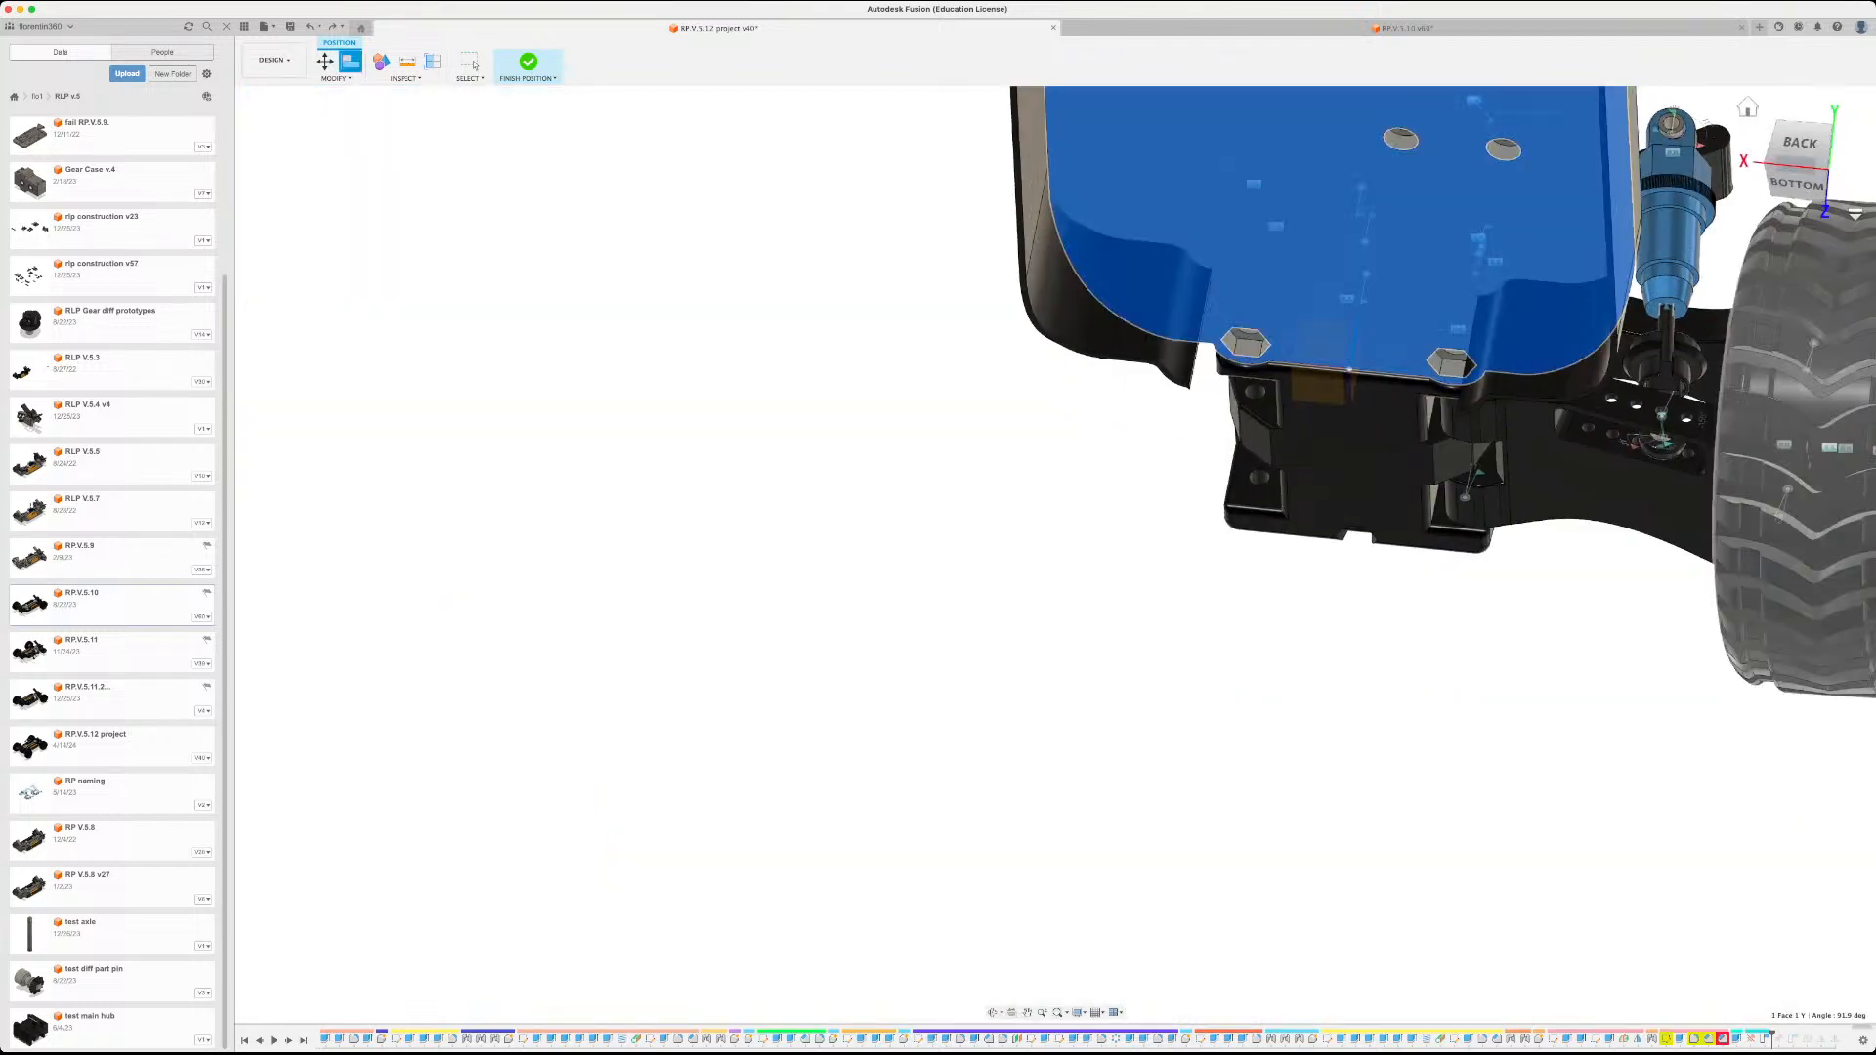
key(Escape)
- Check the chassis alignment from the back and top views and finish the captured position edit
click(1800, 145)
middle_drag(1603, 215, 1487, 782)
scroll(1187, 405, up, 6)
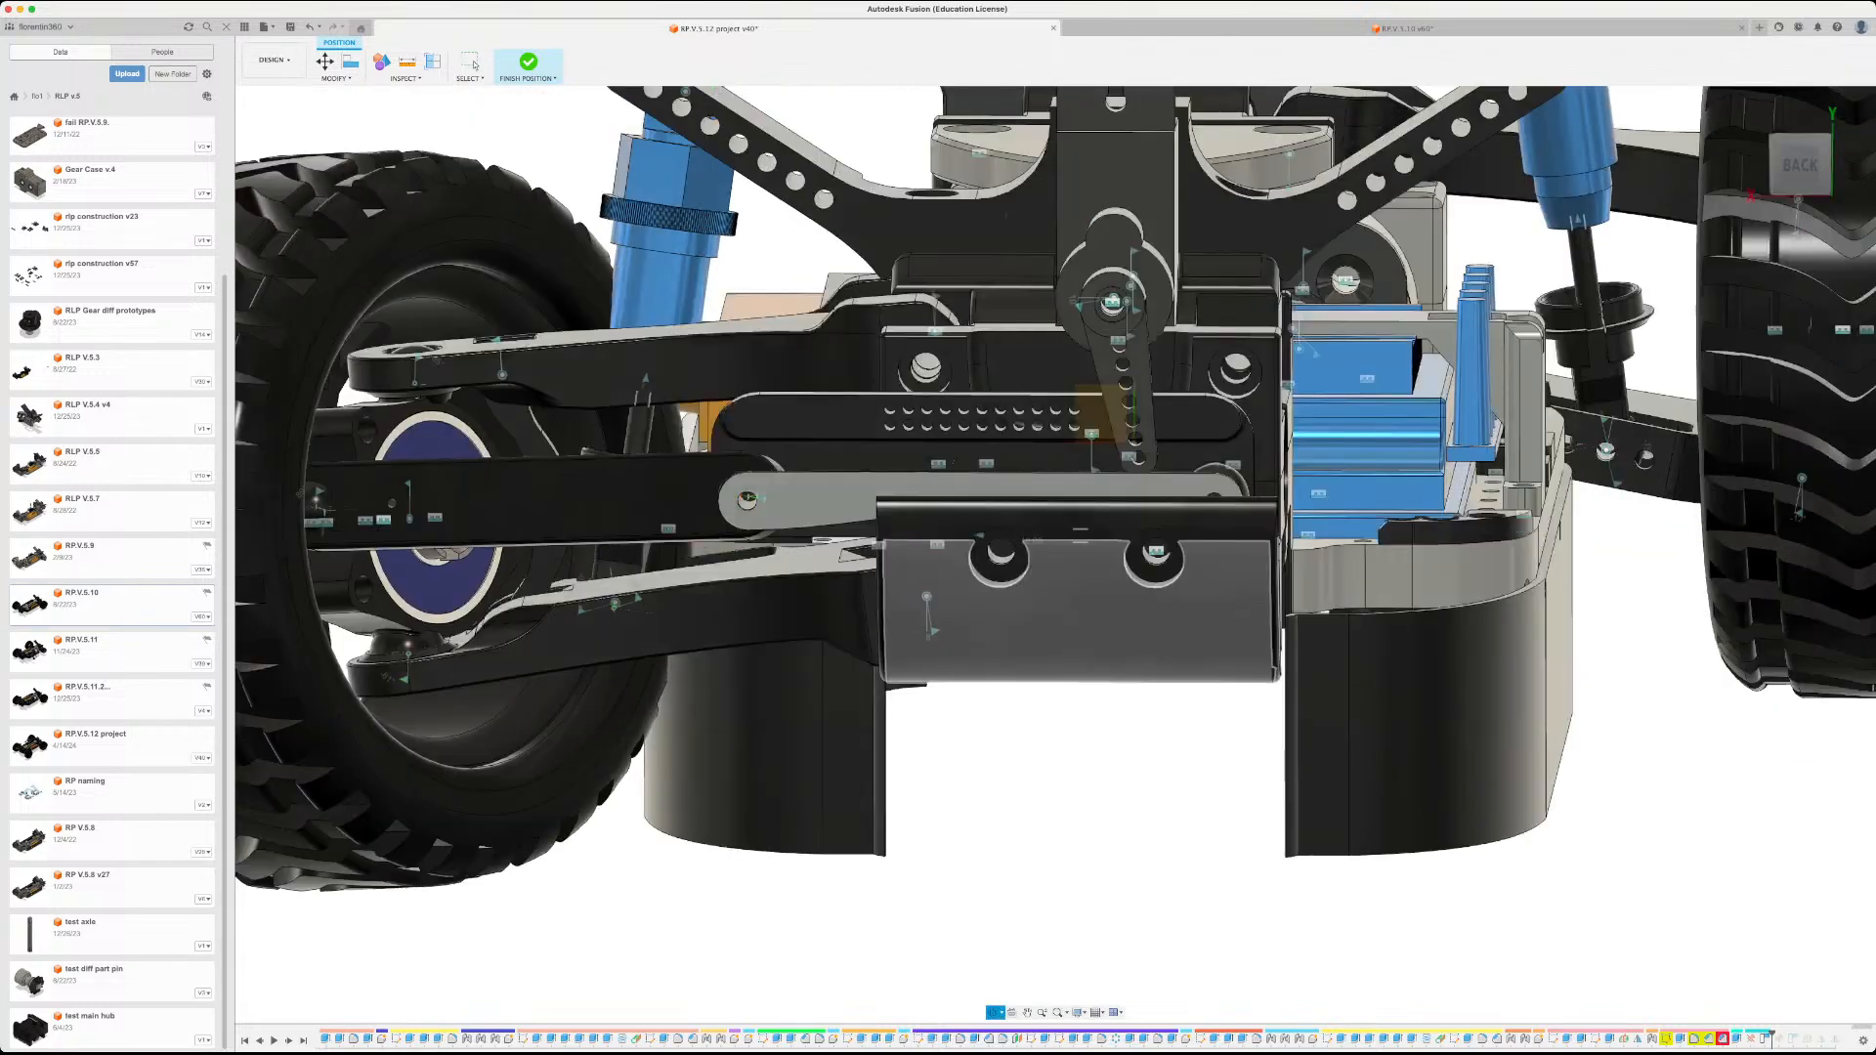
shift+middle_drag(1080, 534, 1114, 578)
scroll(1141, 365, down, 8)
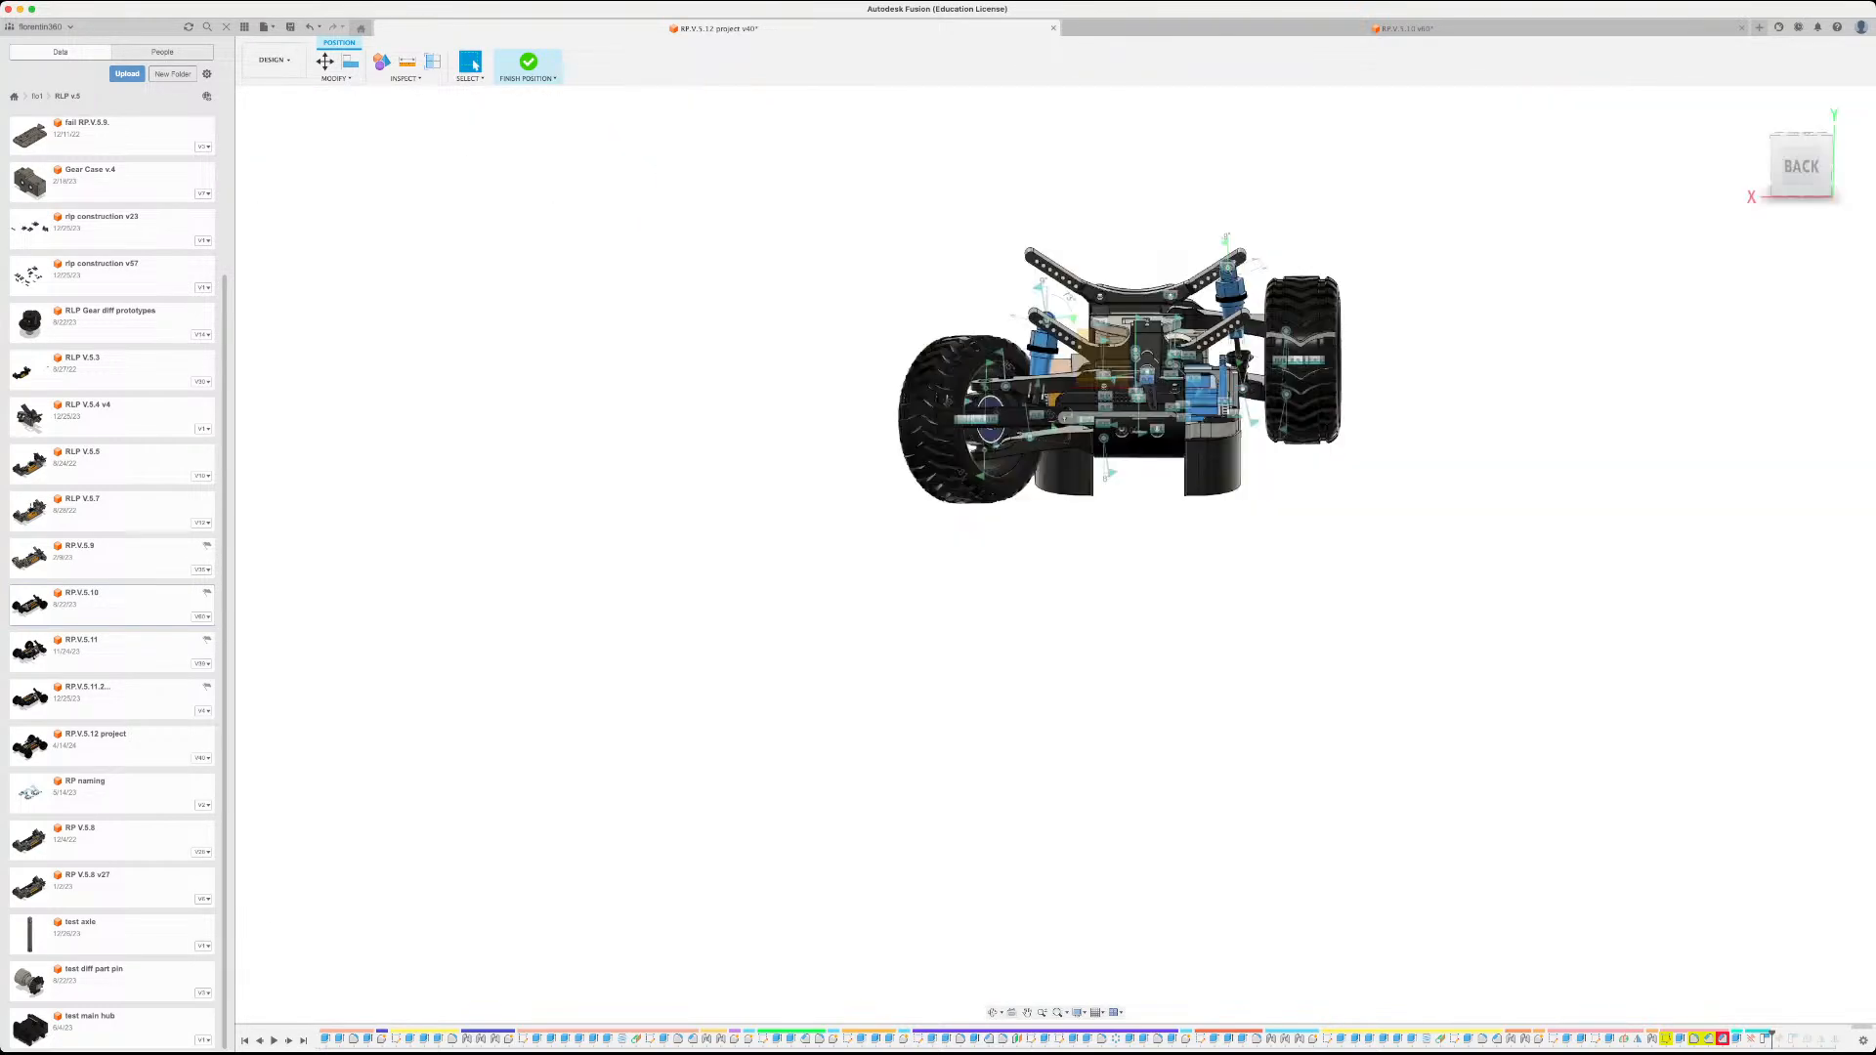
shift+middle_drag(1141, 368, 1168, 547)
click(1800, 153)
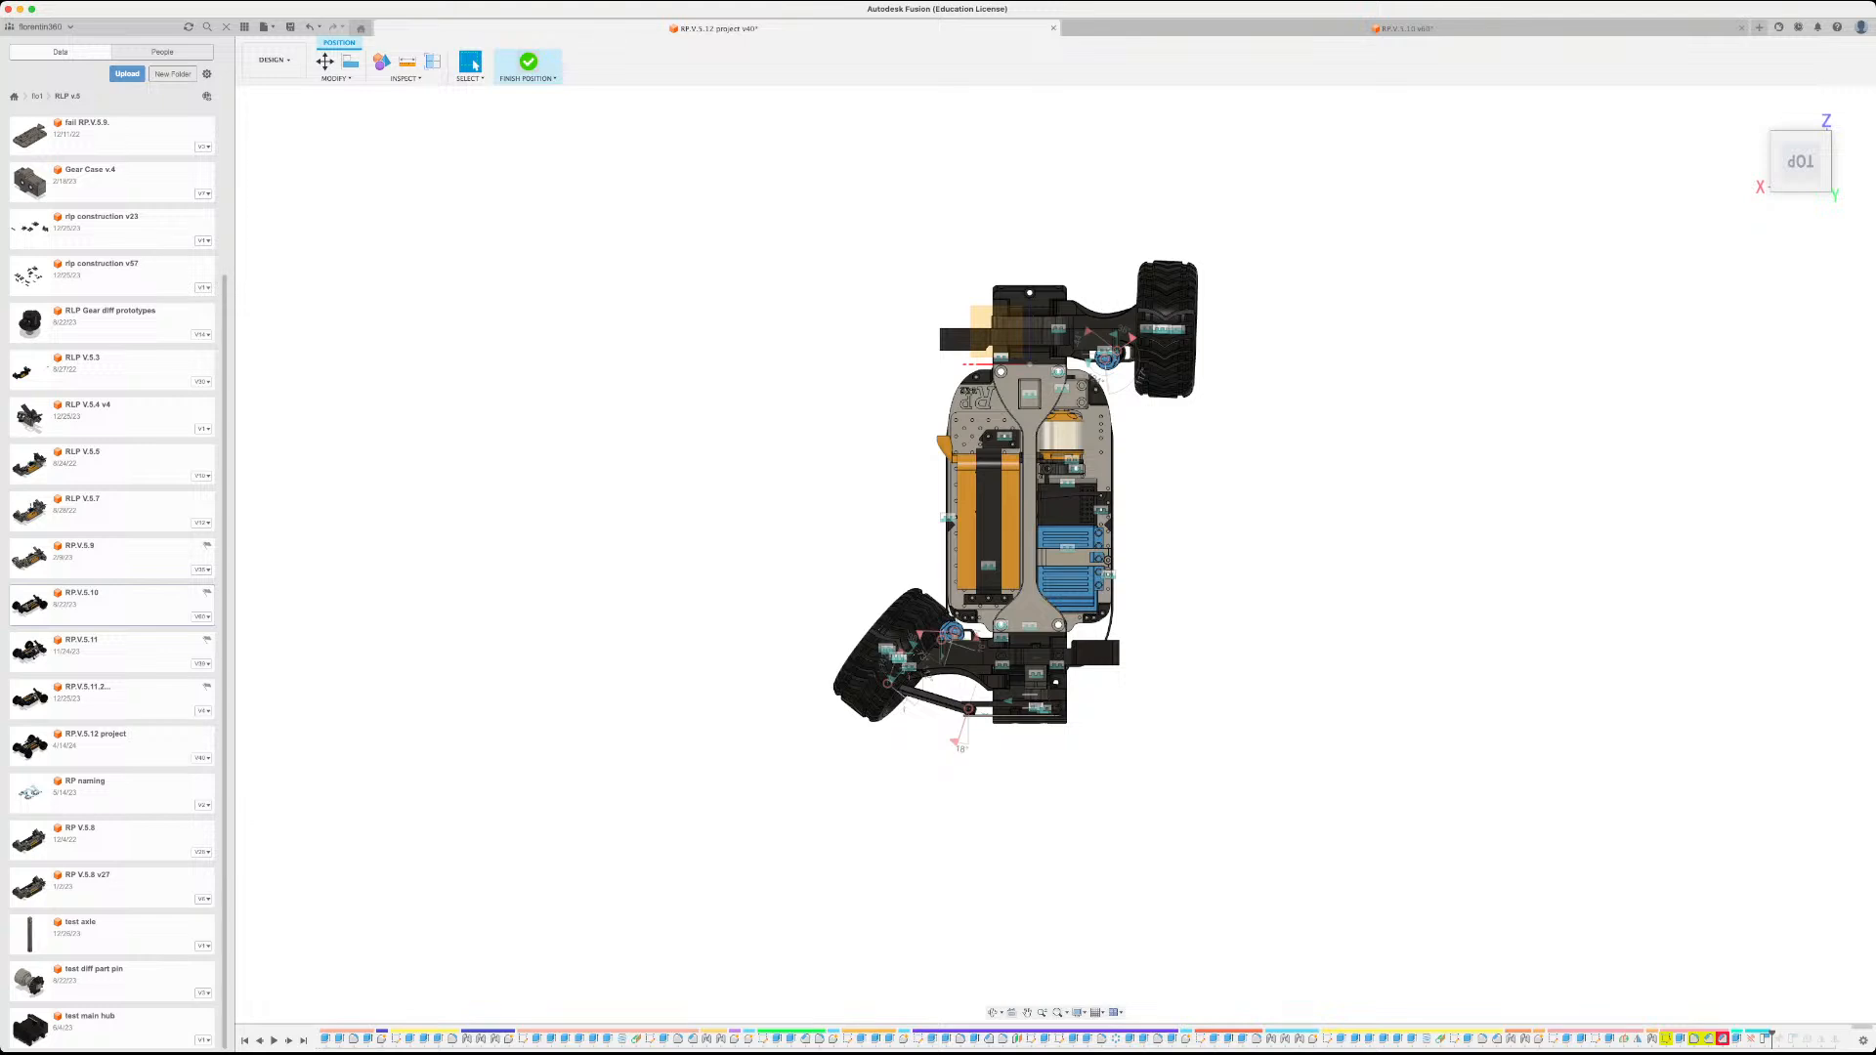
click(528, 63)
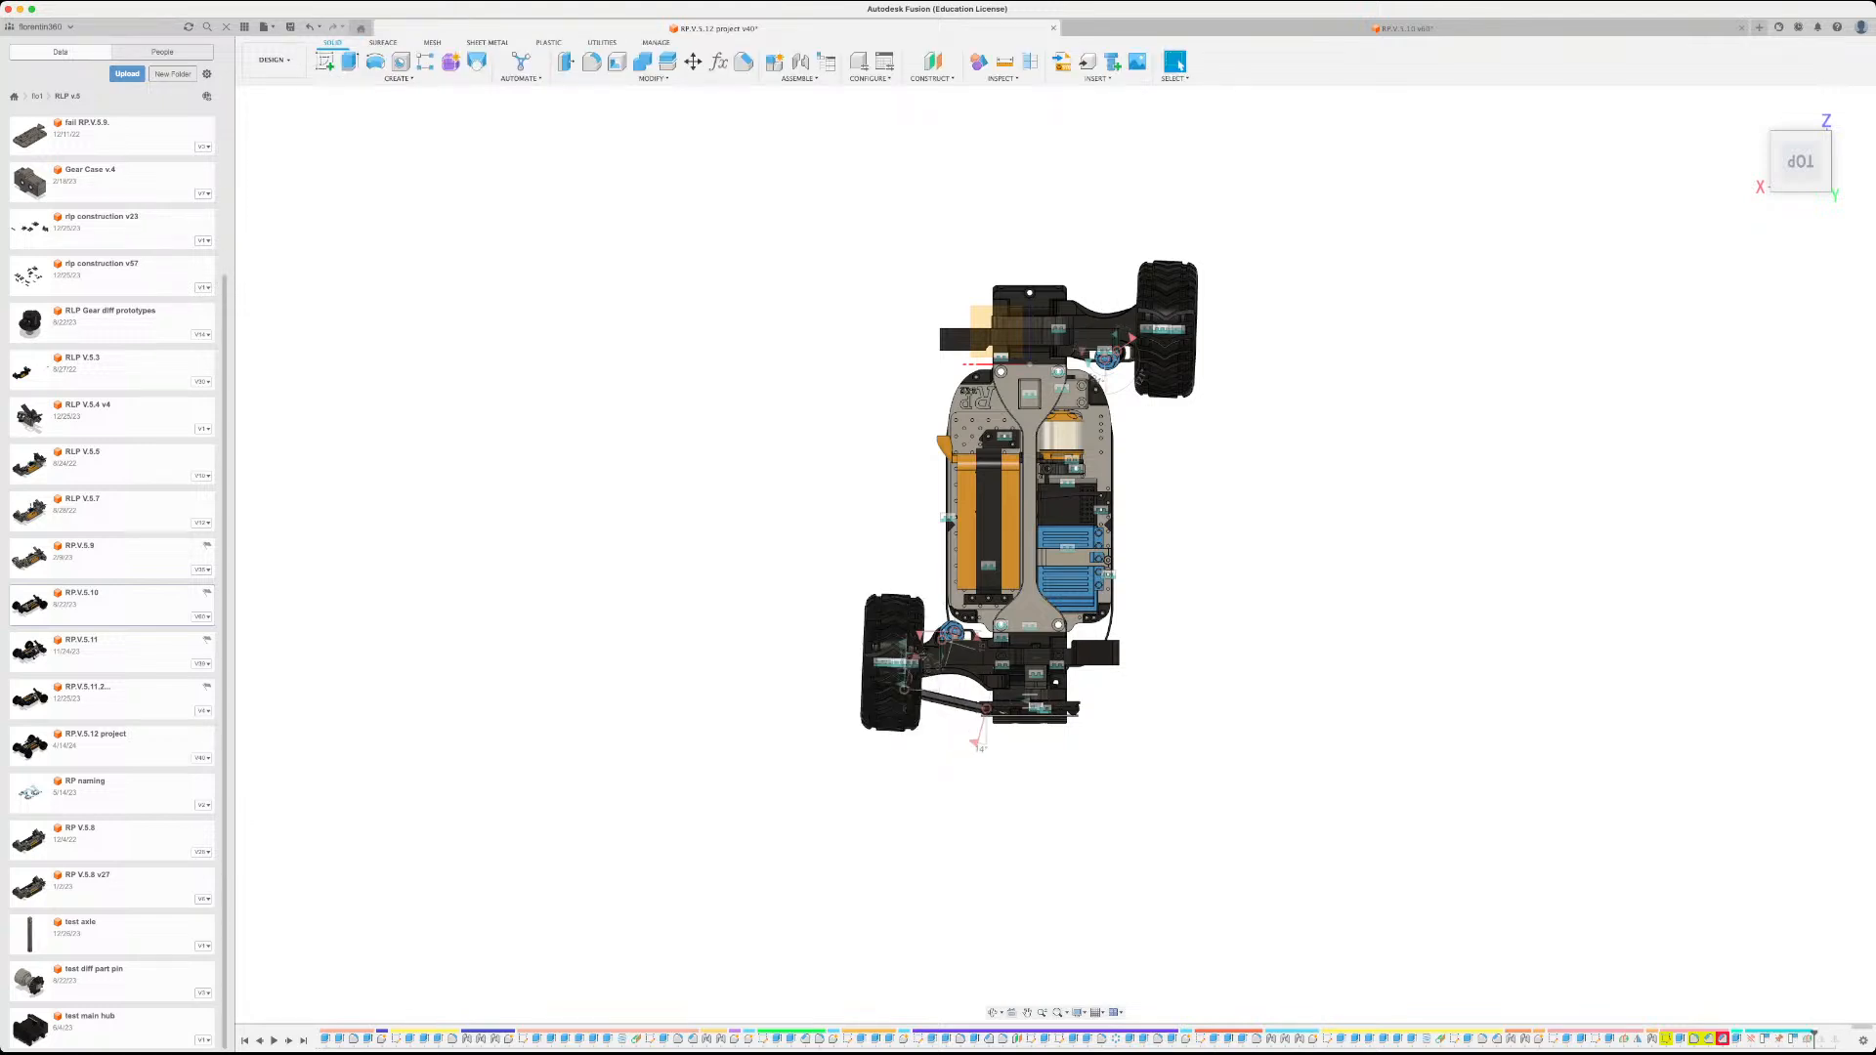
scroll(987, 723, up, 5)
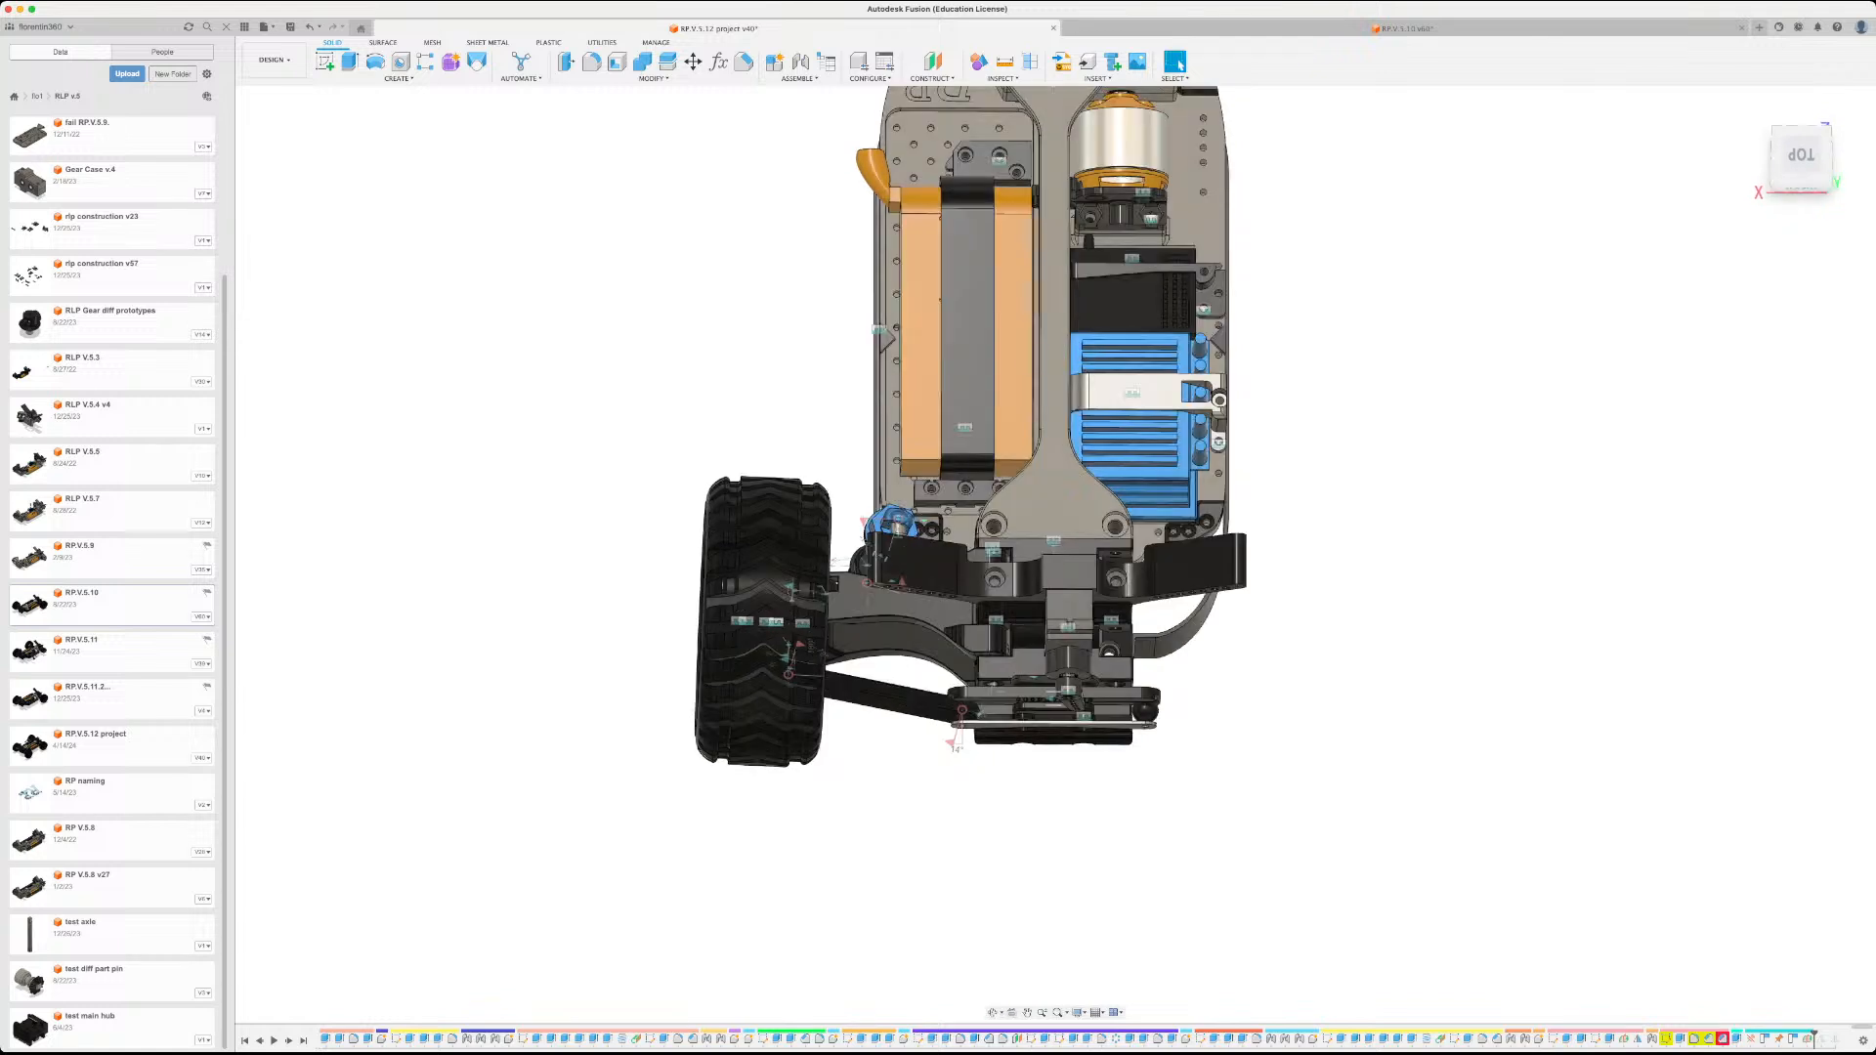
- Start a sketch on the flat back face of the mounting plate between the two wheels
click(1801, 157)
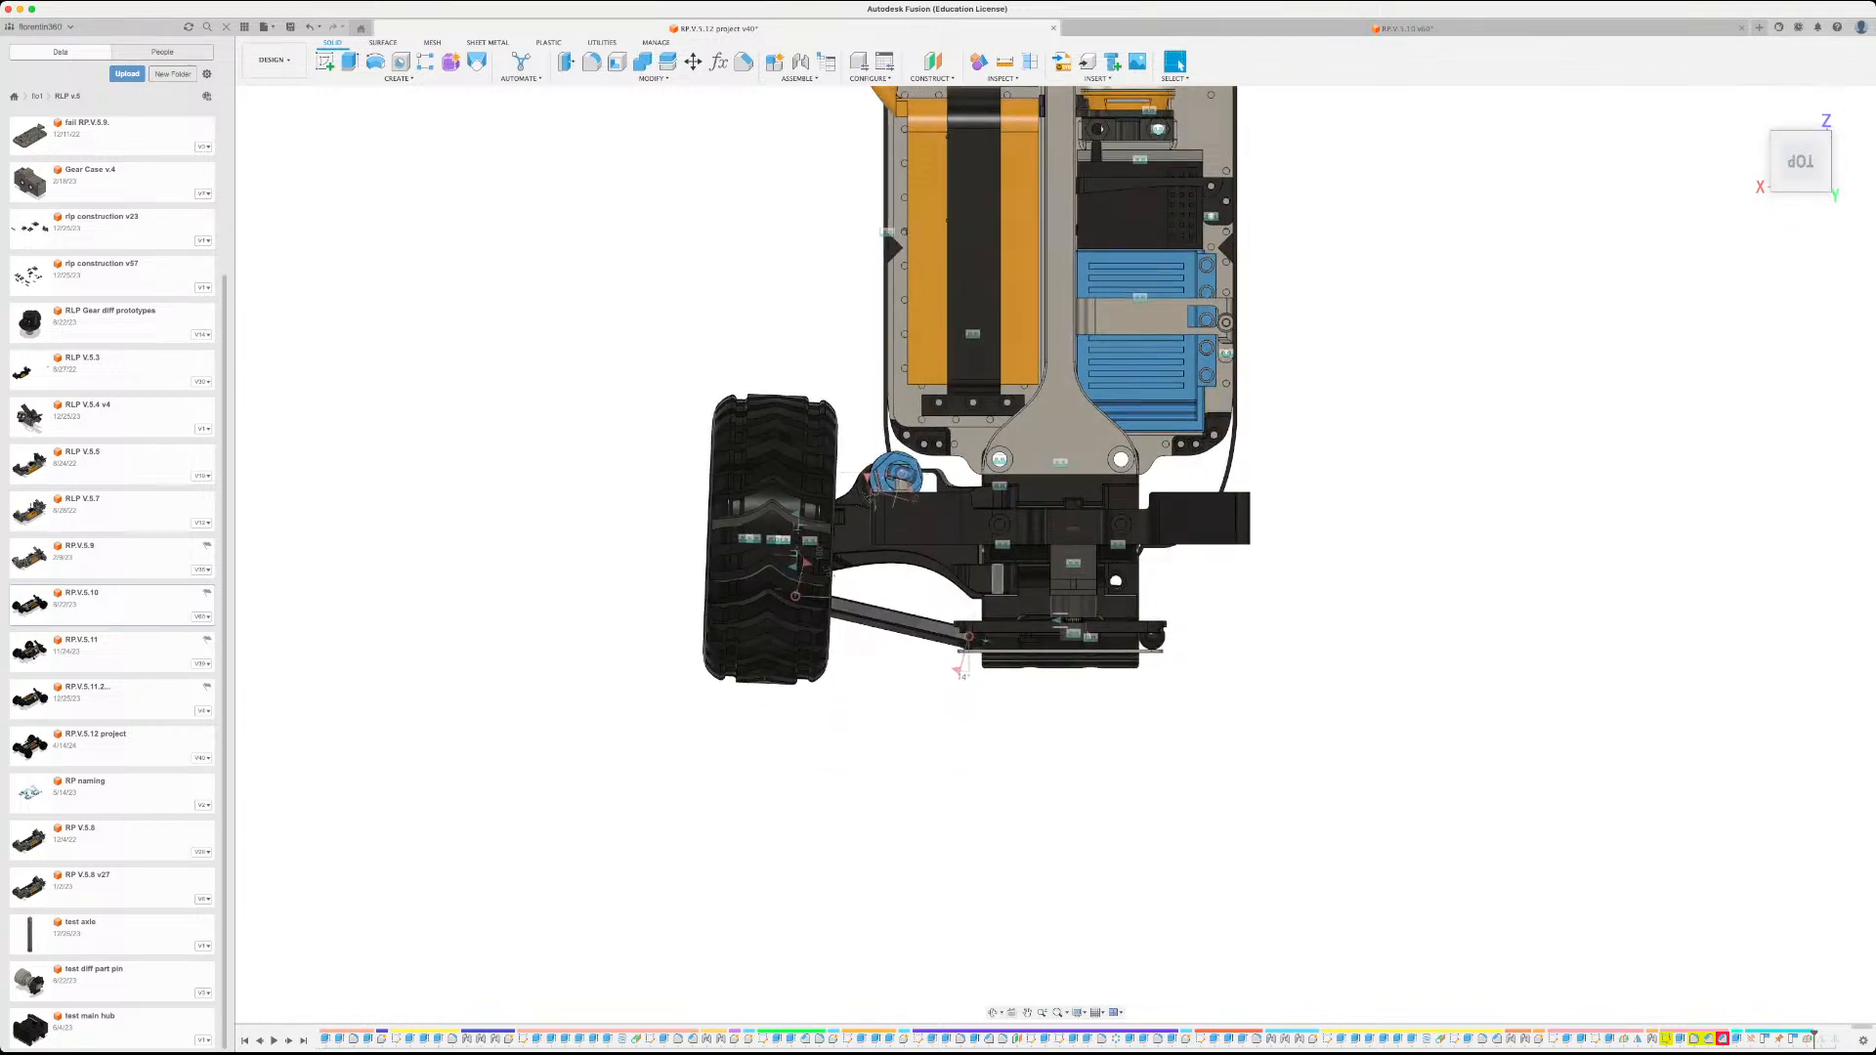
middle_drag(794, 700, 743, 721)
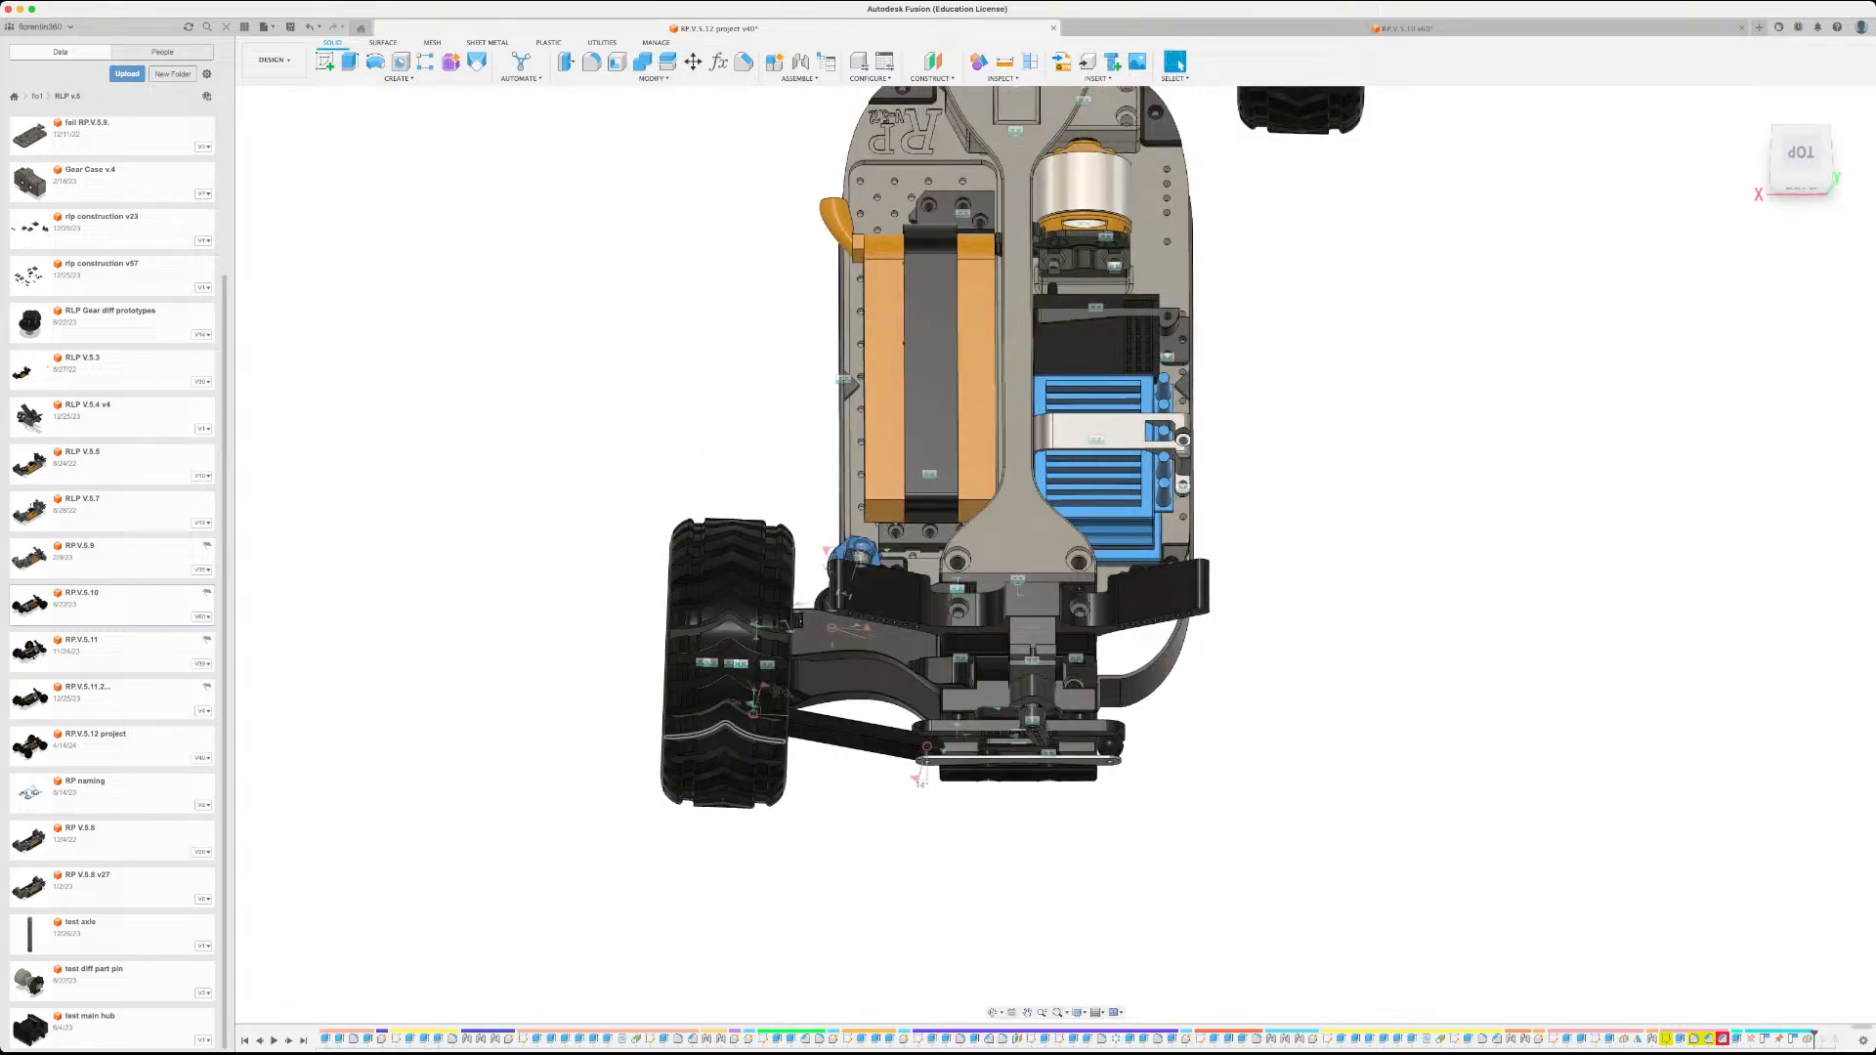
click(1801, 155)
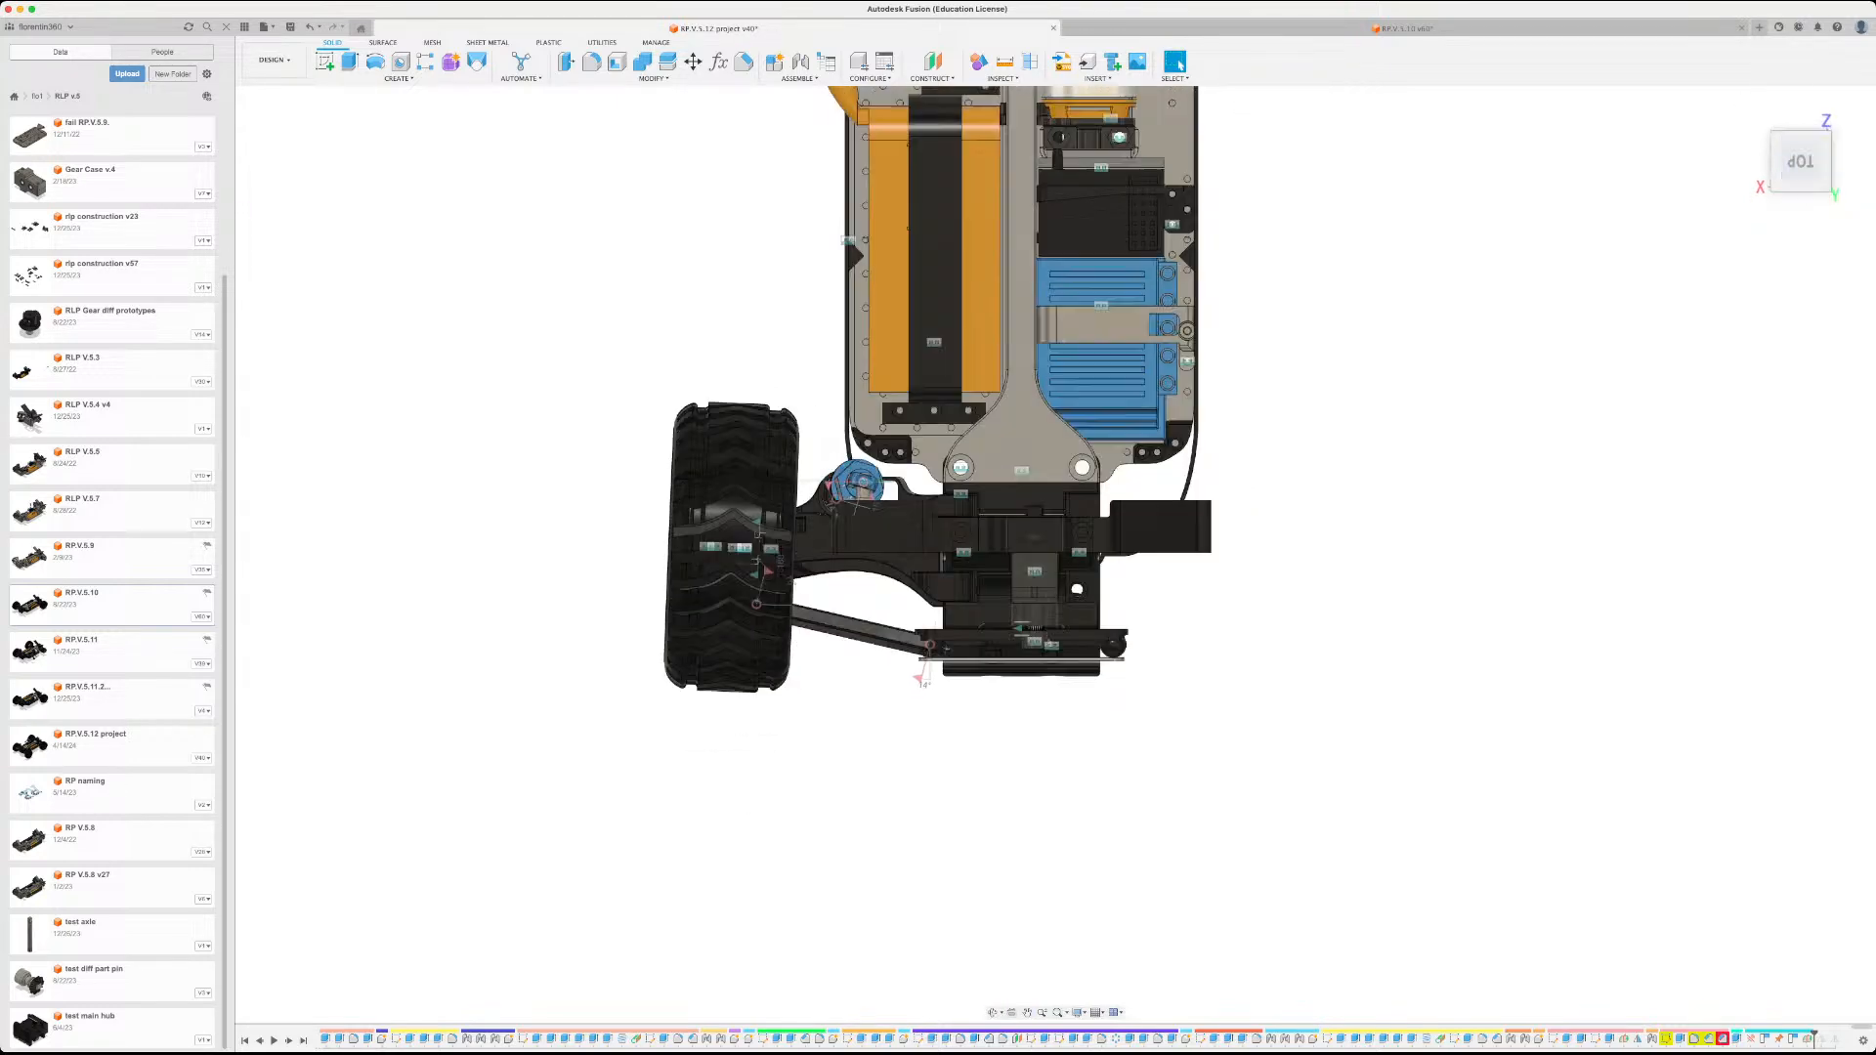
shift+middle_drag(1173, 781, 1187, 584)
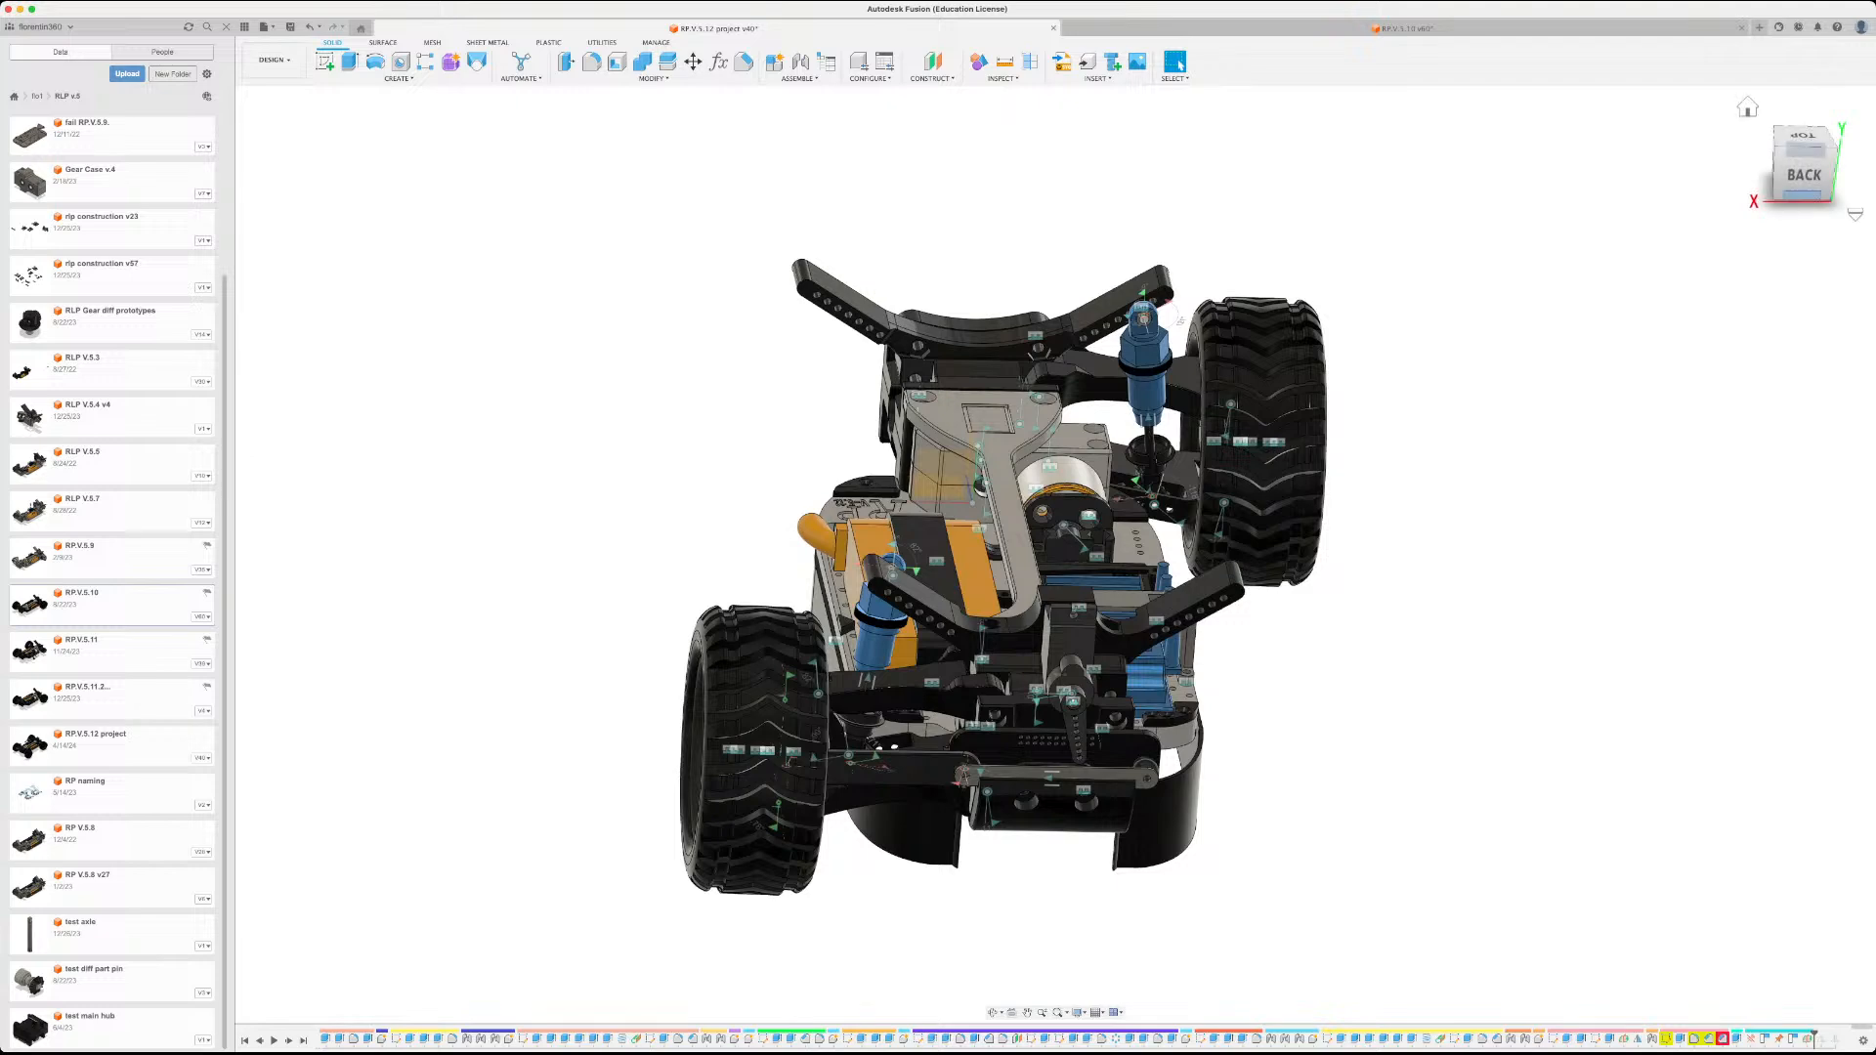
click(1804, 176)
scroll(919, 782, up, 5)
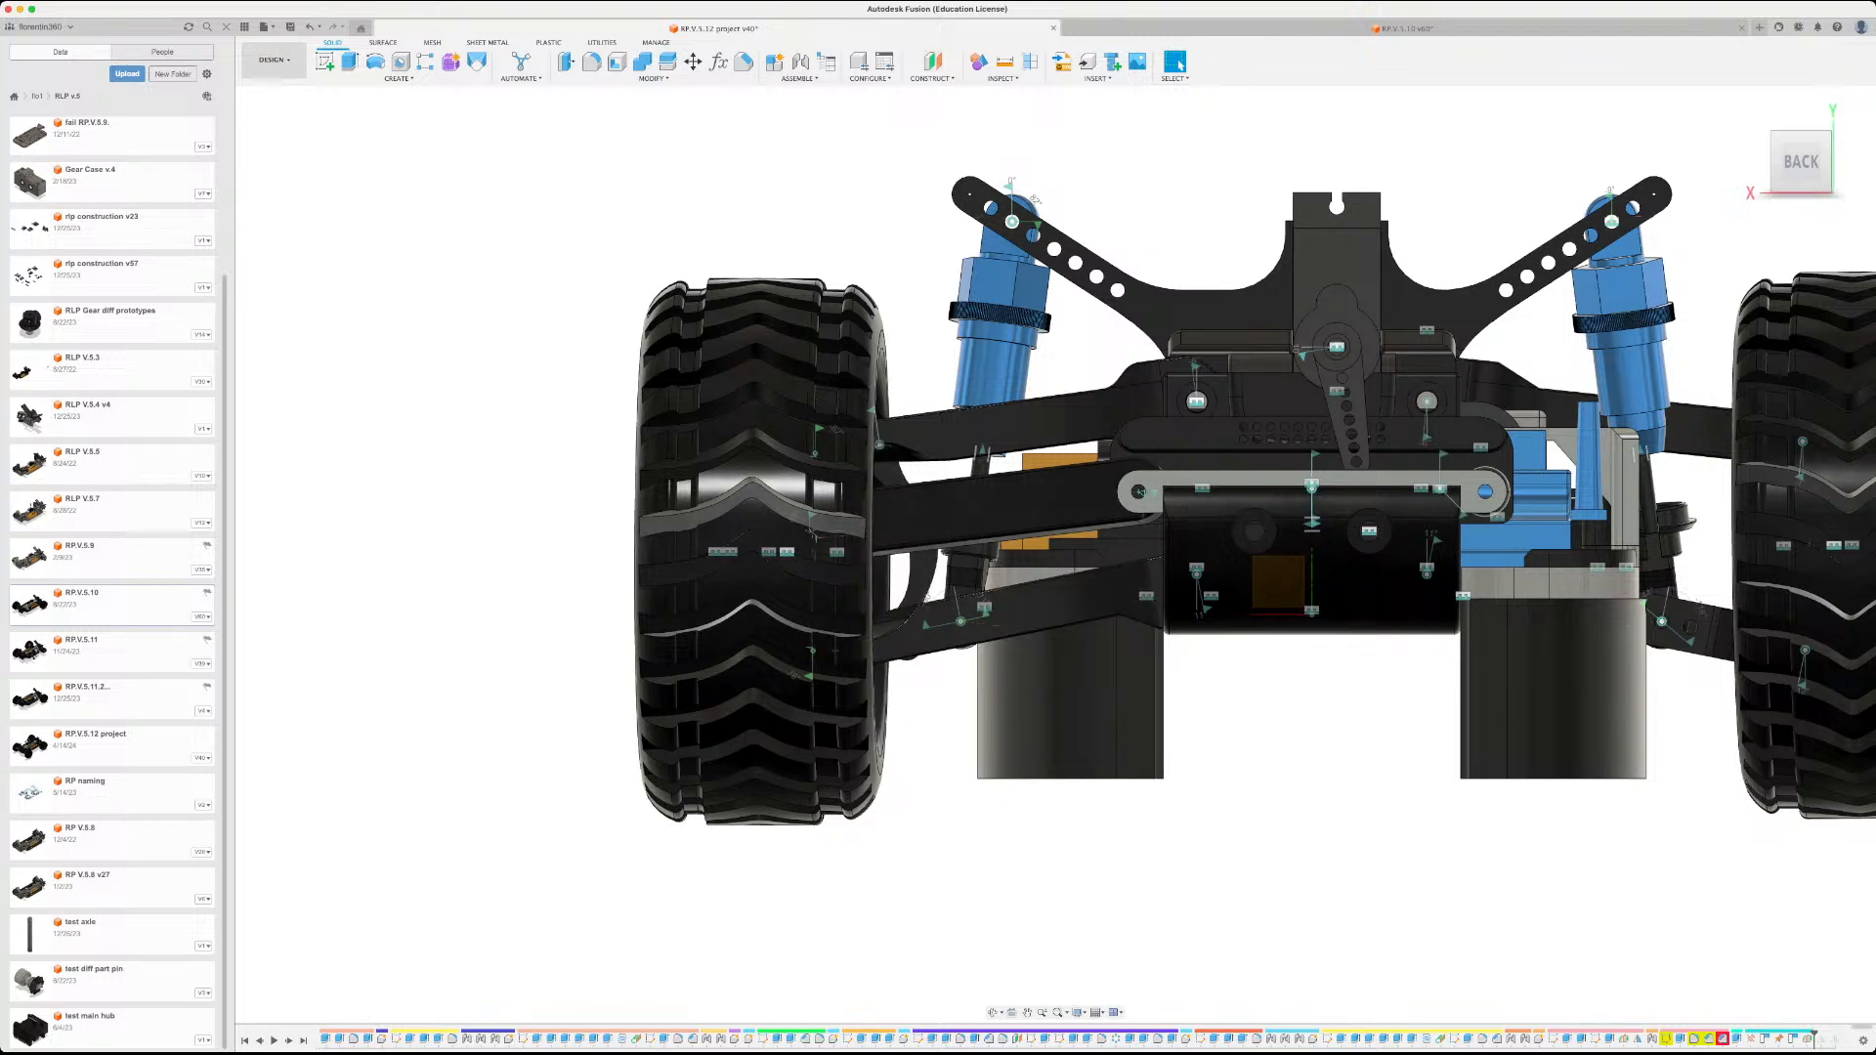
click(324, 61)
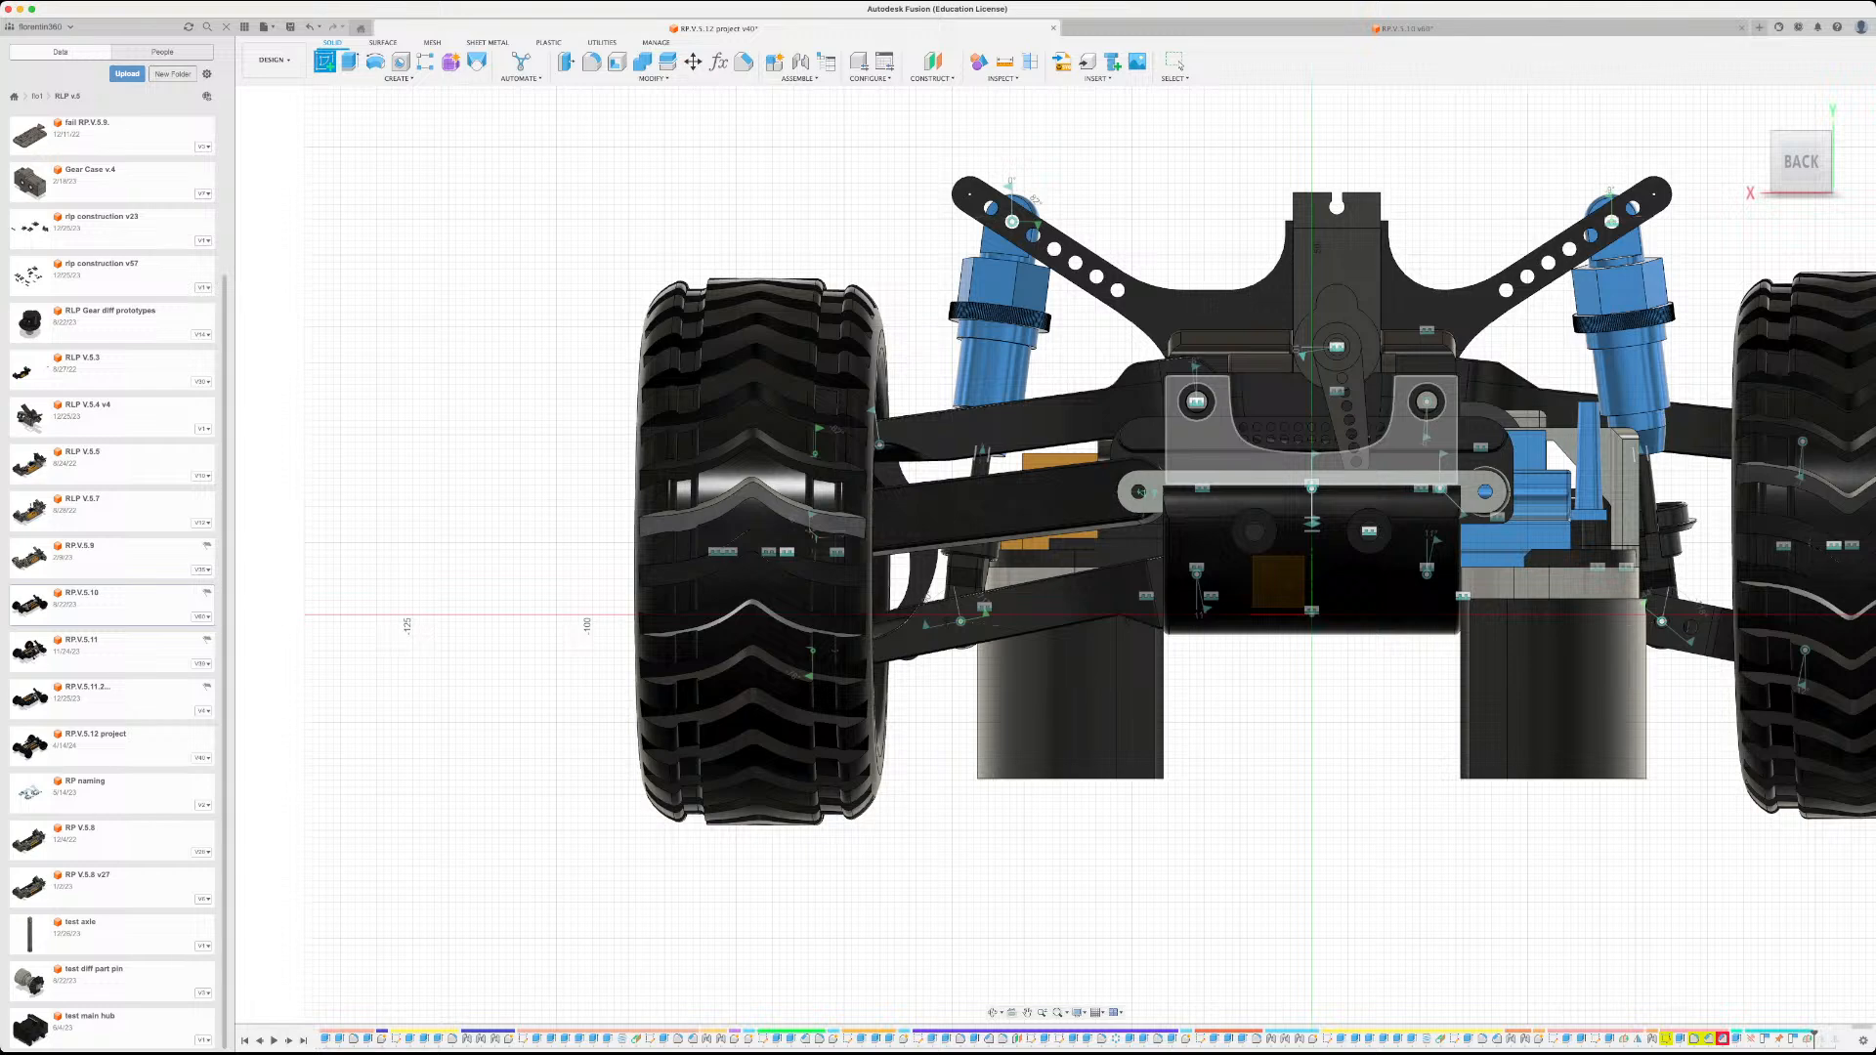
click(1212, 451)
middle_drag(1212, 451, 1413, 476)
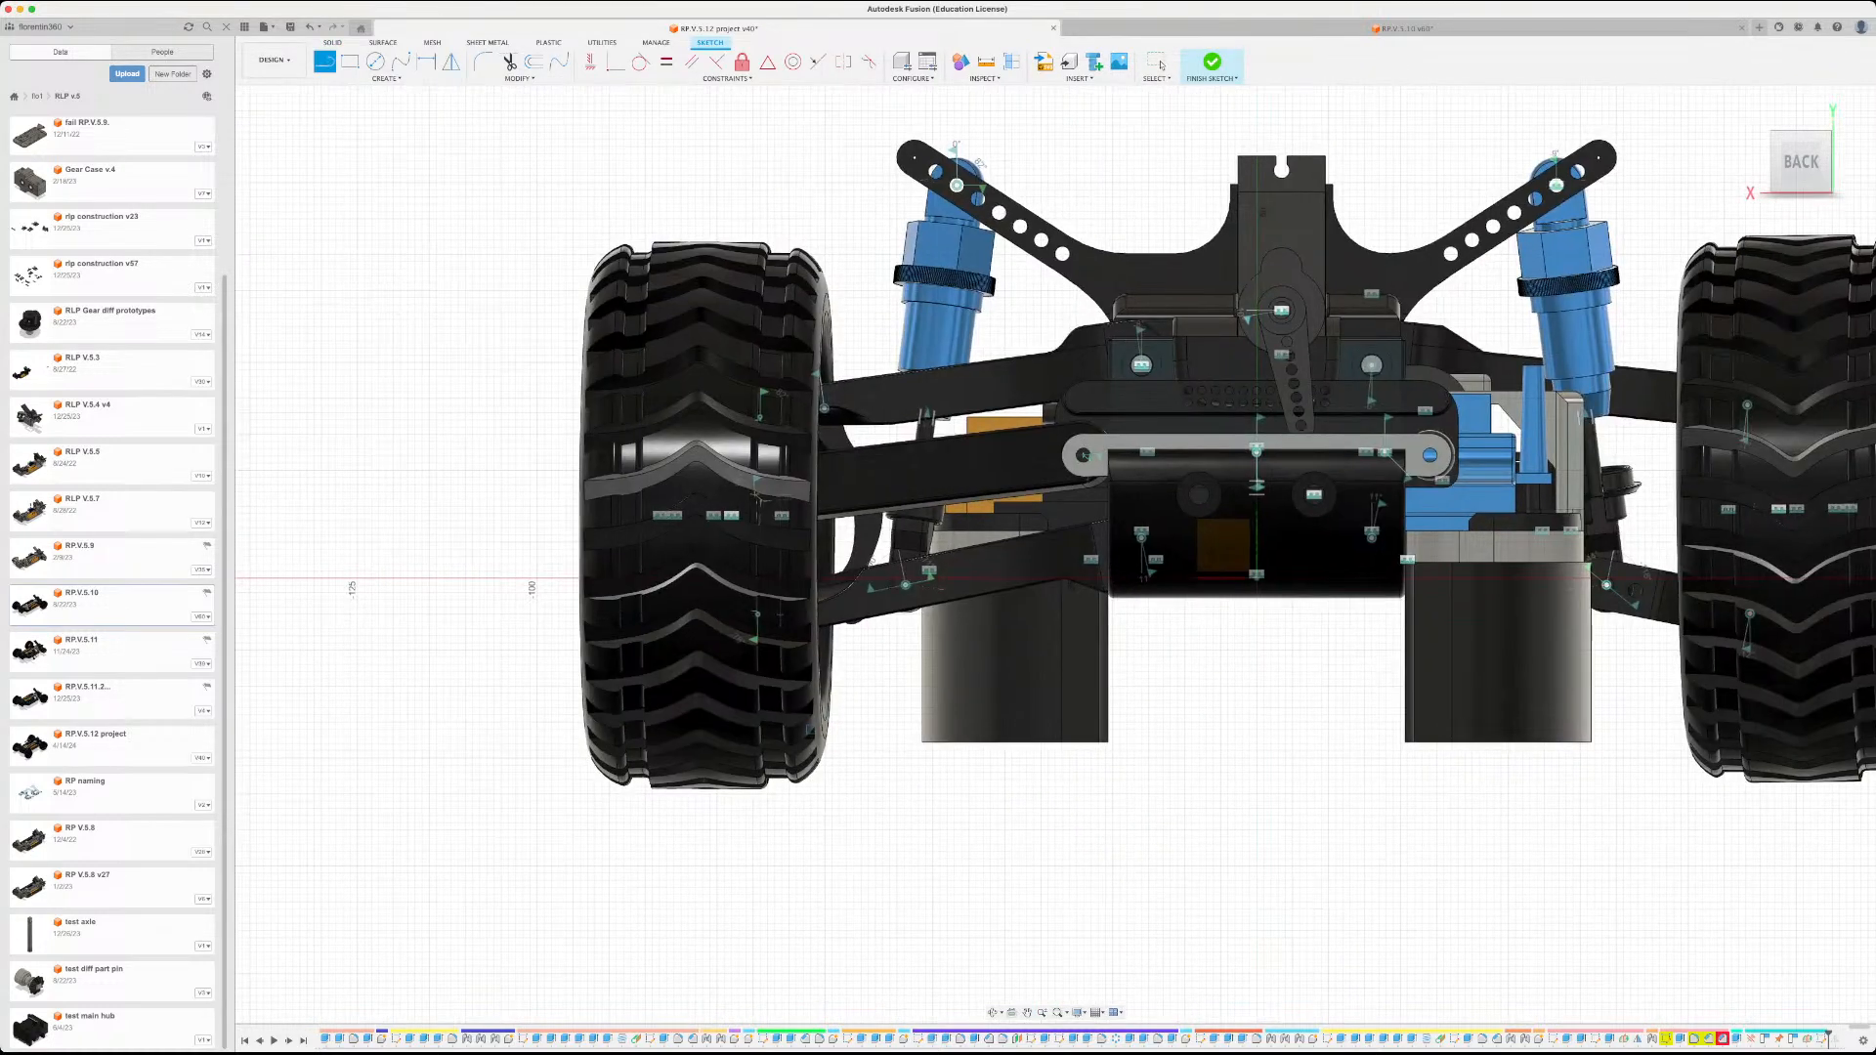
key(Escape)
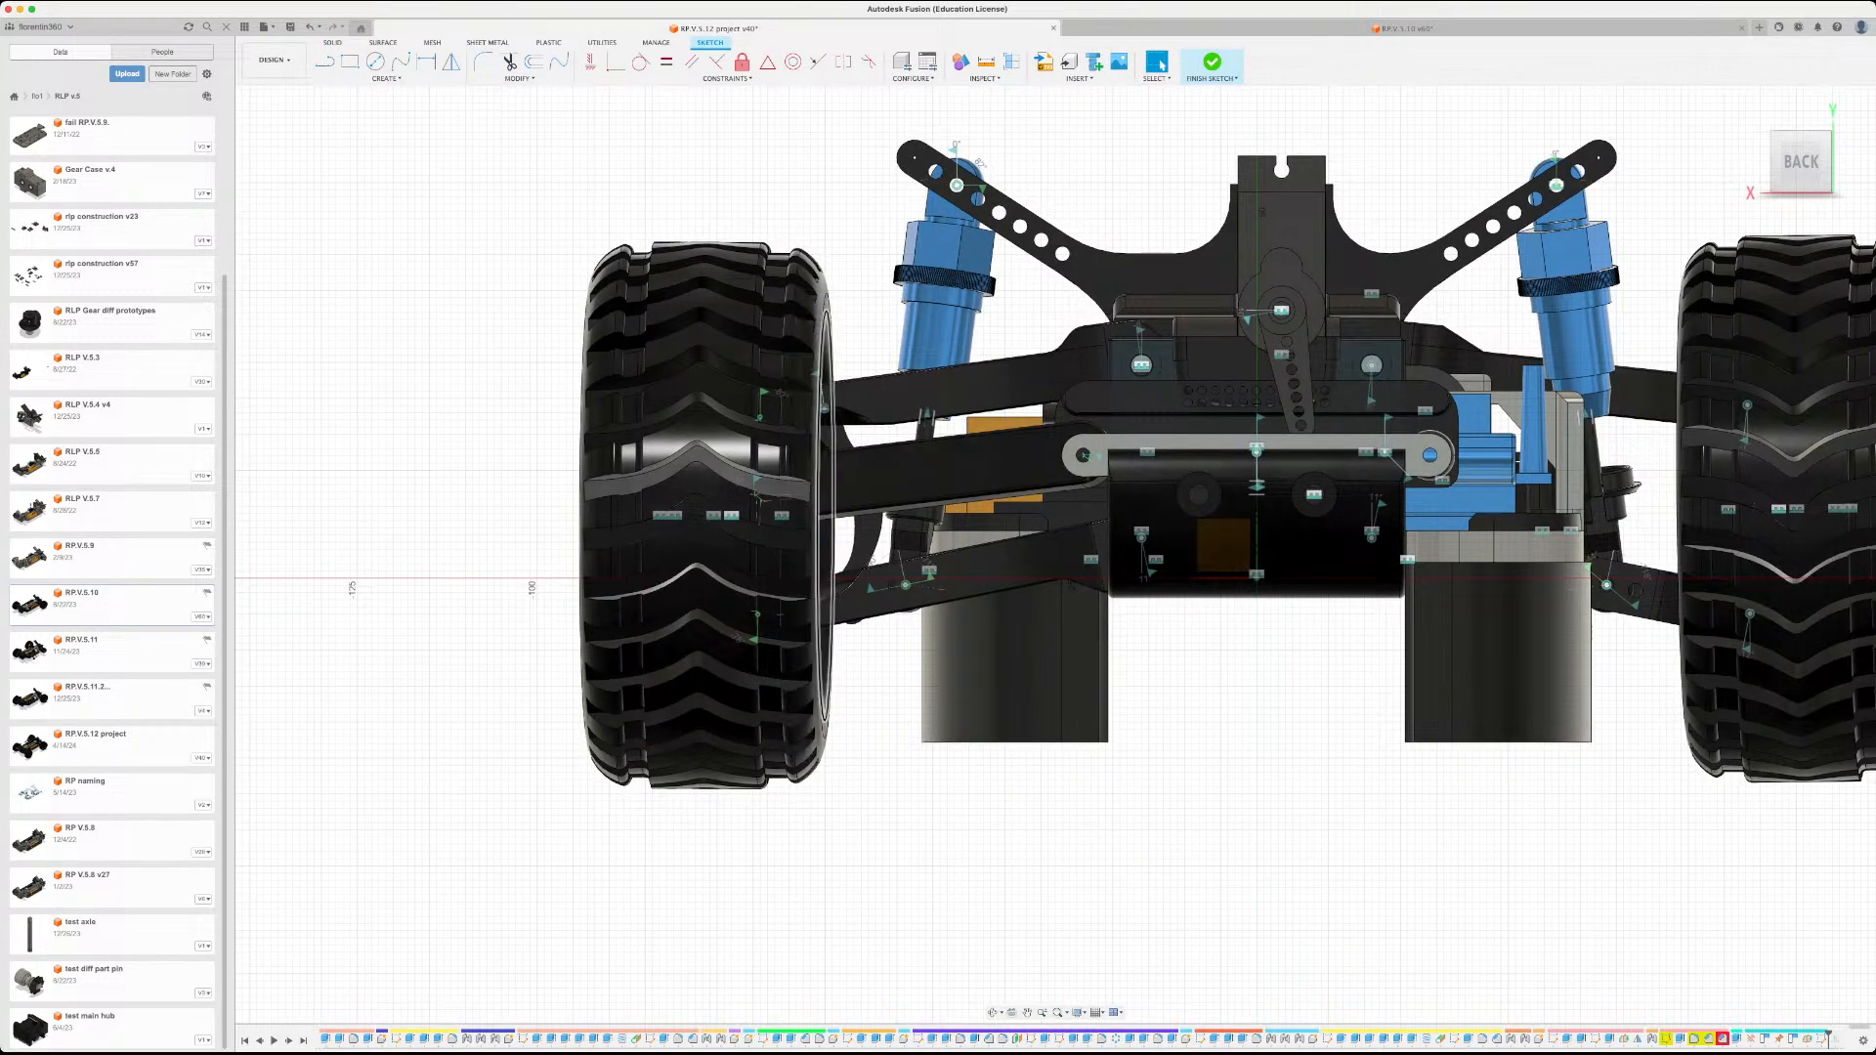
- Draw a vertical line along the inner side of the wheel, from below the tyre to above it
key(l)
click(826, 782)
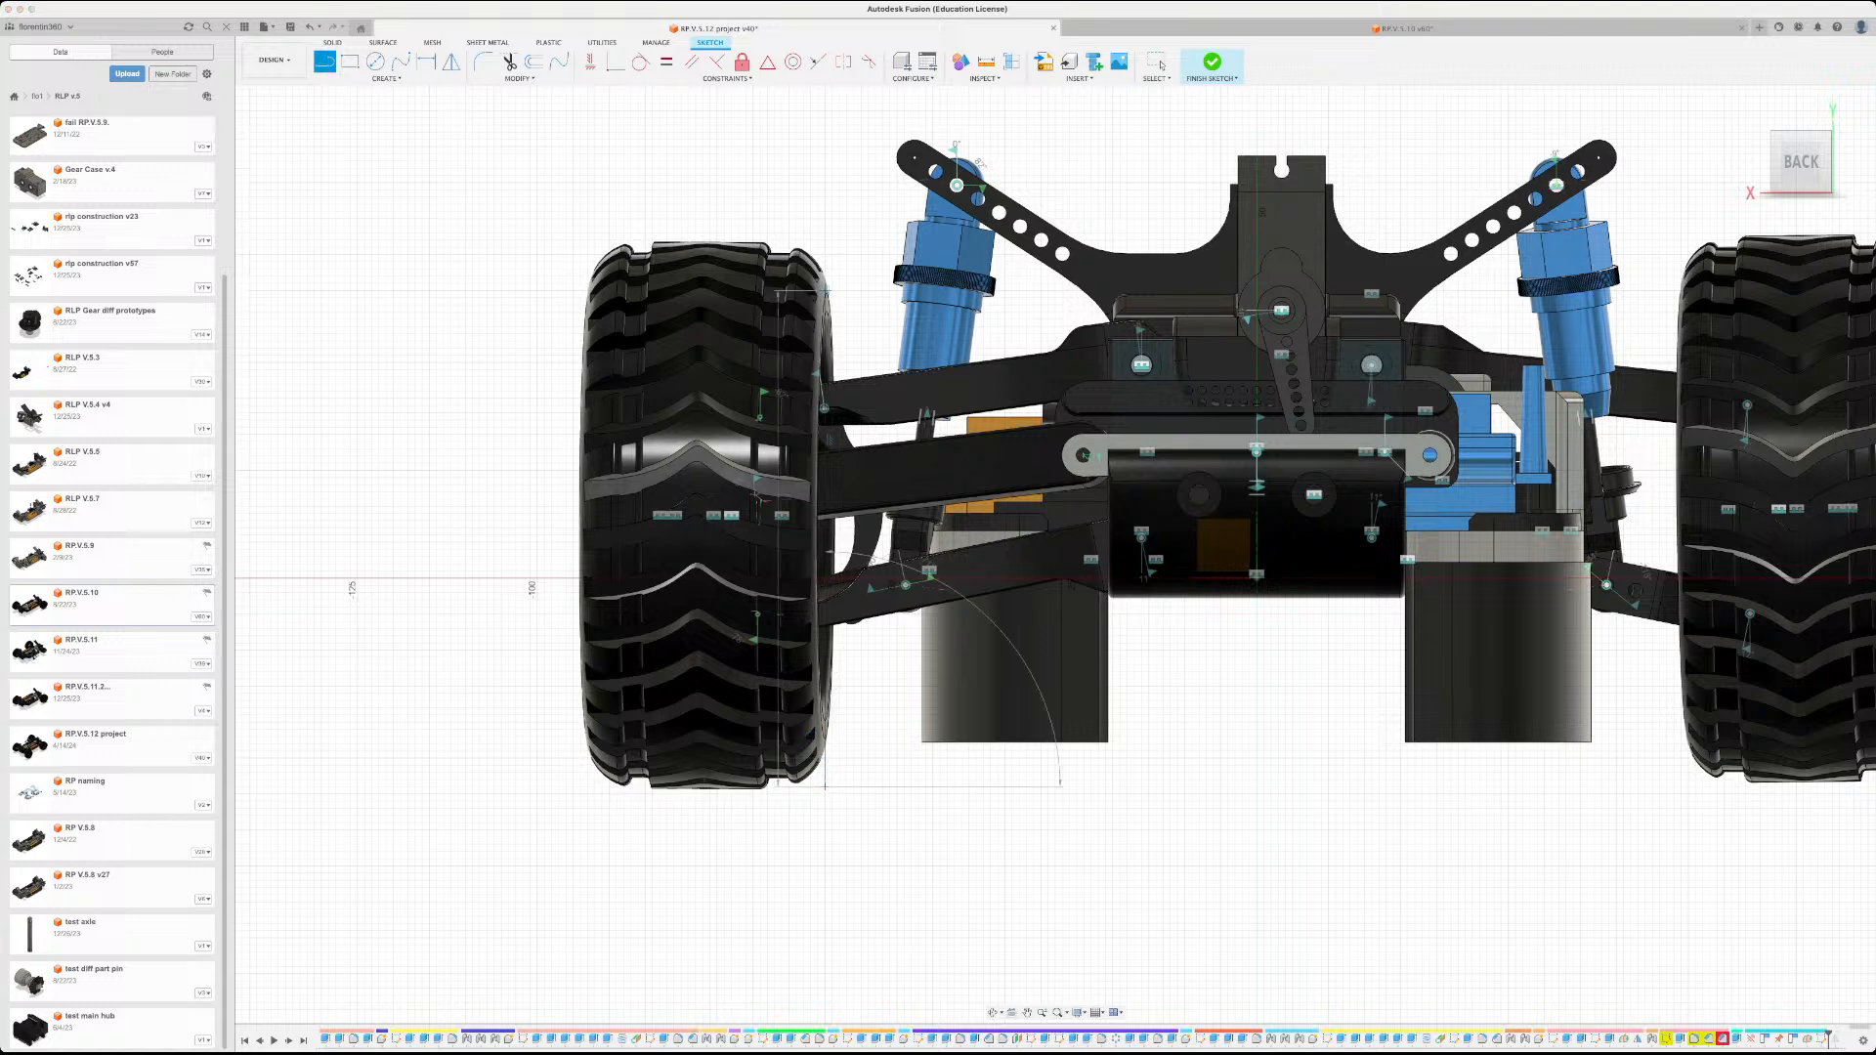
click(826, 233)
key(Escape)
scroll(826, 277, up, 2)
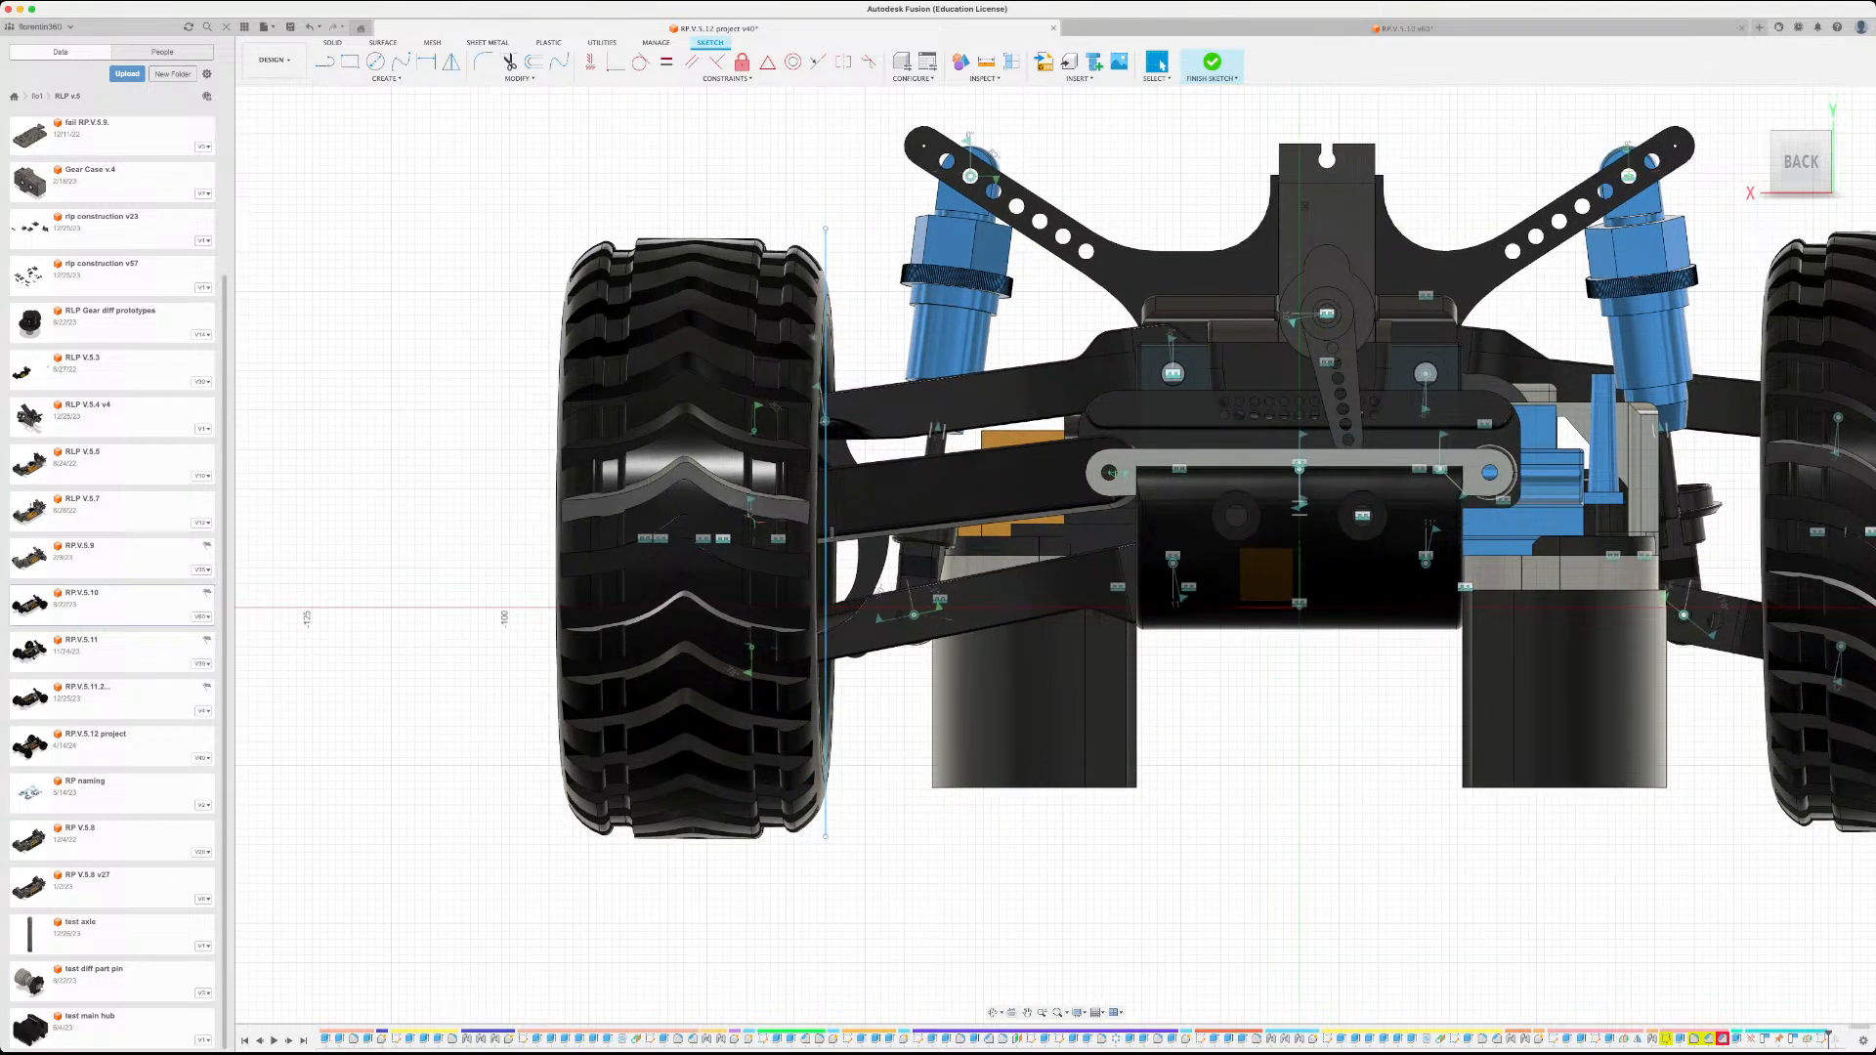
- Try to project the wheel's inner rim edge into the sketch as a reference
click(829, 301)
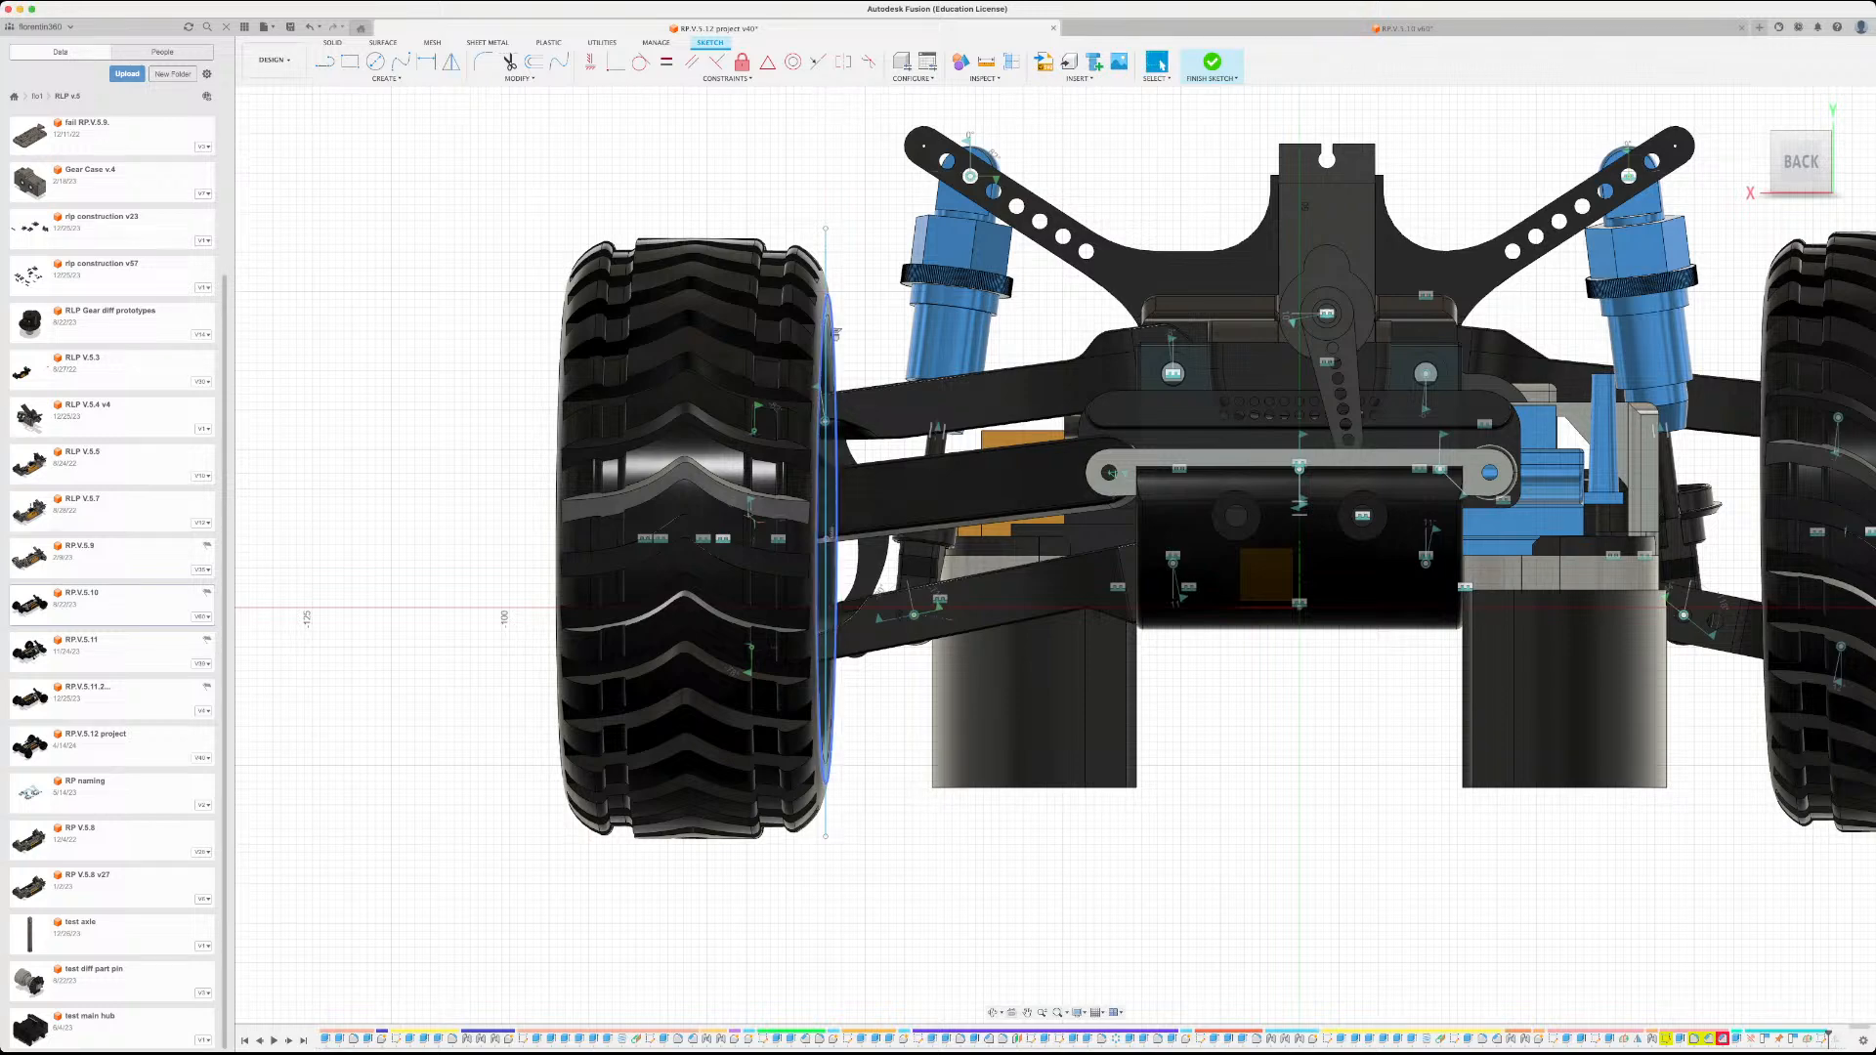
key(l)
scroll(827, 308, up, 5)
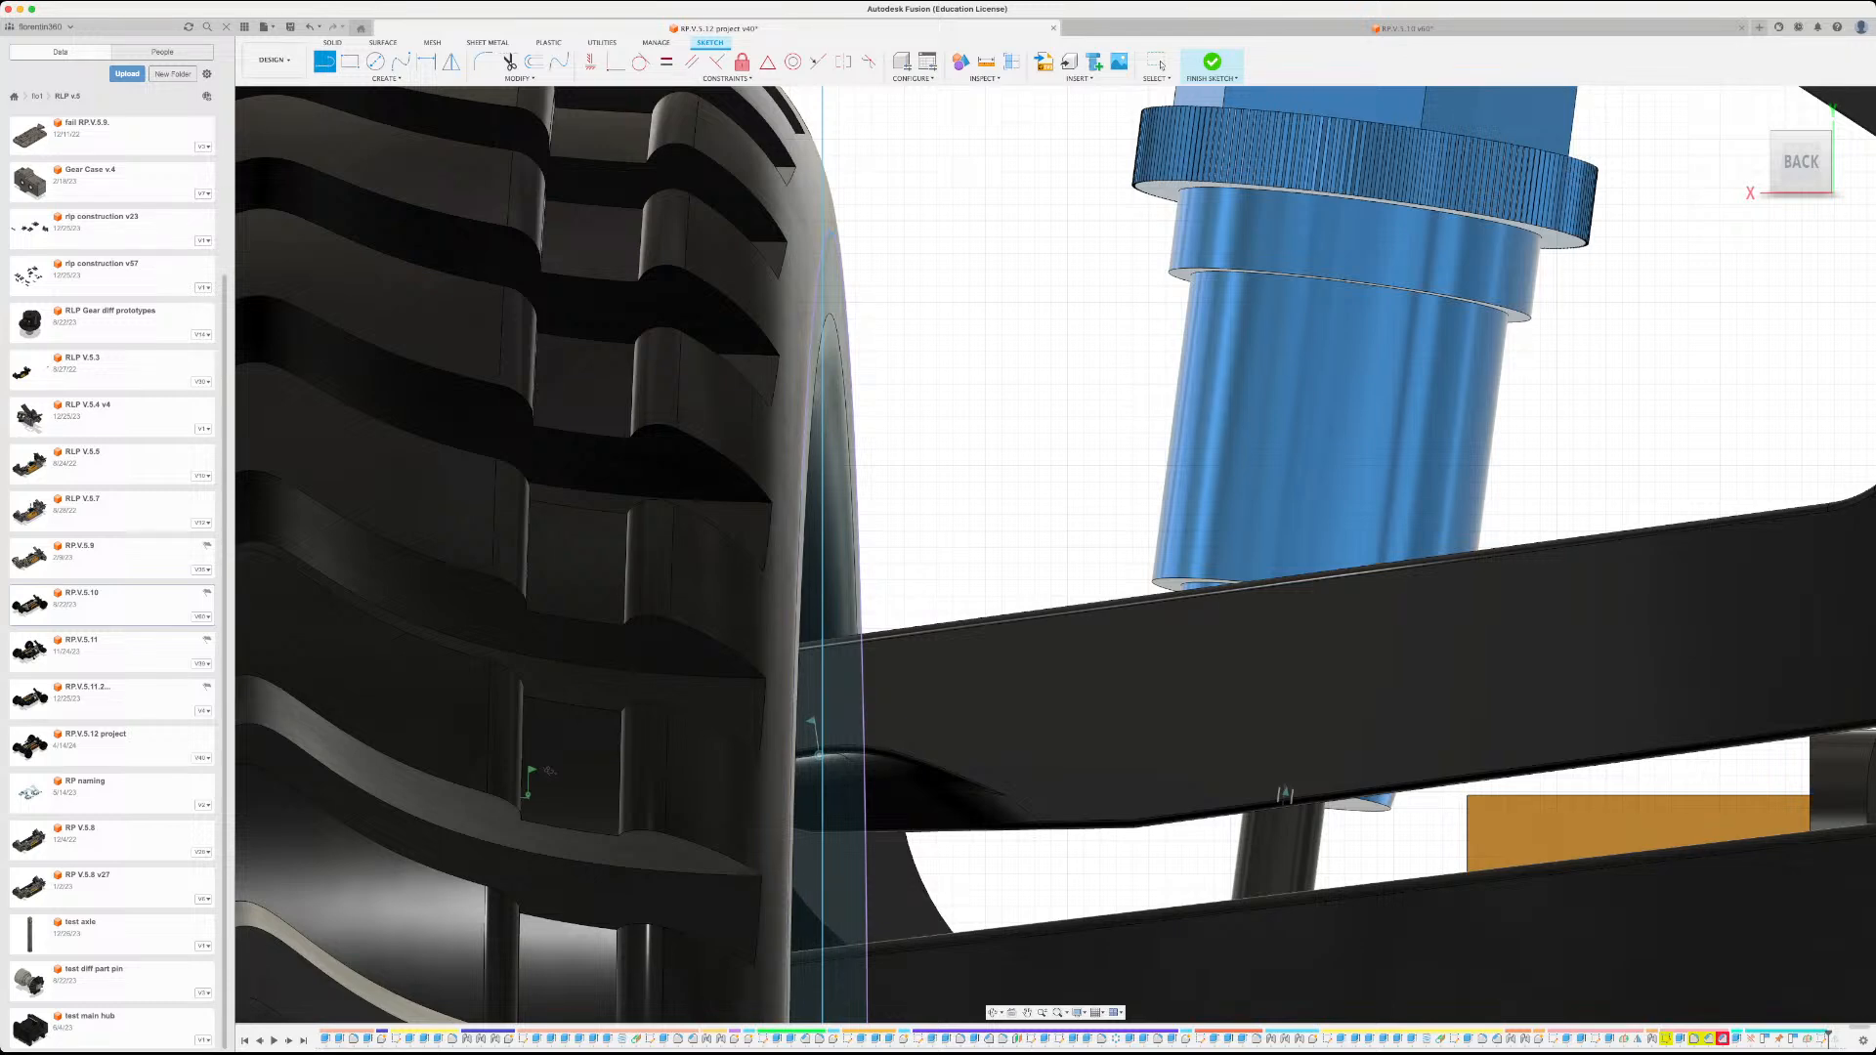
key(Escape)
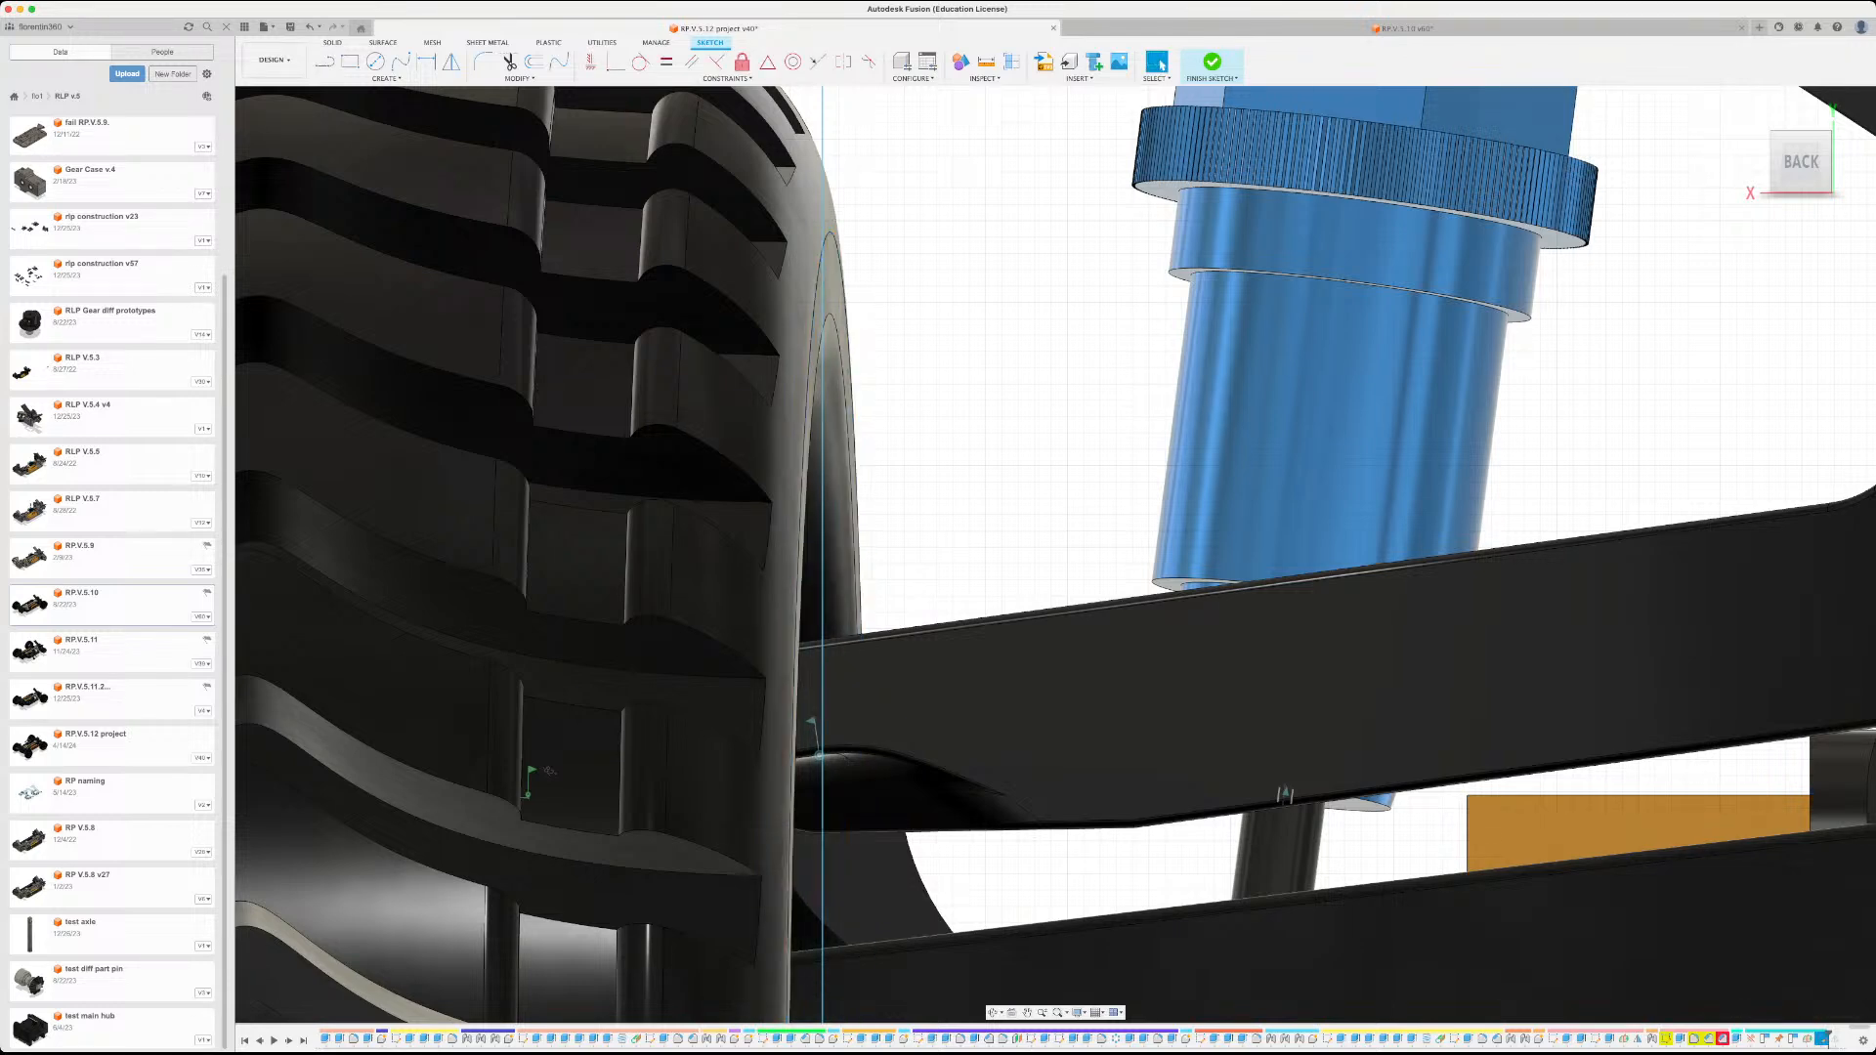
scroll(831, 217, down, 5)
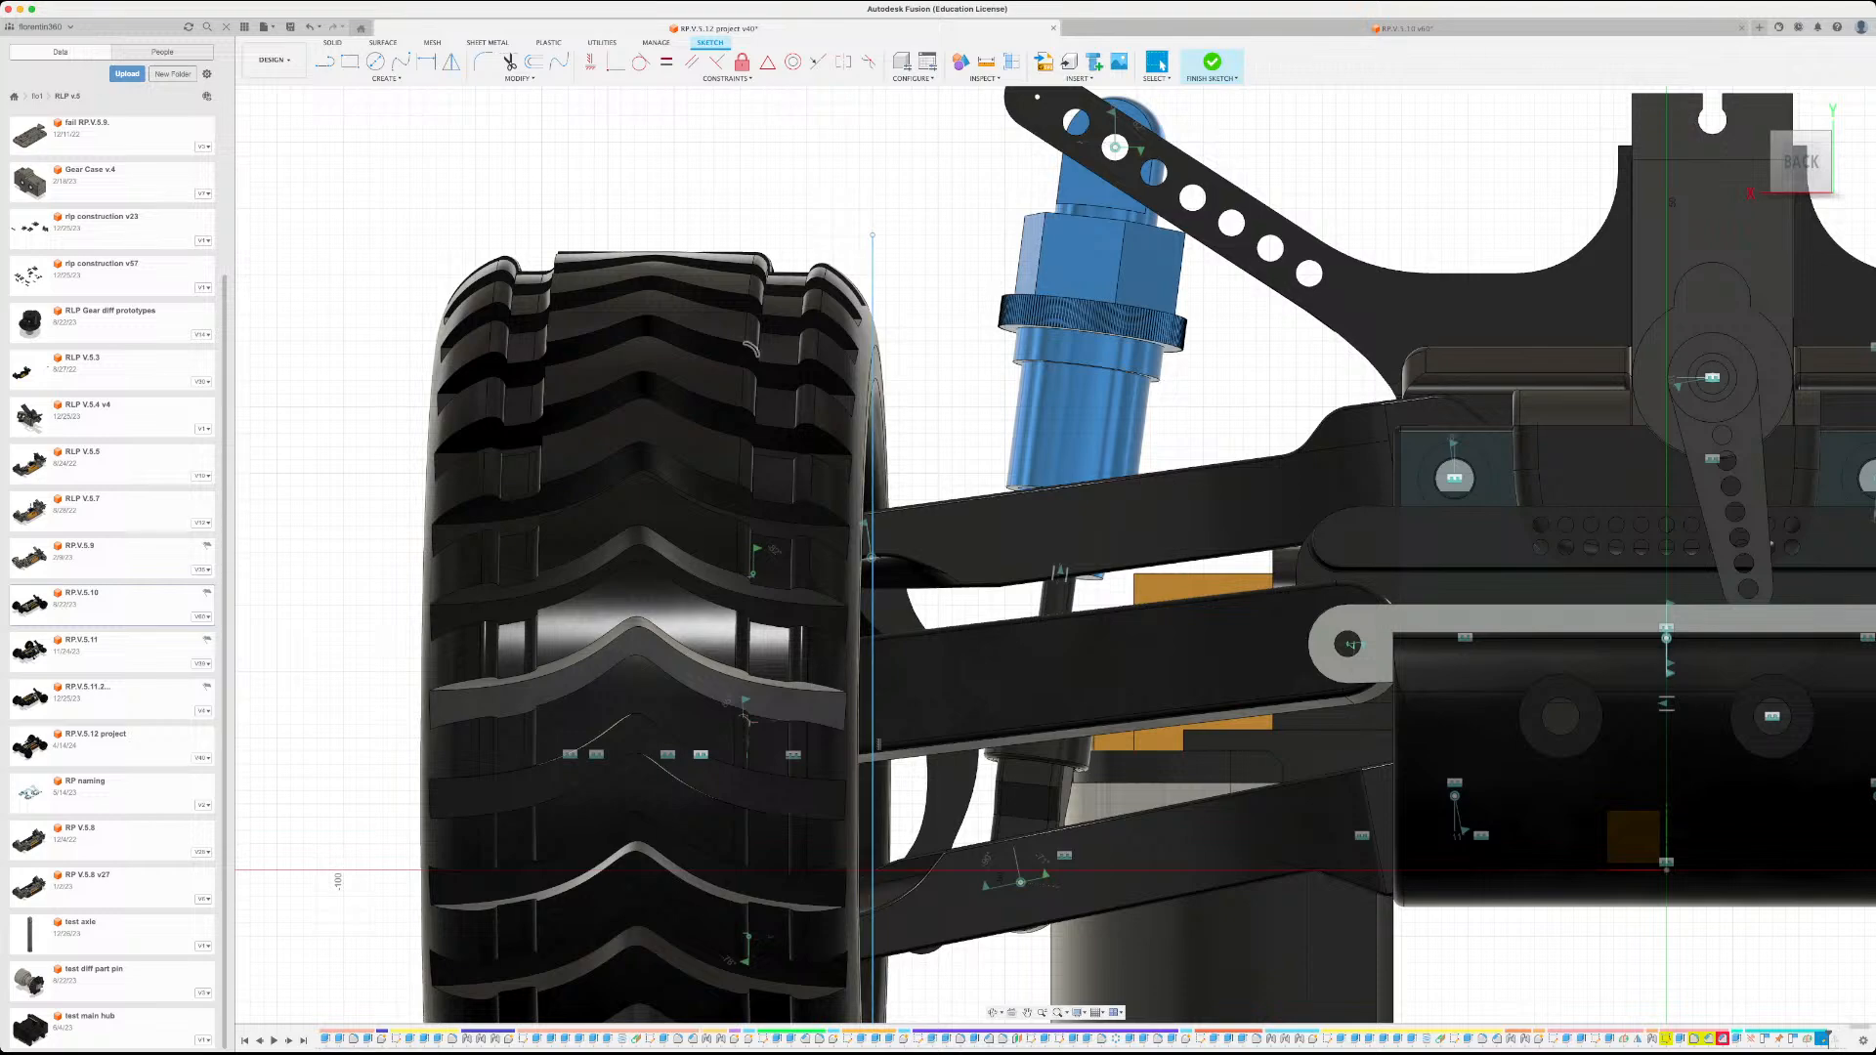
- Undo the vertical line and the whole sketch on the mounting plate
middle_drag(938, 626, 938, 415)
mouse_move(938, 416)
shift+middle_down()
mouse_move(792, 438)
mouse_move(765, 477)
shift+middle_up()
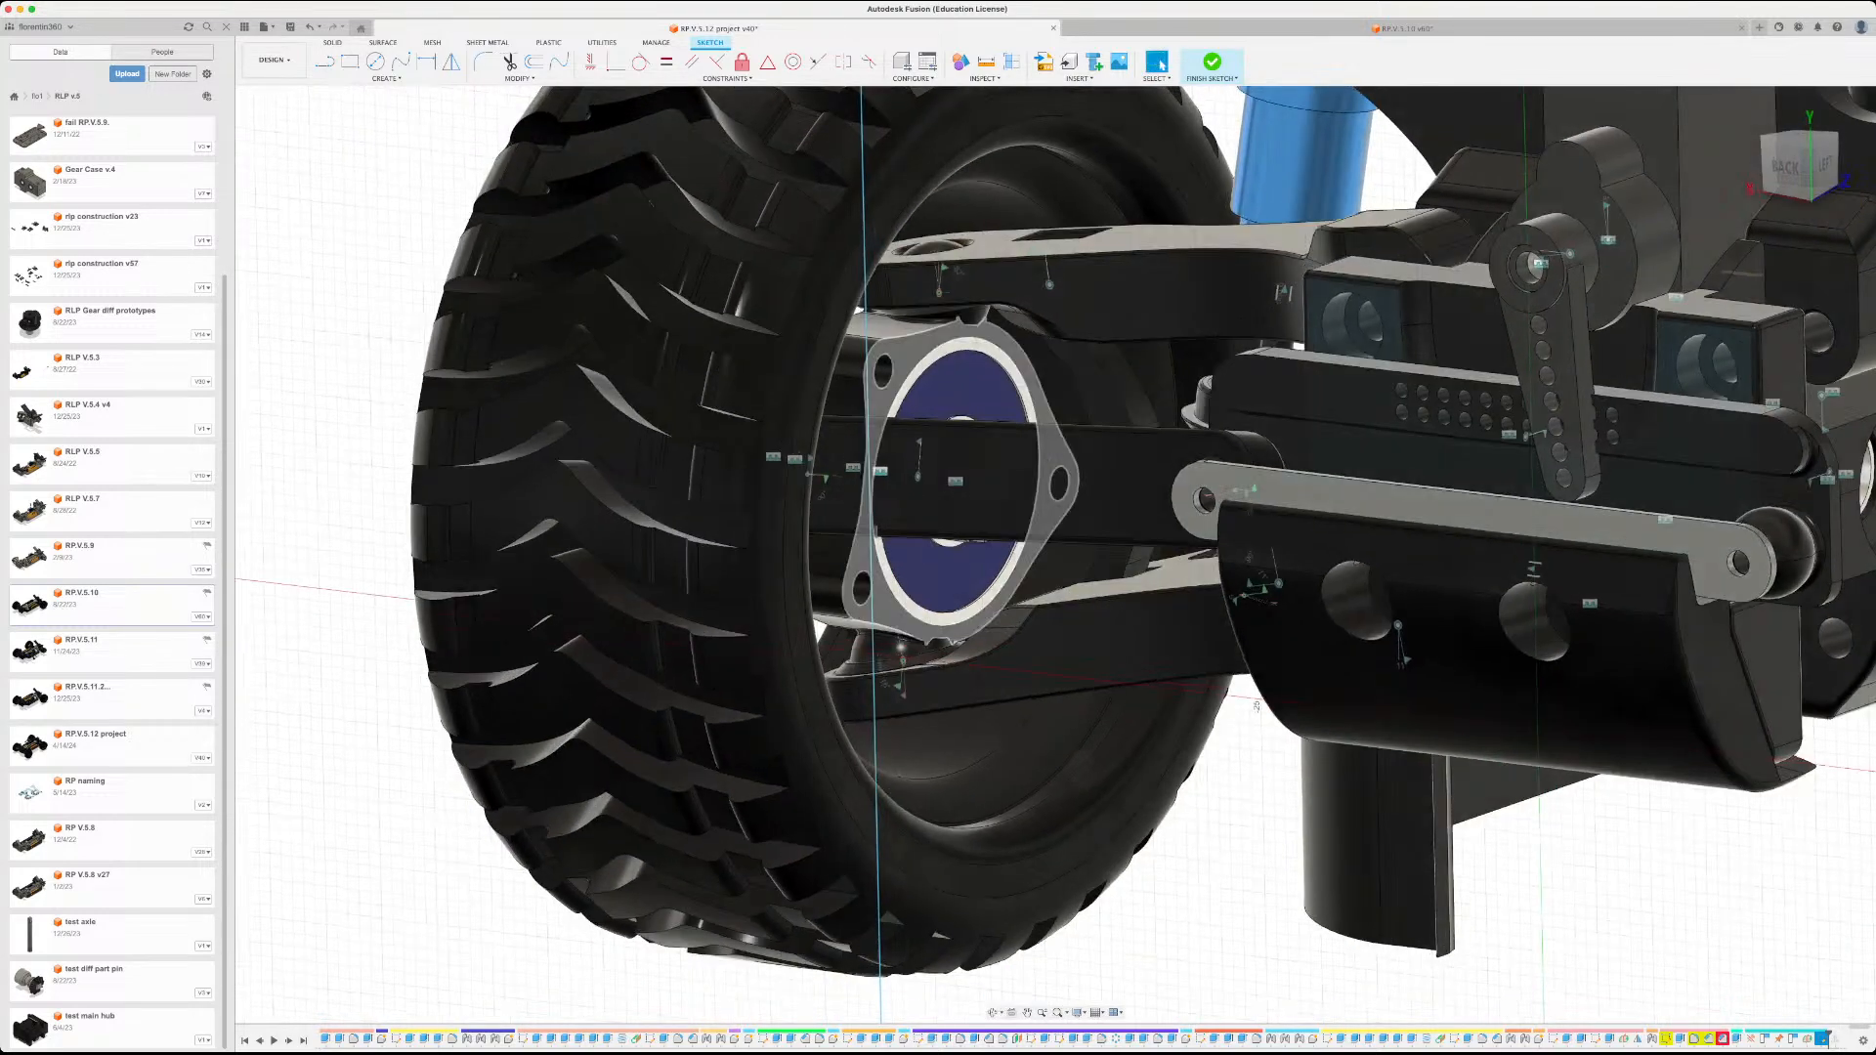
click(884, 602)
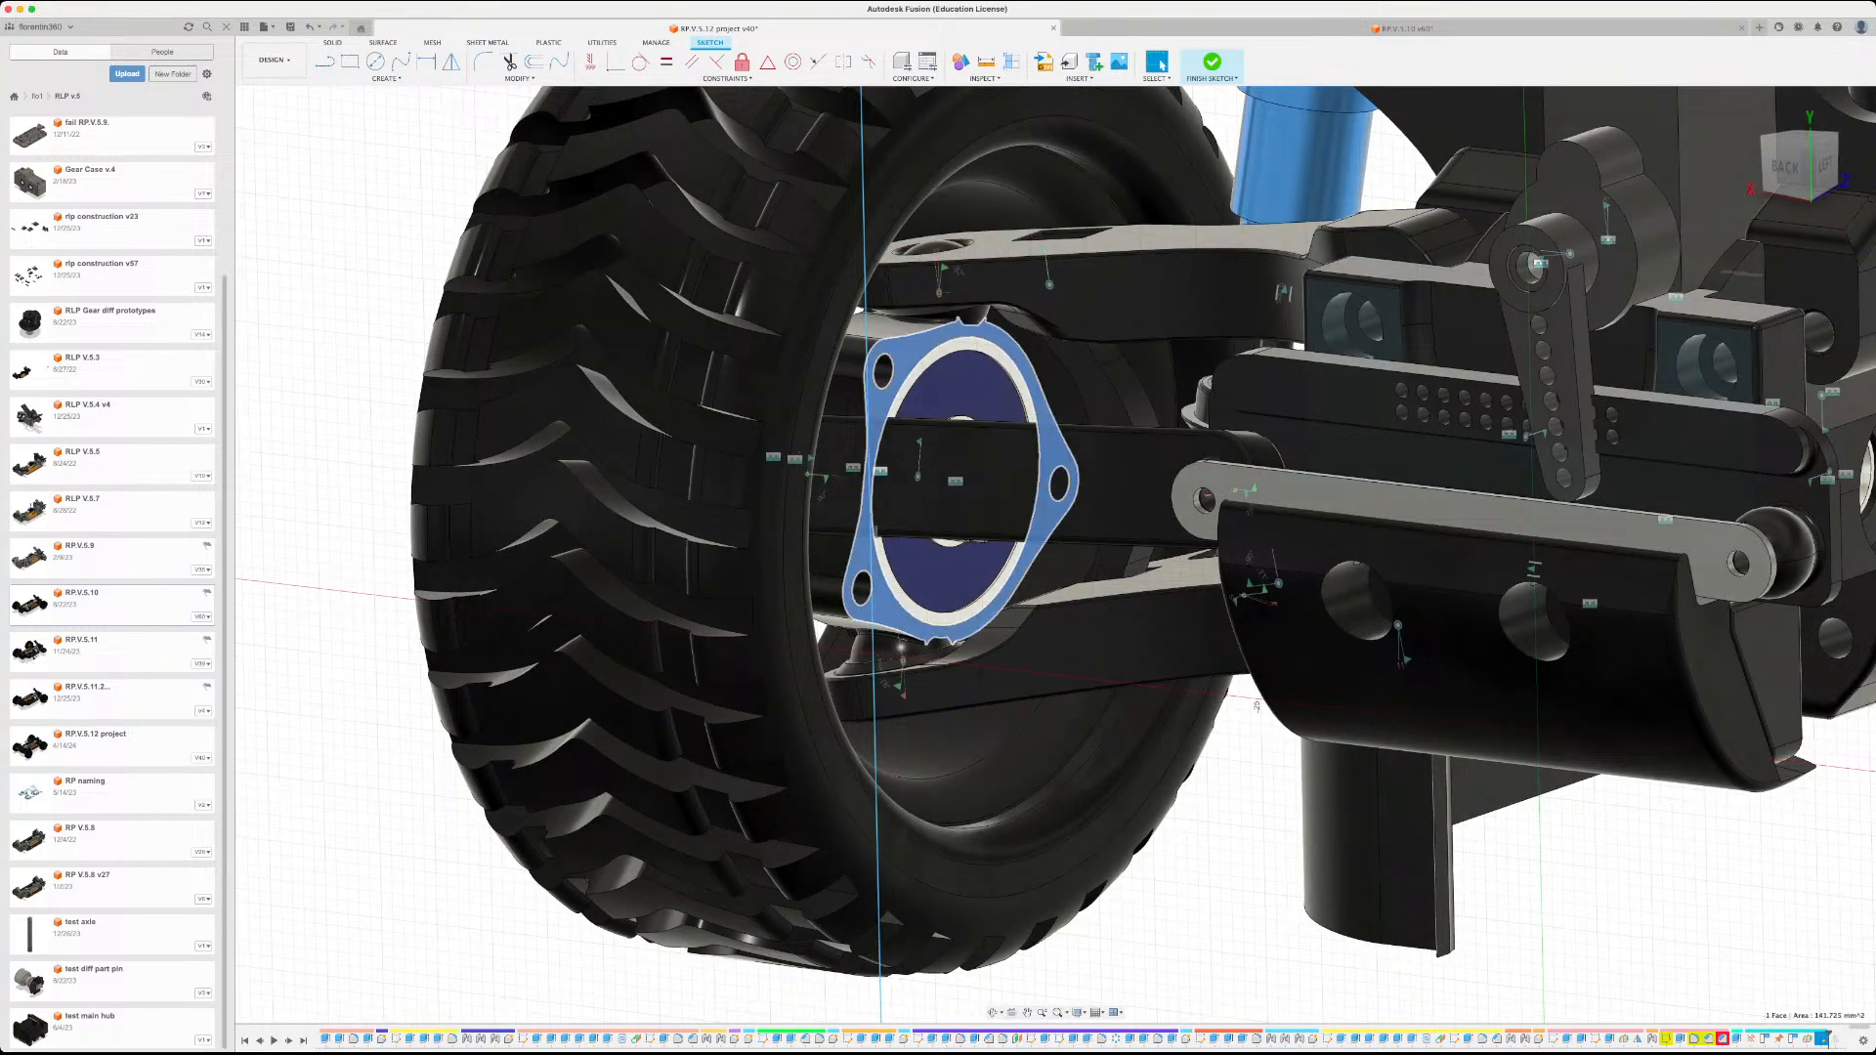
key(Escape)
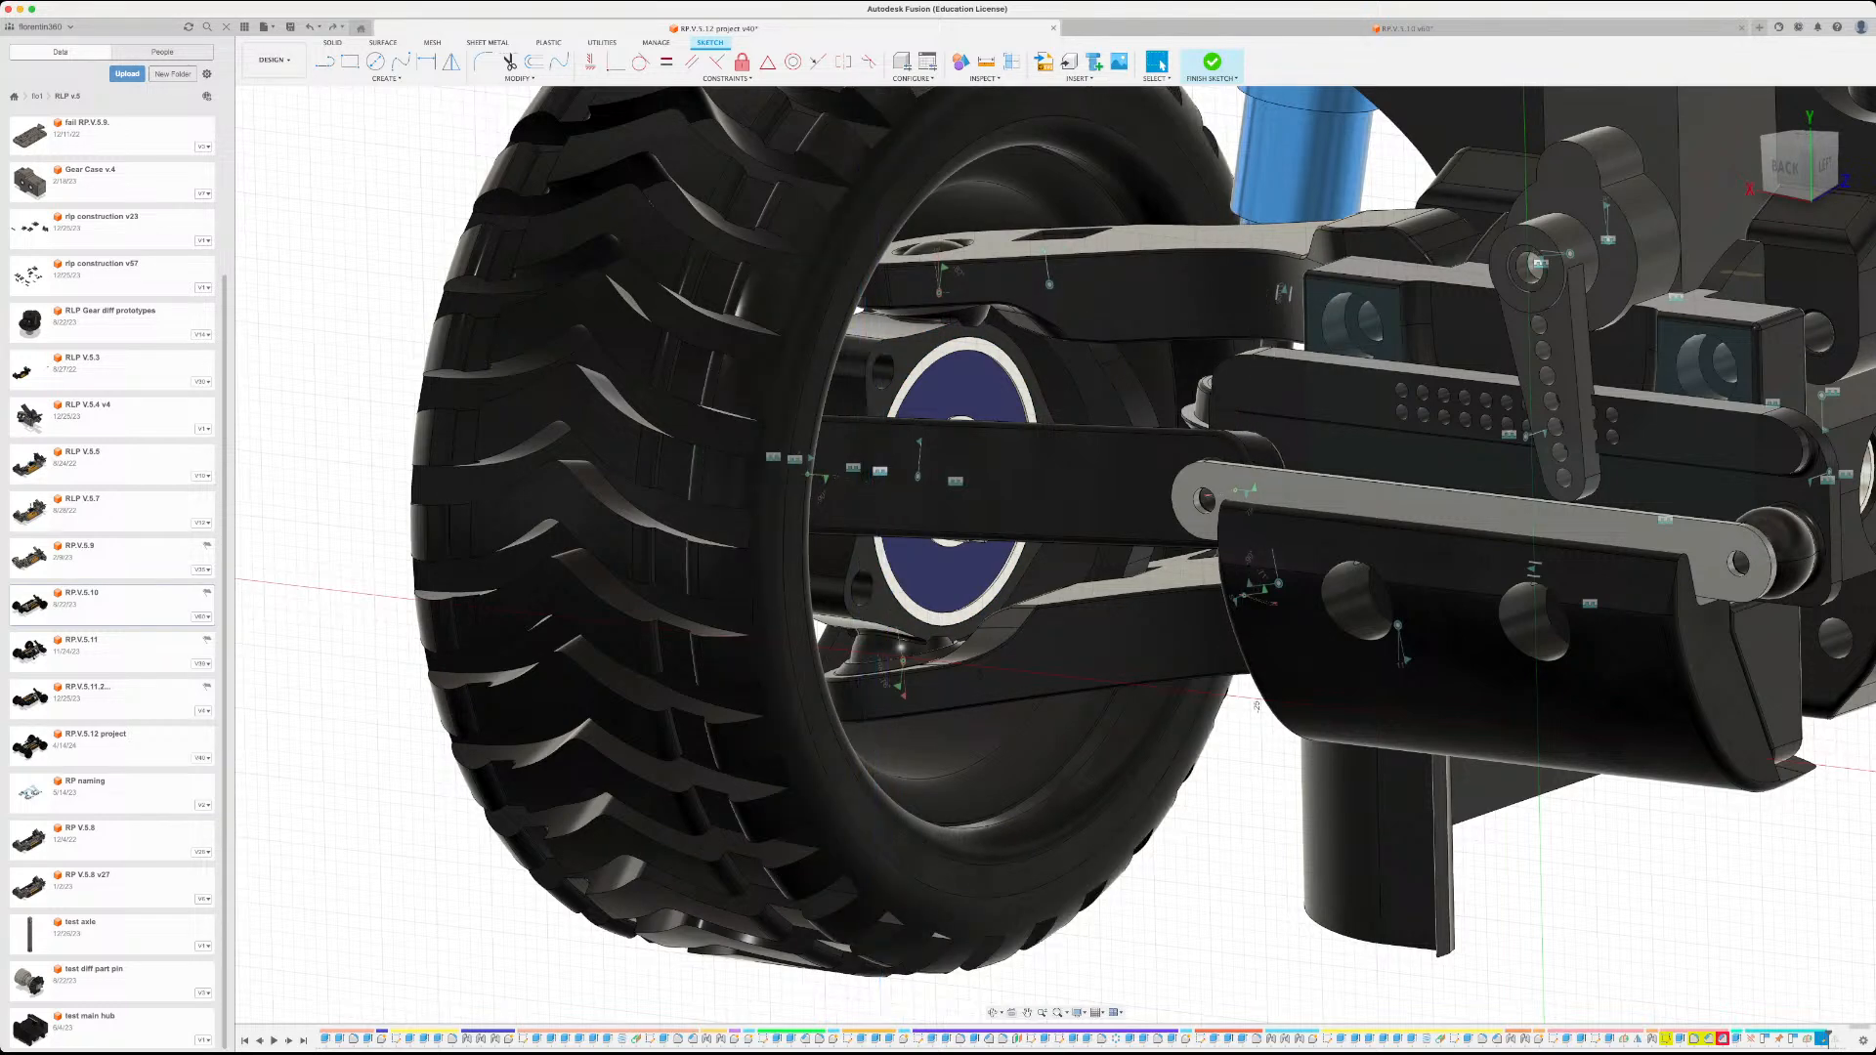
key(super+z)
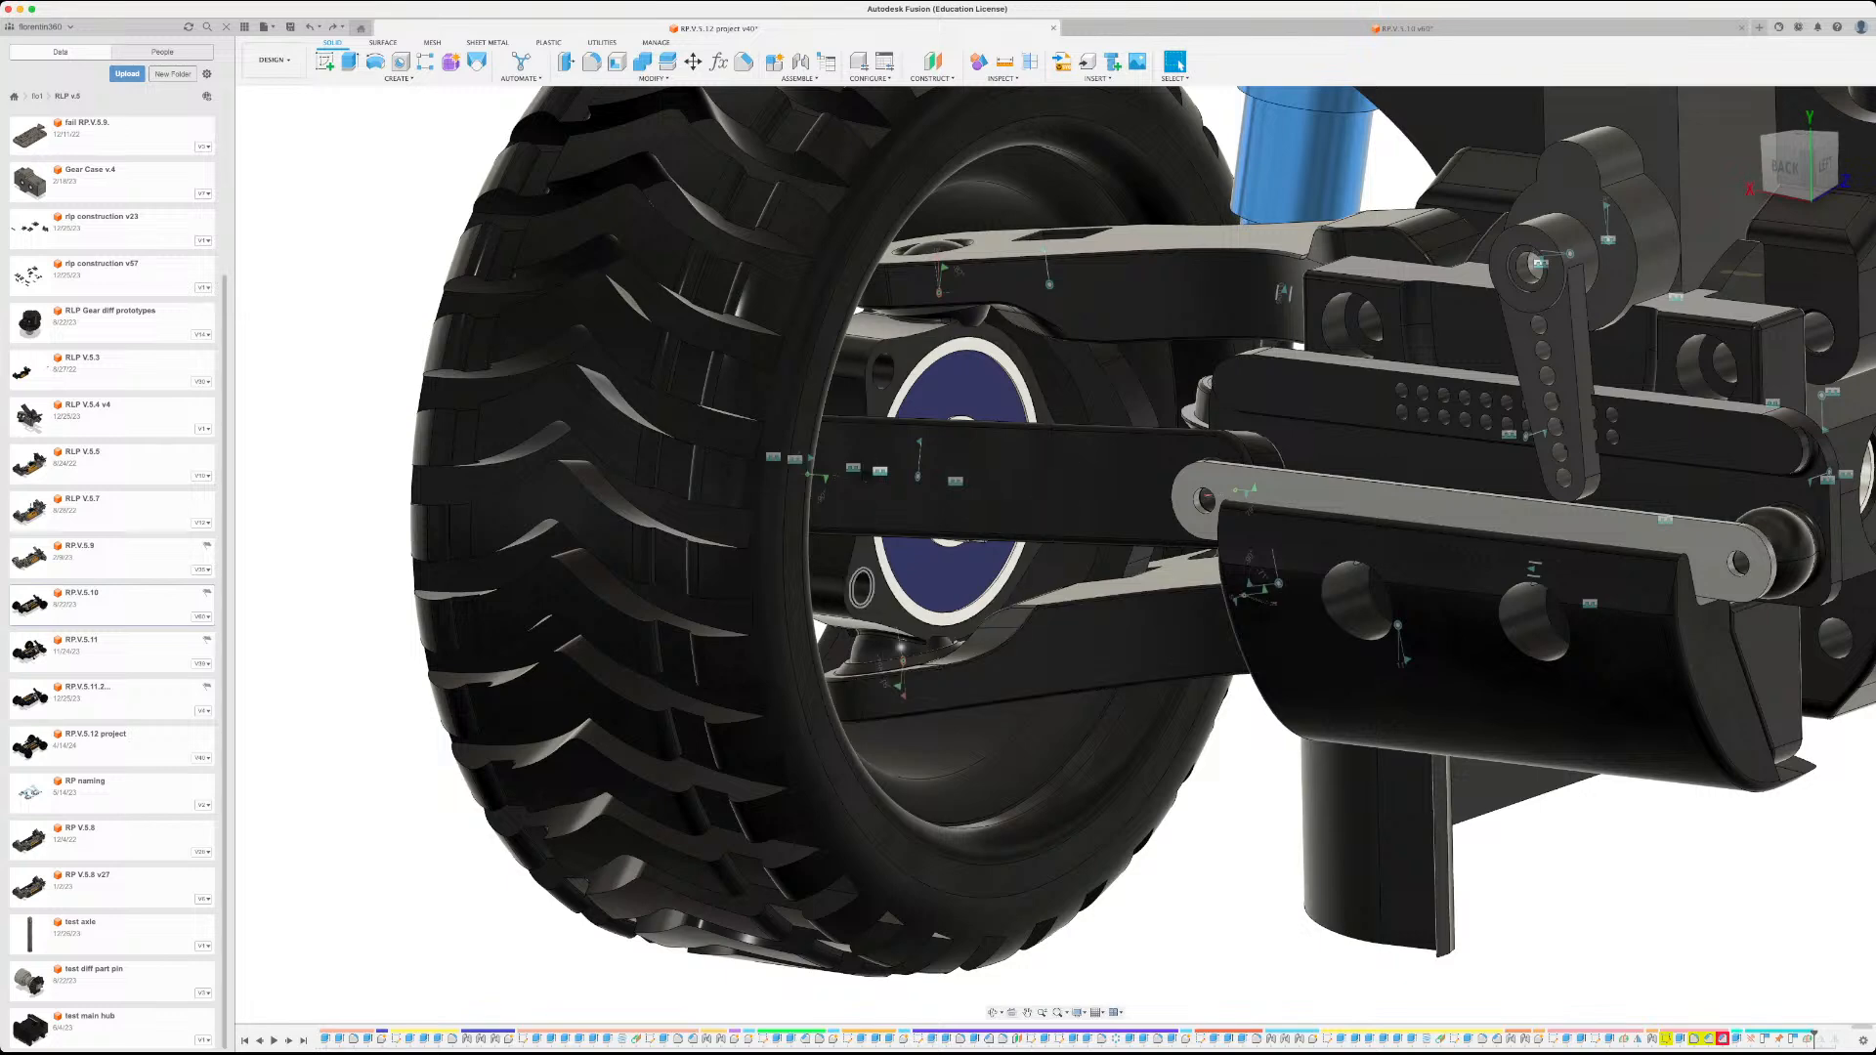
- Measure the angle between the hub carrier's flat inner face and the side face of the axle housing
key(i)
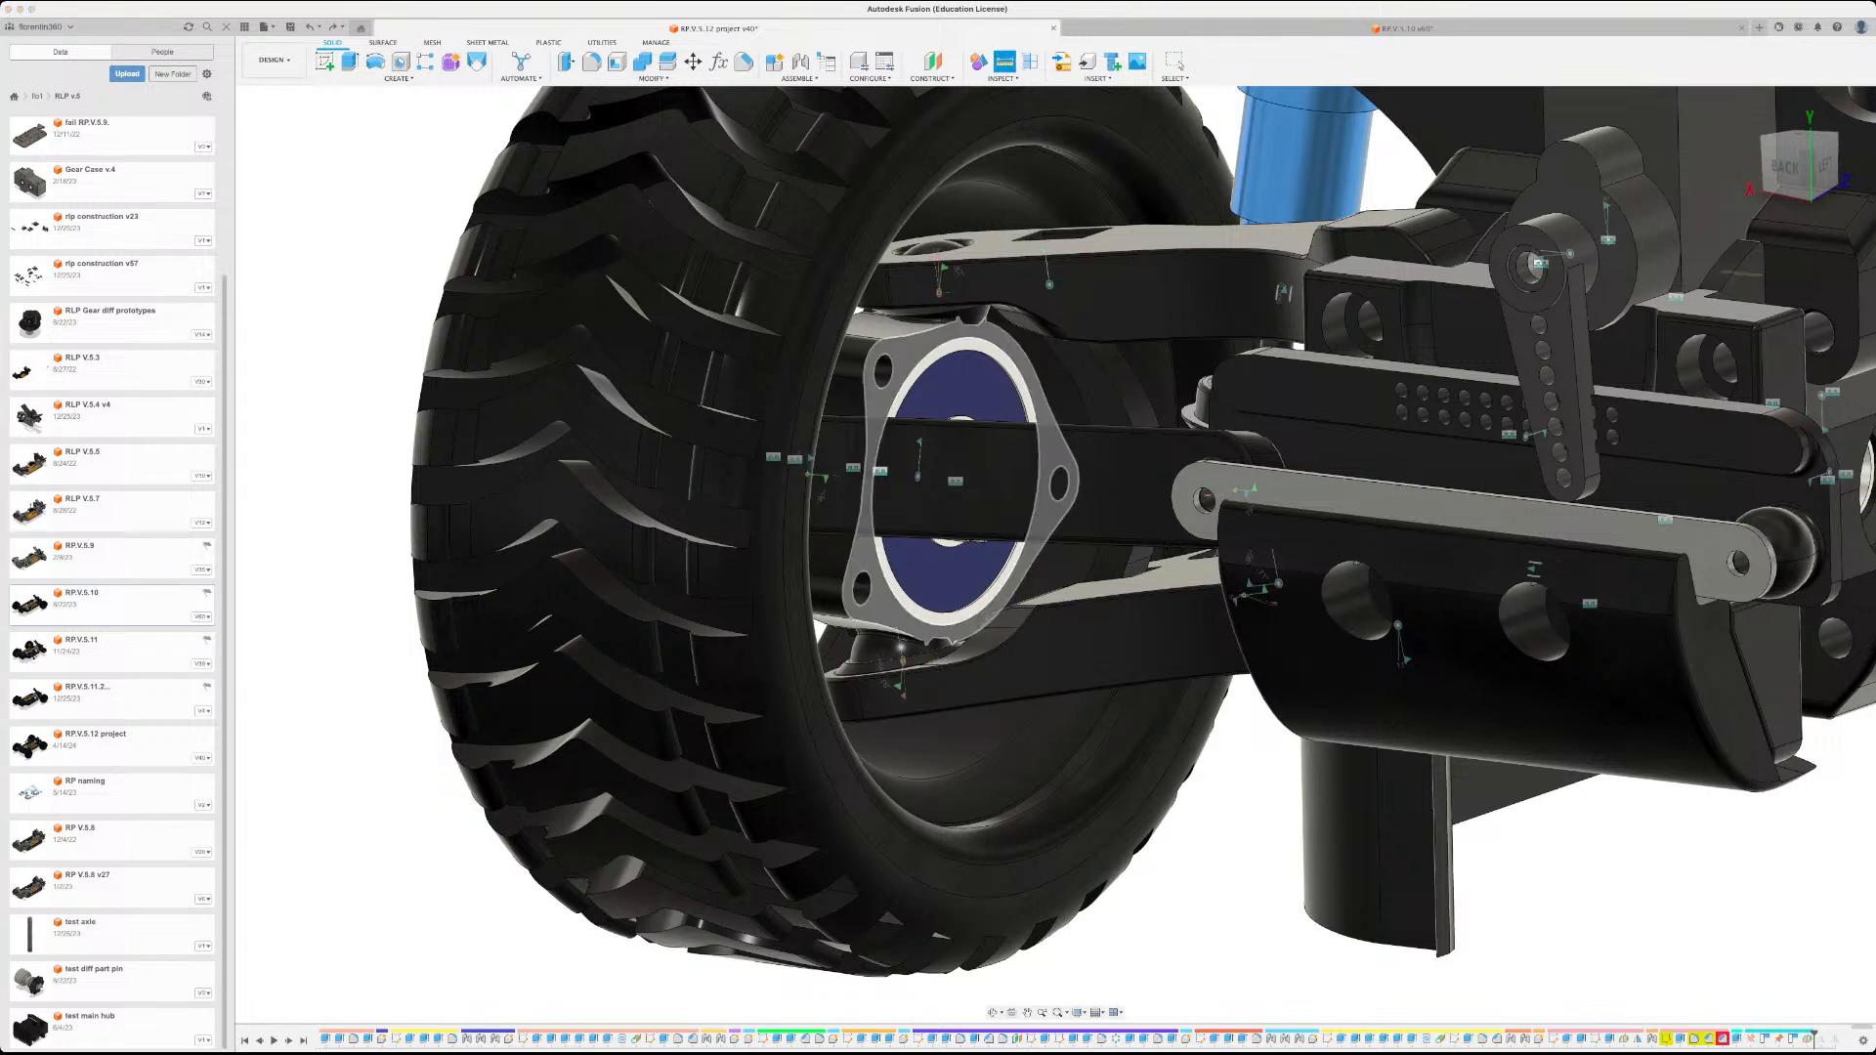
click(881, 407)
shift+middle_drag(881, 406, 1162, 333)
key(Escape)
shift+middle_drag(1280, 684, 1280, 672)
click(1304, 520)
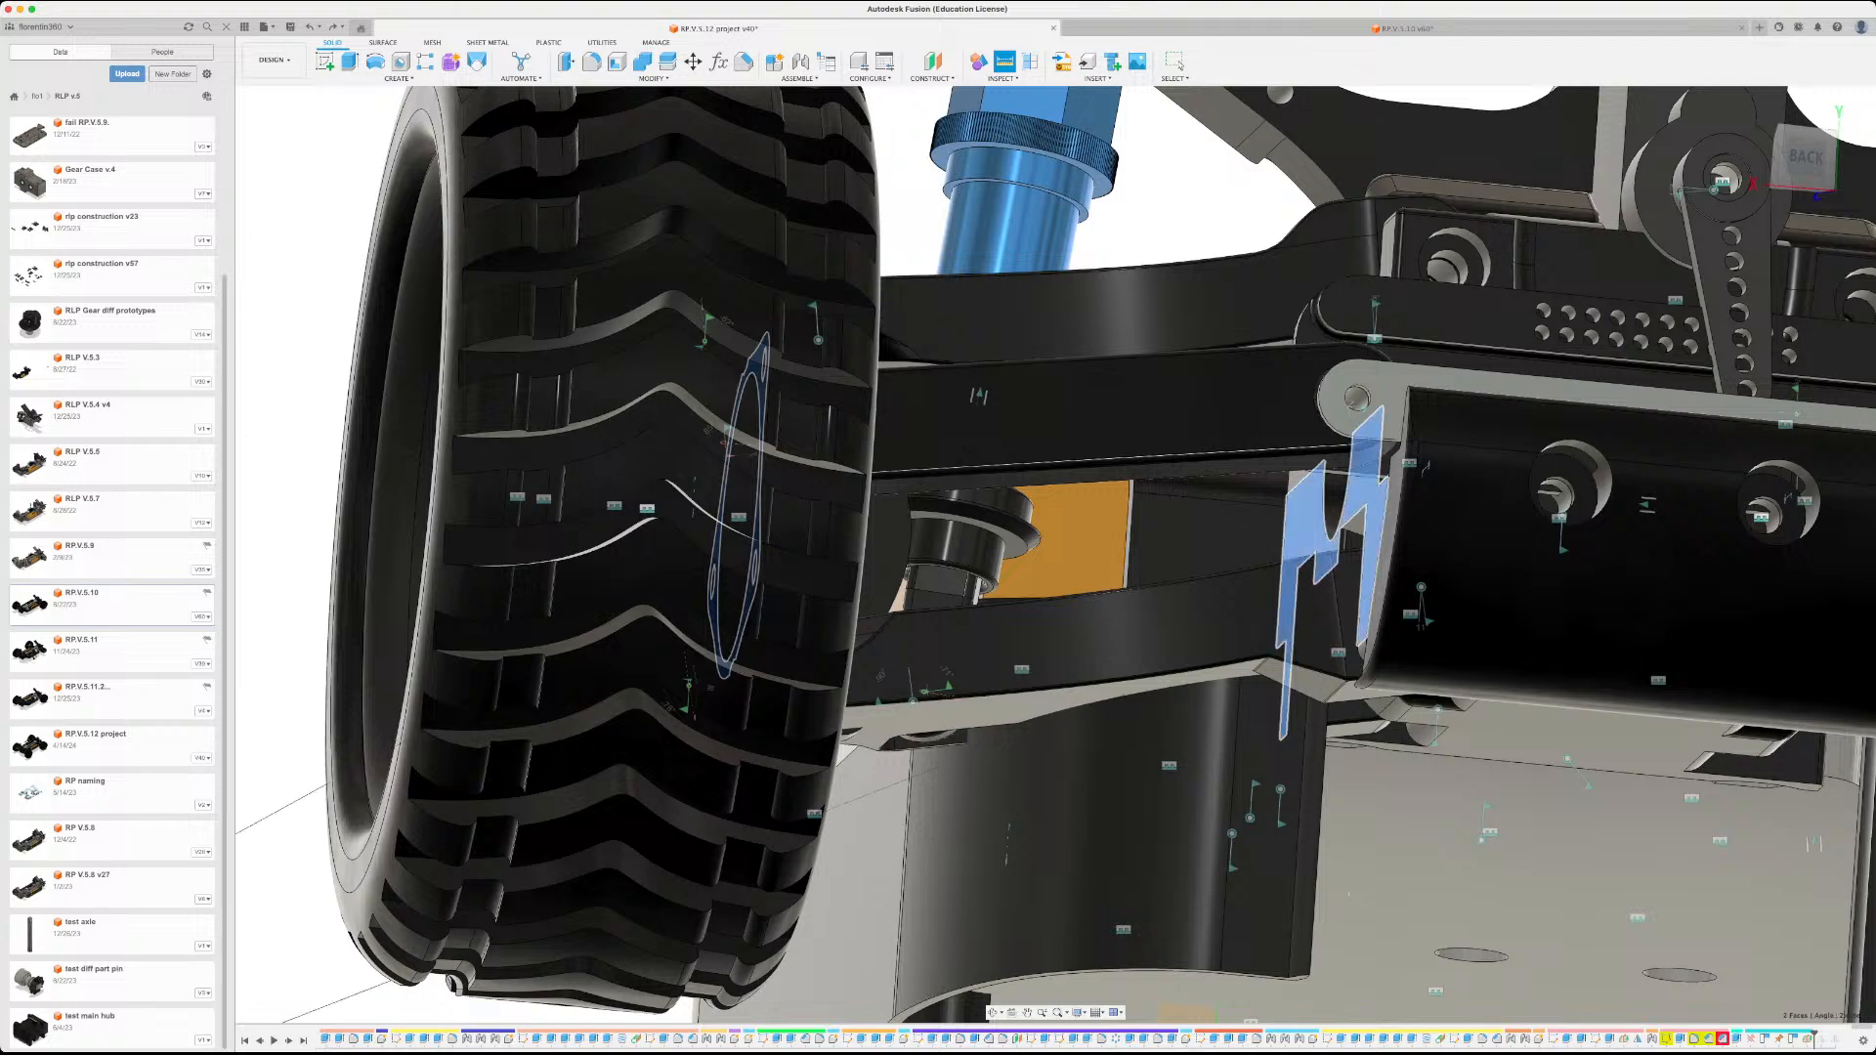
- Examine the measured angle's extension lines from the side of the car and in perspective, and end the measurement
scroll(1261, 577, down, 4)
shift+middle_drag(1260, 576, 1447, 684)
scroll(1190, 680, down, 5)
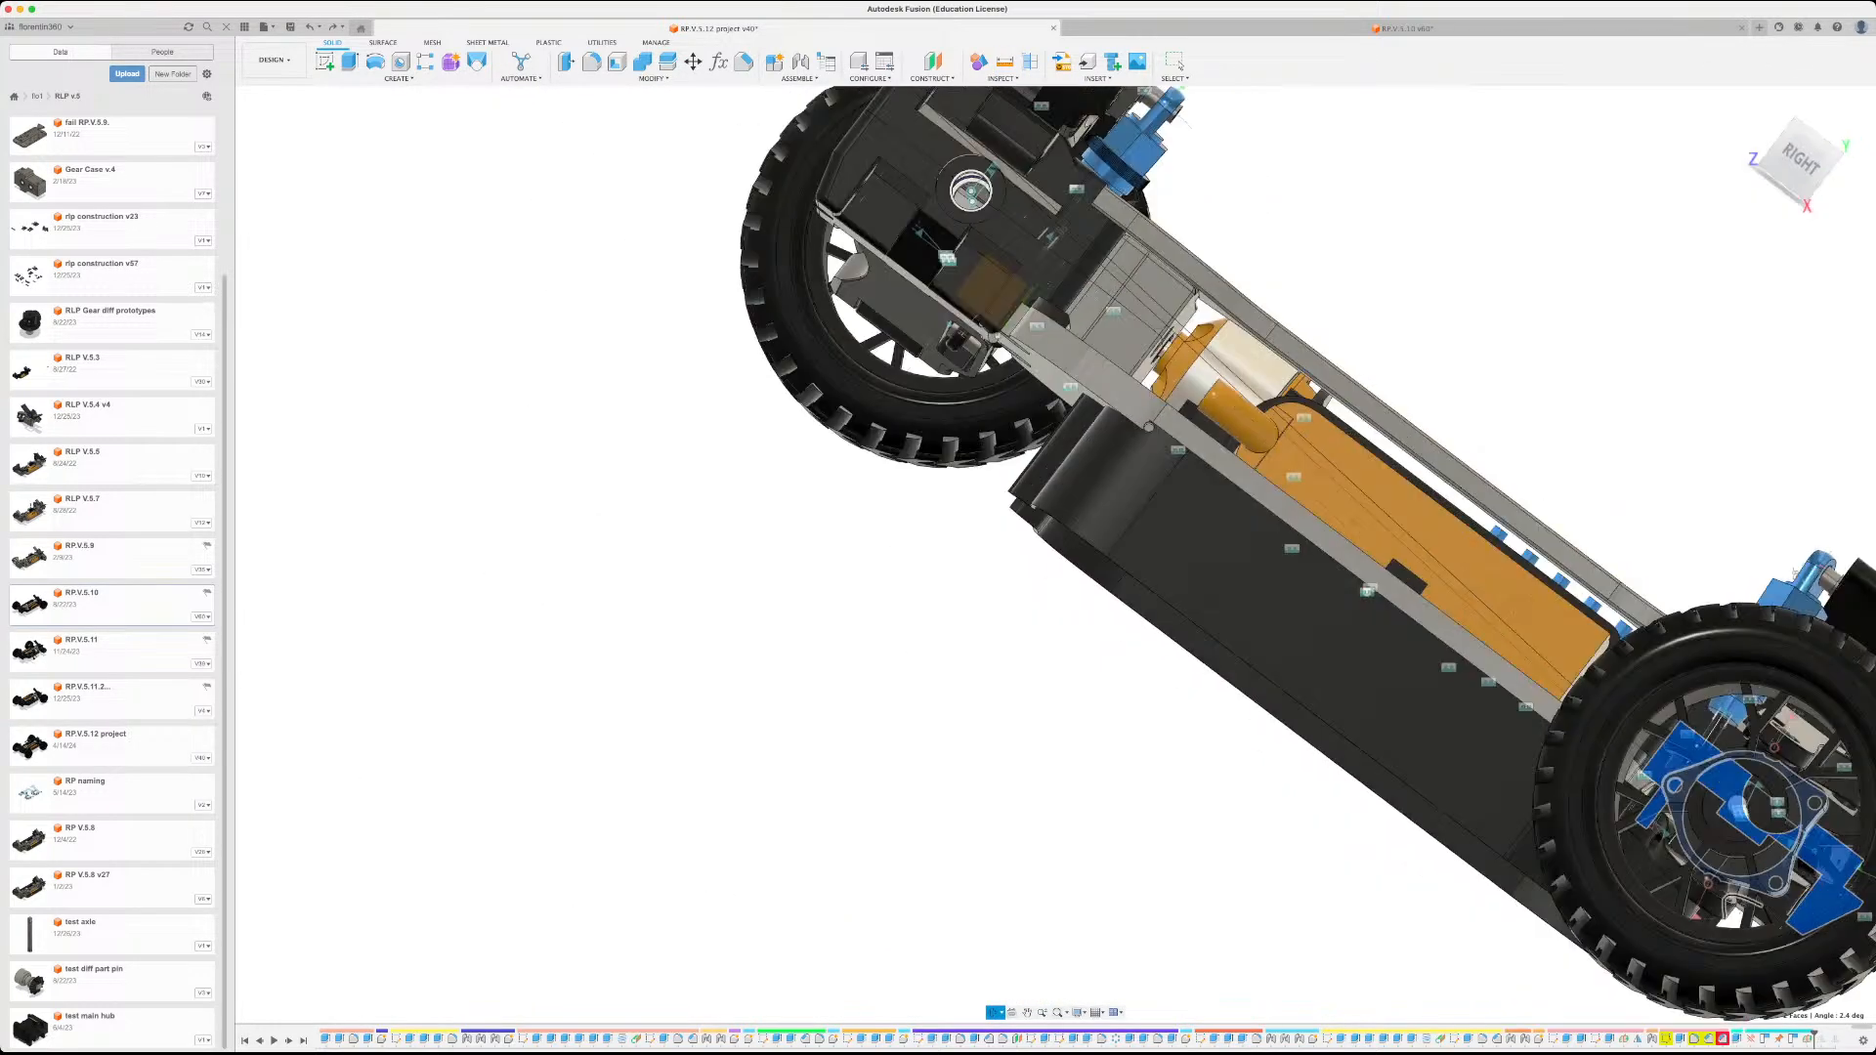
scroll(1302, 684, down, 6)
mouse_move(1302, 684)
shift+middle_down()
mouse_move(1207, 711)
mouse_move(1310, 681)
shift+middle_up()
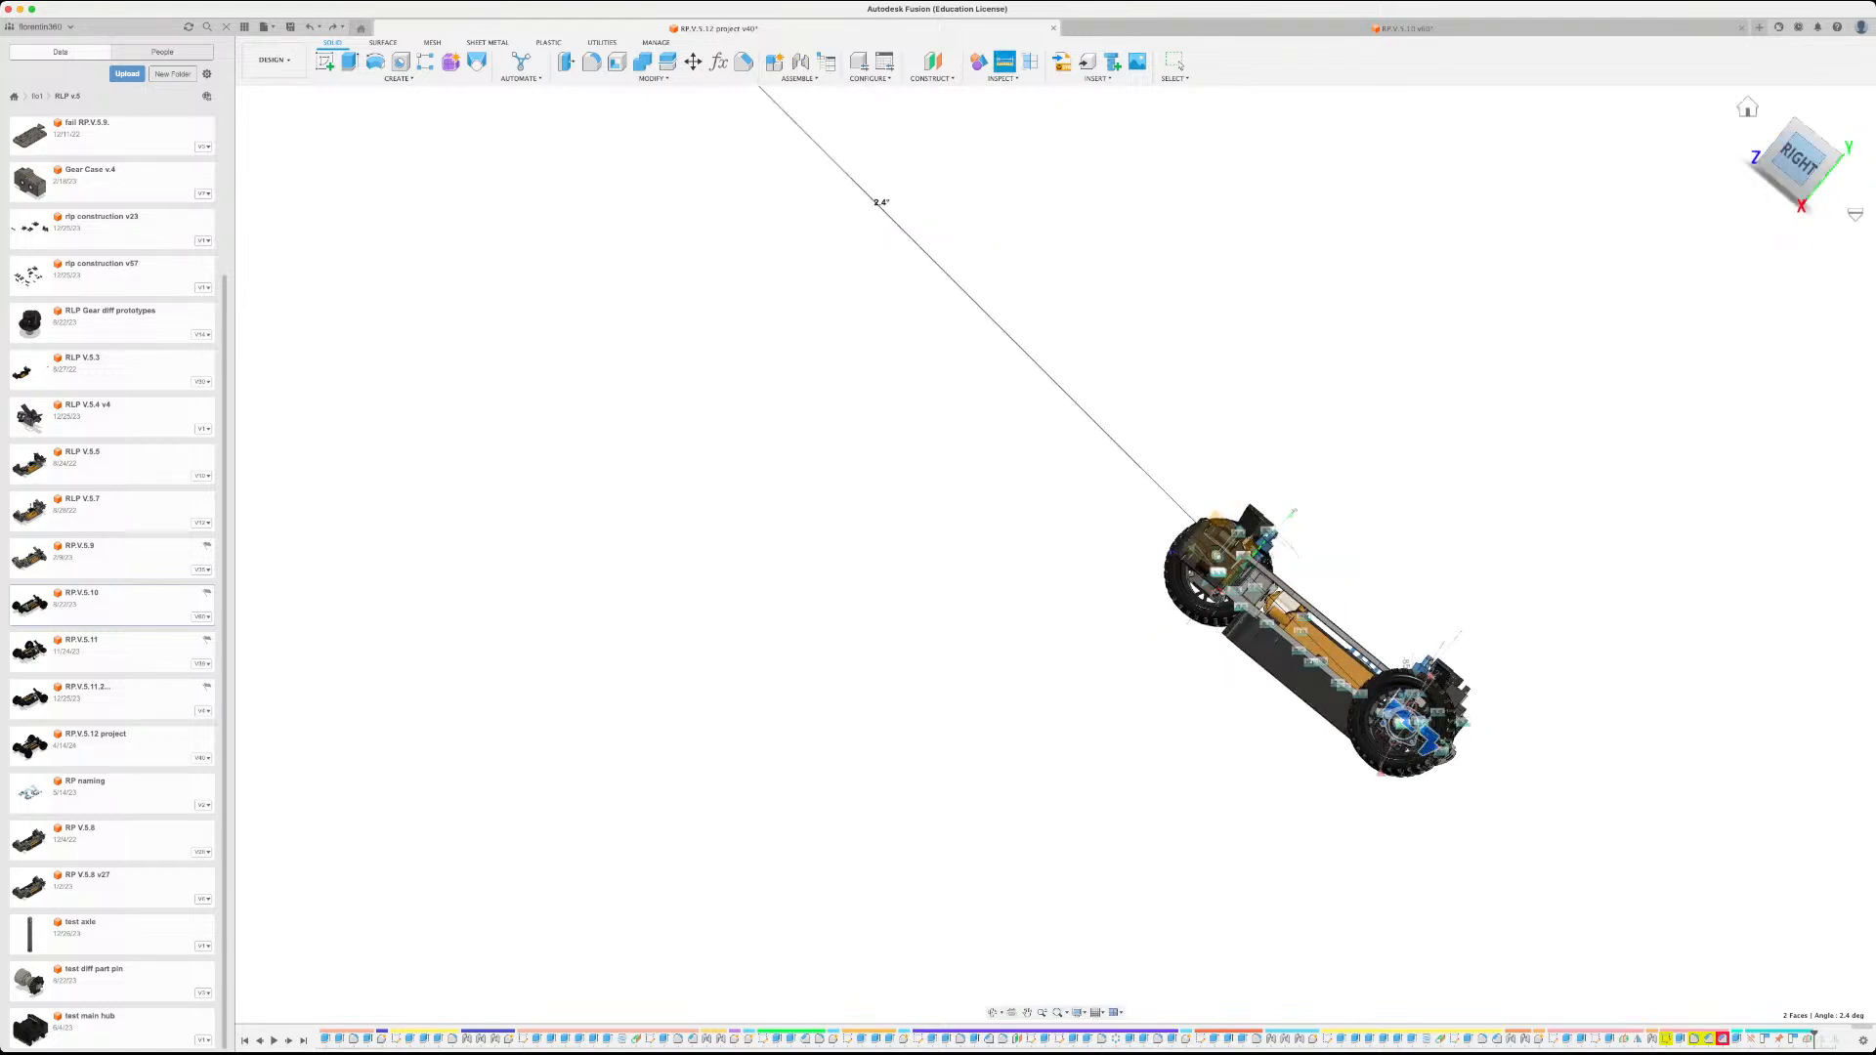
click(1798, 159)
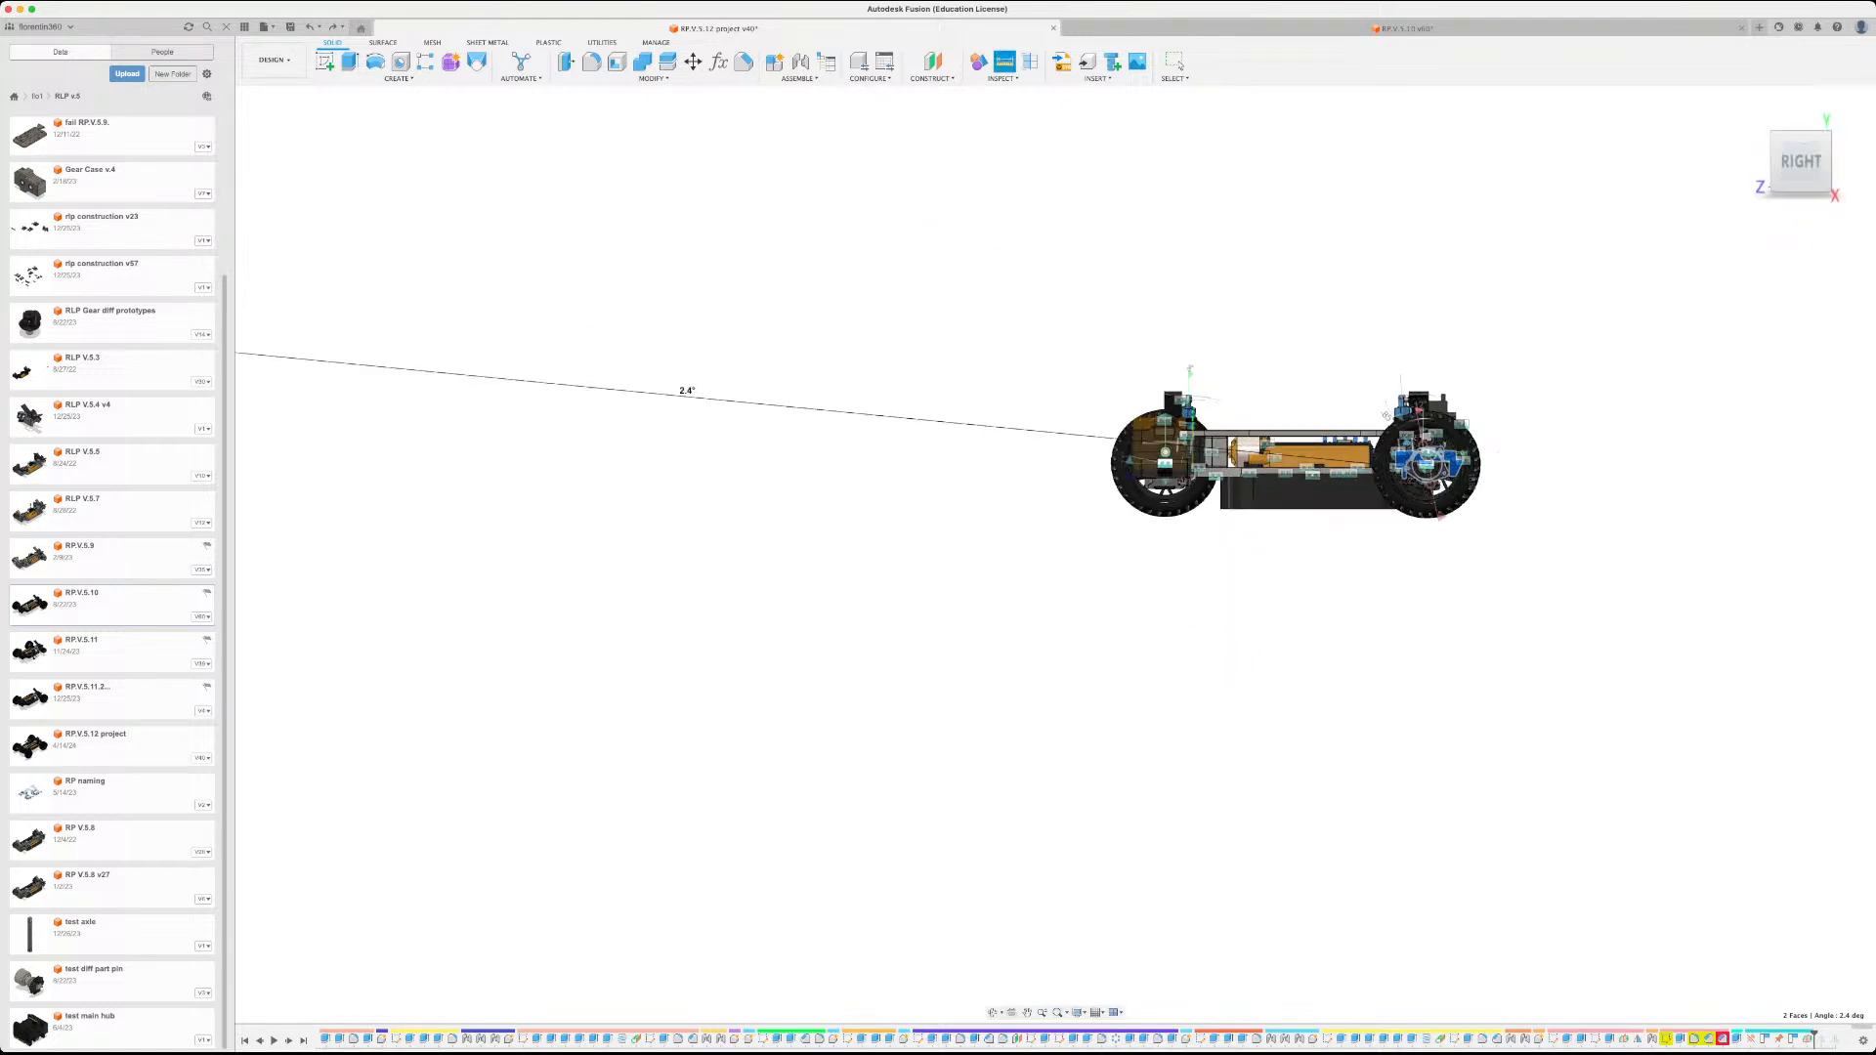
scroll(1386, 416, up, 3)
shift+middle_drag(1386, 416, 1218, 411)
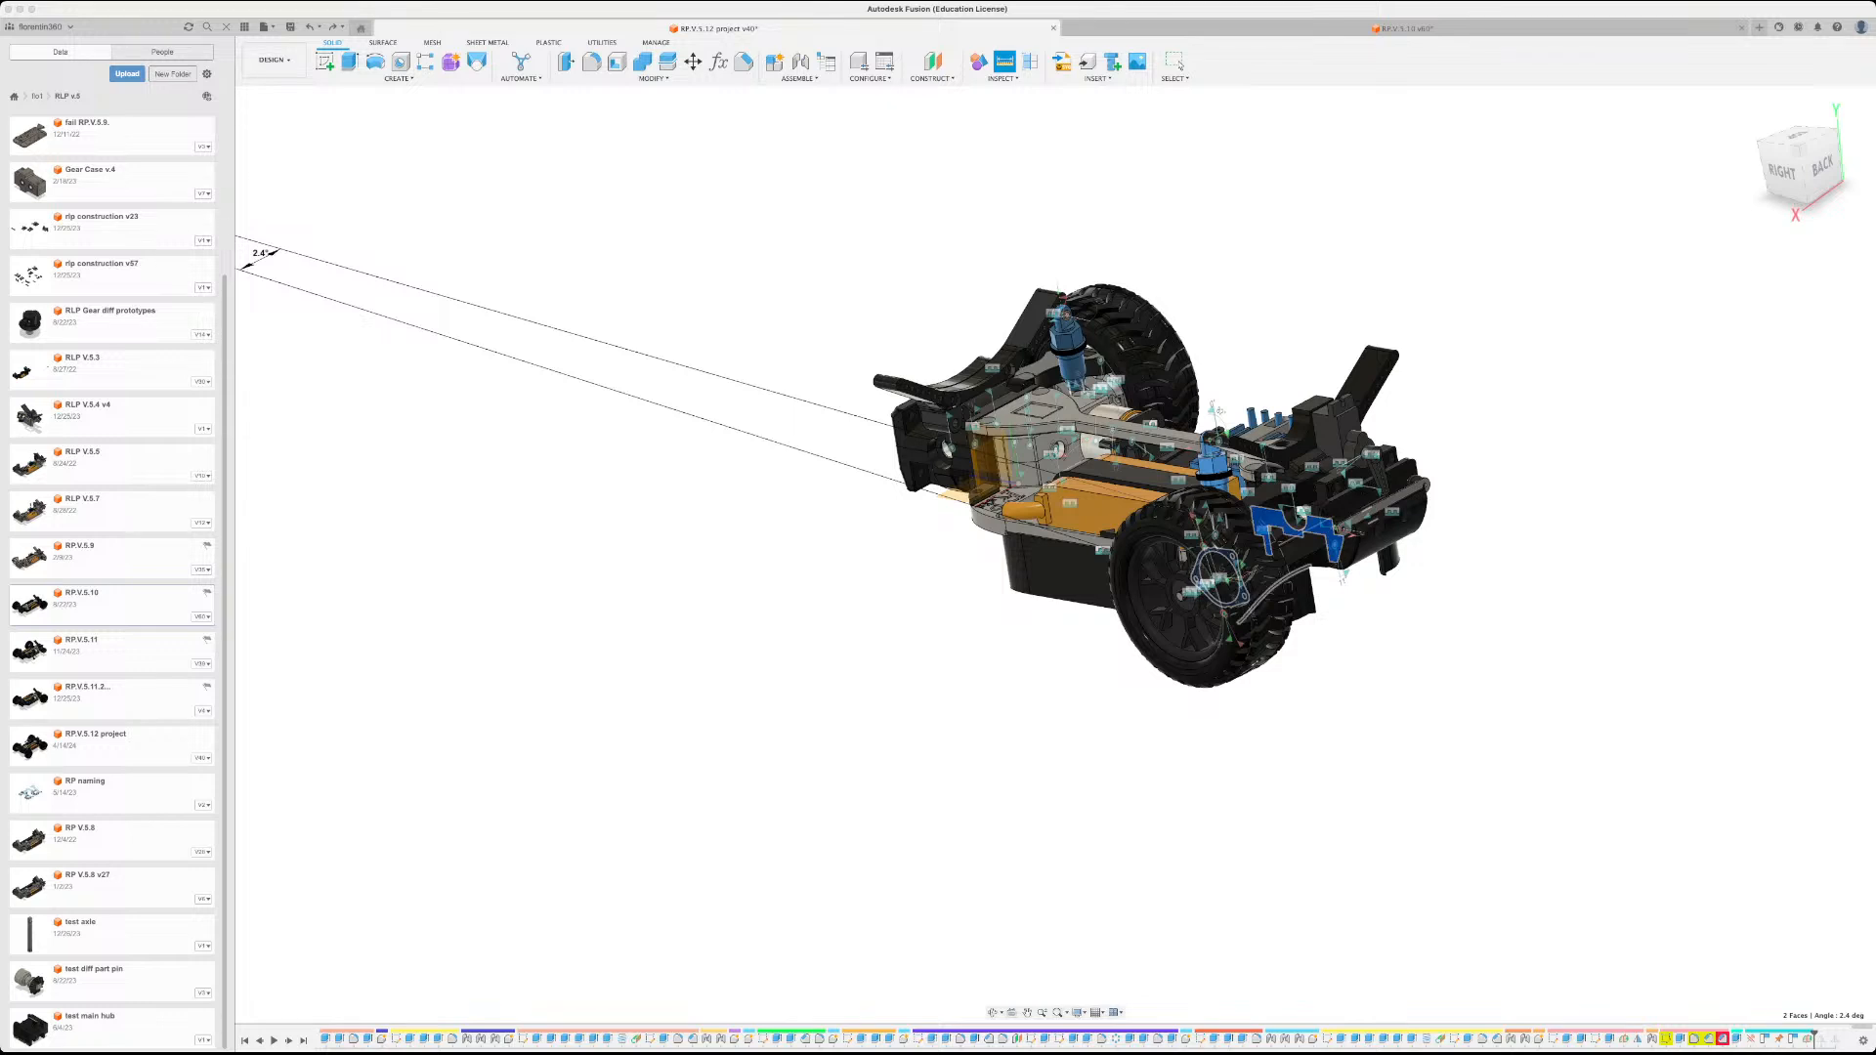
key(Escape)
- Start a new sketch on the flat back face behind the servo arm
scroll(1405, 503, up, 10)
shift+middle_drag(1405, 503, 1397, 528)
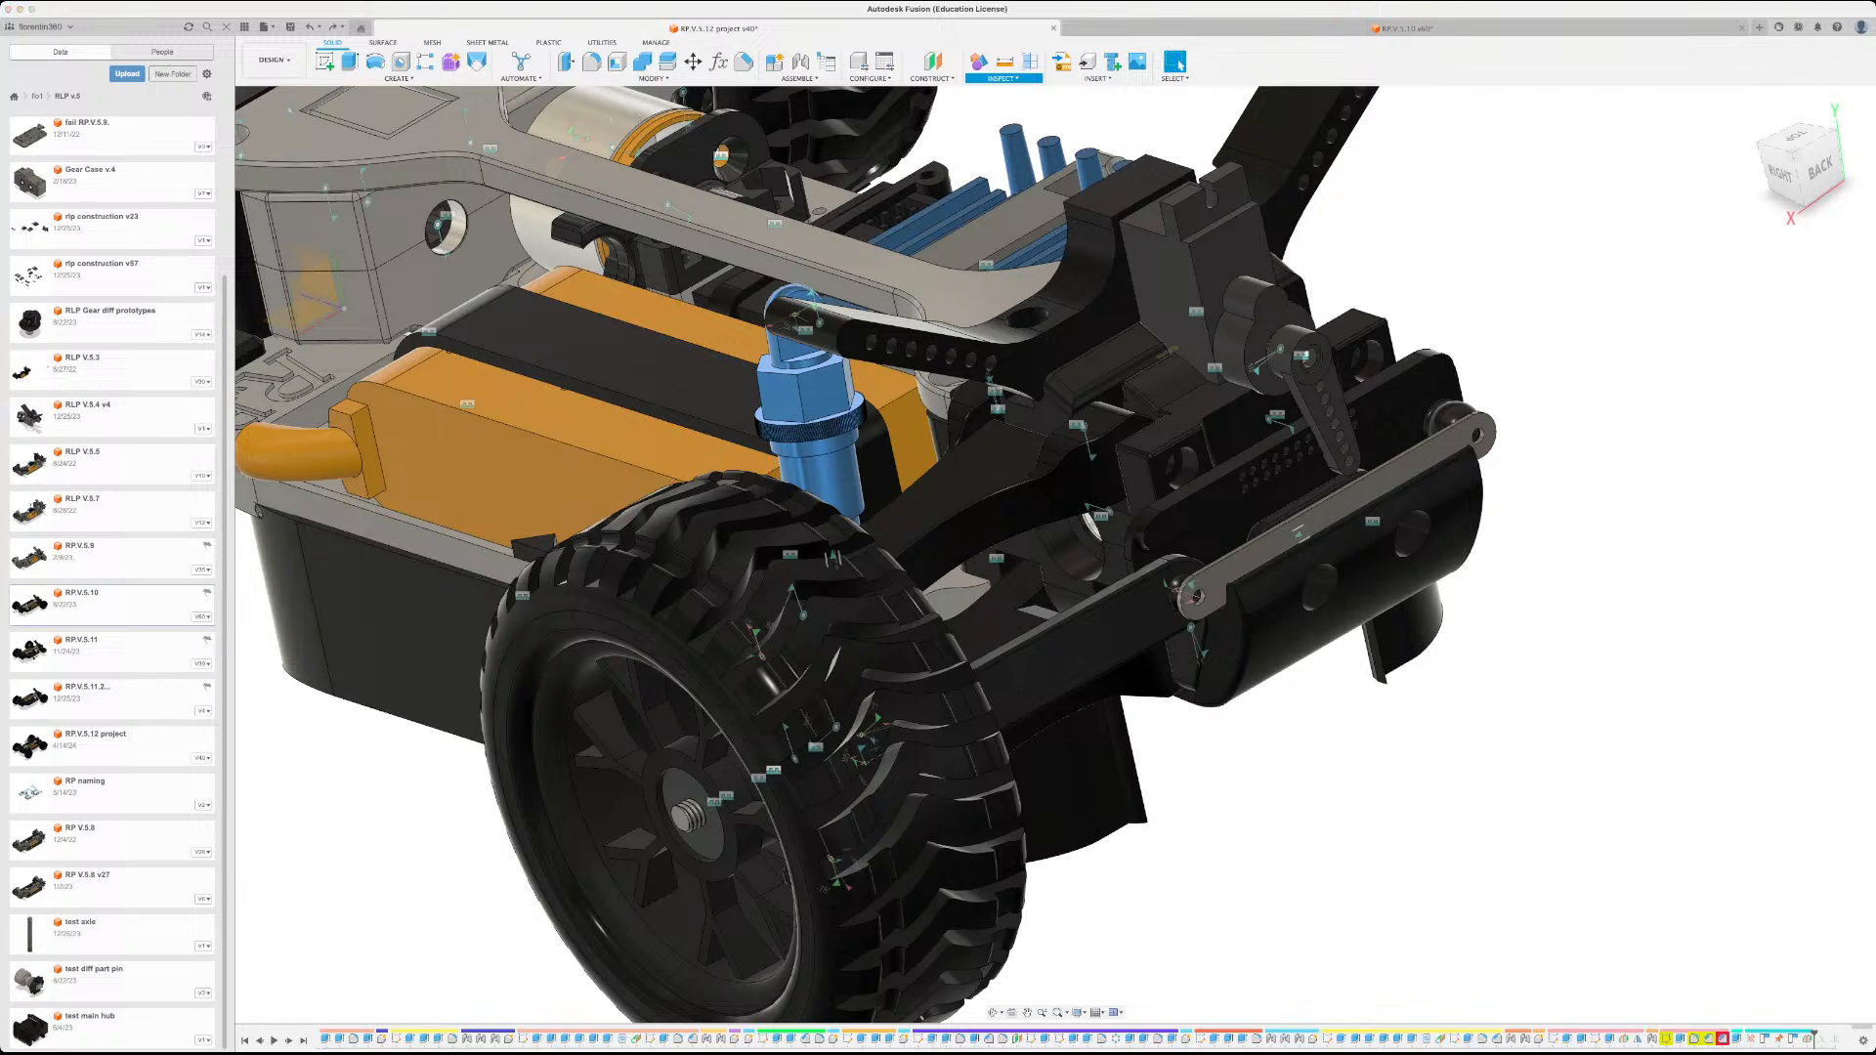
shift+middle_drag(1075, 615, 1065, 571)
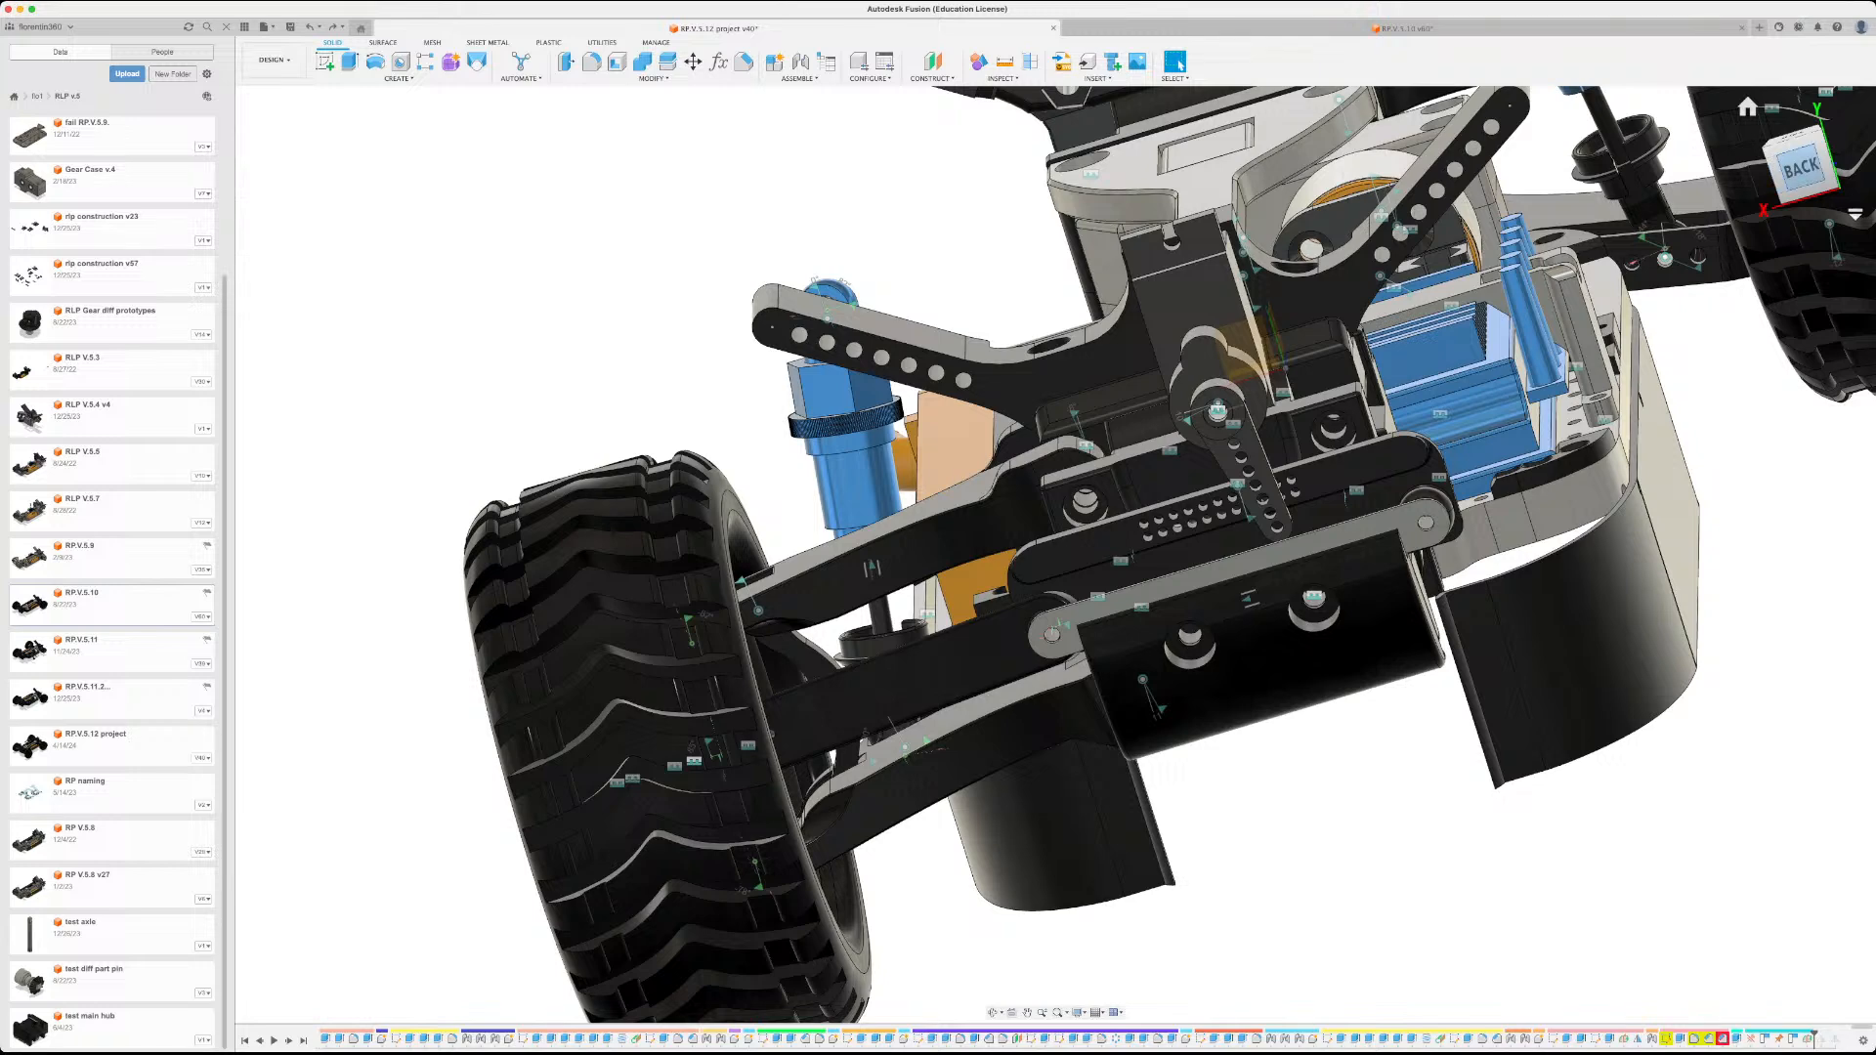
click(1801, 169)
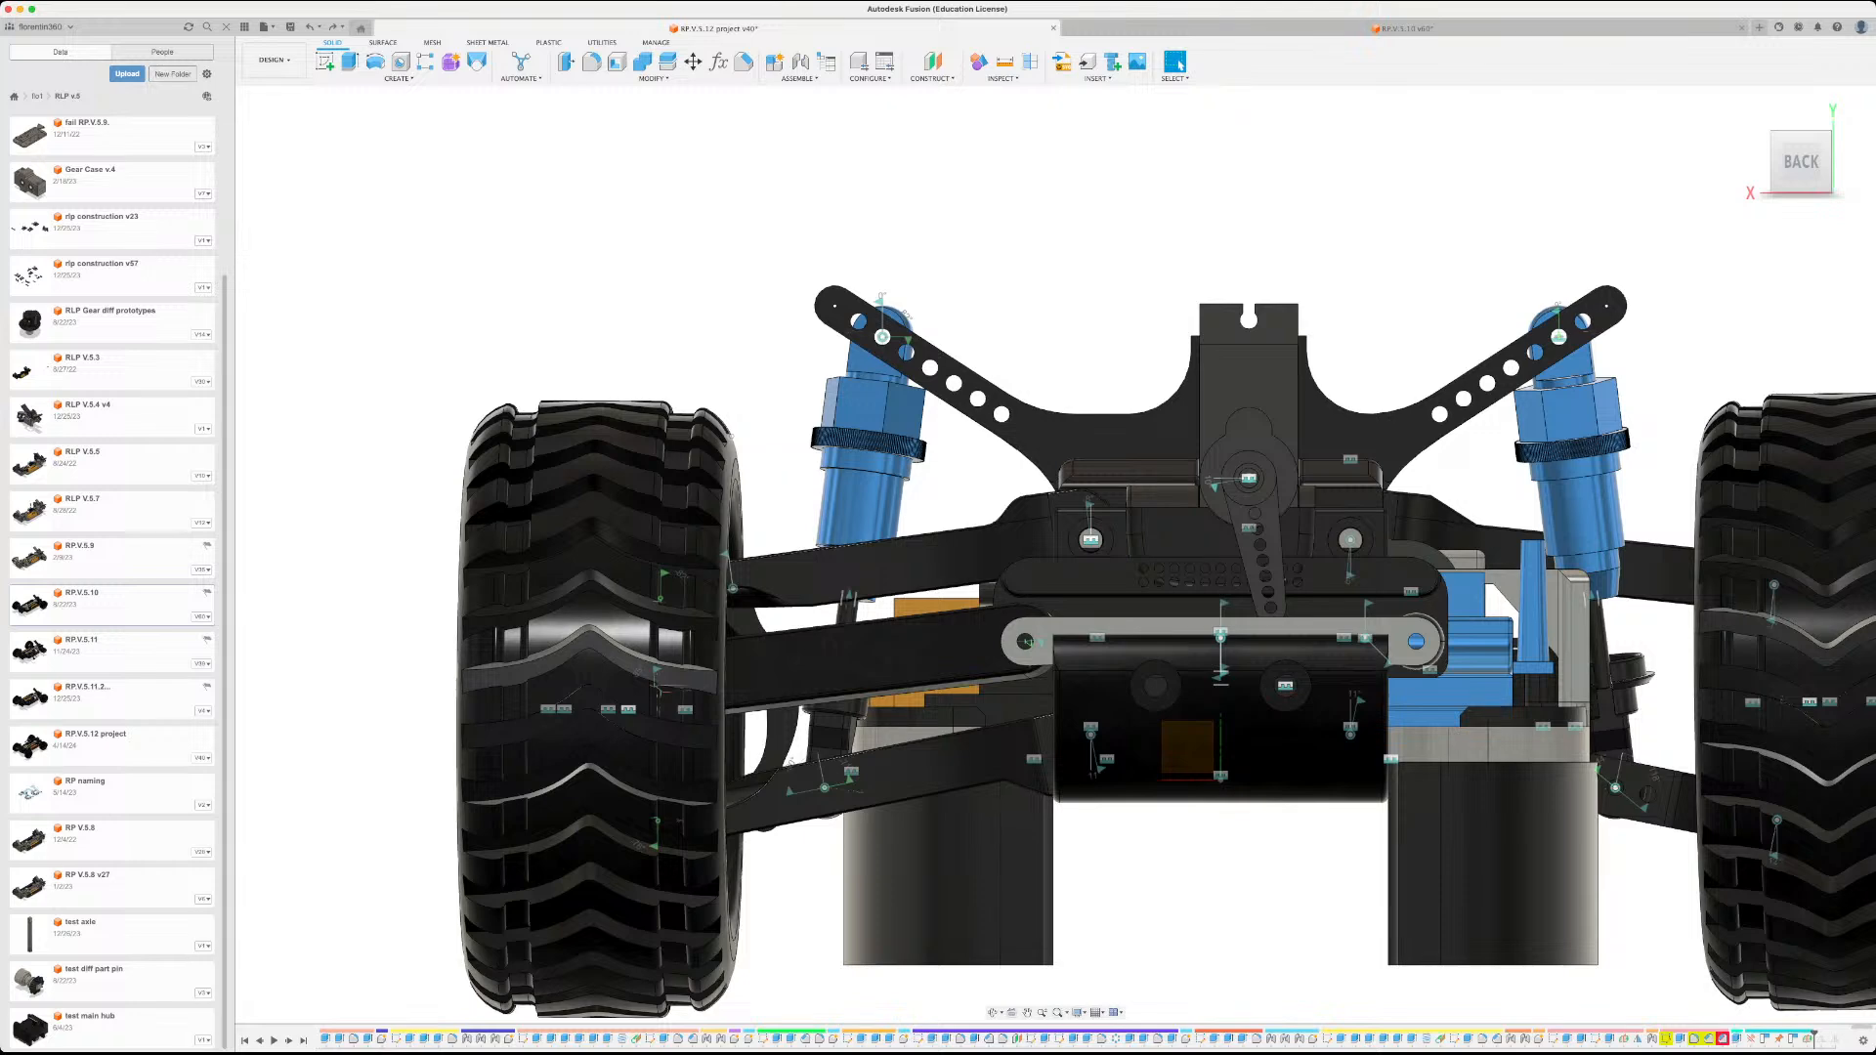
shift+middle_drag(880, 440, 684, 435)
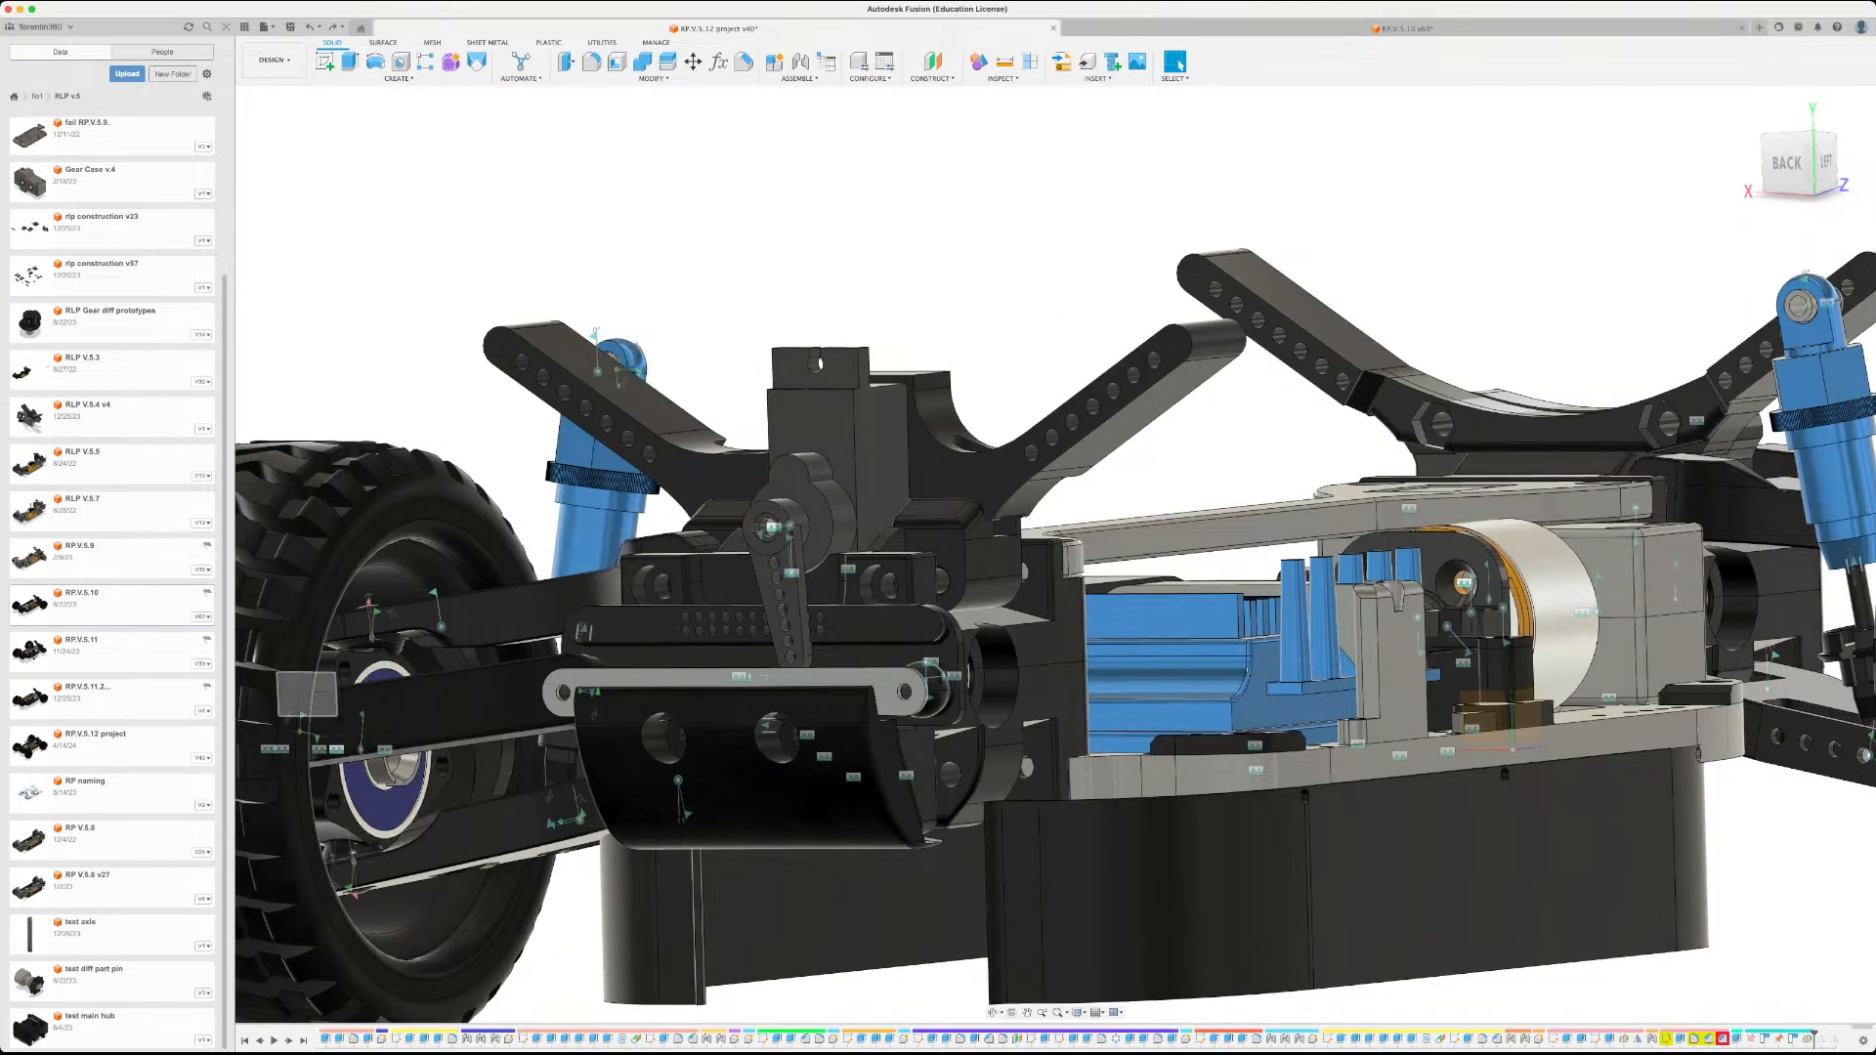
click(325, 61)
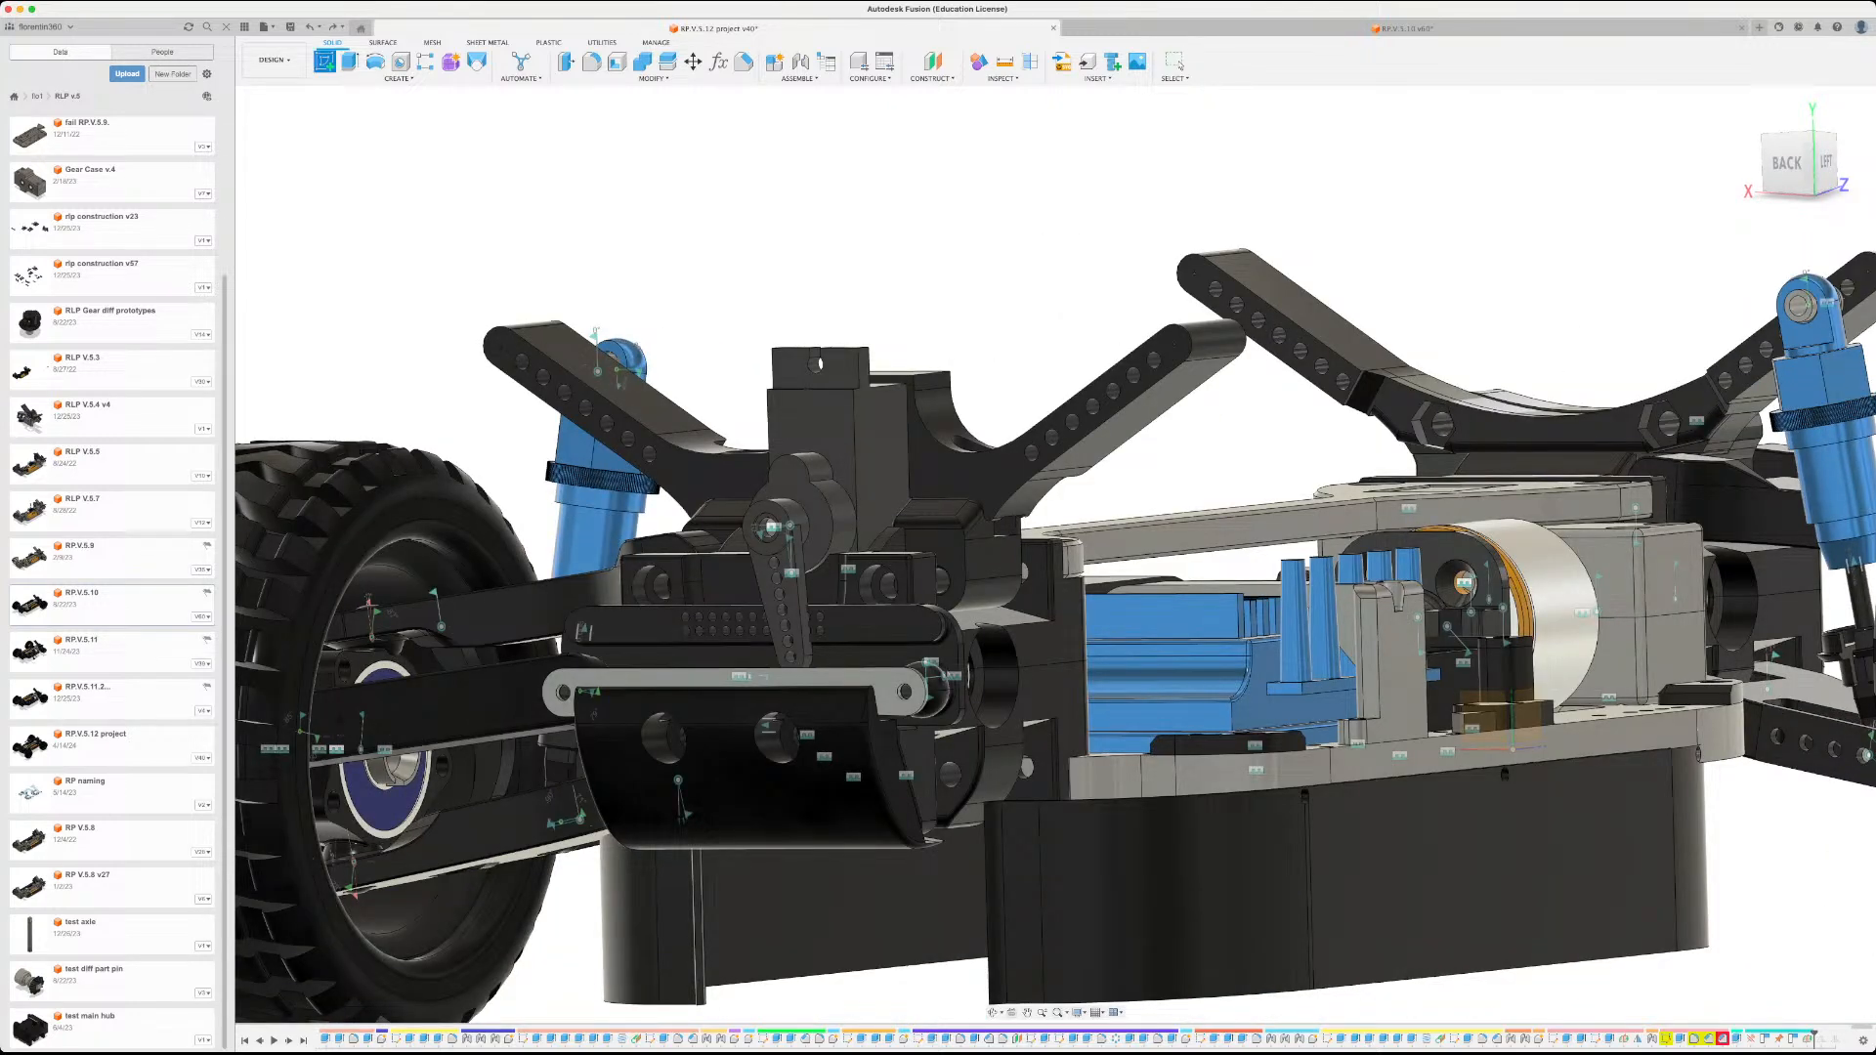
click(770, 586)
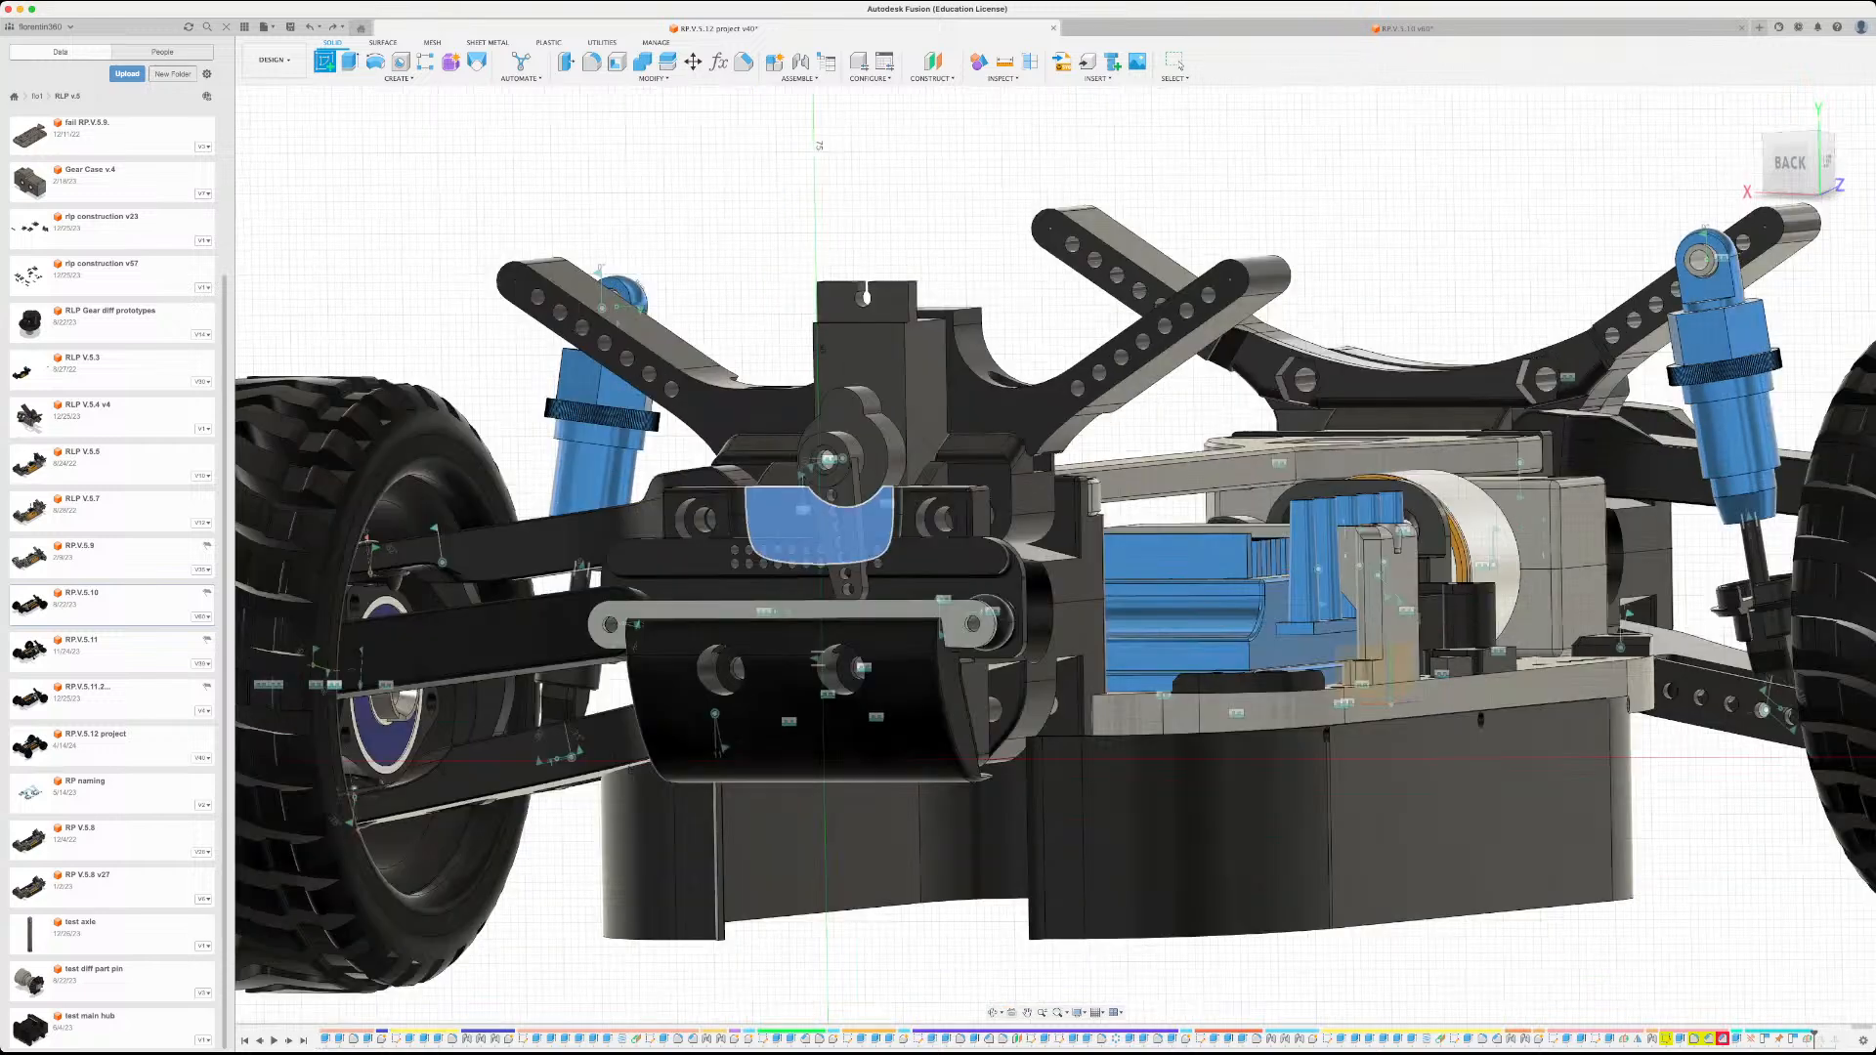
shift+middle_drag(771, 587, 938, 586)
- Project the outline of the hub carrier's flat inner face into the sketch
click(887, 576)
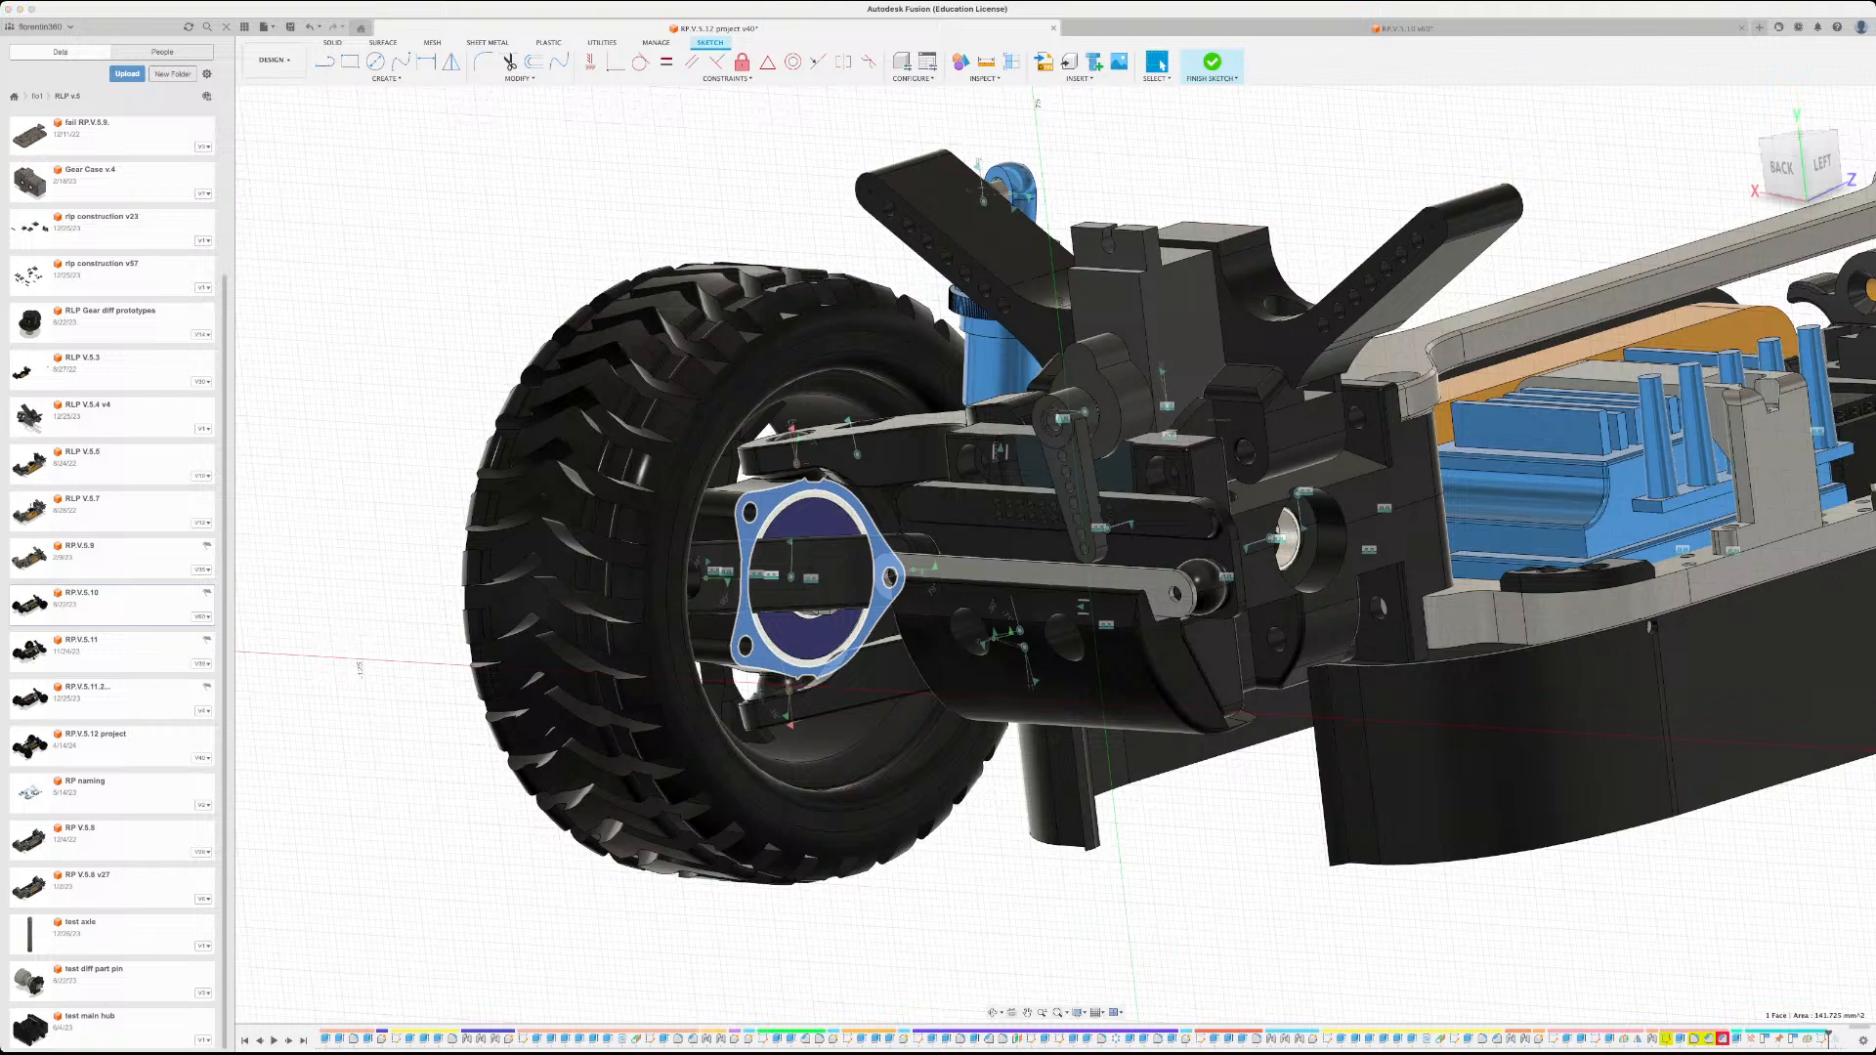
key(p)
key(Return)
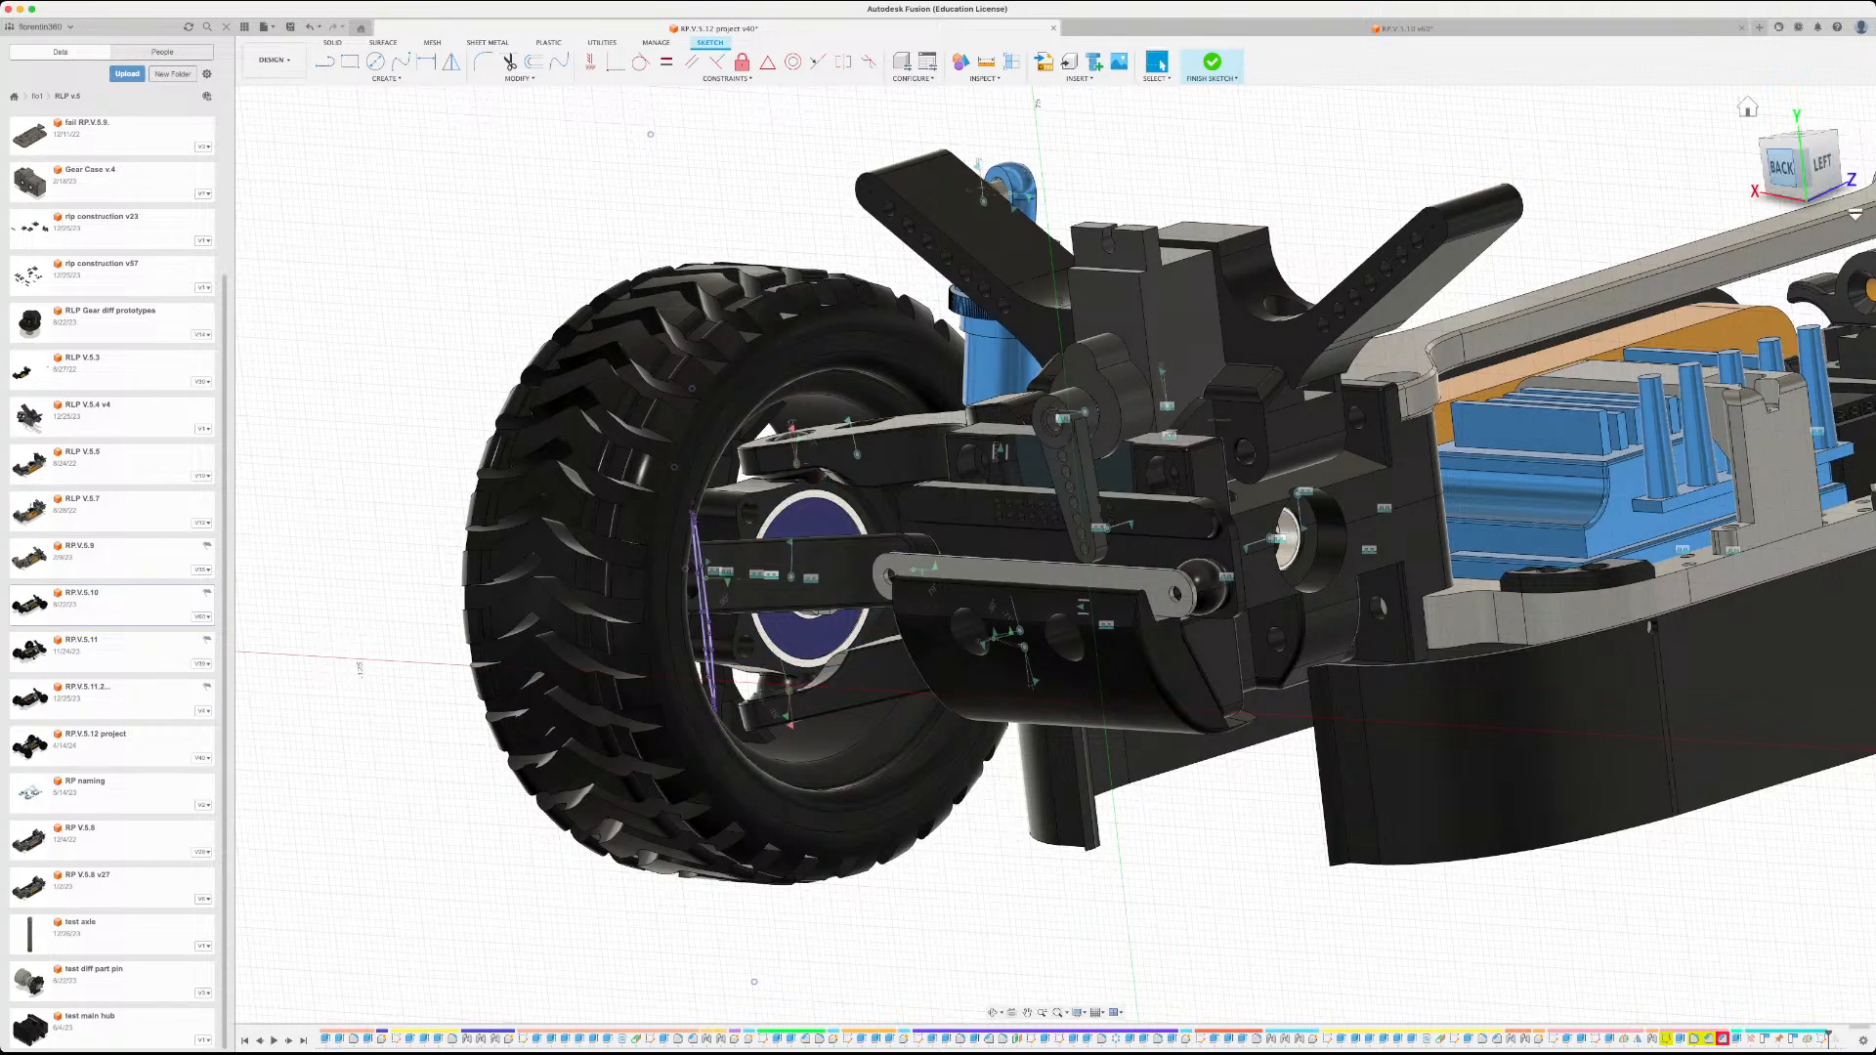
click(1782, 168)
scroll(598, 608, up, 5)
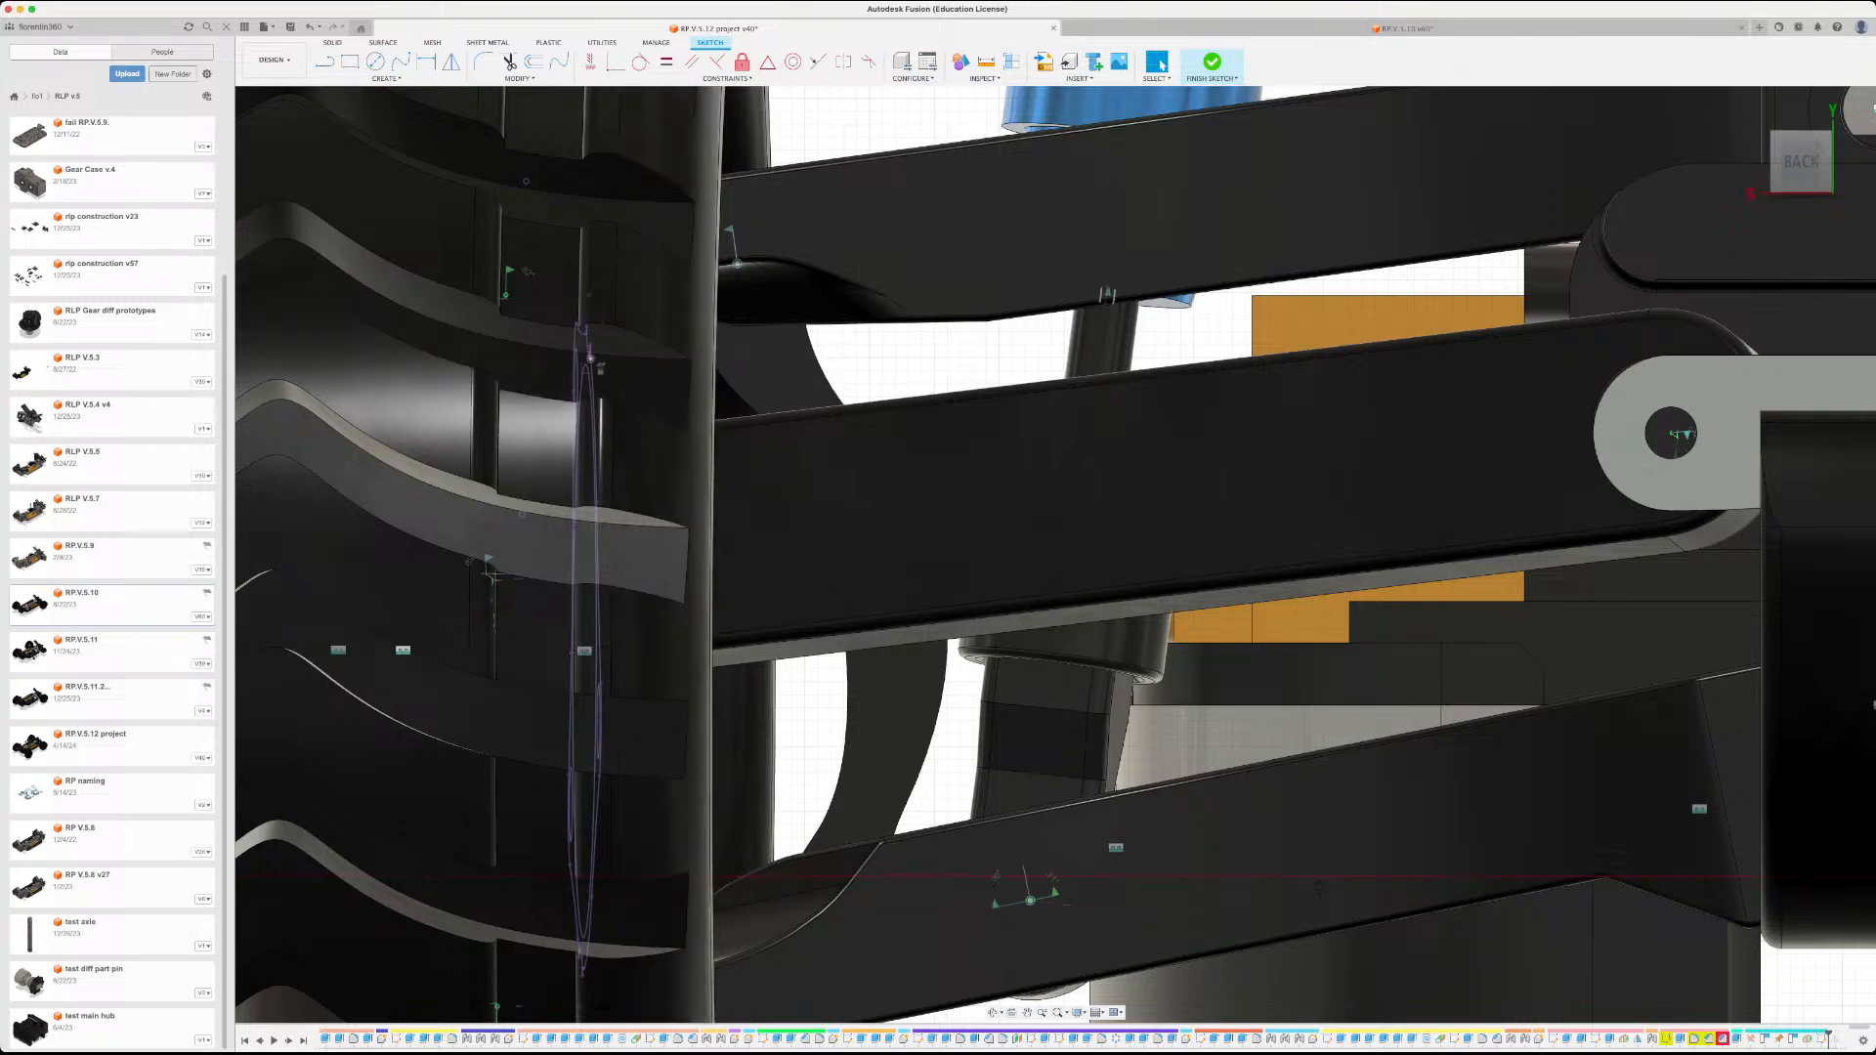
key(l)
click(539, 367)
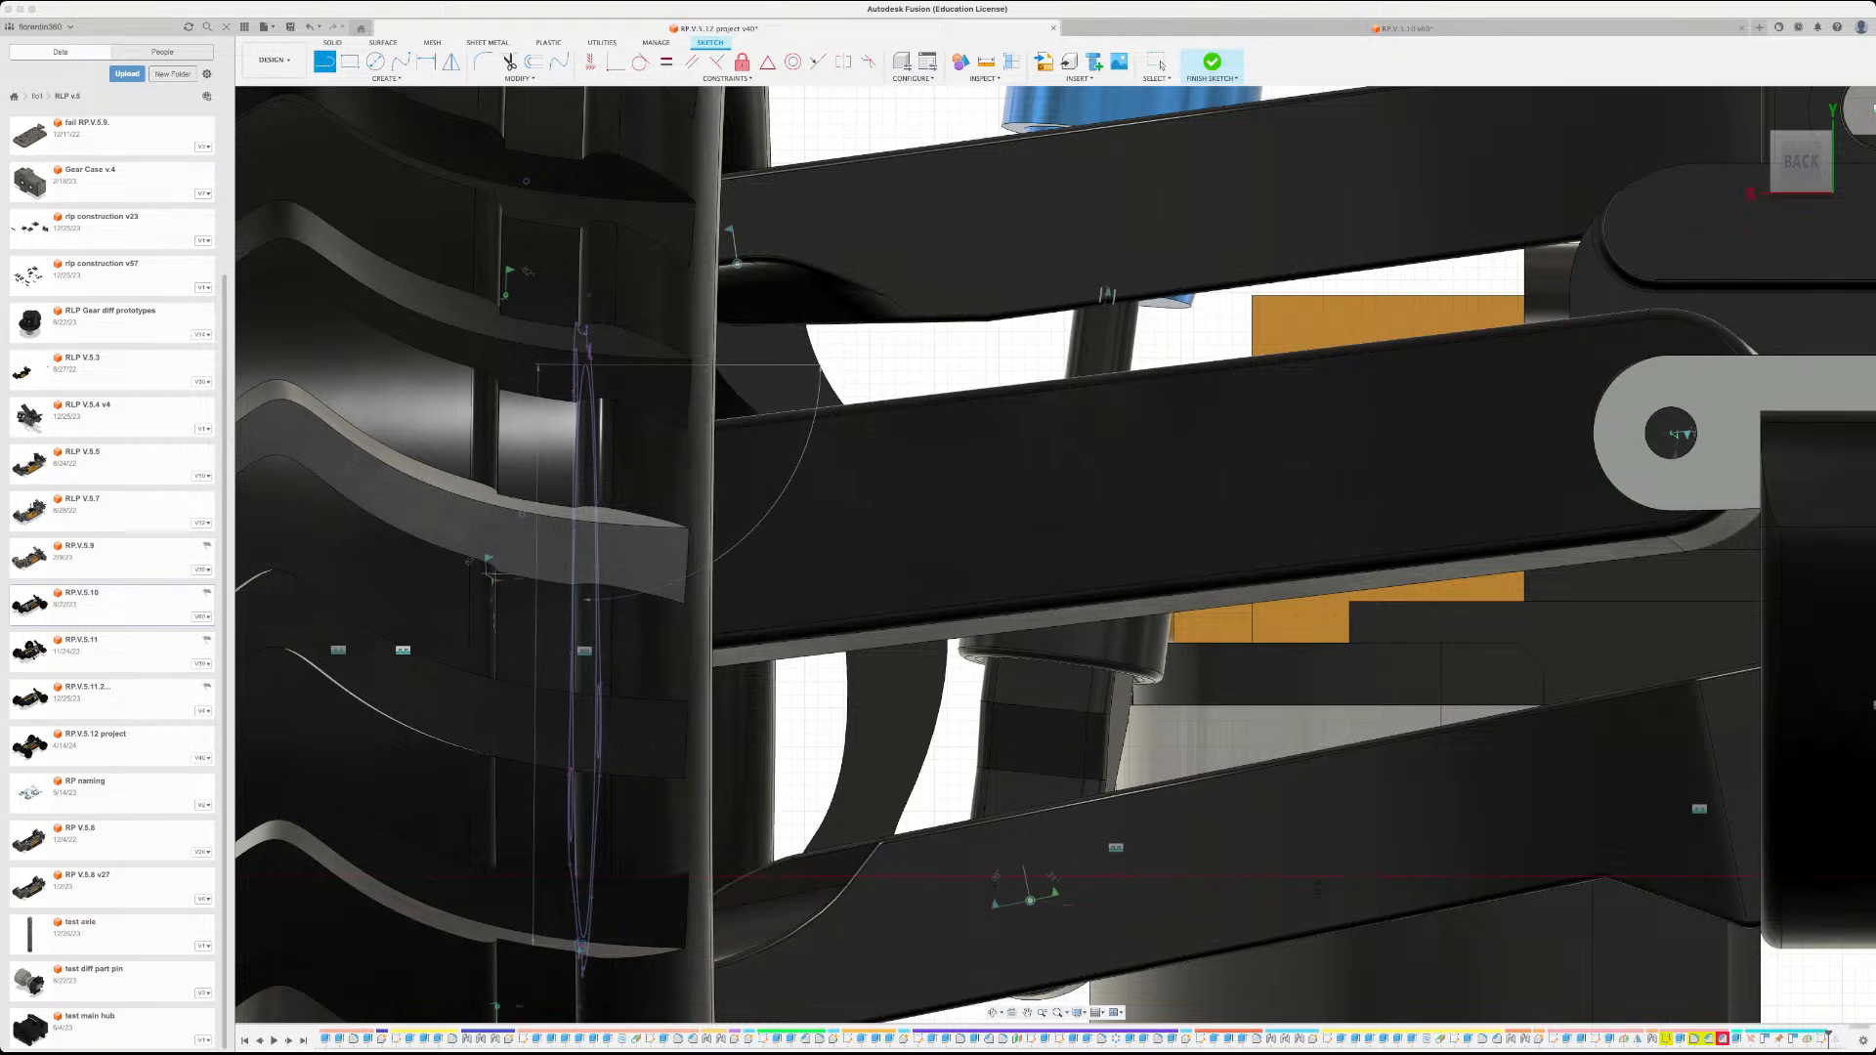
click(584, 935)
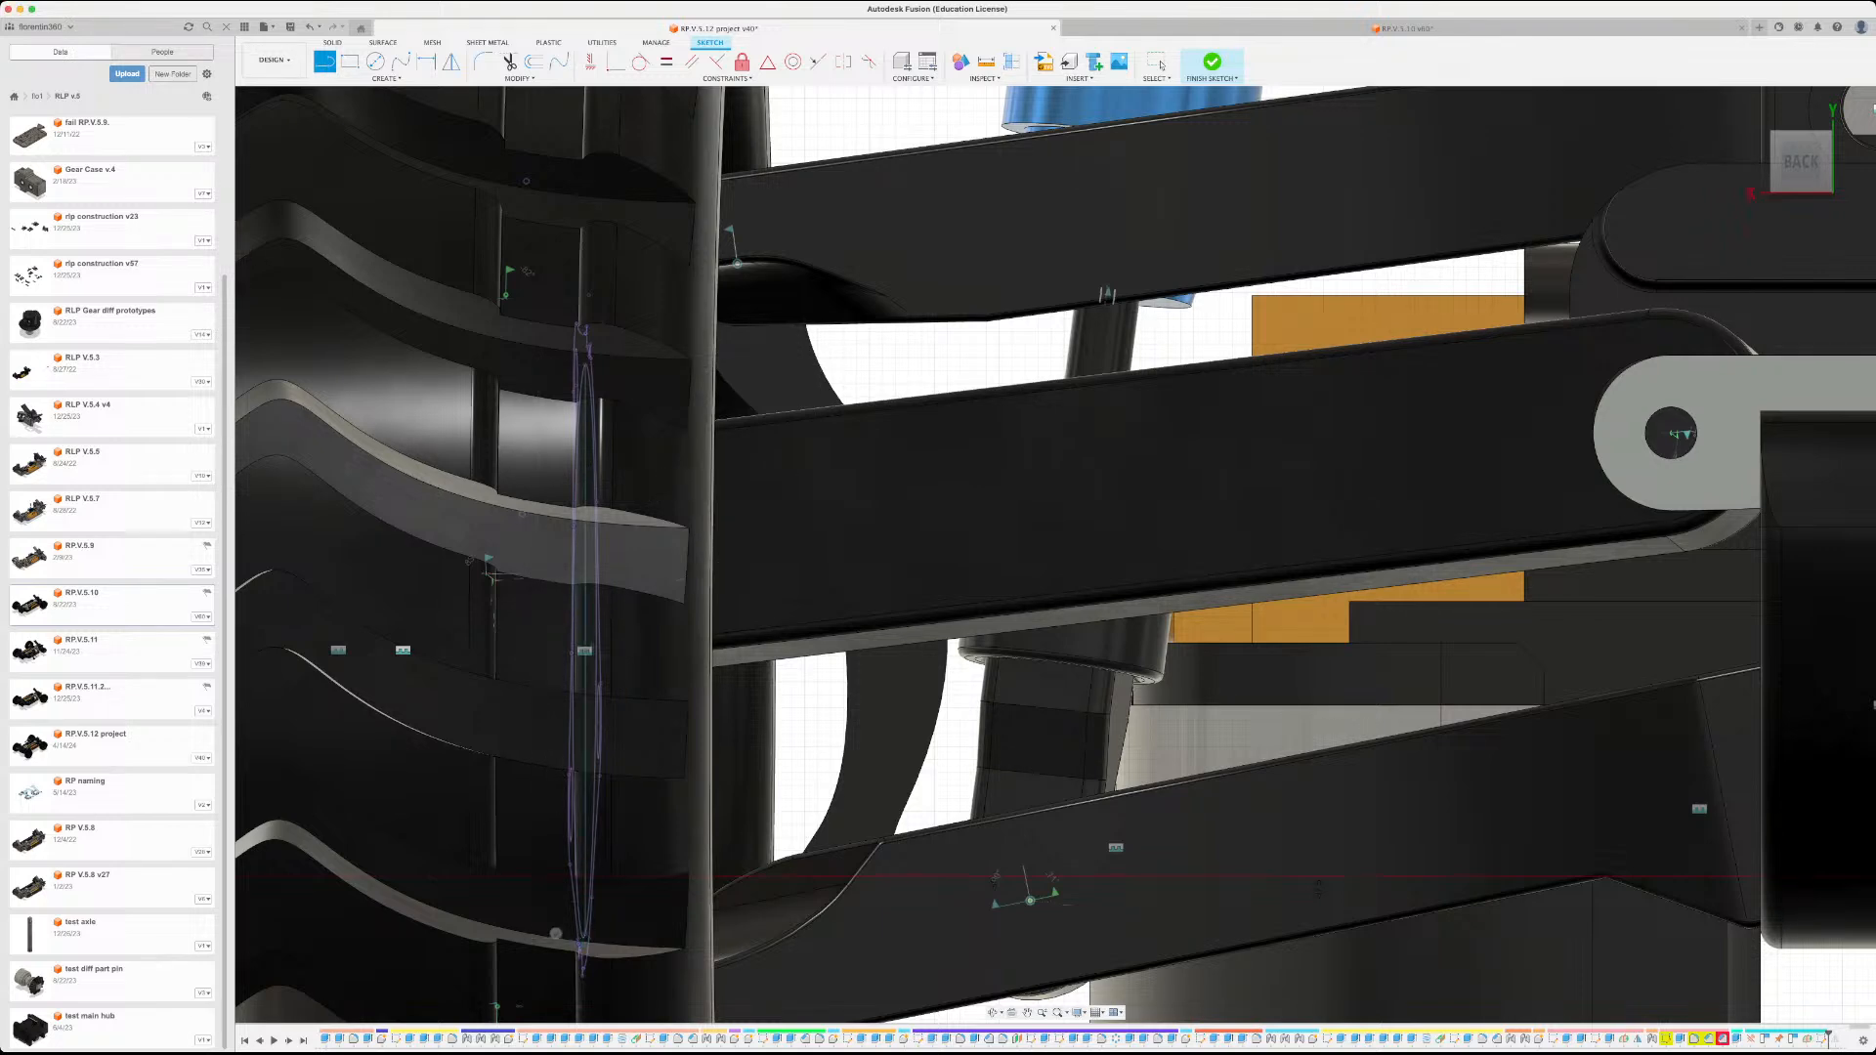
key(Escape)
- Measure the distance from the projected outline's straight edge to the flat mounting face behind the servo arm
click(586, 532)
scroll(923, 481, down, 3)
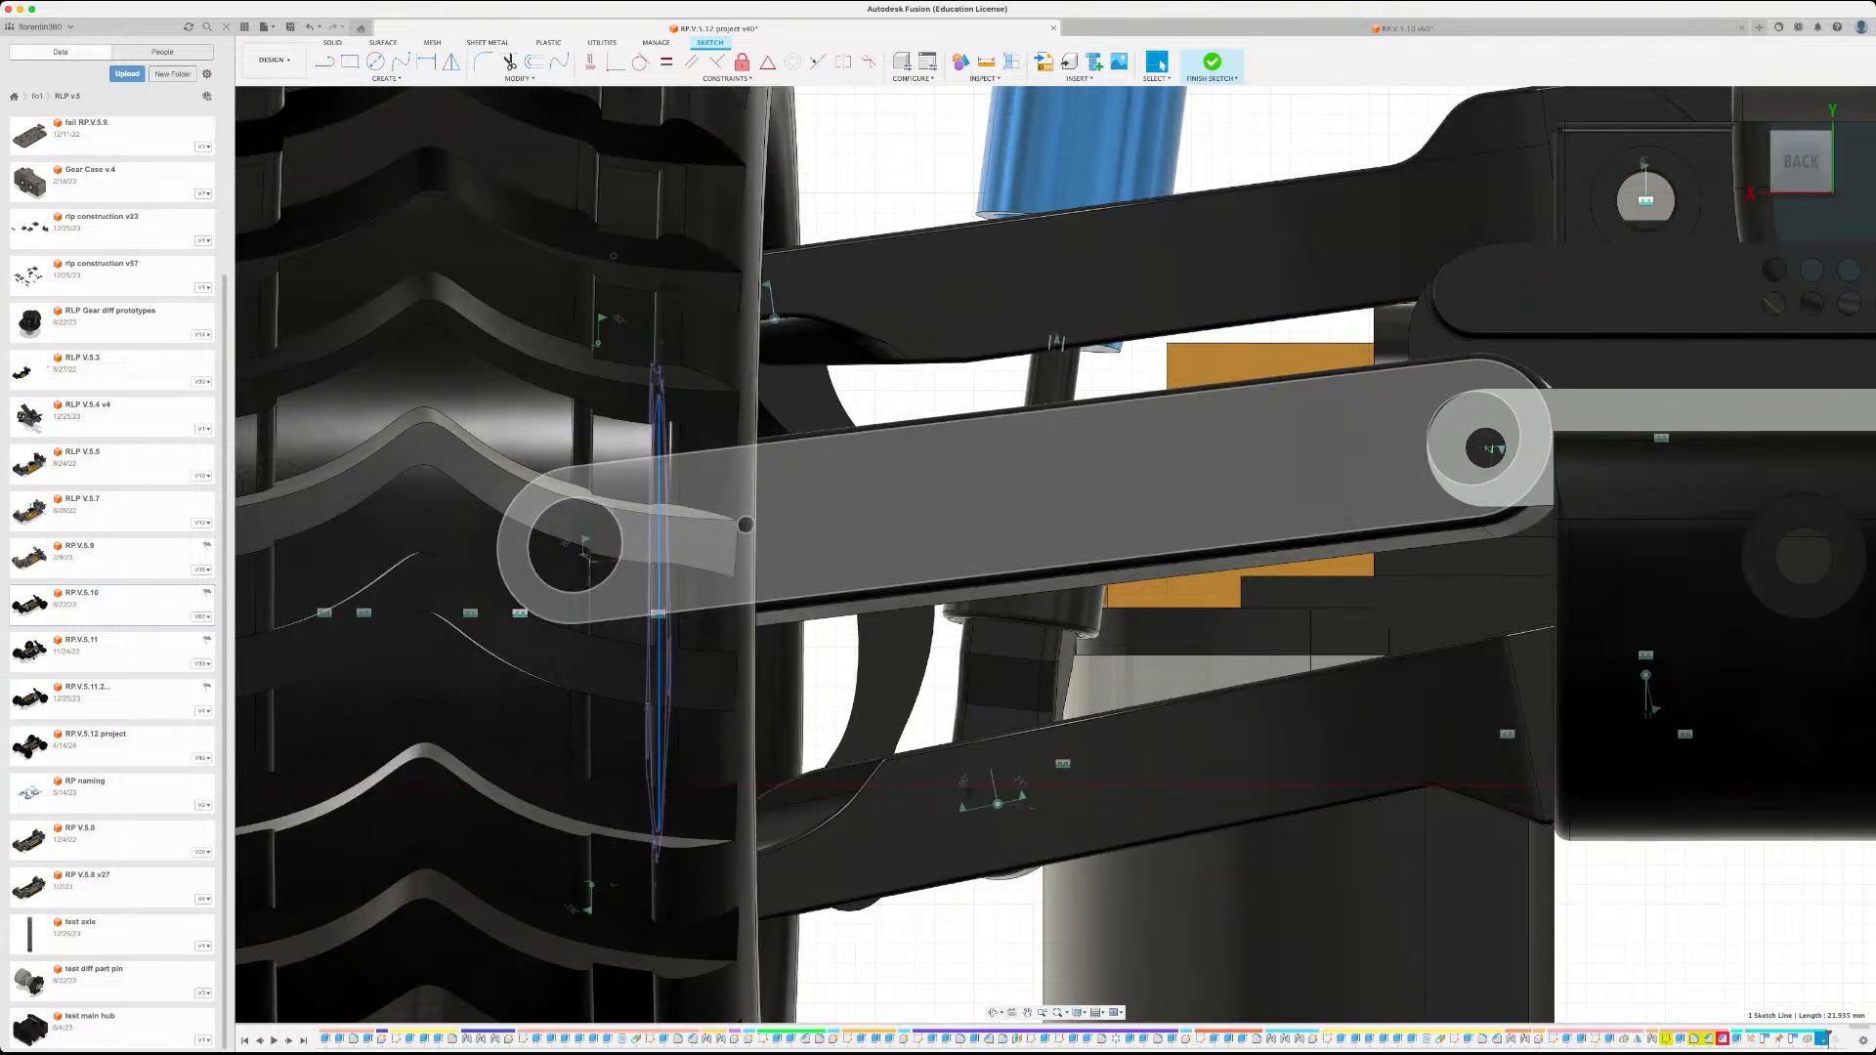
scroll(1446, 483, down, 5)
key(i)
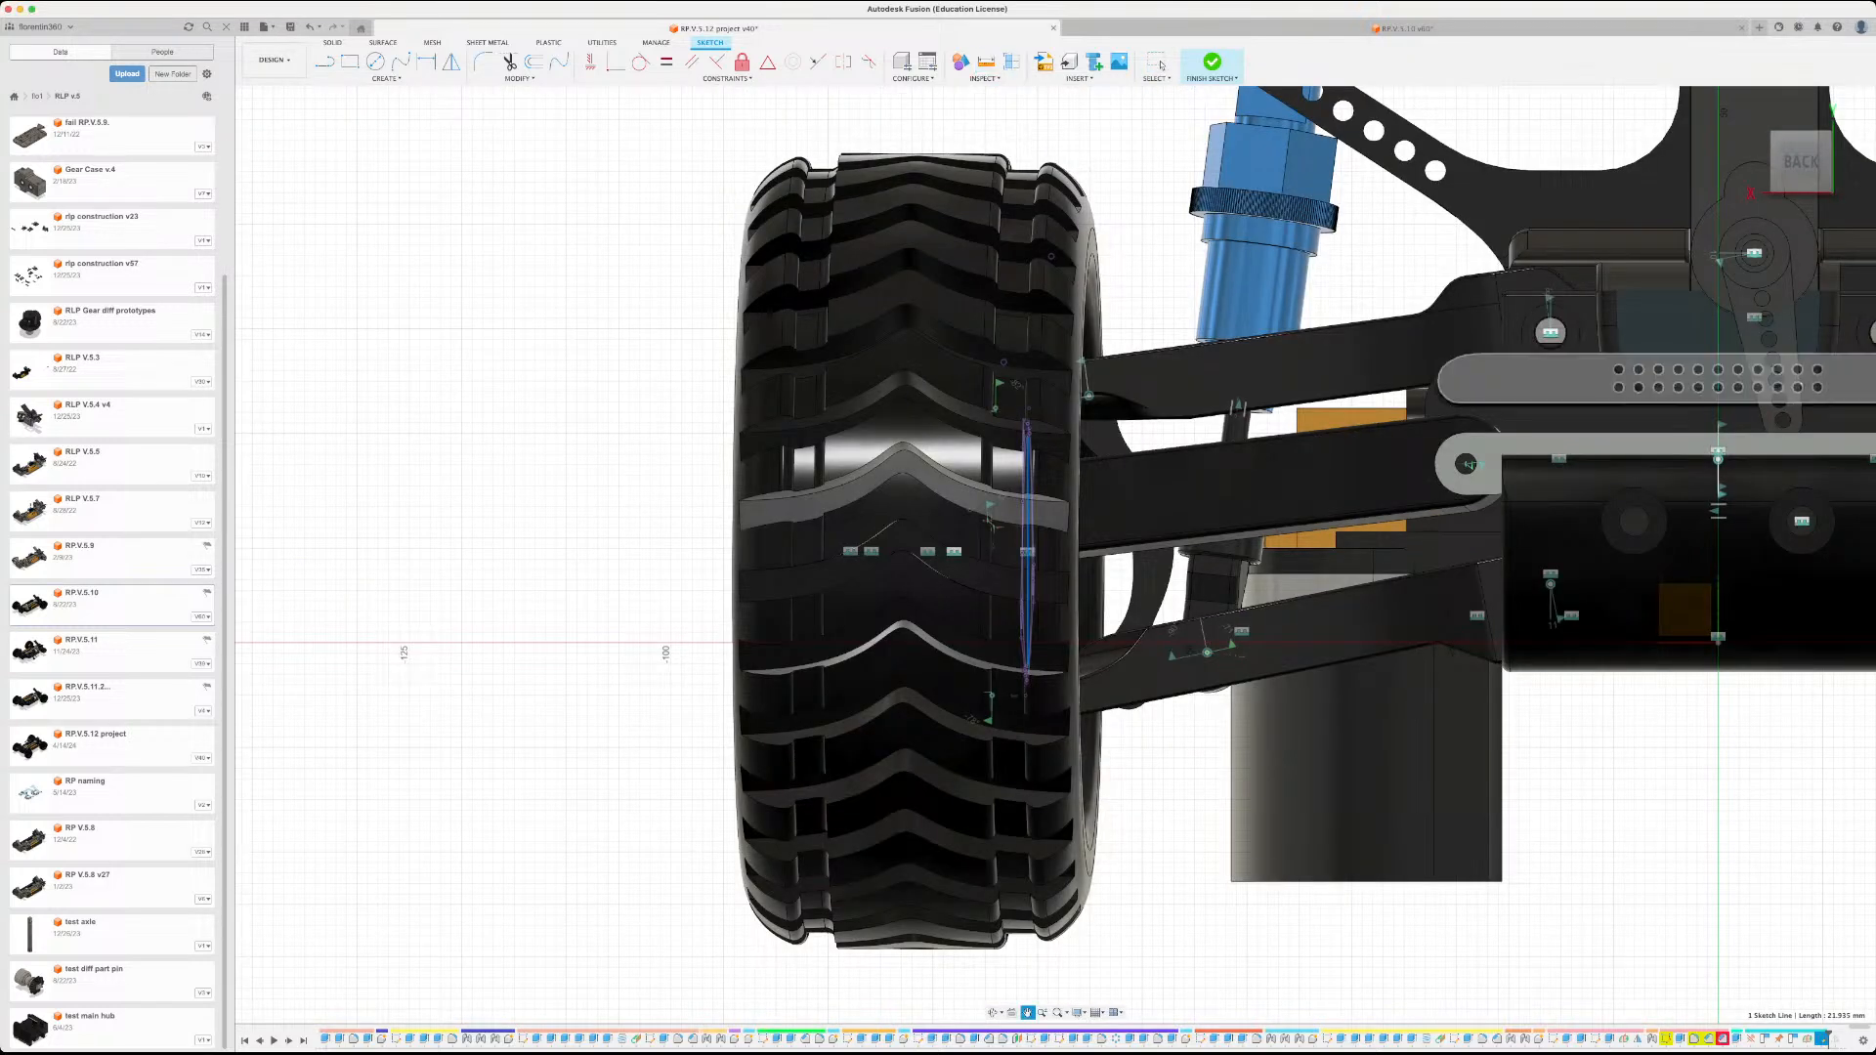
middle_drag(1554, 383, 1348, 461)
click(1314, 459)
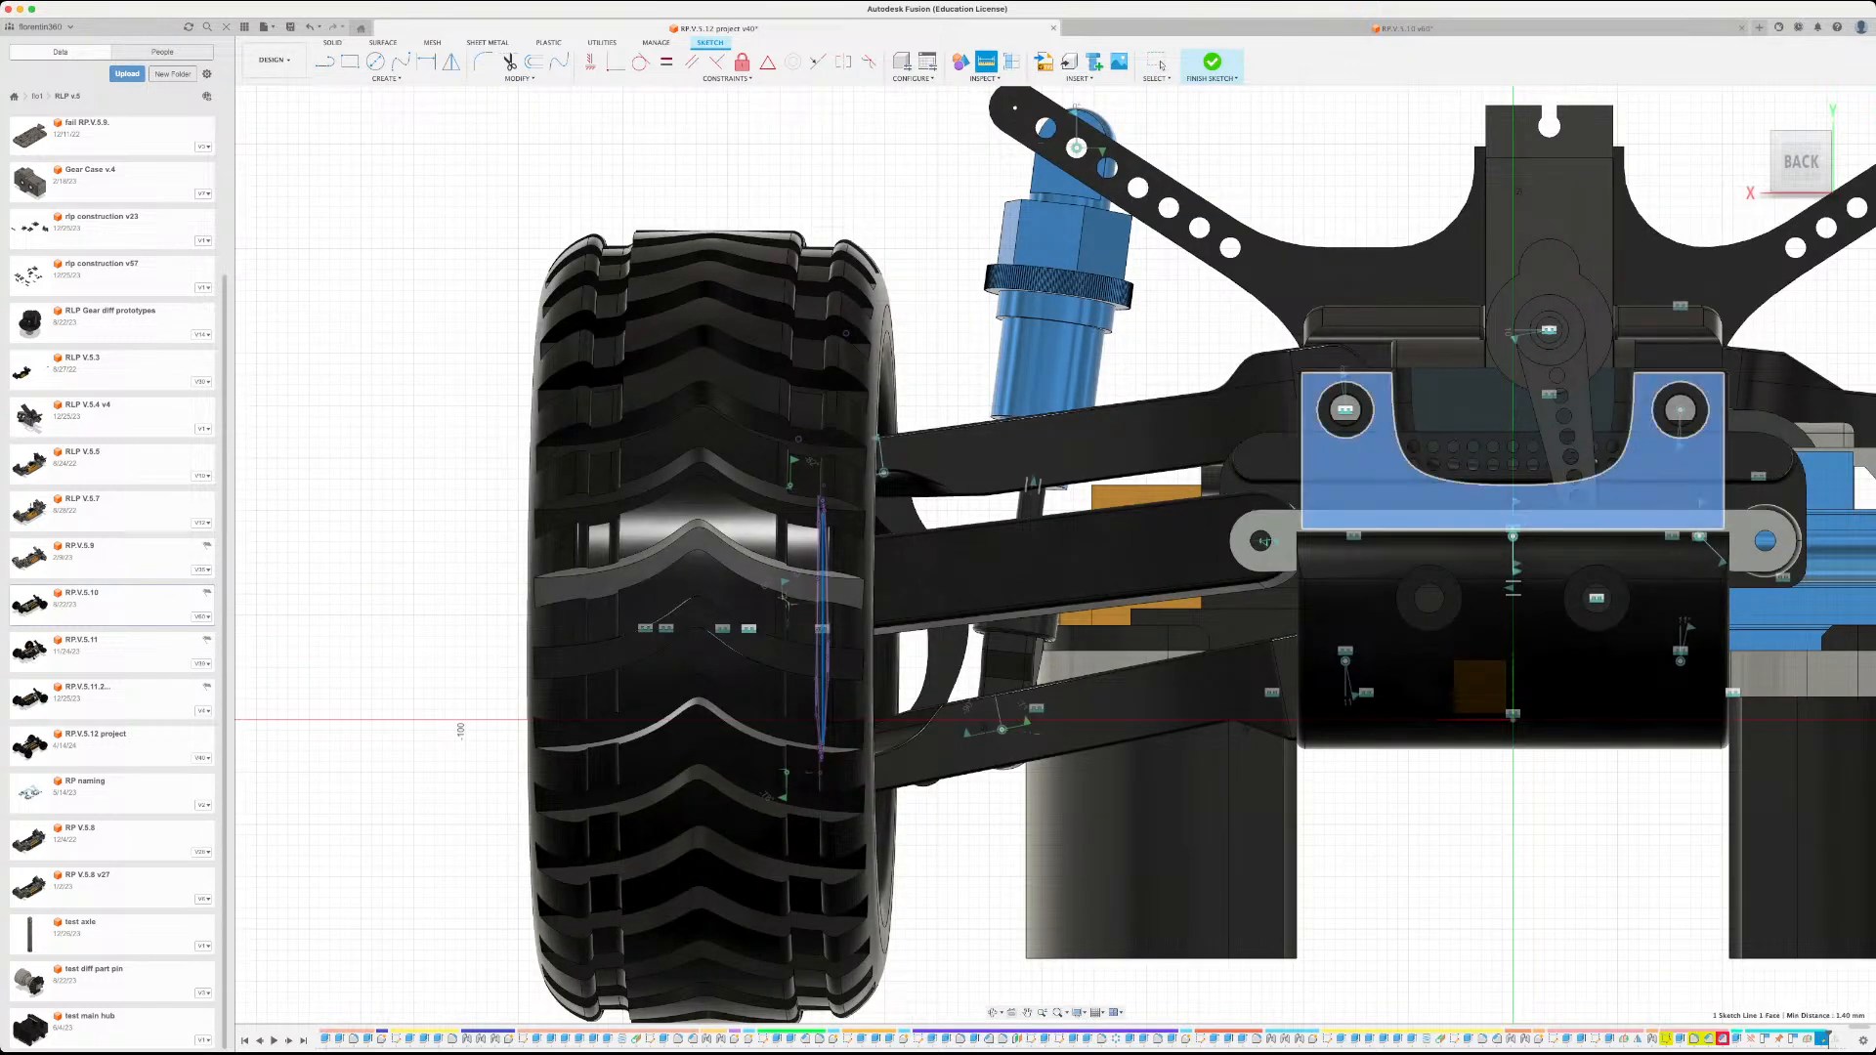
key(Escape)
- Measure the distance between the mounting block's vertical side edge and the projected outline's straight edge
click(1302, 460)
key(i)
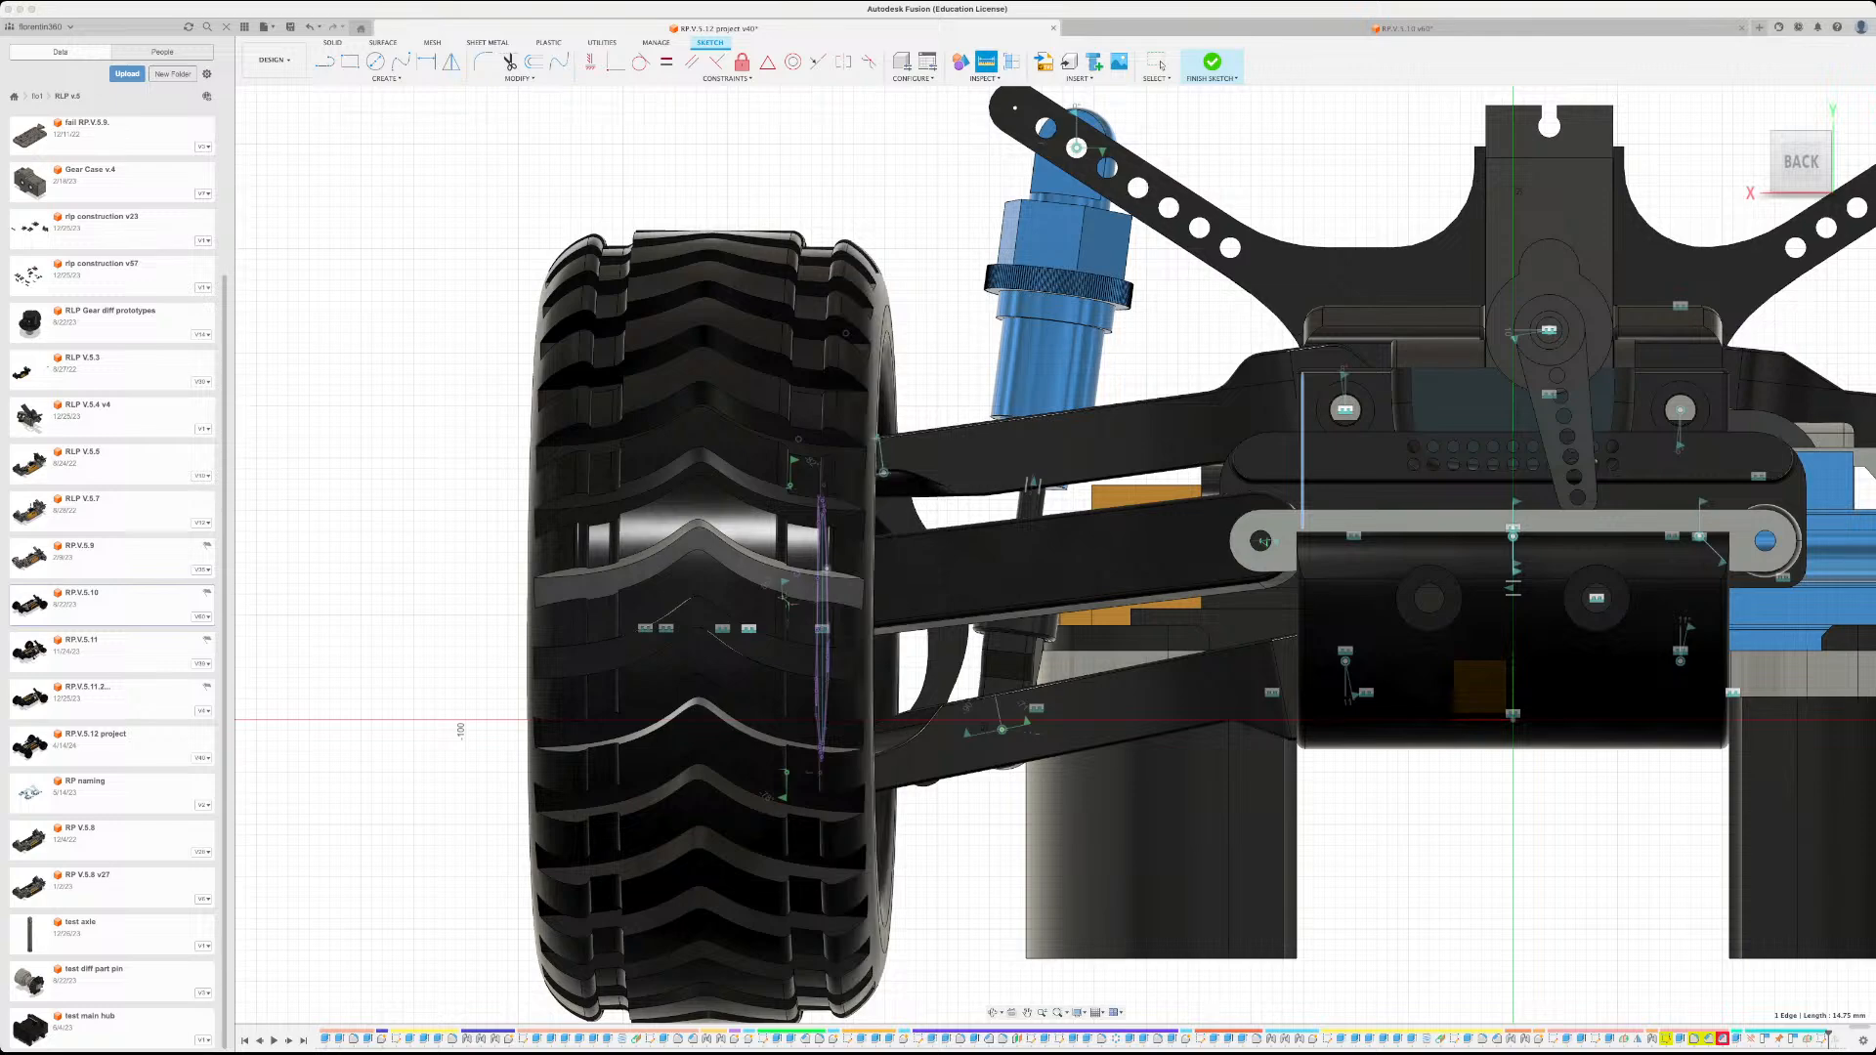
scroll(824, 572, up, 2)
click(824, 571)
scroll(1101, 511, down, 2)
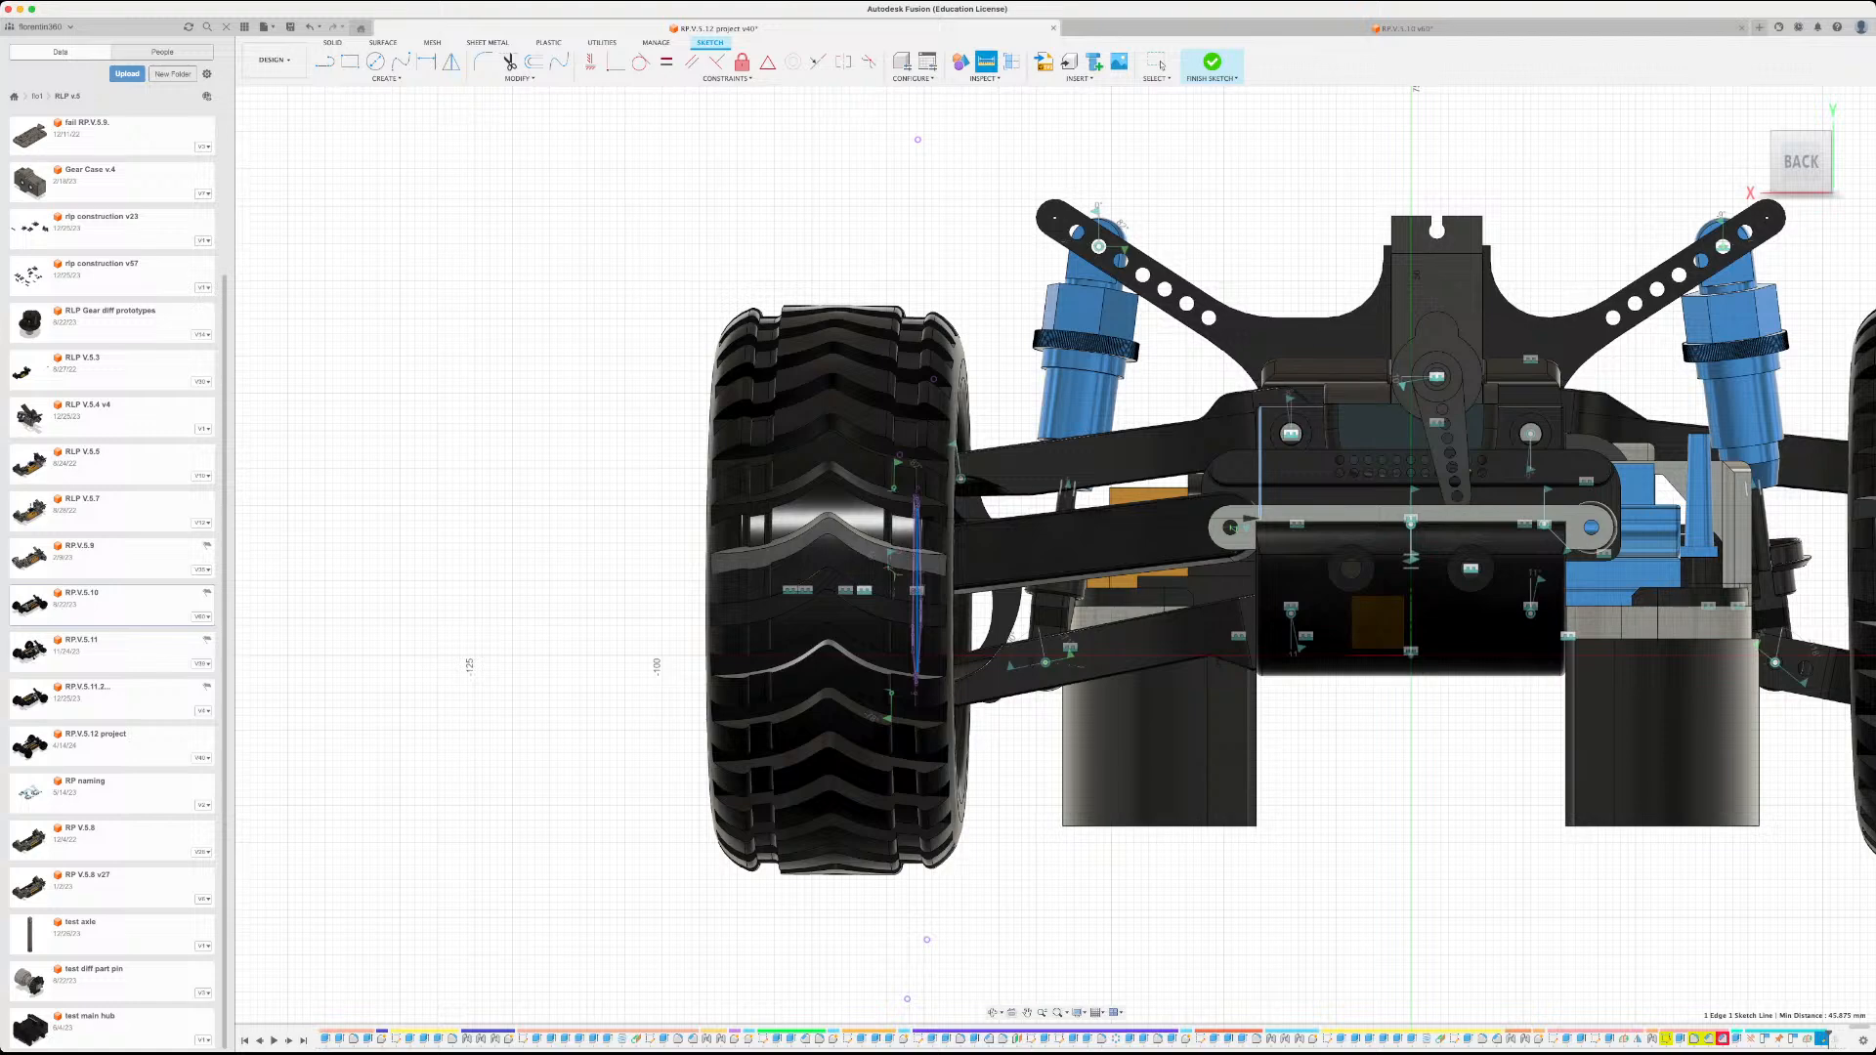
key(Escape)
- Try to constrain the projected outline's straight edge to vertical and pick out its neighbouring lines
scroll(1007, 576, up, 2)
shift+middle_drag(1007, 577, 963, 608)
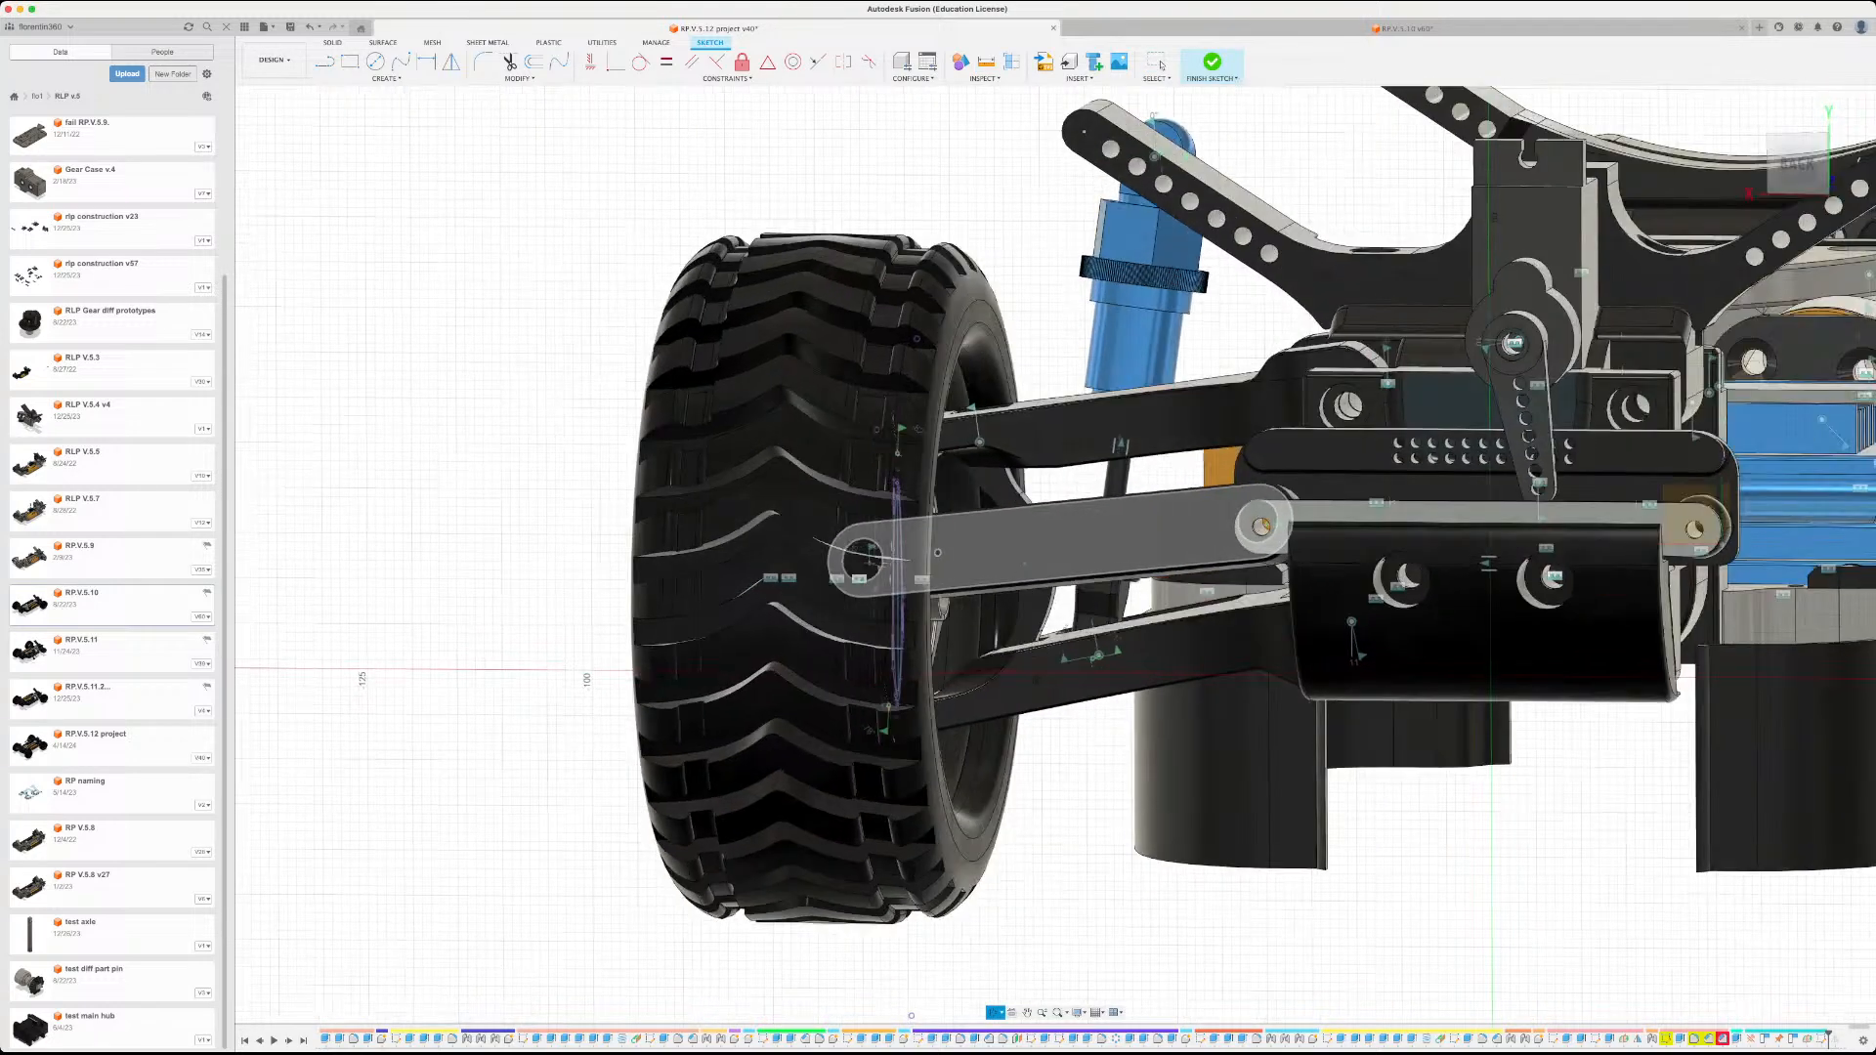
click(900, 569)
scroll(900, 569, up, 5)
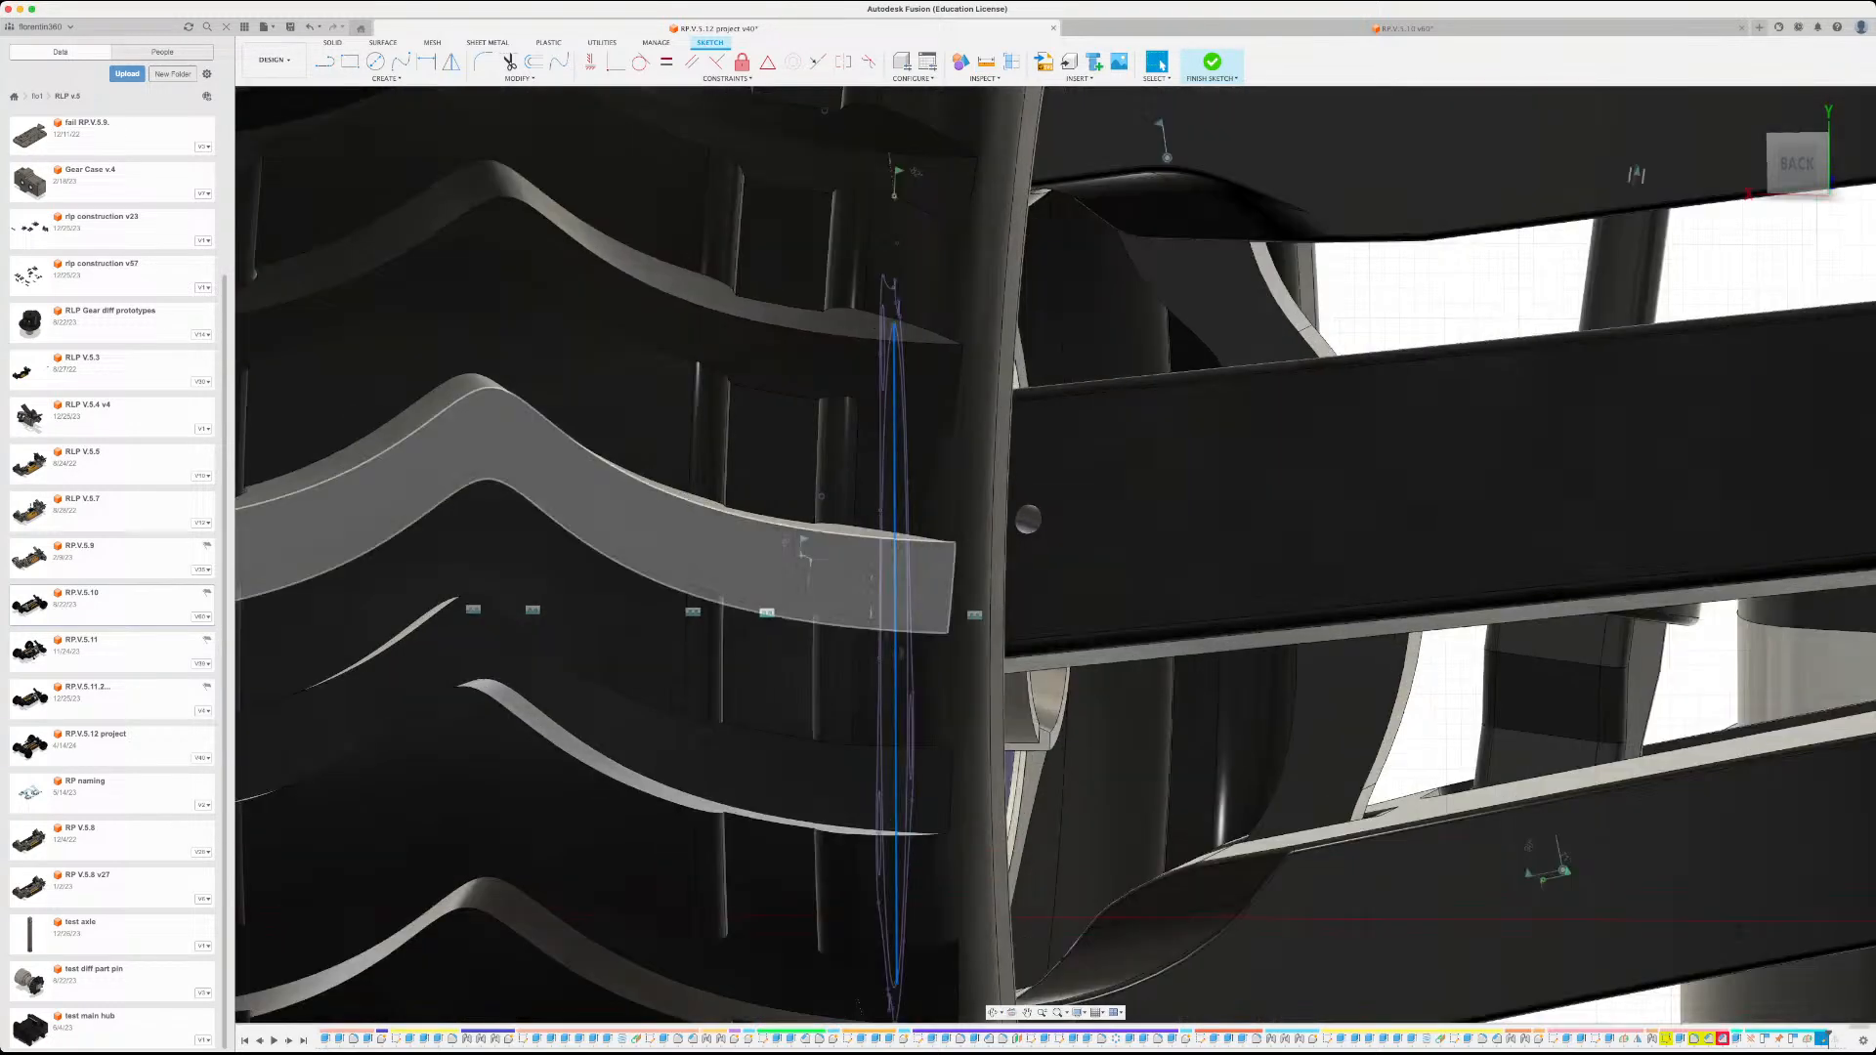
click(590, 61)
key(Escape)
click(896, 606)
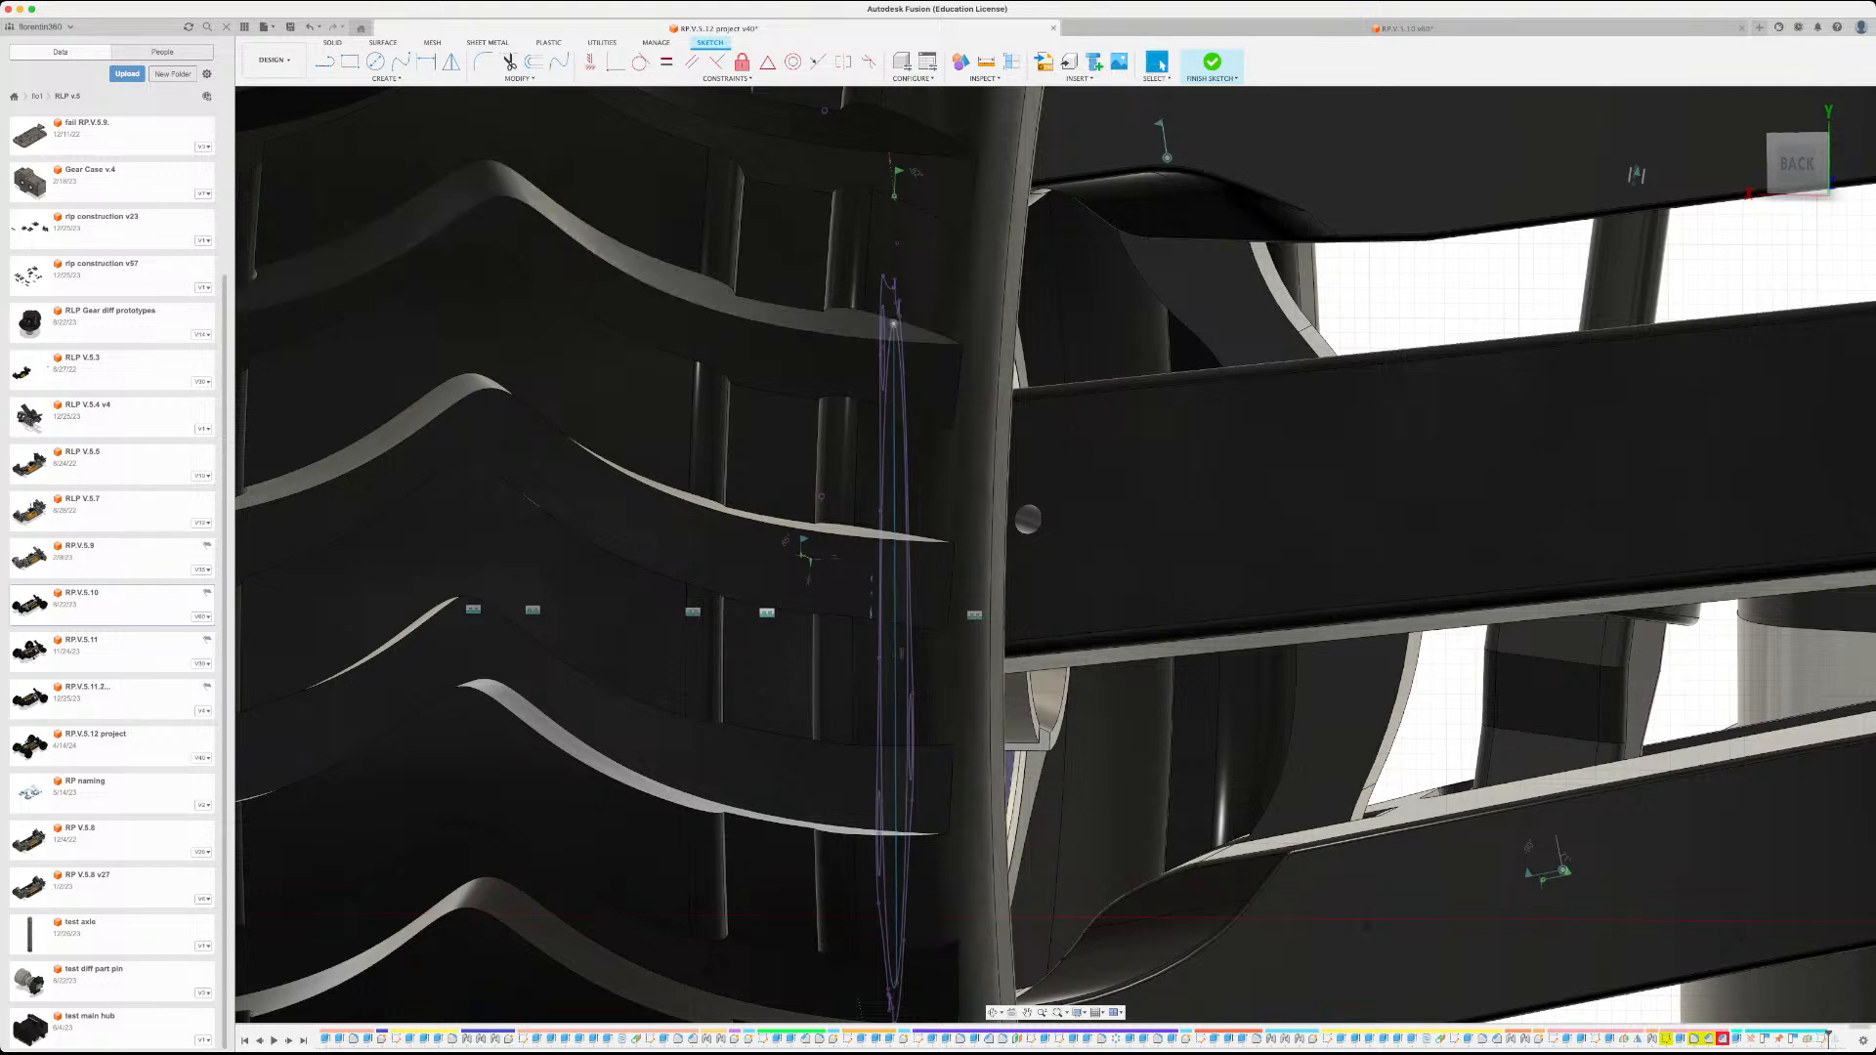
key(Escape)
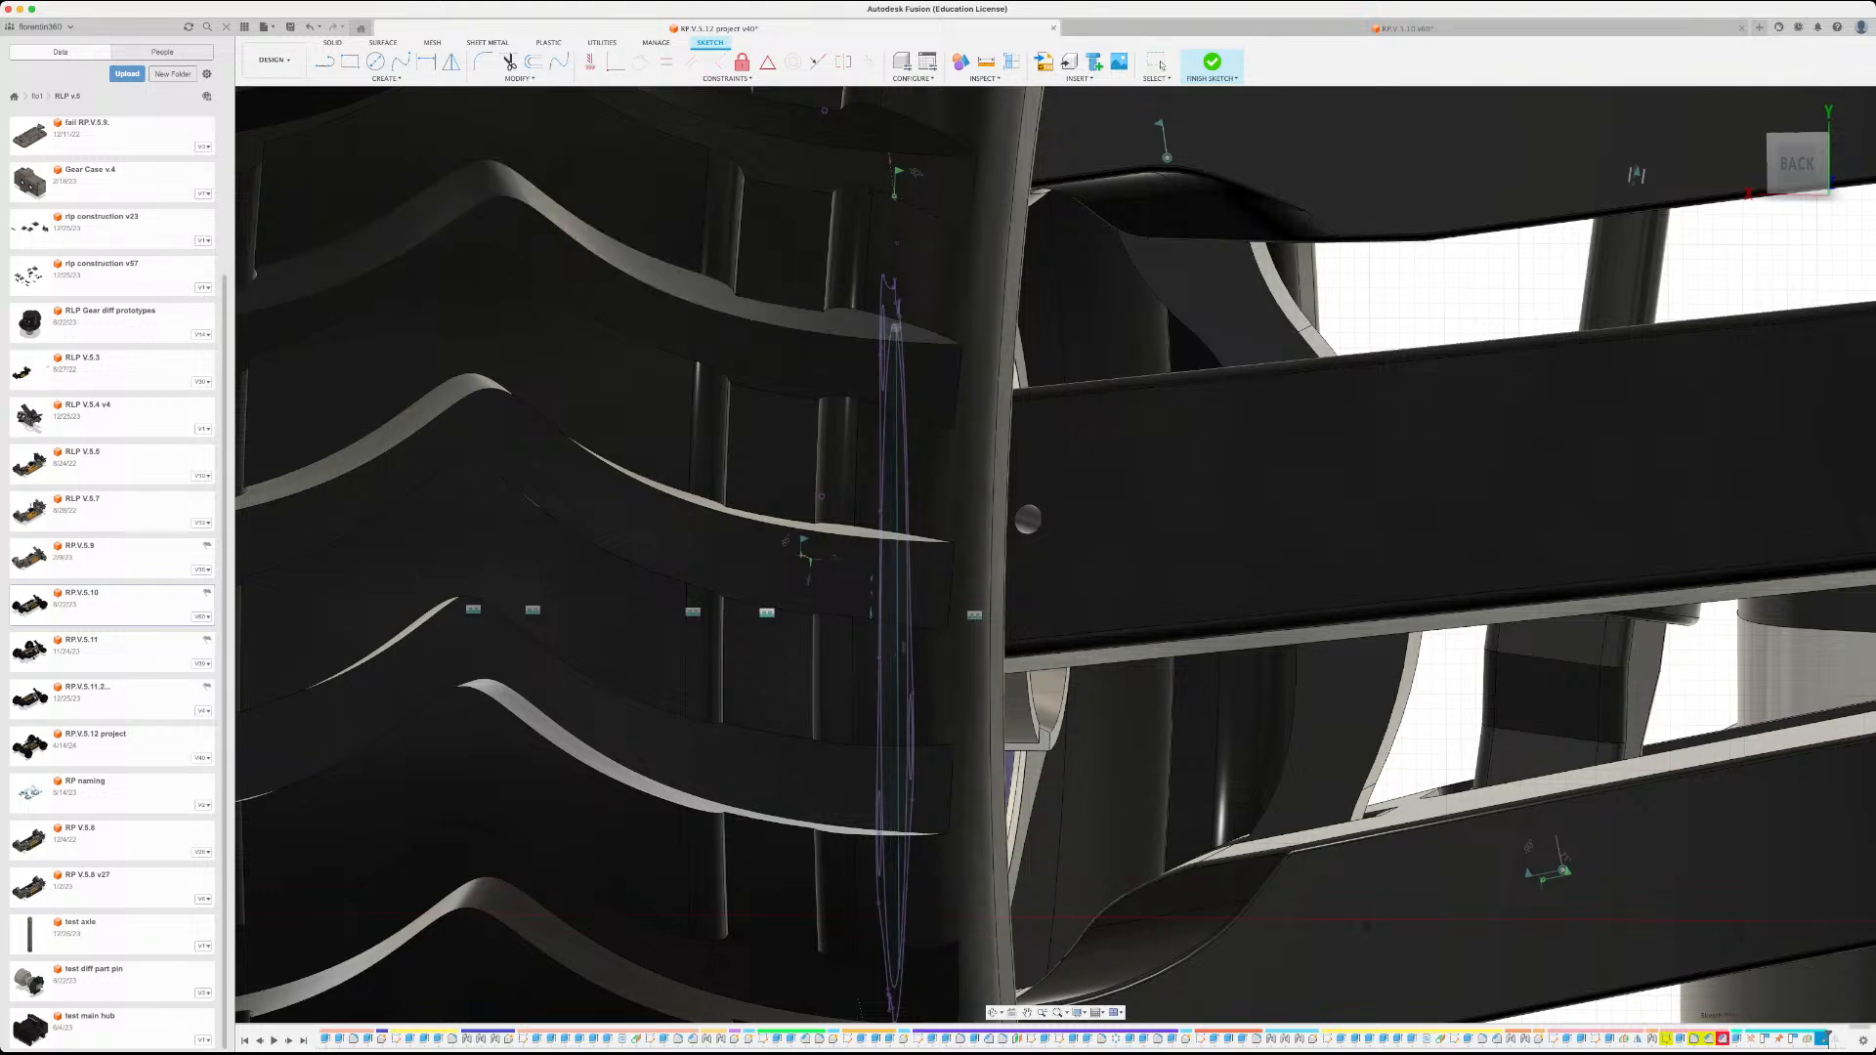
click(899, 606)
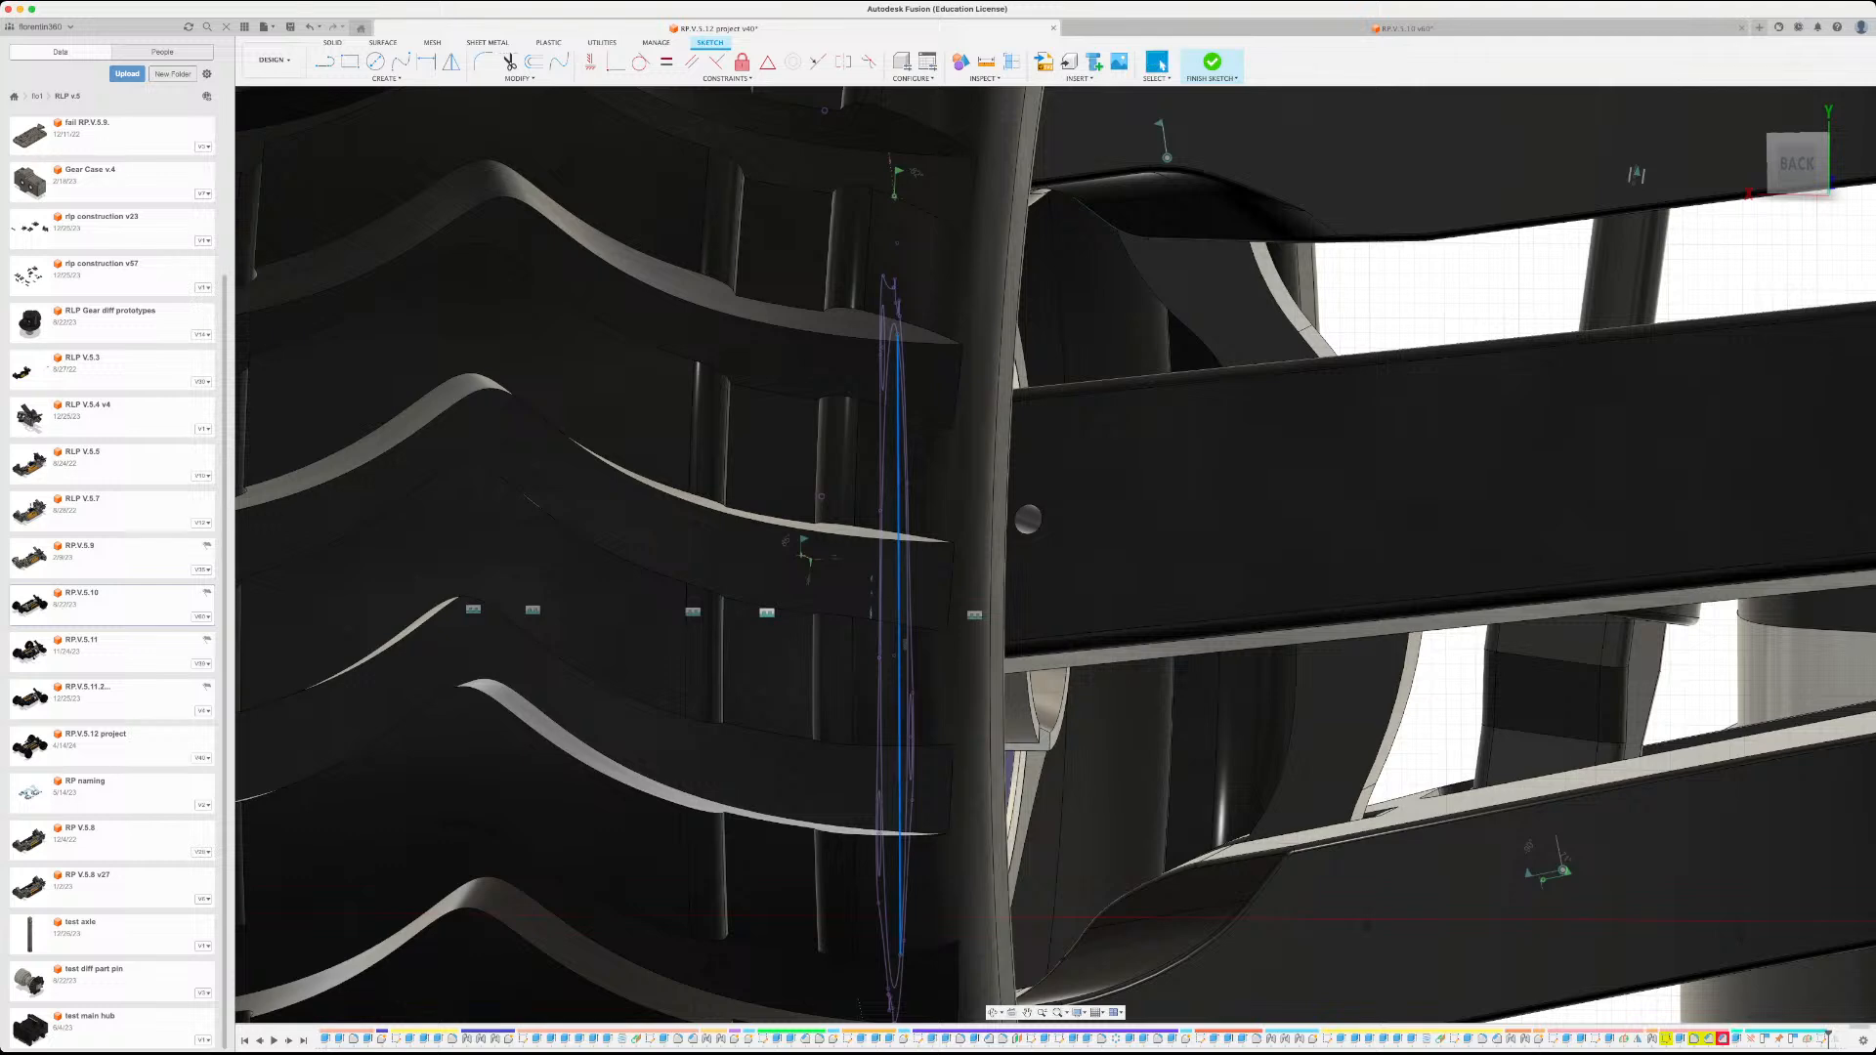
drag(899, 605, 901, 606)
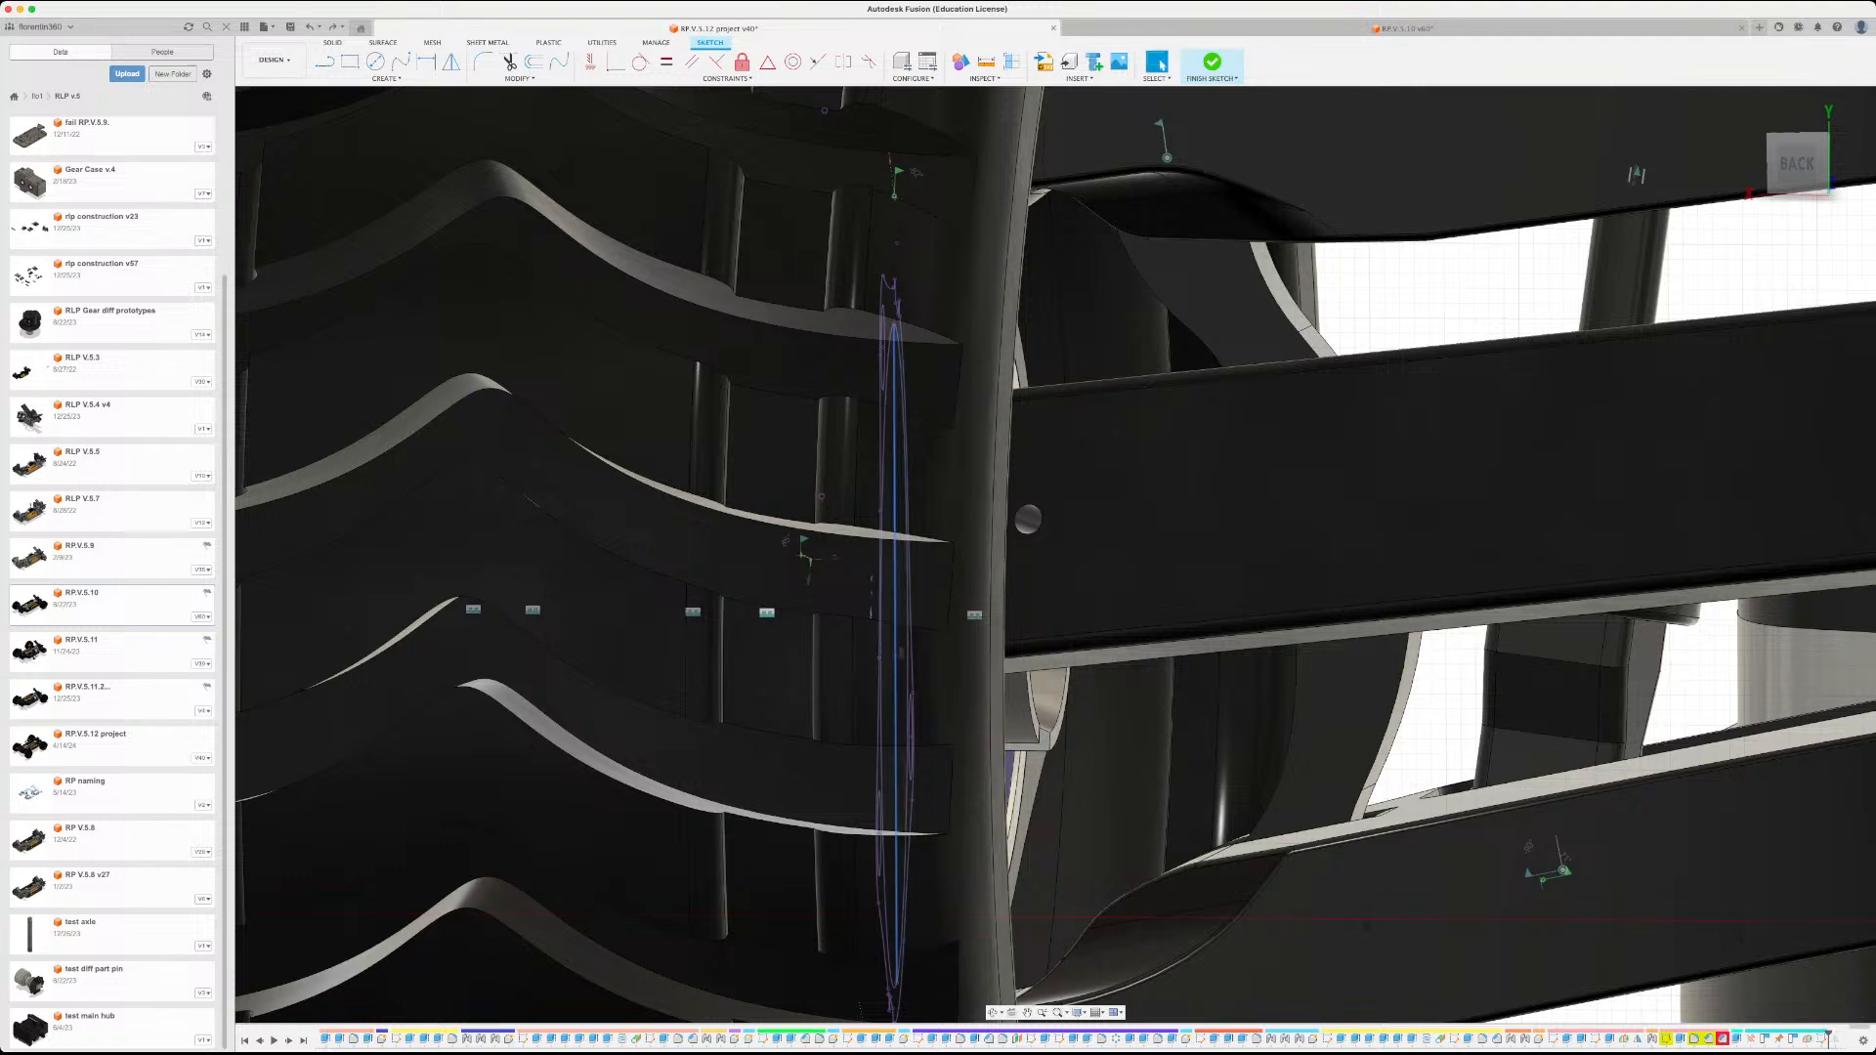
- Draw a short vertical reference line on the arm beside the wheel and try to dimension it against the projected outline's edge
key(l)
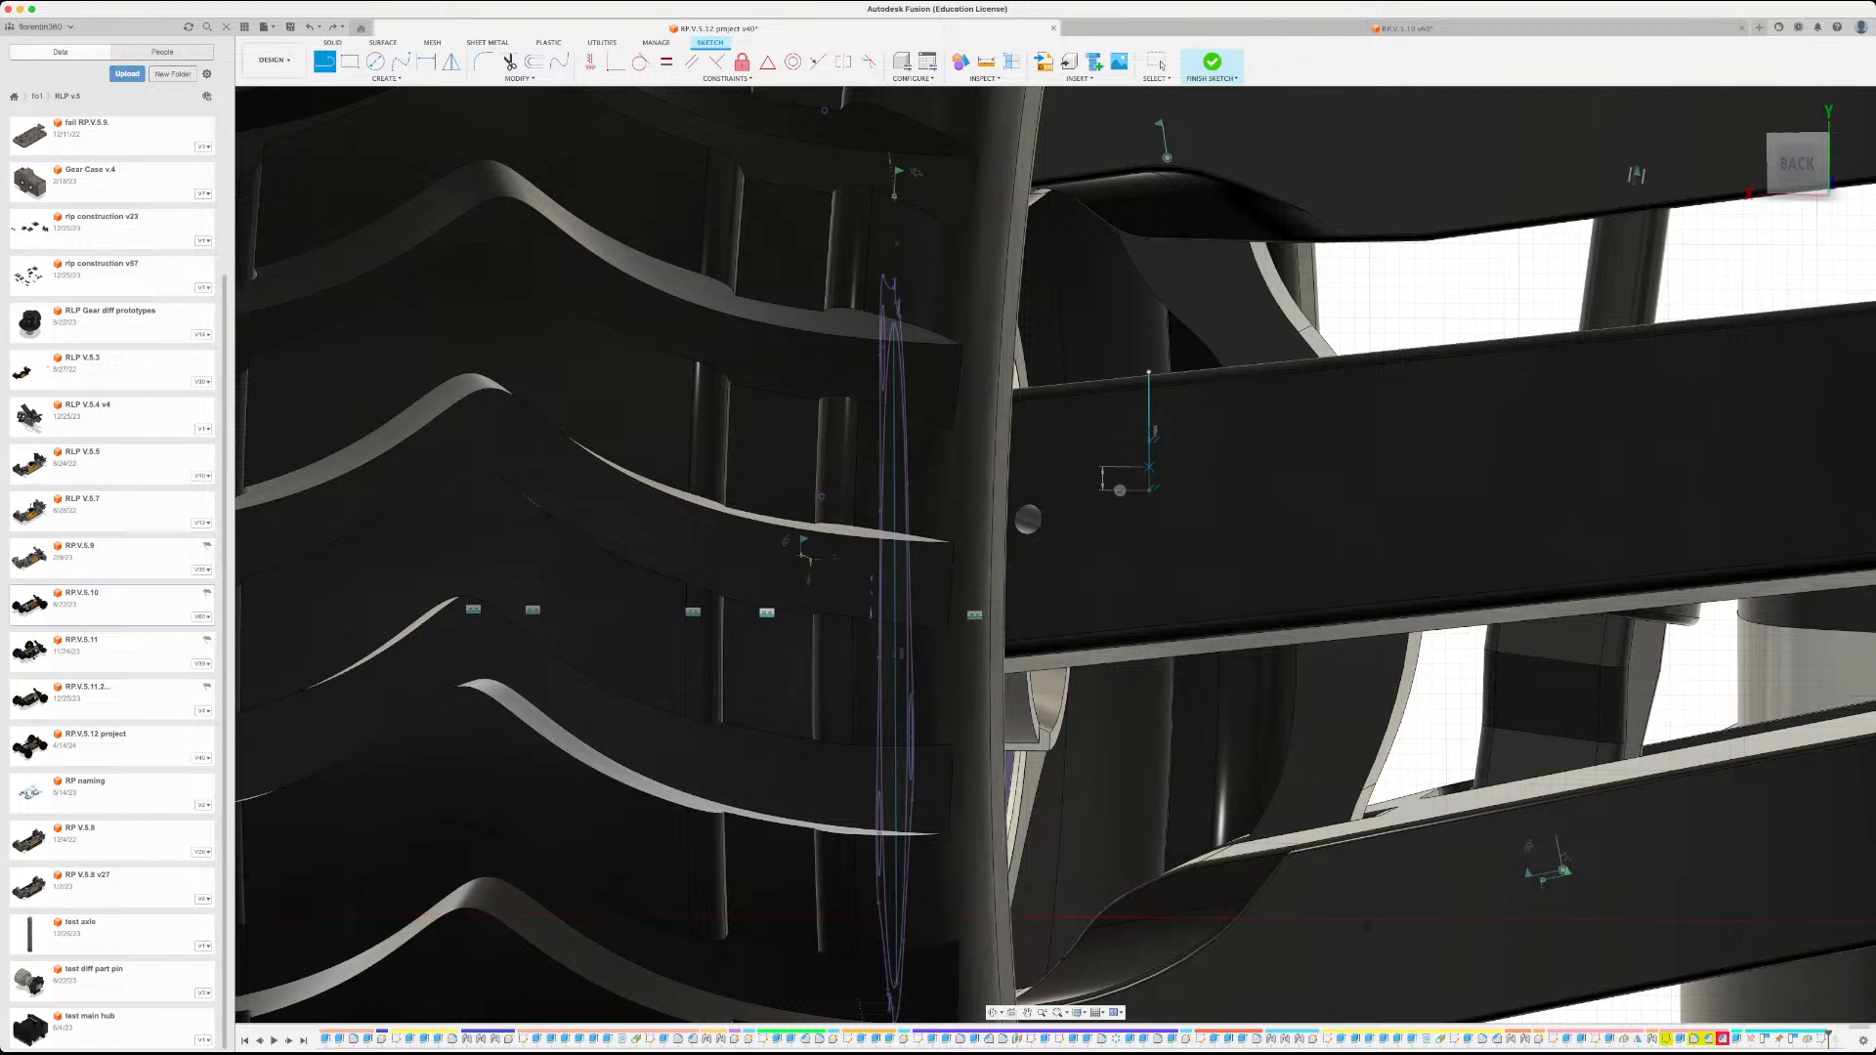
click(1157, 62)
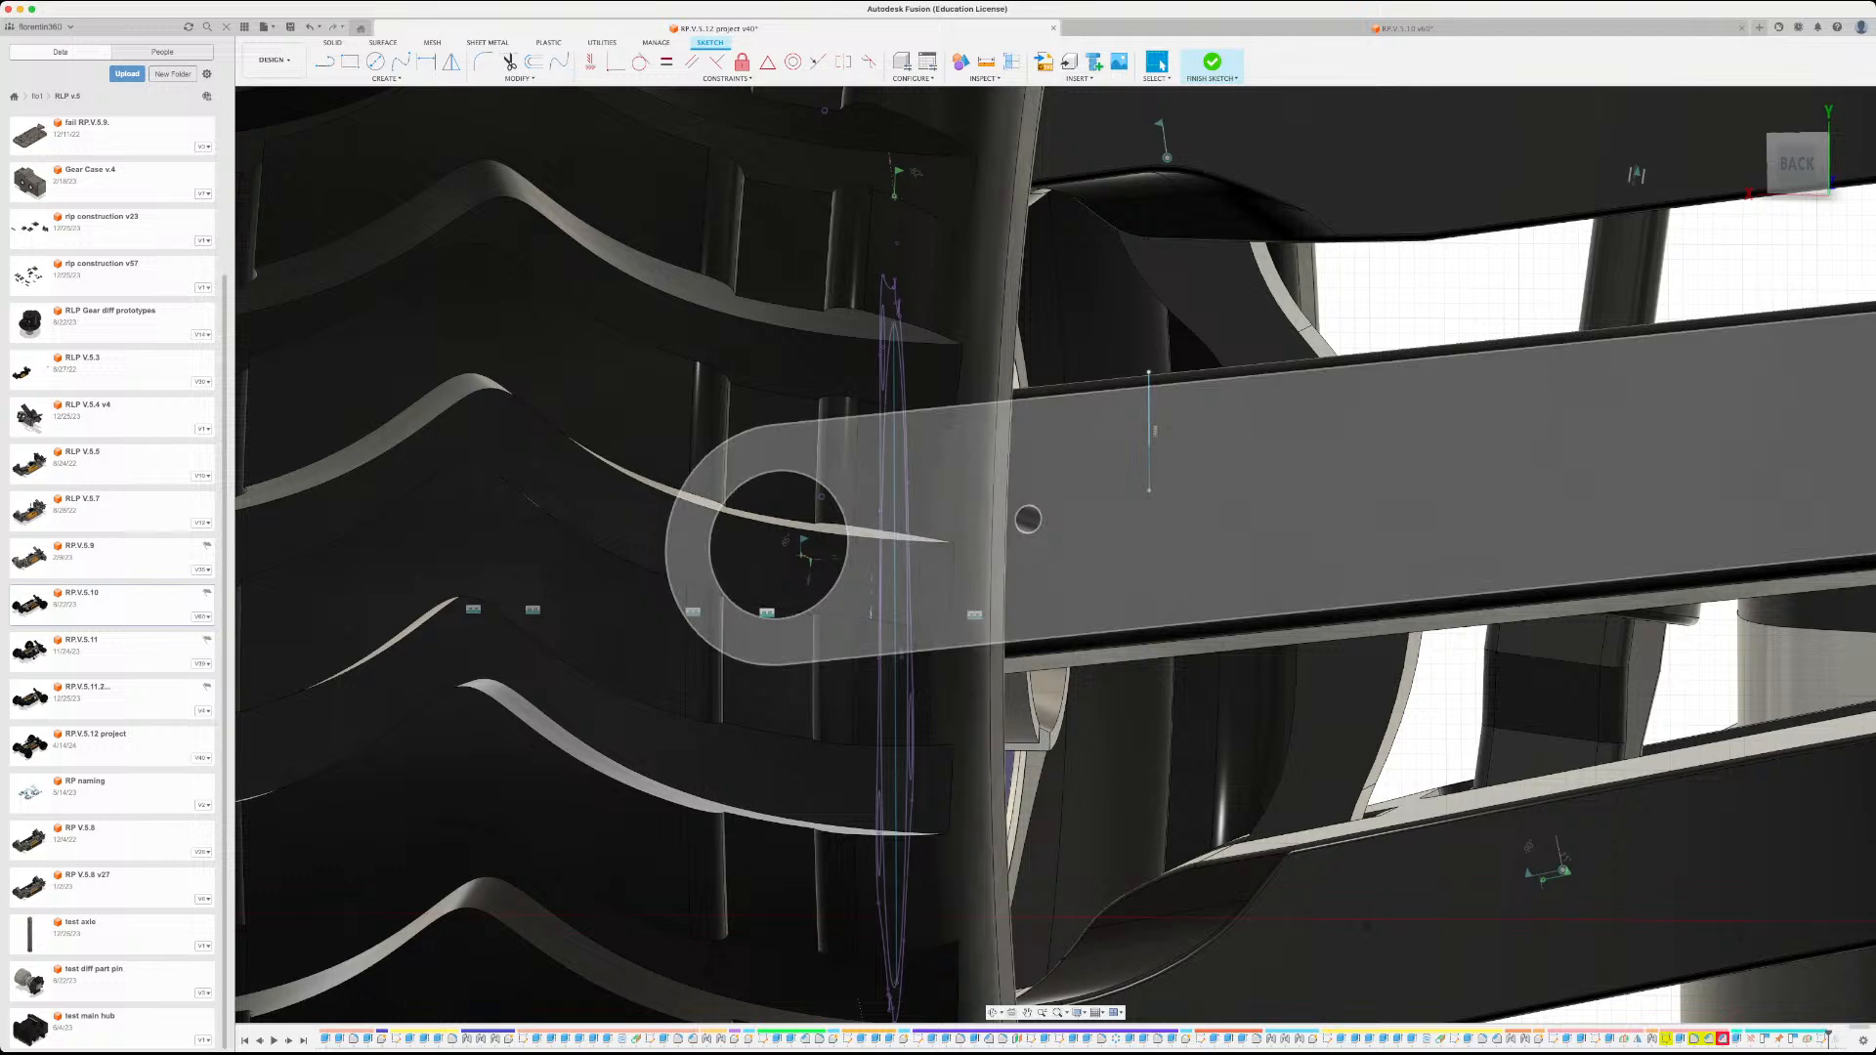
key(l)
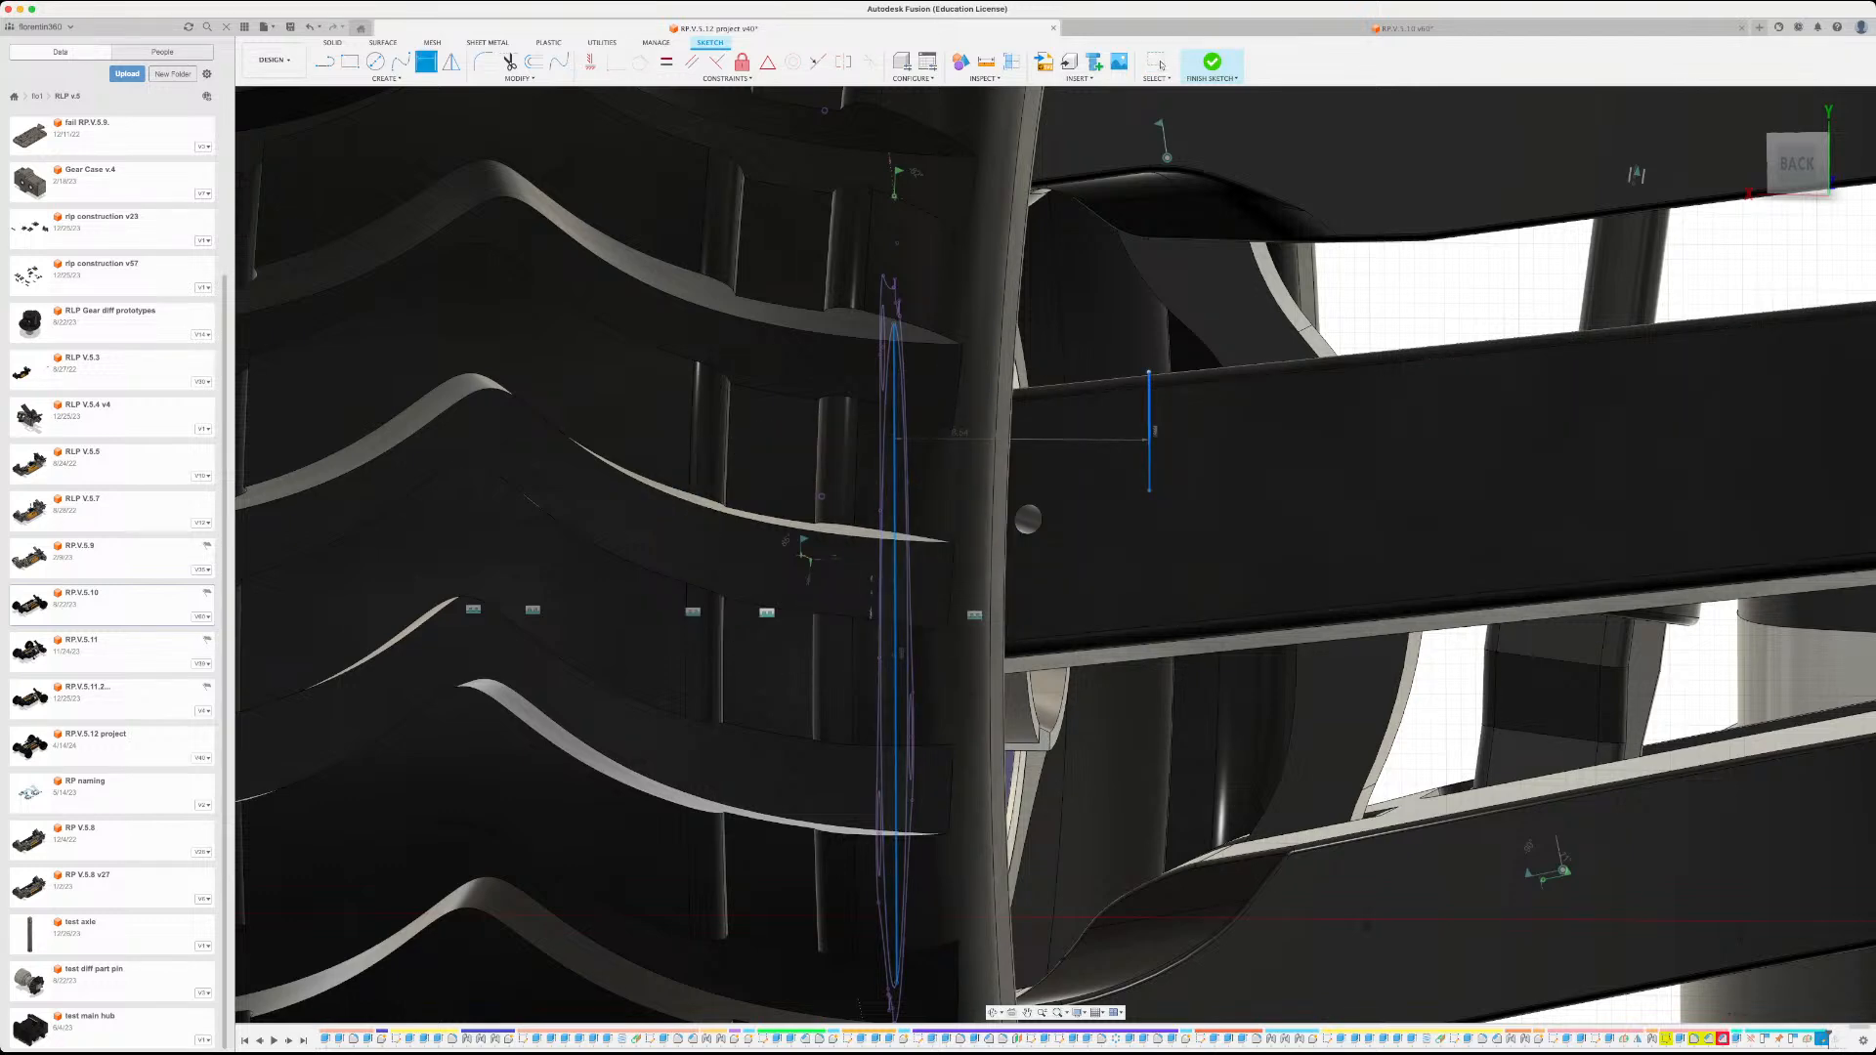
key(Escape)
scroll(1066, 475, down, 3)
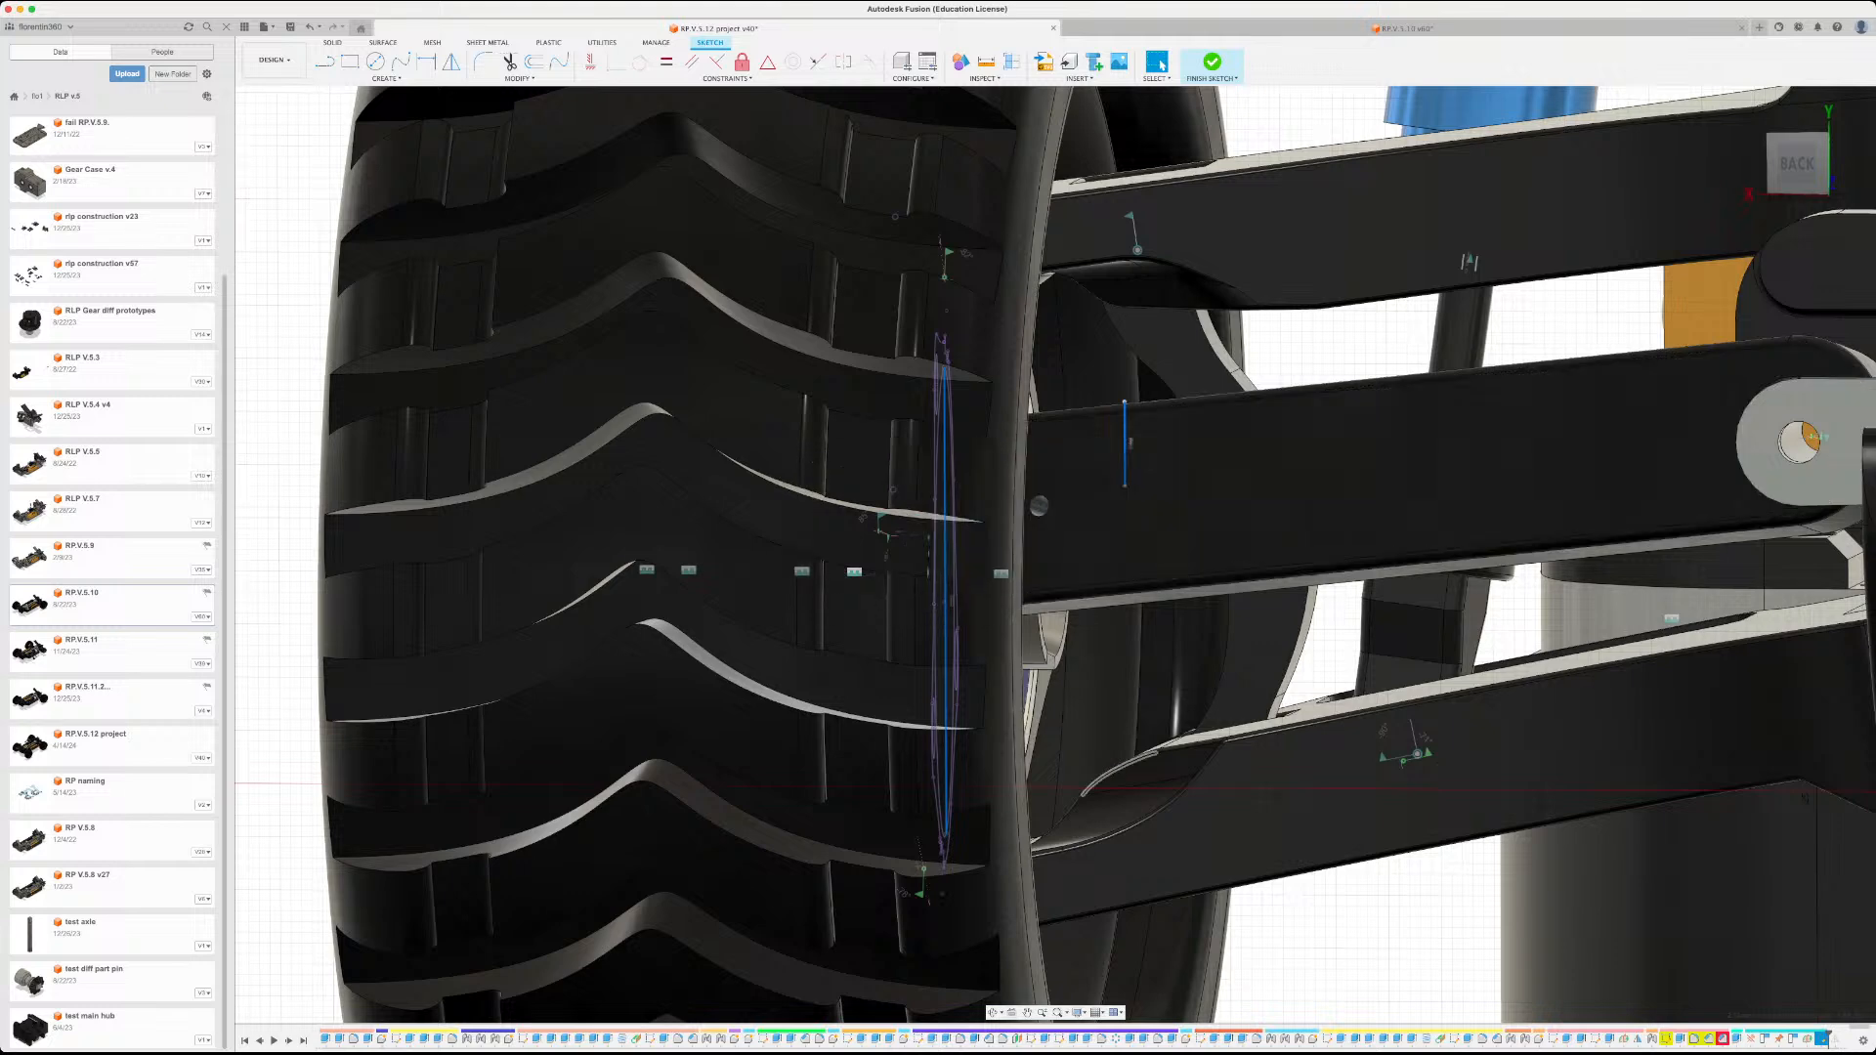
key(Escape)
- Try again to dimension between the projected outline's slanted edge and the short vertical reference line
click(950, 587)
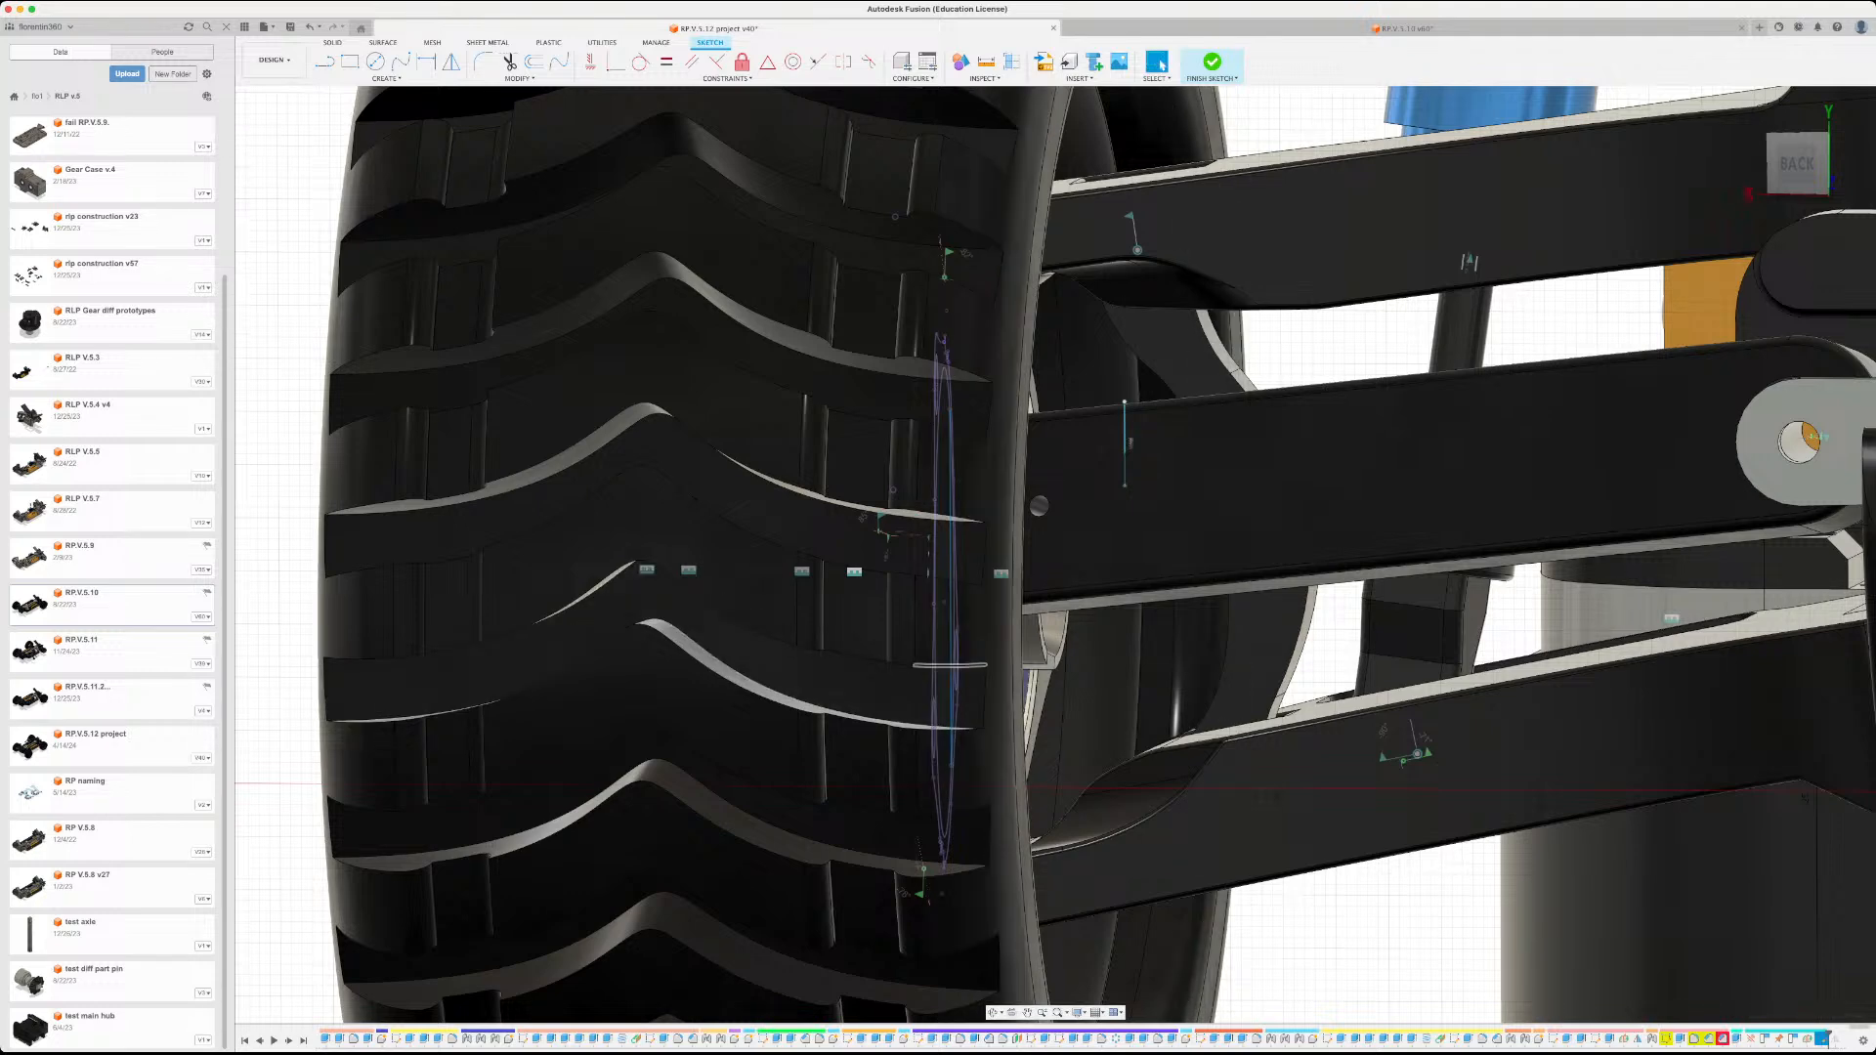
drag(950, 408, 942, 378)
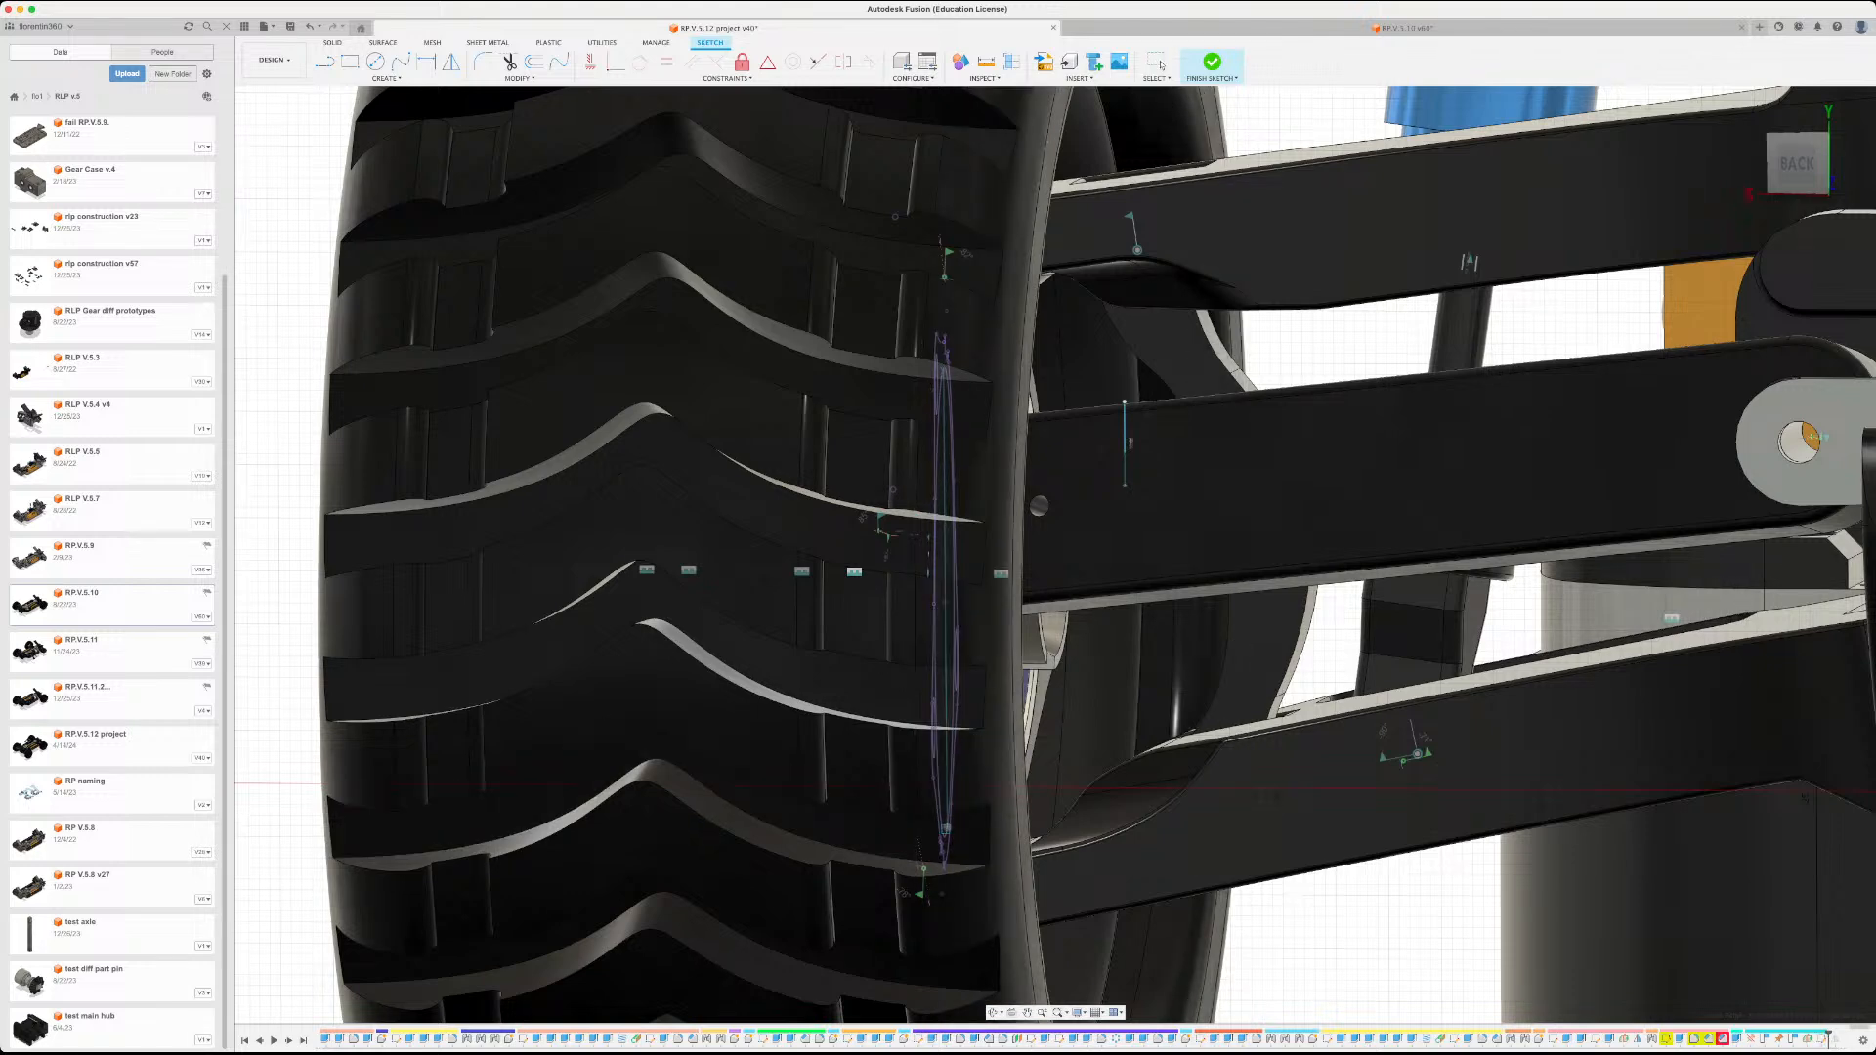
click(946, 782)
key(d)
click(1125, 442)
key(Escape)
key(d)
scroll(1085, 478, down, 5)
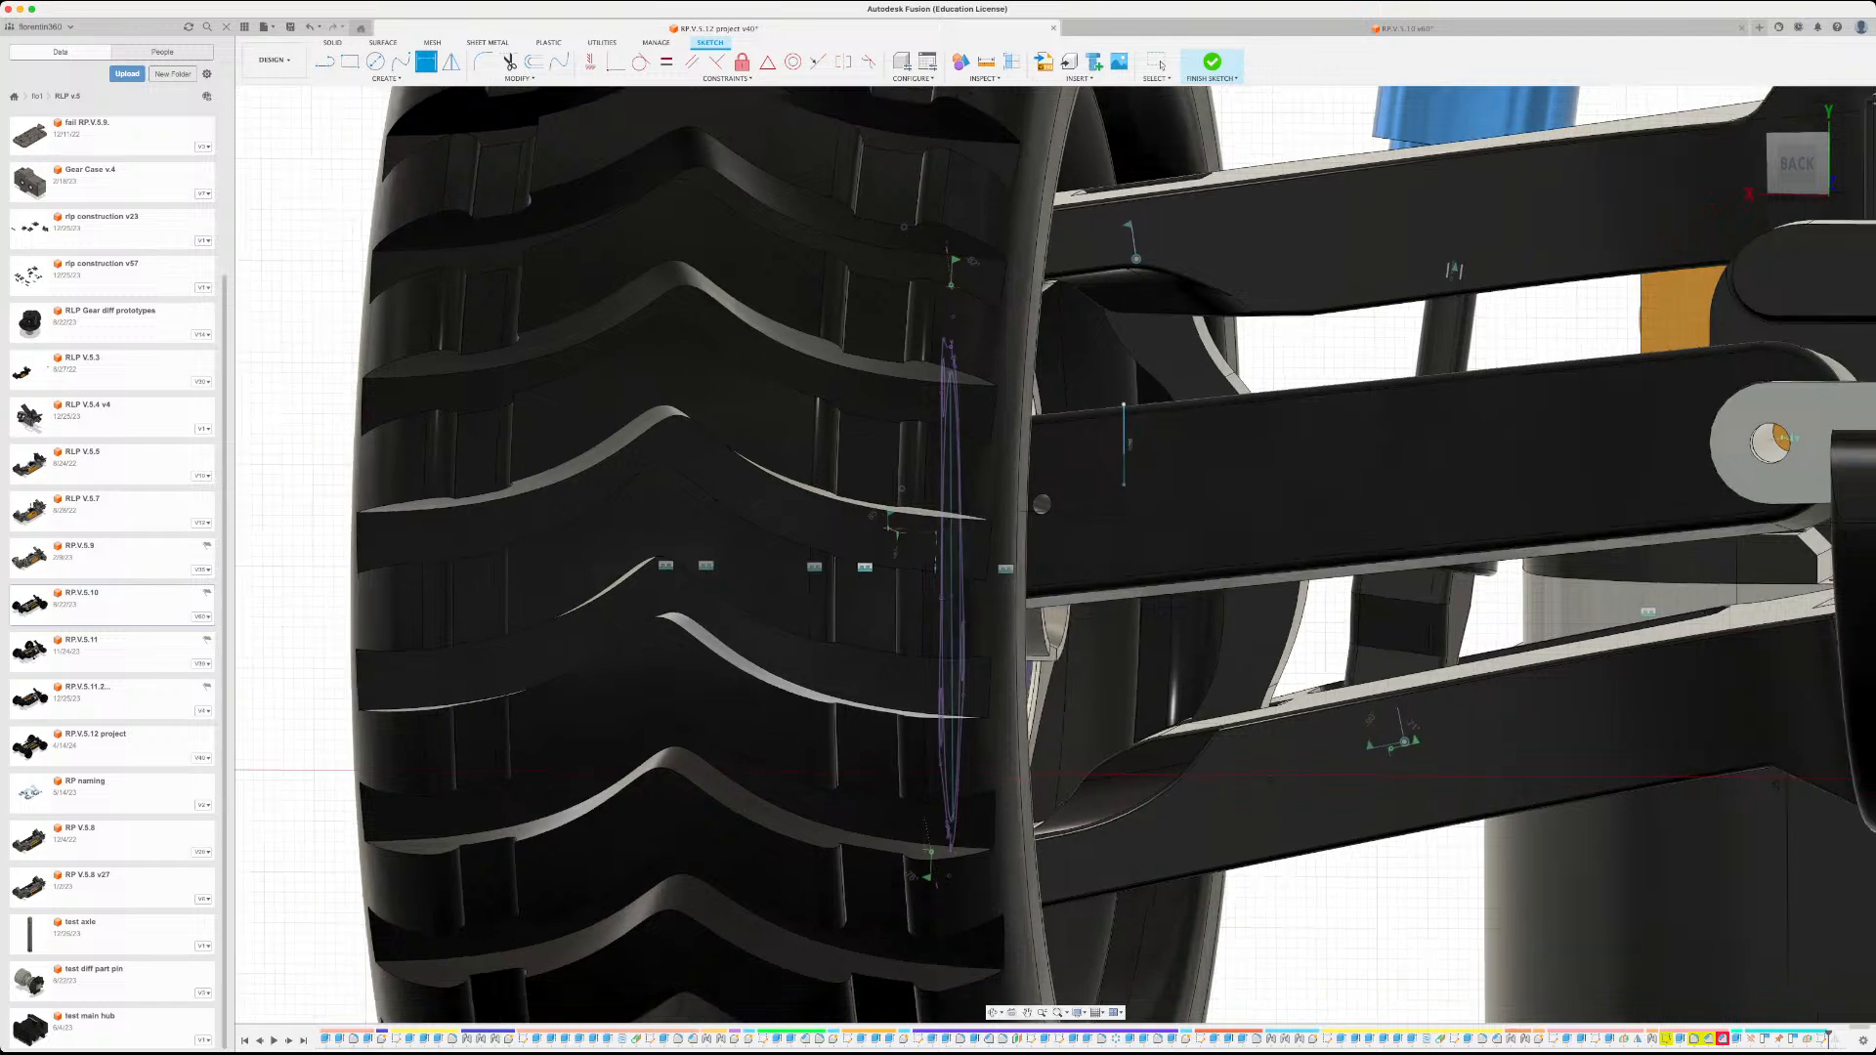
scroll(1019, 476, up, 4)
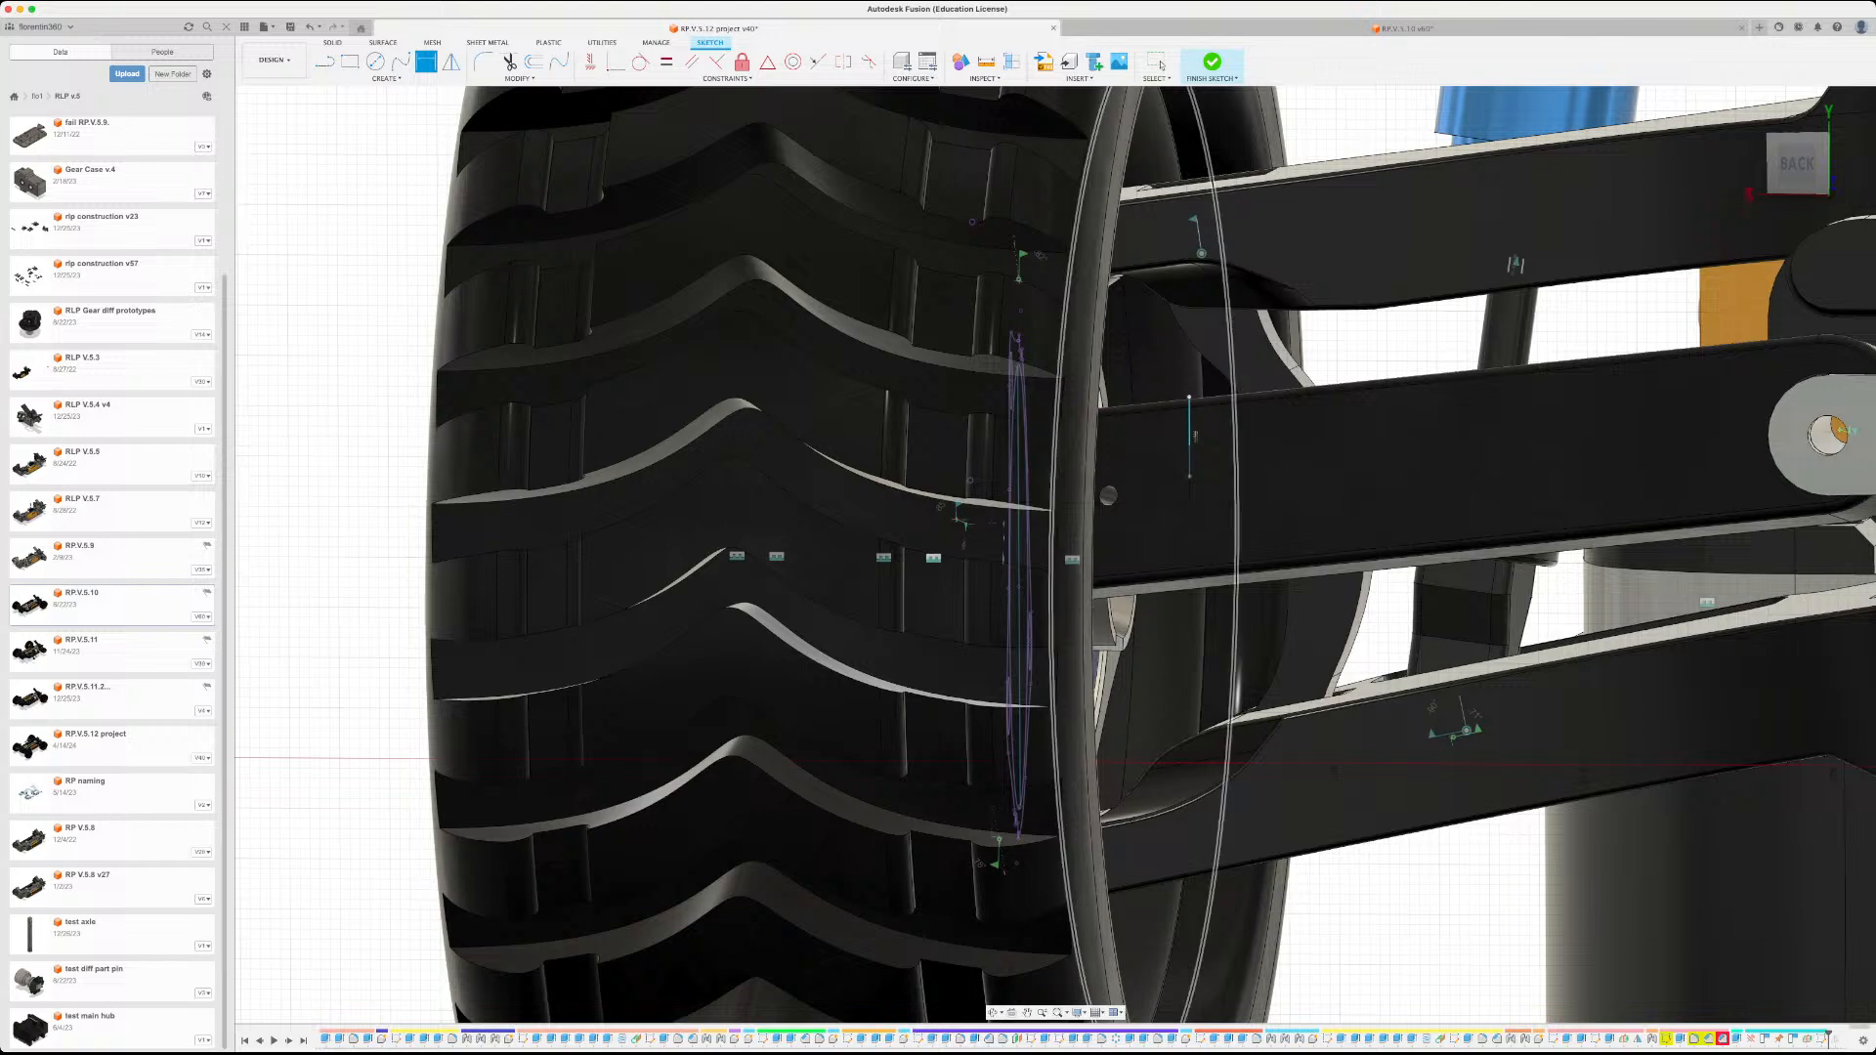
scroll(1021, 489, up, 2)
key(Escape)
- Examine the projected hub carrier outline inside the wheel from below and from the back
click(1007, 491)
mouse_move(1007, 491)
shift+middle_down()
mouse_move(869, 537)
mouse_move(1012, 519)
shift+middle_up()
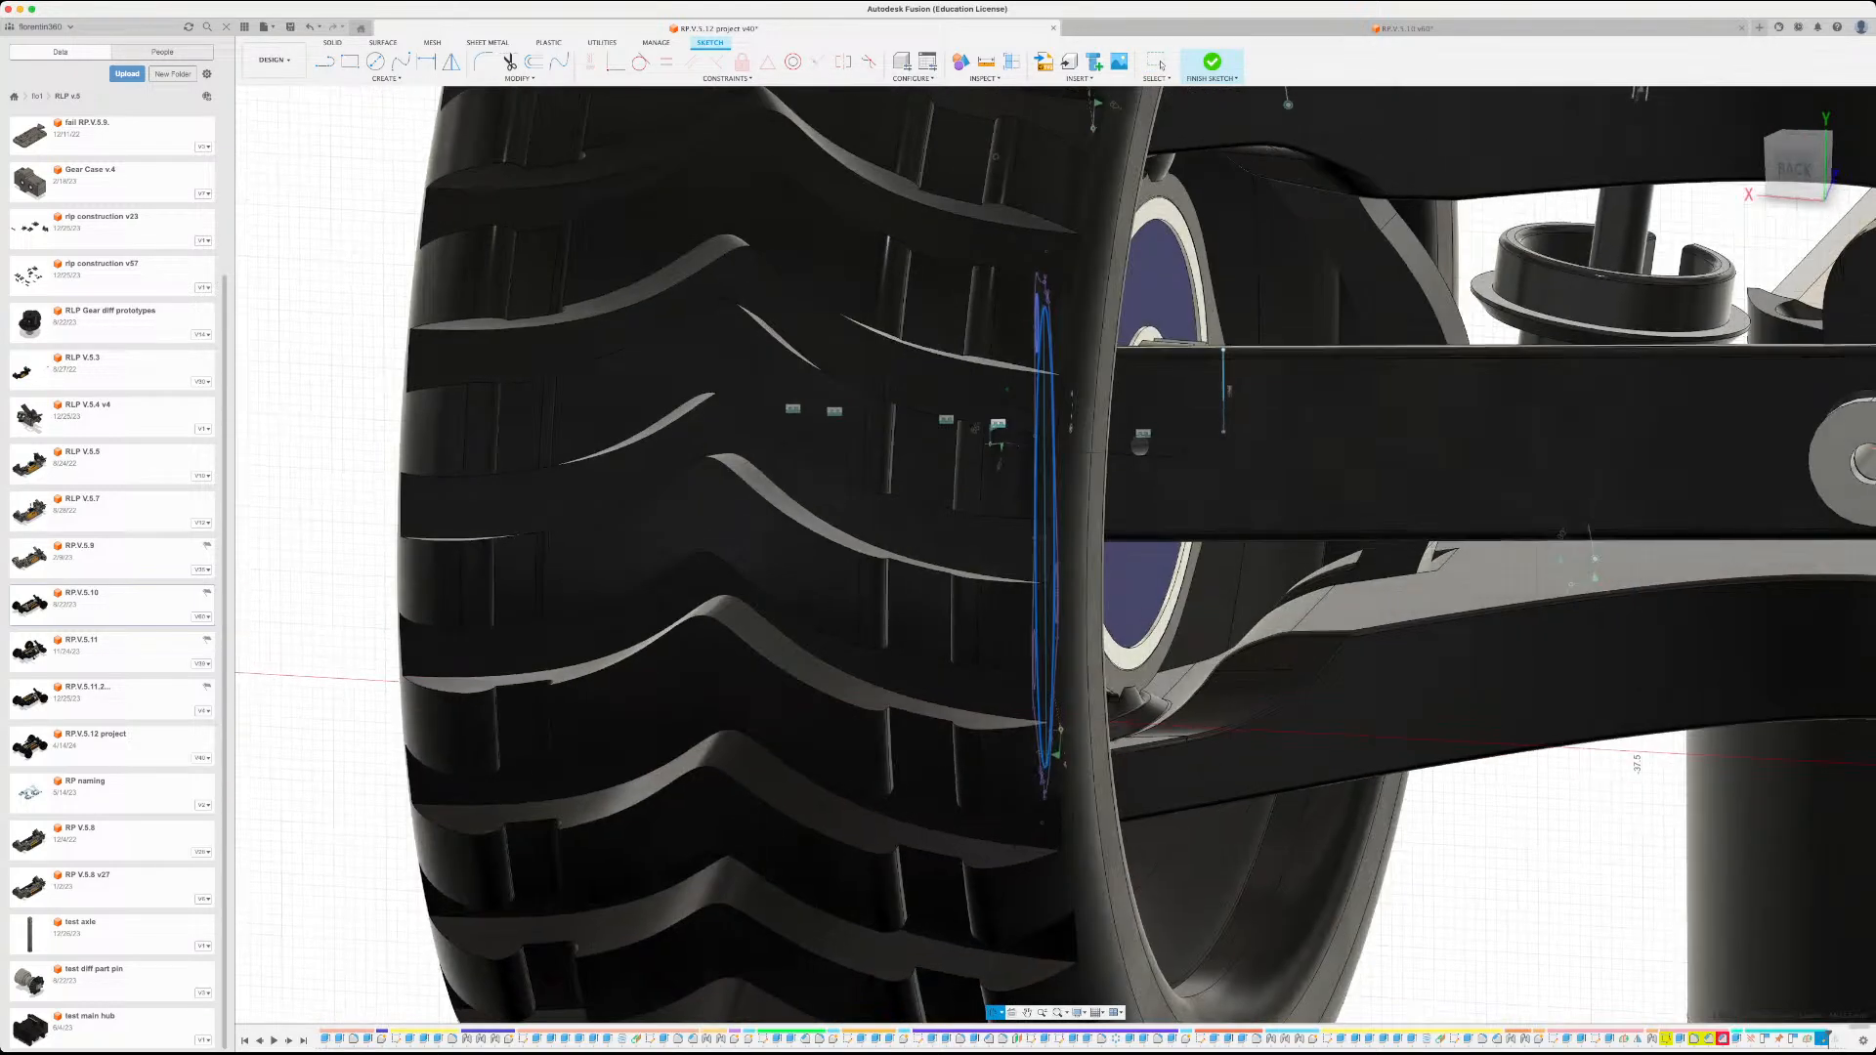
click(1088, 570)
scroll(1373, 771, down, 5)
key(Escape)
shift+middle_drag(1374, 767, 1376, 754)
scroll(1308, 695, up, 8)
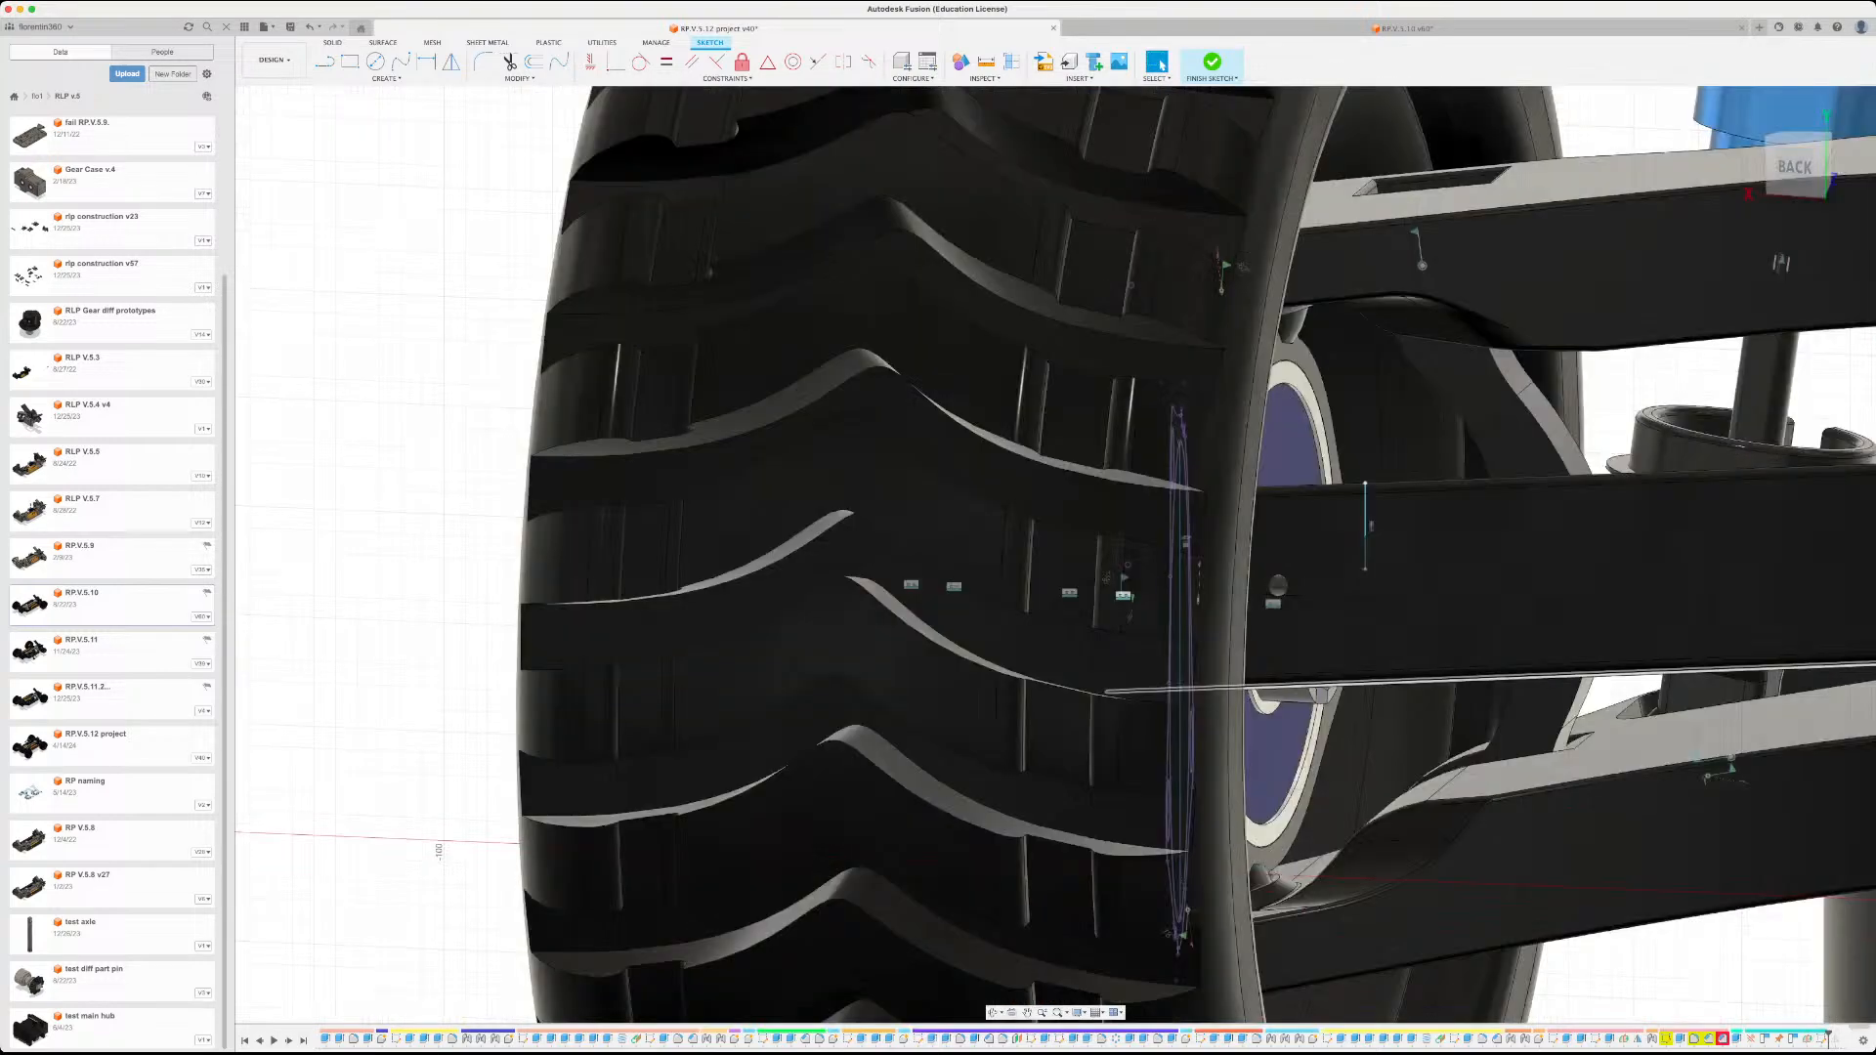
scroll(1308, 694, down, 4)
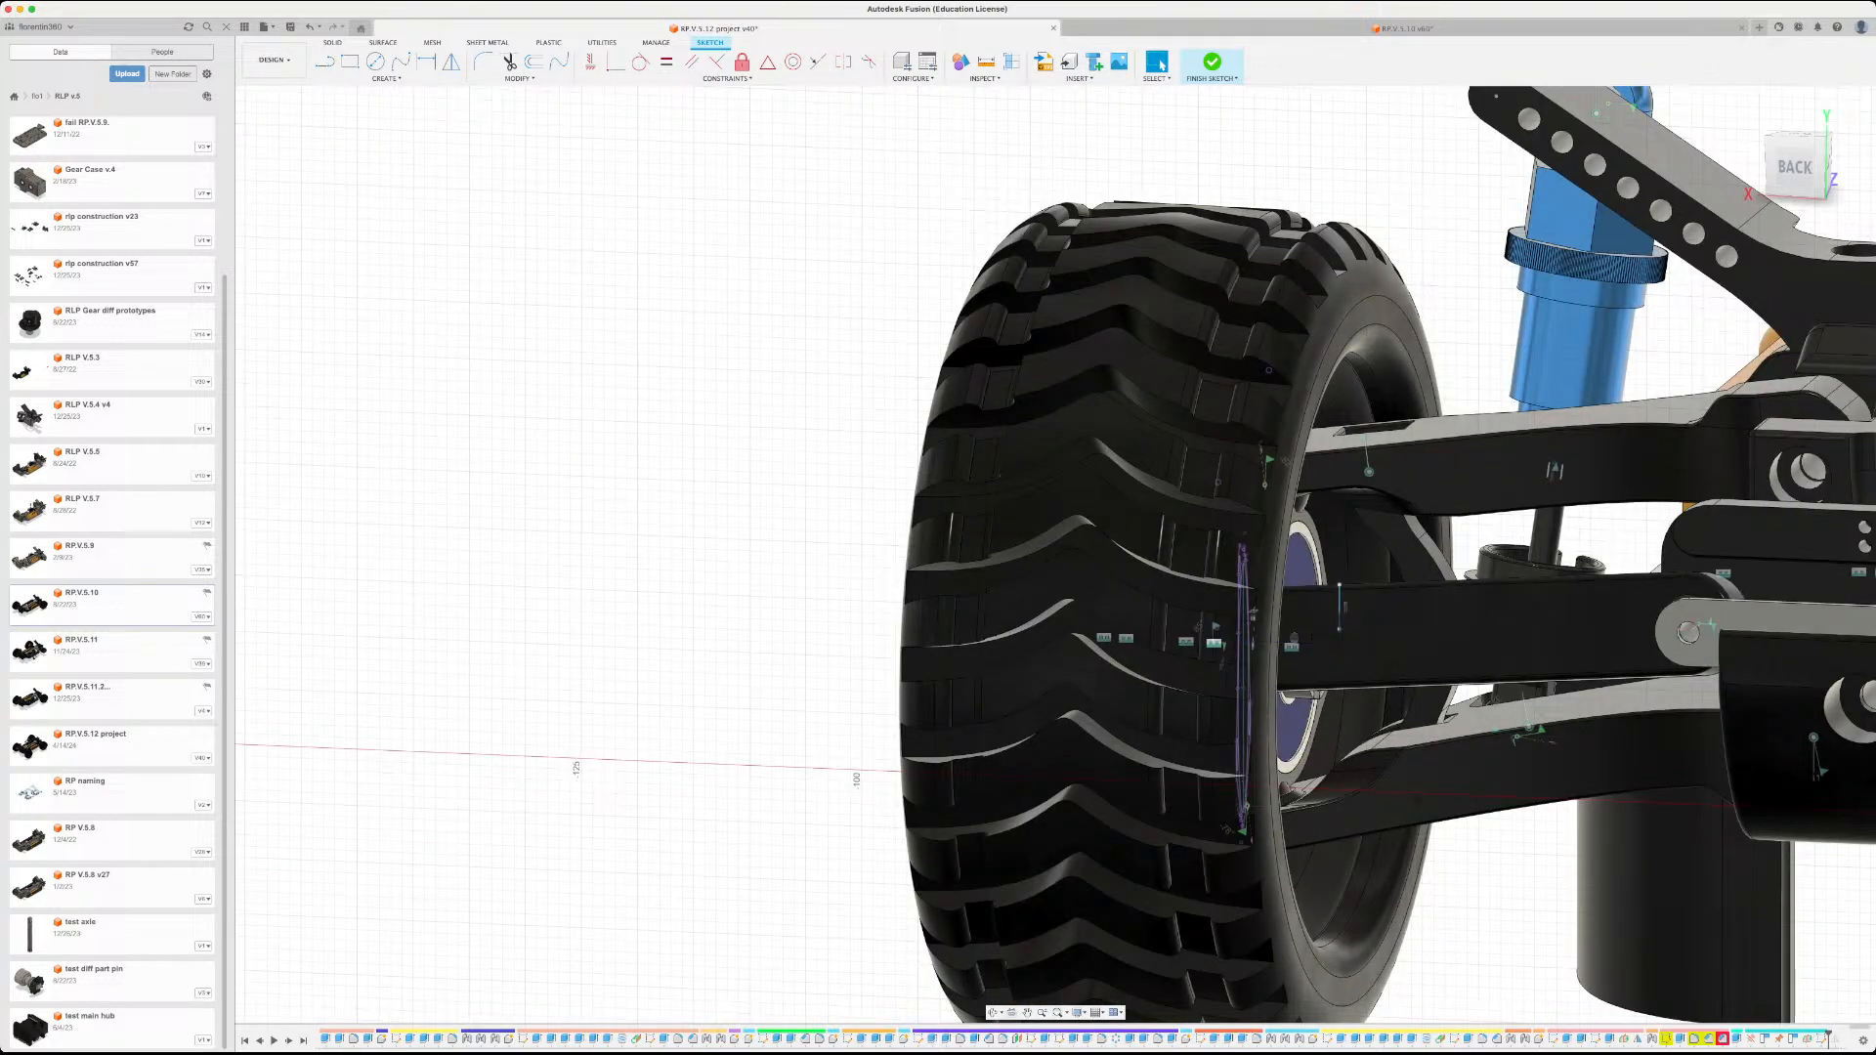
- Finish the sketch and delete it from the design history
click(1213, 63)
click(1821, 1040)
key(Delete)
- Examine the wheels and suspension arms straight from the back, including the wheel on the opposite side
shift+middle_drag(1146, 440, 1222, 396)
click(1798, 161)
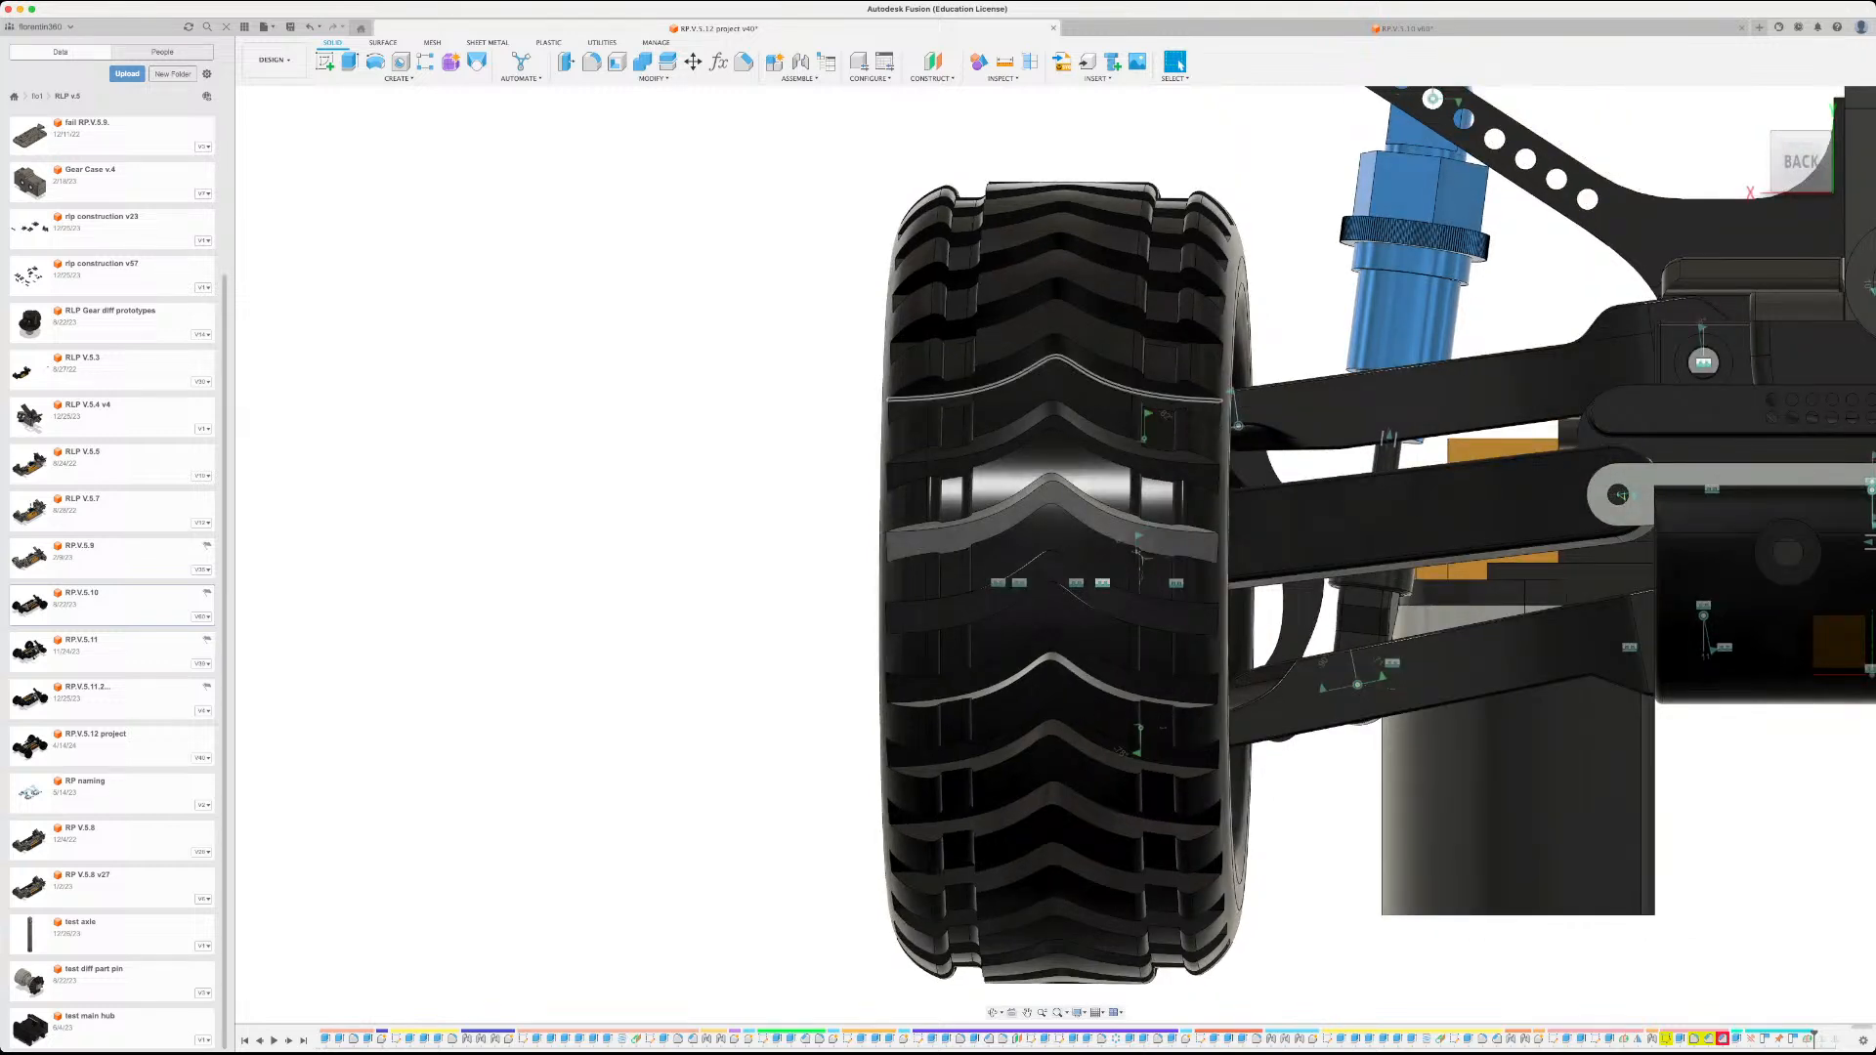
scroll(1075, 557, down, 4)
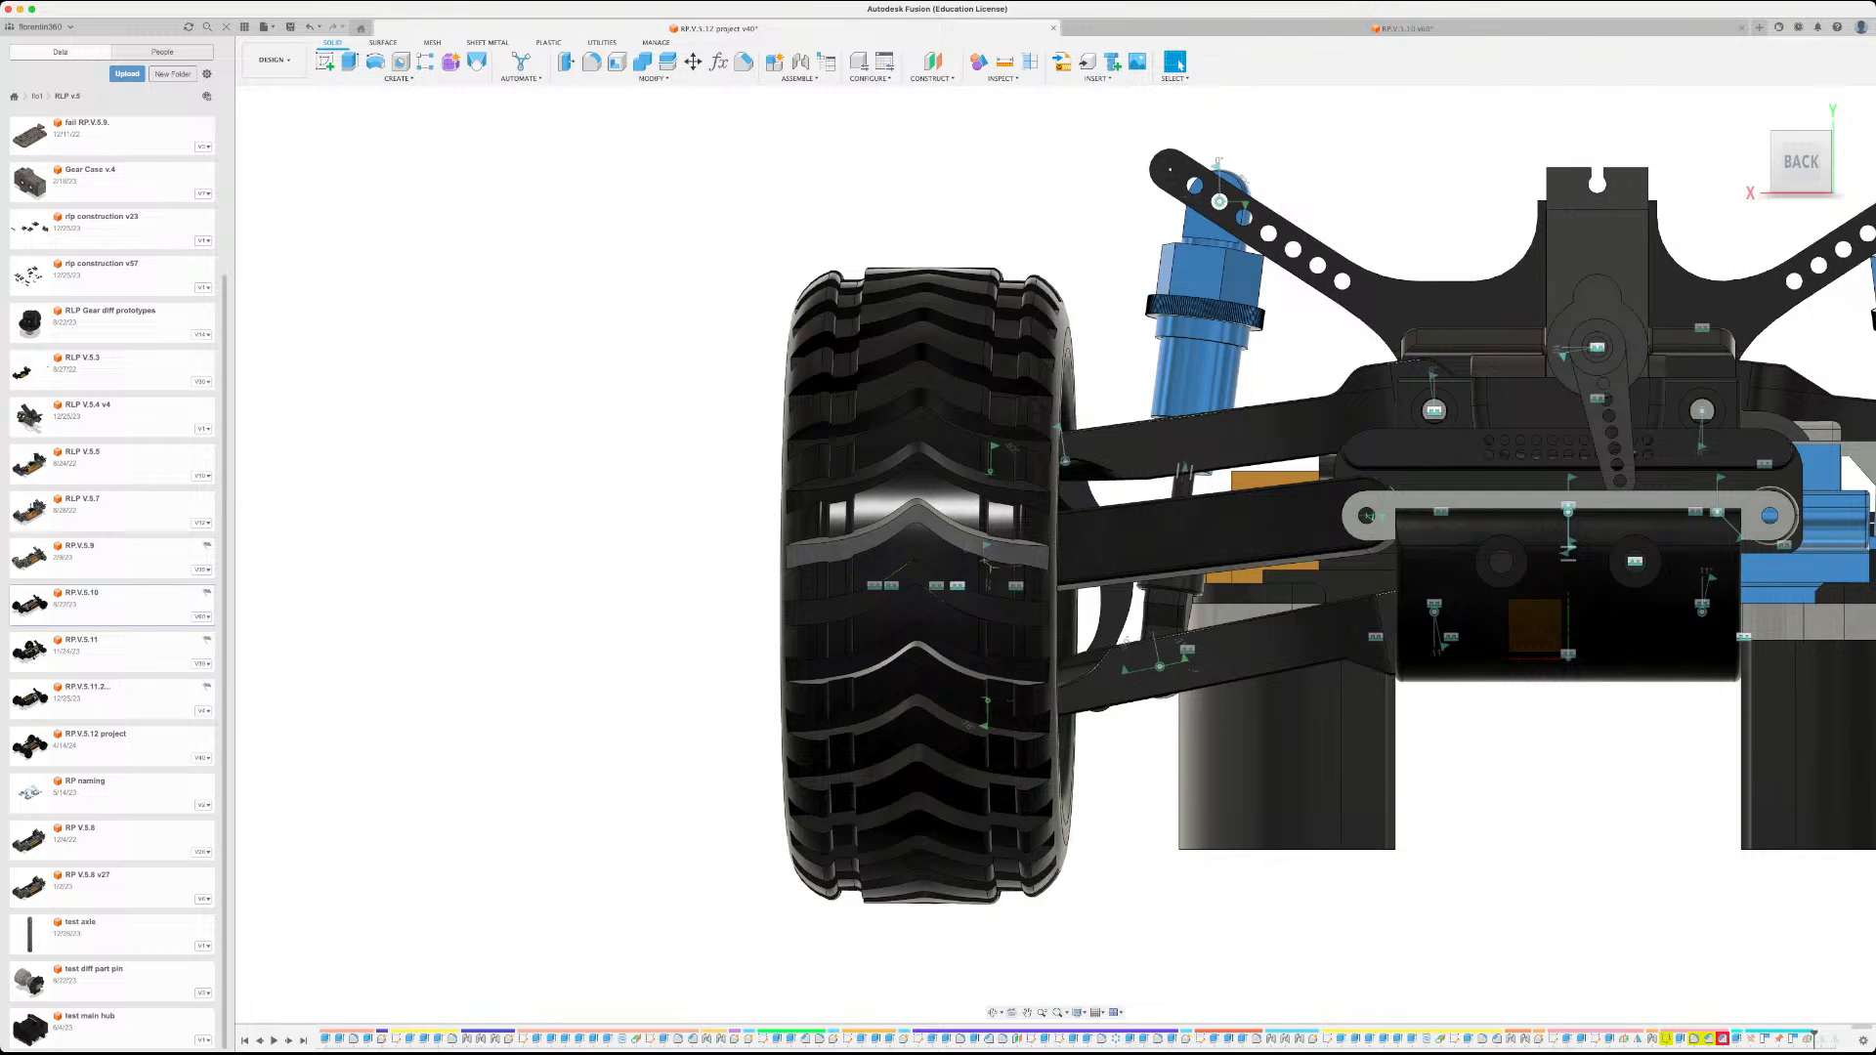
scroll(921, 830, down, 5)
shift+middle_drag(1177, 830, 918, 802)
click(1803, 171)
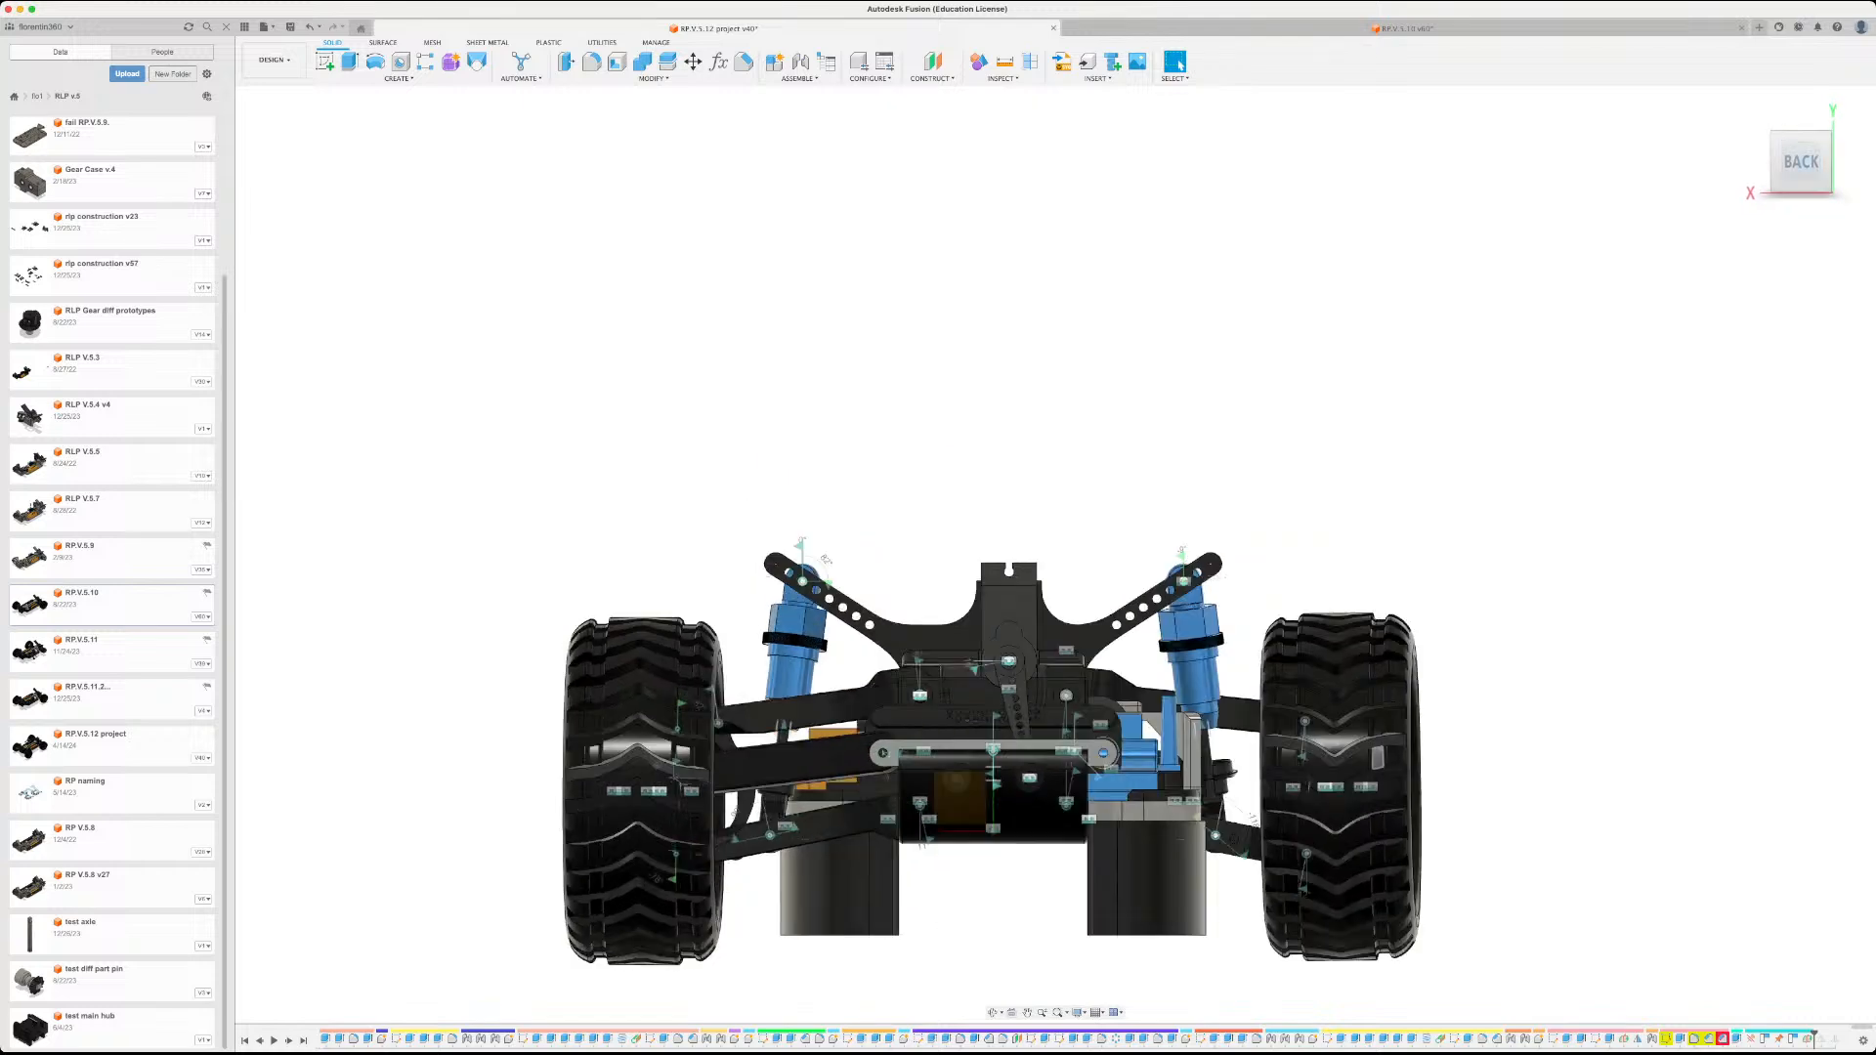
scroll(1278, 973, up, 10)
scroll(1278, 973, down, 5)
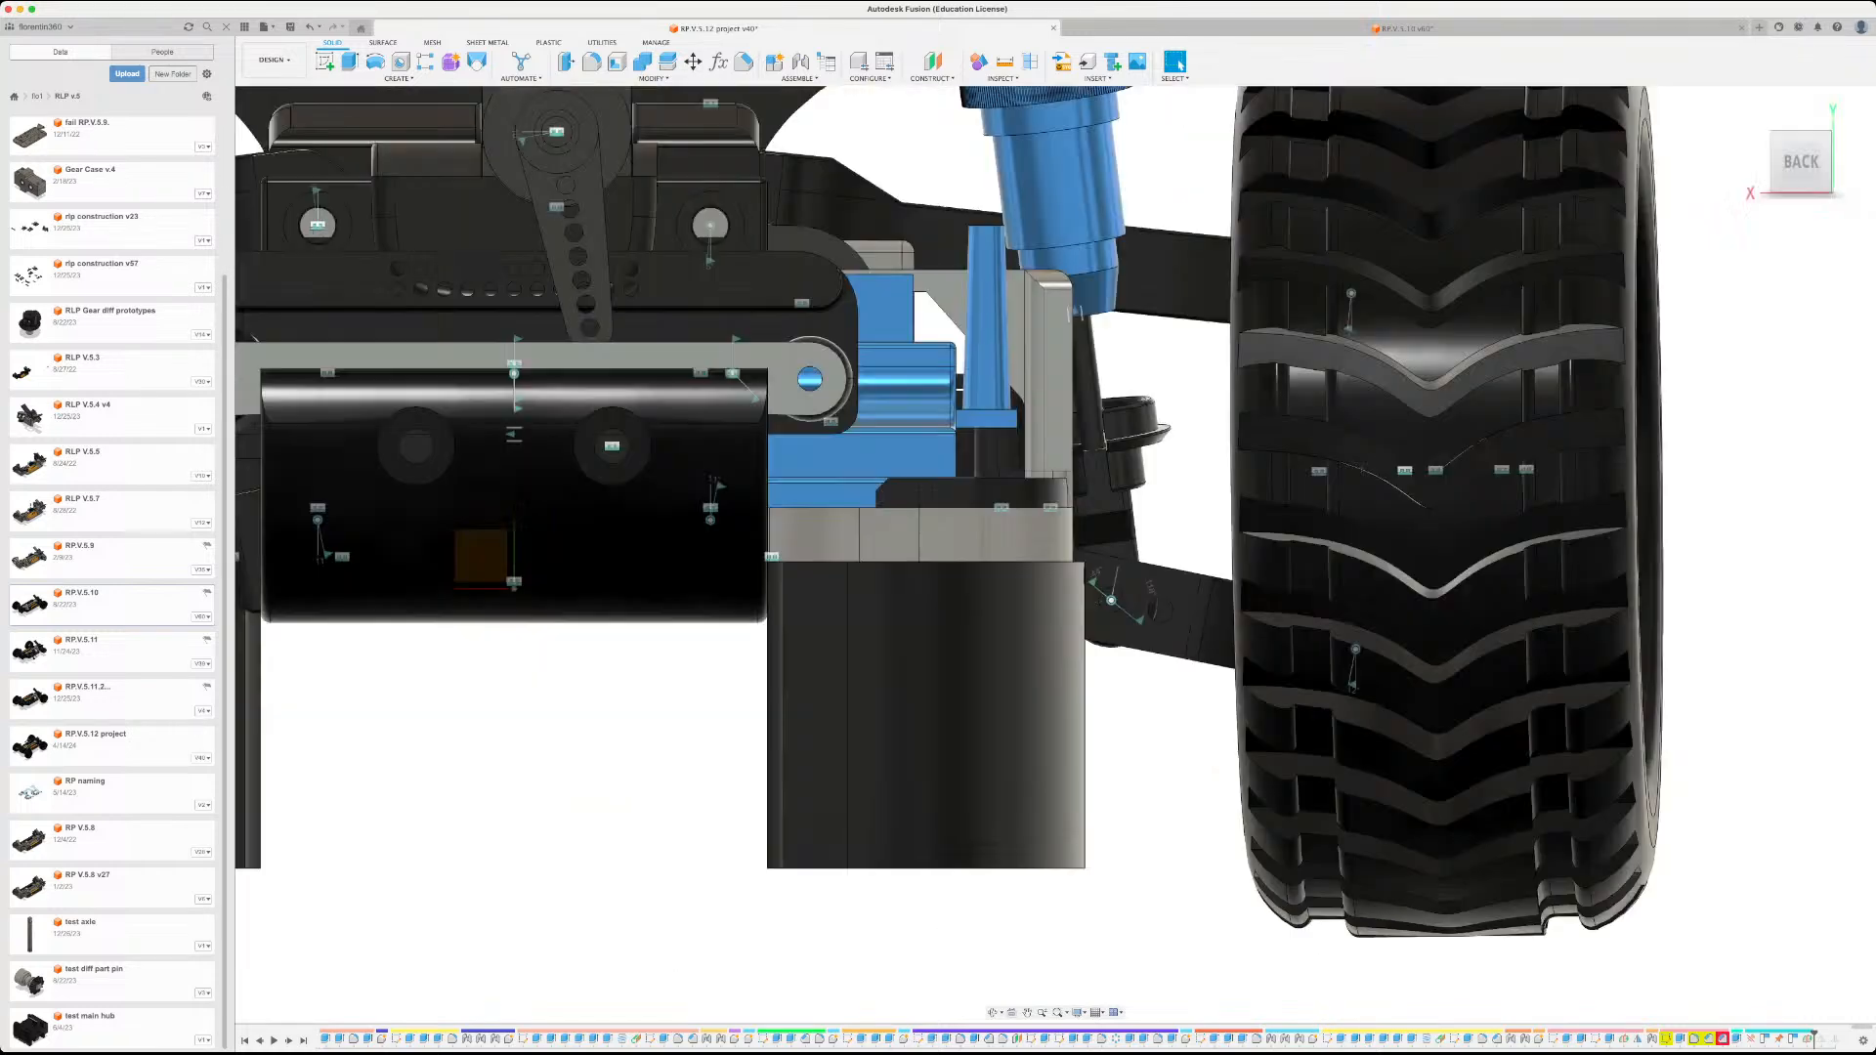
scroll(1276, 948, down, 1)
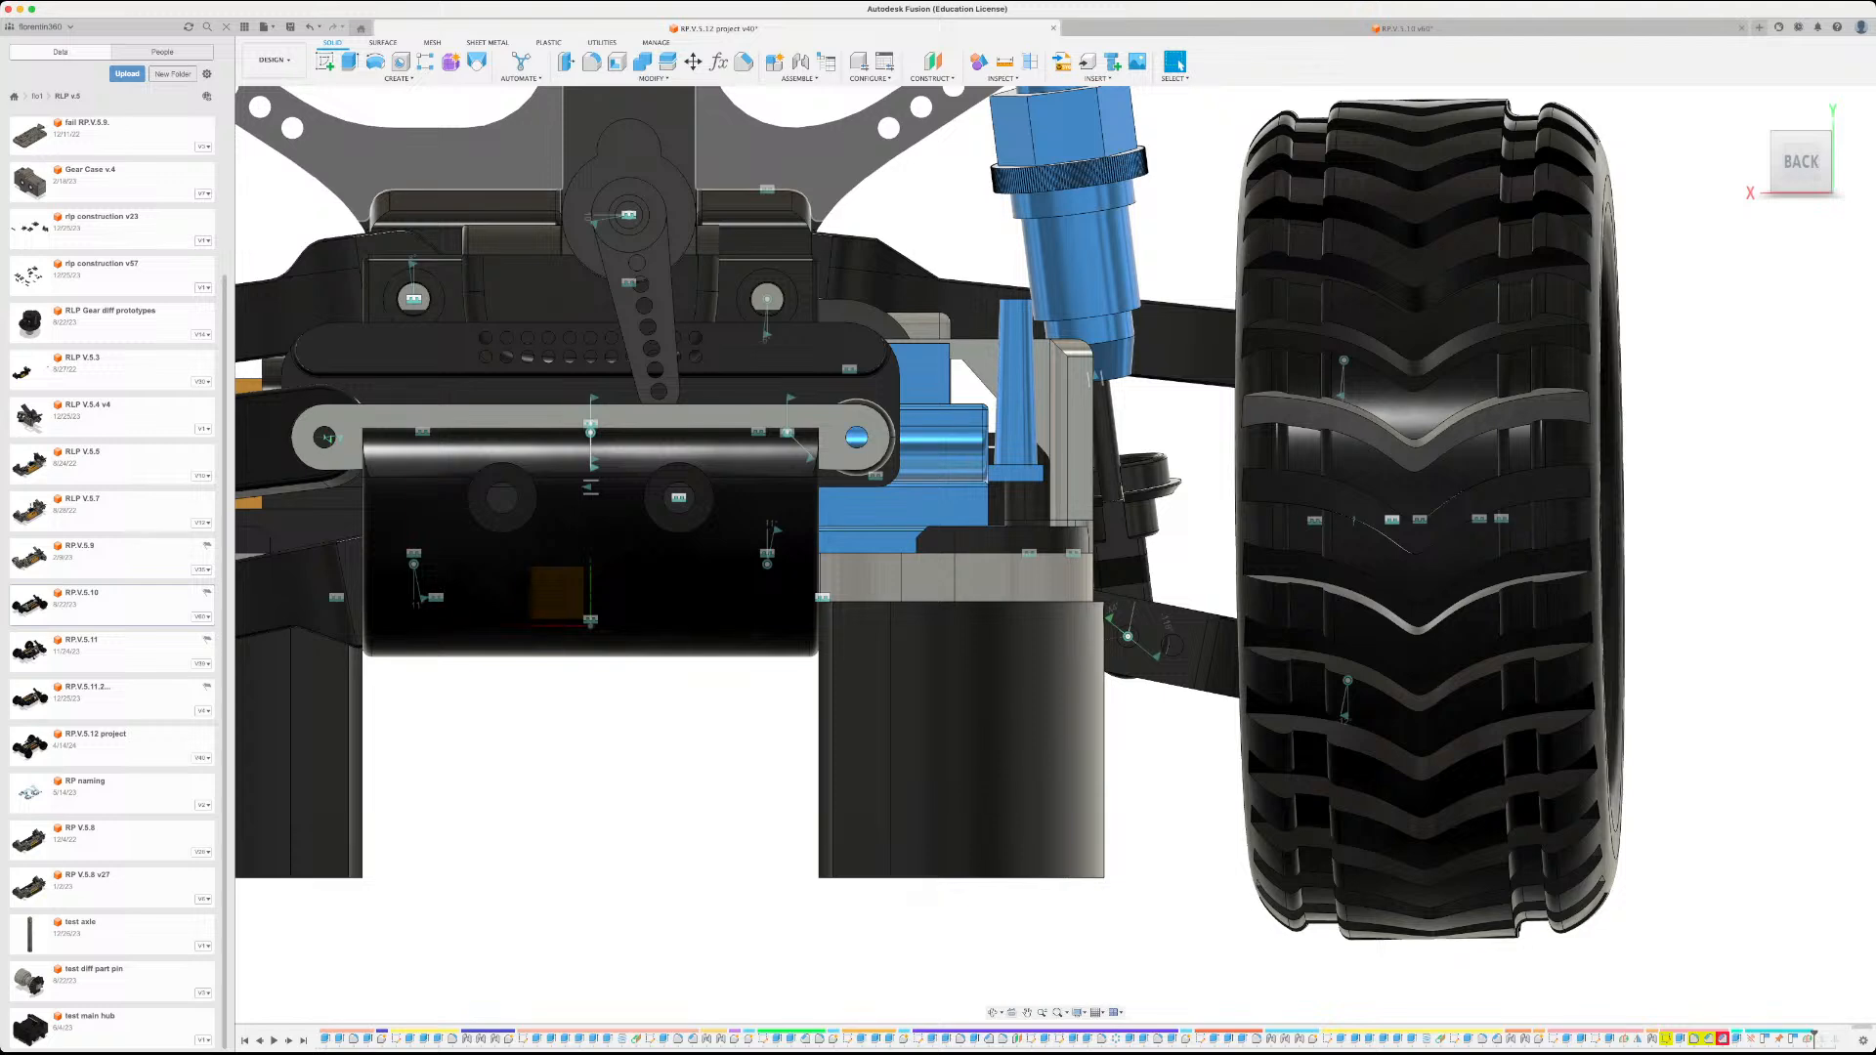
- Start a new sketch on the small flat face around the screw hole beside the servo arm
click(839, 157)
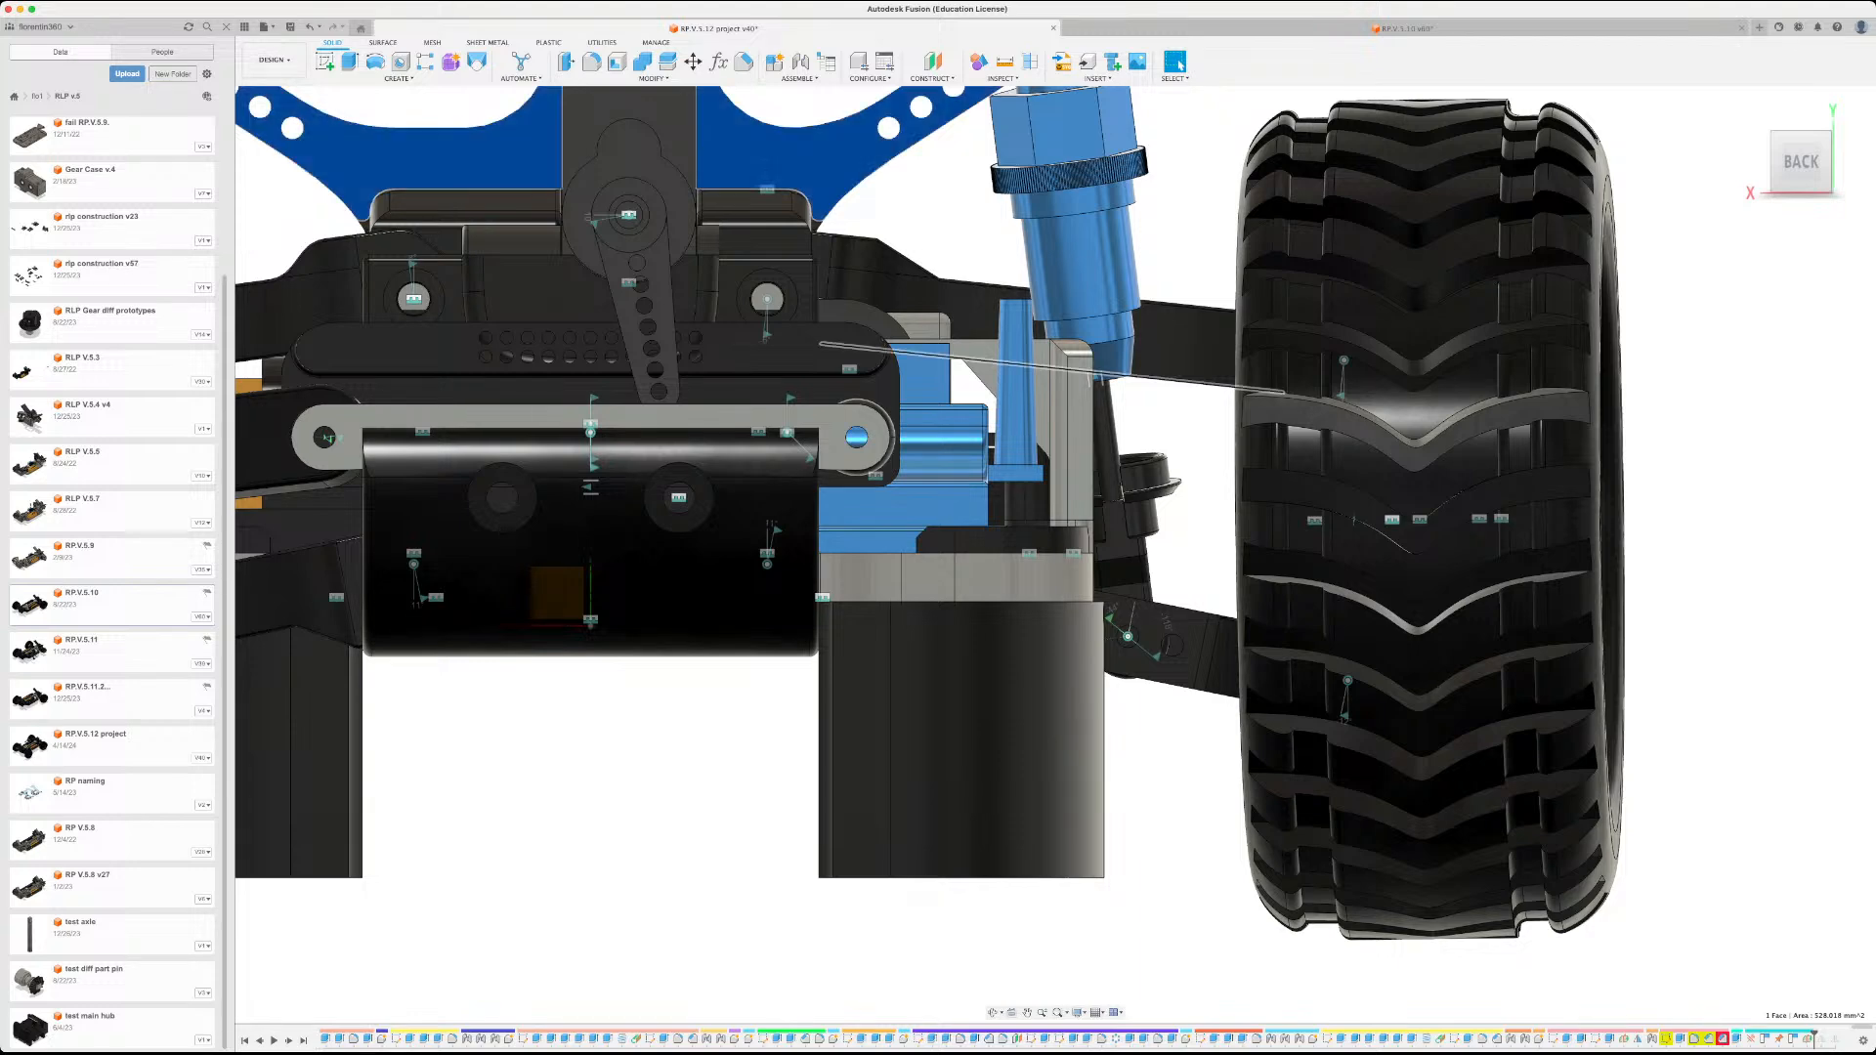
click(894, 217)
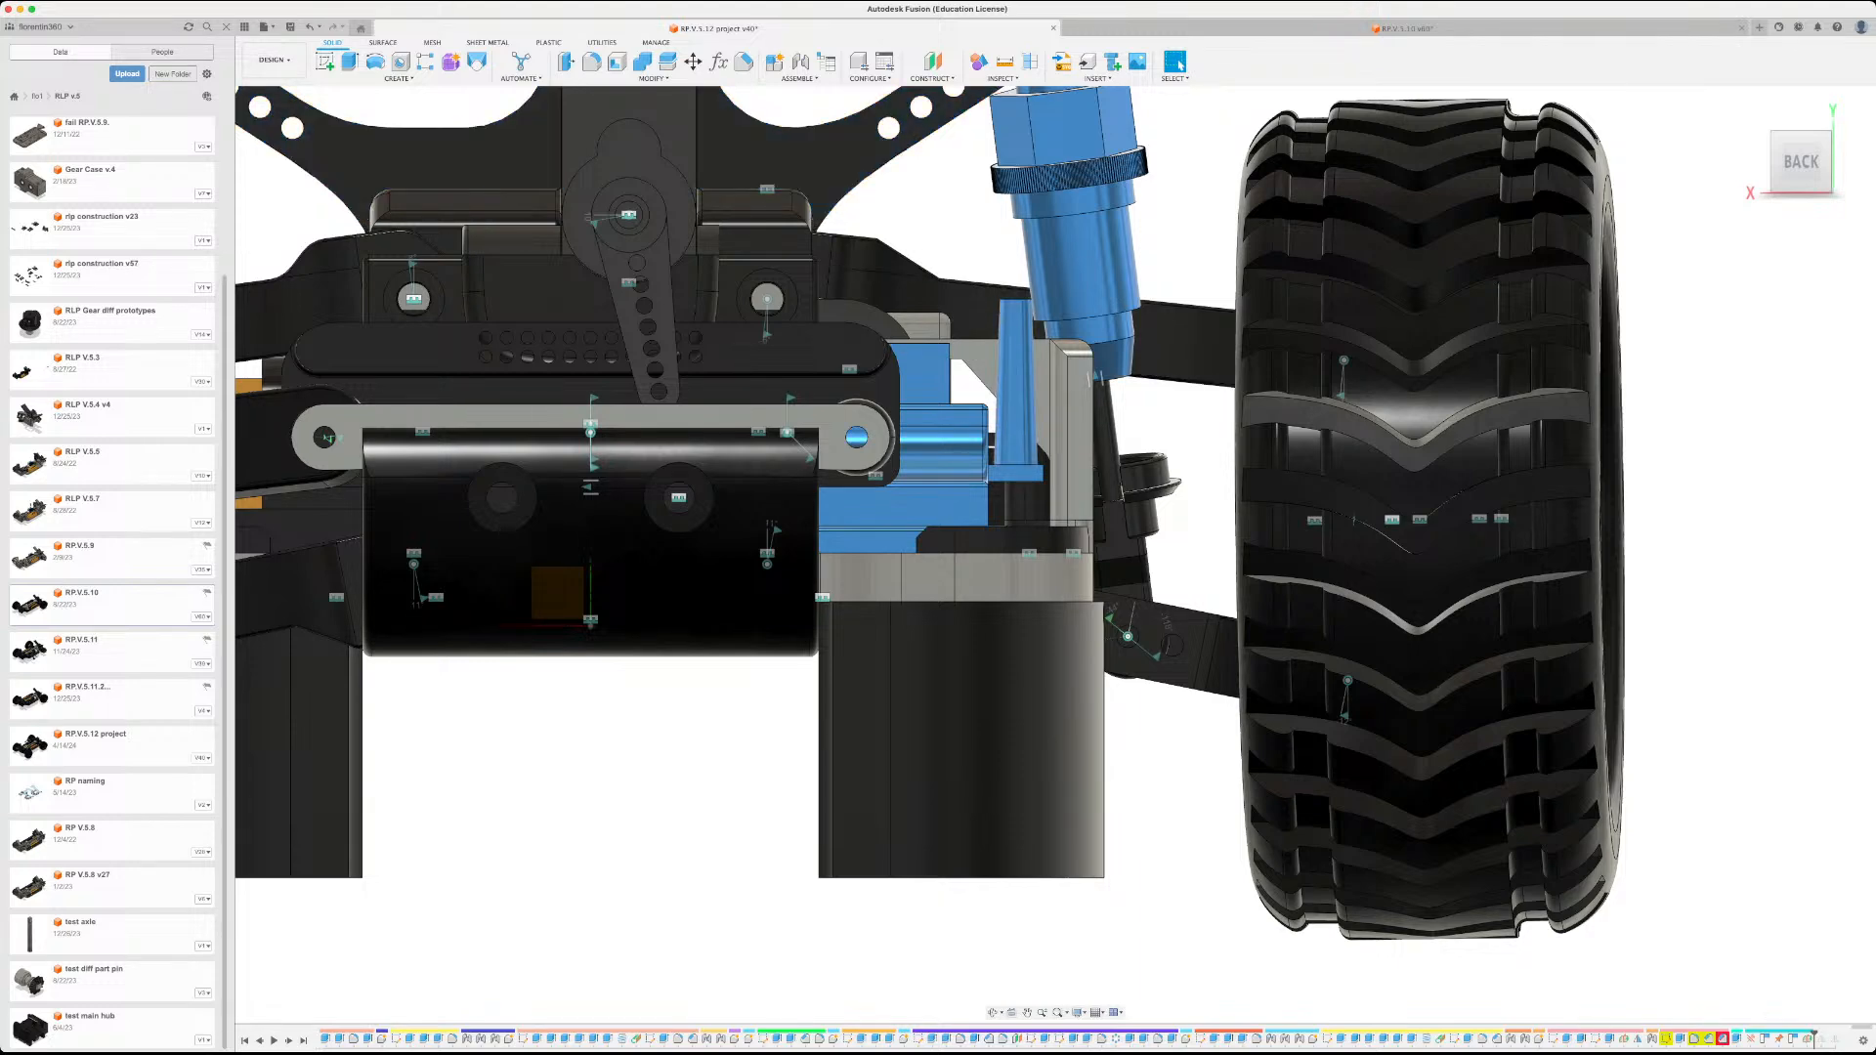
click(807, 271)
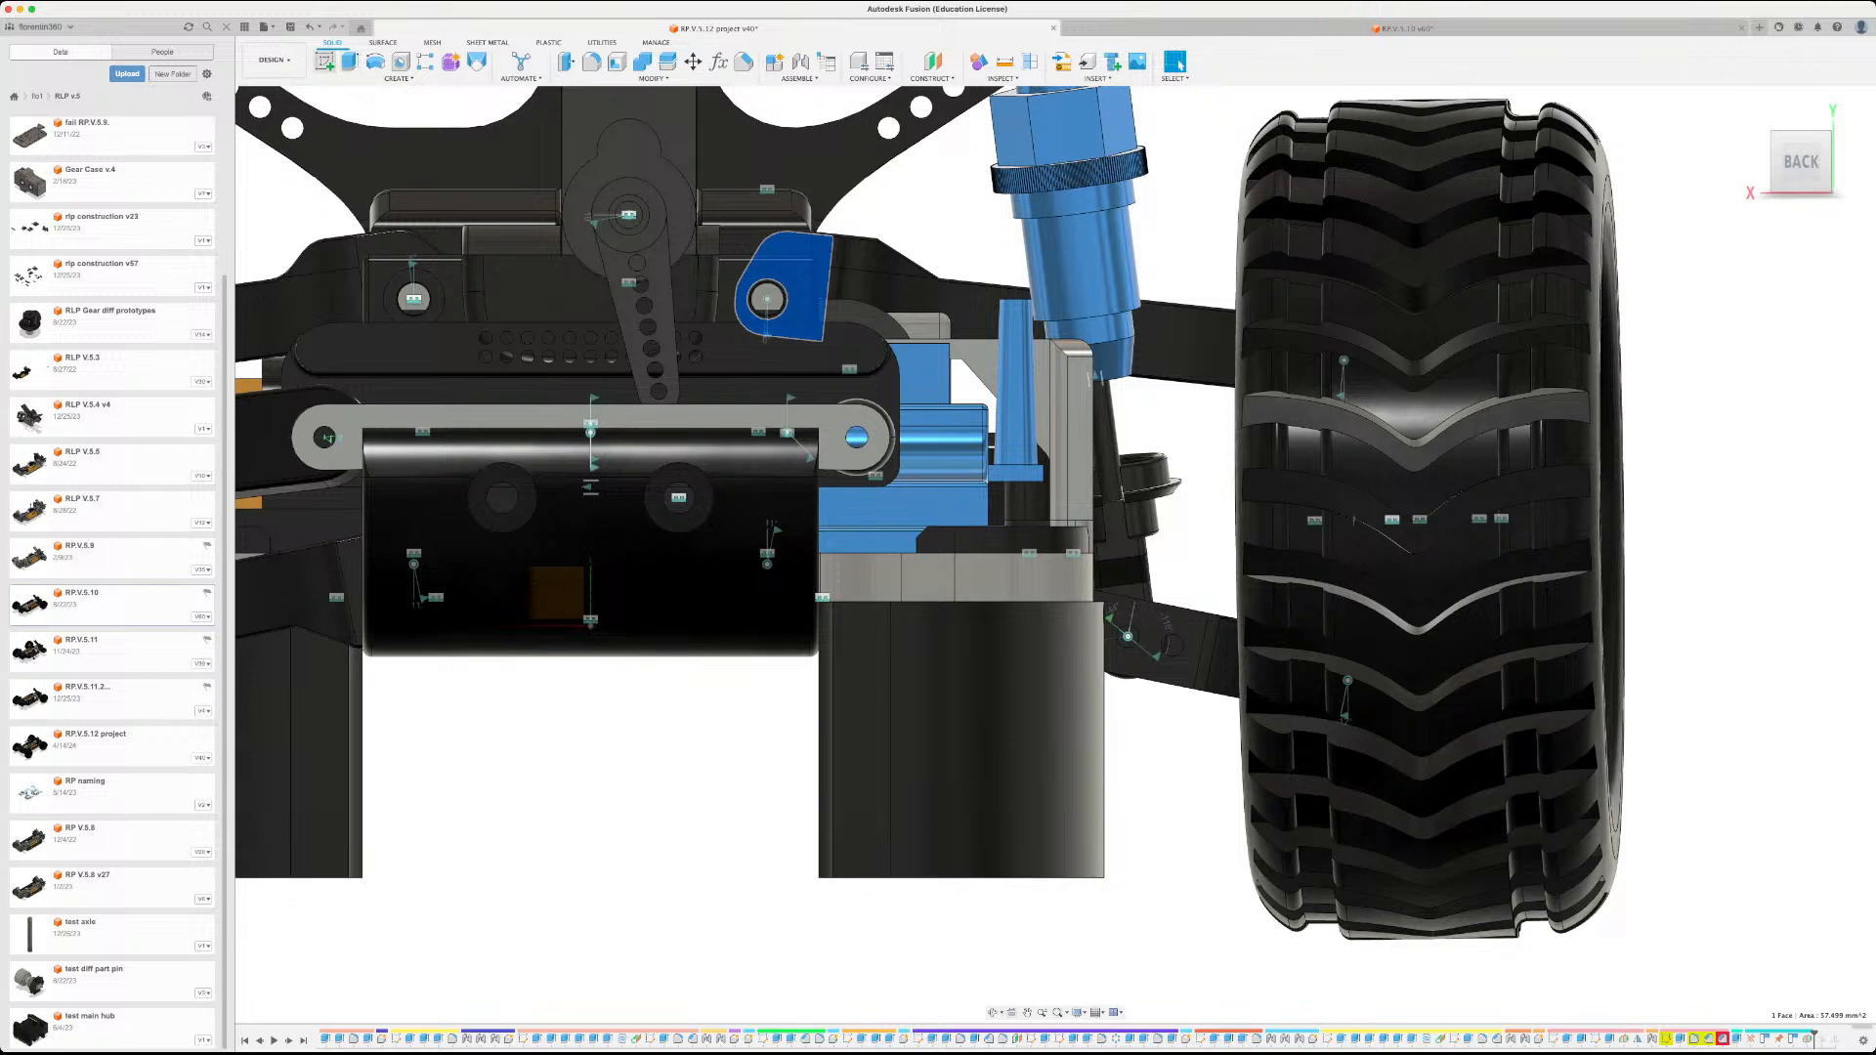
click(325, 62)
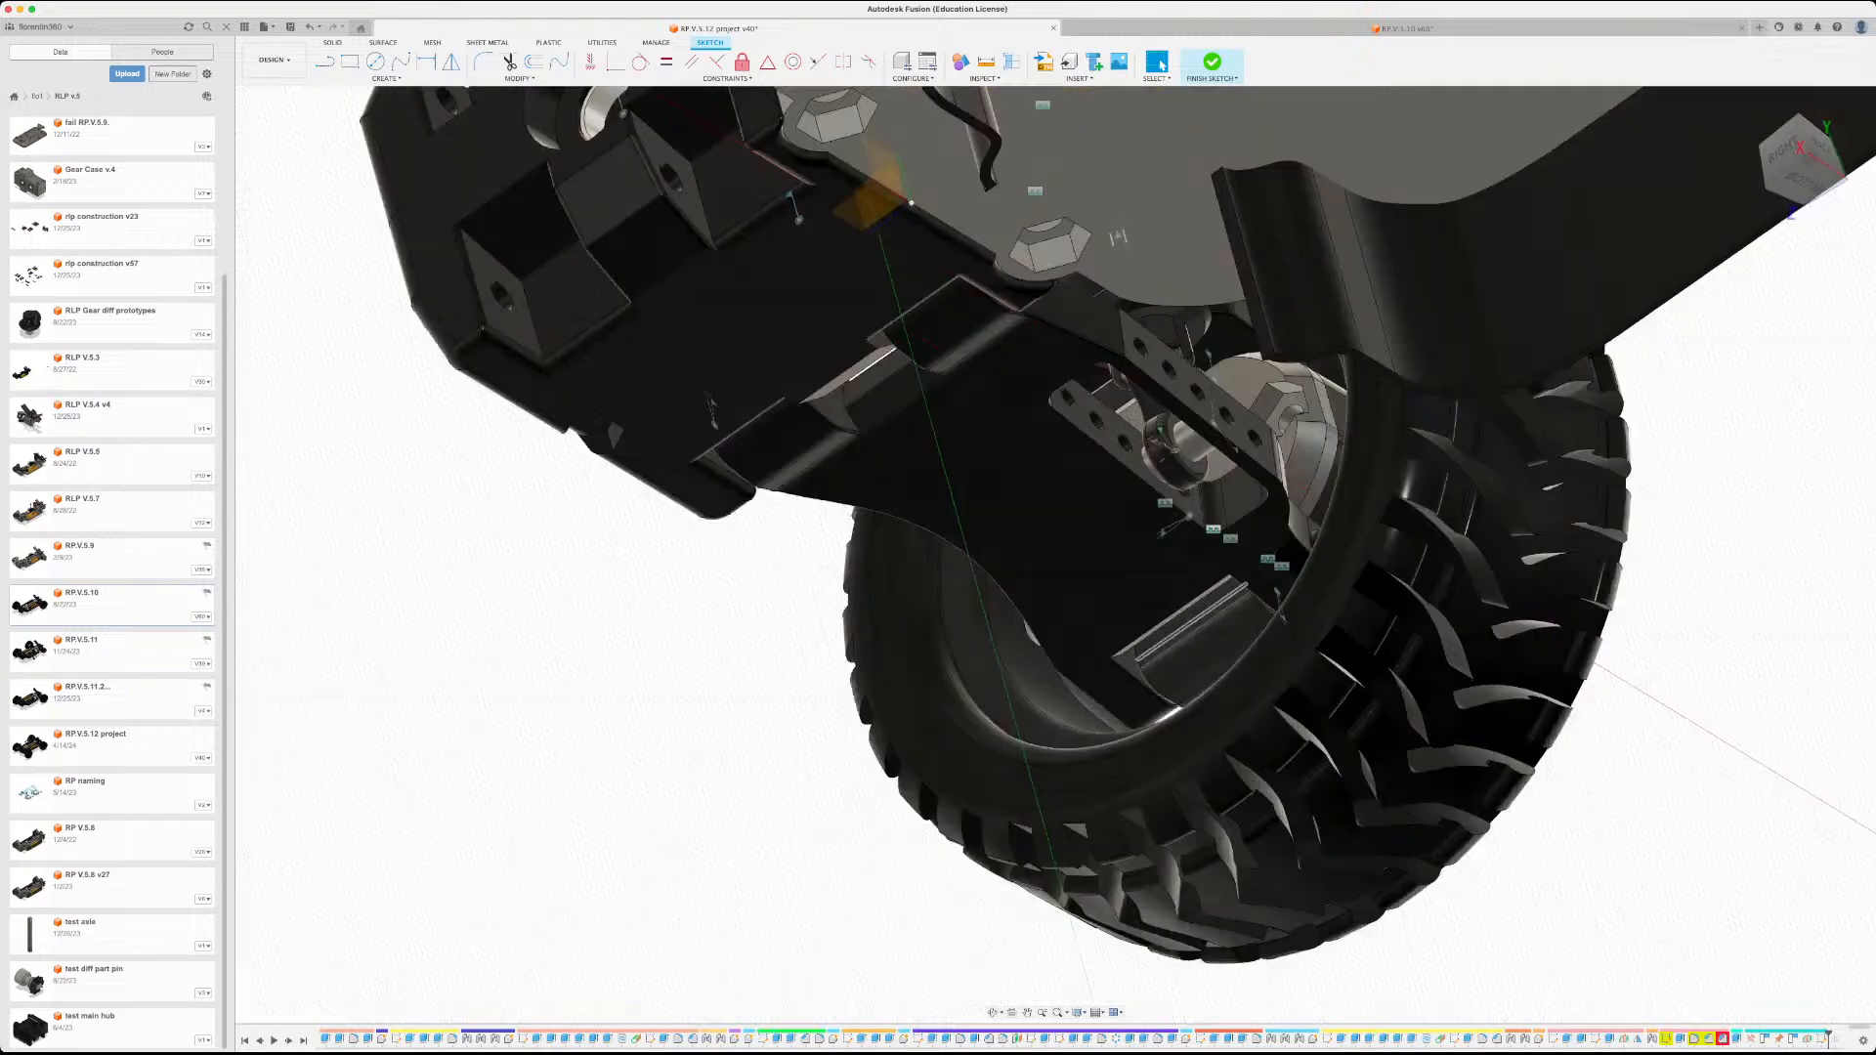
- Project the circular edge of the wheel's inner rim into the sketch and face the model straight from the back
shift+middle_drag(1190, 623, 1495, 587)
shift+middle_drag(1239, 602, 1533, 672)
click(1518, 674)
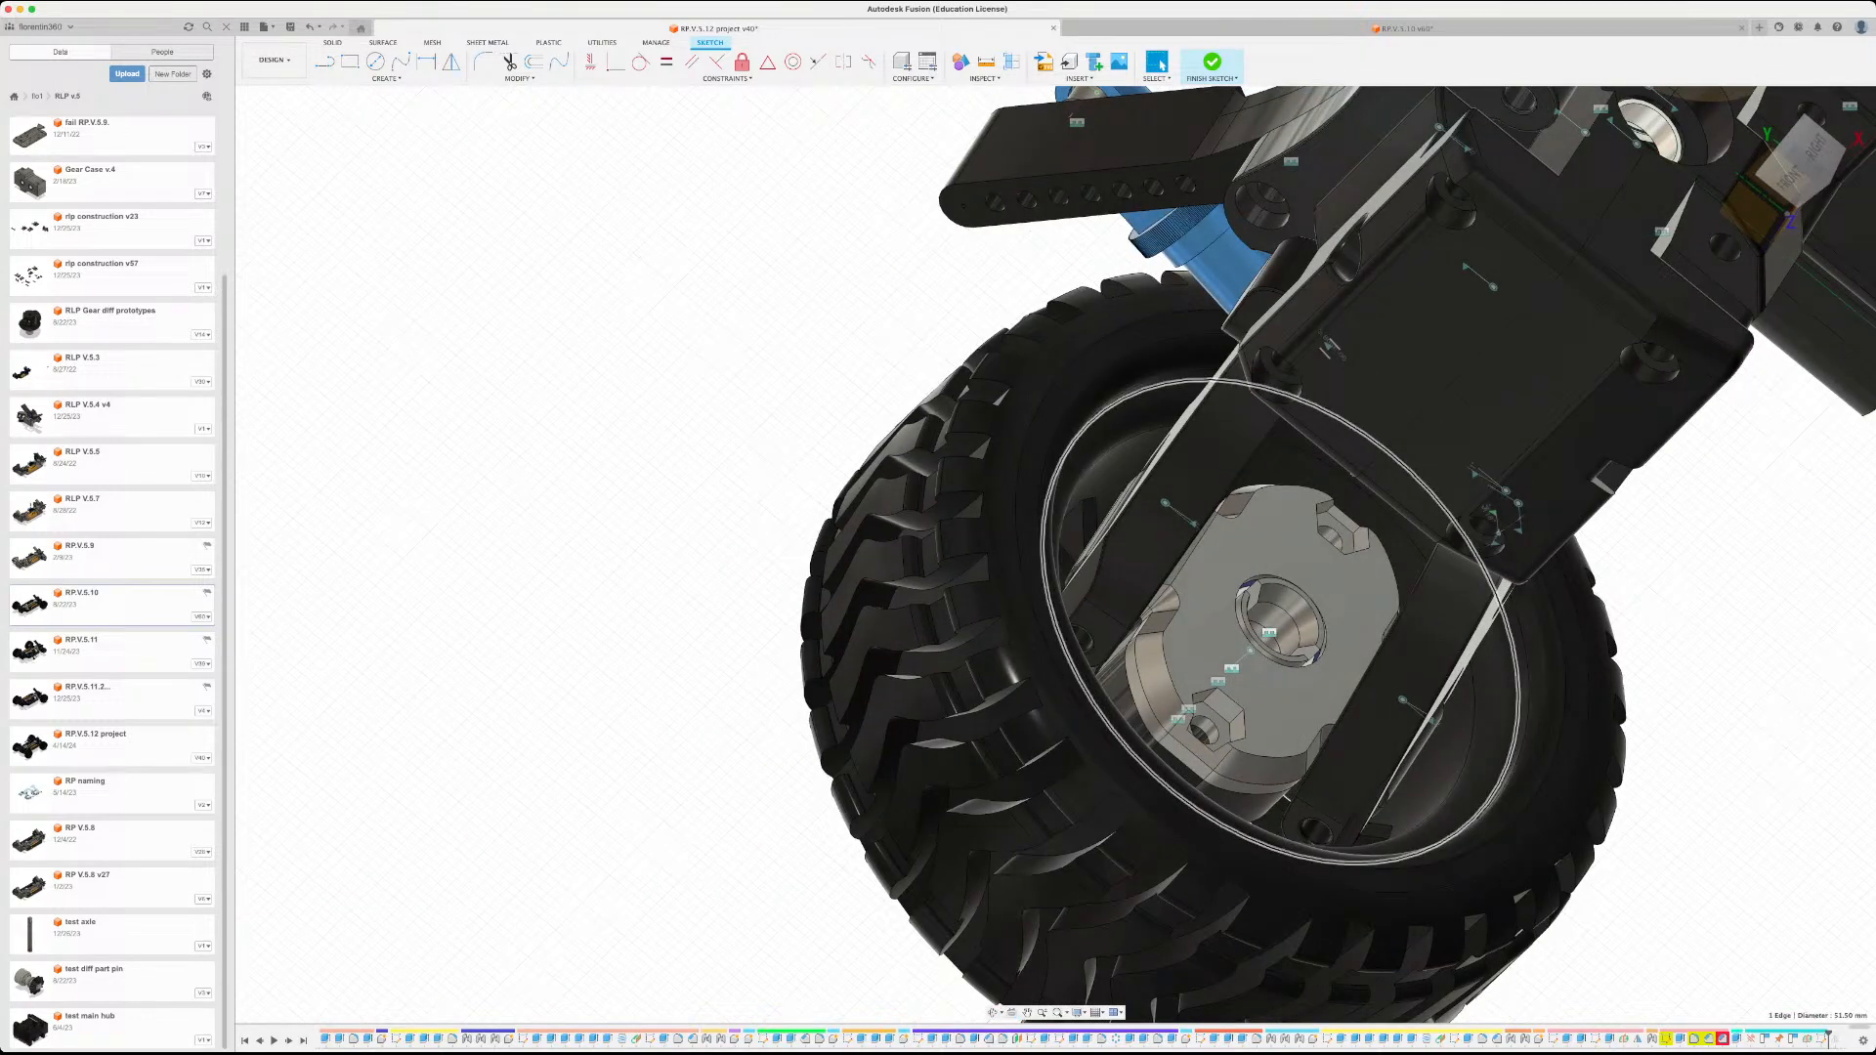
shift+middle_drag(1129, 808, 351, 448)
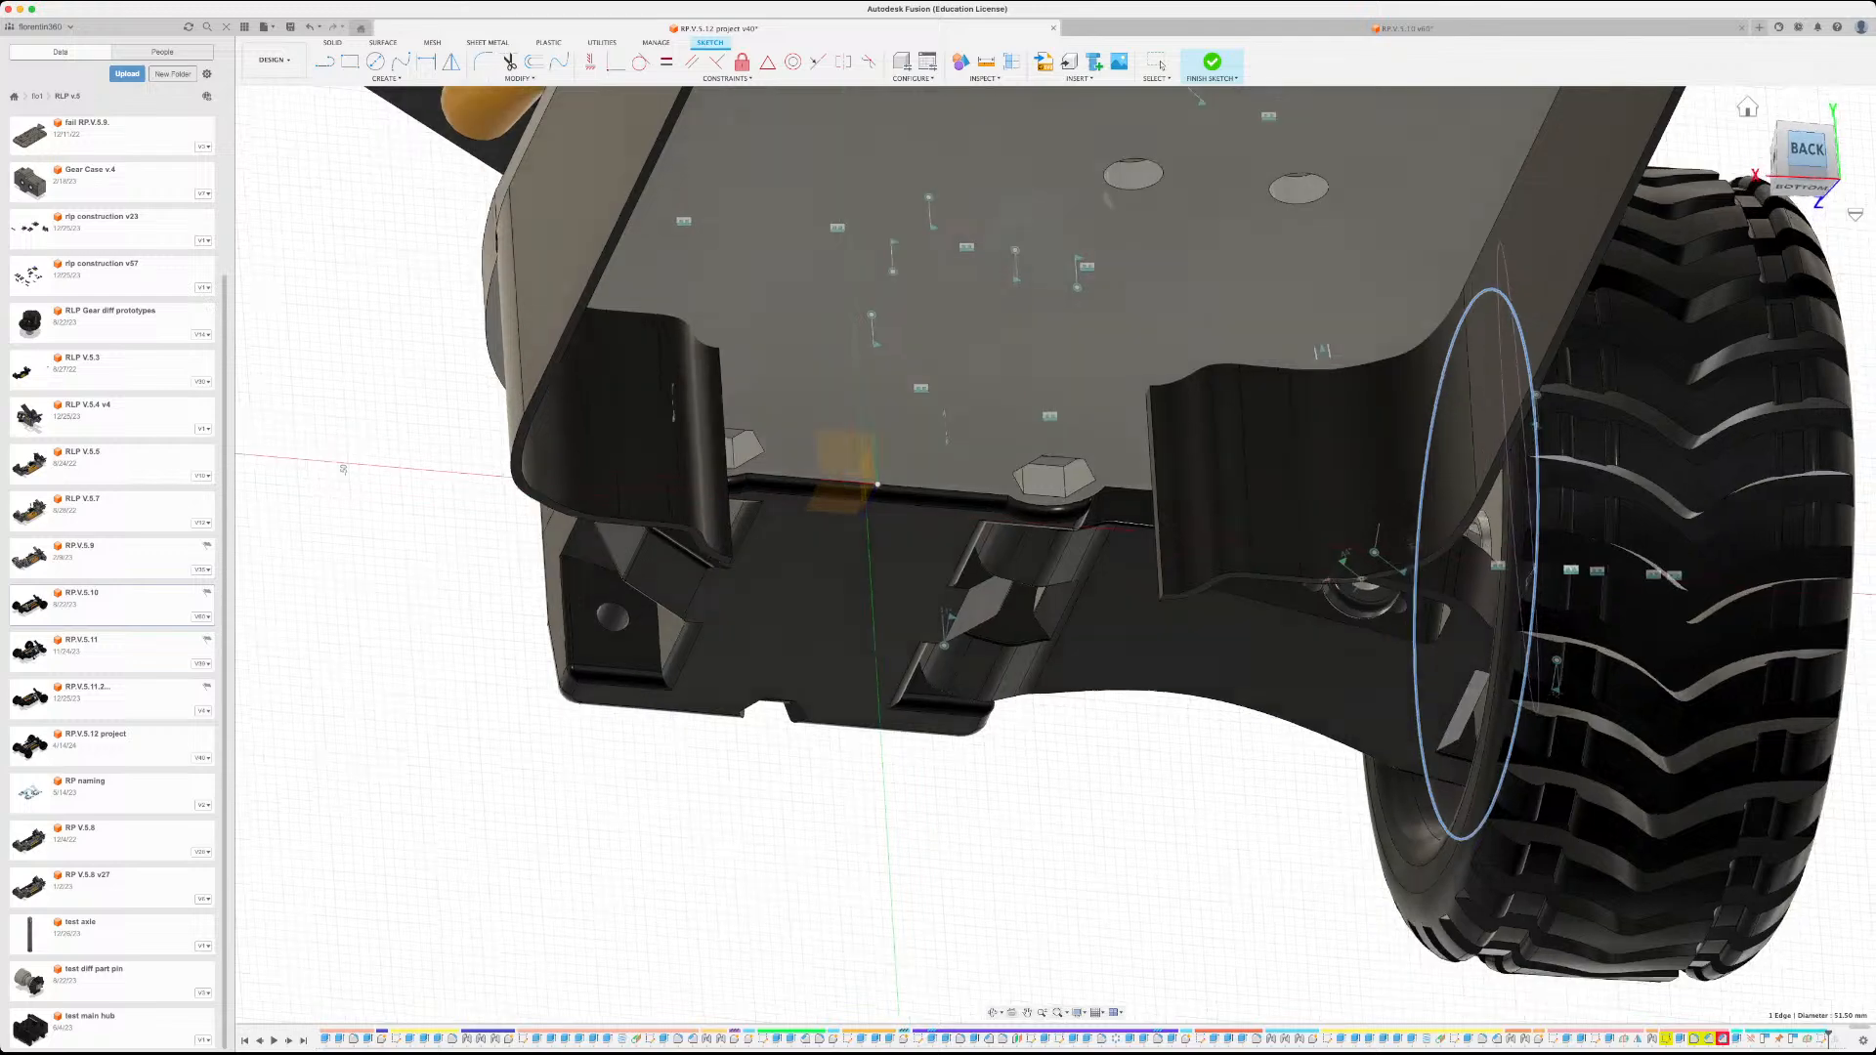
click(1808, 148)
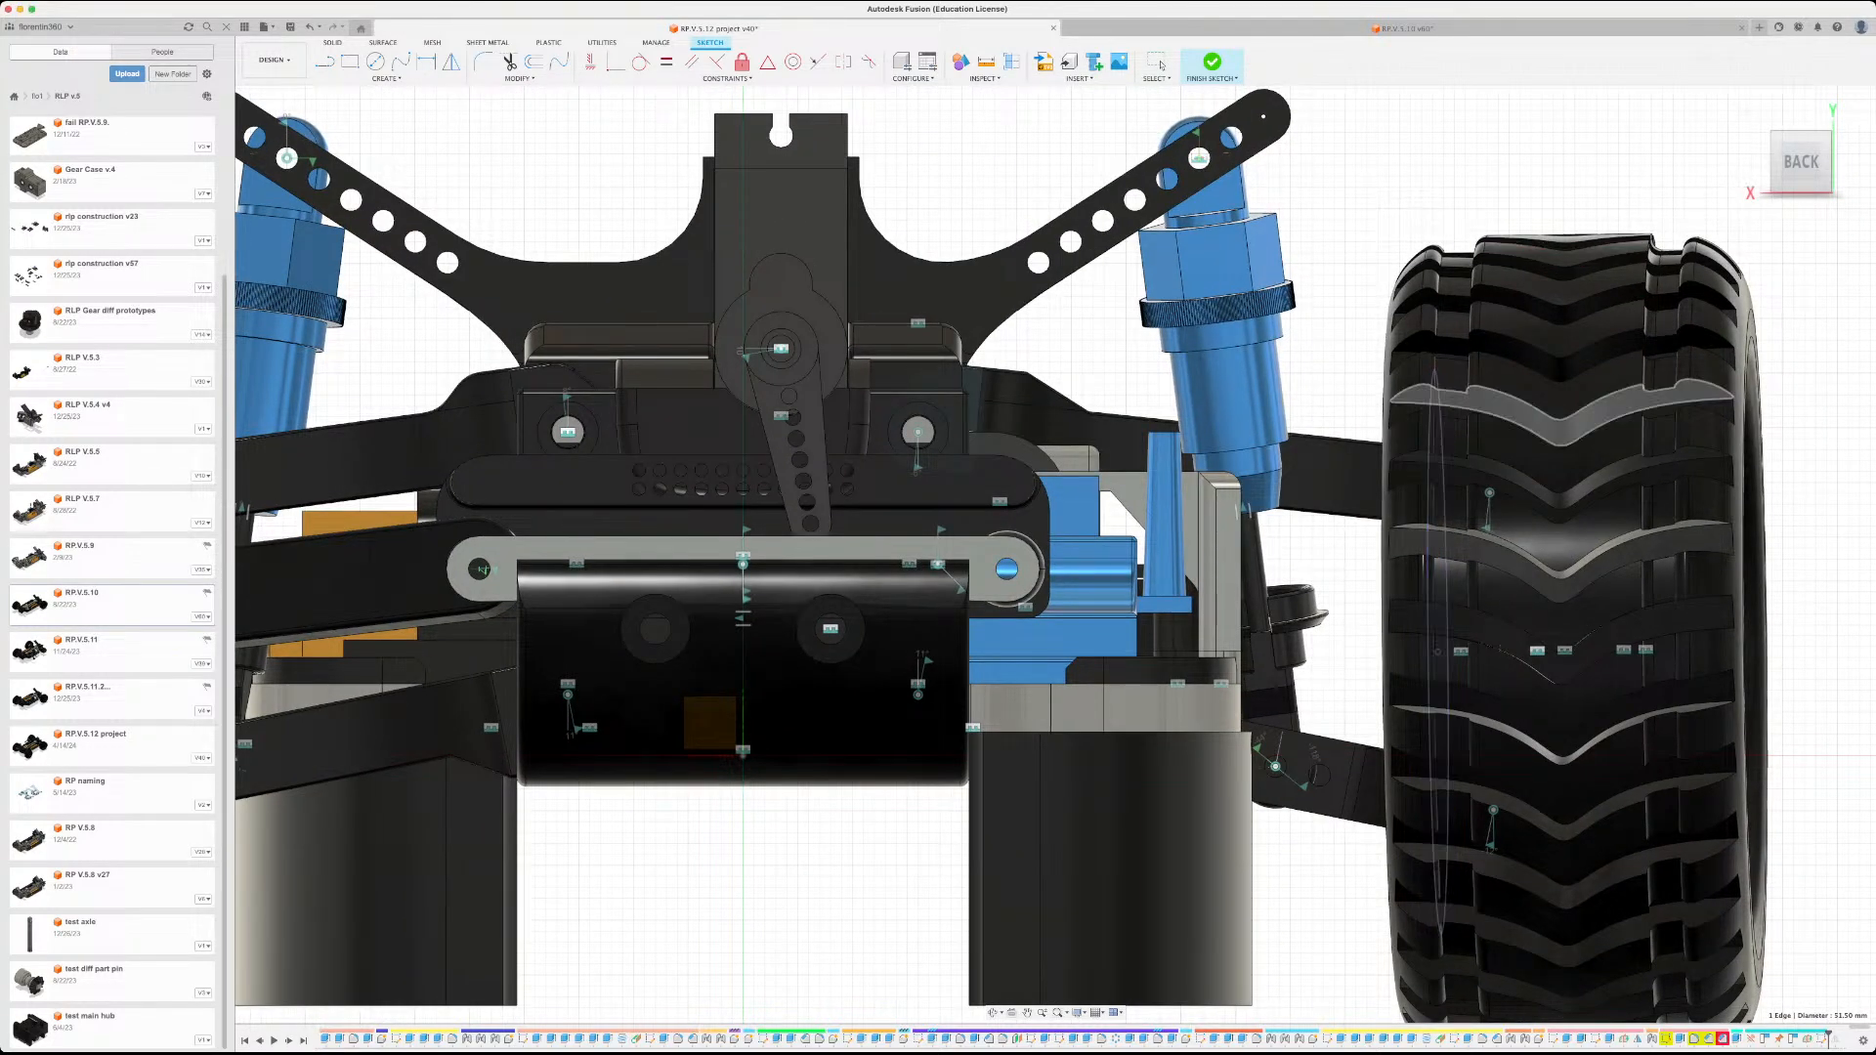
- Draw a line across the projected rim outline from its highest point to its lowest point
scroll(1454, 399, up, 3)
scroll(1432, 352, up, 5)
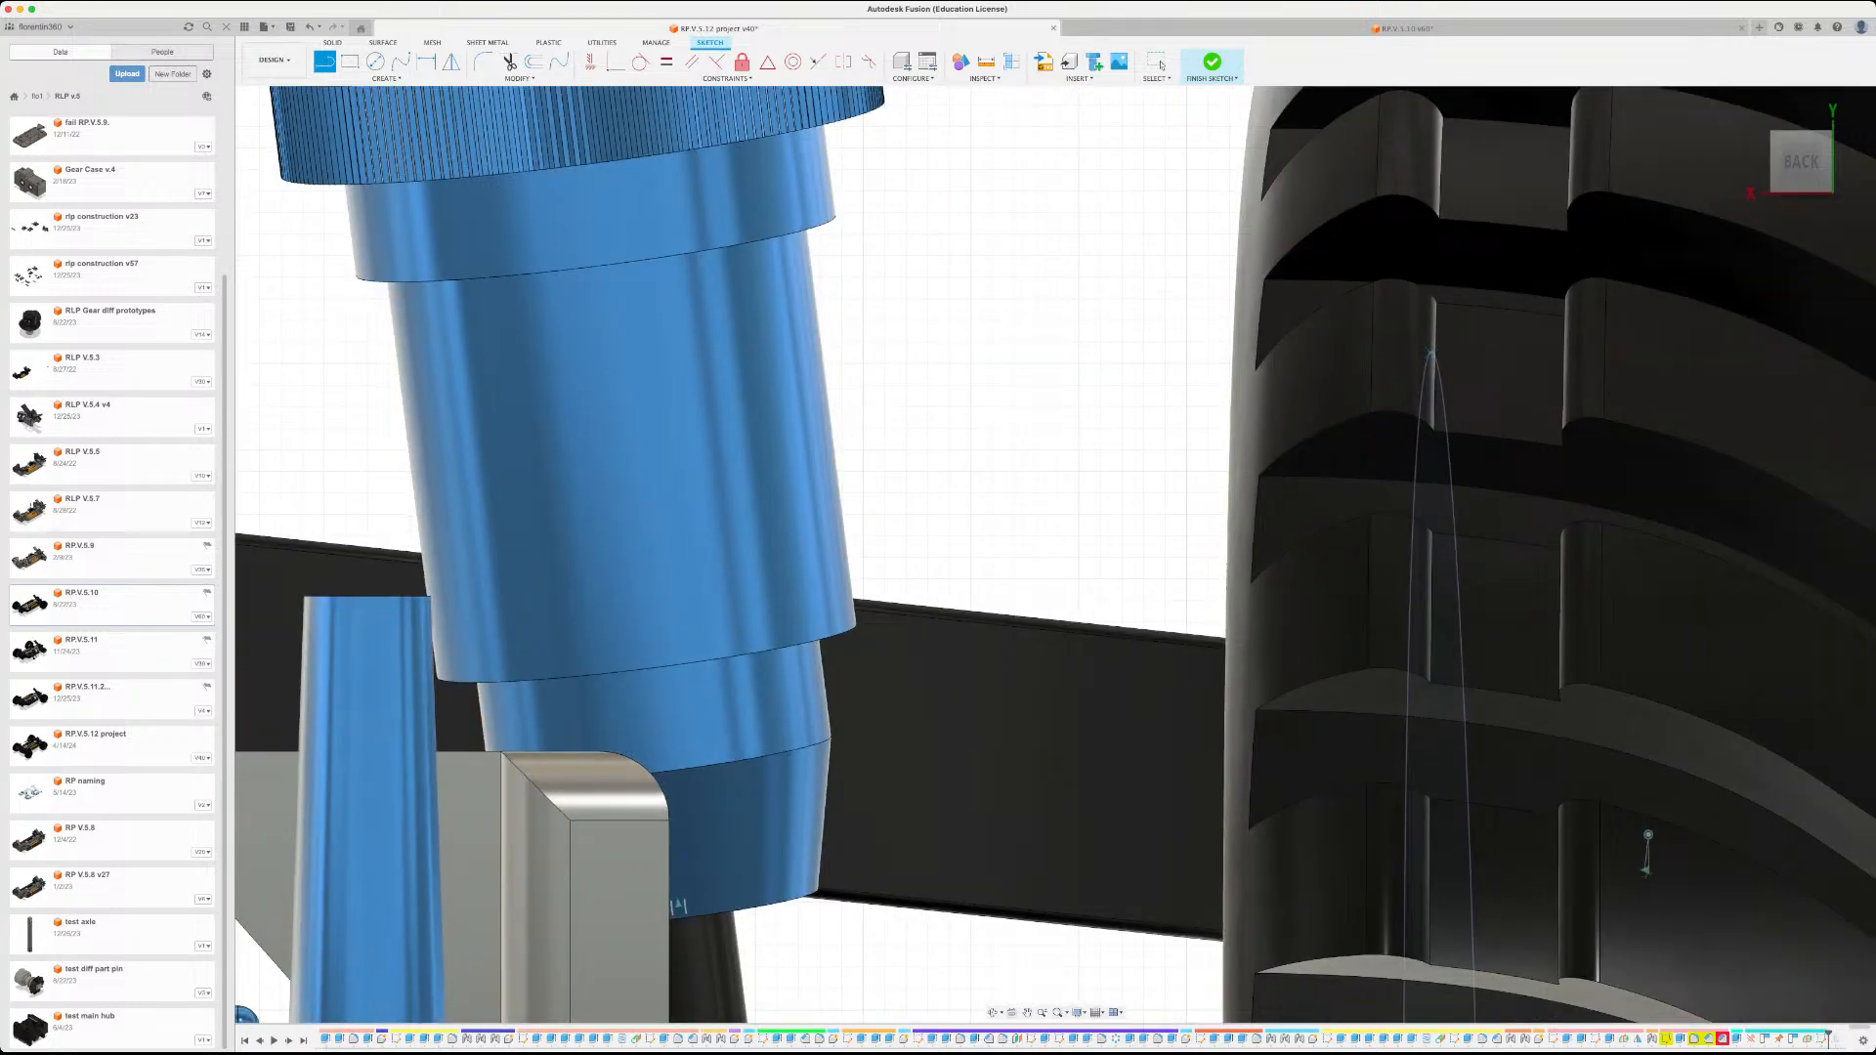
scroll(1431, 354, down, 7)
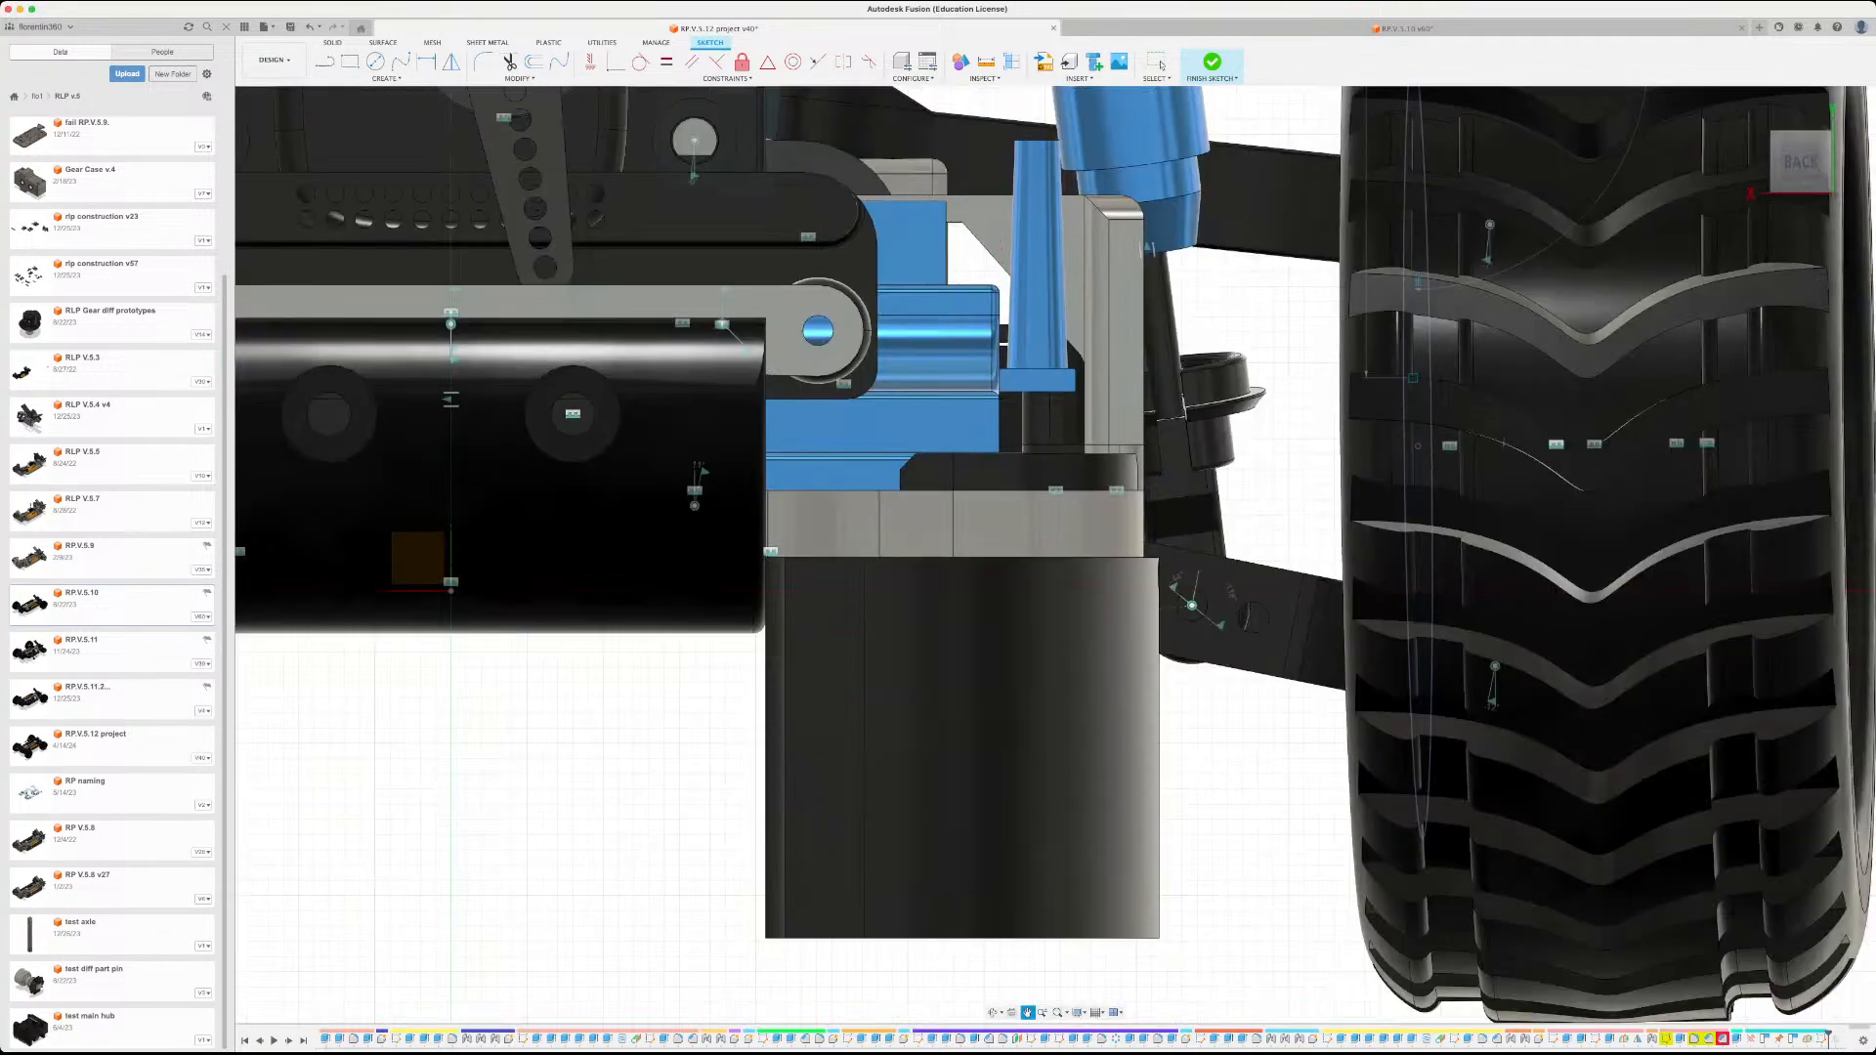
middle_drag(1414, 416, 1410, 147)
scroll(1423, 575, up, 8)
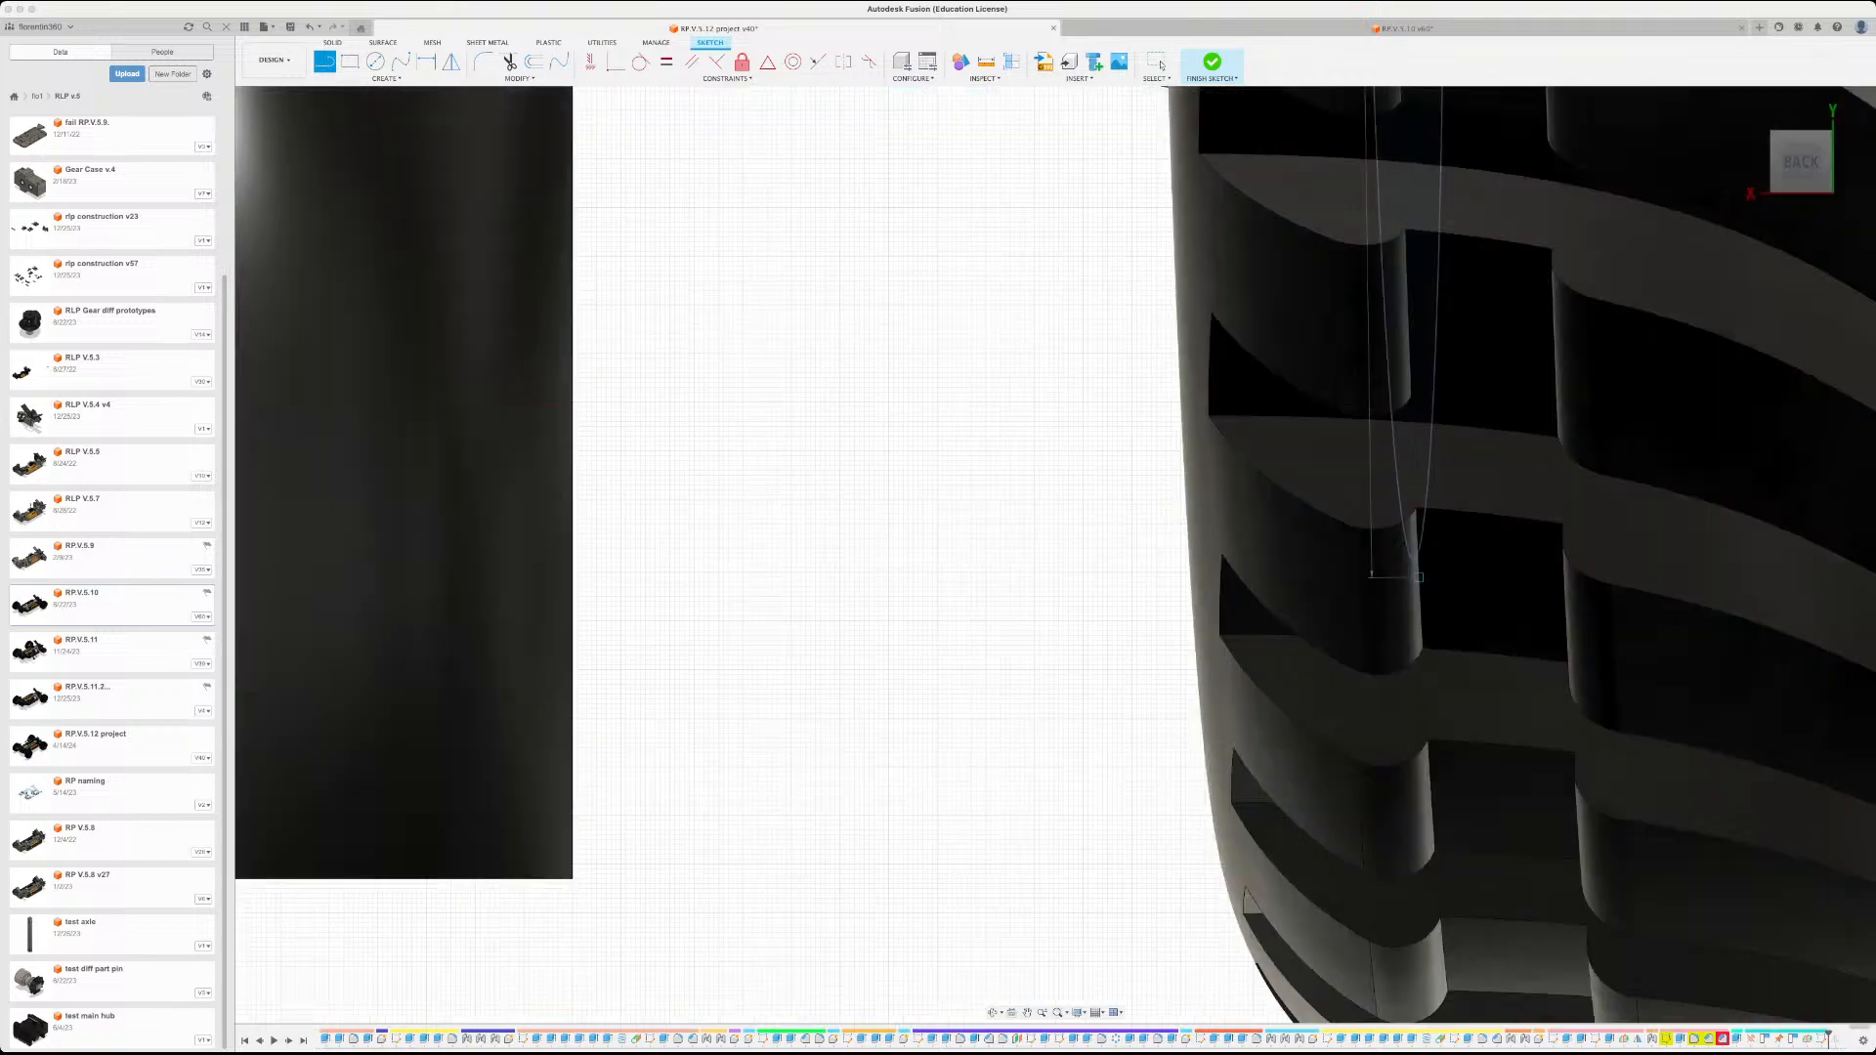
scroll(1363, 535, down, 5)
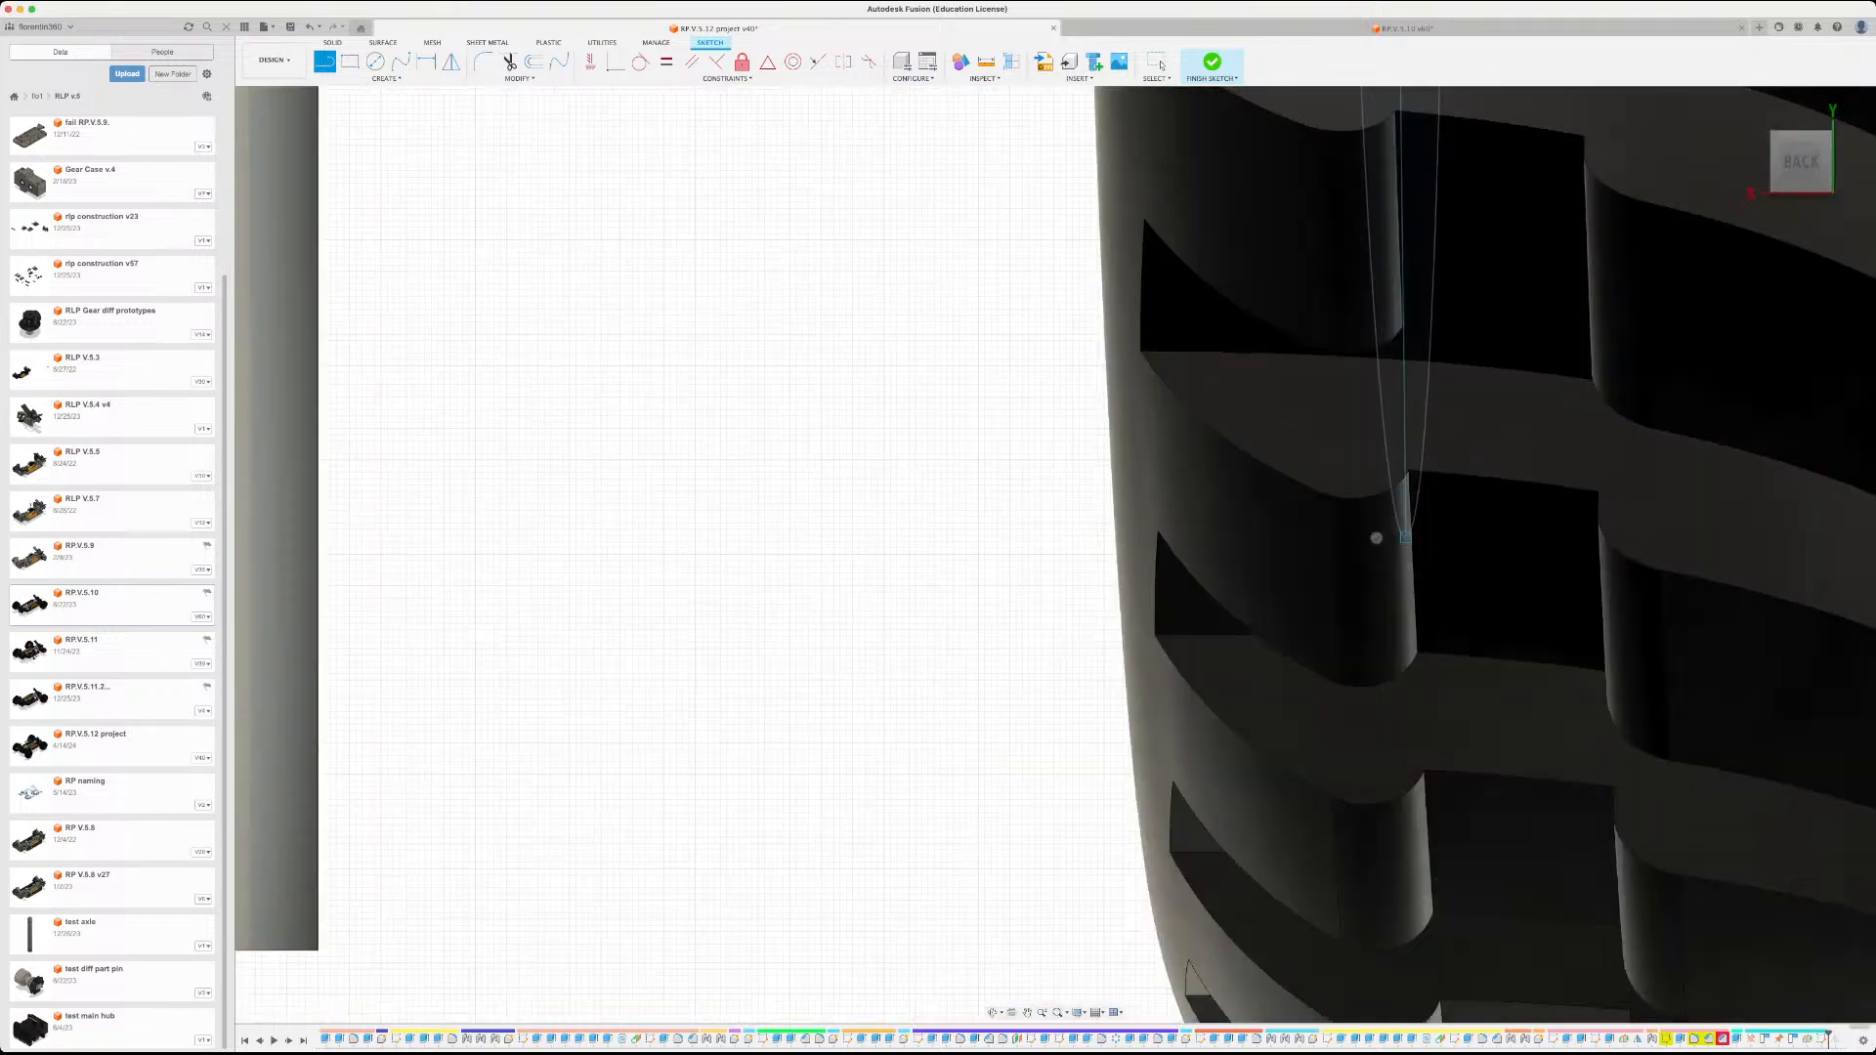
middle_drag(1173, 286, 1116, 606)
- Draw a short upright reference line in the free space beside the wheel, below the lower suspension arm
click(1114, 607)
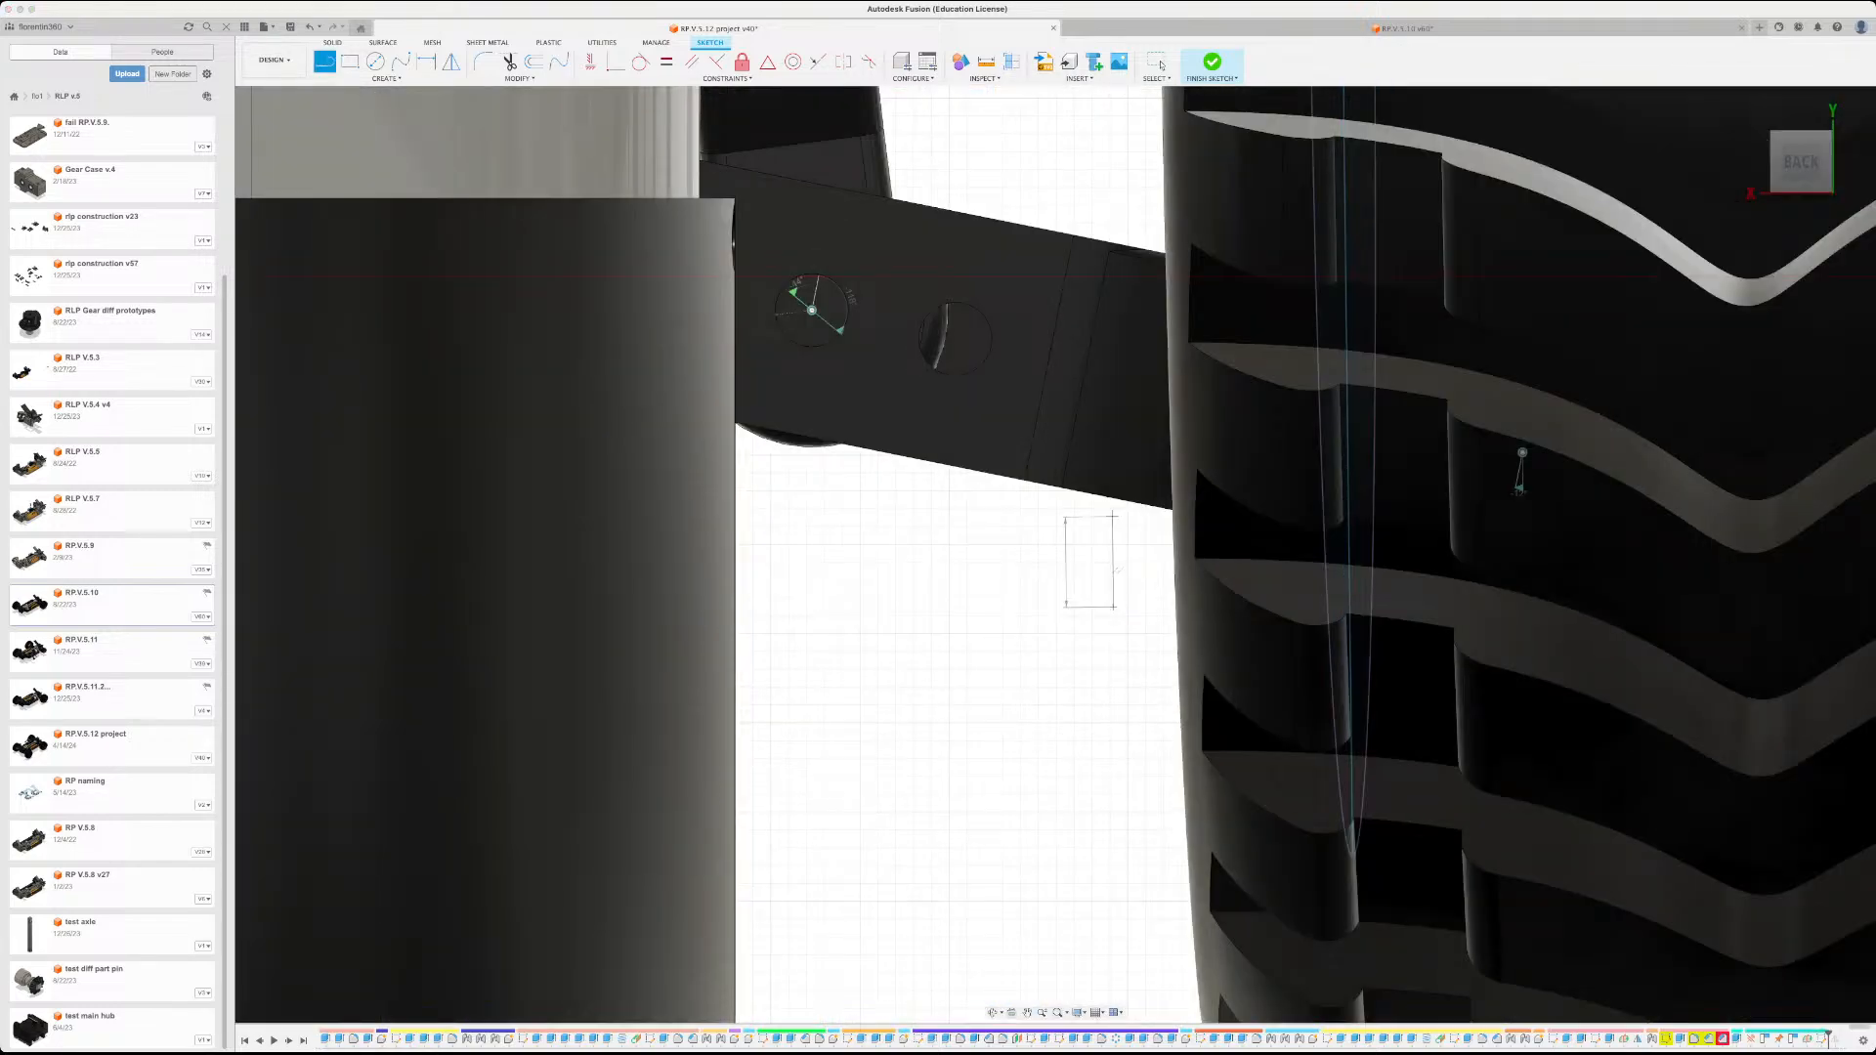
click(1114, 515)
key(Escape)
- Delete the short reference line's automatic constraint and constrain the line as vertical
click(1113, 560)
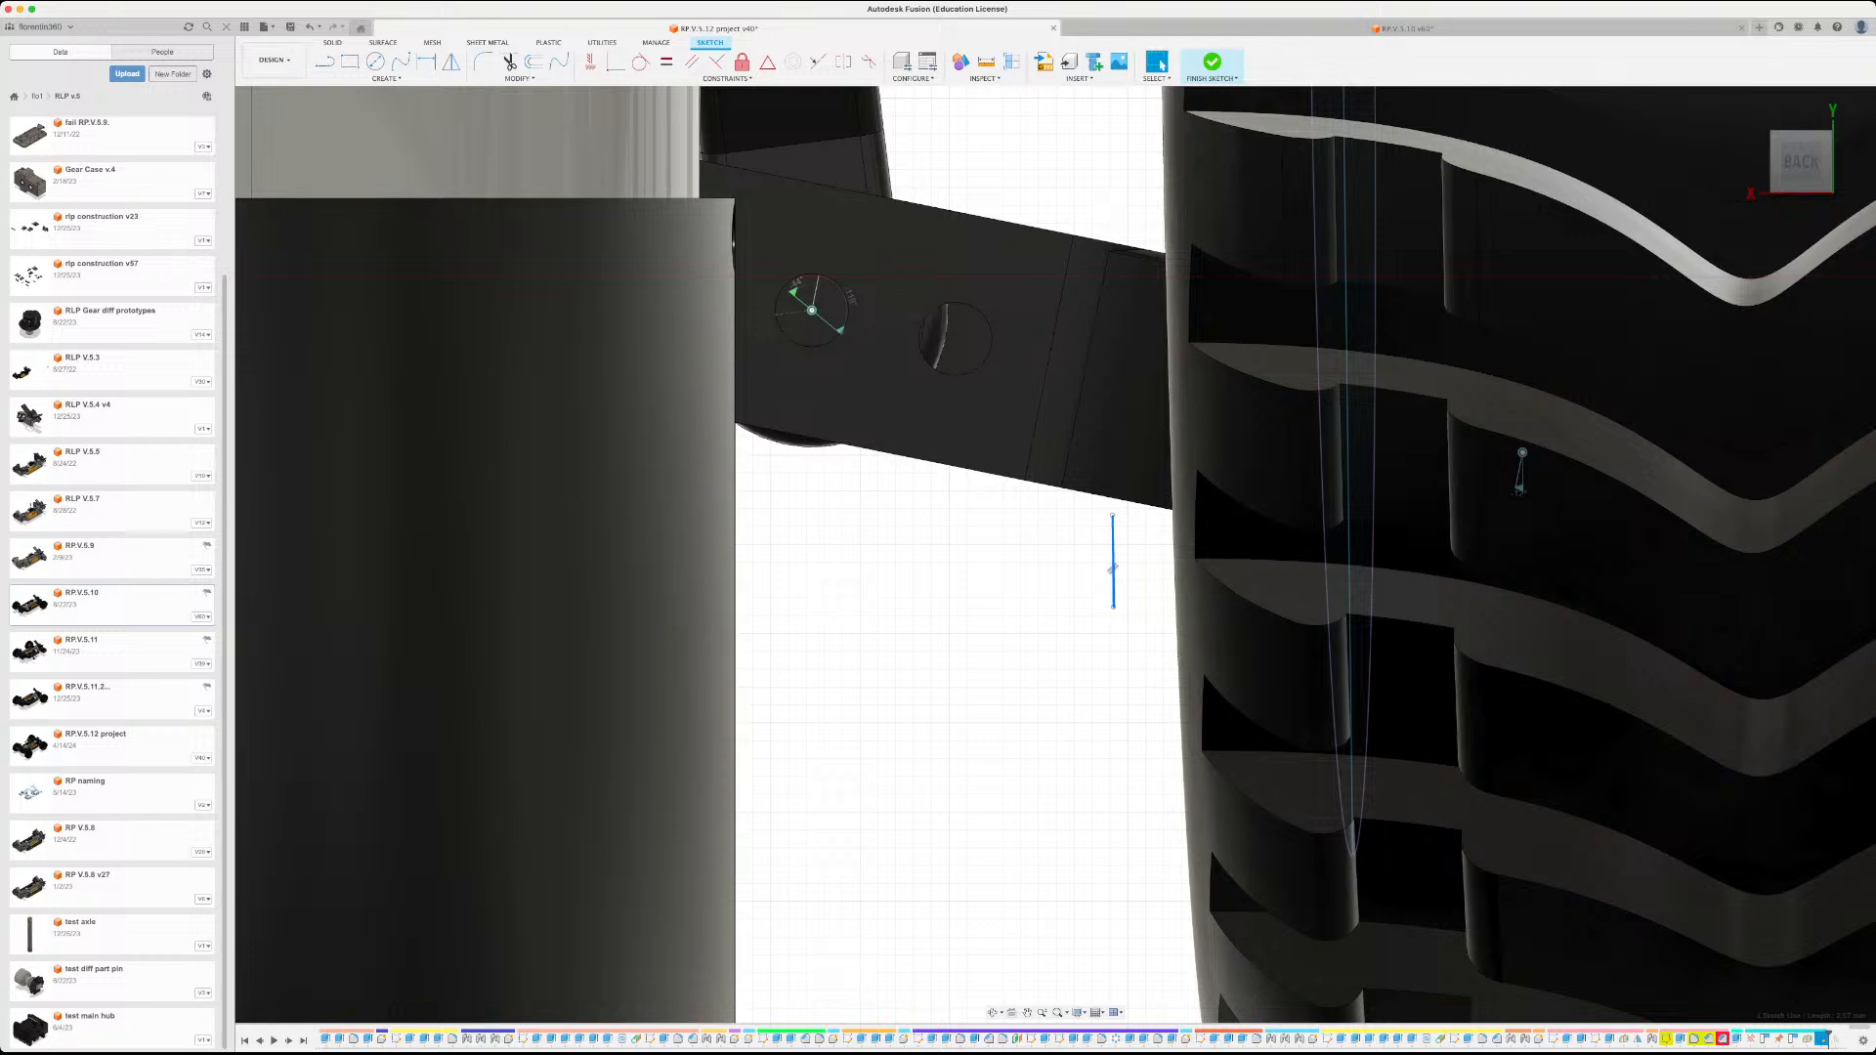
click(590, 62)
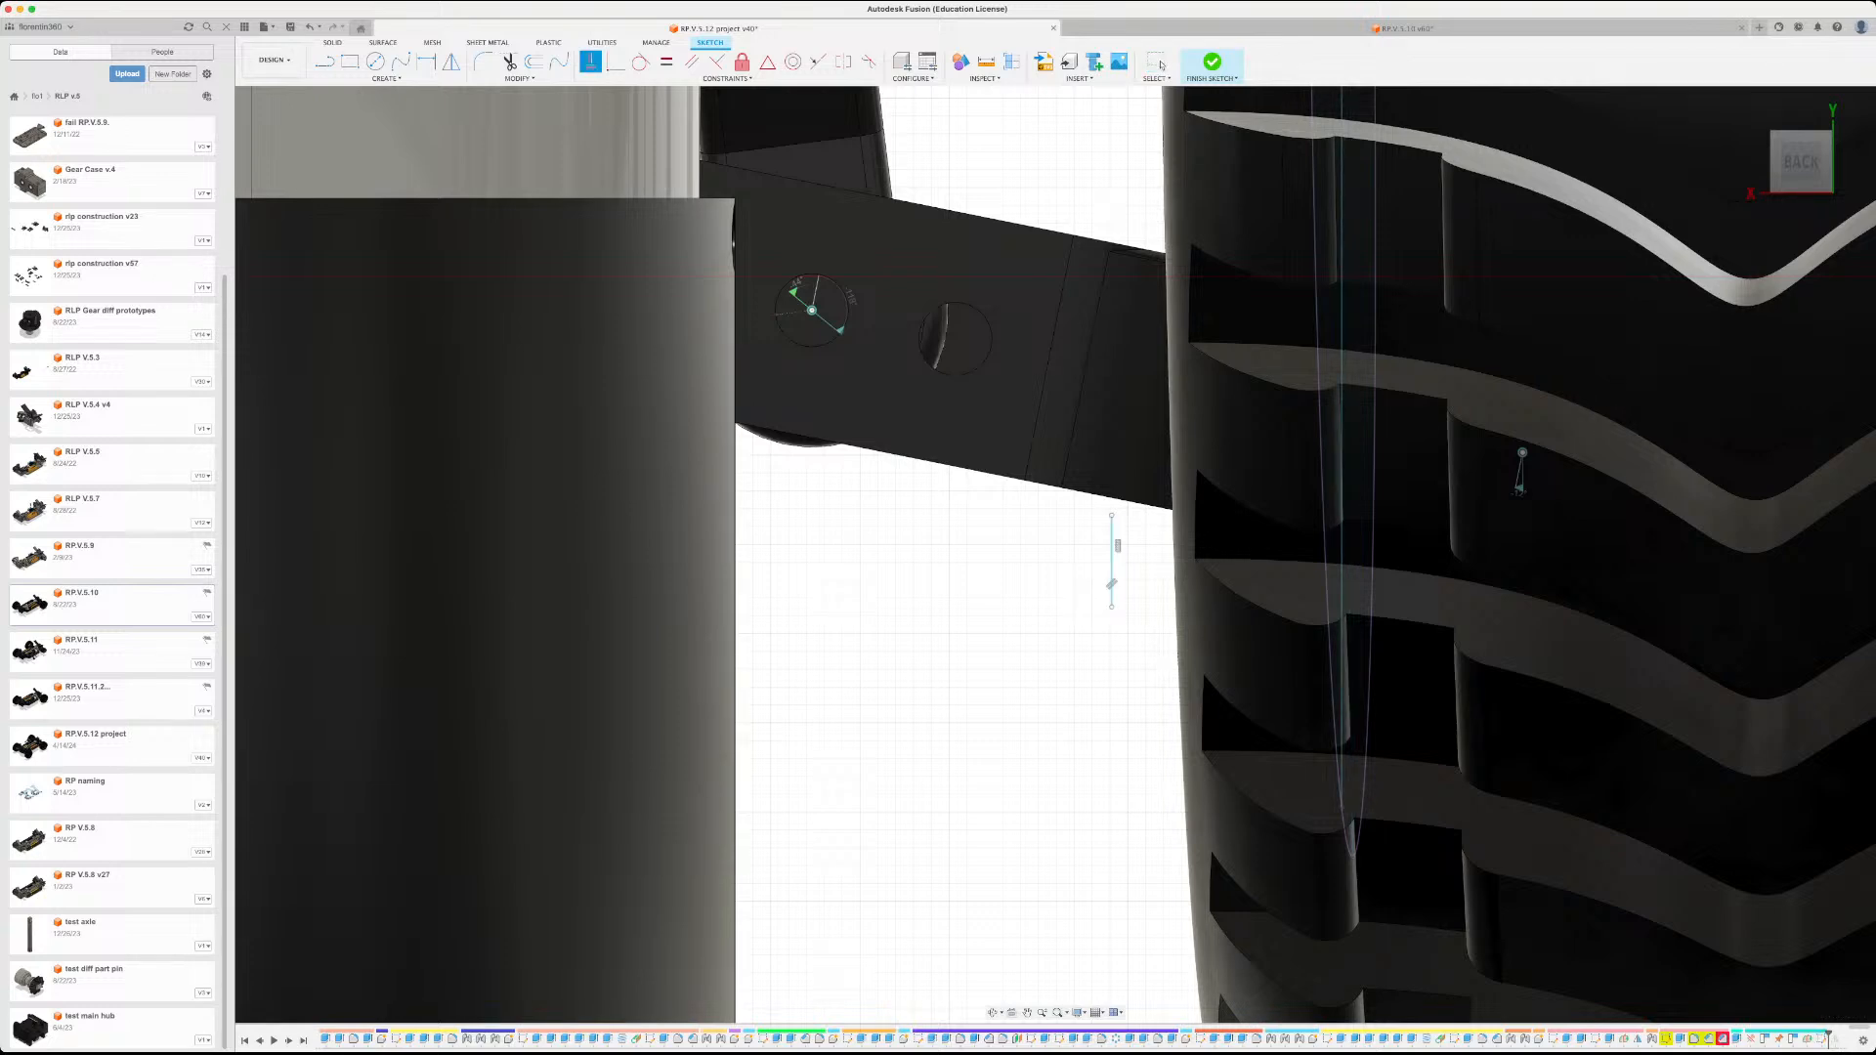
click(1161, 65)
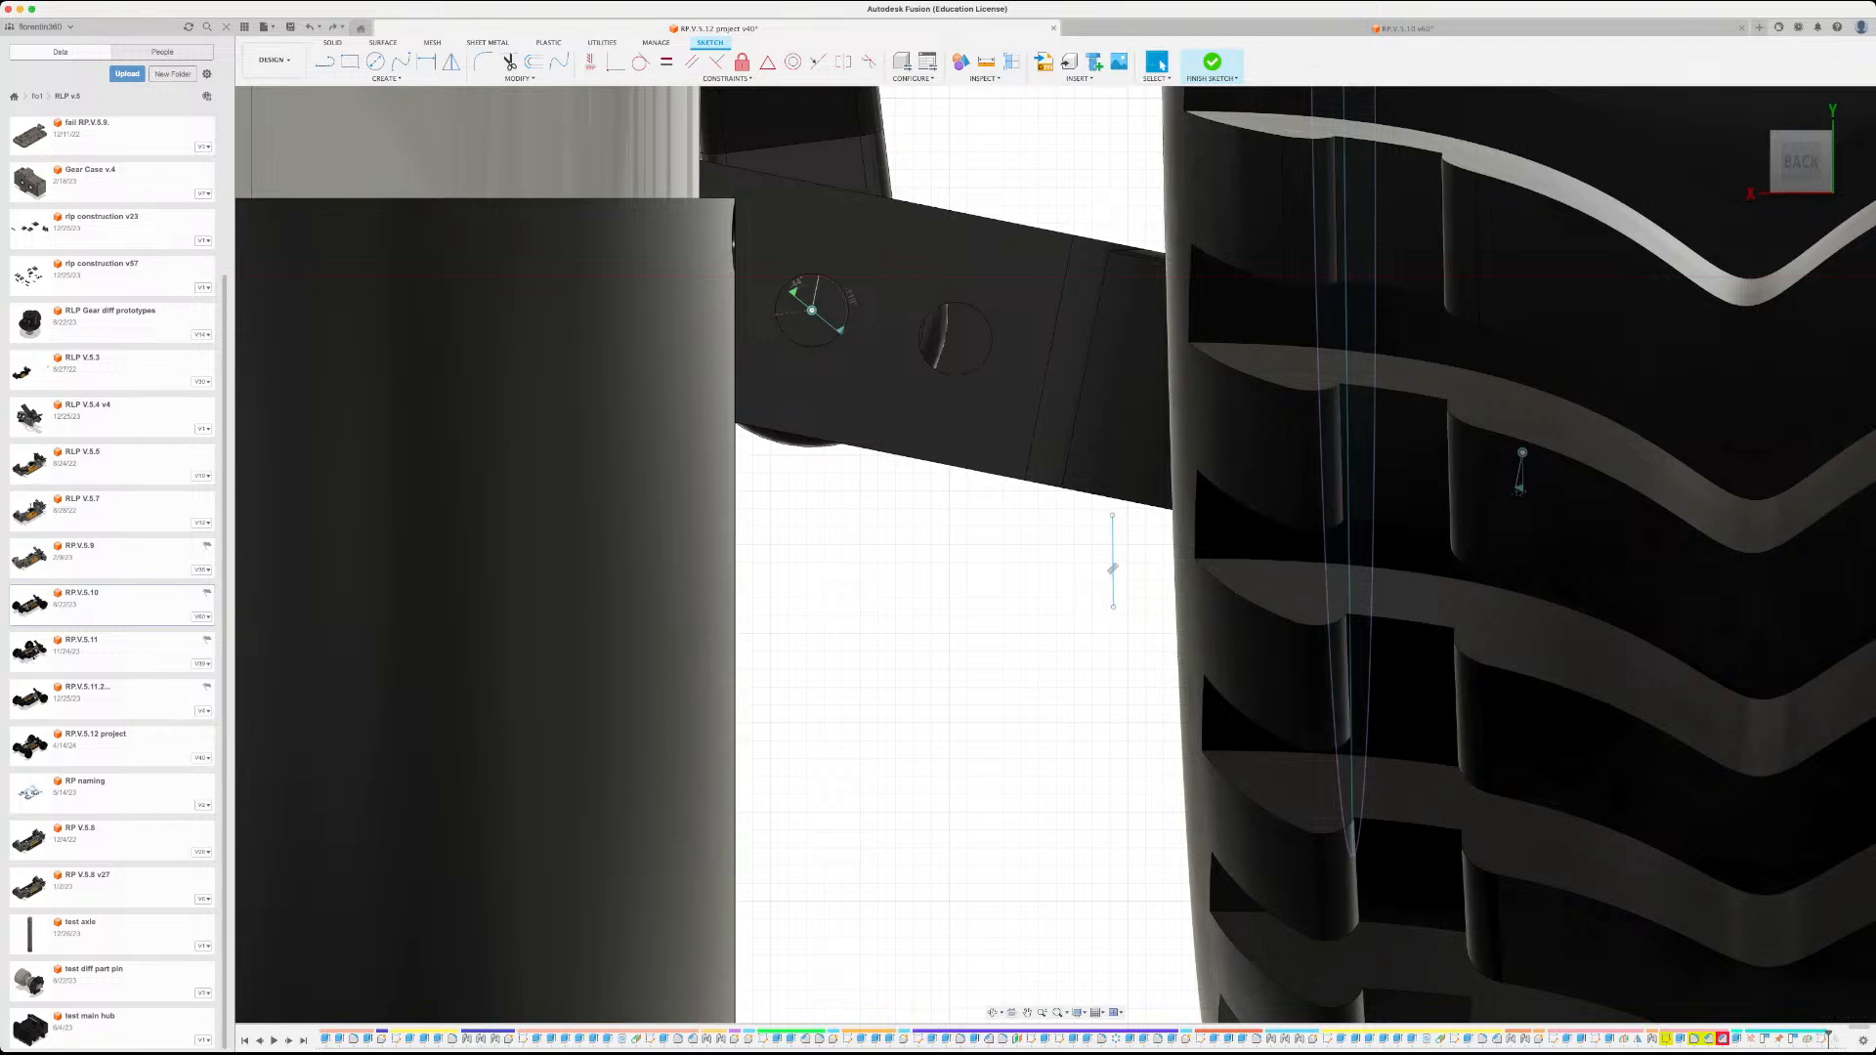
click(1113, 564)
click(1114, 569)
key(Delete)
click(1113, 561)
click(590, 62)
key(Escape)
- Dimension the angle between the short vertical reference line and the line through the projected rim outline
key(d)
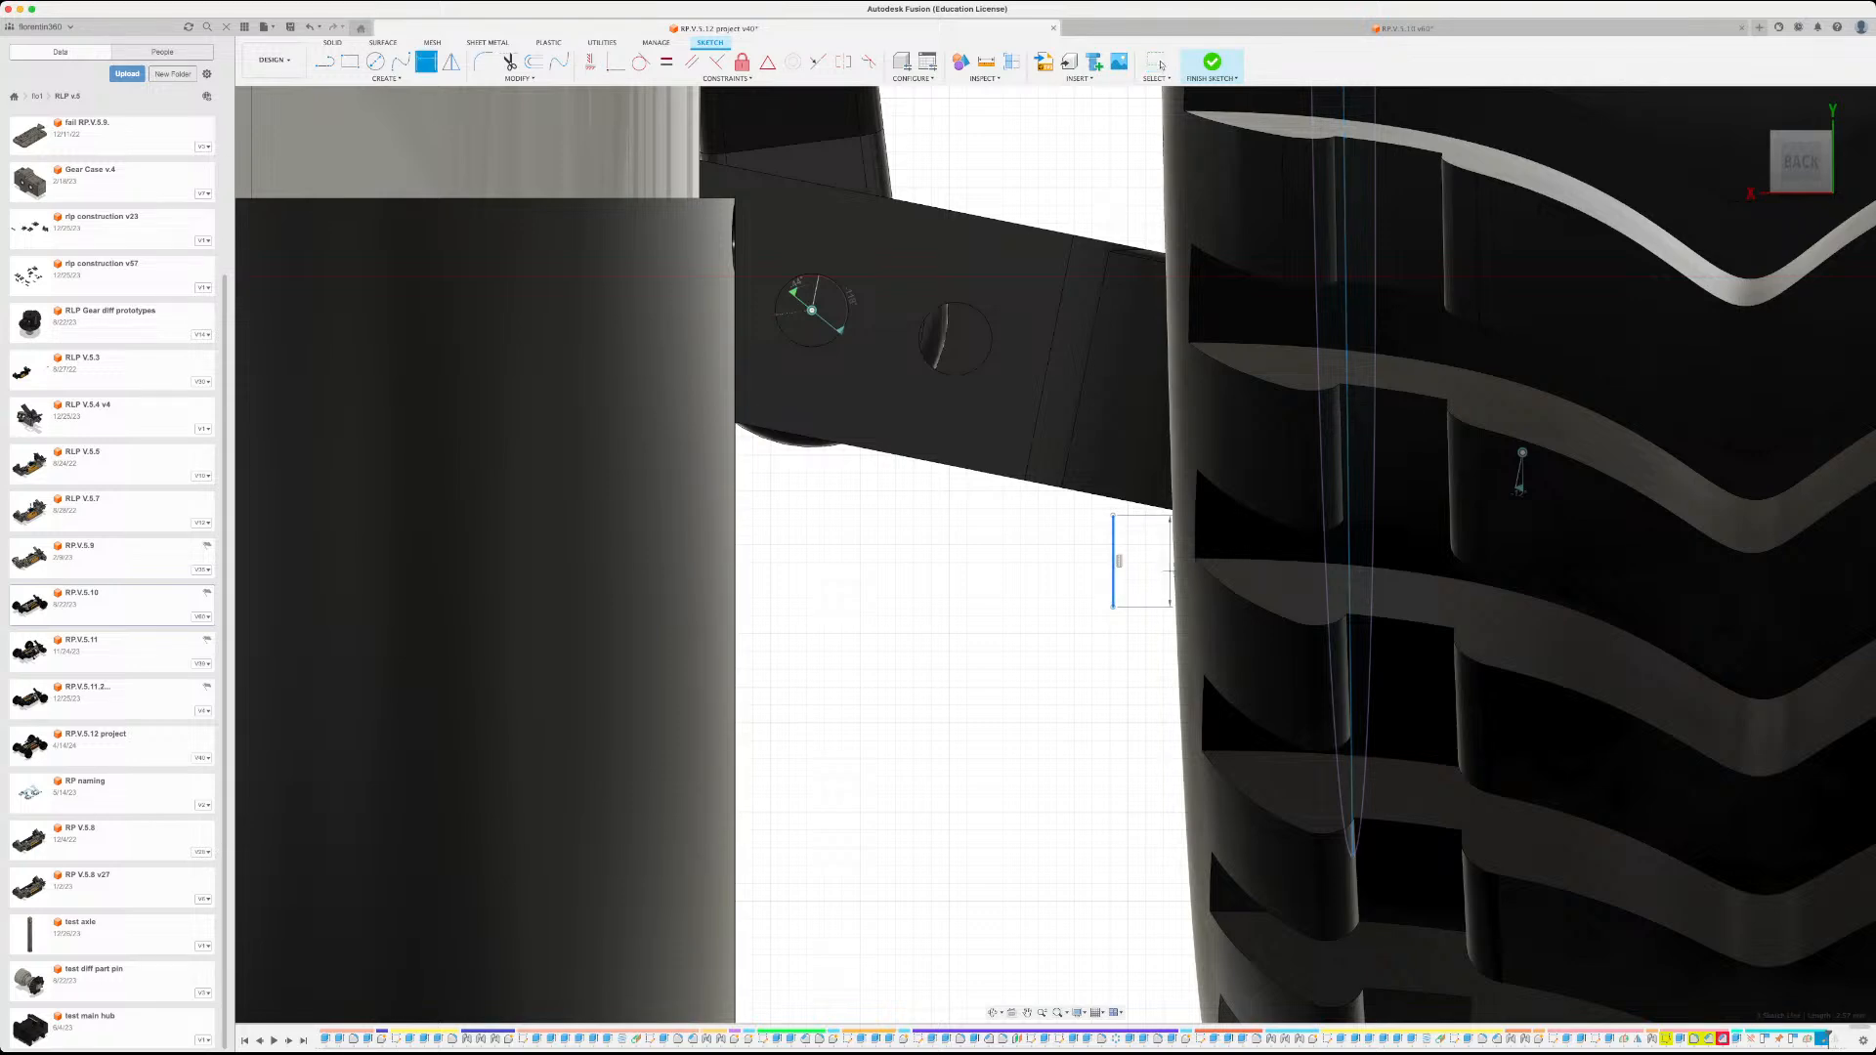
click(1349, 576)
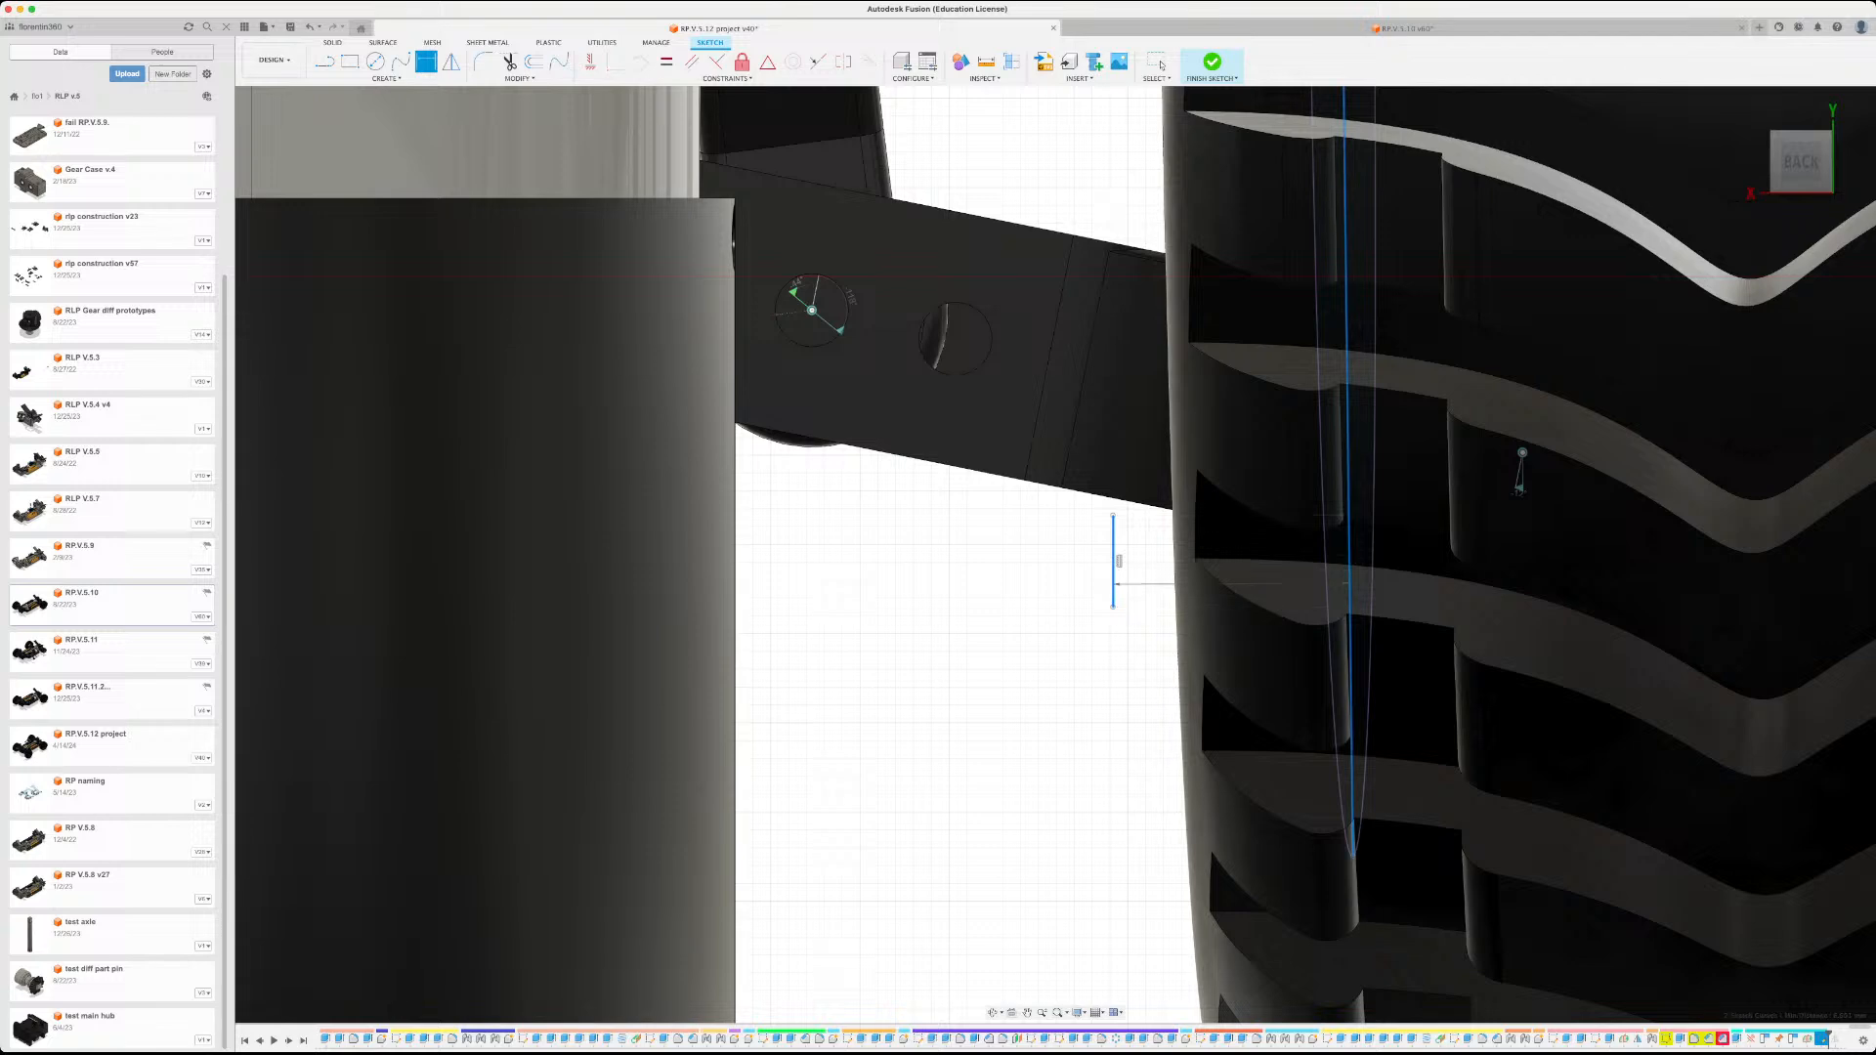
key(Escape)
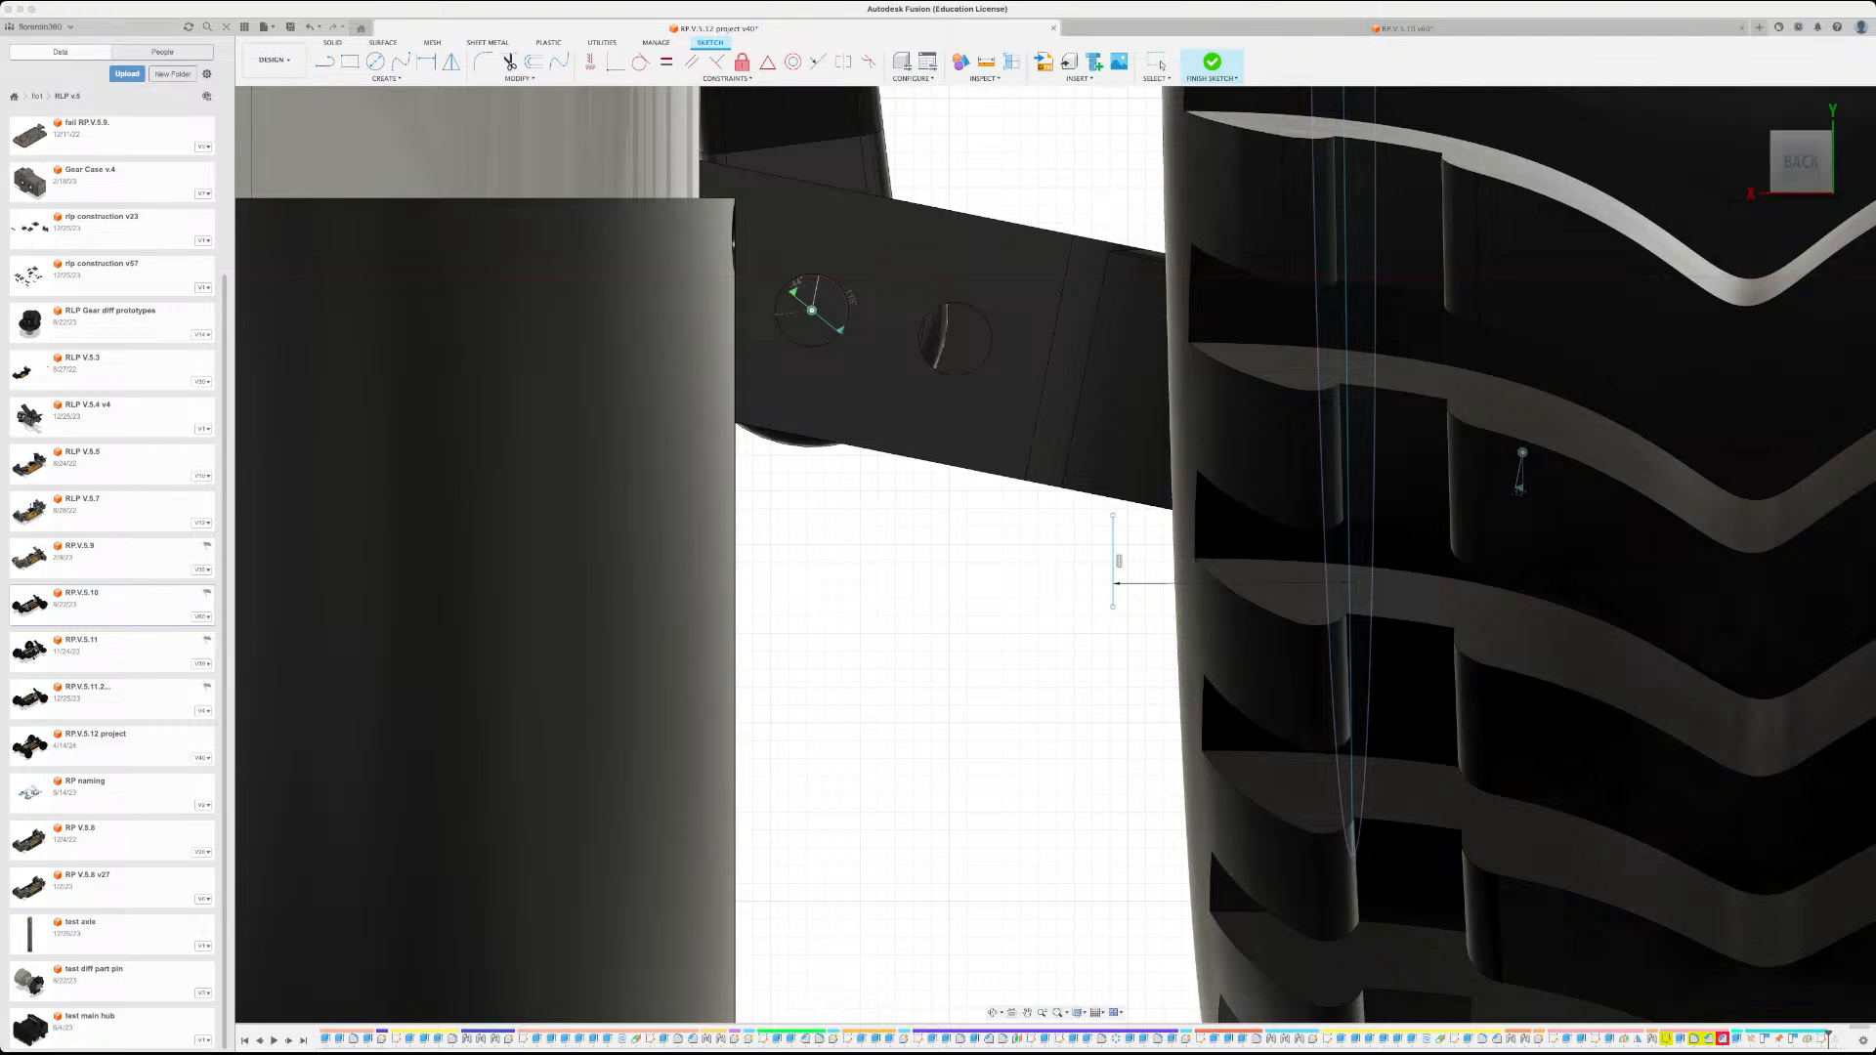
key(d)
click(1159, 63)
- Undo the angle dimension, both lines, the rim projection and the sketch itself
key(super+z)
key(super+z)
key(super+z)
key(super+z)
key(super+z)
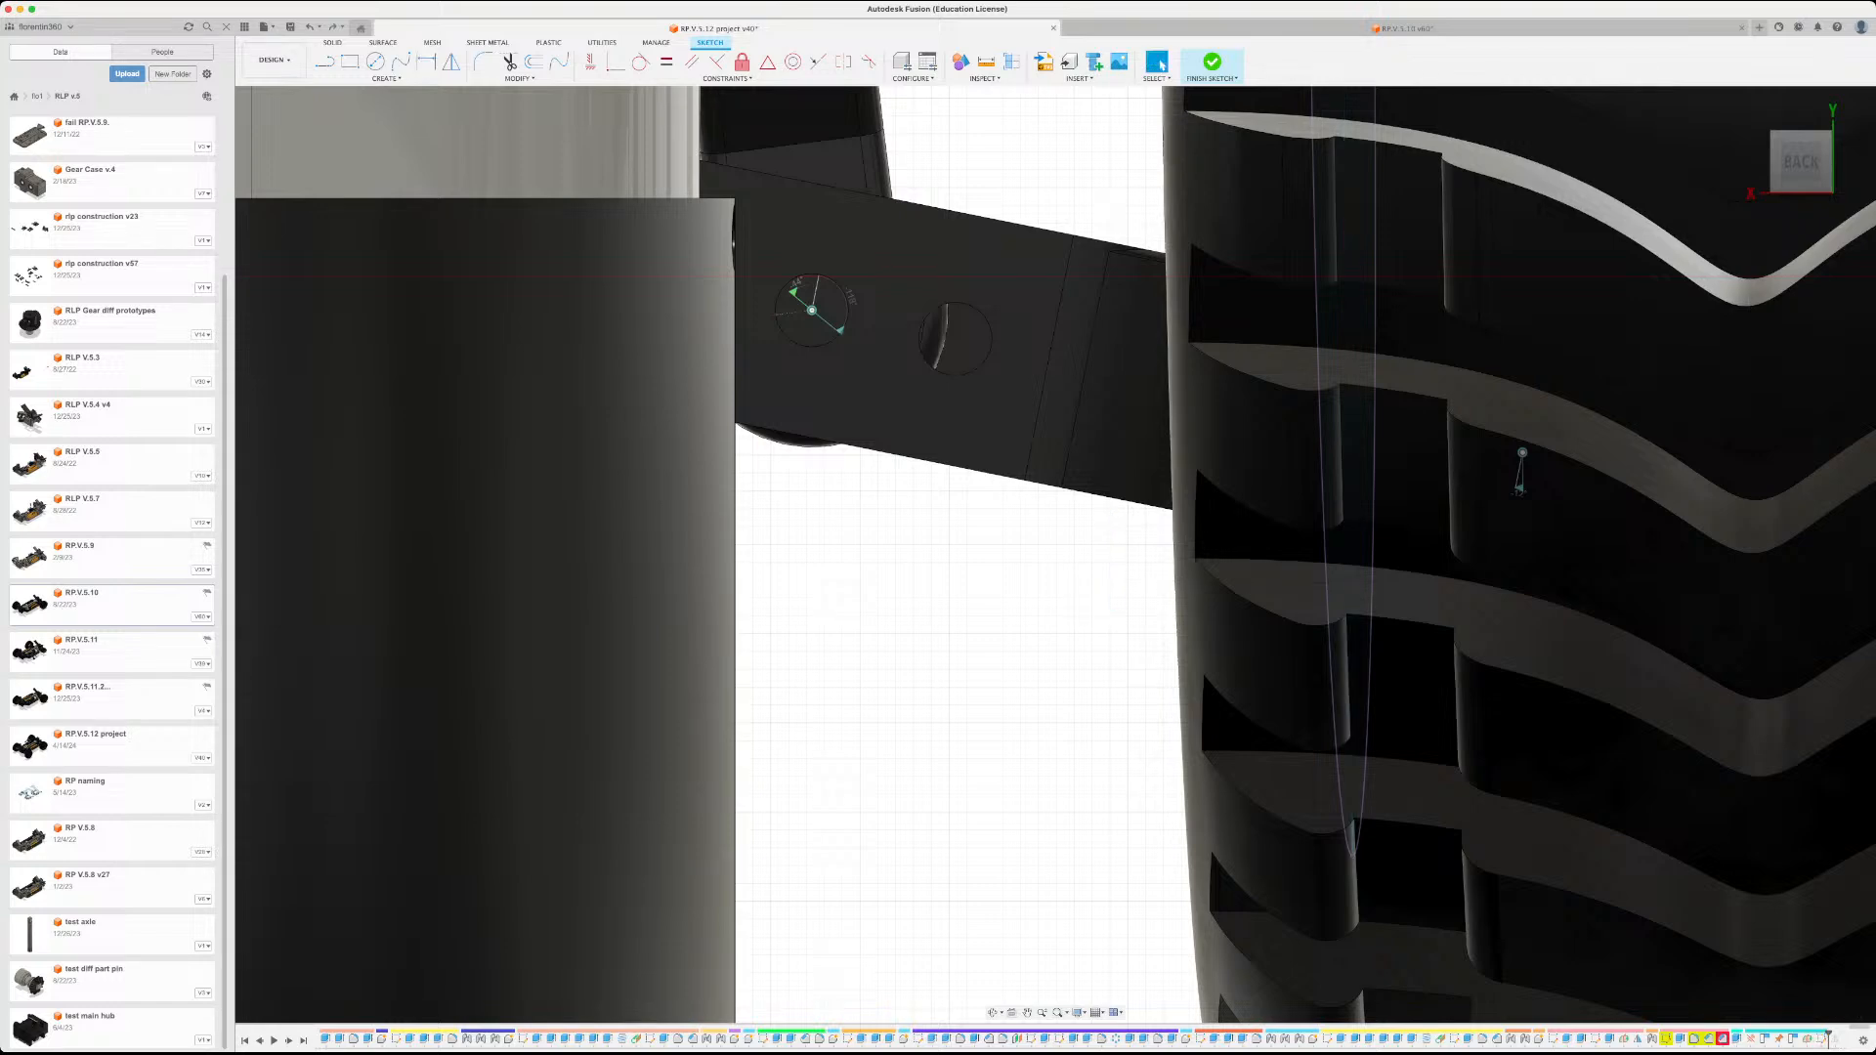
key(super+z)
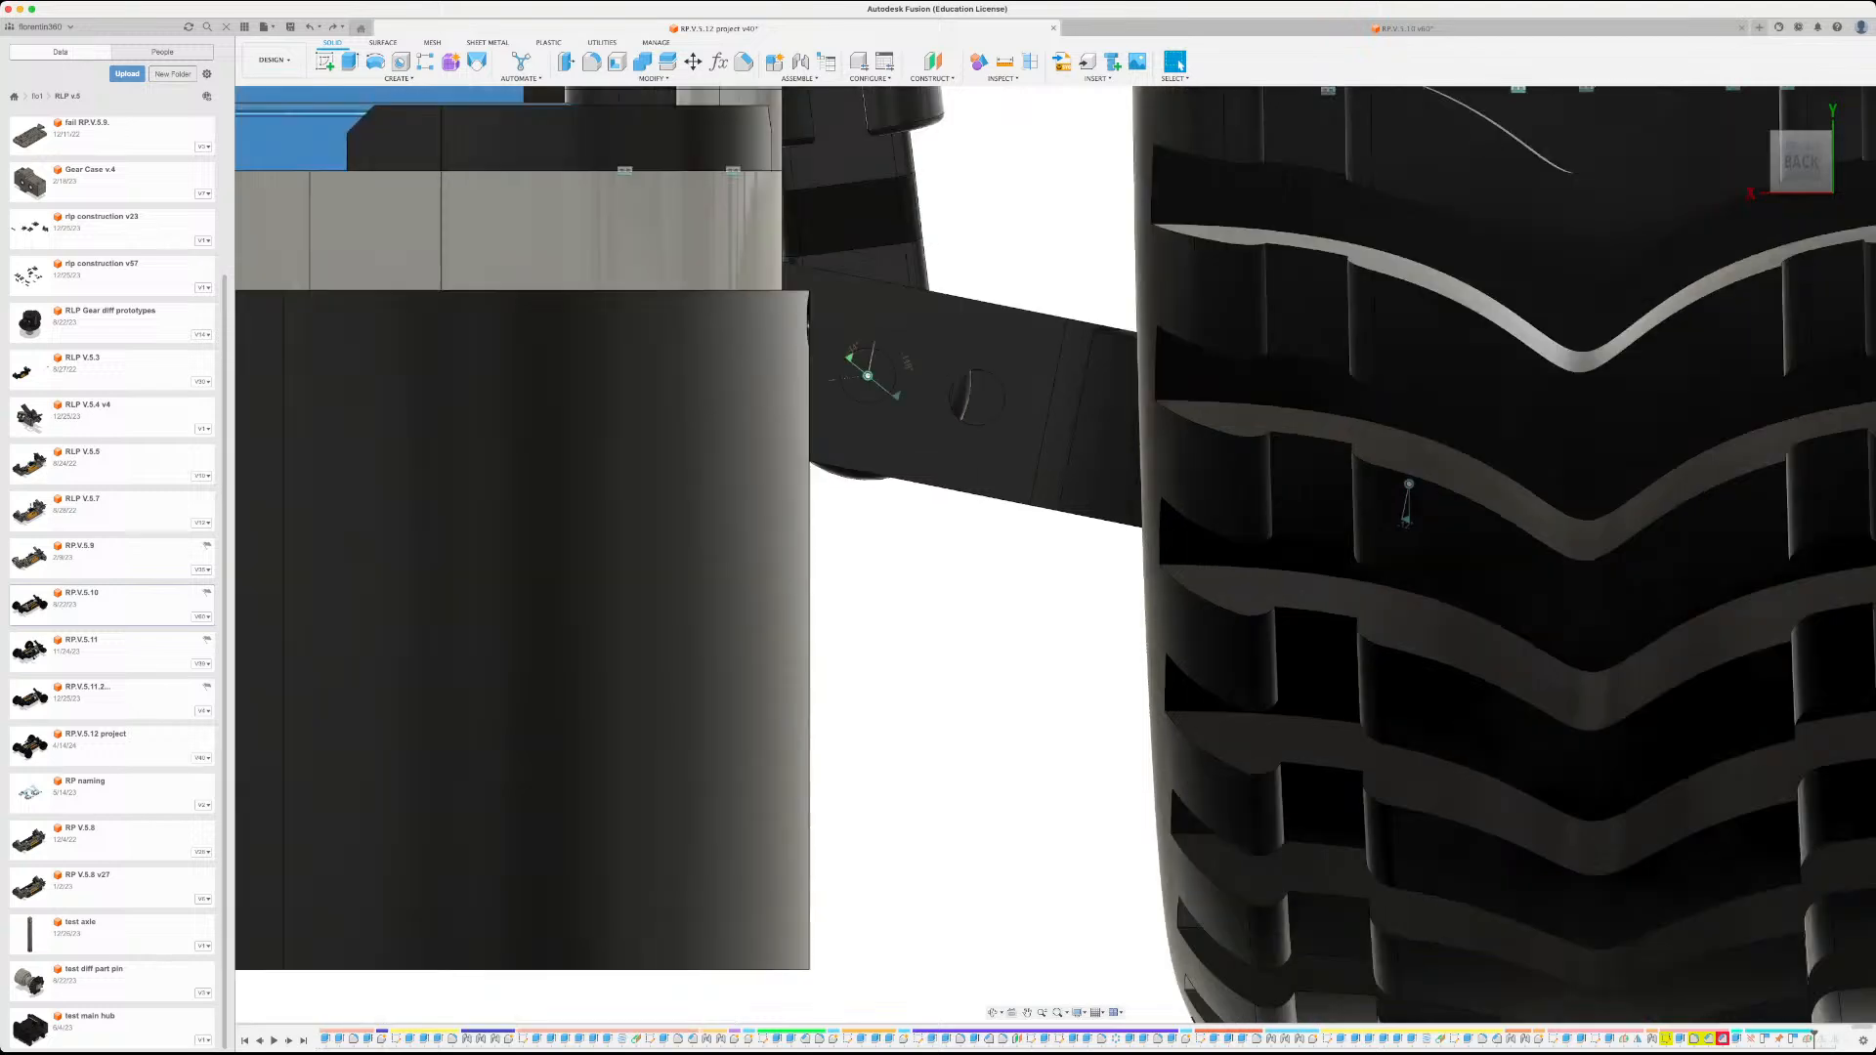
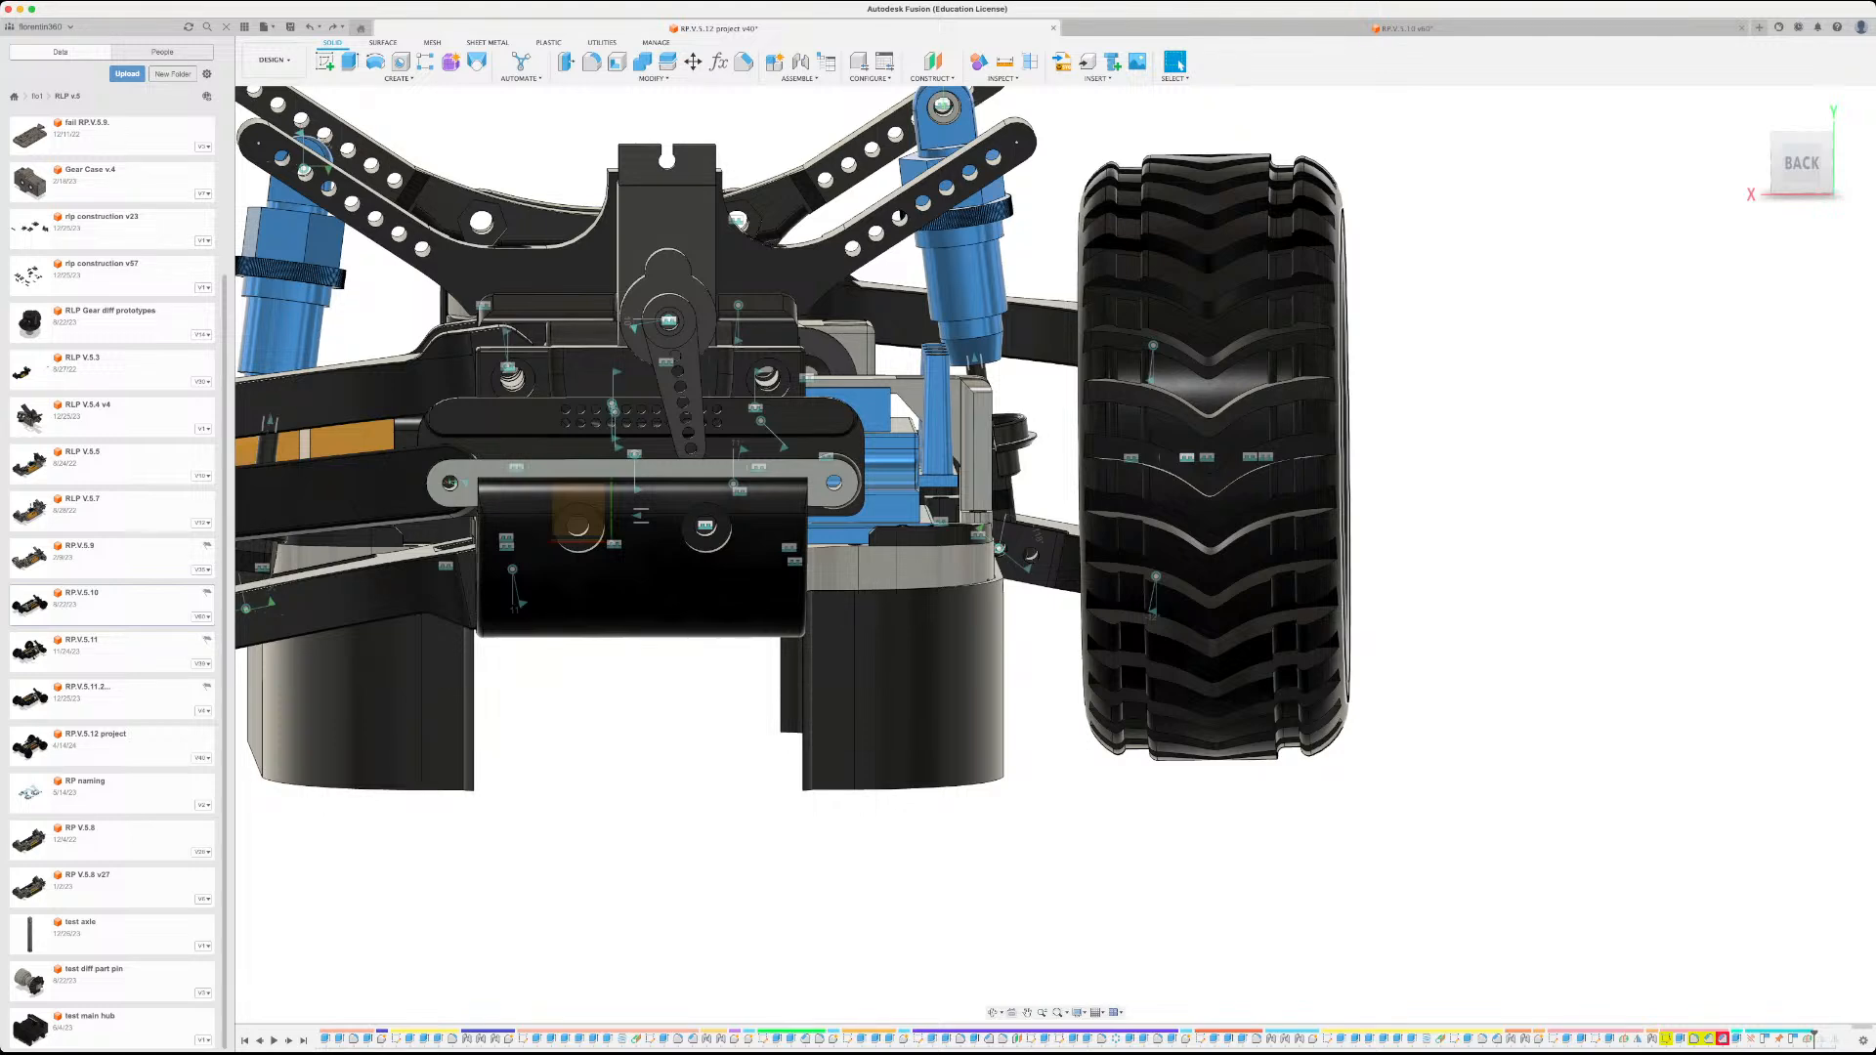
- Activate the lower suspension arm component beside the wheel and open its sketch
middle_drag(743, 440, 864, 625)
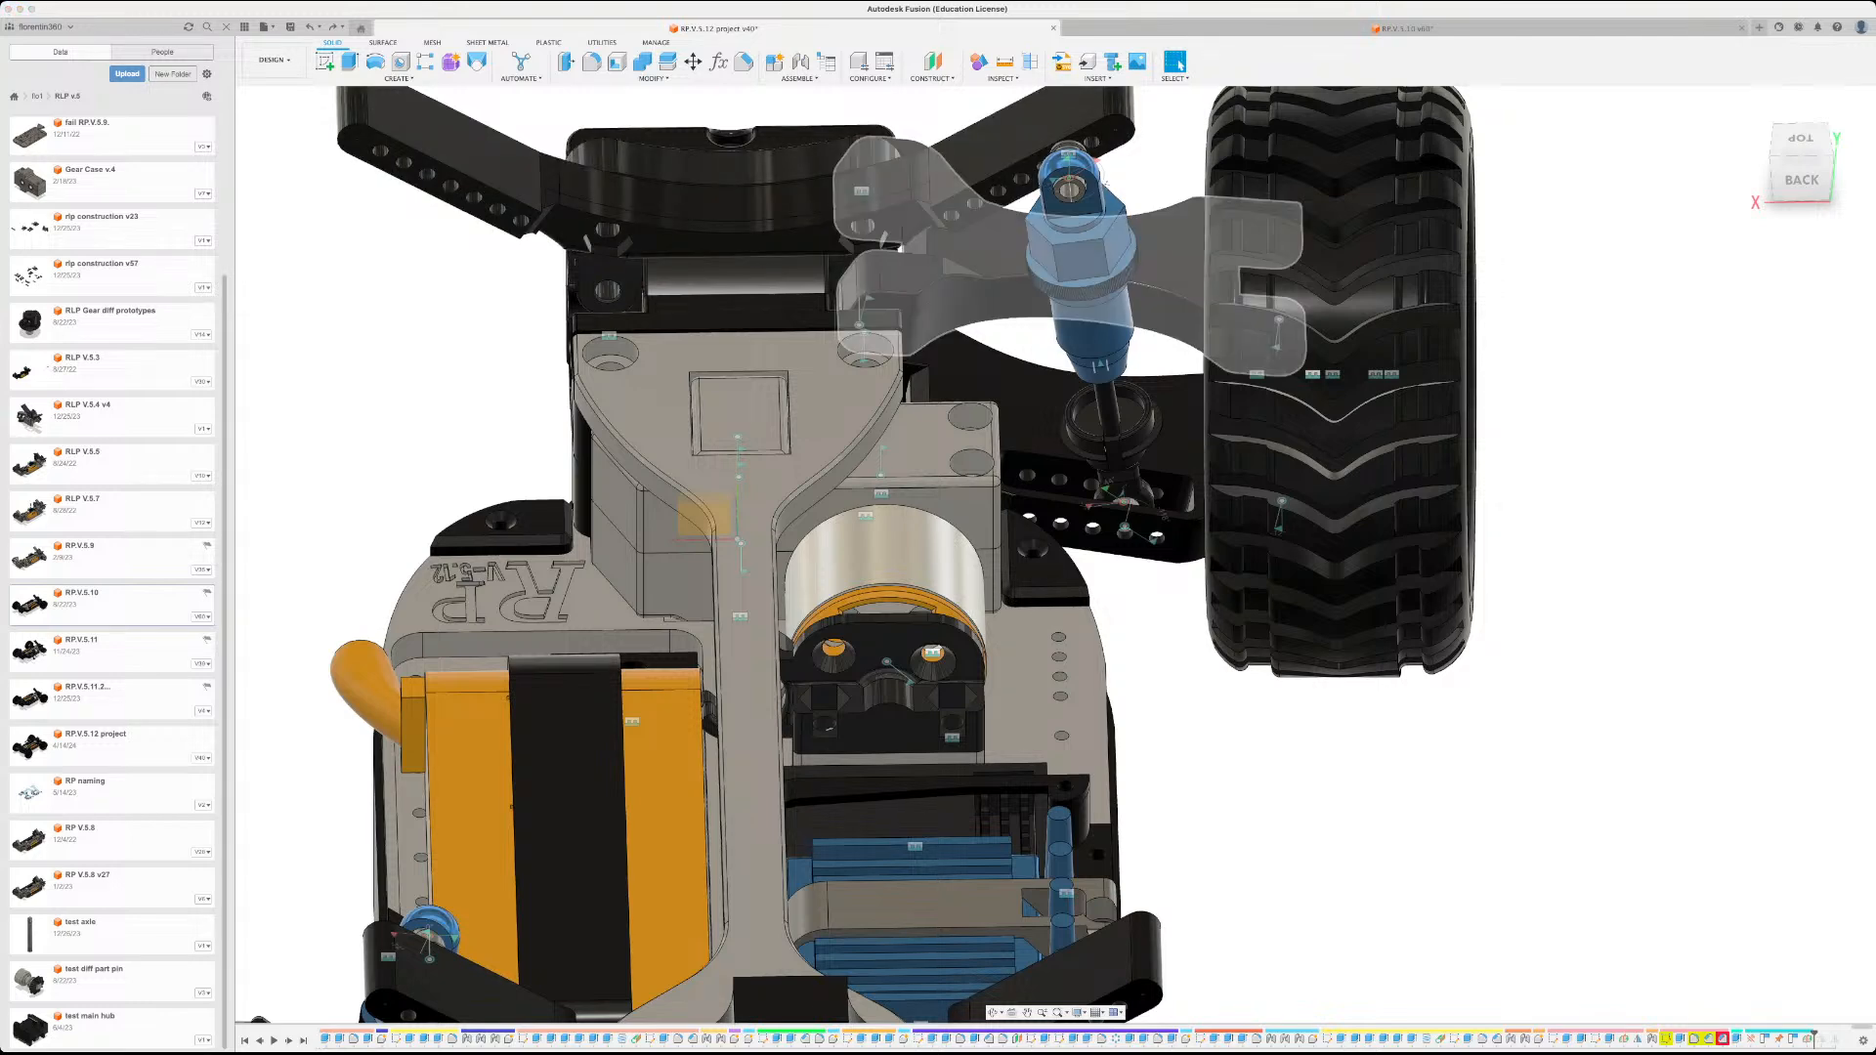
double_click(1006, 415)
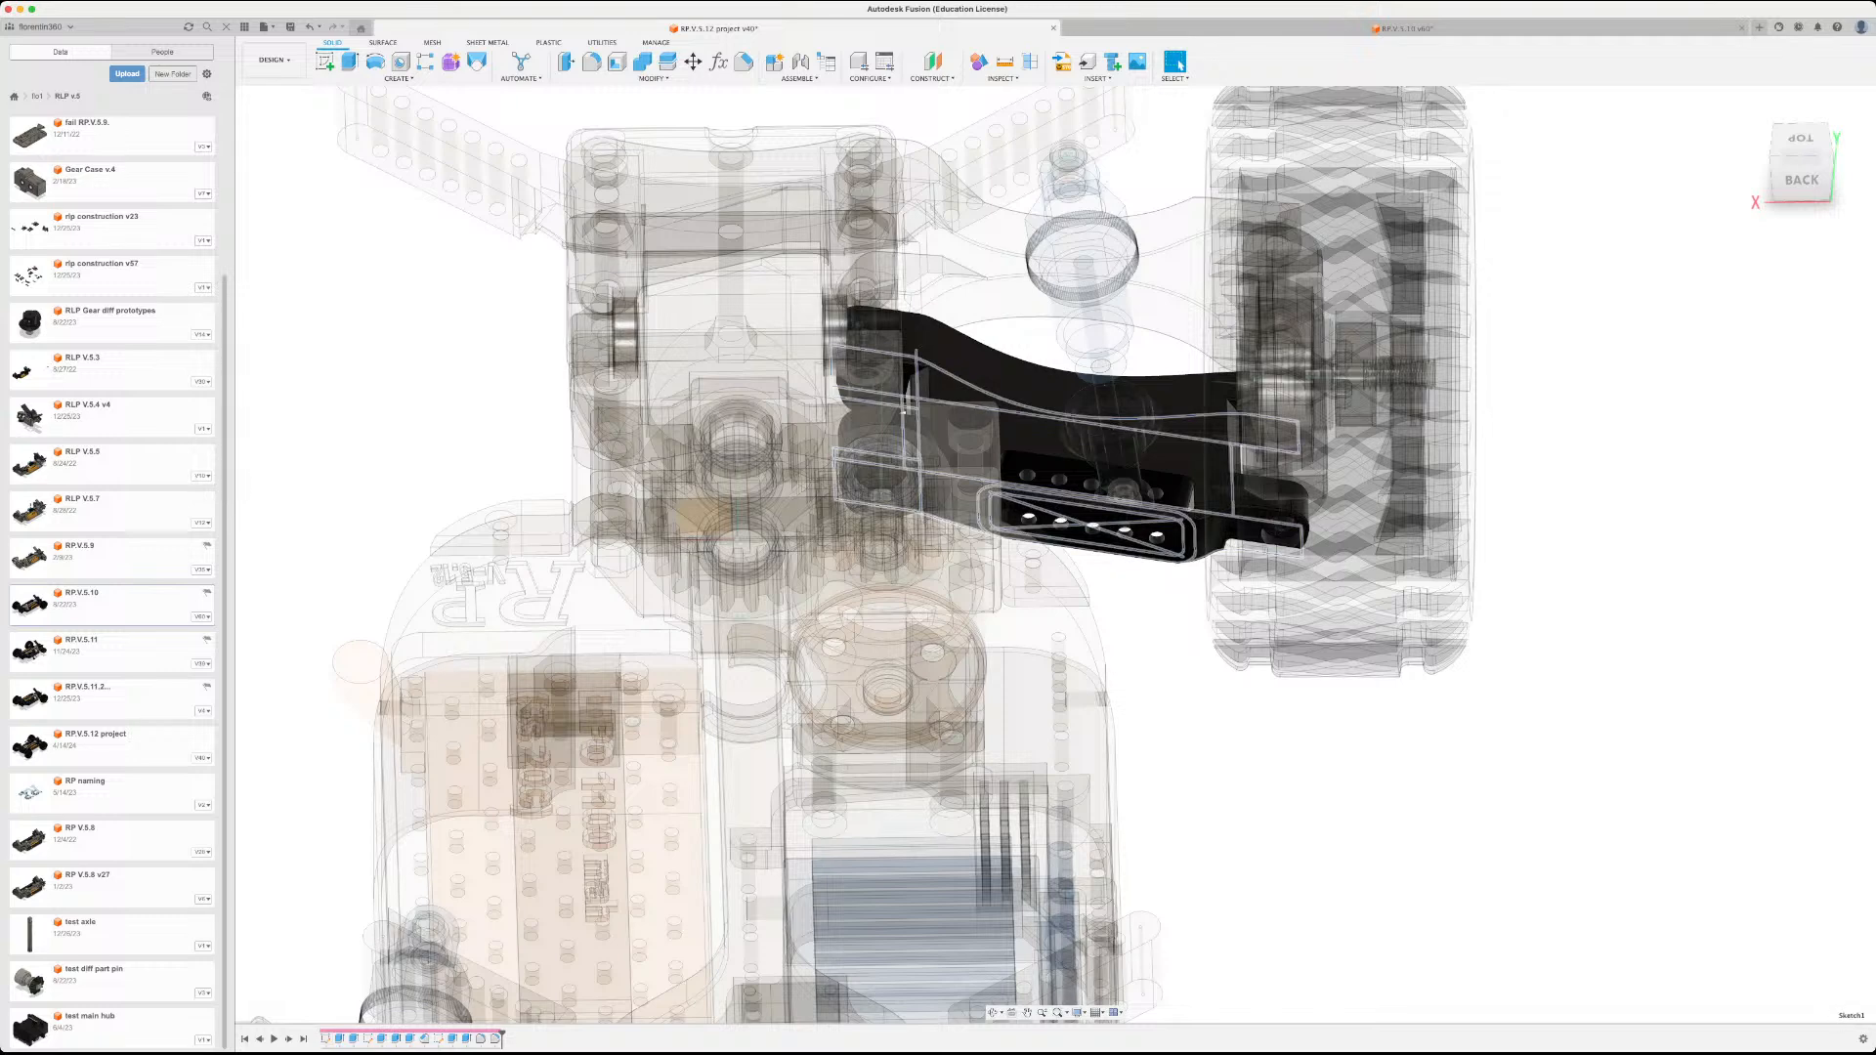
double_click(903, 411)
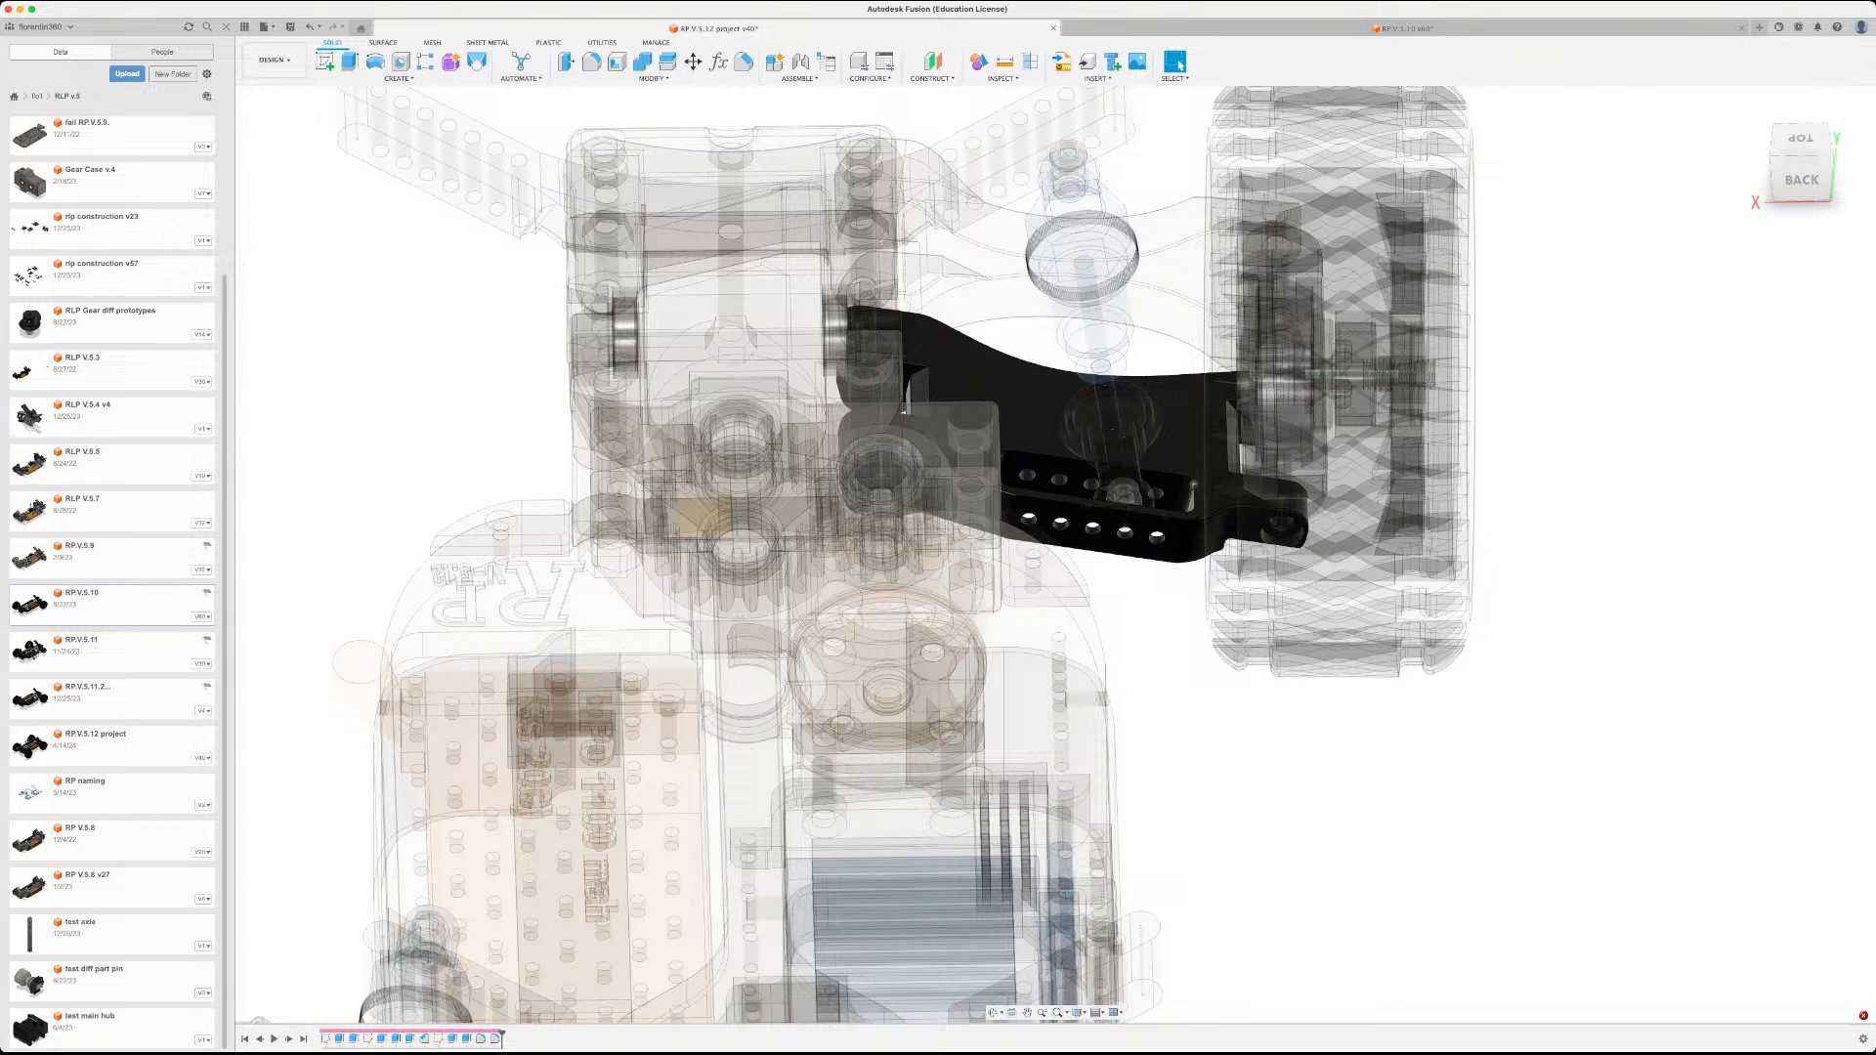
- Swing the lower suspension arm upward in the back view to test the wheel's tilt, and undo the movement
shift+middle_drag(1056, 606, 1075, 450)
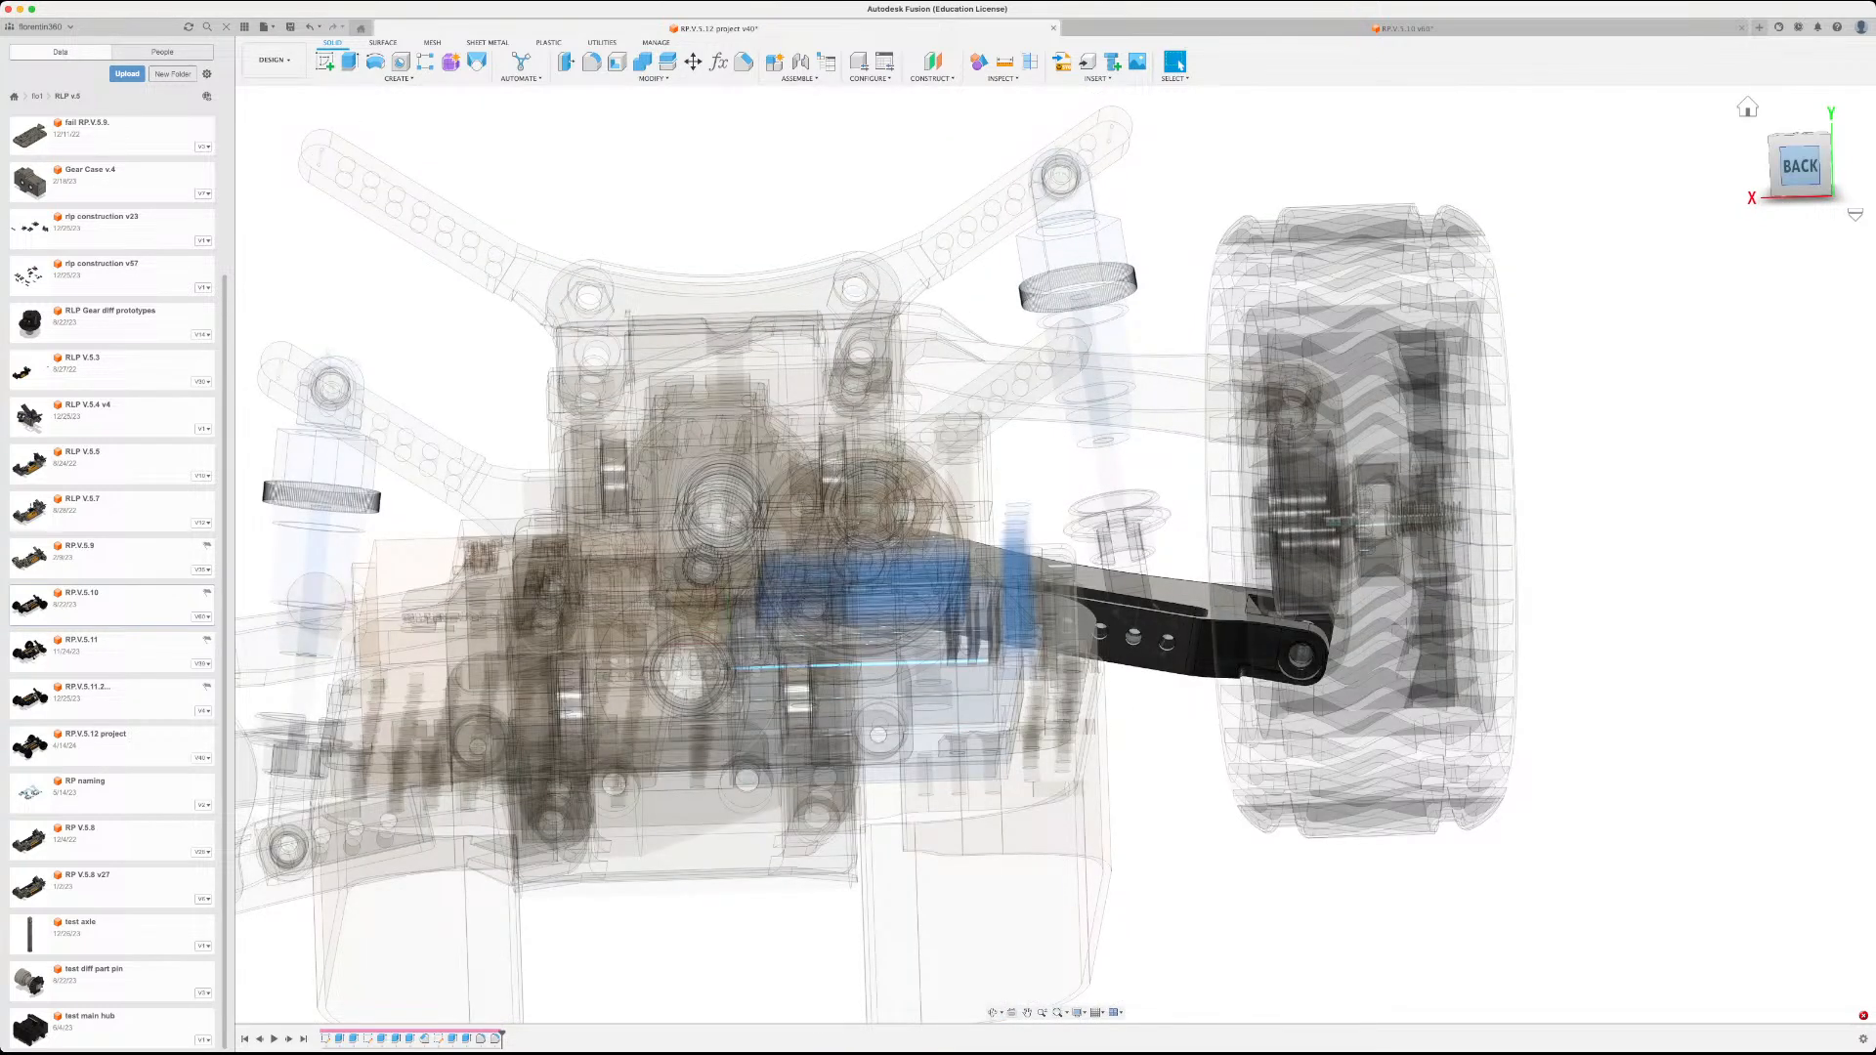
click(1800, 166)
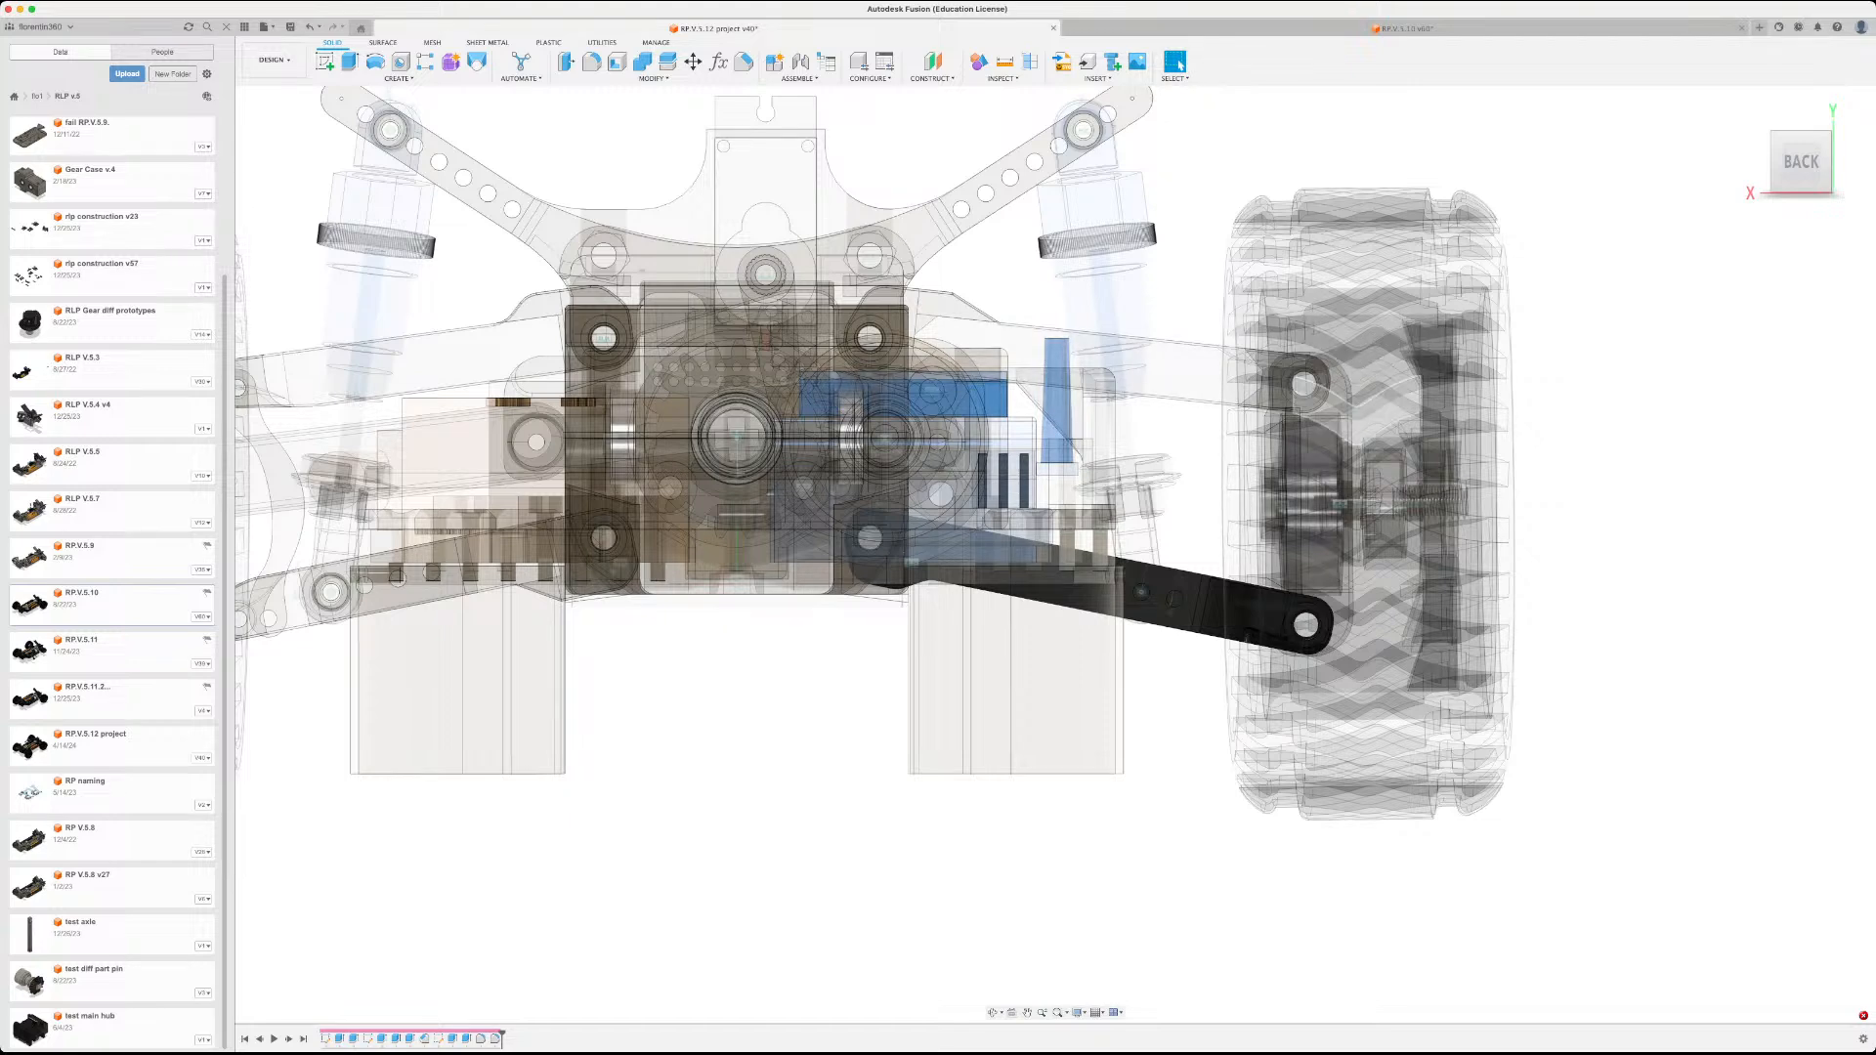
drag(1280, 626, 1285, 475)
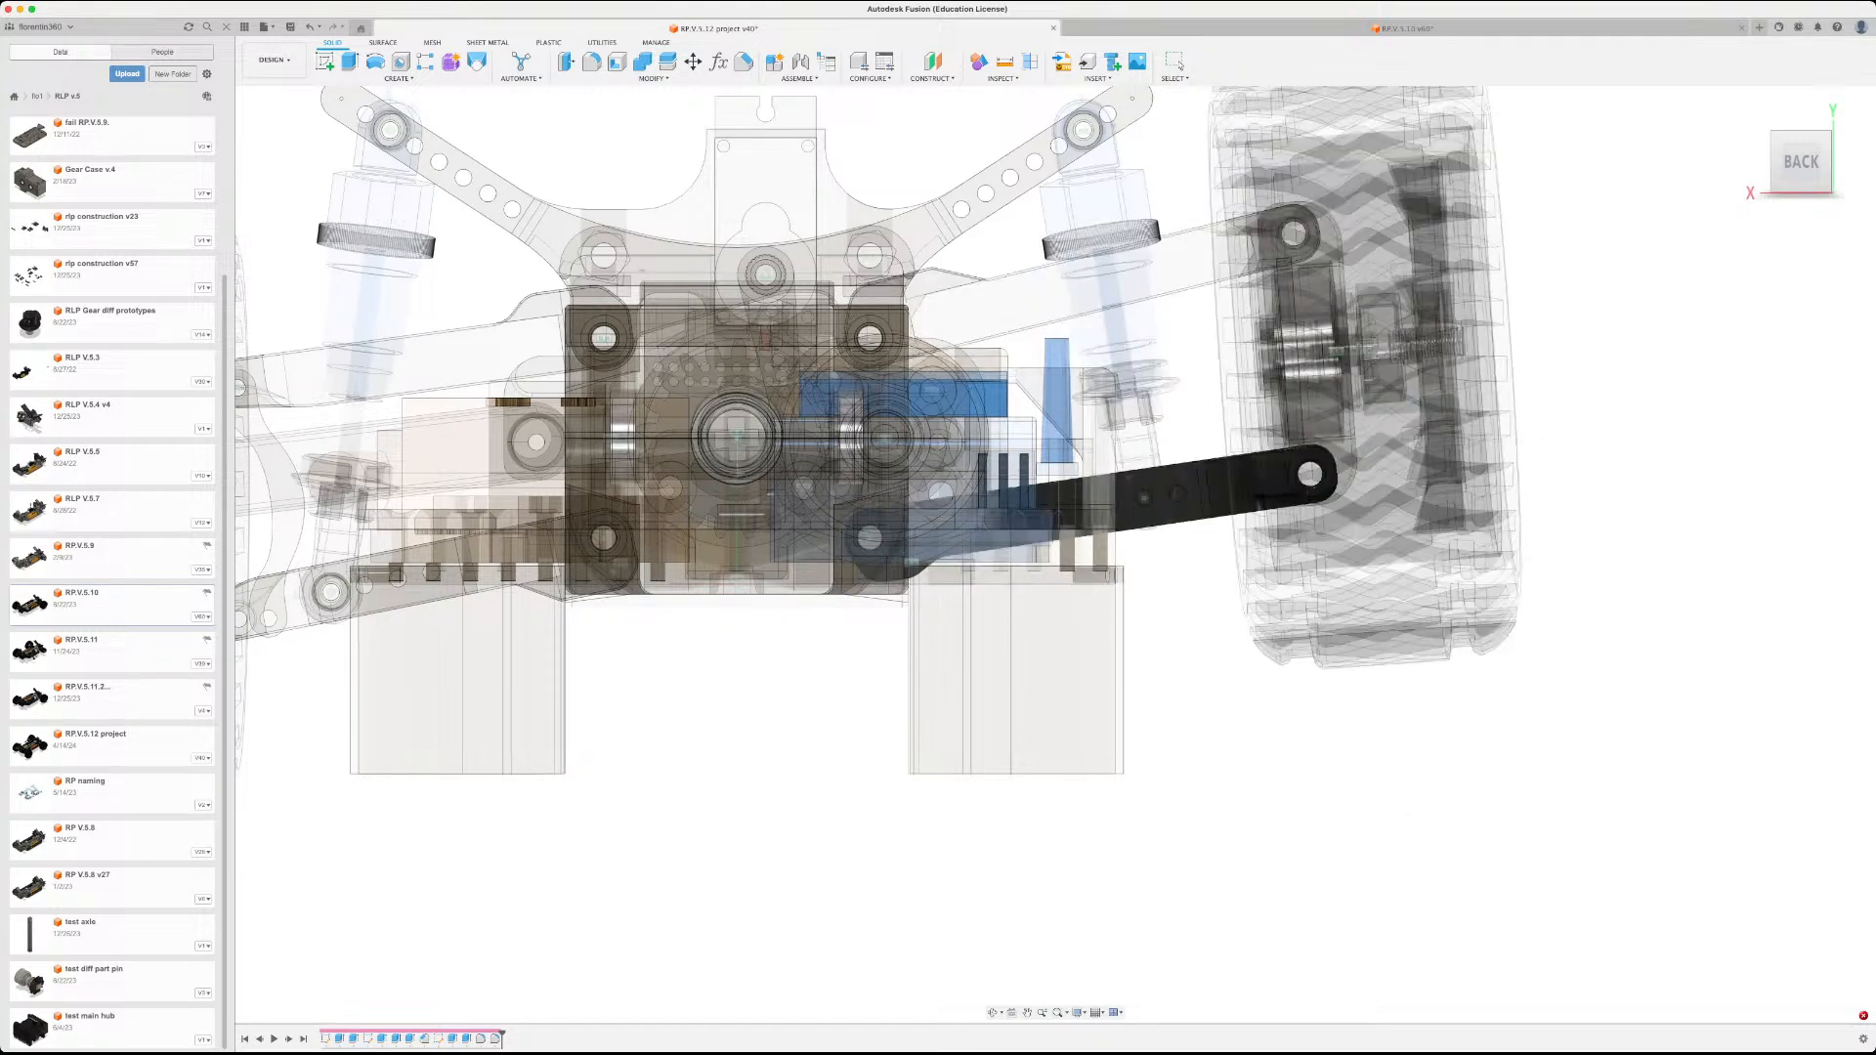
middle_drag(1285, 475, 1119, 584)
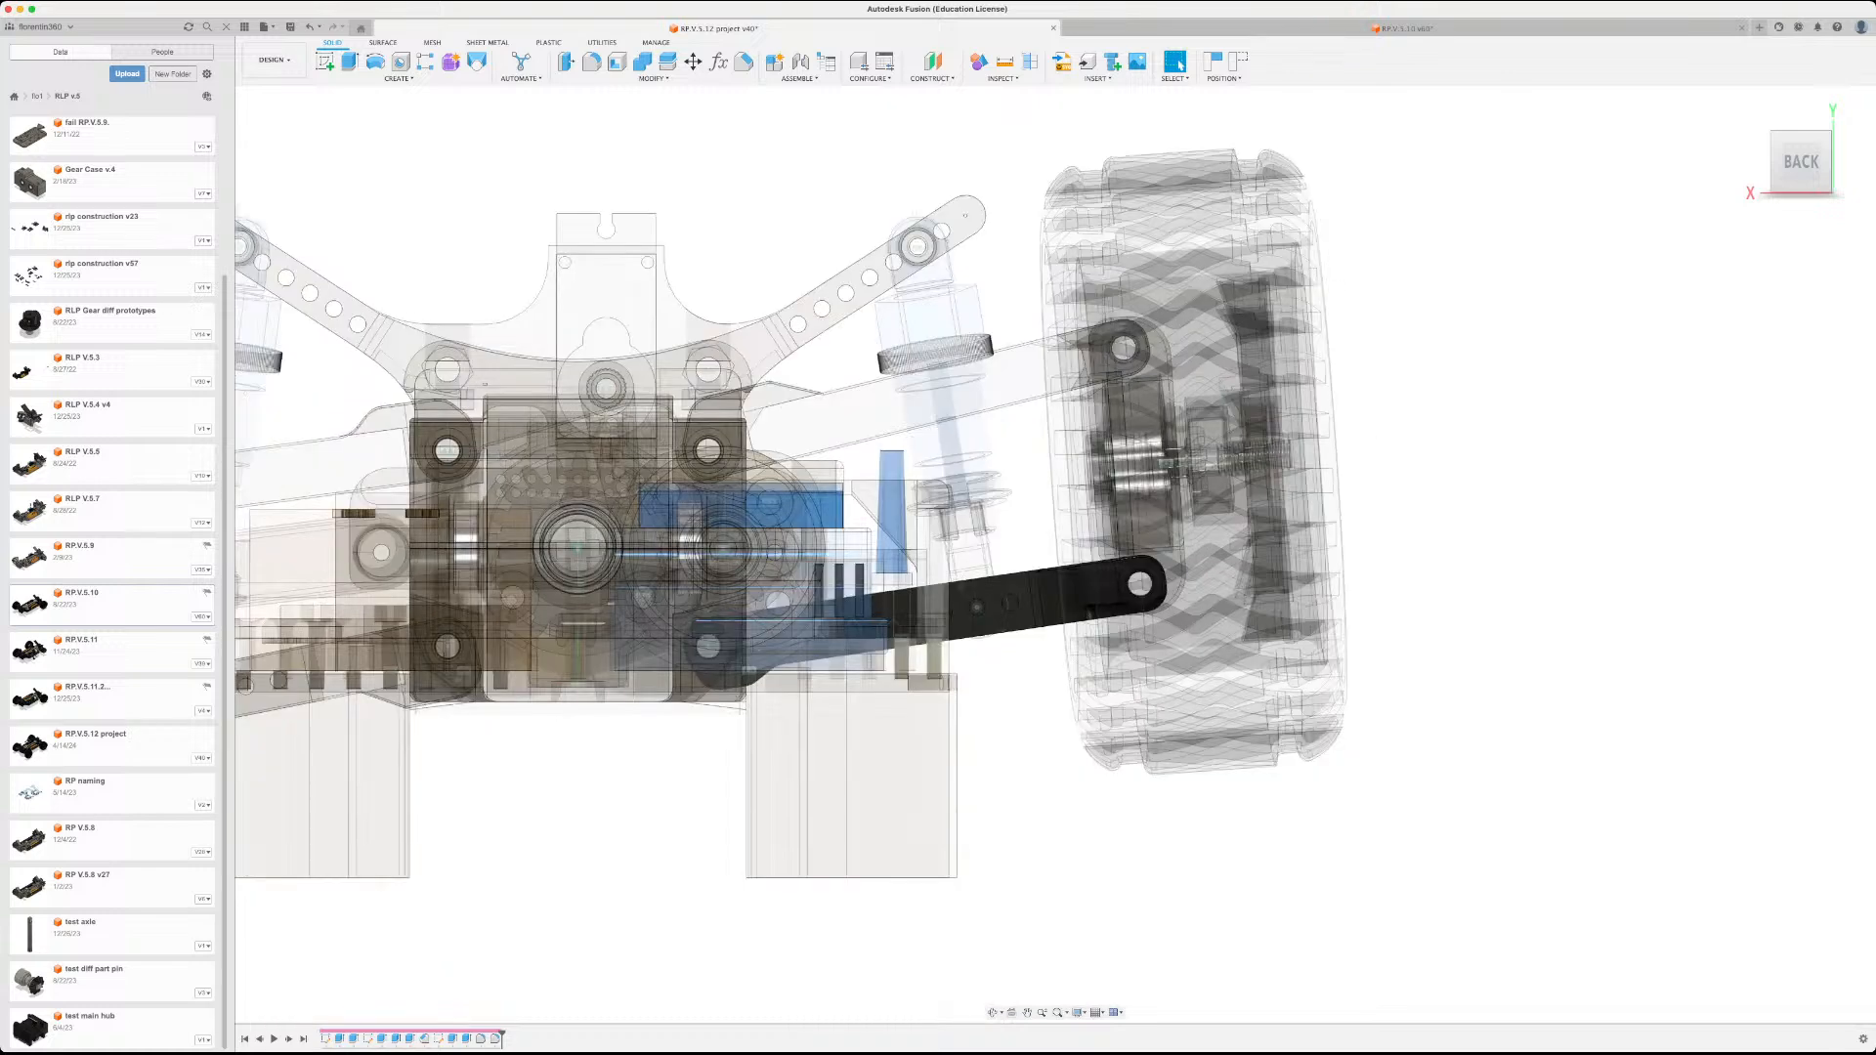
key(super+z)
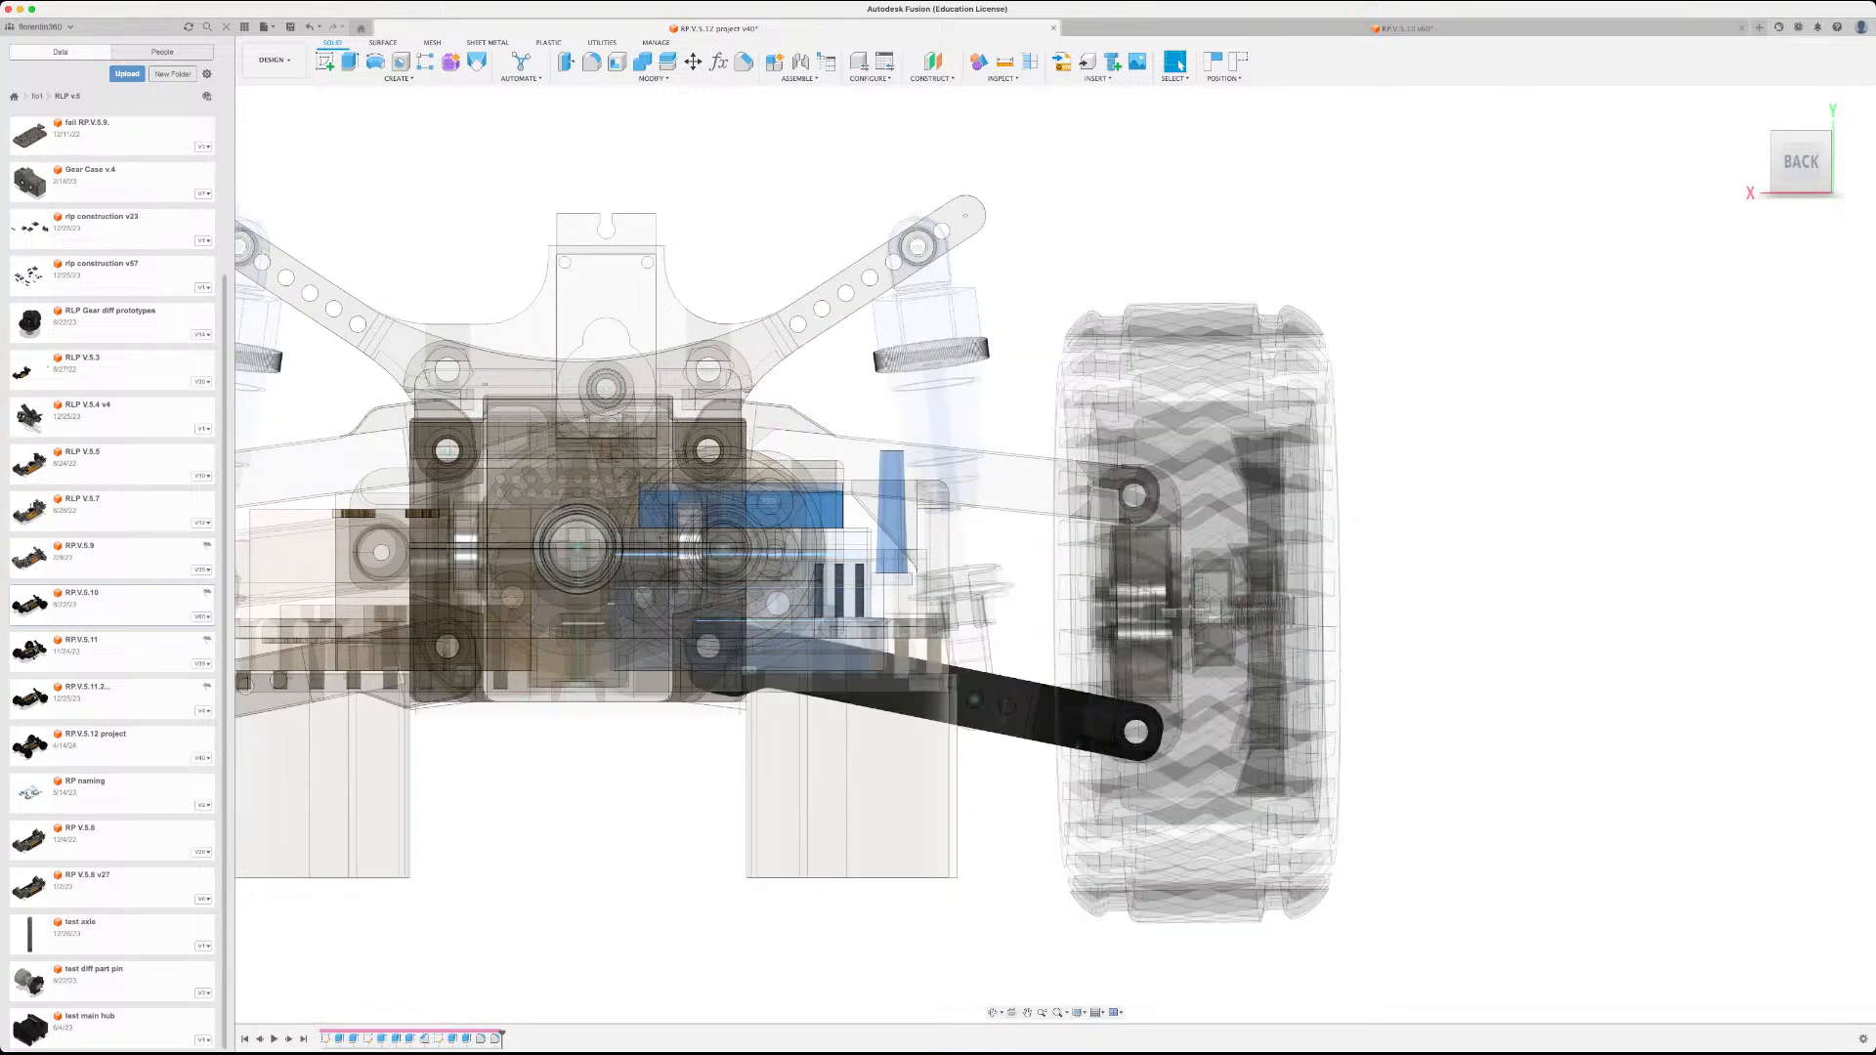
mouse_move(1117, 718)
mouse_down()
mouse_move(1121, 574)
mouse_move(1117, 721)
mouse_up()
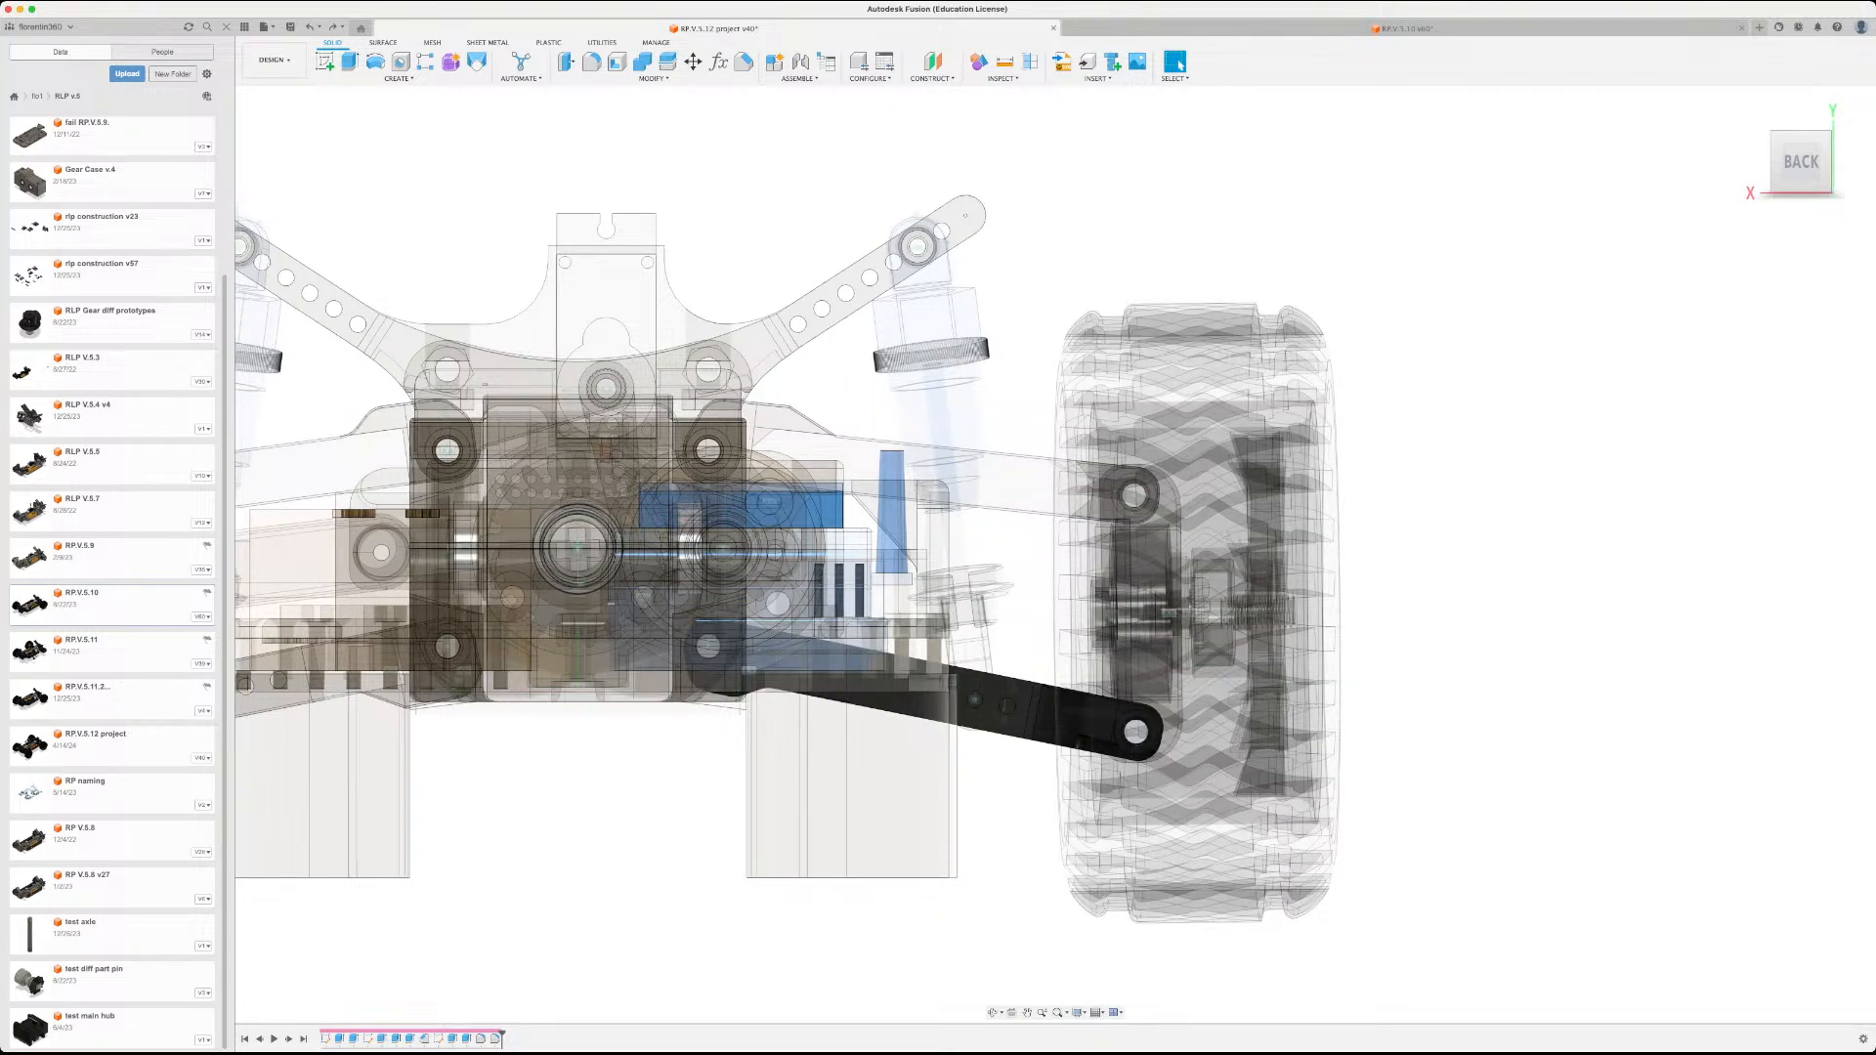
- Return to the full assembly and start a new sketch on the back face of the shock tower
click(327, 62)
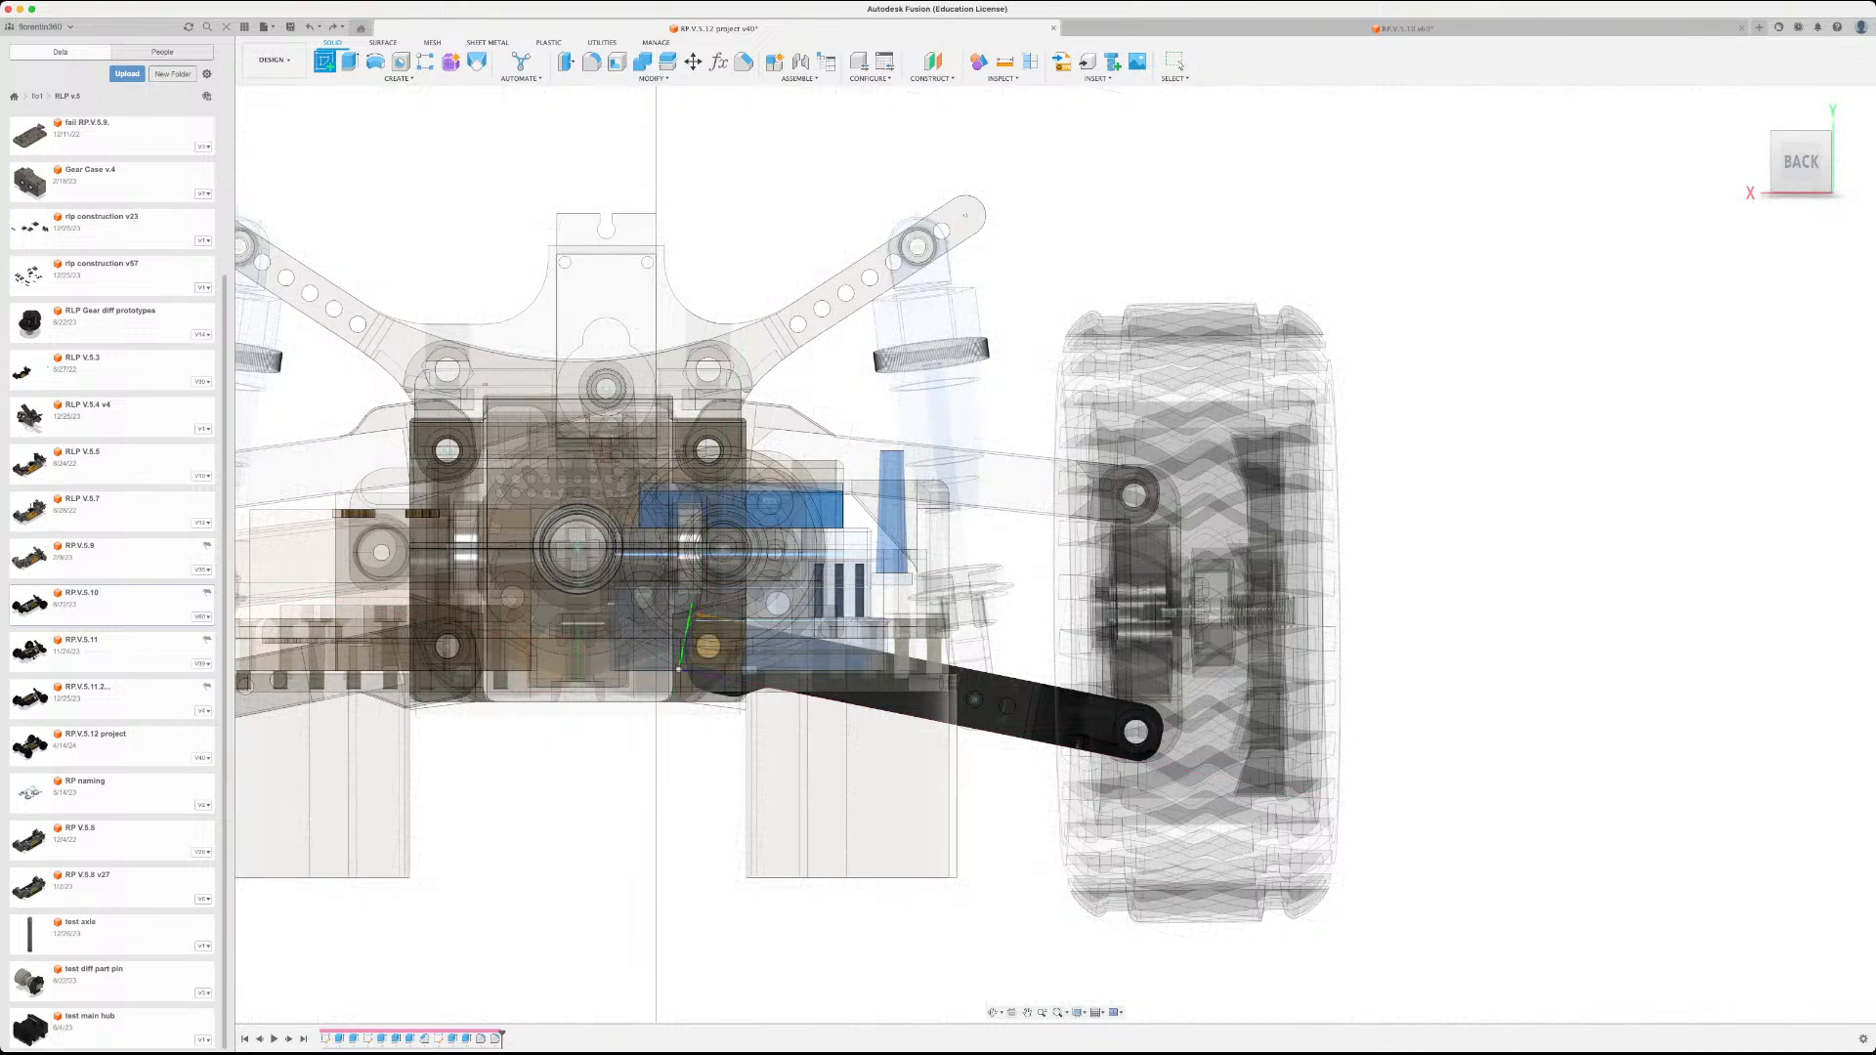
click(1175, 61)
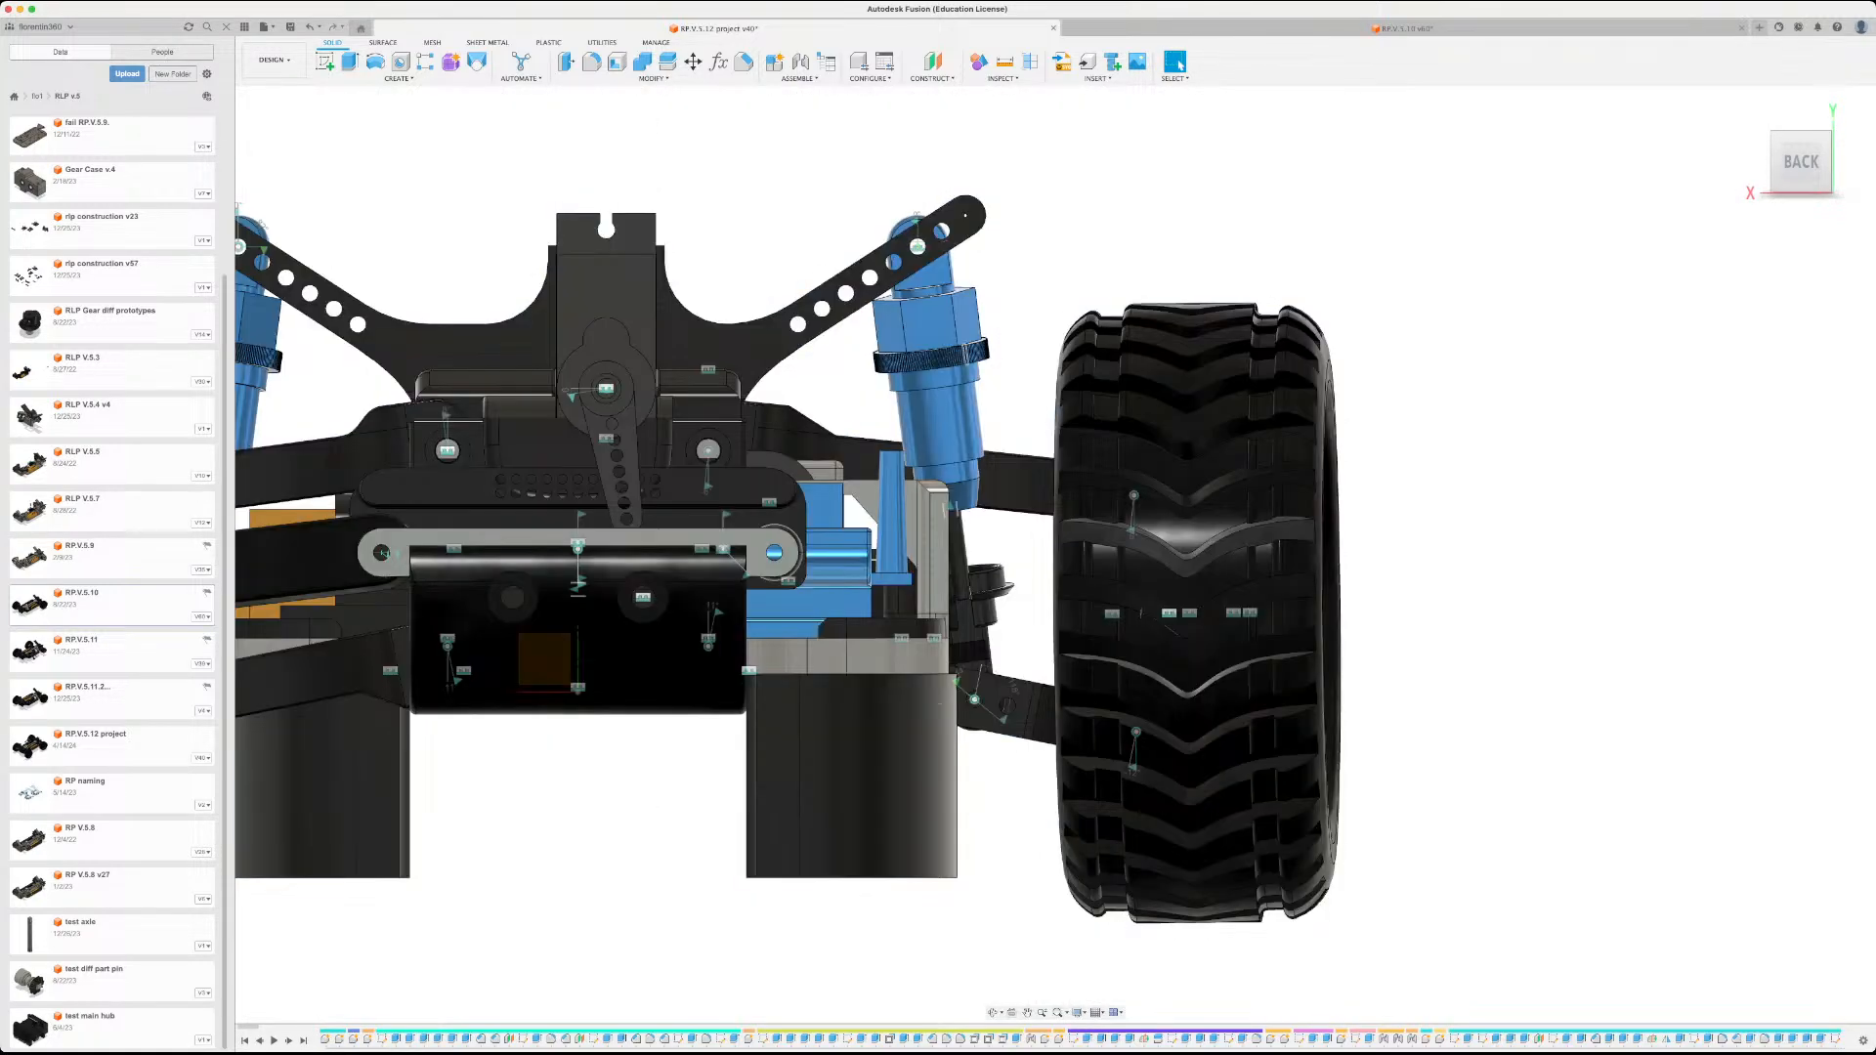
click(325, 62)
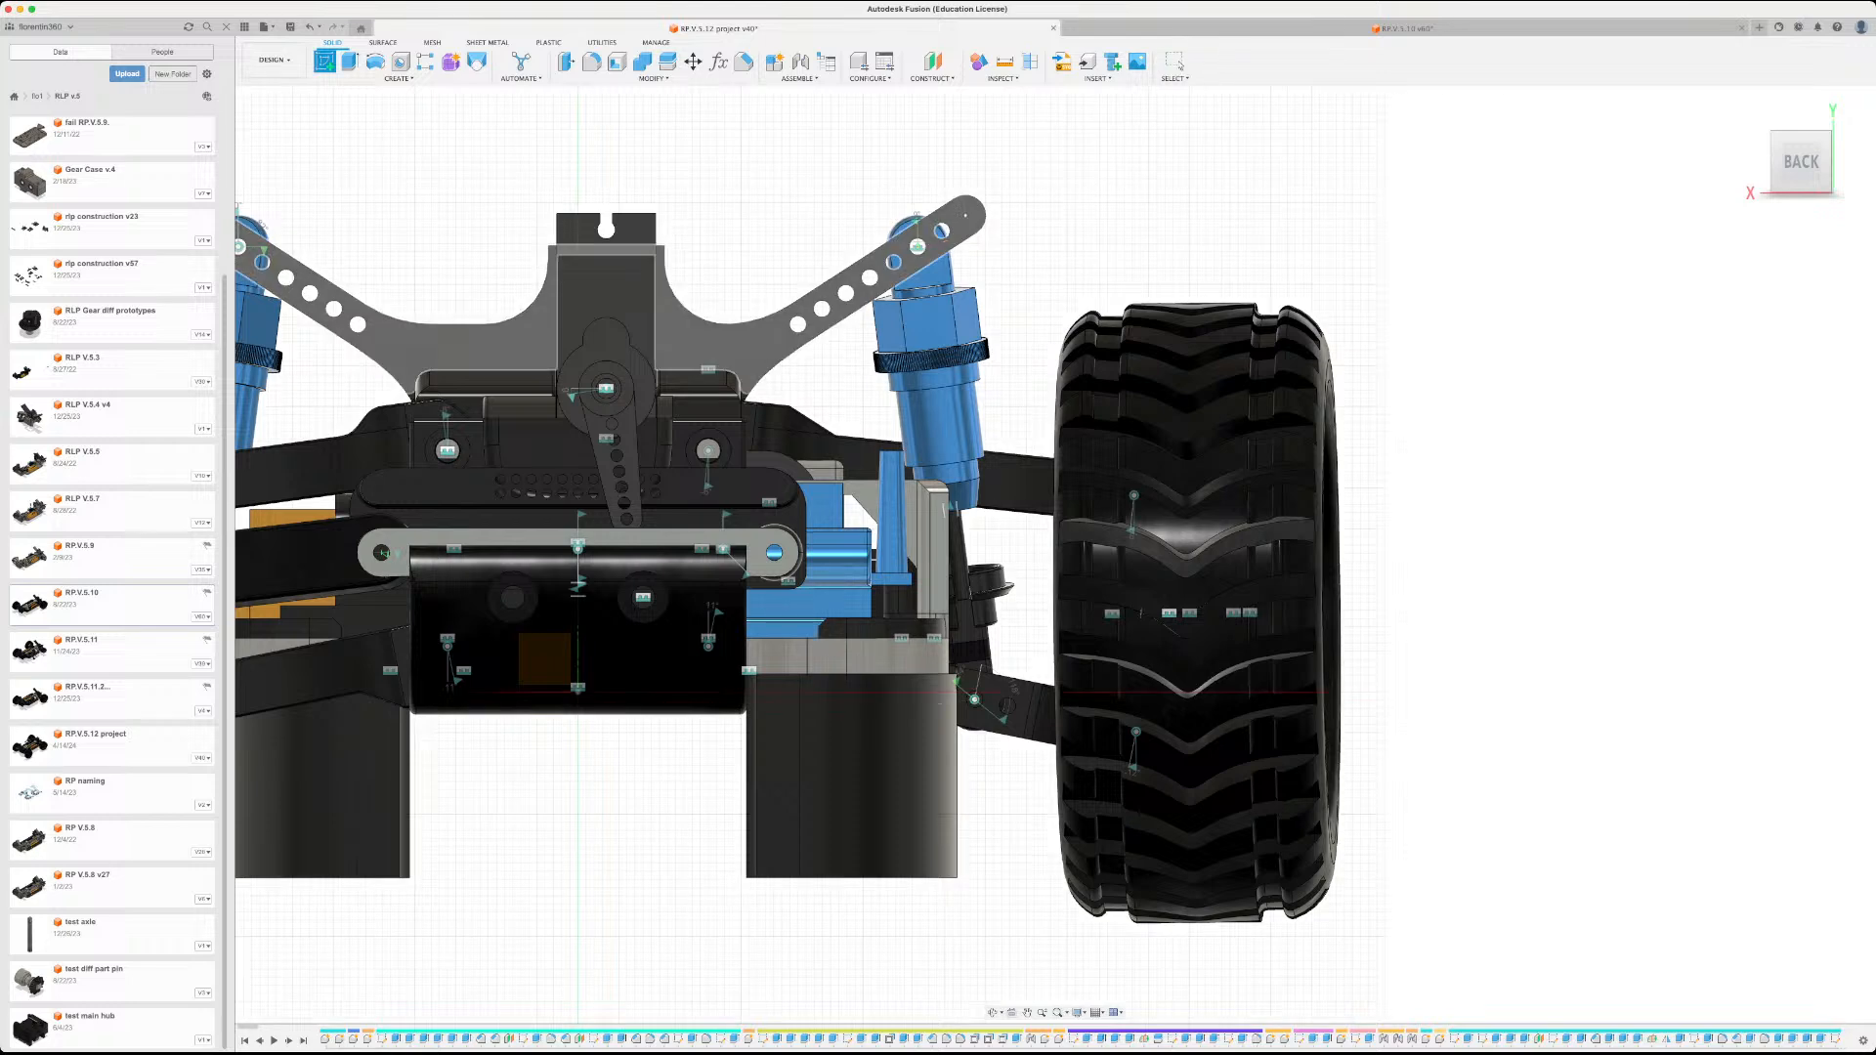
click(733, 337)
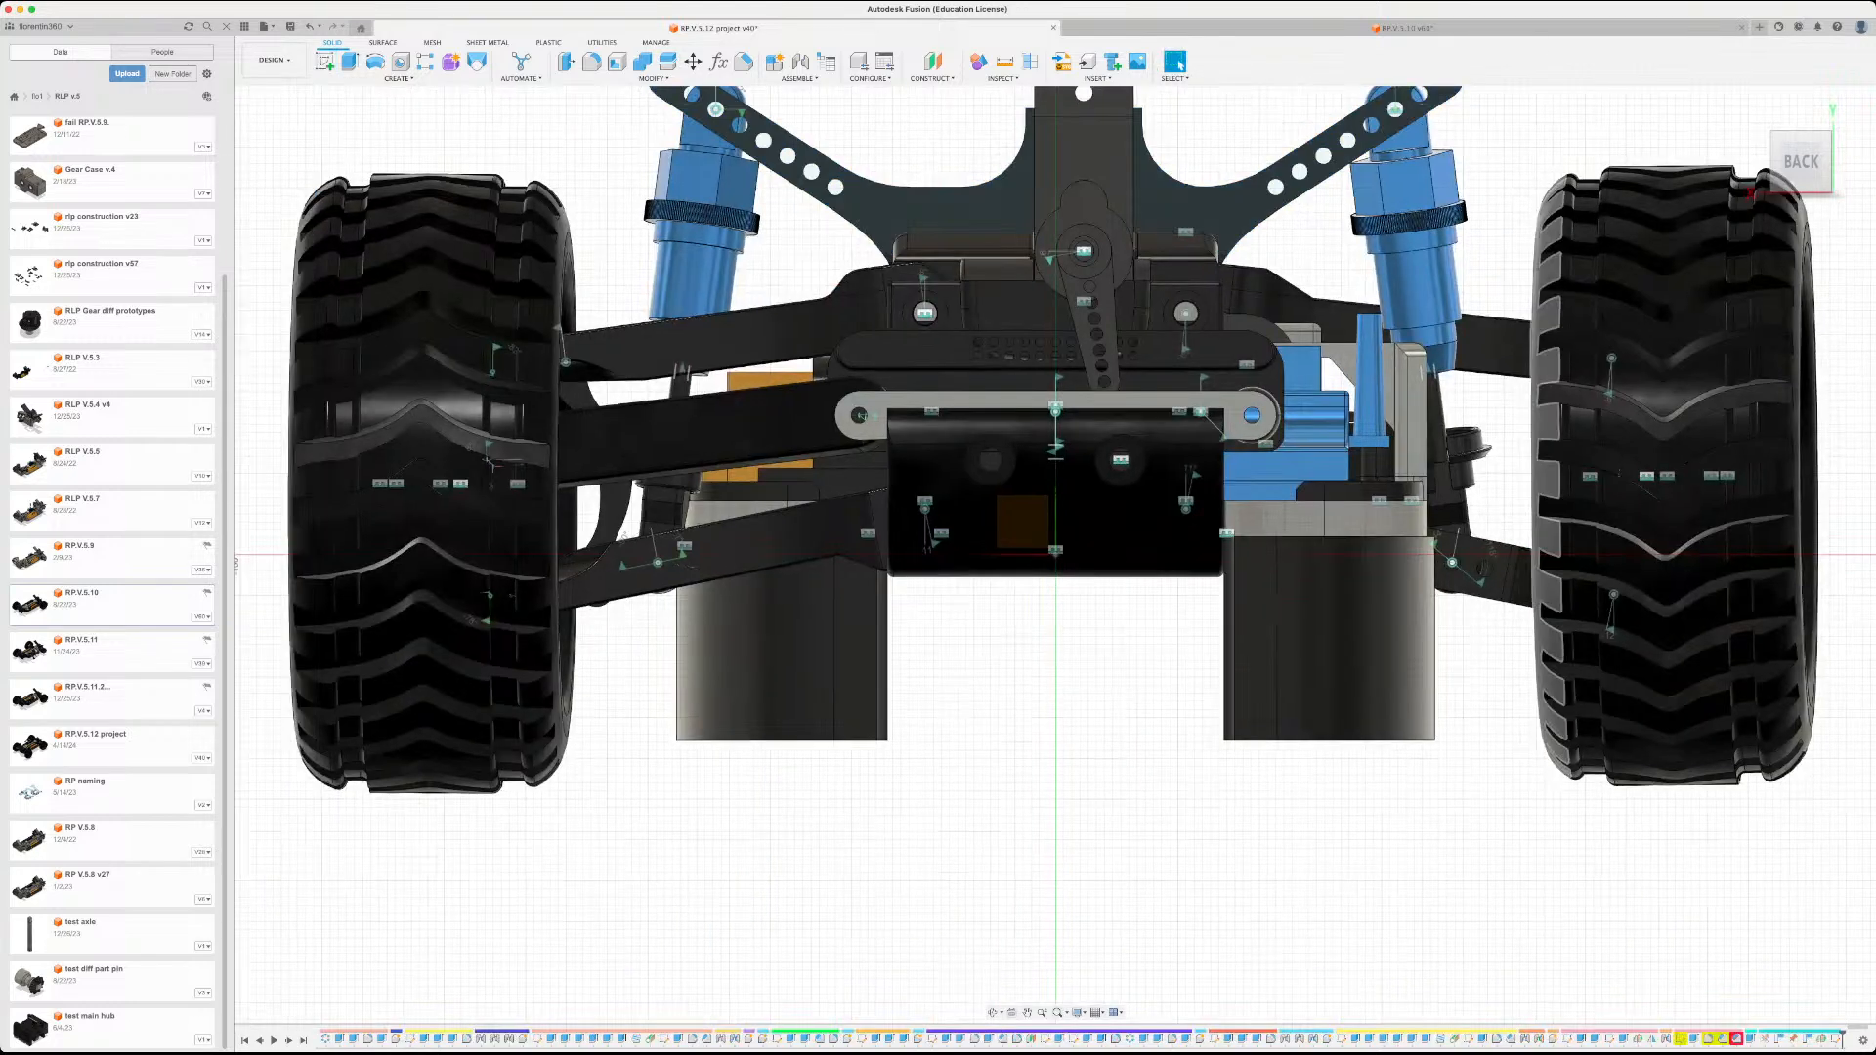
- Project the circular edge of the wheel's inner rim opening into the new sketch and return to the back view
shift+middle_drag(1560, 587, 1501, 342)
middle_drag(1413, 762, 1392, 587)
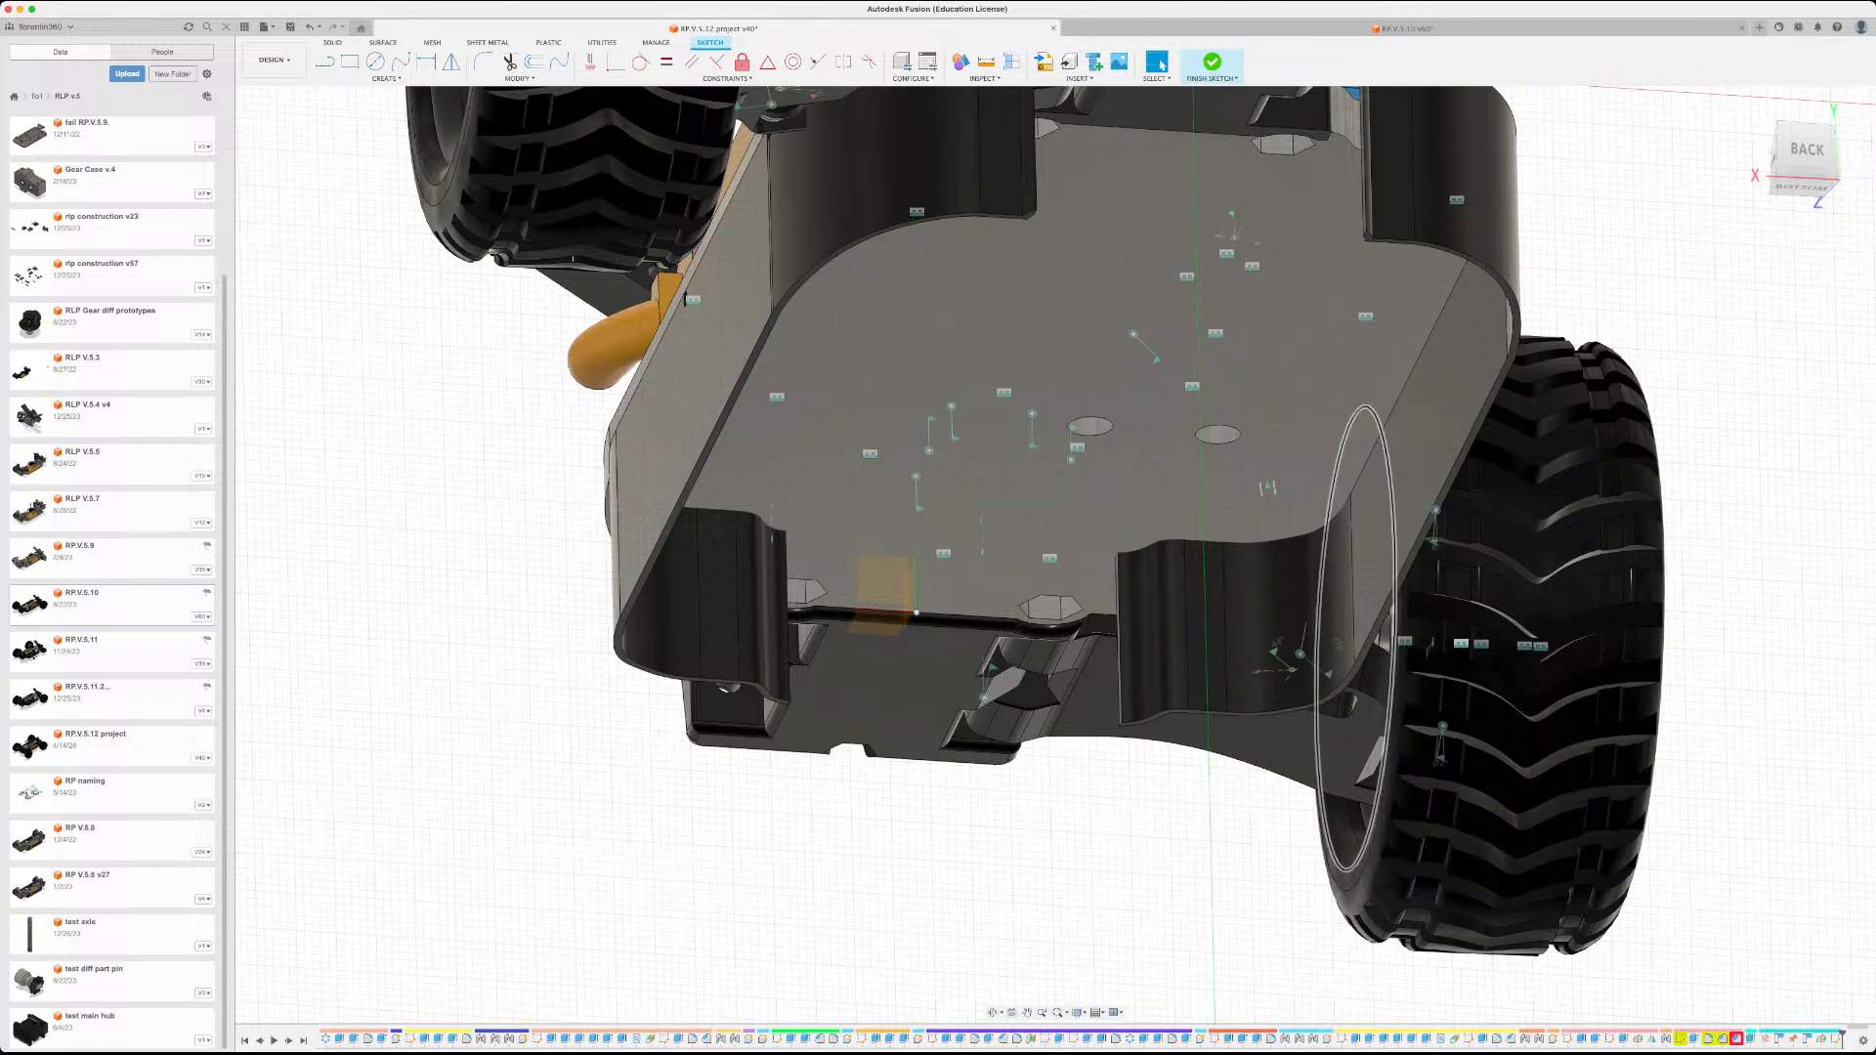
click(1393, 596)
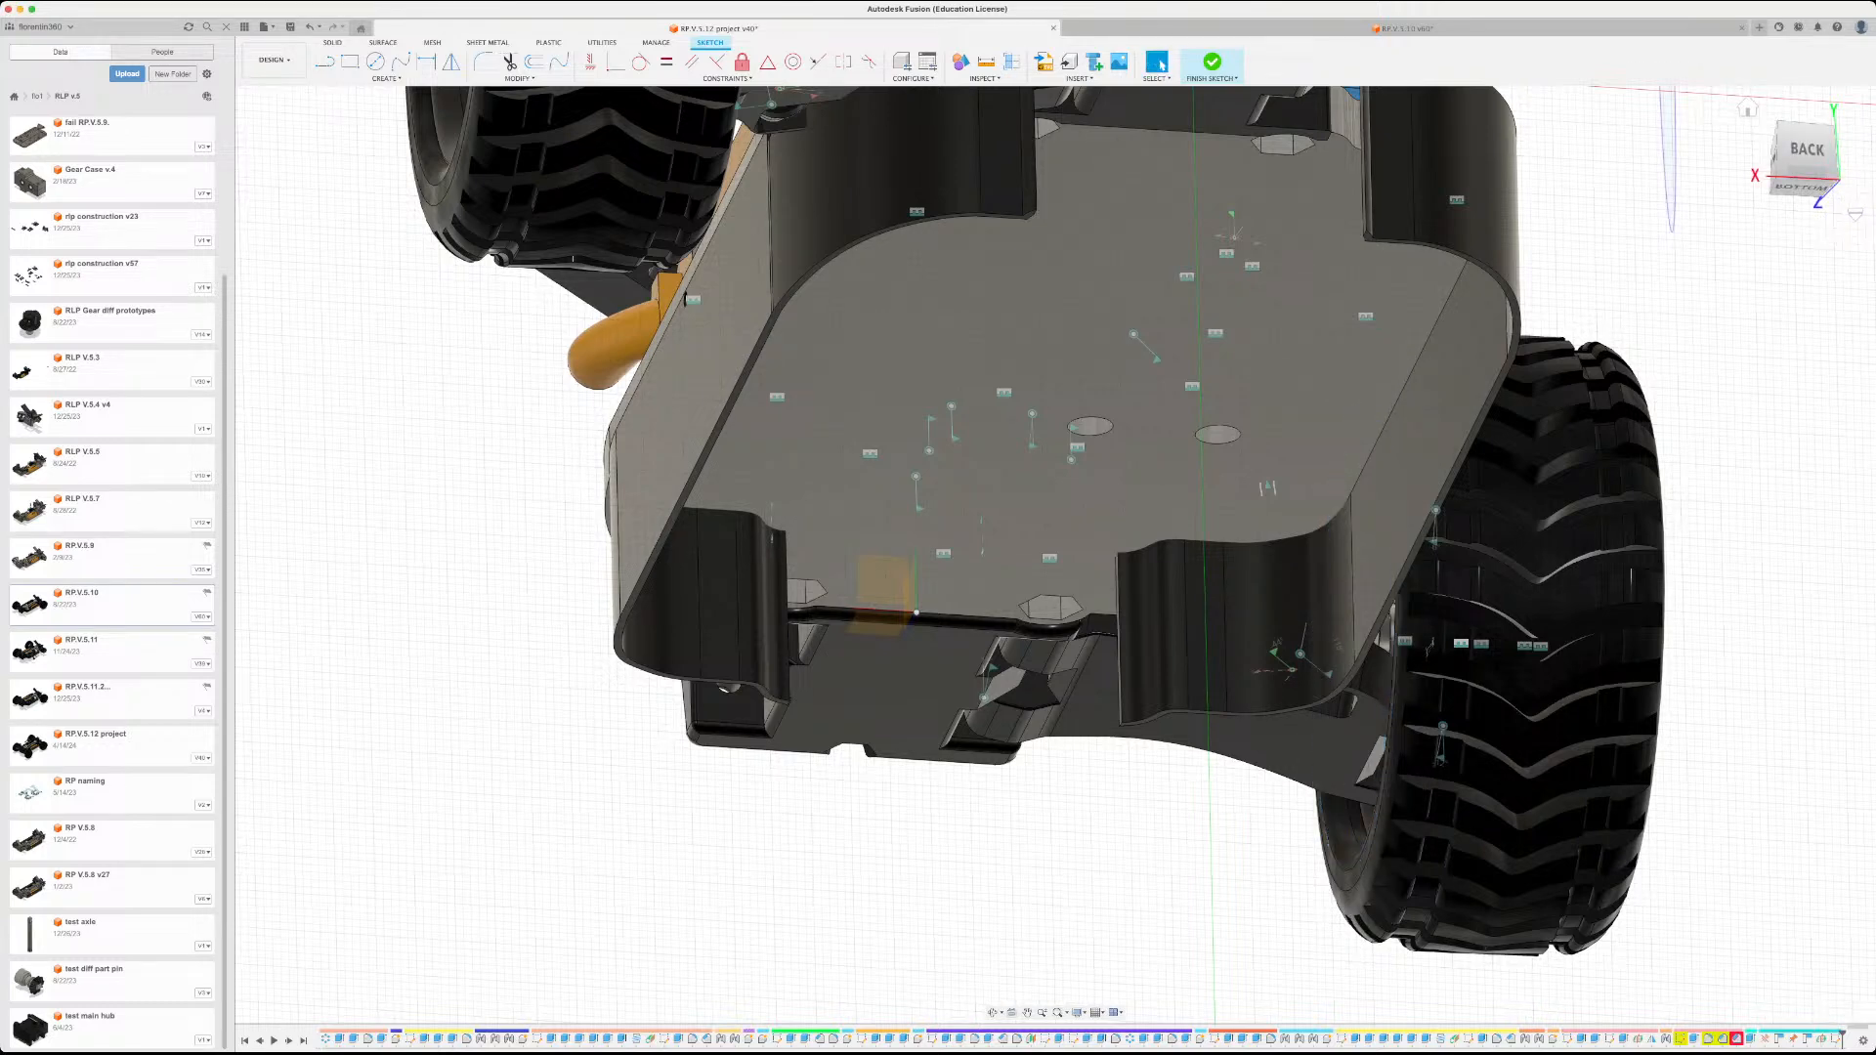
click(1807, 150)
middle_drag(1669, 208, 1368, 692)
- Draw a line joining the lowest and highest points of the projected rim outline
scroll(1368, 692, up, 4)
key(l)
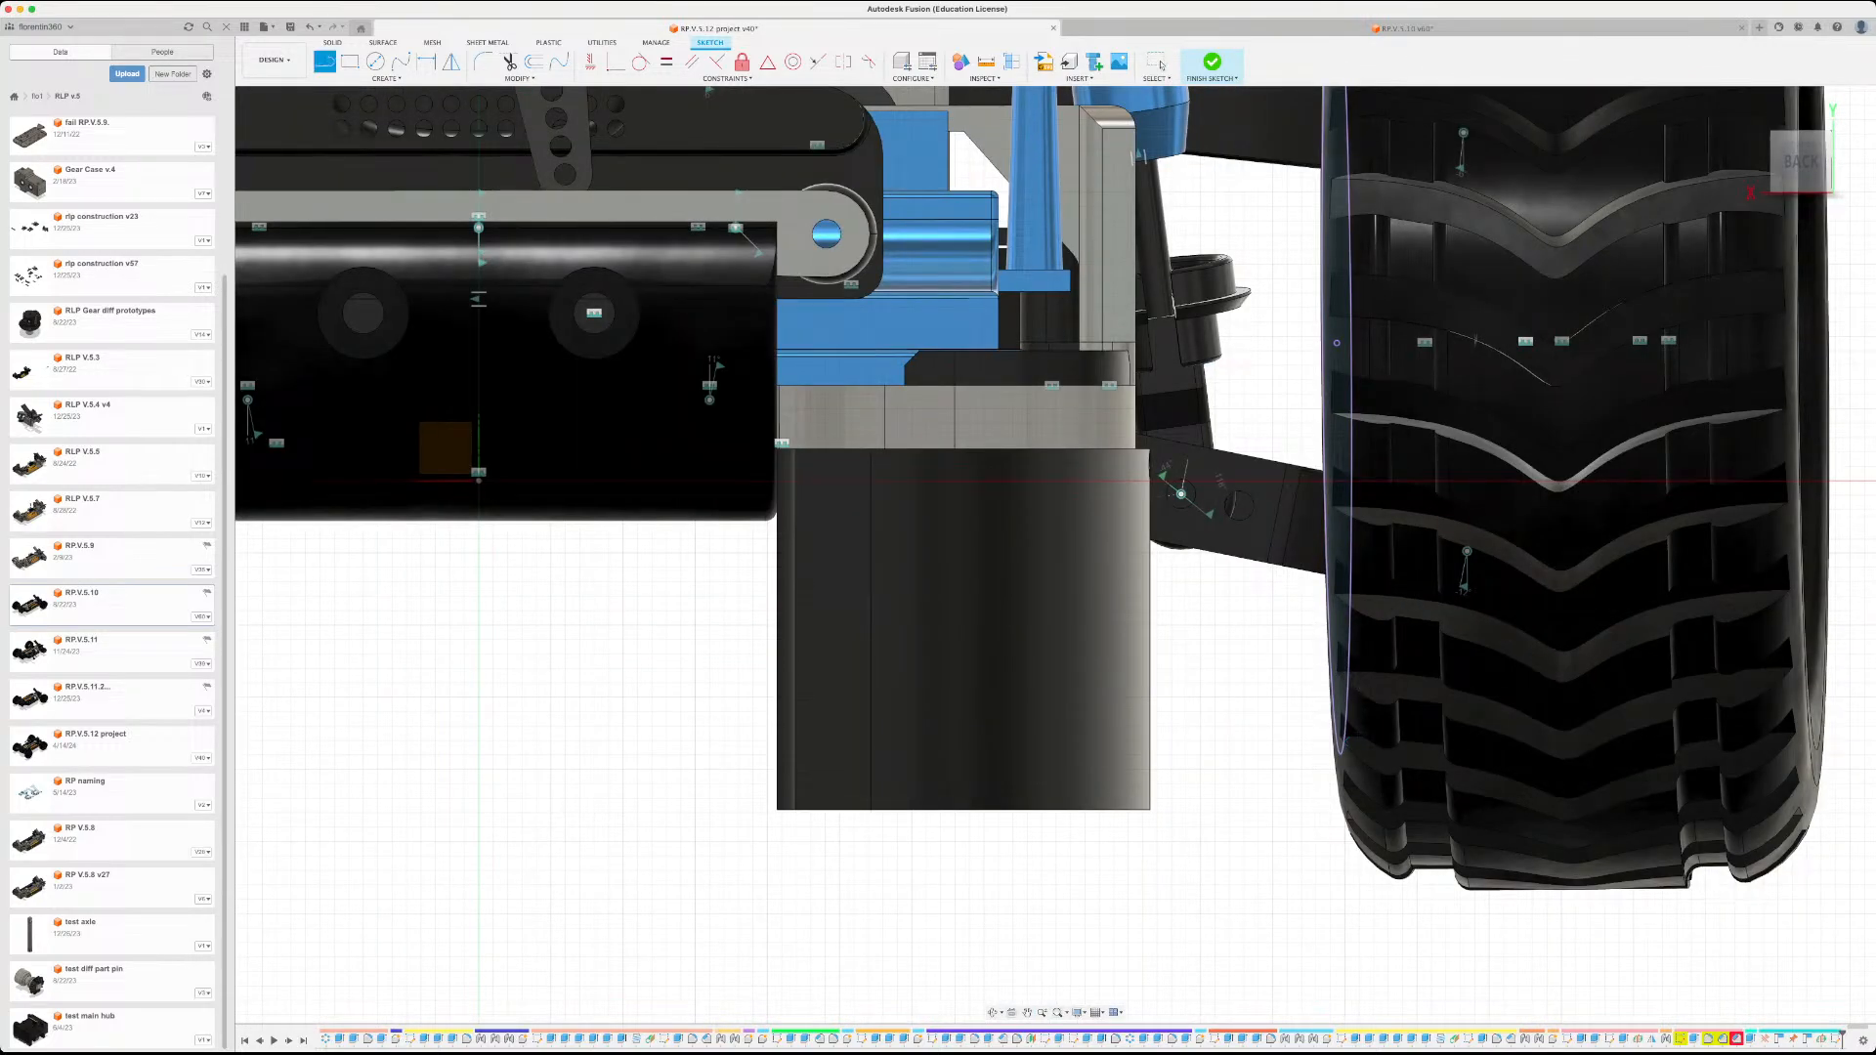
click(1340, 753)
middle_drag(1379, 608, 1348, 793)
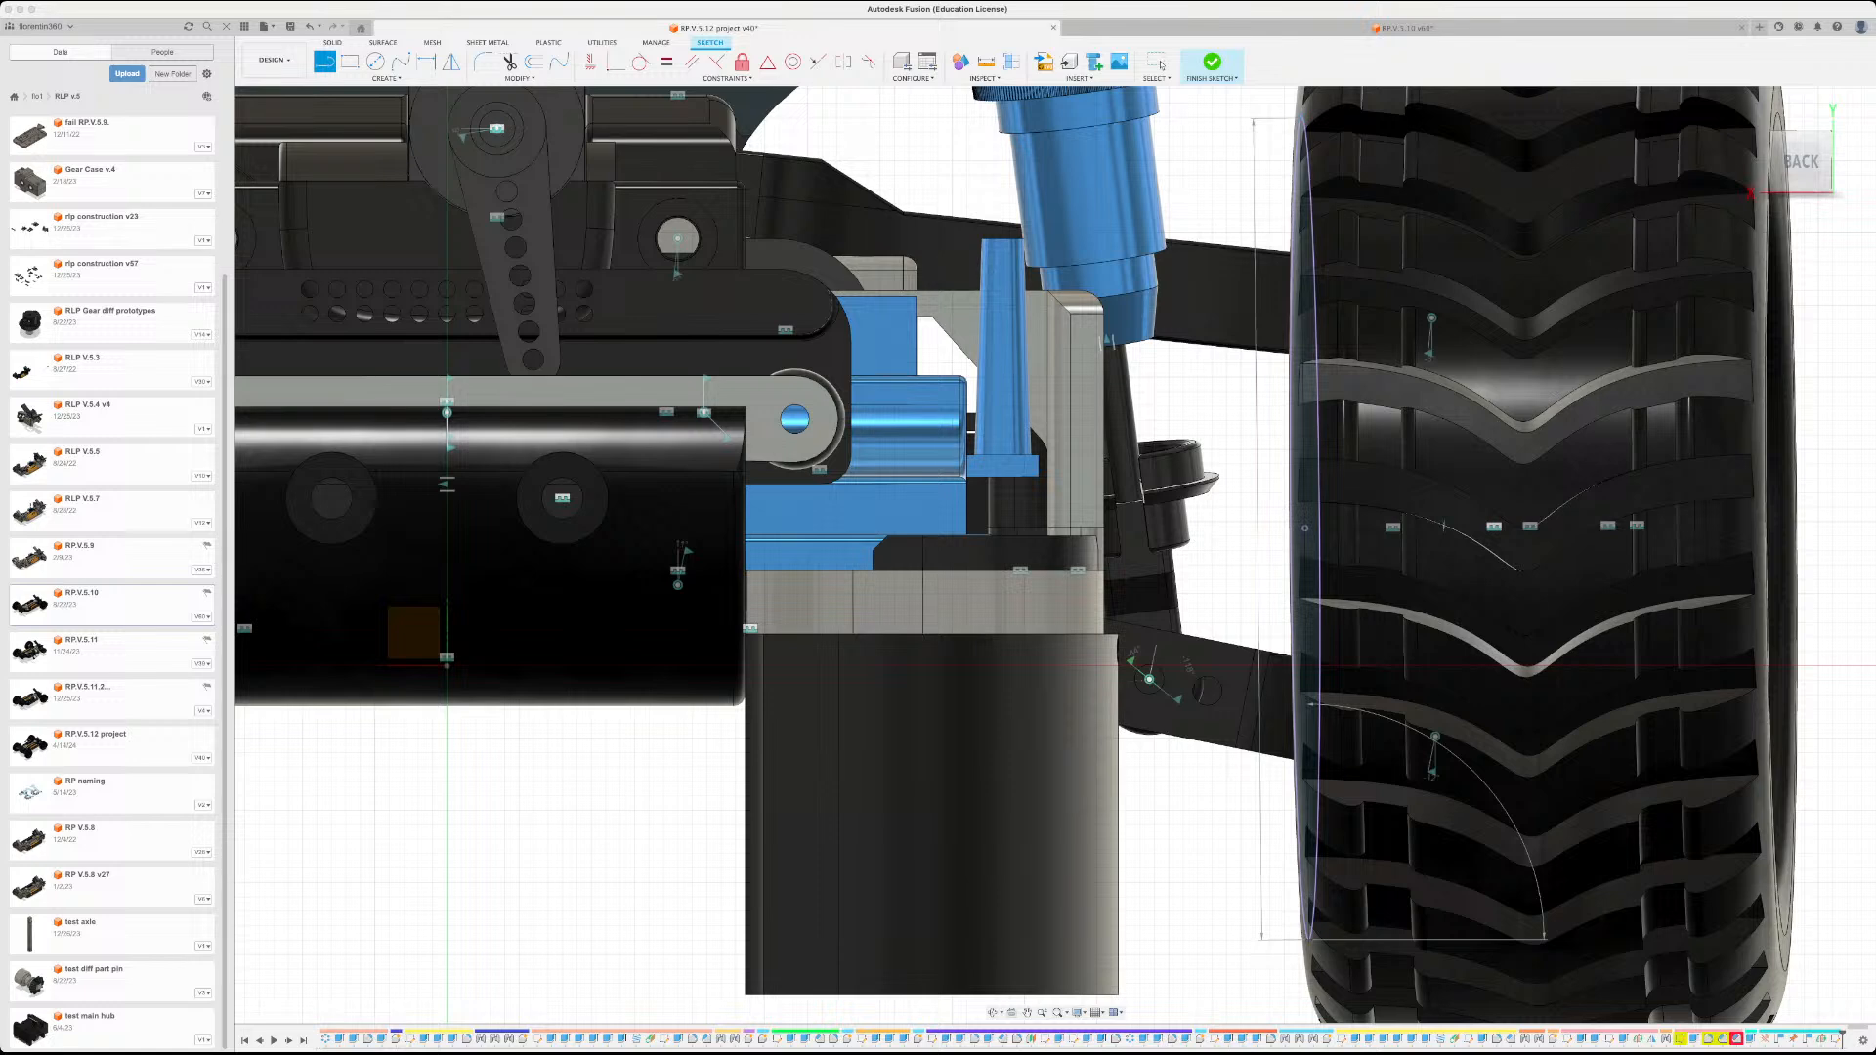
key(Escape)
key(l)
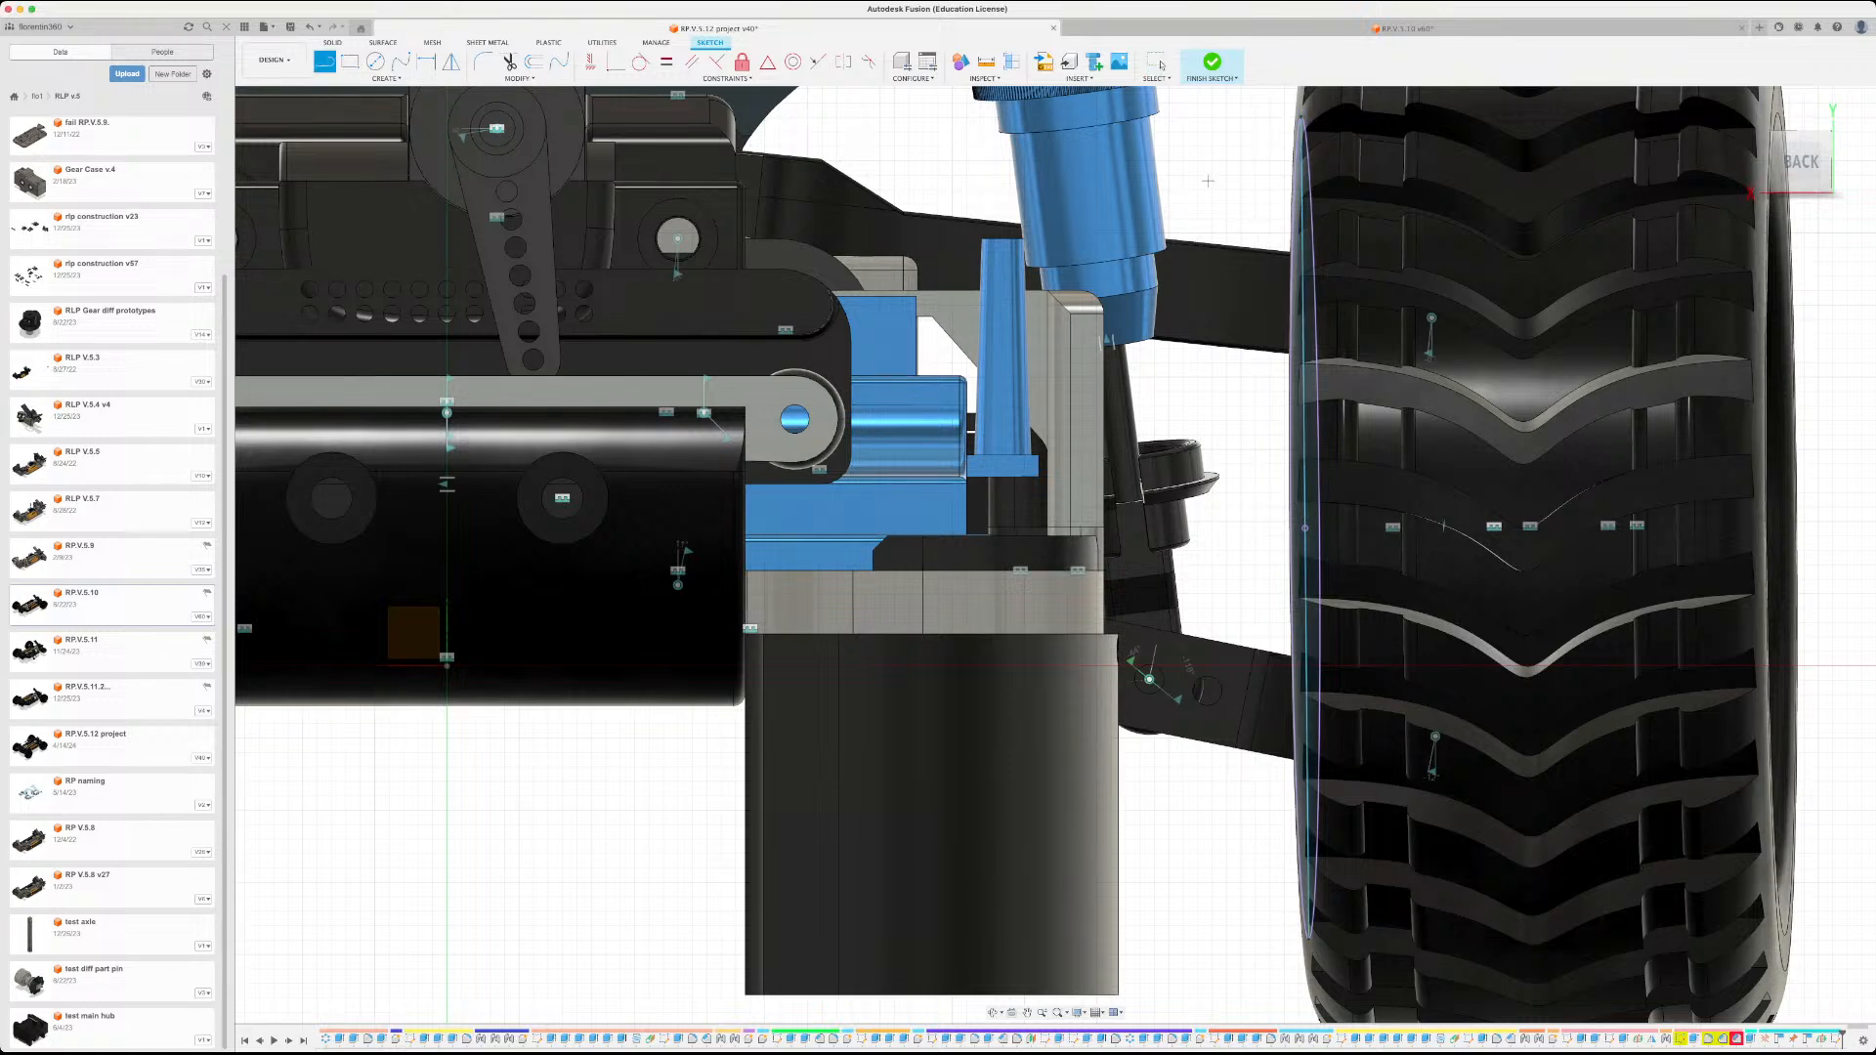
- Dimension the angle between the rim line and a short vertical reference line, and undo the whole alignment sketch
key(Escape)
key(d)
click(1209, 206)
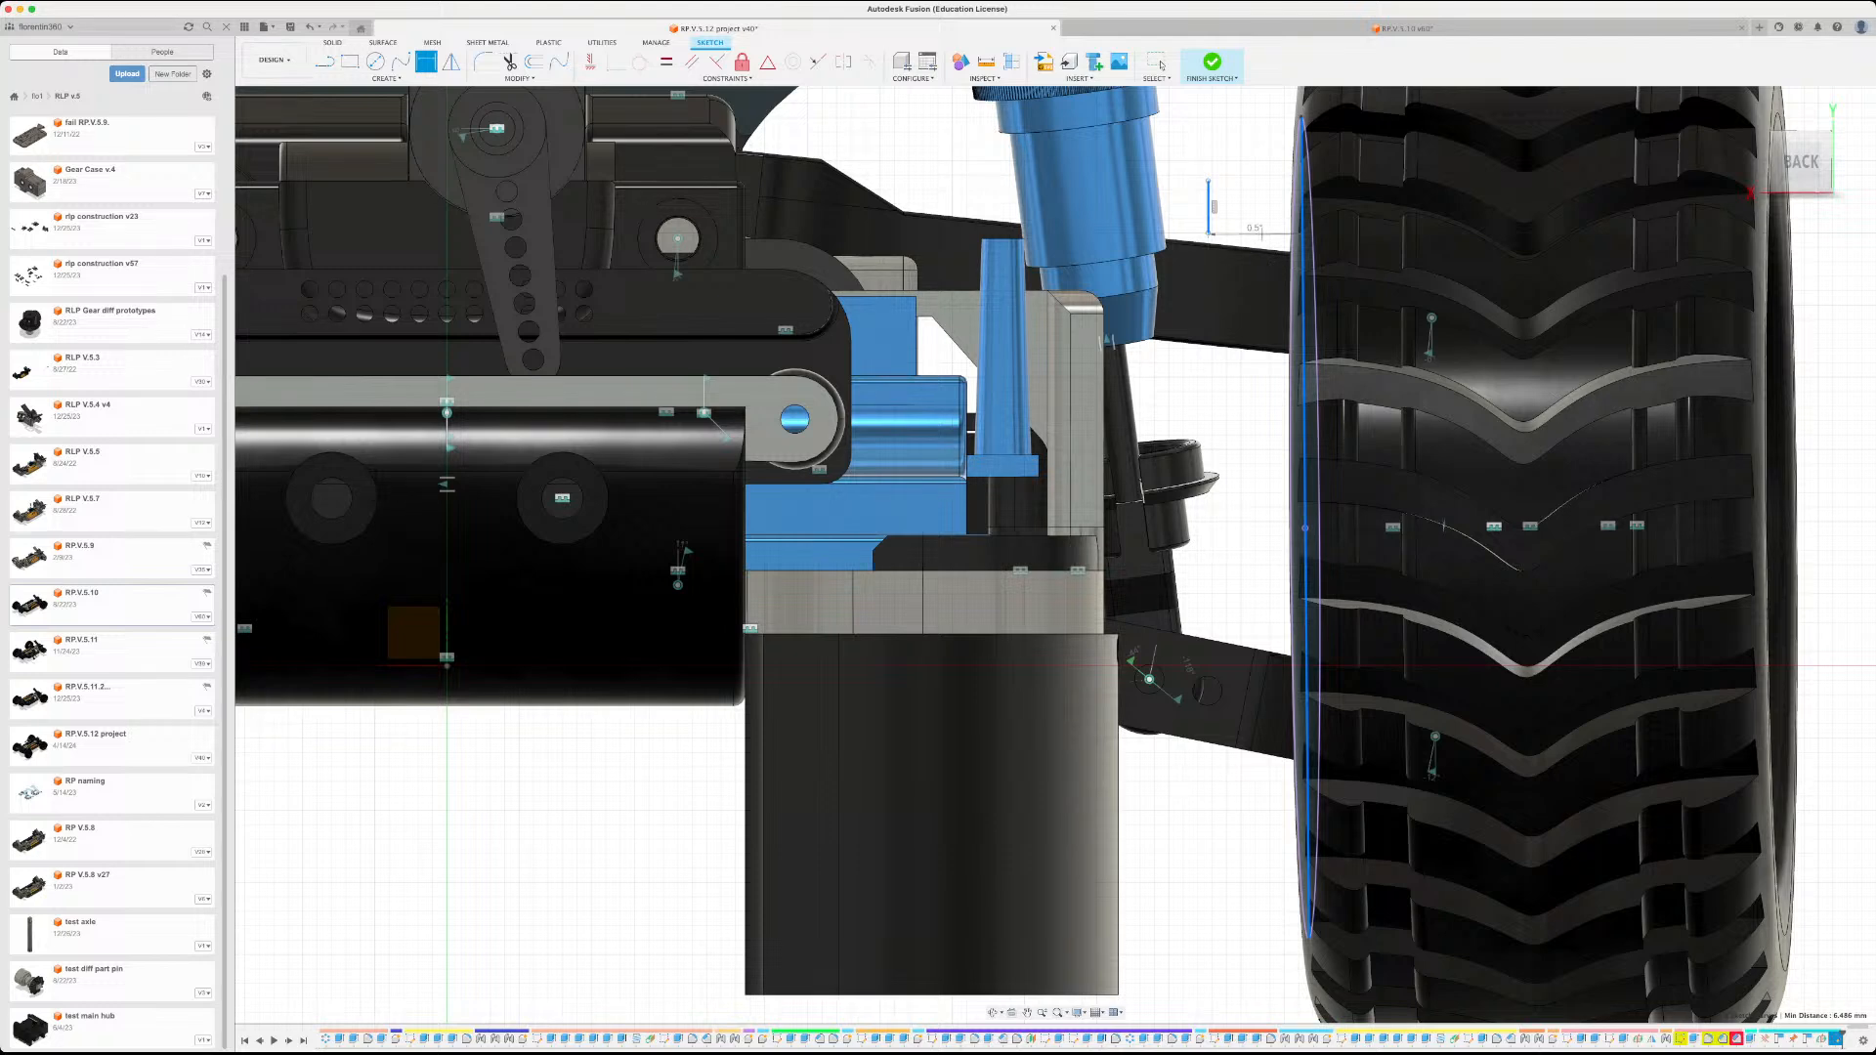
key(Escape)
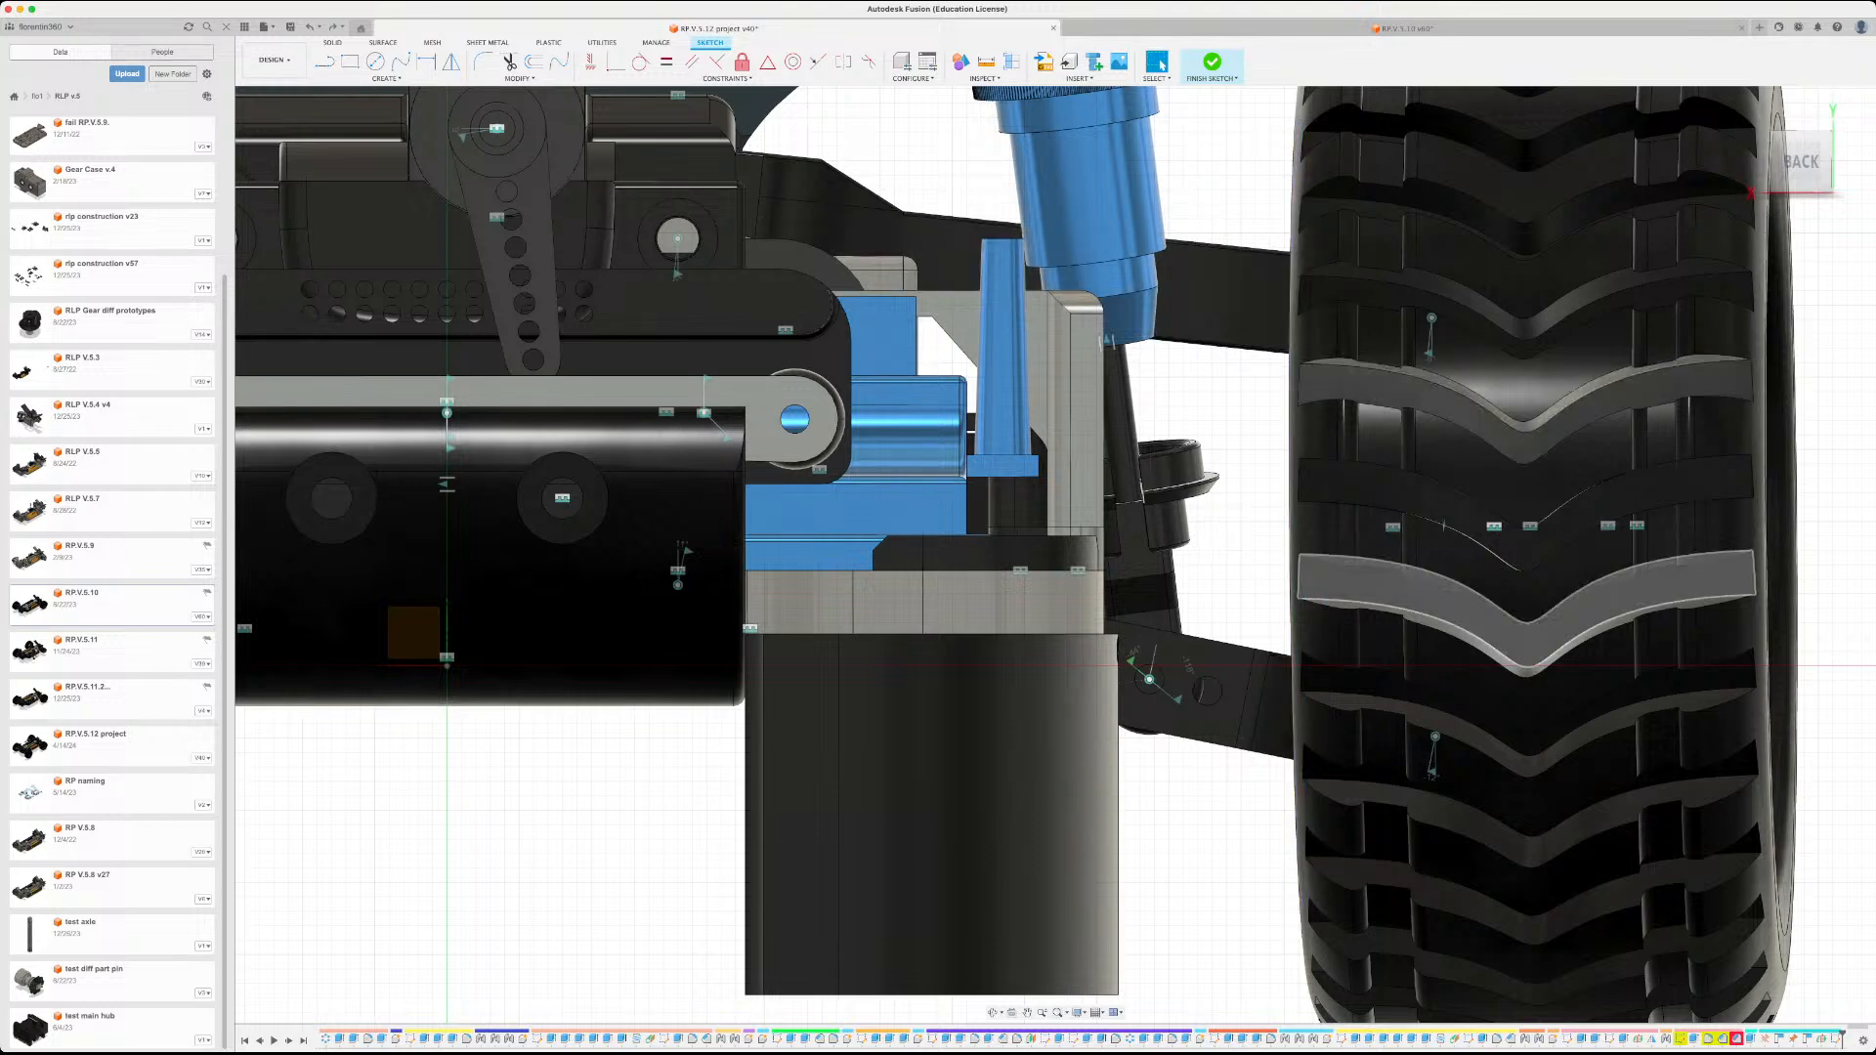
key(super+z)
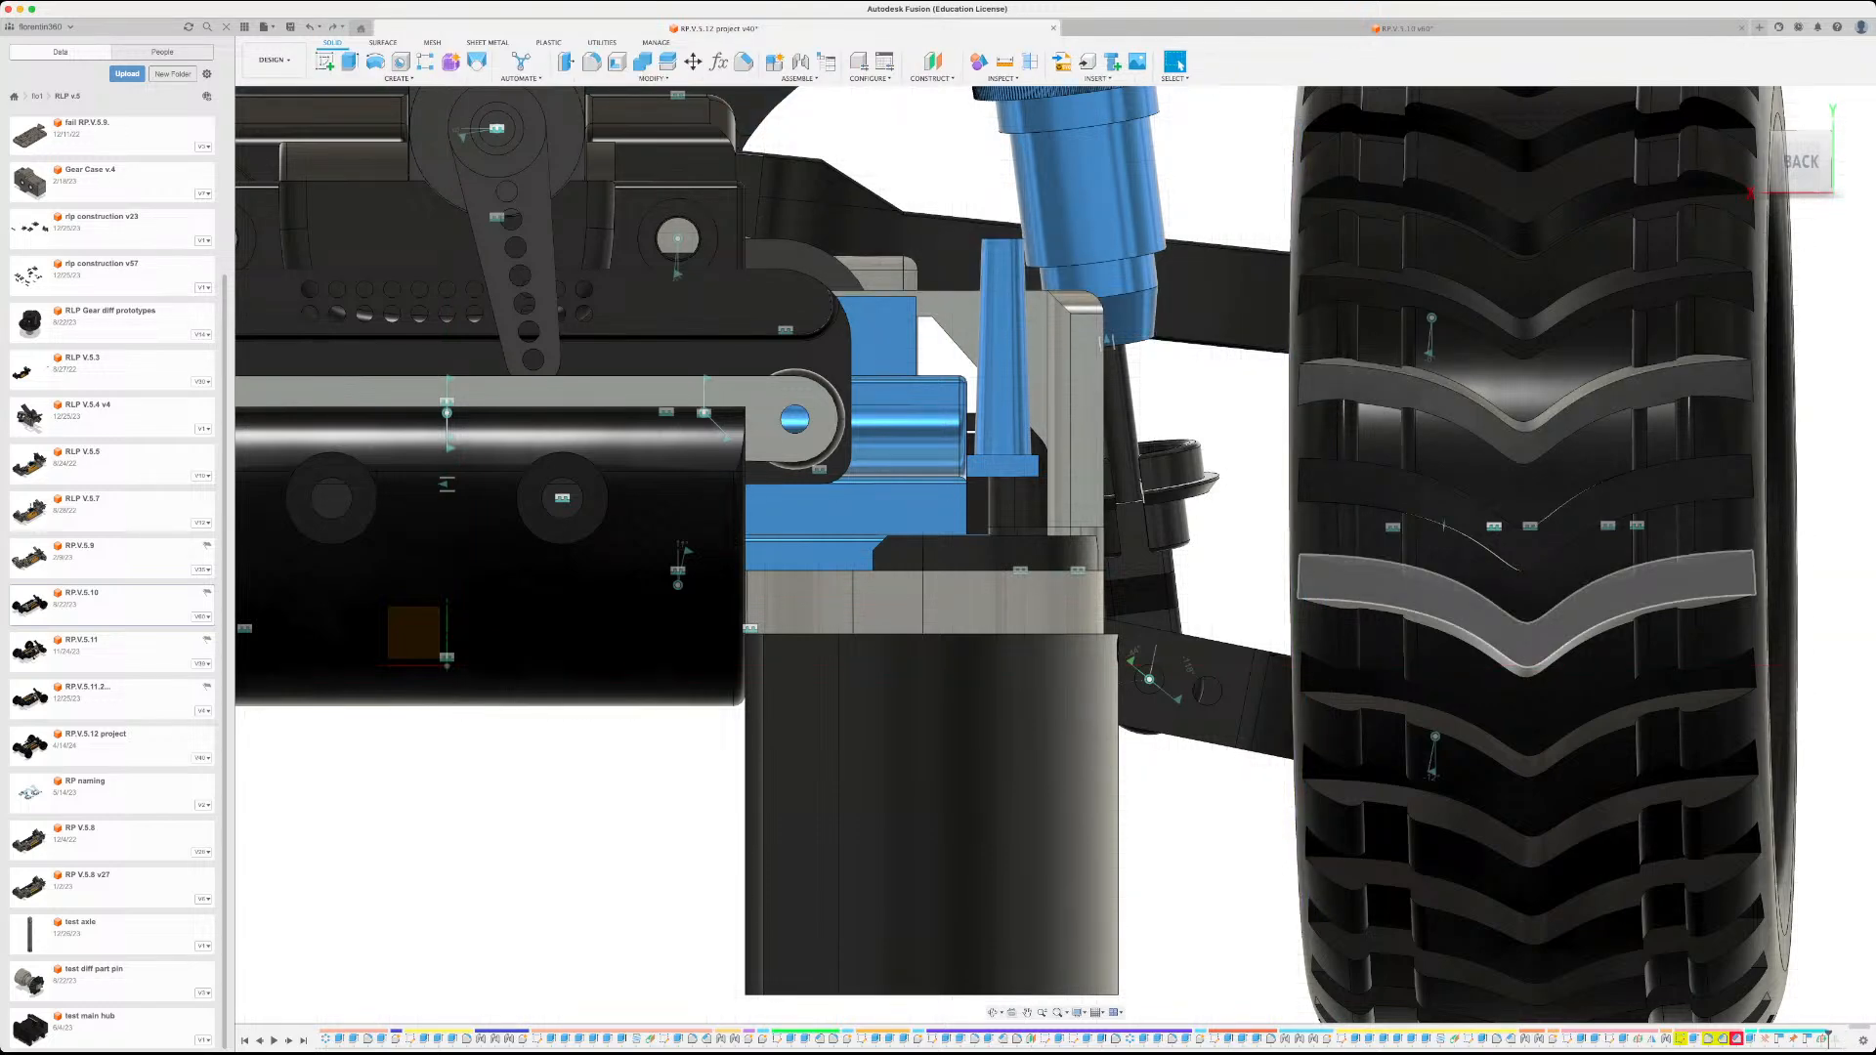
- Open the first sketch of the lower suspension arm for inspection, close it and return to the full assembly
scroll(1371, 582, down, 5)
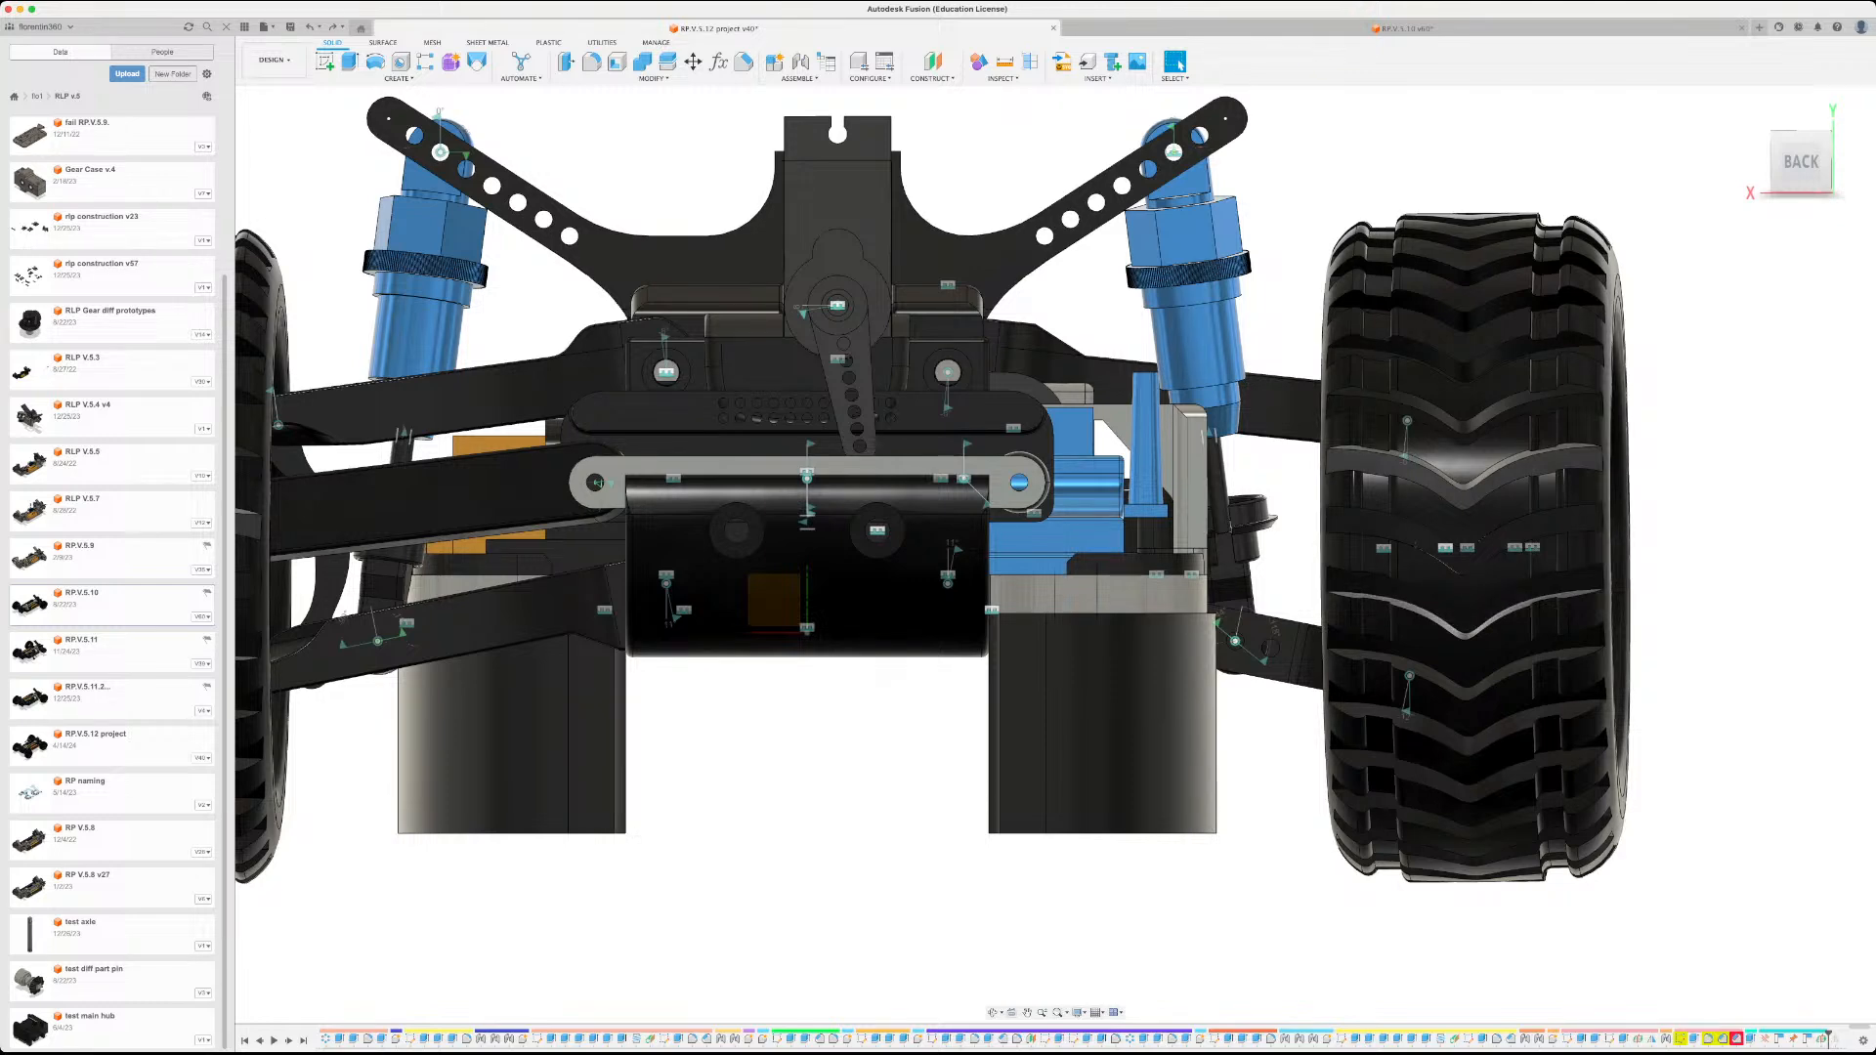
double_click(1298, 657)
double_click(325, 1039)
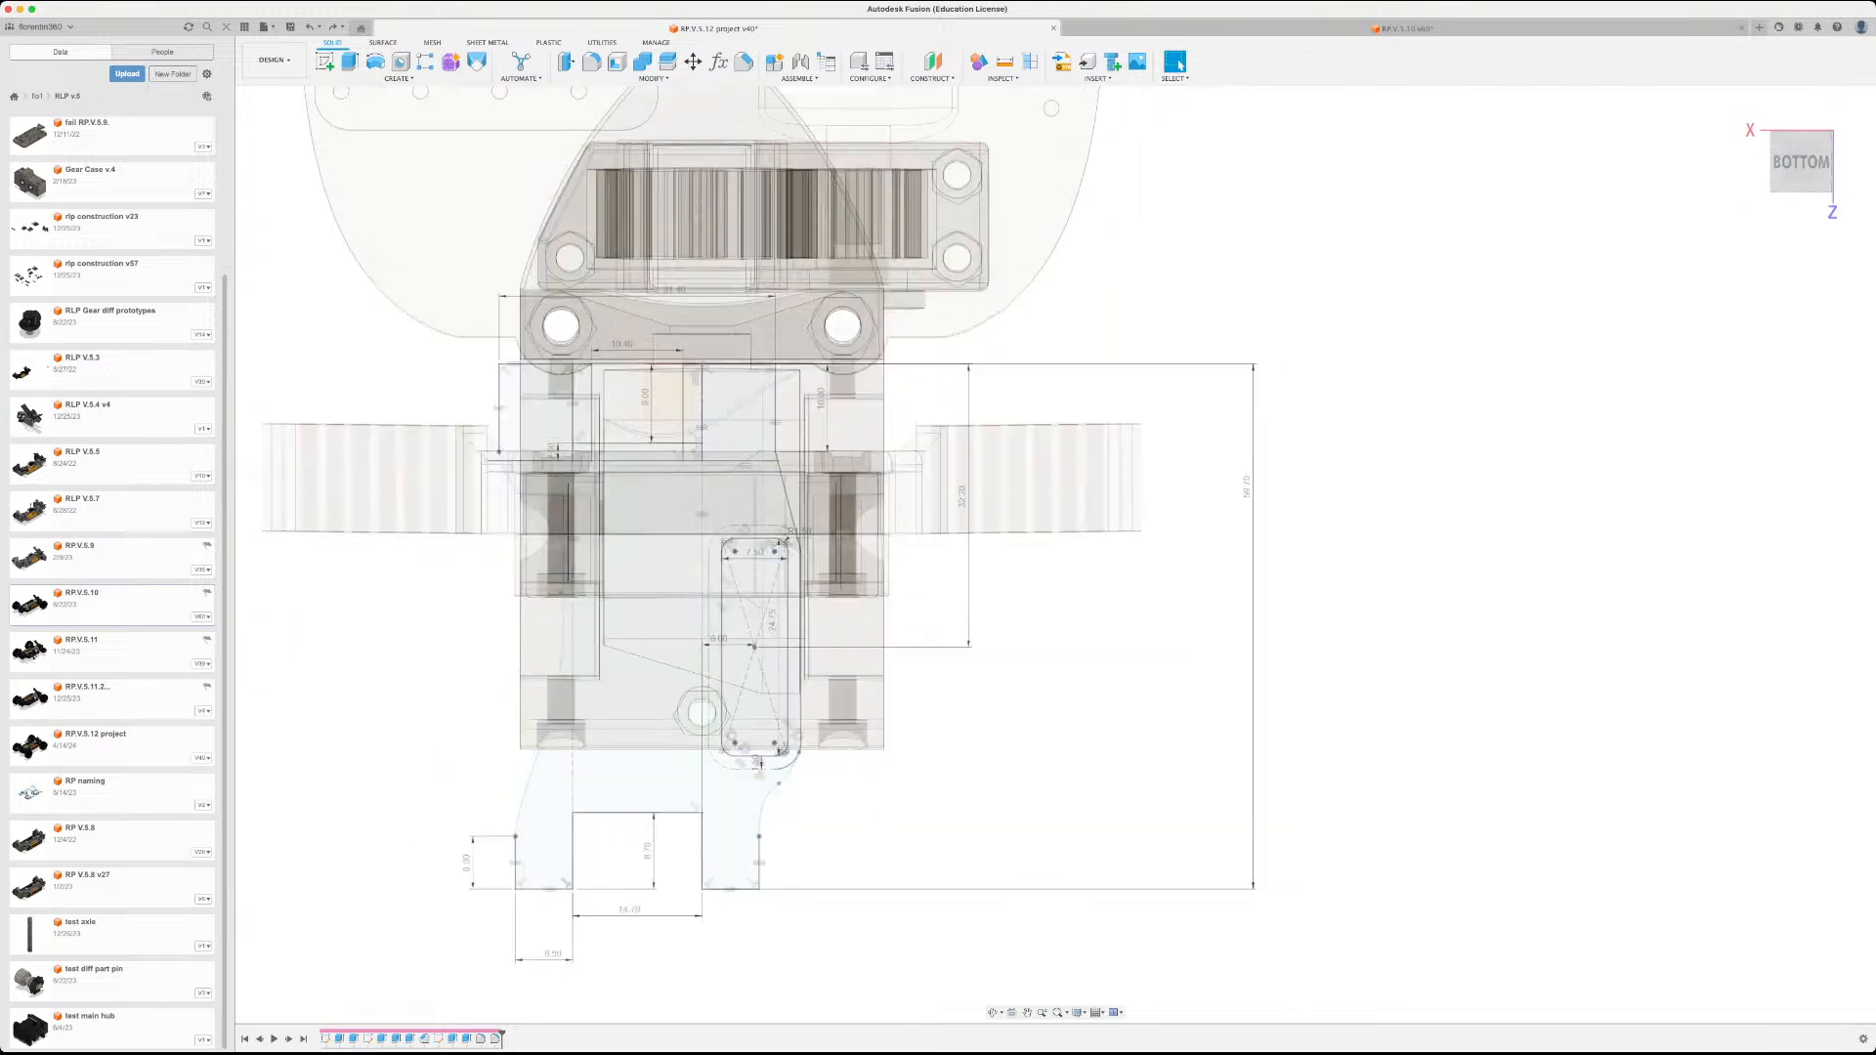
click(1212, 62)
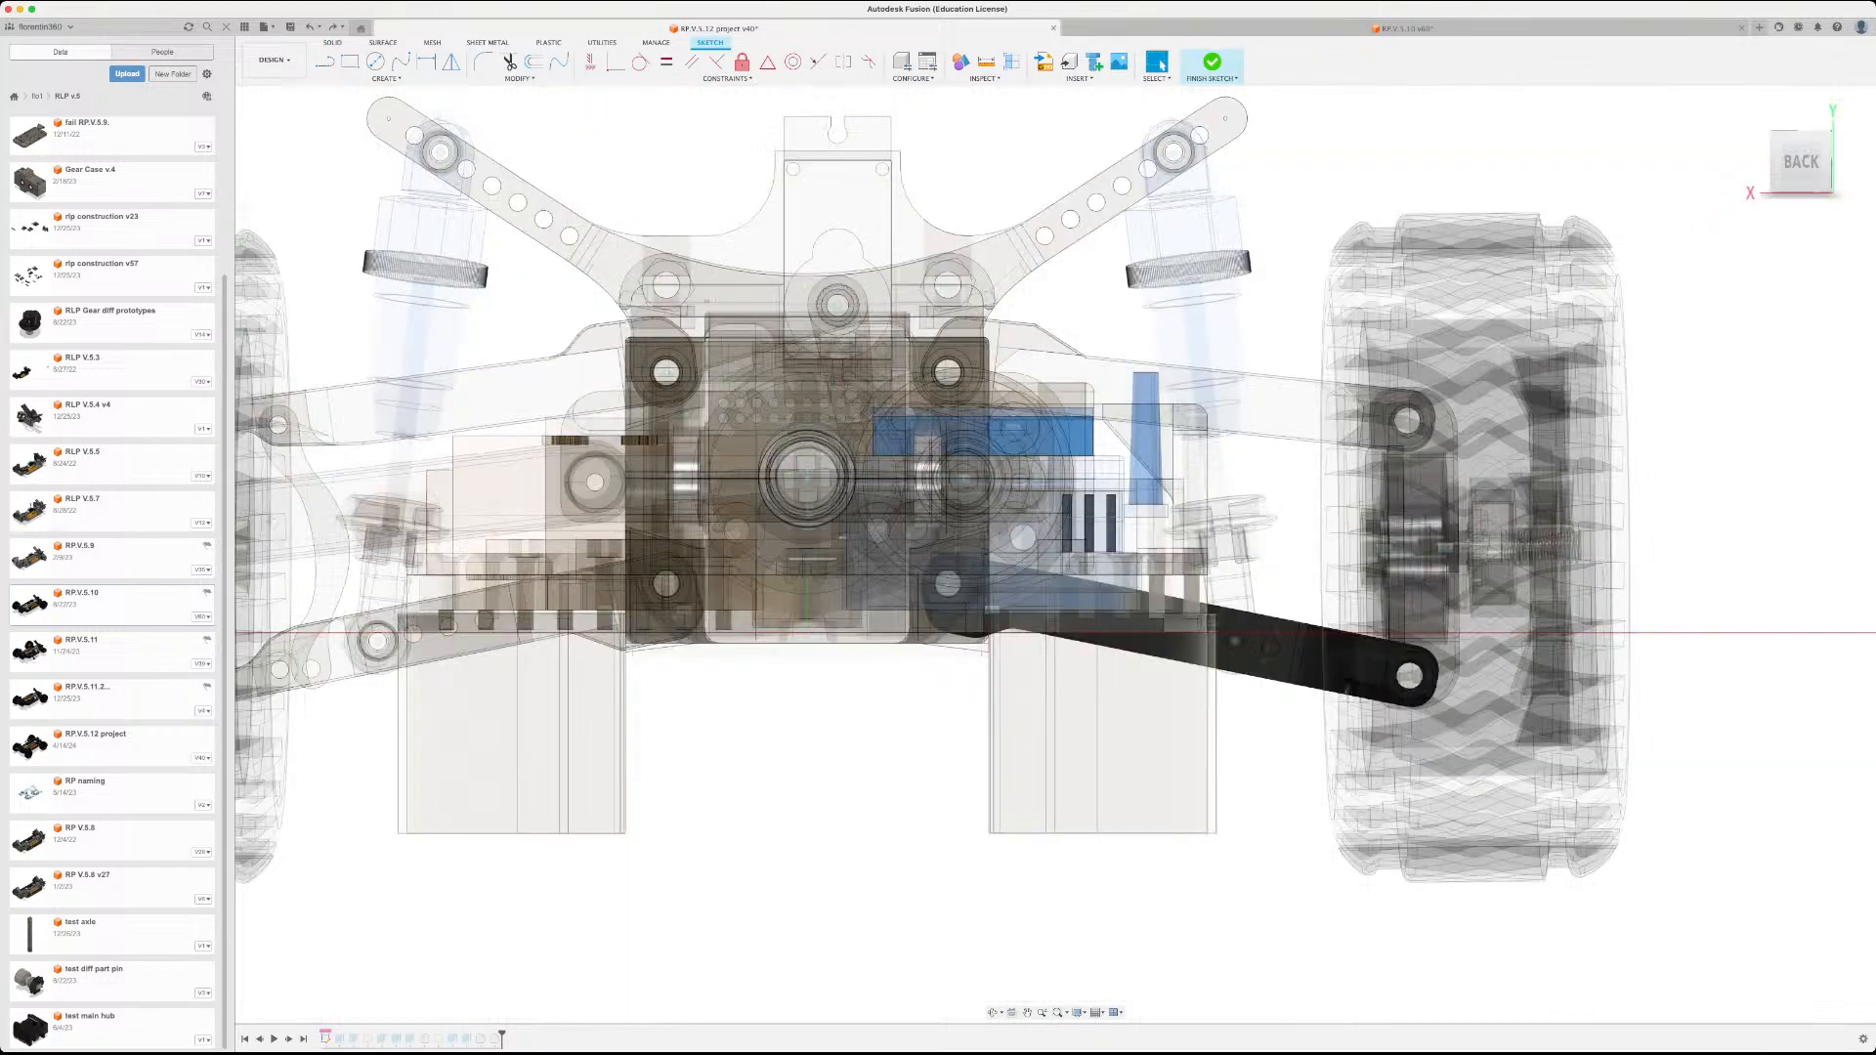
double_click(1290, 263)
- Examine the alignment of the wheels relative to the chassis in the top view of the car
scroll(1405, 520, down, 6)
shift+middle_drag(1397, 523, 1408, 586)
scroll(1369, 566, up, 6)
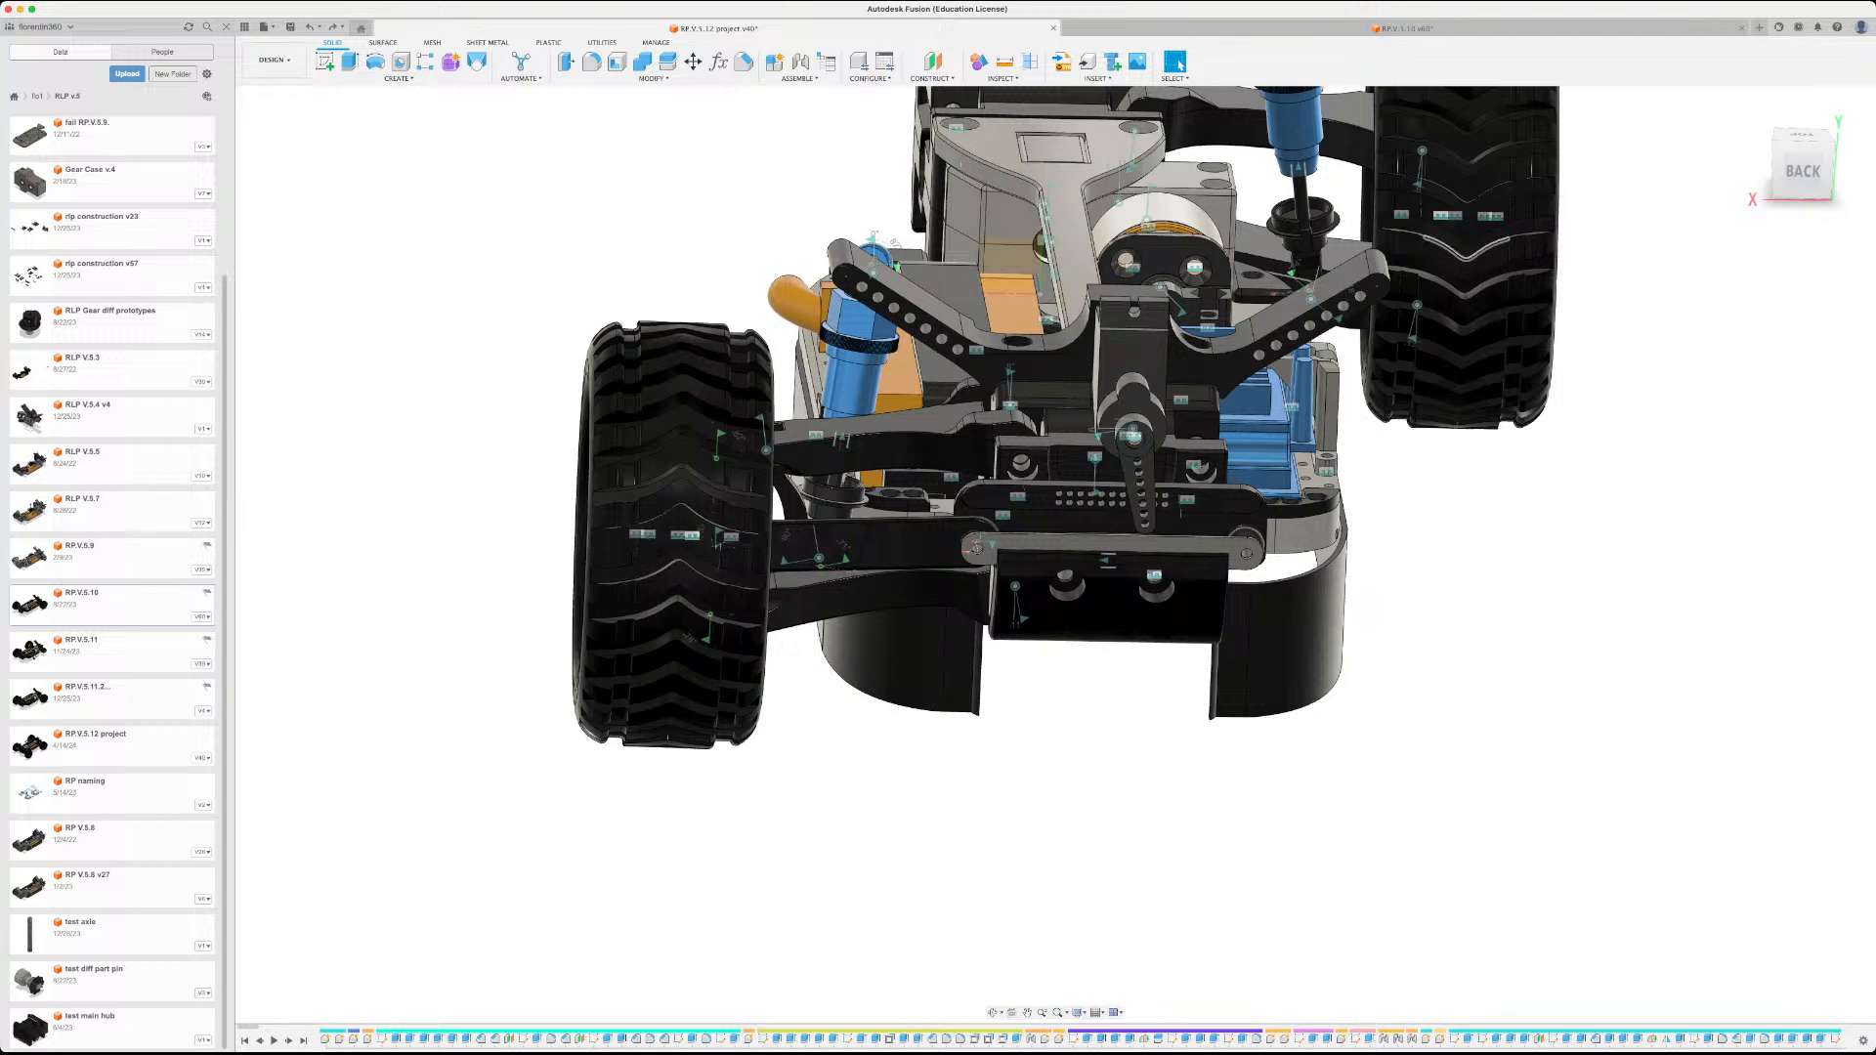
shift+middle_drag(1466, 239, 1446, 523)
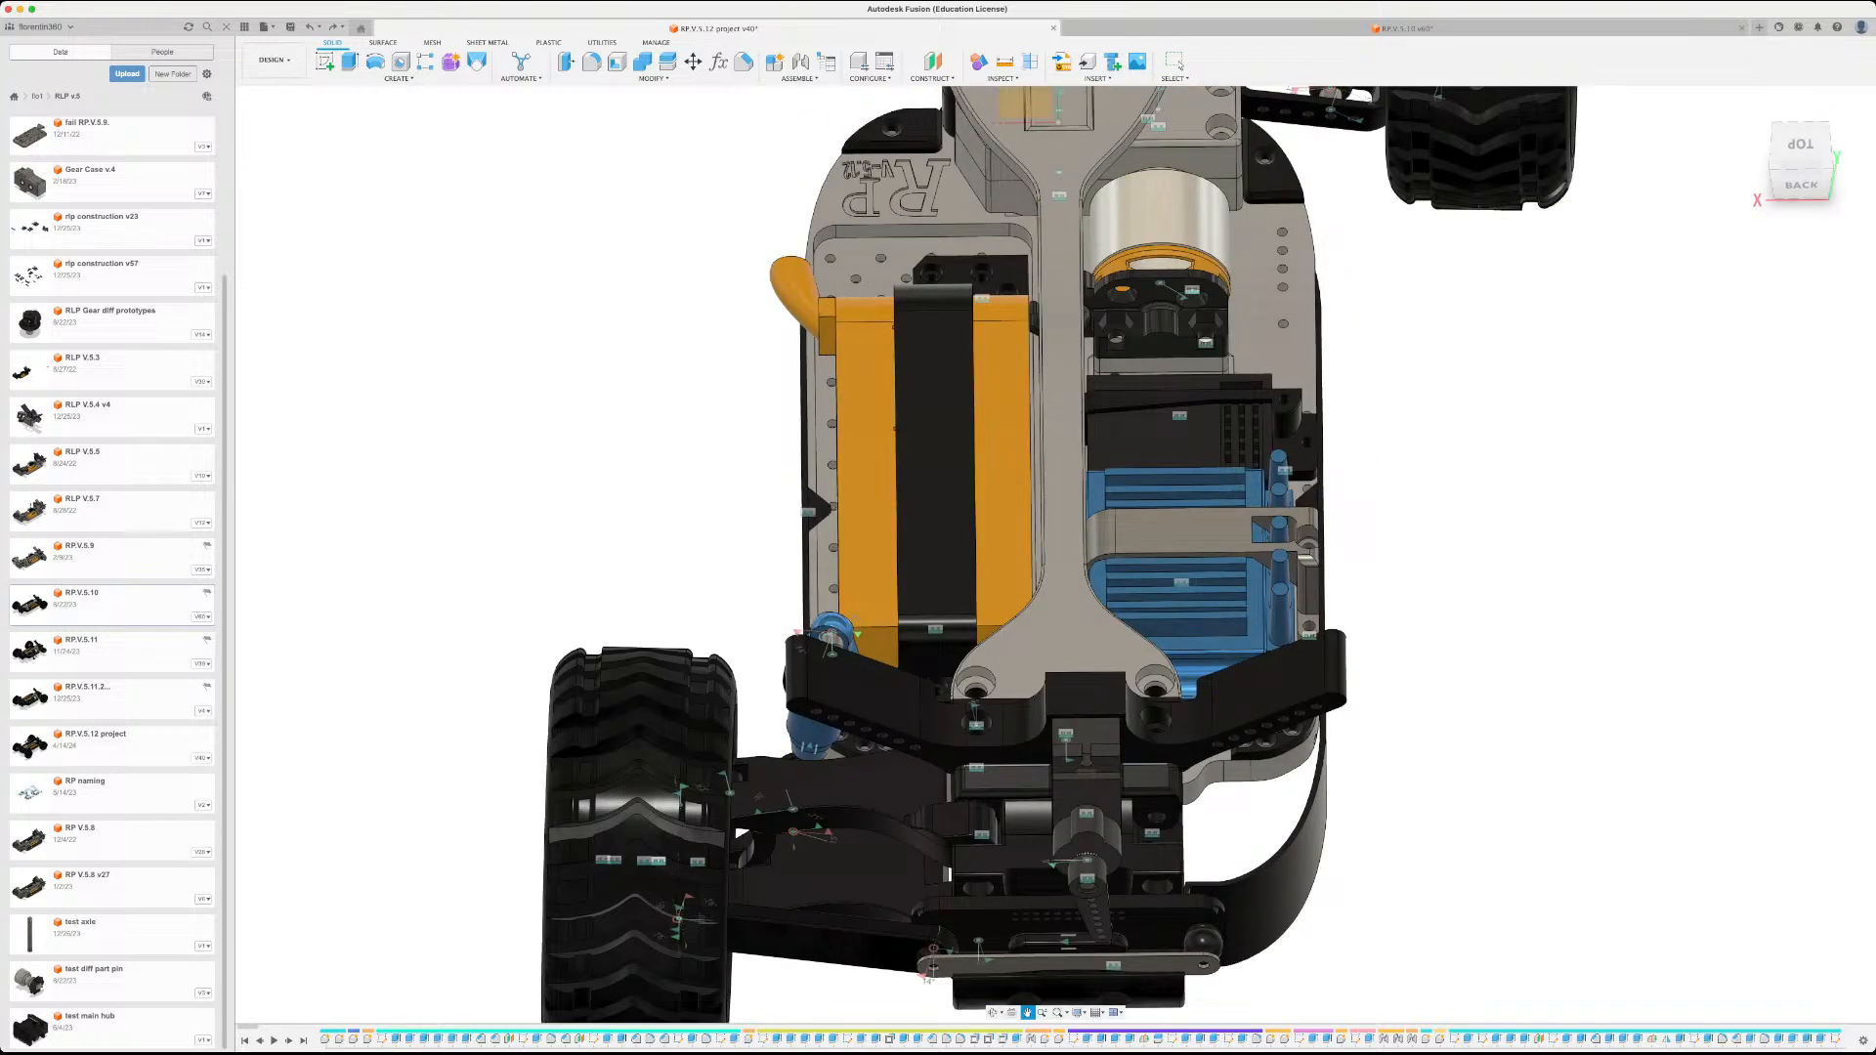
middle_drag(1417, 105, 1386, 421)
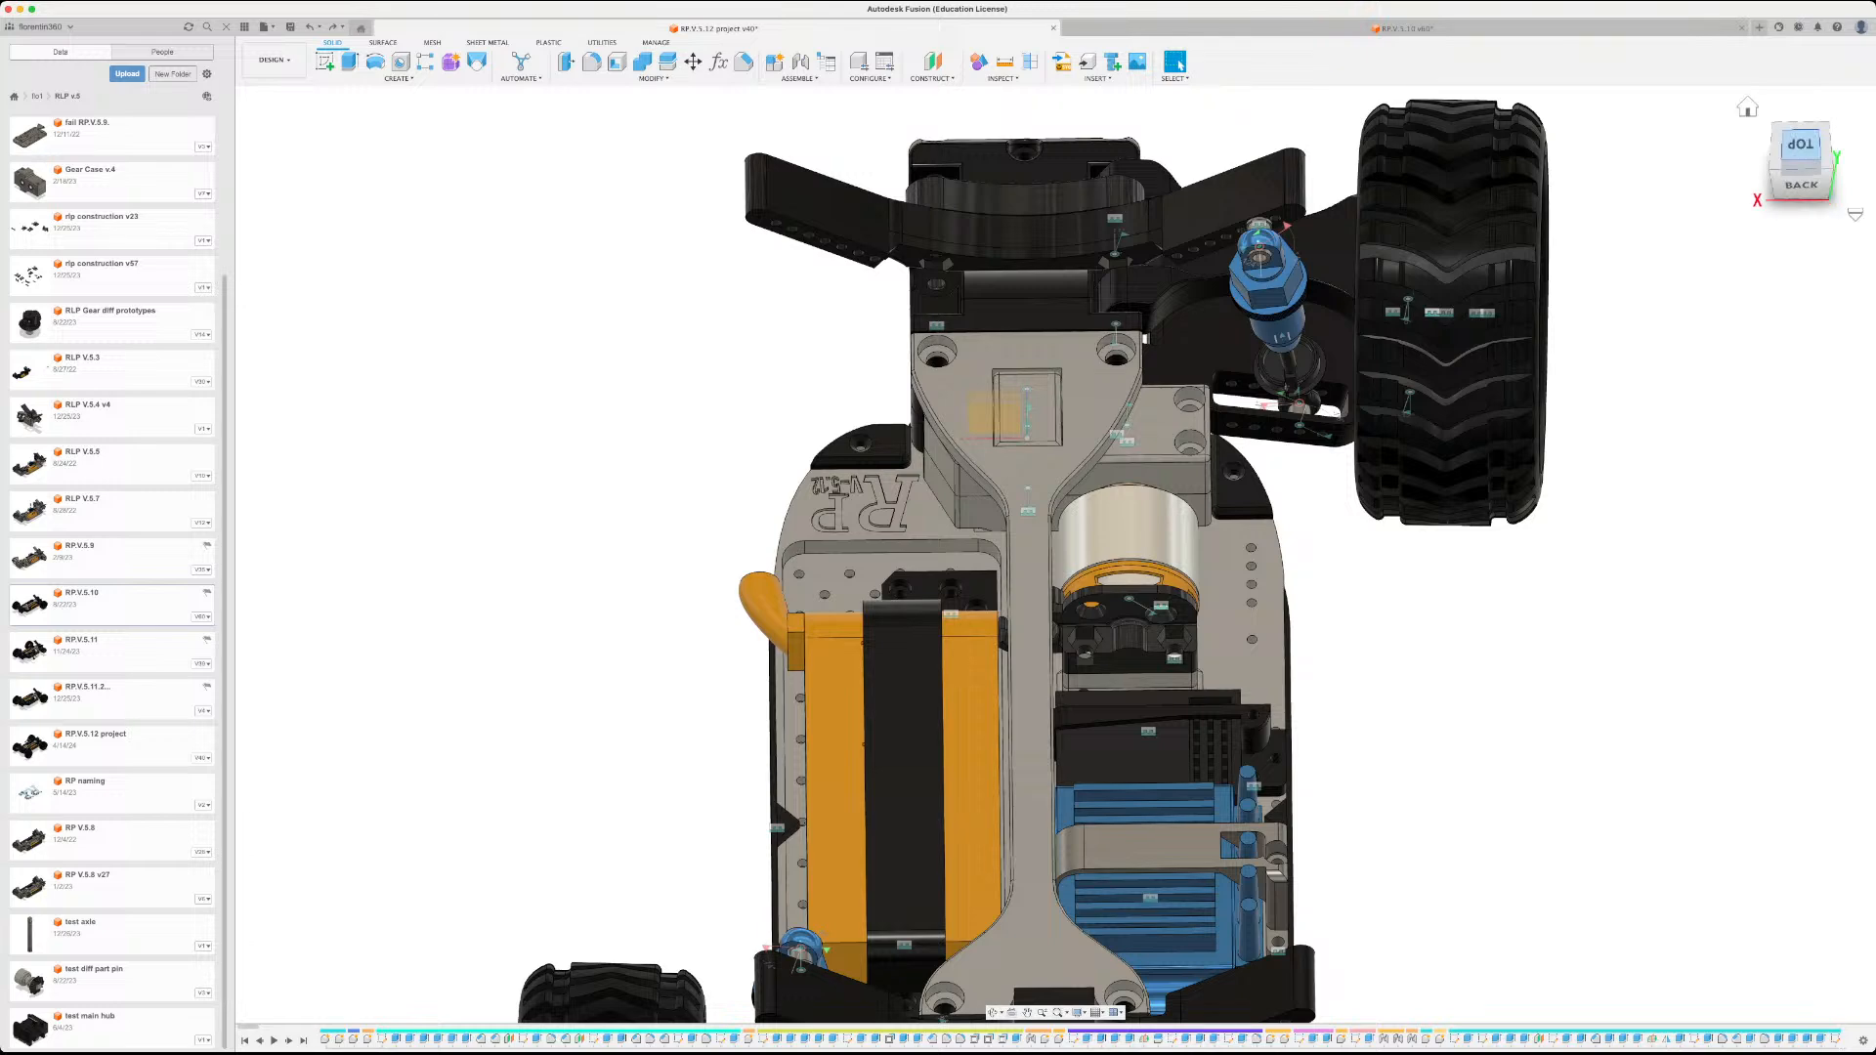
click(1801, 147)
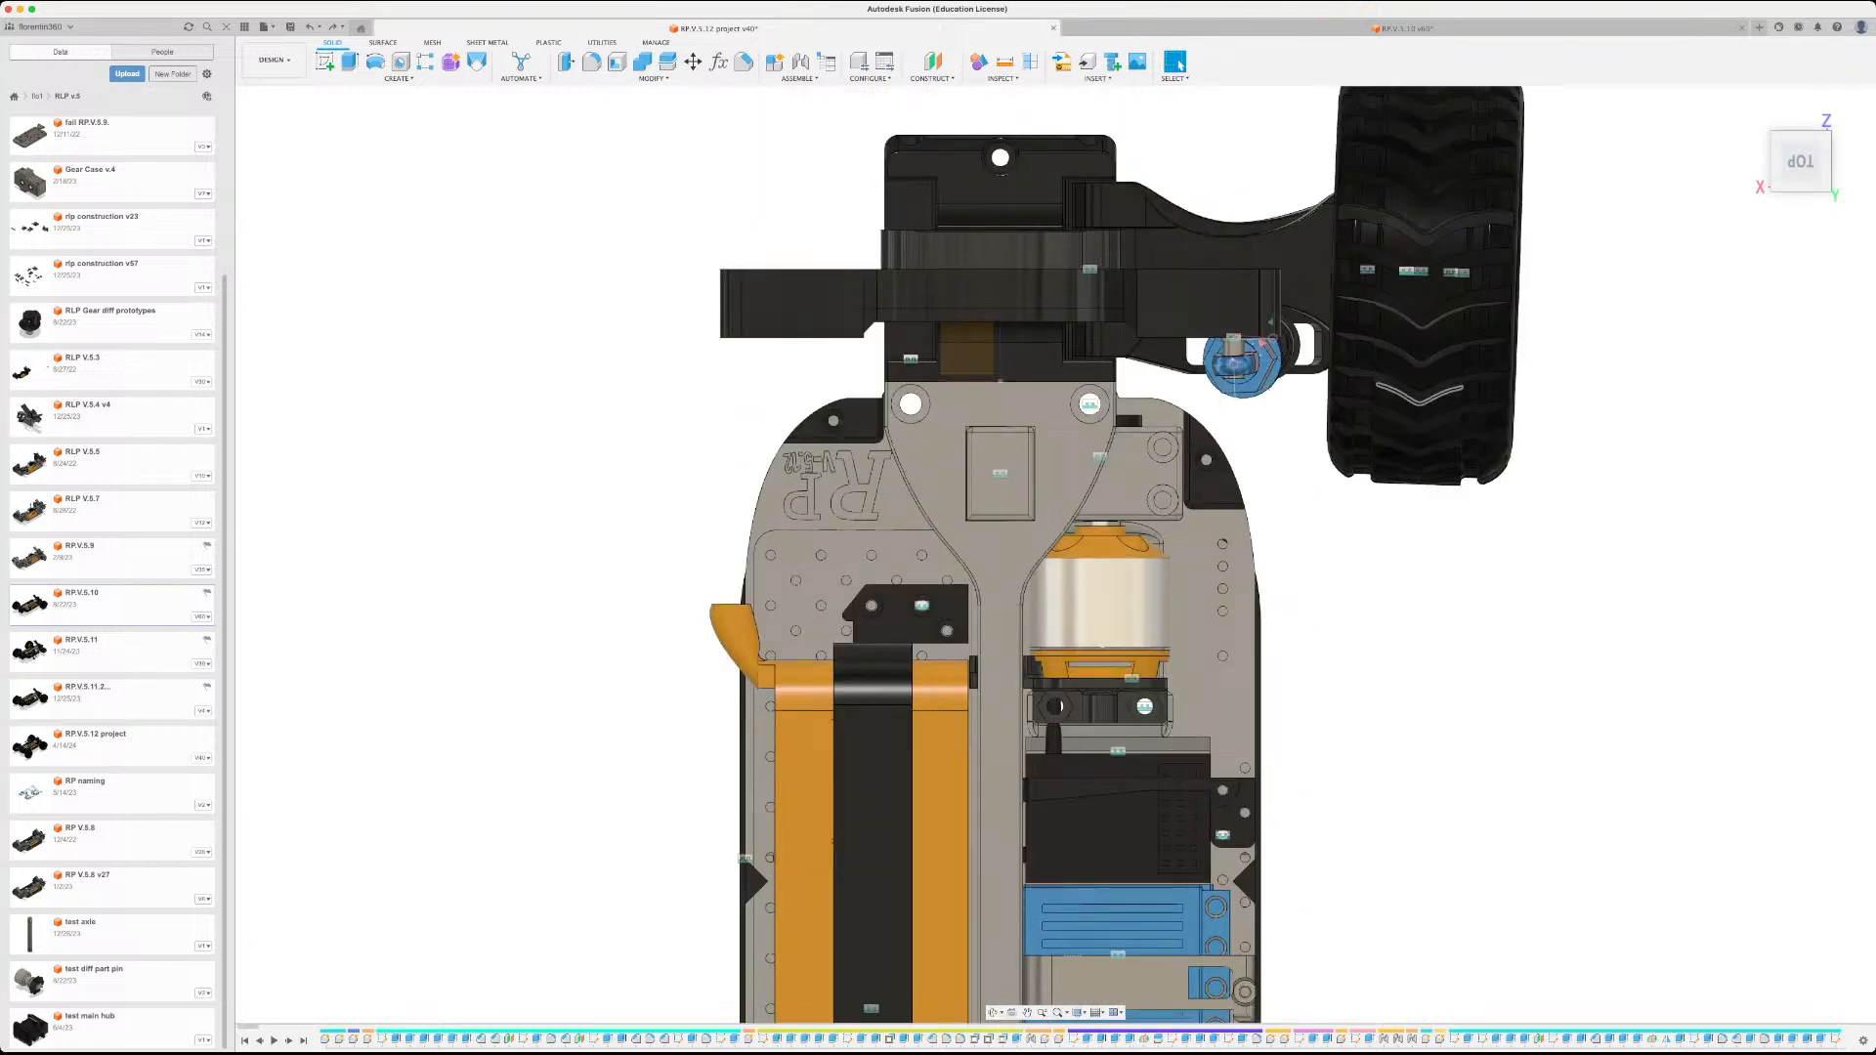
middle_drag(1420, 357, 1362, 484)
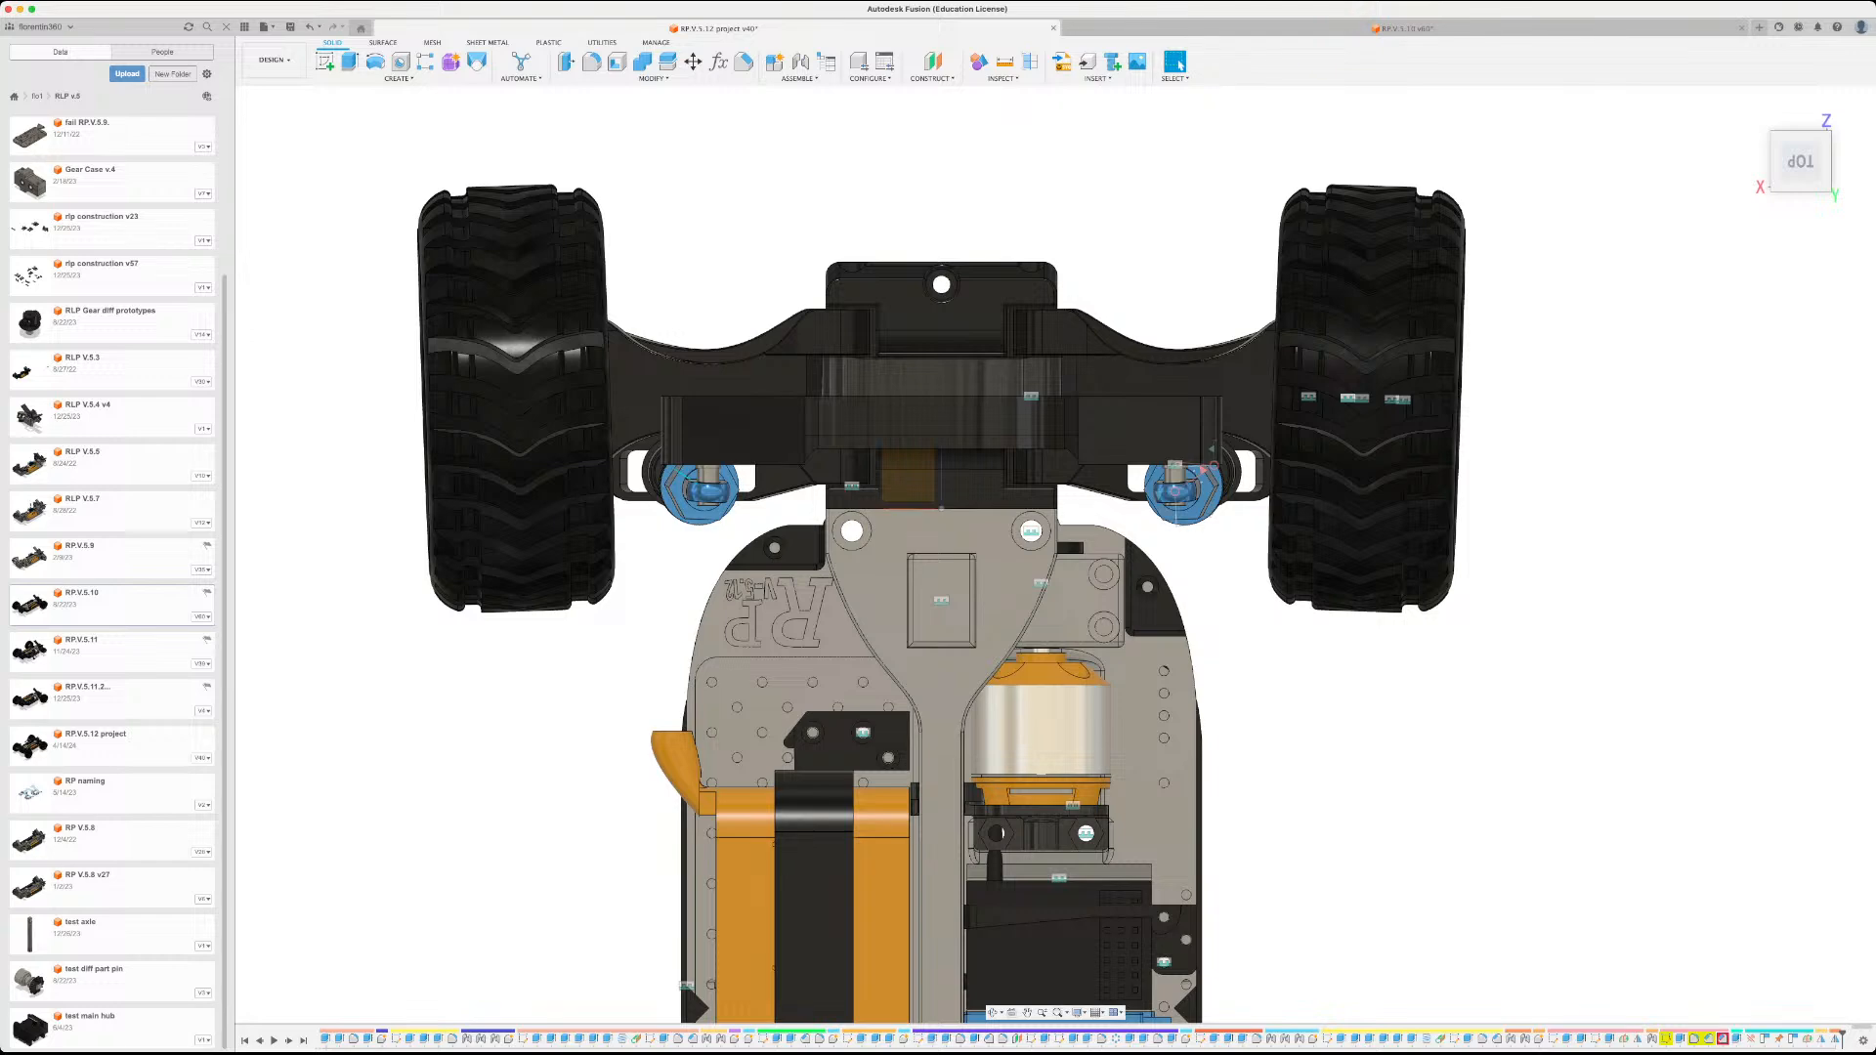
scroll(1678, 826, down, 3)
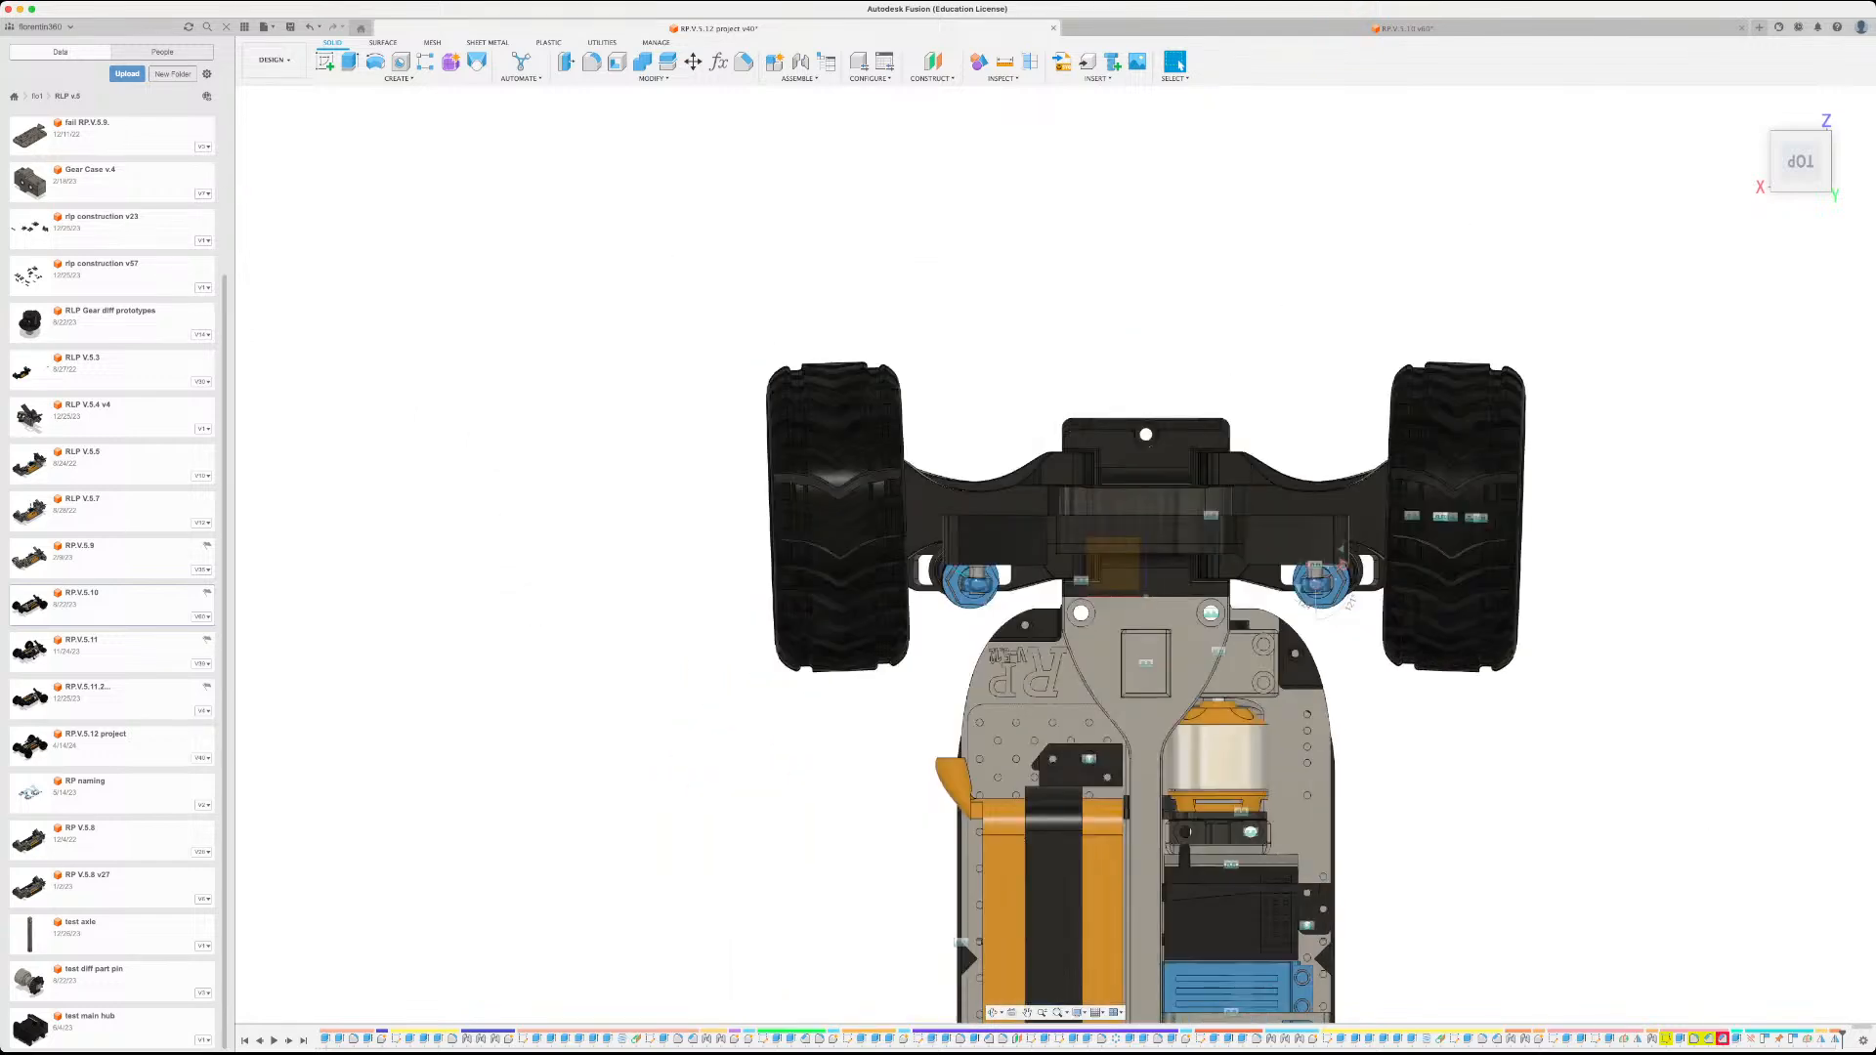
middle_drag(1678, 826, 1690, 726)
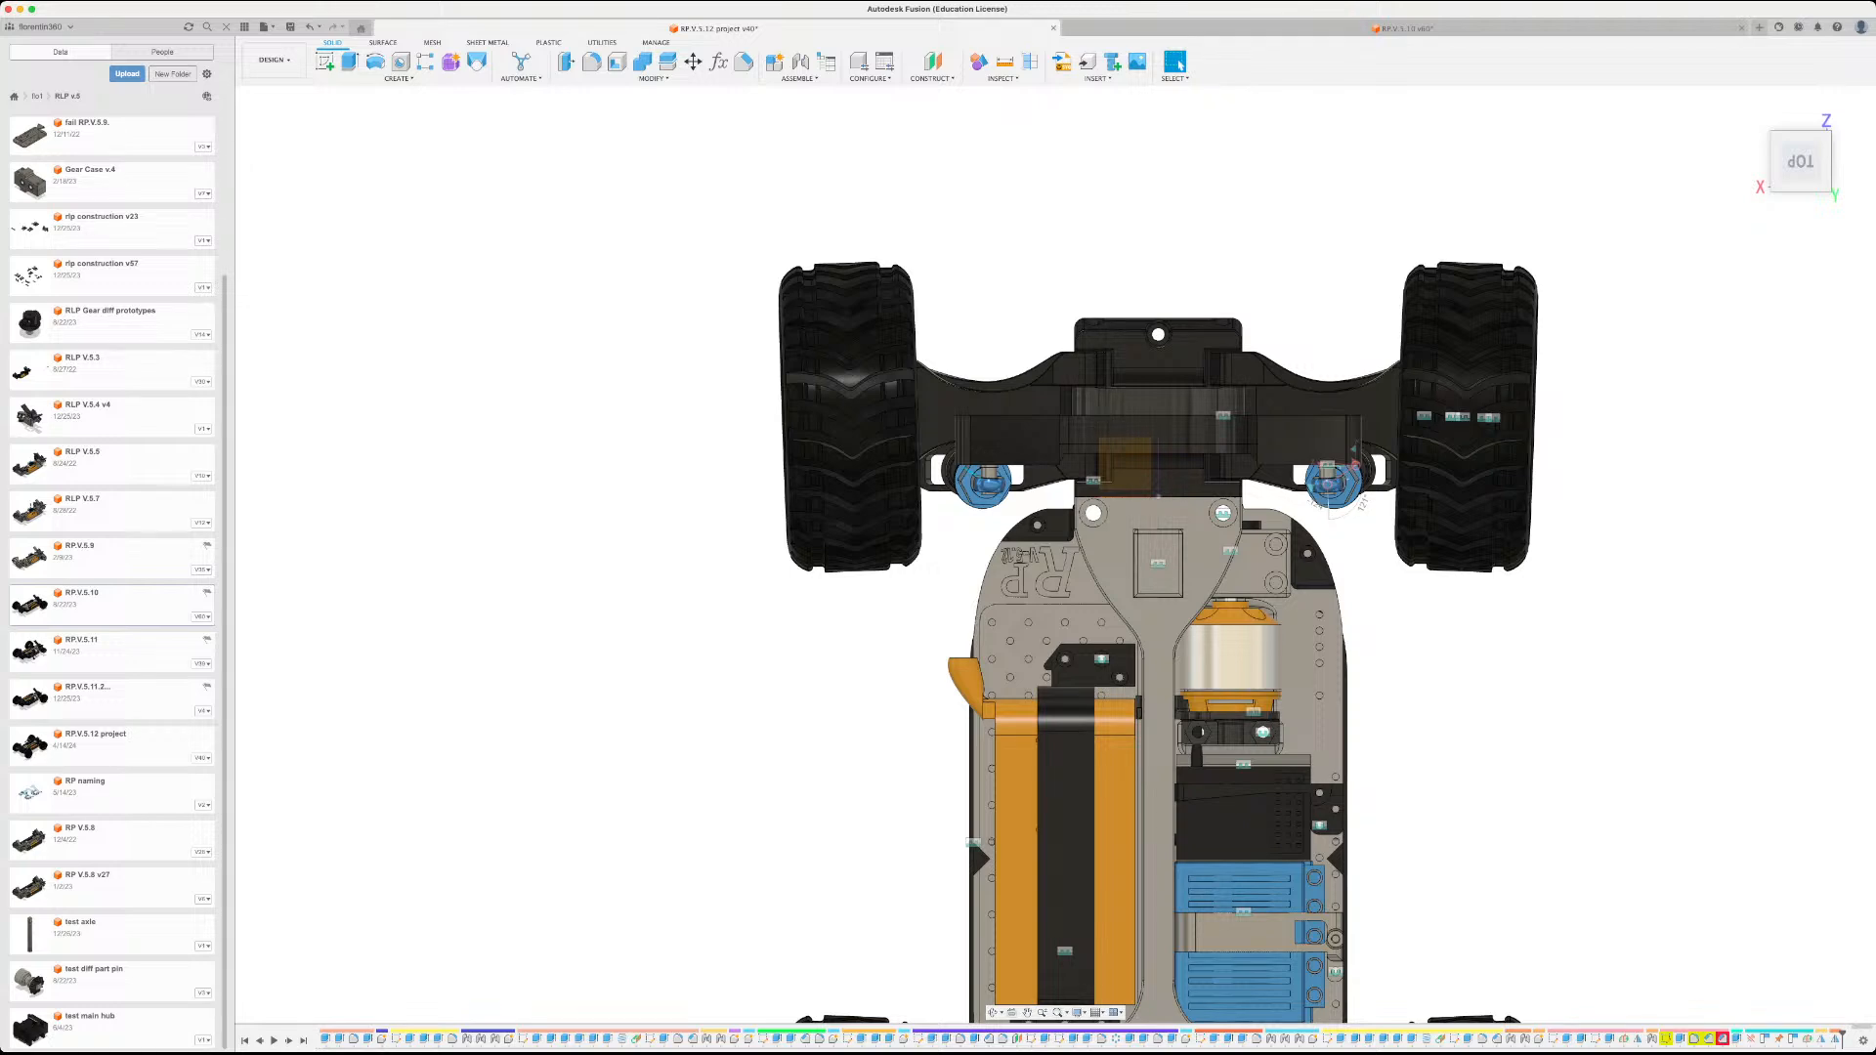
scroll(1223, 386, down, 1)
middle_drag(1223, 386, 1178, 260)
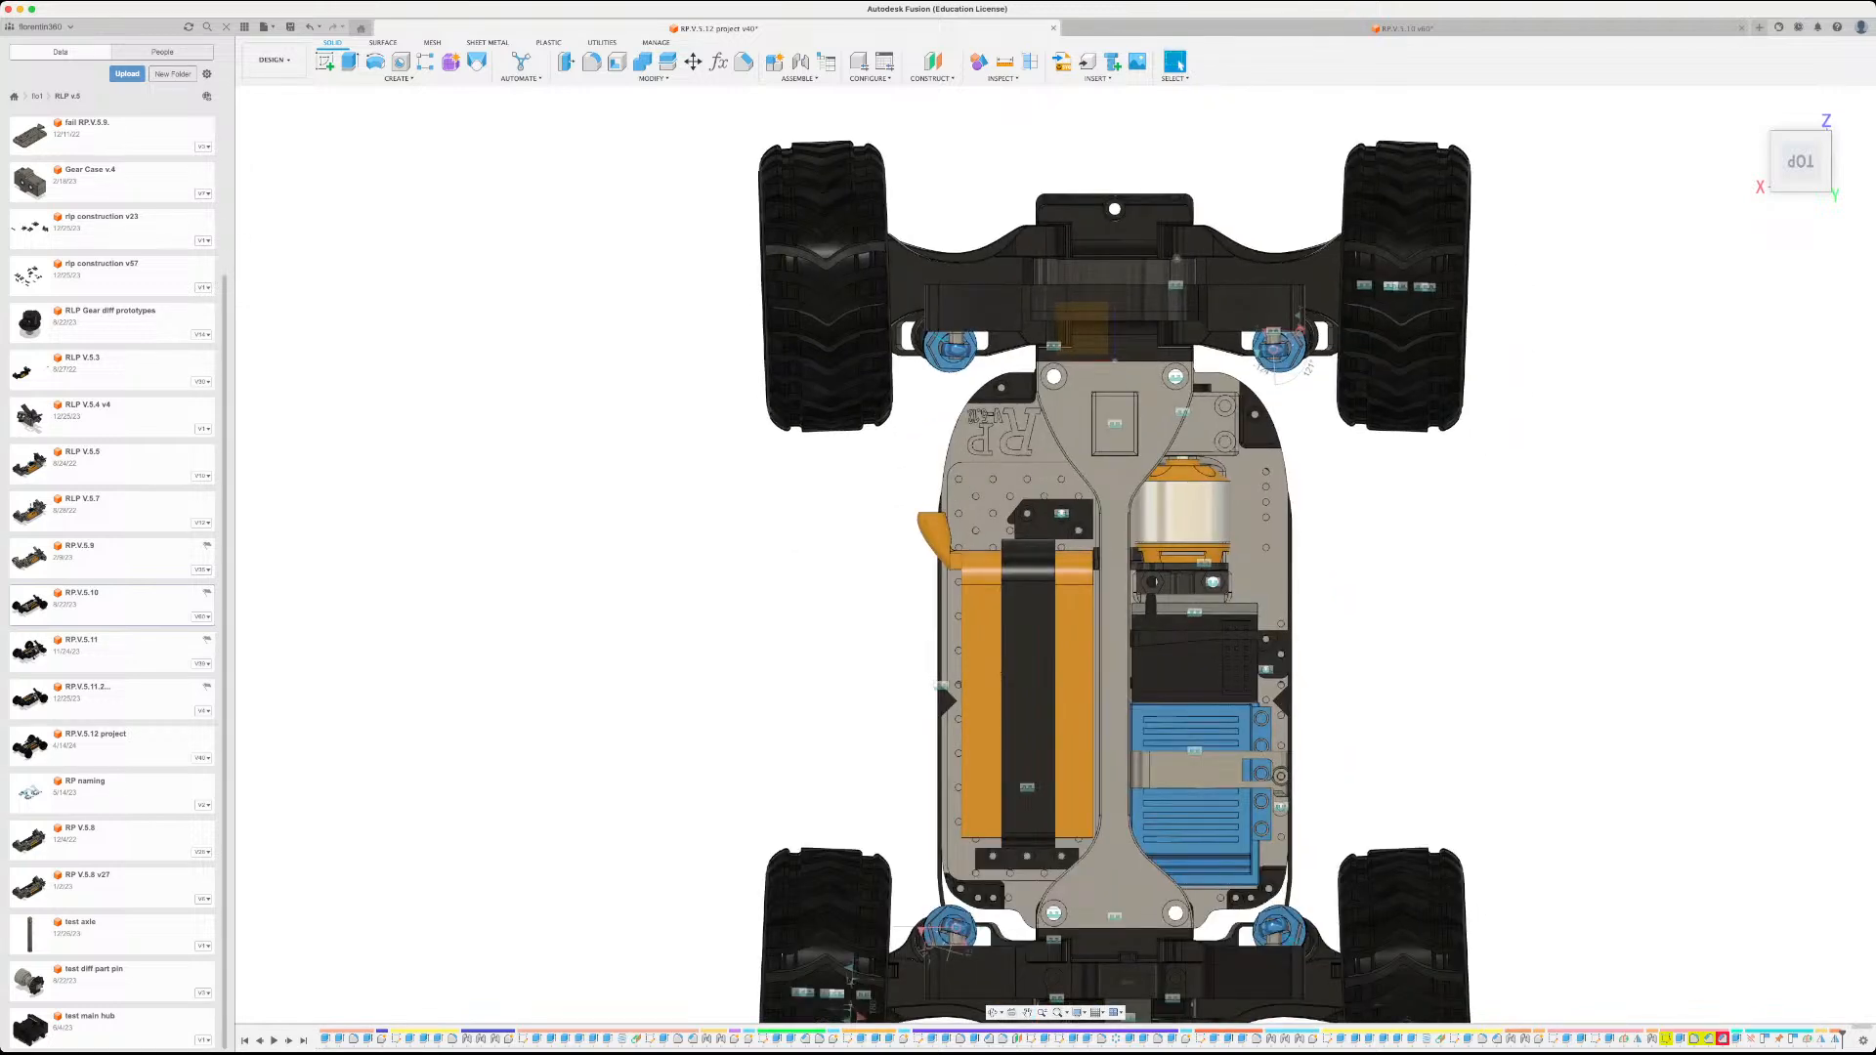
scroll(1143, 332, up, 1)
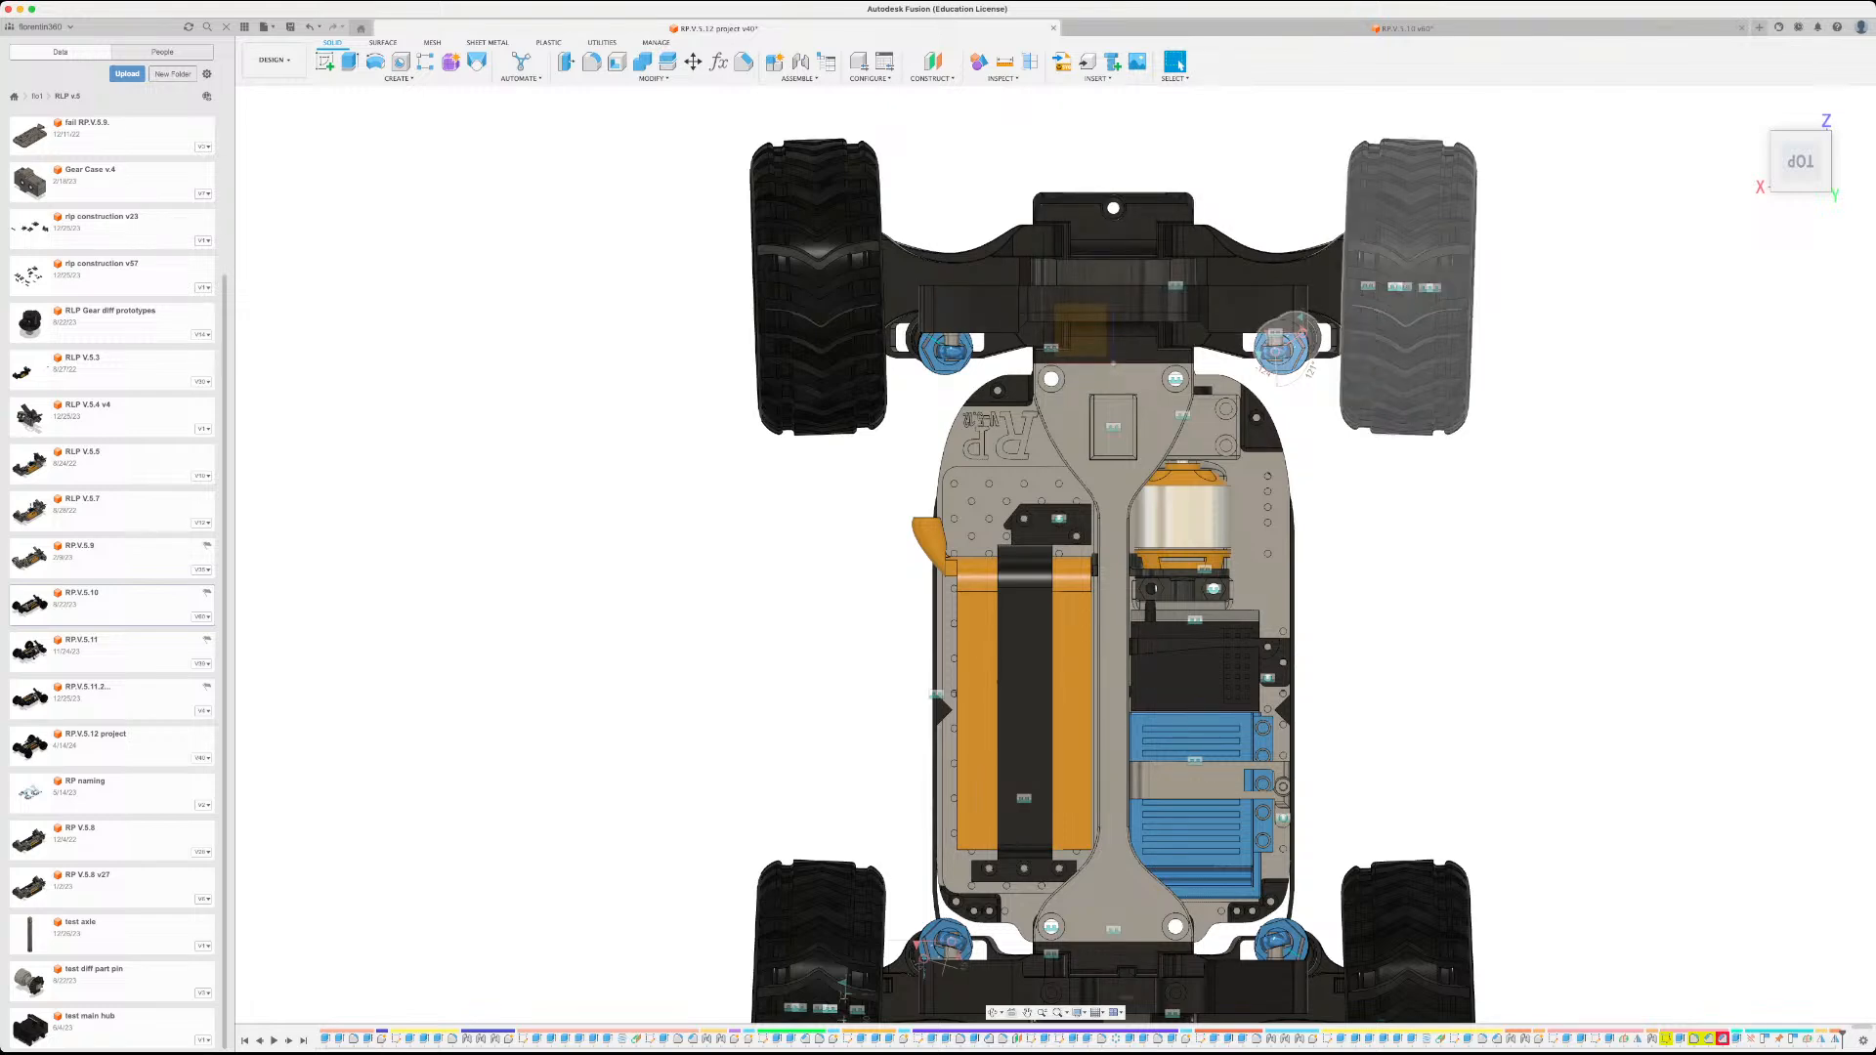
- Activate the hub carrier inside the wheel and inspect the sketch near the start of its design history
click(1380, 287)
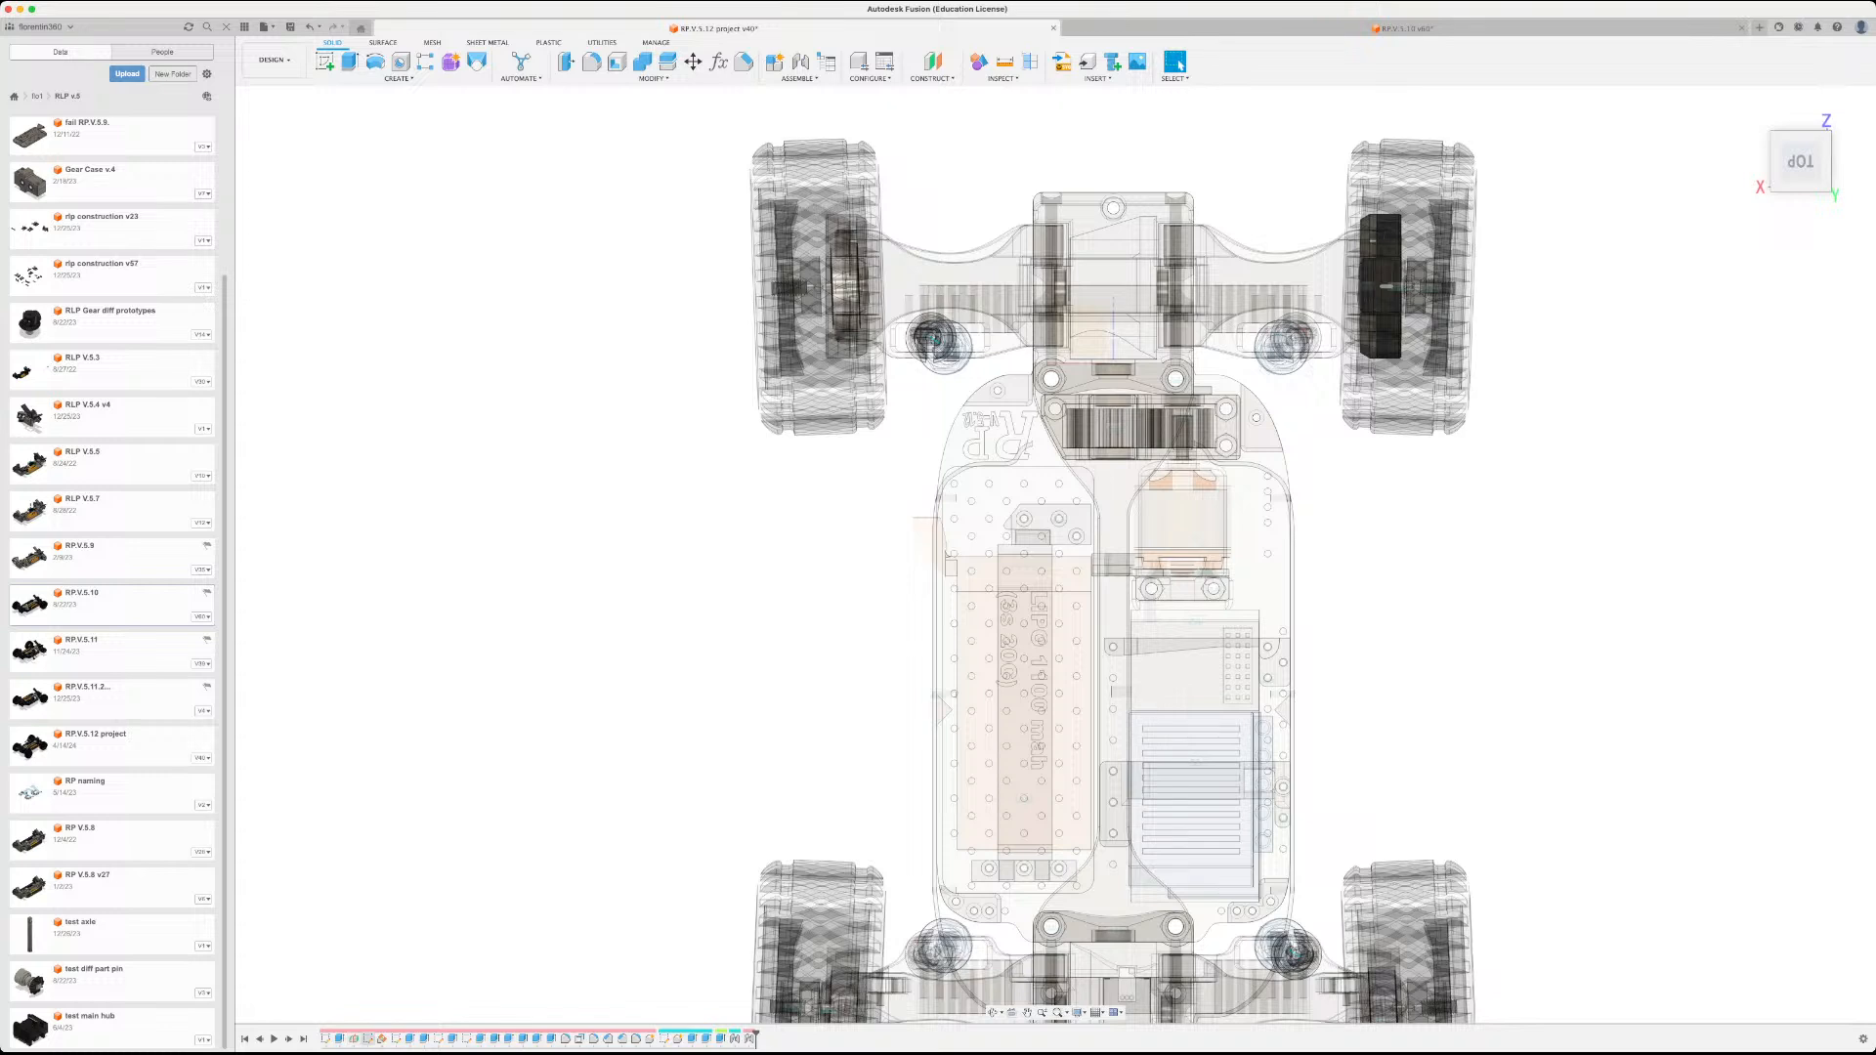
double_click(382, 1039)
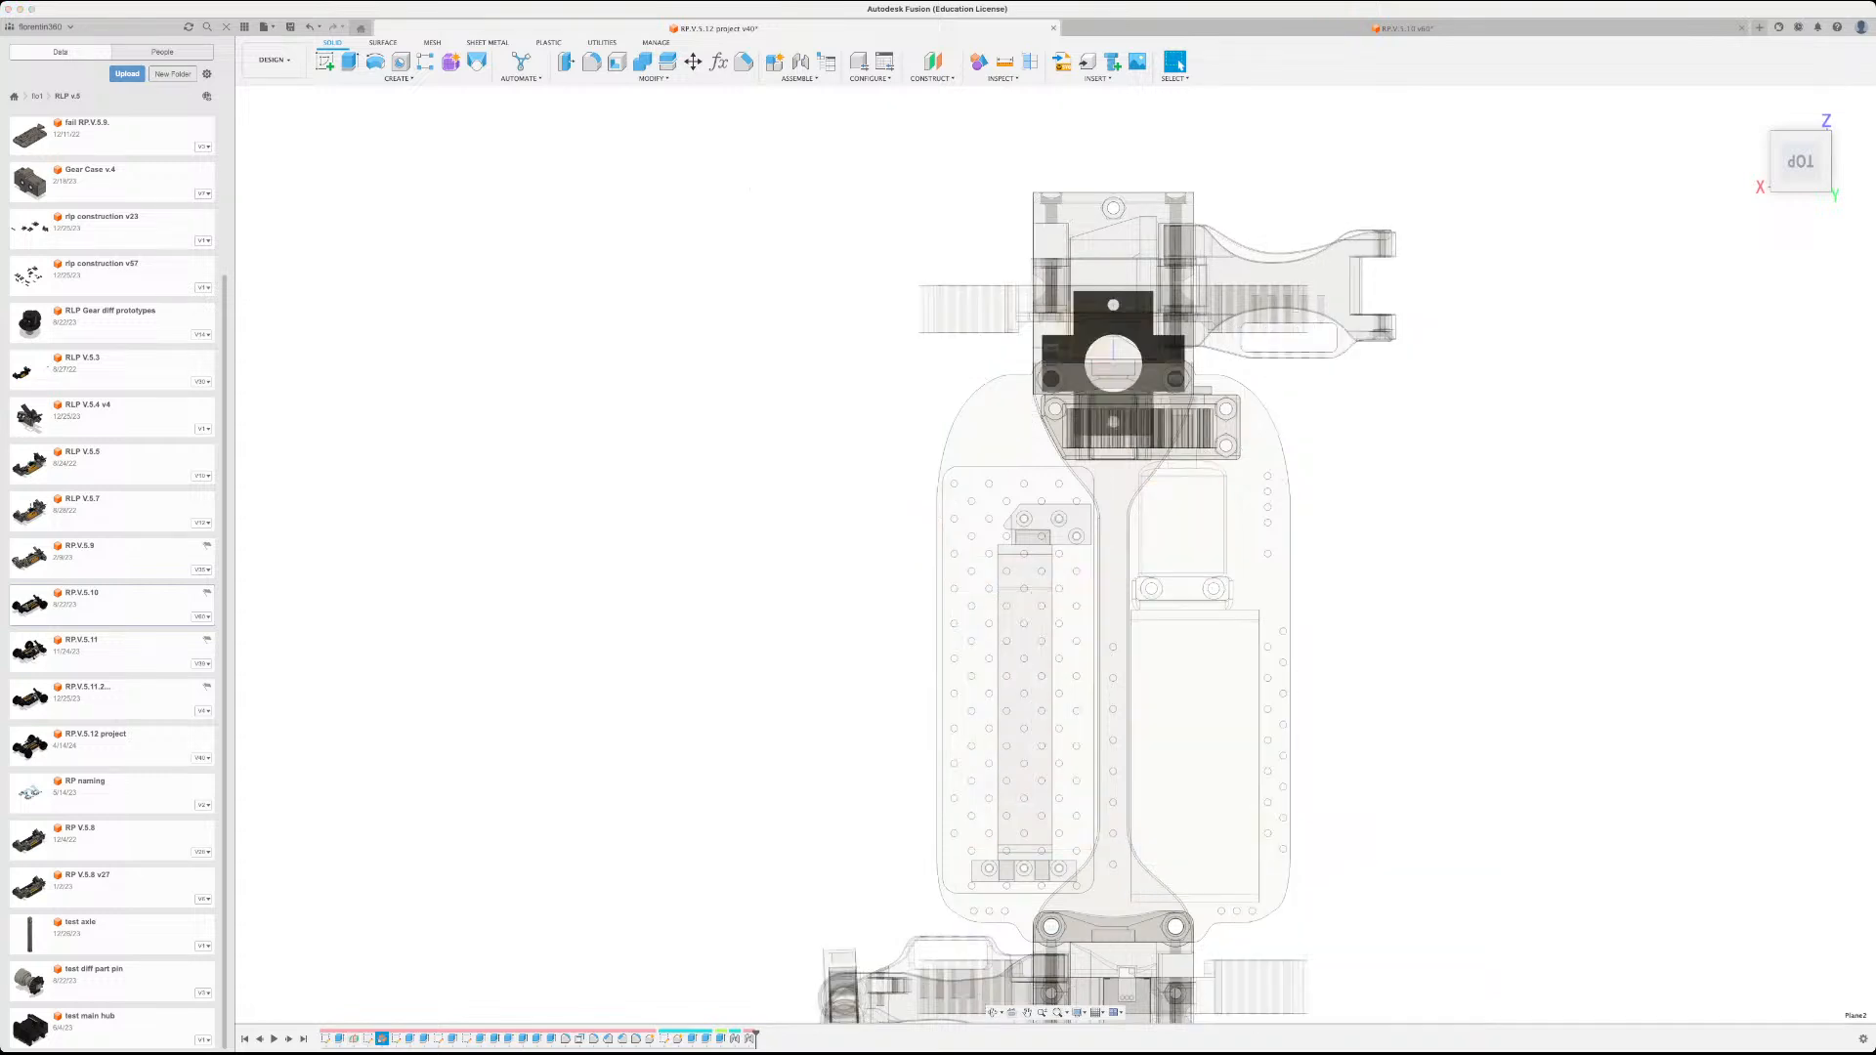
scroll(1151, 330, up, 3)
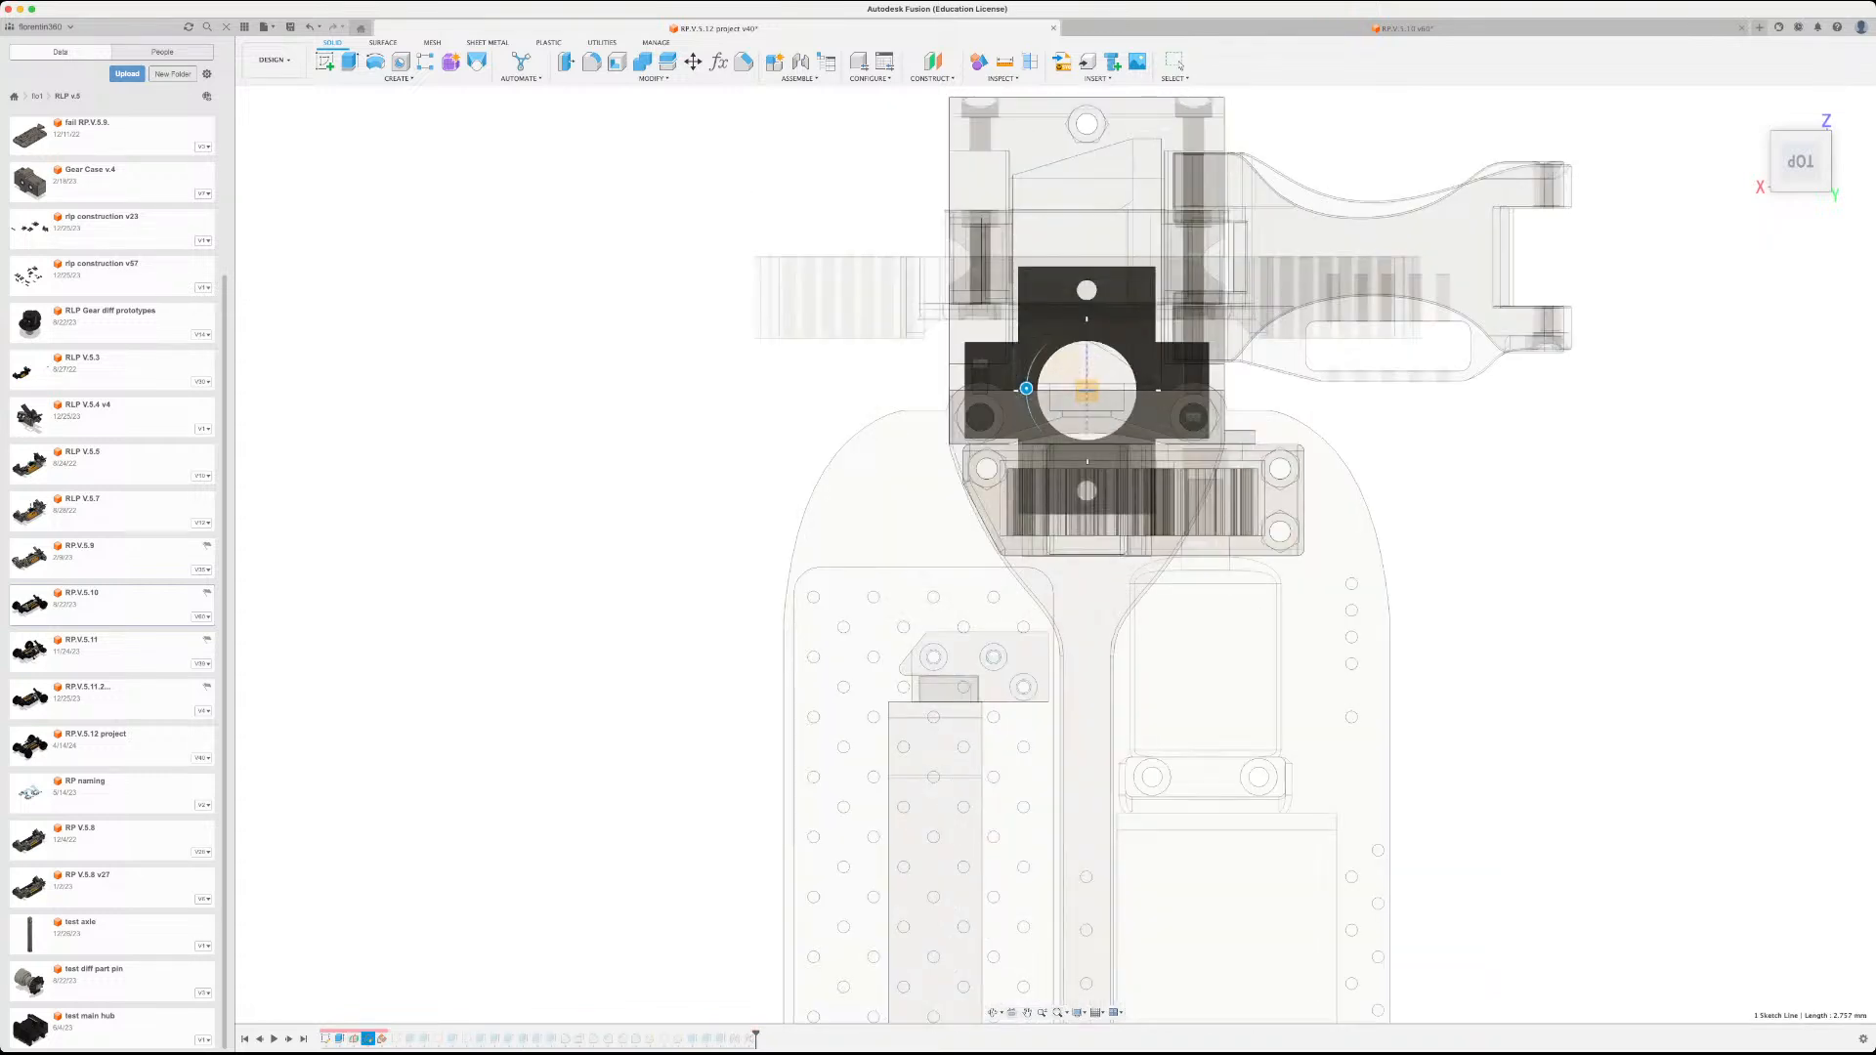
scroll(1120, 350, up, 2)
shift+middle_drag(1120, 350, 1115, 291)
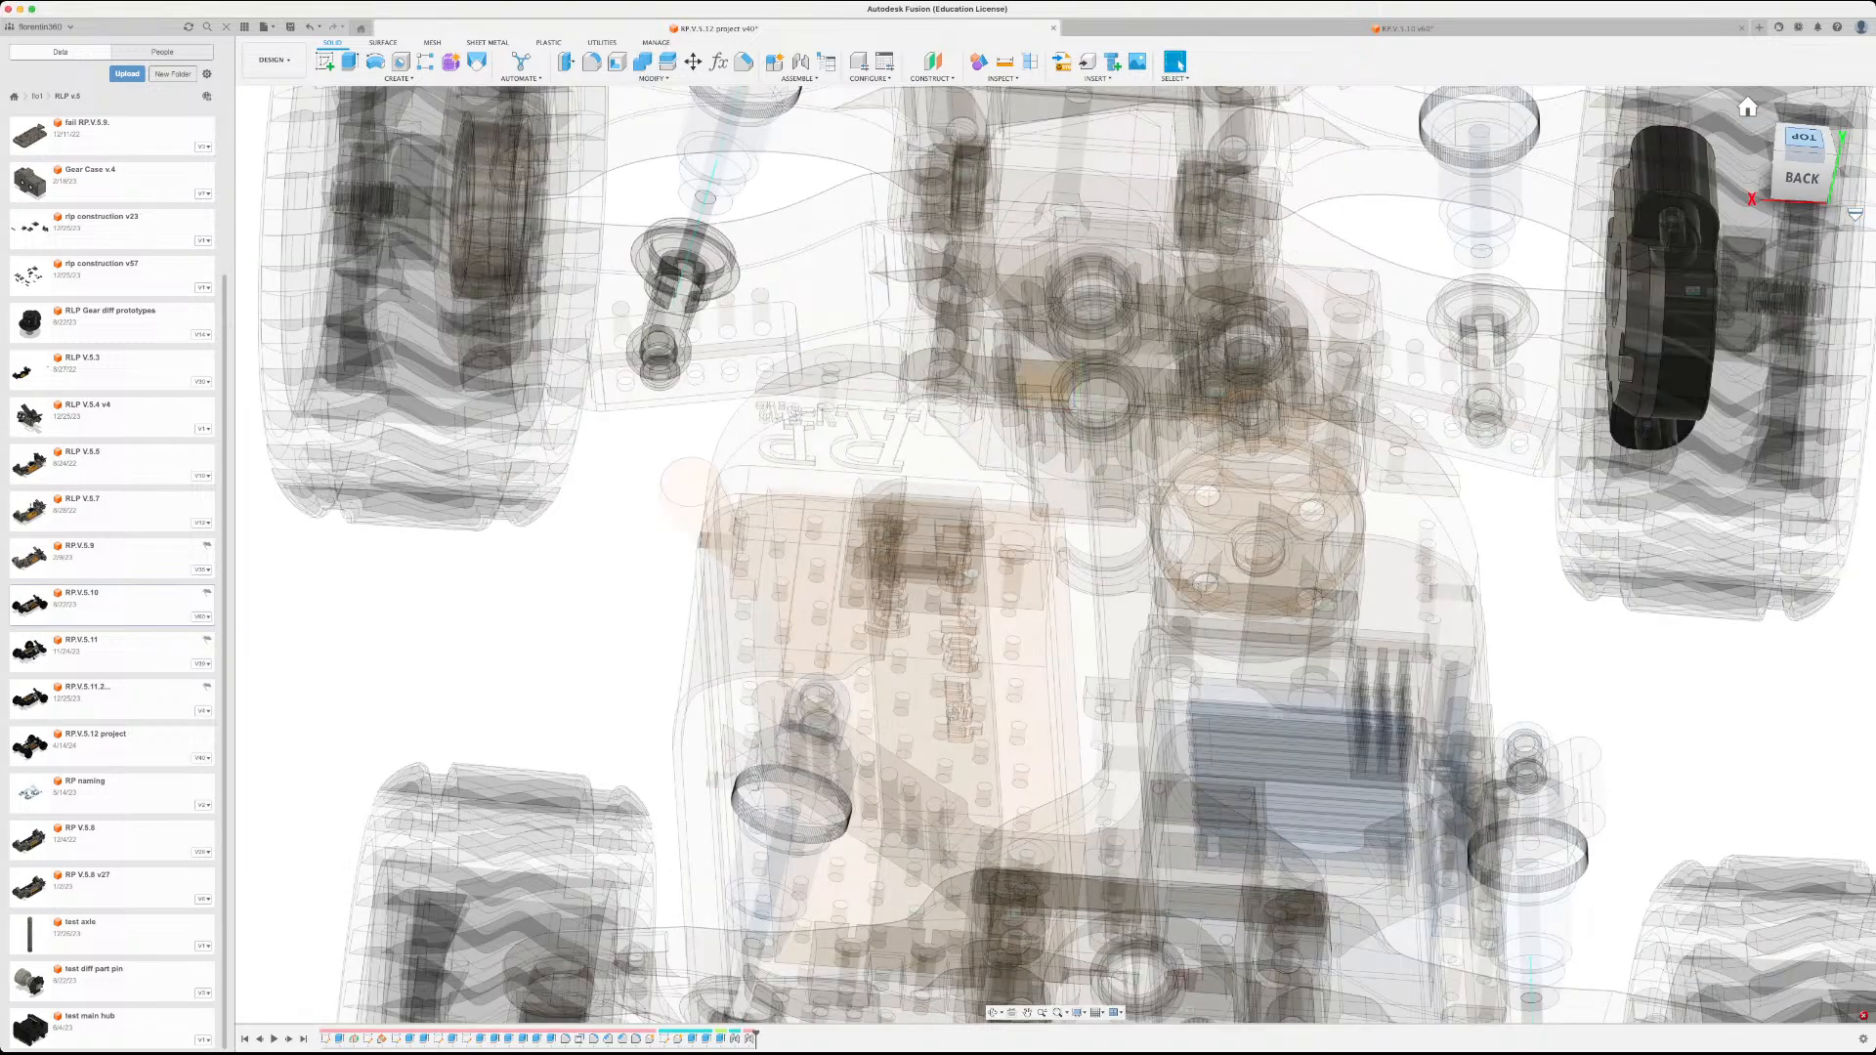
- Start a new sketch in the hub carrier component on the flat upper face of the gear case
click(1804, 137)
middle_drag(1104, 586, 1115, 488)
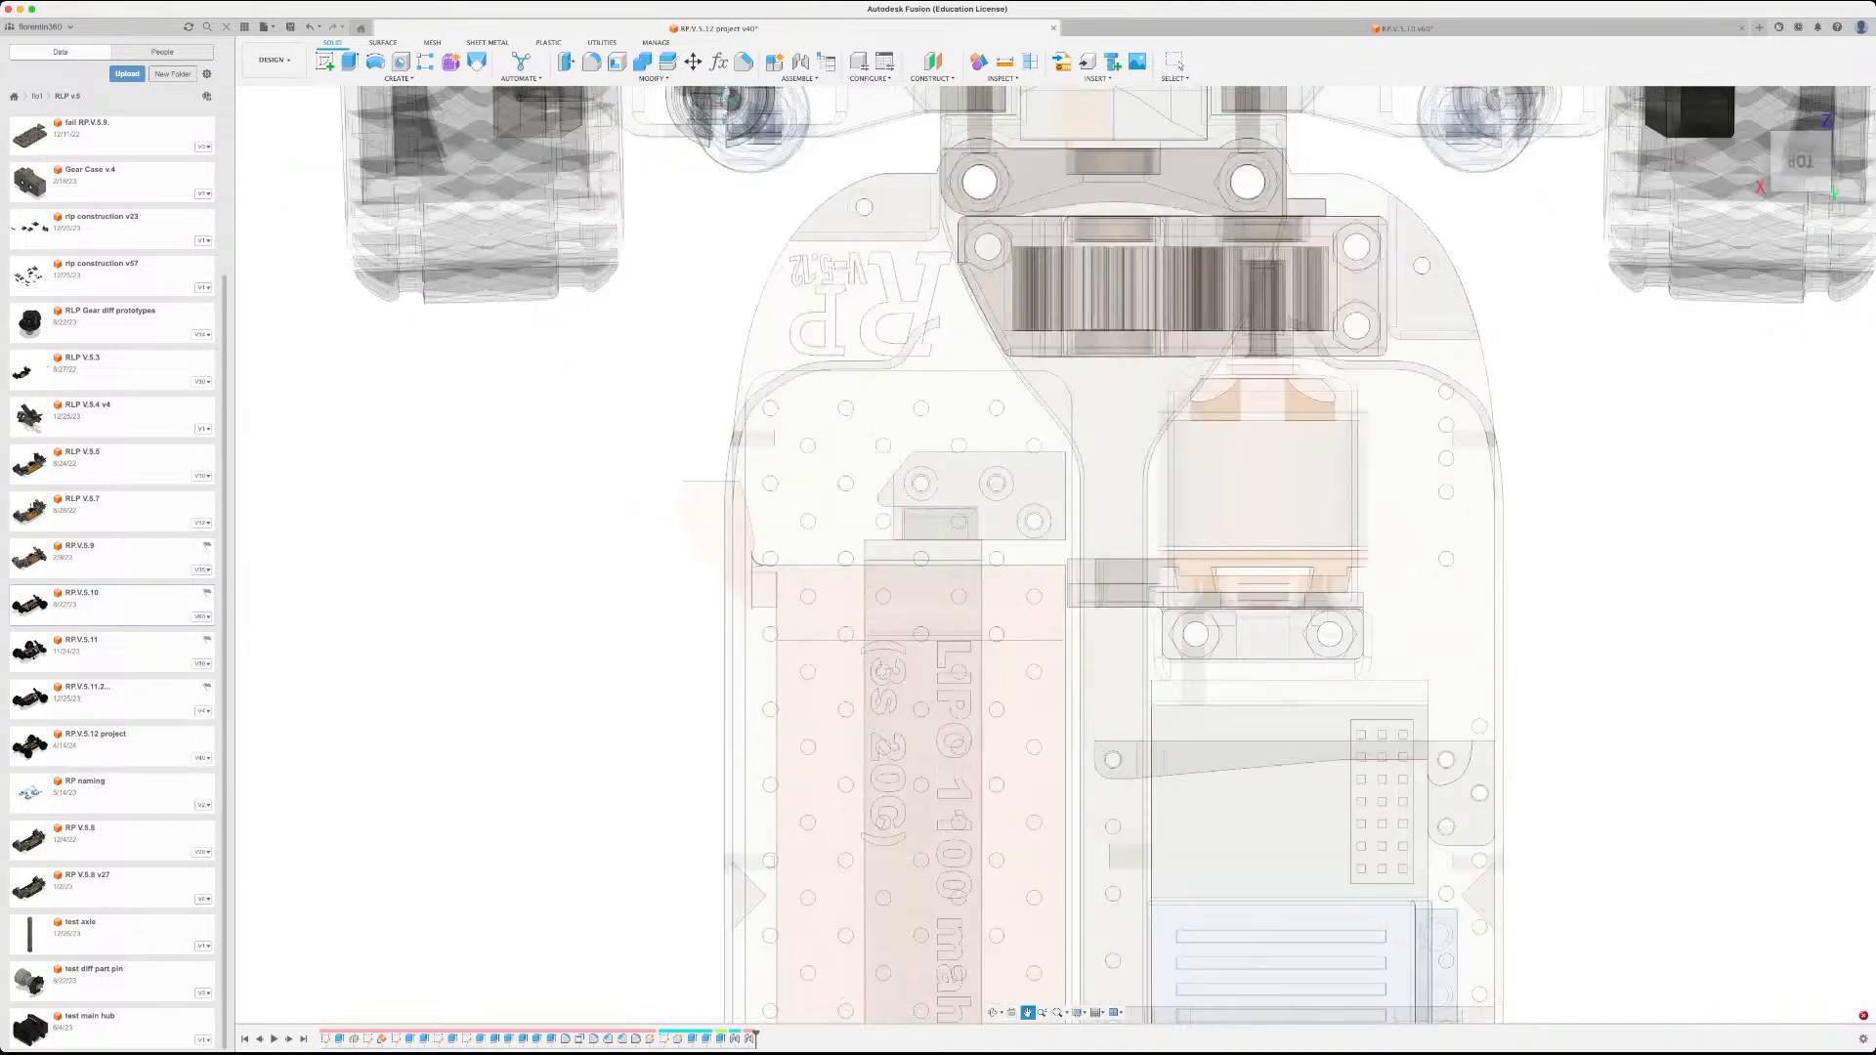
scroll(1308, 947, down, 5)
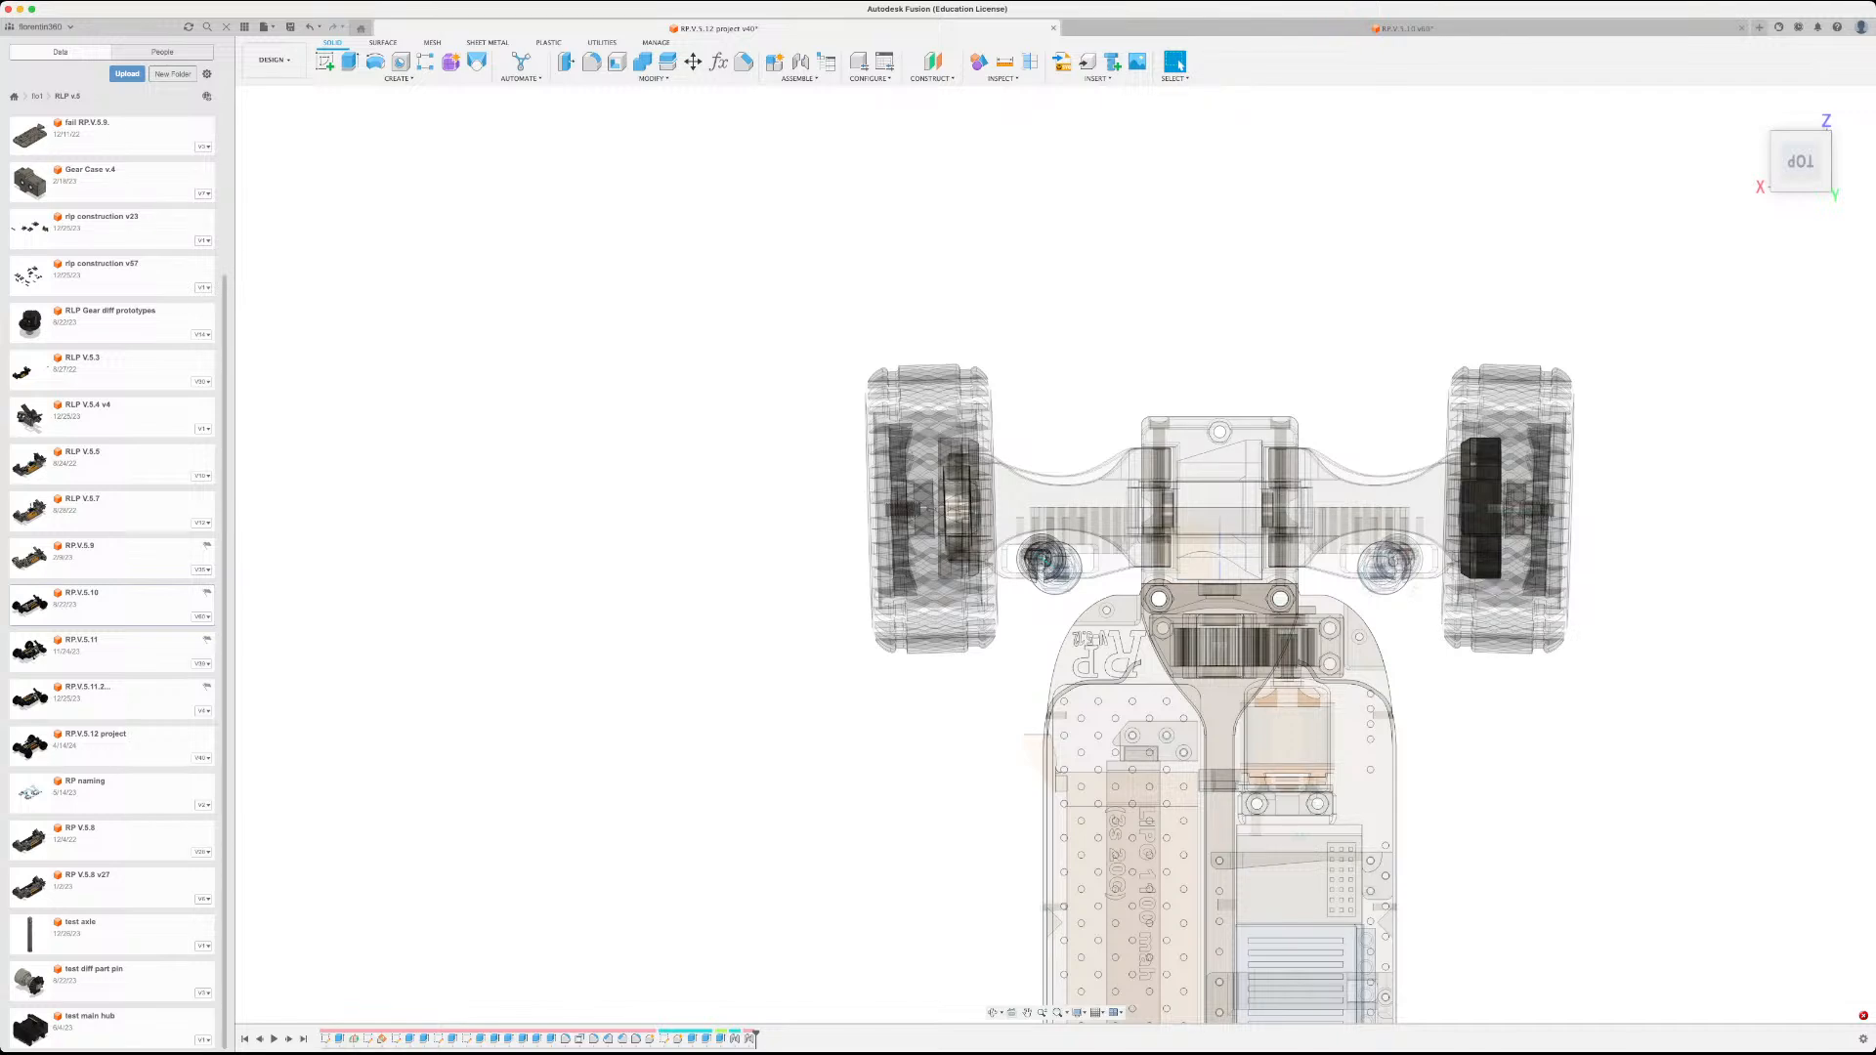
scroll(1484, 497, up, 5)
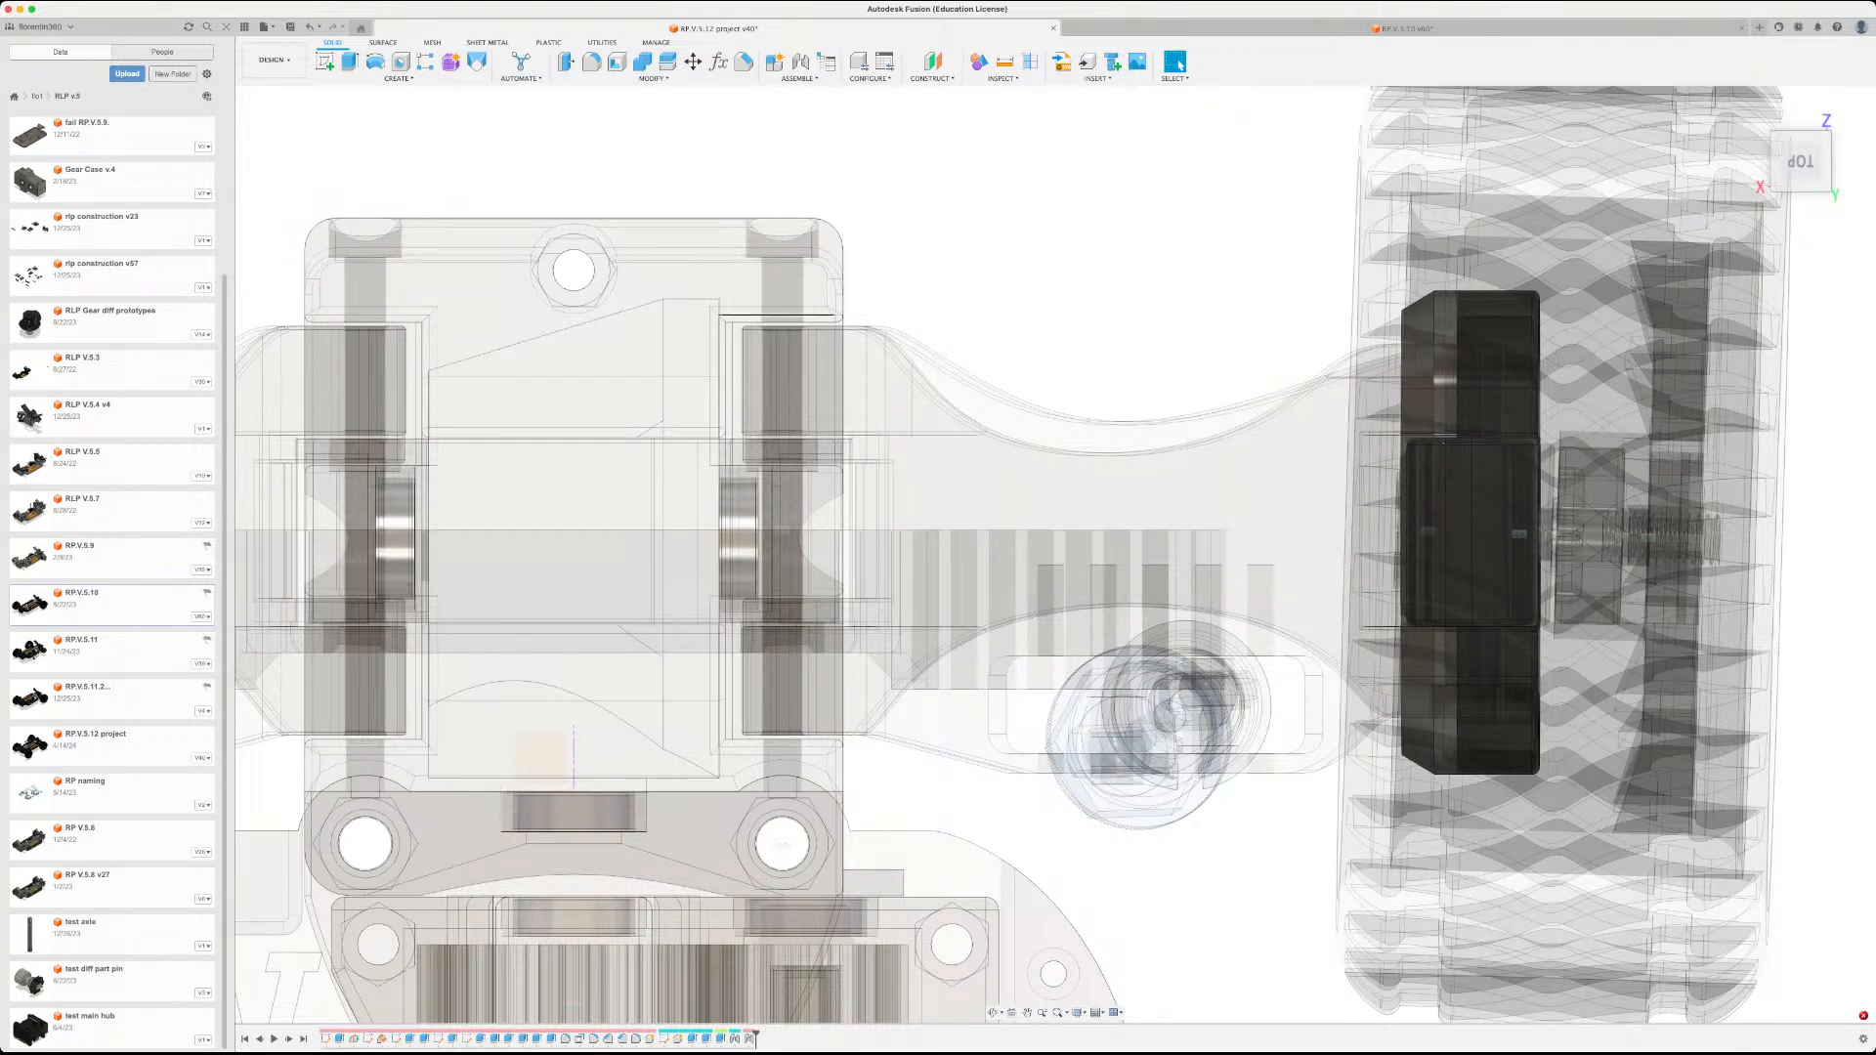
click(700, 305)
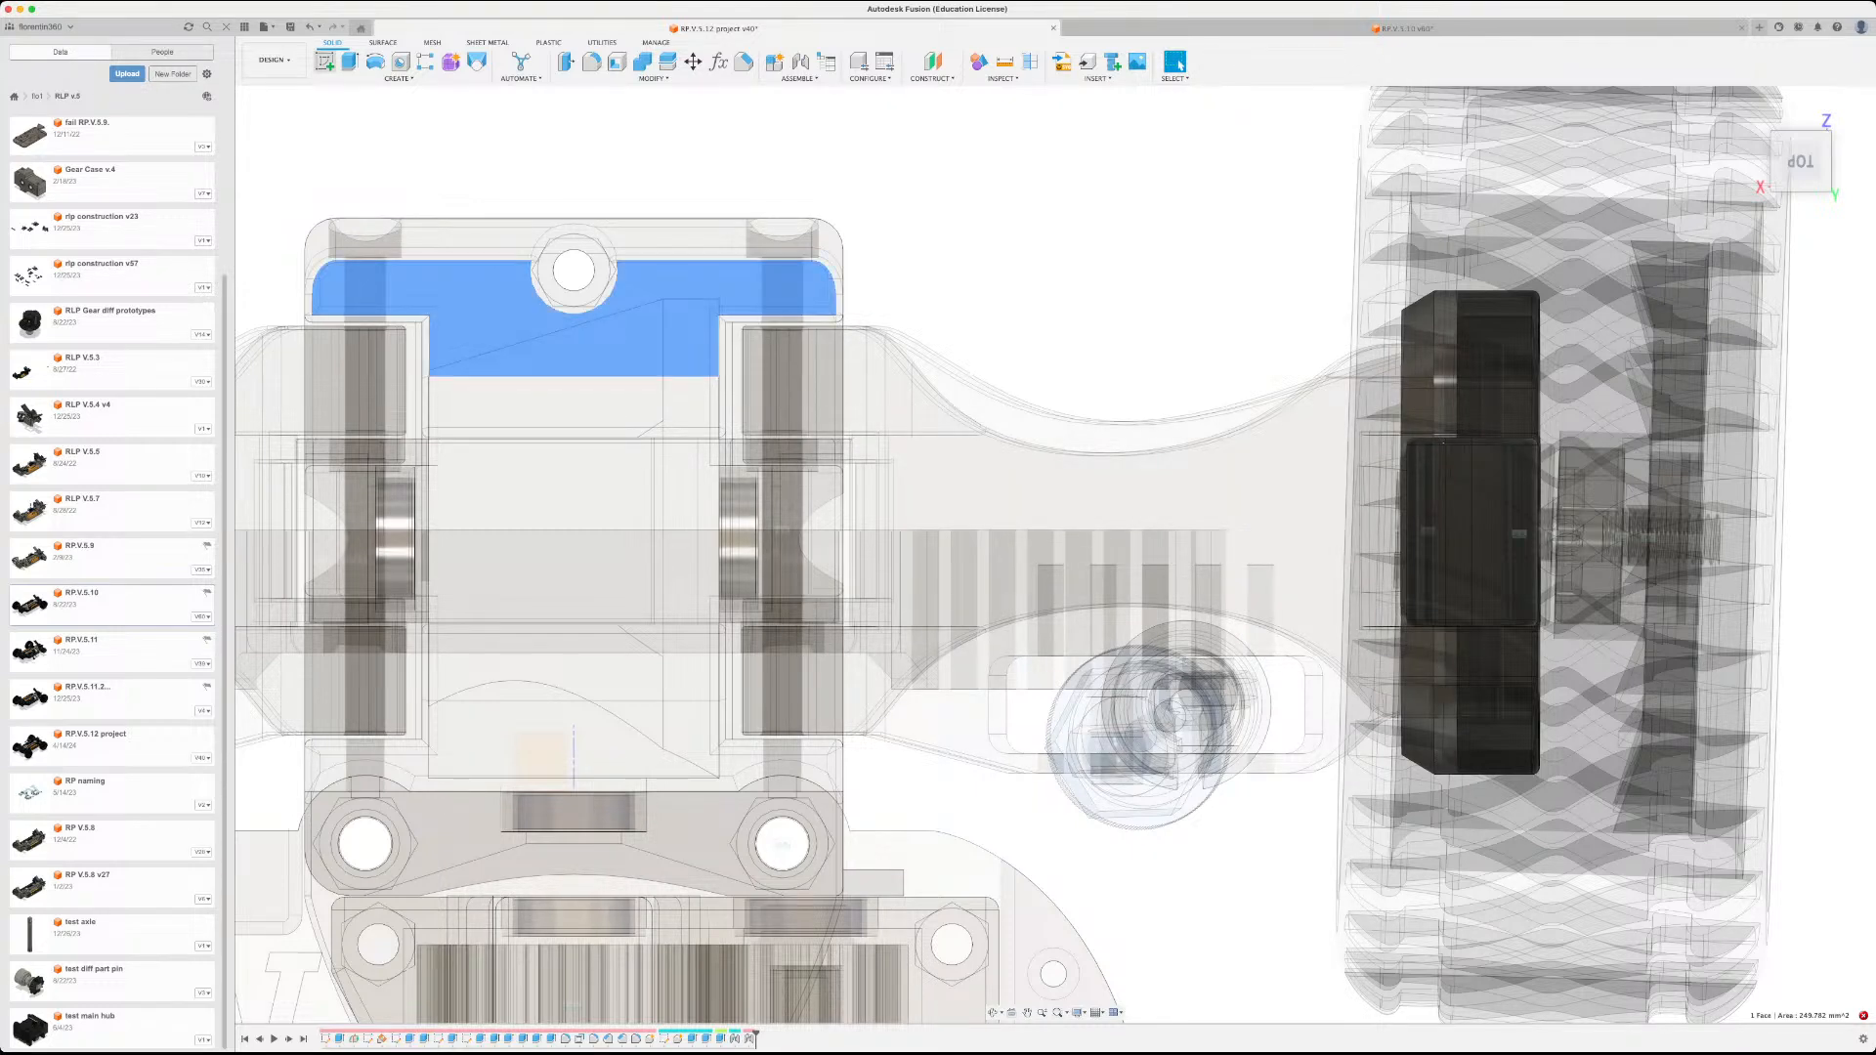
click(326, 61)
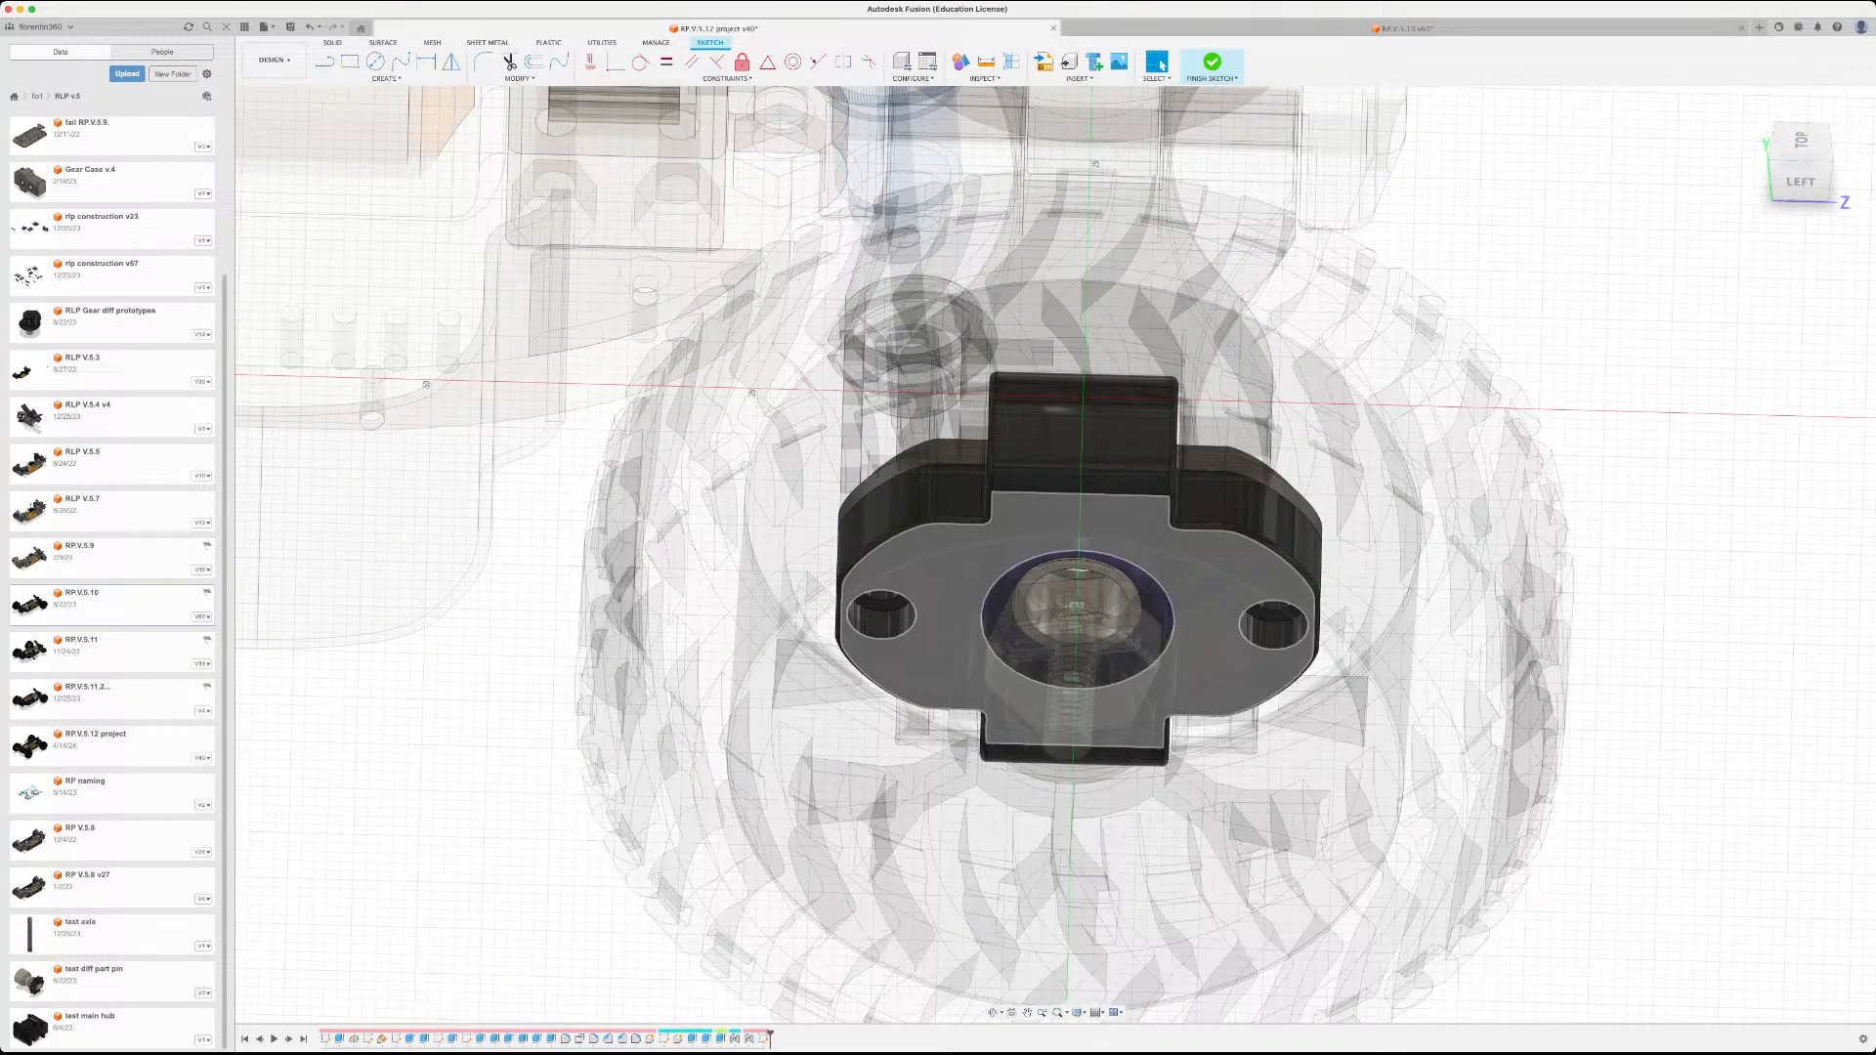
- Project the ring-shaped face around the axle hole inside the wheel into the sketch and return to the top view
click(1162, 557)
mouse_move(1163, 557)
shift+middle_down()
mouse_move(1166, 689)
mouse_move(1202, 543)
shift+middle_up()
key(Escape)
scroll(987, 645, up, 5)
shift+middle_drag(987, 645, 1055, 640)
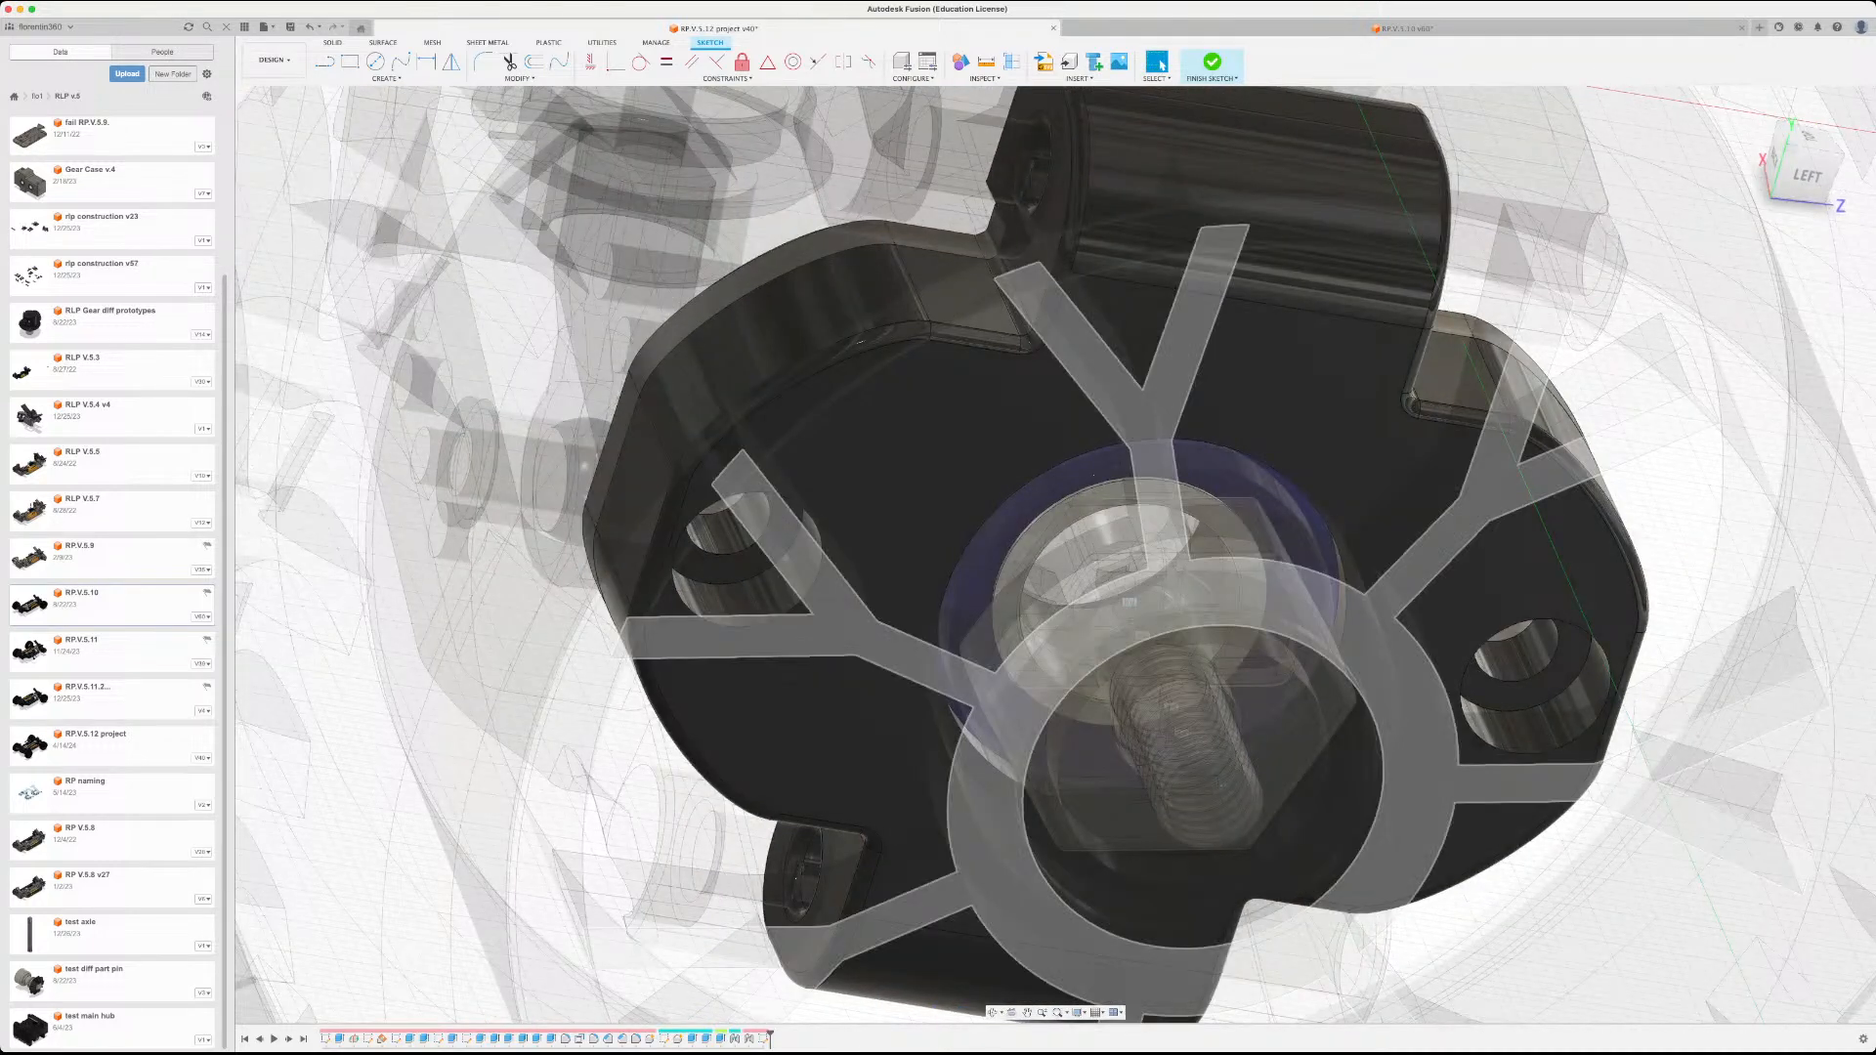
click(1104, 728)
shift+middle_drag(1104, 728, 1119, 811)
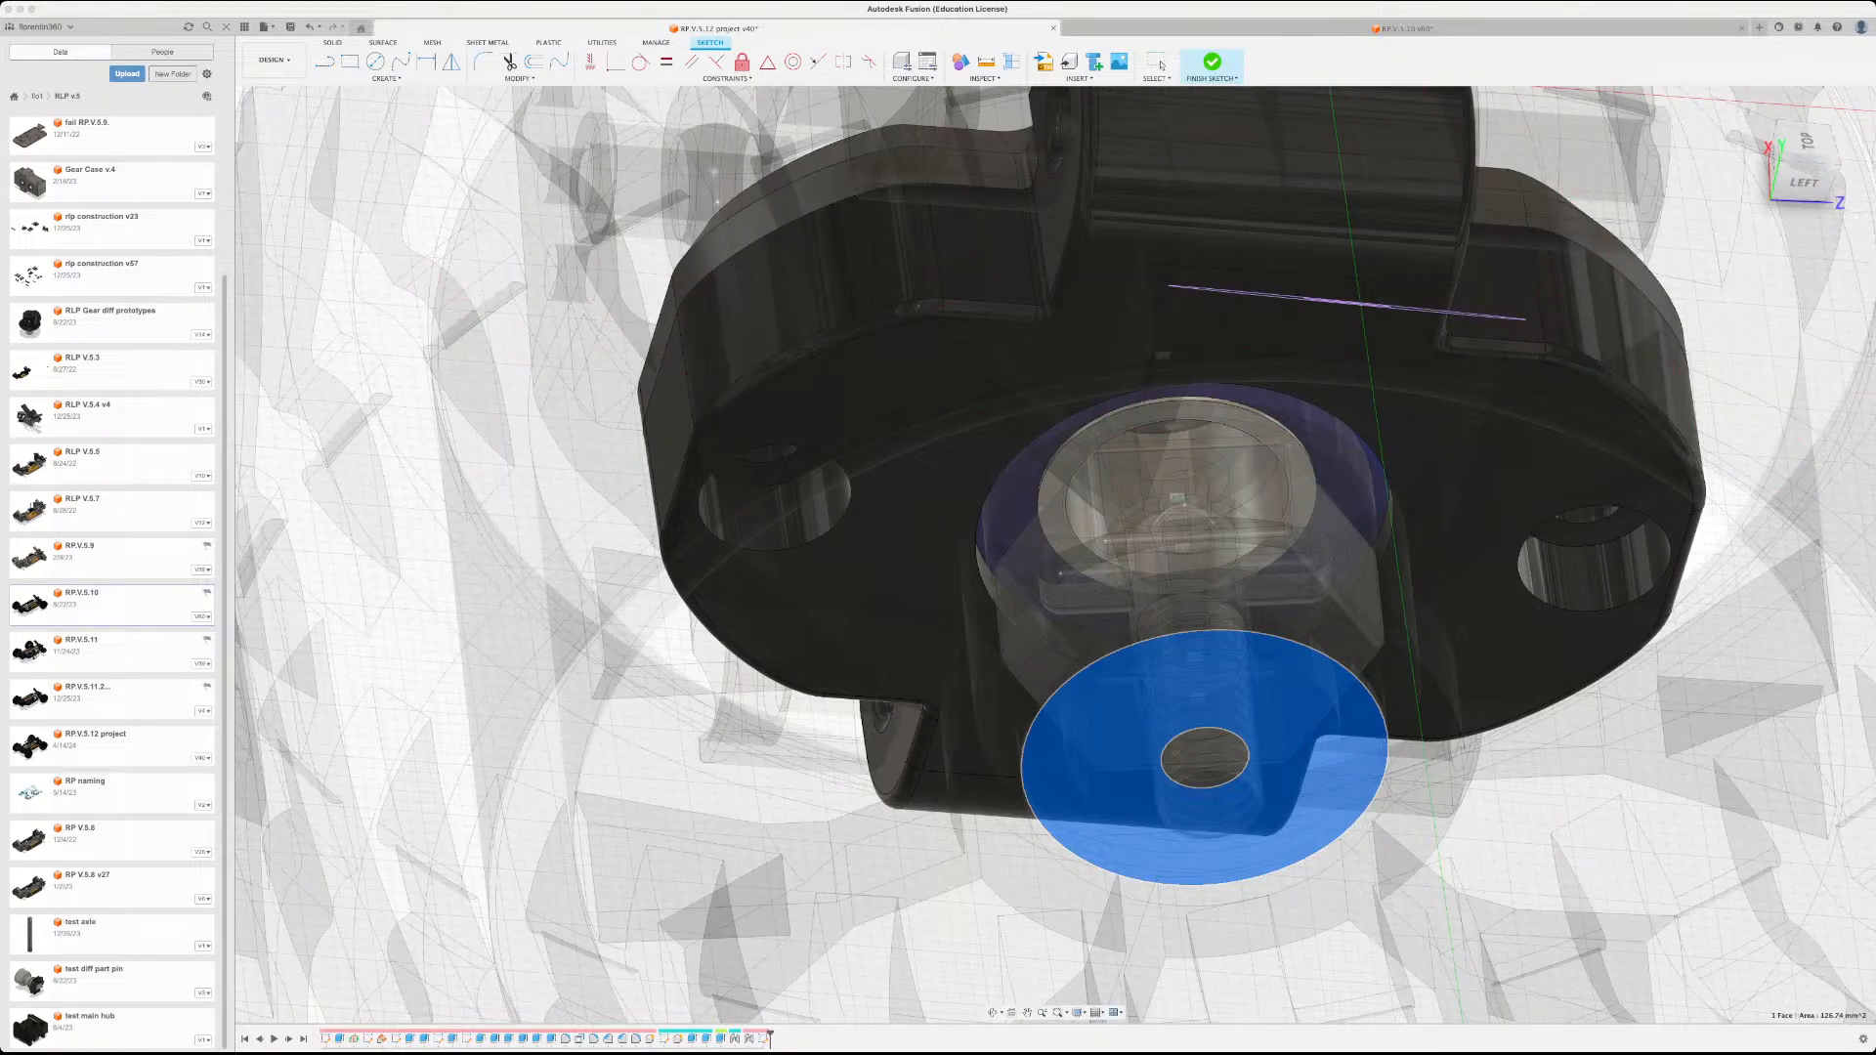
key(Return)
click(1808, 142)
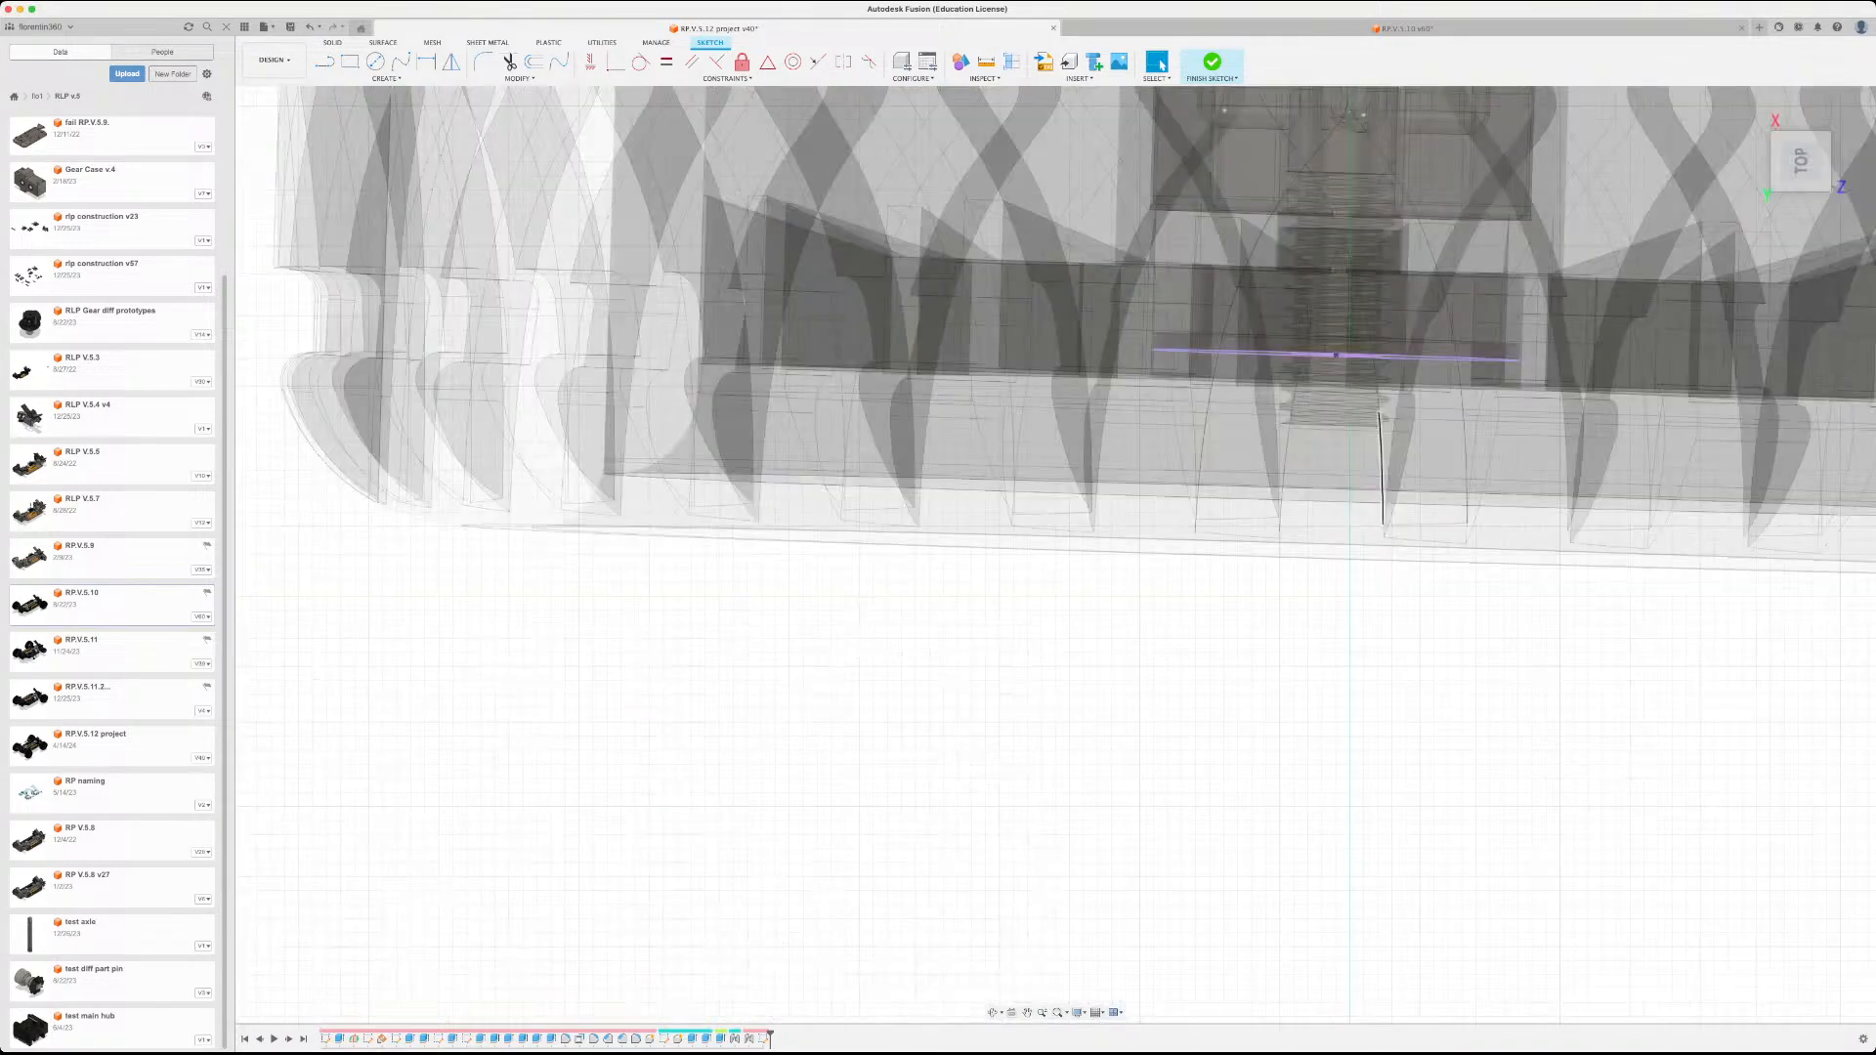
- Draw a line joining the two opposite end points of the thin projected ring outline
key(l)
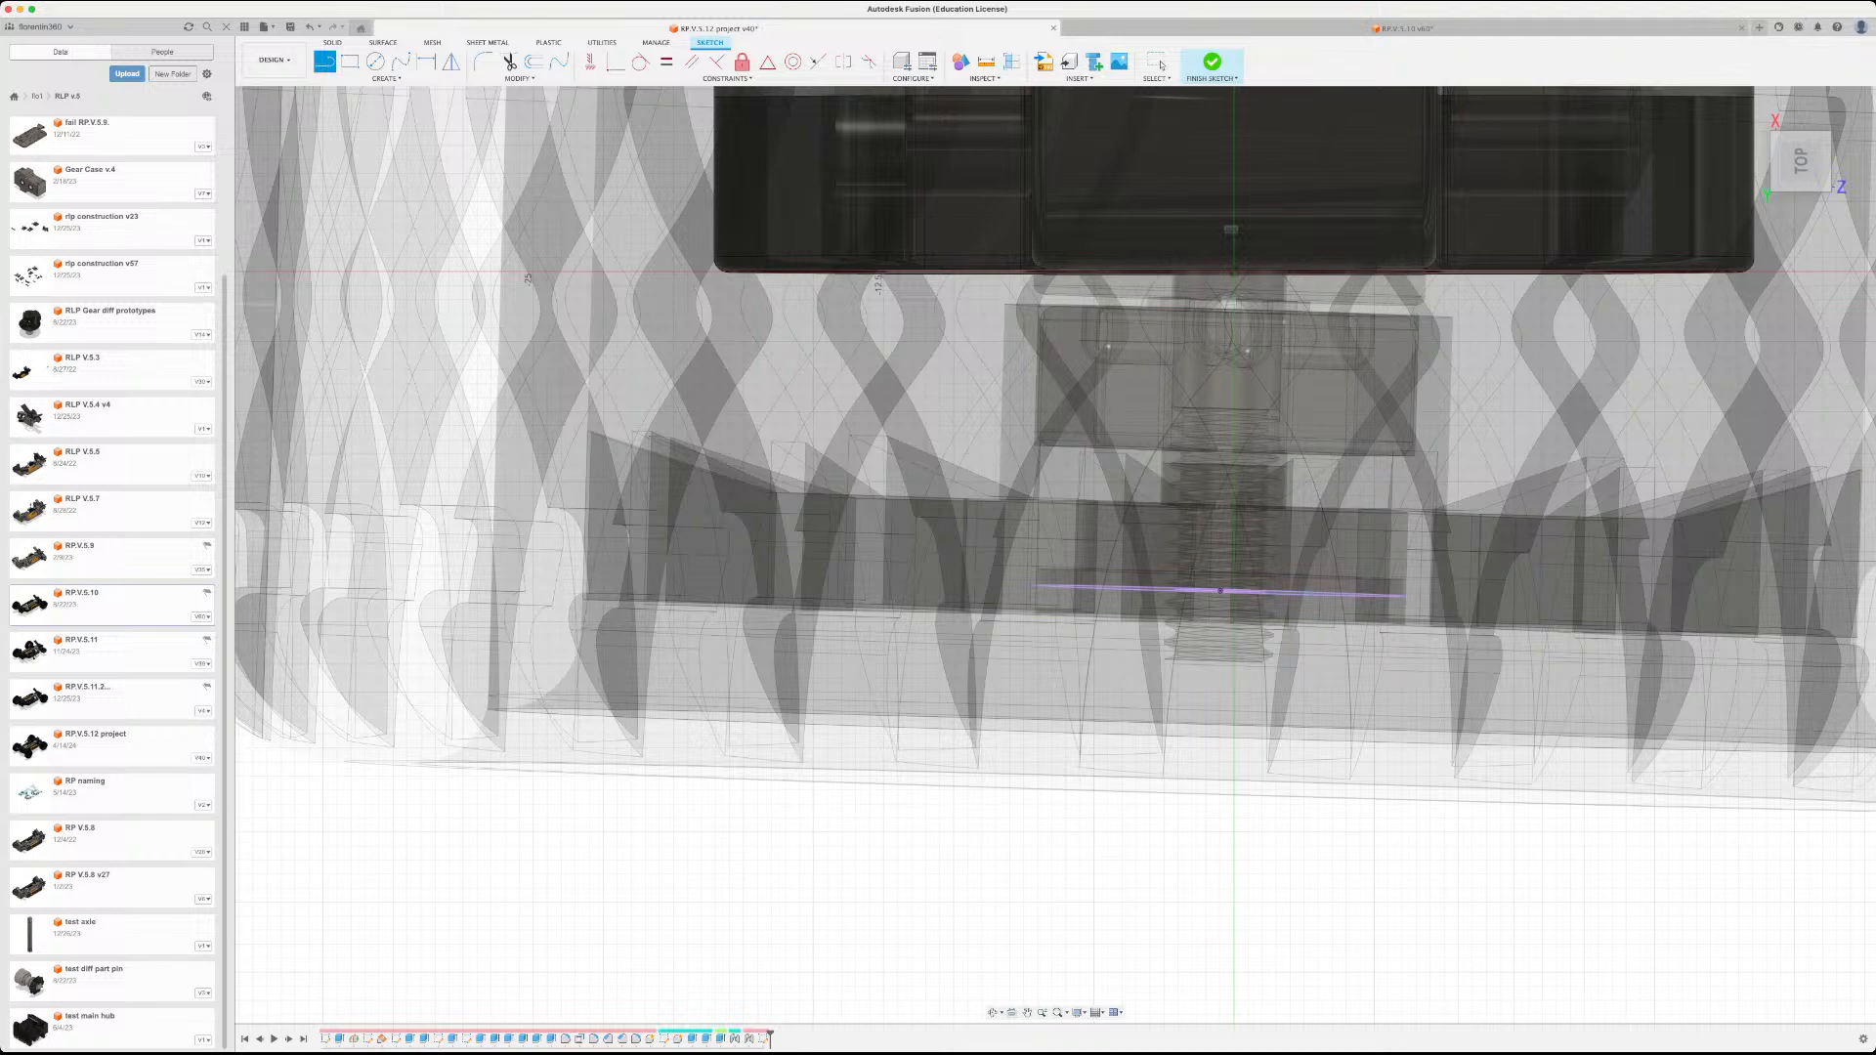
scroll(1036, 587, up, 8)
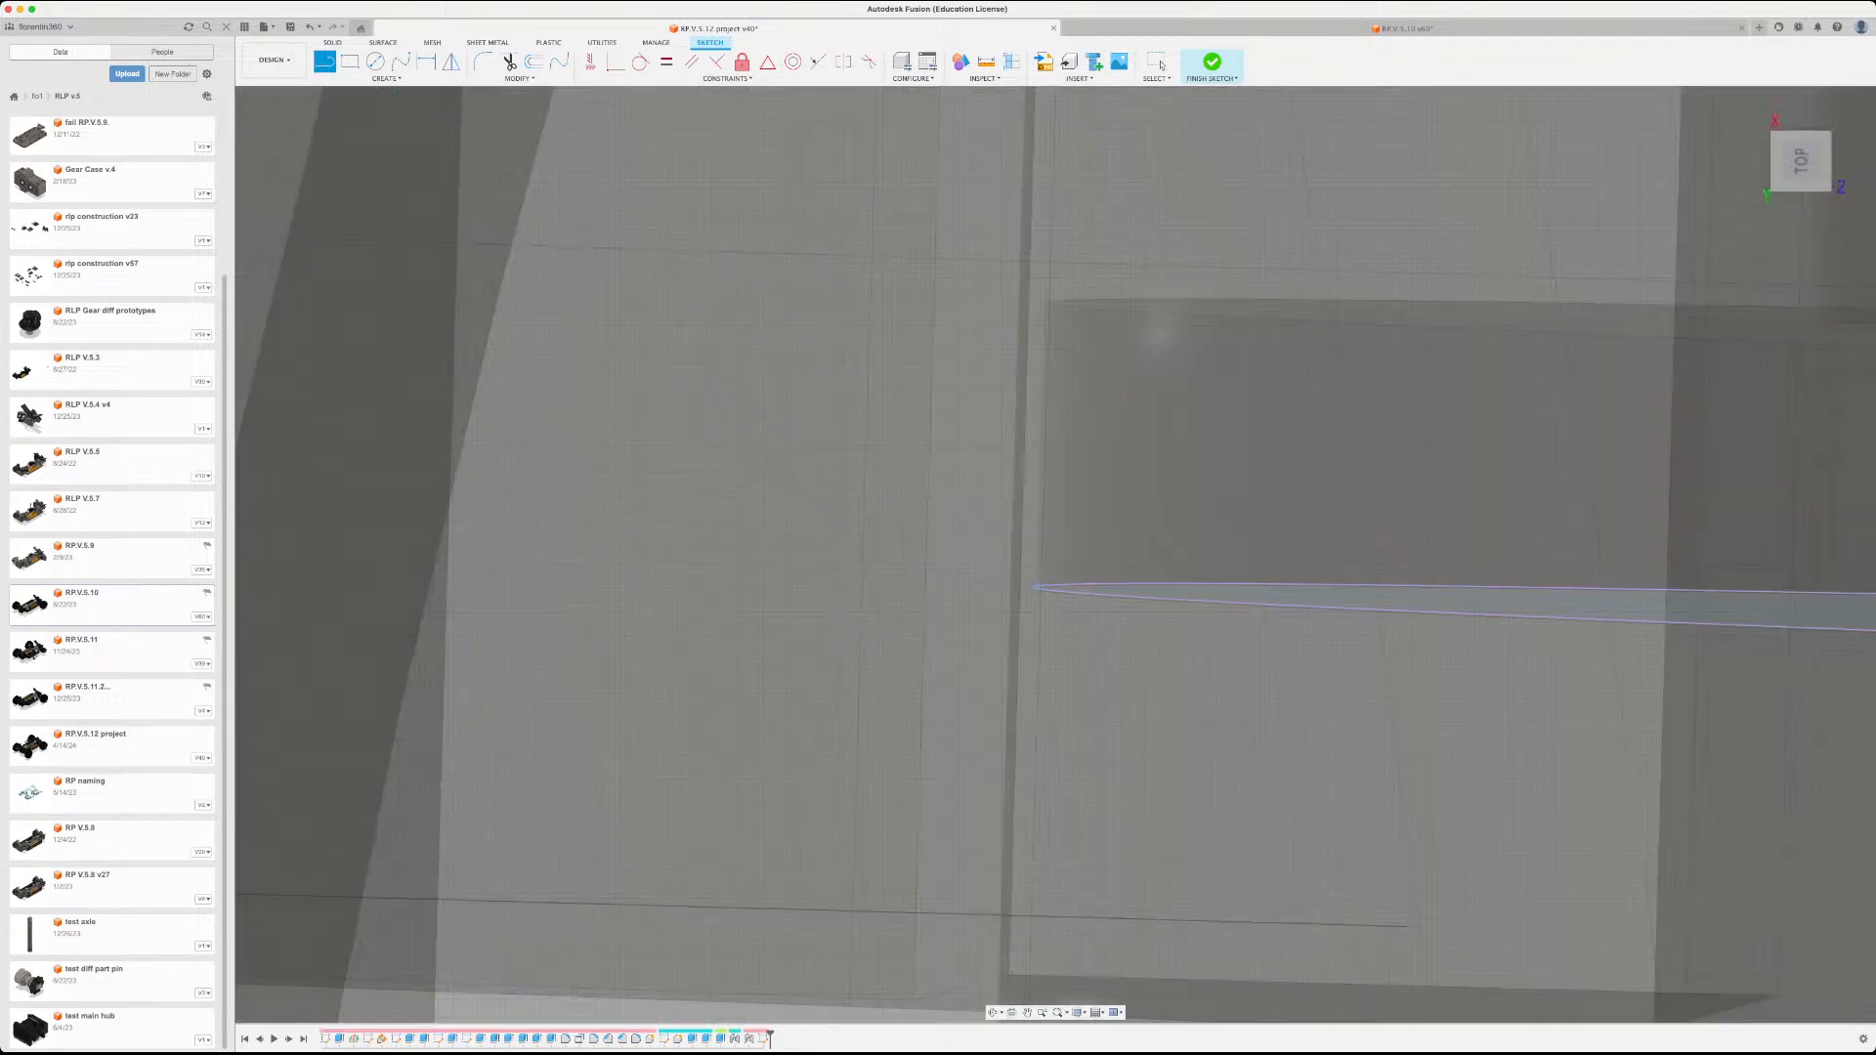
click(1036, 587)
middle_drag(1310, 635, 770, 564)
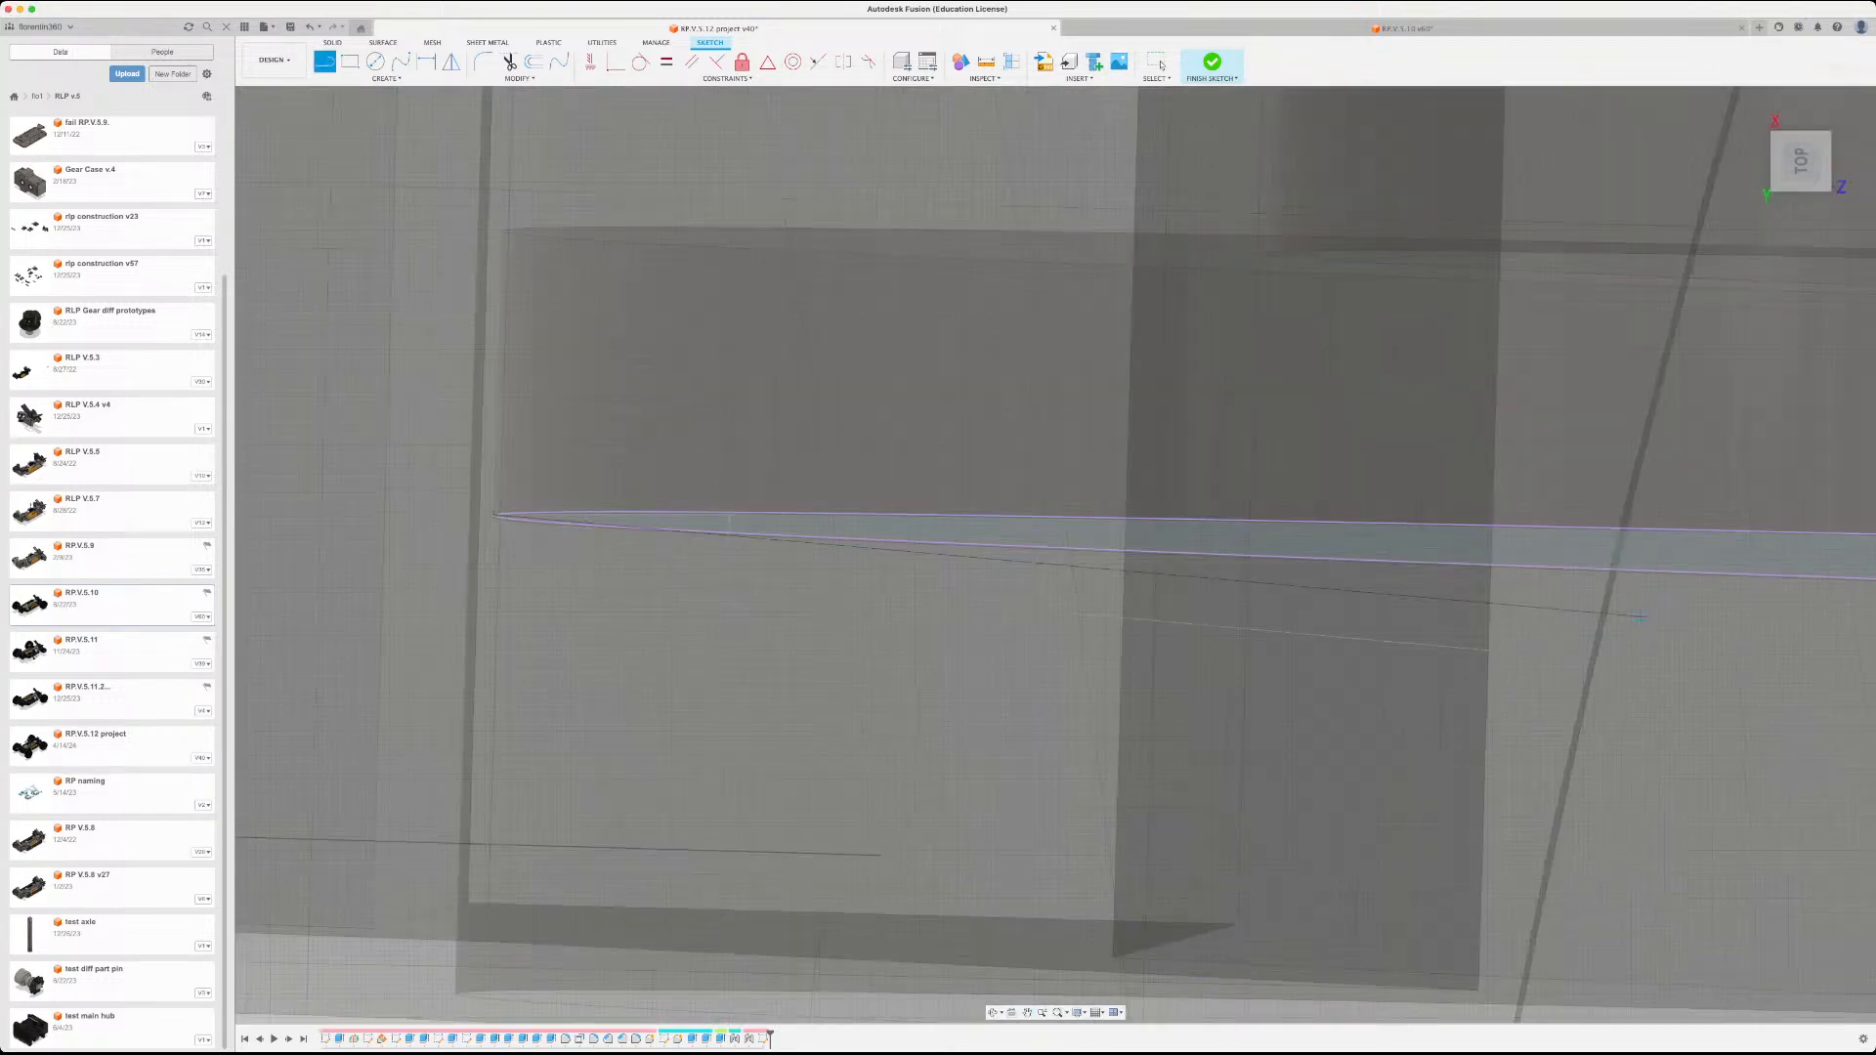
middle_drag(1641, 617, 562, 626)
middle_drag(1361, 618, 478, 622)
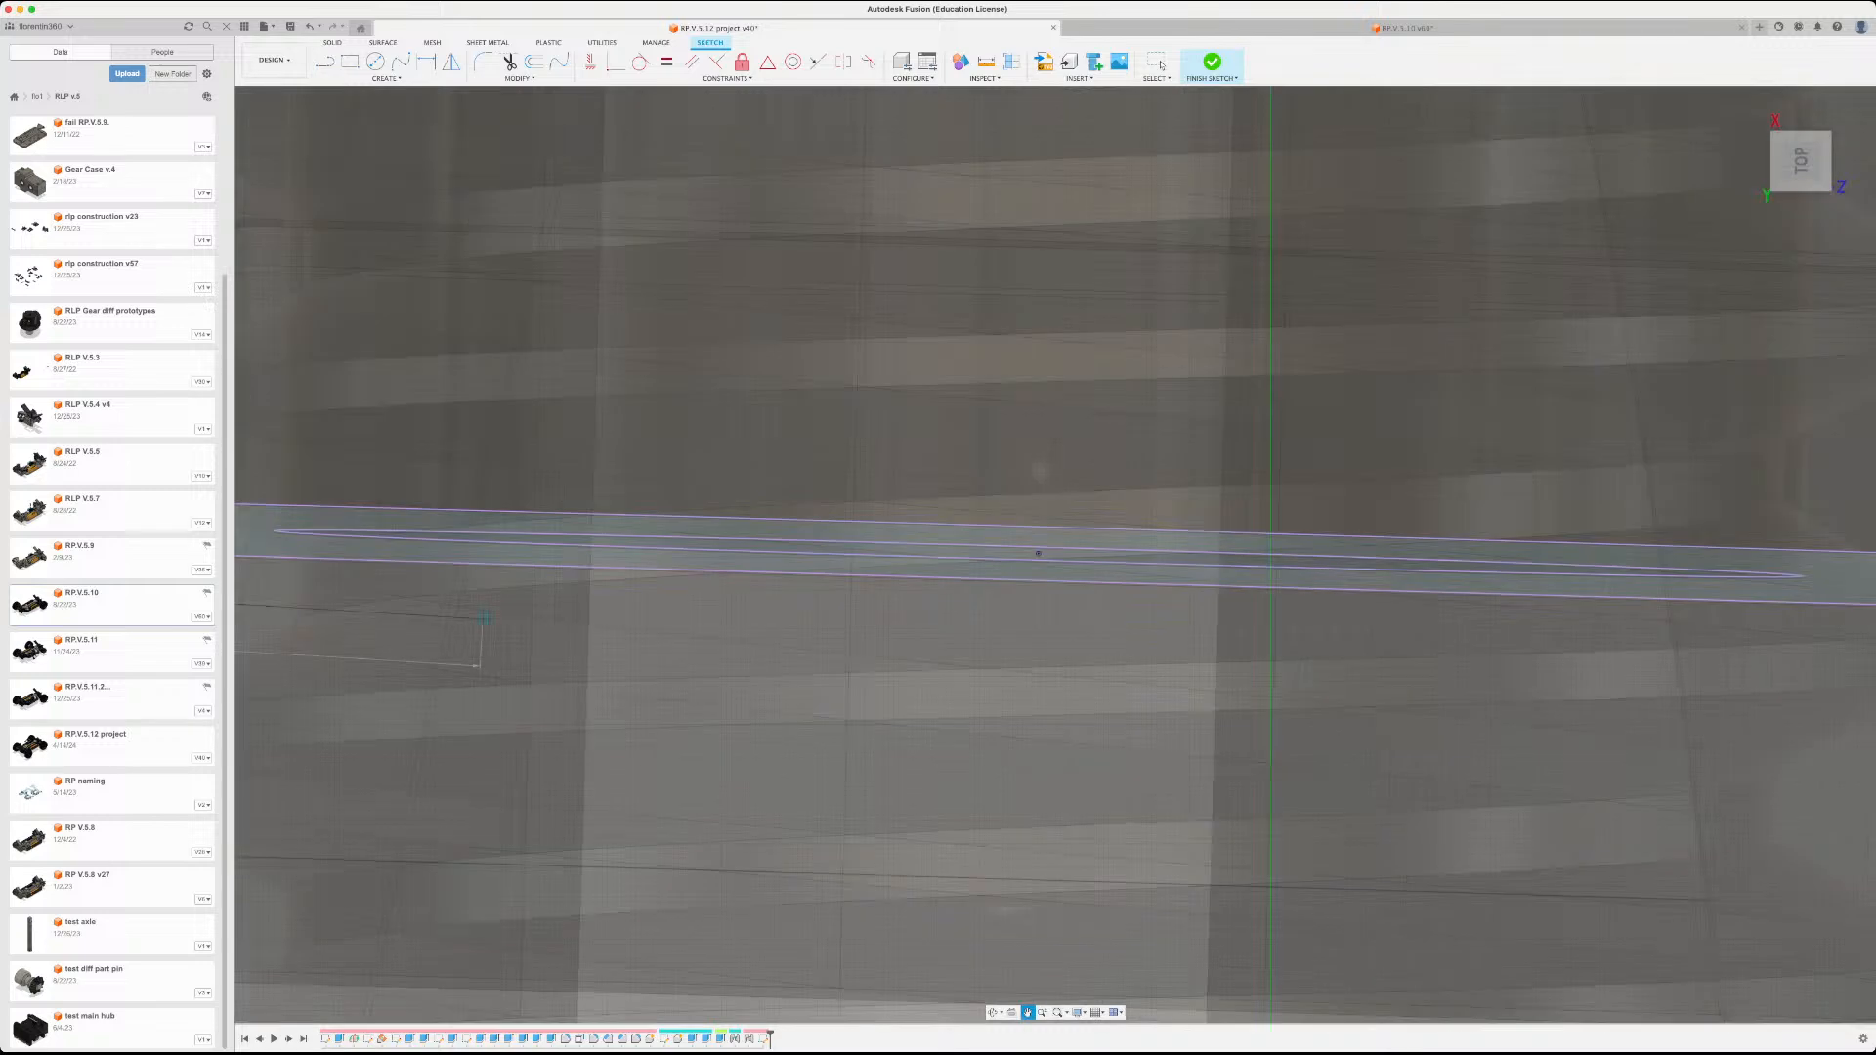
middle_drag(1407, 596, 613, 640)
middle_drag(1666, 622, 1005, 631)
middle_drag(1642, 674, 892, 581)
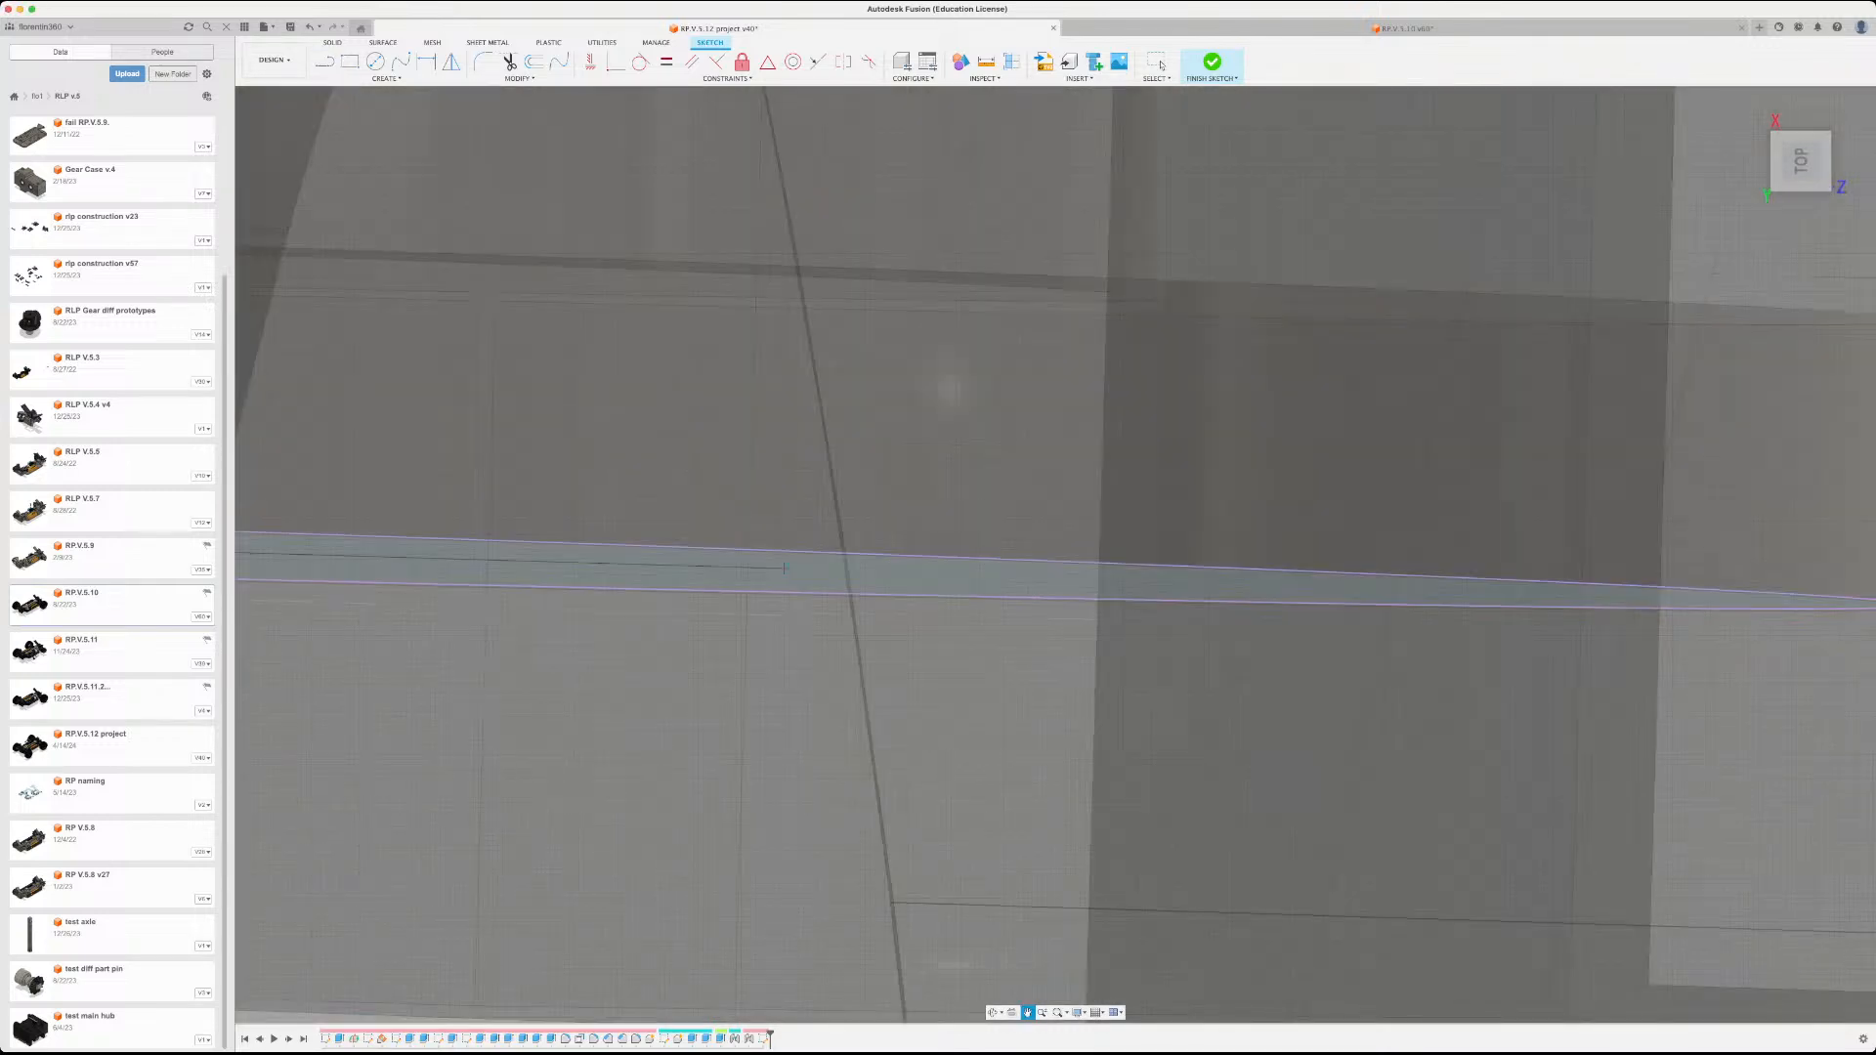
middle_drag(1599, 642, 1039, 638)
key(l)
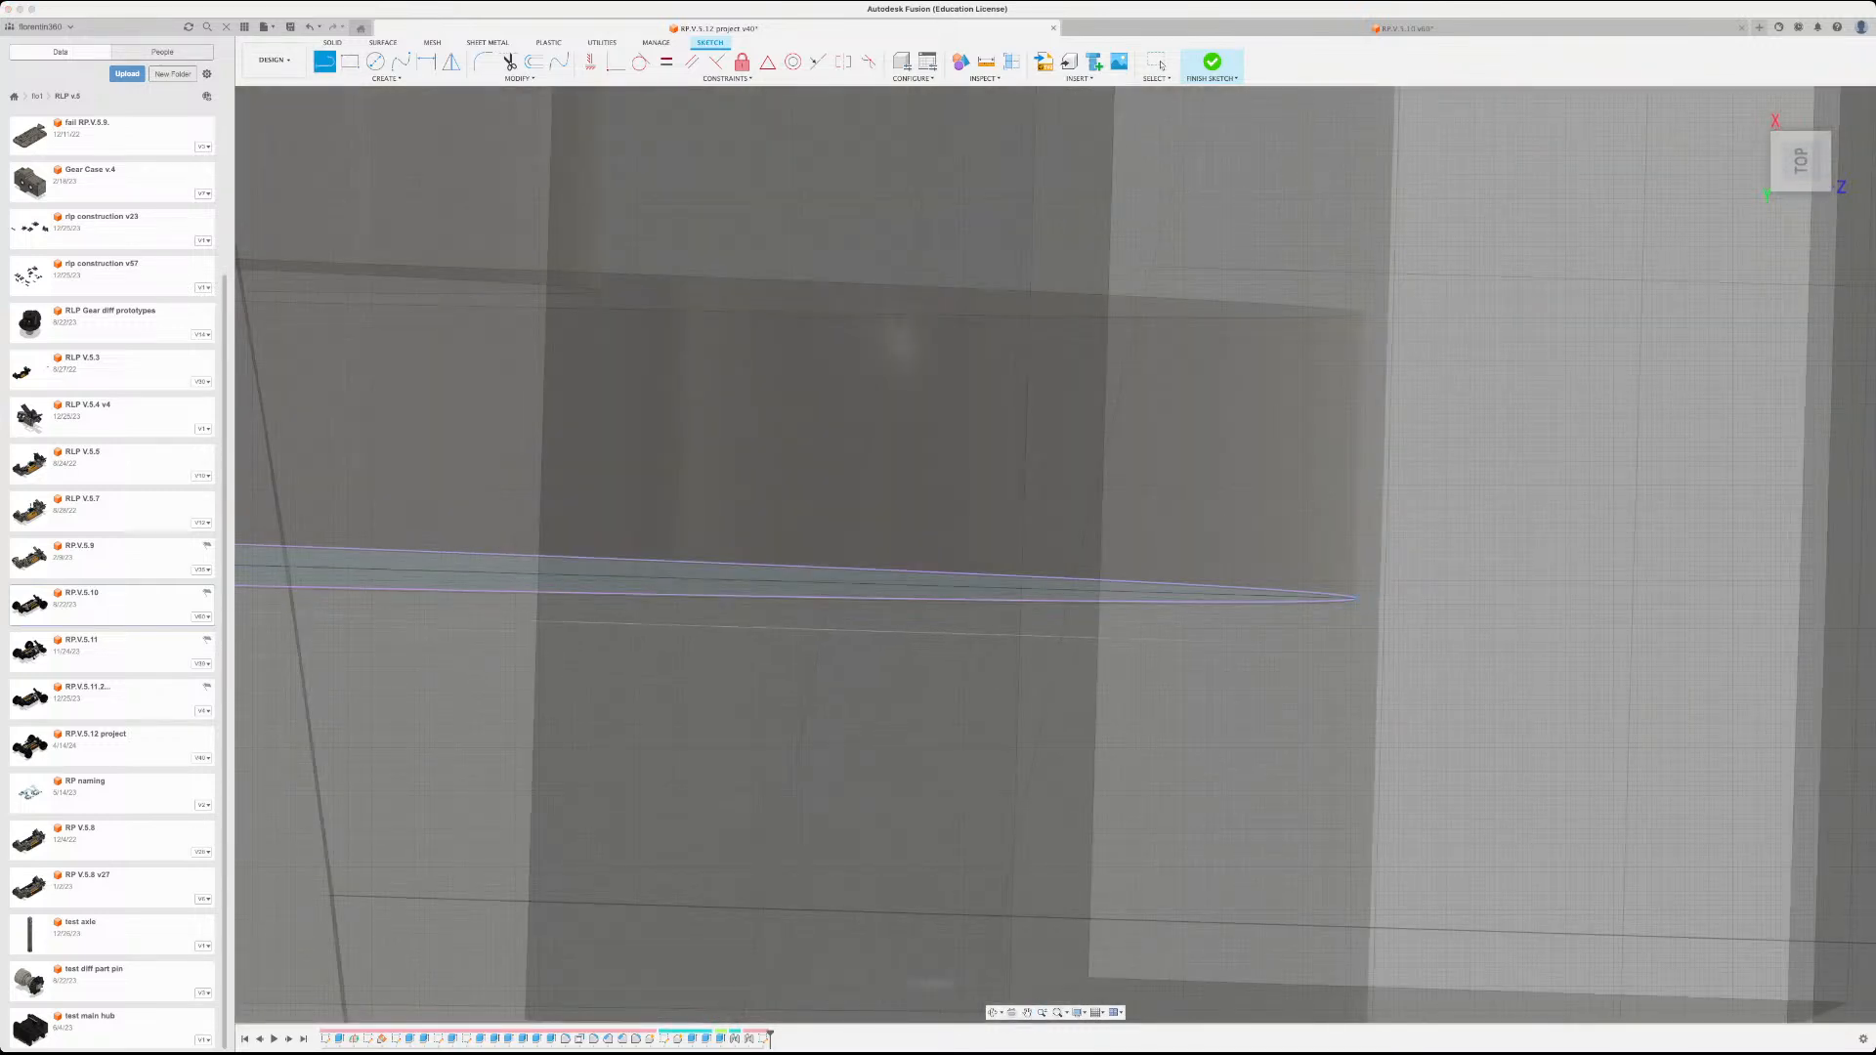
key(Escape)
scroll(1278, 612, down, 10)
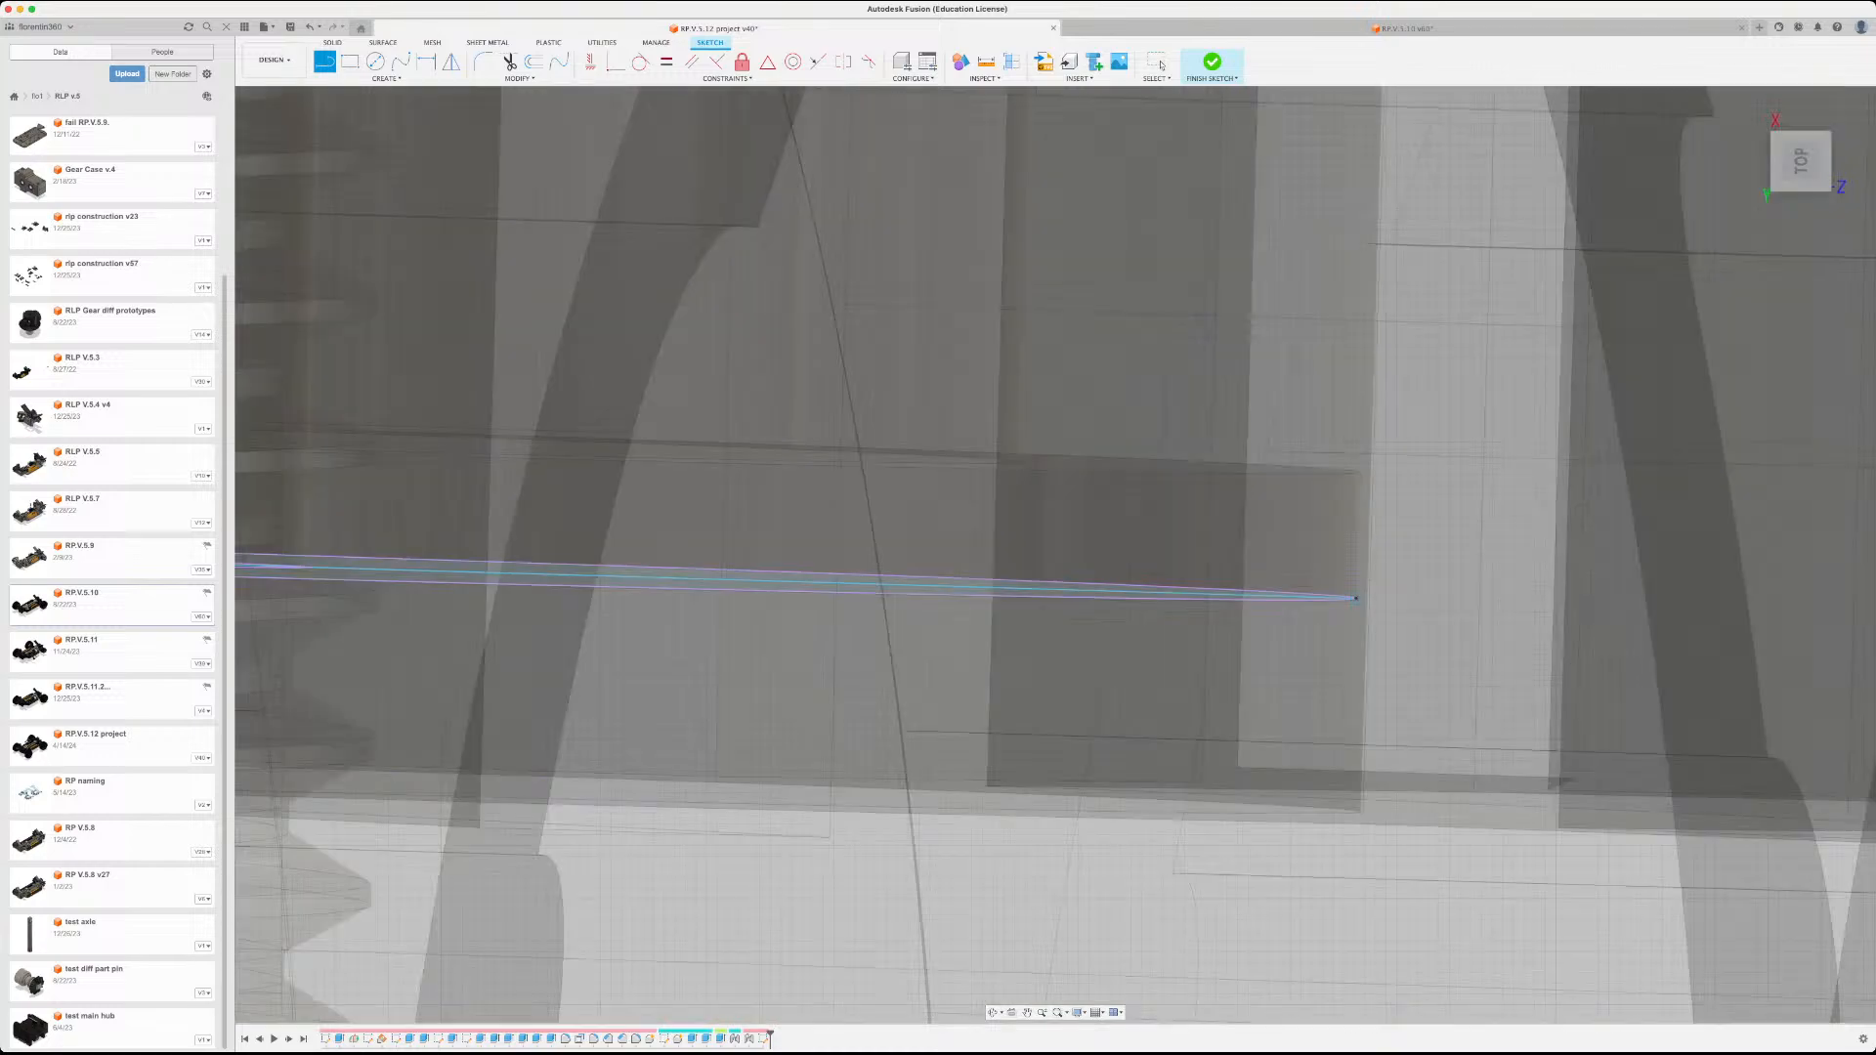
scroll(1280, 613, down, 10)
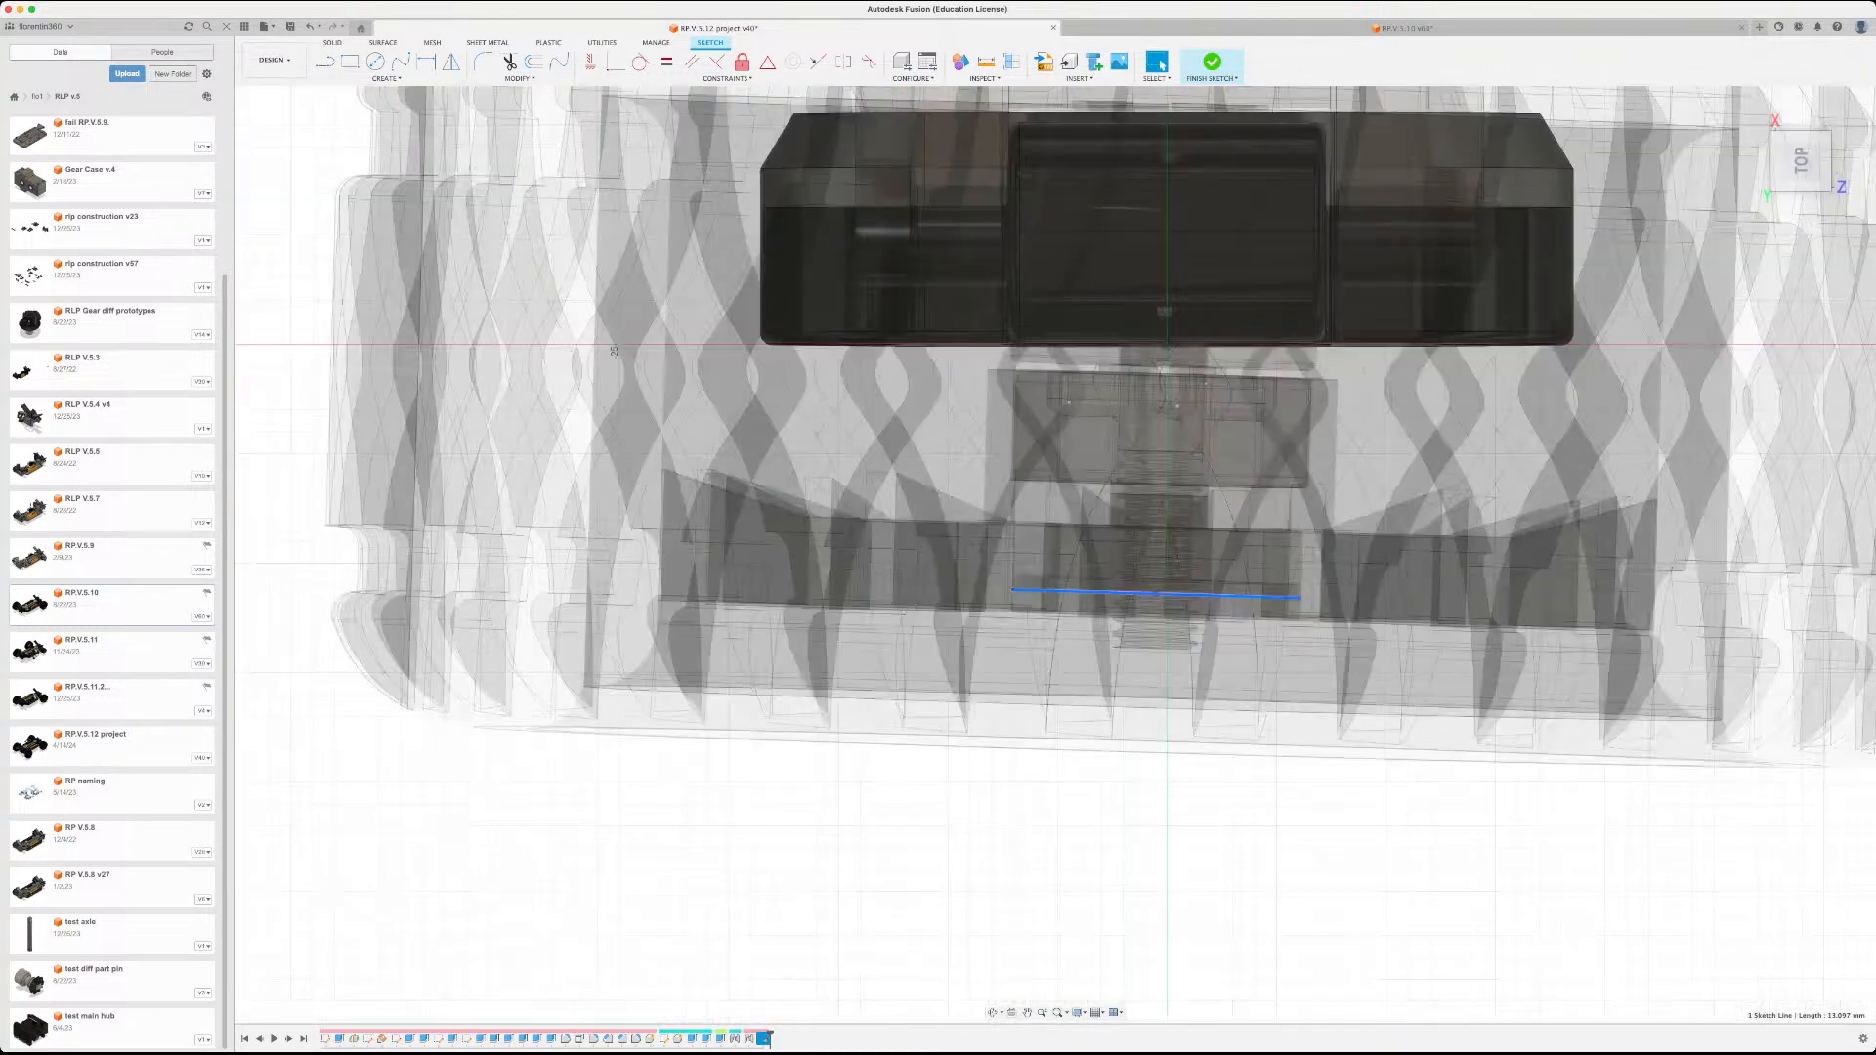
- Measure the angle between the line through the wheel's hub carrier and the straight edge of the gear case with a sketch dimension
key(r)
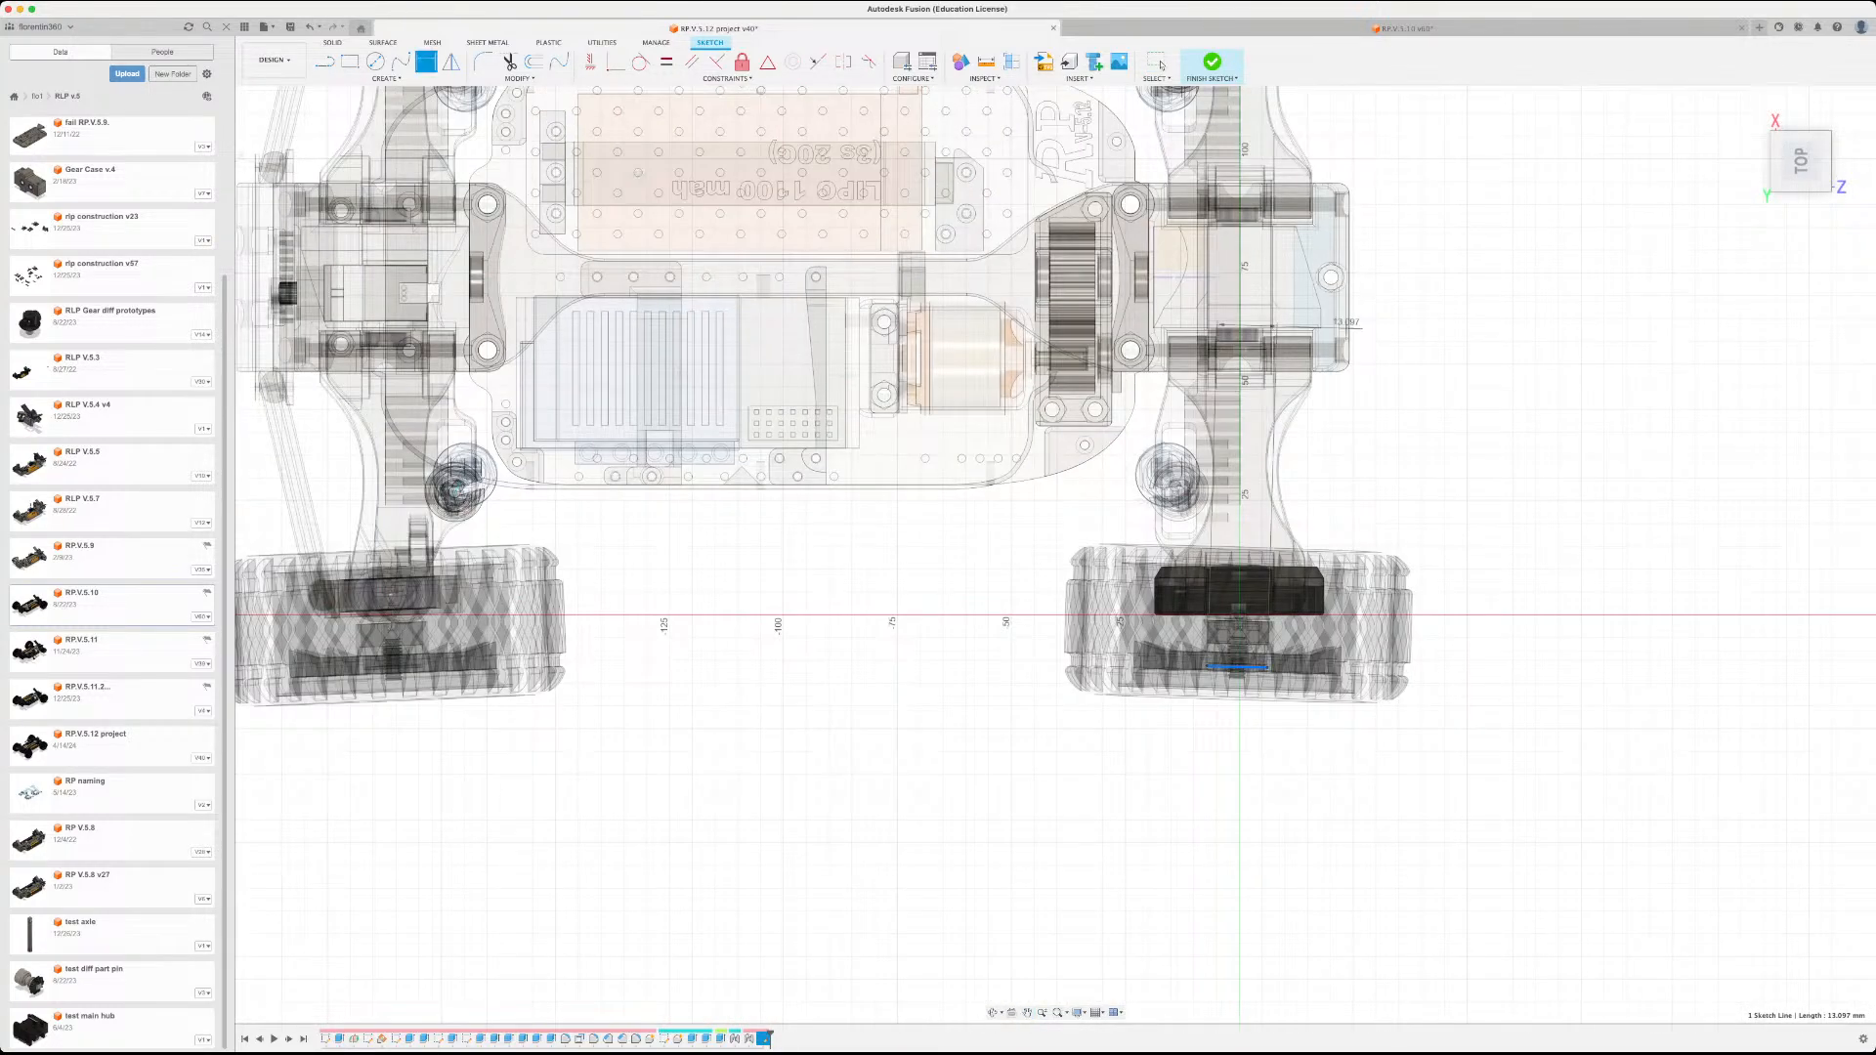
scroll(1324, 358, up, 5)
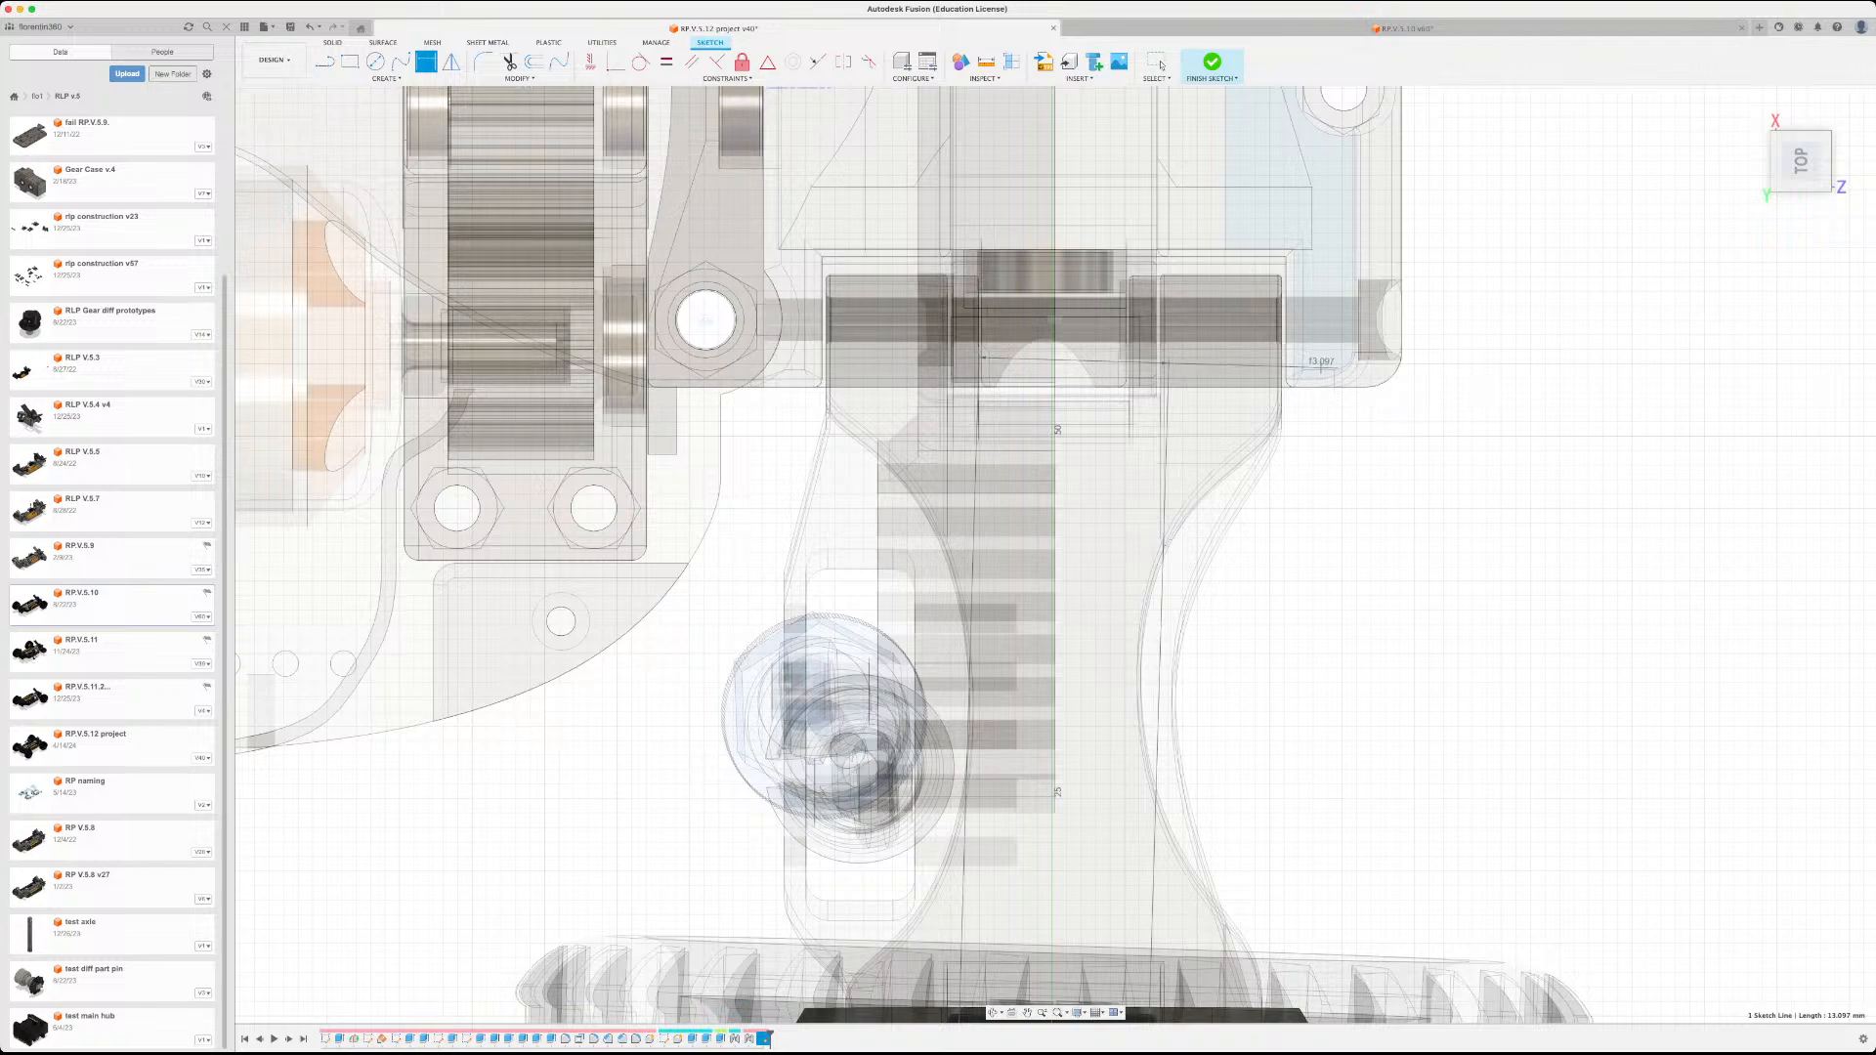
scroll(1319, 364, up, 5)
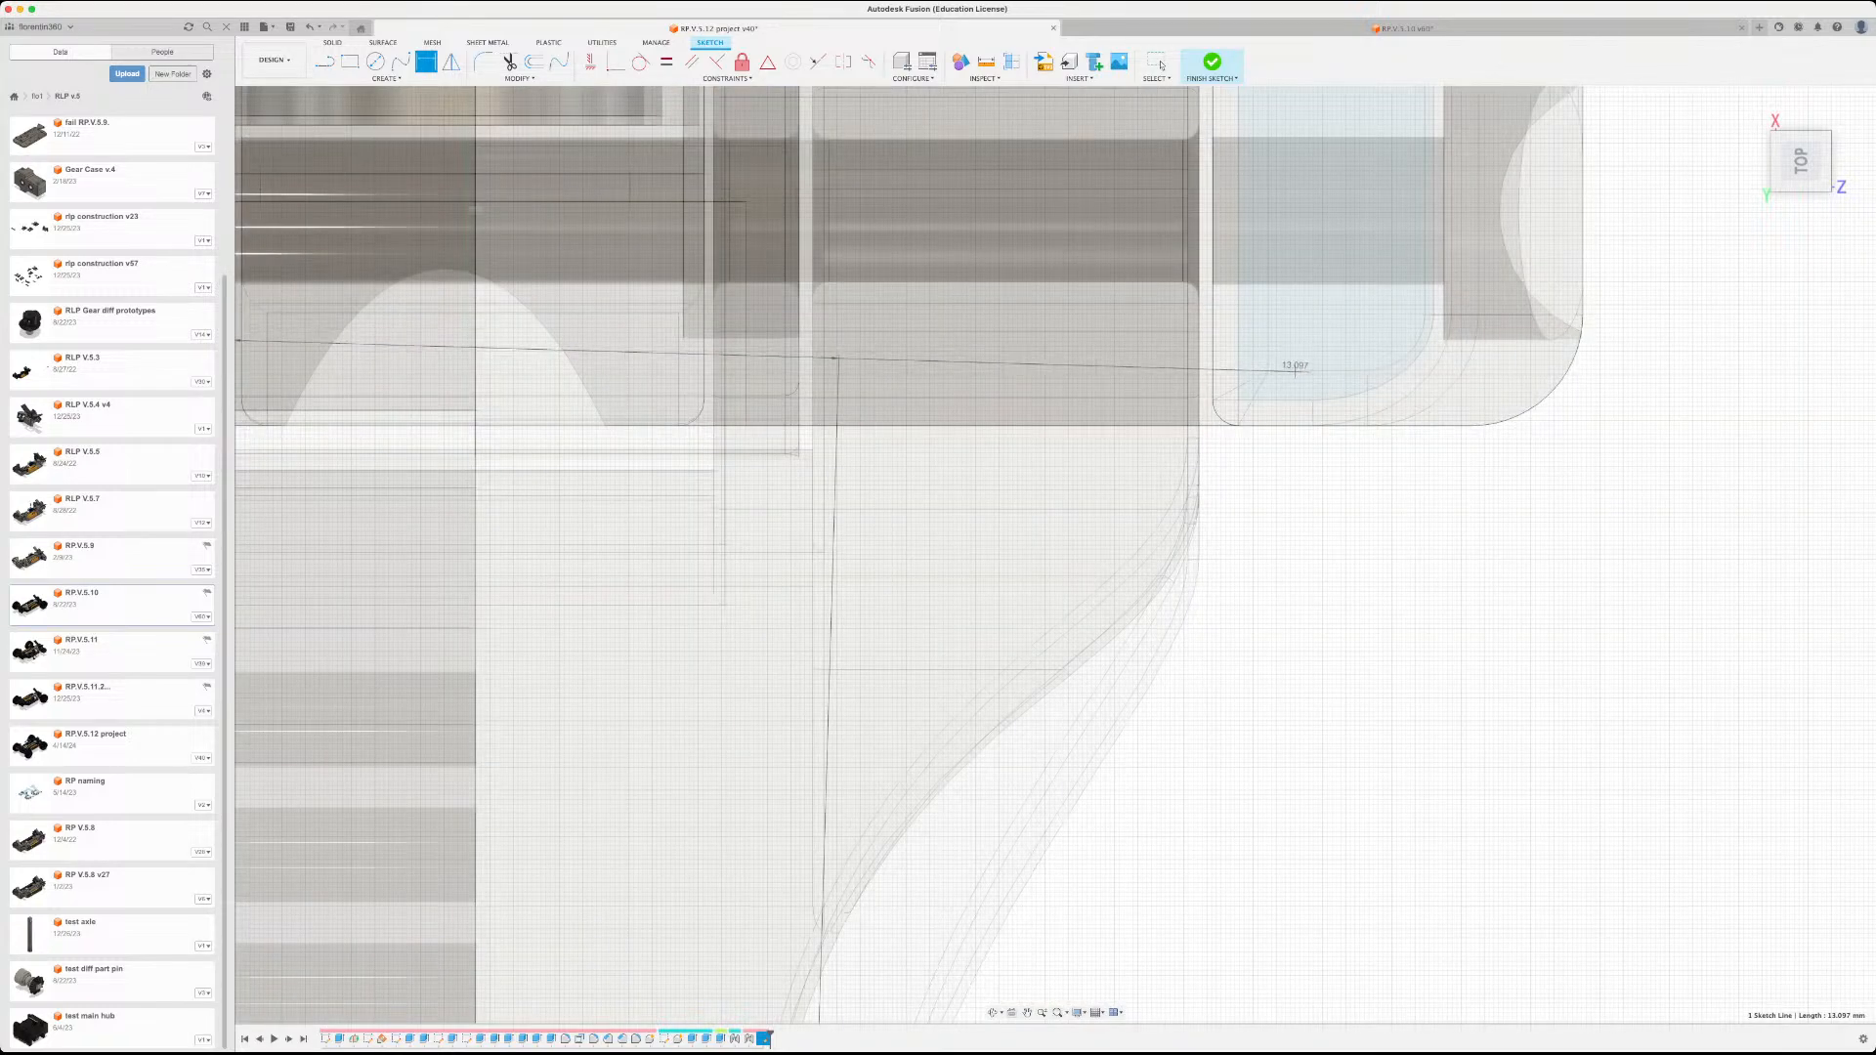
scroll(1300, 368, down, 5)
scroll(1317, 376, up, 3)
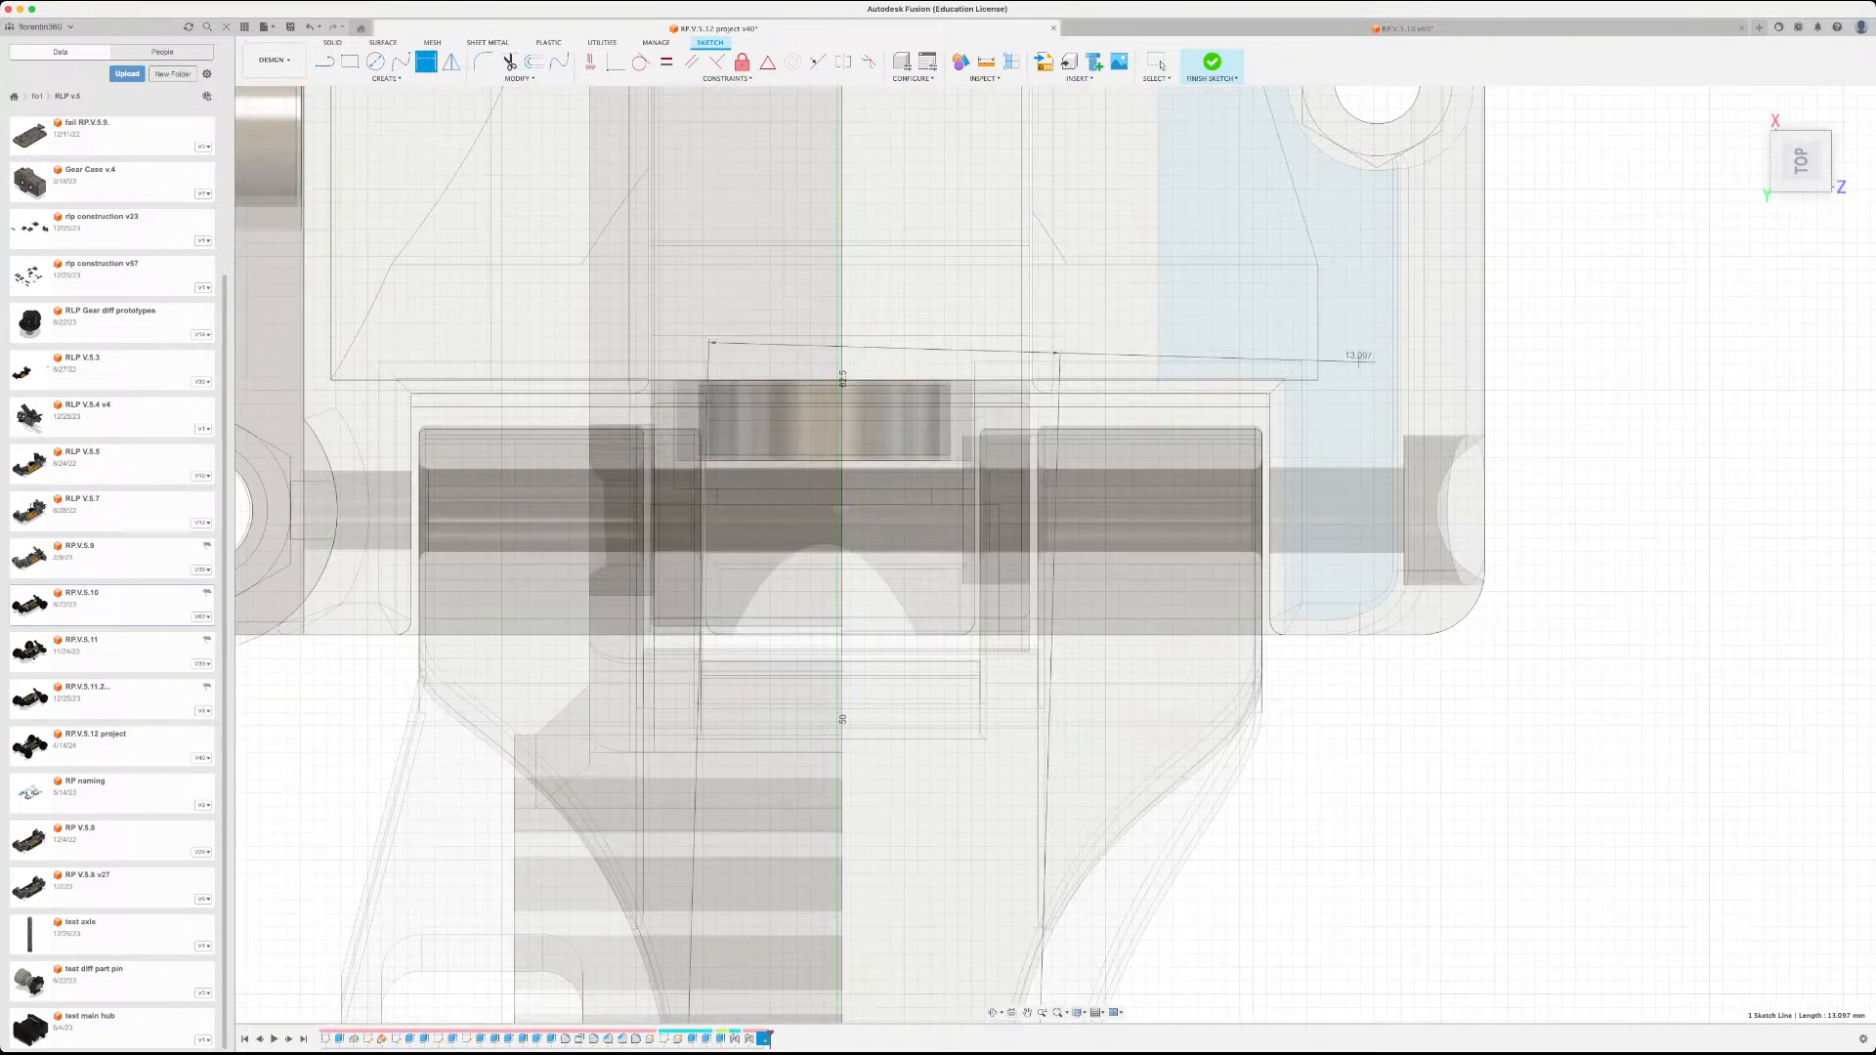
click(1276, 375)
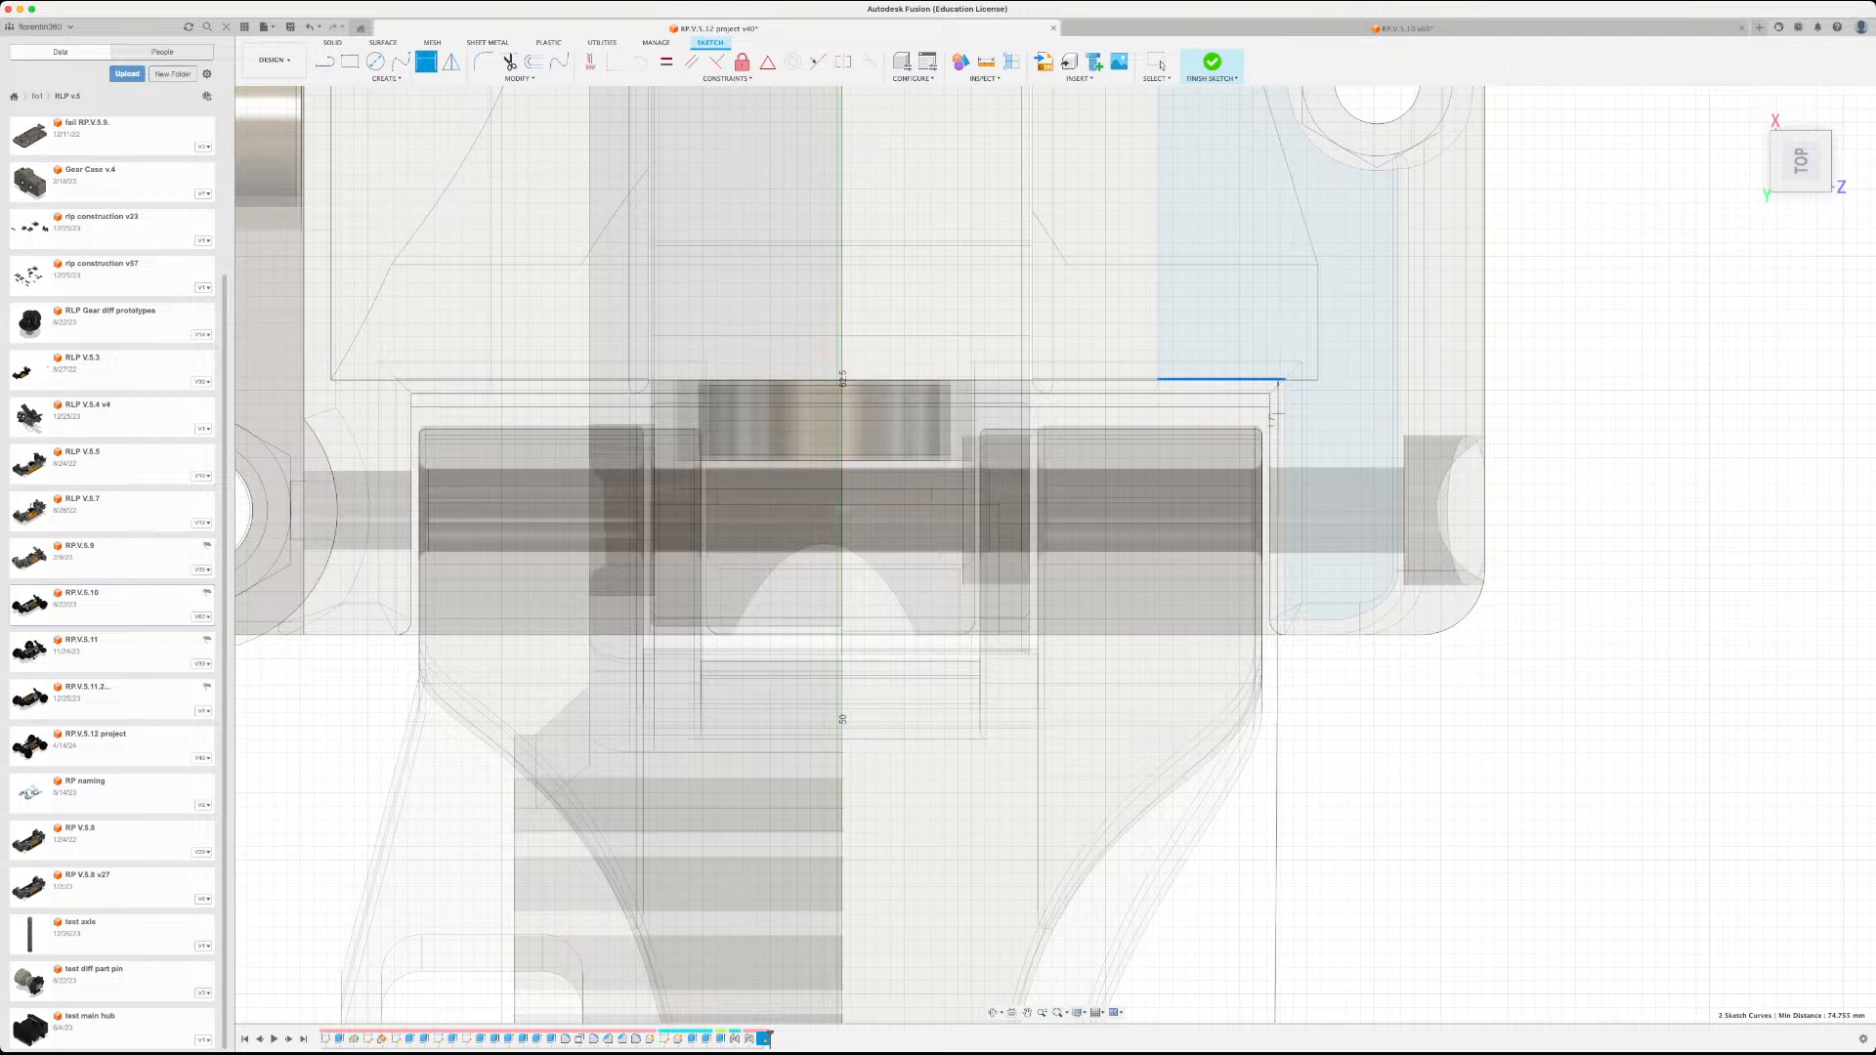
key(Escape)
- Undo the measuring sketch in the hub carrier and show the whole car from the top
scroll(1368, 489, down, 8)
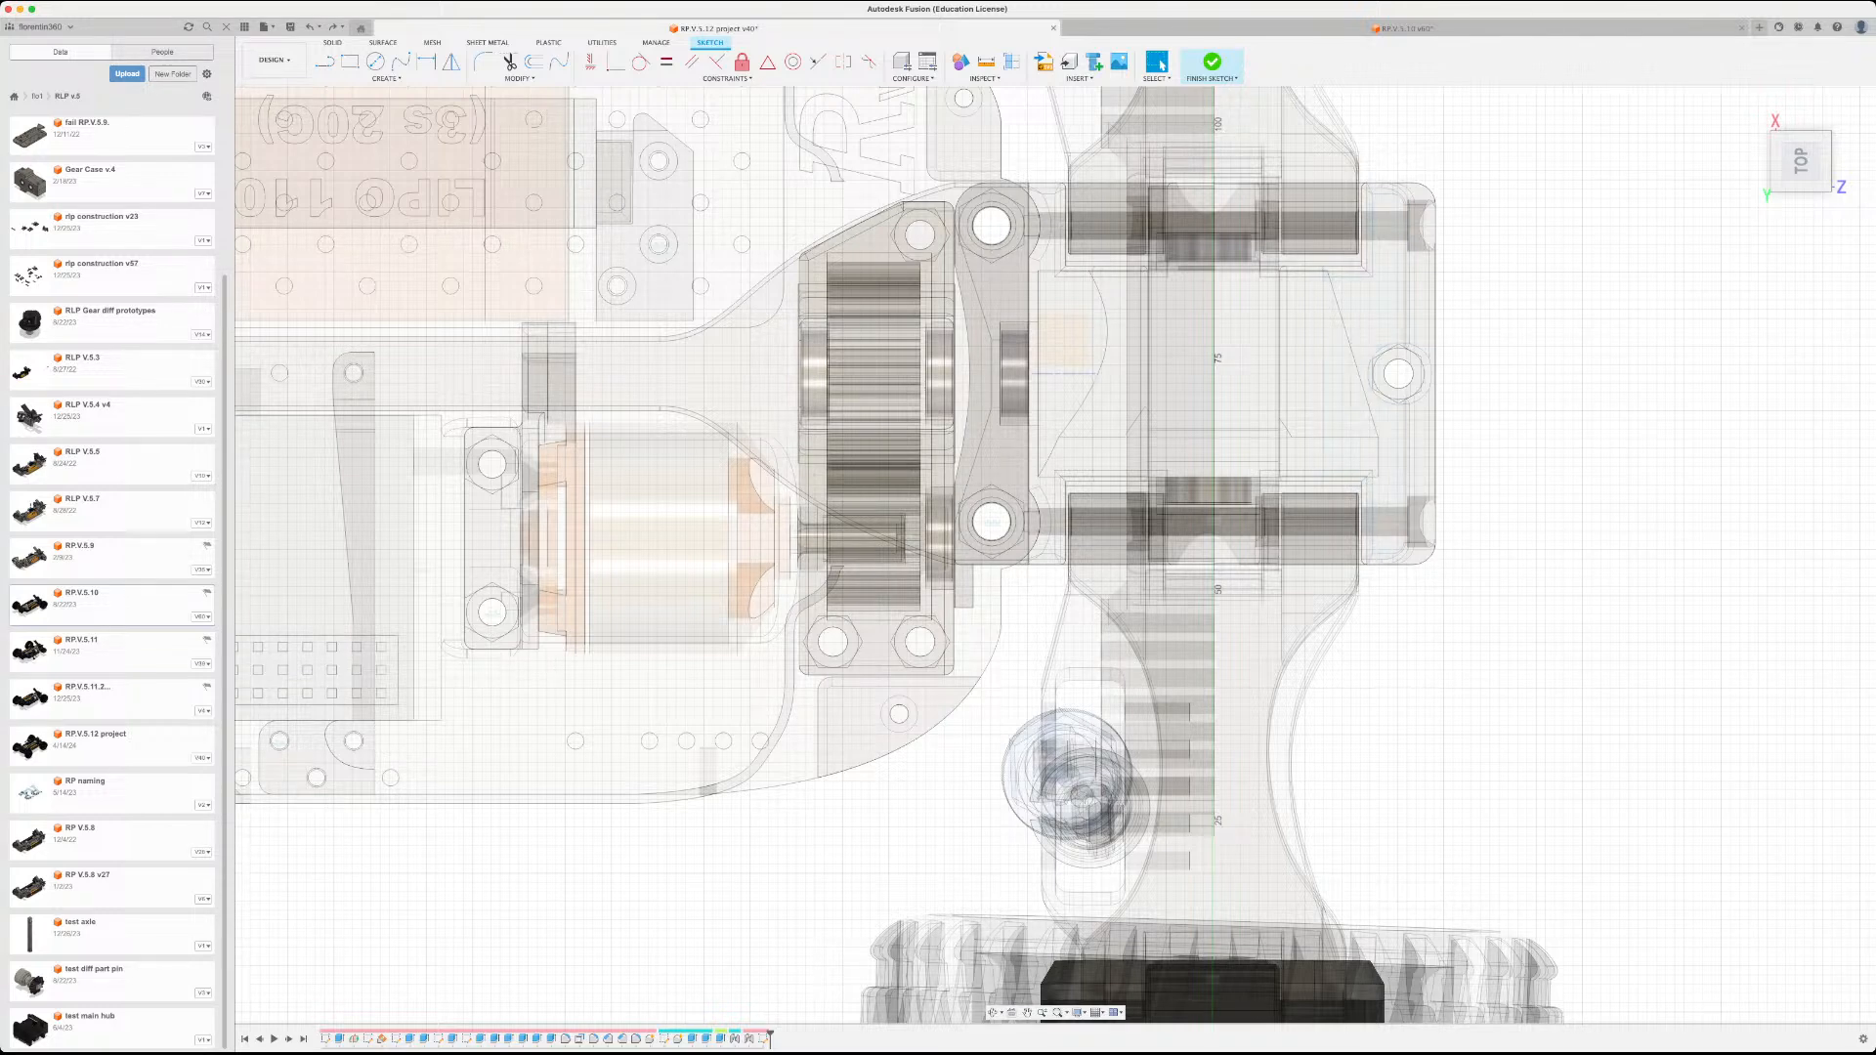
key(super+z)
middle_drag(1369, 479, 1369, 379)
scroll(1368, 391, down, 5)
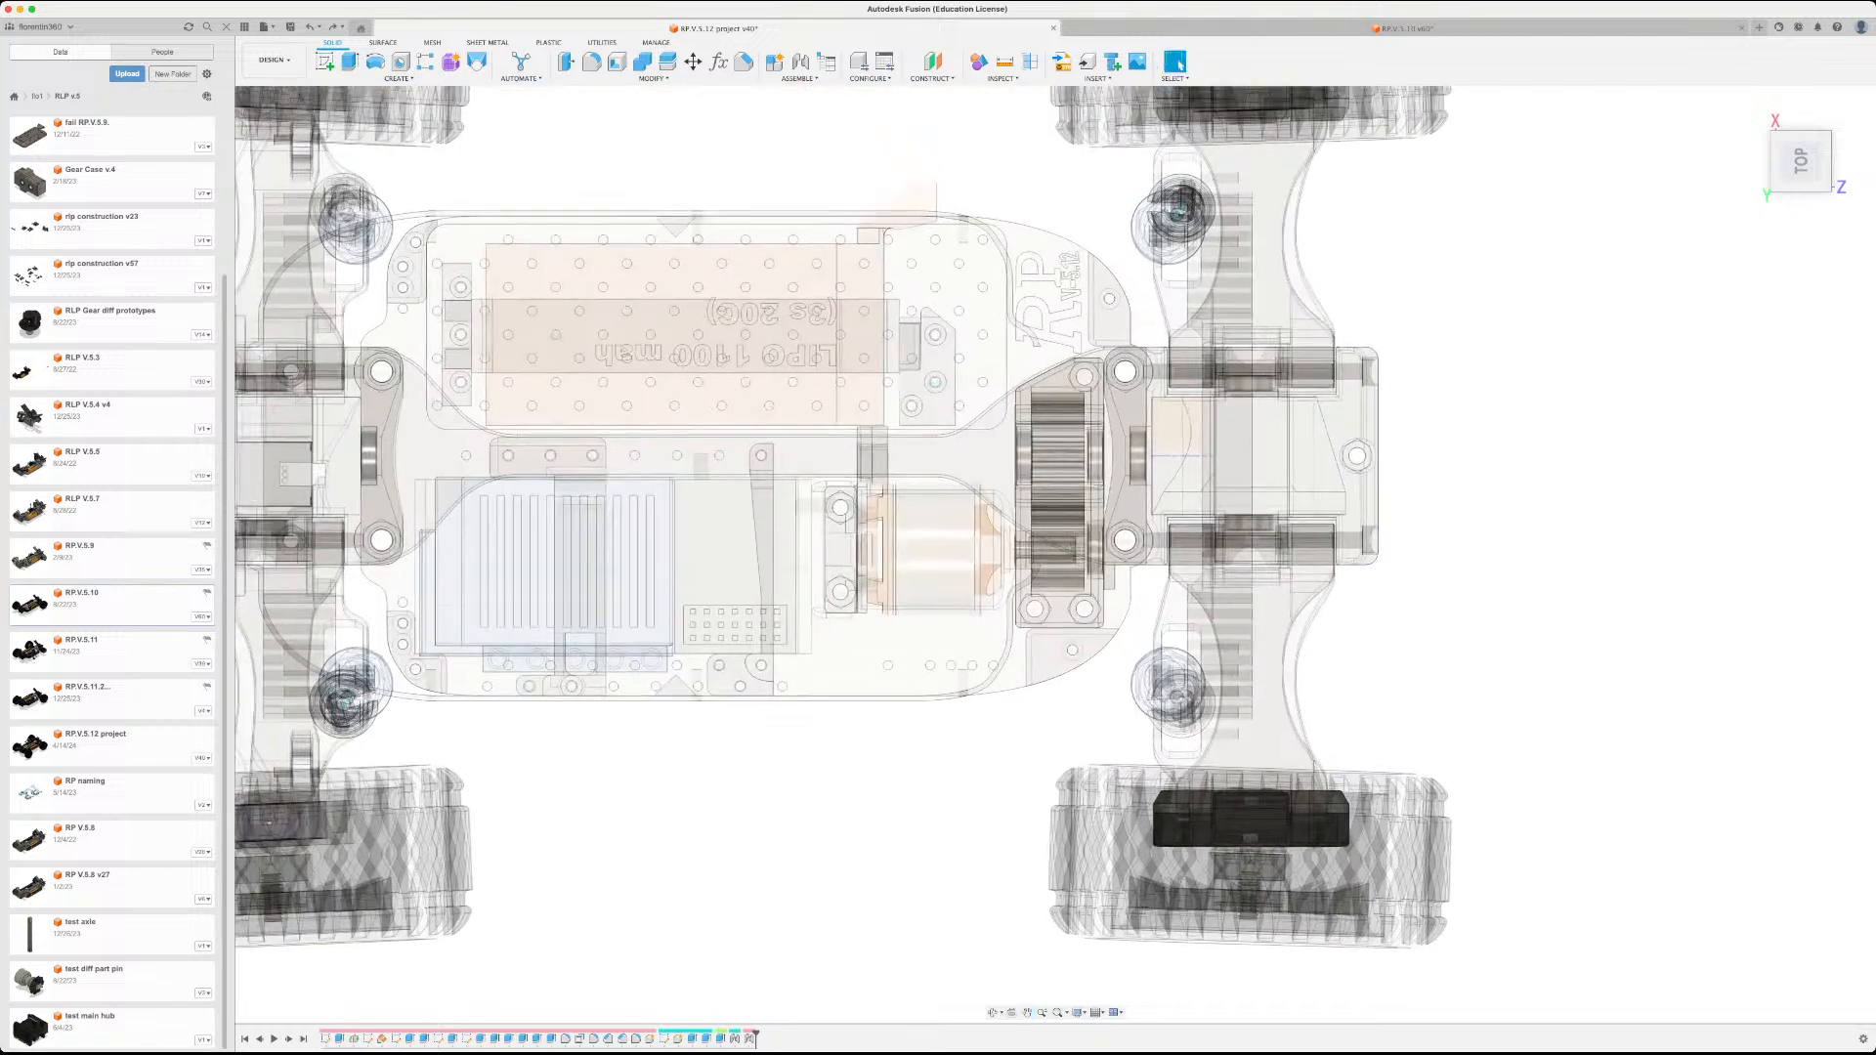
scroll(1348, 717, down, 5)
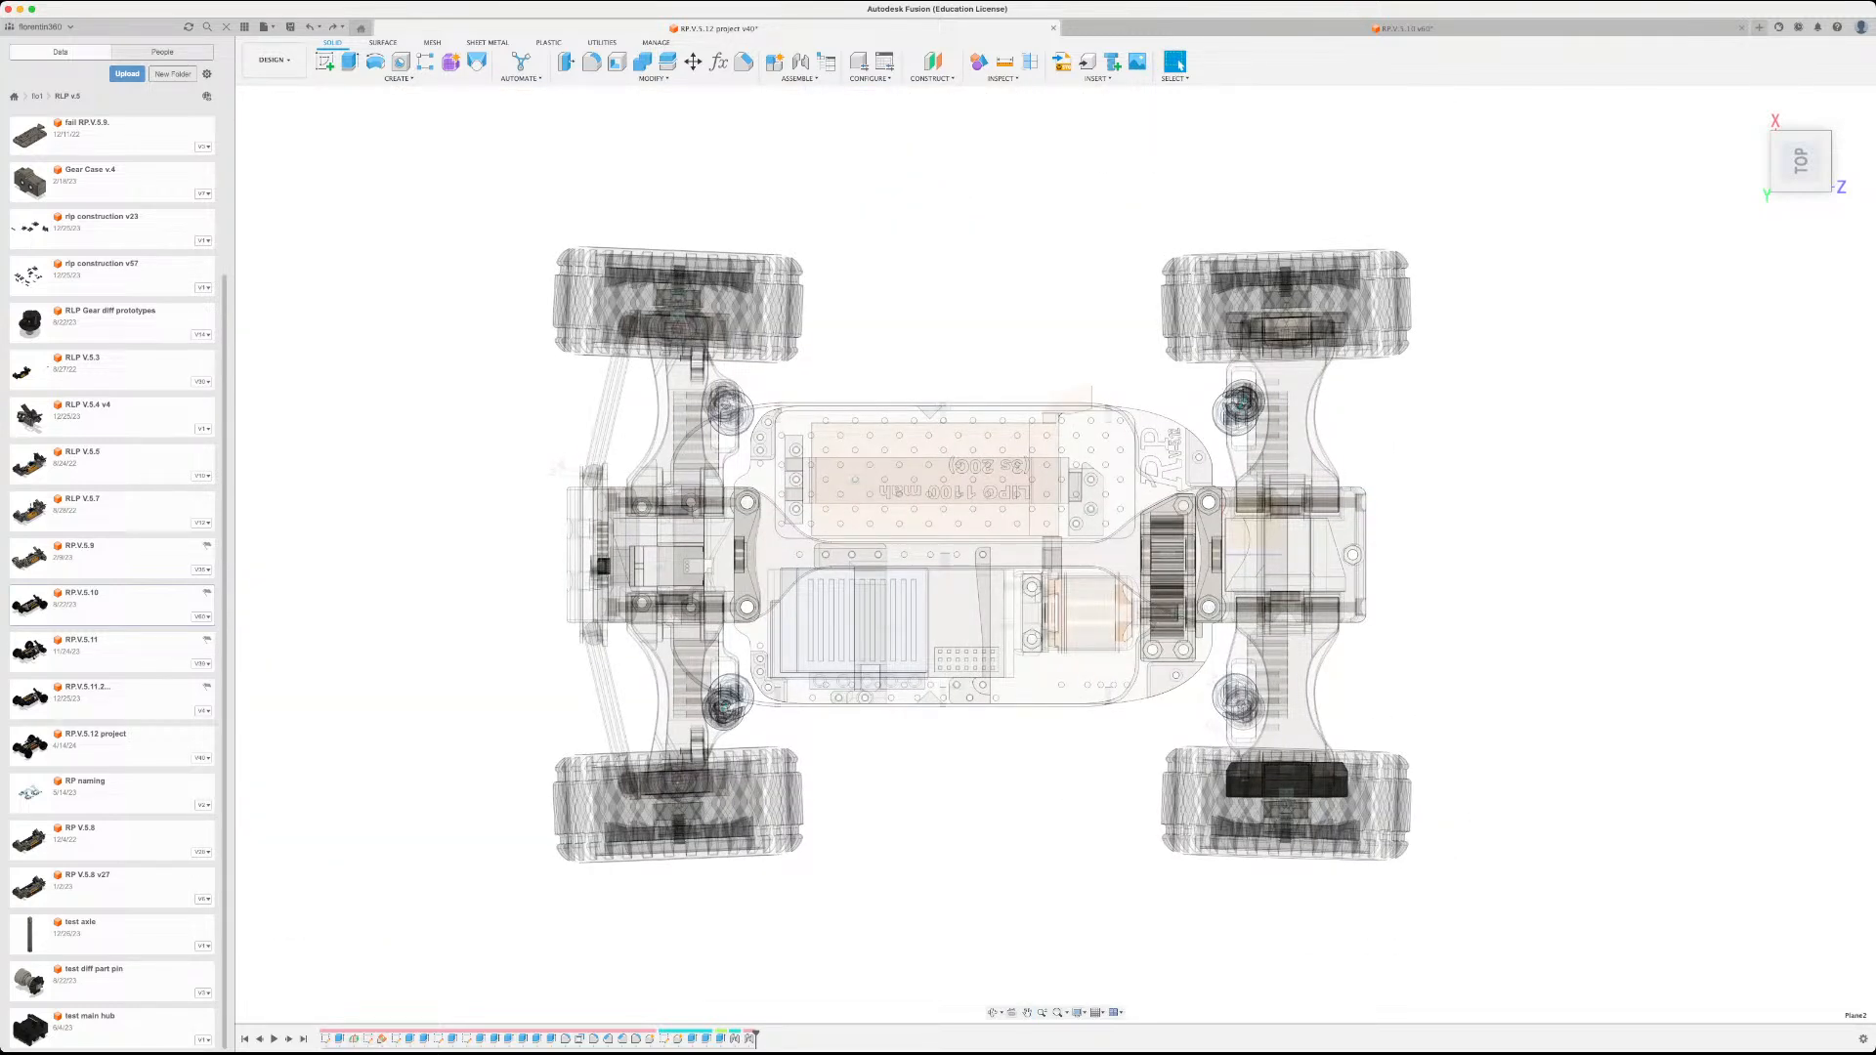
- Inspect the feature near the start of the hub carrier's design history and close it unchanged
double_click(382, 1040)
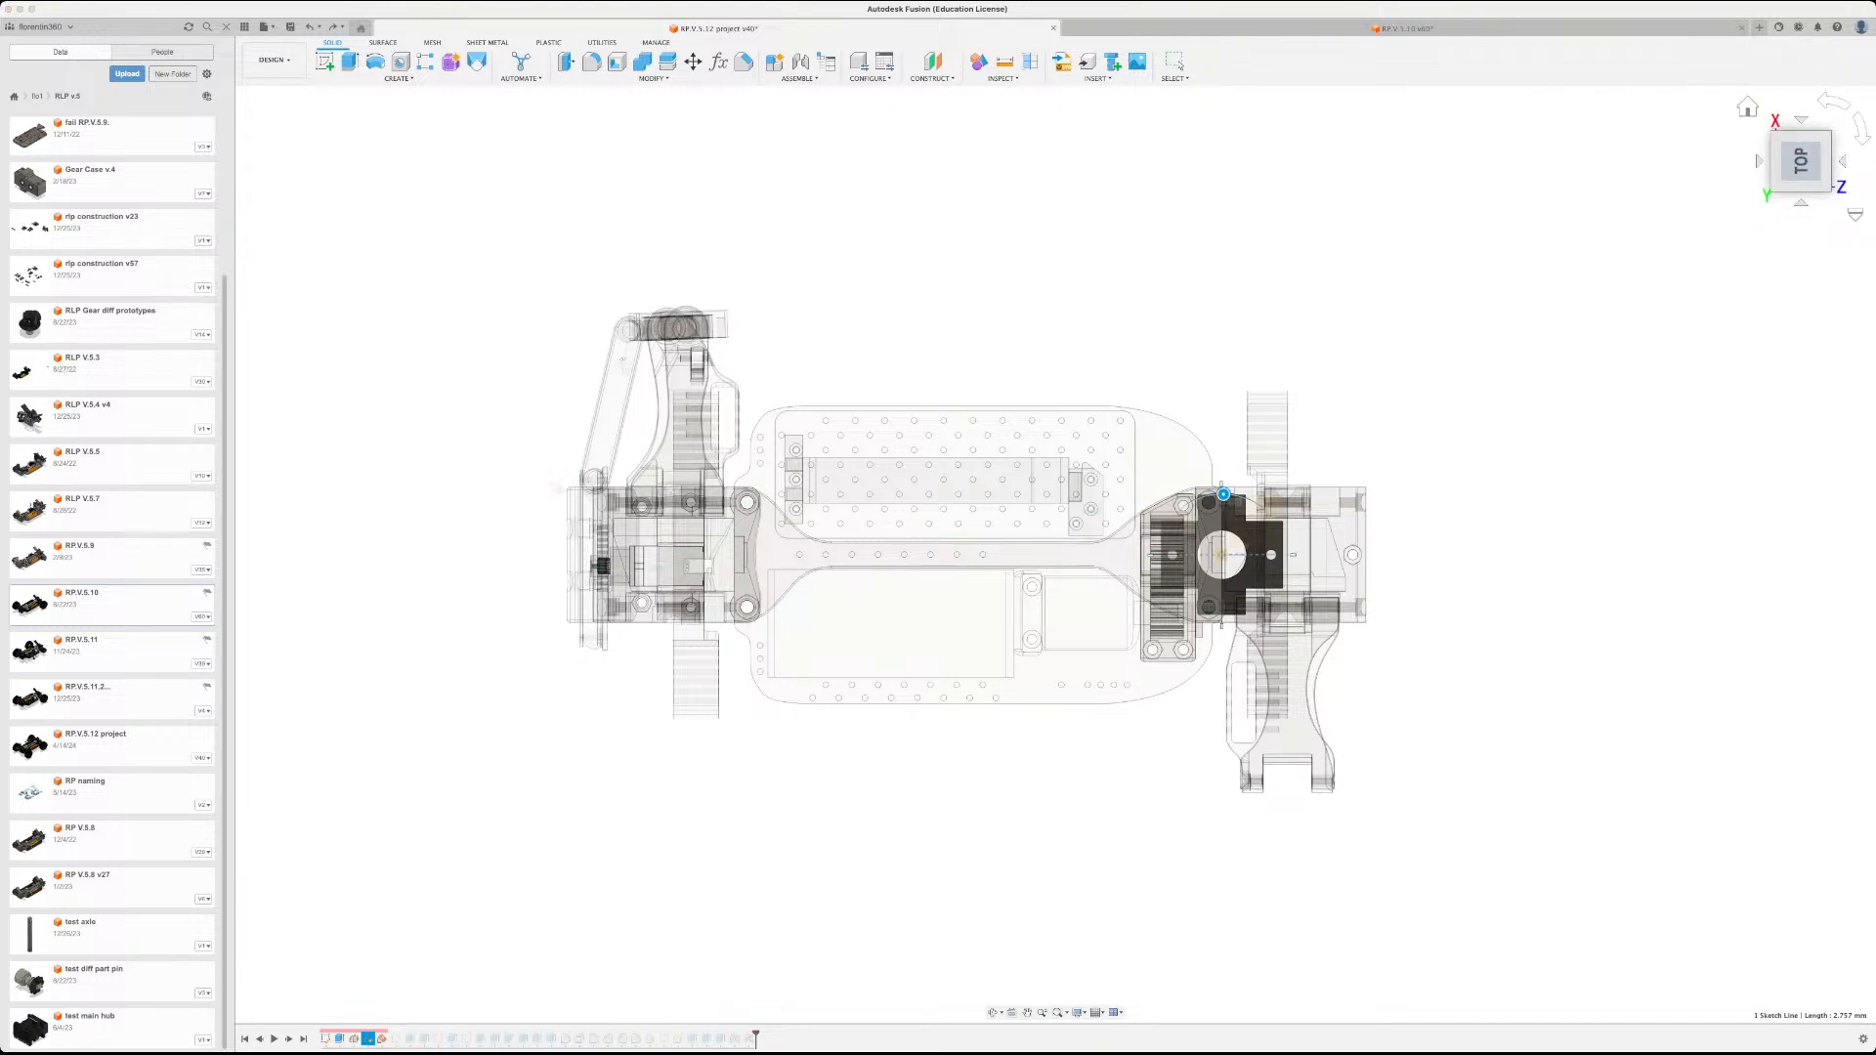
key(Escape)
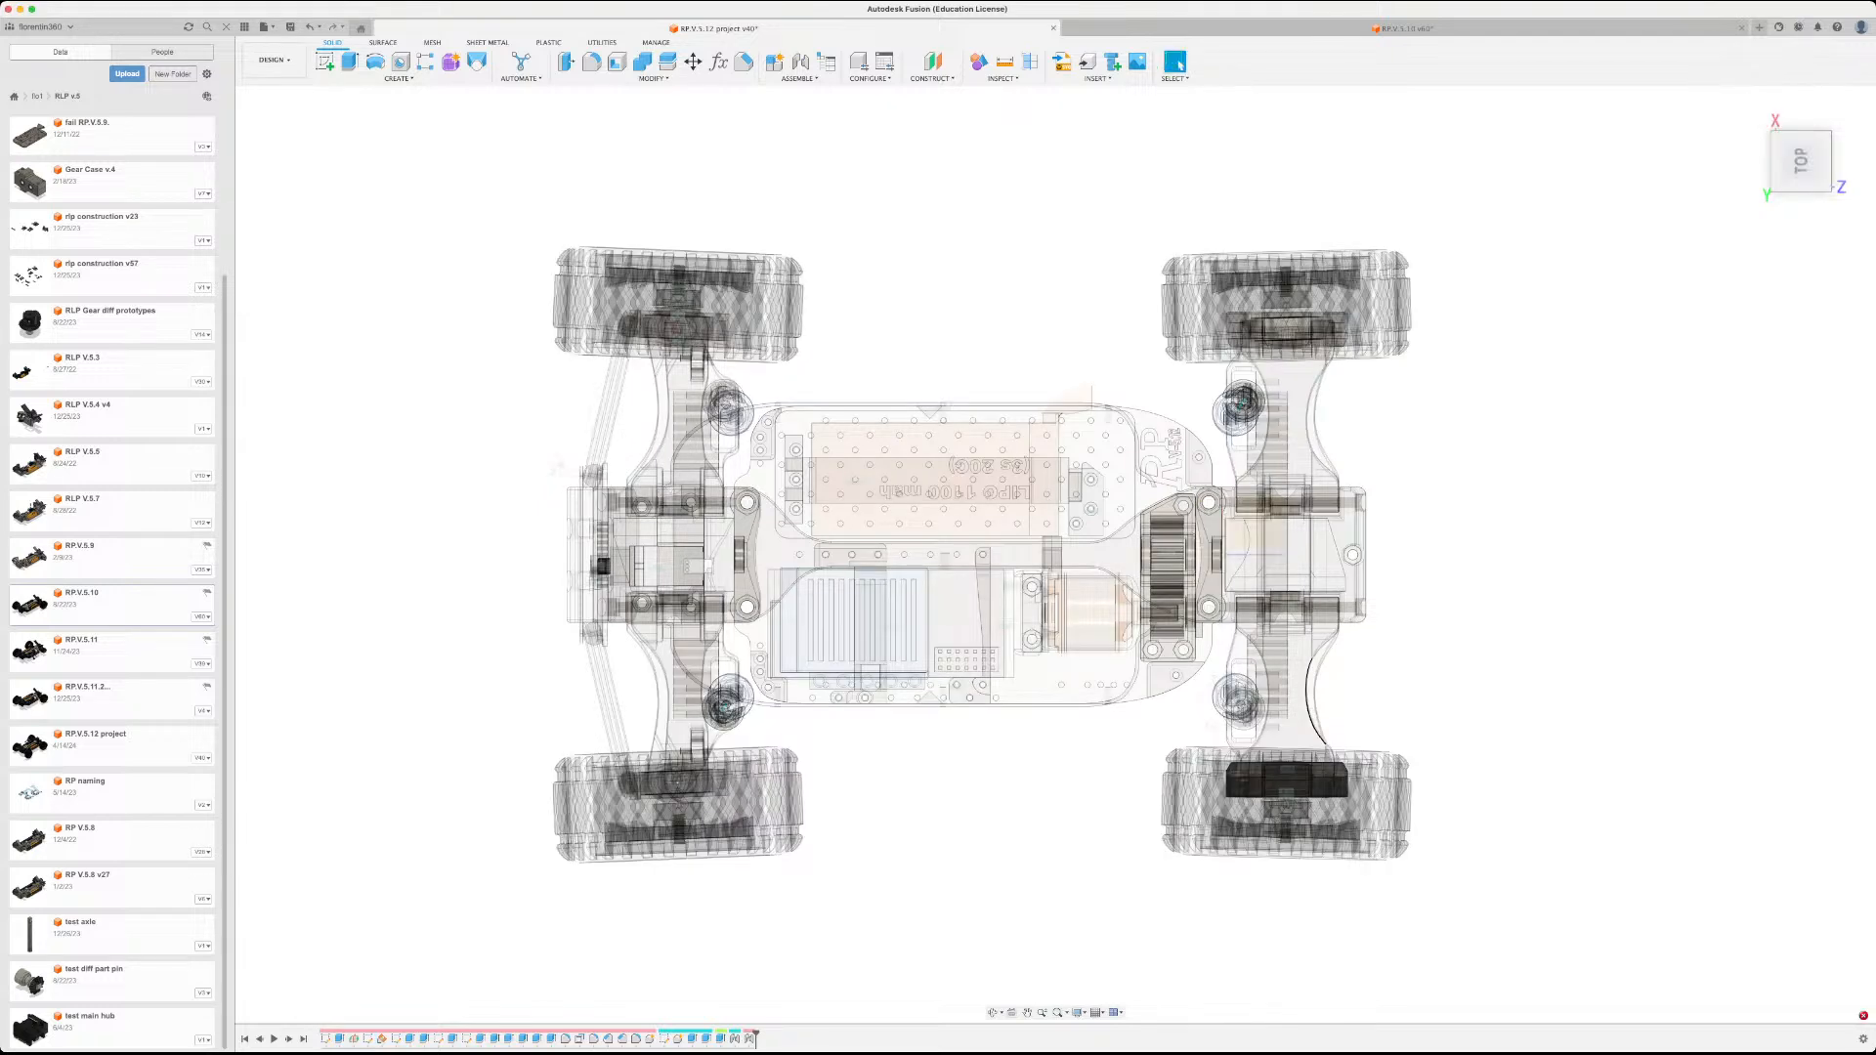
middle_drag(982, 555, 1077, 534)
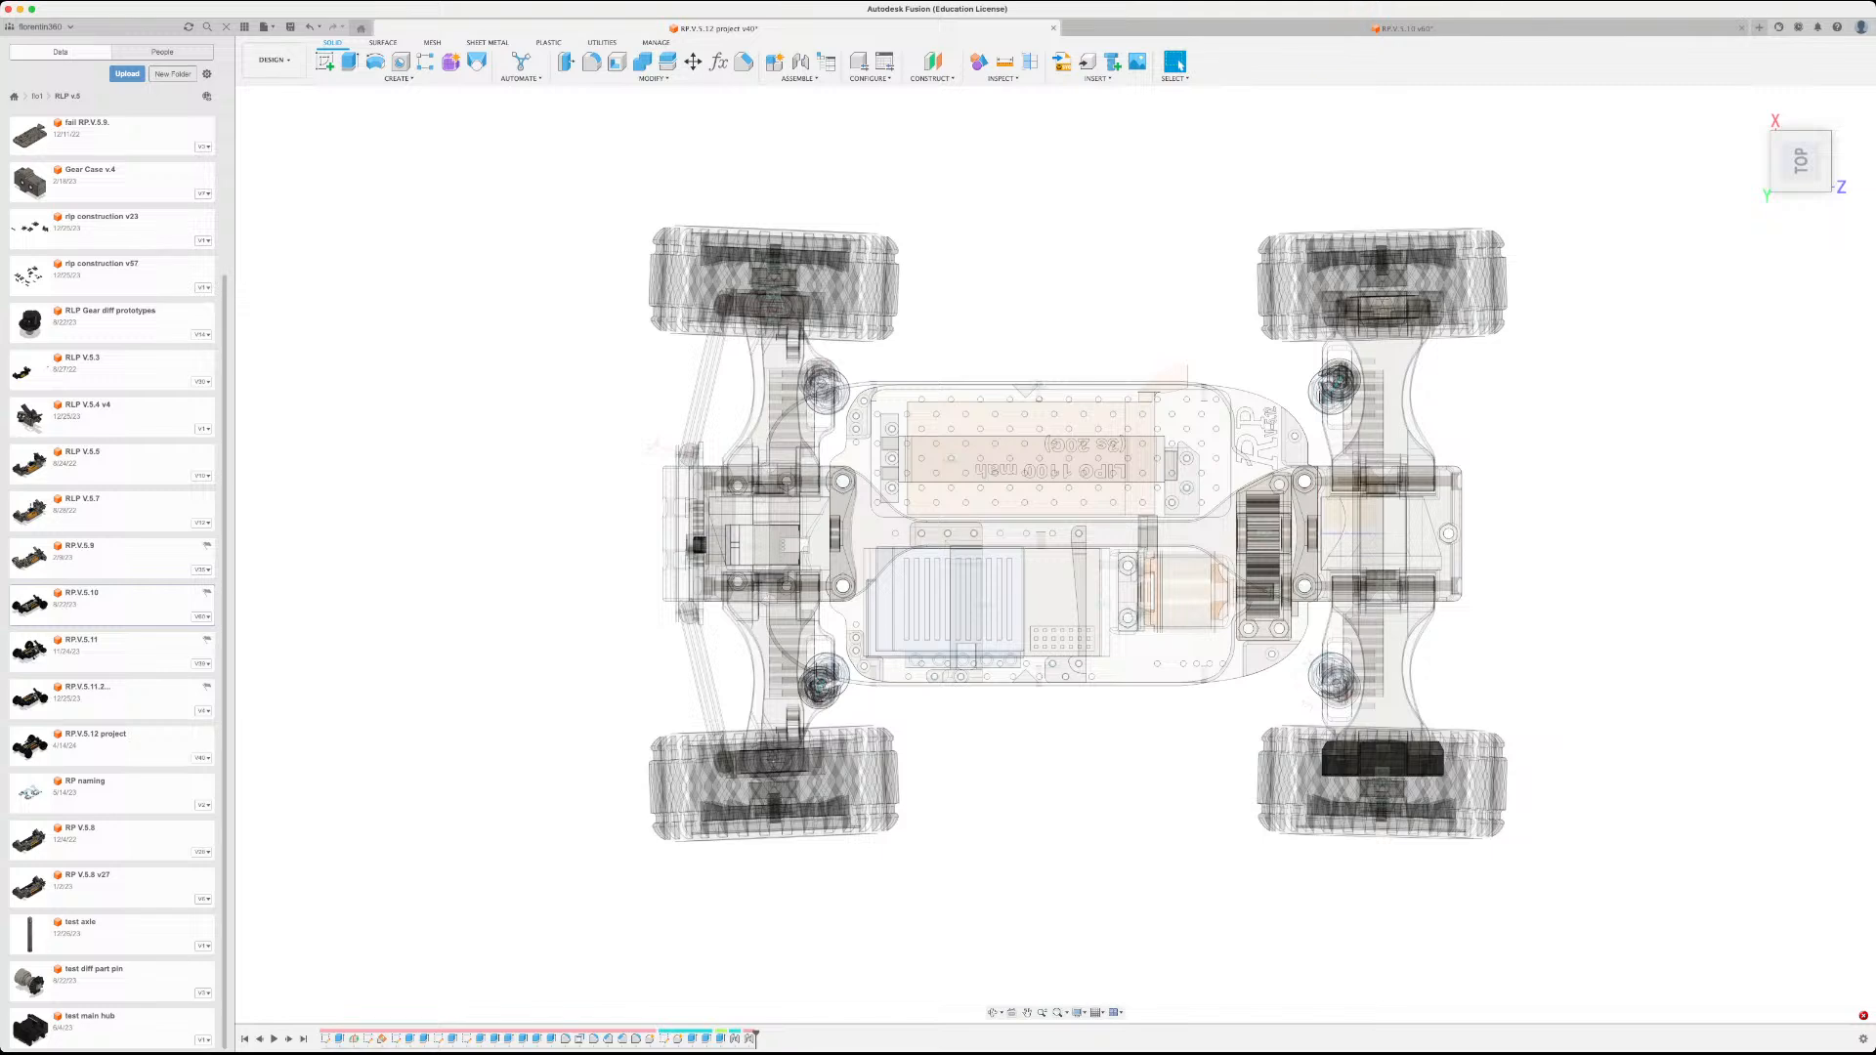
scroll(1532, 672, down, 6)
scroll(1564, 679, up, 5)
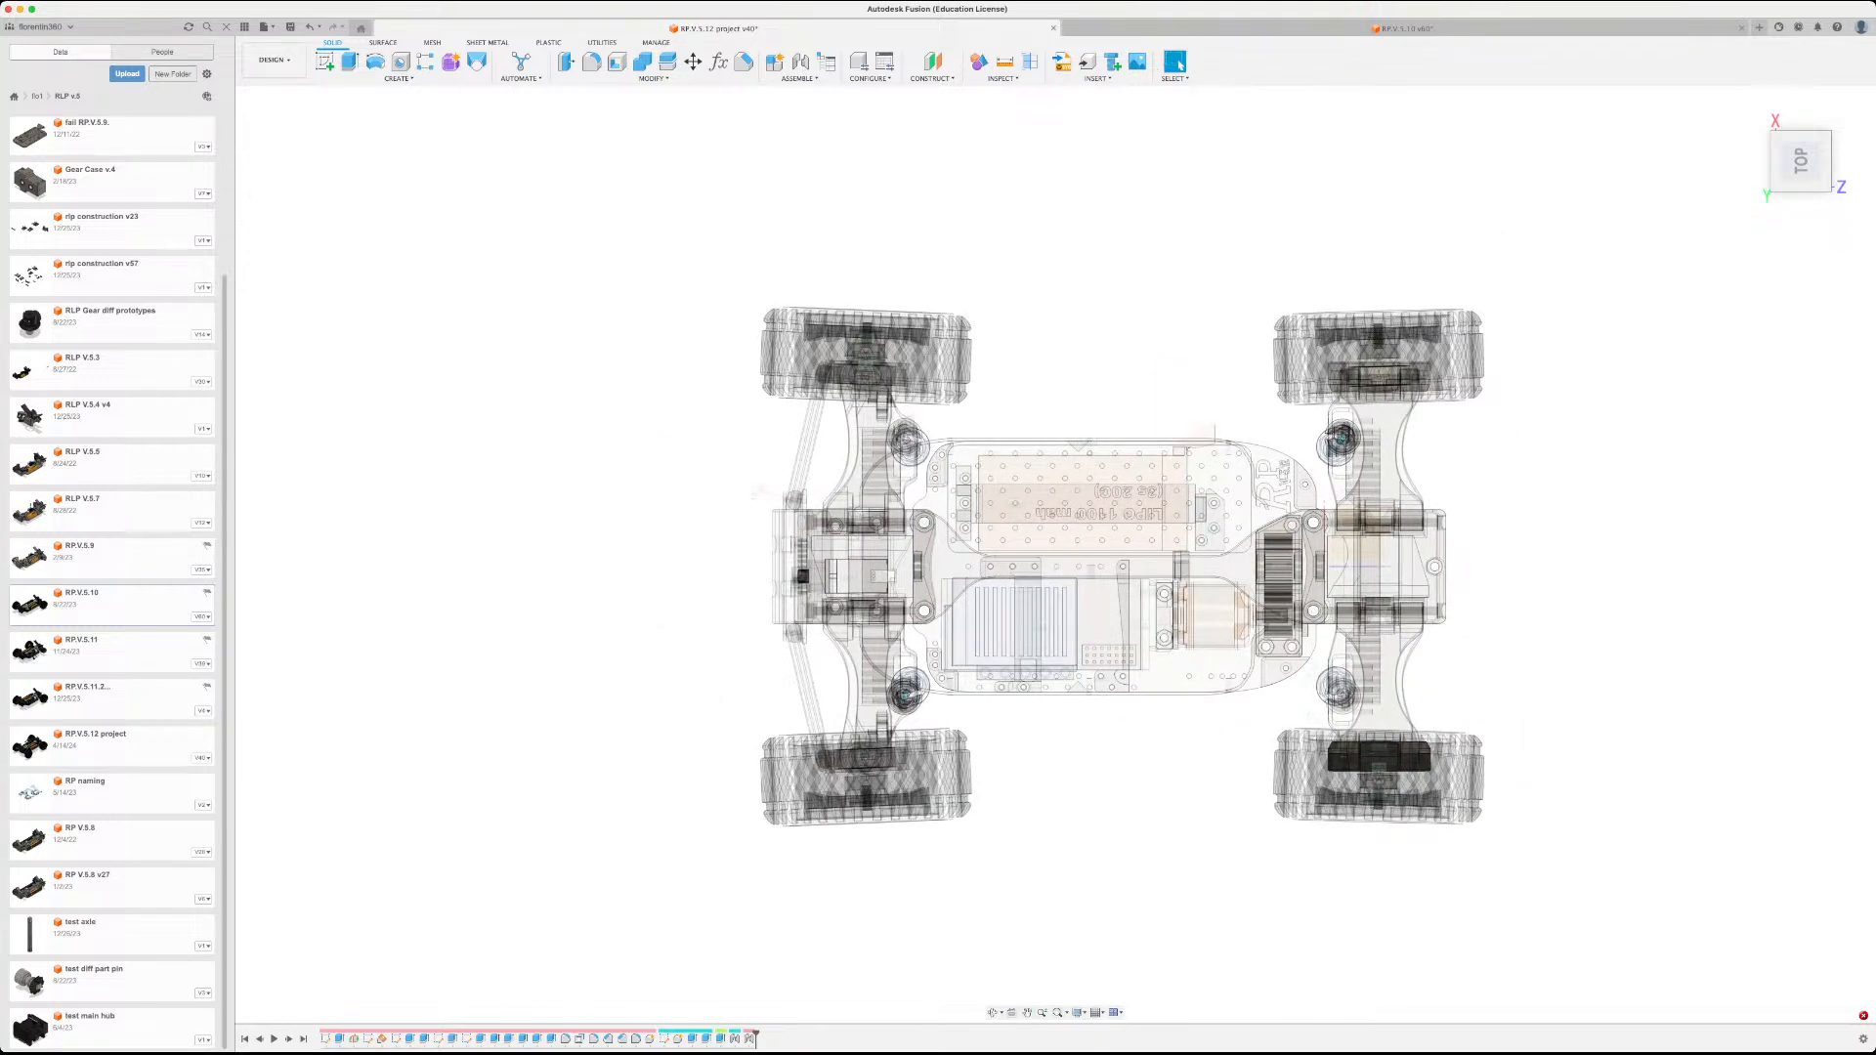
click(382, 1039)
double_click(382, 1039)
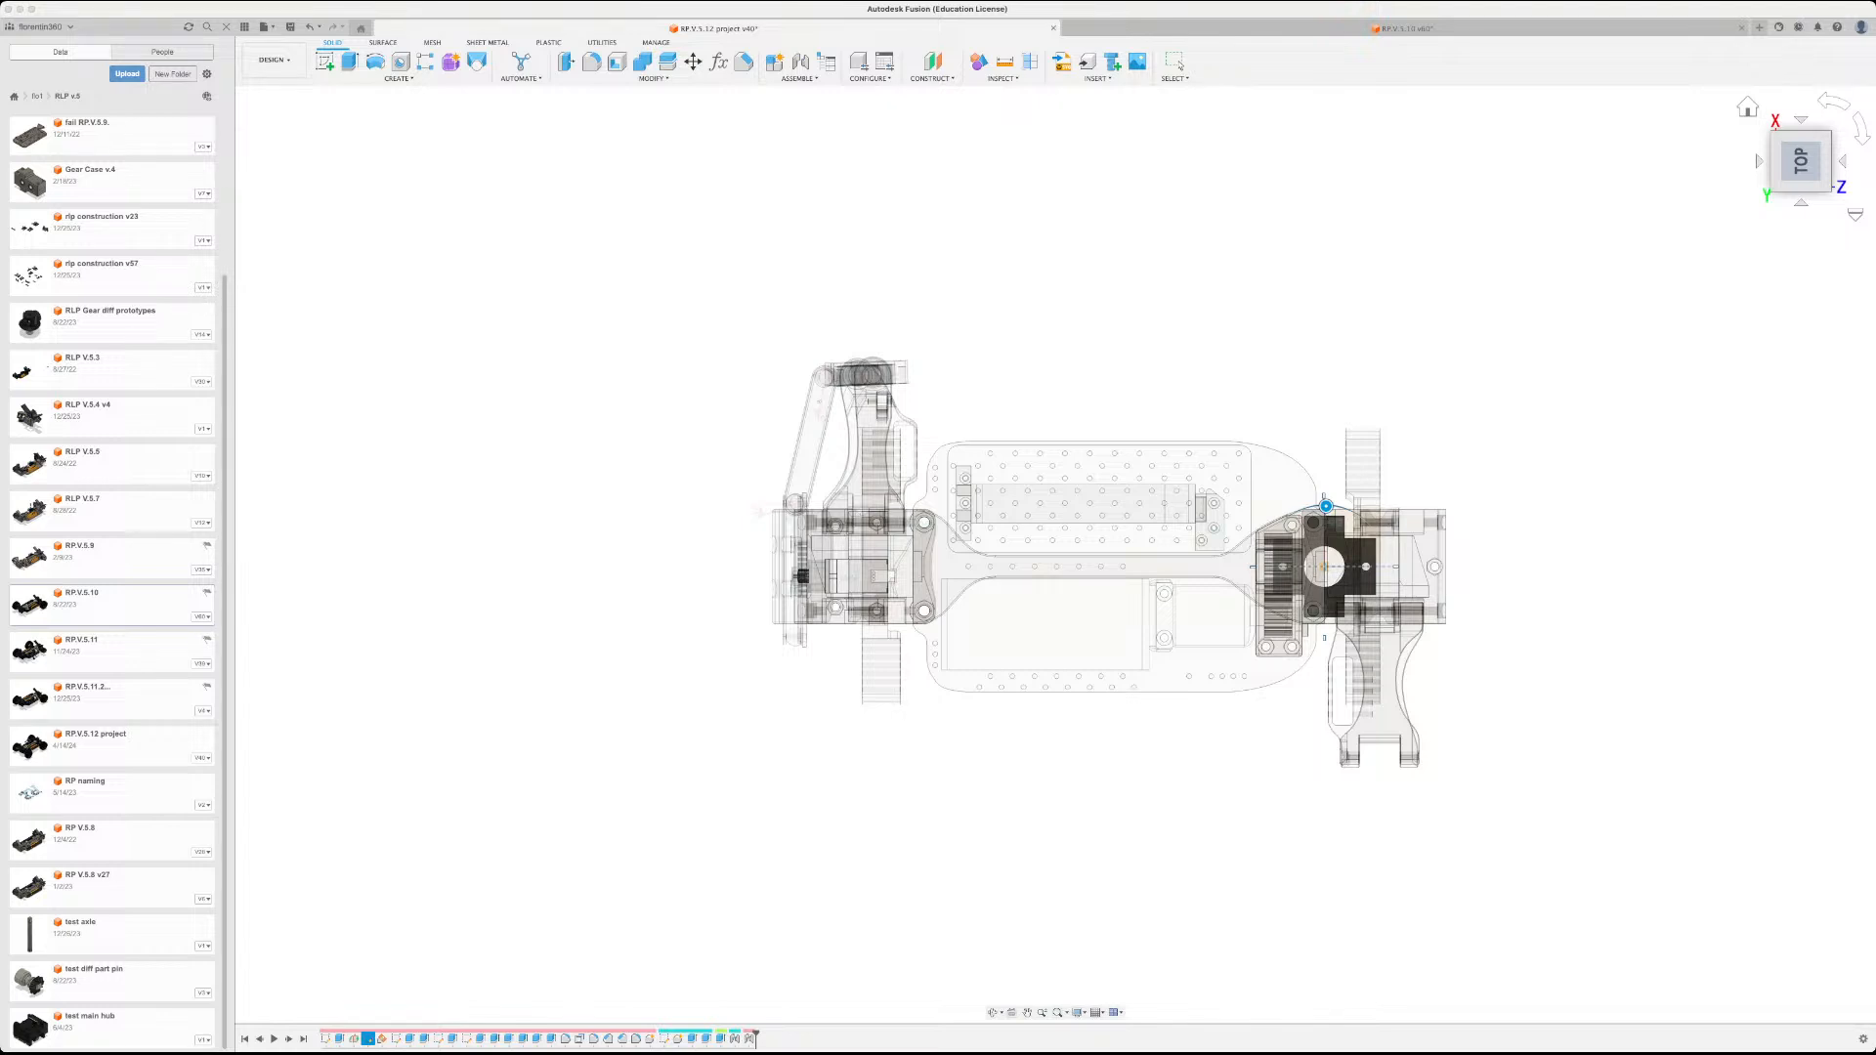
key(Escape)
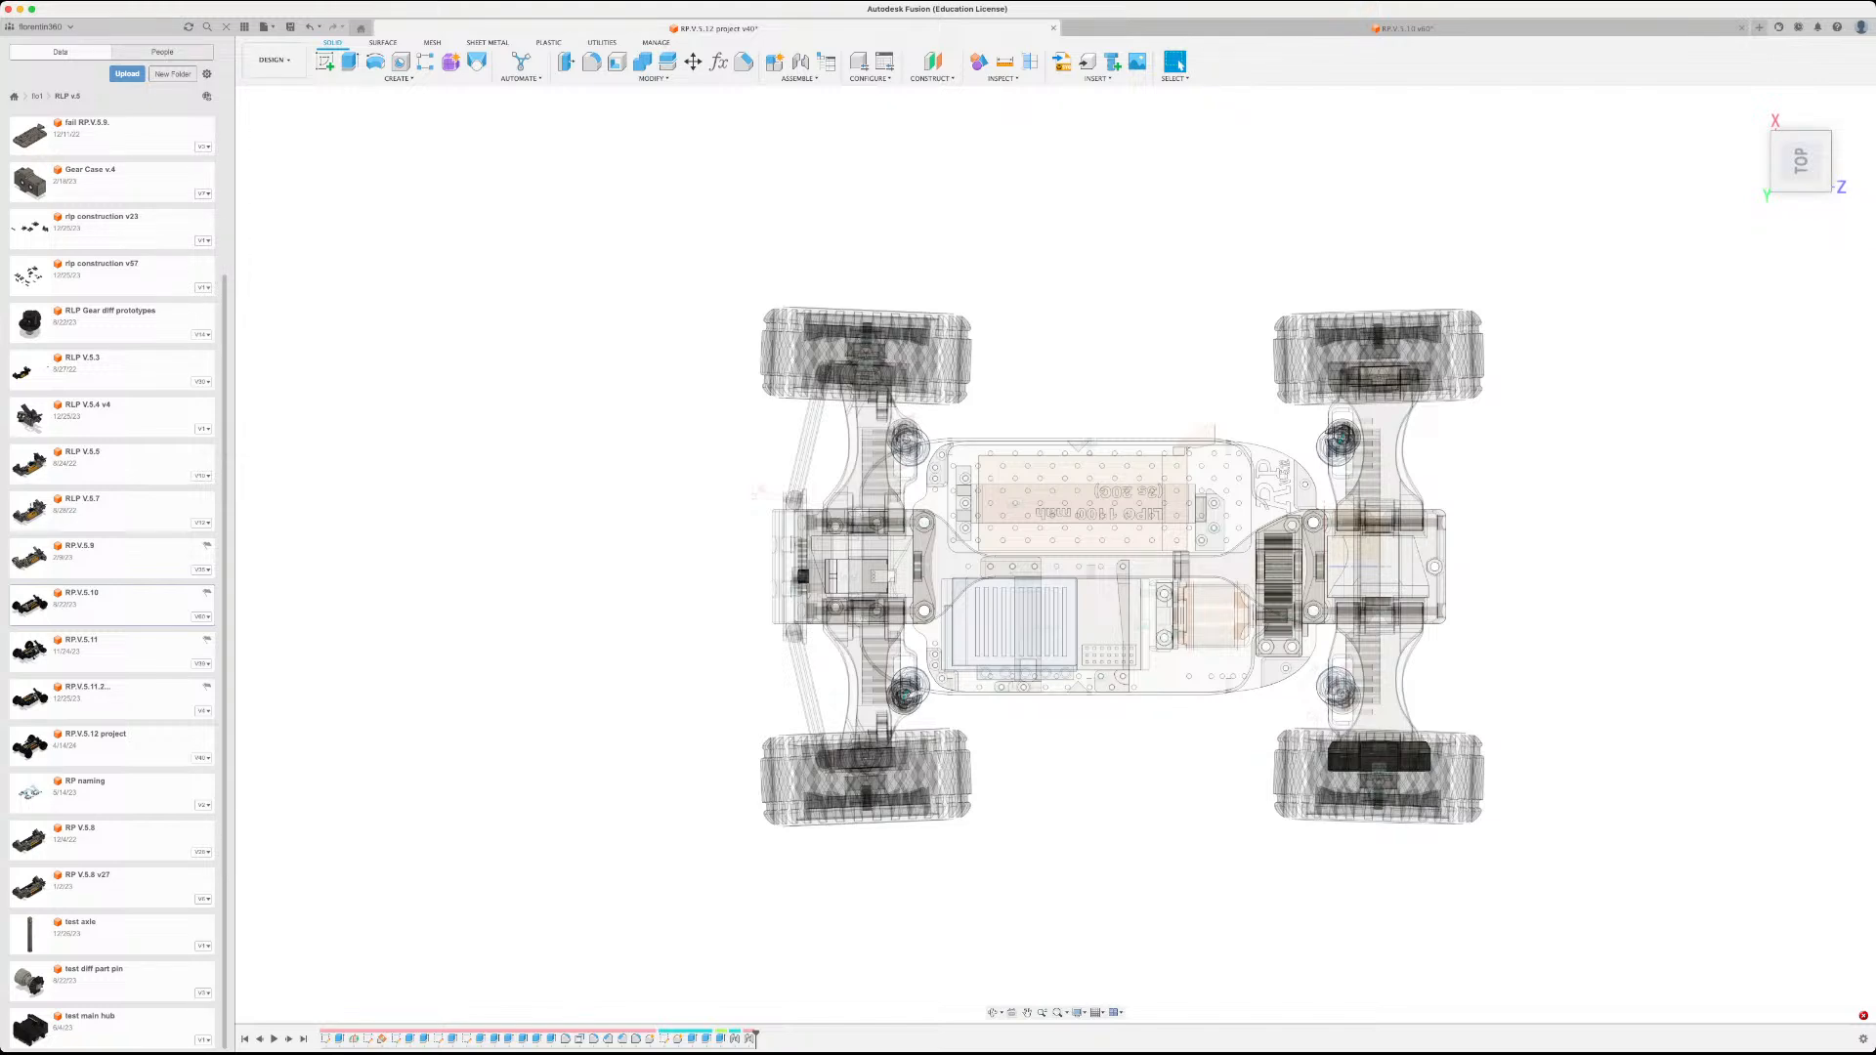
- Examine the wheels and suspension arms of the see-through car from the back view
drag(1801, 161, 1808, 156)
mouse_move(1123, 577)
shift+middle_down()
mouse_move(1192, 557)
mouse_move(1153, 615)
mouse_move(1114, 548)
shift+middle_up()
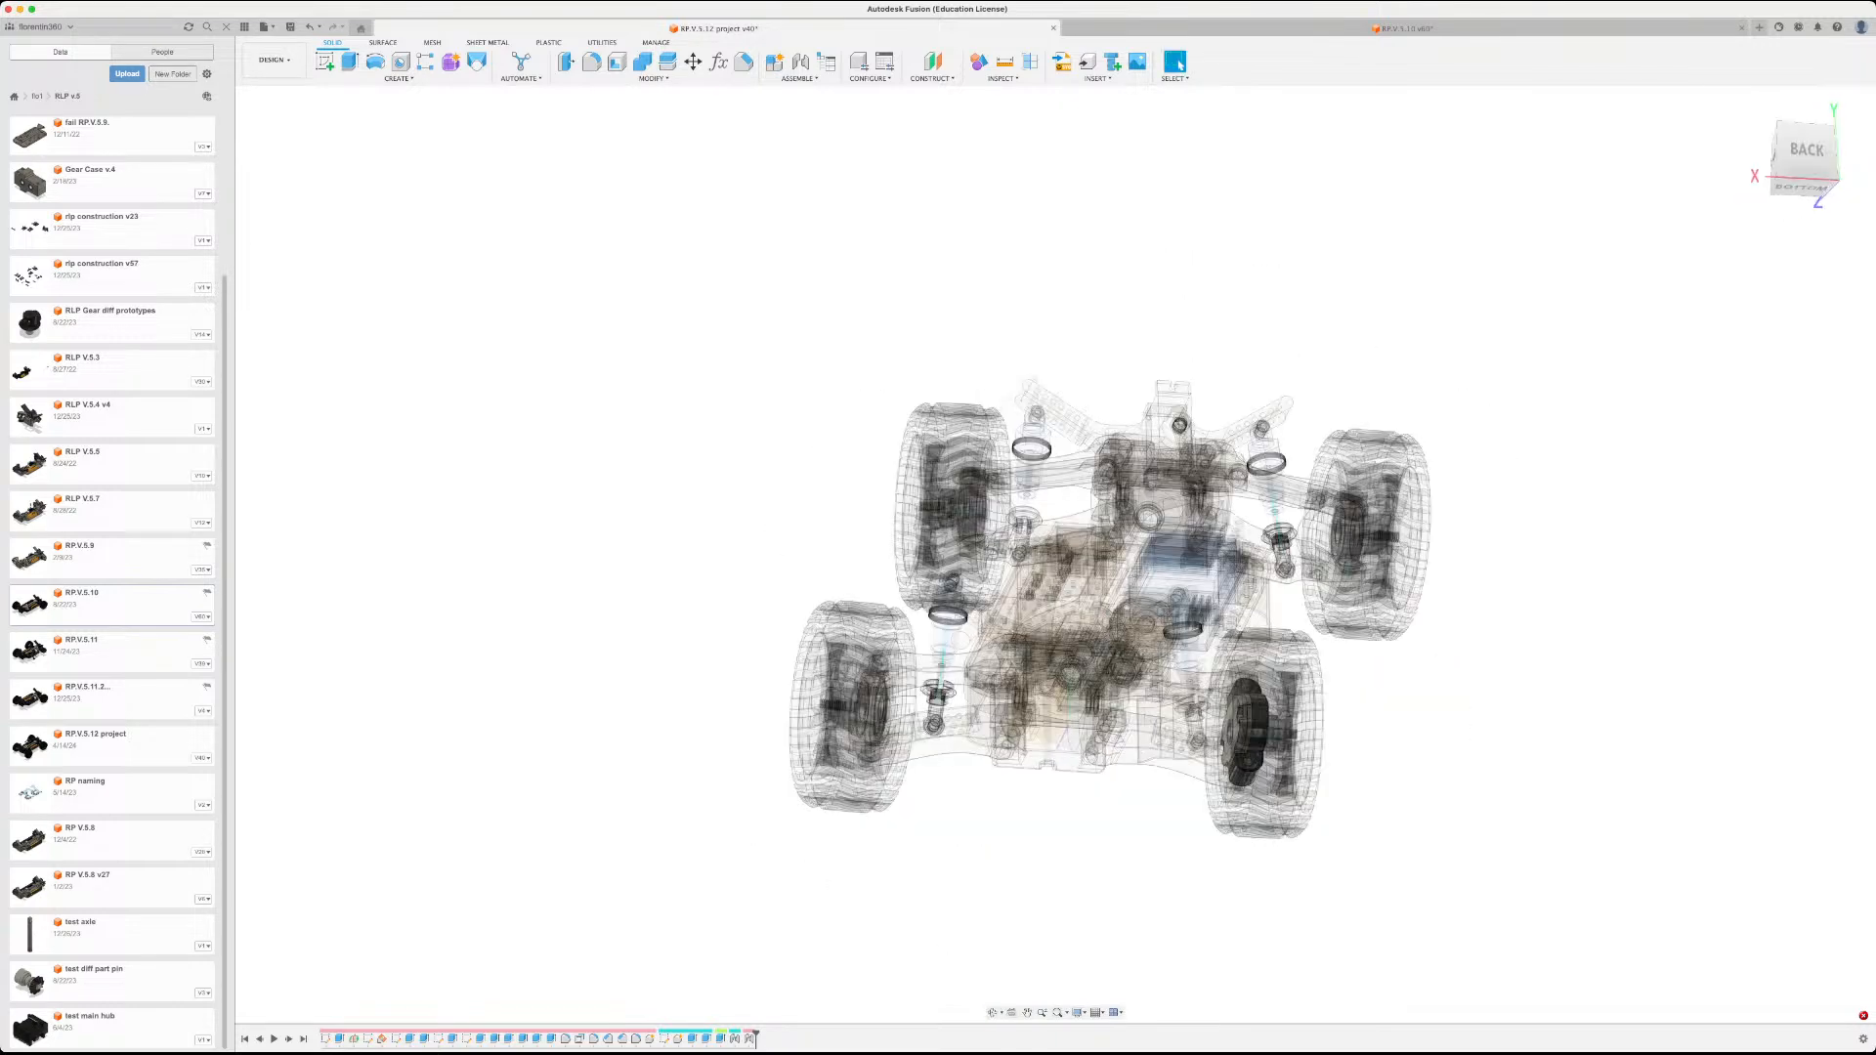
click(1807, 150)
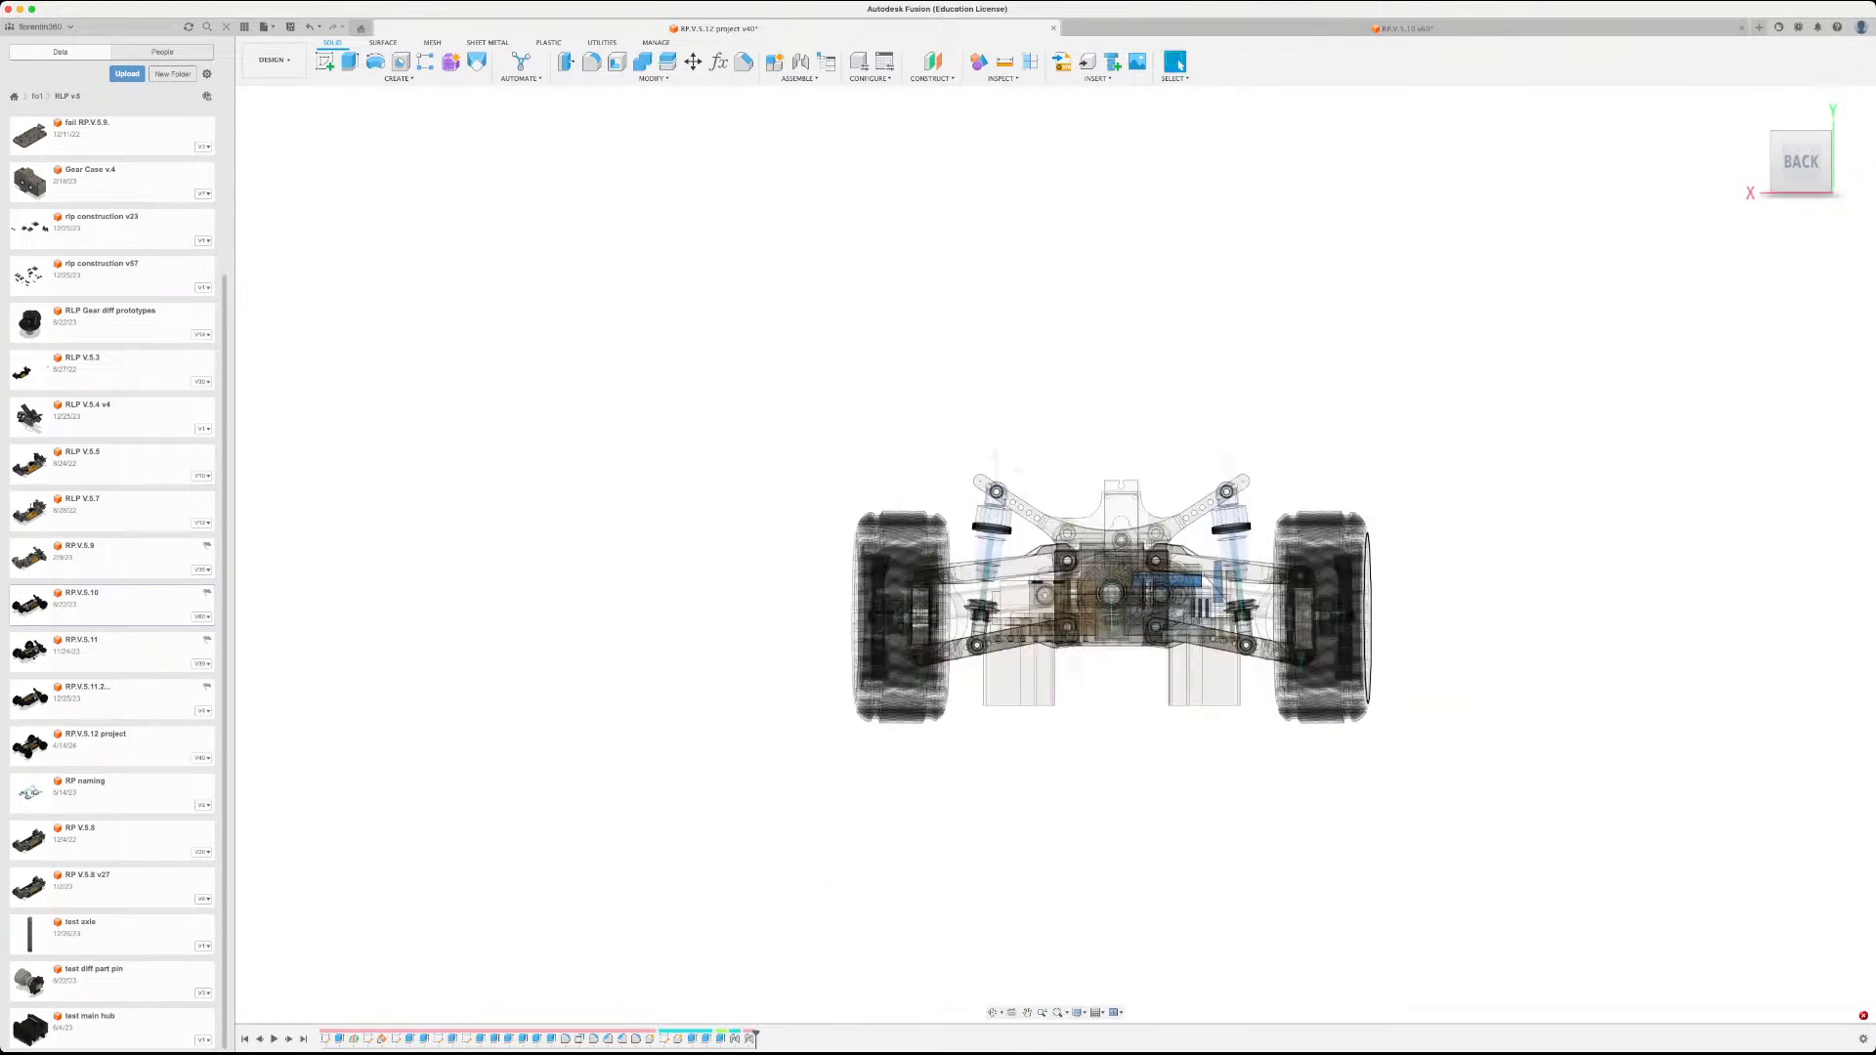
scroll(1163, 772, up, 3)
scroll(1156, 758, up, 5)
middle_drag(1155, 759, 1466, 833)
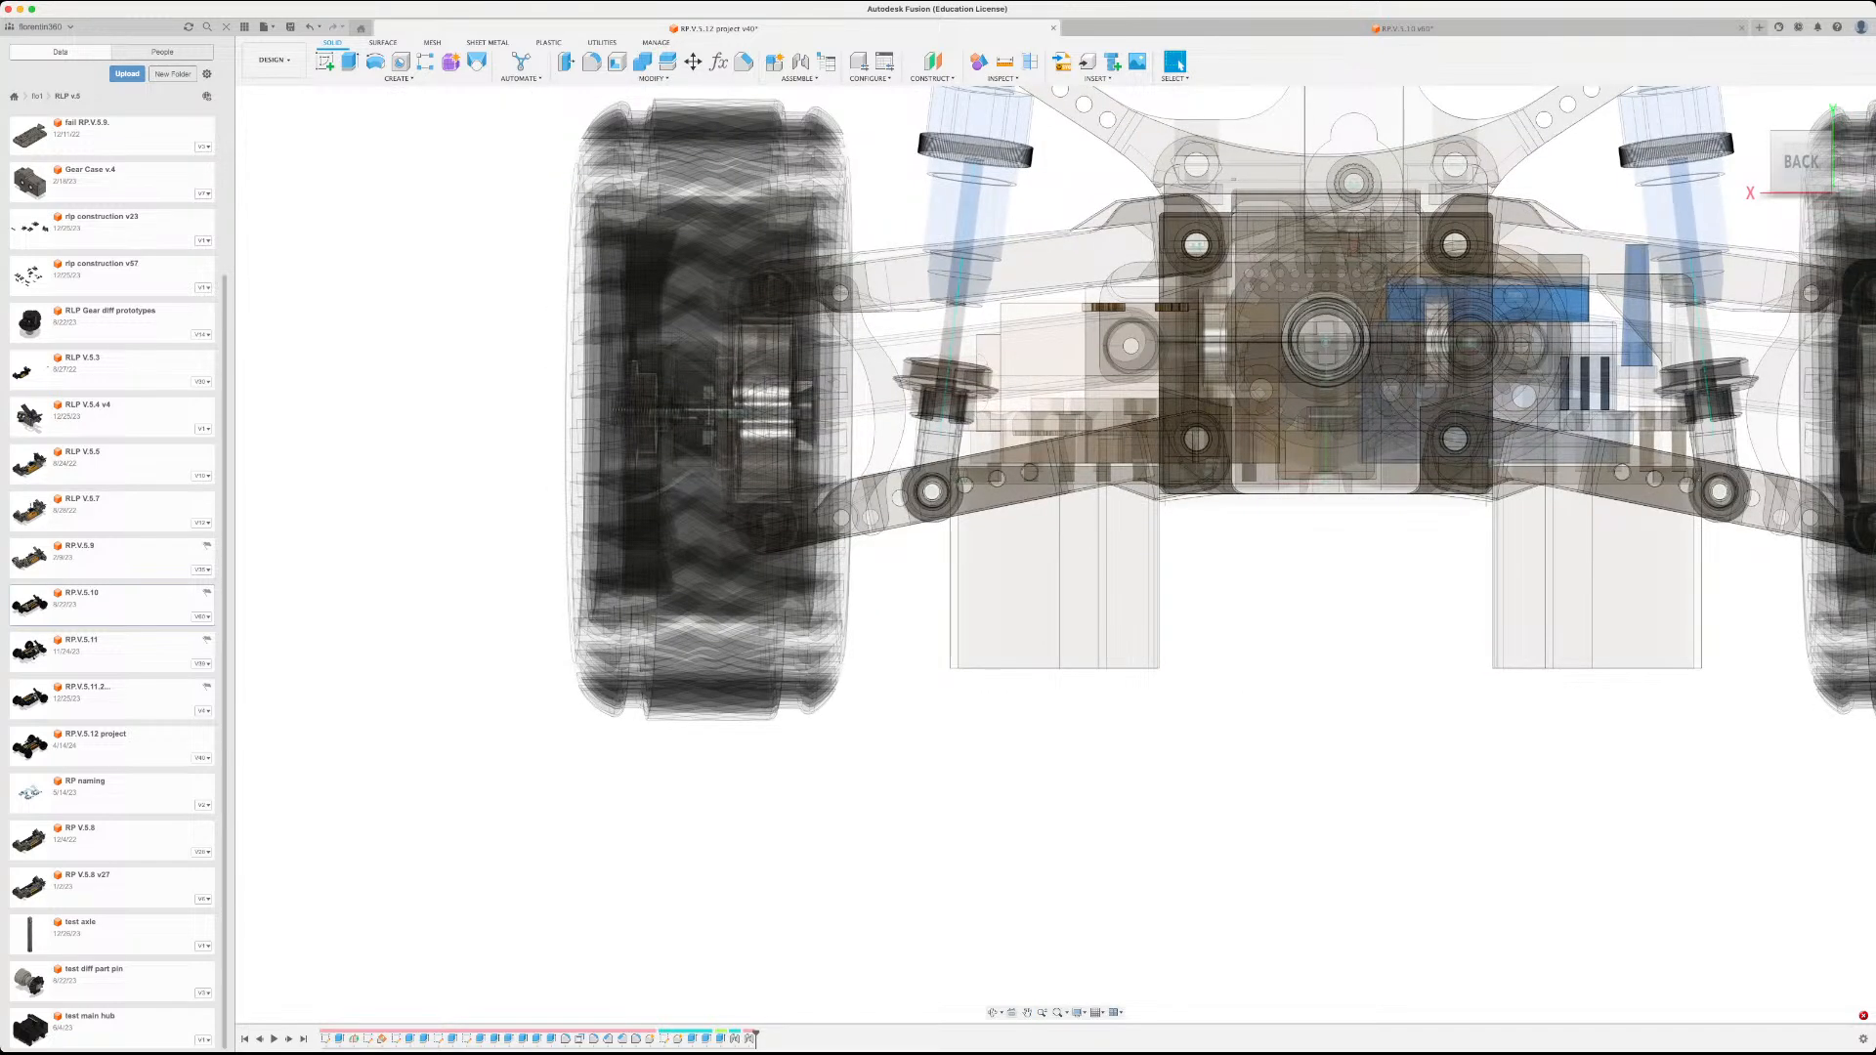
scroll(831, 718, down, 3)
scroll(701, 721, up, 2)
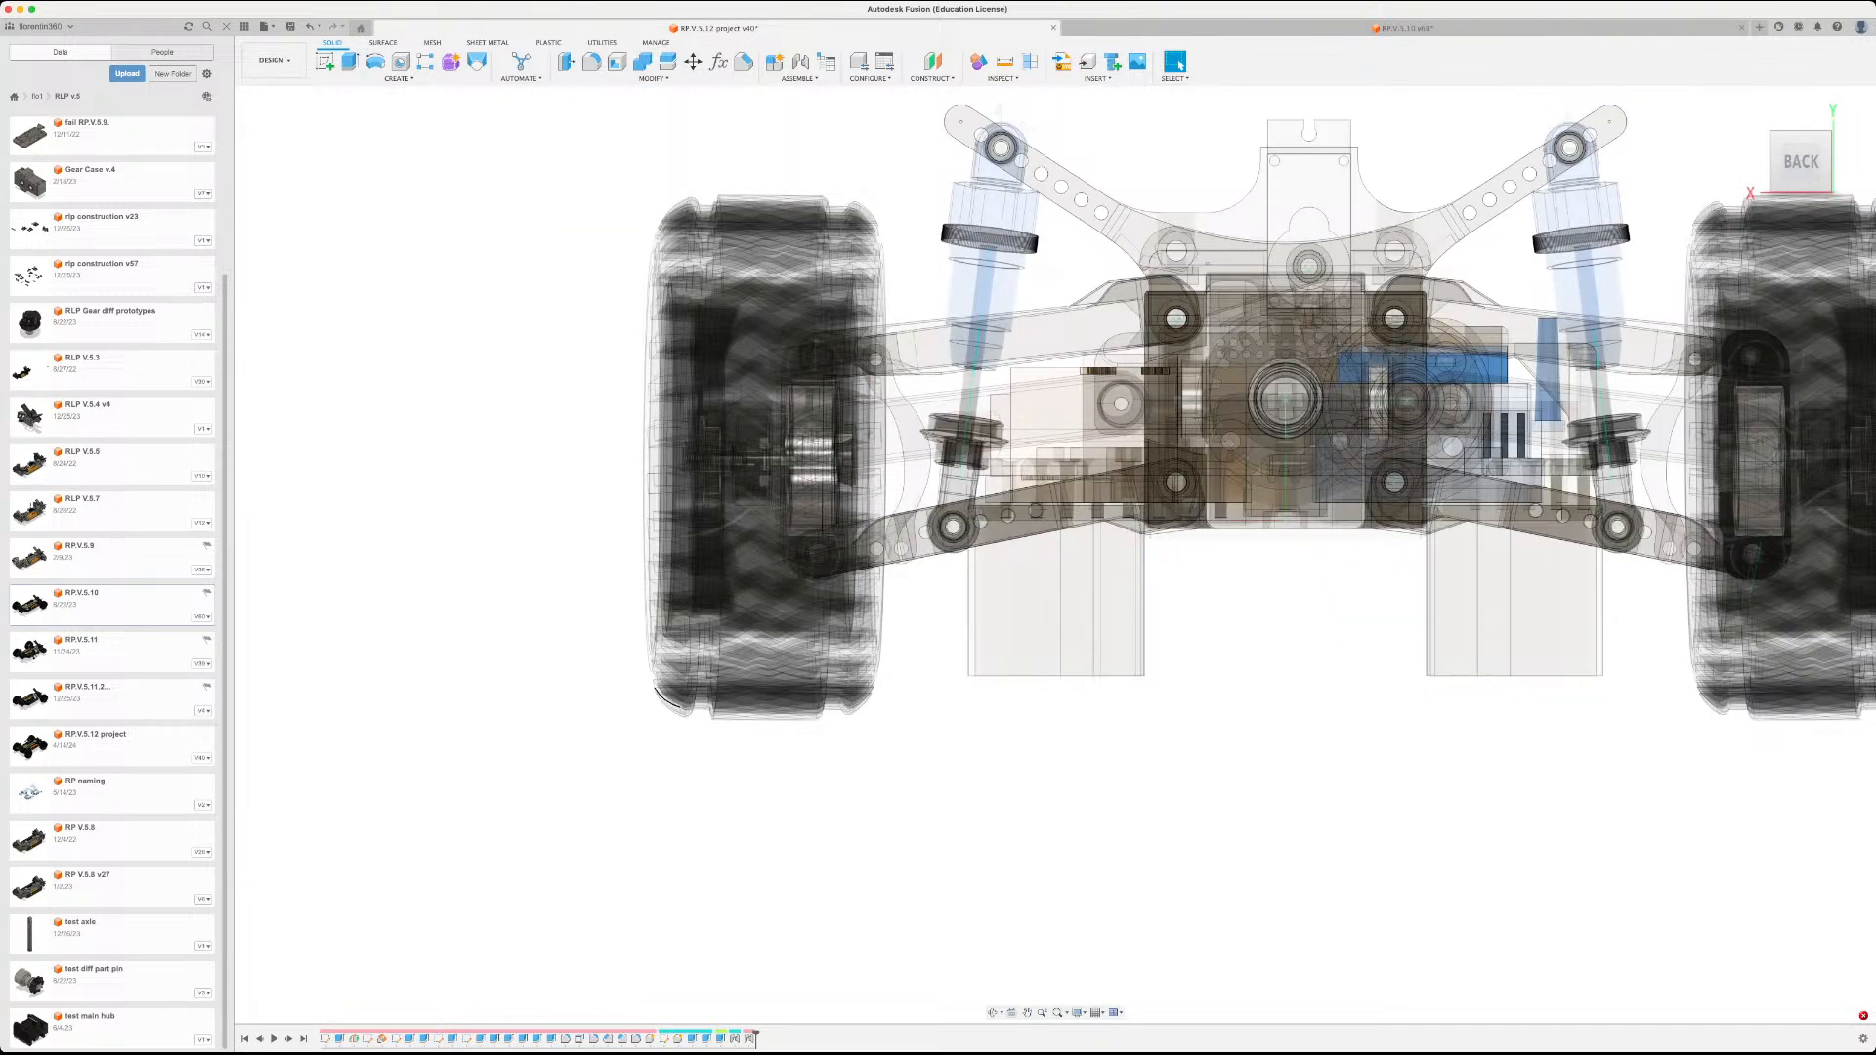
key(F6)
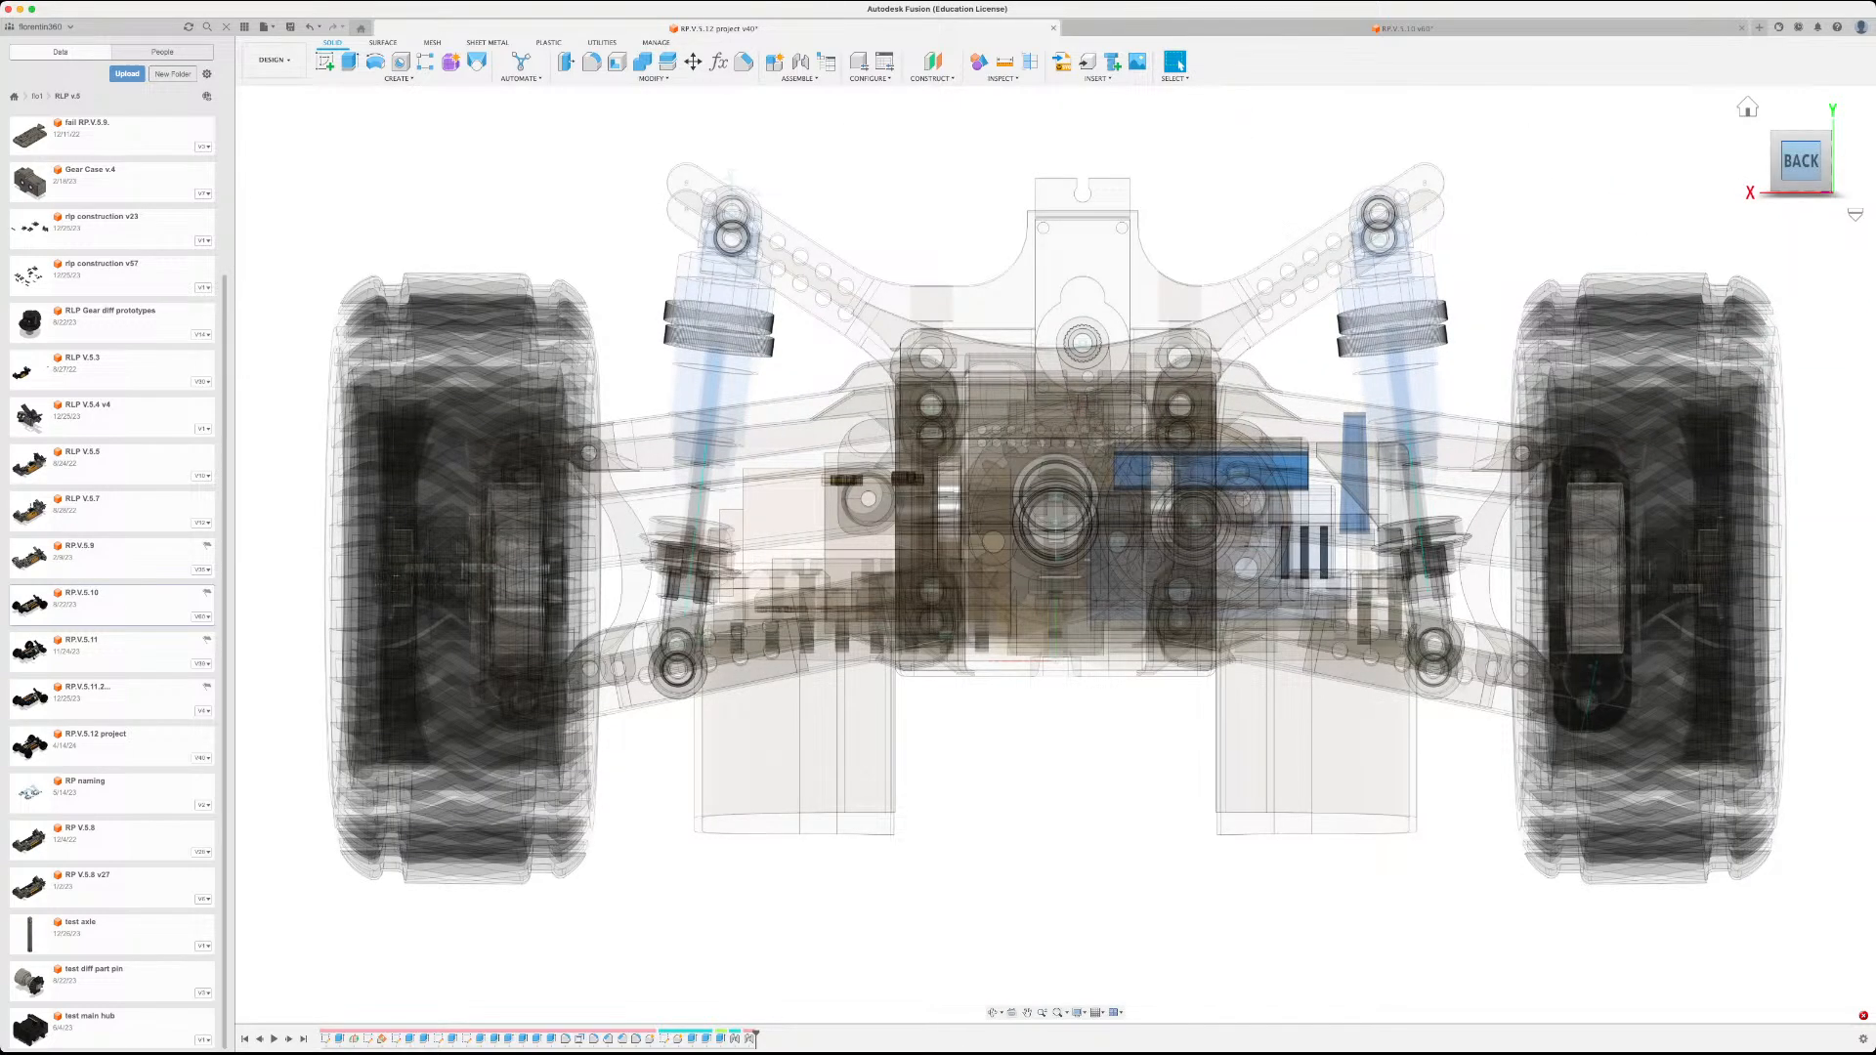
click(1801, 189)
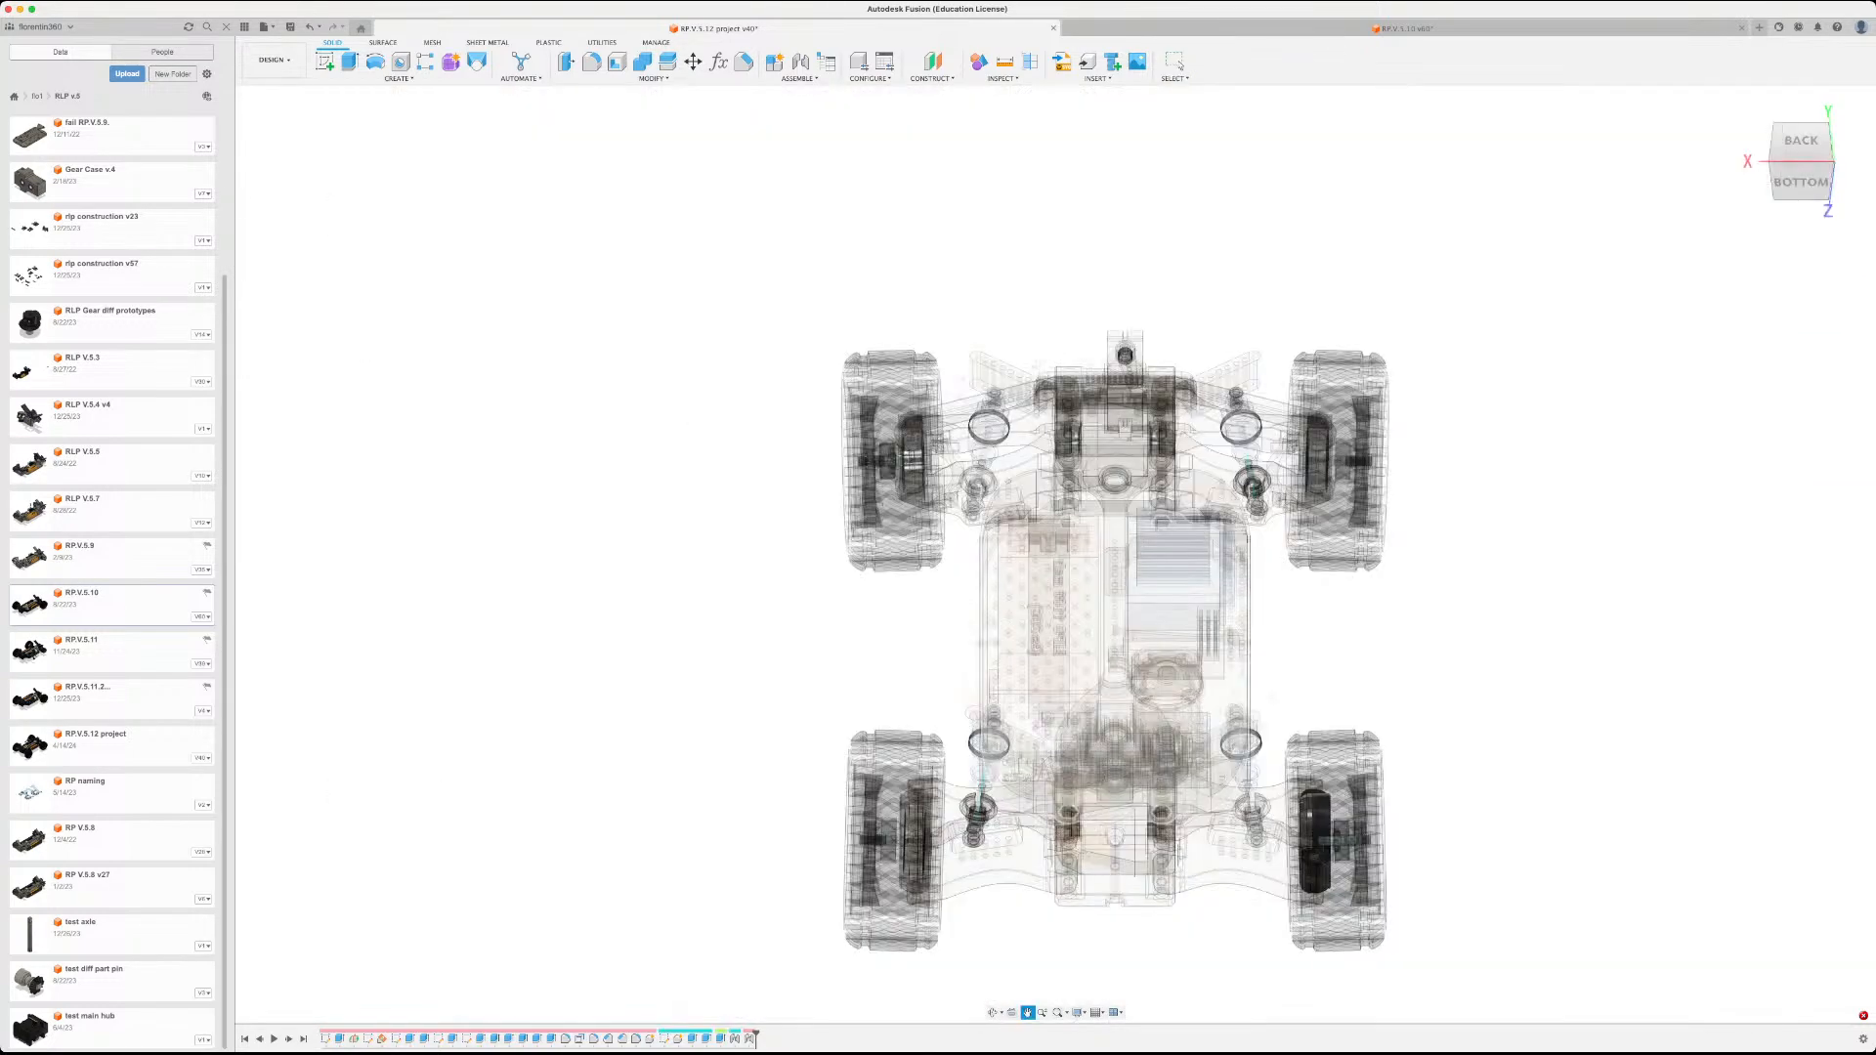
- Reactivate the complete car assembly and show it from the top
scroll(1141, 679, down, 5)
shift+middle_drag(1141, 678, 1056, 831)
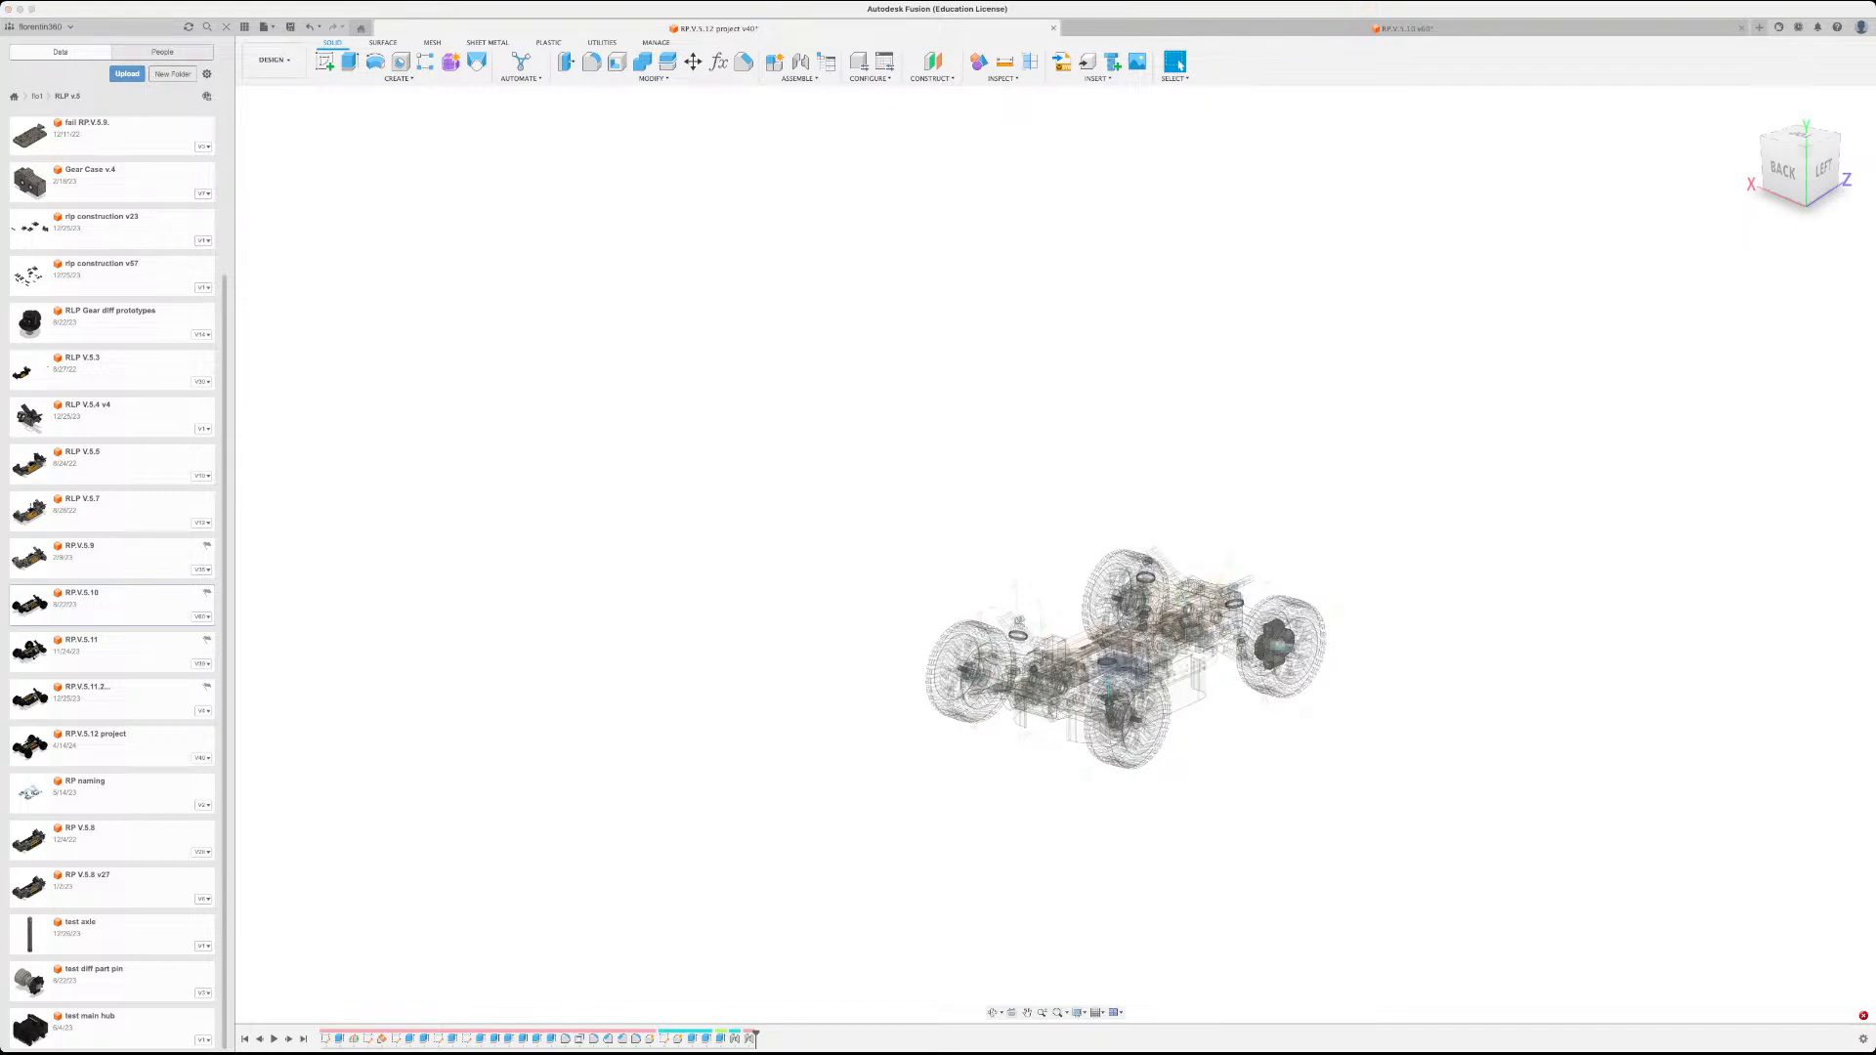
shift+middle_drag(1113, 370, 1119, 518)
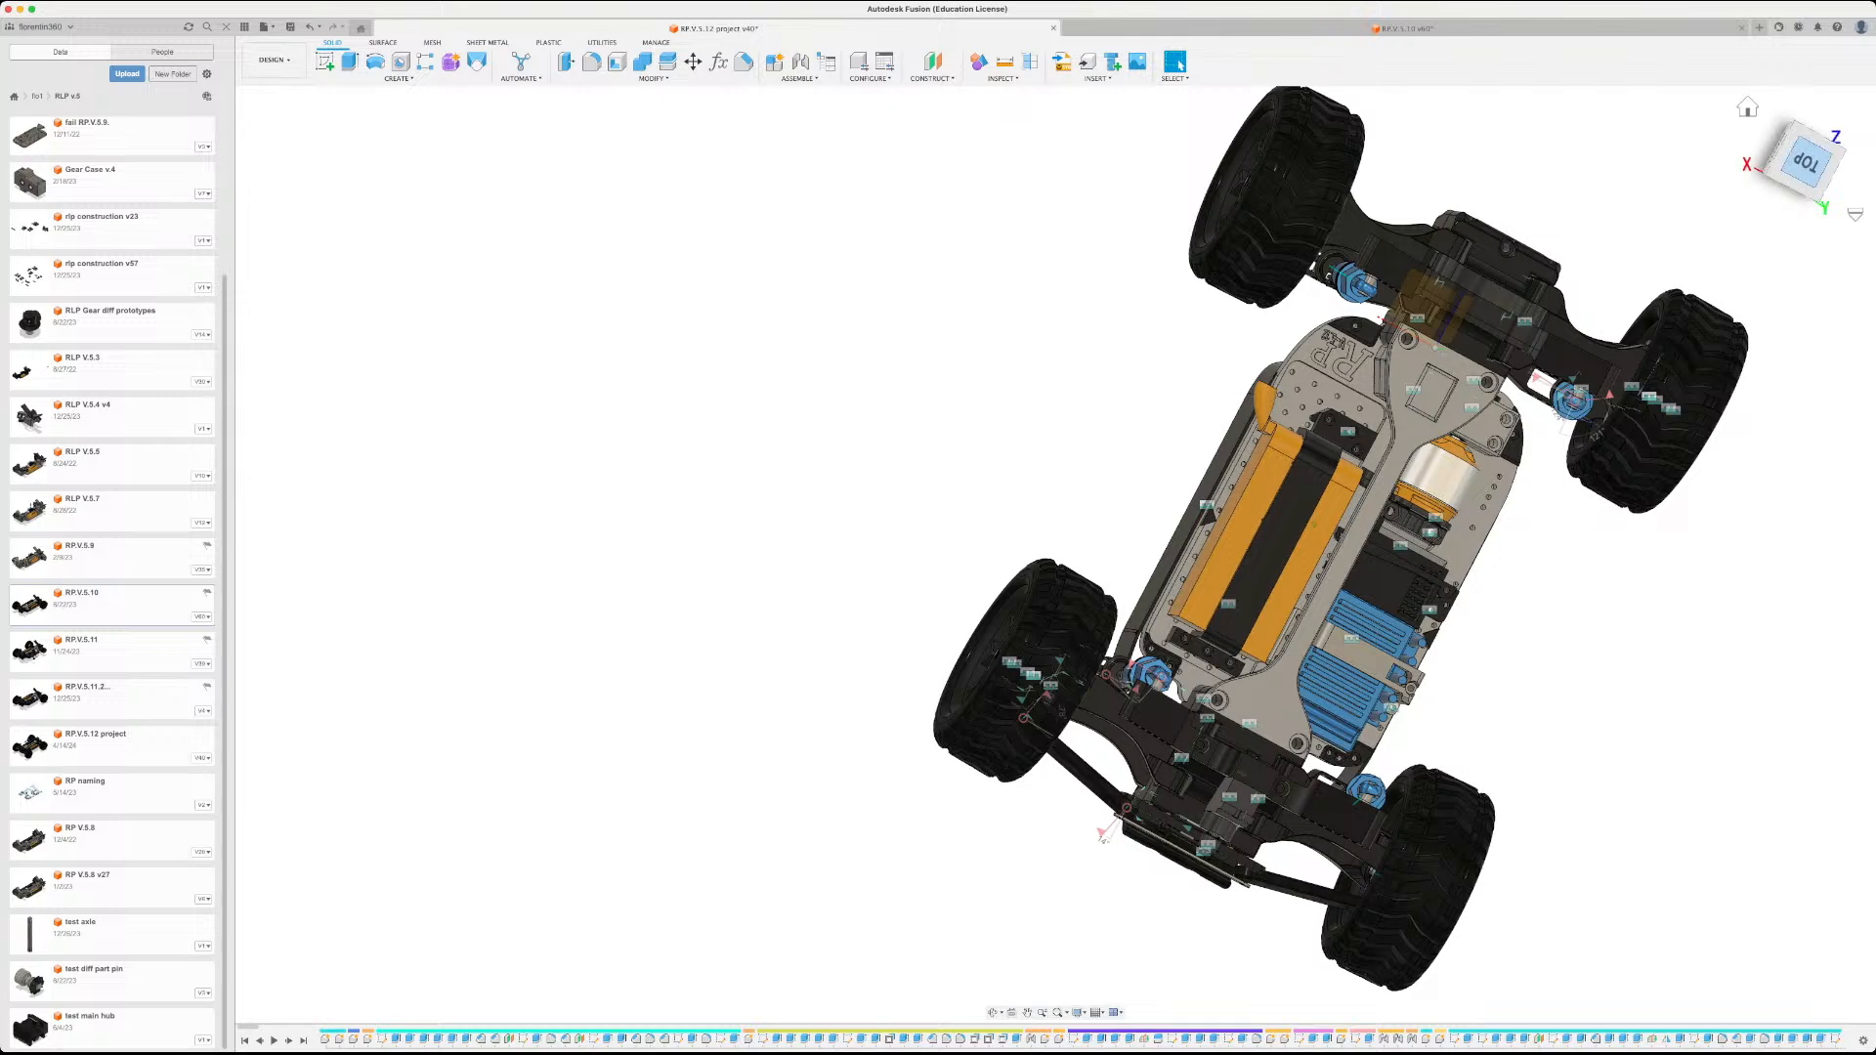
click(1805, 160)
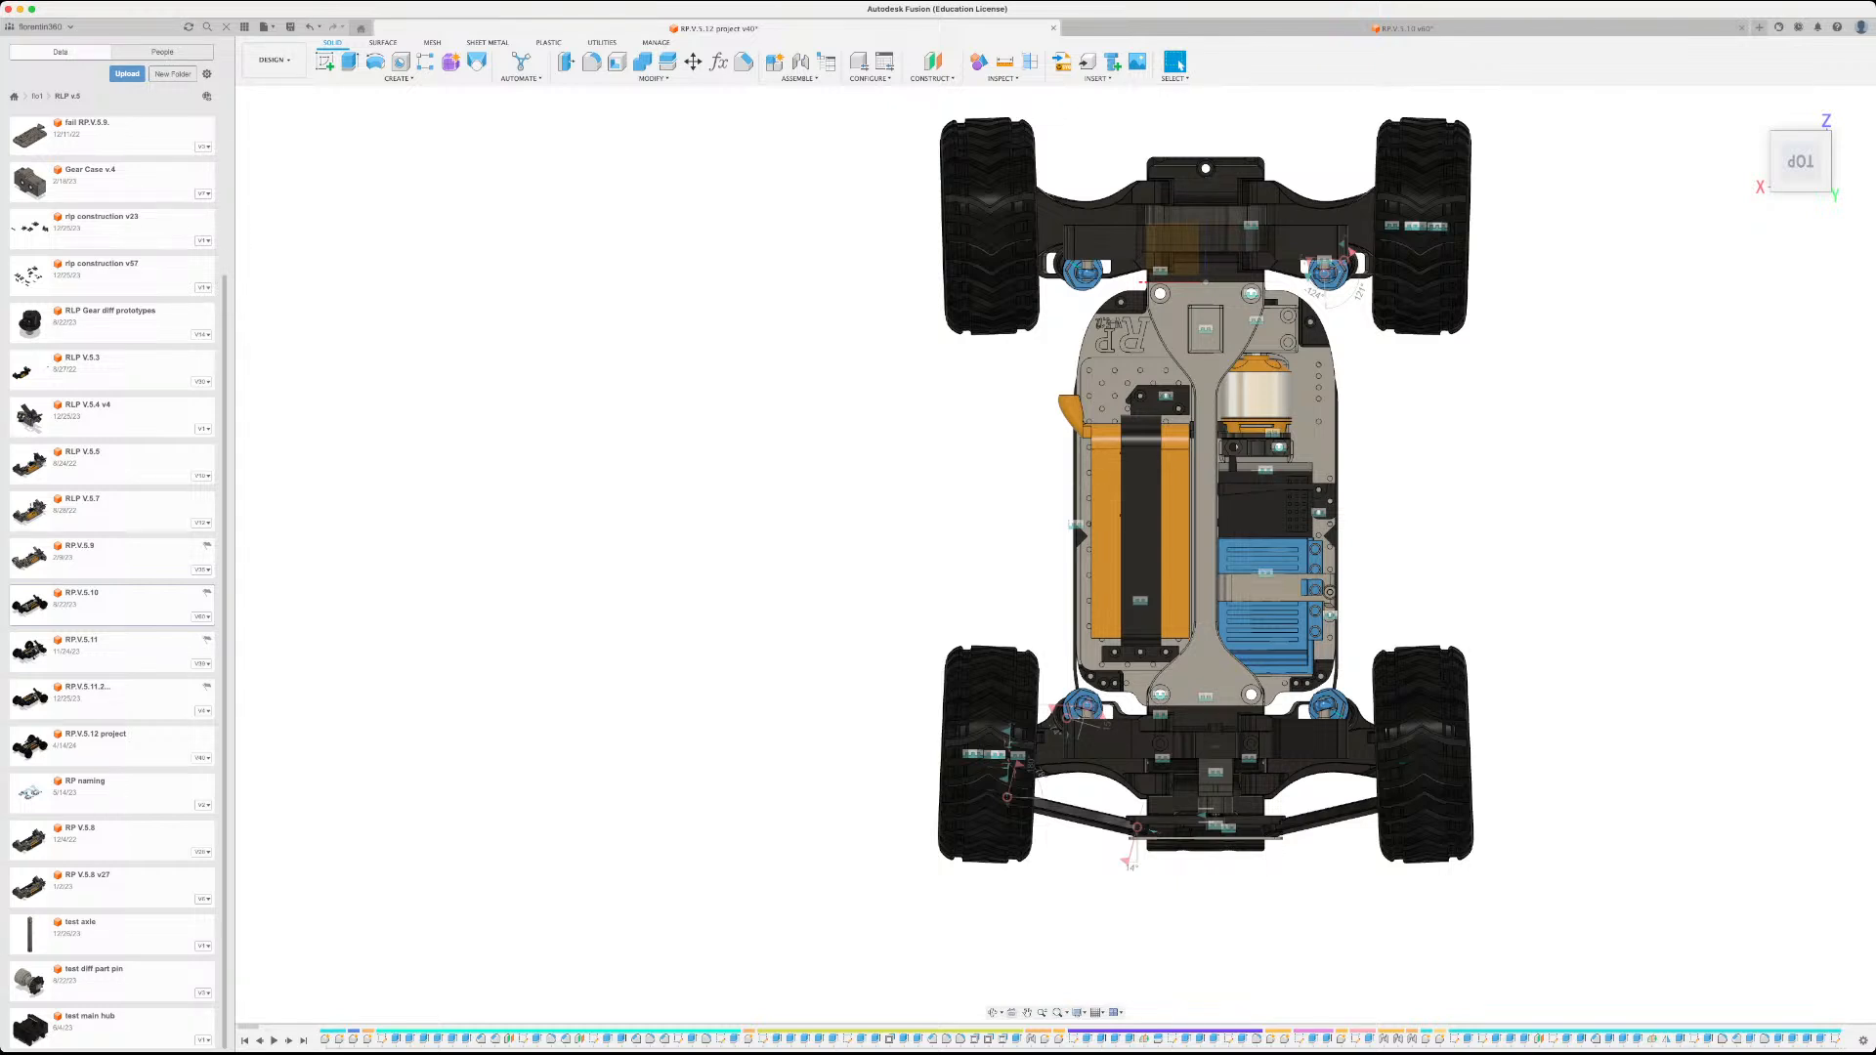
scroll(1206, 490, down, 1)
middle_drag(1206, 491, 1159, 537)
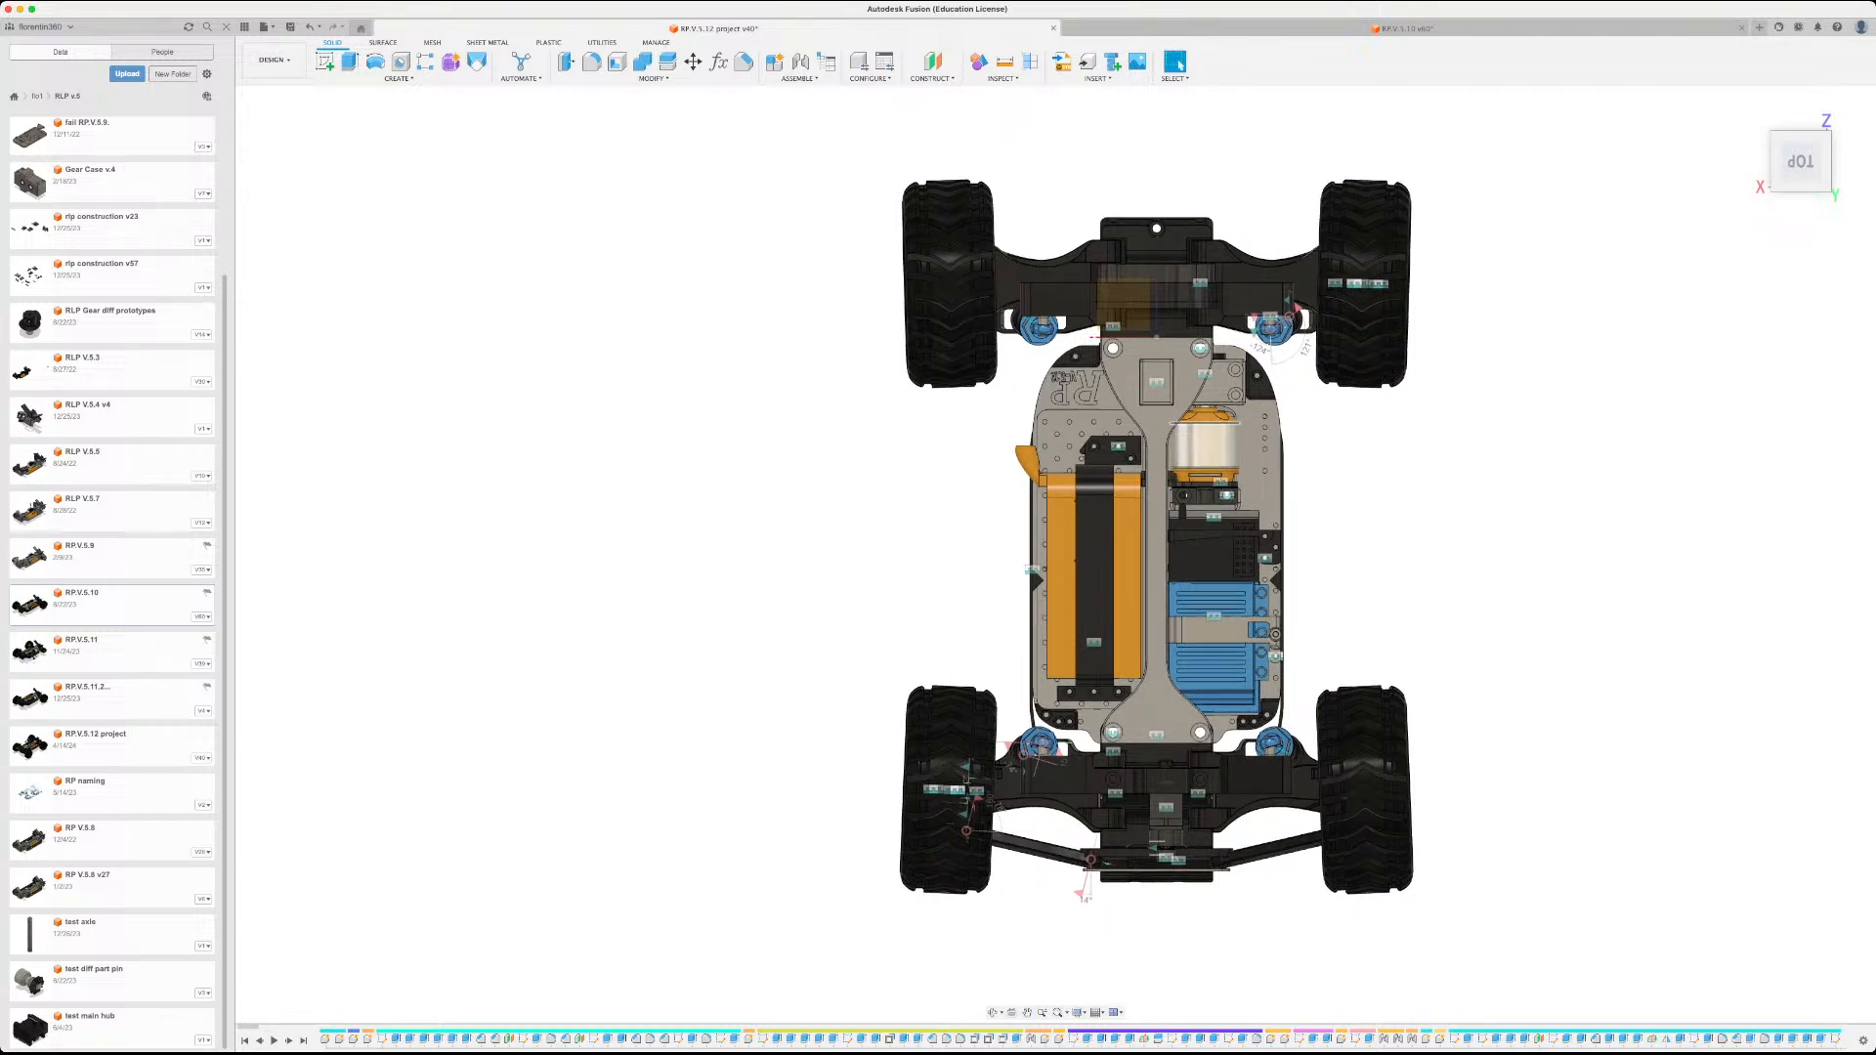
- Try to raise the battery-side wheel on the steering axle through its suspension travel, then undo the movement
shift+middle_drag(1159, 537, 1217, 494)
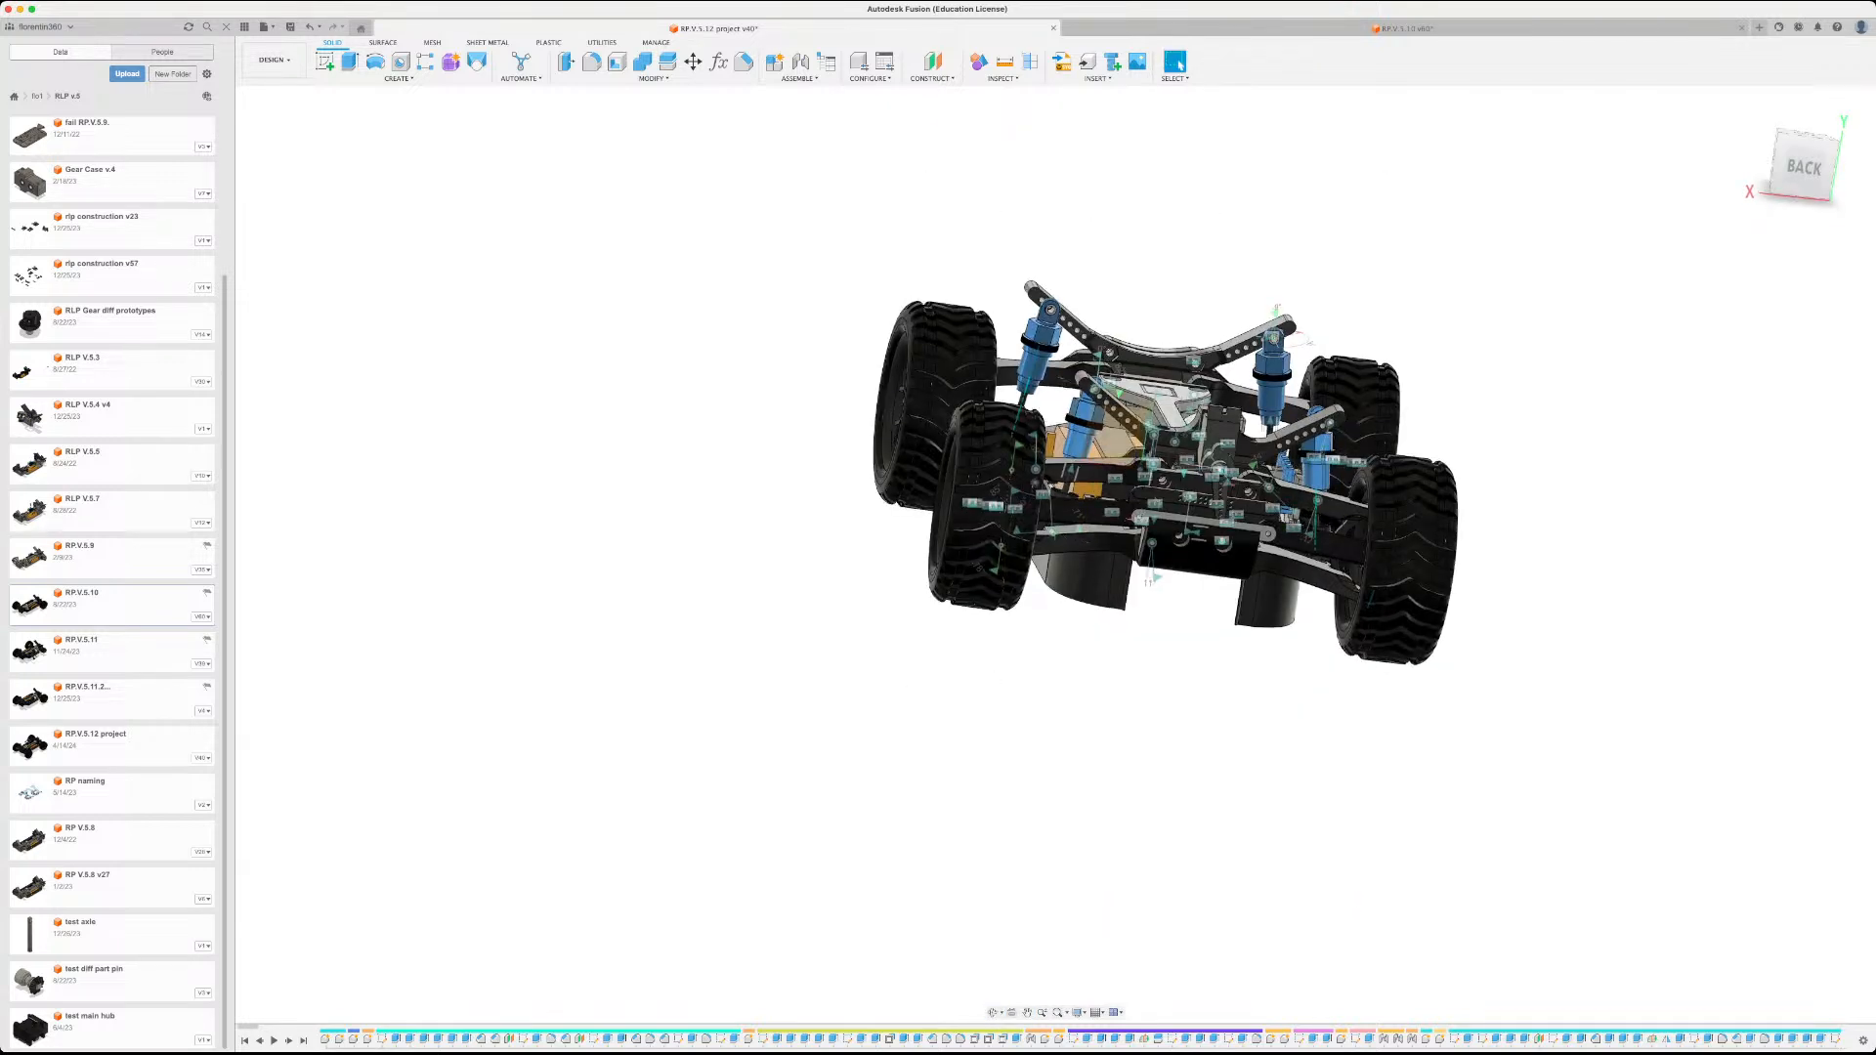
drag(1074, 483, 1065, 443)
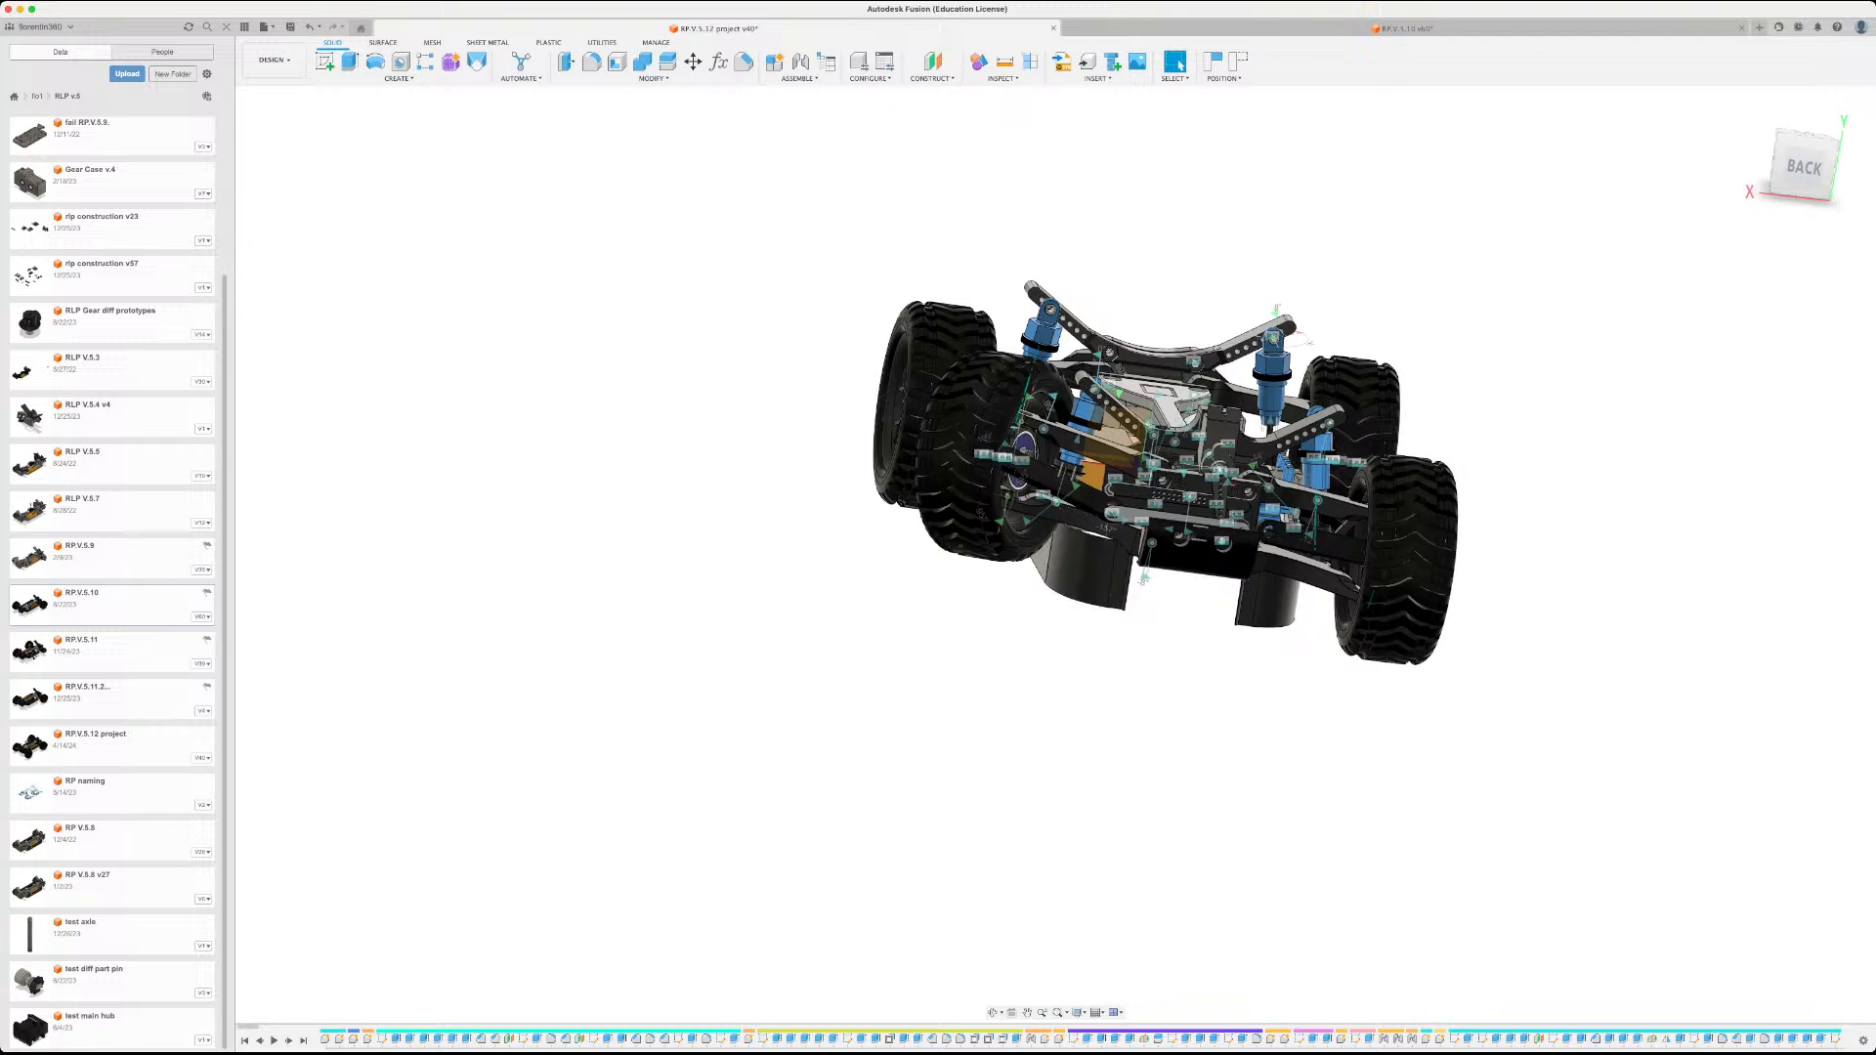
scroll(1192, 367, up, 5)
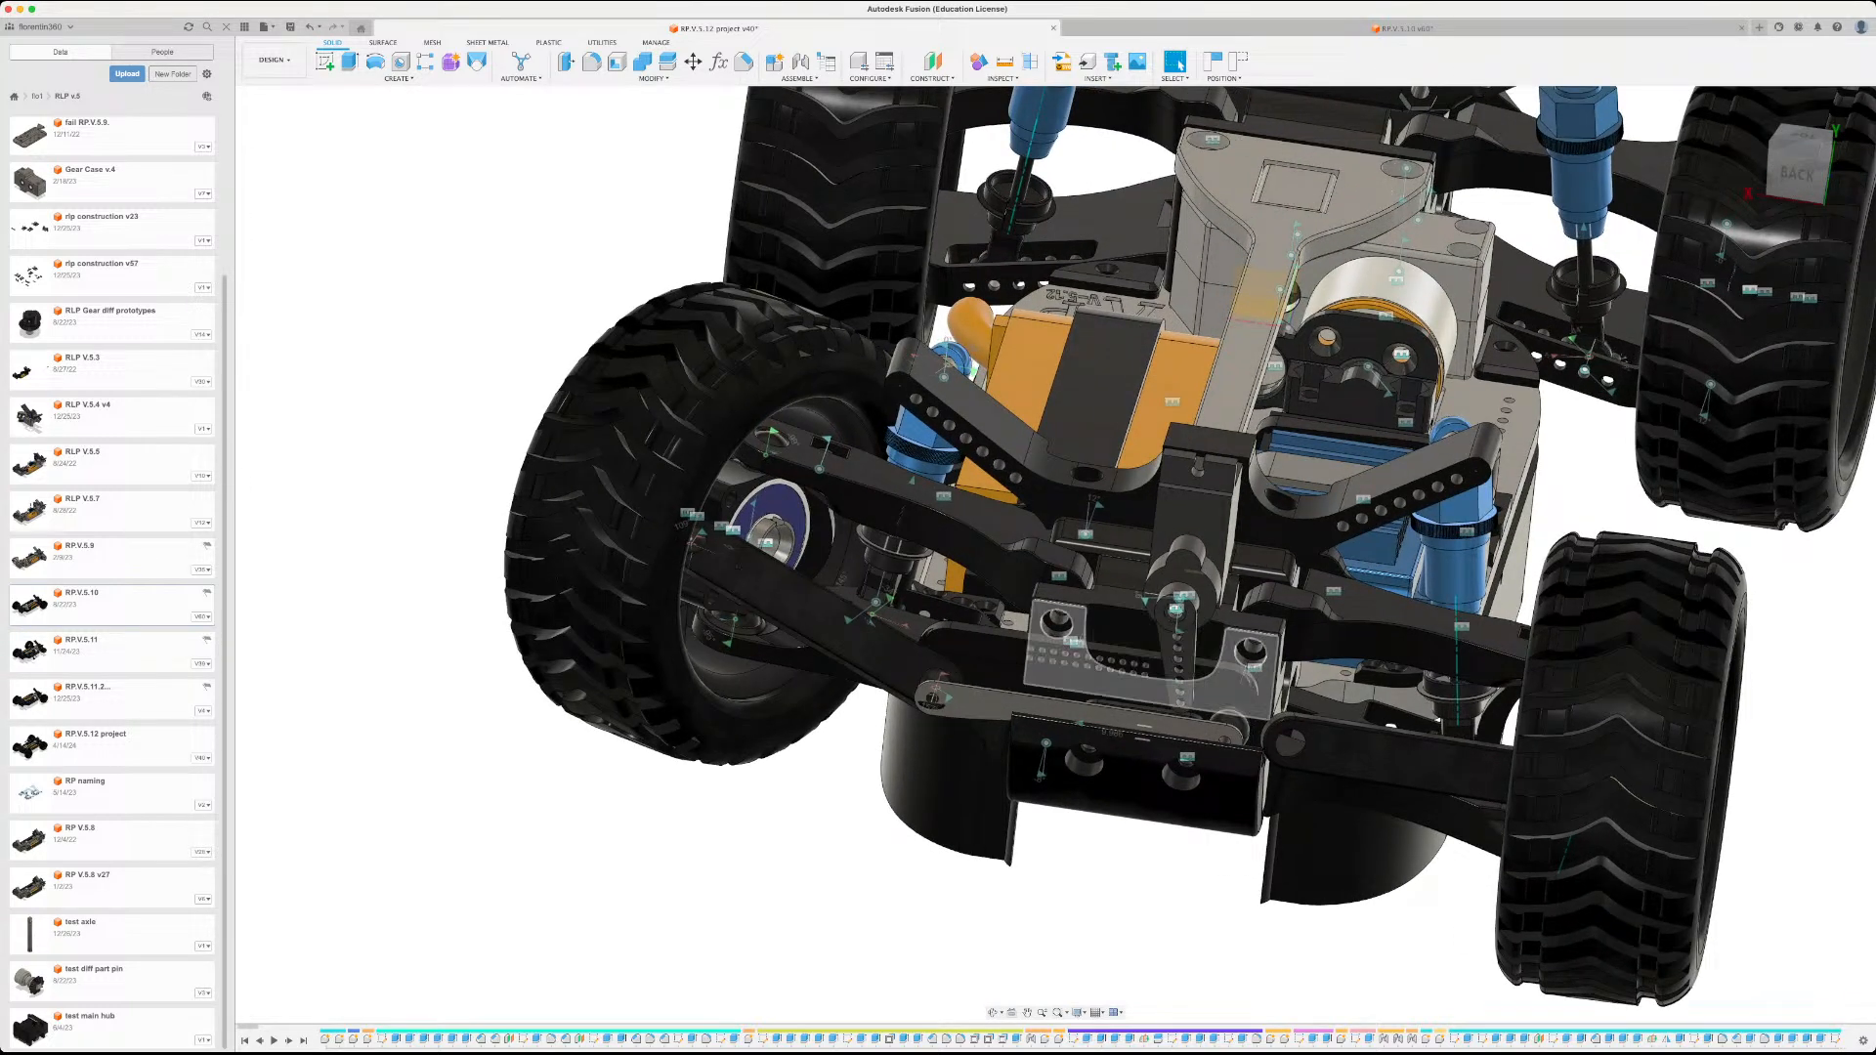
key(super+z)
- Raise the battery-side wheel on the steering axle through its suspension travel and examine its tilt from the back view
drag(689, 694, 733, 598)
shift+middle_drag(1075, 547, 987, 636)
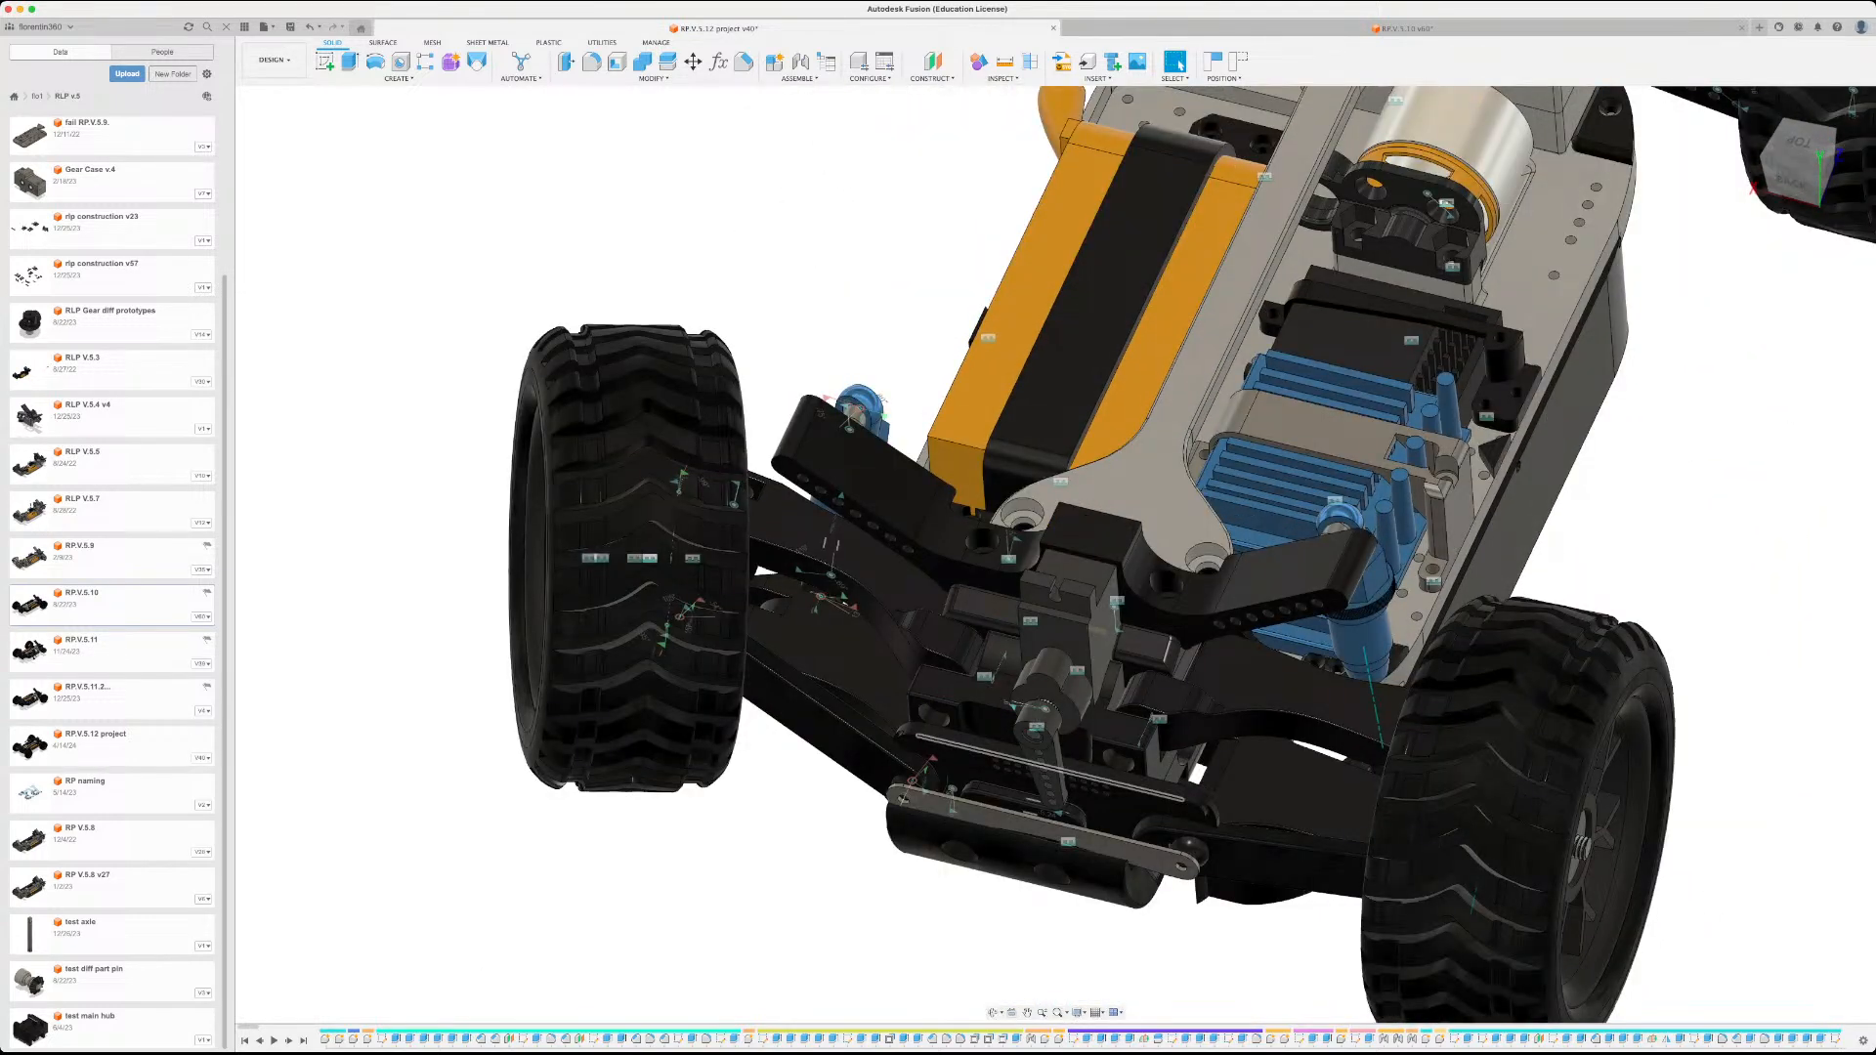
click(1055, 813)
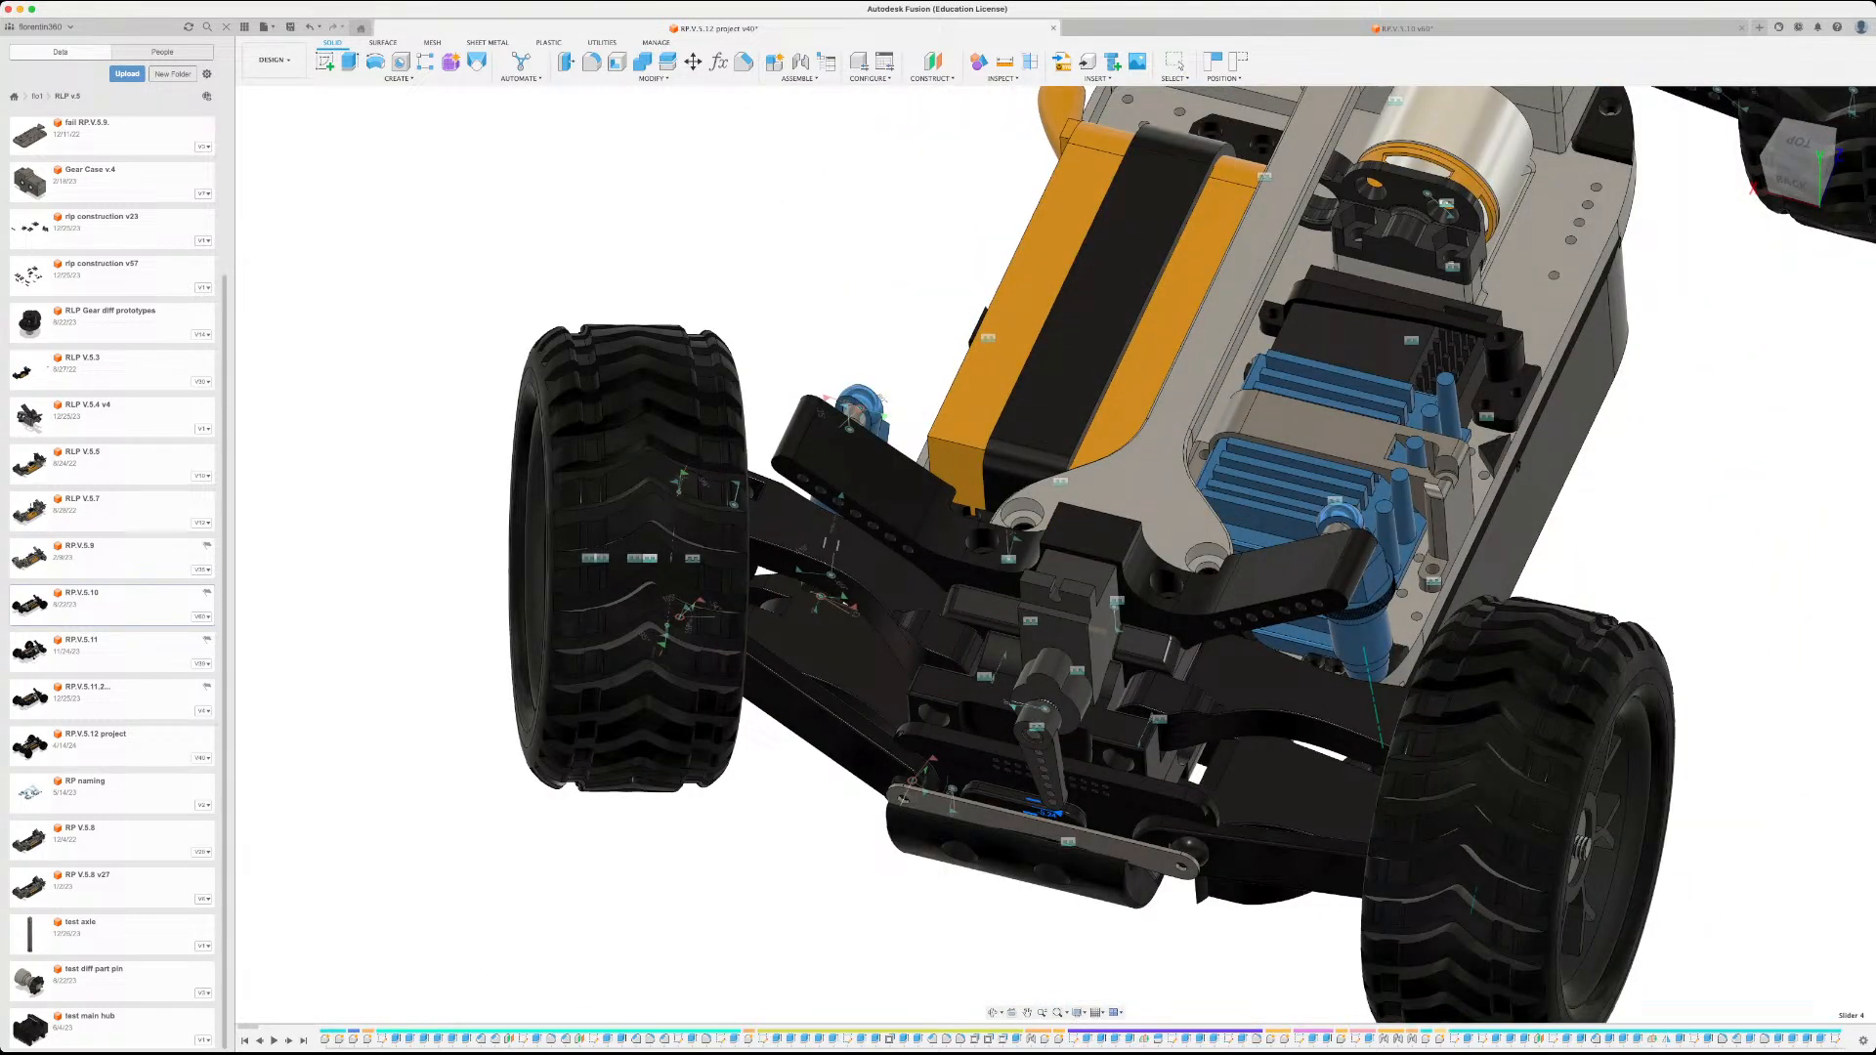
shift+middle_drag(1053, 811, 991, 718)
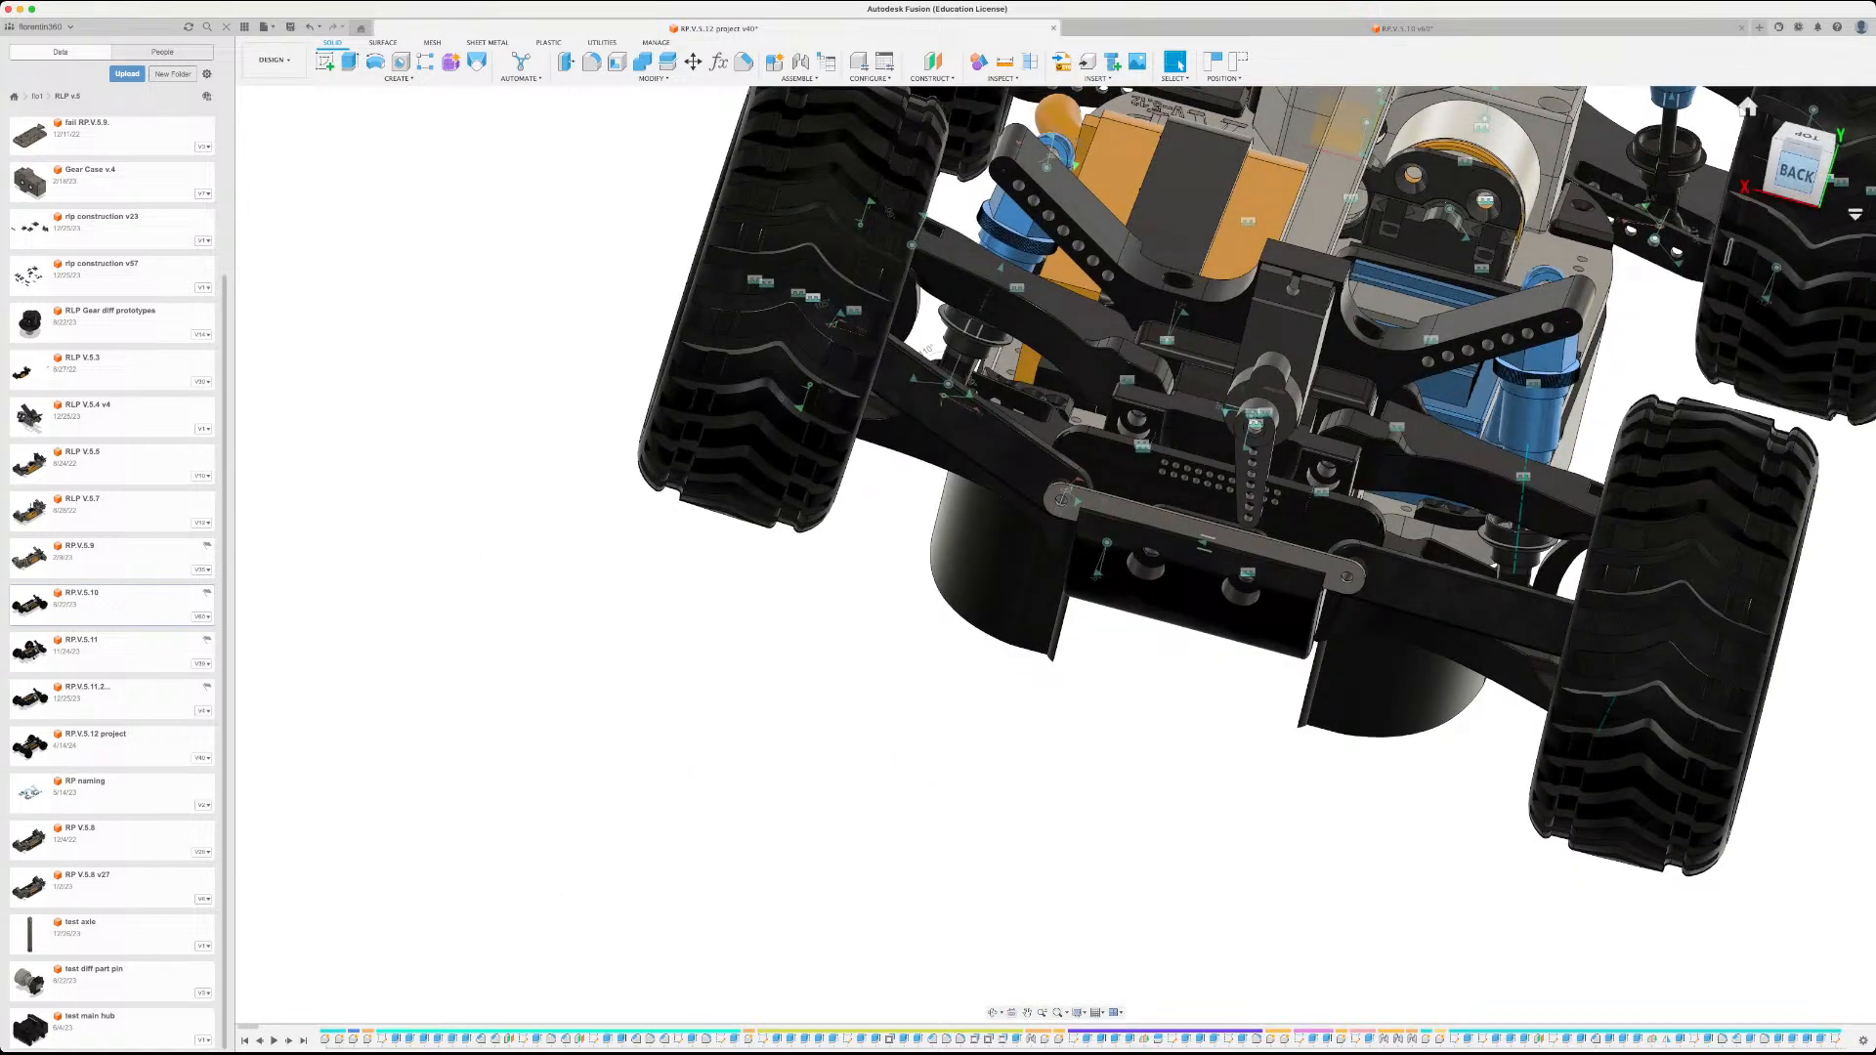
click(1801, 172)
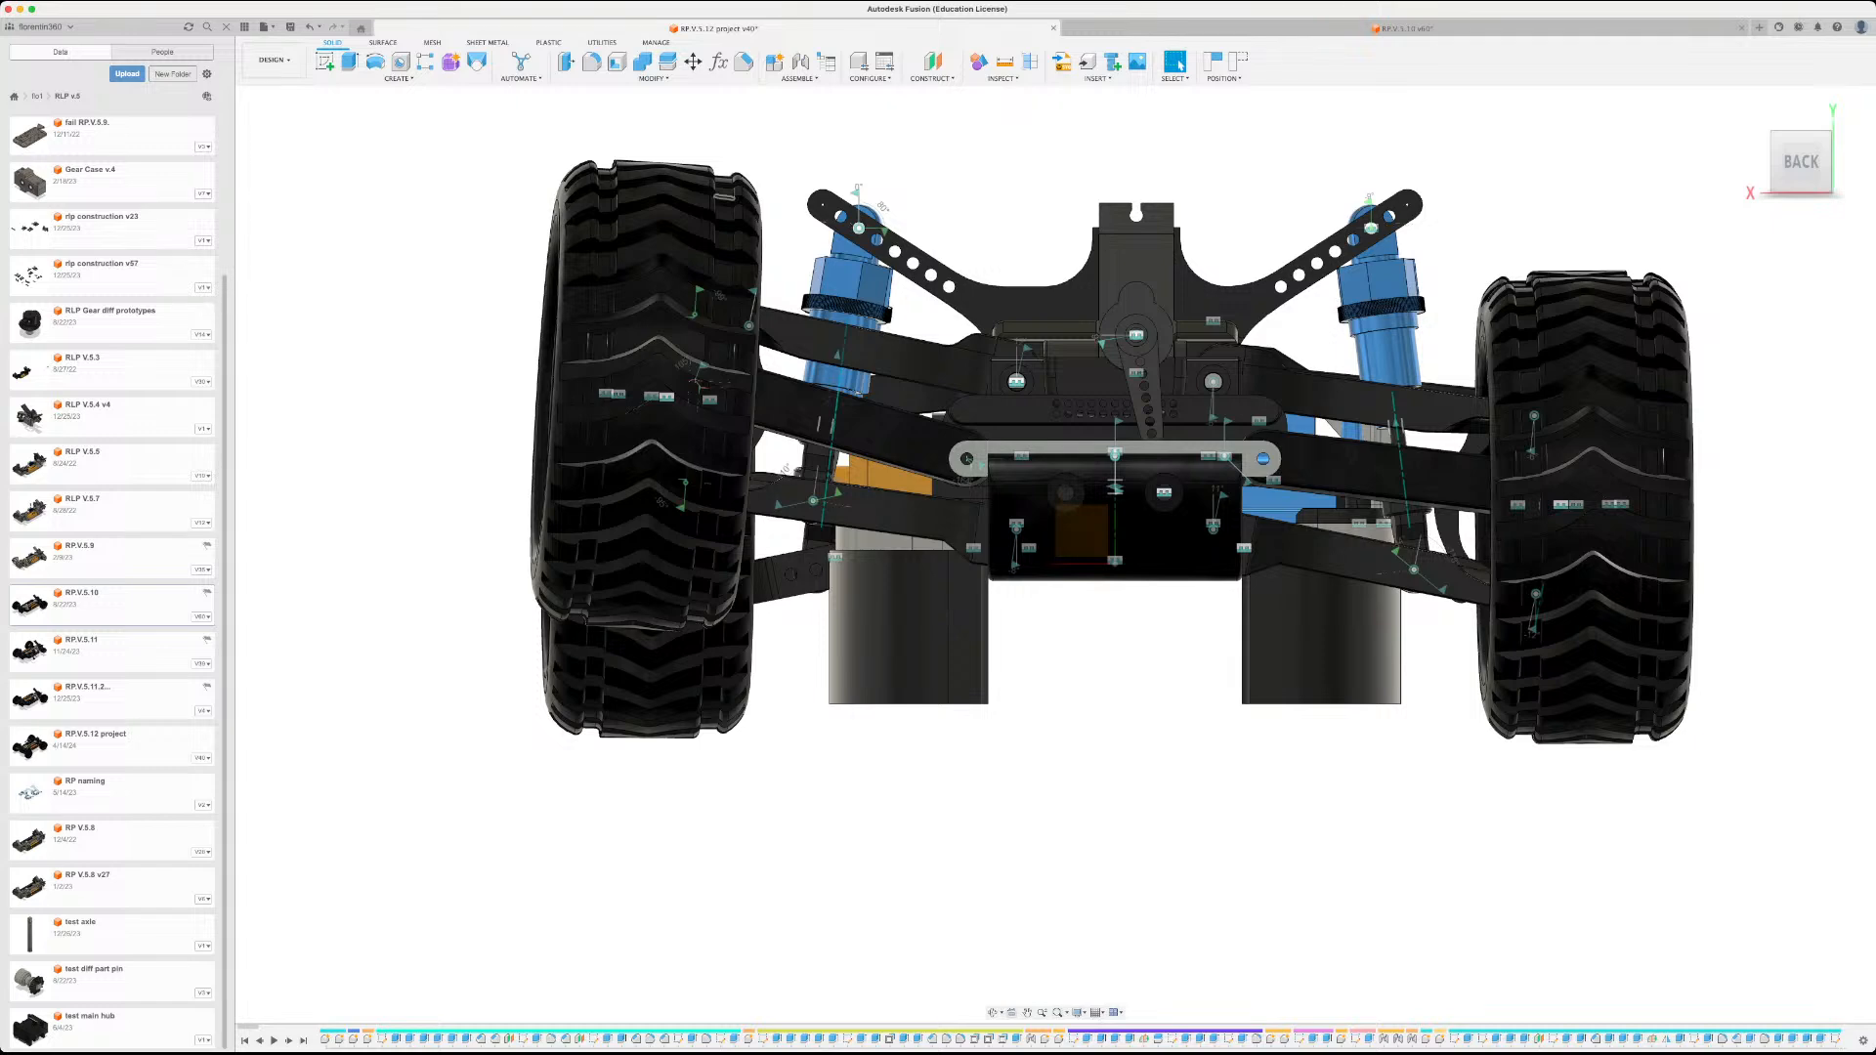
- Examine the toe angle of the raised battery-side wheel on the steering axle from the top view
shift+middle_drag(1114, 430, 1116, 674)
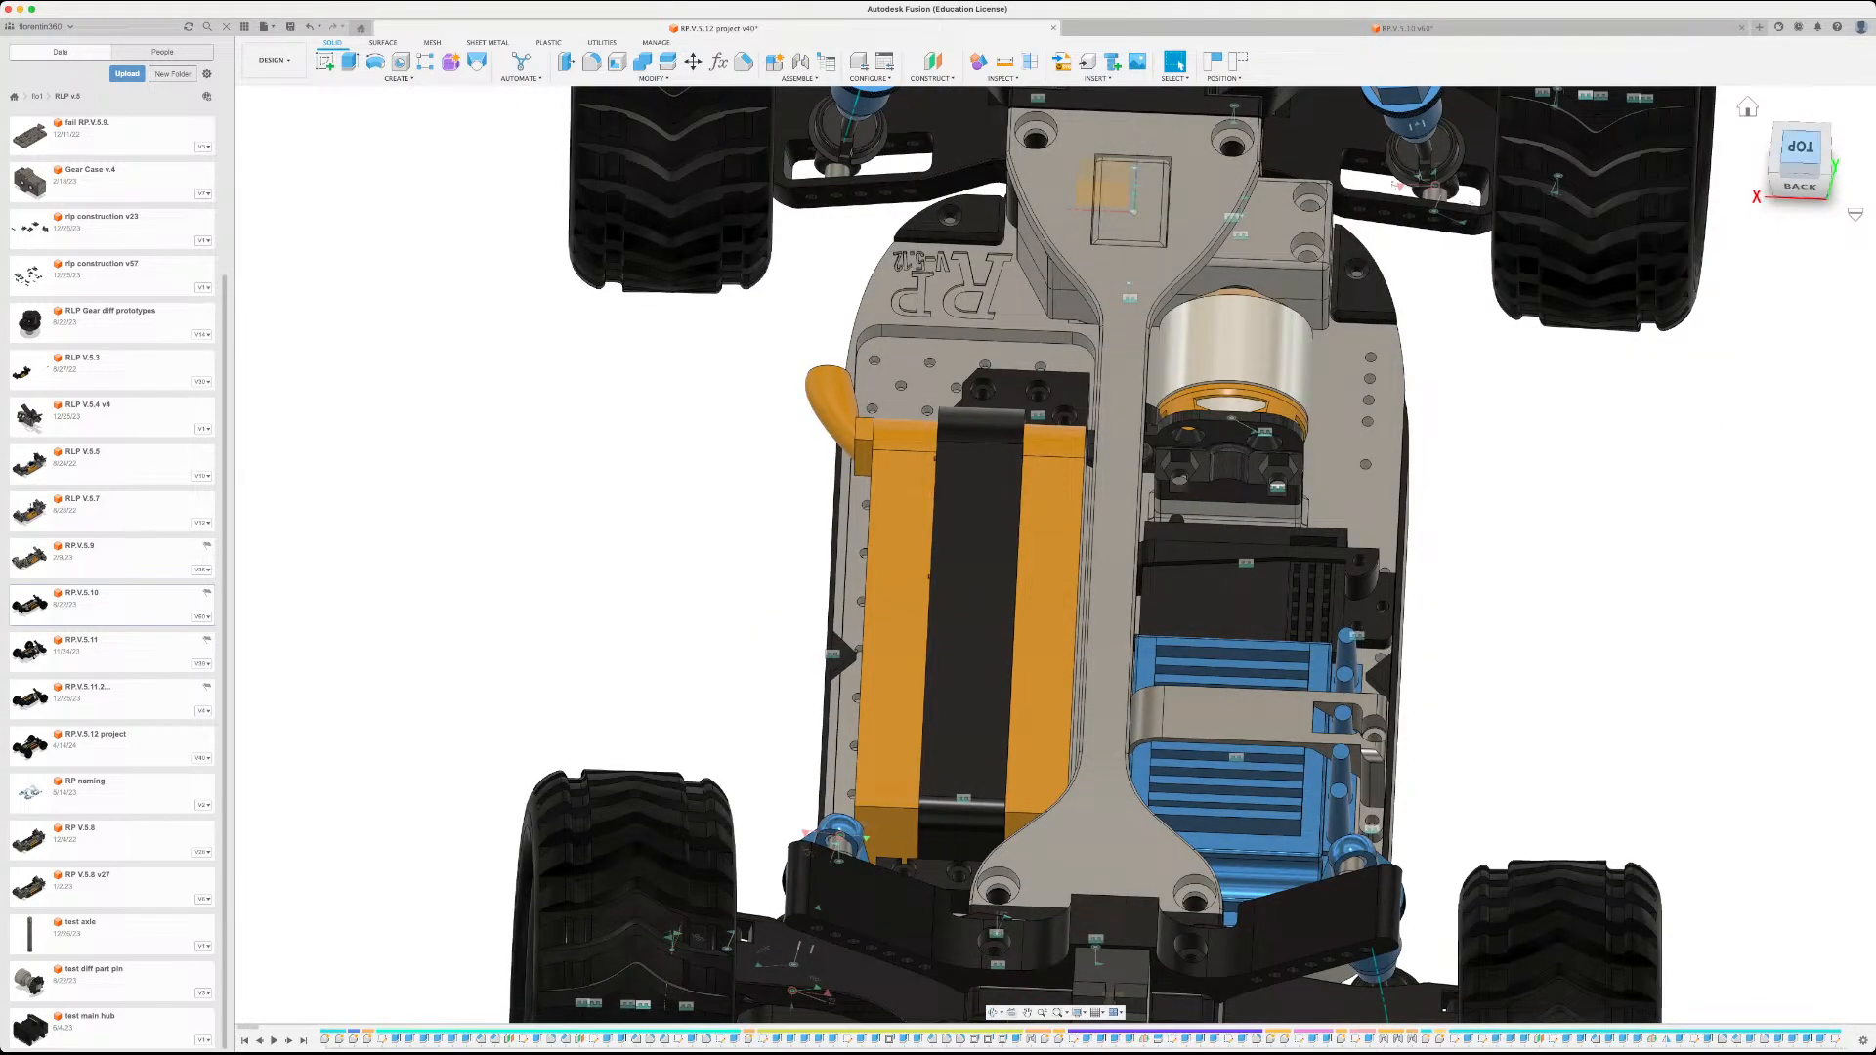
click(1800, 148)
middle_drag(1114, 723, 1085, 368)
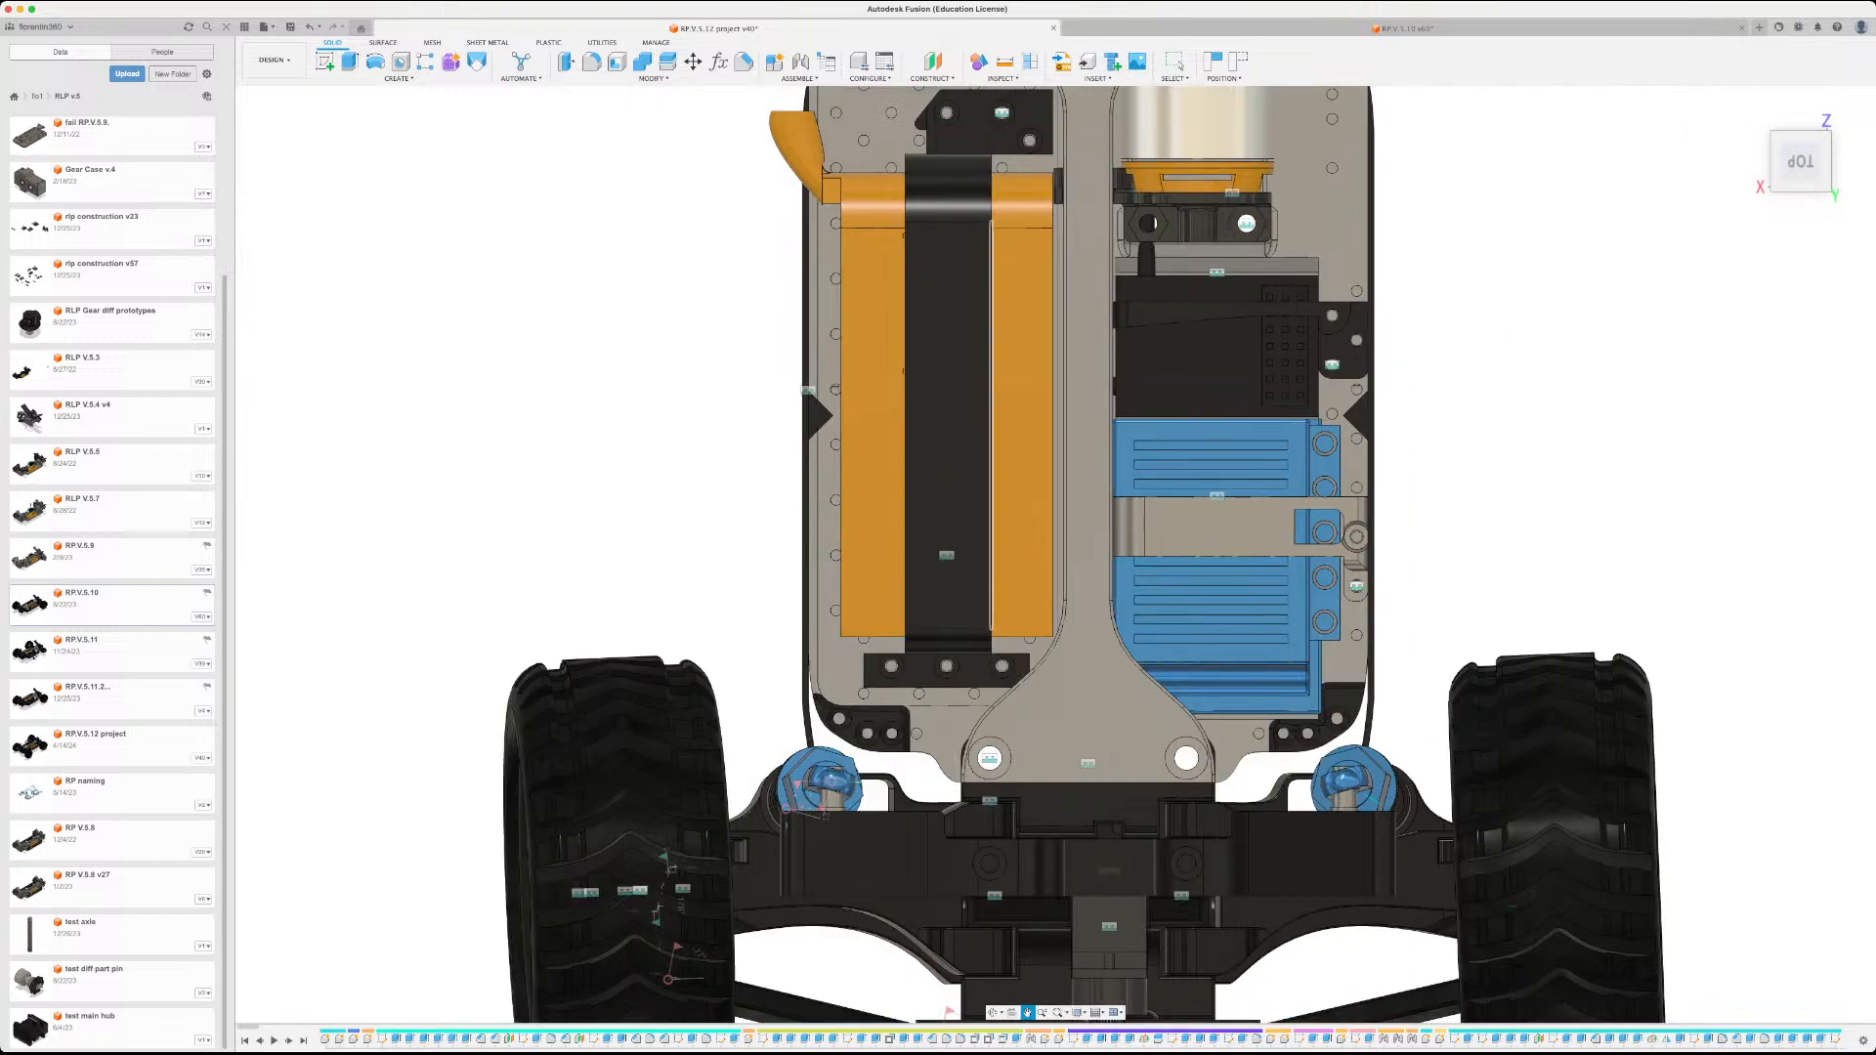
middle_drag(1114, 625, 1087, 411)
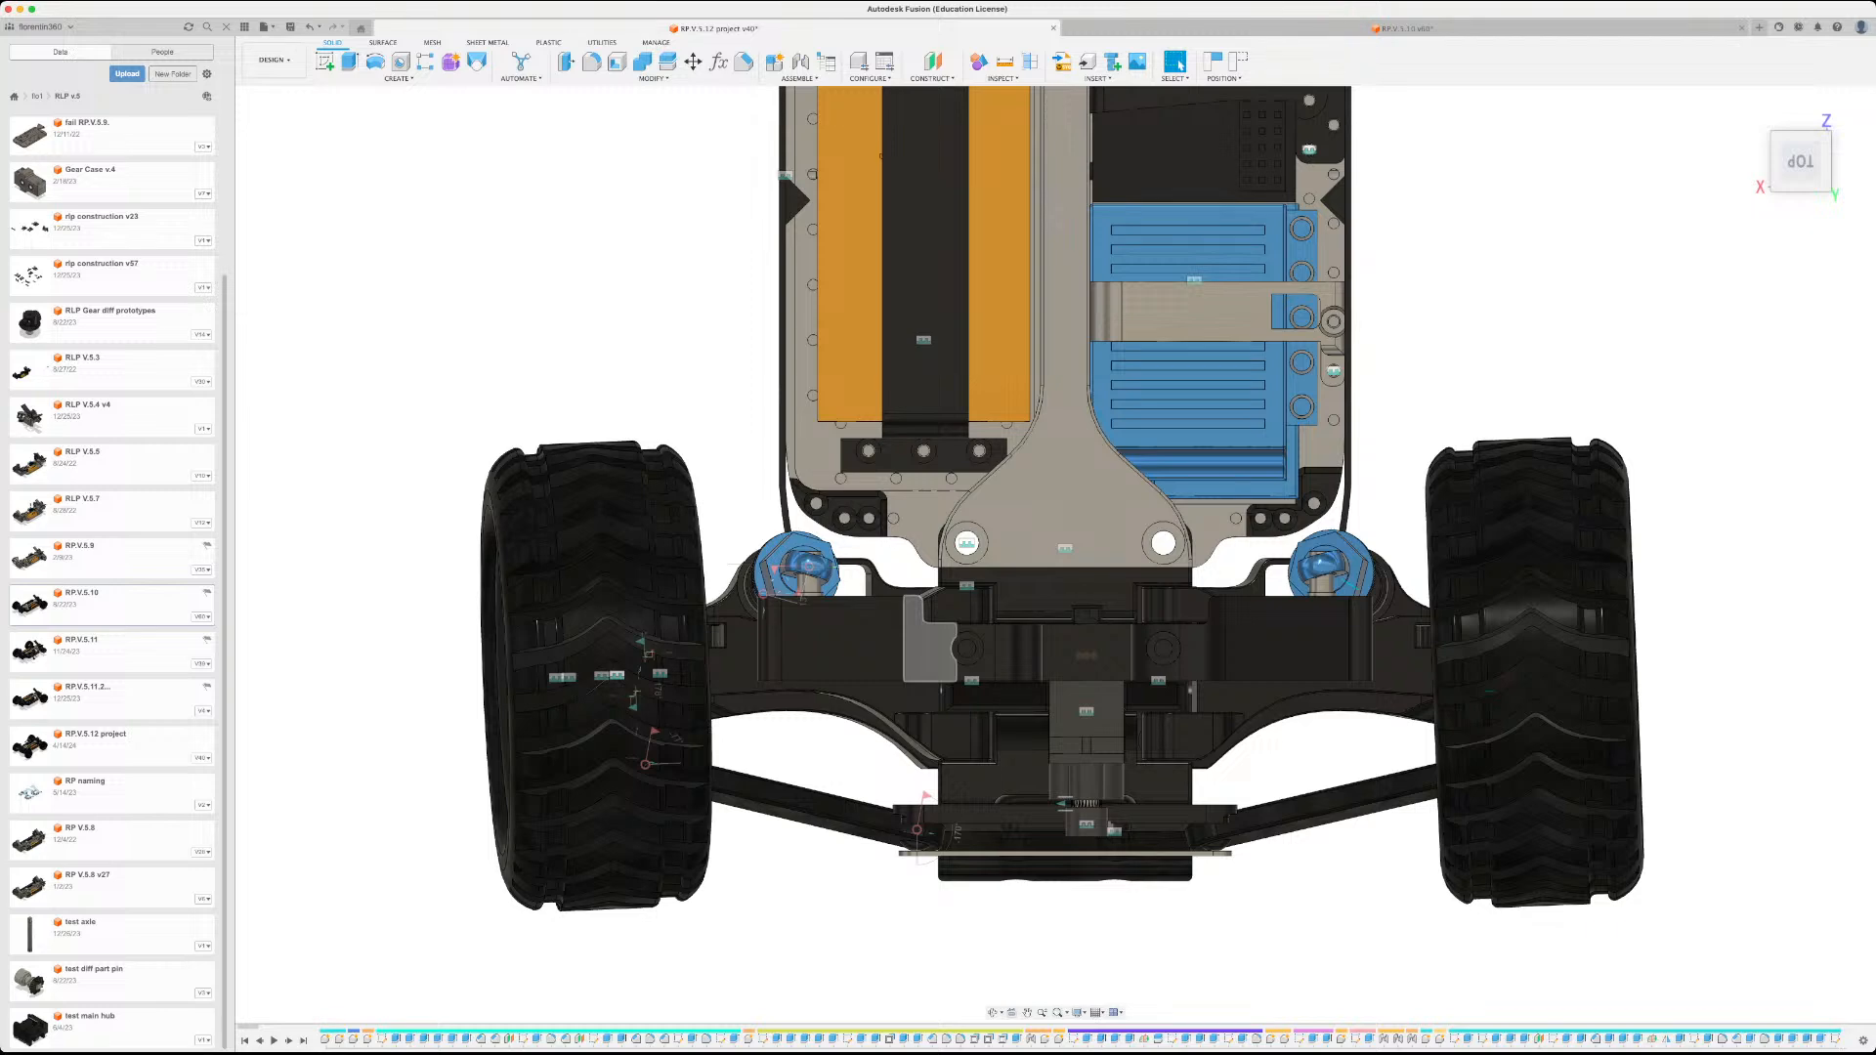
- Undo the suspension and steering movements of the battery-side wheel
key(super+z)
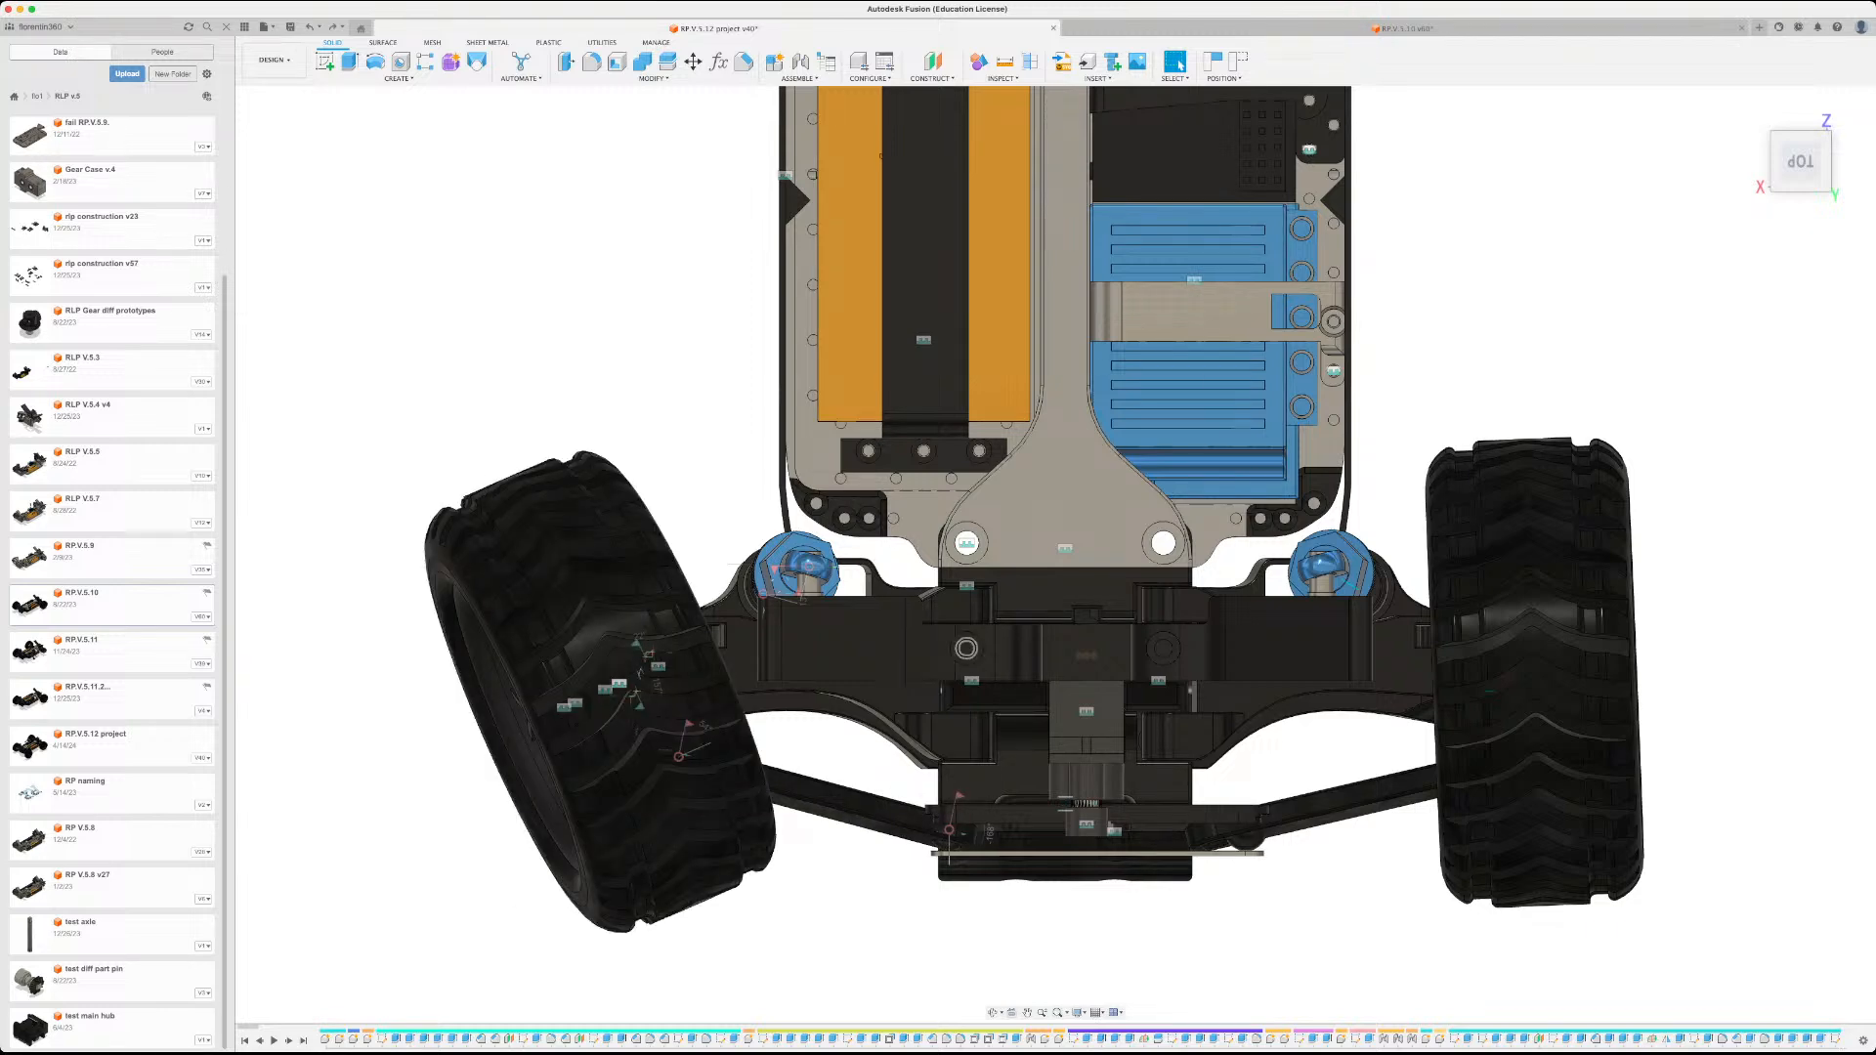
key(super+z)
key(super+z)
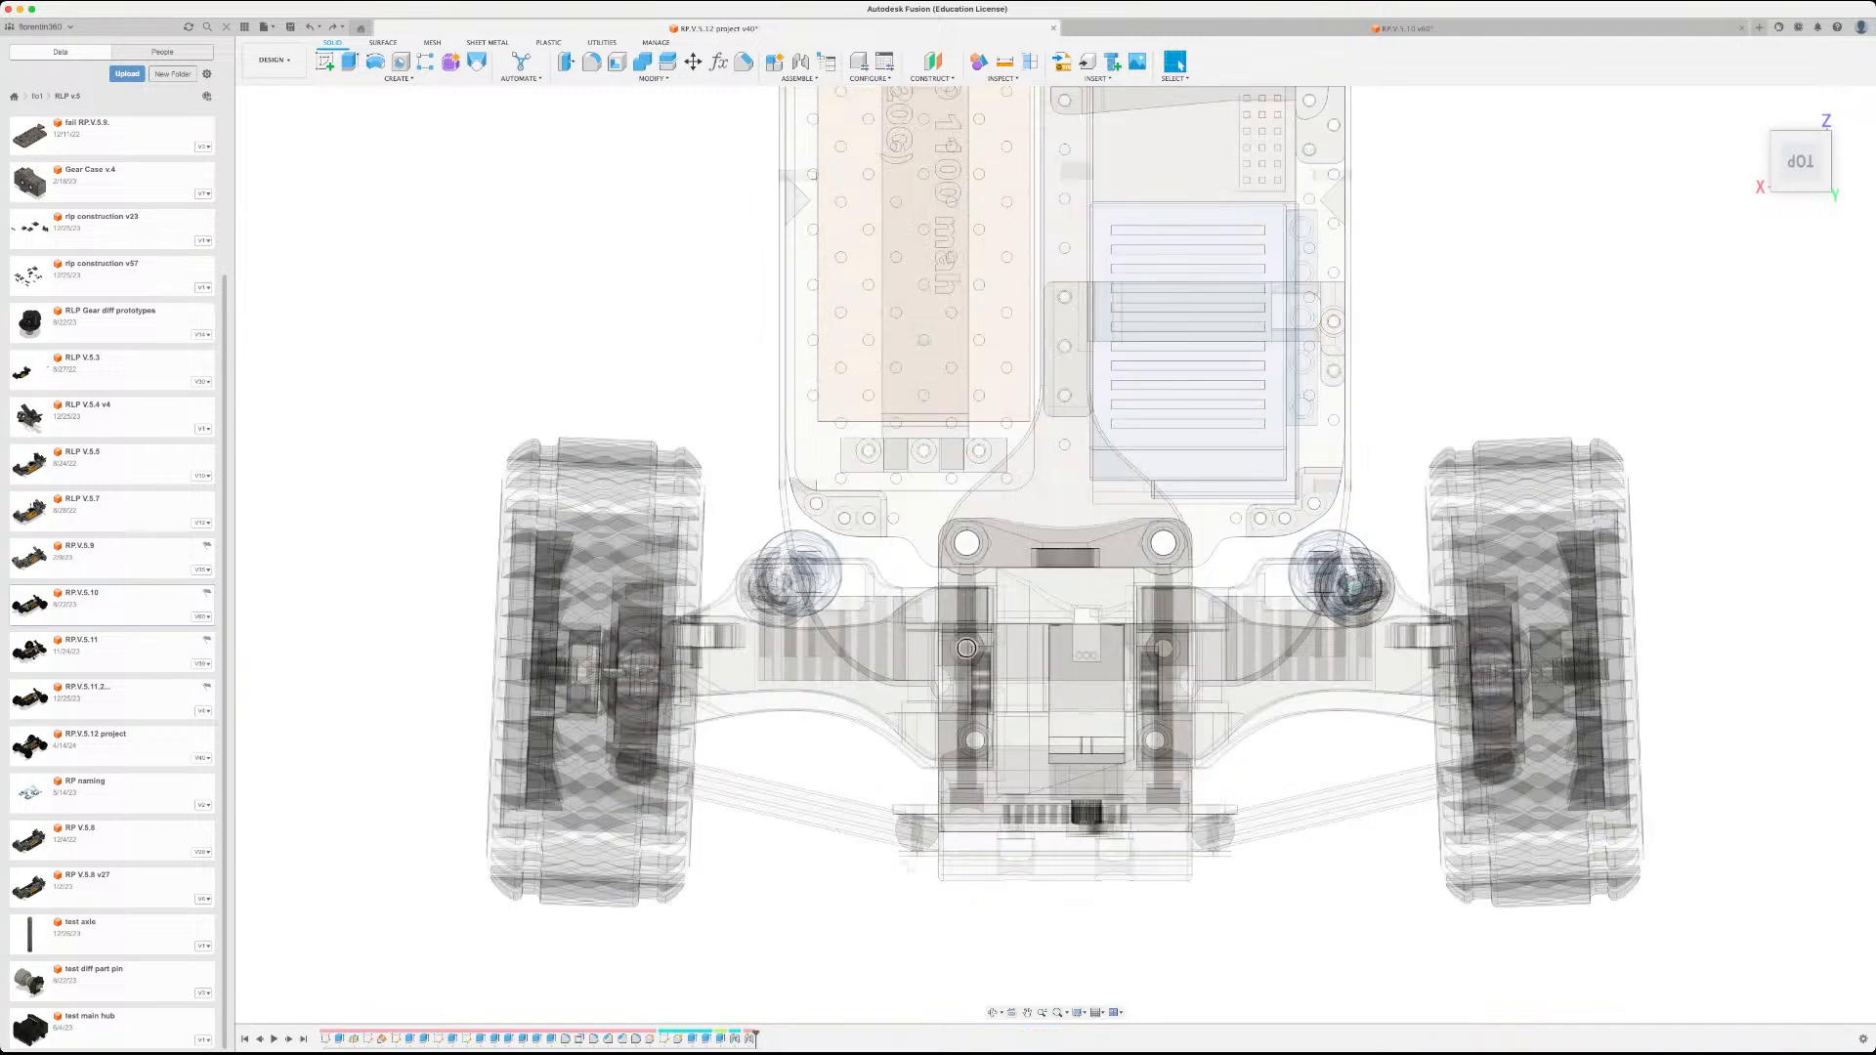
key(super+z)
- Look through the timeline for features with warnings and examine the car's body from above
shift+middle_drag(967, 648, 953, 508)
scroll(952, 508, down, 5)
shift+middle_drag(1006, 623, 1025, 671)
scroll(961, 1040, right, 20)
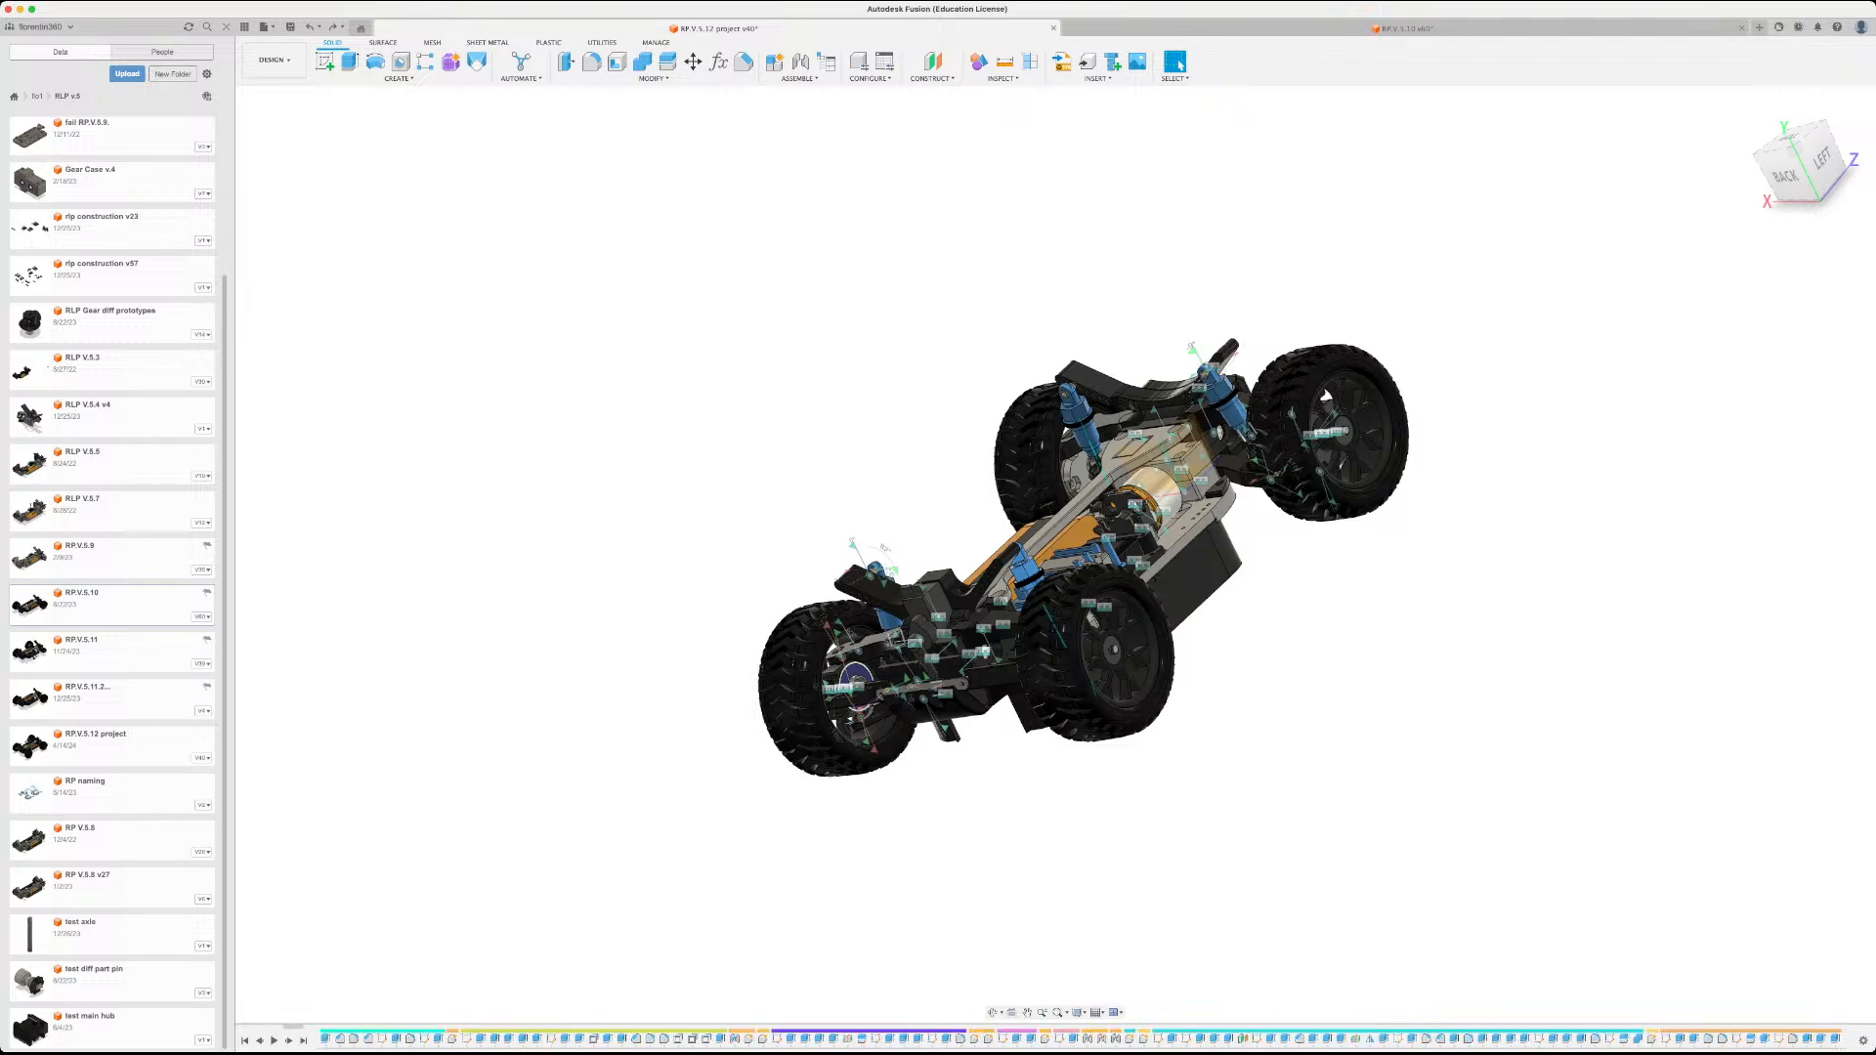
scroll(961, 1040, right, 20)
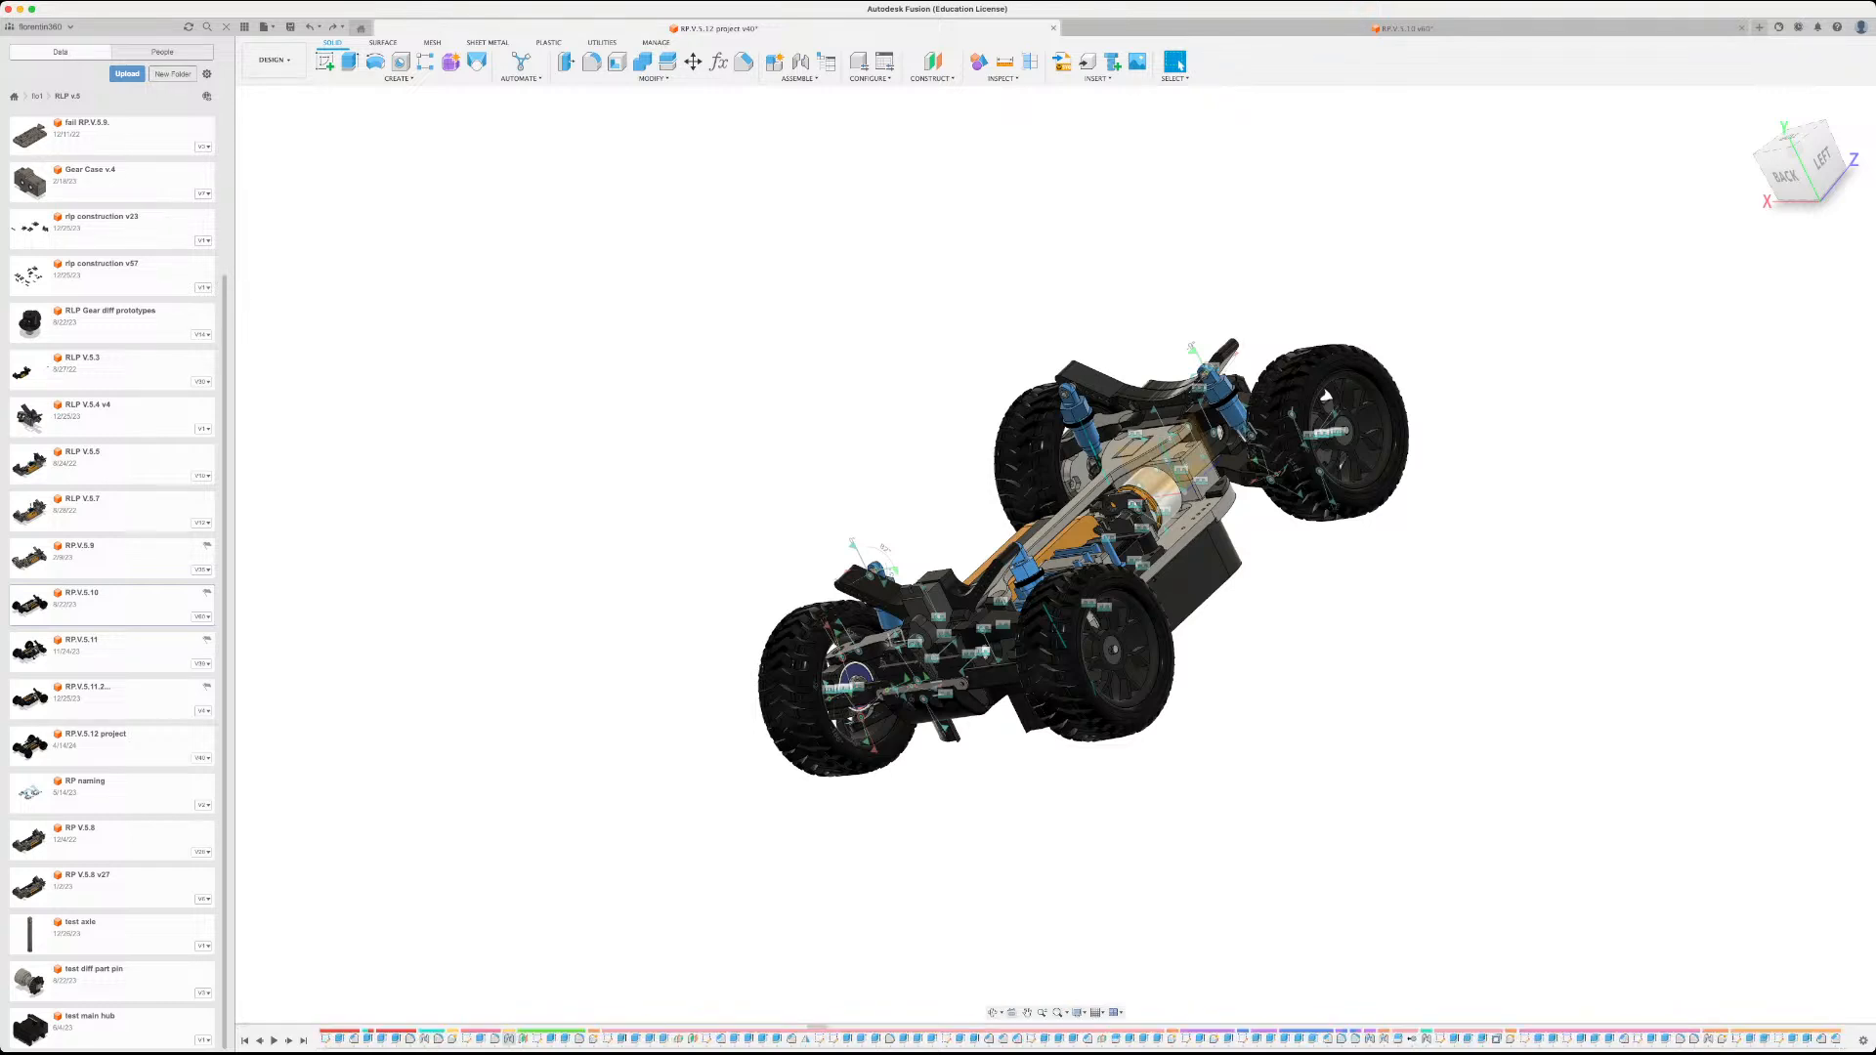
scroll(961, 1040, right, 20)
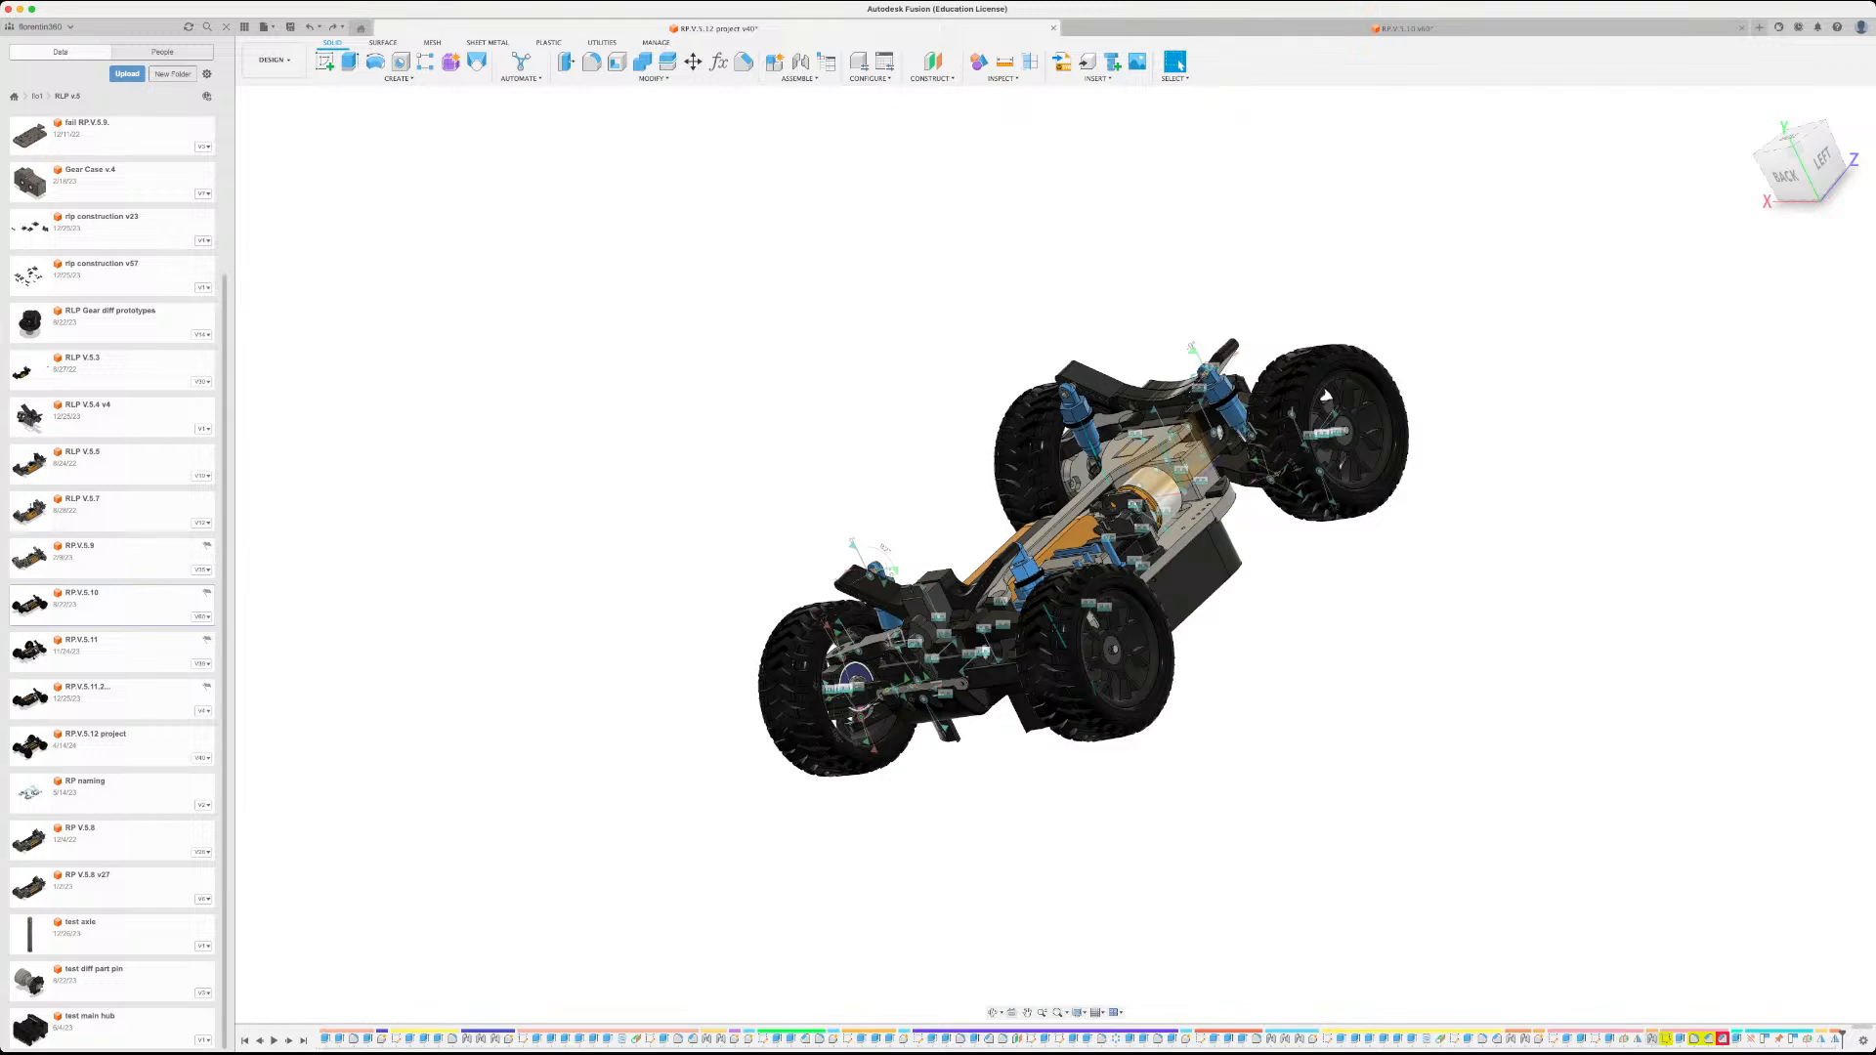
click(1666, 1039)
scroll(1217, 752, up, 2)
shift+middle_drag(1222, 587, 1286, 719)
click(1277, 704)
scroll(1278, 703, up, 3)
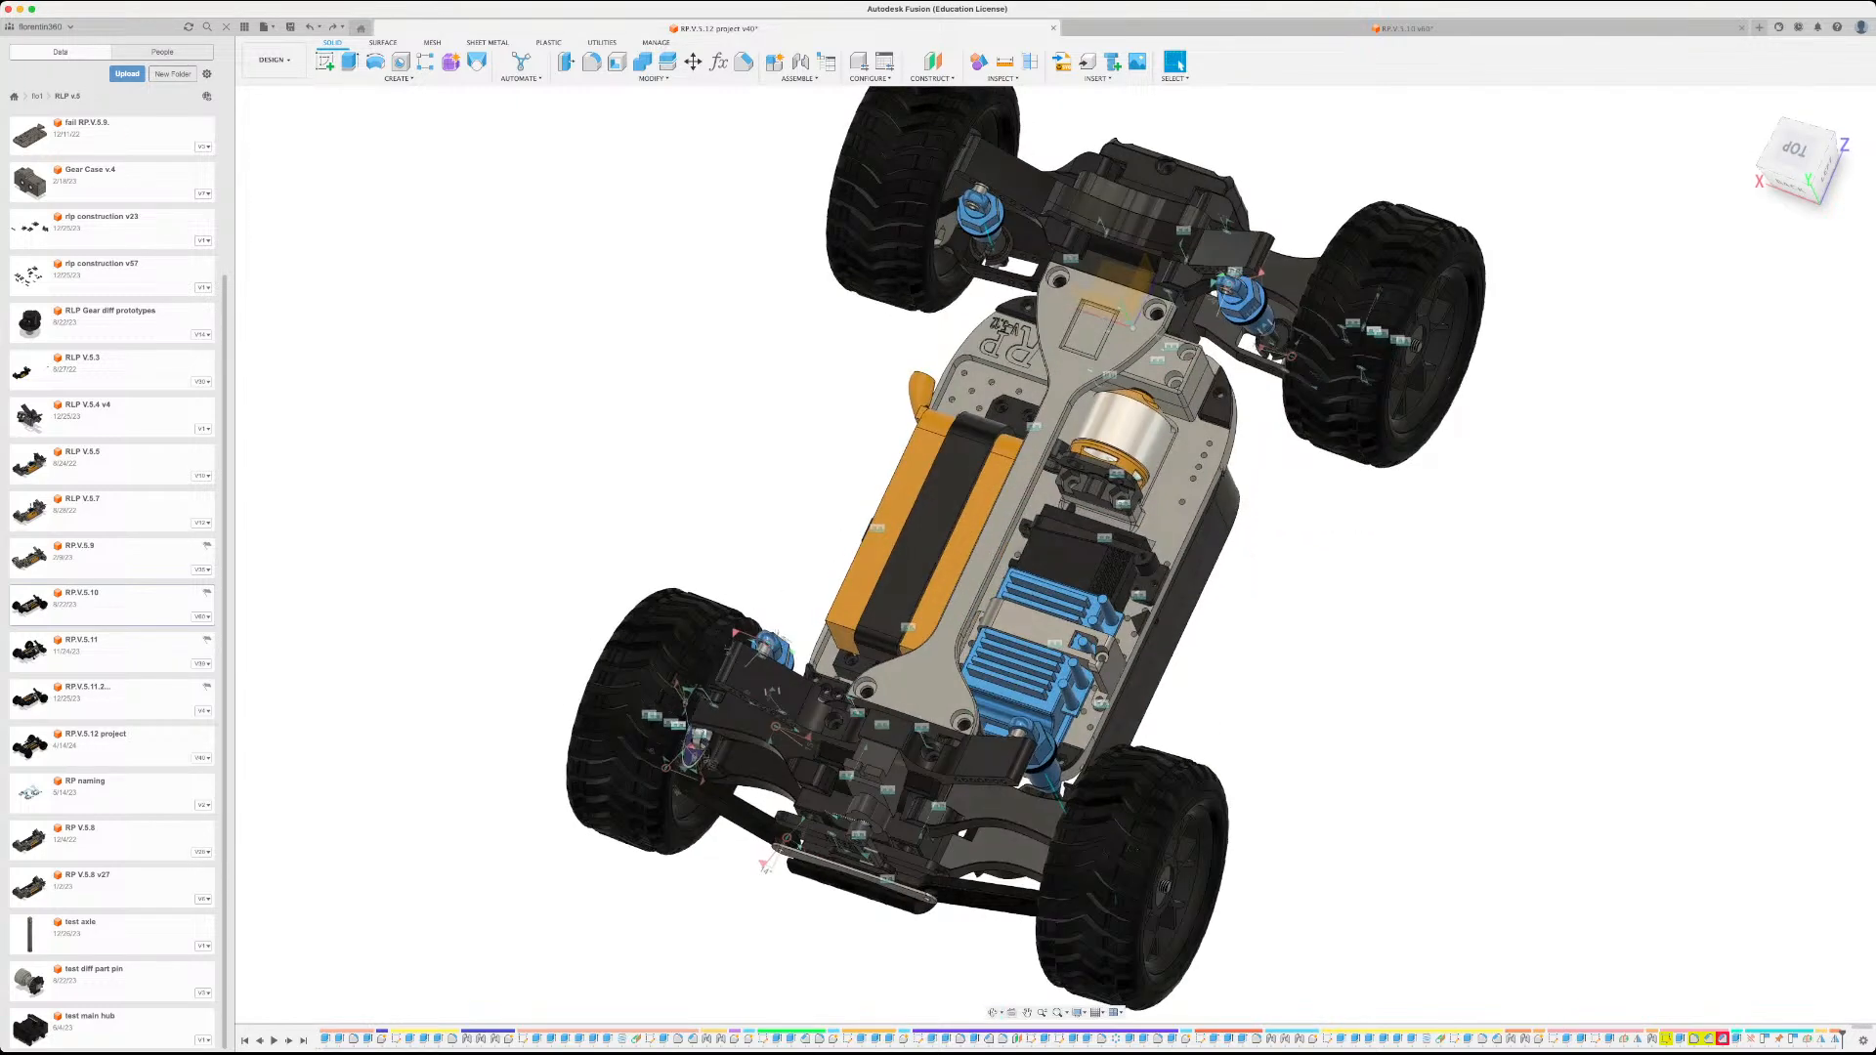
- Open the flagged sketch of the black side wall's outline, examine it over the chassis plate and close it
click(1666, 1039)
double_click(1666, 1039)
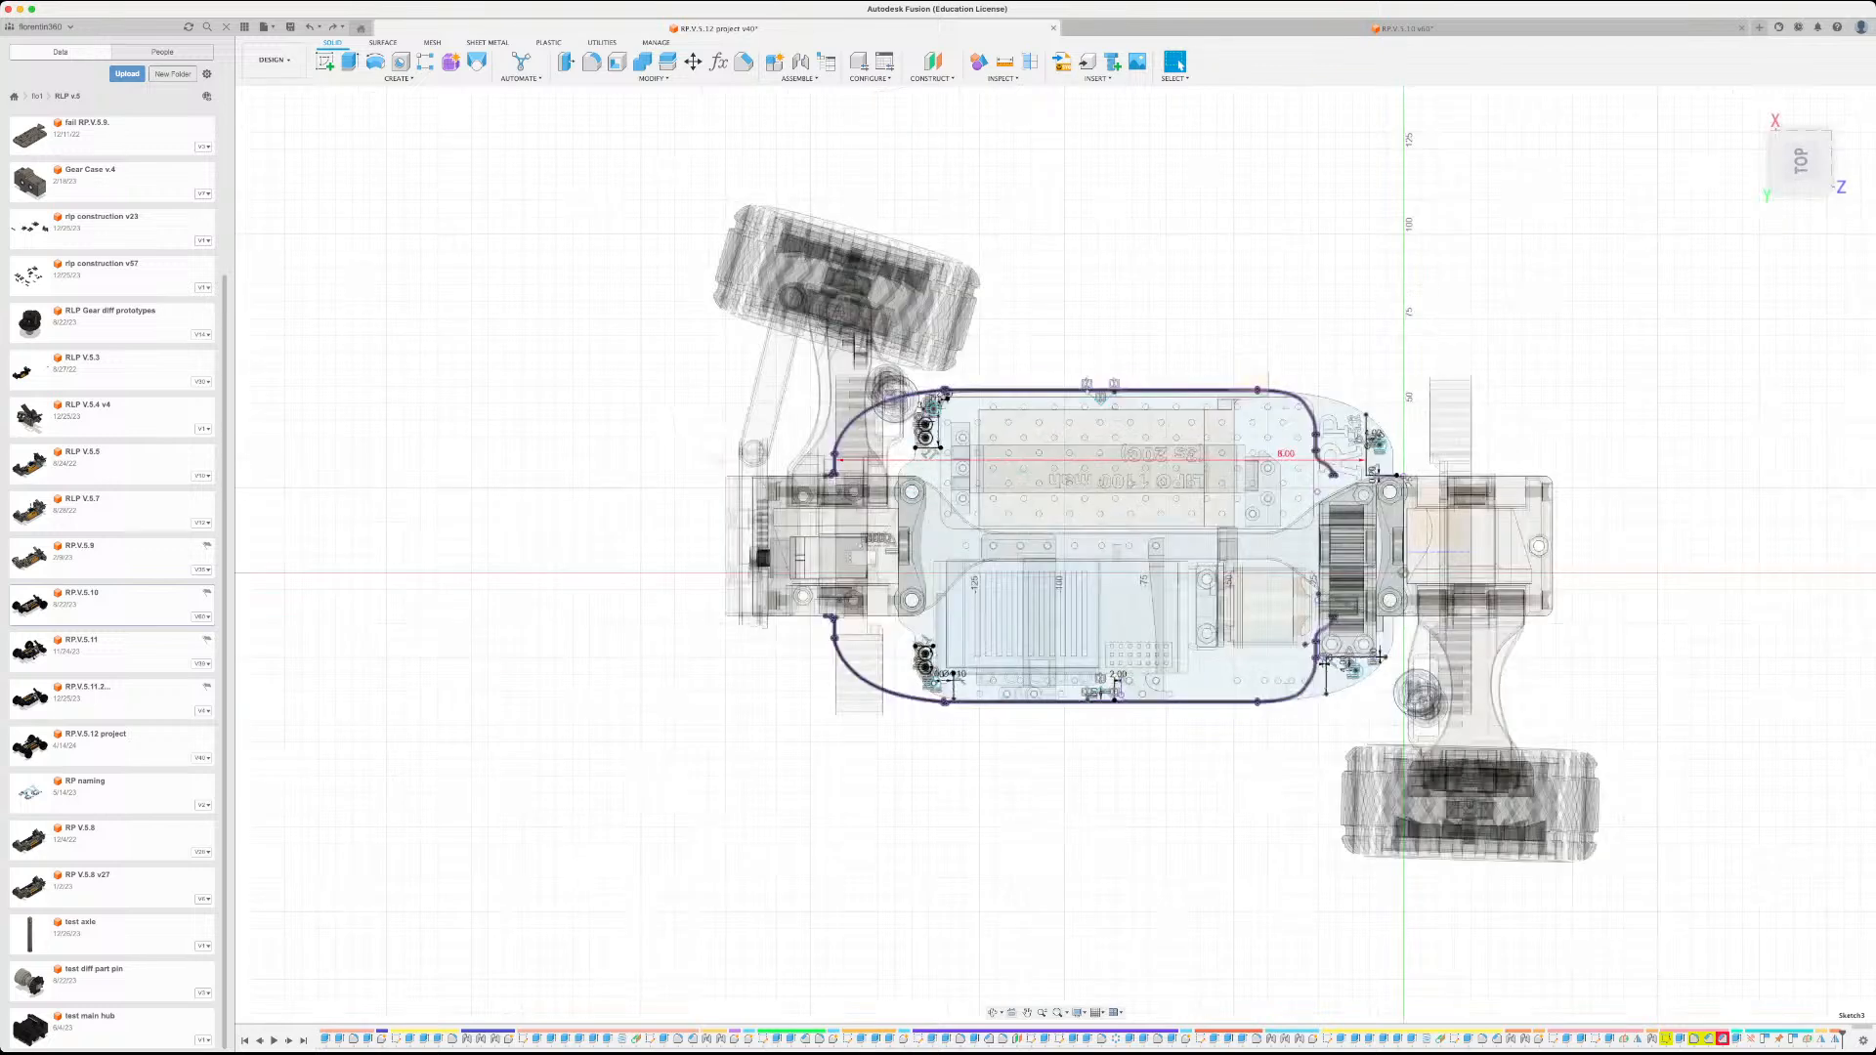
scroll(1263, 448, up, 6)
scroll(1344, 516, down, 5)
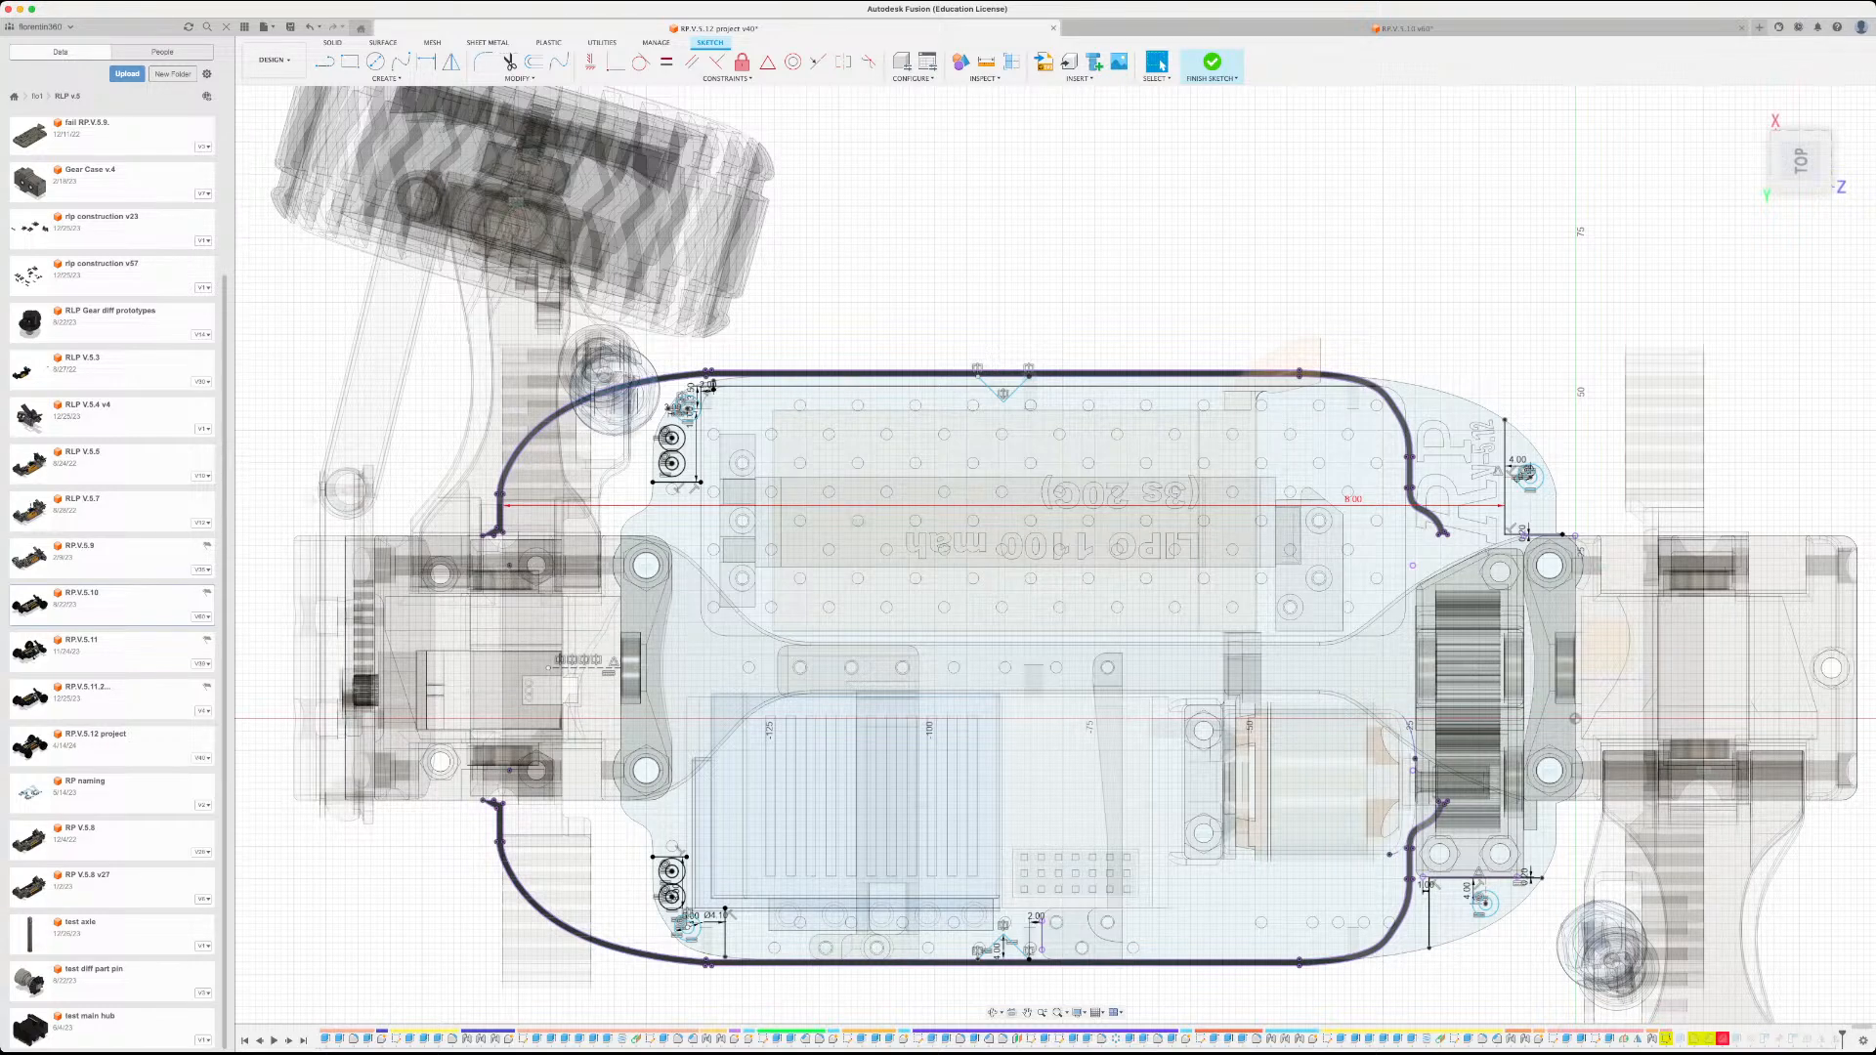
click(1212, 63)
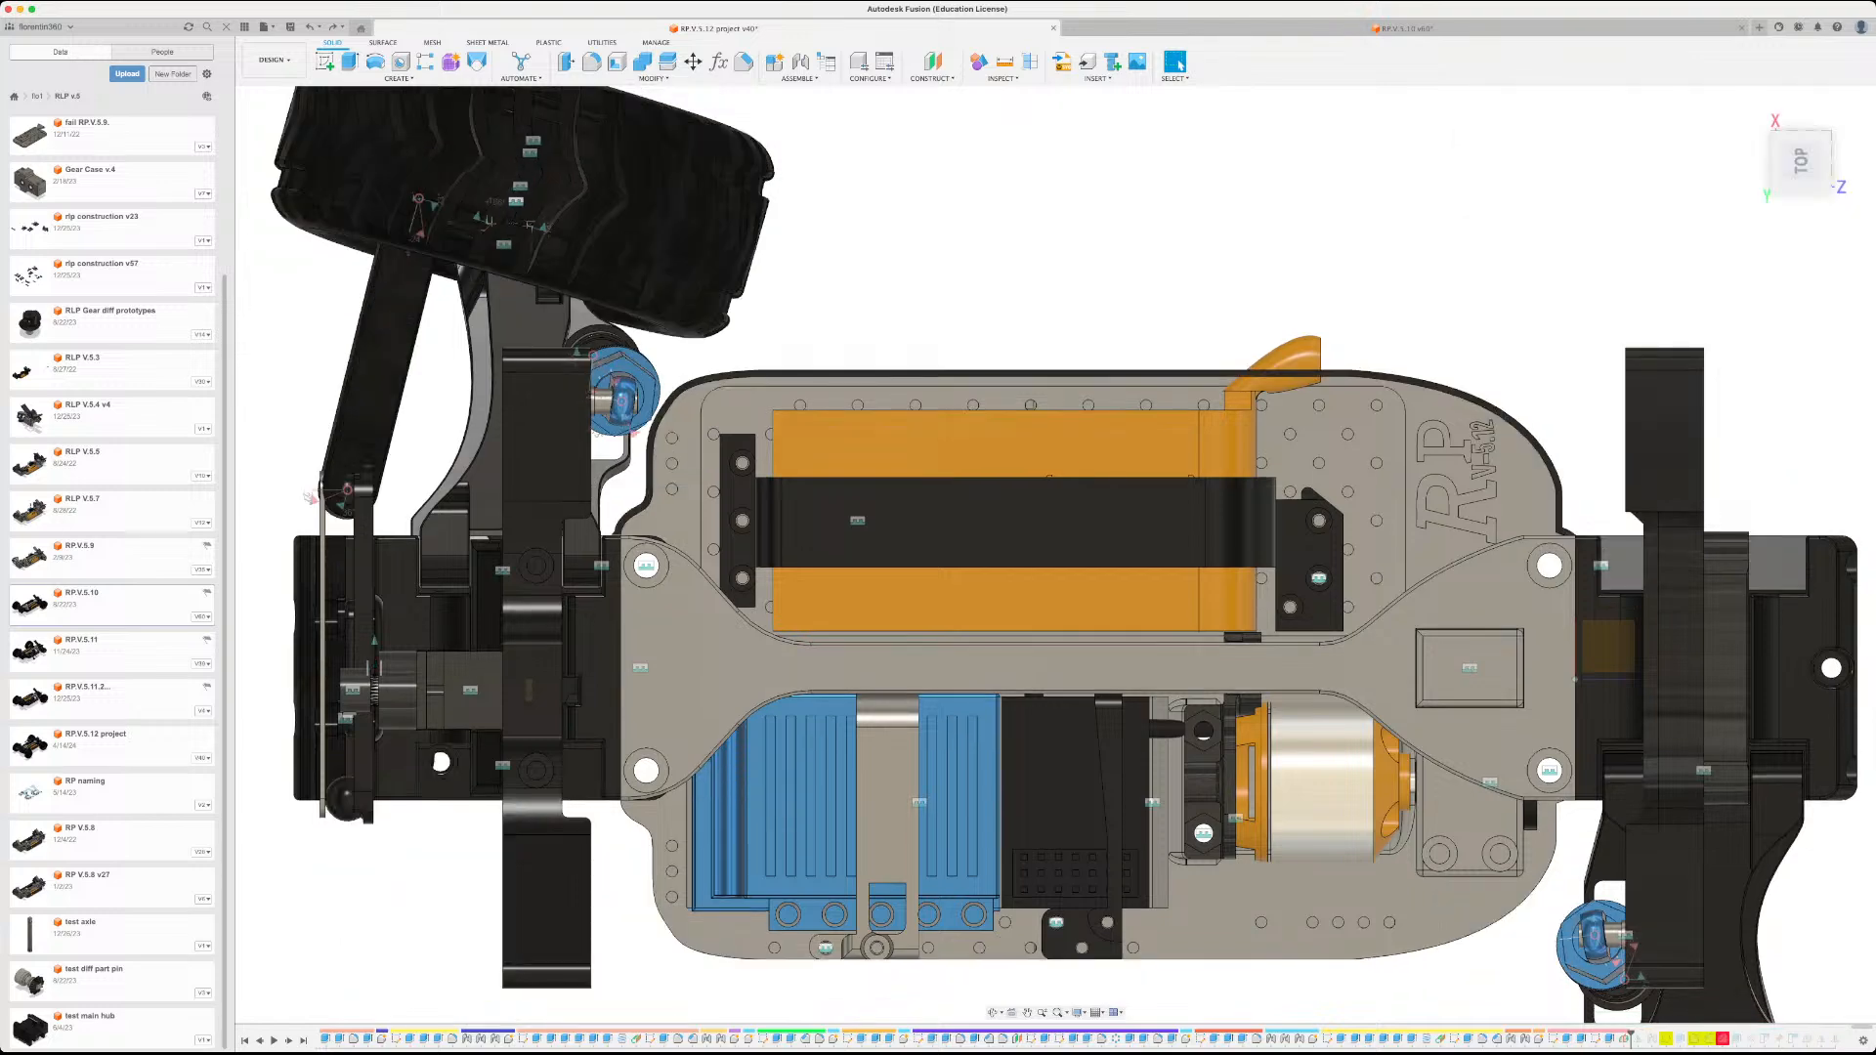
- Roll the timeline forward past the side wall's joint and open that joint to the chassis for checking
middle_drag(1073, 645, 1053, 466)
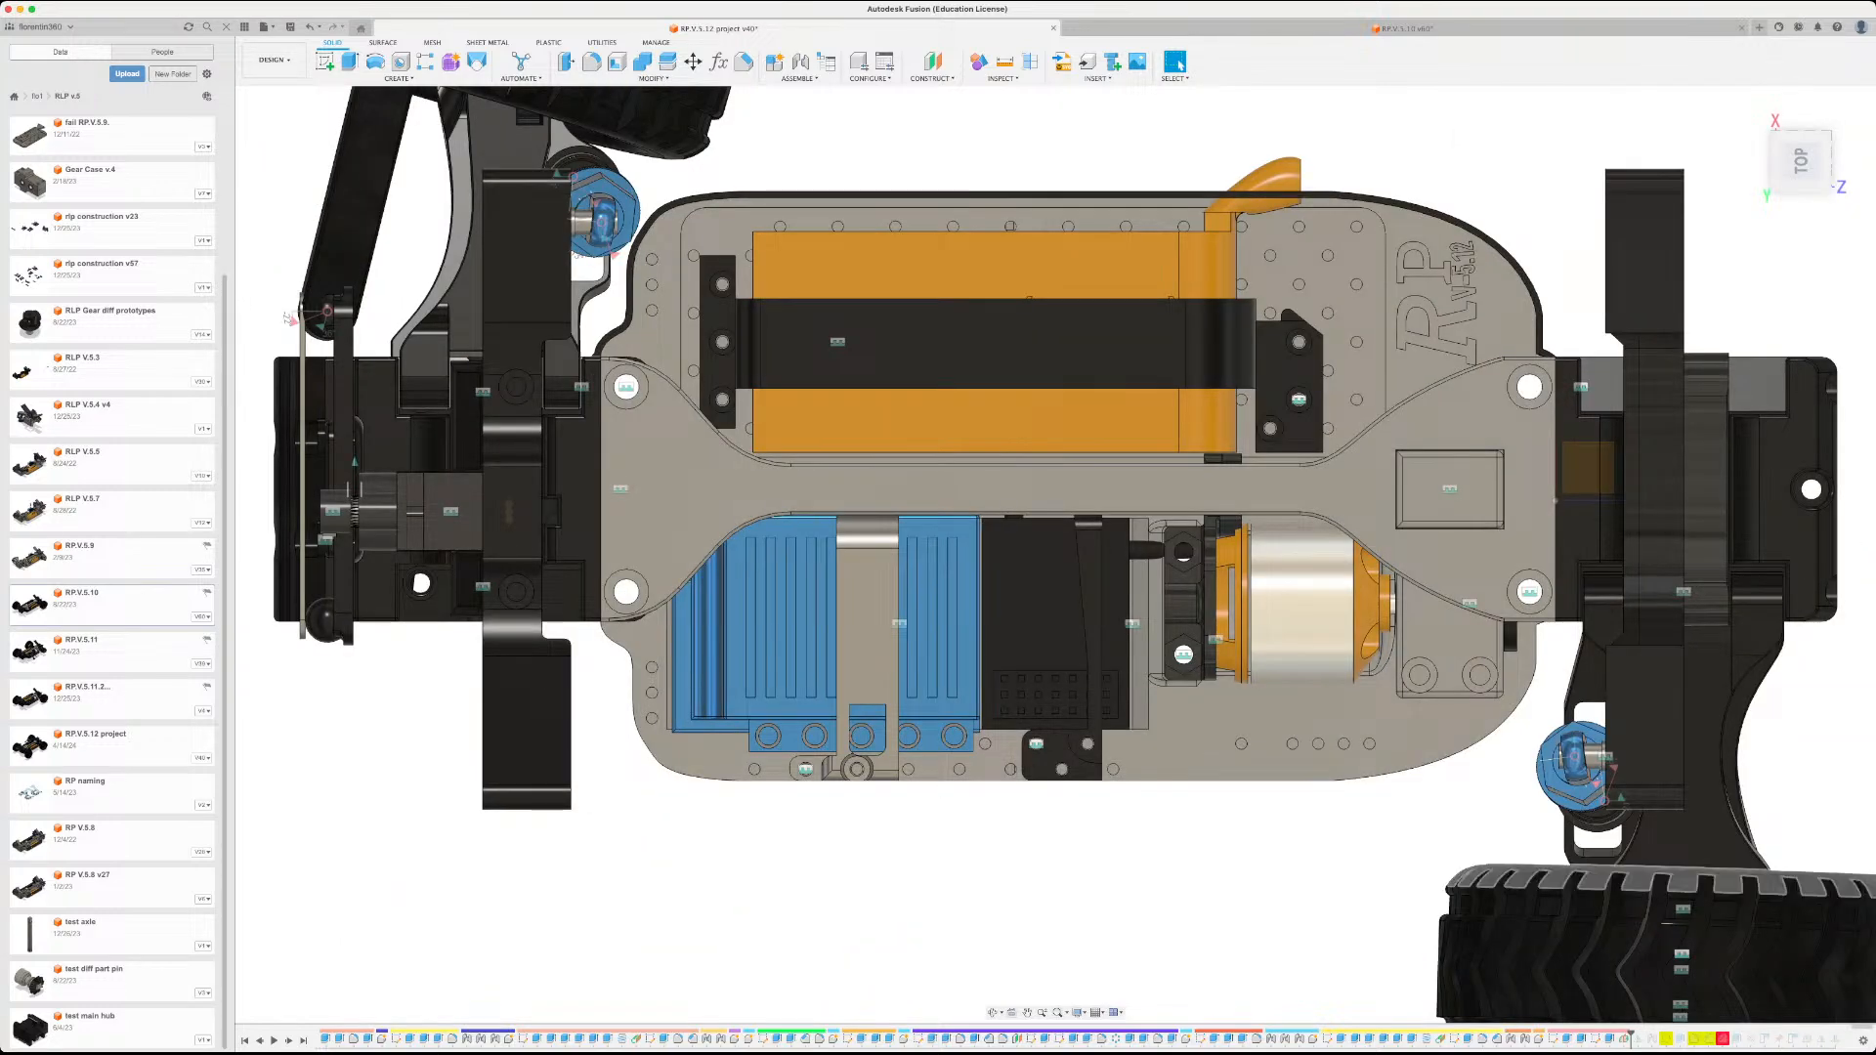
mouse_move(1060, 596)
shift+middle_down()
mouse_move(1086, 458)
mouse_move(1070, 595)
shift+middle_up()
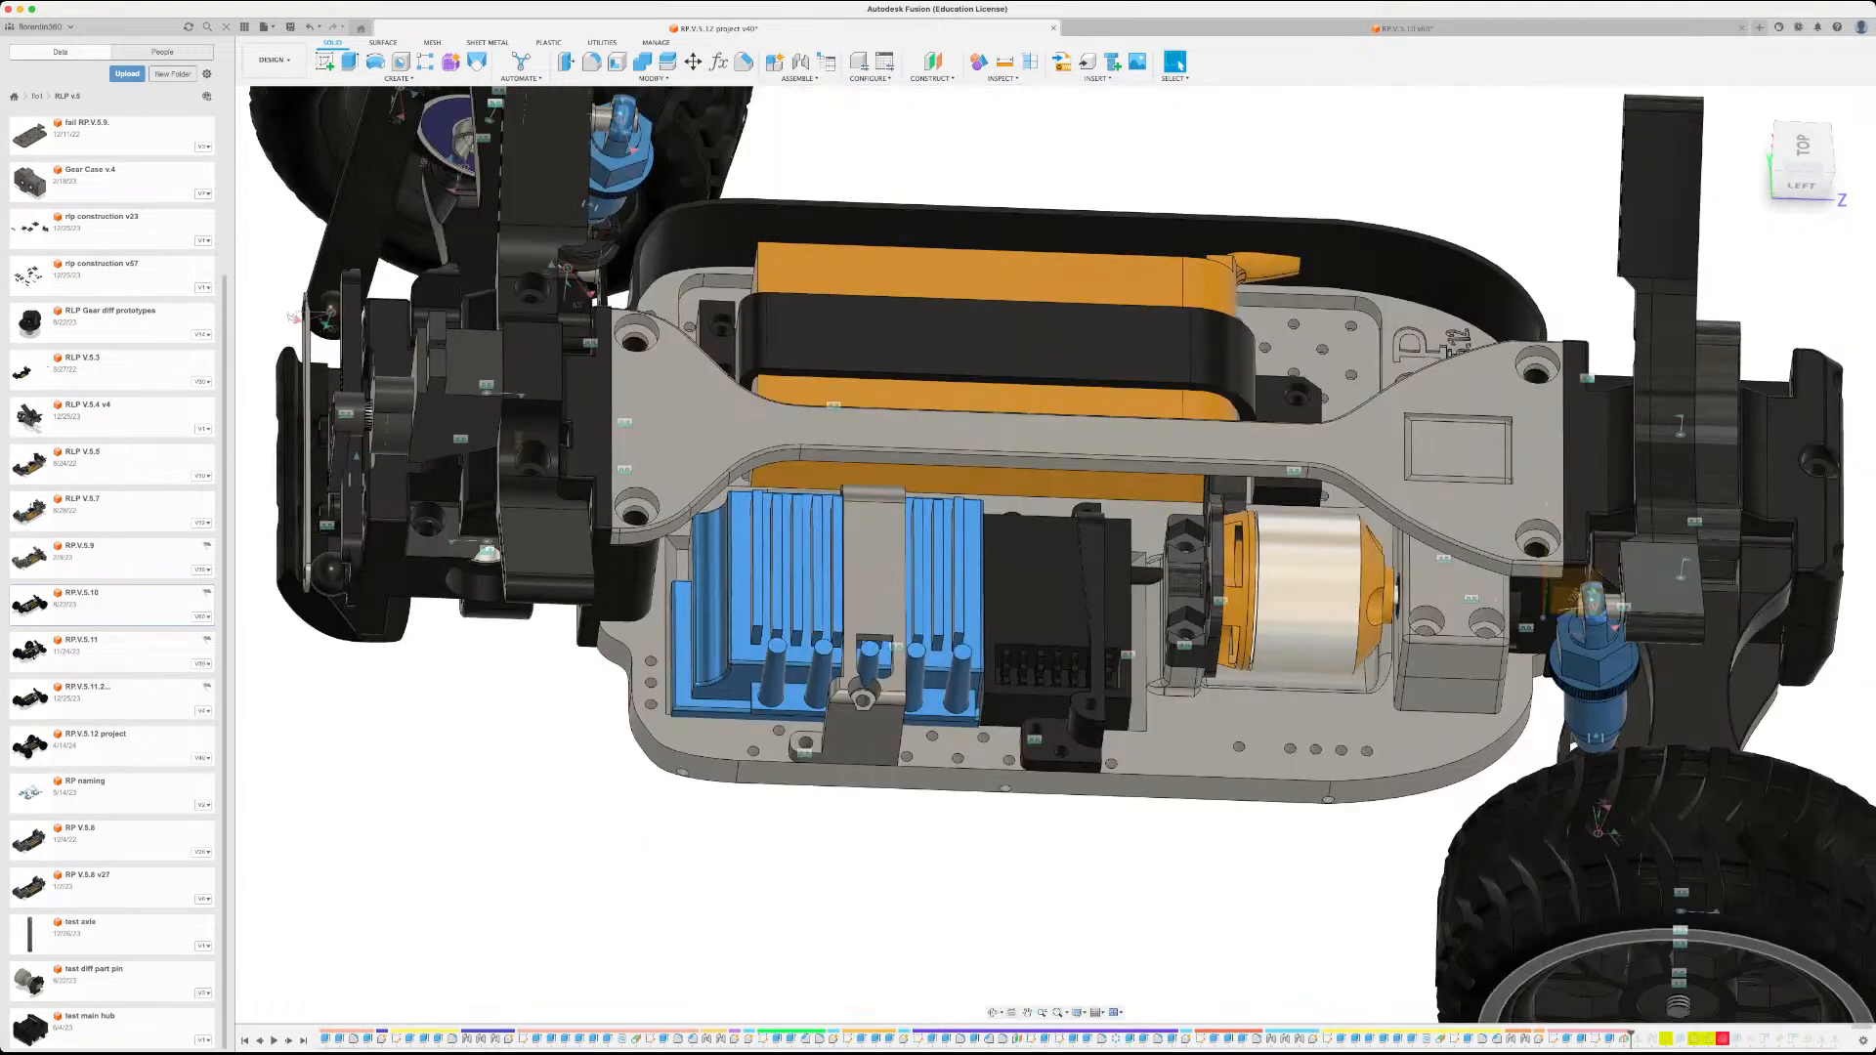
drag(1631, 1036, 1659, 1037)
double_click(1653, 1039)
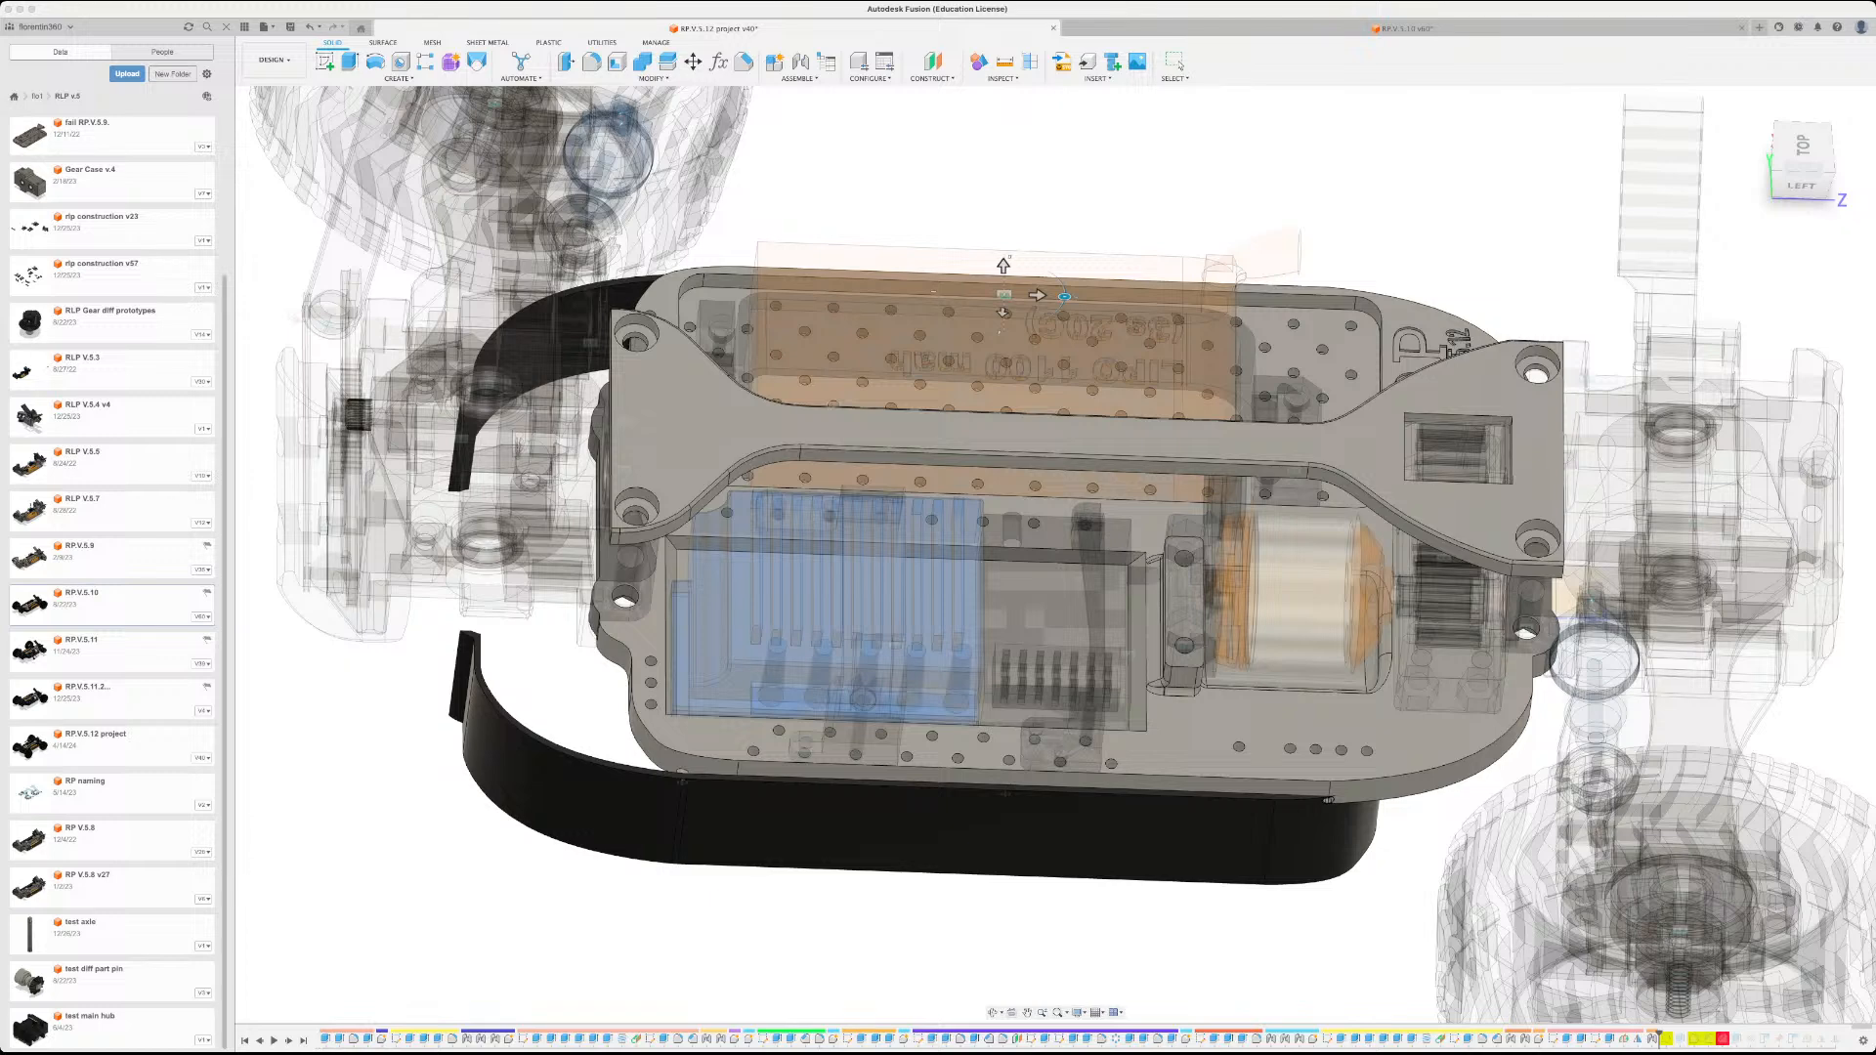
key(Escape)
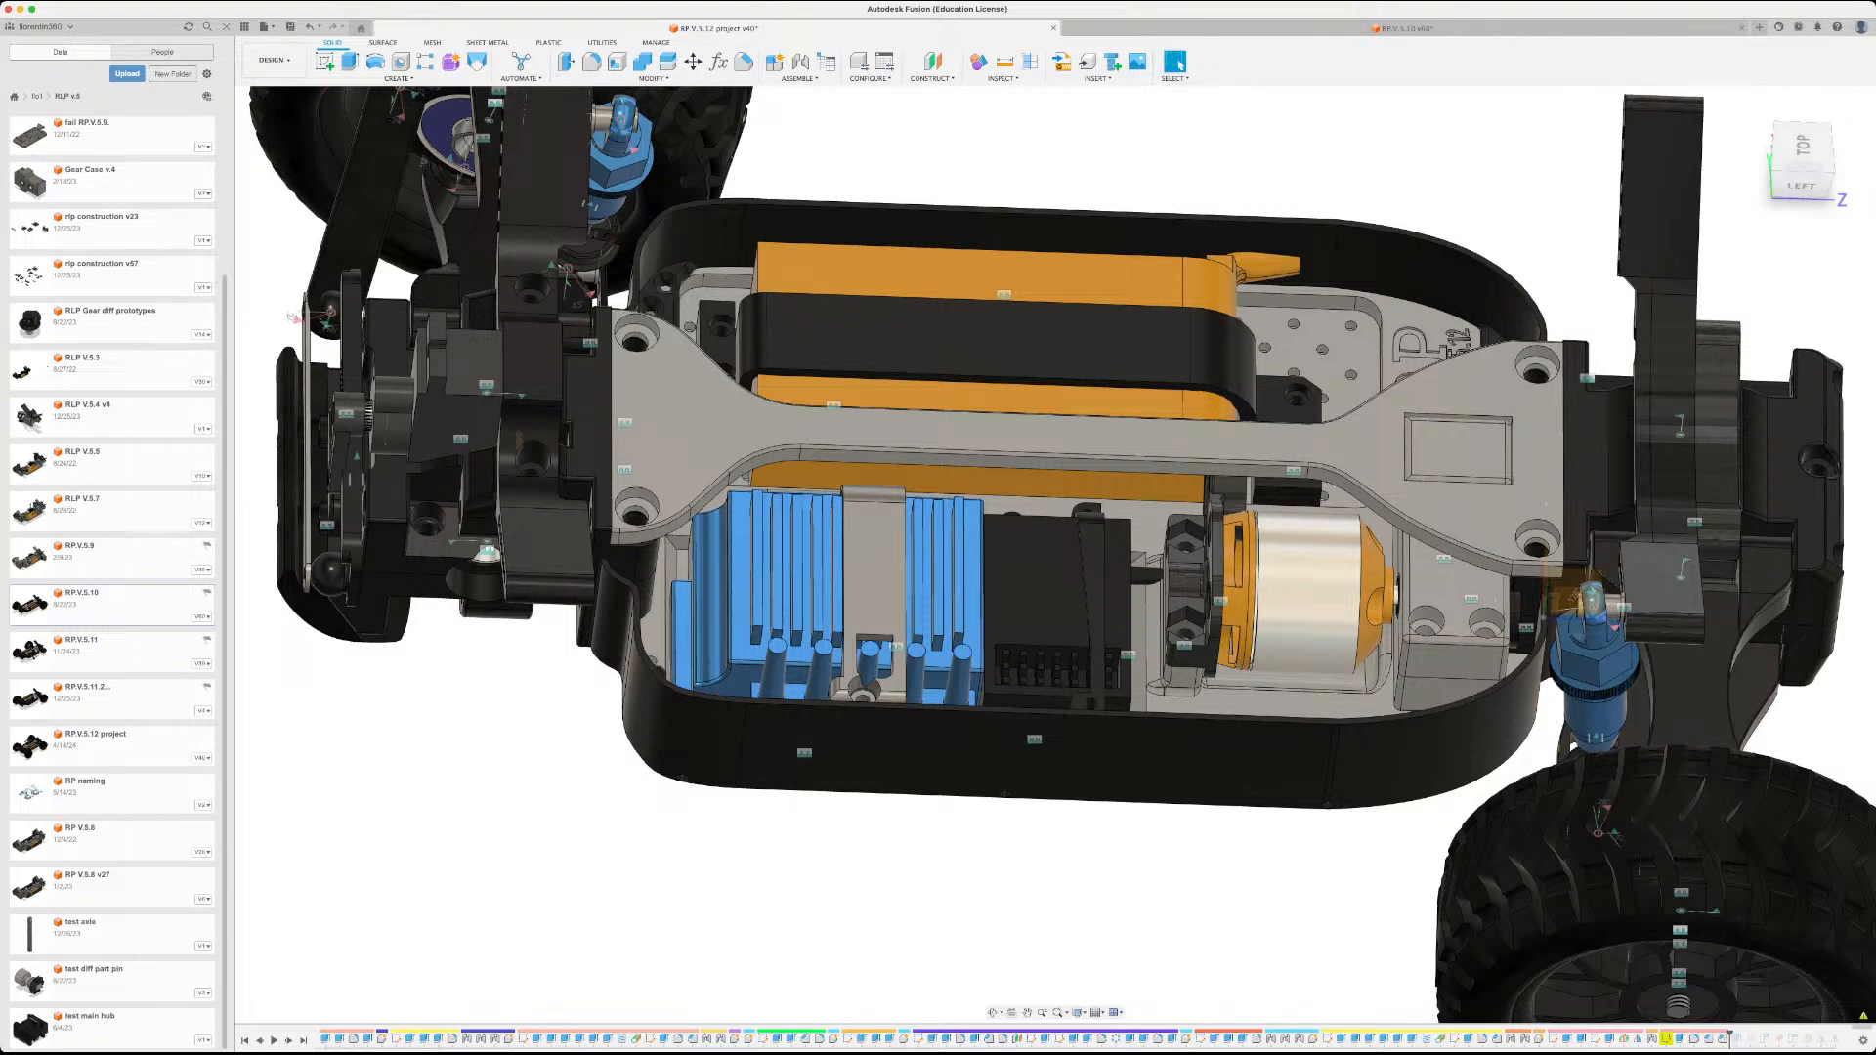
- Reopen the side wall's outline sketch, set the red dimension beside the mounting hole near the RP lettering to 8, and finish the sketch
click(1652, 1039)
double_click(1666, 1039)
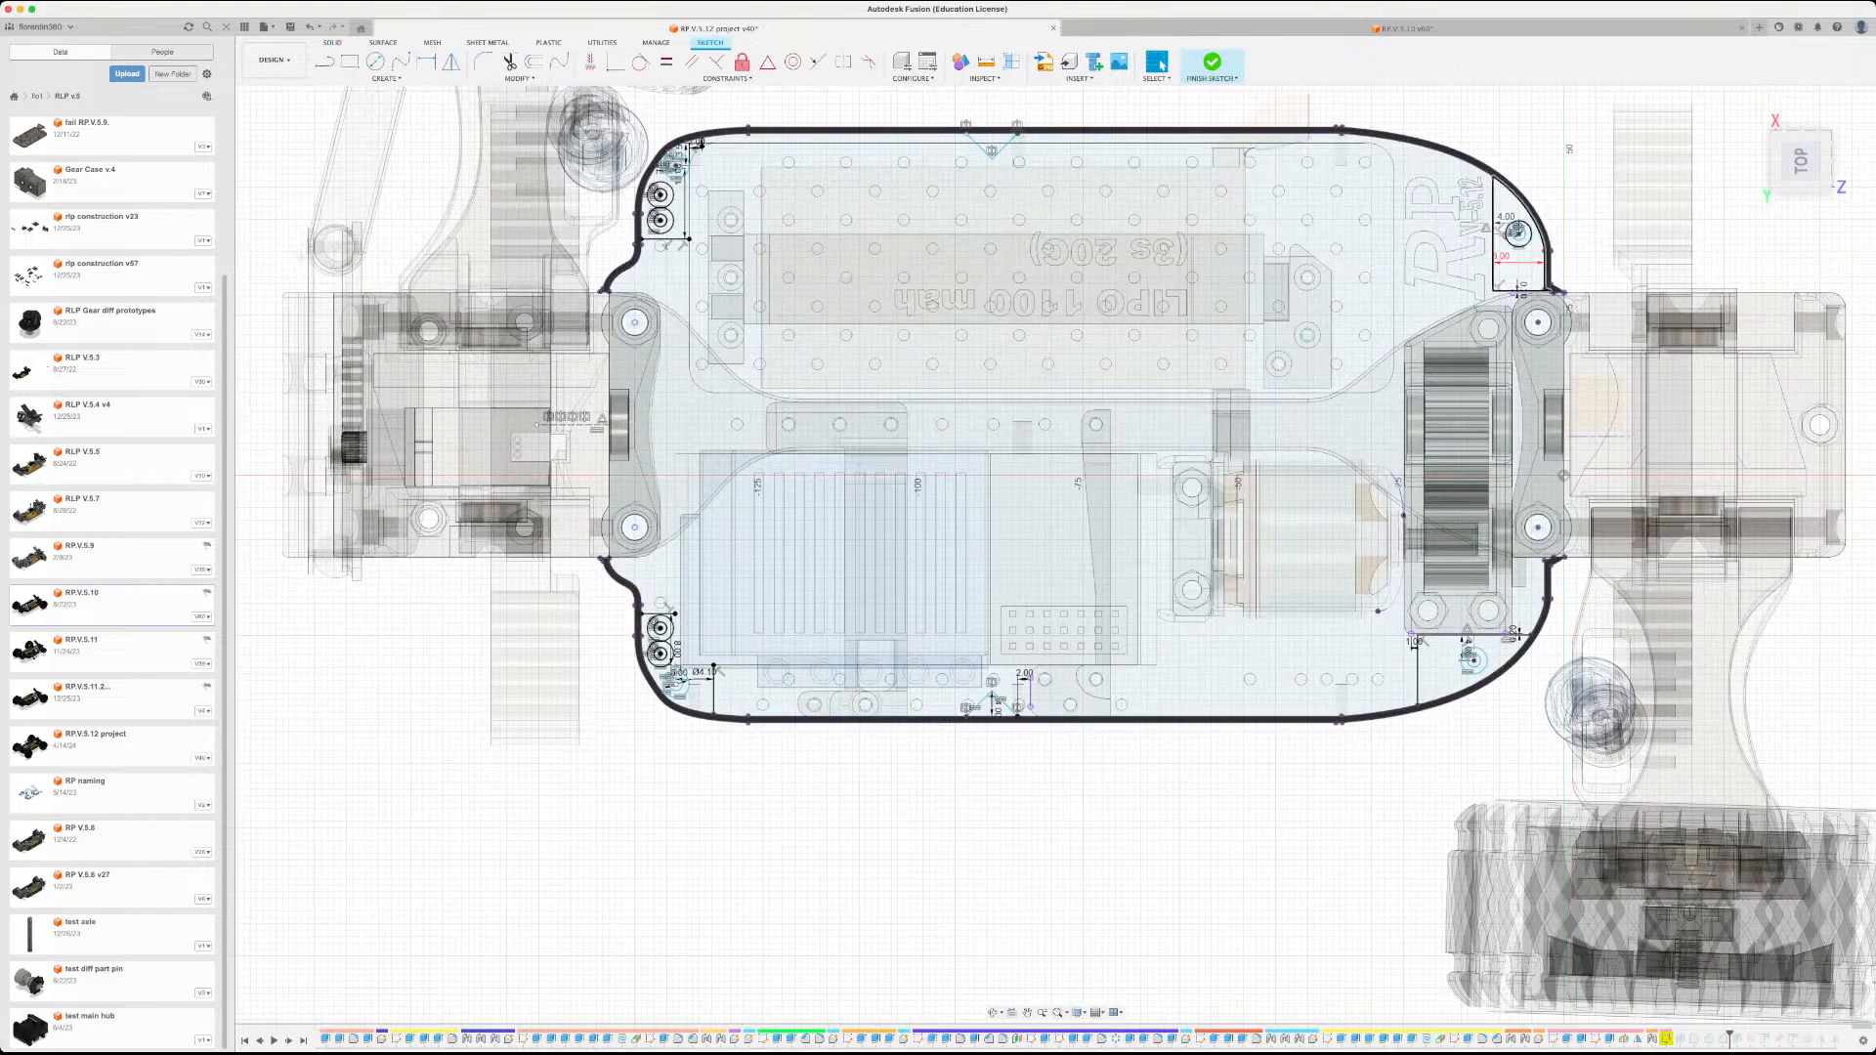
click(1504, 258)
double_click(1502, 256)
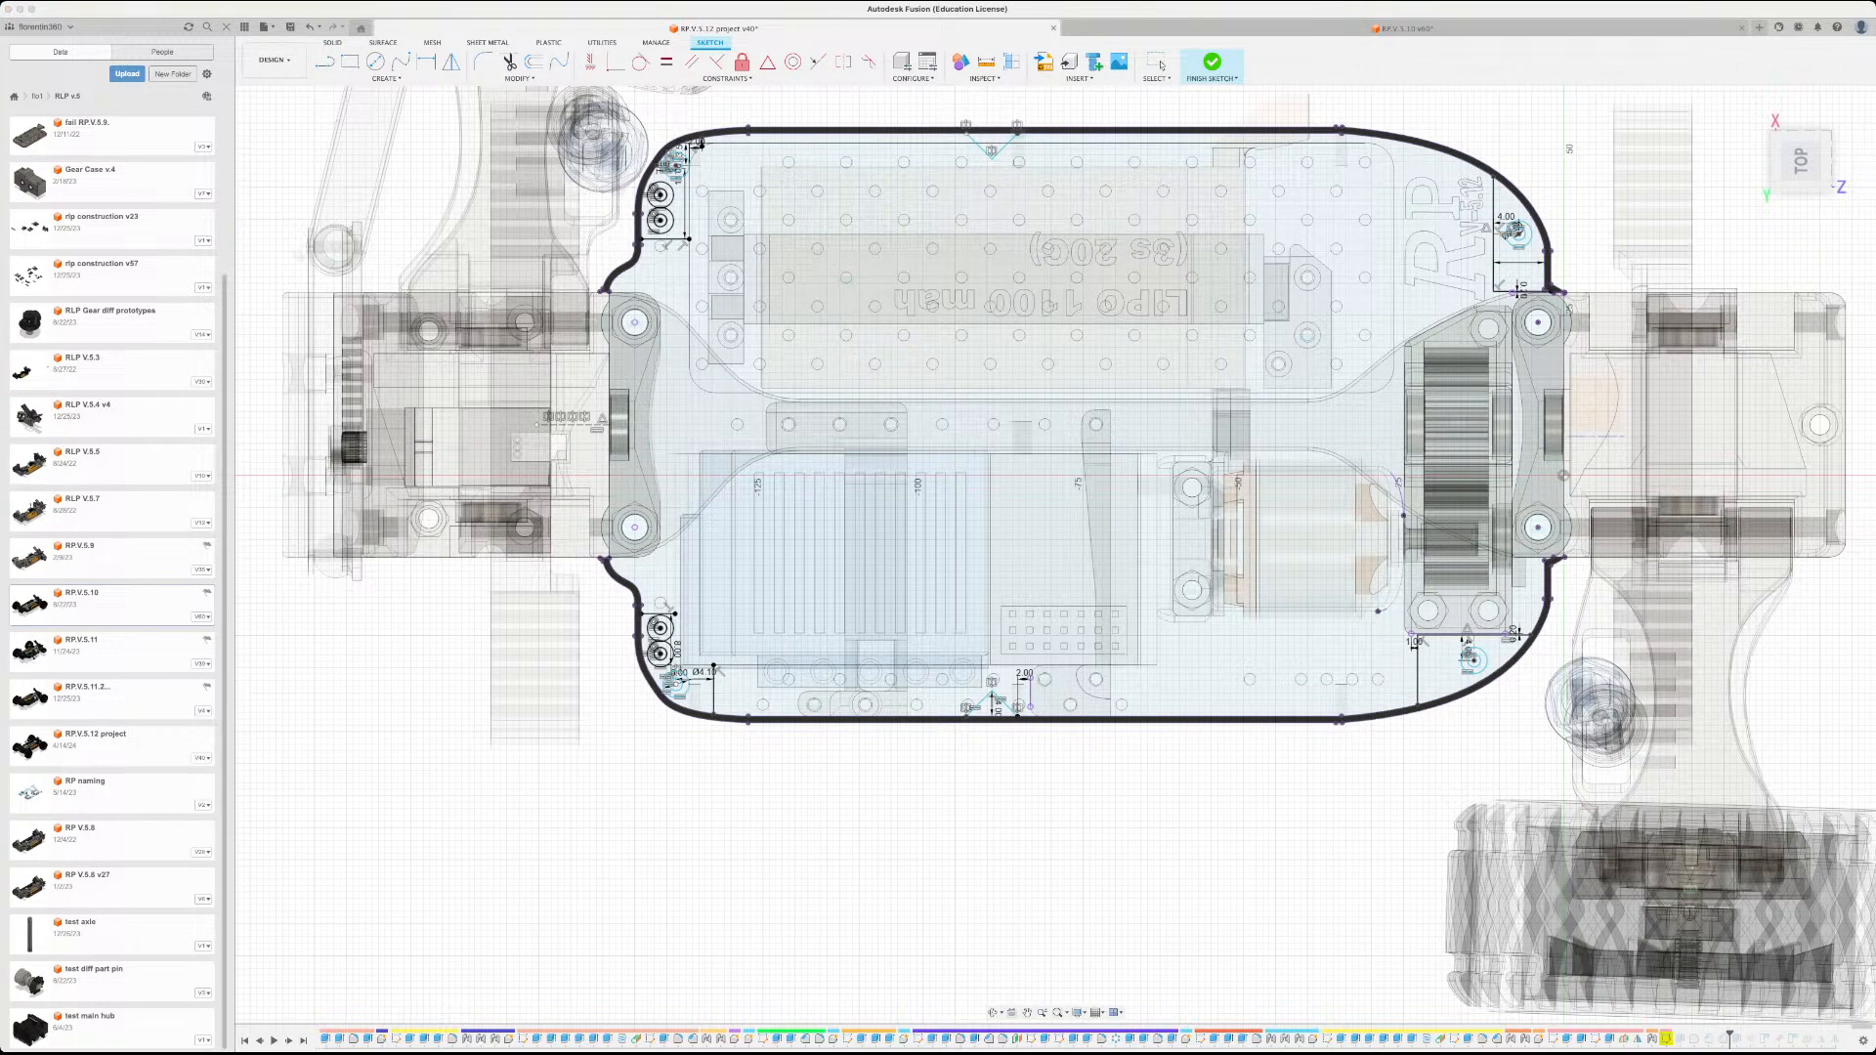
key(Return)
double_click(1501, 256)
text(8)
key(Return)
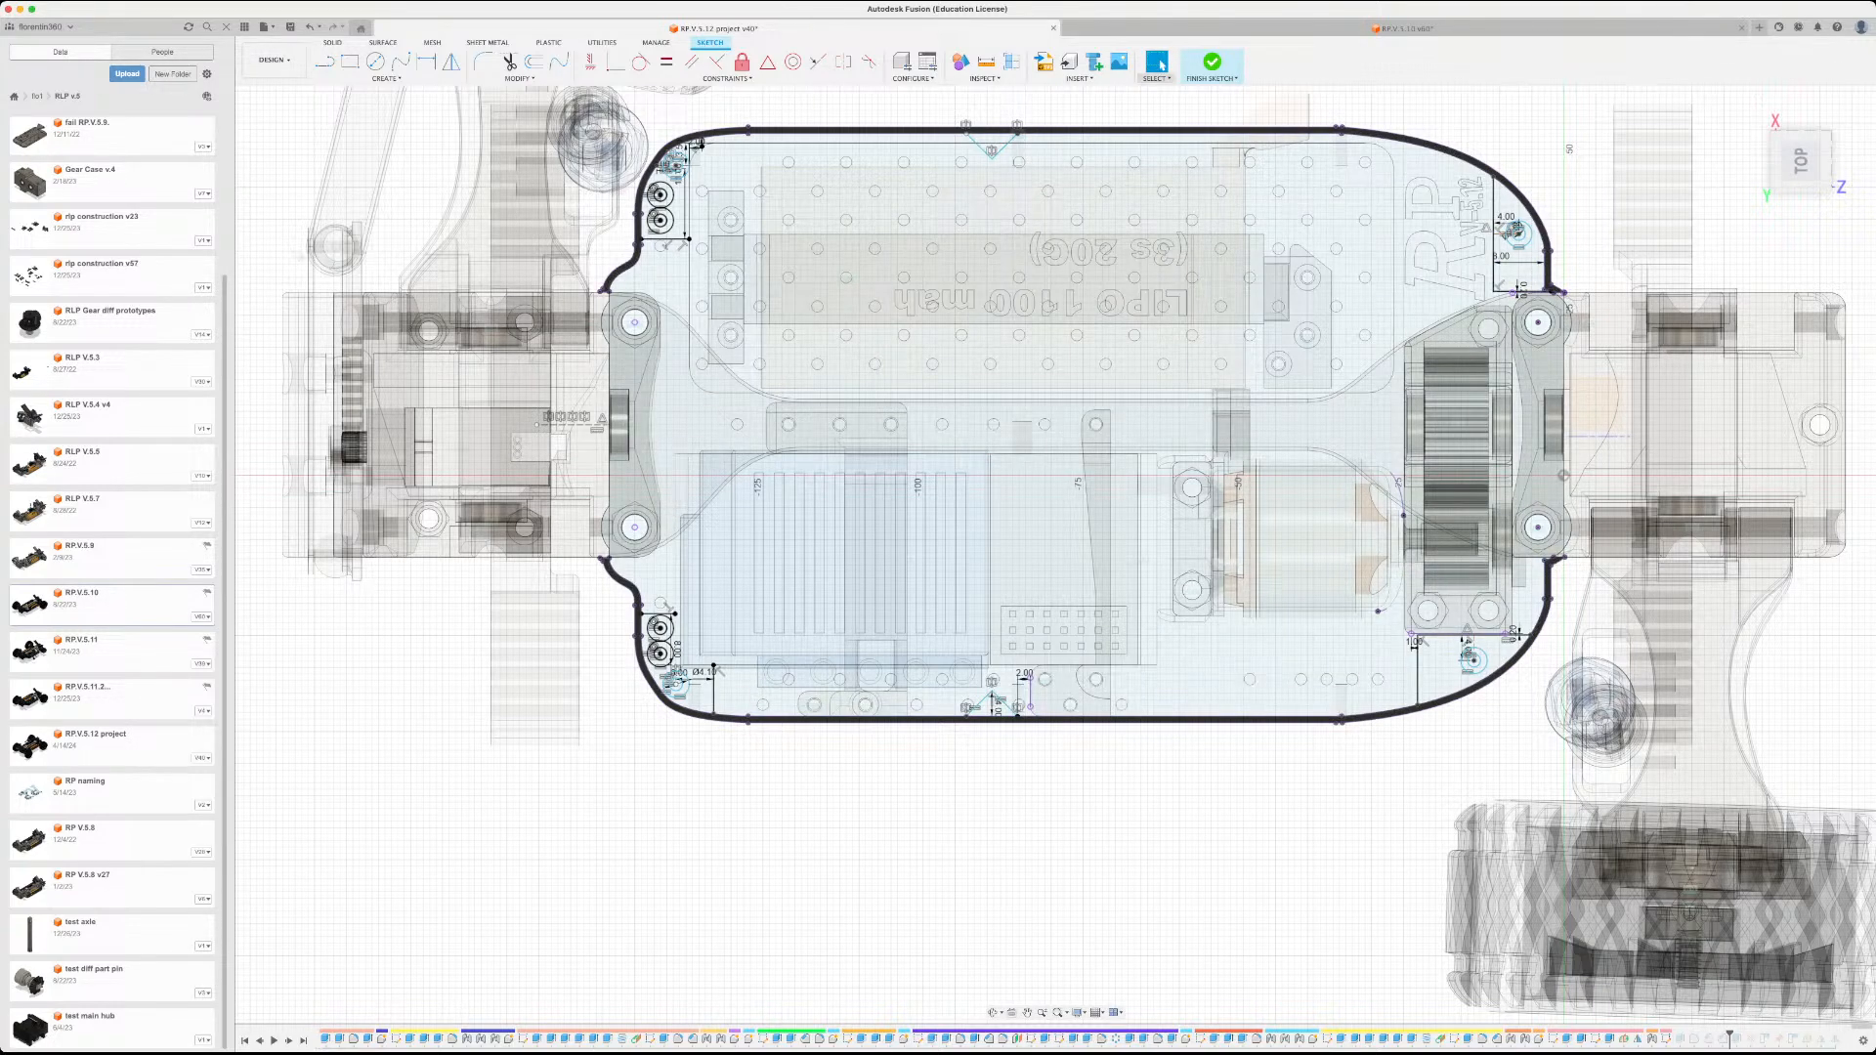
click(1212, 64)
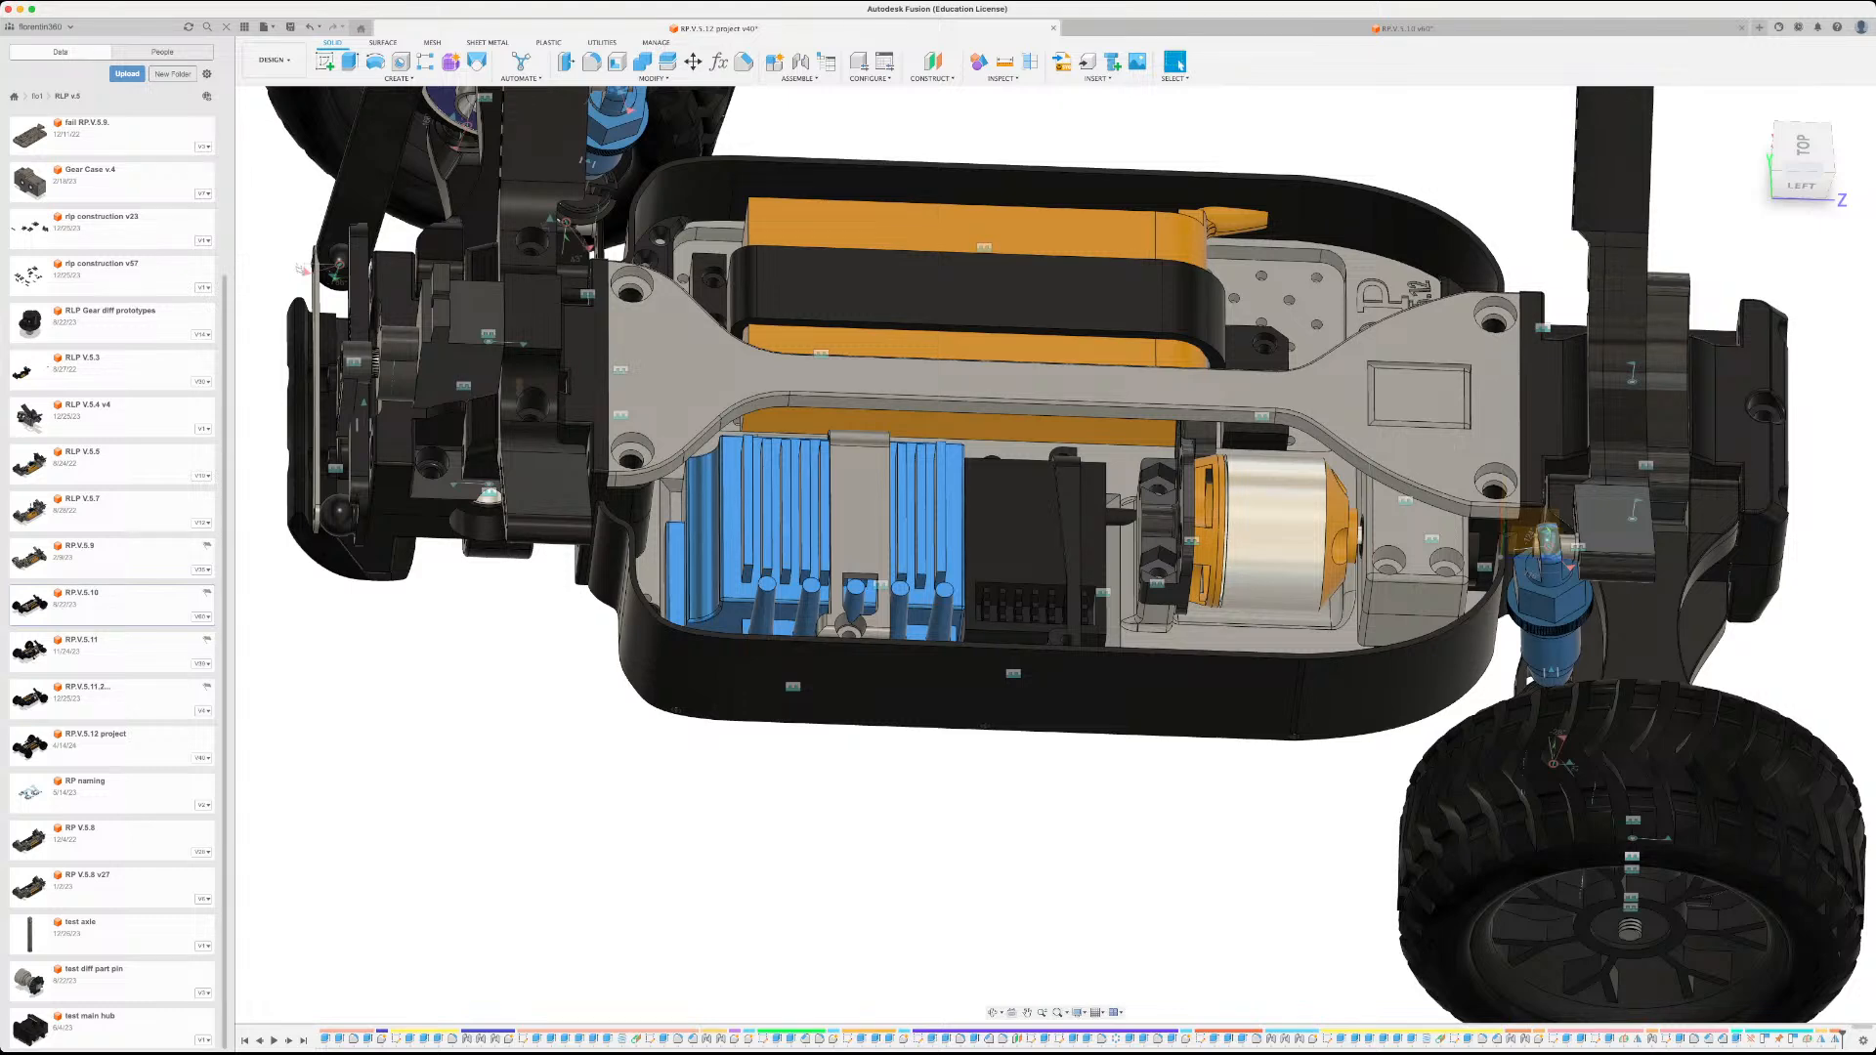
- Examine the complete car with its side wall from the top, back and left views
scroll(1124, 684, down, 8)
shift+middle_drag(1114, 606, 797, 496)
shift+middle_drag(1076, 489, 1114, 635)
click(1799, 143)
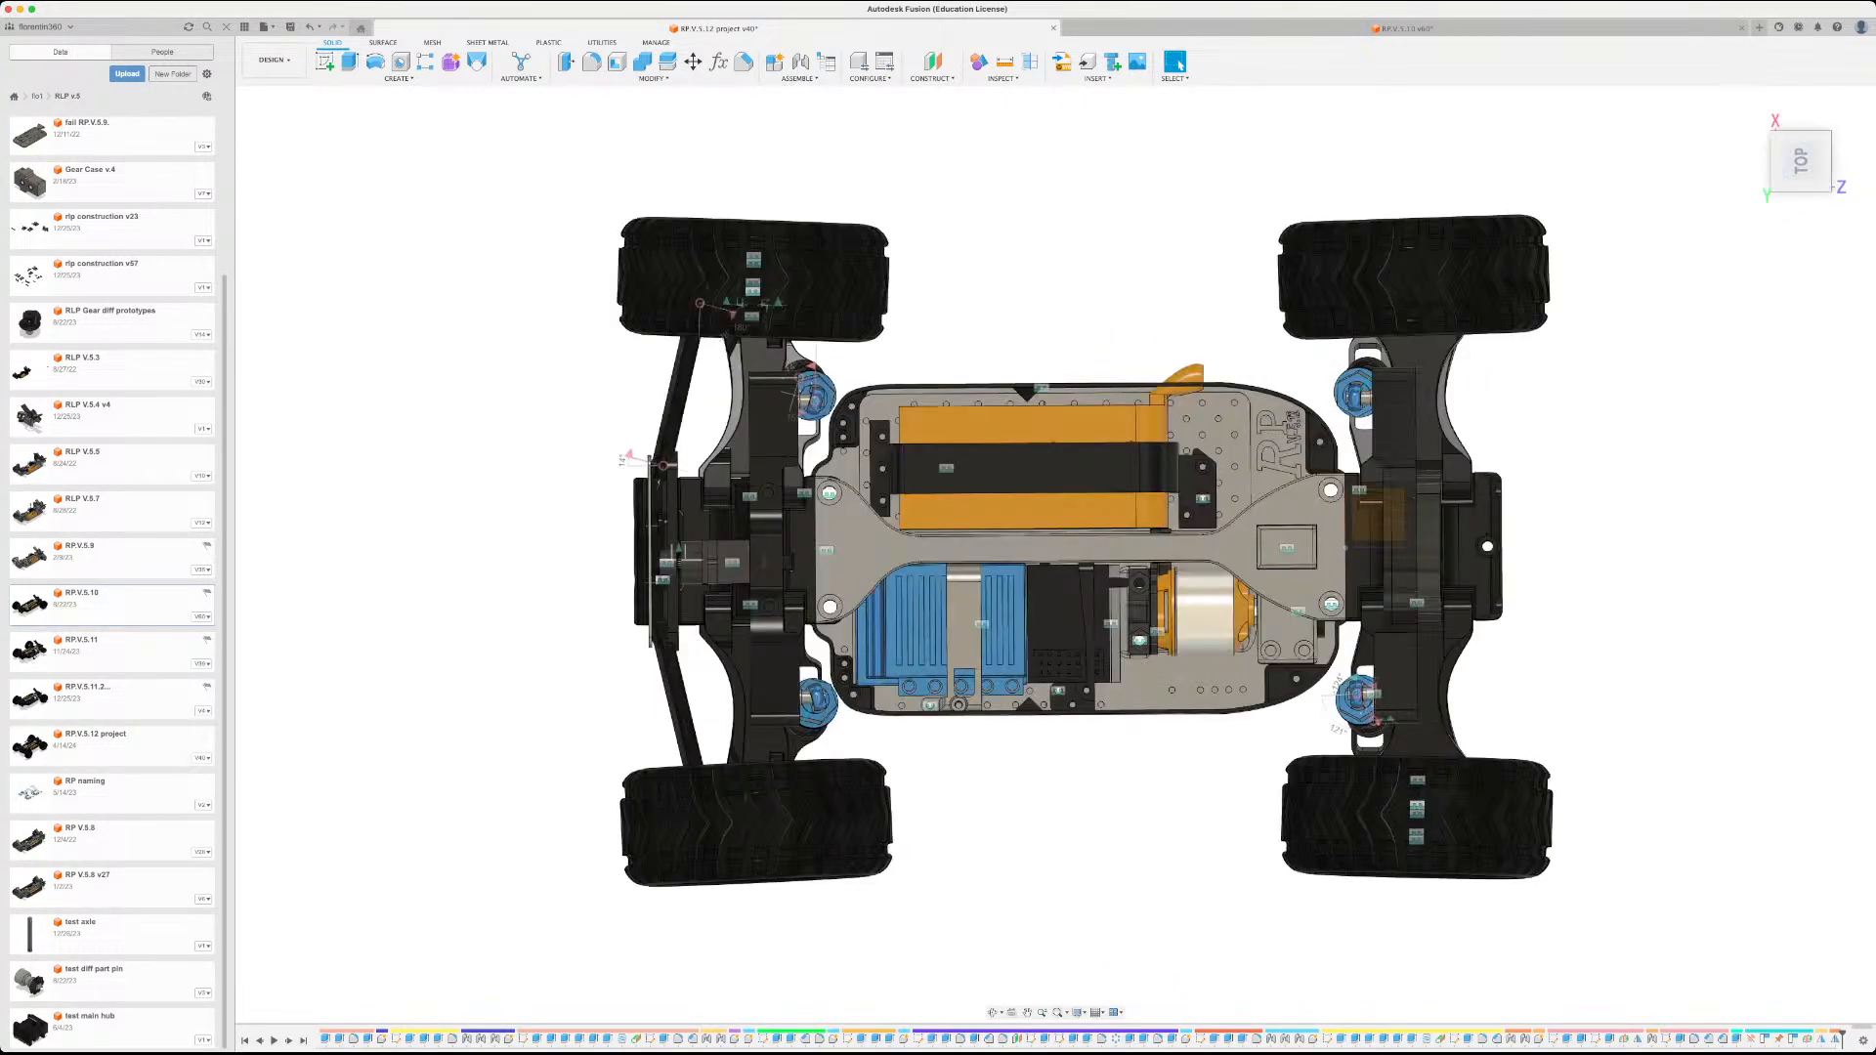
middle_drag(1153, 489, 1329, 479)
click(1808, 153)
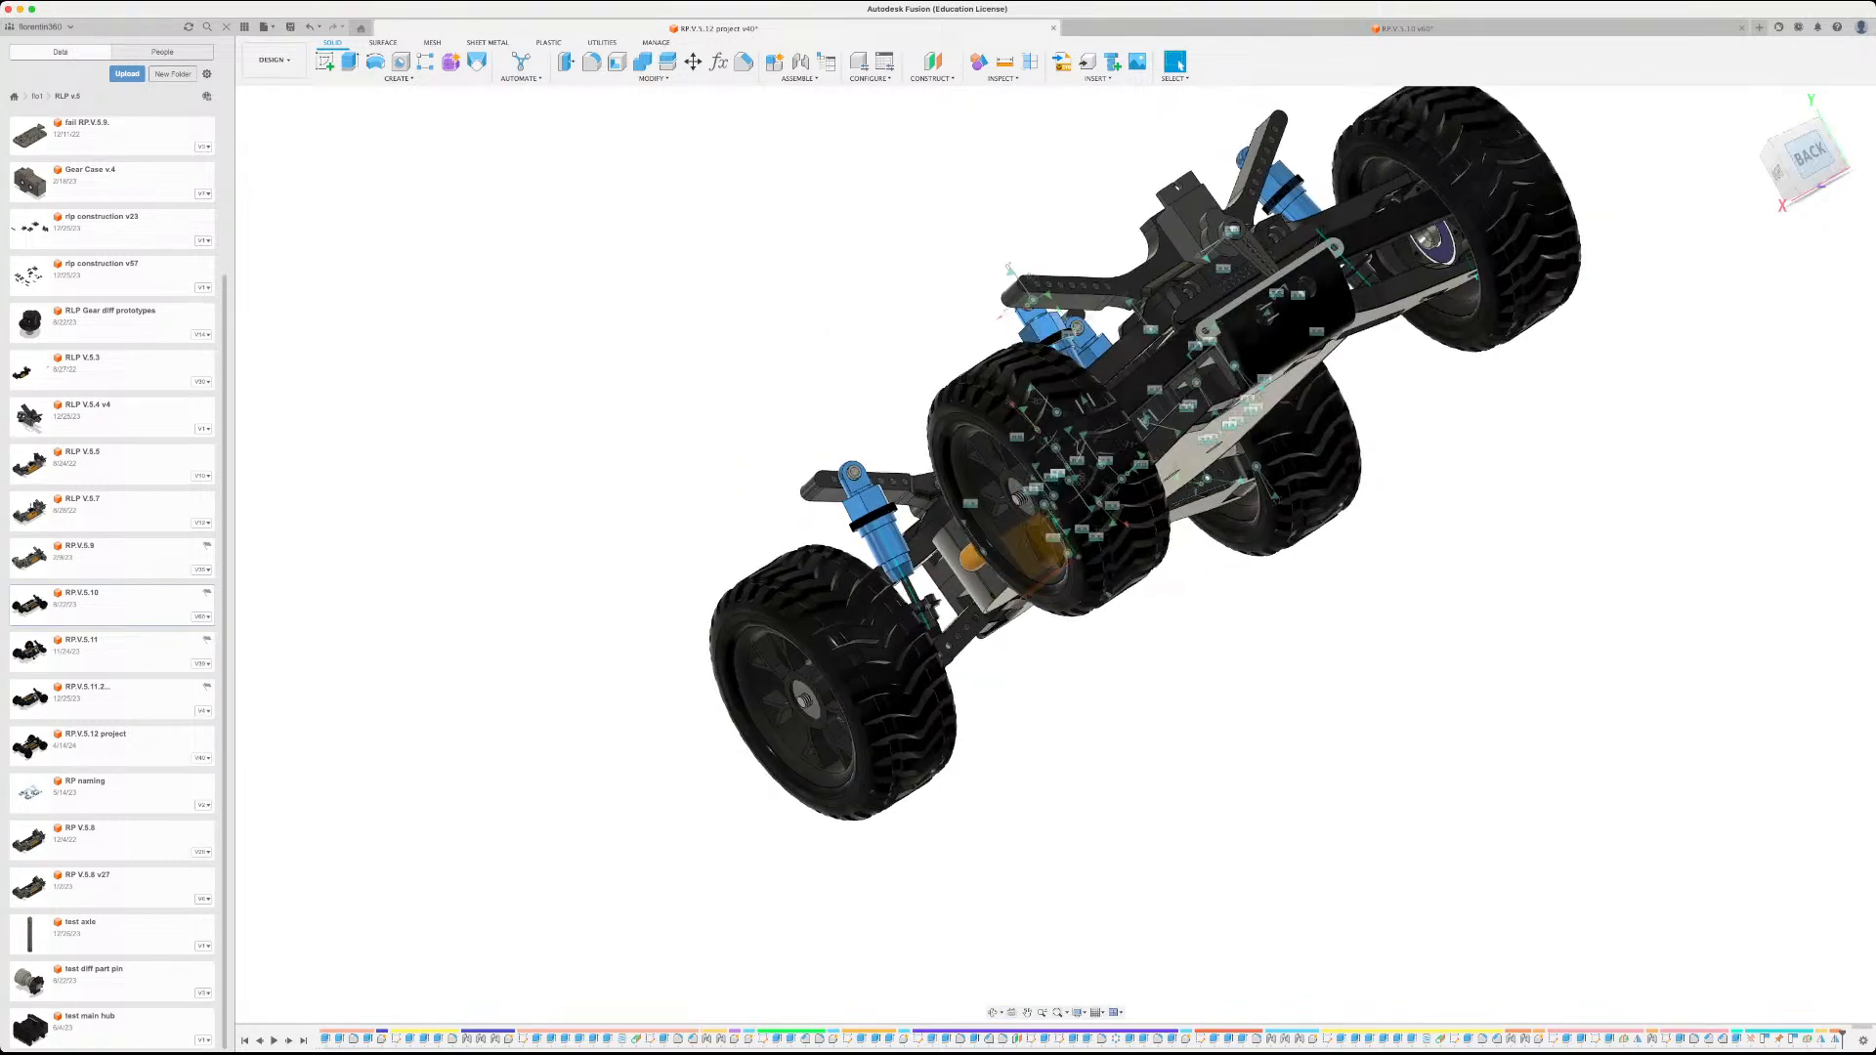
middle_drag(1524, 459, 1036, 479)
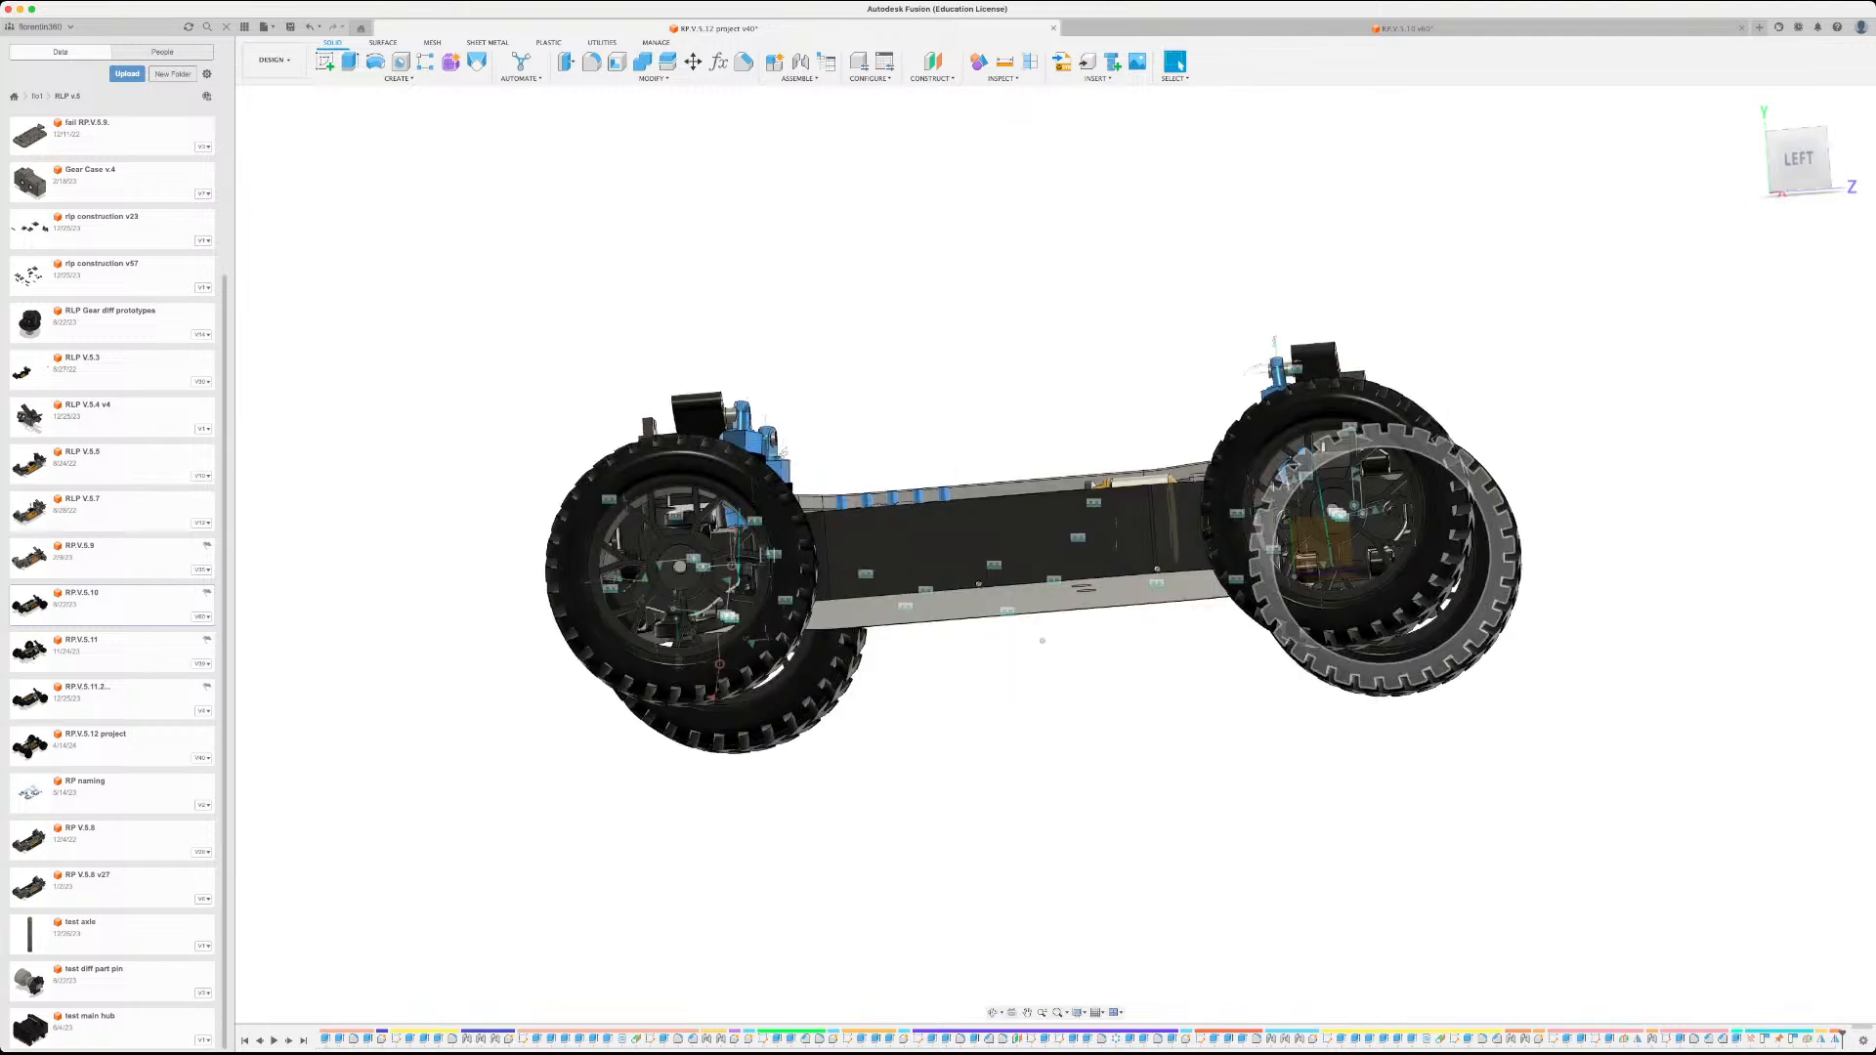
click(1799, 158)
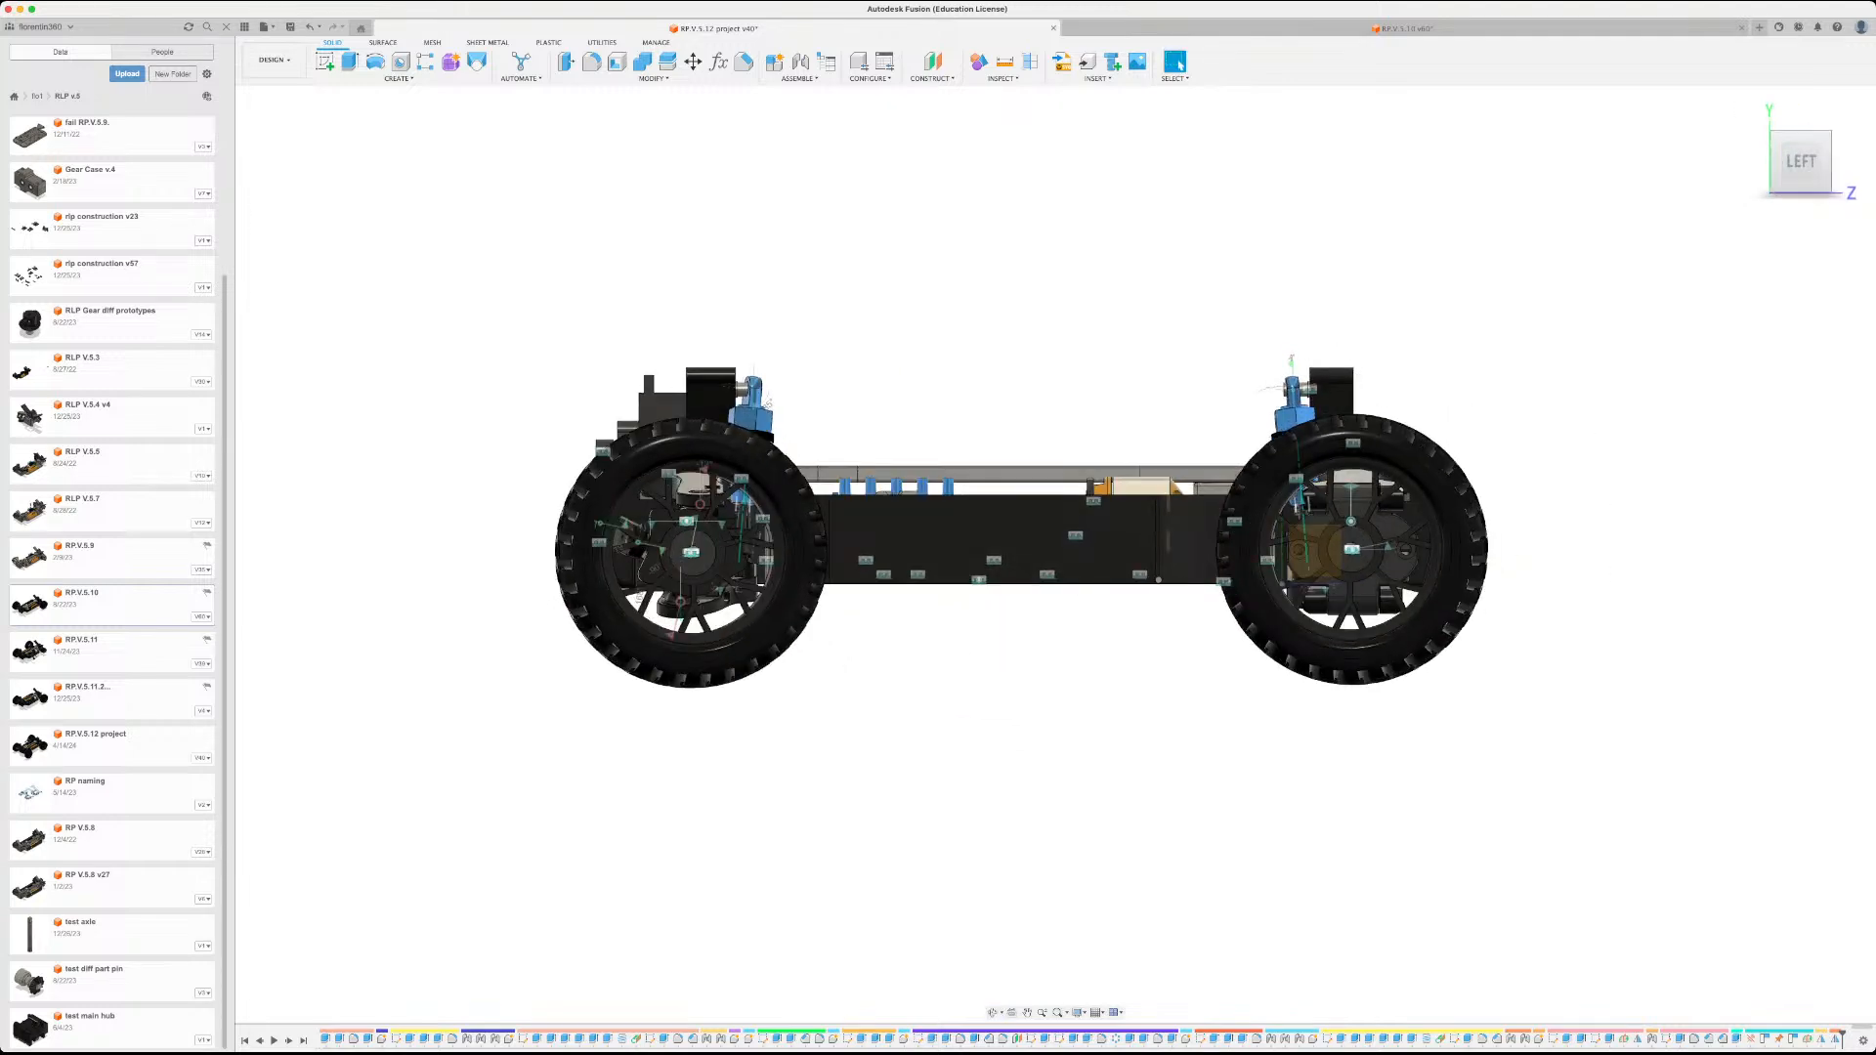
middle_drag(1026, 547, 1114, 535)
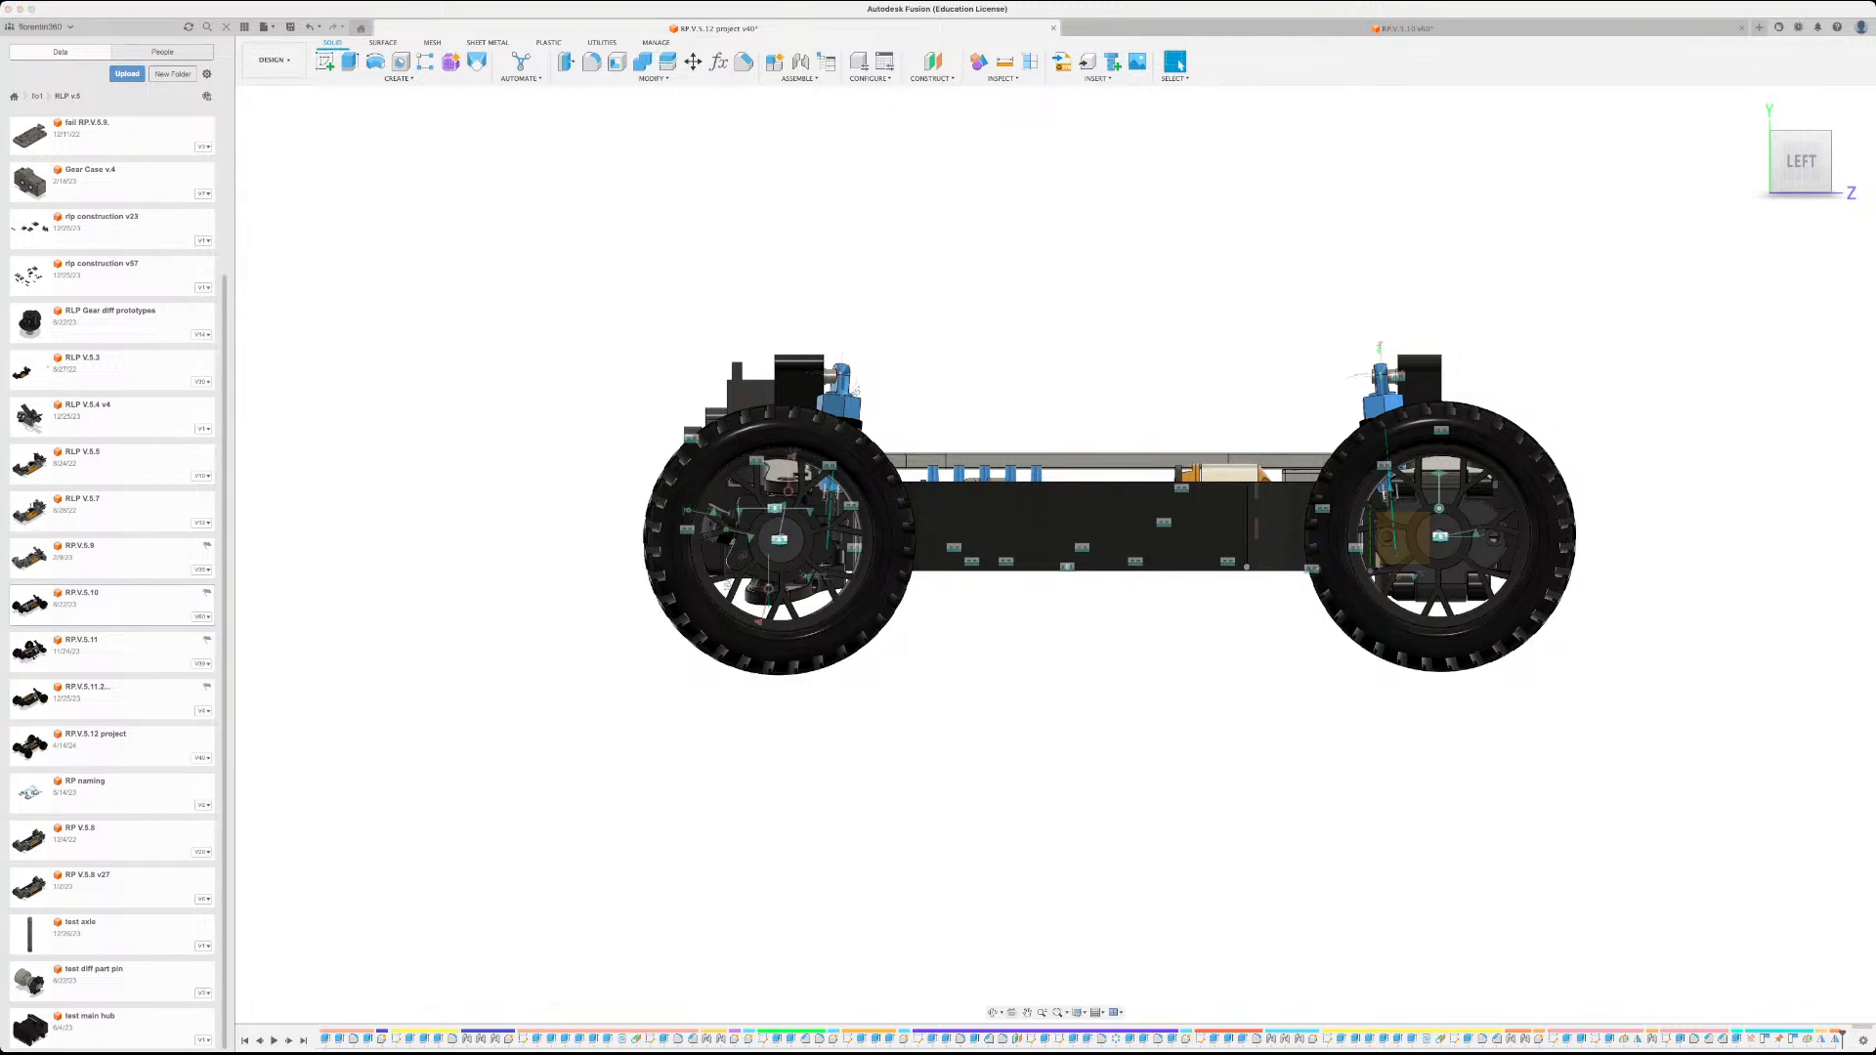
shift+middle_drag(1075, 489, 1081, 772)
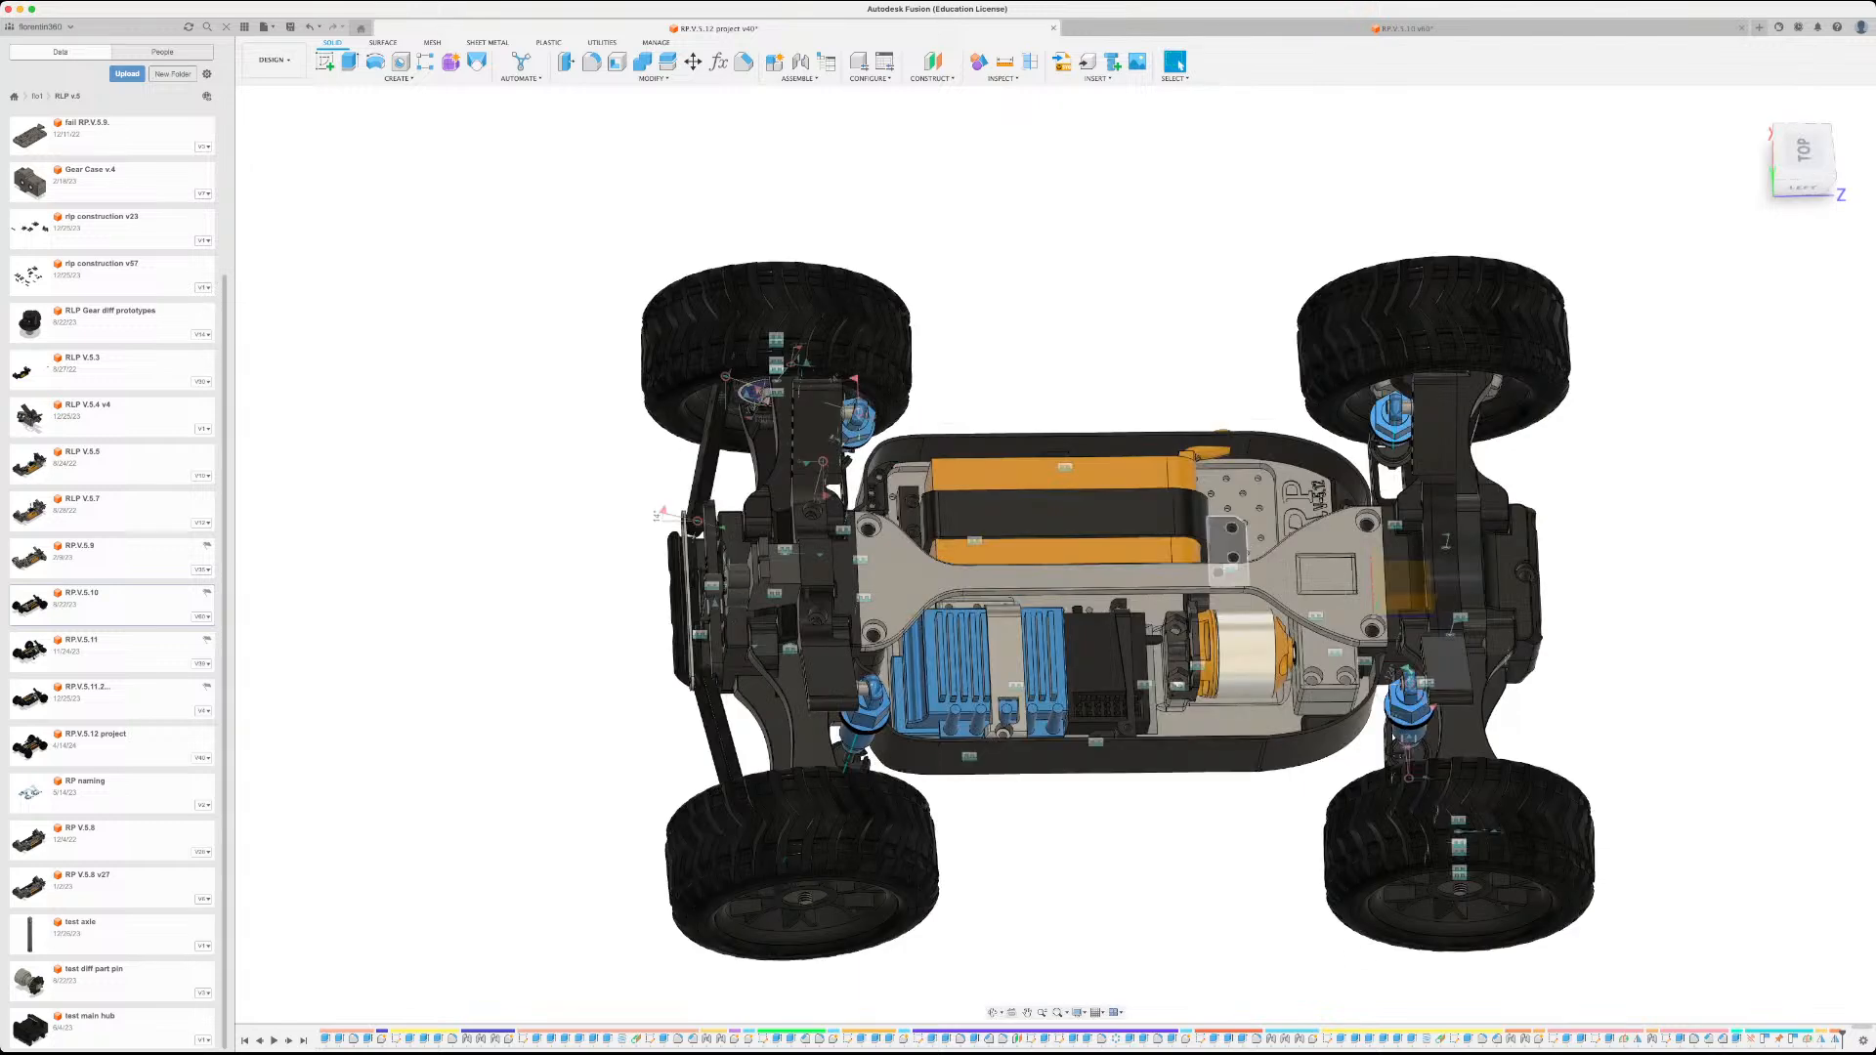
click(1804, 151)
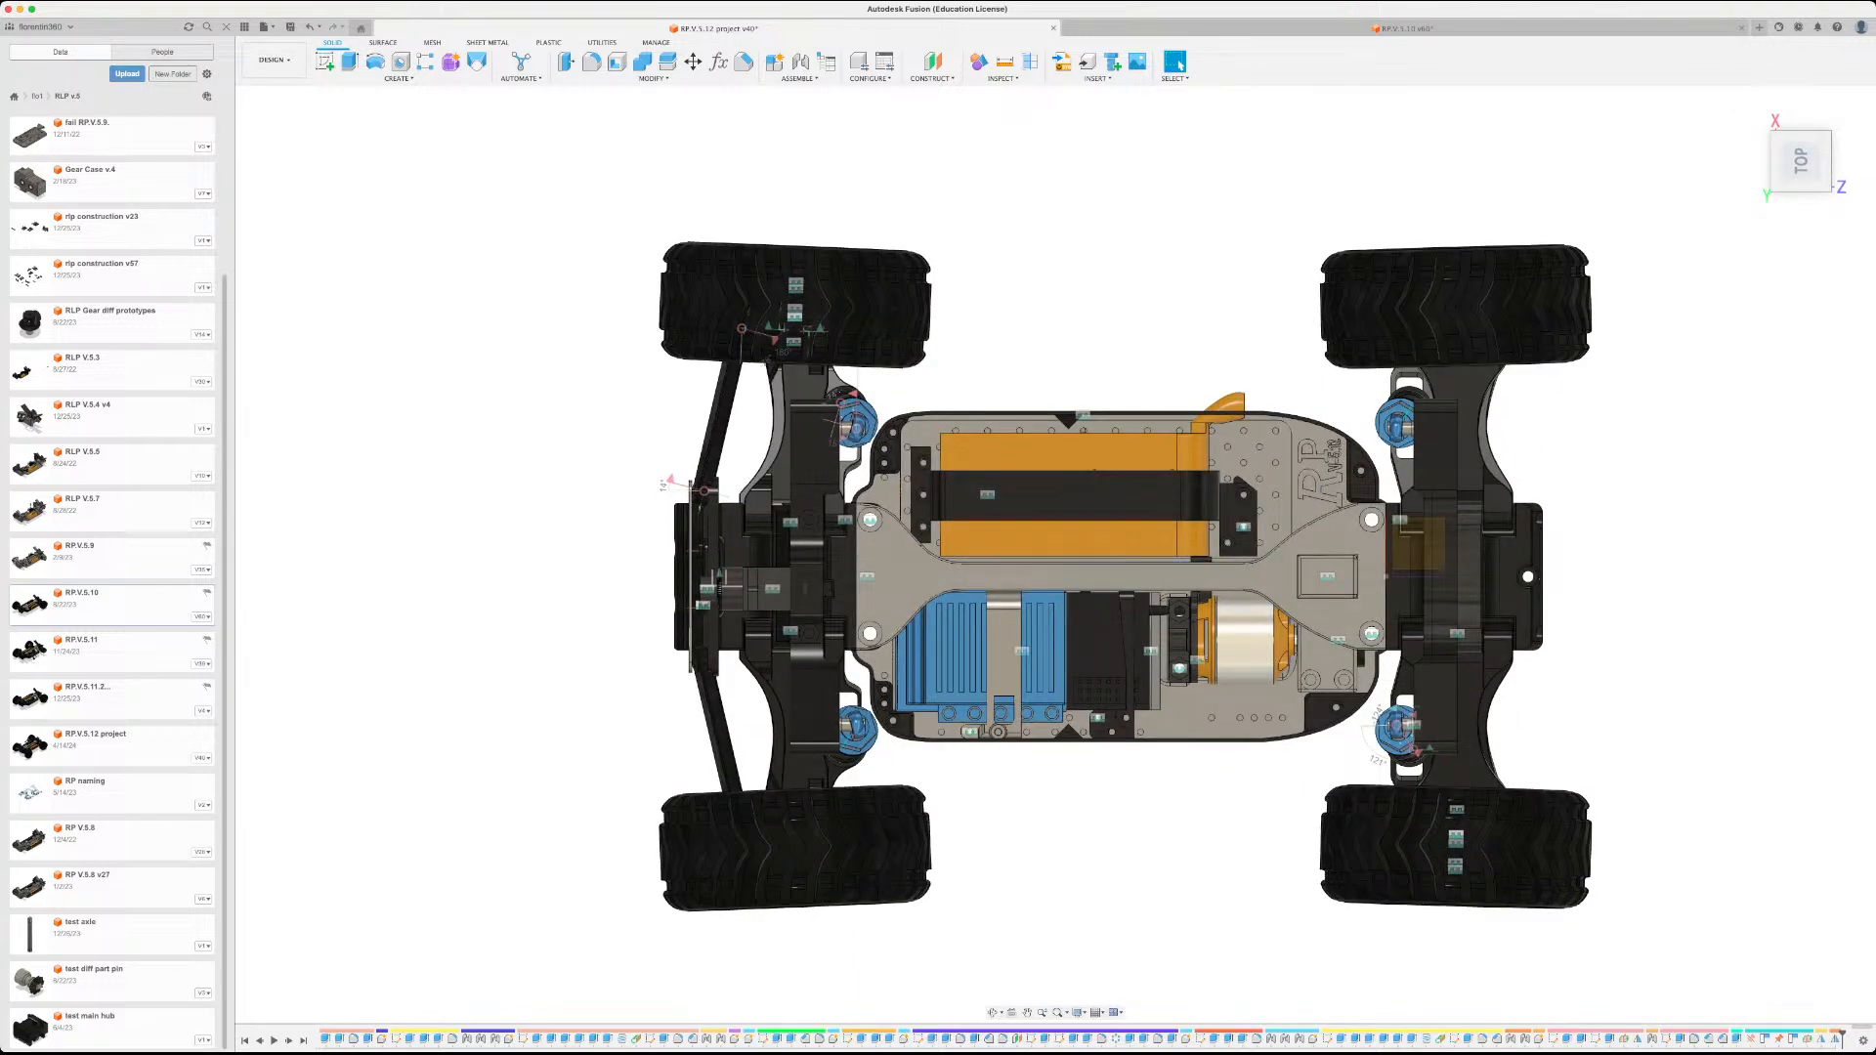
scroll(1612, 561, down, 2)
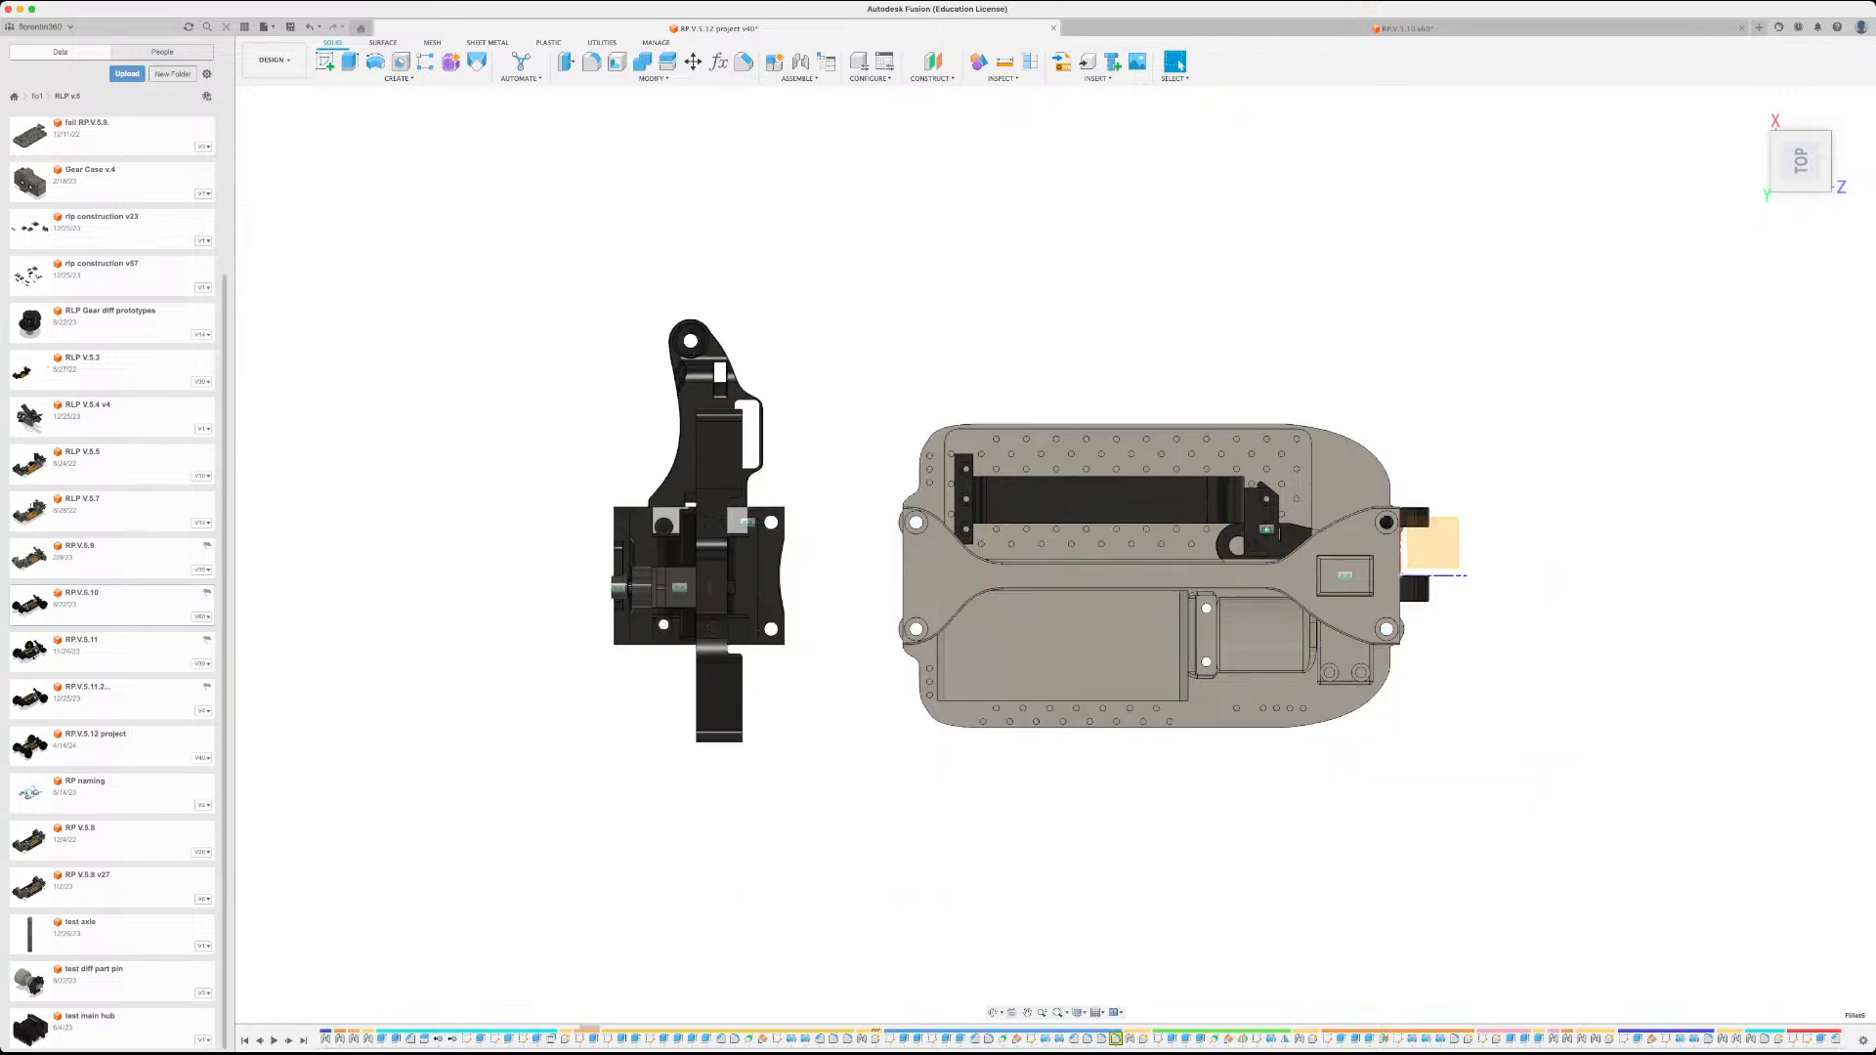
- Examine the body tray, battery, heat sink and motor up close, and the whole car from the side
shift+middle_drag(1368, 606, 1310, 484)
scroll(1332, 519, up, 5)
shift+middle_drag(1114, 553, 1111, 550)
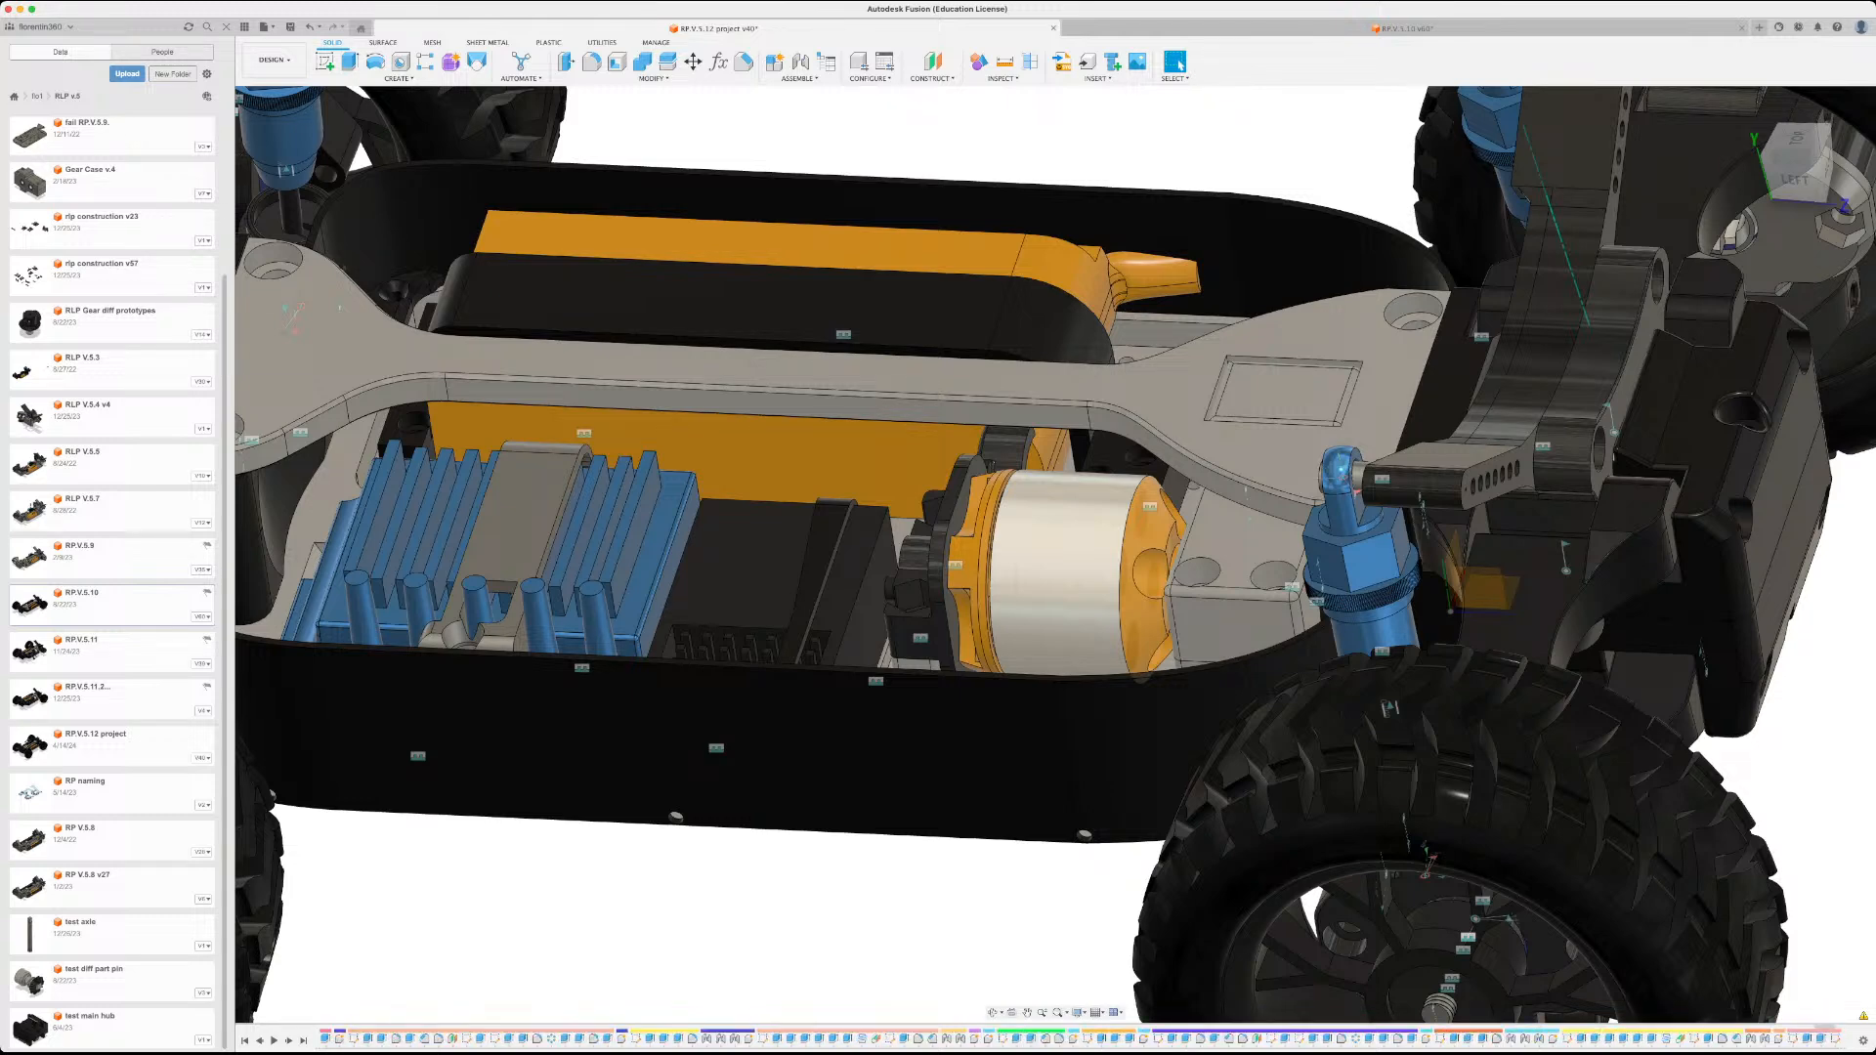
scroll(1344, 472, down, 10)
middle_drag(1344, 472, 1442, 616)
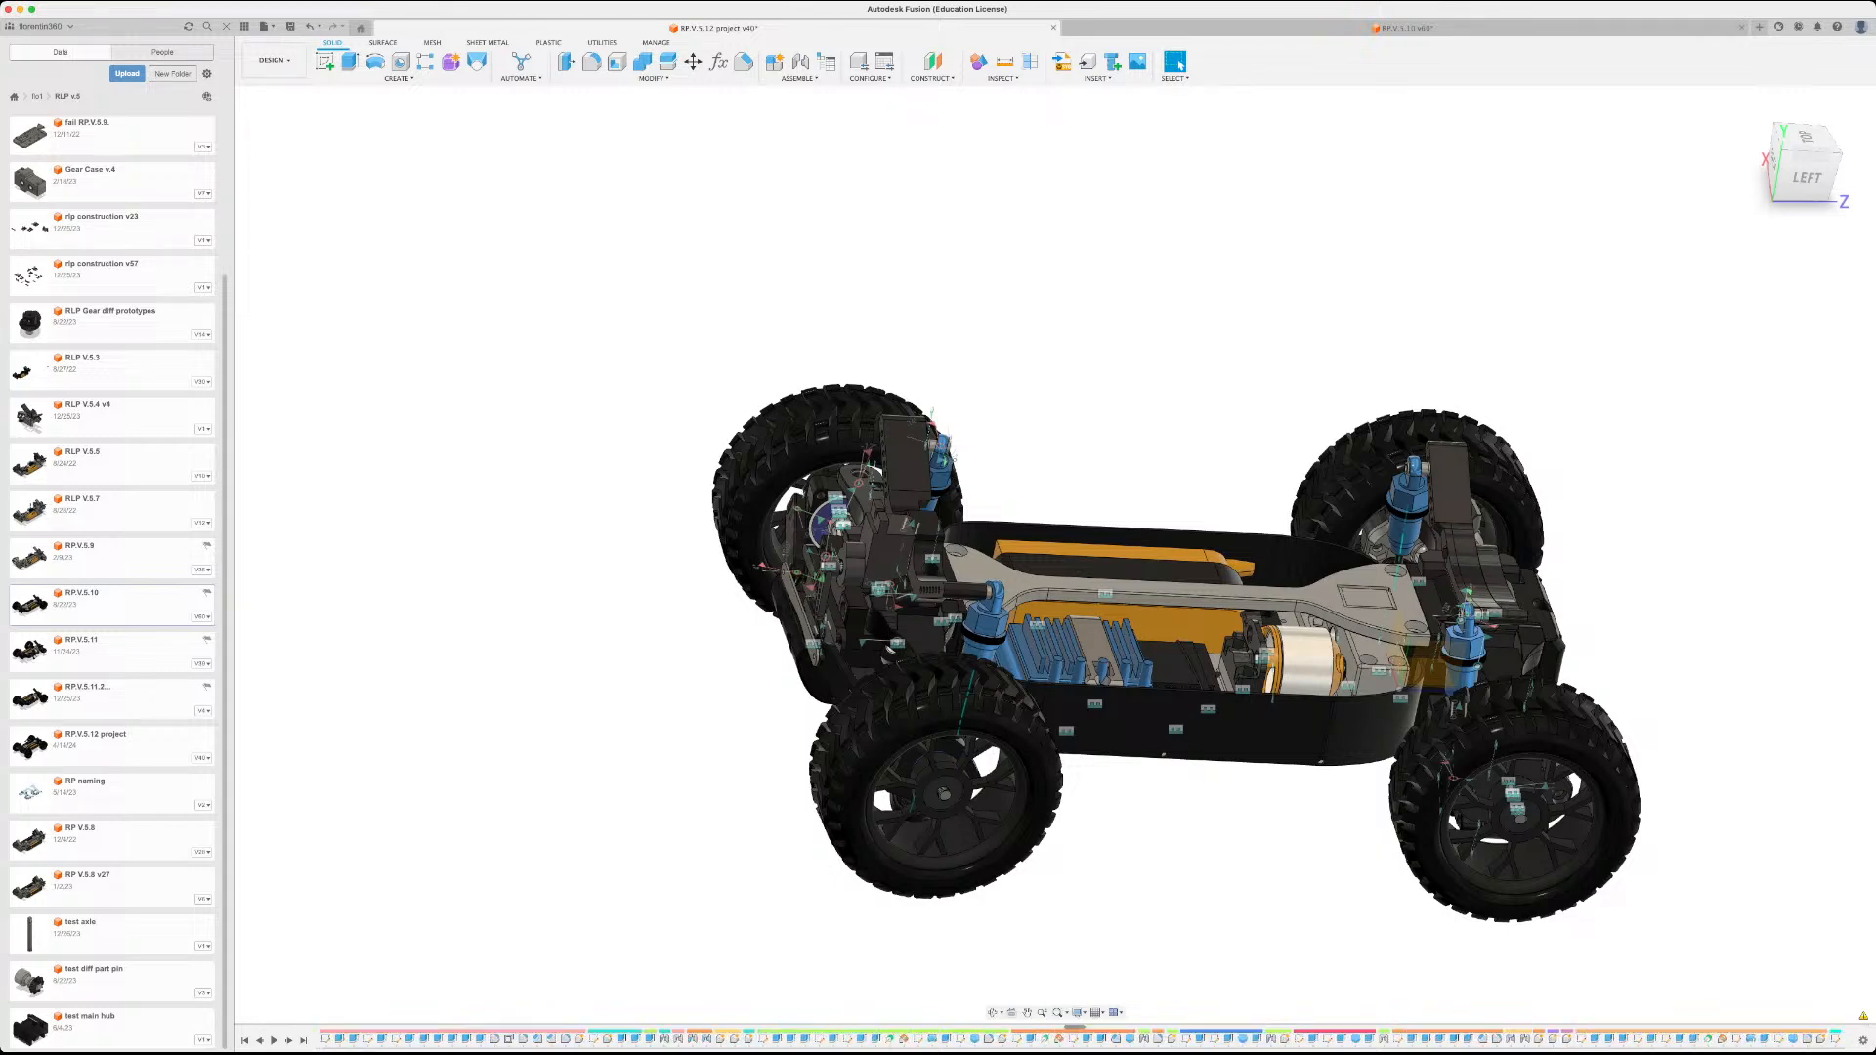
shift+middle_drag(1407, 548, 1105, 547)
- Switch to the Render workspace and examine the car from several angles, including a close side view of the body
middle_drag(1077, 669, 1194, 644)
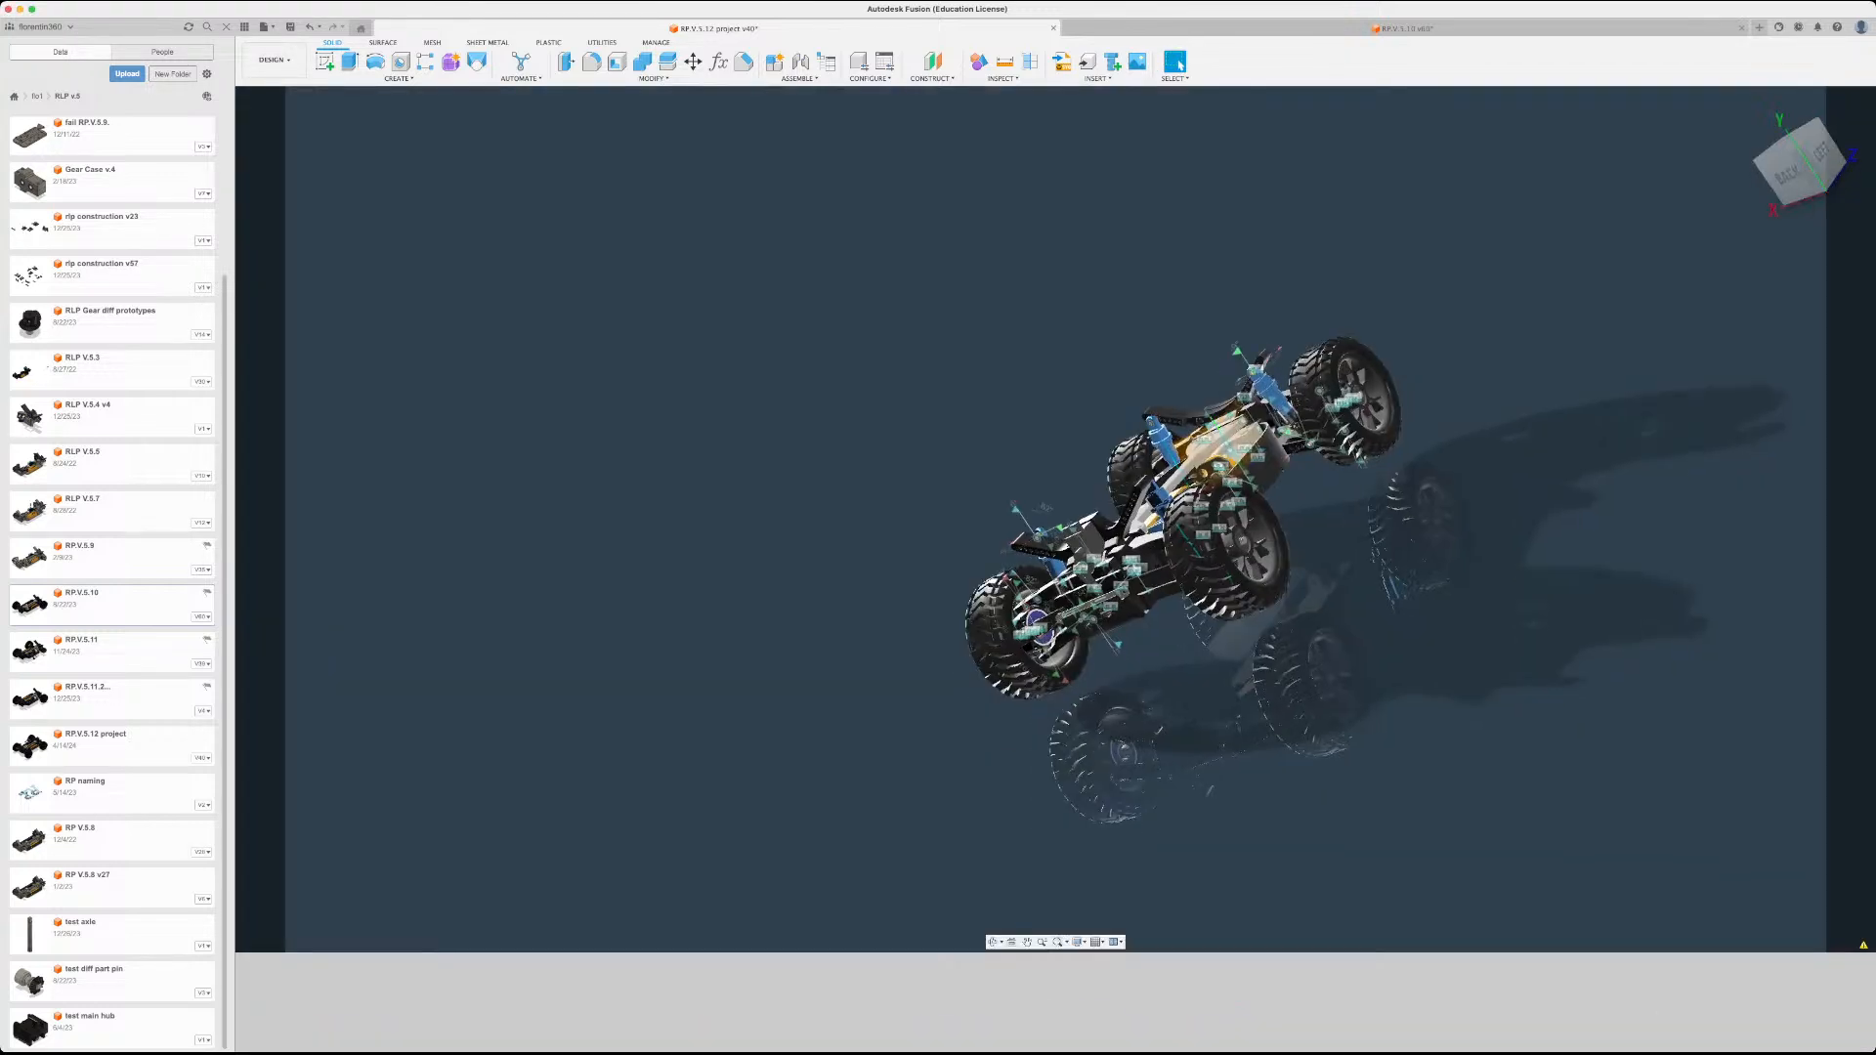
middle_drag(1173, 527, 1153, 665)
scroll(1222, 533, up, 1)
scroll(1222, 532, up, 5)
scroll(1368, 440, down, 4)
shift+middle_drag(1368, 440, 1051, 547)
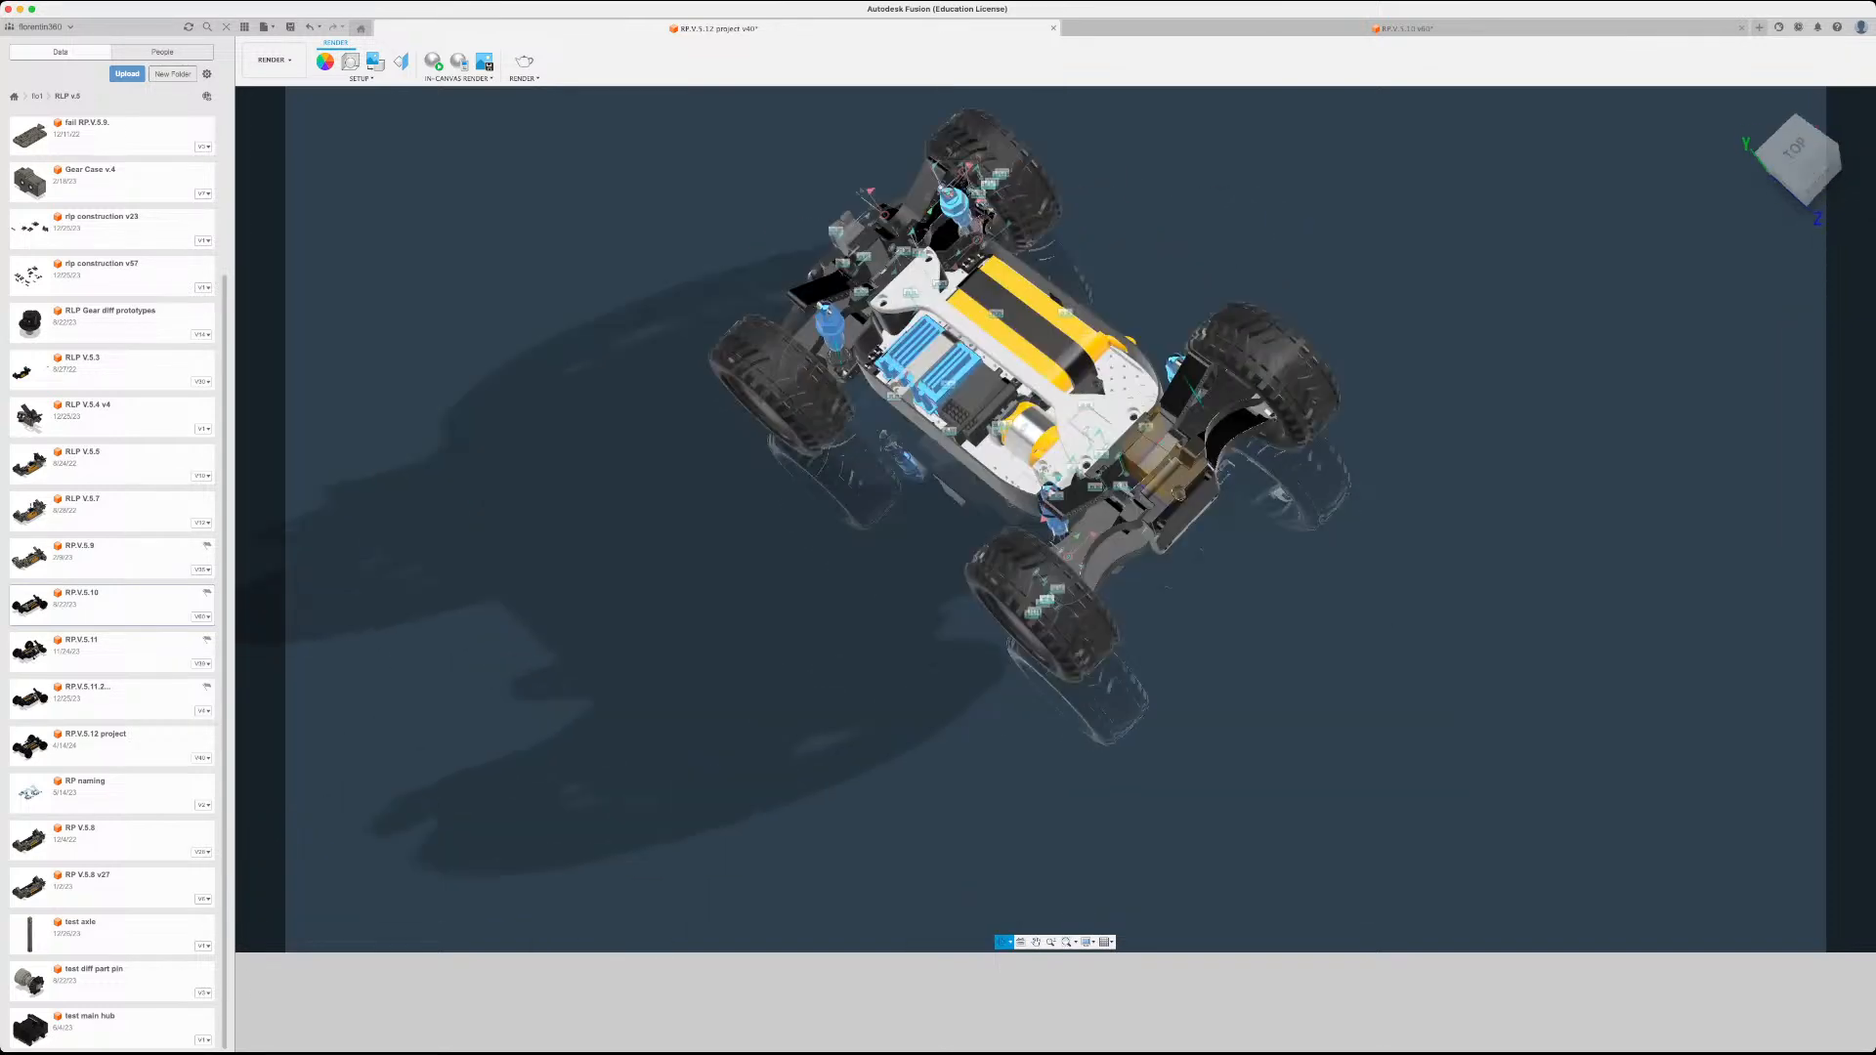
scroll(1061, 464, up, 6)
shift+middle_drag(1061, 464, 1401, 406)
scroll(929, 379, up, 3)
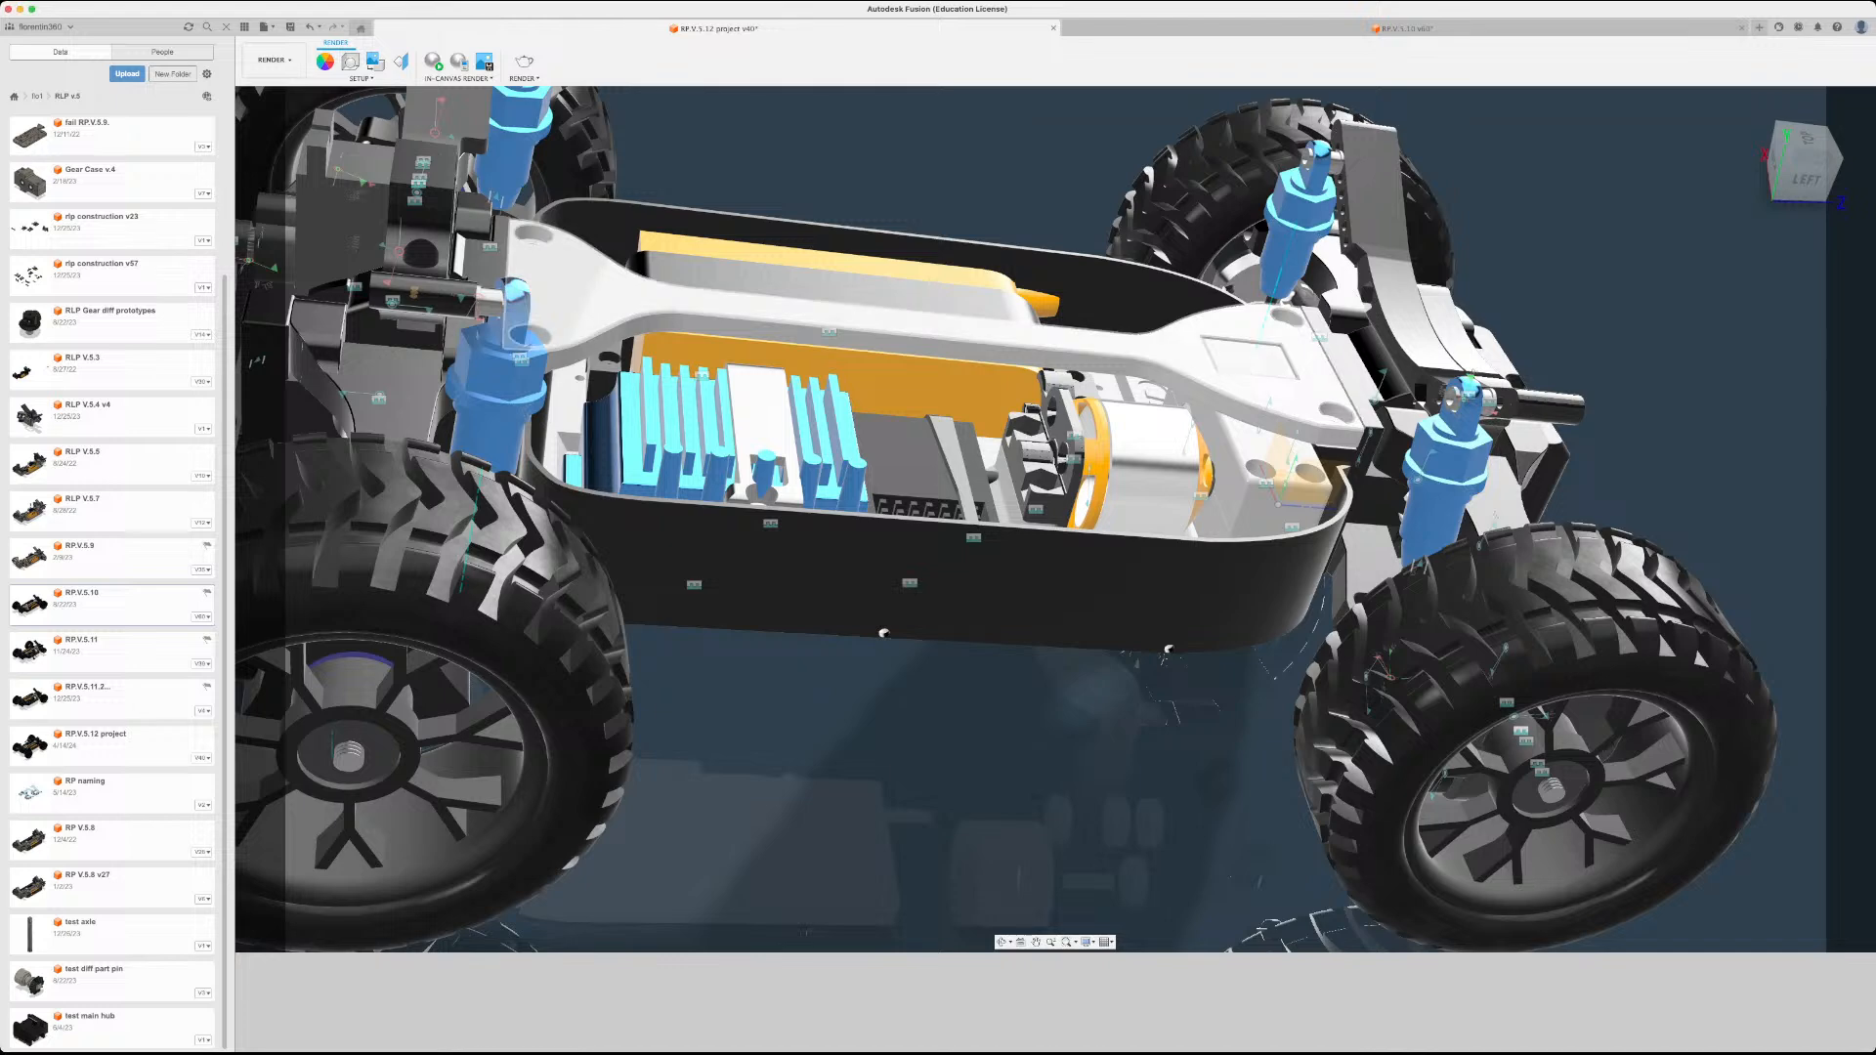
click(1297, 359)
drag(1297, 359, 1272, 423)
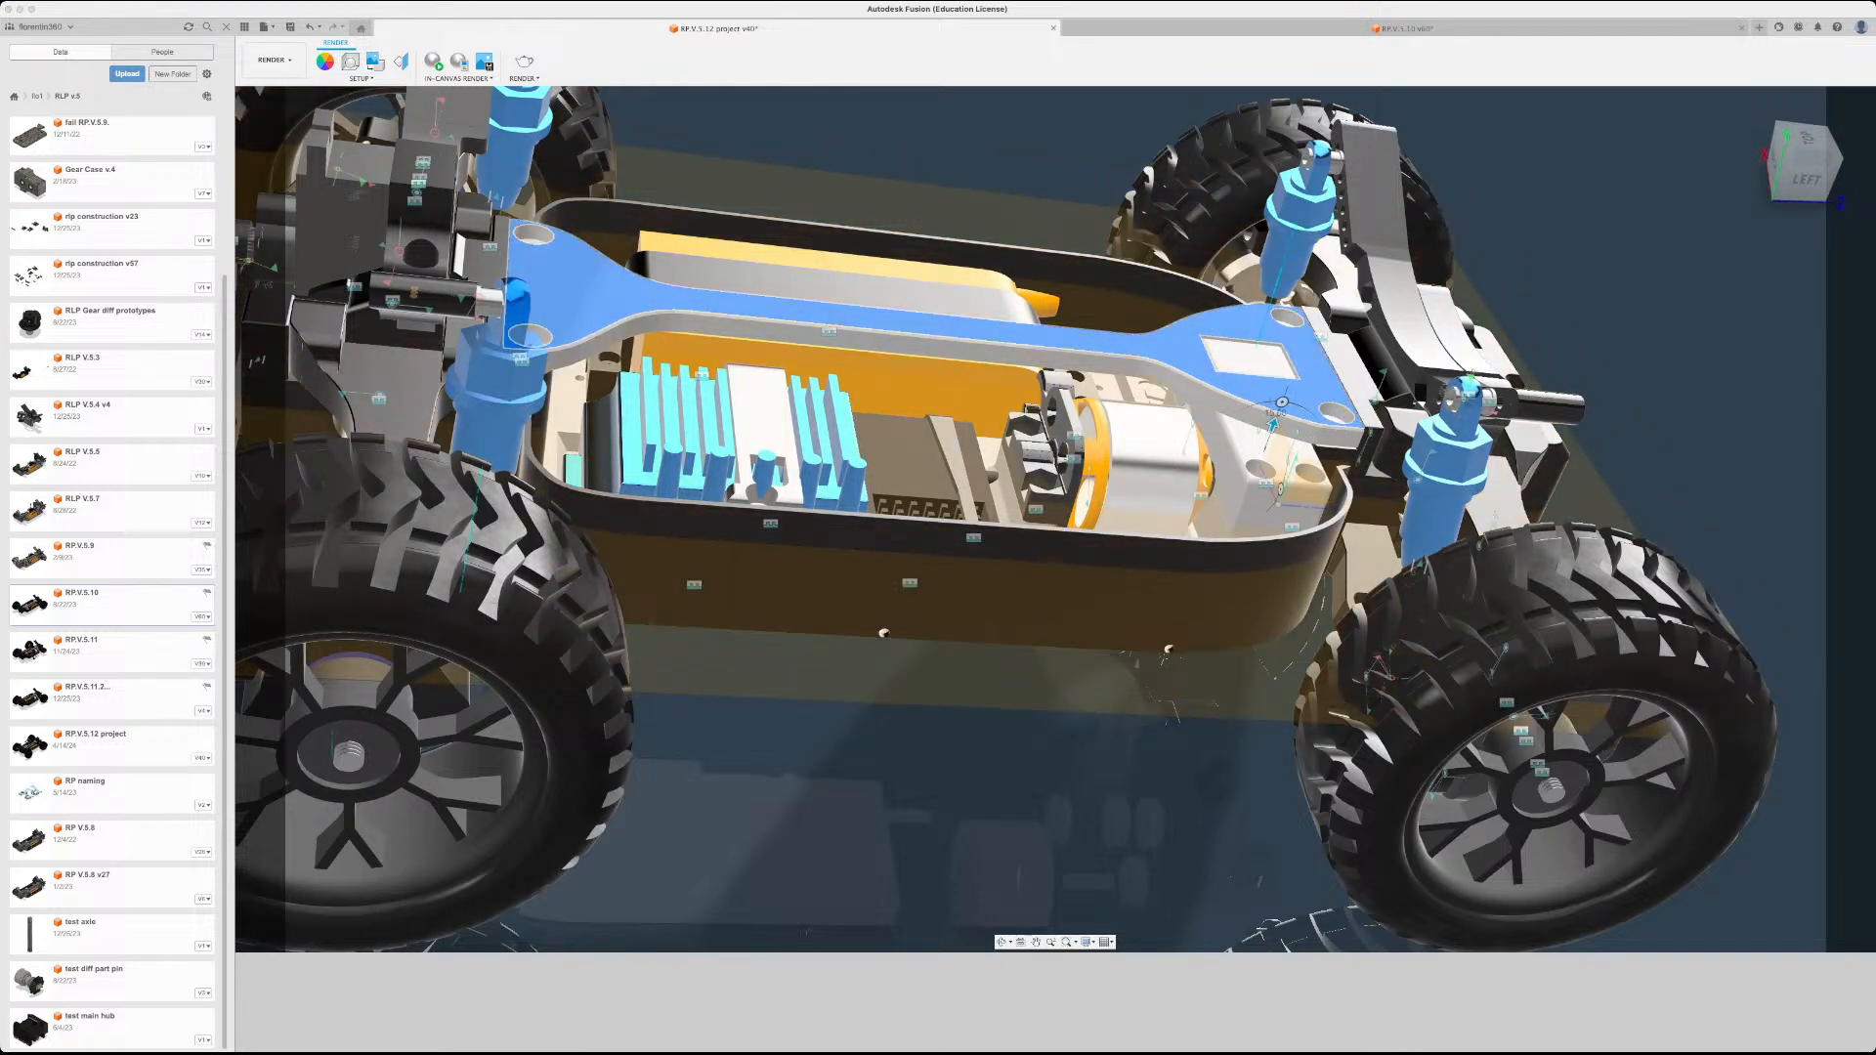
key(Escape)
shift+middle_drag(1524, 410, 1334, 469)
scroll(1334, 469, down, 5)
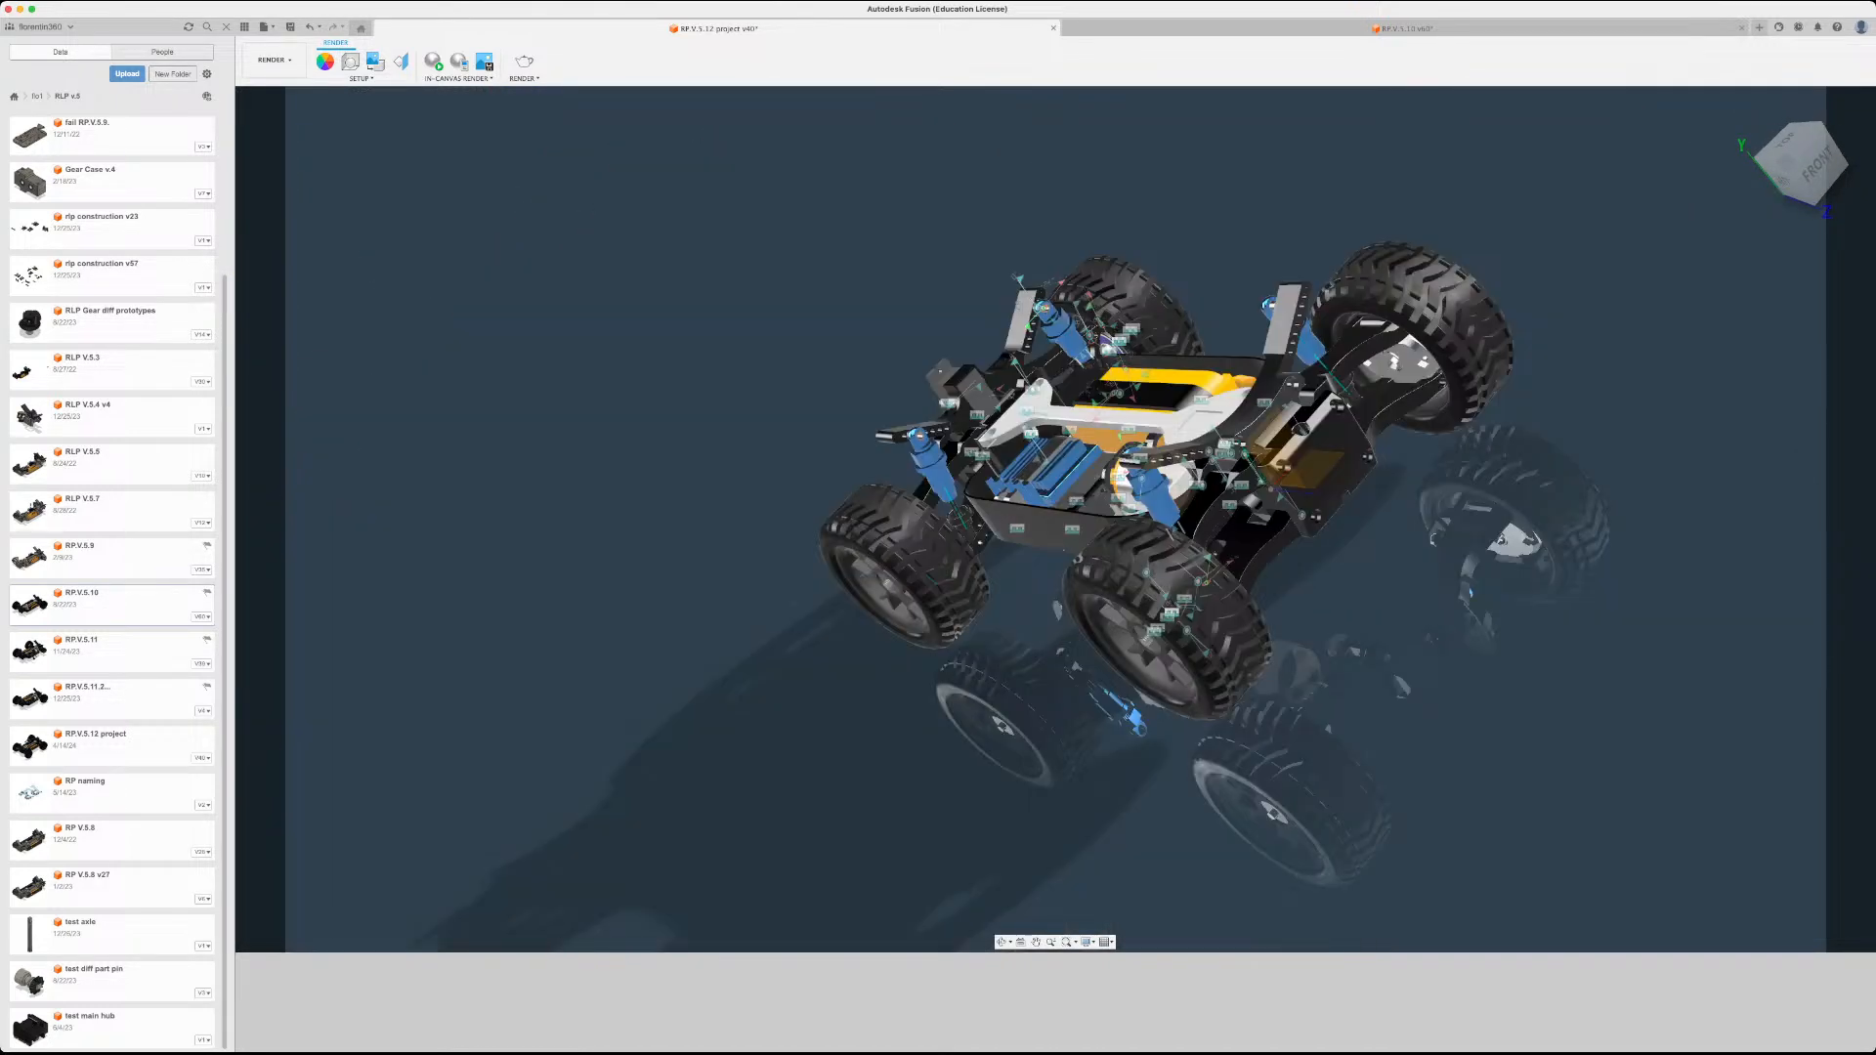